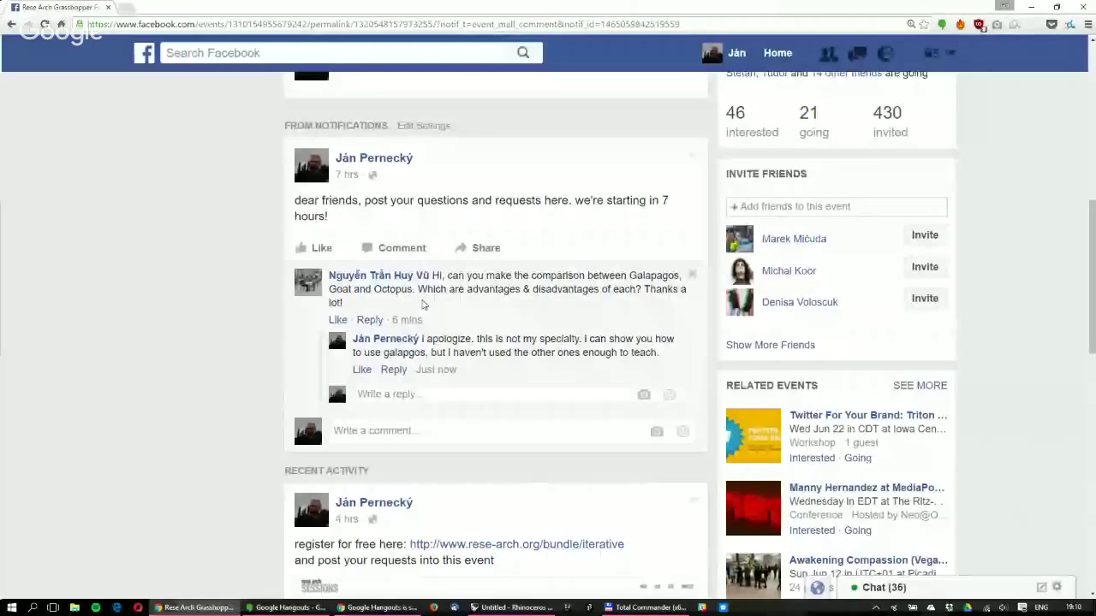
Read the questions in the event discussion, expand the replies about symmetrical meshes, and minimize the Google Hangouts window
scroll(585, 408, down, 10)
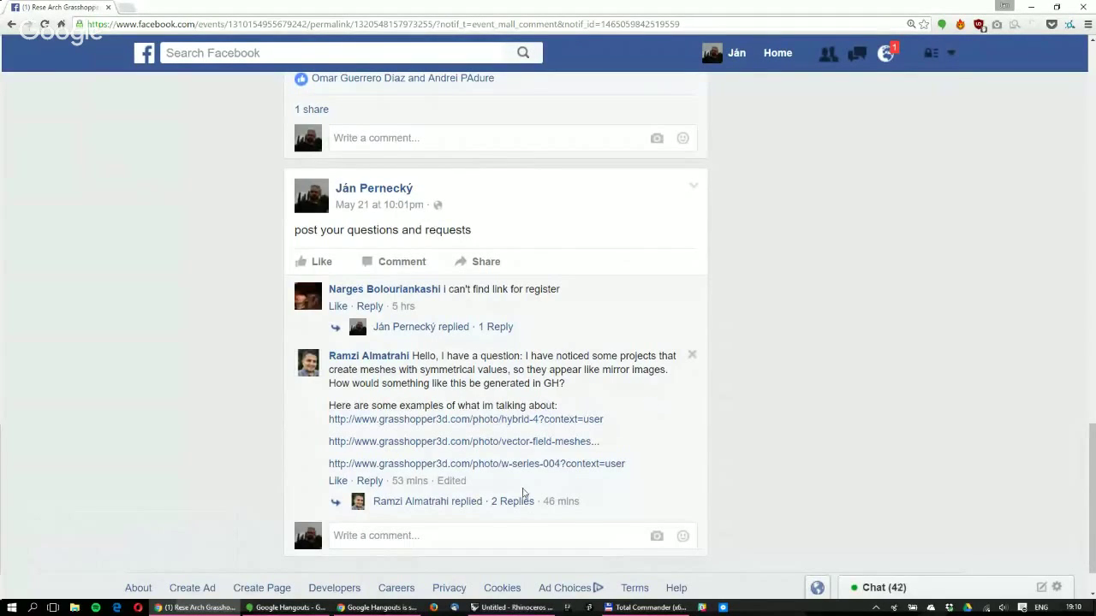
click(513, 501)
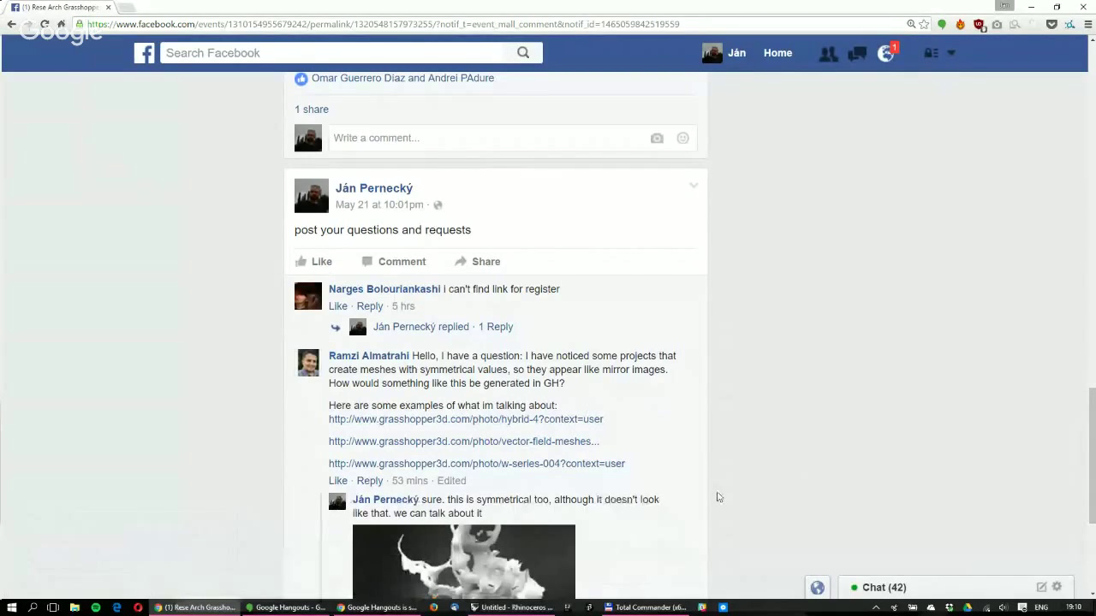
scroll(719, 498, down, 3)
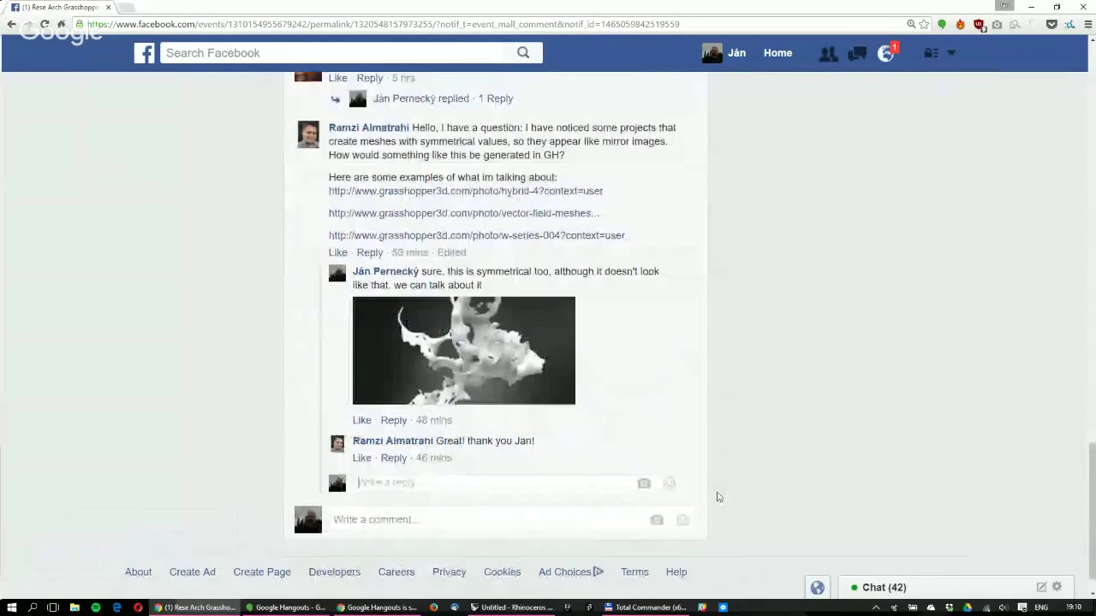
scroll(298, 128, up, 20)
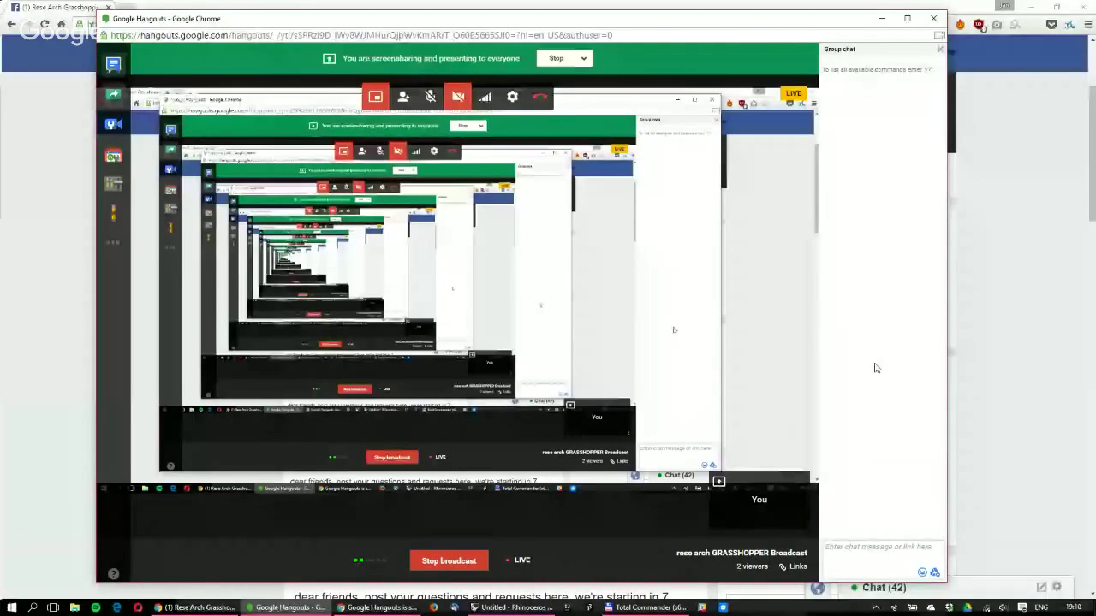
click(883, 19)
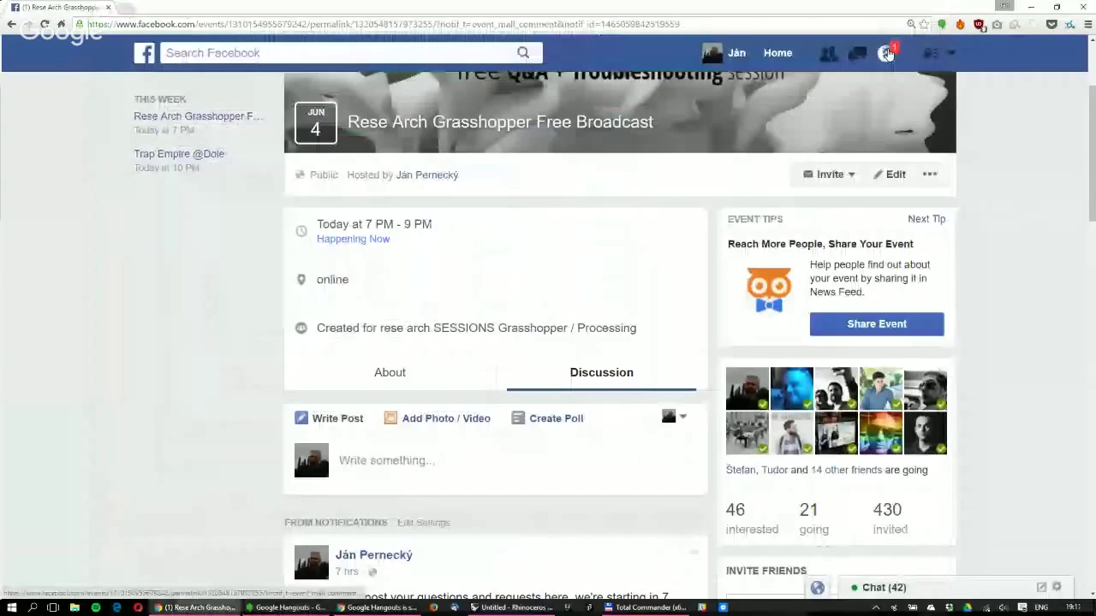
Check the Facebook notifications and review the symmetrical-mesh question with its replies in the event posts
click(888, 54)
click(516, 608)
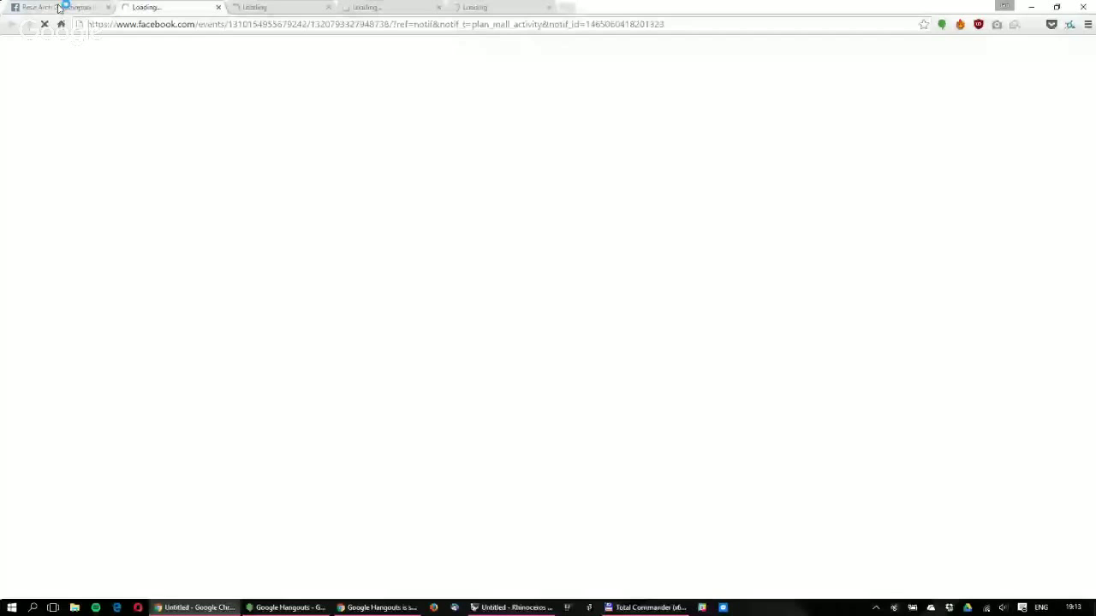
click(58, 8)
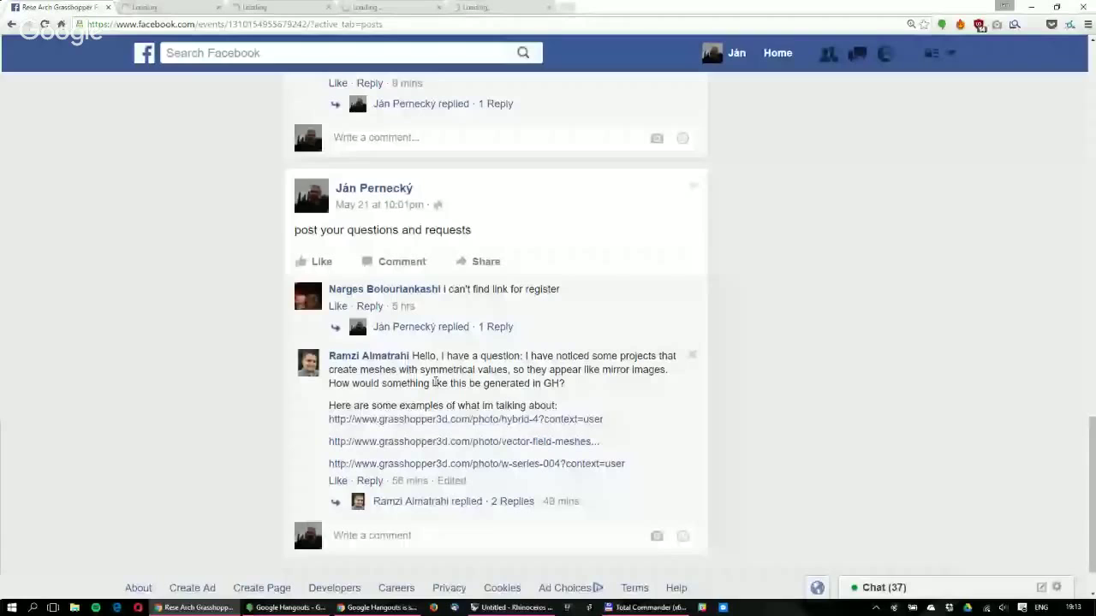
click(512, 501)
scroll(512, 342, down, 3)
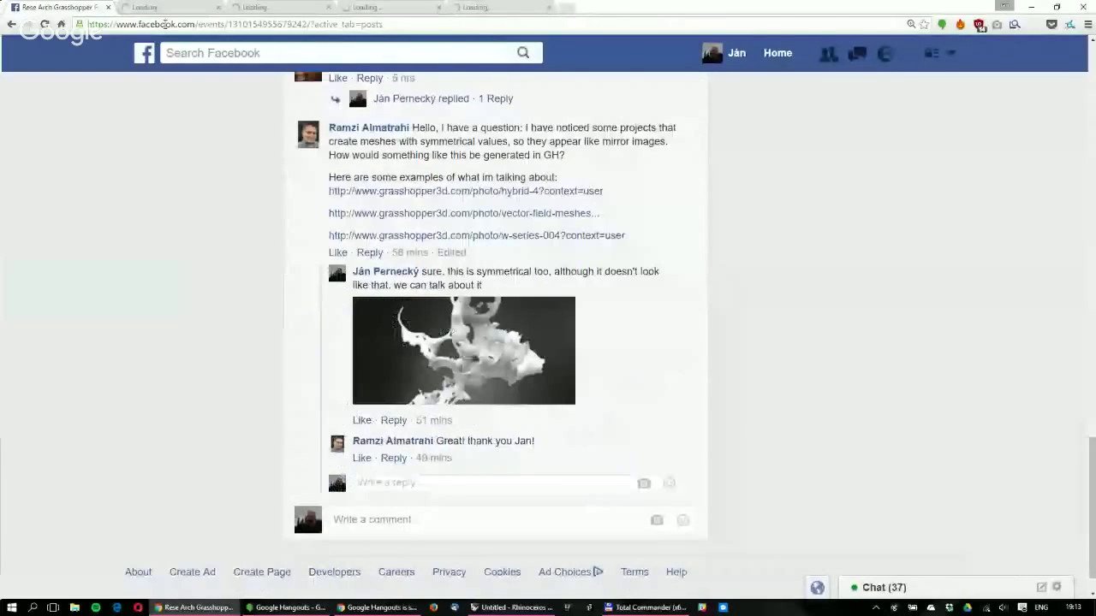
Review the Anemone form-finding request, the linked Grasshopper example photos, and the question about dividing a list of 20 numbers
click(162, 8)
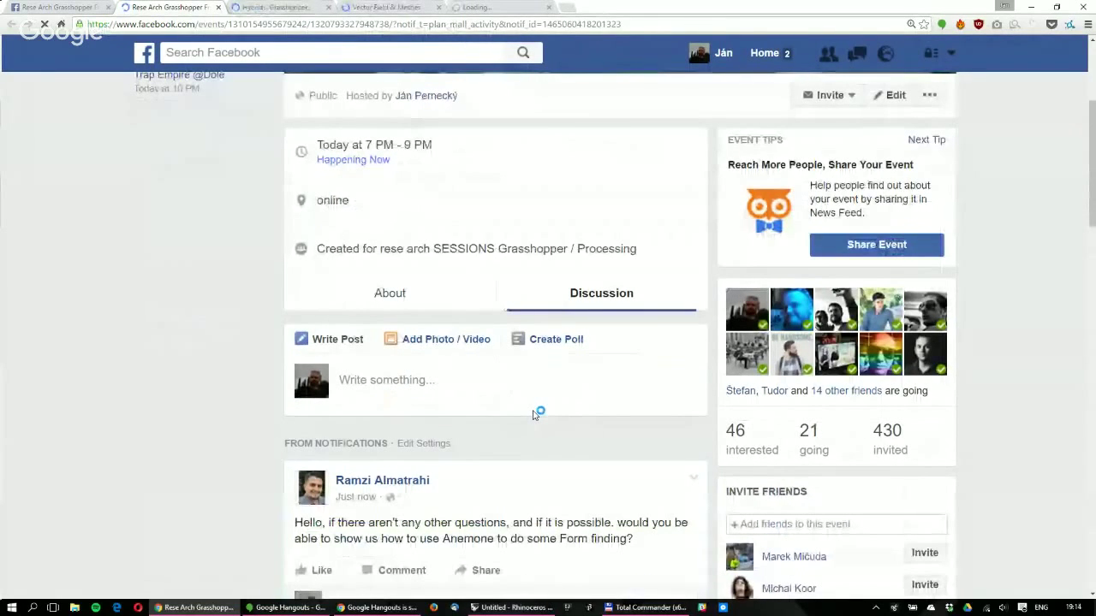
scroll(532, 414, down, 2)
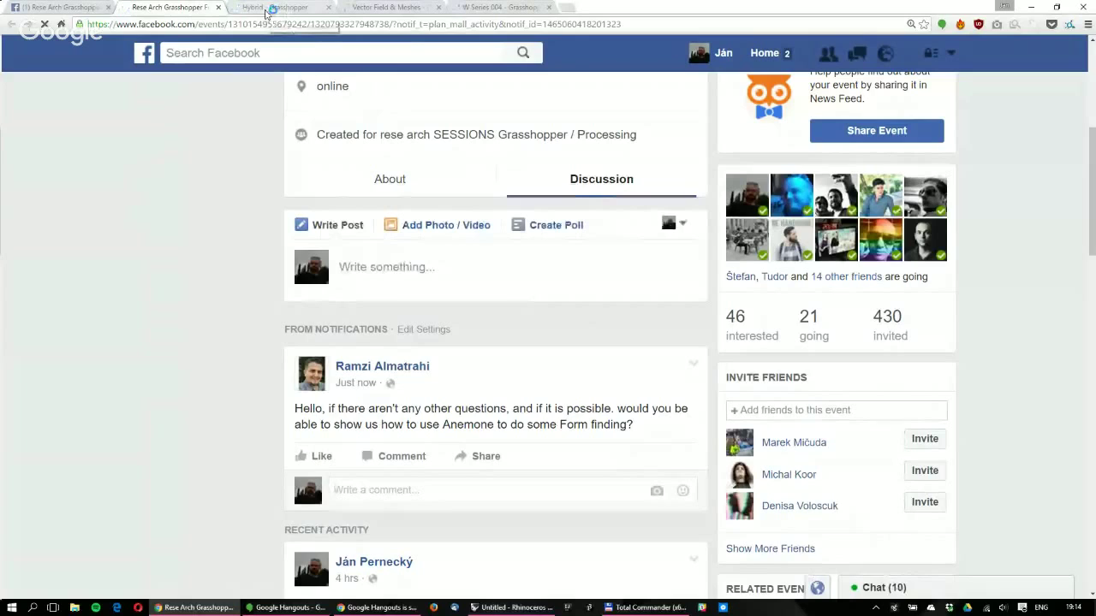
click(267, 10)
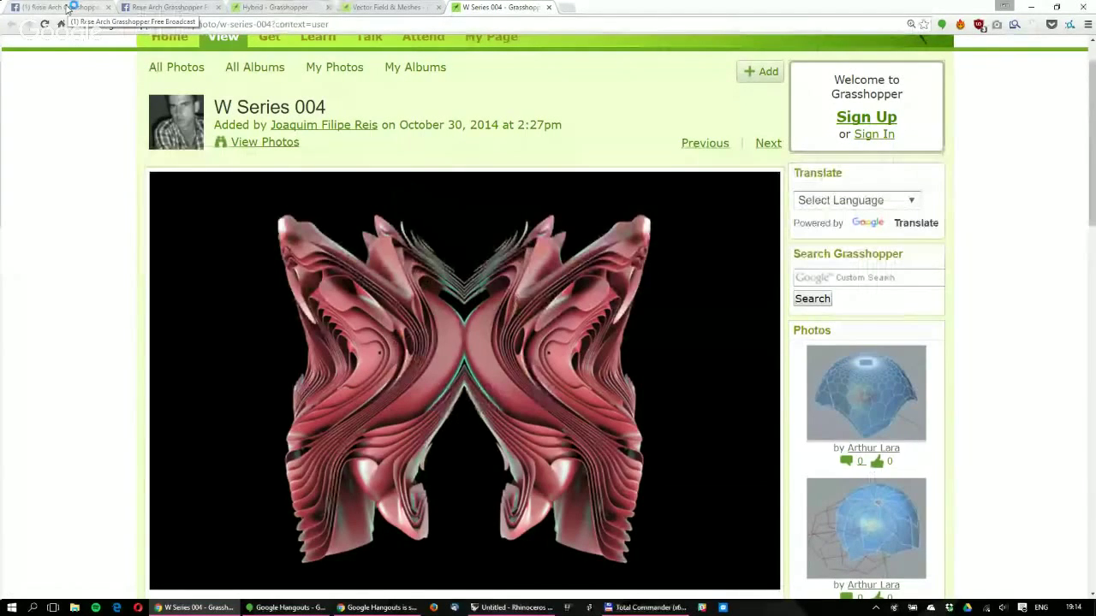
click(69, 8)
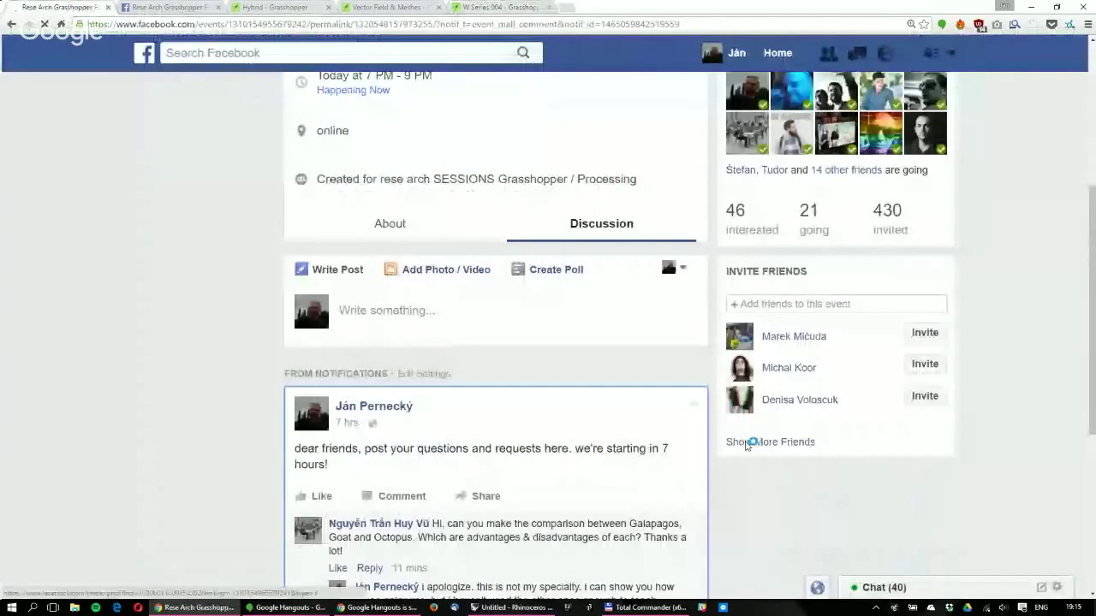
scroll(676, 488, down, 3)
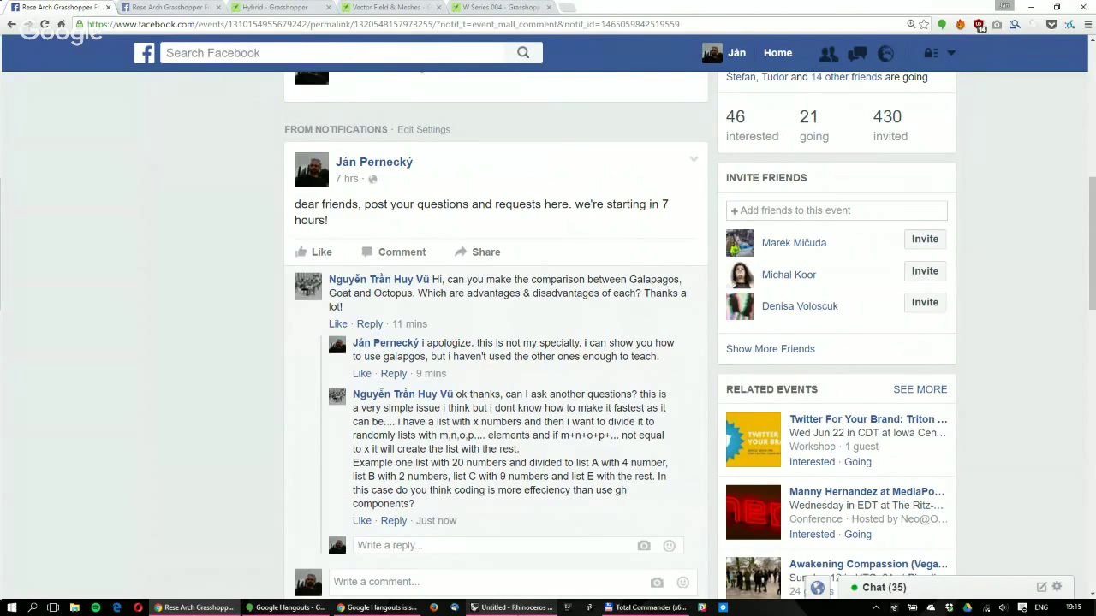
Switch to Rhinoceros and show a single maximized Perspective viewport with the whole grid in view
click(511, 607)
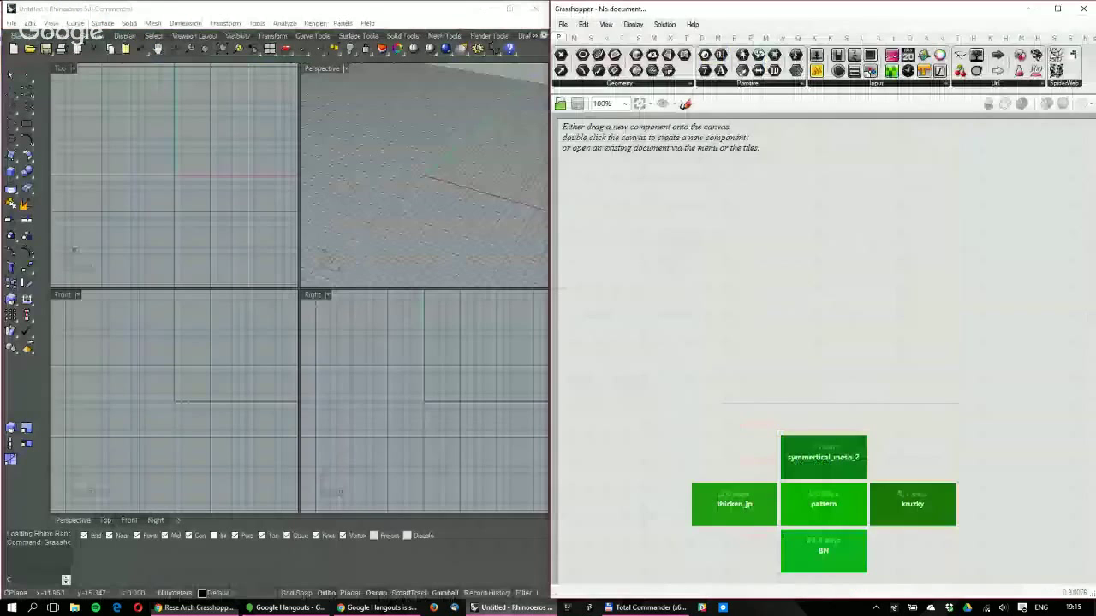
double_click(60, 68)
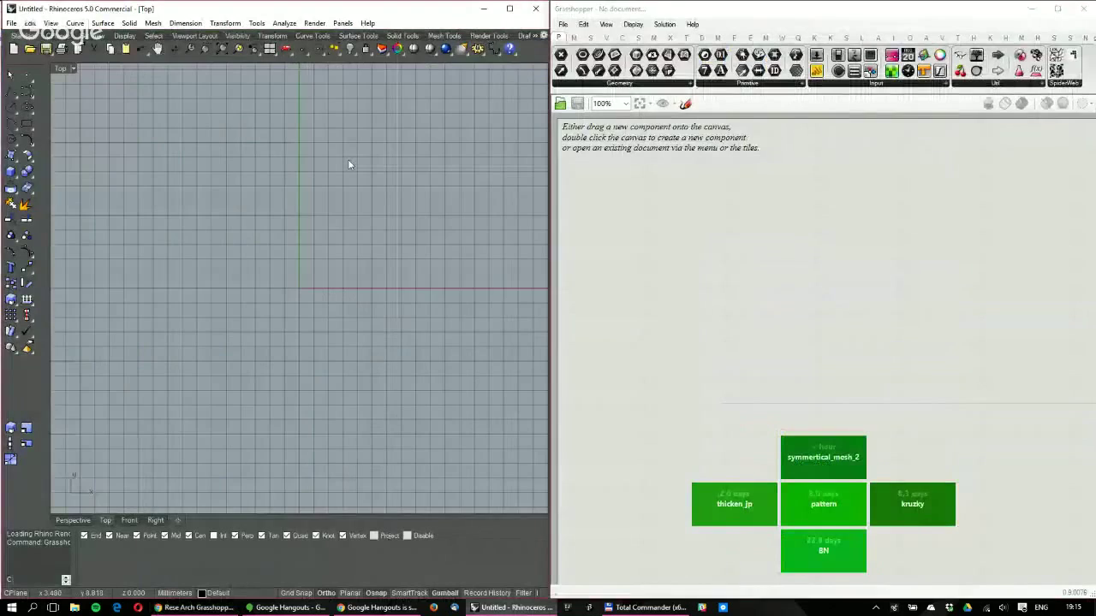
key(ctrl+F4)
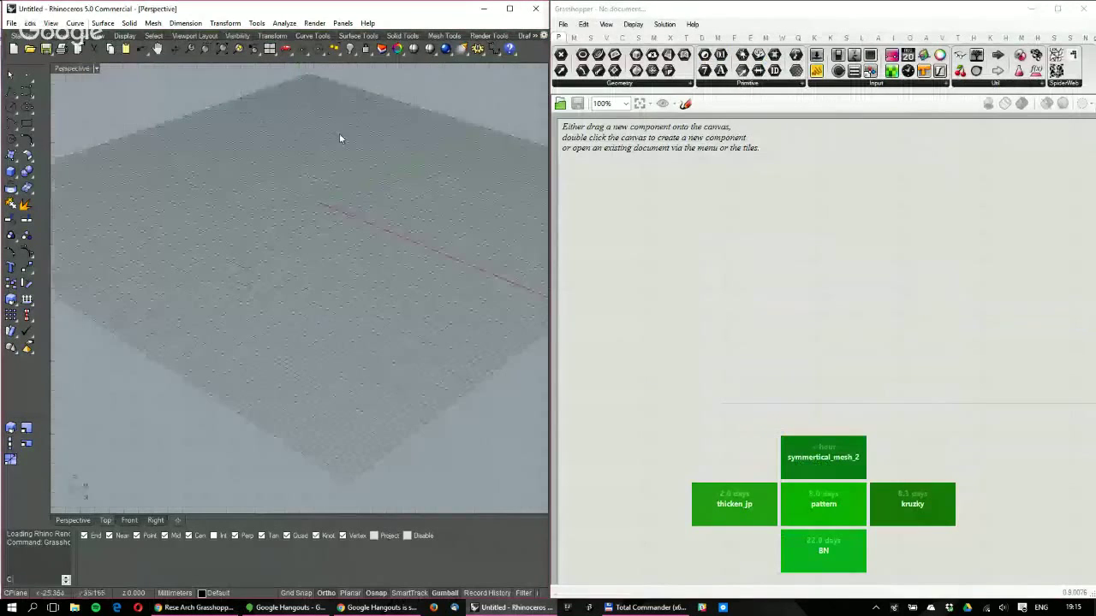
scroll(297, 282, down, 5)
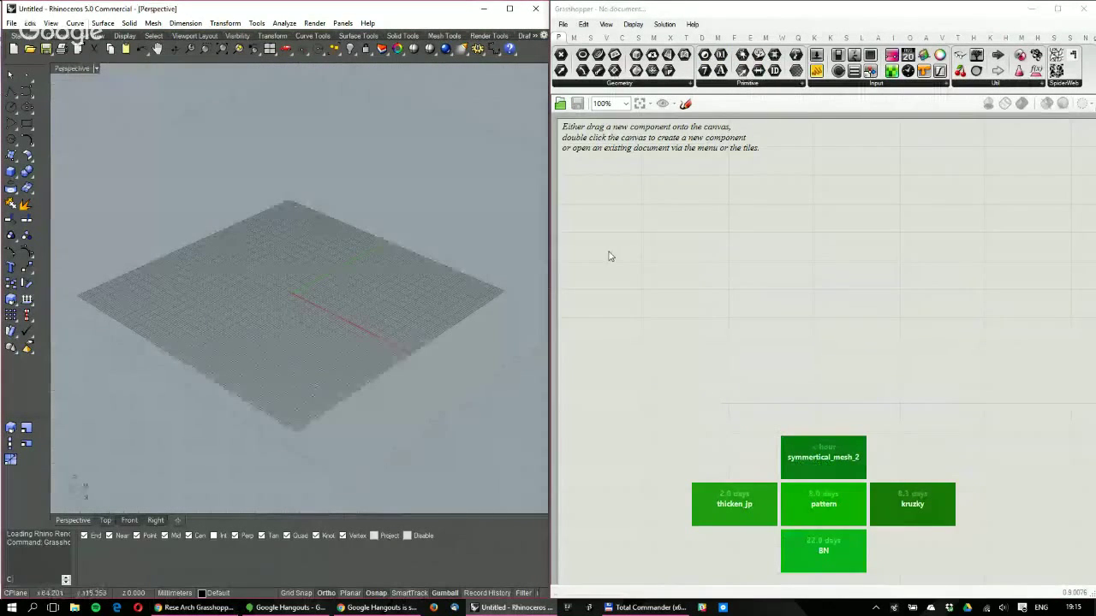
Place a Series component on the empty Grasshopper canvas
click(623, 38)
click(590, 38)
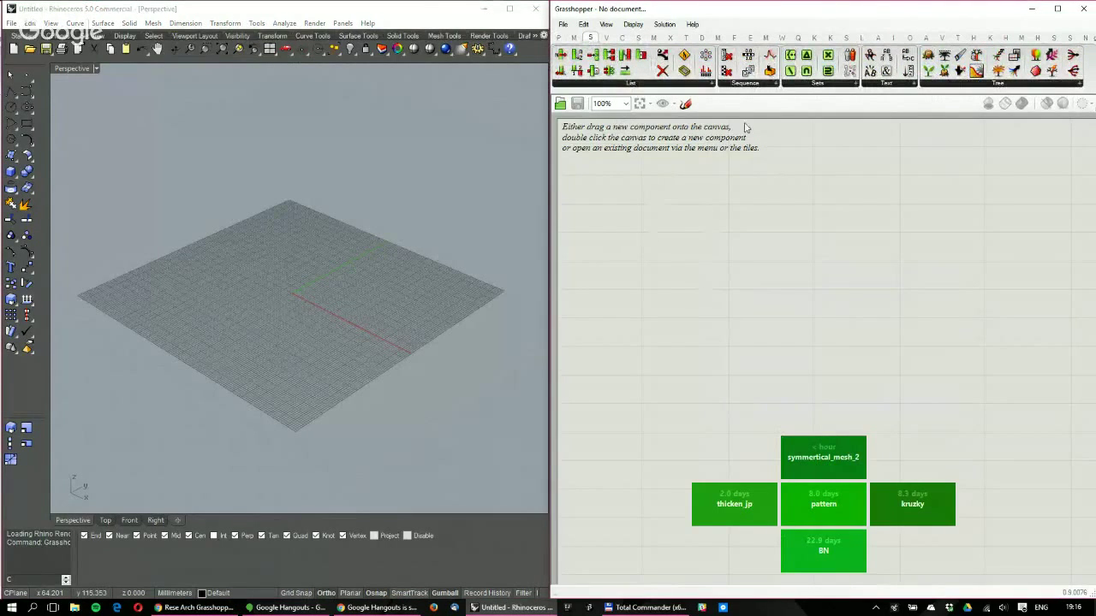
click(749, 71)
click(673, 261)
drag(673, 255, 726, 277)
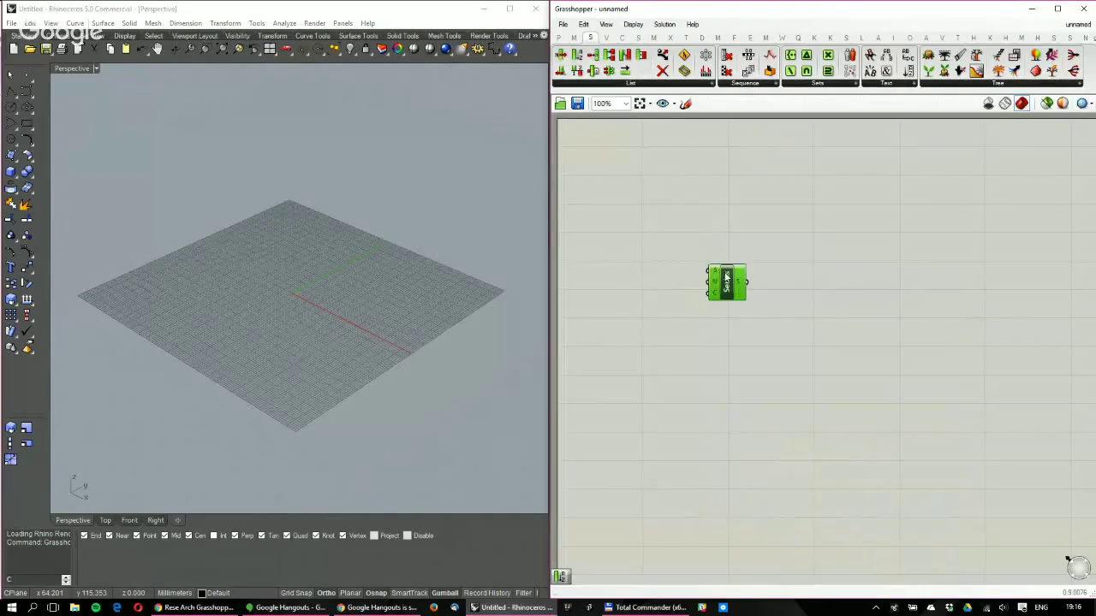
Add a number slider set to 100 and connect it to the Series component's count input
scroll(726, 276, up, 3)
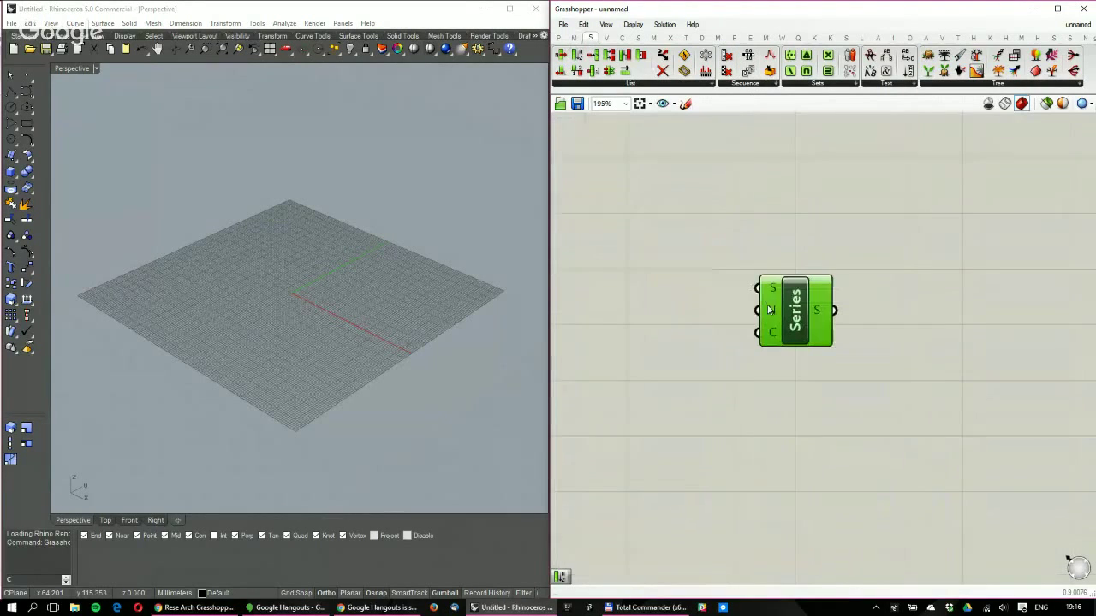
double_click(653, 338)
text(100)
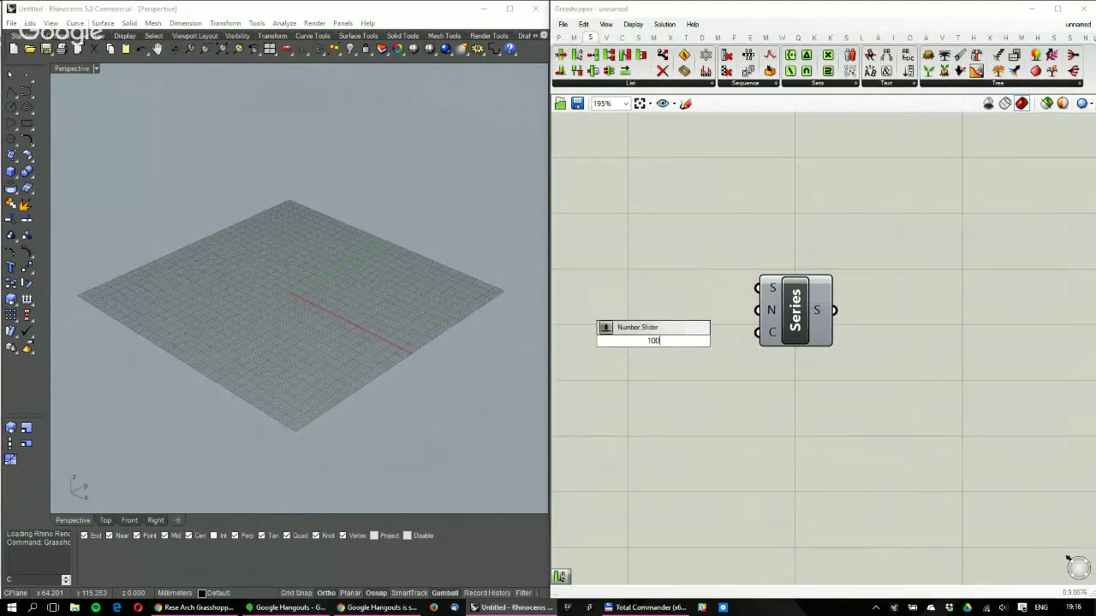
key(Return)
drag(808, 339, 847, 341)
drag(744, 342, 796, 335)
right_drag(834, 315, 776, 341)
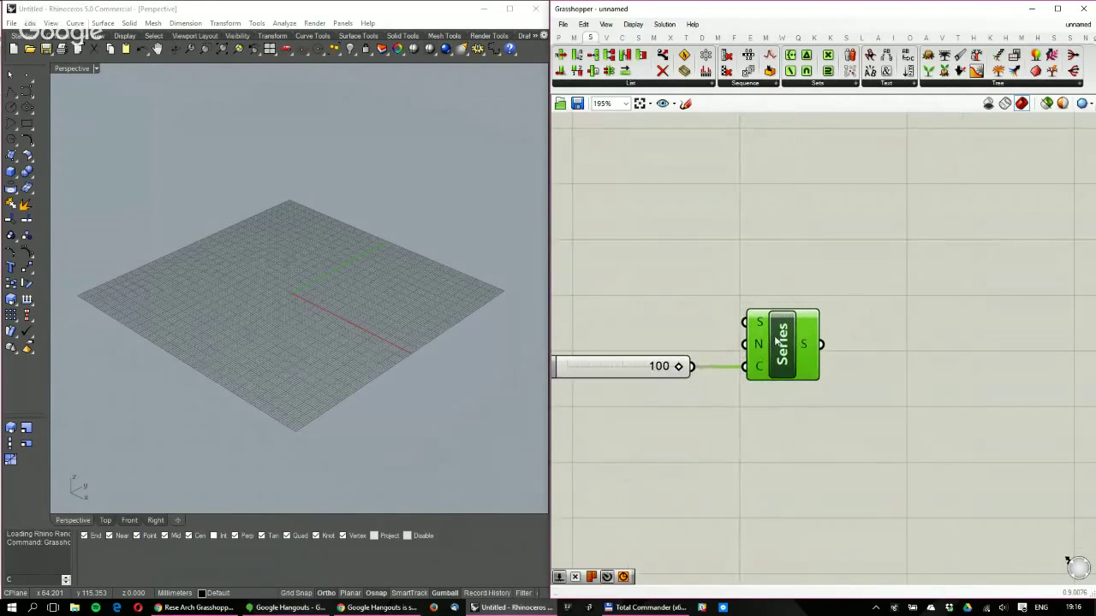
Add a panel fed by the Series output, enlarge it, and look through the listed numbers to the end
click(559, 38)
drag(817, 71, 931, 317)
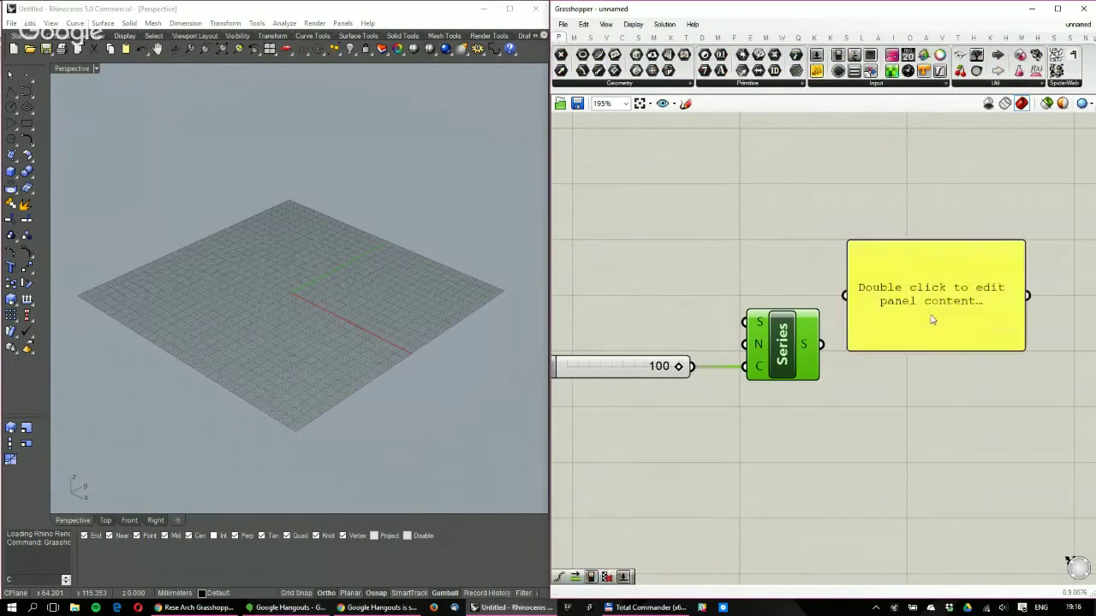
drag(823, 347, 844, 296)
right_drag(935, 379, 844, 382)
drag(834, 329, 856, 582)
scroll(819, 360, down, 2)
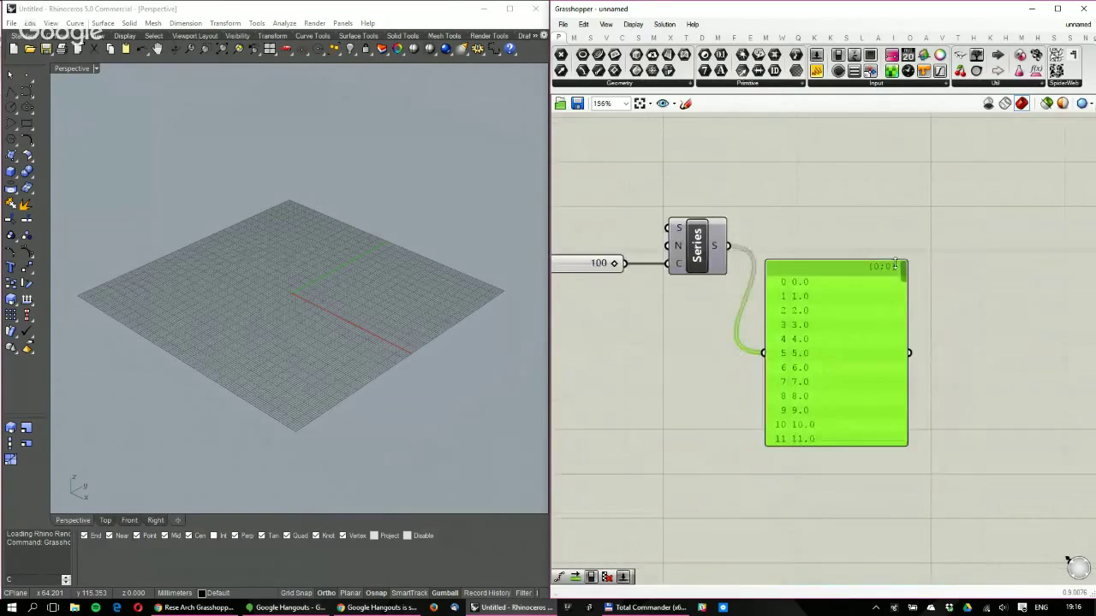
drag(902, 267, 899, 452)
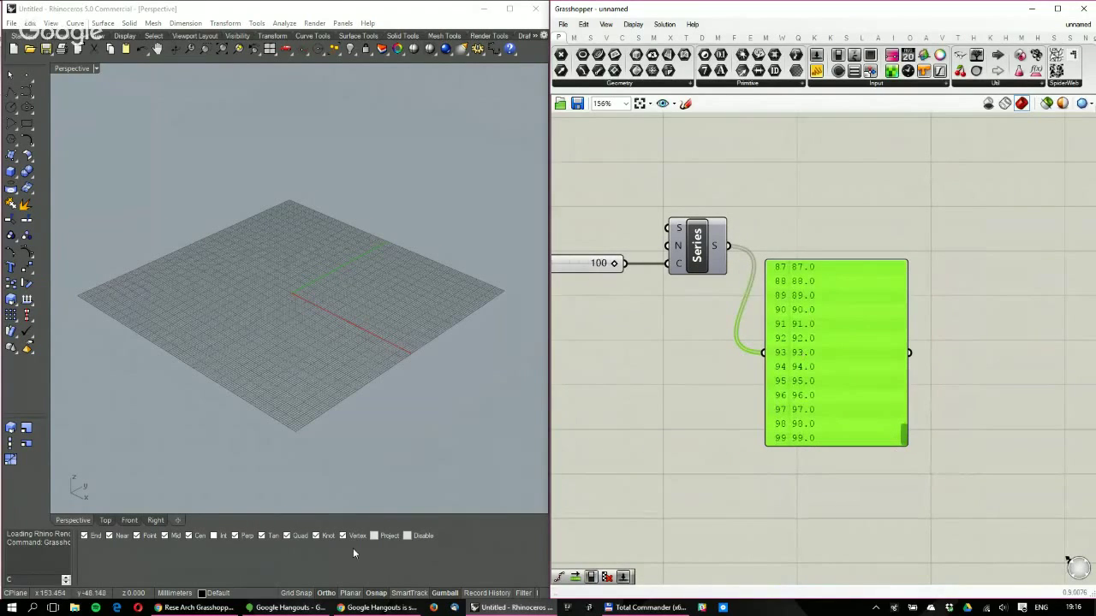
Set the count slider to 20 and make the output panel taller and narrower to fit the whole list
right_drag(611, 263, 741, 294)
drag(741, 294, 673, 297)
right_drag(1039, 385, 929, 357)
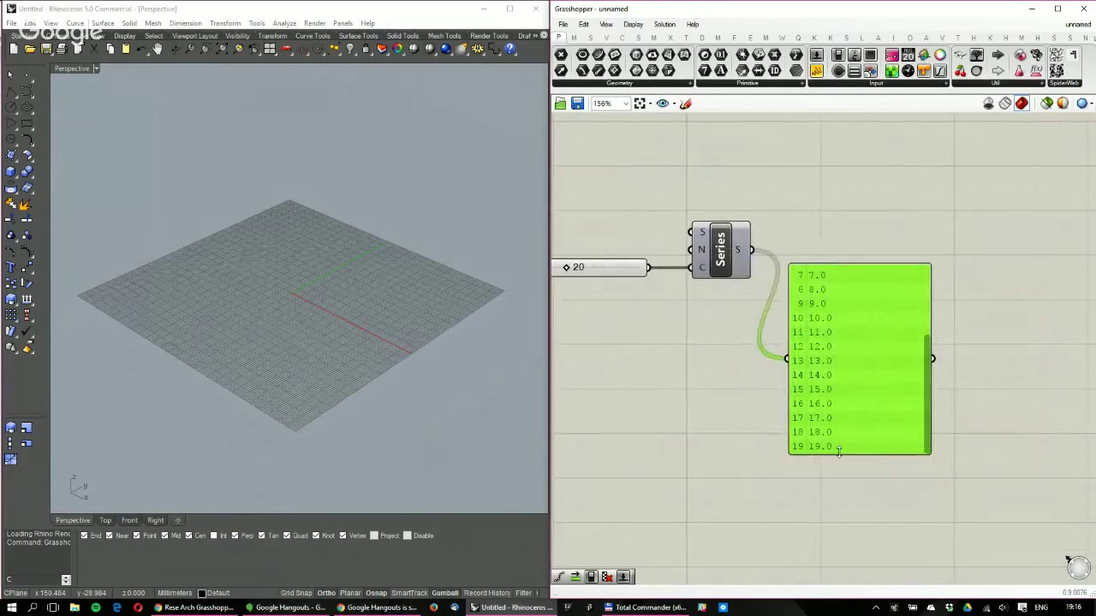
drag(839, 451, 840, 579)
drag(931, 368, 864, 365)
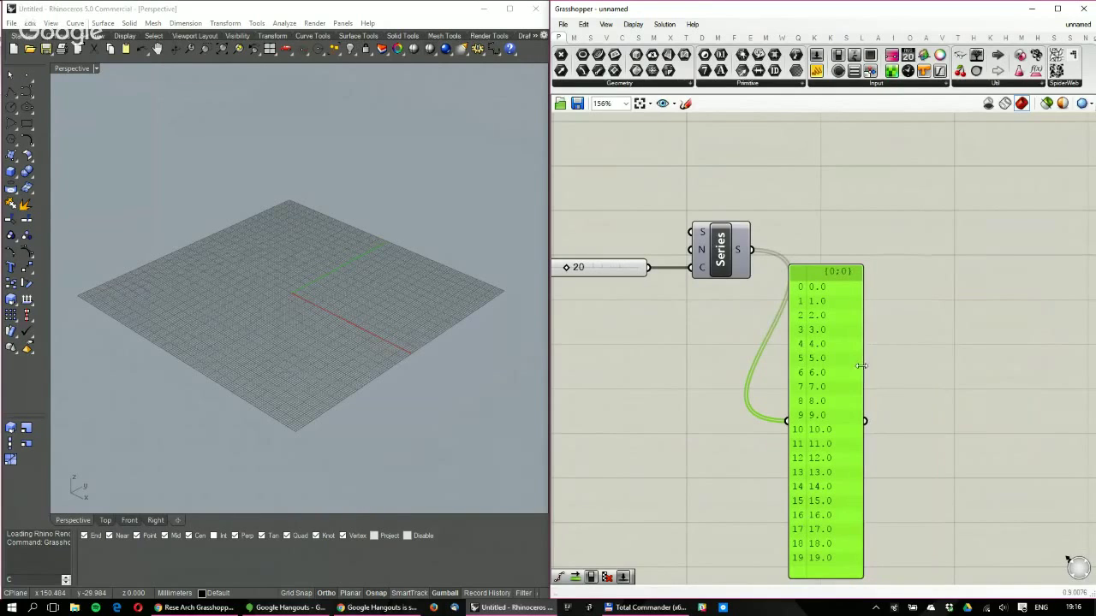
Recheck the list question on Facebook, and add a Partition List component in Grasshopper with the Series output as its list input
click(191, 608)
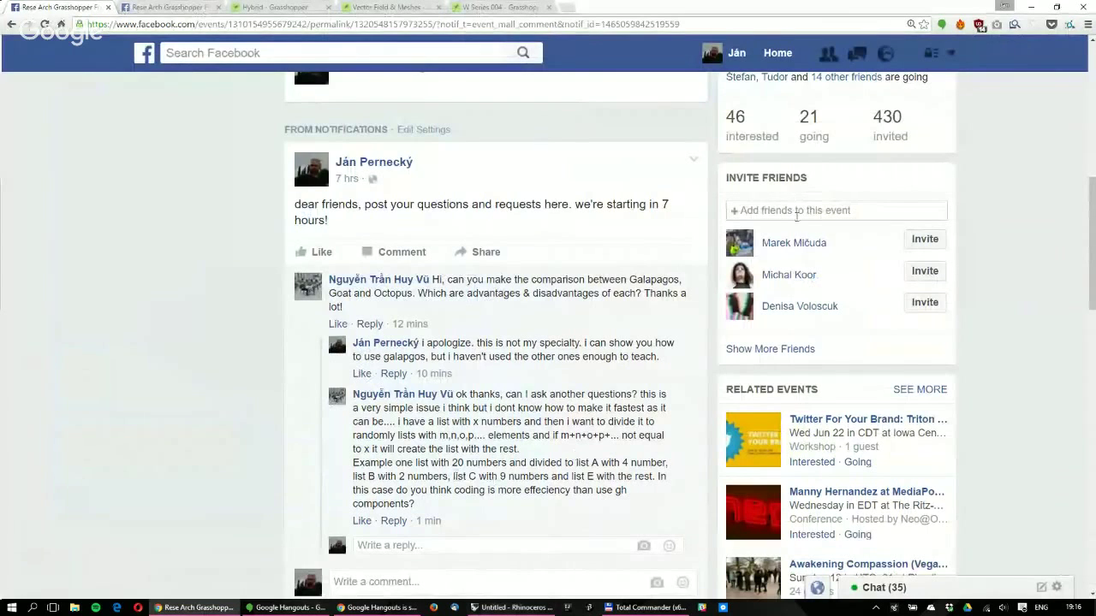
click(1032, 11)
click(590, 39)
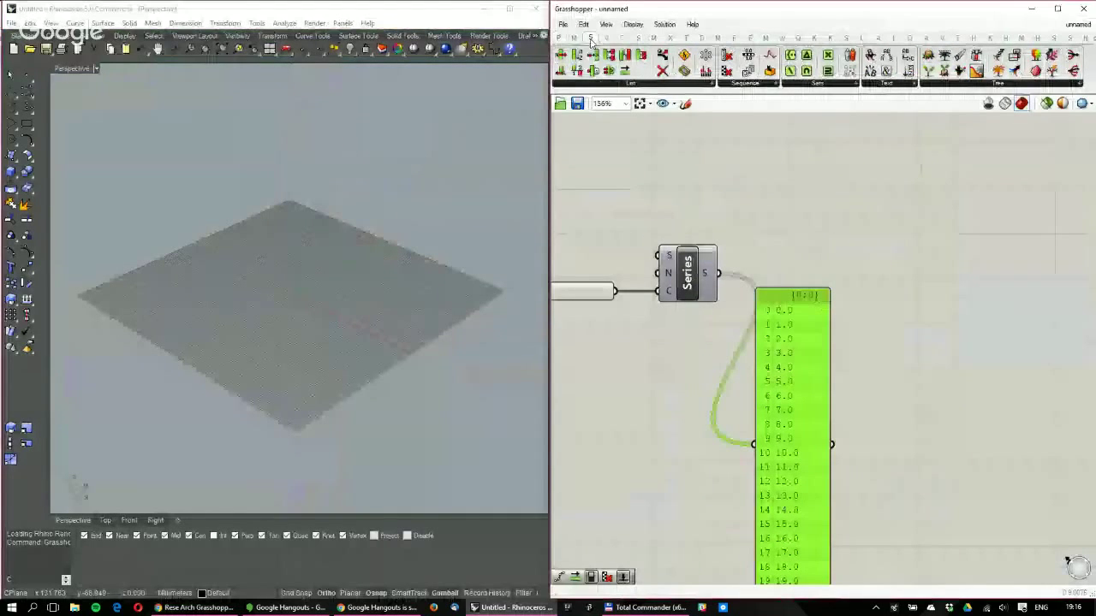
click(606, 83)
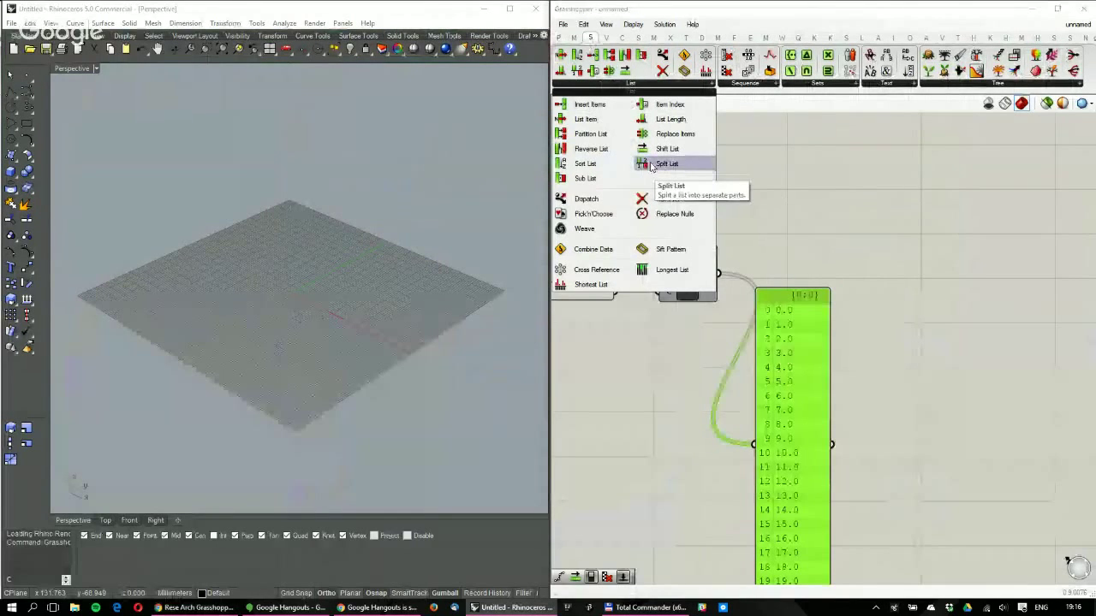
click(591, 133)
click(869, 202)
right_drag(869, 203, 818, 253)
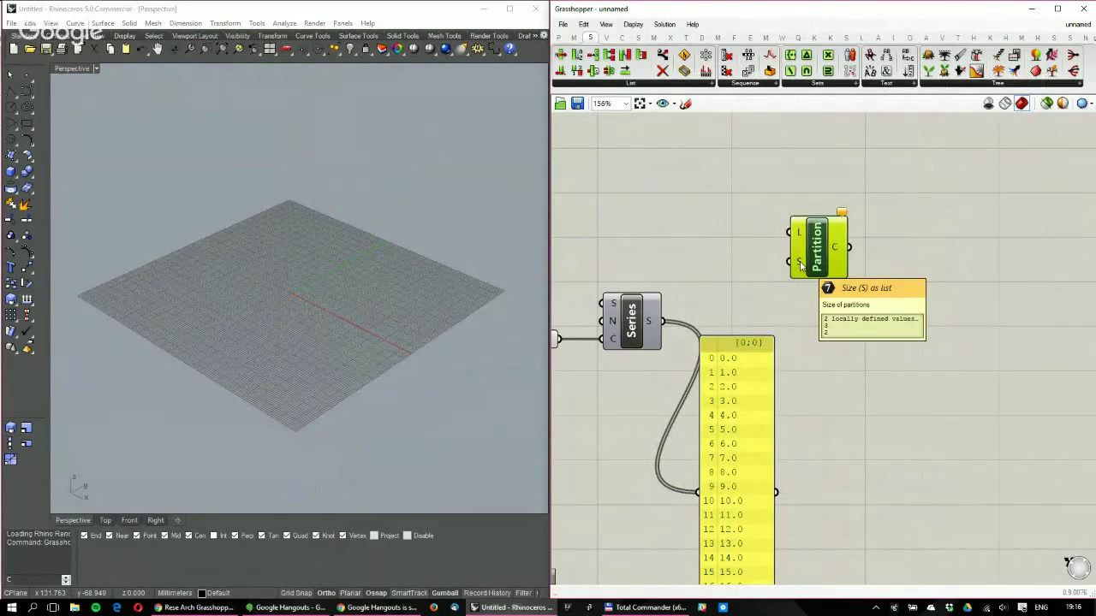
drag(662, 321, 901, 234)
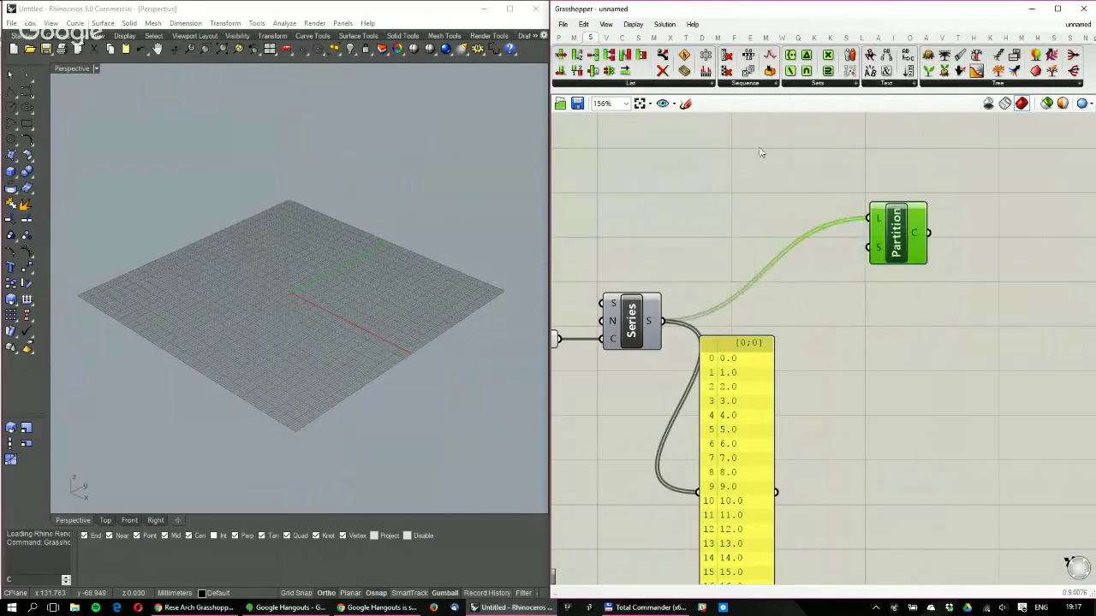
Add a second panel above the Series component and enter 4 as its content
click(560, 38)
drag(817, 70, 696, 181)
right_drag(695, 180, 720, 171)
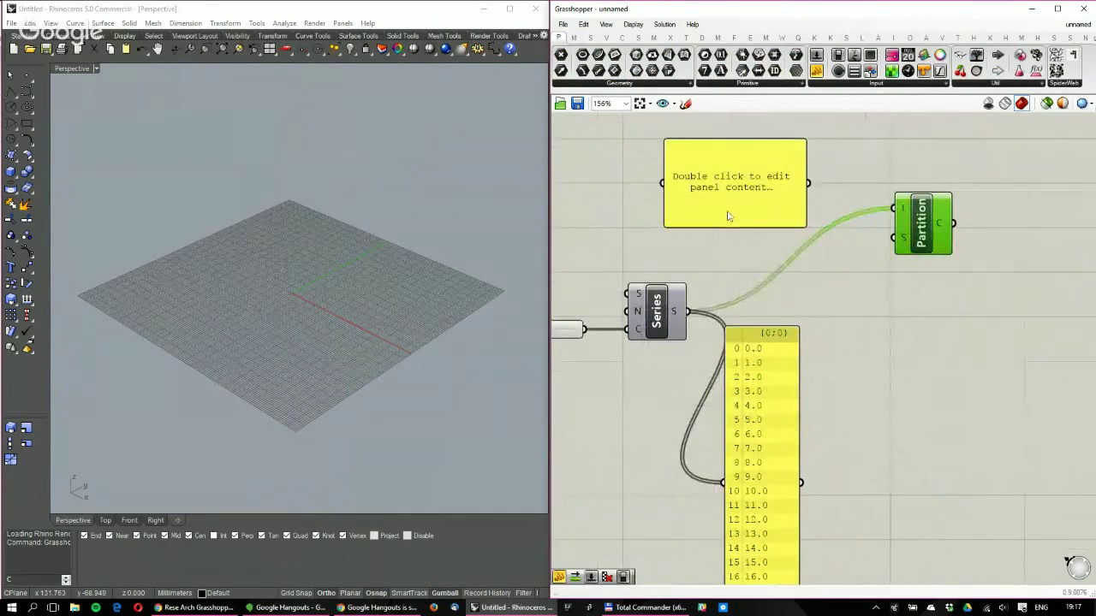
double_click(702, 196)
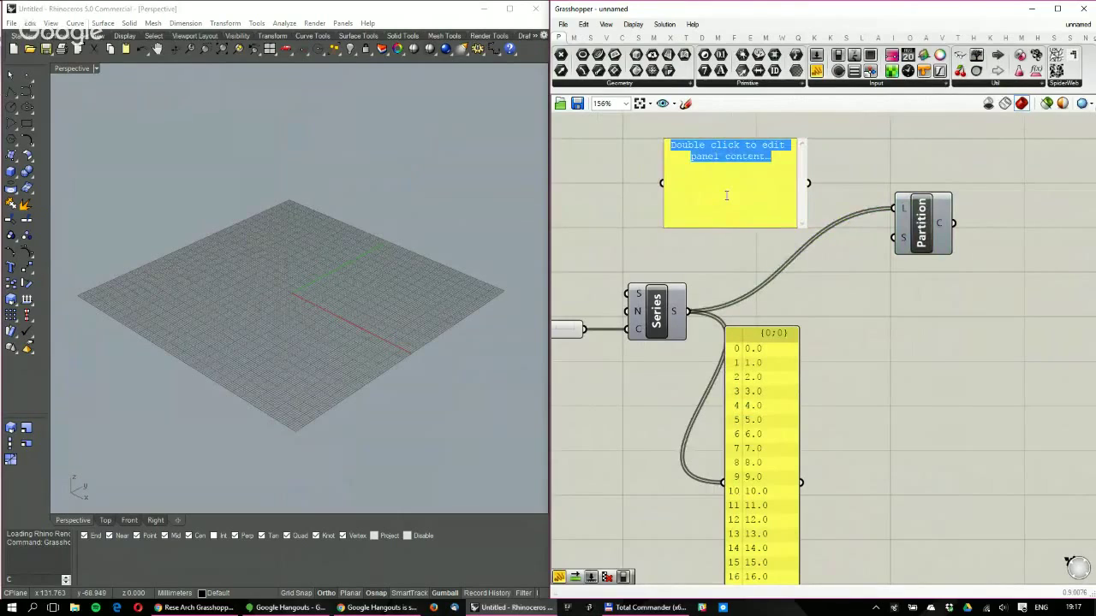
text(4)
click(848, 161)
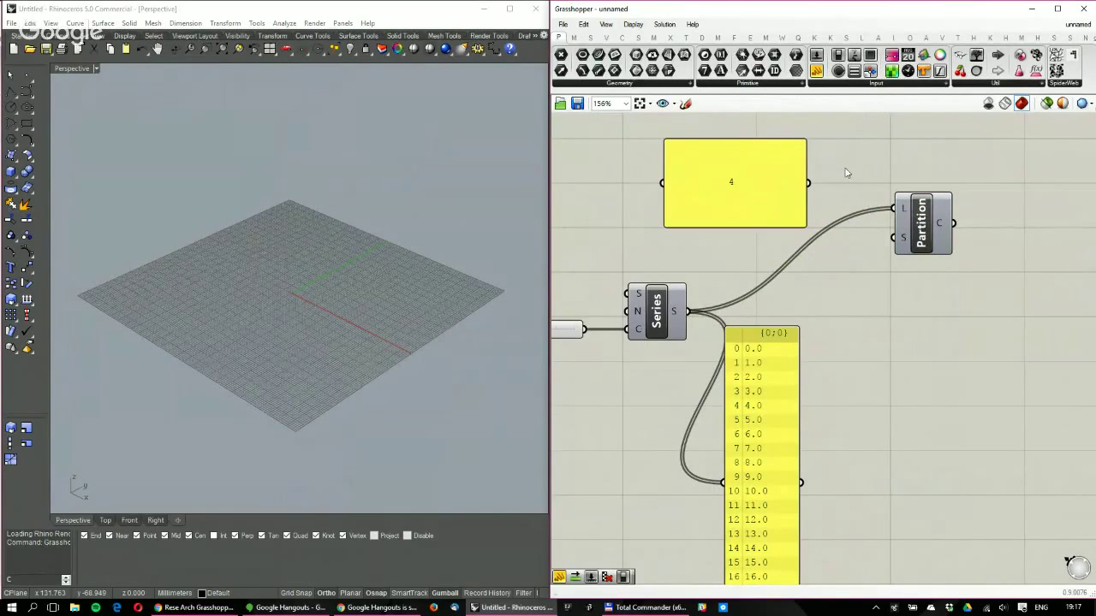
Enter 4, 2 and 6 on separate lines in the panel above the Series component
right_click(745, 194)
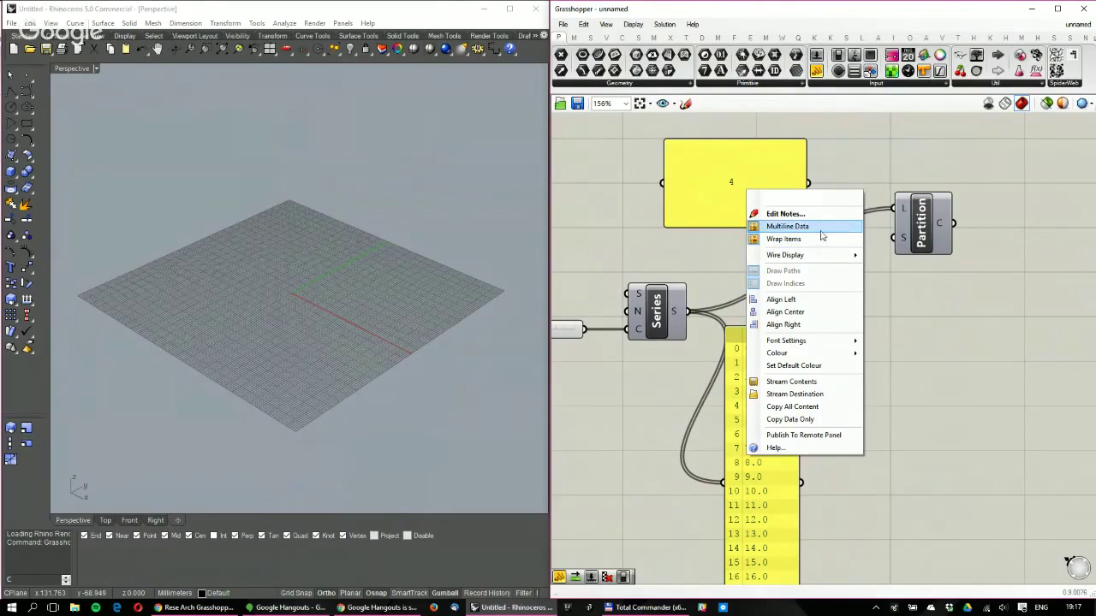
click(744, 189)
double_click(744, 189)
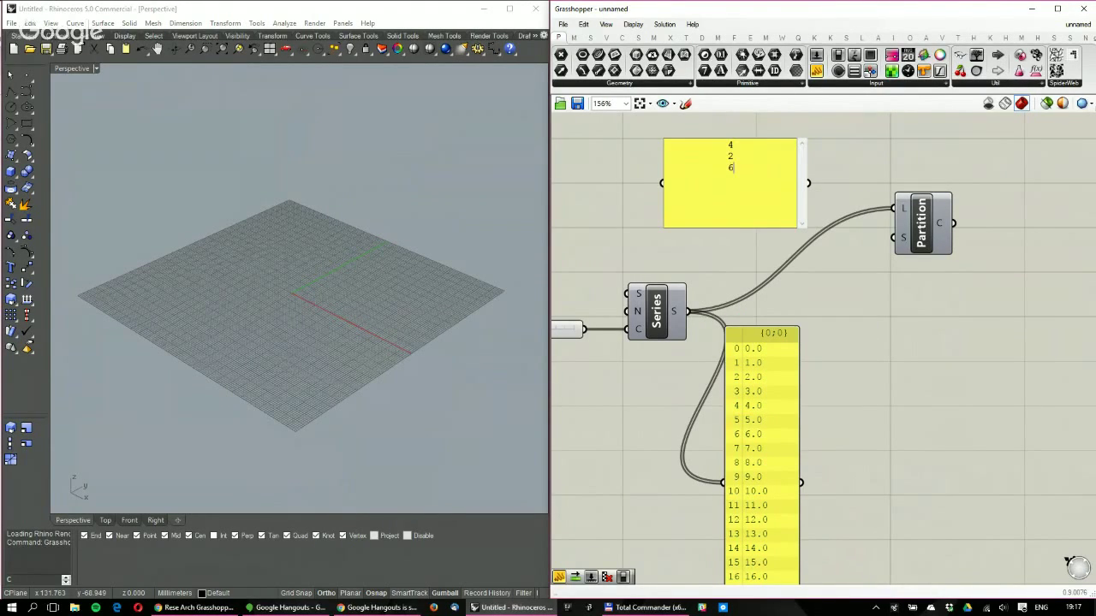
key(ctrl+Return)
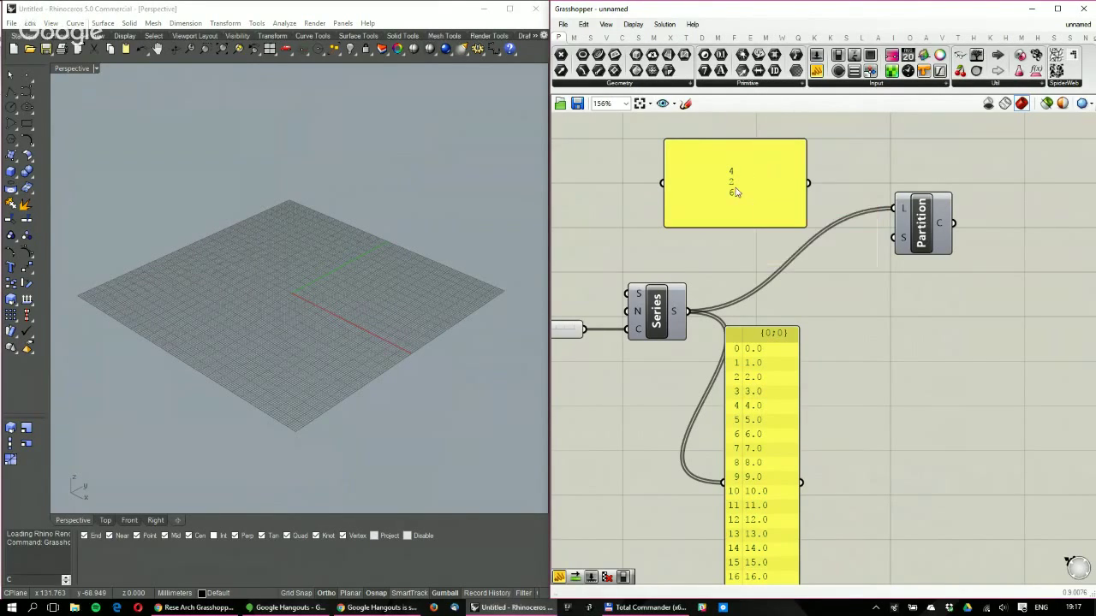
Turn off Multiline Data for the 4, 2, 6 panel and connect it to the Partition List size input
right_click(733, 185)
click(771, 221)
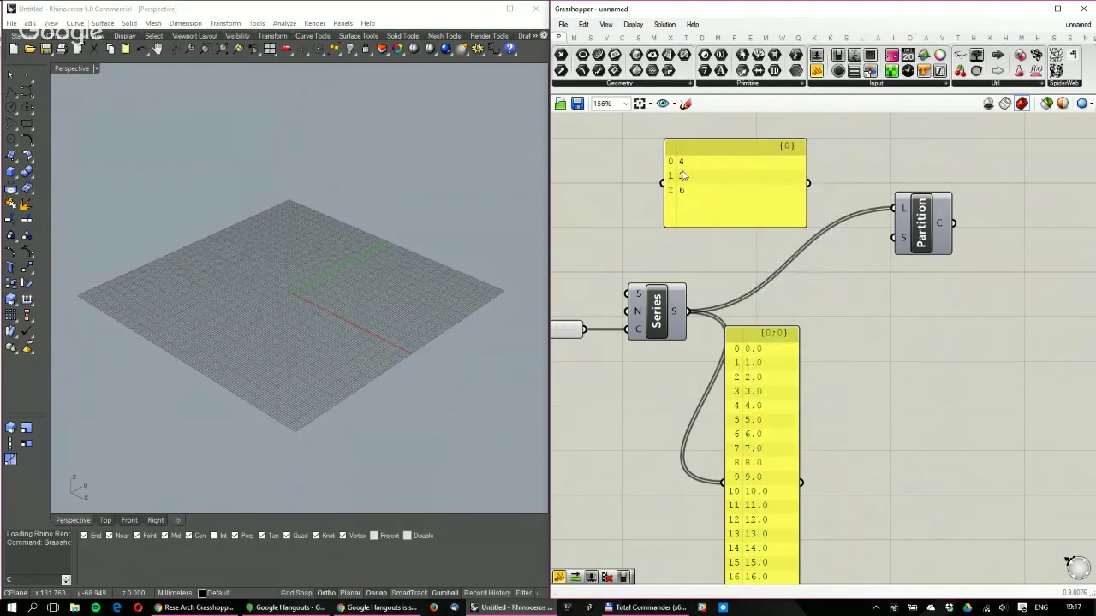
drag(808, 182, 894, 239)
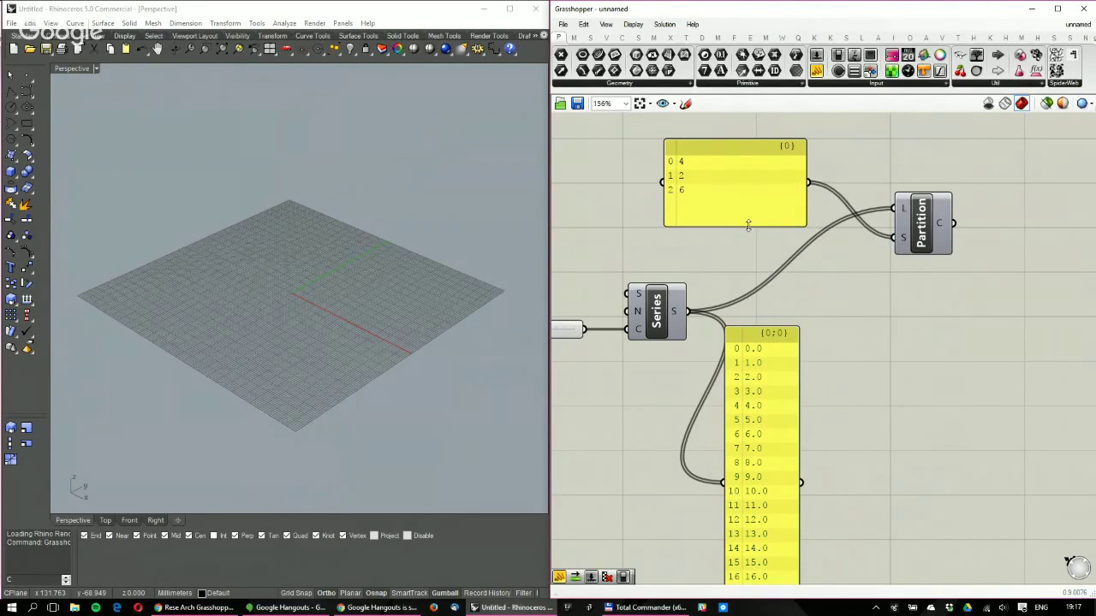
Add a panel fed by the Partition List output and stretch it downward to show the sublists
right_drag(747, 227, 653, 242)
drag(816, 70, 956, 211)
drag(859, 239, 884, 211)
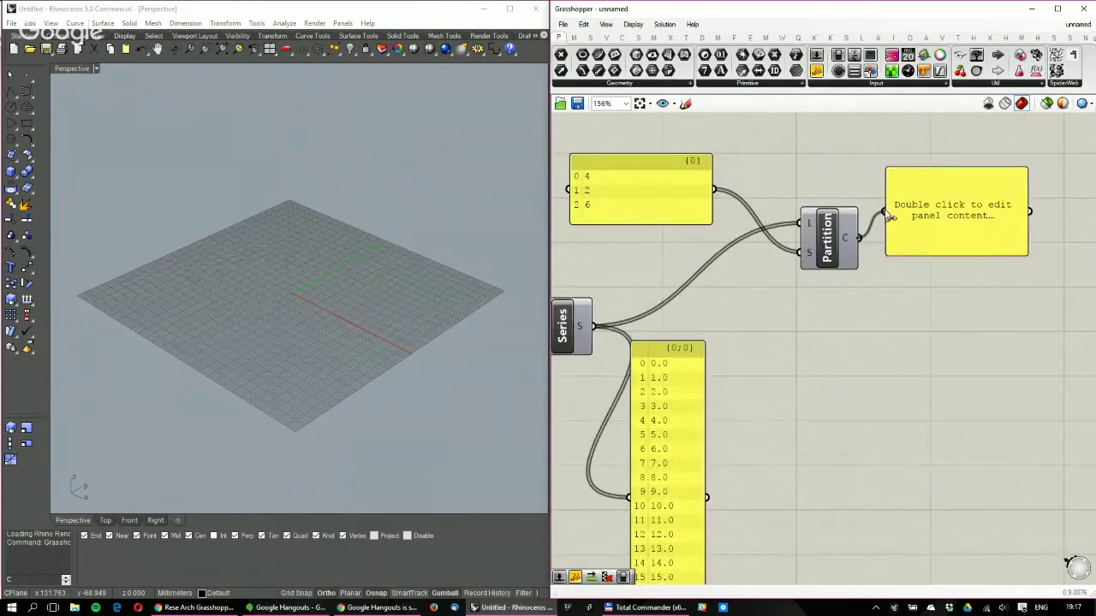
right_drag(885, 222, 788, 211)
drag(887, 291, 887, 467)
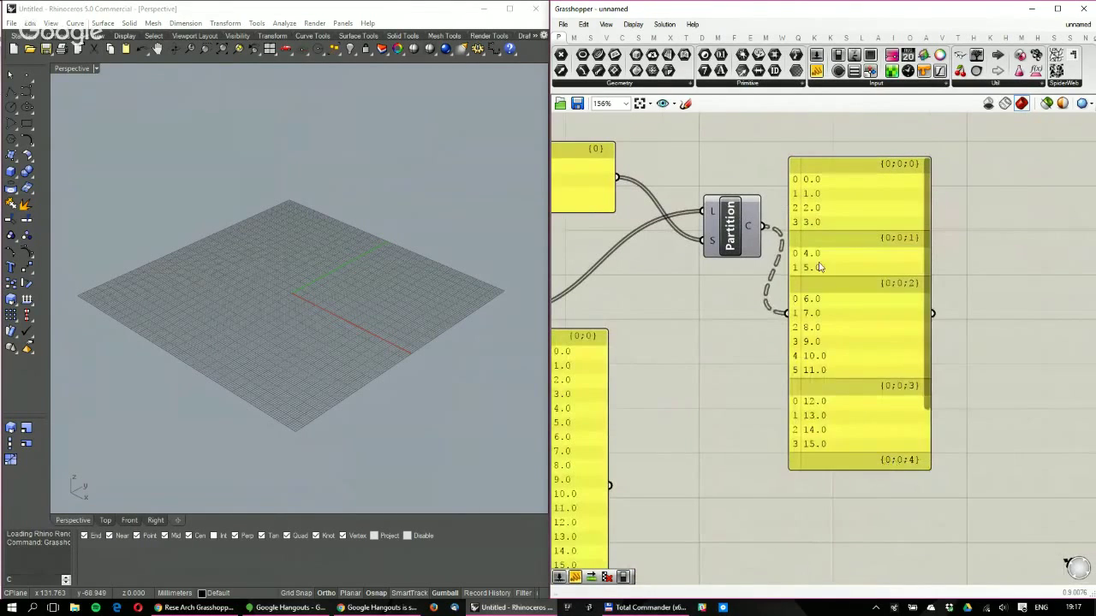
Check the partitioned sublists against the sizes and make the output panel taller to fit all branches
right_drag(826, 192, 933, 210)
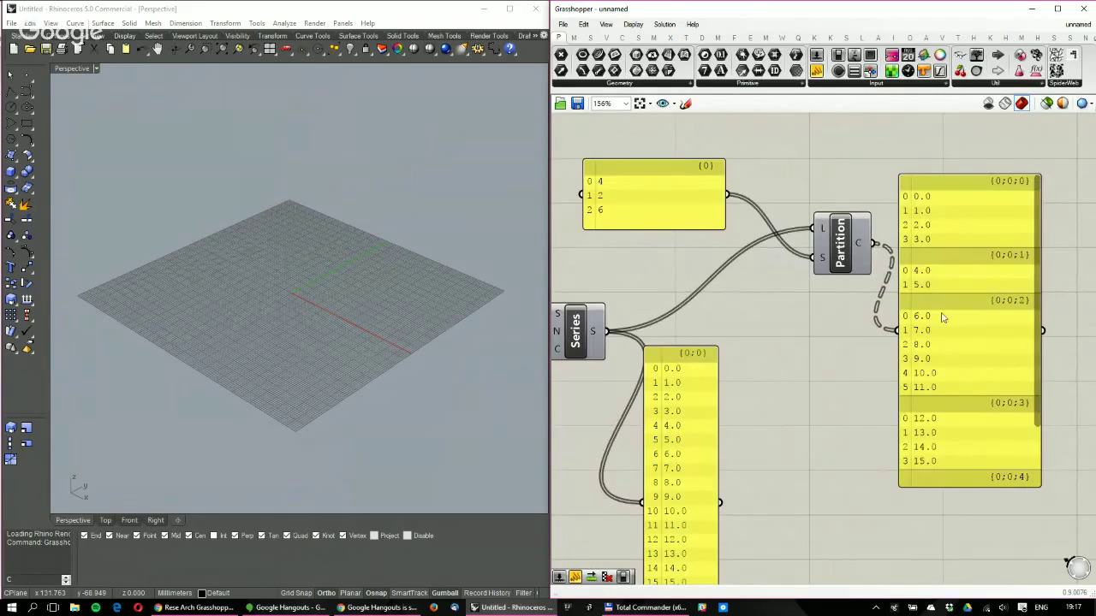
right_drag(939, 338, 914, 321)
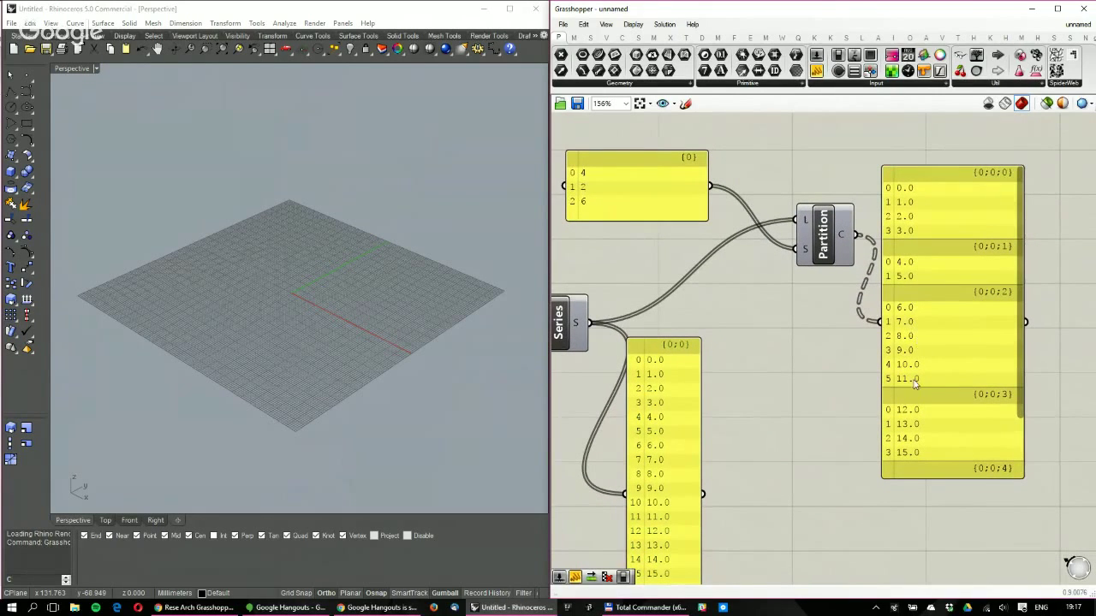
right_drag(914, 389, 882, 305)
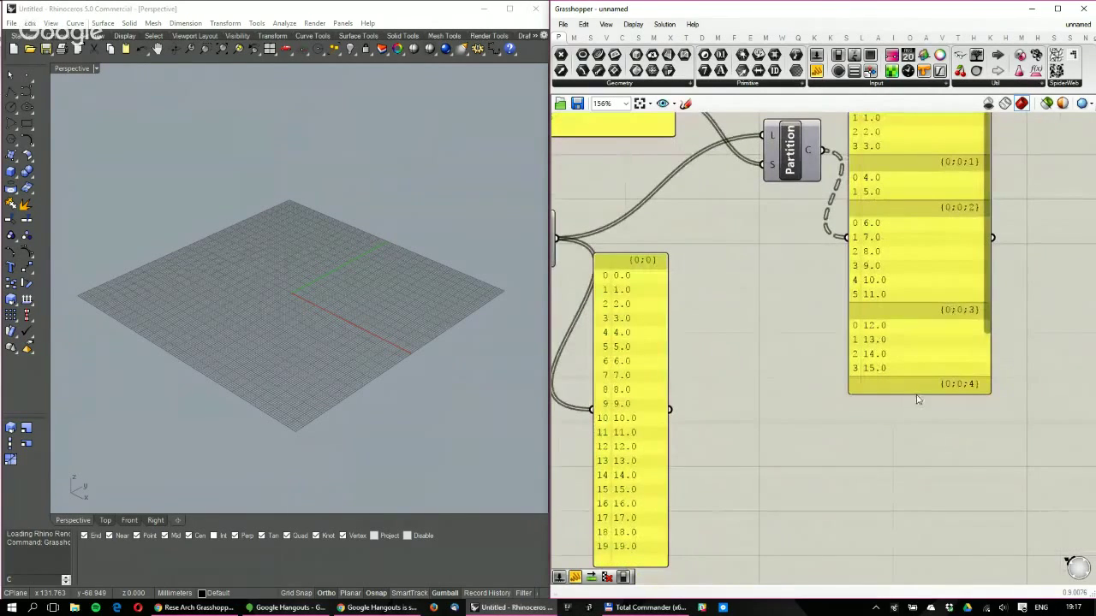
drag(917, 393, 923, 551)
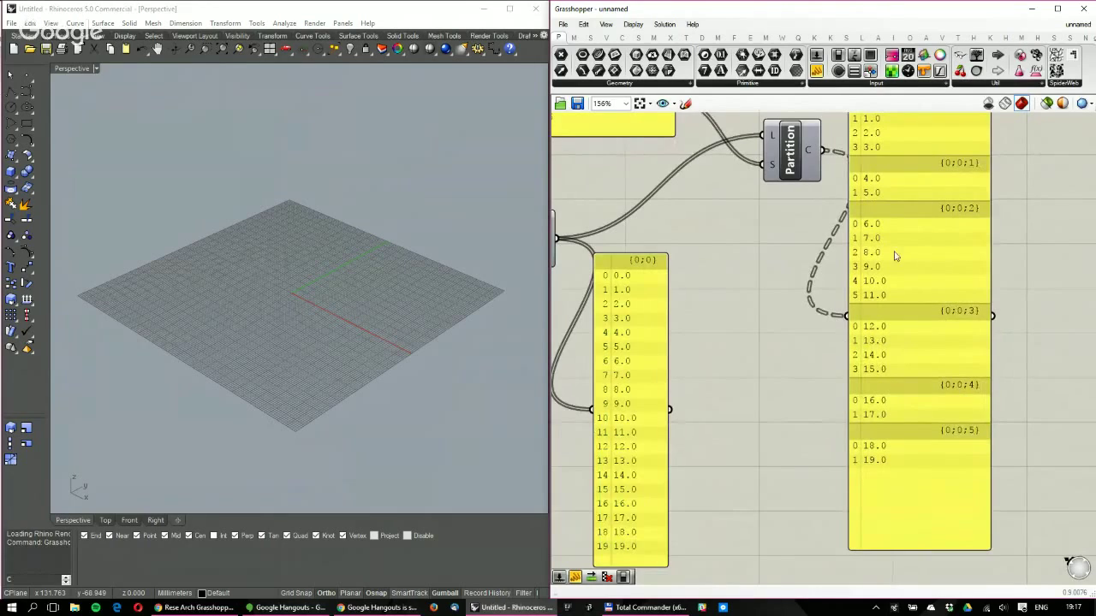
right_drag(843, 311, 895, 366)
scroll(895, 366, down, 2)
right_click(850, 230)
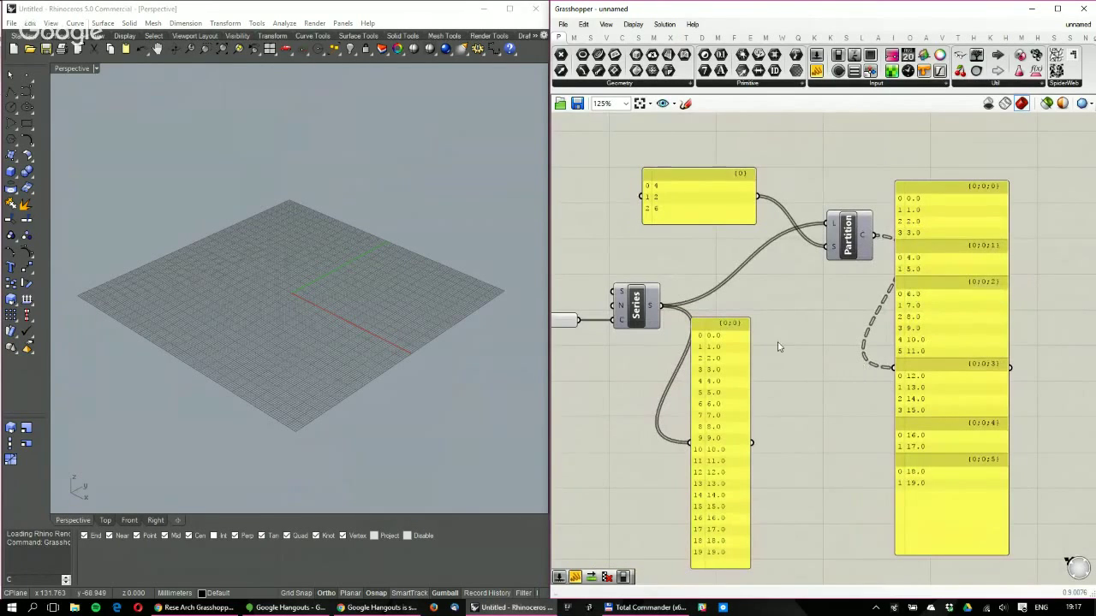
Narrow the sizes panel to fit its numbers and place it above the Series component
right_drag(749, 322, 818, 361)
drag(742, 232, 657, 218)
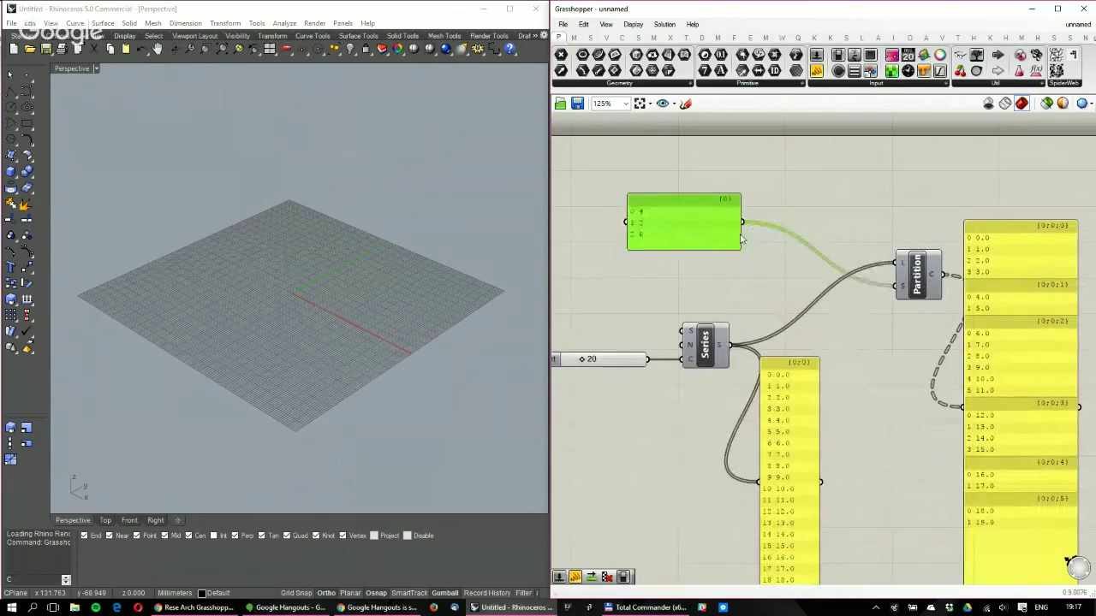
drag(738, 234, 753, 259)
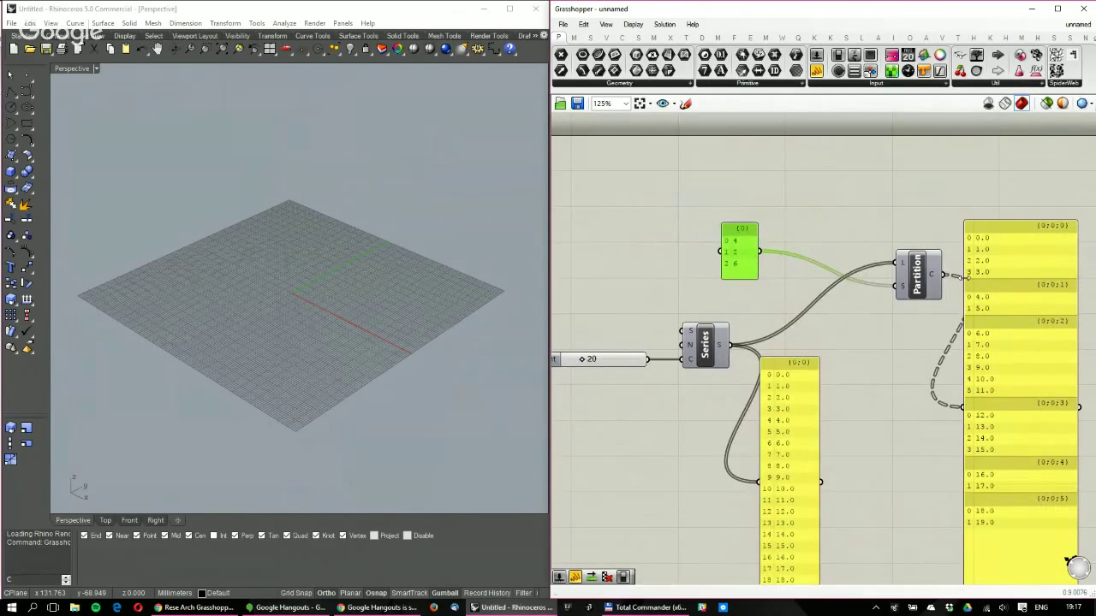
right_drag(972, 481, 889, 457)
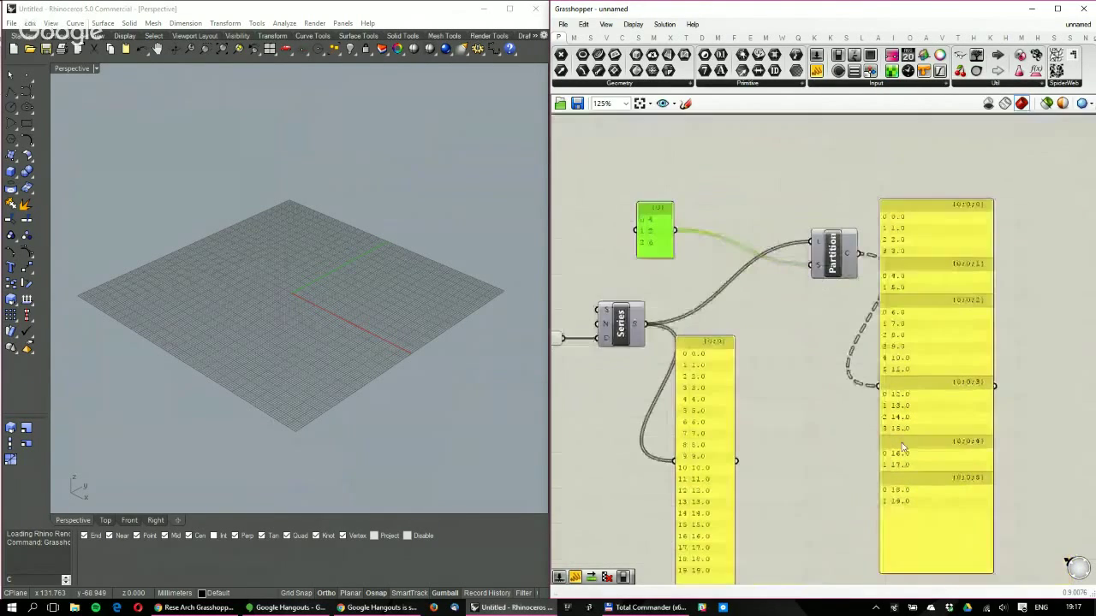
right_drag(627, 243, 700, 263)
drag(719, 257, 726, 236)
Add a Mass Addition component below the sizes panel, feed it the panel's values, and check its result
double_click(738, 280)
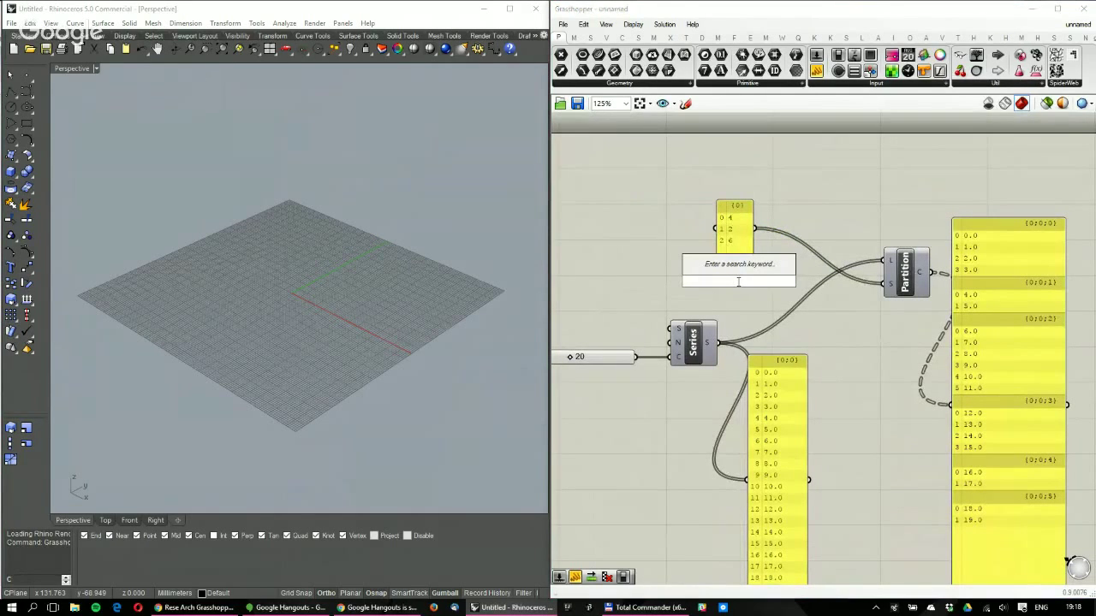
text(mass)
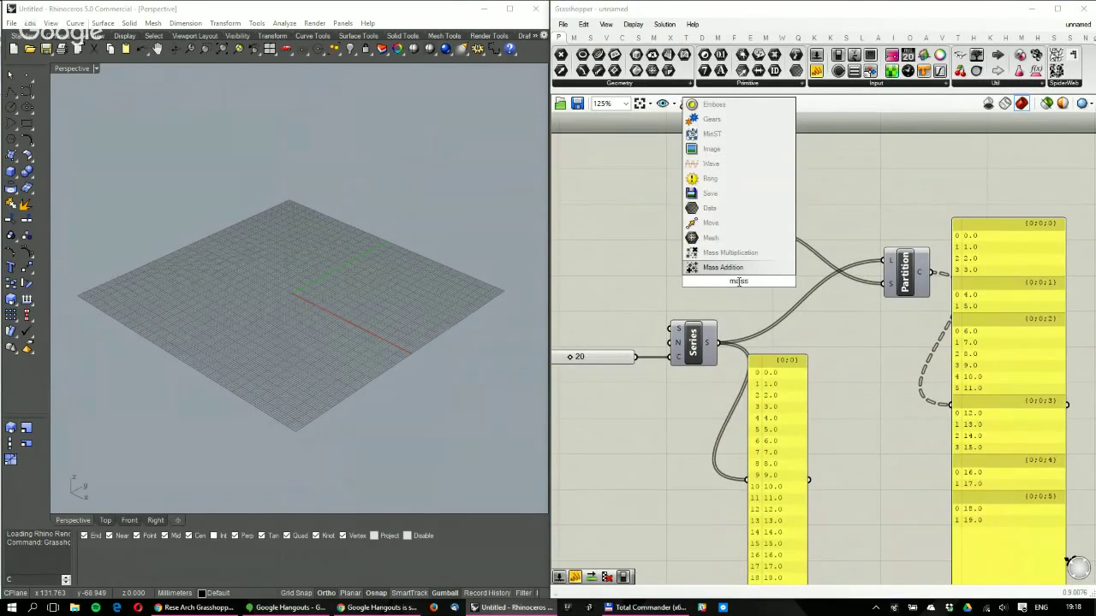
key(Return)
drag(741, 276, 796, 266)
drag(754, 228, 769, 268)
scroll(774, 244, up, 4)
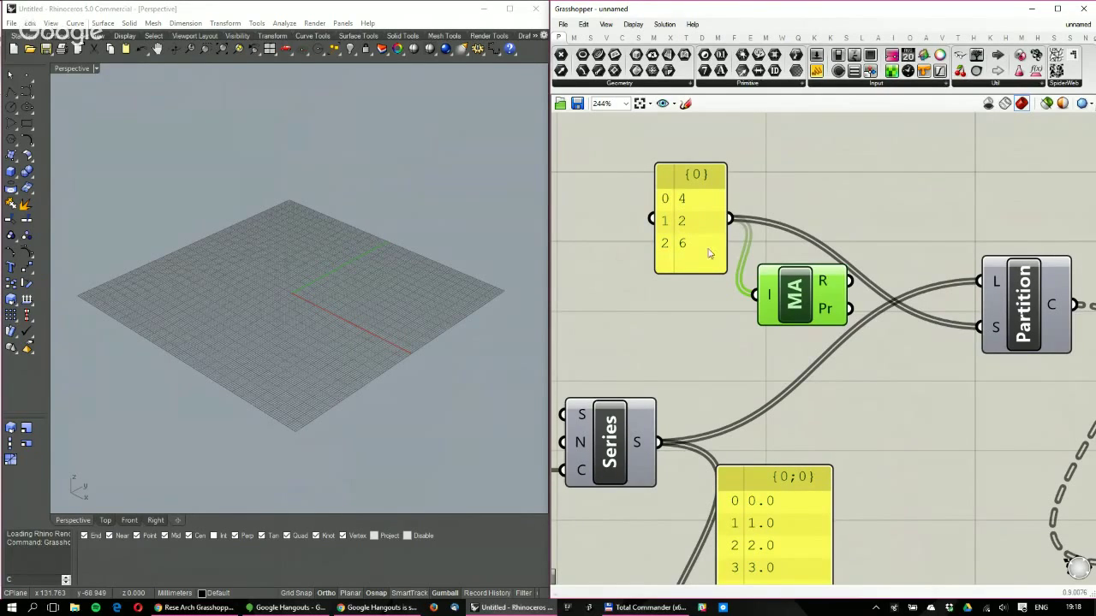
mouse_move(824, 288)
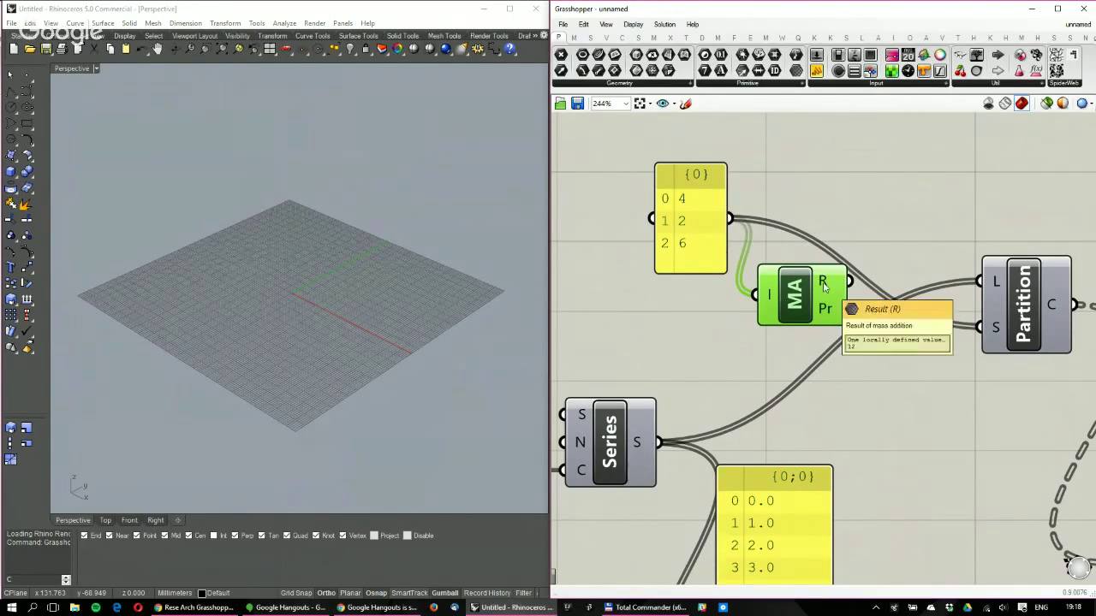
Add a List Length component fed by the Series output and place it below Mass Addition
drag(790, 354, 701, 213)
scroll(658, 335, down, 4)
click(739, 303)
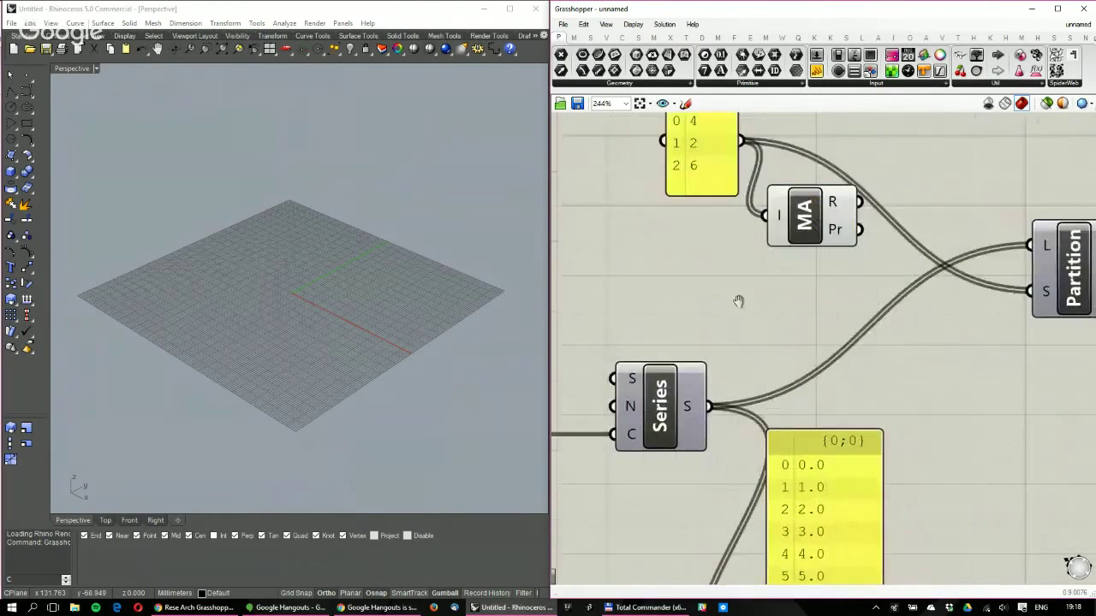
double_click(728, 318)
text(lis)
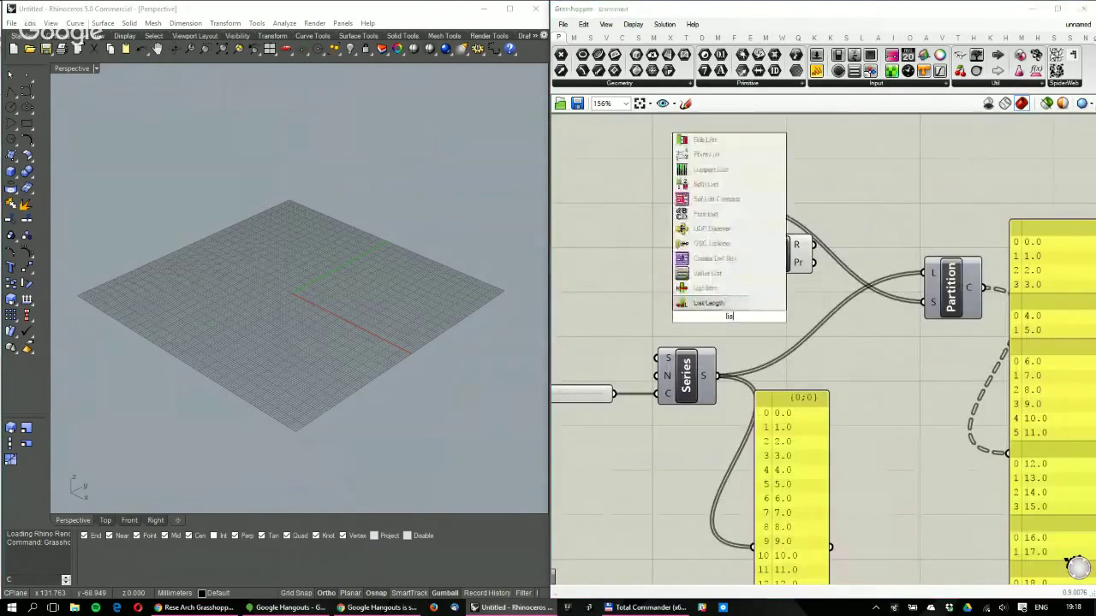
text(t len)
text(gth)
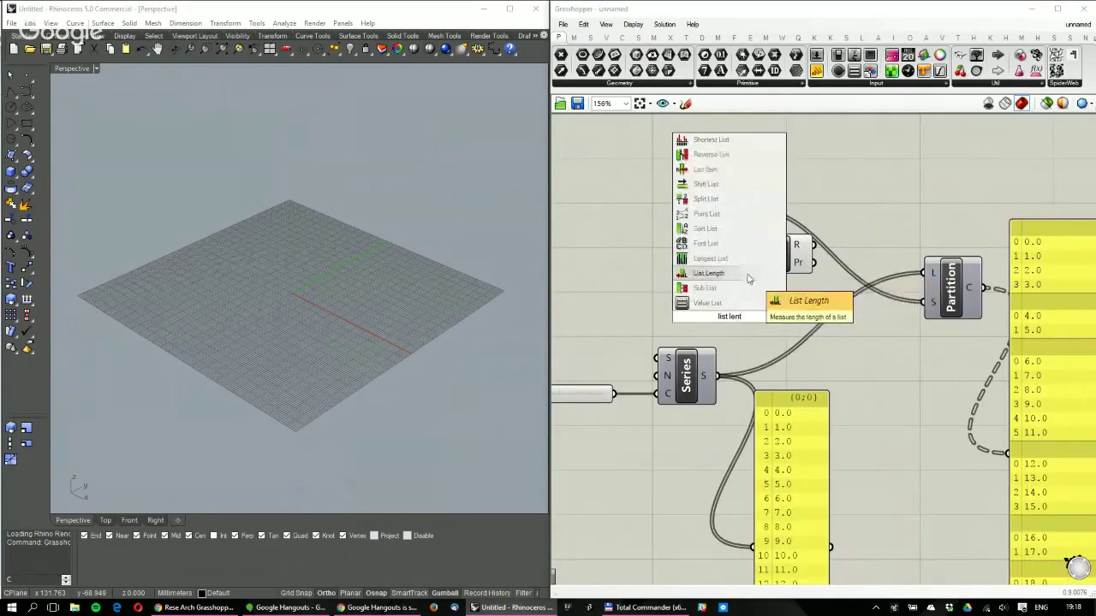
key(Return)
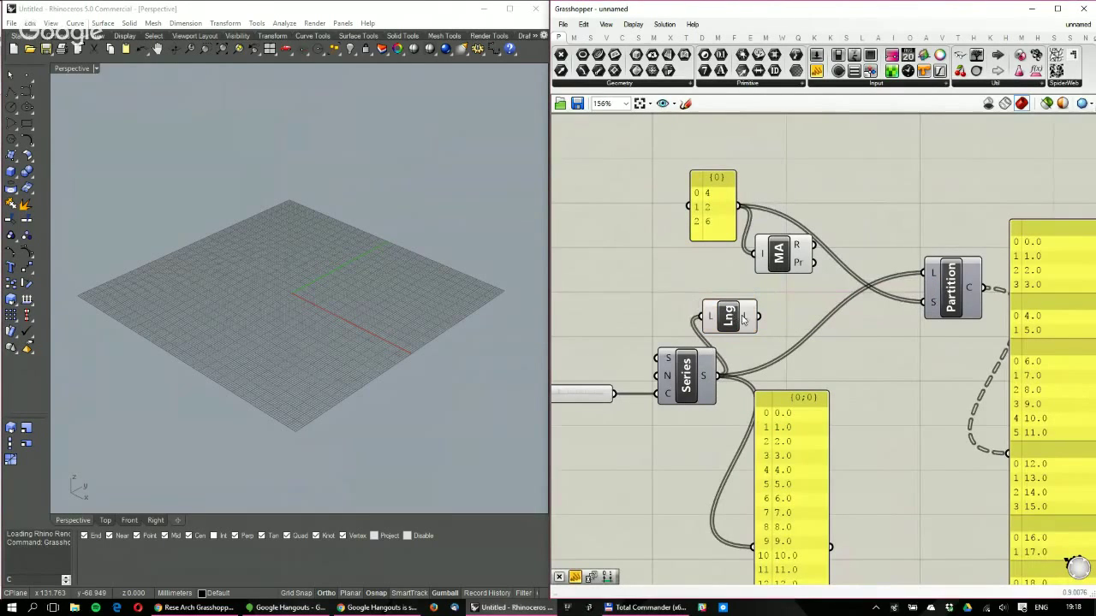
drag(740, 326, 779, 332)
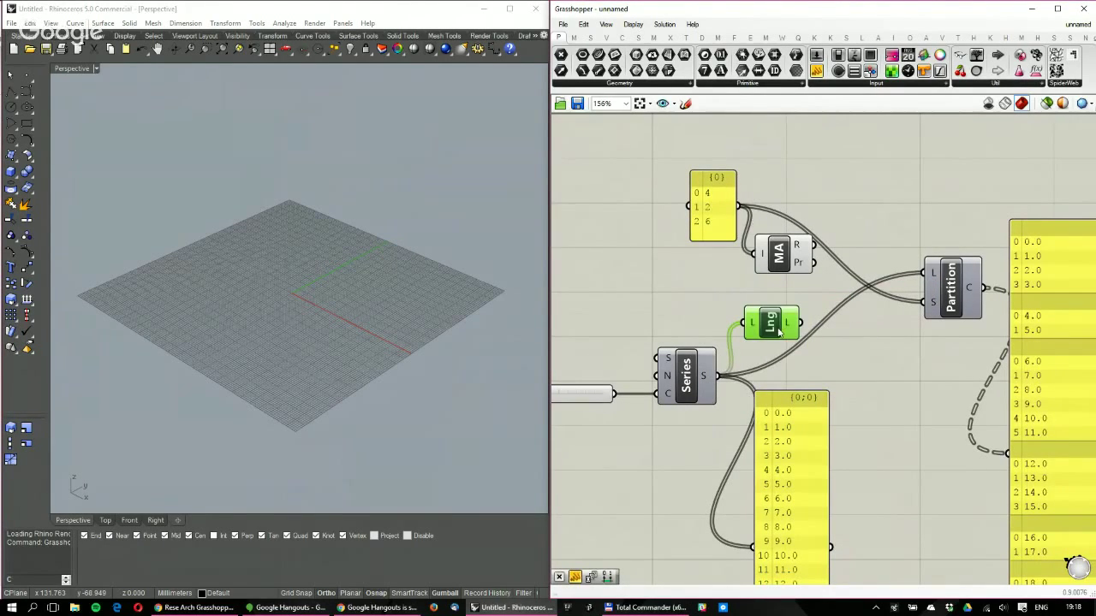
Add a Subtraction component with the list length as A and the Mass Addition result as B, and check its result
double_click(824, 291)
text(a-b)
key(Return)
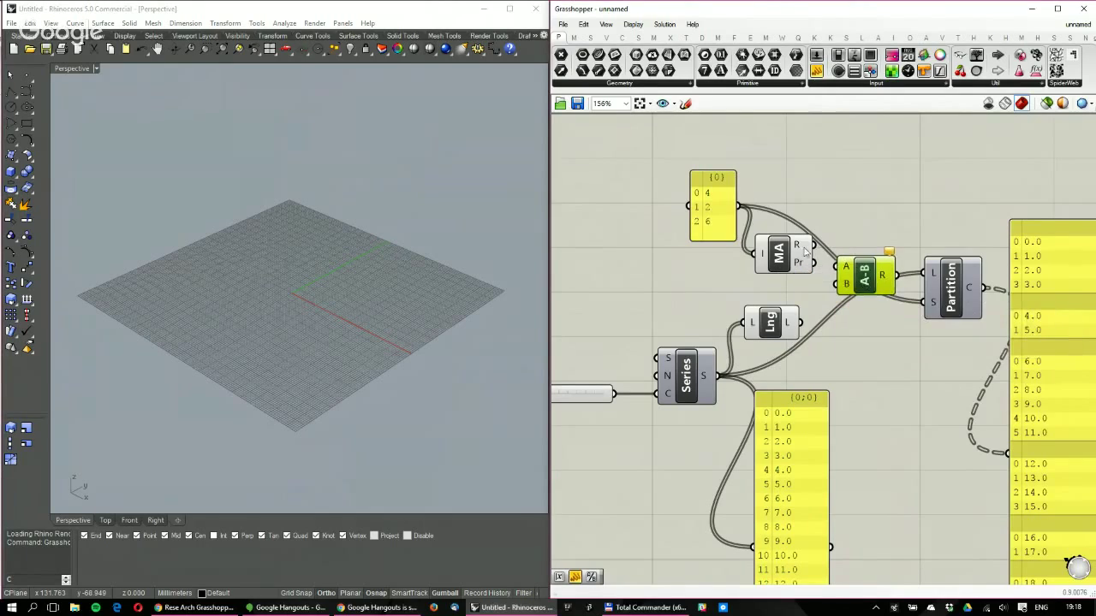
drag(814, 247, 846, 283)
drag(800, 323, 846, 267)
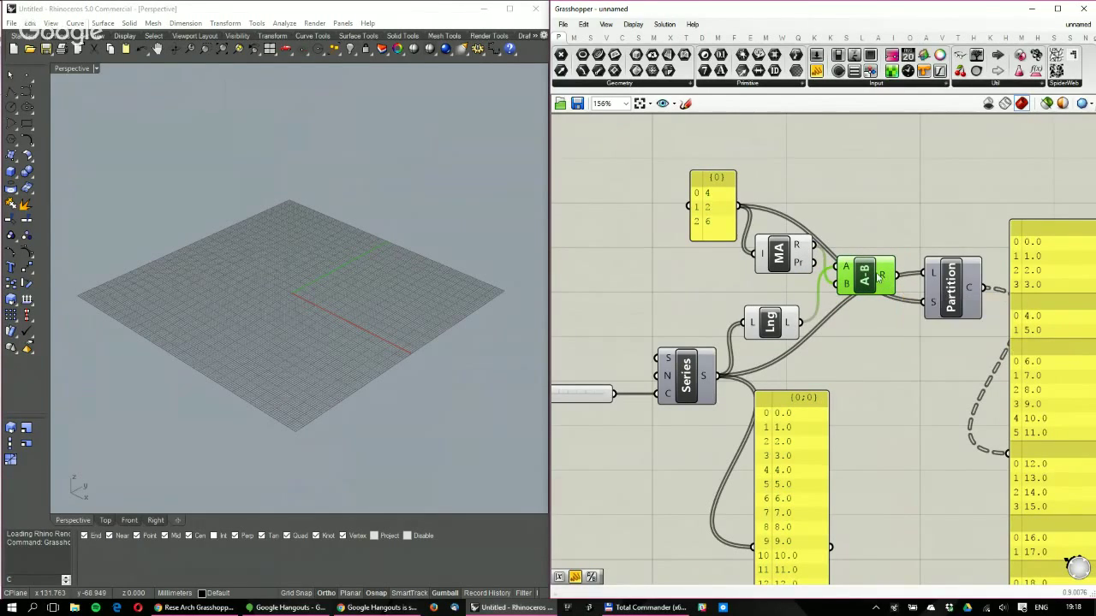
mouse_move(886, 278)
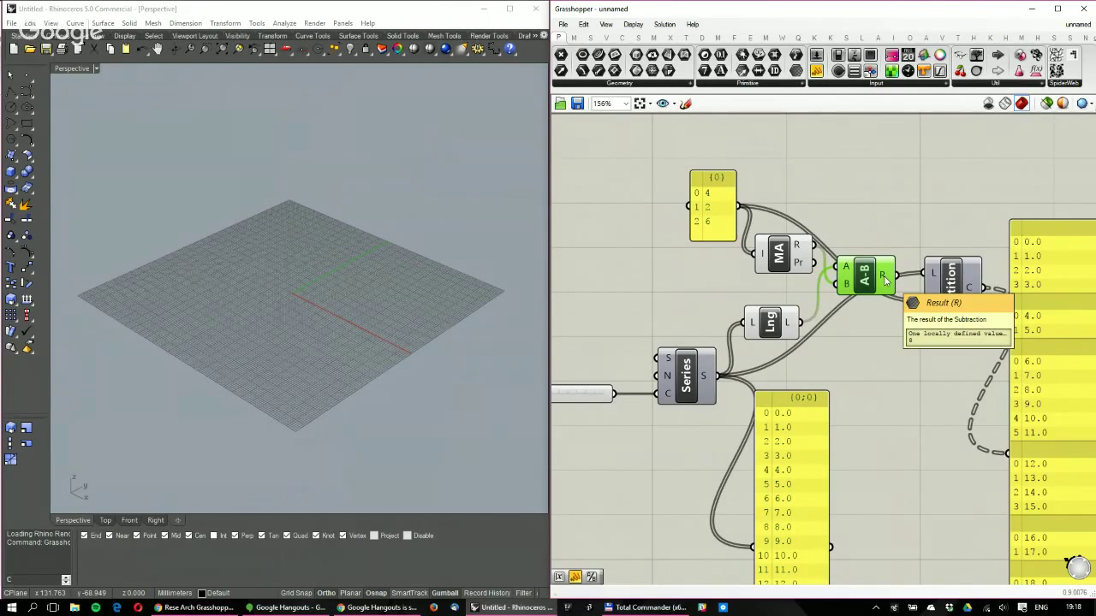
Rearrange the Partition, Mass Addition, Subtraction and List Length components and raise the sizes panel to free space between them
right_drag(887, 281, 686, 268)
drag(750, 275, 838, 284)
drag(887, 300, 1013, 310)
right_drag(686, 333, 848, 339)
drag(849, 339, 748, 284)
drag(667, 190, 672, 164)
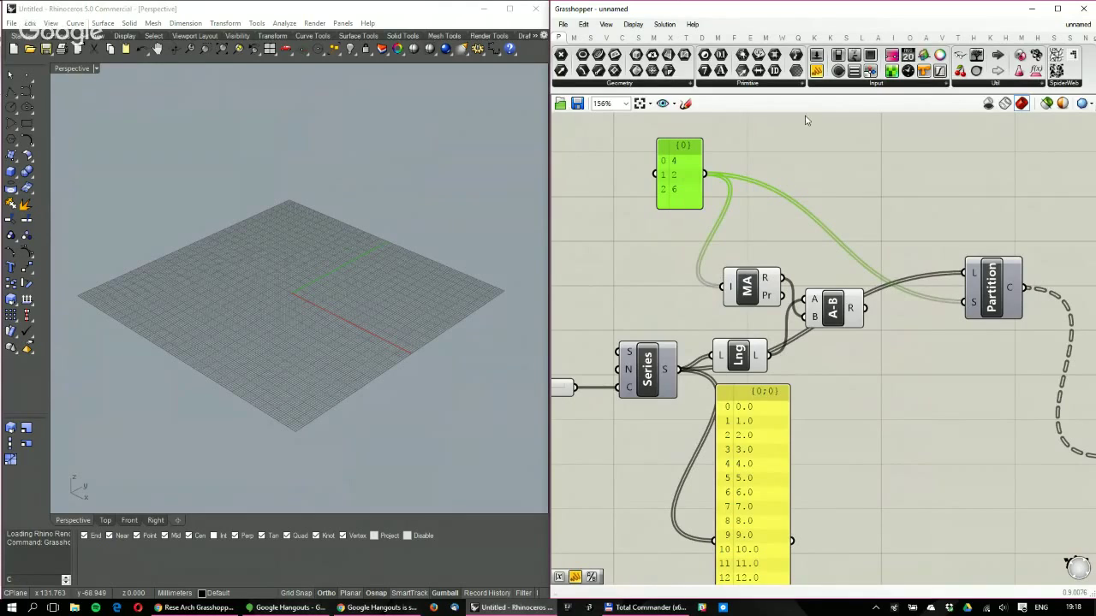
Add a Merge component with the sizes panel as D1 and the subtraction result as D2
double_click(865, 183)
text(merge)
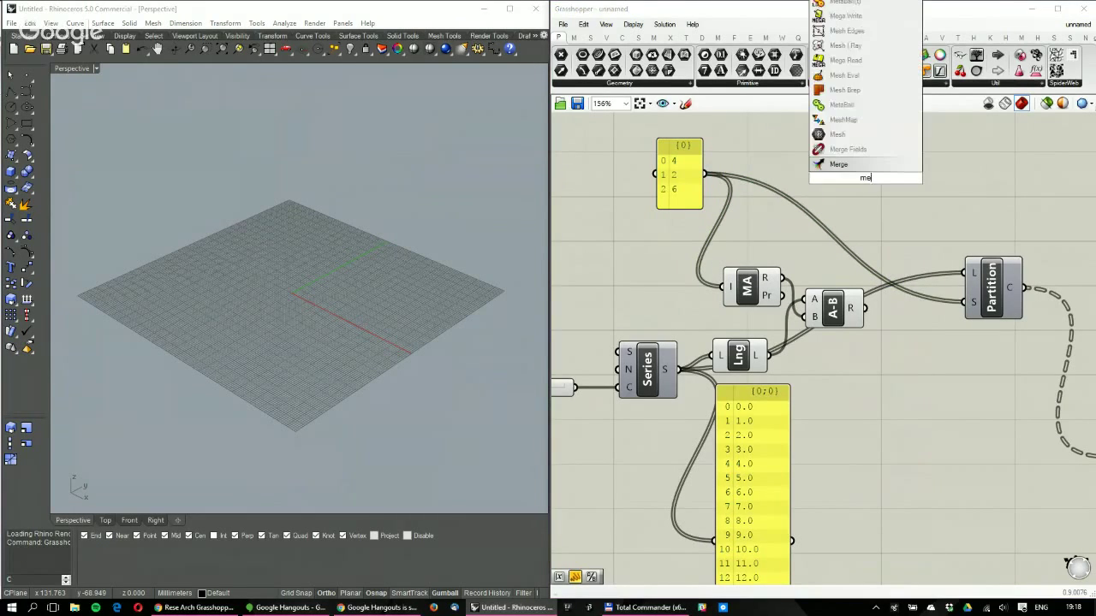
click(839, 165)
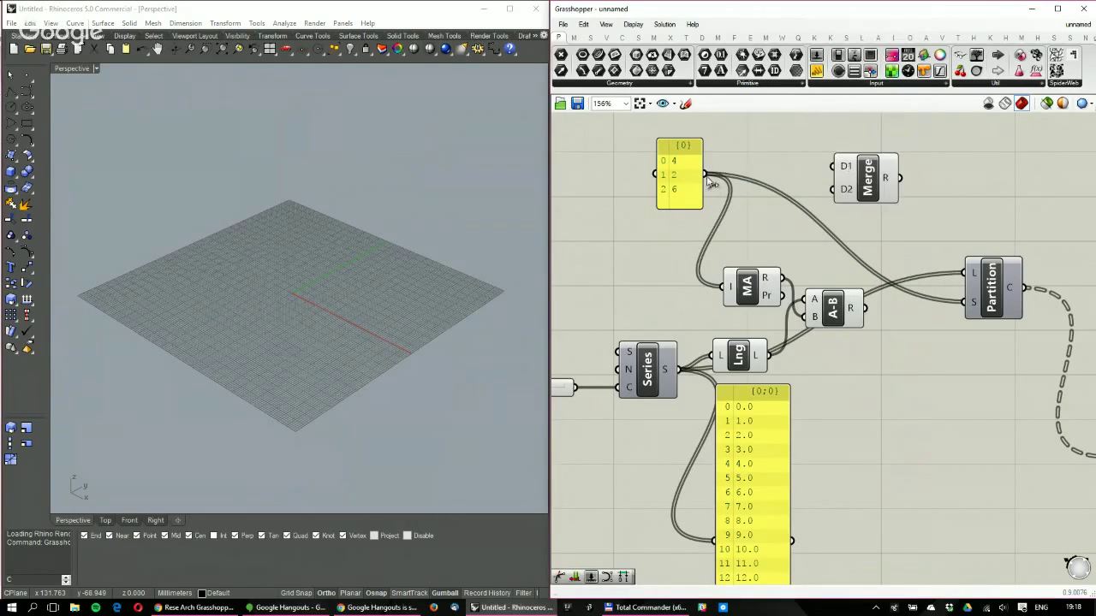
drag(704, 175, 840, 179)
drag(866, 312, 891, 184)
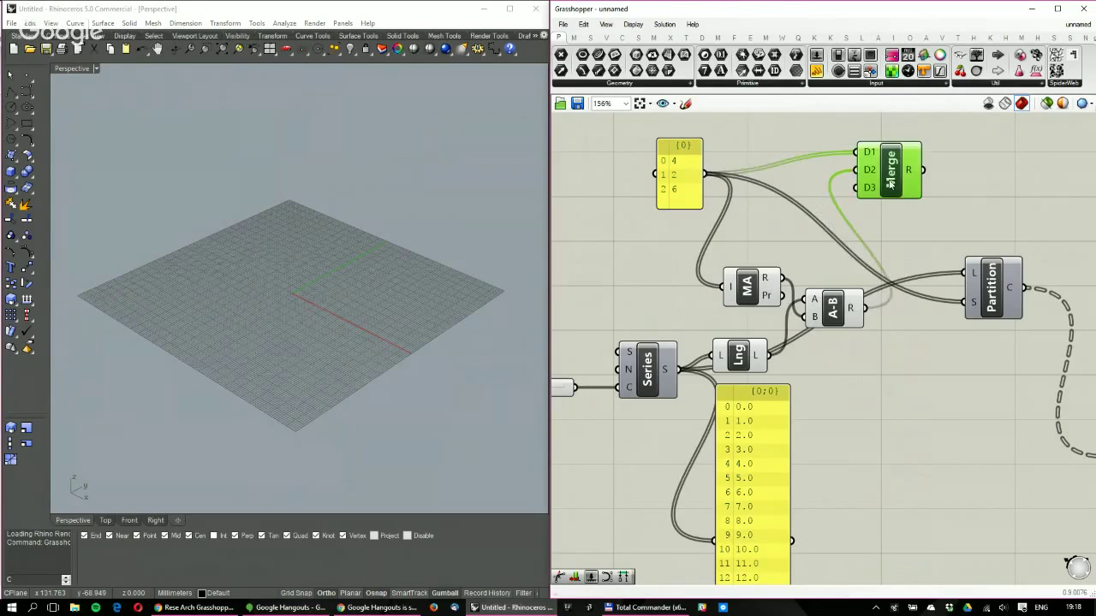
mouse_move(850, 316)
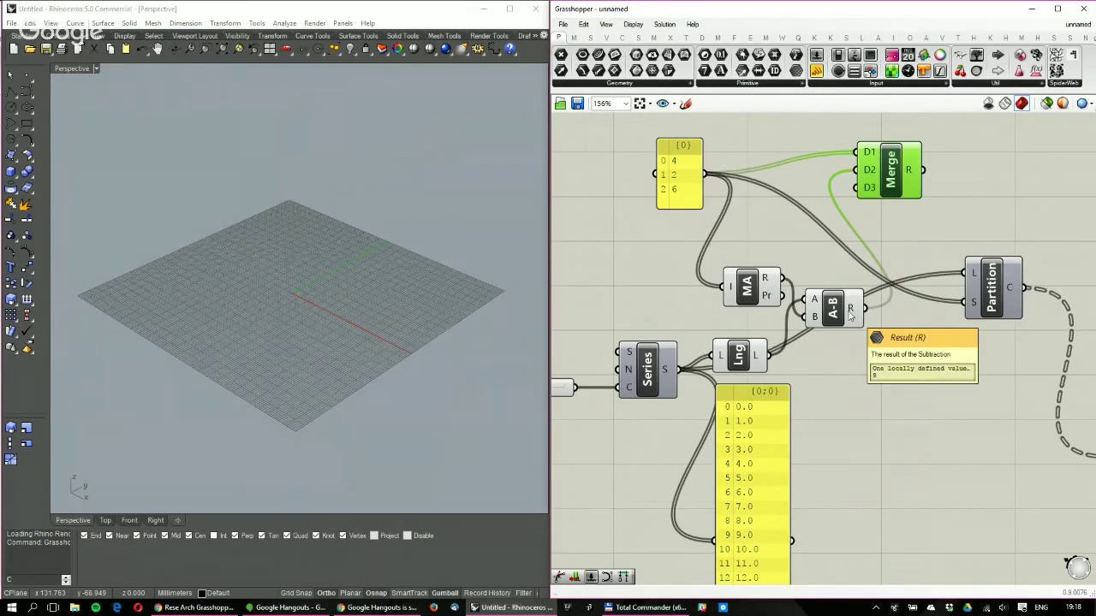
Add a panel fed by the Merge output and stretch it downward to show the merged values
drag(817, 70, 1036, 167)
right_drag(1044, 178, 948, 211)
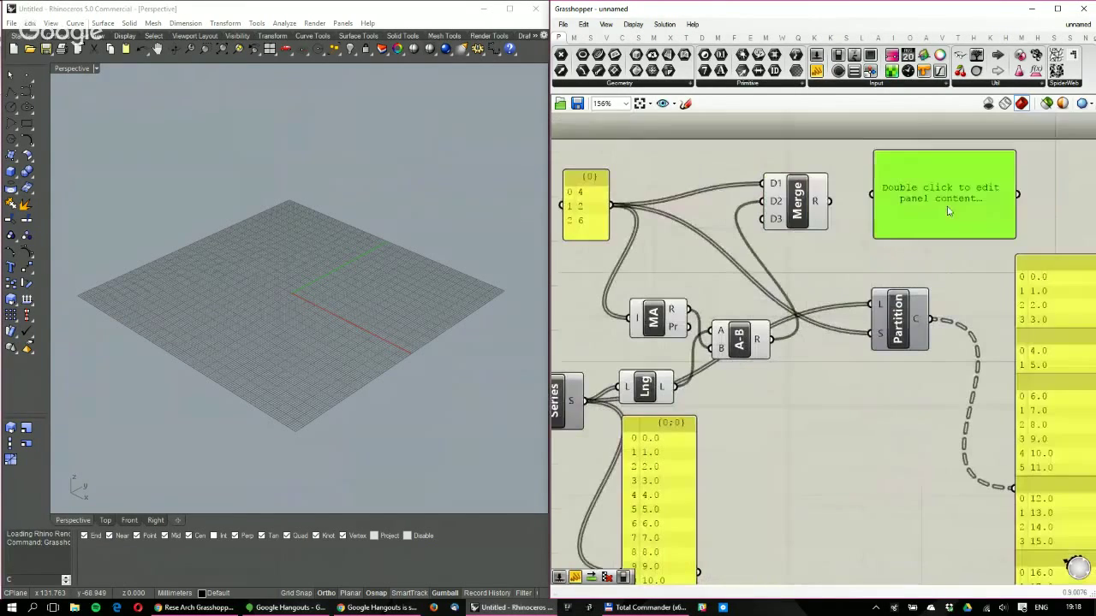
drag(828, 201, 871, 194)
drag(911, 238, 913, 308)
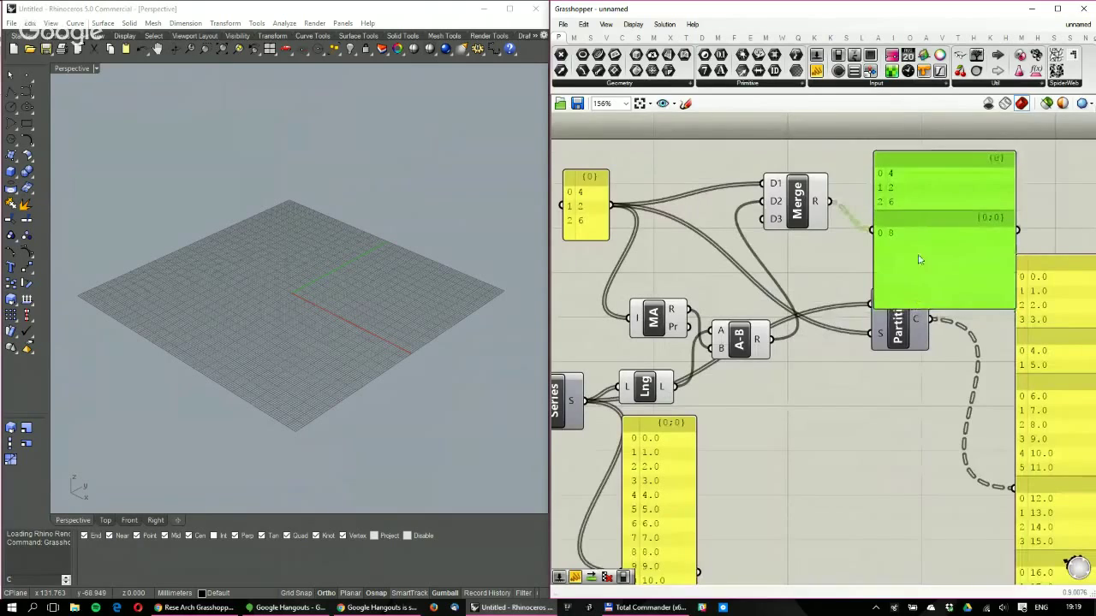
Flatten the D1 and D2 inputs of the Merge component
mouse_move(920, 261)
right_down()
mouse_move(942, 214)
mouse_move(940, 260)
right_up()
right_click(794, 182)
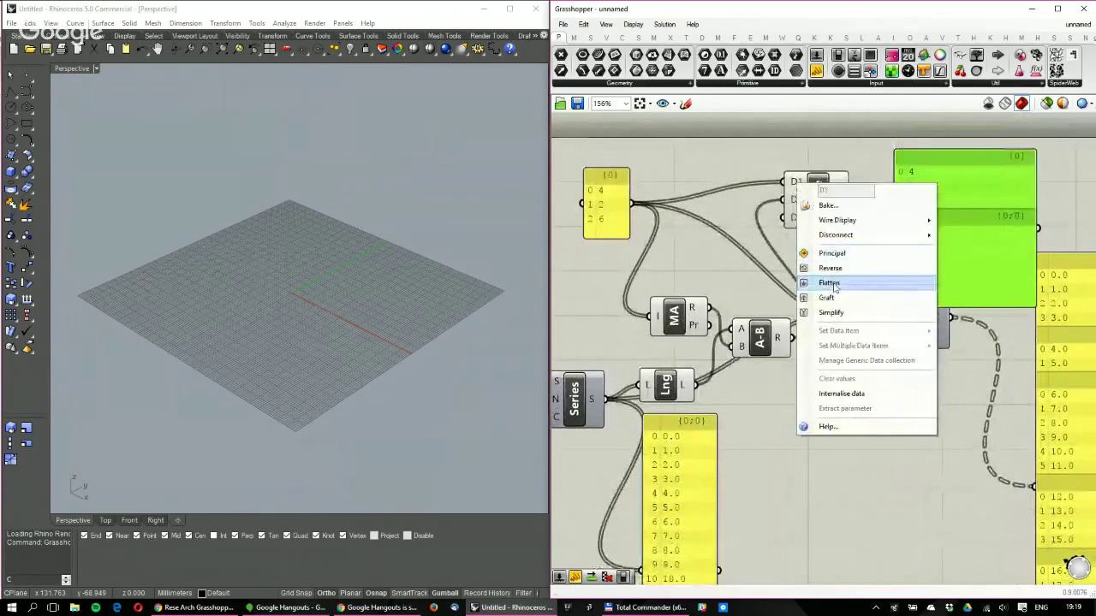
click(828, 284)
right_click(796, 199)
click(831, 298)
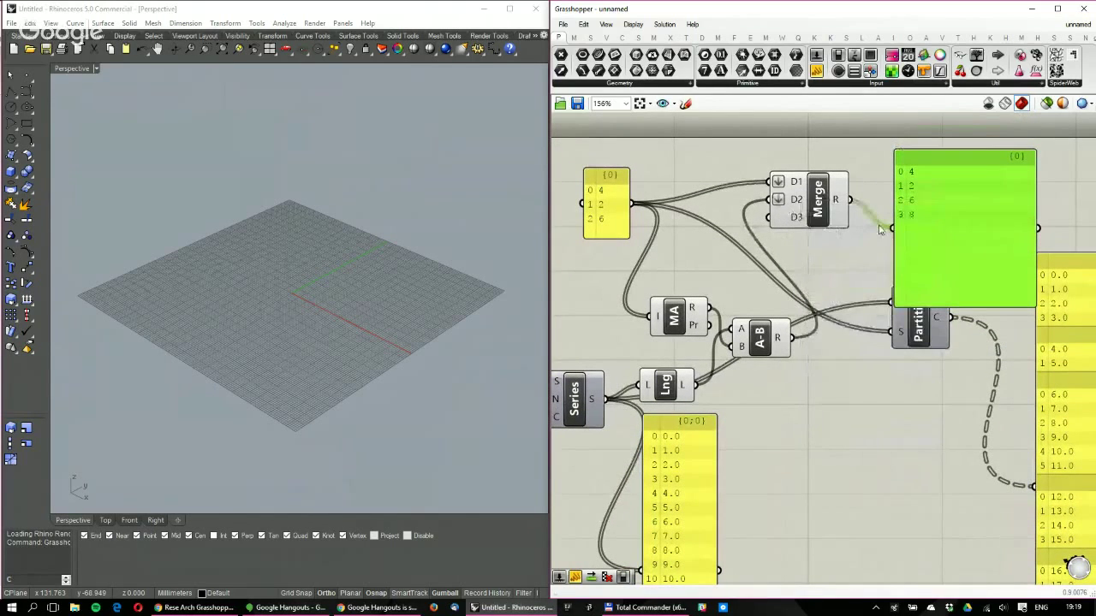
Shorten the merged values panel and place it beside the Merge output, clear of the Partition component
right_drag(663, 288, 728, 280)
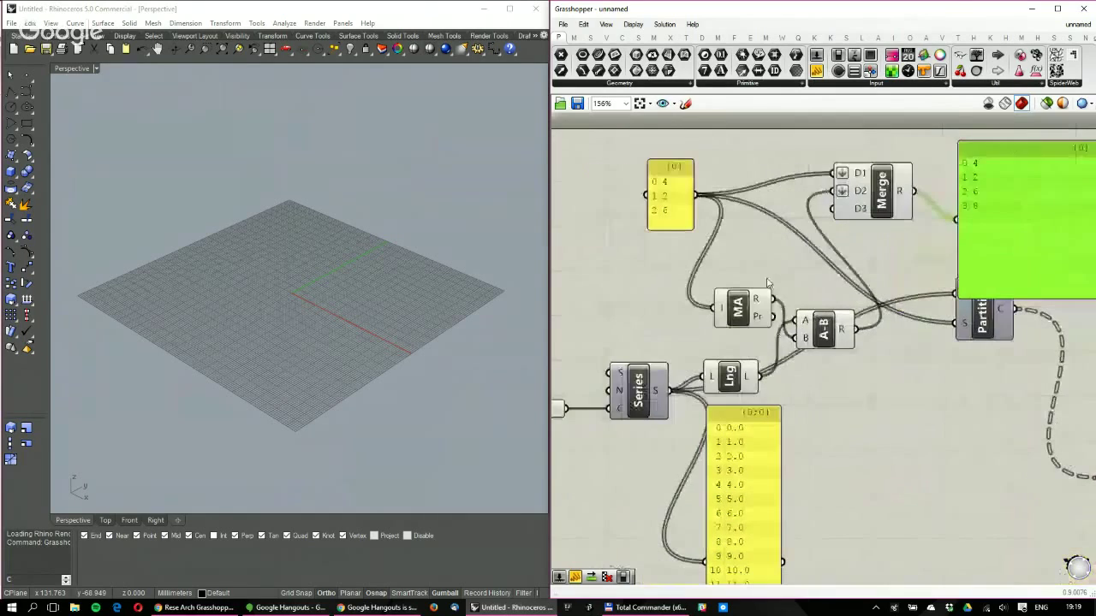
click(826, 340)
right_drag(858, 285, 822, 302)
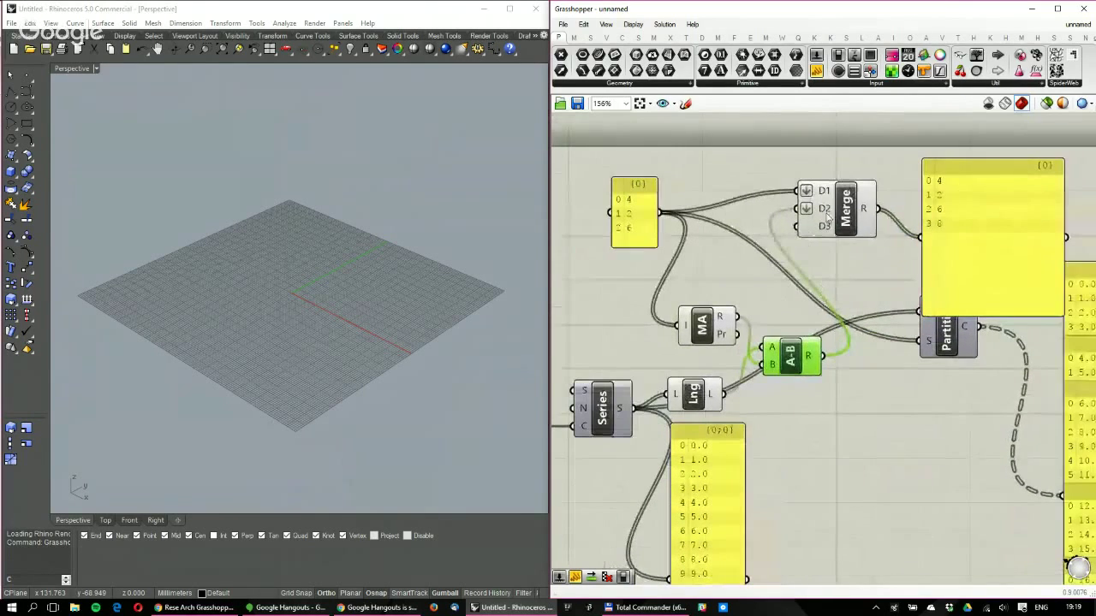
click(860, 229)
right_drag(957, 257, 914, 273)
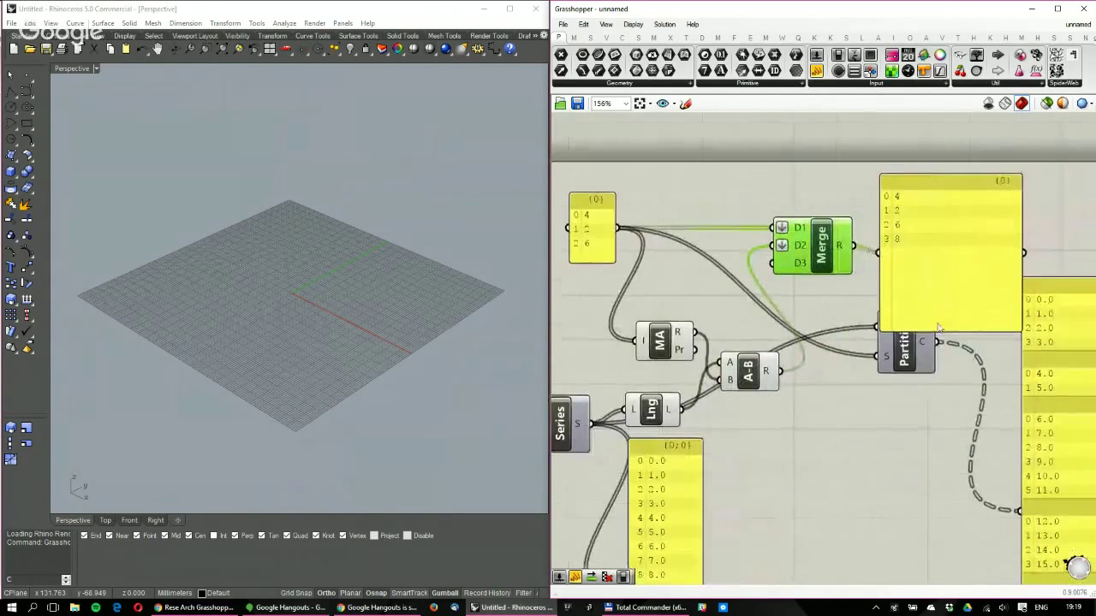
drag(939, 332, 932, 283)
drag(931, 235, 922, 252)
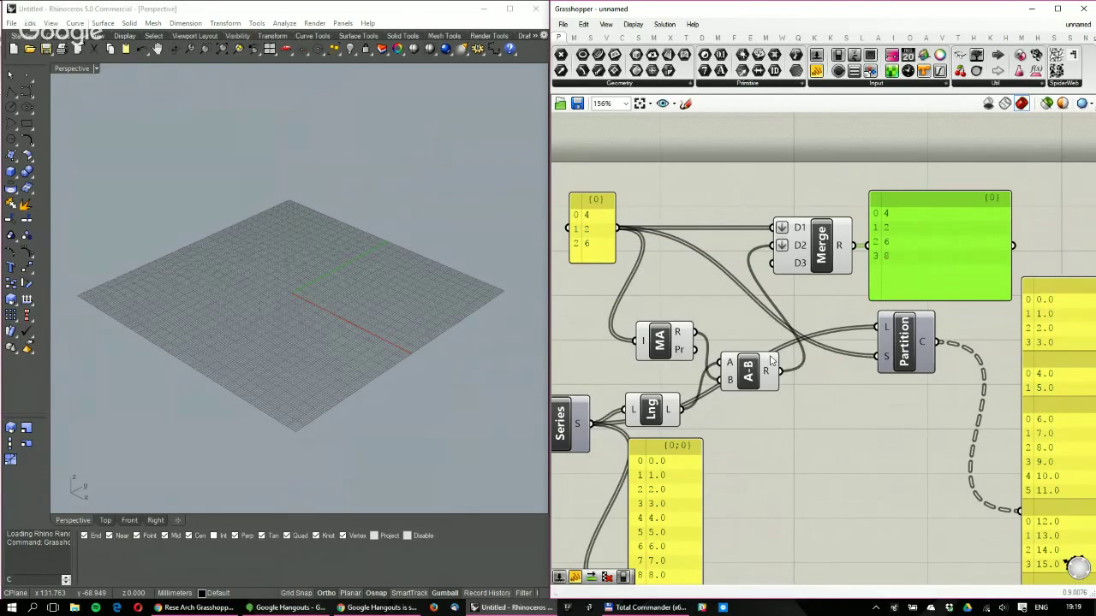
Feed the Merge result into the Partition List size input and move the partition result panel farther from the component
drag(853, 246, 880, 357)
scroll(936, 383, down, 1)
right_drag(936, 383, 758, 311)
drag(859, 316, 928, 303)
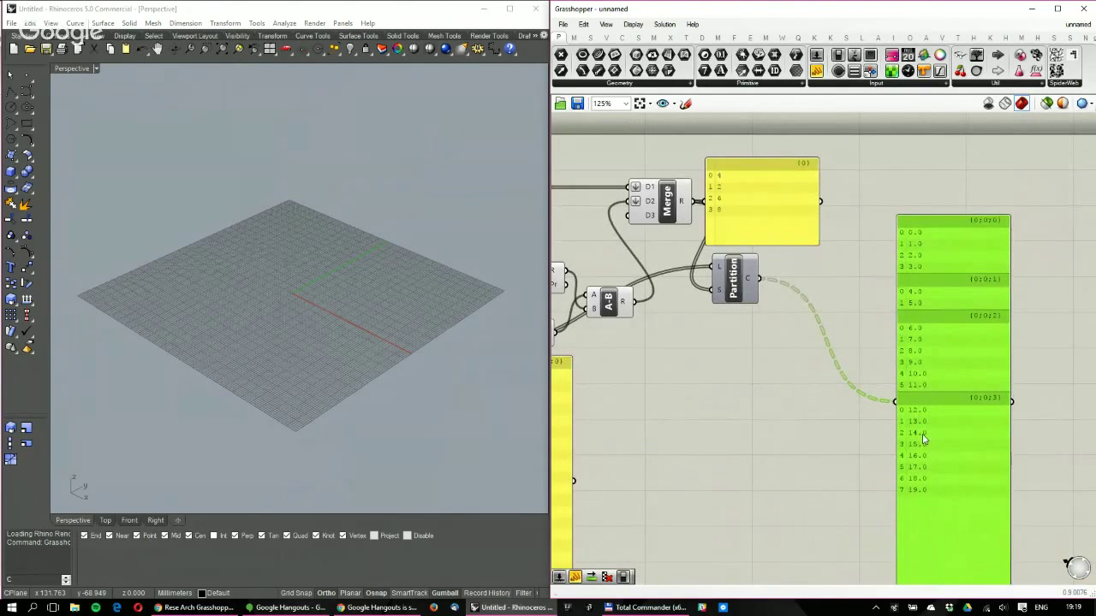
right_drag(841, 414, 932, 379)
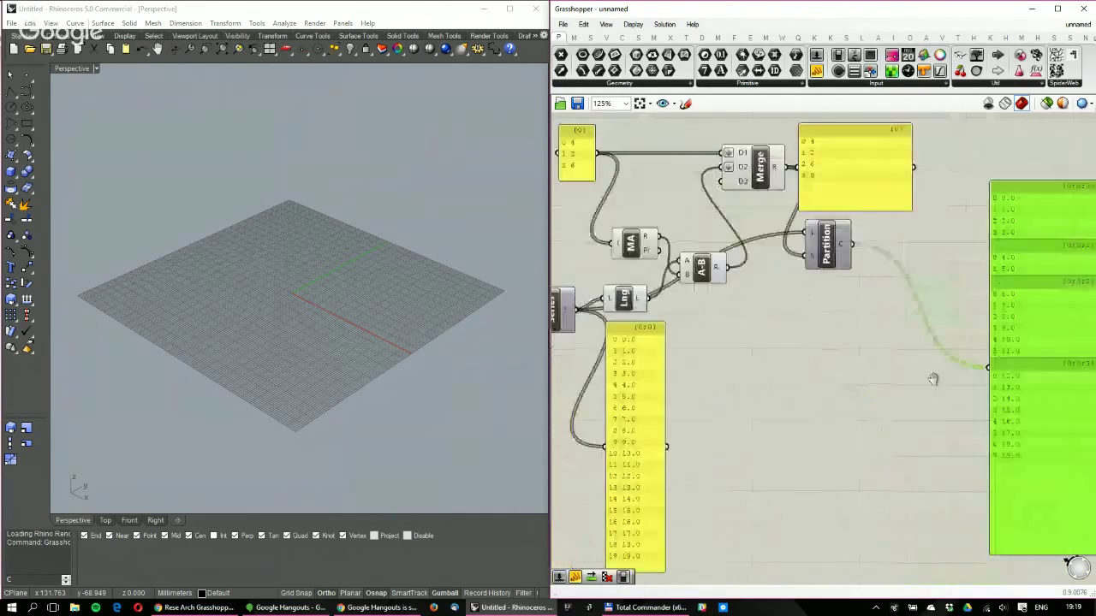
Raise the Series Count slider to 31 and stretch the partition result panel downward
scroll(870, 364, down, 2)
drag(586, 340, 590, 341)
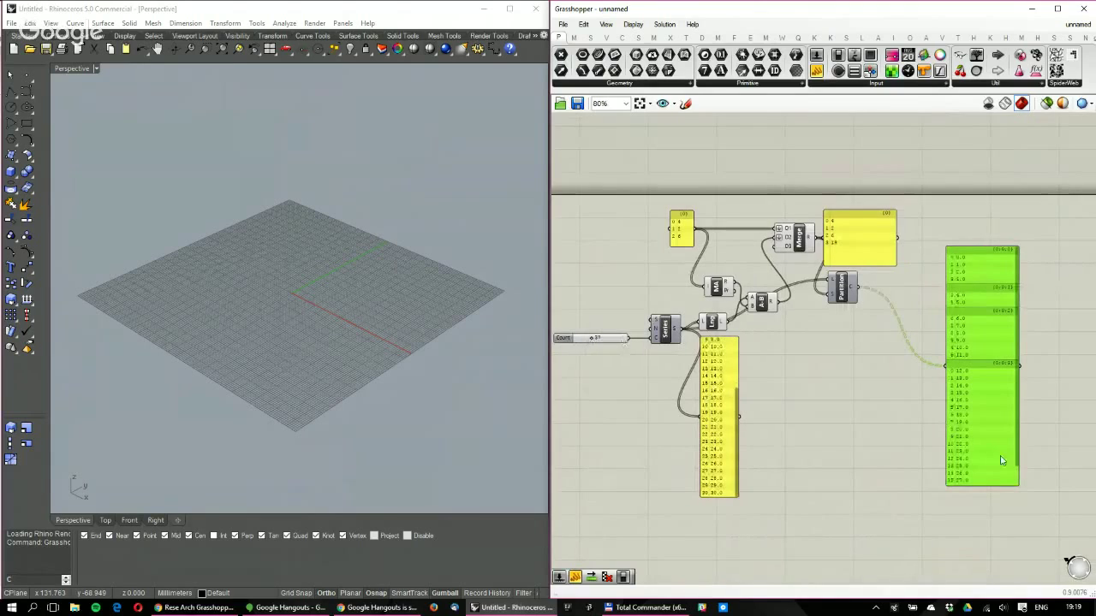
drag(1004, 484, 1003, 530)
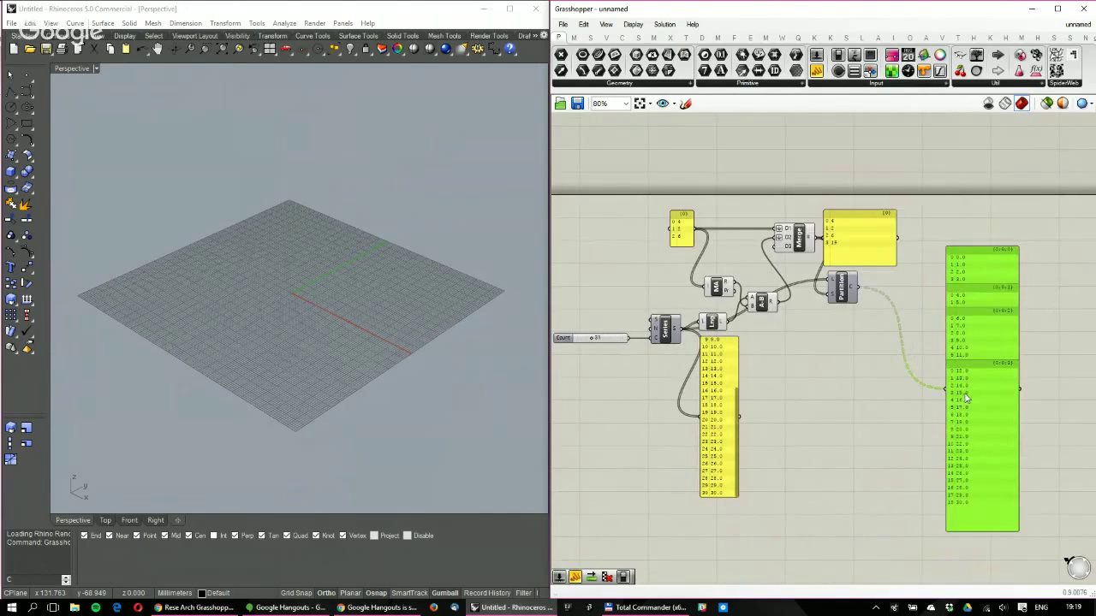
Return the Series Count slider to 20
scroll(591, 340, up, 2)
right_drag(592, 341, 665, 364)
drag(658, 363, 650, 363)
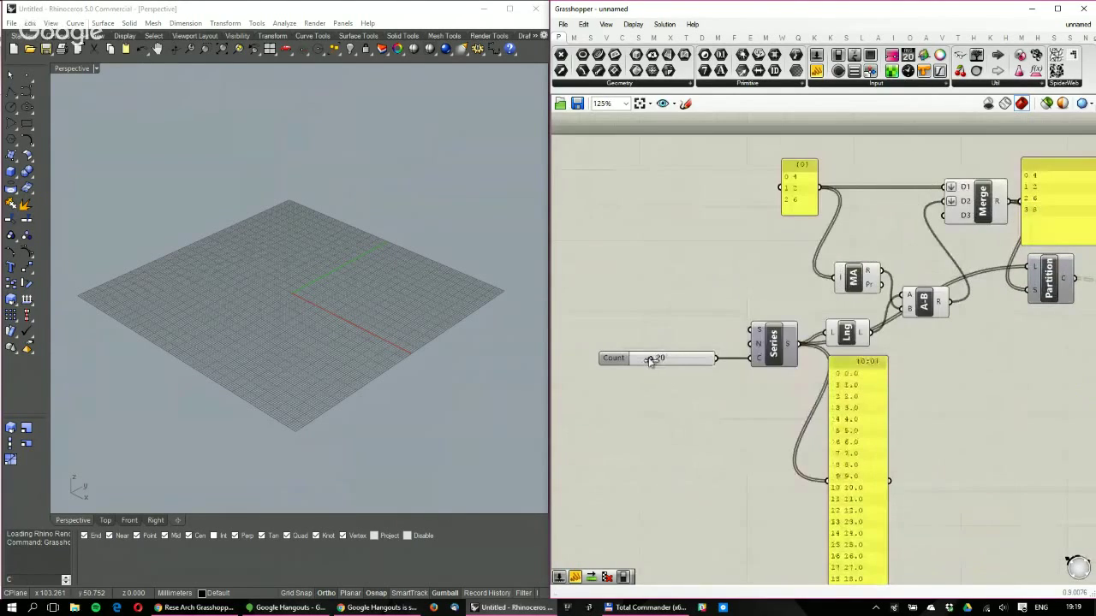
scroll(880, 373, down, 2)
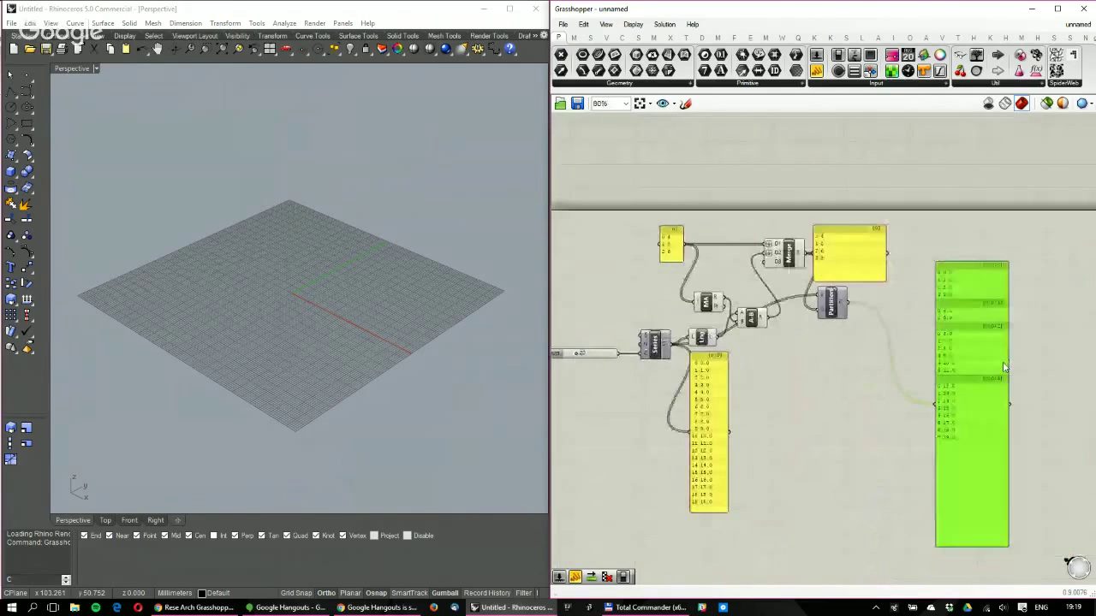
Arrange the List Length, Subtraction and Mass Addition components compactly below the sizes panel and shift the merged values panel up
right_drag(967, 284, 891, 276)
scroll(888, 298, up, 1)
right_drag(831, 306, 909, 320)
drag(725, 340, 656, 303)
drag(656, 303, 696, 294)
click(690, 264)
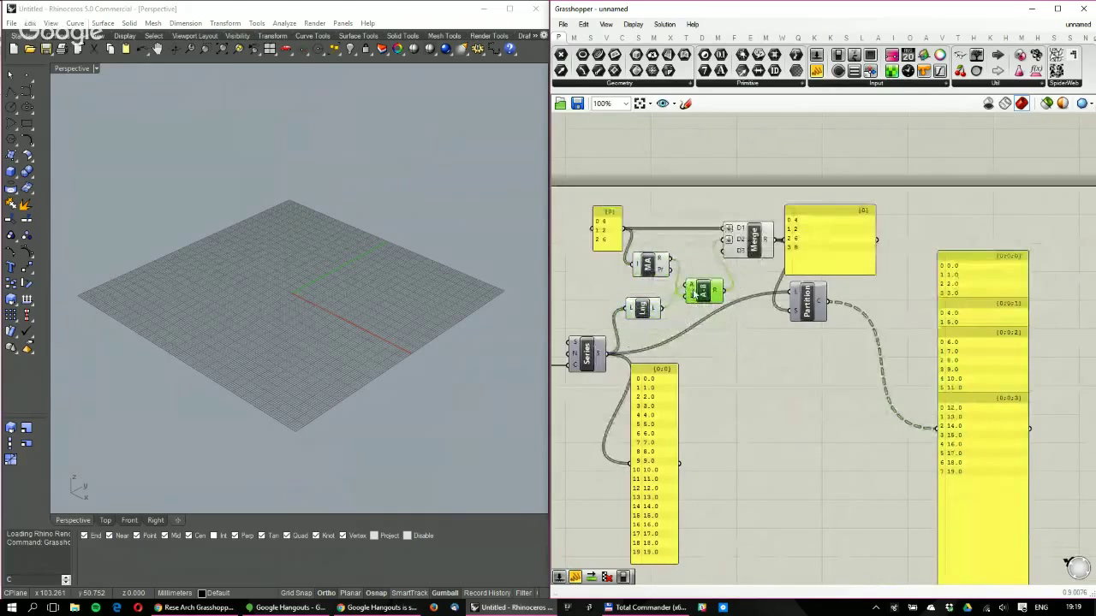
drag(649, 265, 640, 272)
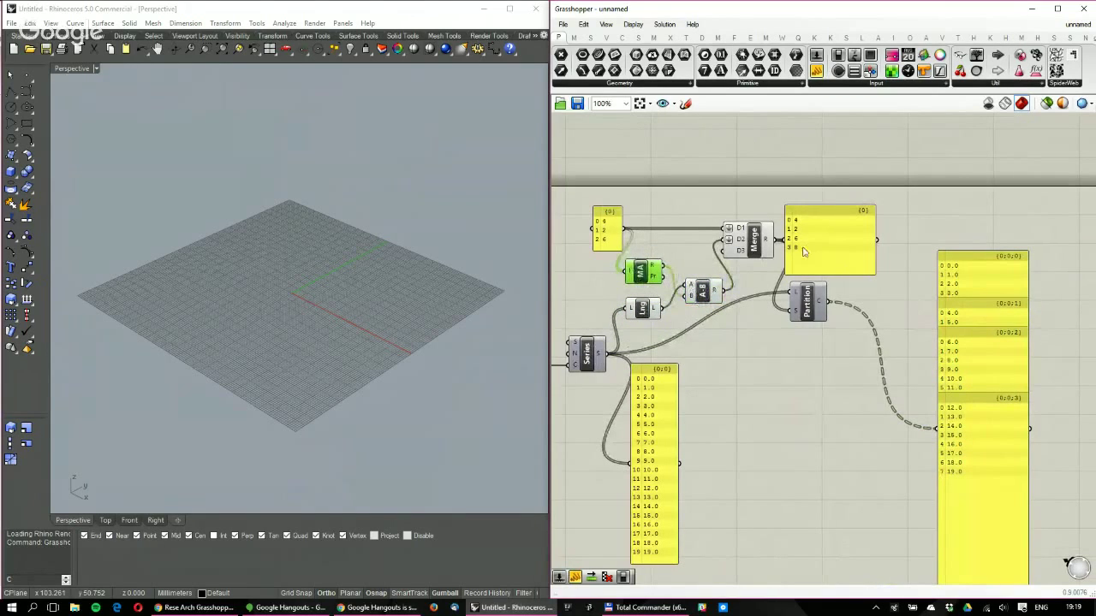
drag(803, 251, 816, 236)
Add an Explode Tree component and feed it with the Partition List chunks
double_click(869, 375)
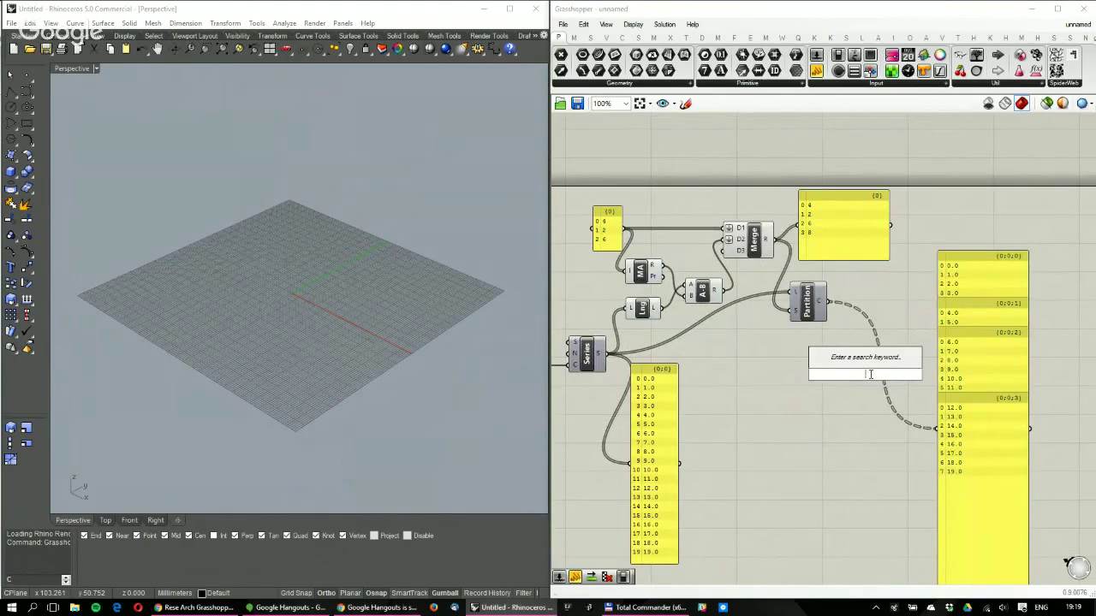
text(bang)
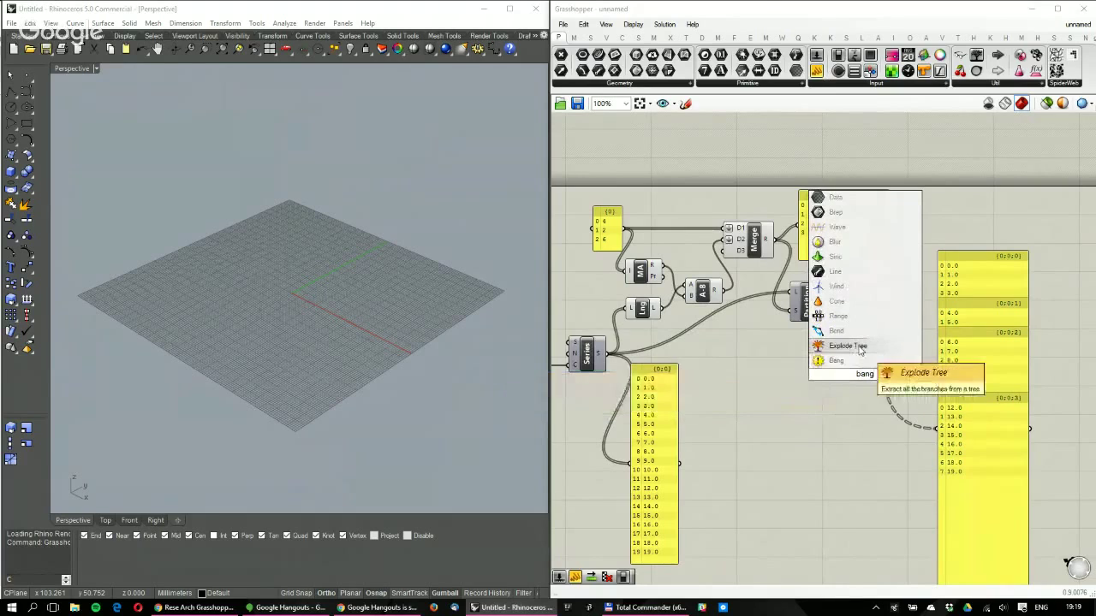
click(861, 346)
scroll(860, 369, up, 3)
drag(859, 381, 843, 377)
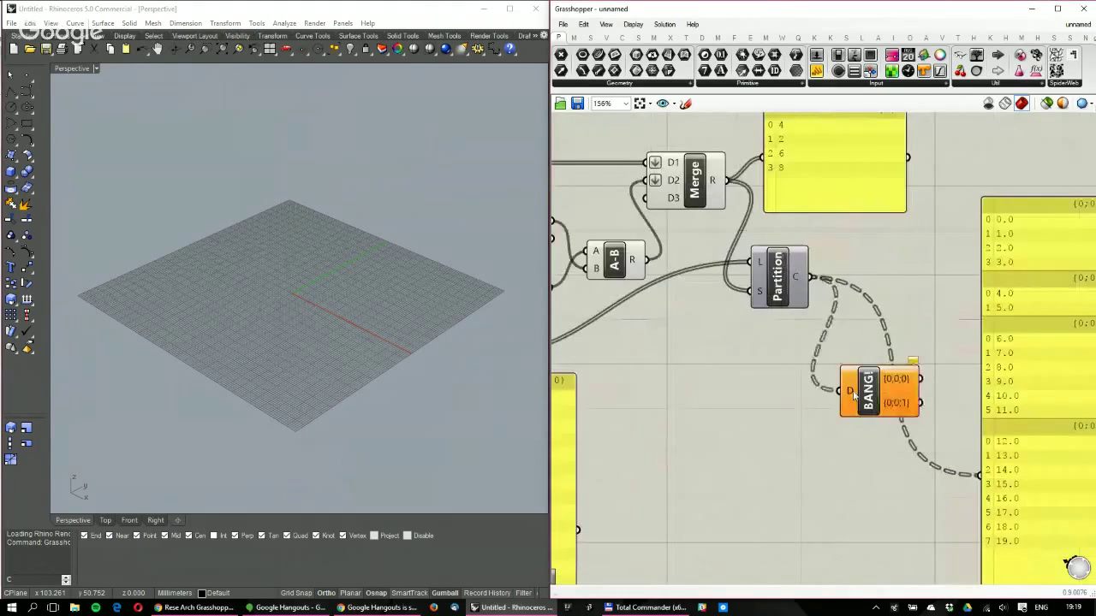
Extend the Explode Tree component to four branch outputs, {0;0;0} to {0;0;3}
scroll(856, 346, up, 6)
click(815, 321)
click(815, 348)
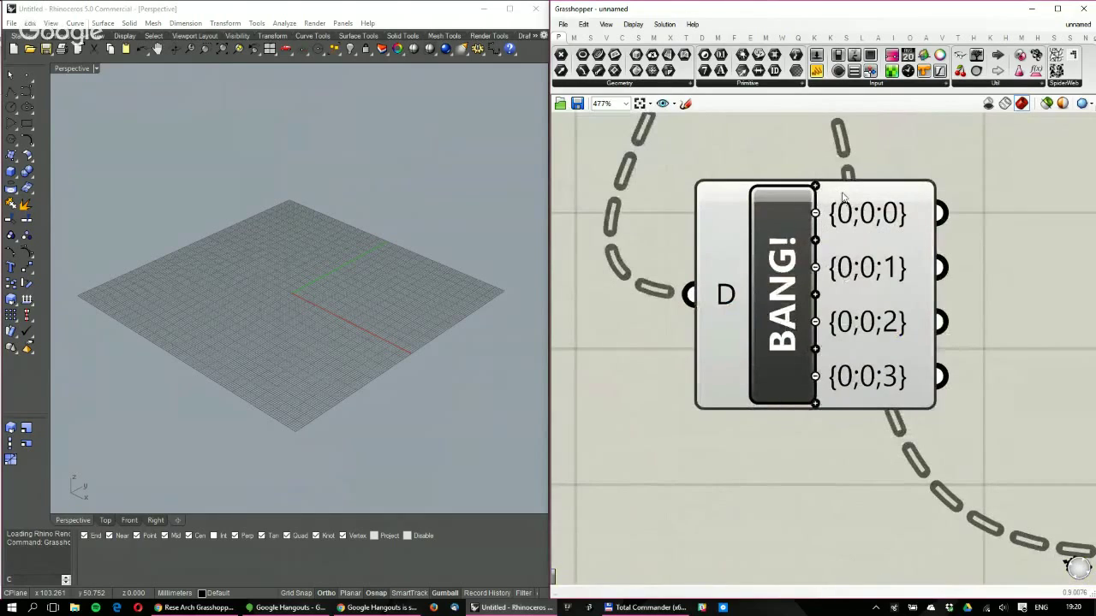
scroll(856, 388, down, 5)
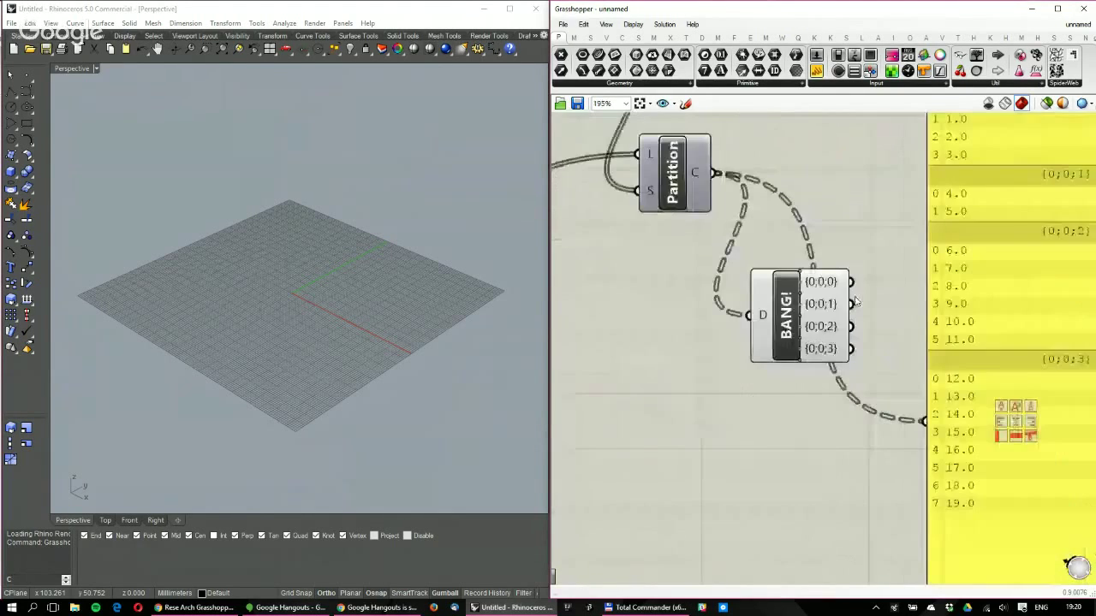
Inspect the Explode Tree branches by feeding the result panel from output {0;0;0} and from output {0;0;1}
drag(798, 305, 871, 444)
scroll(897, 411, down, 2)
click(900, 385)
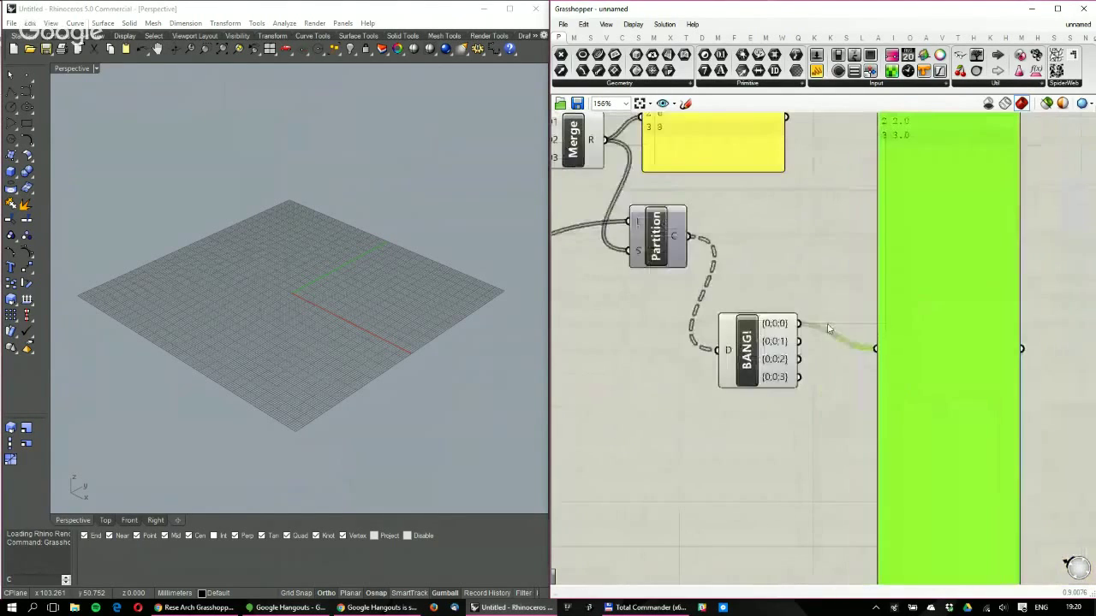
drag(798, 341, 882, 355)
scroll(834, 385, down, 2)
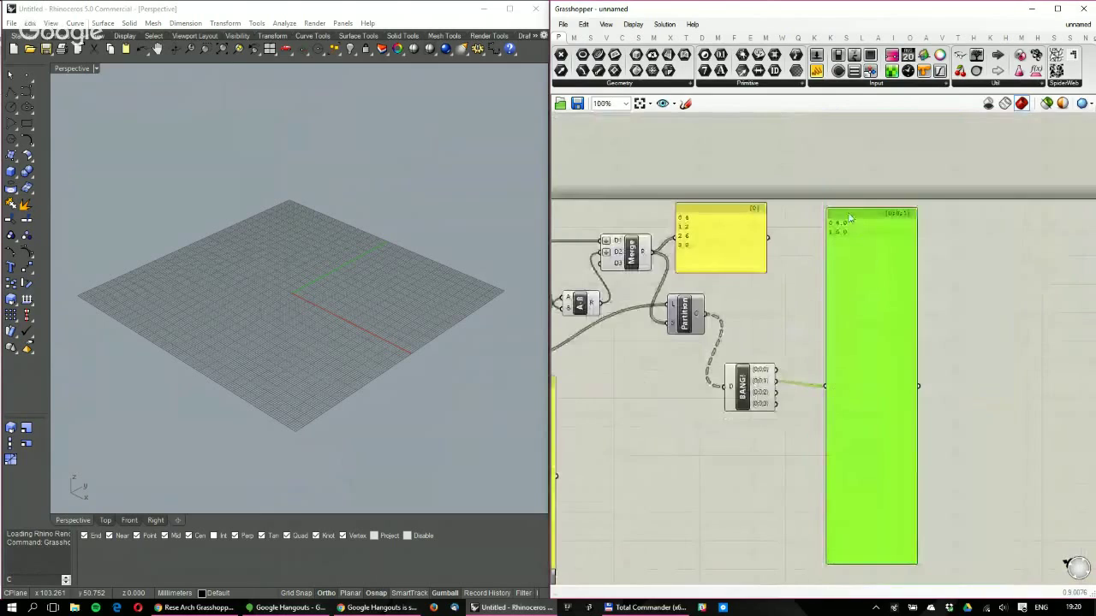
Shorten the result panel, move it close to the components and reconnect it to the Partition List chunks output
drag(849, 208, 854, 353)
drag(860, 440, 832, 368)
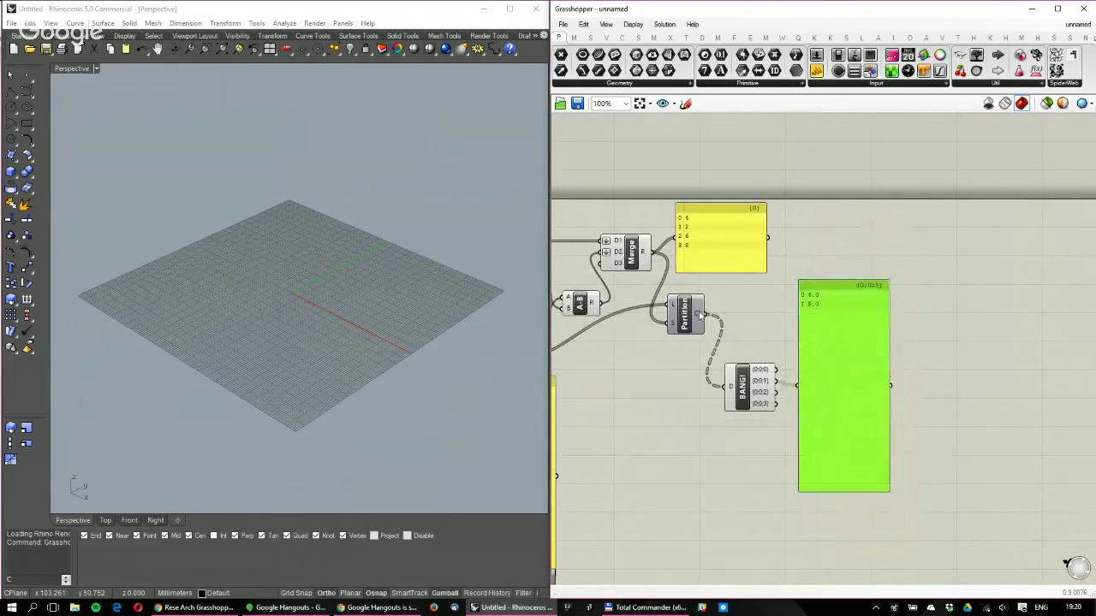
drag(700, 315, 801, 322)
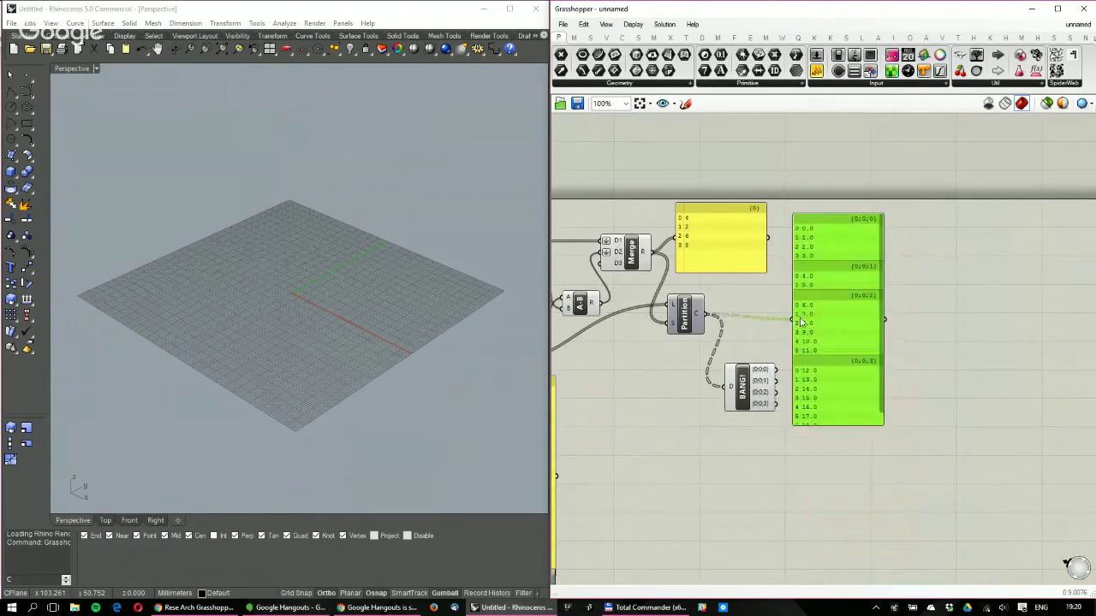
right_drag(801, 322, 908, 298)
right_drag(820, 312, 839, 327)
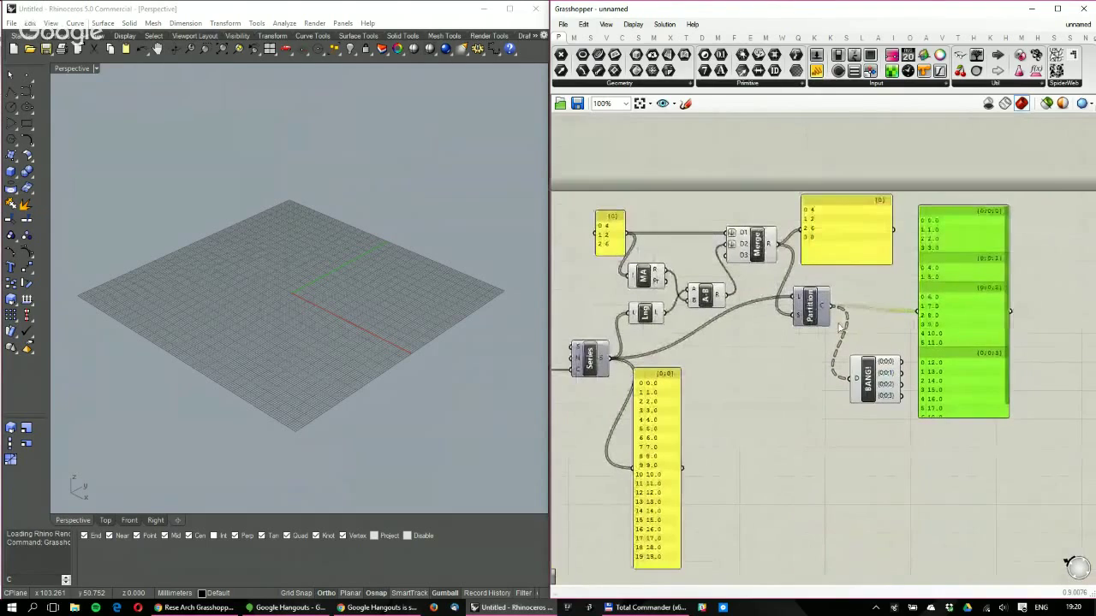
right_drag(621, 340, 703, 309)
Switch to the Facebook event page in the browser, like the viewer's list-splitting comment and return to Grasshopper
click(190, 611)
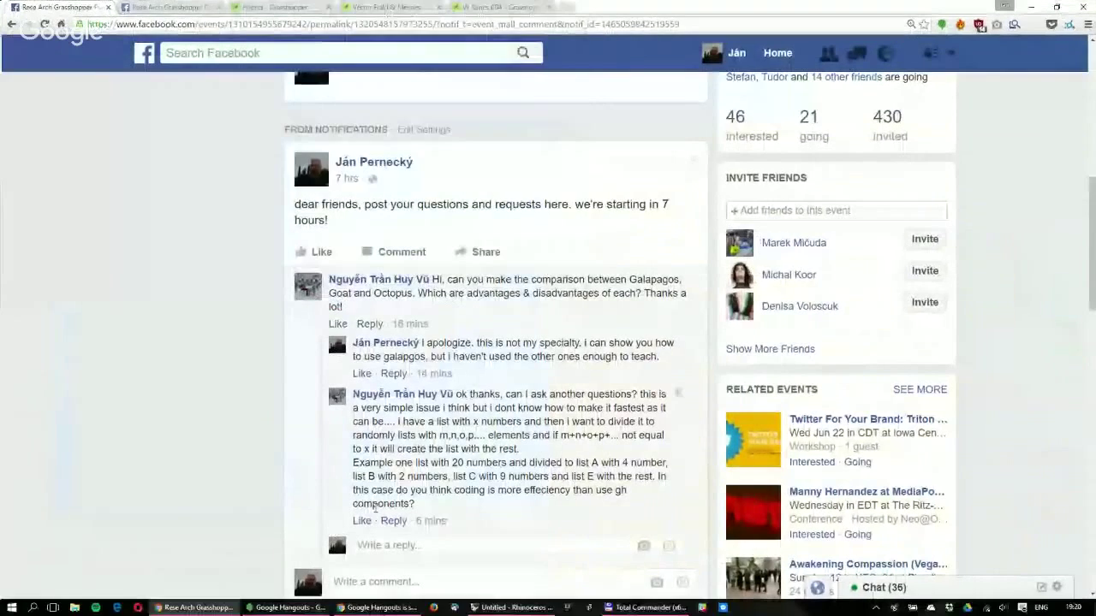
click(363, 521)
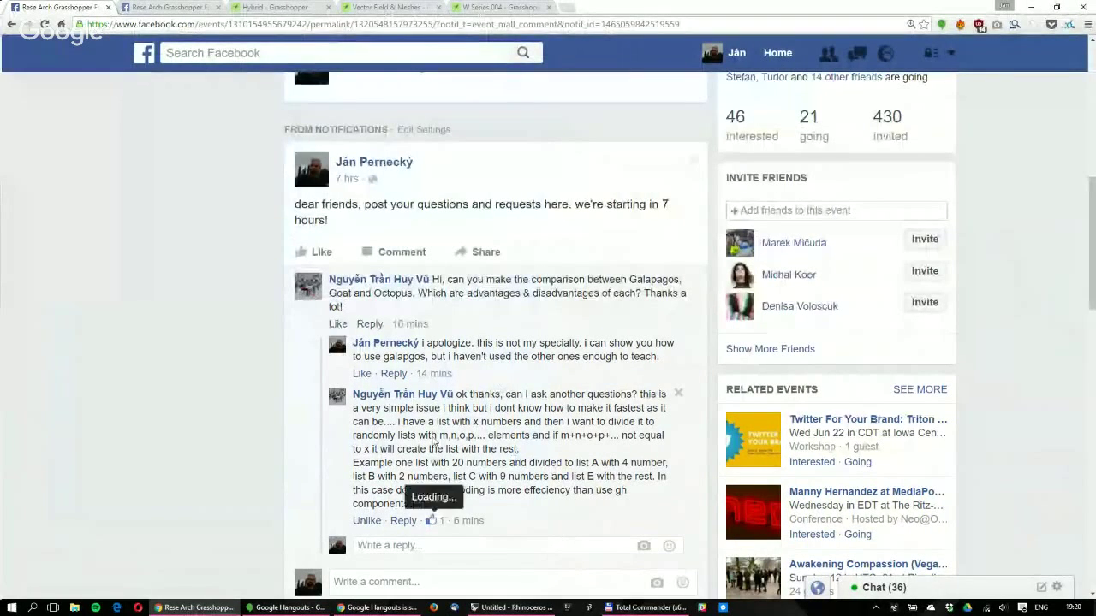
click(1030, 8)
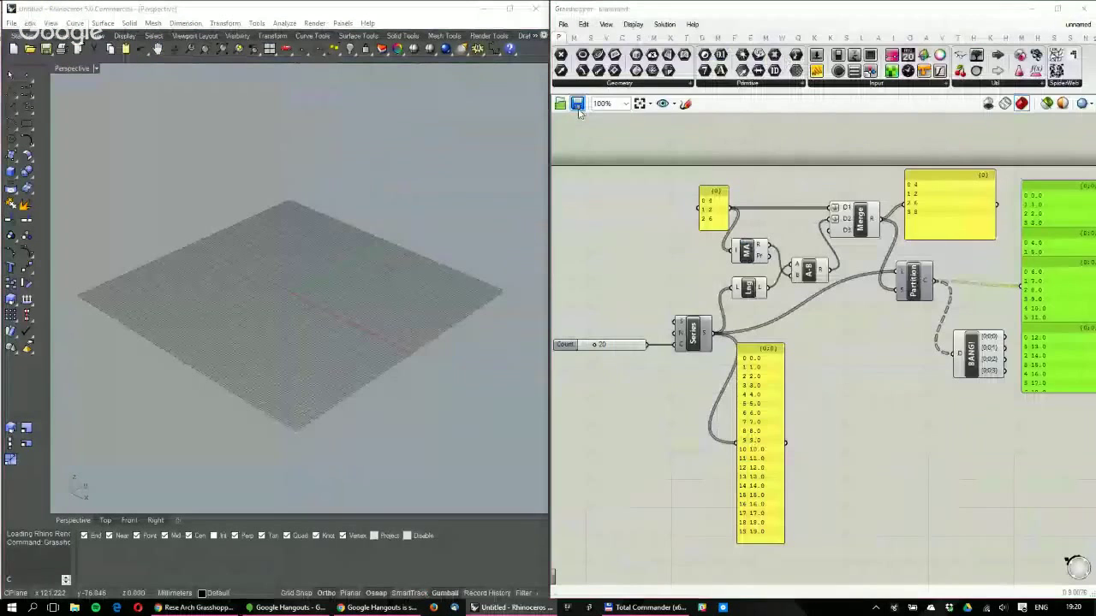
Save the definition as broadcast01 in the __grasshopper_sessions folder inside _rese_arch
click(577, 104)
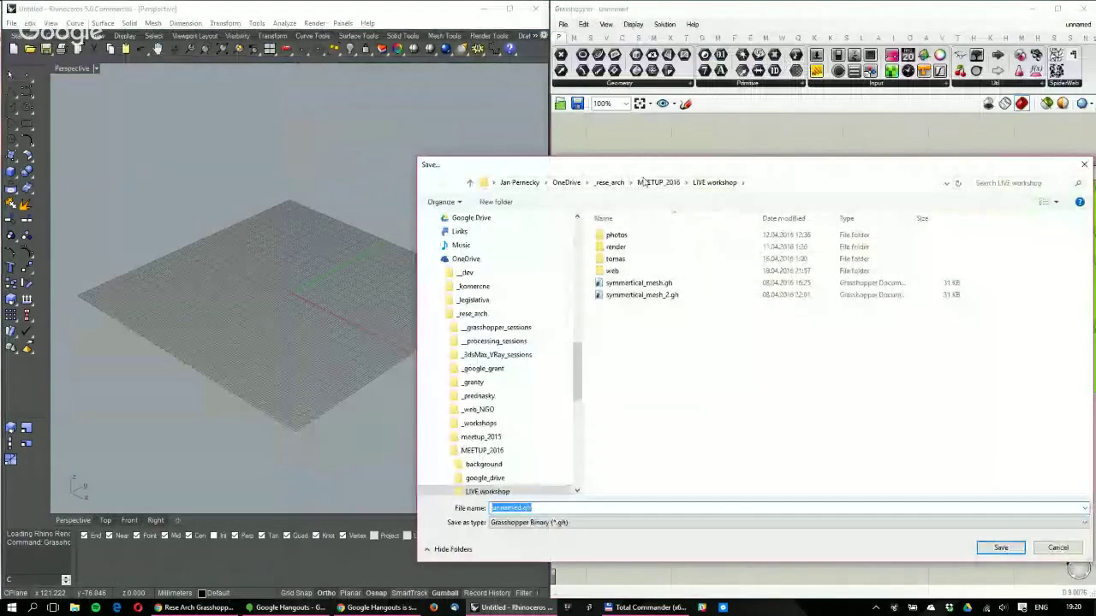
click(608, 182)
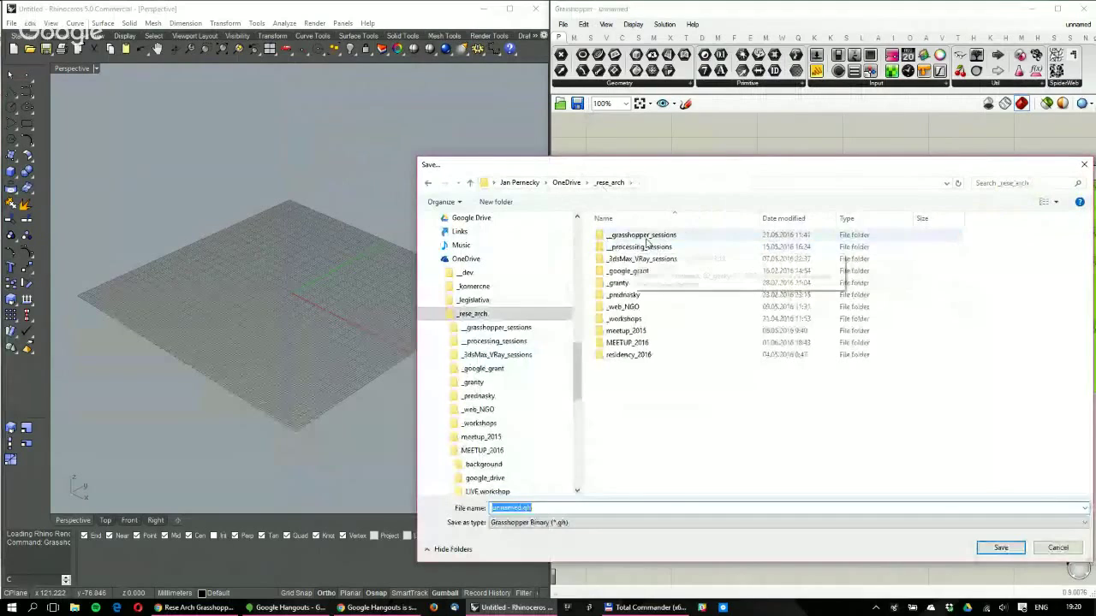
double_click(630, 235)
text(b)
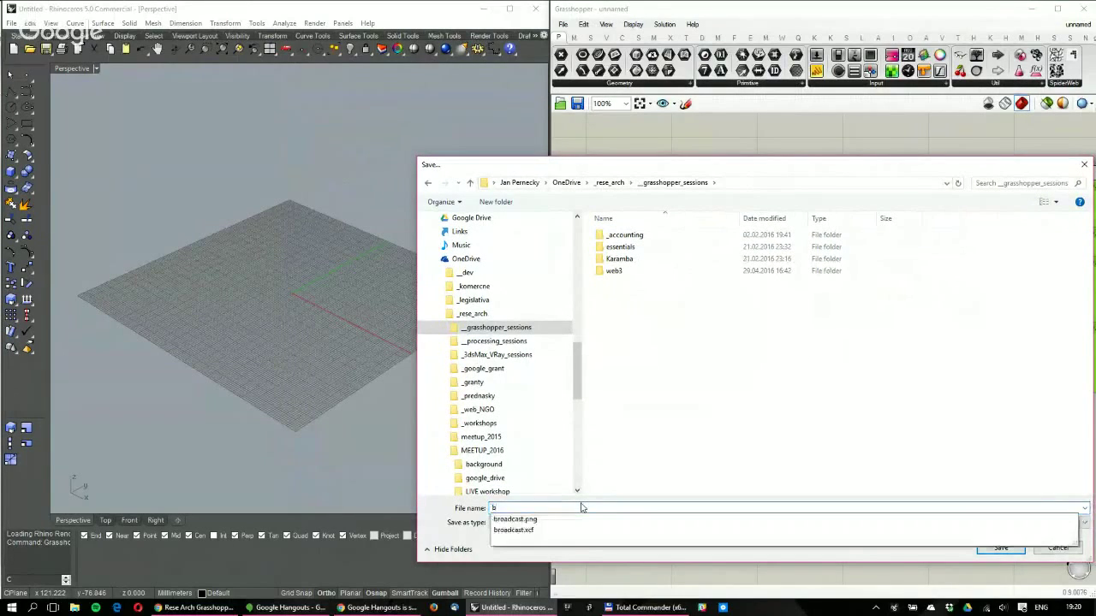
text(roadcast01)
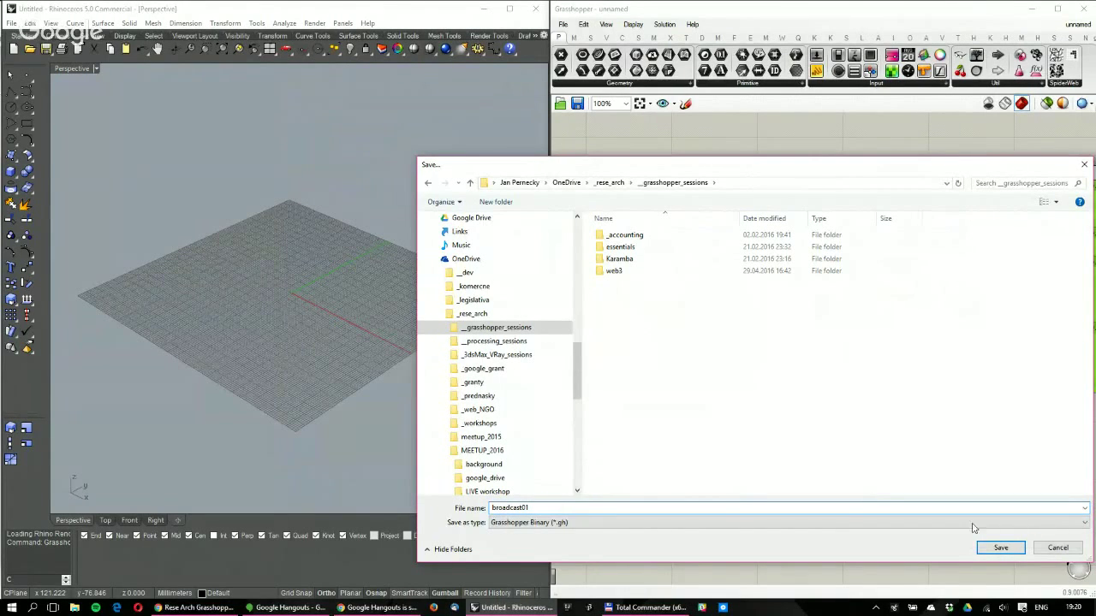
click(998, 548)
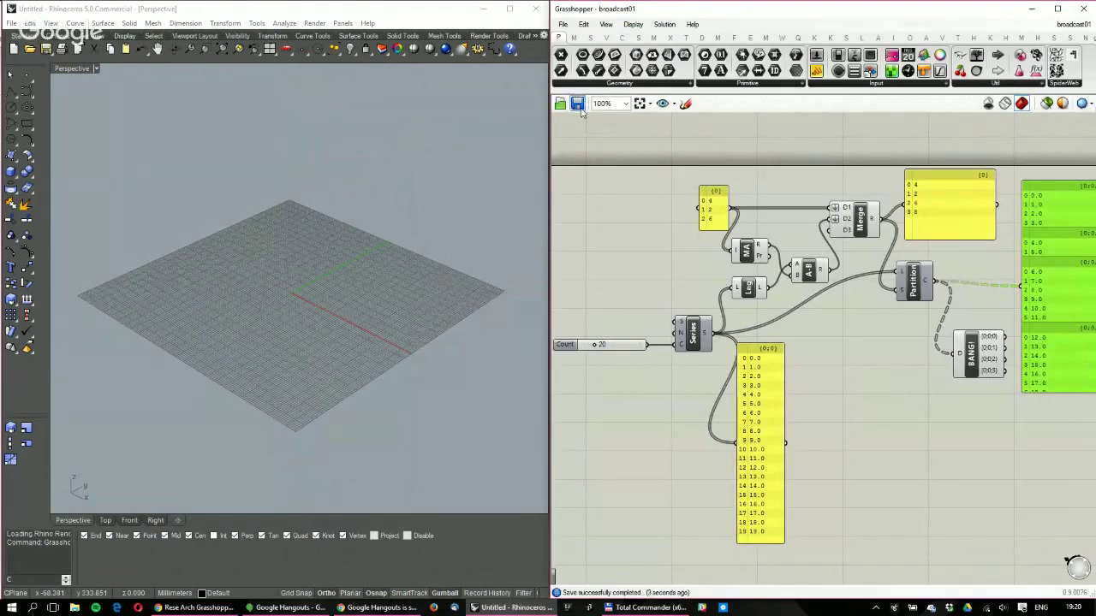
Create a new empty Grasshopper document
click(563, 24)
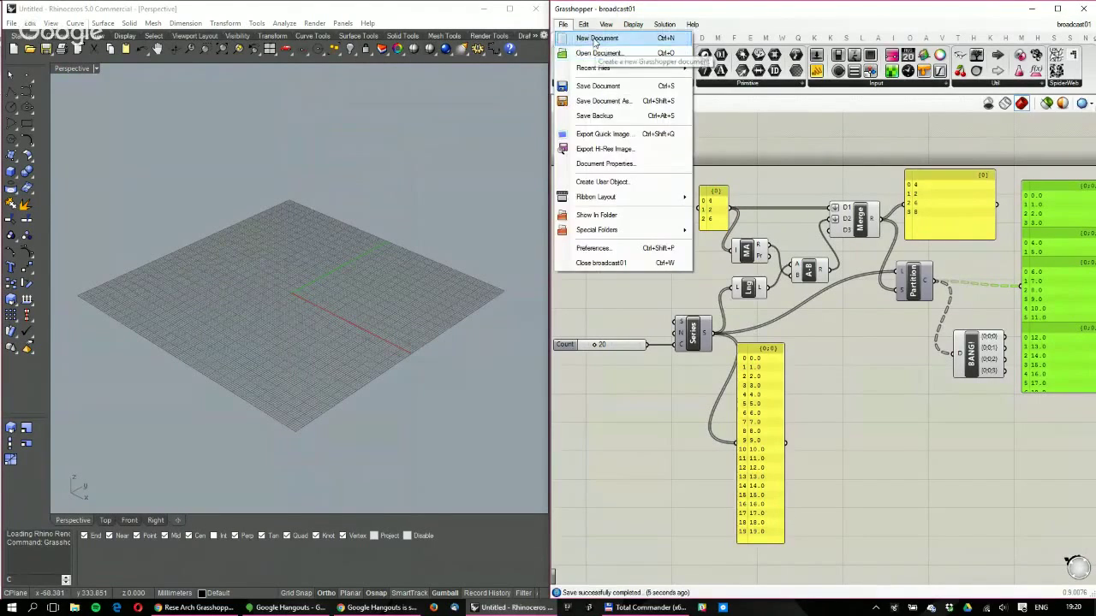
click(597, 39)
scroll(316, 193, down, 5)
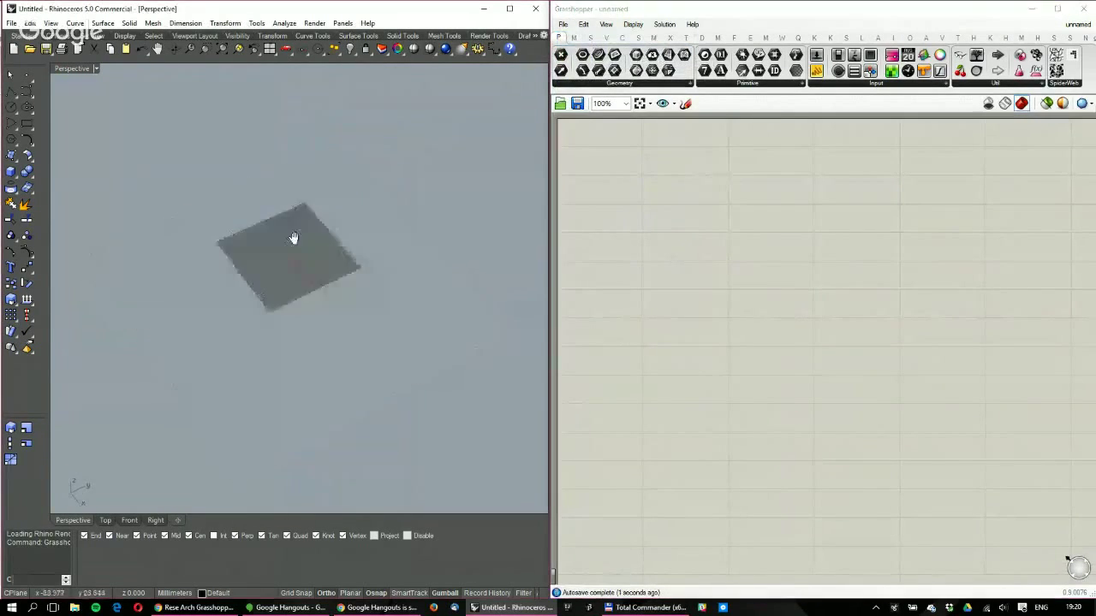
right_drag(293, 237, 333, 303)
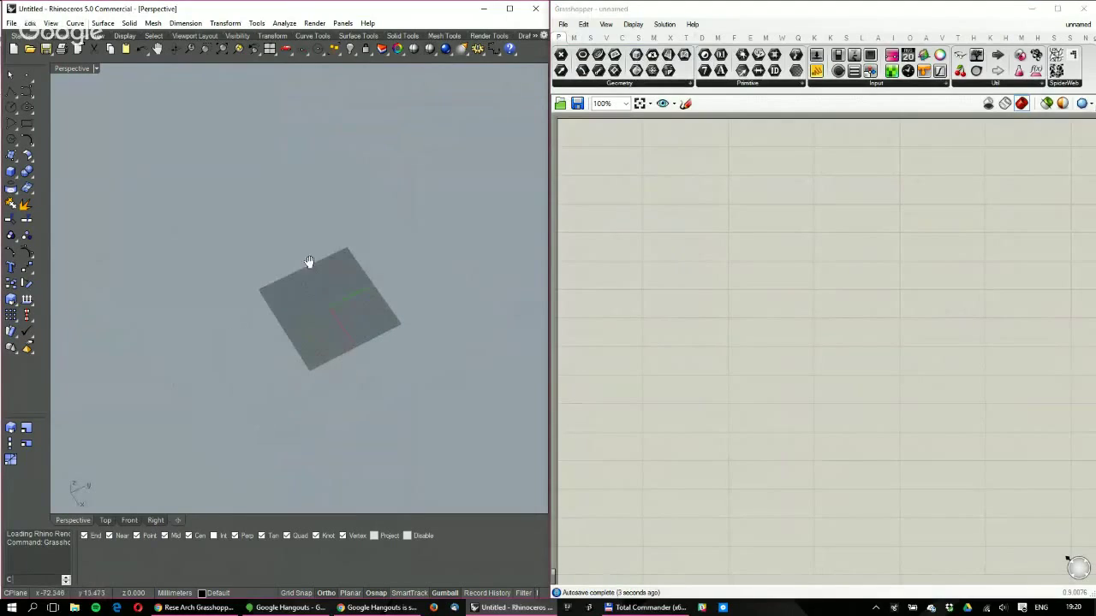
Draw an irregular four-sided surface from four corner points over the grid in Rhino's perspective view
drag(70, 557, 218, 574)
right_drag(326, 332, 257, 342)
click(10, 157)
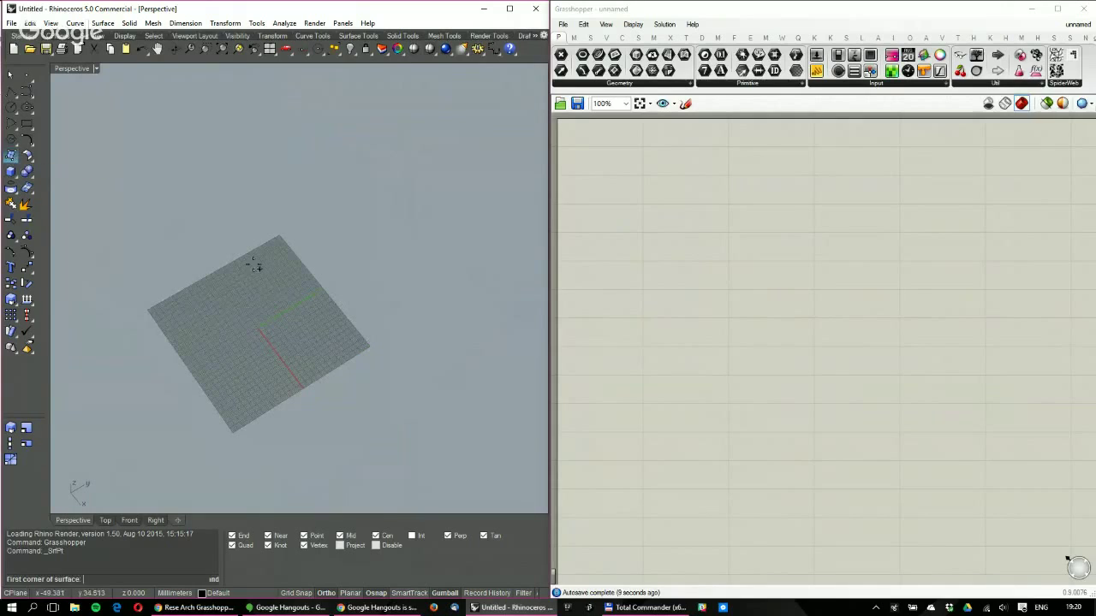
right_drag(270, 251, 298, 336)
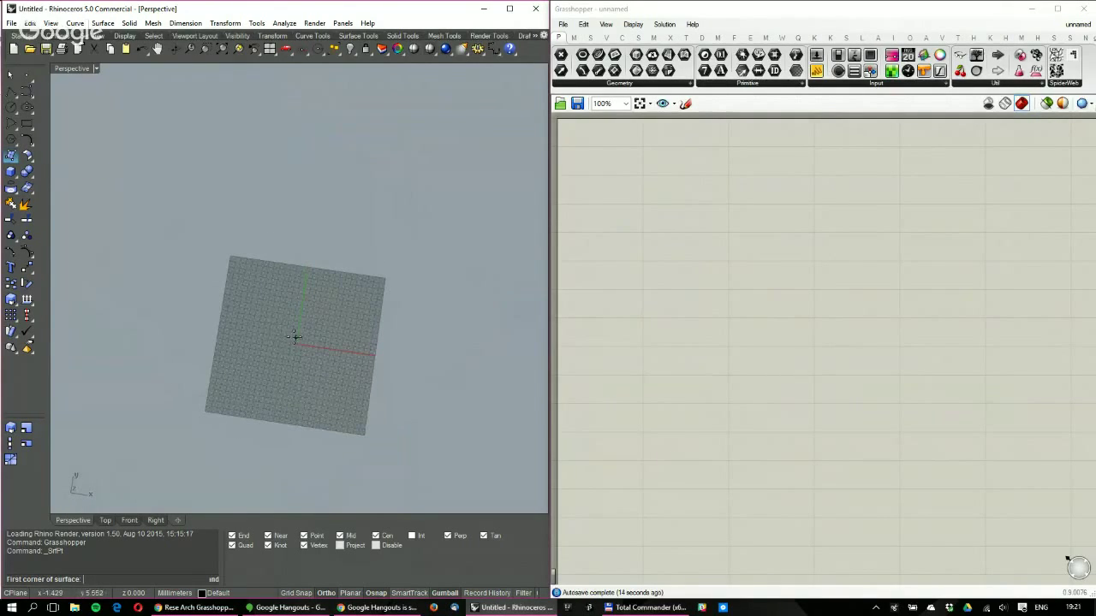
right_drag(326, 230, 318, 303)
scroll(317, 283, down, 2)
click(359, 228)
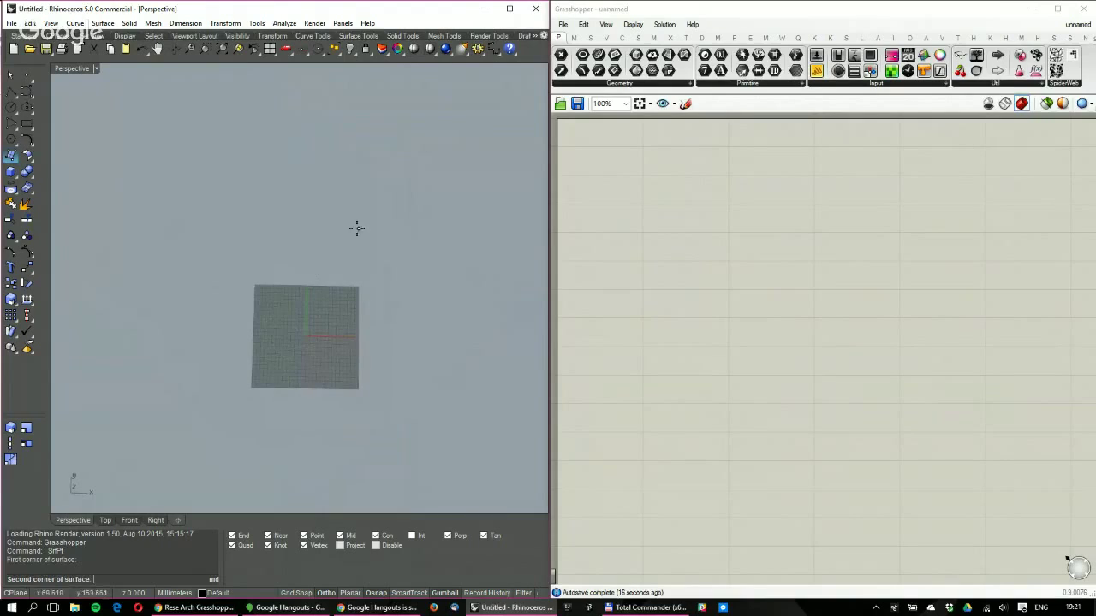
click(254, 321)
click(385, 453)
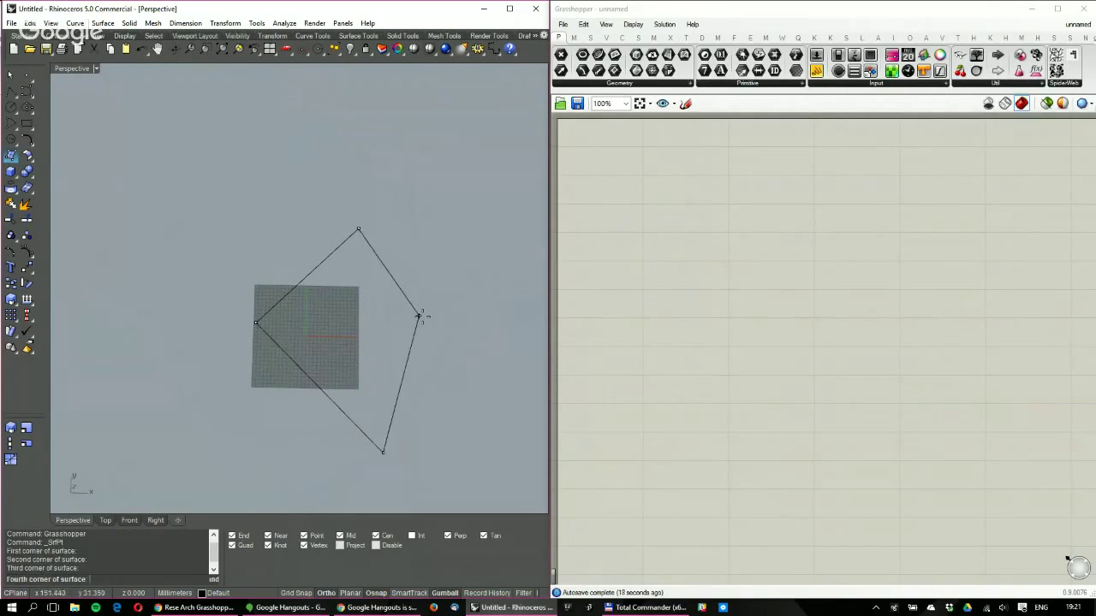
click(421, 310)
mouse_move(420, 310)
right_down()
mouse_move(411, 220)
mouse_move(415, 295)
right_up()
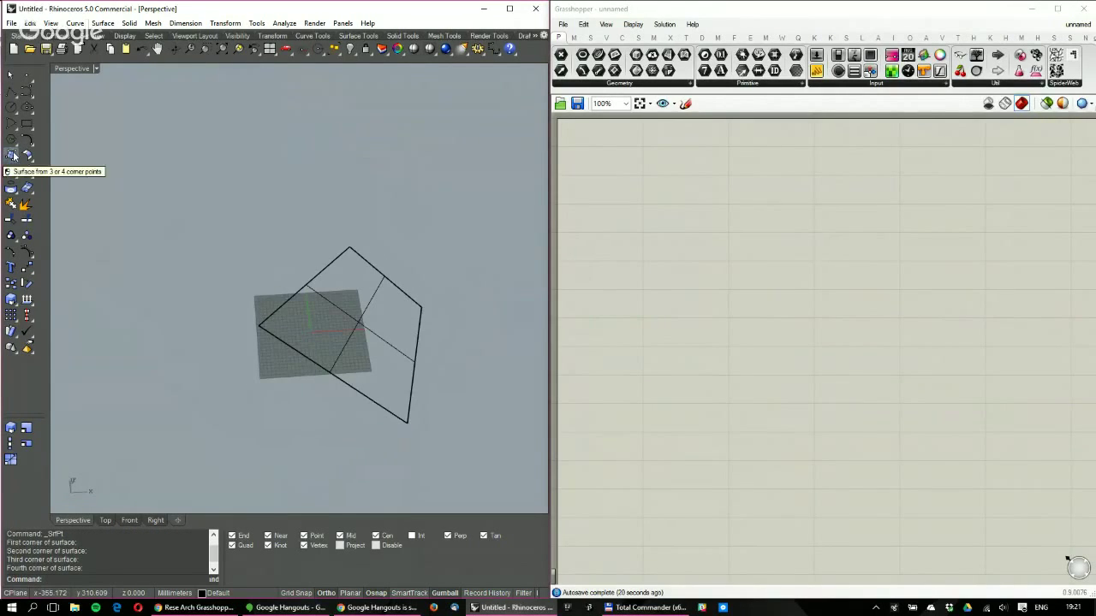
Rebuild the surface with a point count of 3 and degree 3 in both U and V
click(344, 286)
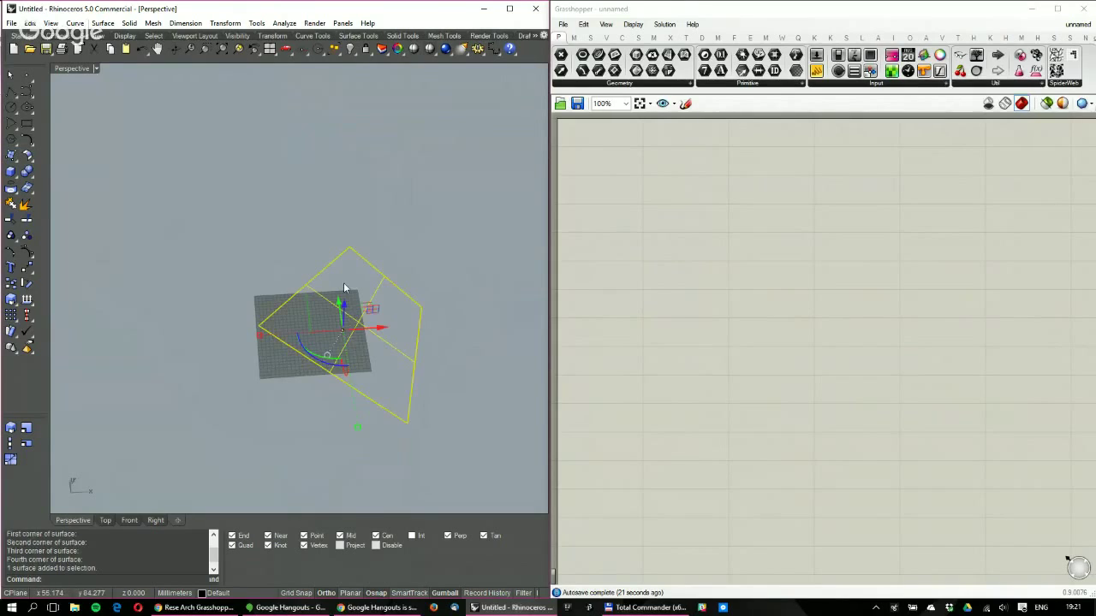
key(Return)
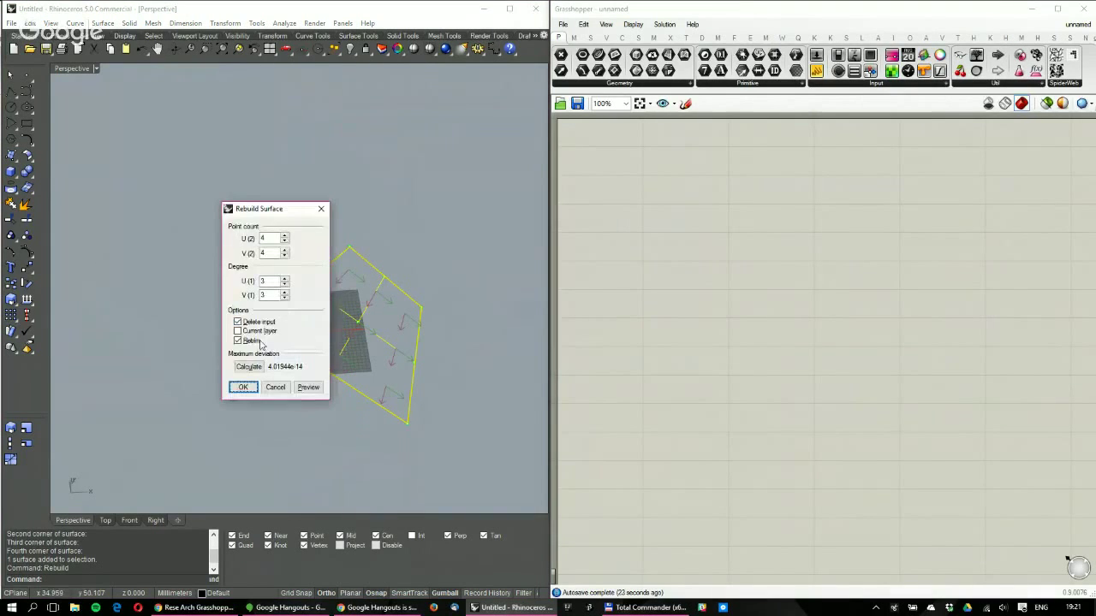
click(284, 257)
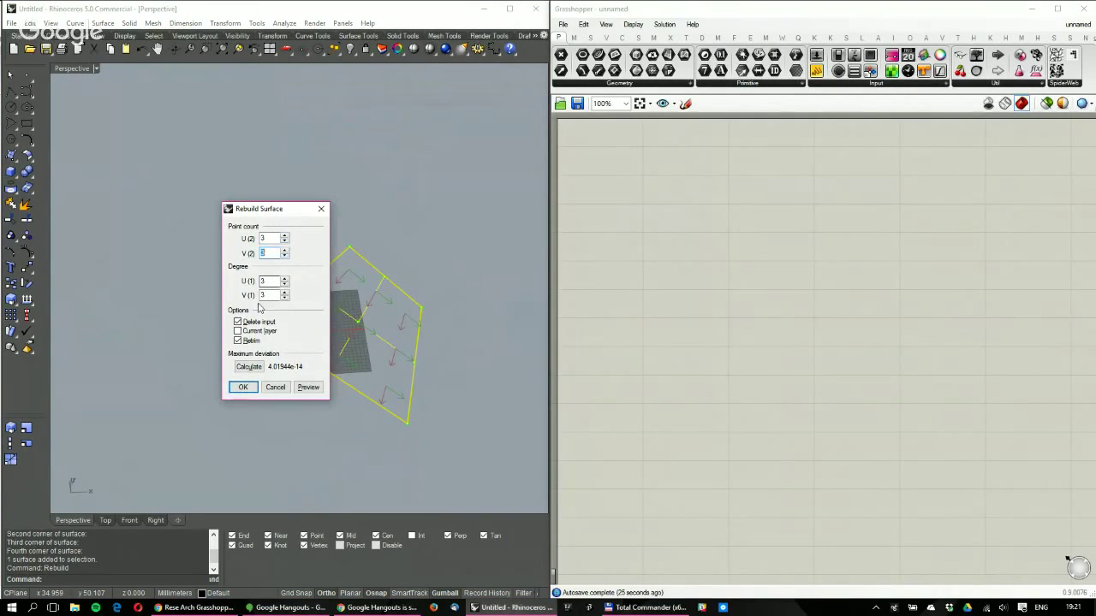
click(244, 388)
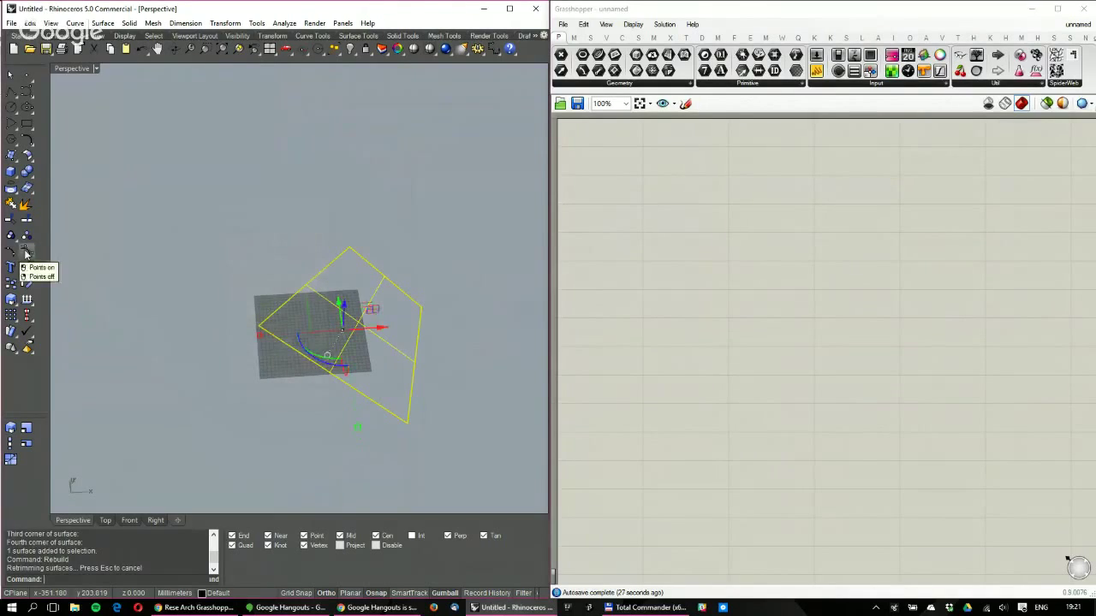
Turn on the surface's control points and raise the two corners lying farthest outside the grid
click(26, 251)
right_drag(452, 331, 410, 344)
click(421, 315)
drag(404, 336, 414, 225)
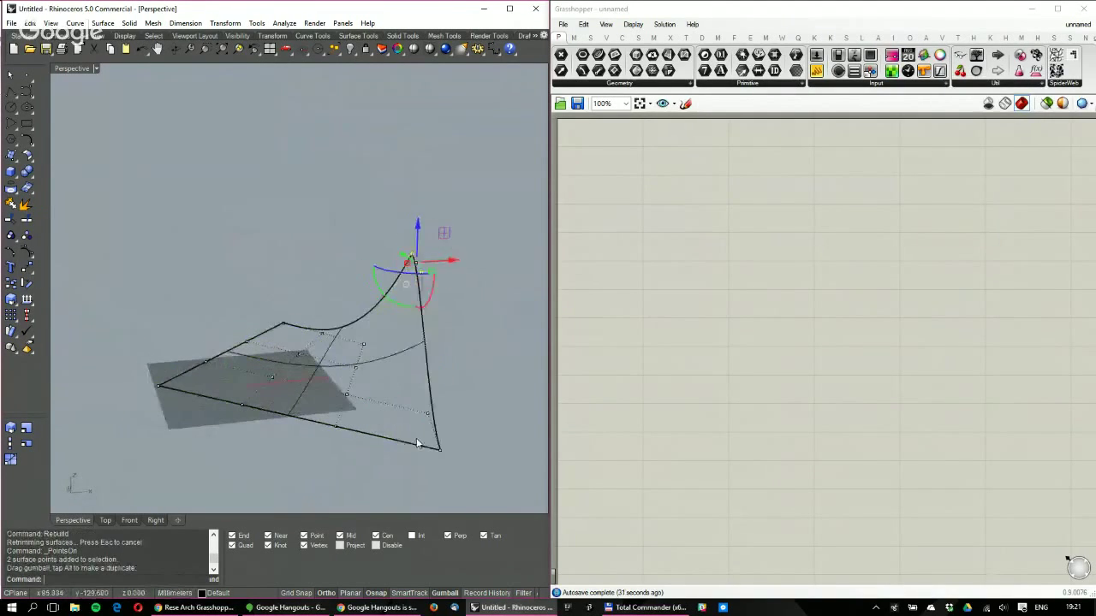
click(439, 449)
drag(442, 418, 458, 318)
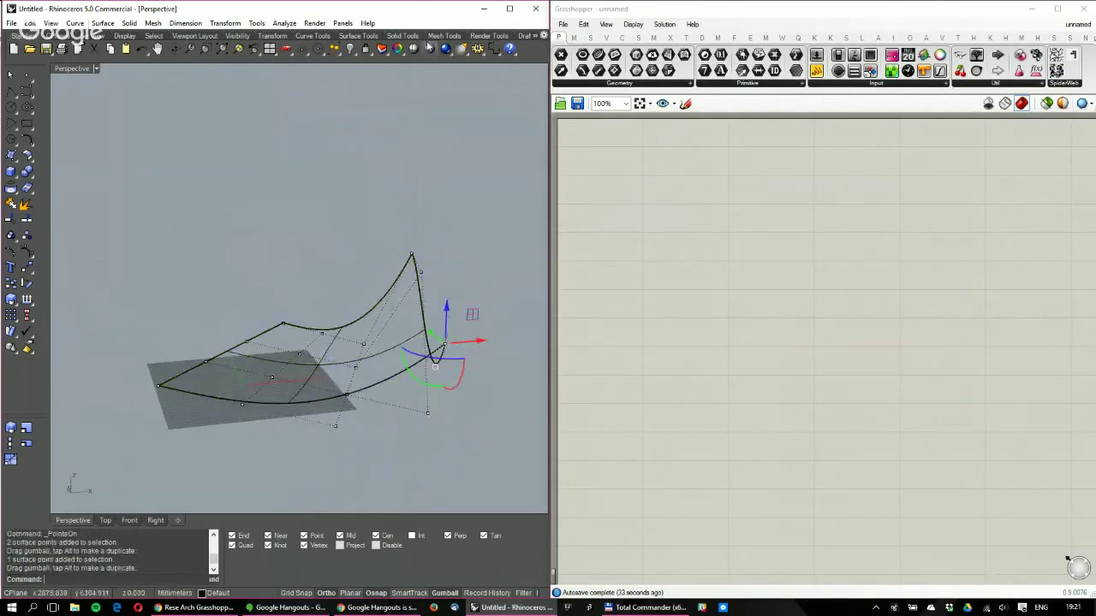
Switch the viewport to shaded display and pull the tallest corner's control point higher and further outward
key(ctrl+alt+s)
mouse_move(386, 255)
right_down()
mouse_move(341, 213)
mouse_move(382, 259)
right_up()
drag(394, 273, 448, 307)
right_drag(446, 305, 417, 269)
drag(409, 244, 408, 211)
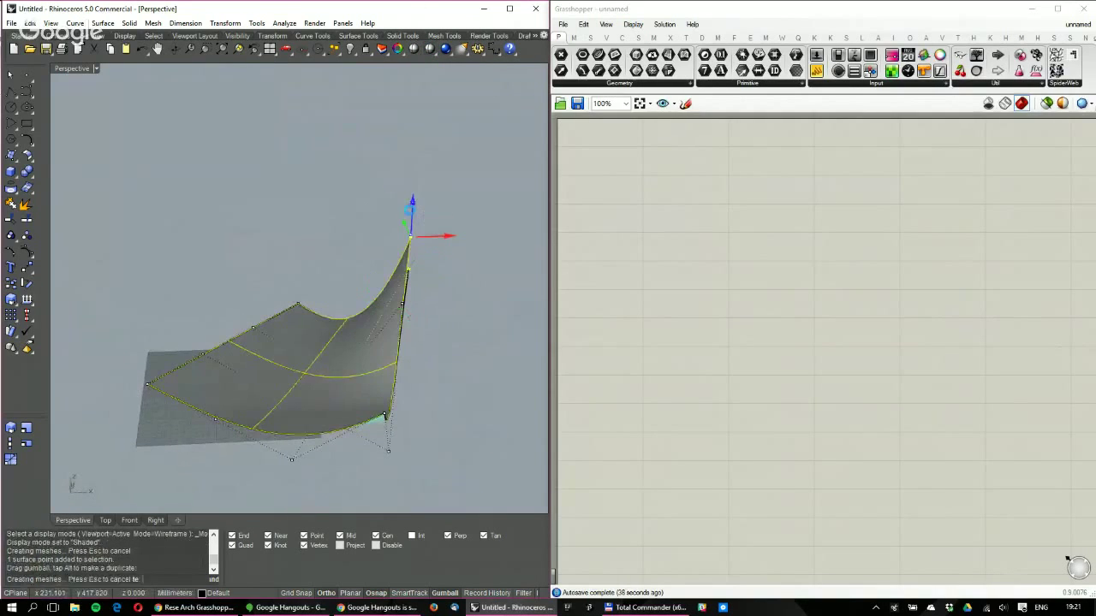
drag(439, 244, 443, 243)
right_drag(443, 243, 297, 291)
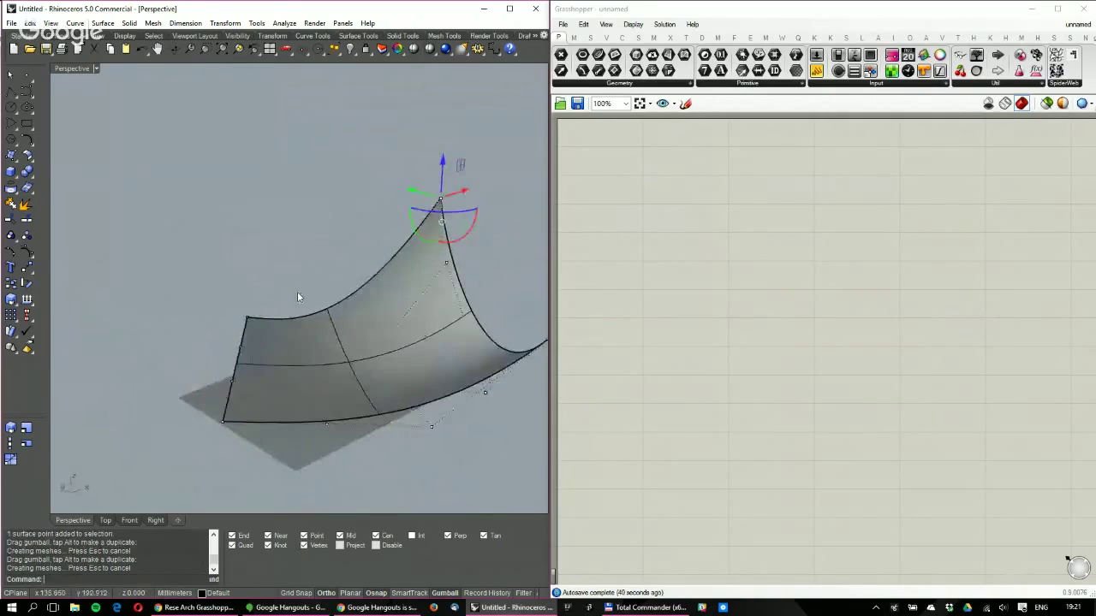
Raise the control points at the two remaining low corners of the surface
drag(196, 281, 253, 242)
right_drag(253, 242, 258, 204)
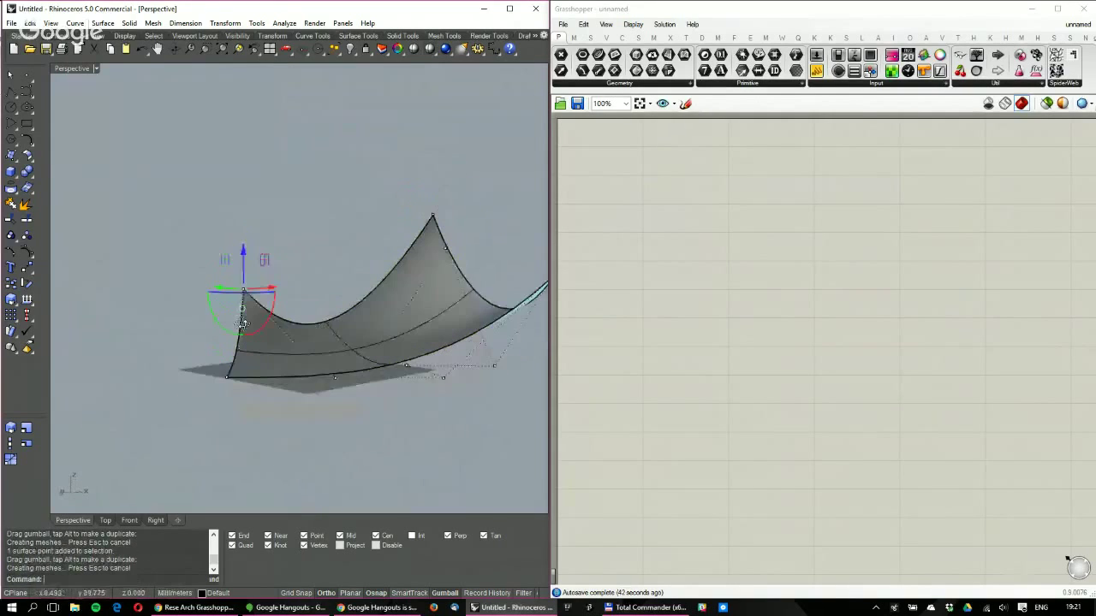
drag(221, 393, 228, 299)
Pull the surface's interior control points well upward to form a central bulge and turn the control points off
right_drag(368, 381, 374, 338)
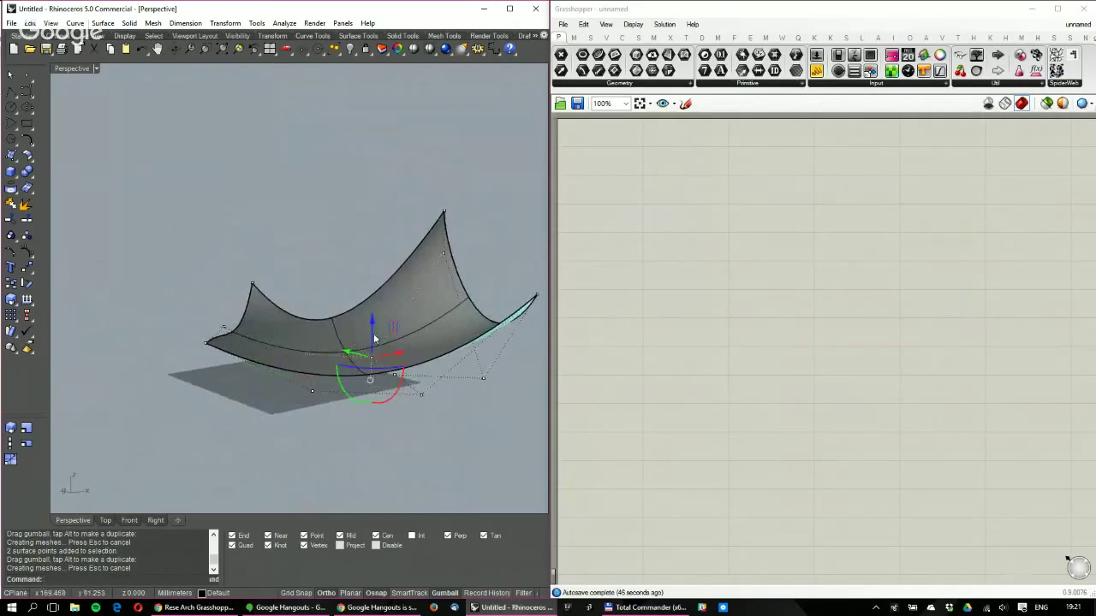
drag(374, 313, 374, 128)
right_drag(360, 282, 339, 311)
drag(339, 312, 331, 184)
right_drag(368, 432, 309, 333)
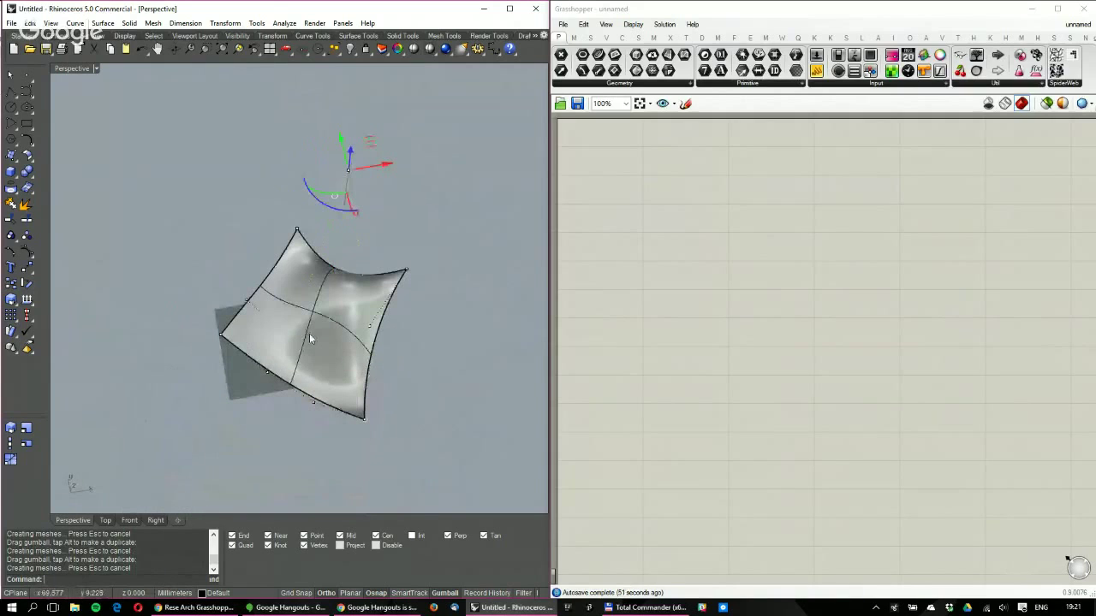
click(27, 253)
right_drag(282, 326, 276, 179)
scroll(273, 369, up, 5)
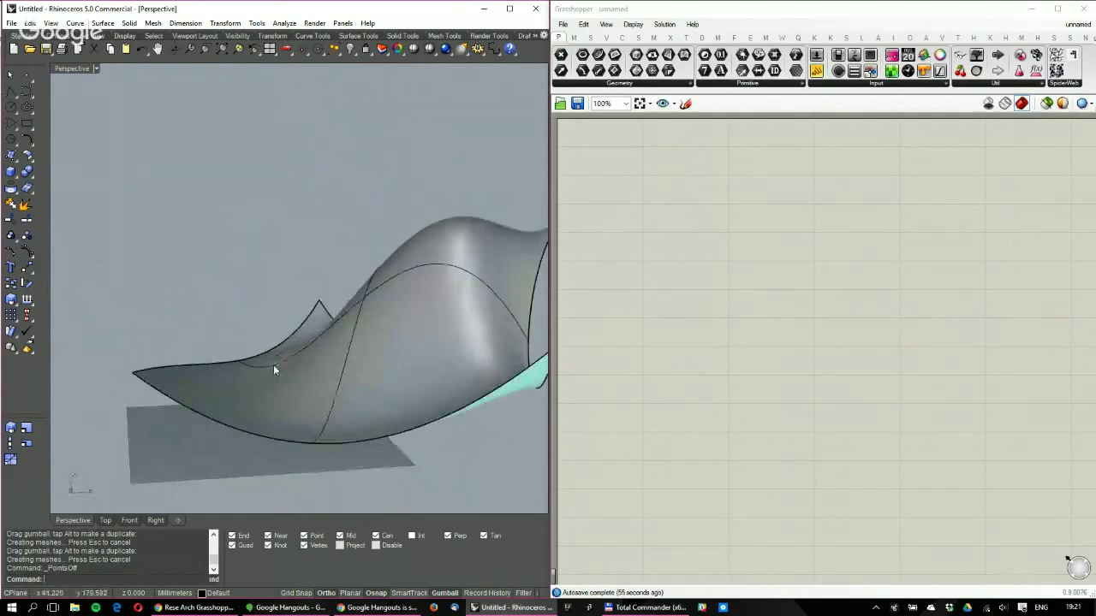
right_drag(274, 370, 340, 341)
scroll(317, 411, down, 4)
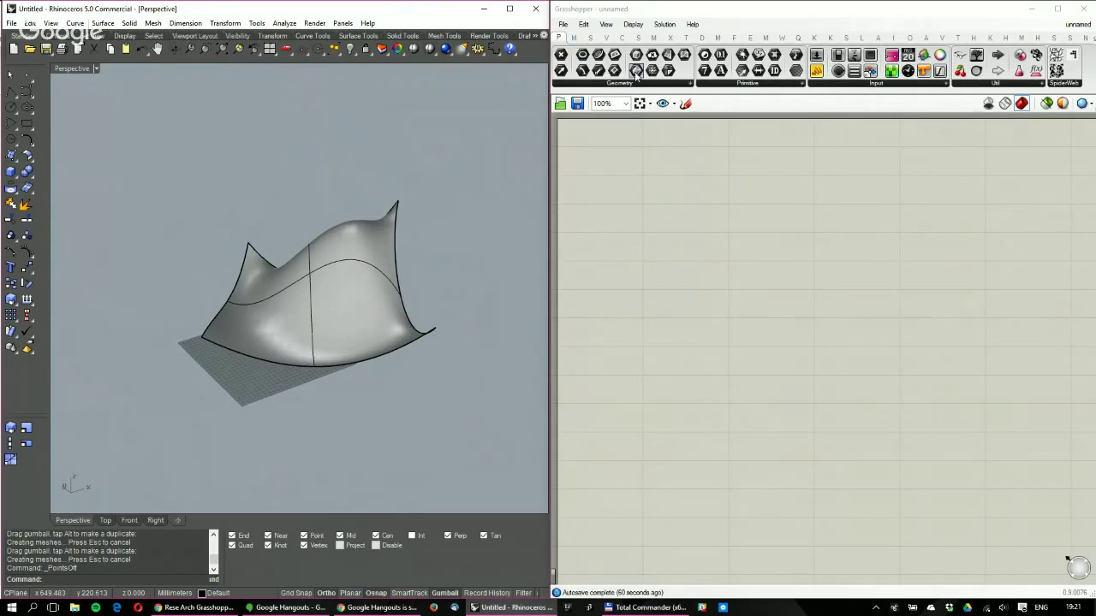
Place a Brep parameter on the Grasshopper canvas and reference the Rhino surface in it
drag(636, 77, 632, 269)
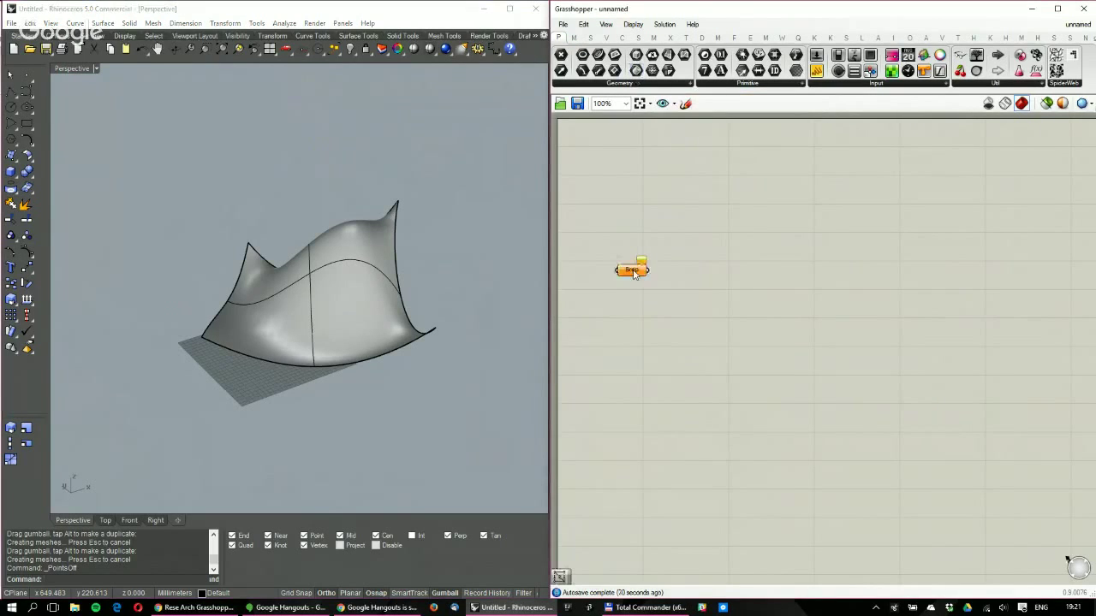
right_click(634, 270)
click(685, 452)
click(368, 304)
key(Return)
right_drag(368, 304, 339, 308)
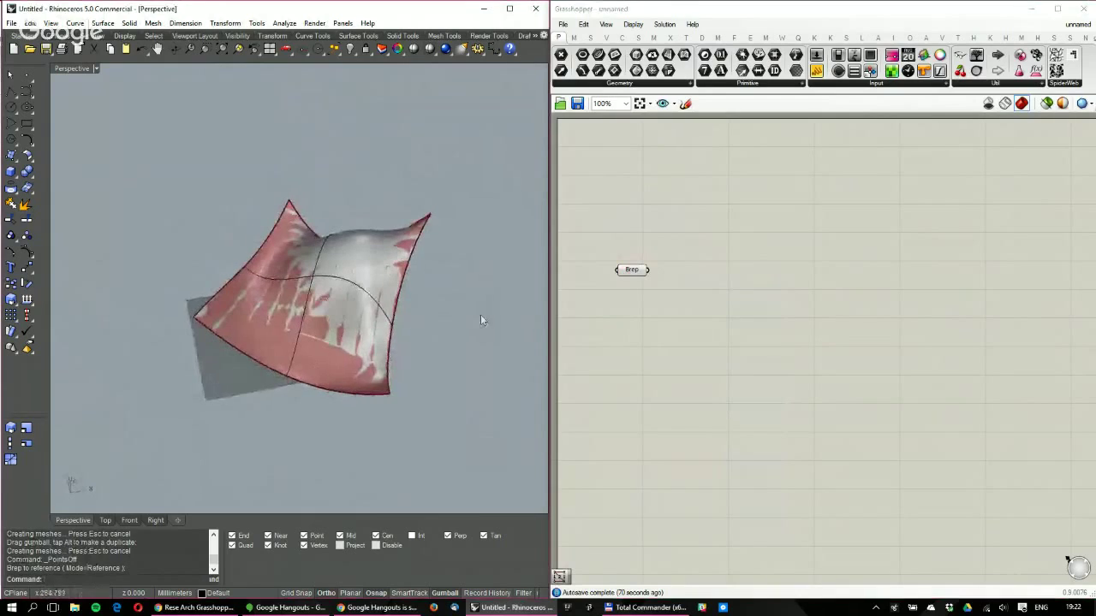
Add a new layer in Rhino, make it current and hide the Default layer holding the original surface
click(429, 49)
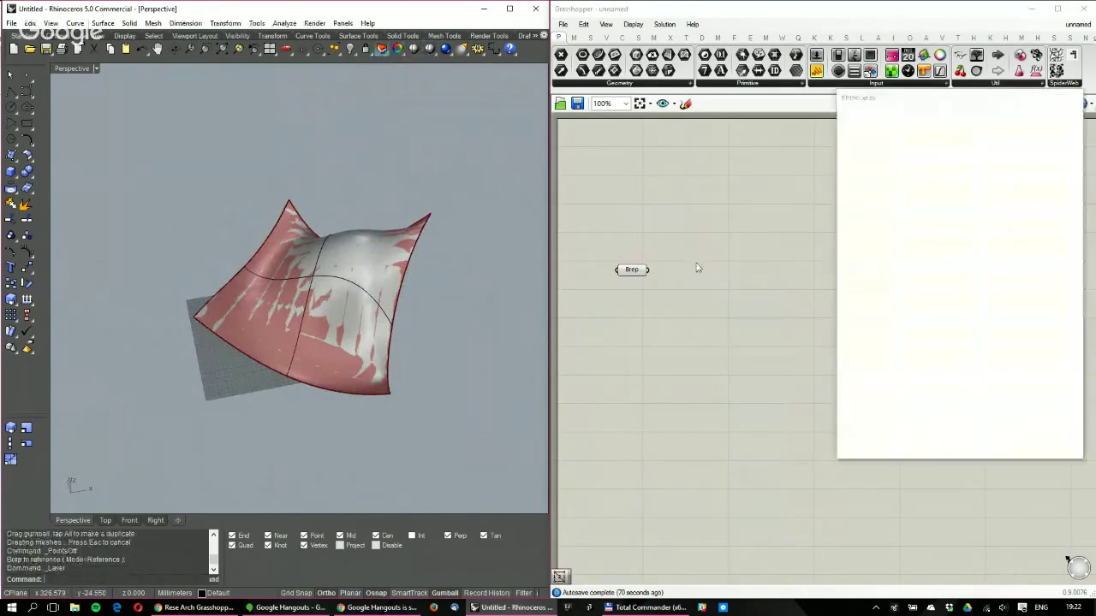
click(842, 124)
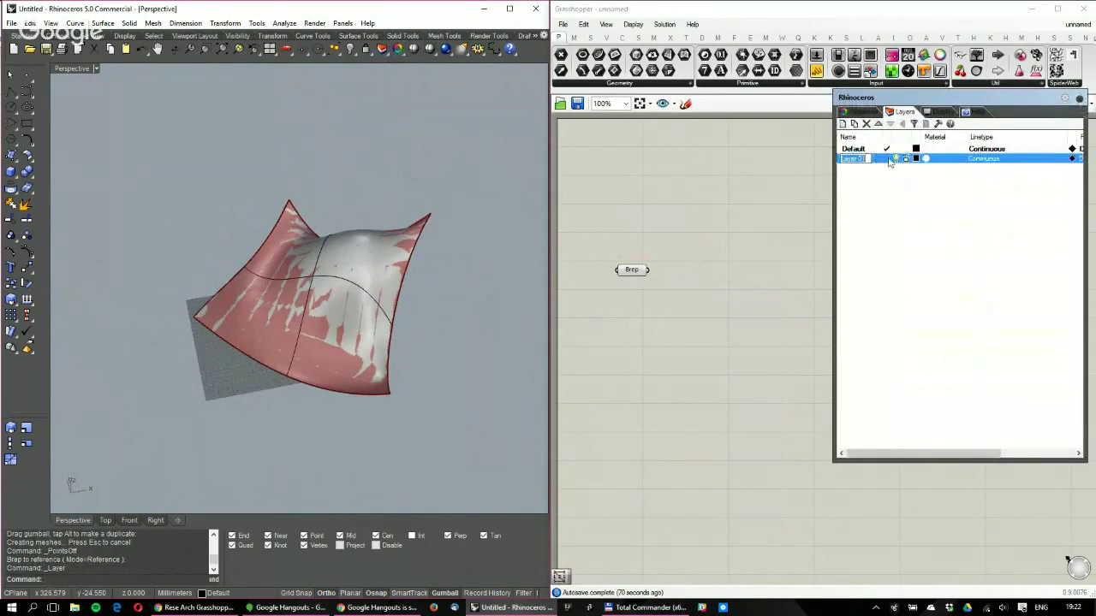
click(896, 150)
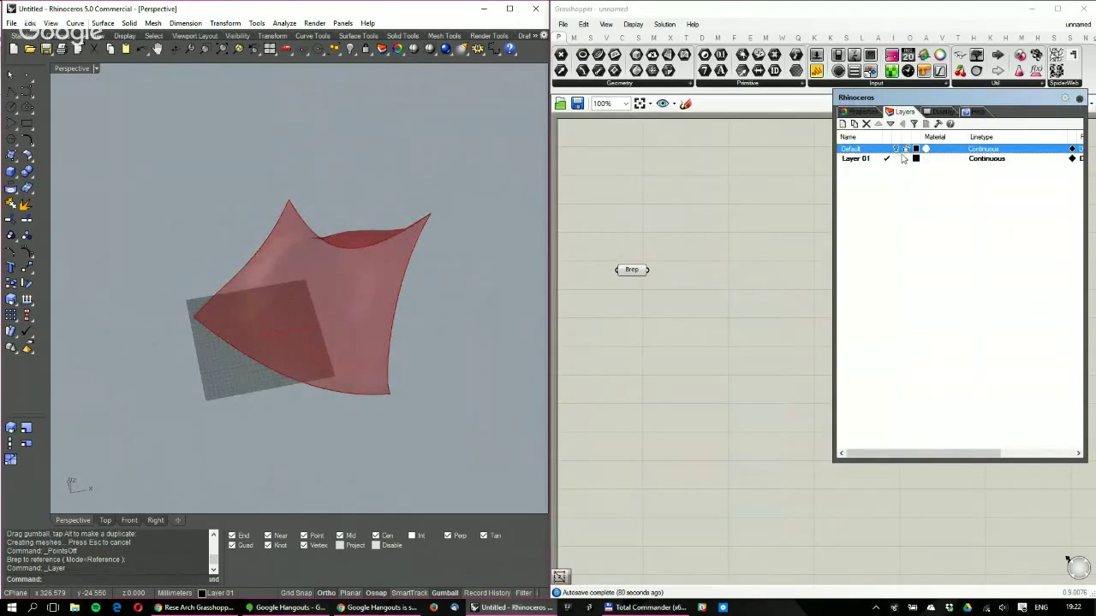
click(1079, 99)
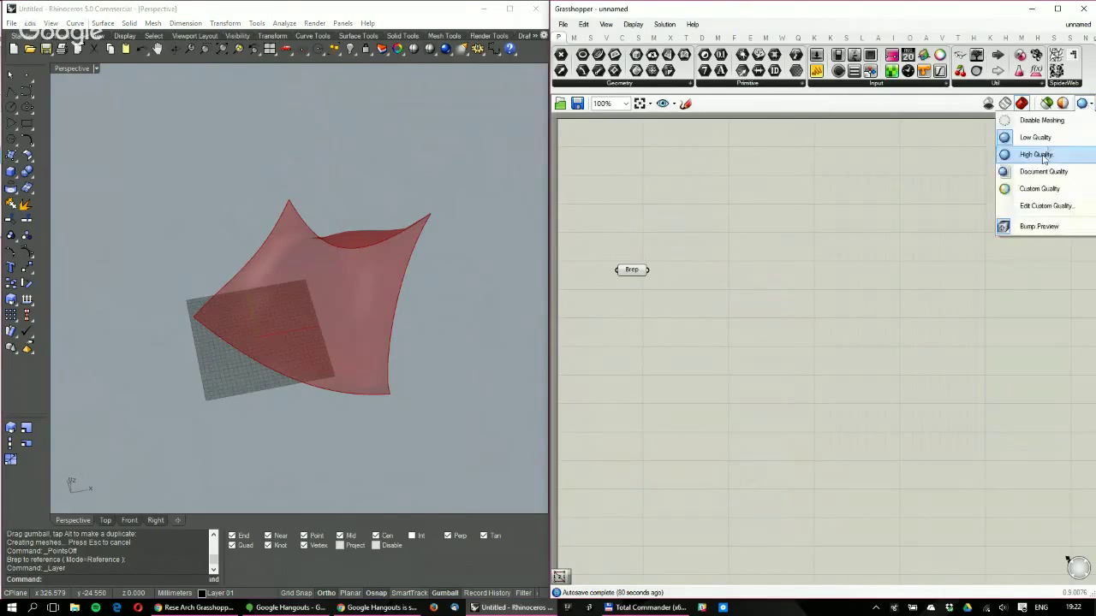
Set the Grasshopper preview mesh to High Quality
click(1040, 155)
right_drag(322, 214, 301, 292)
right_drag(741, 313, 751, 335)
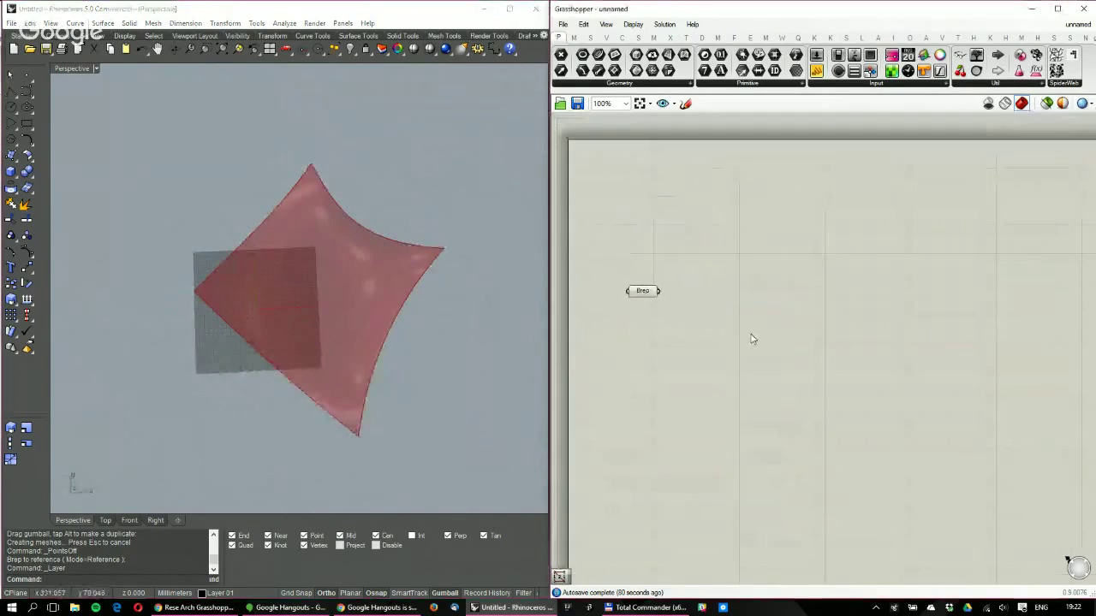
Add a Mirror component beside the Brep parameter and connect the Brep to its geometry input
scroll(751, 339, up, 3)
double_click(787, 305)
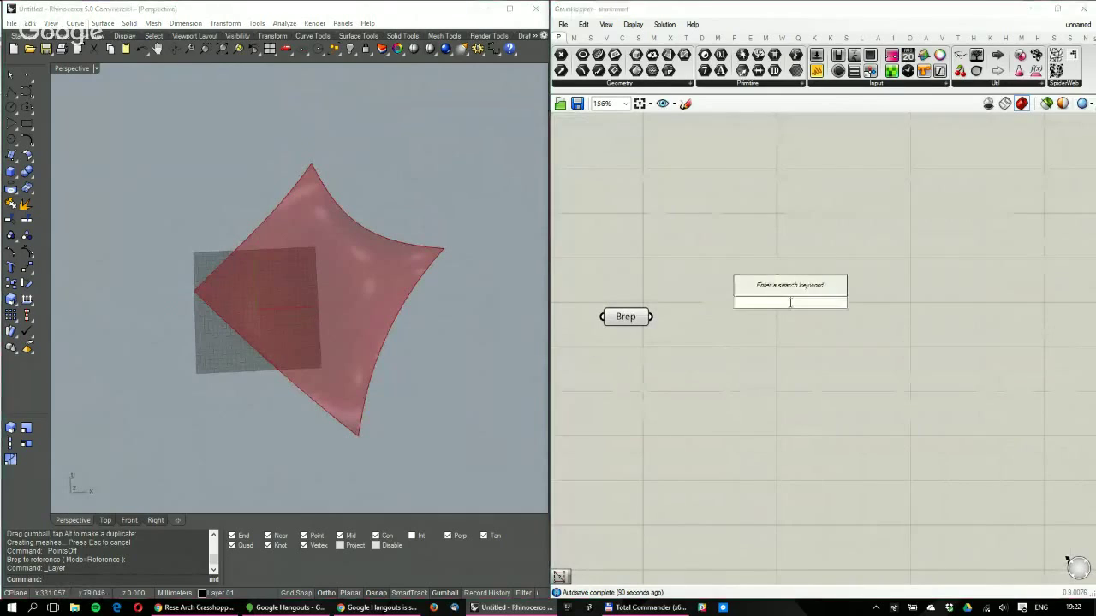
text(mirr)
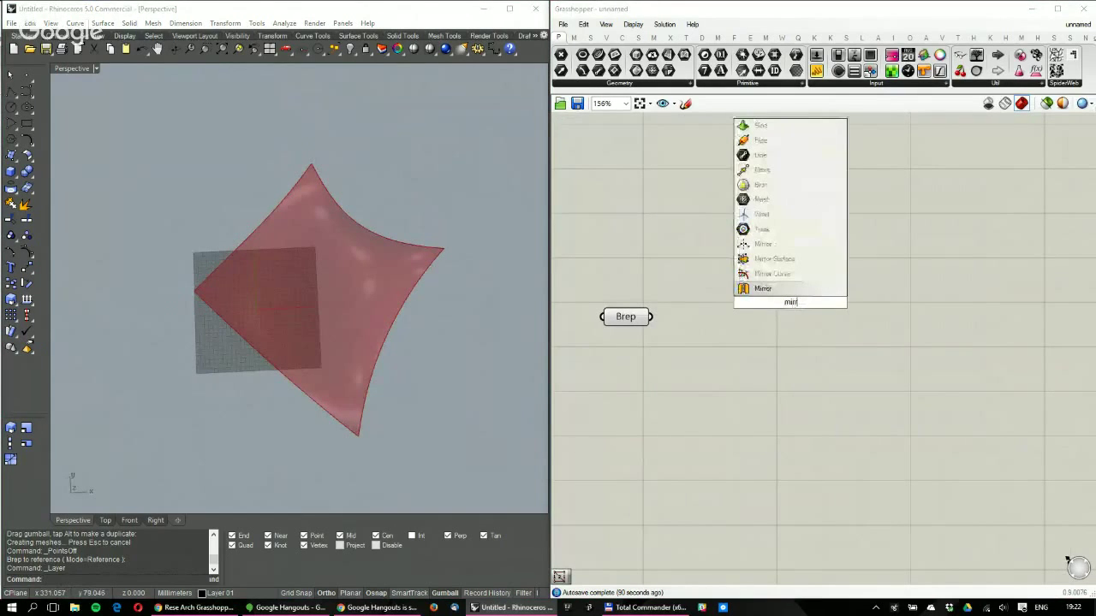
click(789, 294)
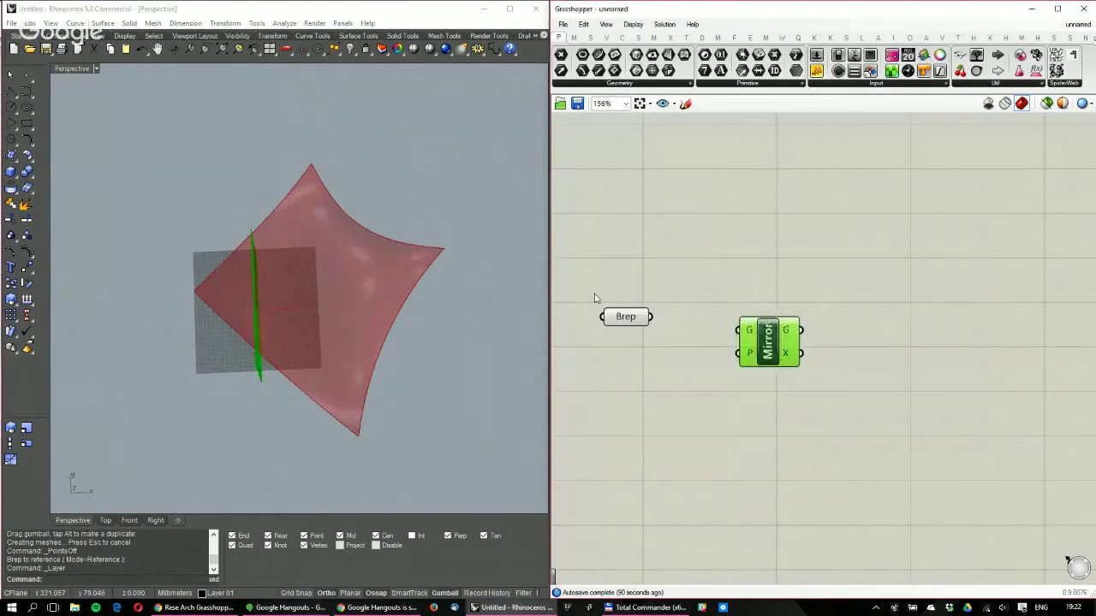
drag(651, 317, 738, 330)
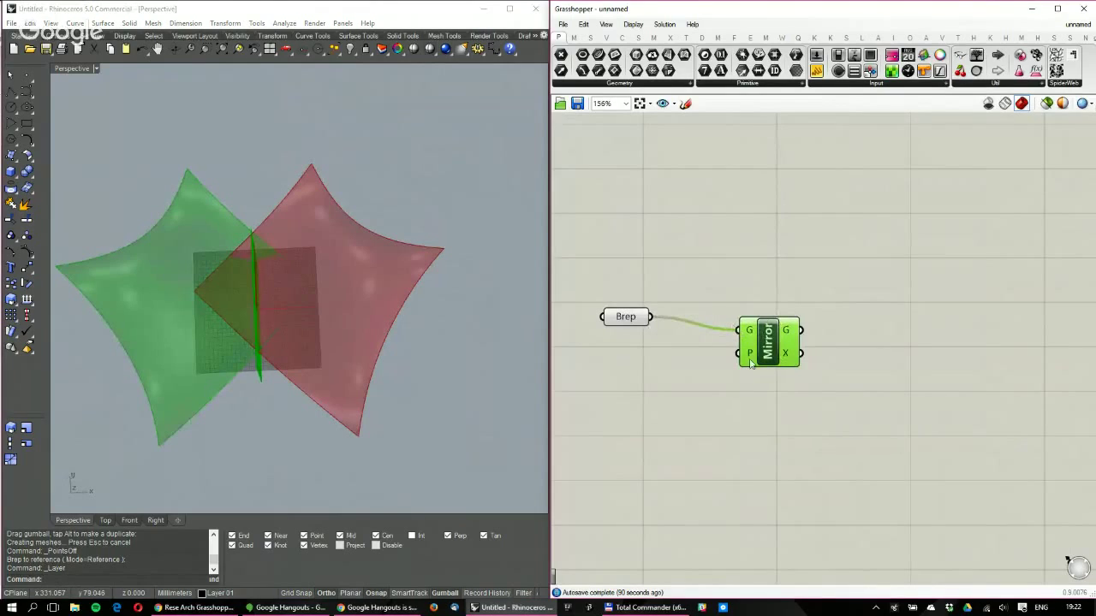
Examine the original surface, its mirrored copy and the mirror plane from several angles
right_drag(292, 314, 265, 262)
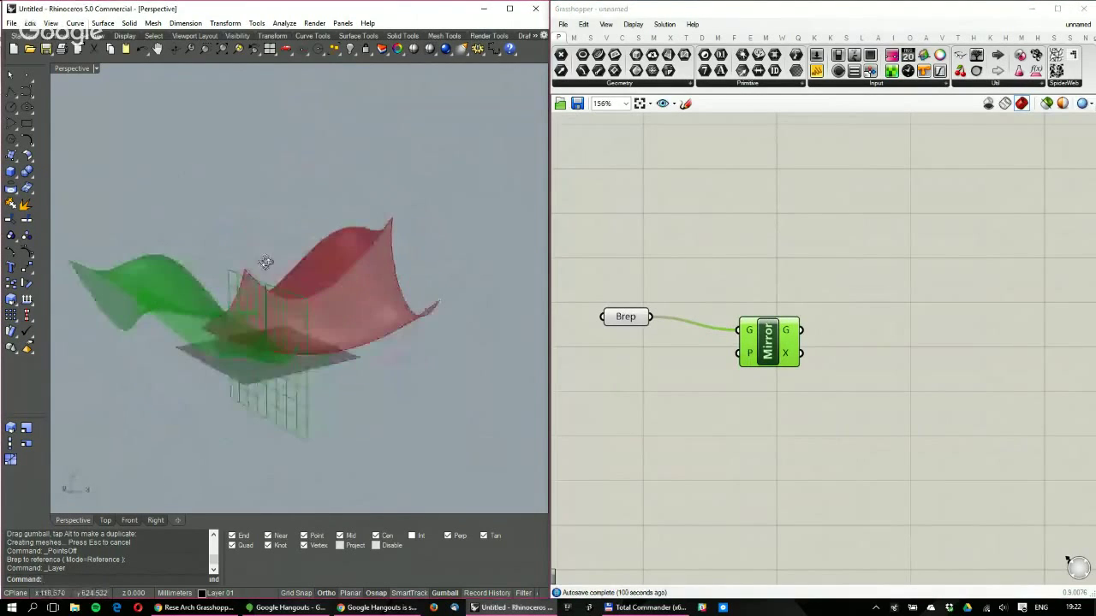
right_drag(354, 420, 303, 392)
right_drag(321, 283, 372, 289)
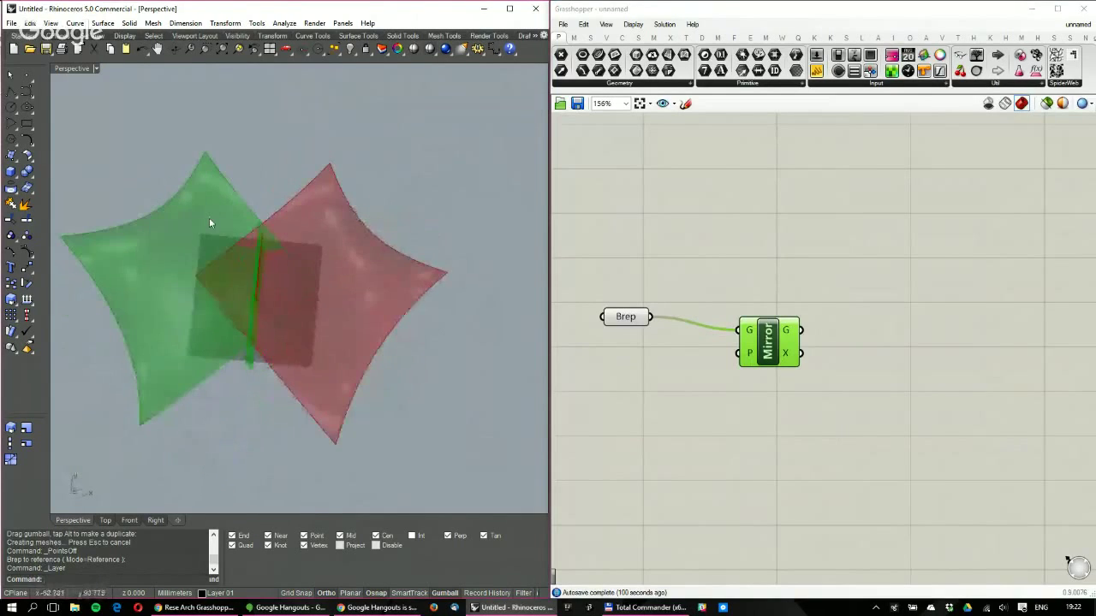
right_drag(209, 222, 283, 178)
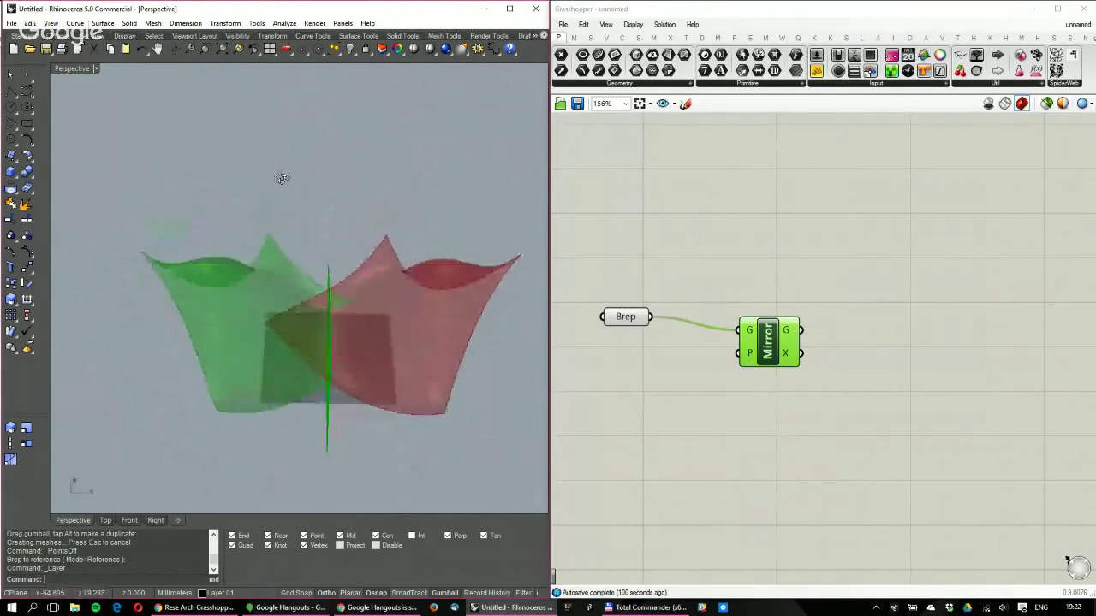
click(791, 274)
right_drag(200, 322, 209, 230)
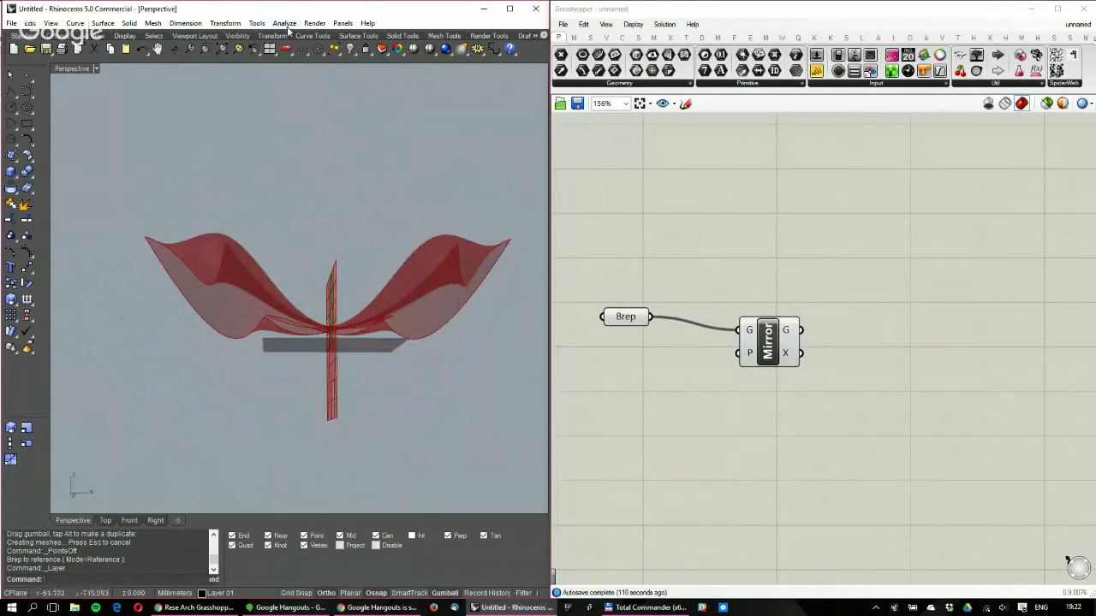
right_drag(358, 248, 309, 275)
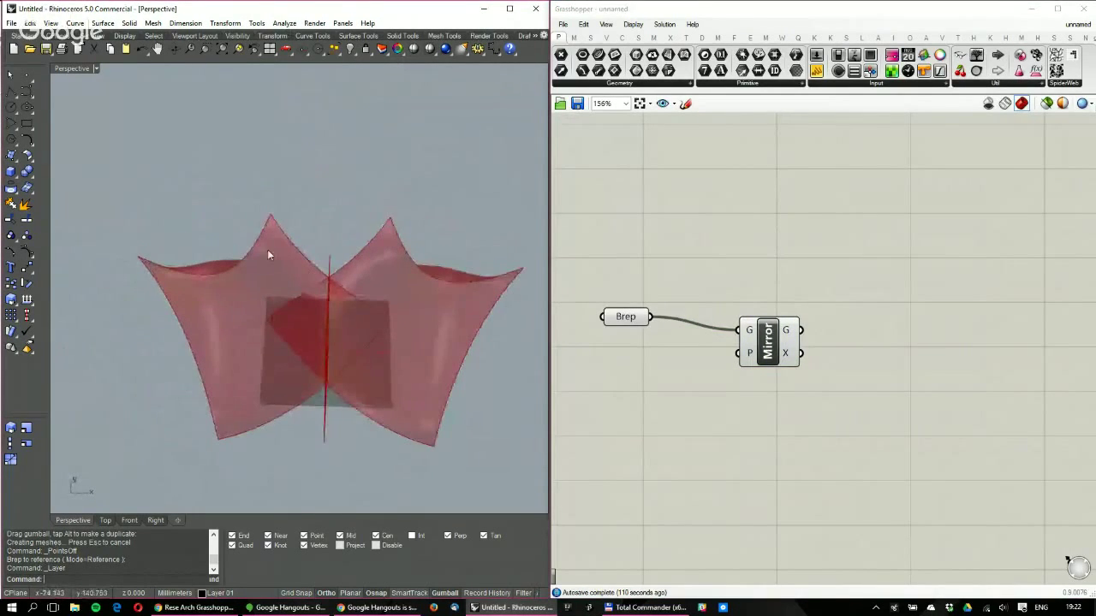
Show the Default layer and turn on the control points of the original surface
click(382, 50)
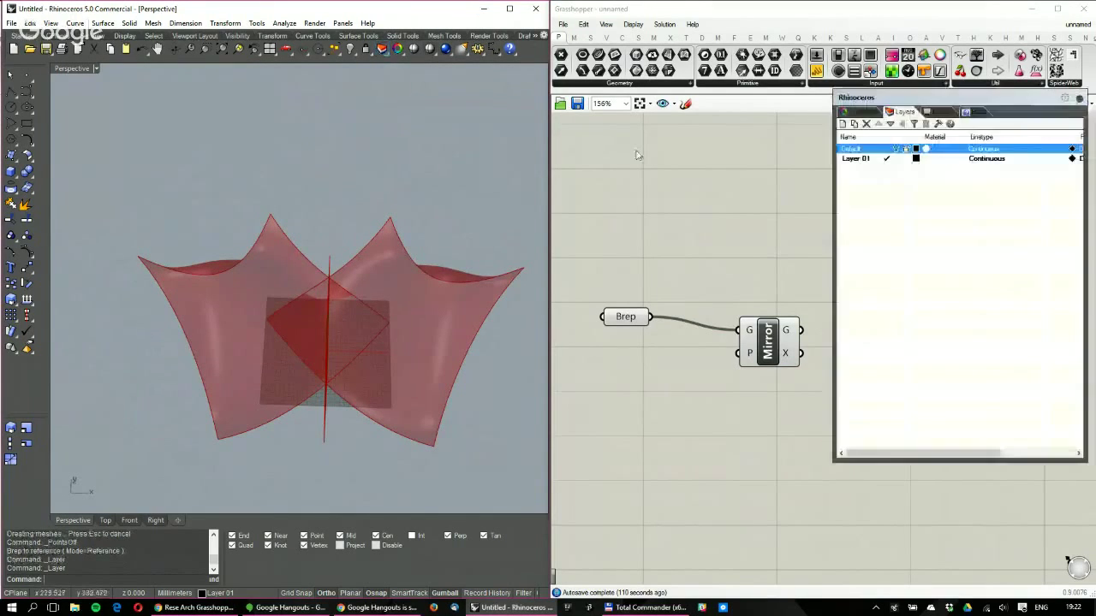
click(897, 150)
right_drag(400, 403, 413, 312)
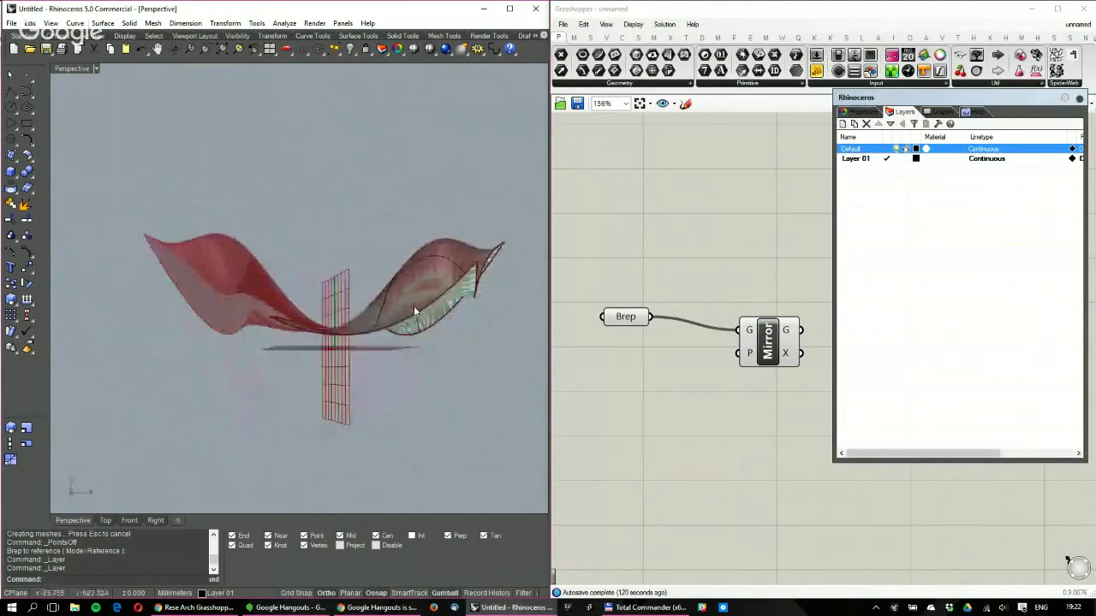
click(413, 310)
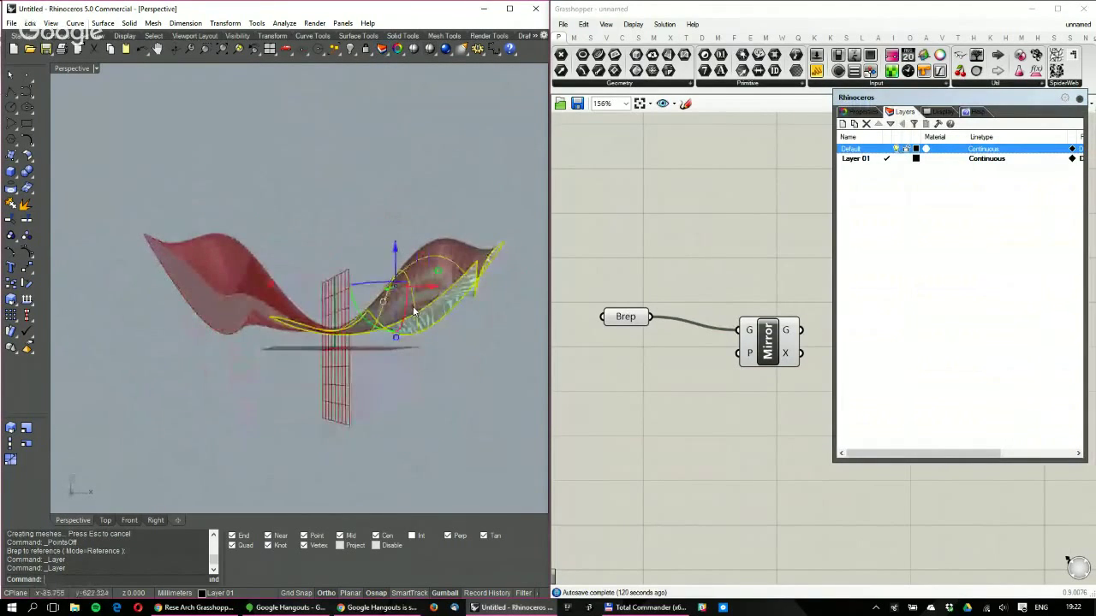
click(26, 257)
Raise the control point at the surface's inner corner and shift it along X toward the mirror plane
click(273, 328)
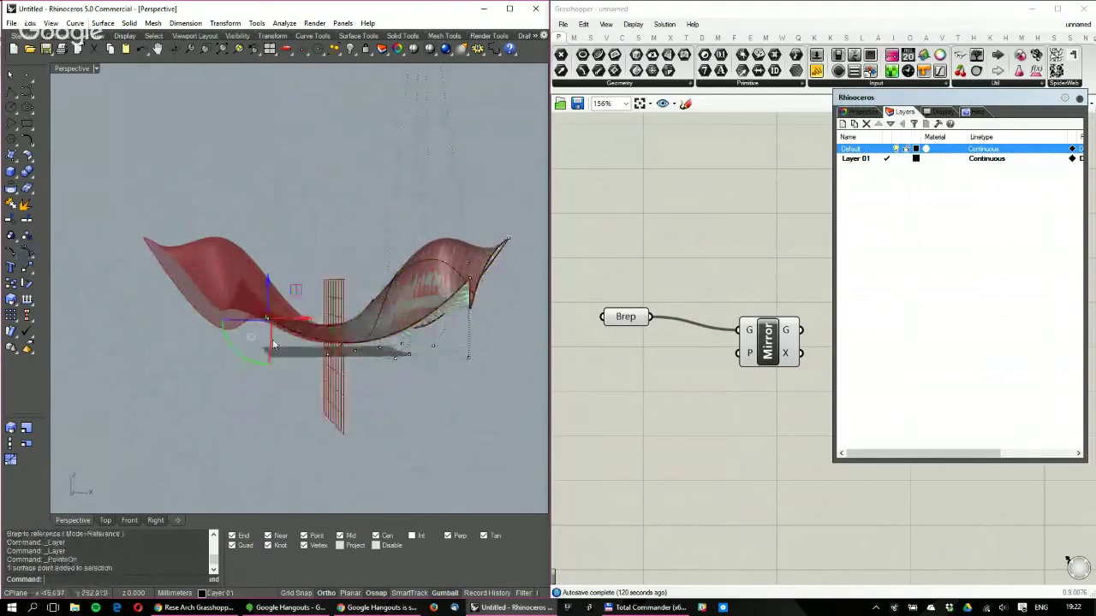
drag(274, 345, 286, 197)
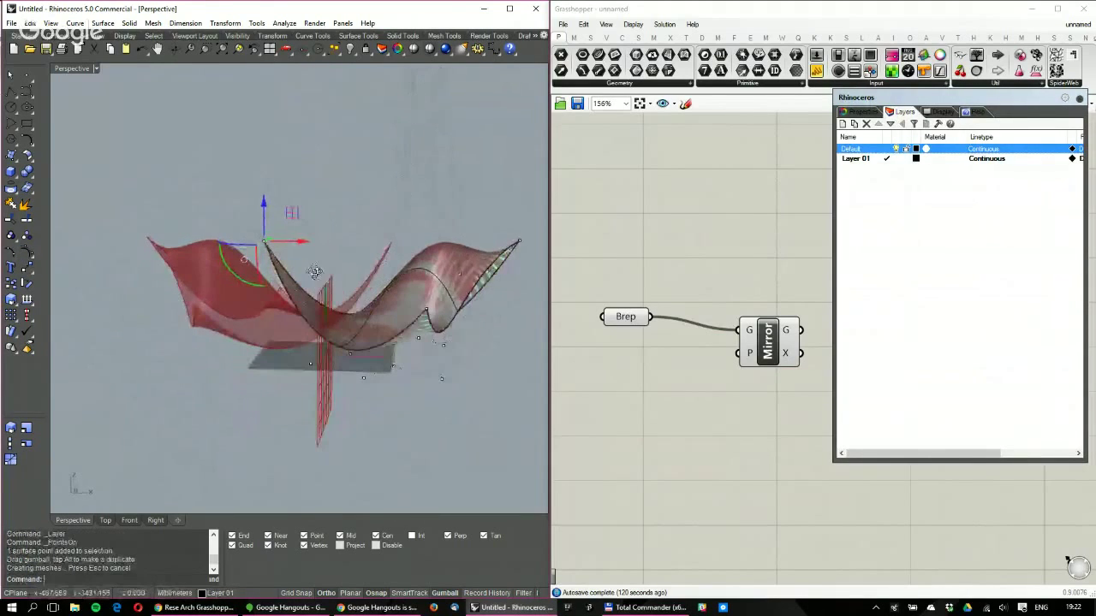
drag(315, 272, 333, 256)
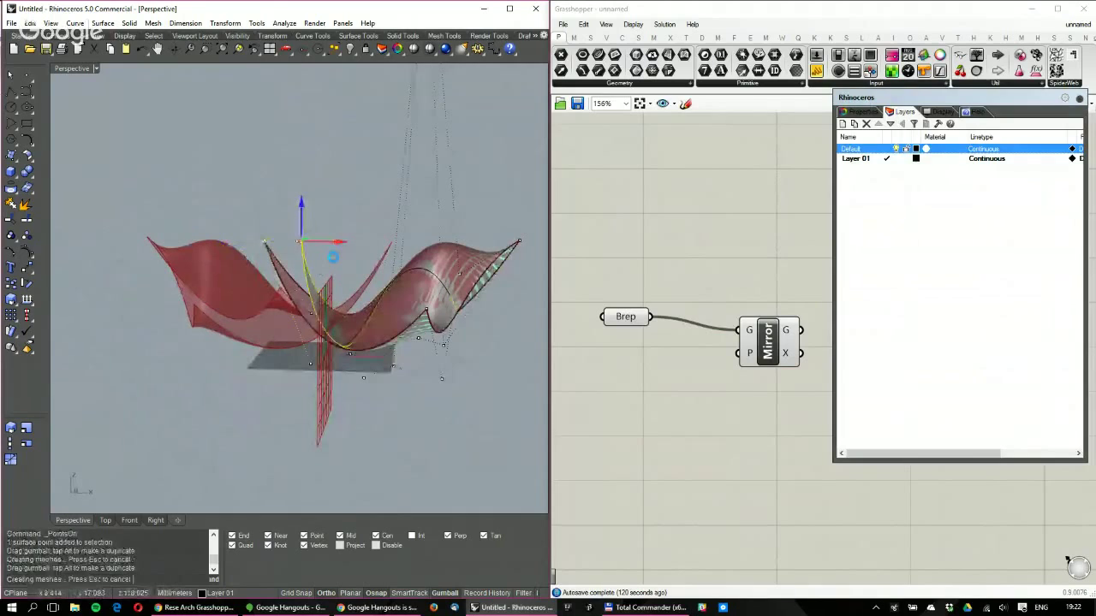
right_drag(333, 256, 343, 235)
Turn off the surface's control points and hide the Default layer again
click(805, 173)
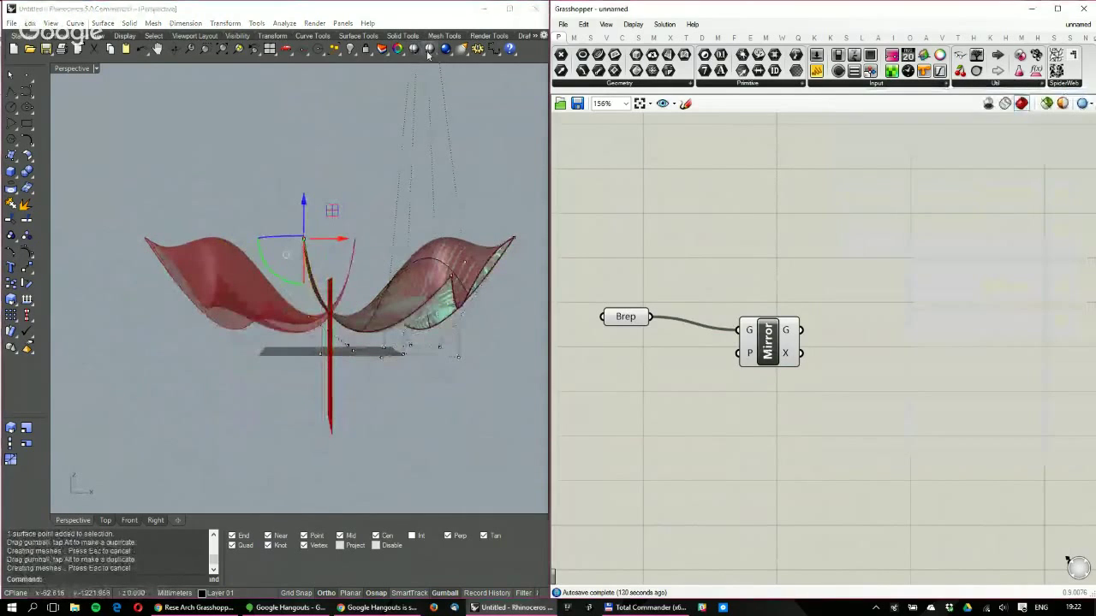
right_click(399, 50)
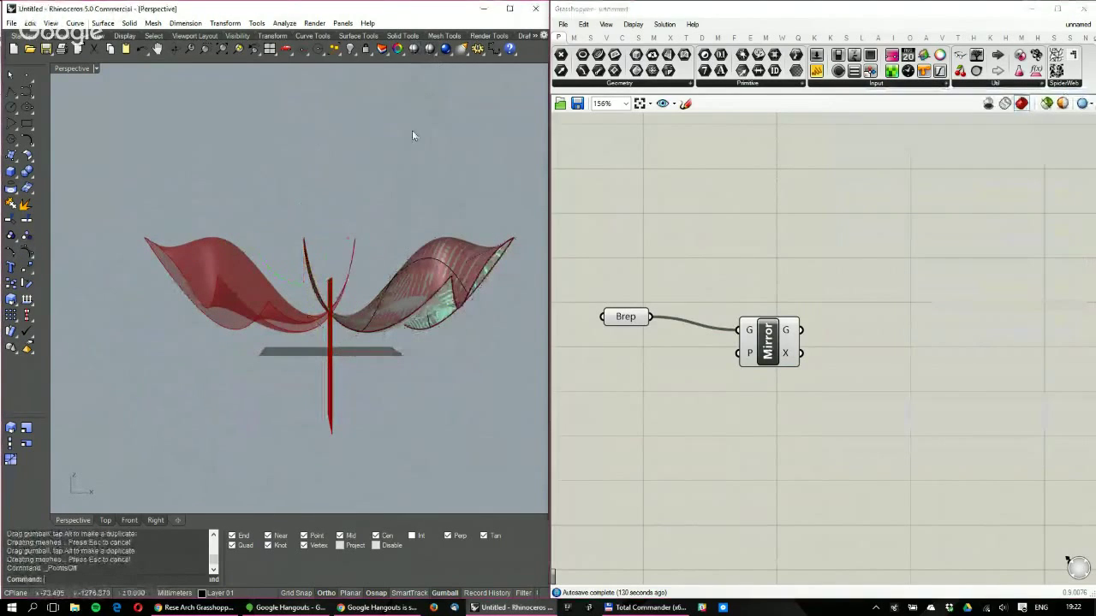
click(399, 49)
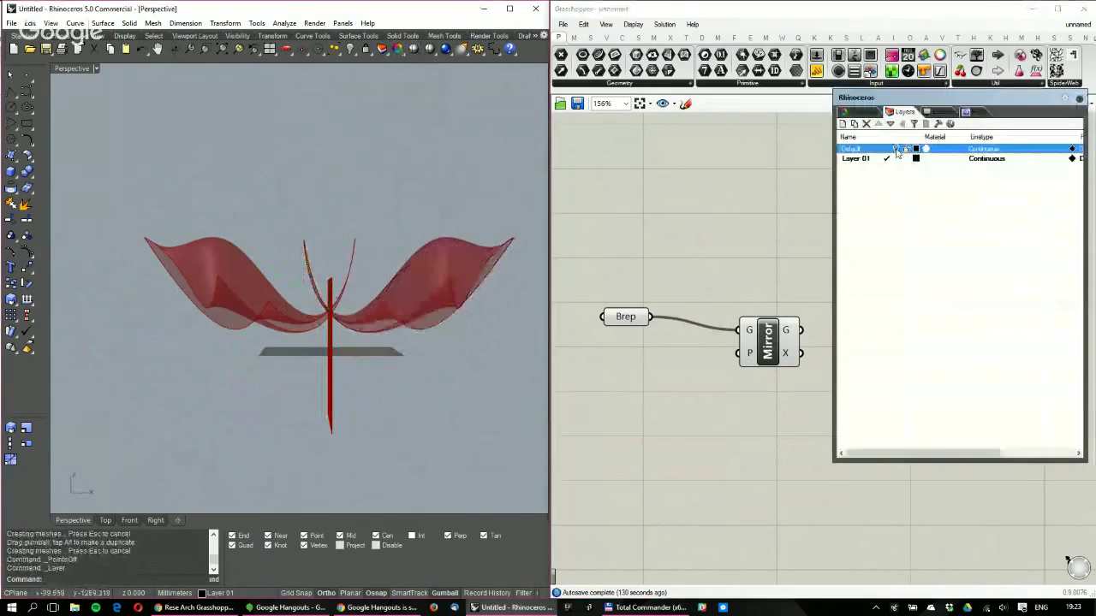
Bake the Brep and its mirrored copy from Grasshopper into Rhino and maximize the Rhino window
right_drag(404, 206, 660, 326)
drag(868, 438, 627, 255)
middle_click(680, 212)
click(681, 213)
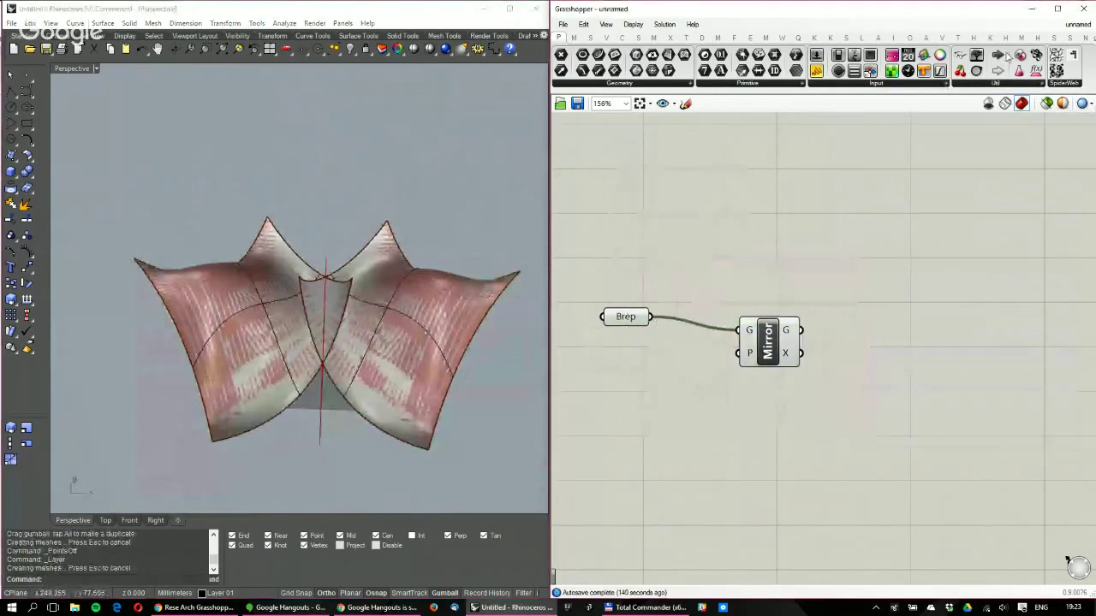
right_drag(410, 239, 674, 315)
key(super+Up)
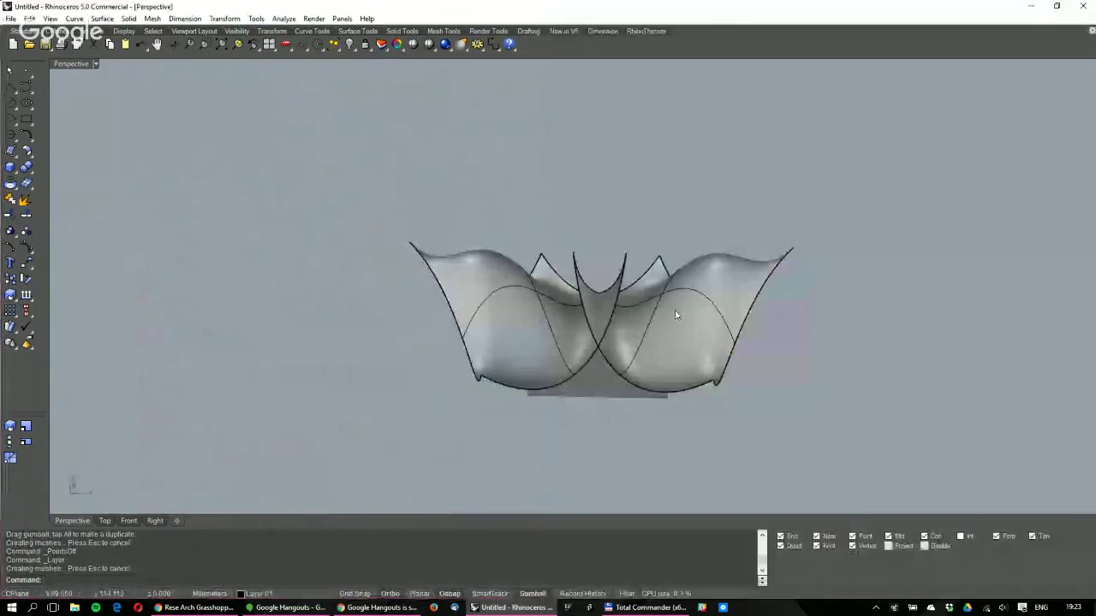
Trim off the overlapping tip of the right baked surface using the left baked surface as the cutting object
scroll(675, 315, up, 3)
scroll(504, 269, up, 2)
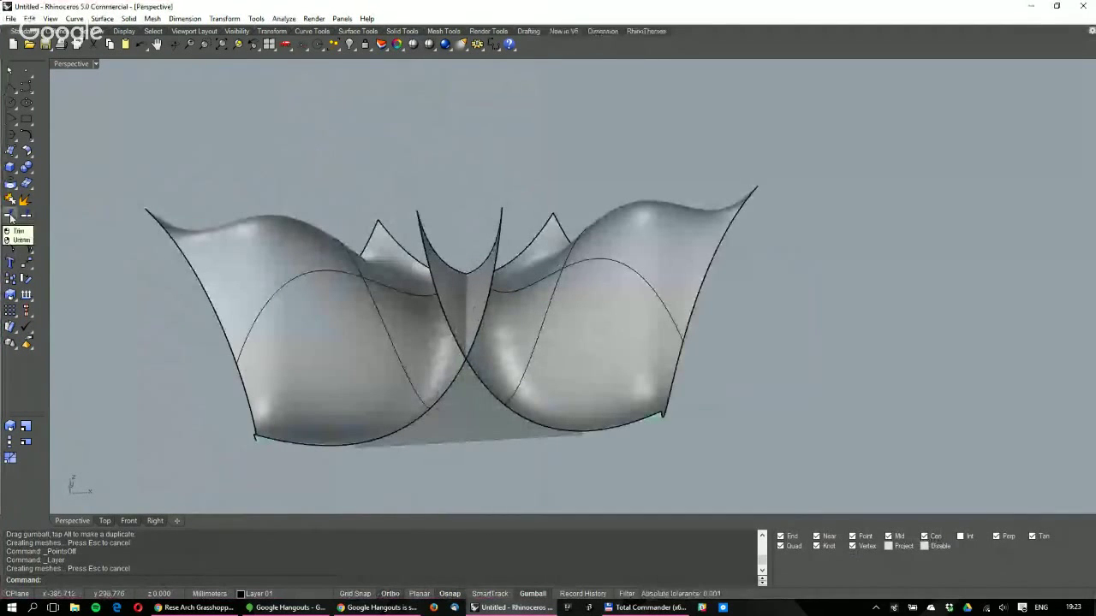
click(11, 219)
click(359, 356)
key(Return)
click(504, 271)
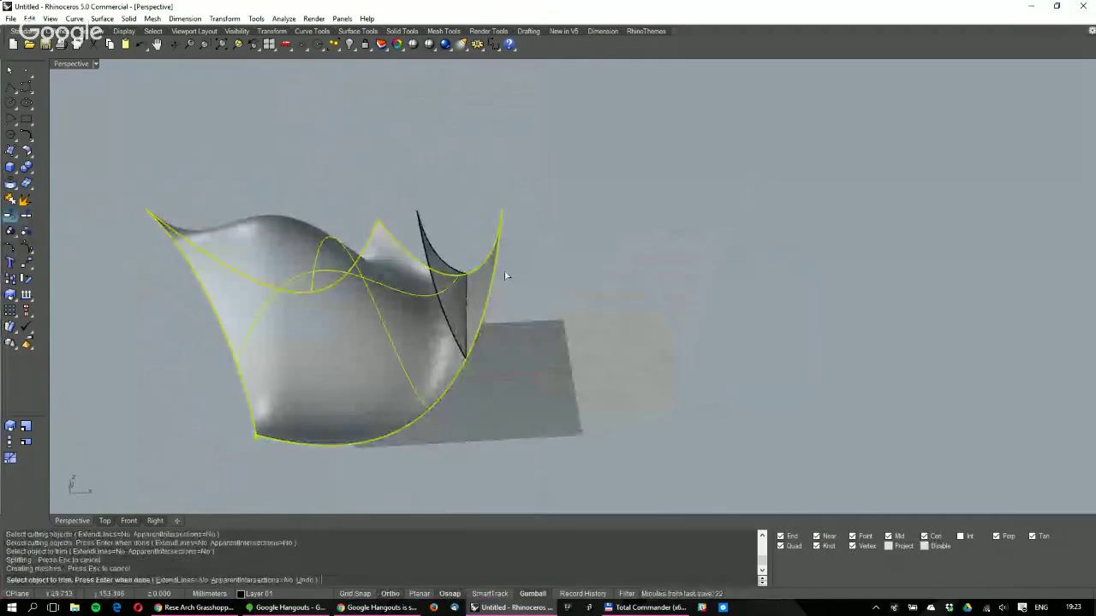
key(ctrl+z)
click(431, 239)
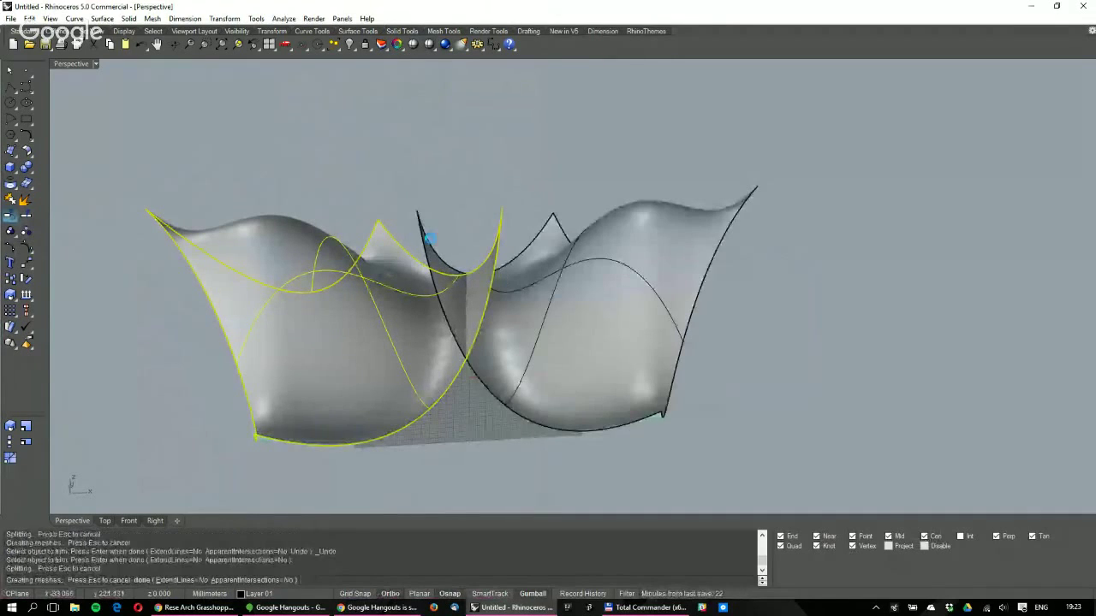
key(Return)
Trim off the overlapping tip of the left baked surface using the right one as the cutting object
key(Return)
click(529, 273)
key(Return)
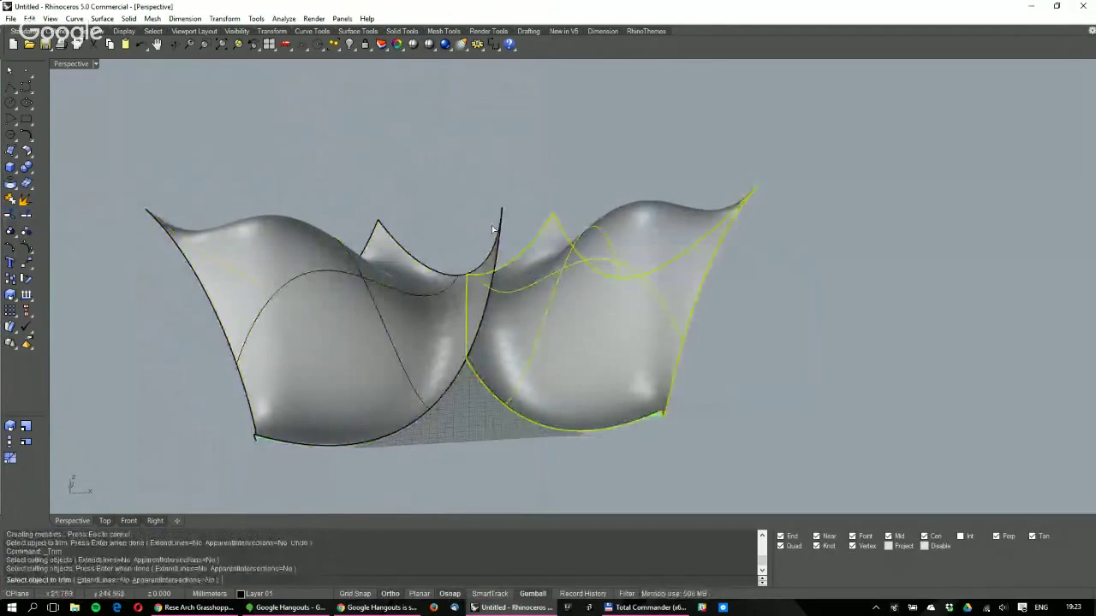
click(498, 232)
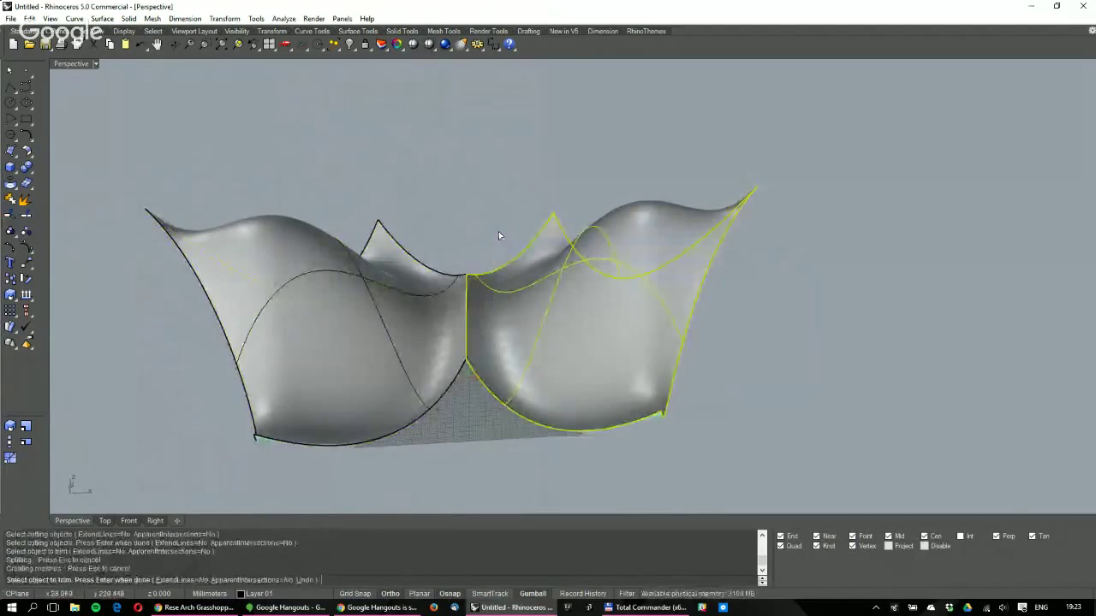
key(Return)
Delete both trimmed baked surfaces and reopen Grasshopper
mouse_move(498, 232)
right_down()
mouse_move(520, 358)
mouse_move(478, 228)
right_up()
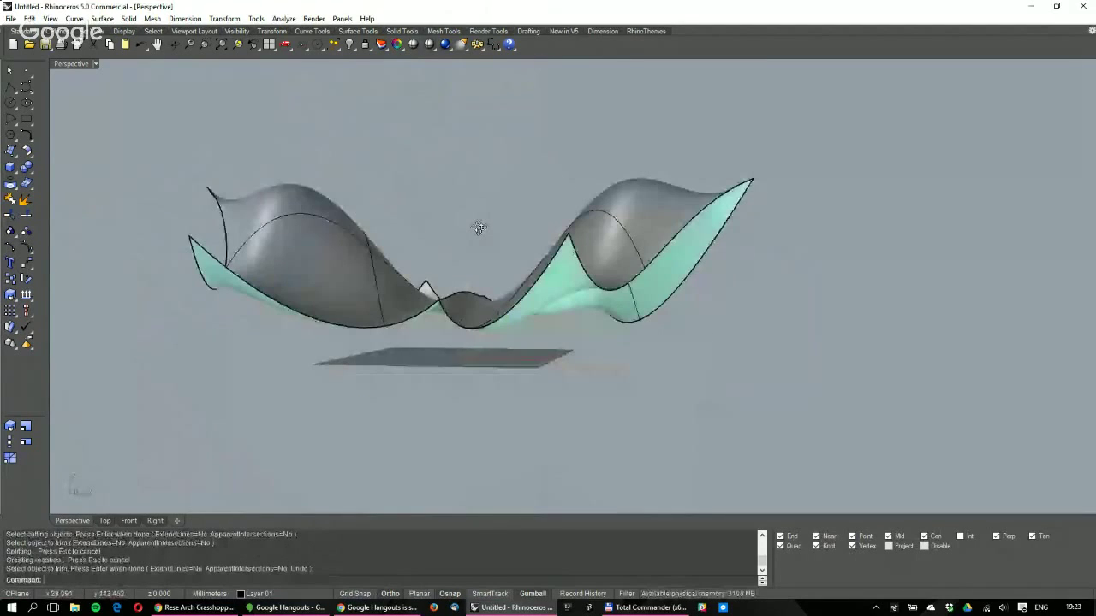
right_drag(478, 227, 412, 244)
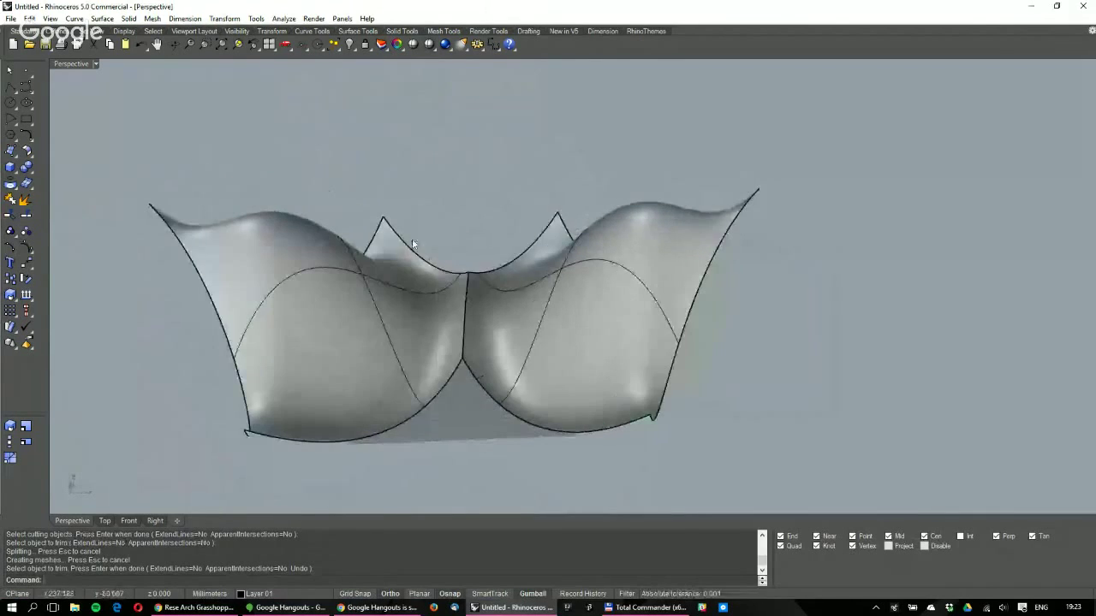
key(ctrl+a)
key(Delete)
text(Gr)
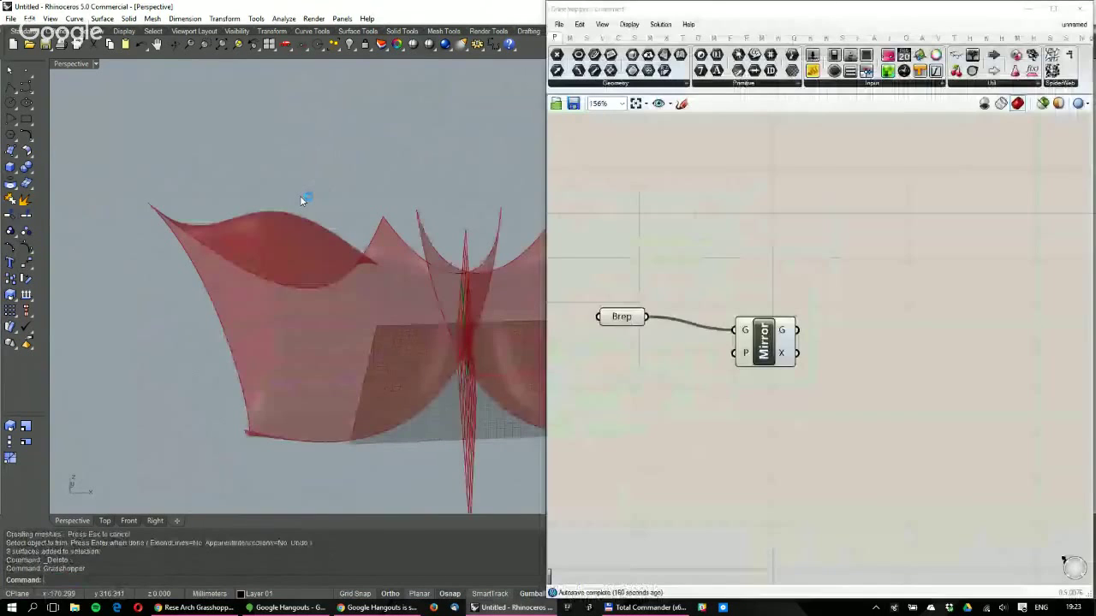
Add a YZ Plane component, connect it to the Mirror's plane input and space the components apart
click(827, 388)
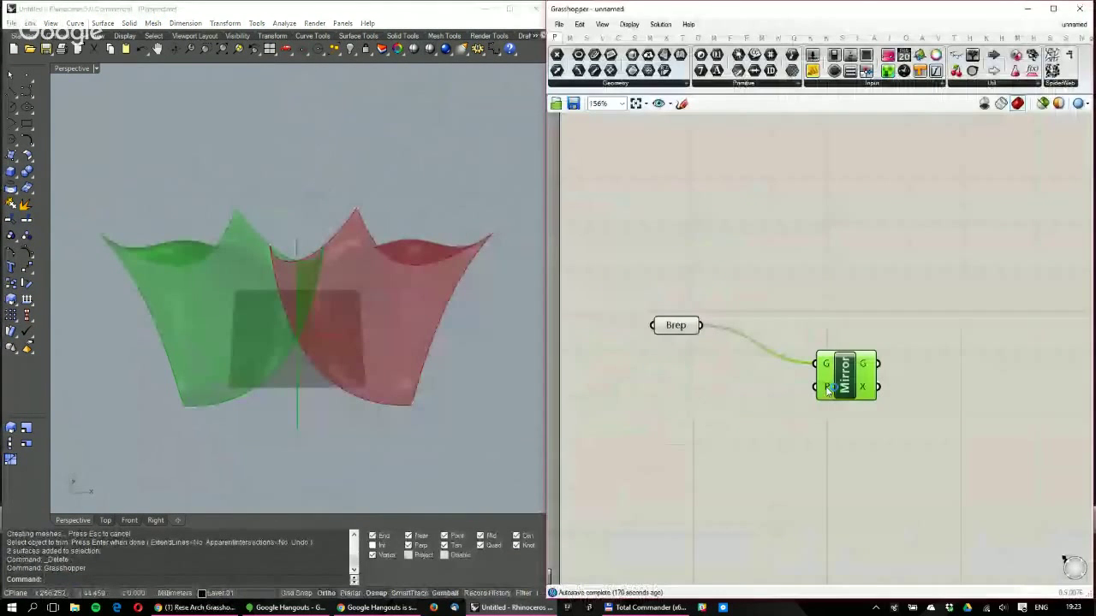
mouse_move(827, 389)
double_click(741, 418)
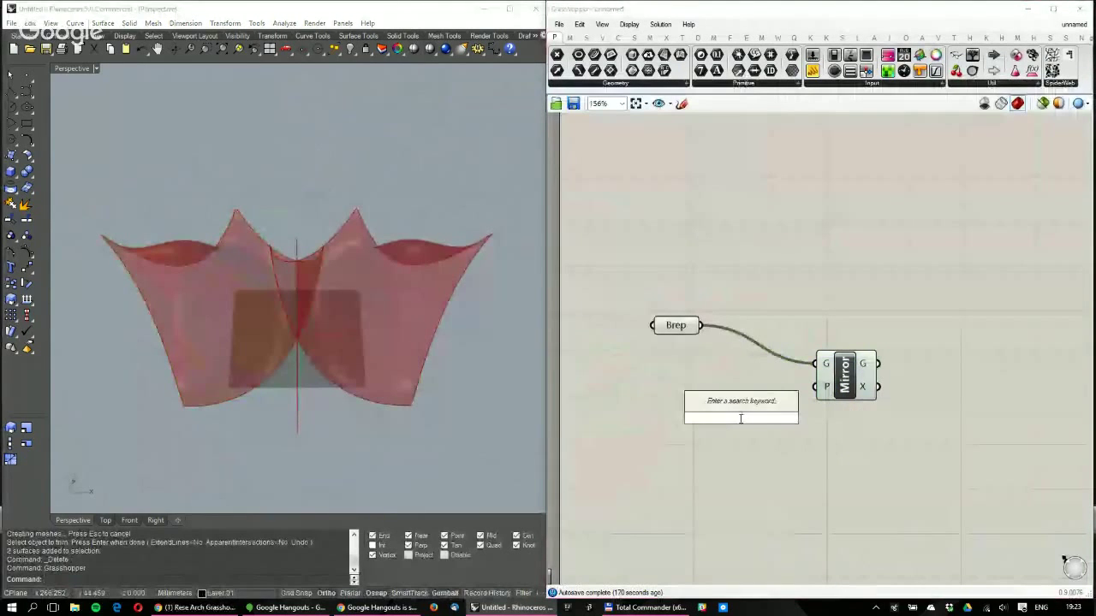
text(yz)
key(Return)
drag(772, 418, 817, 390)
drag(740, 418, 753, 417)
drag(845, 375, 889, 367)
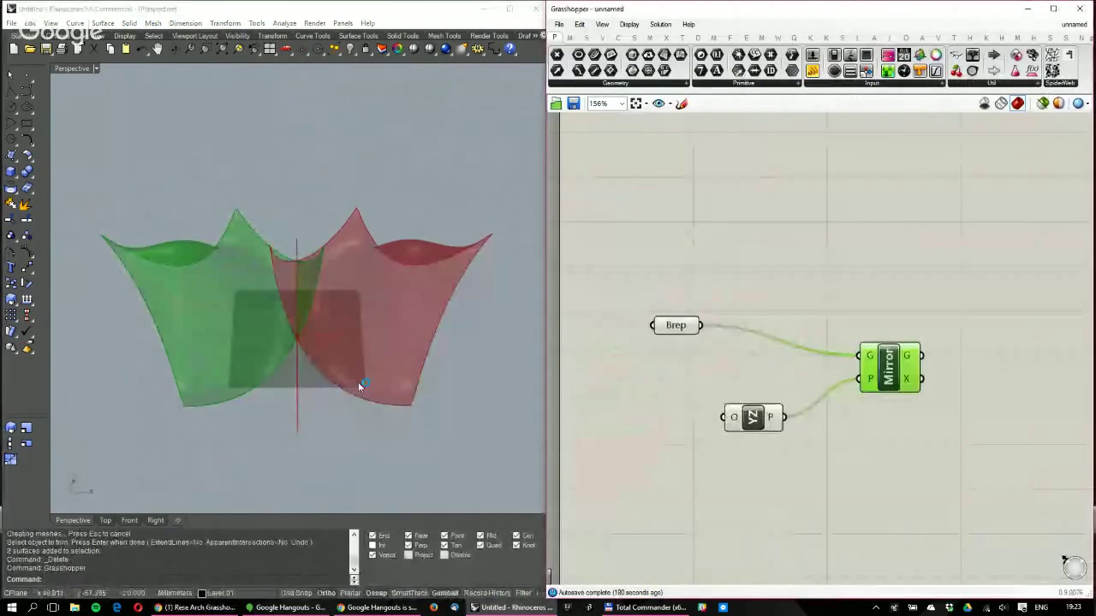
Place a point object in Rhino beside the mirror plane and add a Point parameter left of the YZ Plane component
right_drag(358, 382, 306, 372)
click(315, 372)
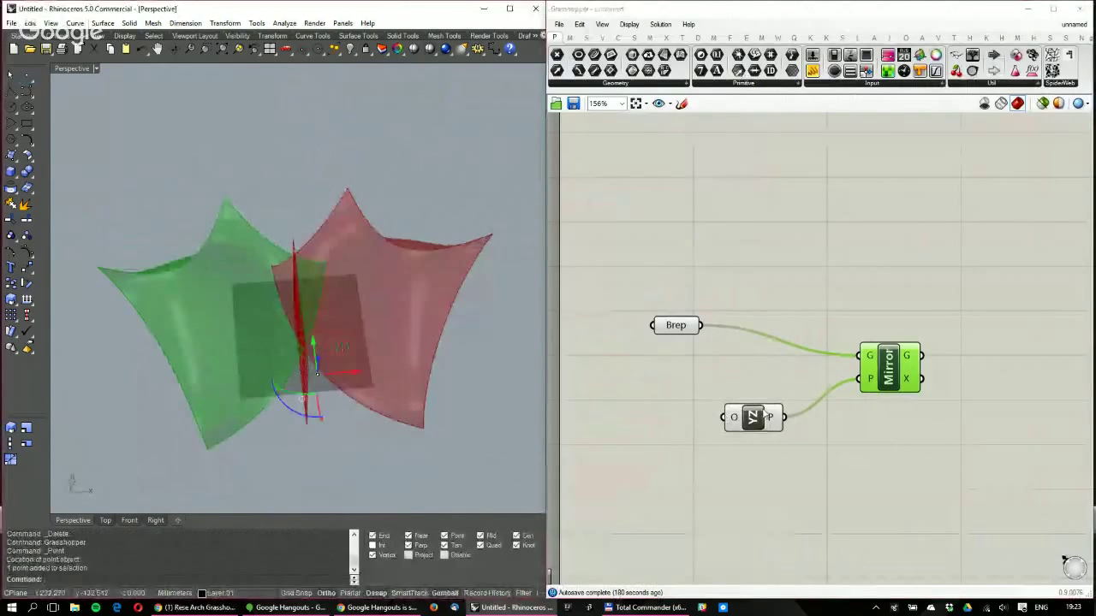
right_drag(586, 493, 634, 466)
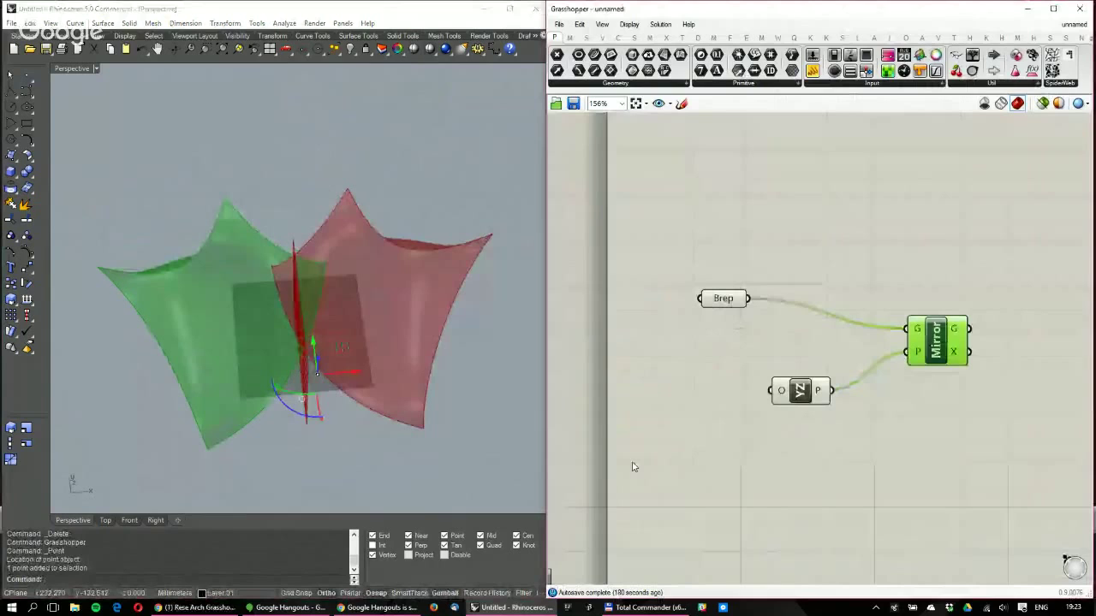
click(695, 403)
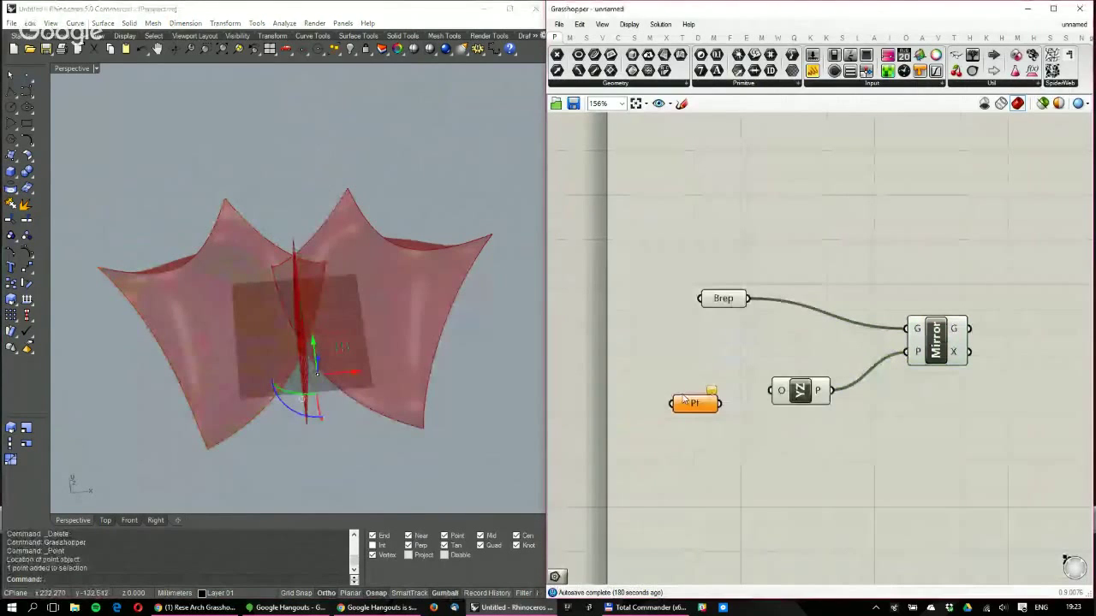
Reference the Rhino point in the Point parameter as the YZ plane's origin and move the point along X
right_click(685, 401)
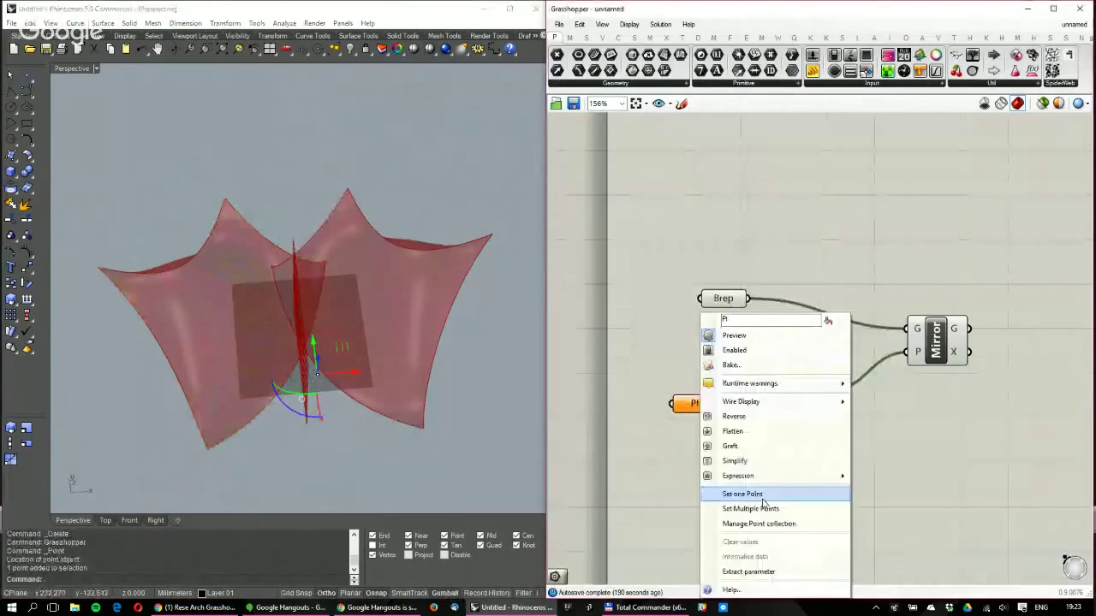
click(762, 497)
click(346, 376)
mouse_move(346, 377)
mouse_down()
mouse_move(376, 379)
mouse_move(366, 290)
mouse_move(362, 373)
mouse_up()
Add a Rotate 3D component below the Mirror component
double_click(836, 471)
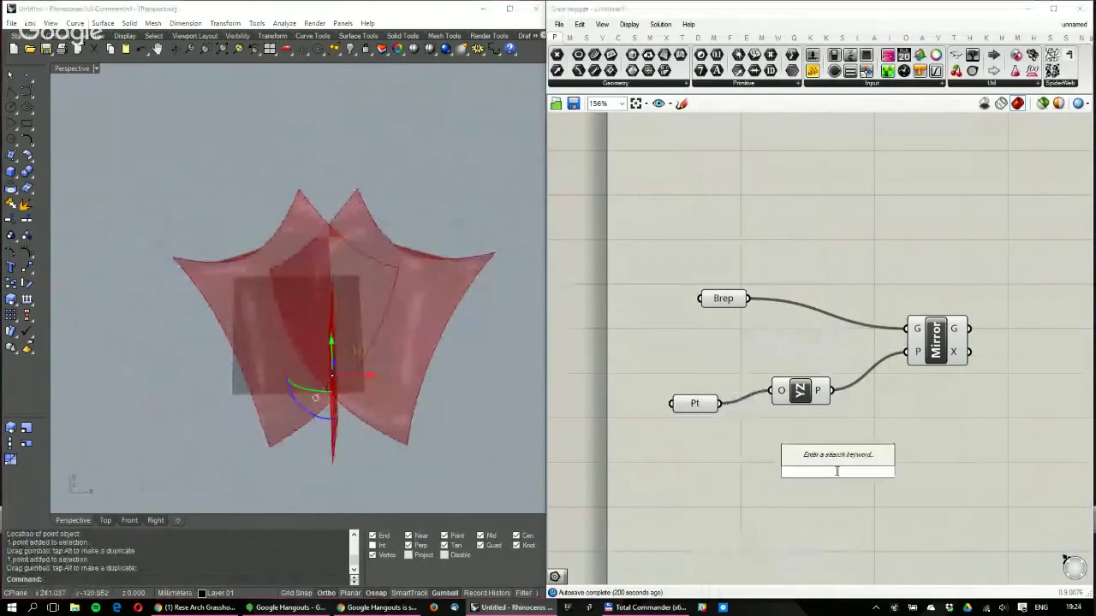
text(rotta)
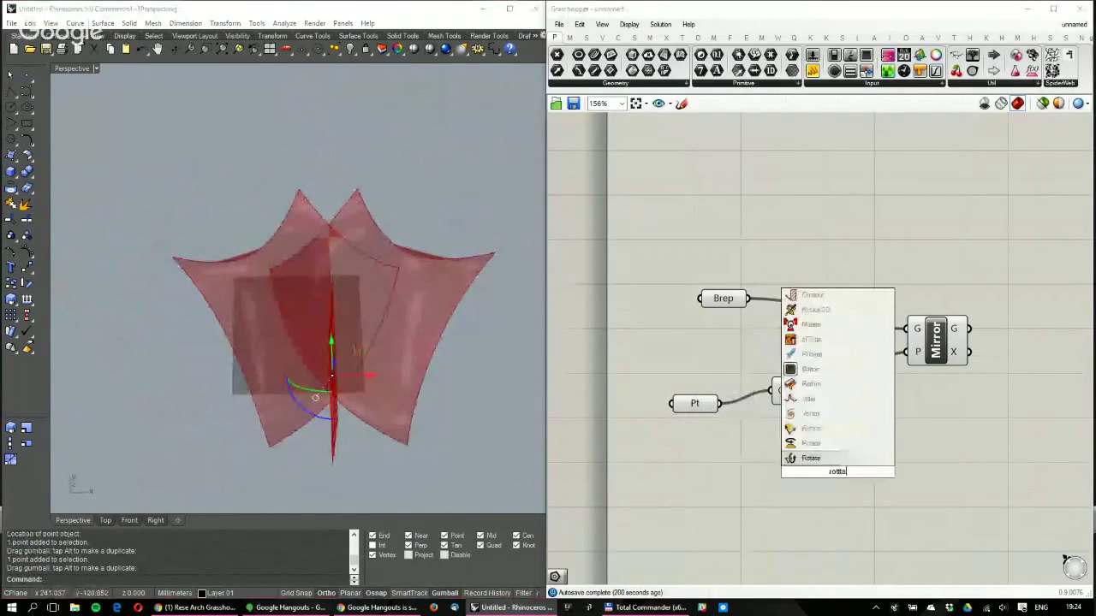
key(BackSpace)
key(BackSpace)
text(ate)
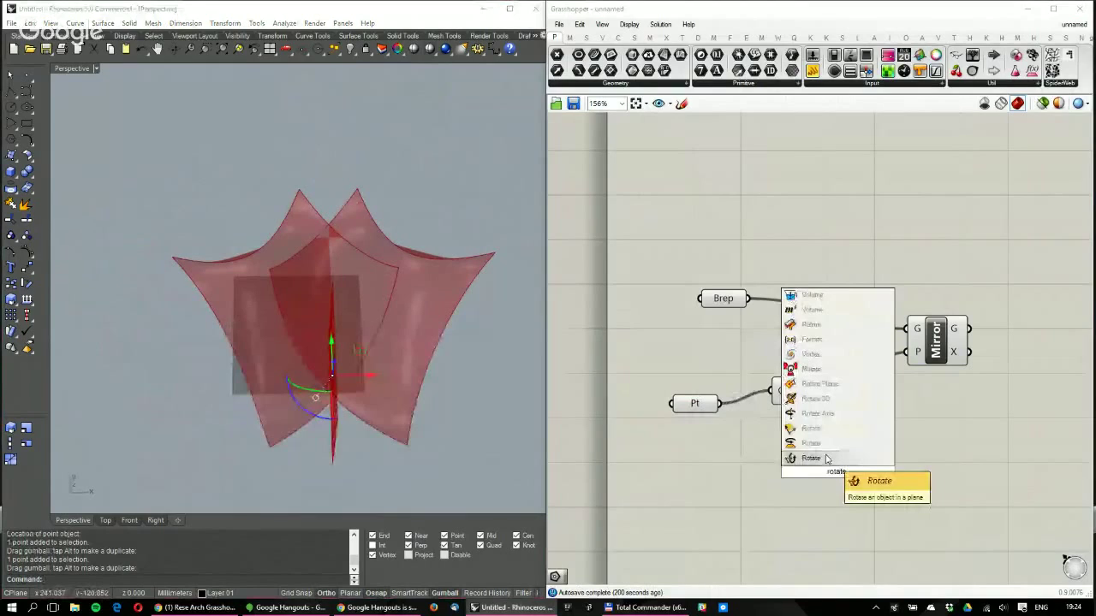
click(818, 398)
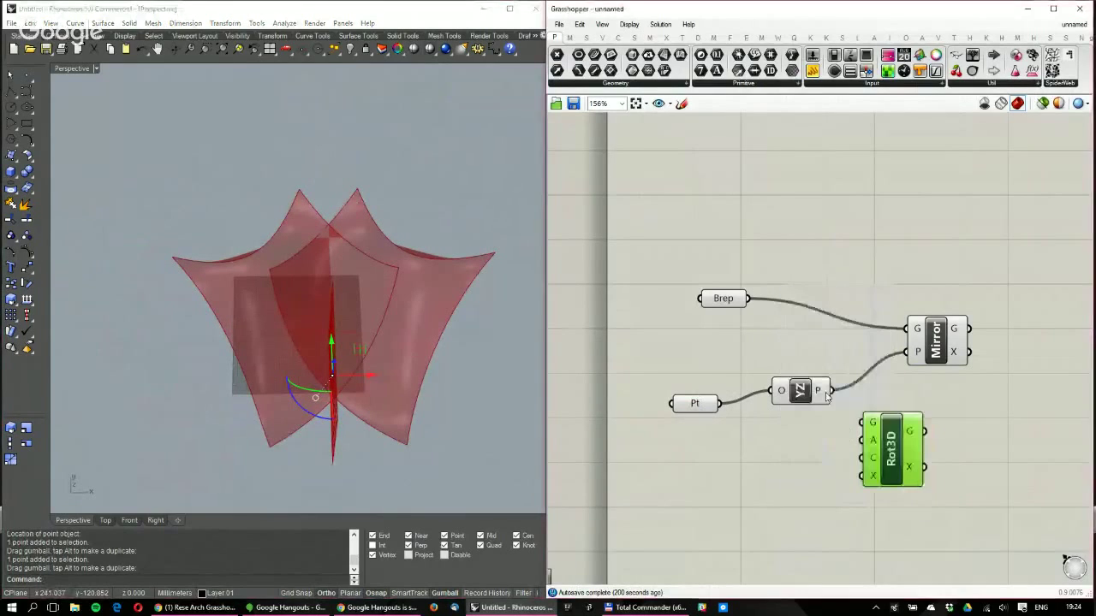
Examine the mirror plane at the point and both surfaces from several angles
right_drag(524, 309, 486, 286)
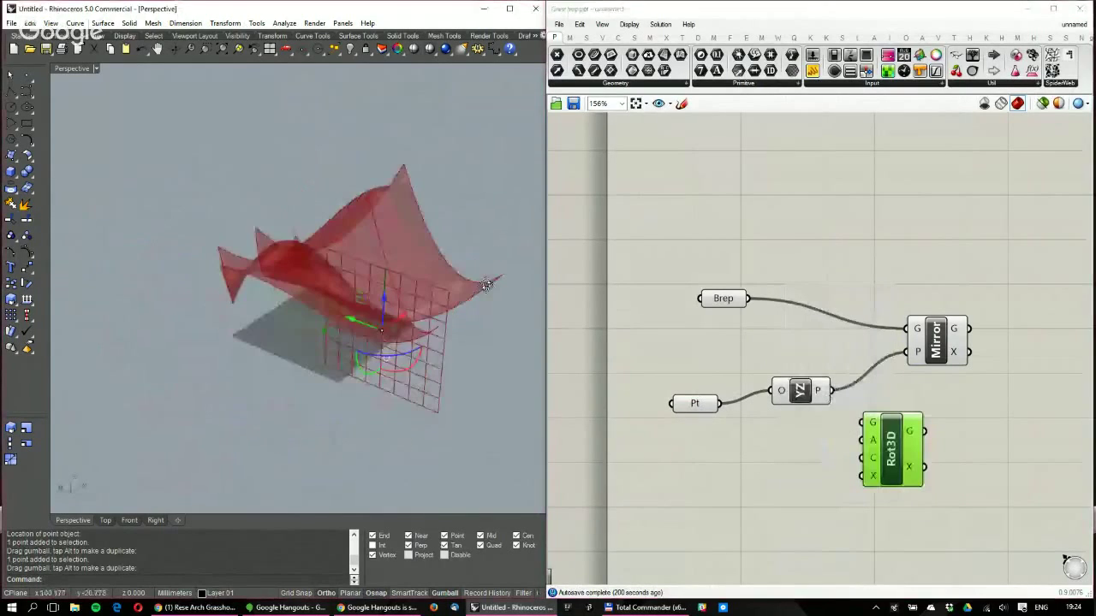
scroll(422, 339, up, 3)
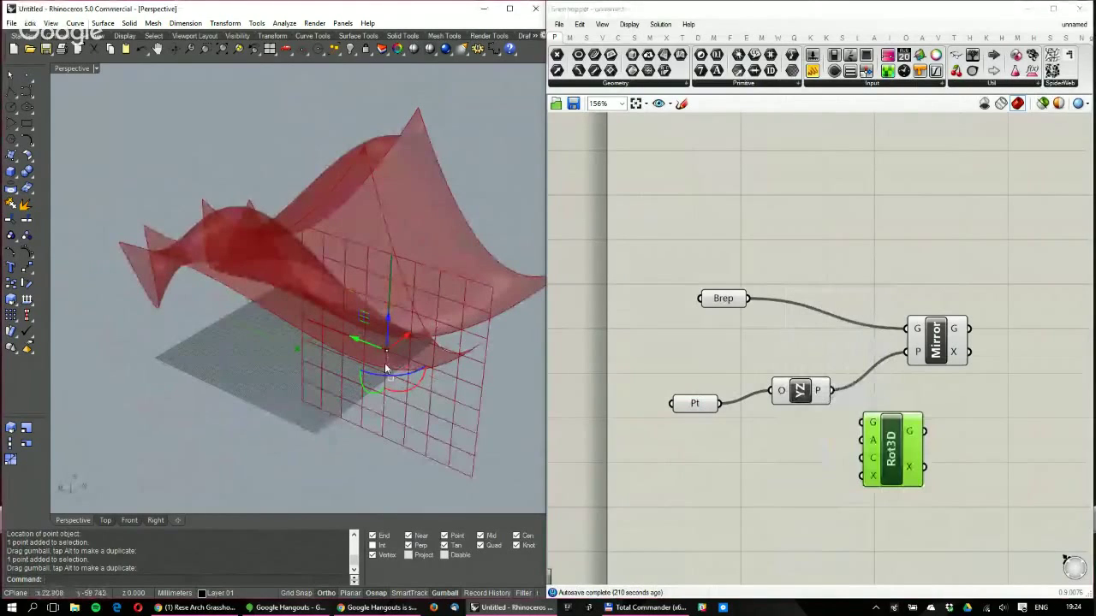
drag(386, 369, 374, 357)
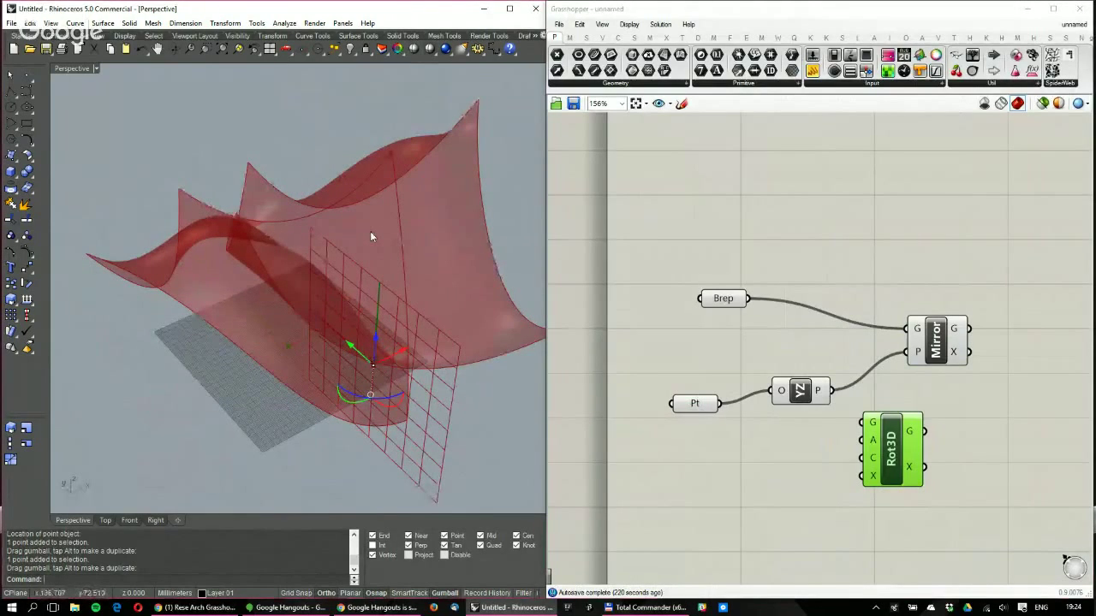
right_drag(371, 232, 213, 126)
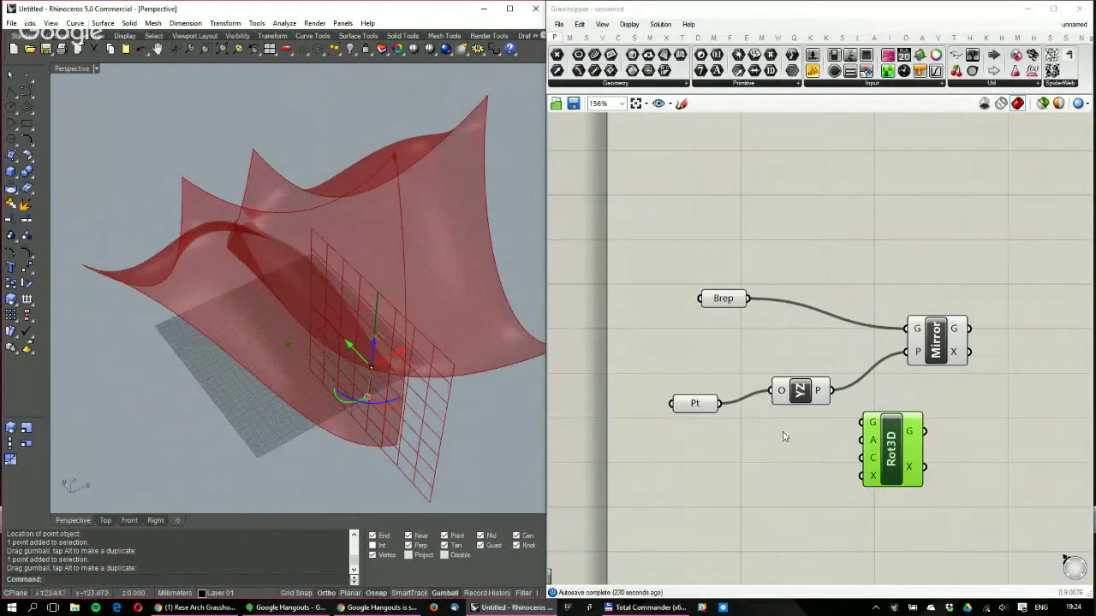
right_drag(448, 387, 361, 379)
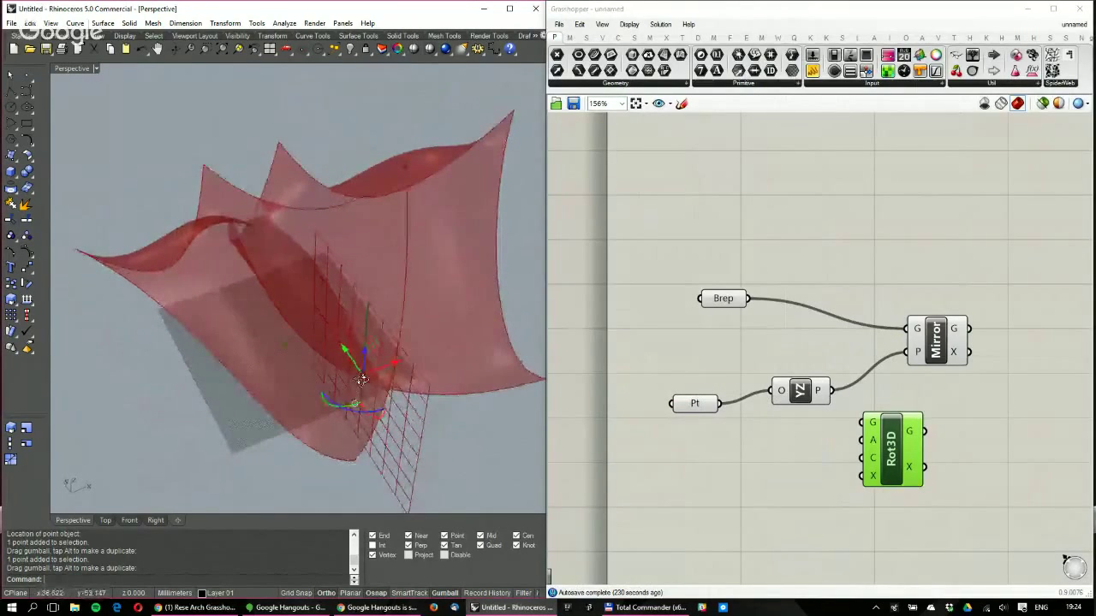
Add a Deconstruct Plane component below the YZ Plane component and feed it the YZ plane
right_drag(309, 291, 379, 367)
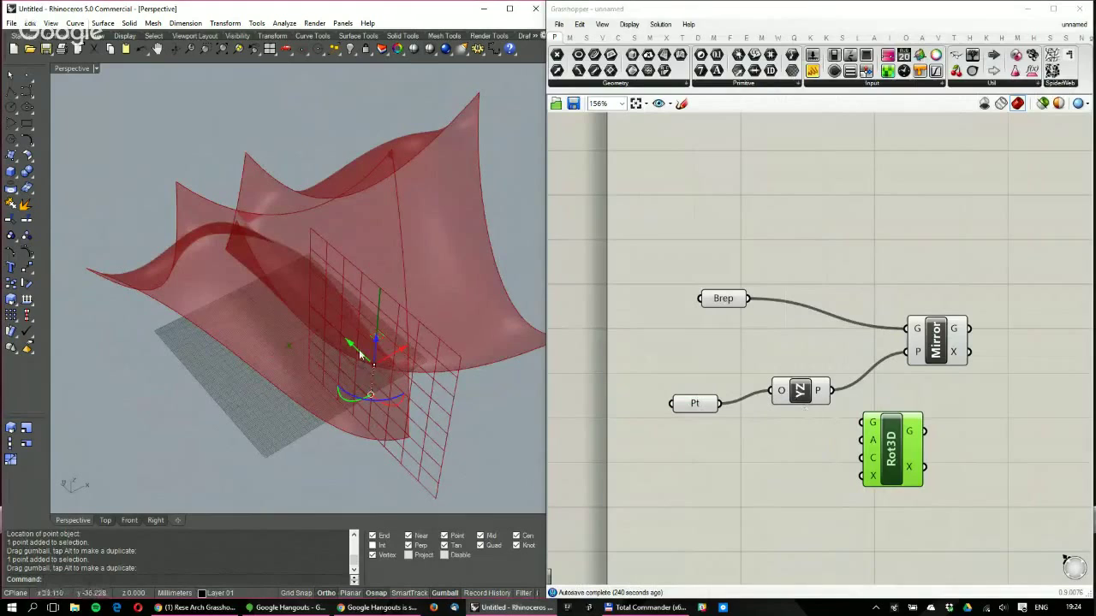
mouse_move(360, 355)
right_down()
mouse_move(351, 380)
mouse_move(367, 341)
right_up()
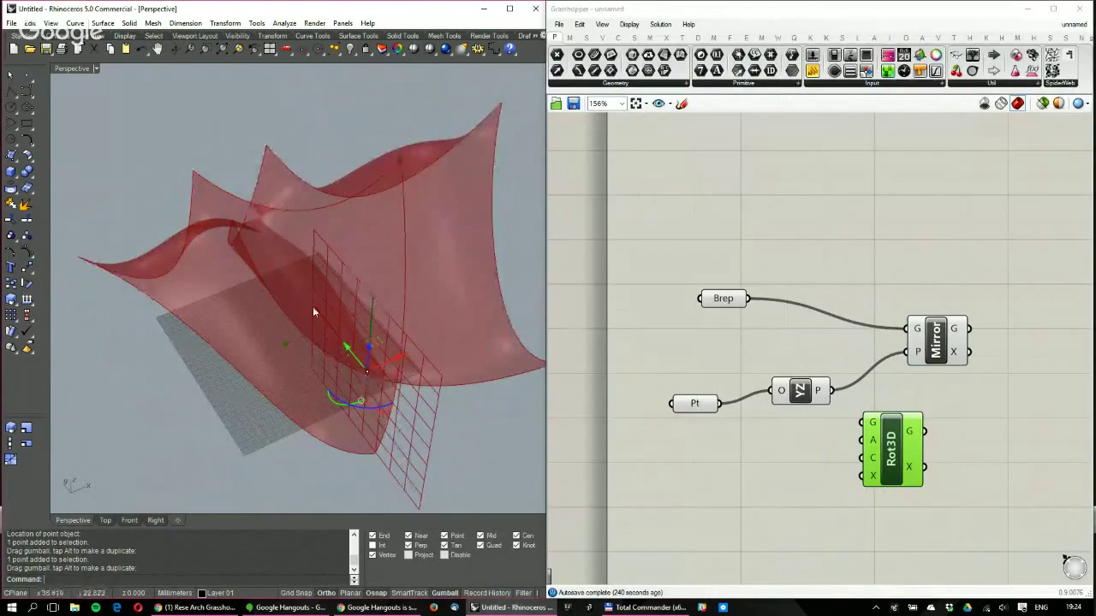
drag(900, 453, 934, 453)
double_click(793, 497)
text(deco)
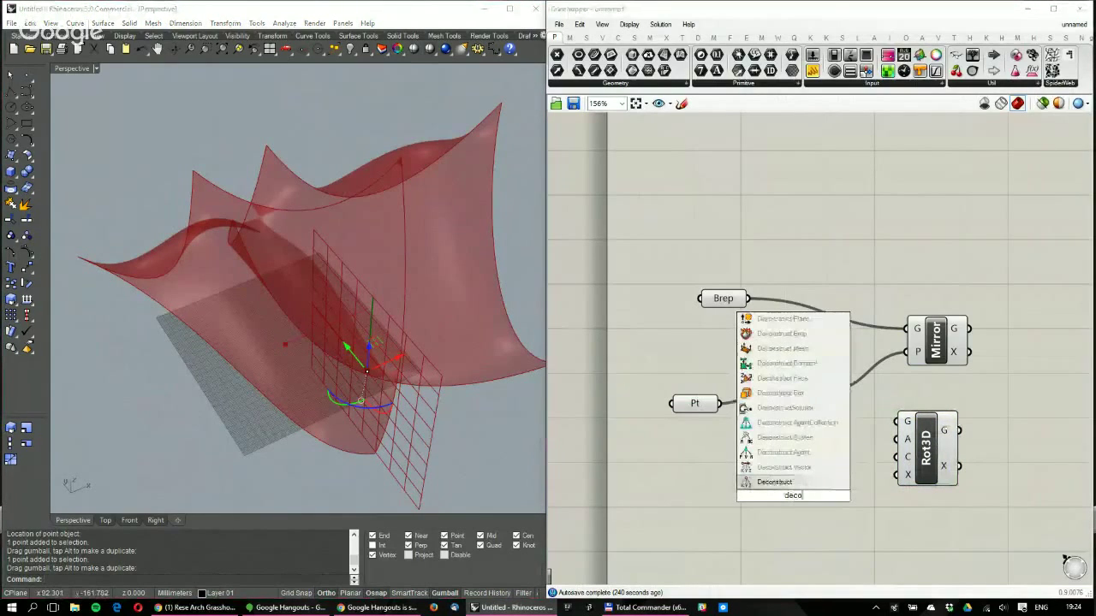
text(nstruct)
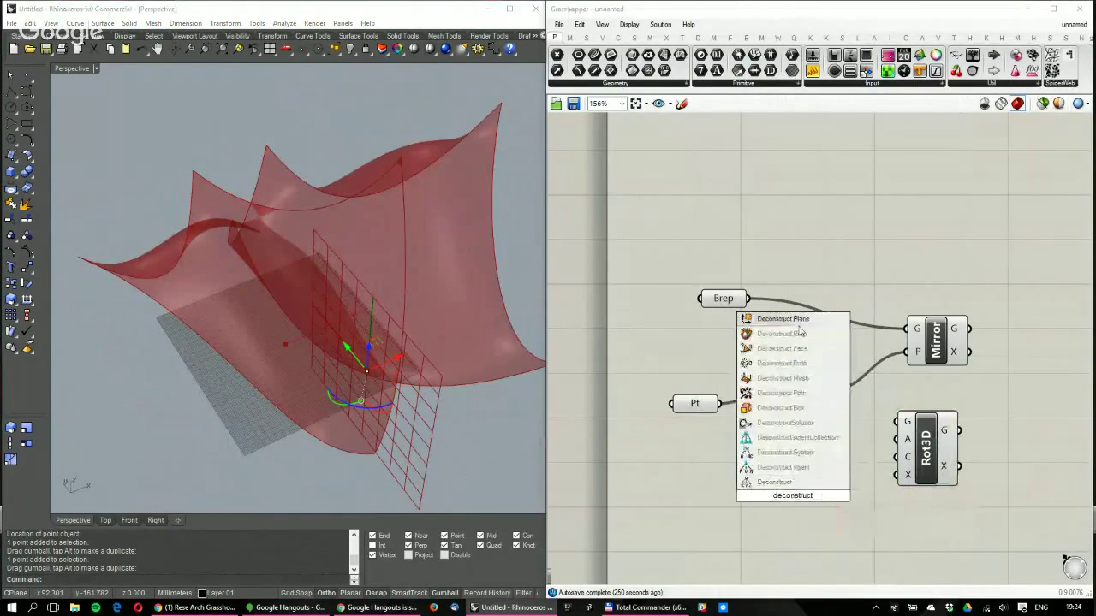
click(788, 320)
drag(831, 390, 763, 495)
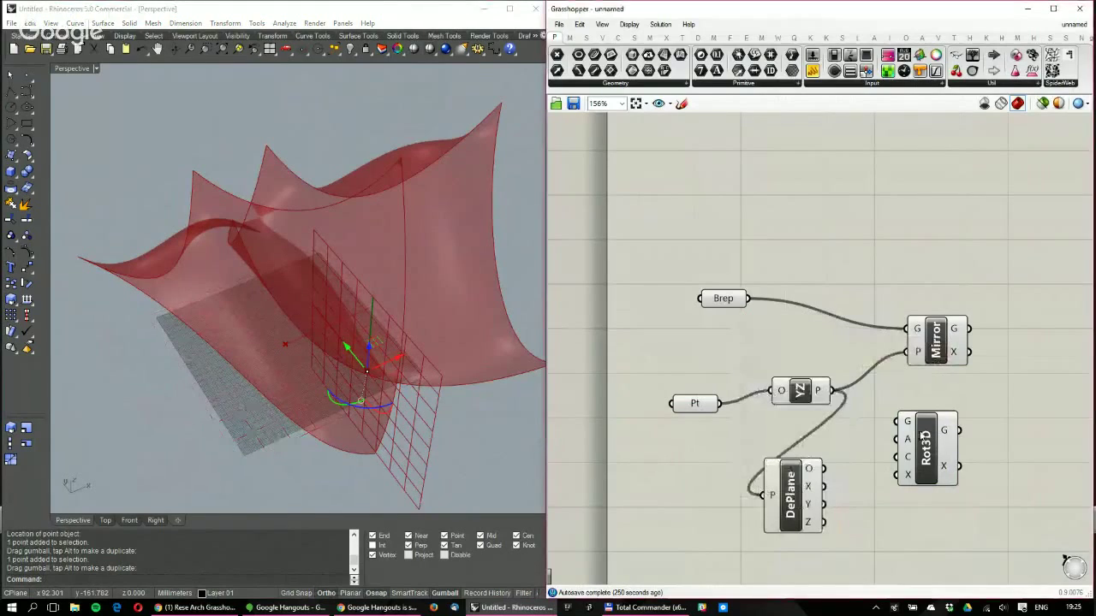
Wire the YZ plane into Rotate 3D as geometry and the deconstructed plane's X axis as its axis, spacing the components out
drag(925, 437, 978, 446)
drag(831, 391, 950, 430)
right_drag(962, 394, 842, 389)
drag(839, 332, 1036, 304)
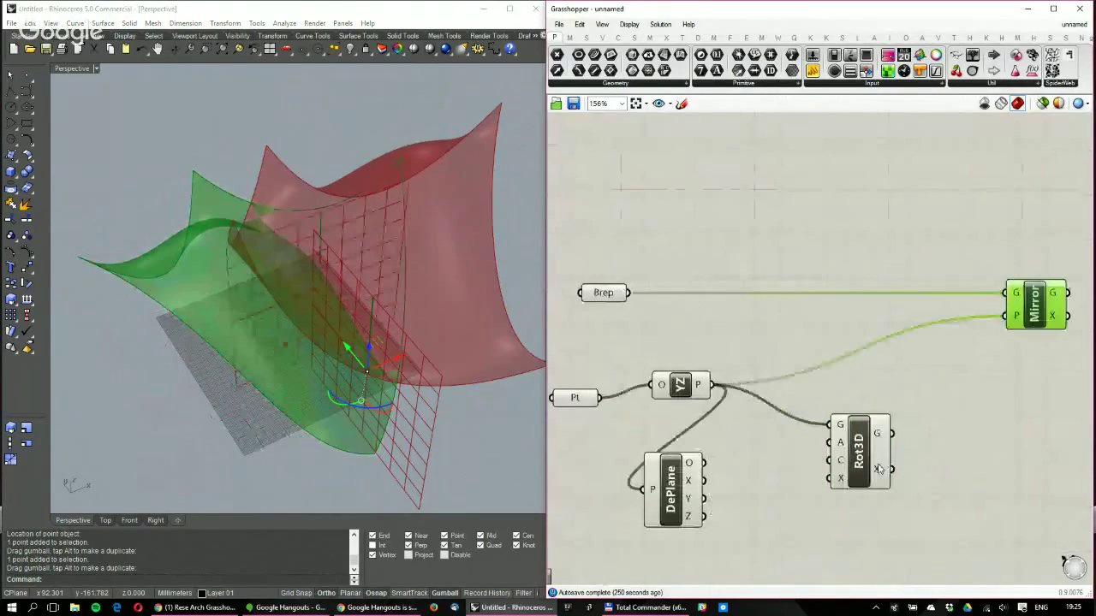
drag(879, 467, 979, 455)
drag(686, 486, 933, 466)
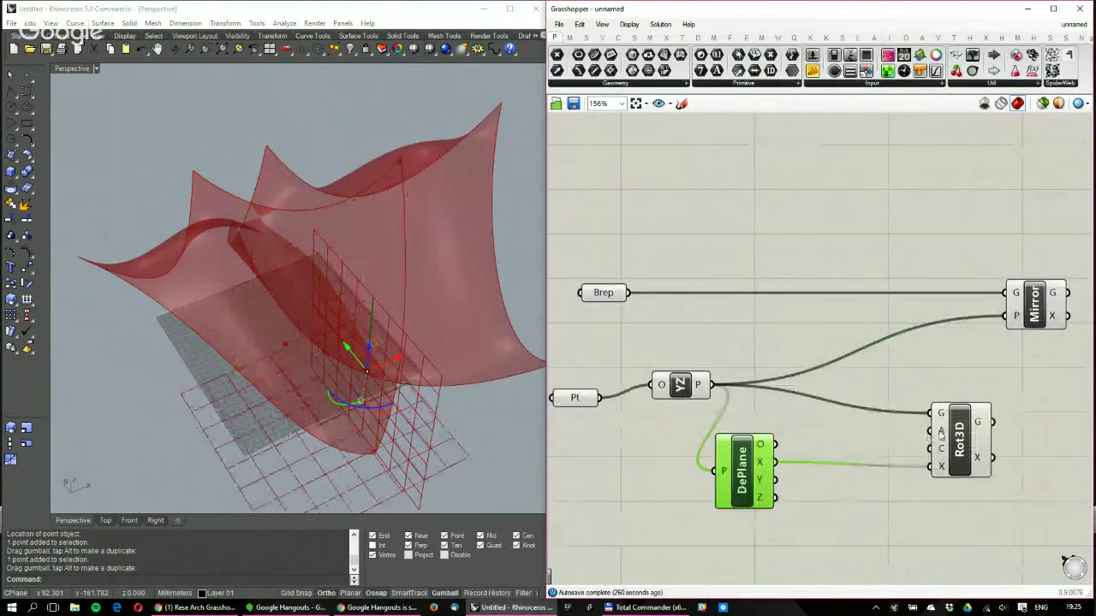
Create a number slider from 0 to PI with value 1.00 and connect it to the Rotate 3D angle
double_click(809, 540)
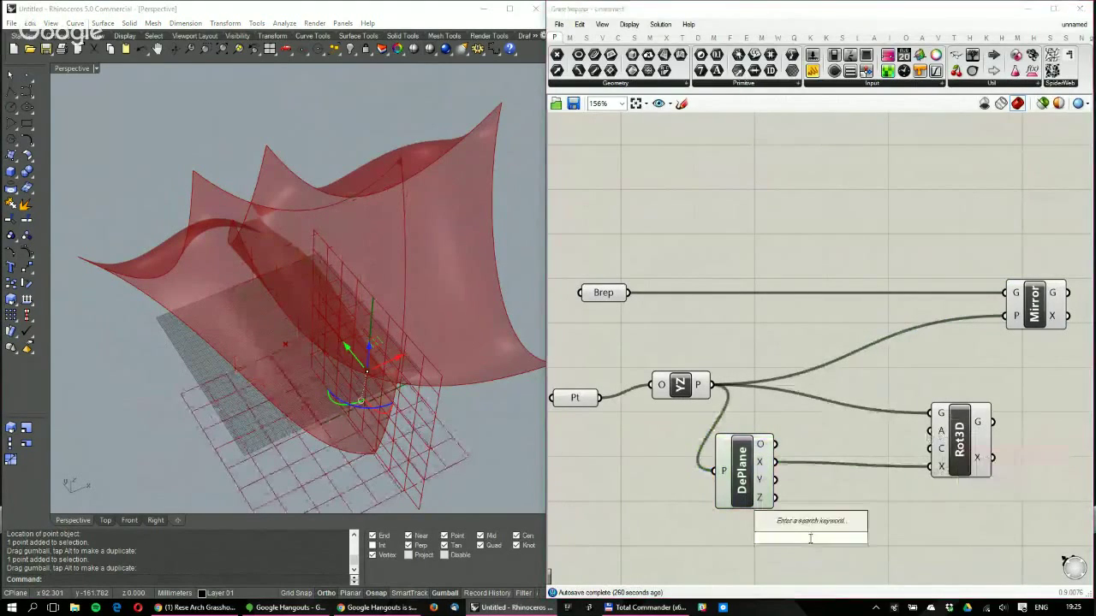
text(0<1.00<PI)
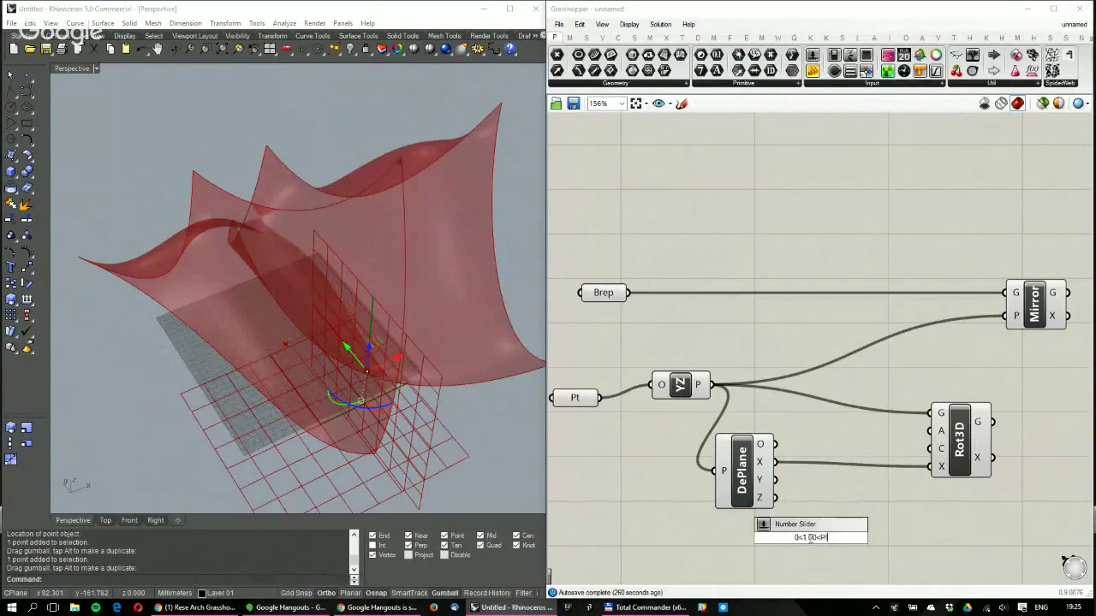
key(Return)
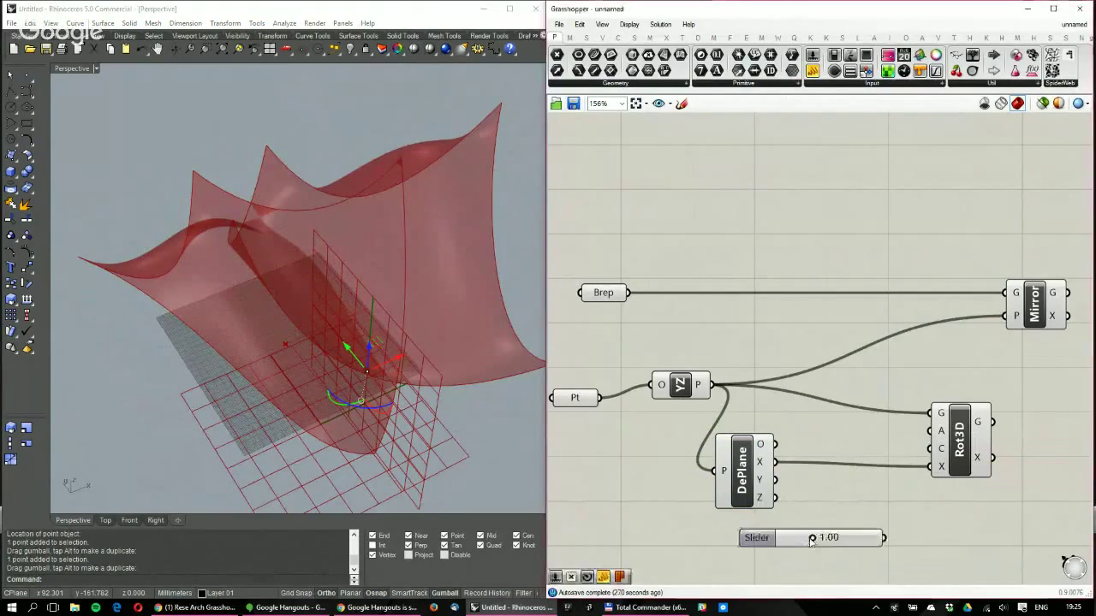
drag(883, 537, 930, 431)
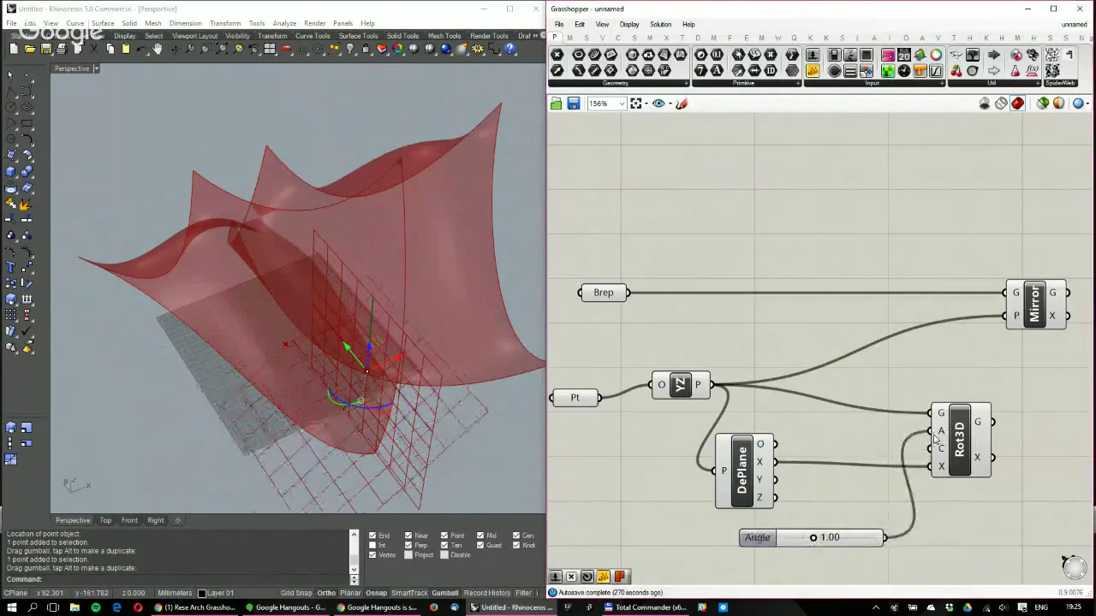
Use the deconstructed plane's origin as the Rotate 3D center and set the angle slider to 0.54
mouse_move(812, 539)
mouse_down()
mouse_move(836, 539)
mouse_move(779, 544)
mouse_move(834, 538)
mouse_move(820, 538)
mouse_up()
drag(776, 443, 933, 449)
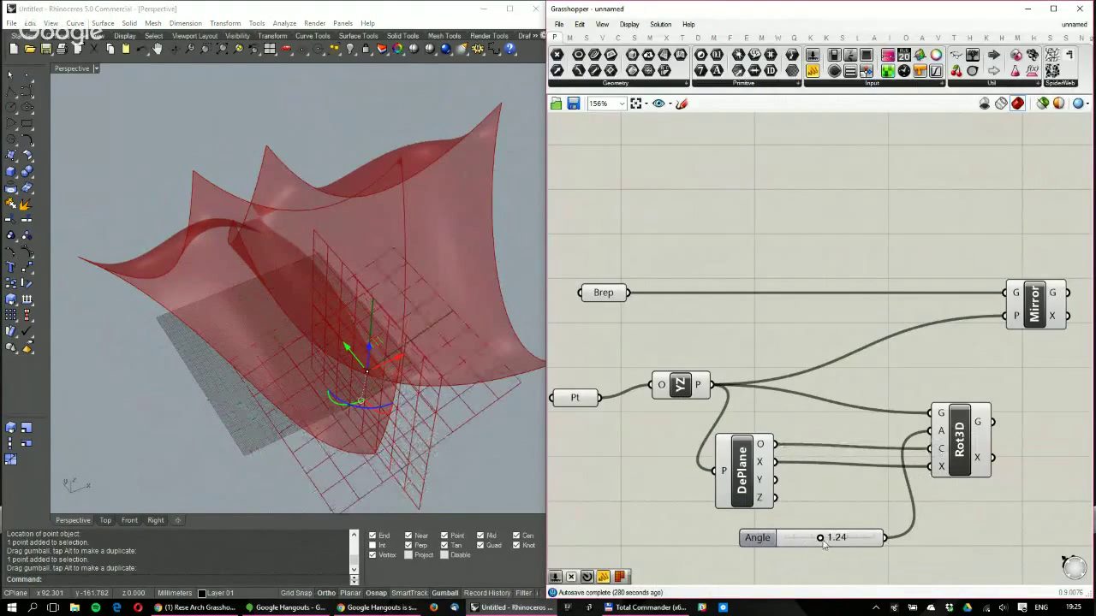
drag(821, 538, 797, 537)
Duplicate Rotate 3D with its angle slider, chain it after the first rotation and use the plane's Y axis as its axis
right_drag(960, 429, 885, 411)
scroll(884, 411, down, 2)
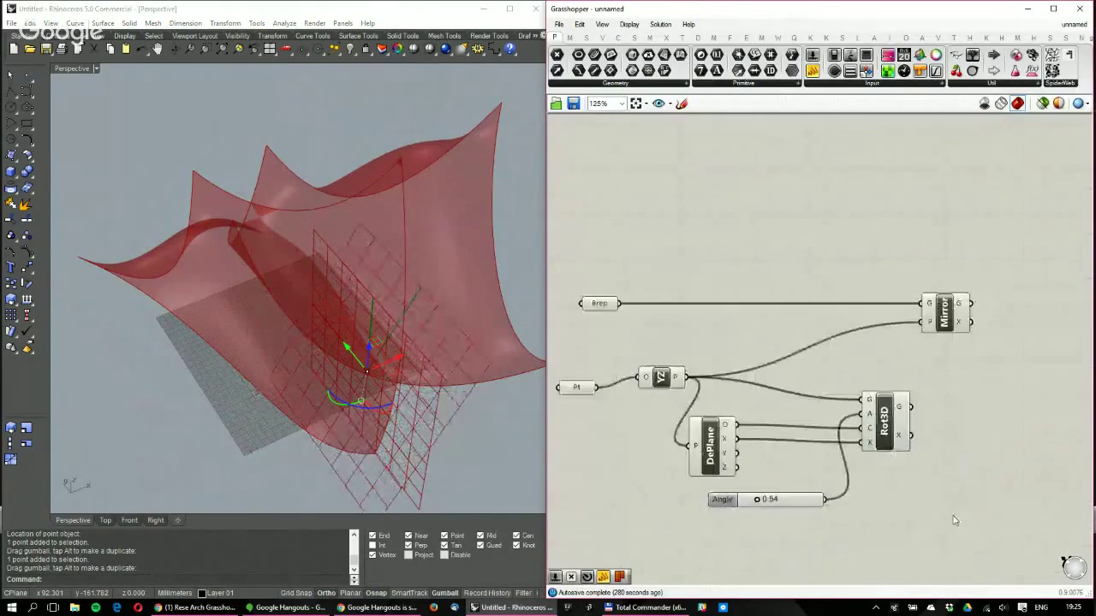
drag(954, 520, 820, 385)
scroll(885, 433, down, 1)
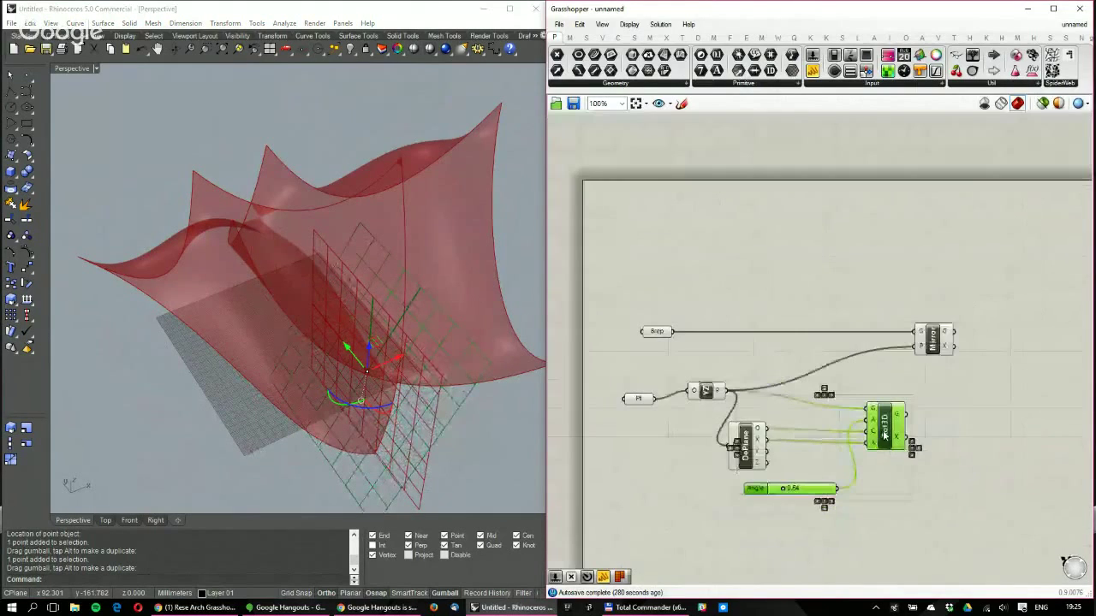
alt+drag(885, 434, 982, 479)
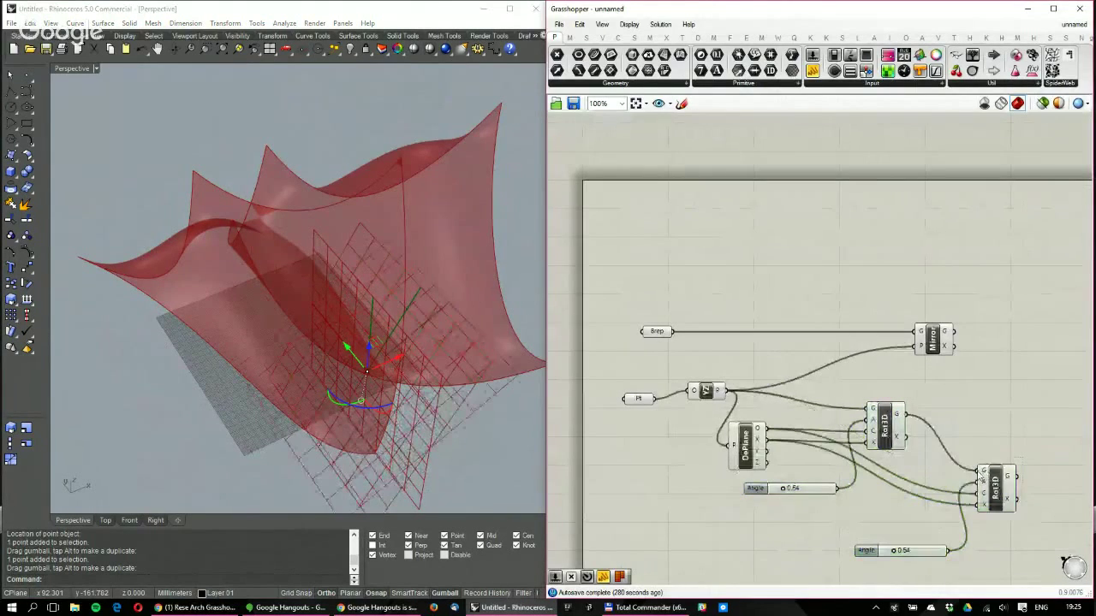
drag(767, 451, 981, 507)
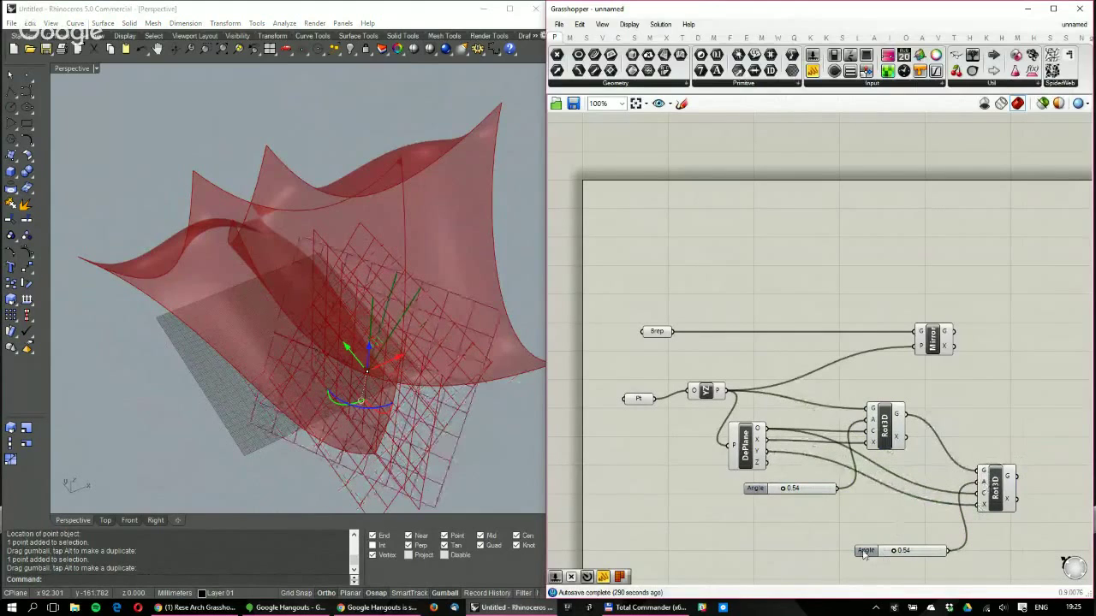
Hide the previews of the YZ Plane, Deconstruct Plane and first Rotate 3D, and set the second angle slider to 0.63
drag(885, 554, 851, 548)
drag(905, 502, 681, 374)
mouse_move(861, 548)
mouse_down()
mouse_move(844, 548)
mouse_move(860, 546)
mouse_up()
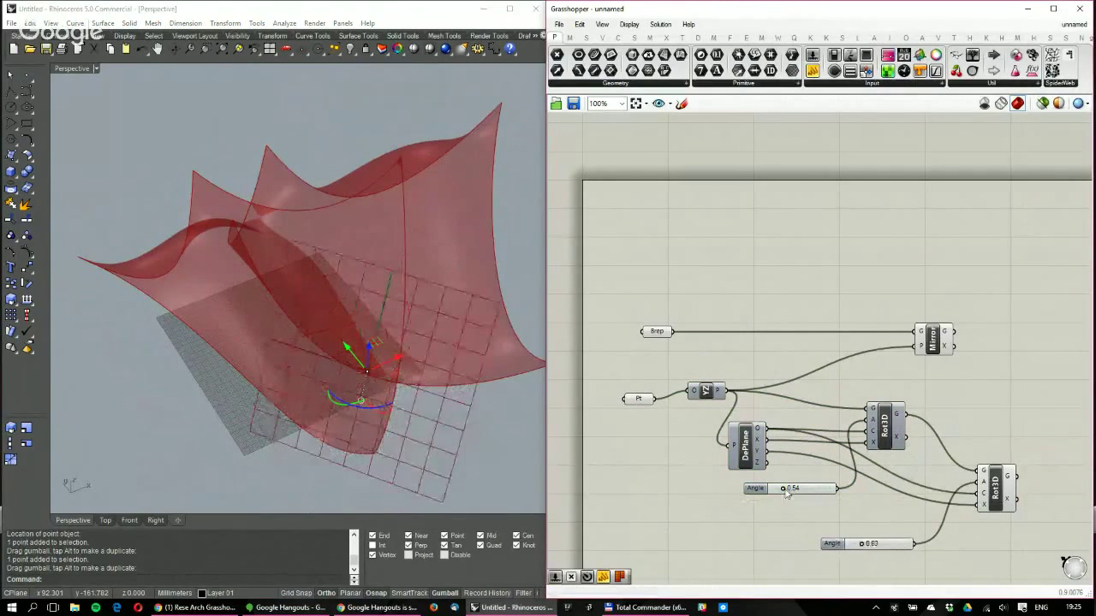
Feed the second Rotate 3D's plane into Mirror in place of the YZ plane and set the first angle slider to 0.23
drag(783, 490, 791, 495)
drag(919, 346, 1038, 354)
right_drag(454, 287, 347, 185)
right_drag(476, 184, 500, 214)
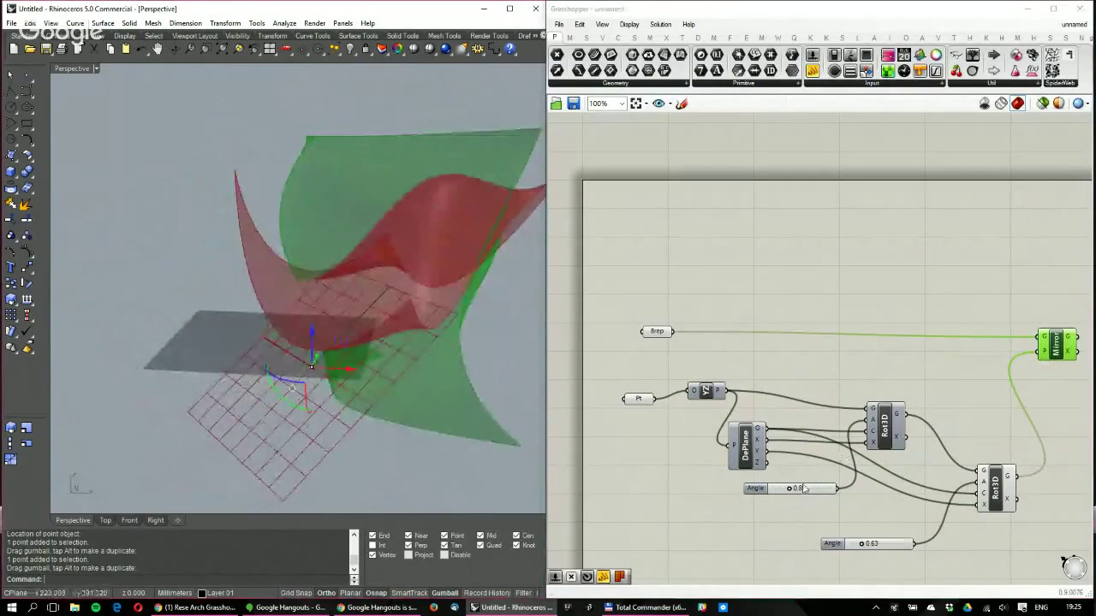
drag(788, 491, 776, 490)
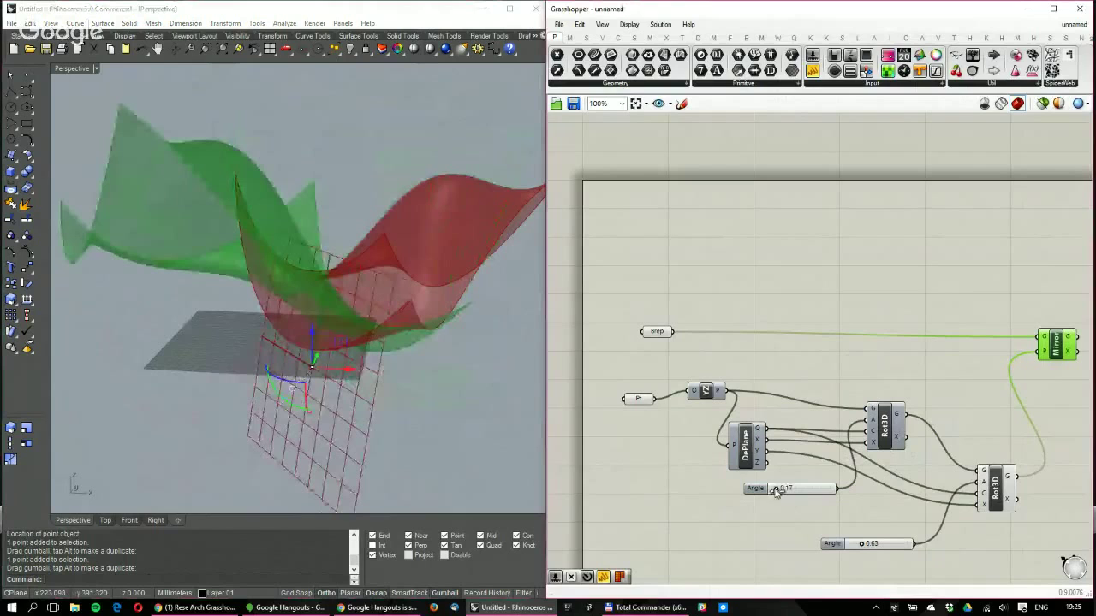
drag(778, 492, 779, 491)
Examine the original and mirrored surfaces around the rotated mirror plane from several angles and review the component layout
right_drag(488, 248, 454, 315)
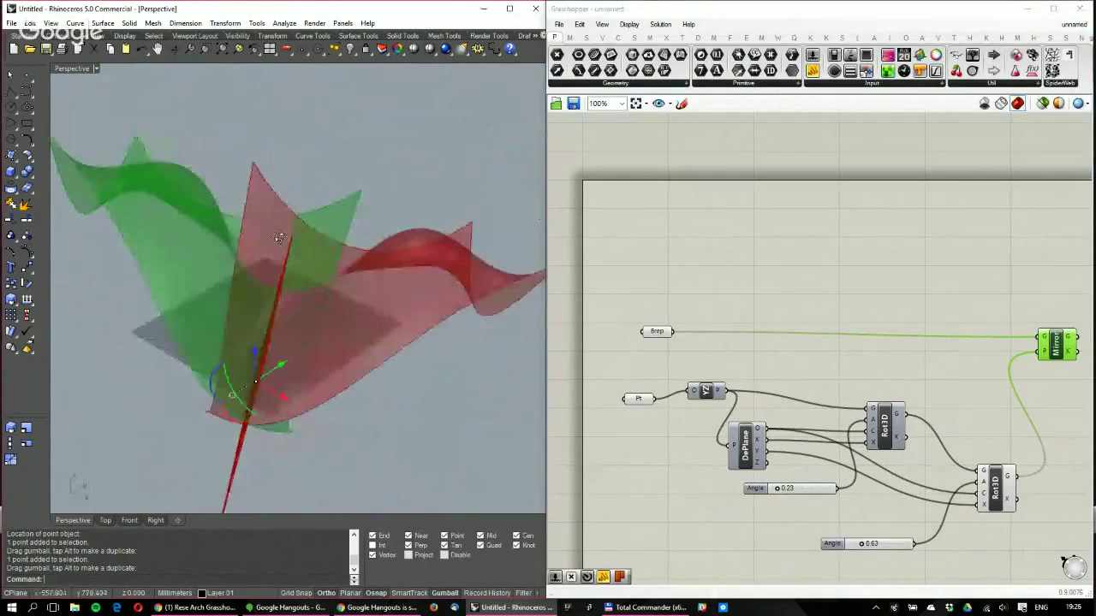
scroll(342, 274, down, 5)
right_drag(342, 266, 313, 293)
scroll(353, 280, up, 4)
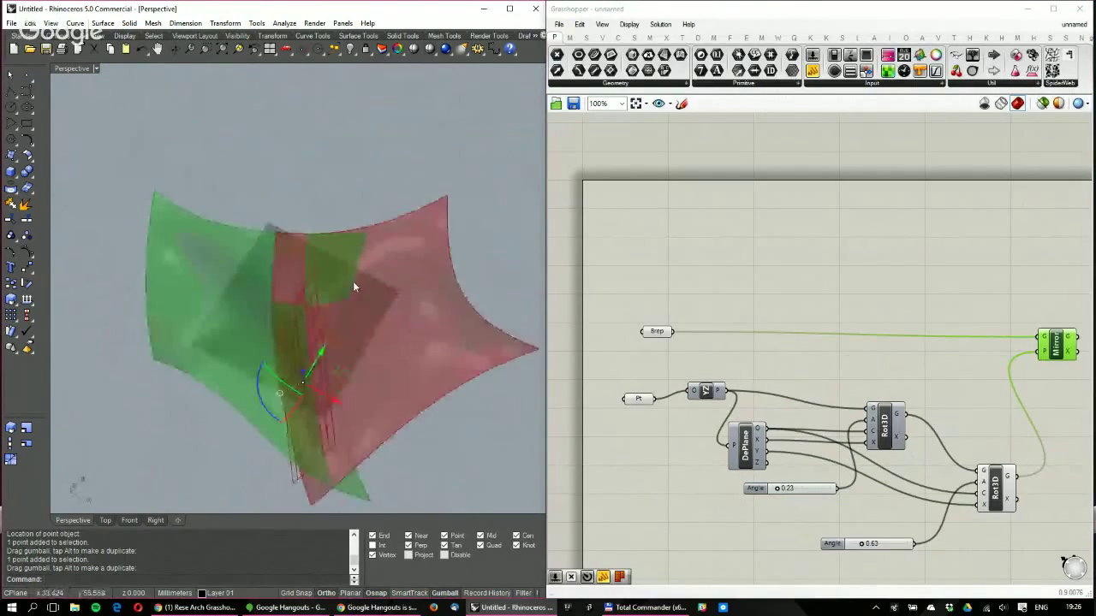
scroll(324, 192, down, 6)
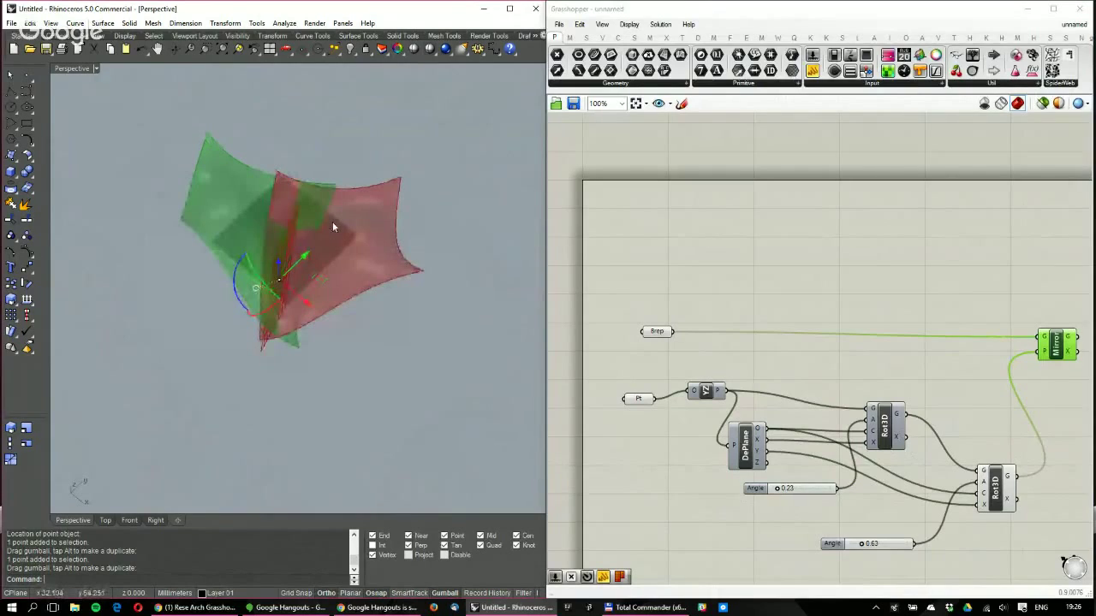
scroll(599, 342, down, 3)
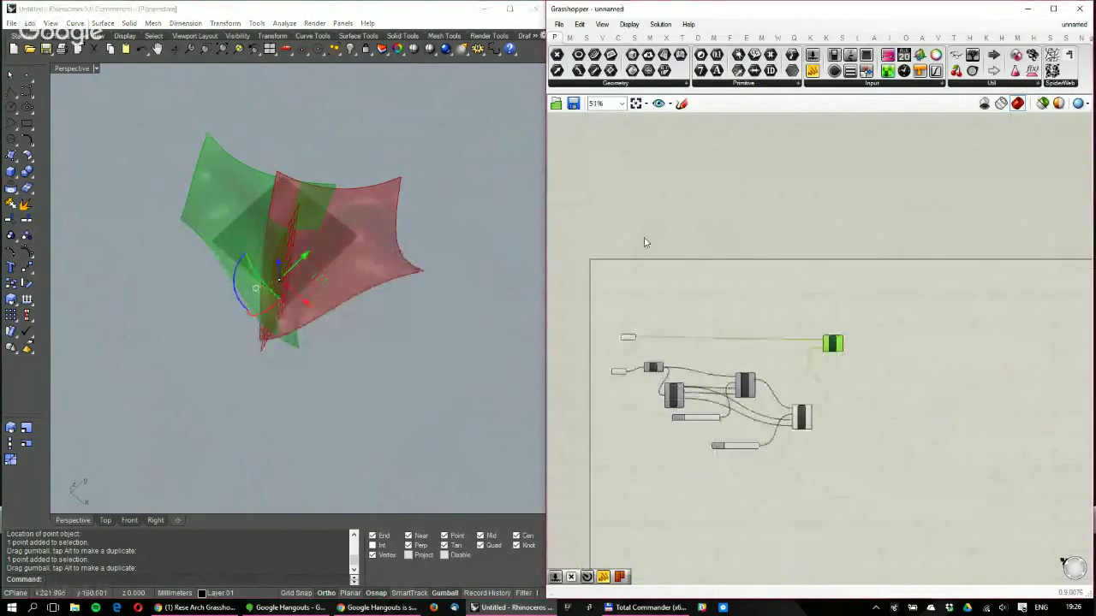
scroll(724, 372, up, 2)
scroll(893, 338, up, 3)
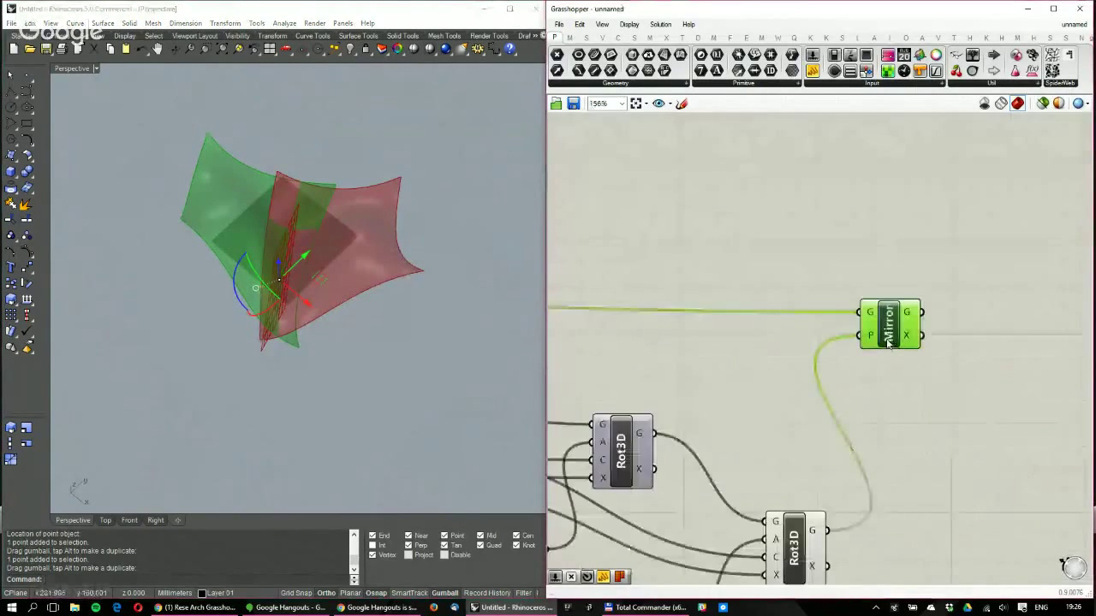
scroll(889, 343, down, 2)
right_drag(768, 349, 920, 333)
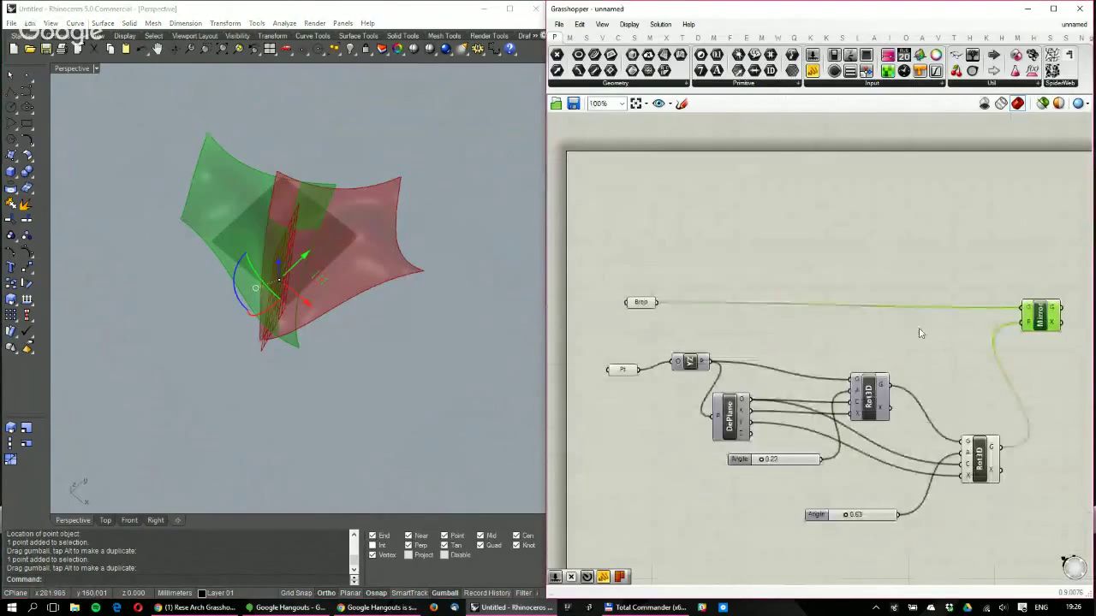
Move the Brep parameter higher on the canvas and inspect where the original surface crosses its mirrored copy
drag(636, 306, 620, 224)
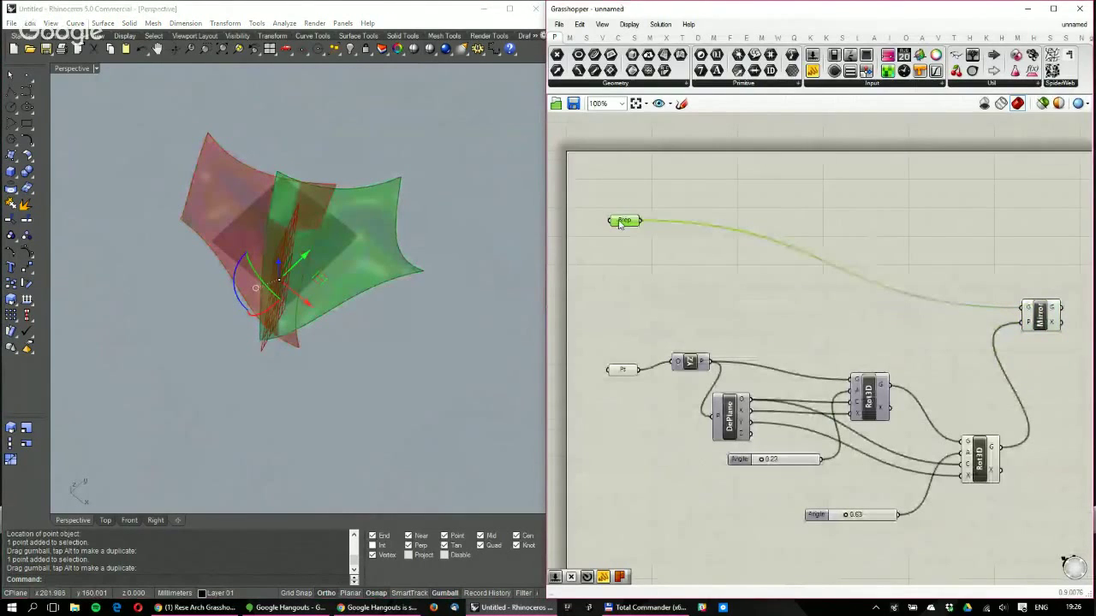
right_drag(702, 231, 729, 331)
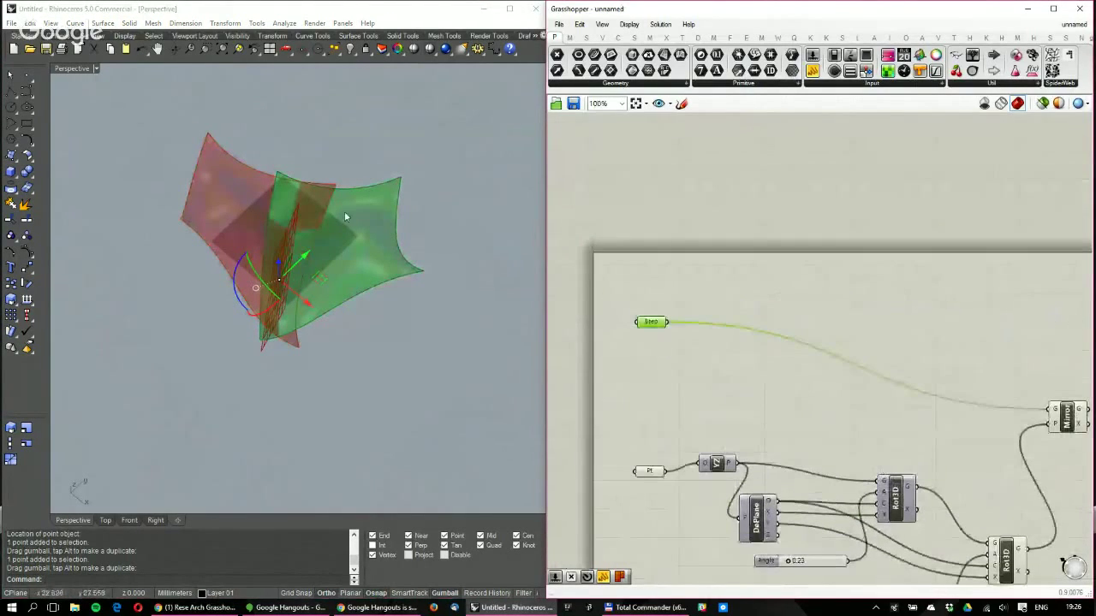
right_drag(345, 216, 279, 190)
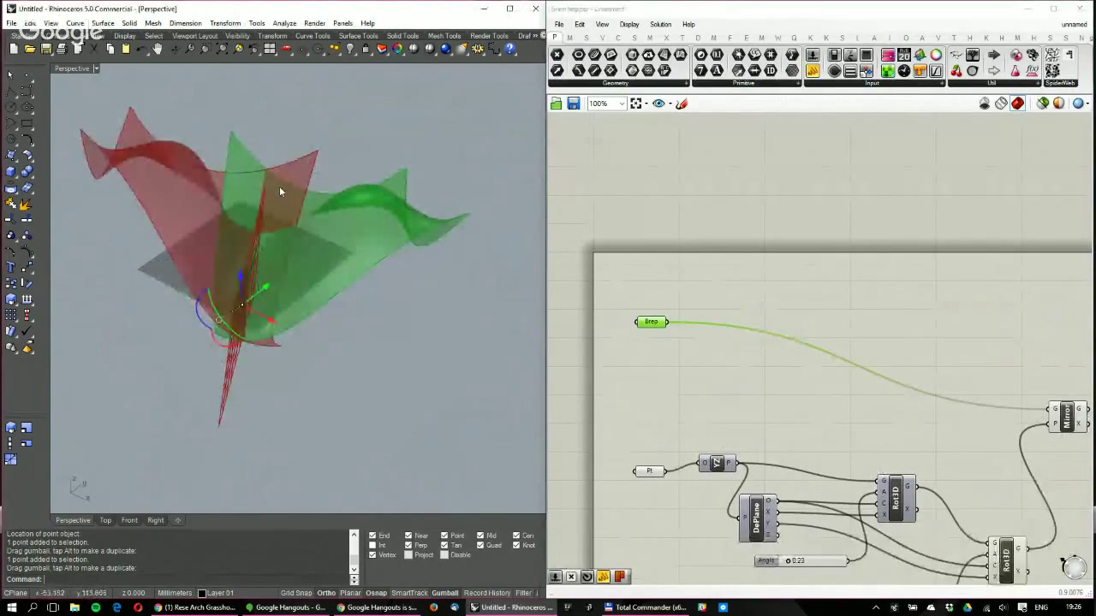
right_drag(291, 213, 291, 247)
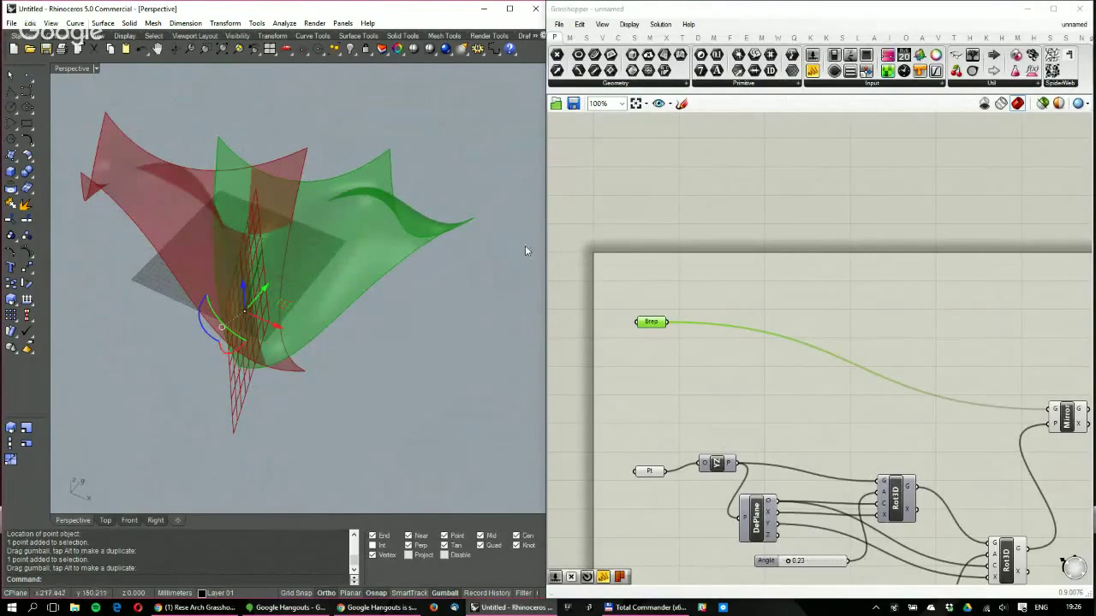
right_drag(918, 396, 882, 395)
scroll(883, 395, down, 2)
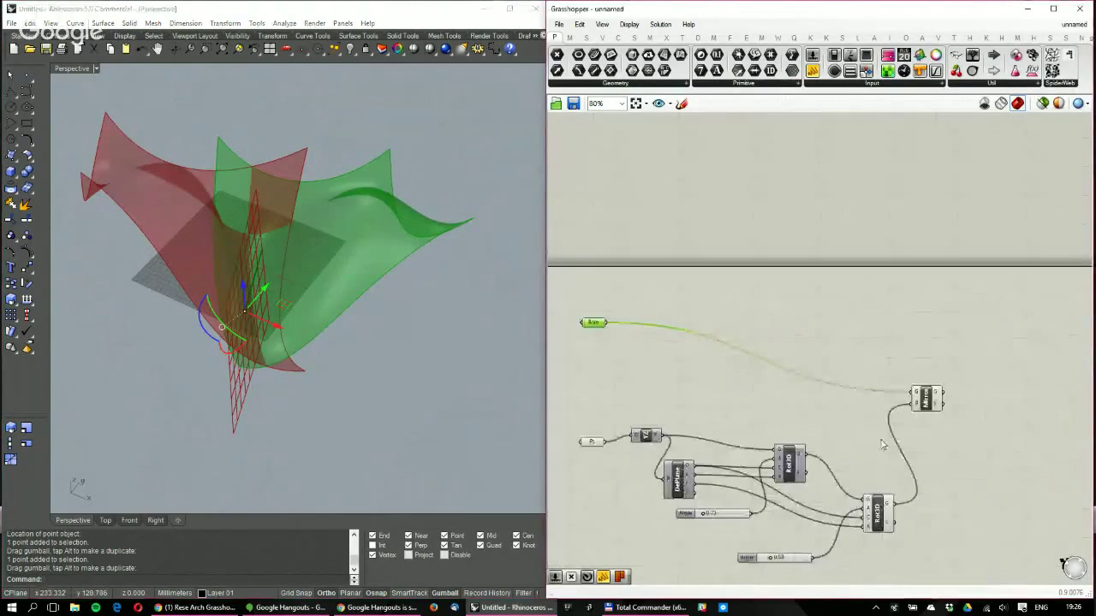
Look through the intersection components and add a Brep | Plane component above the Mirror component
click(930, 411)
right_drag(965, 365, 863, 371)
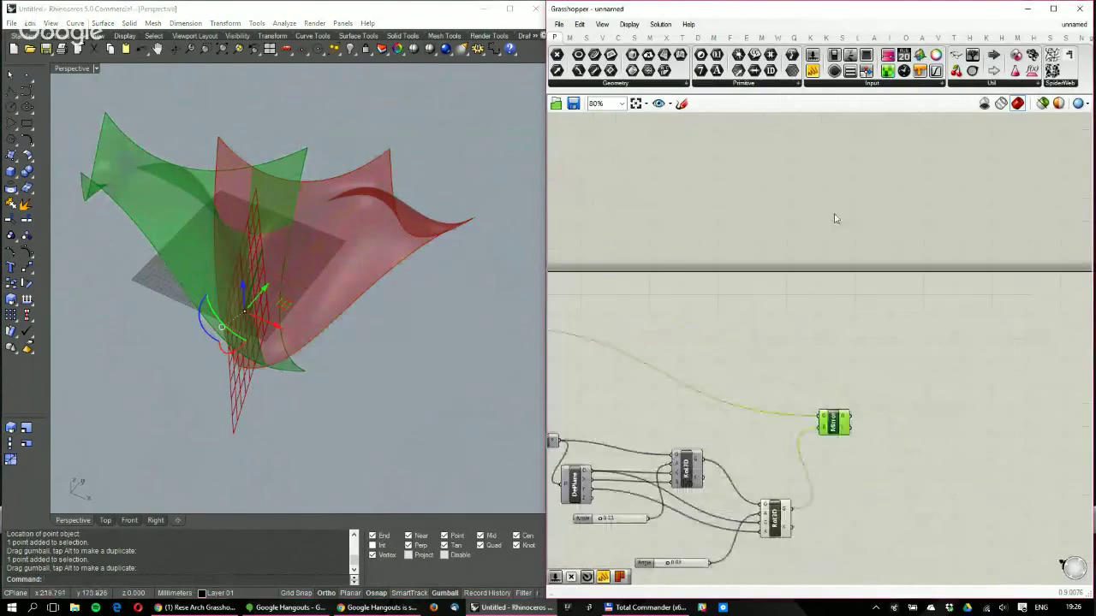
click(666, 37)
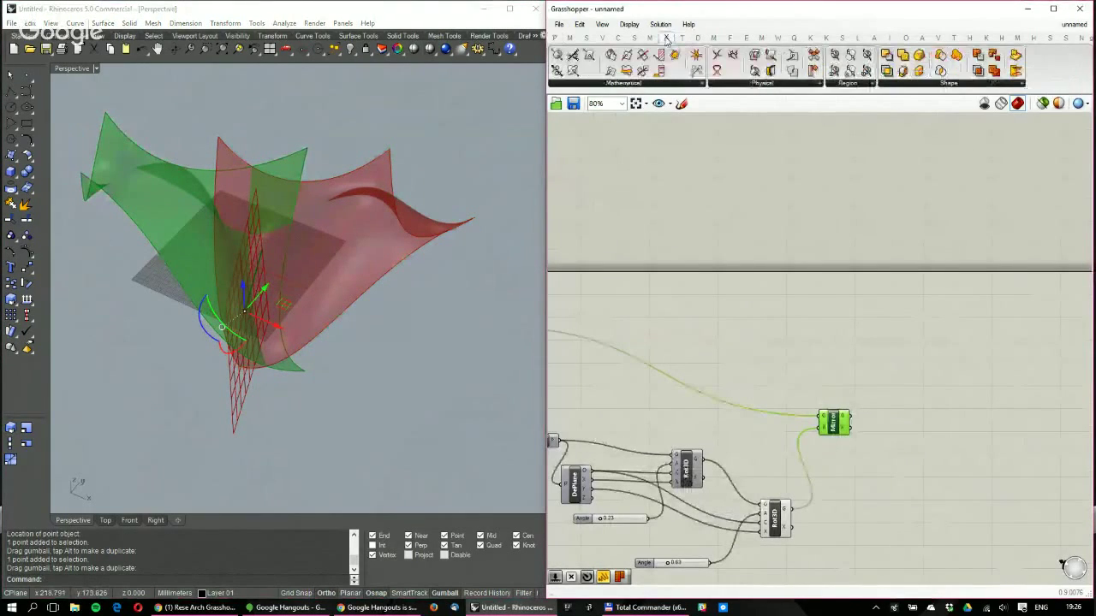
click(912, 83)
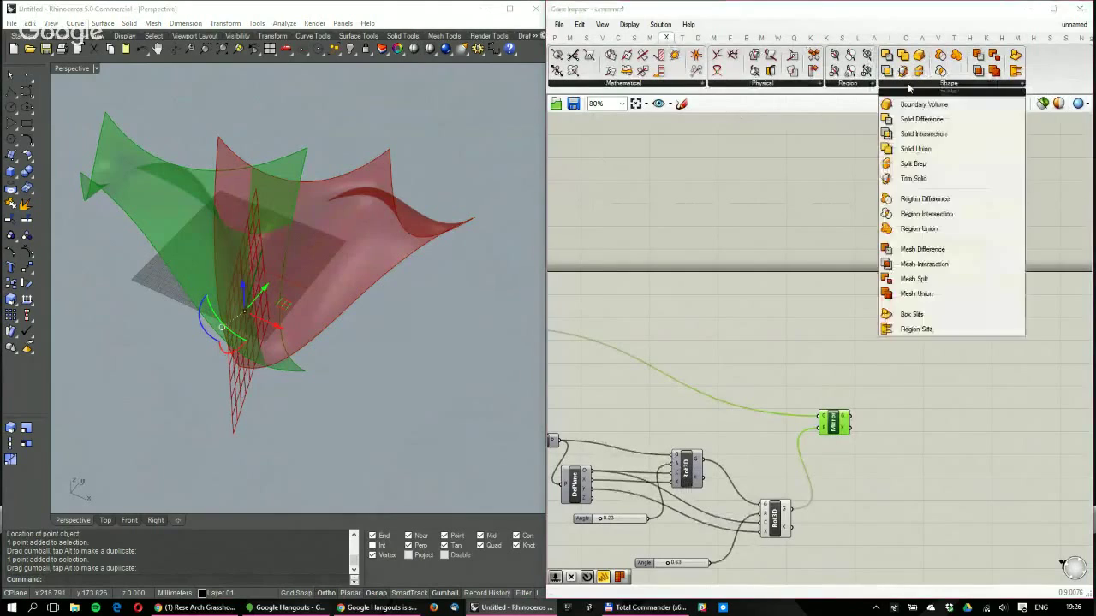
click(762, 84)
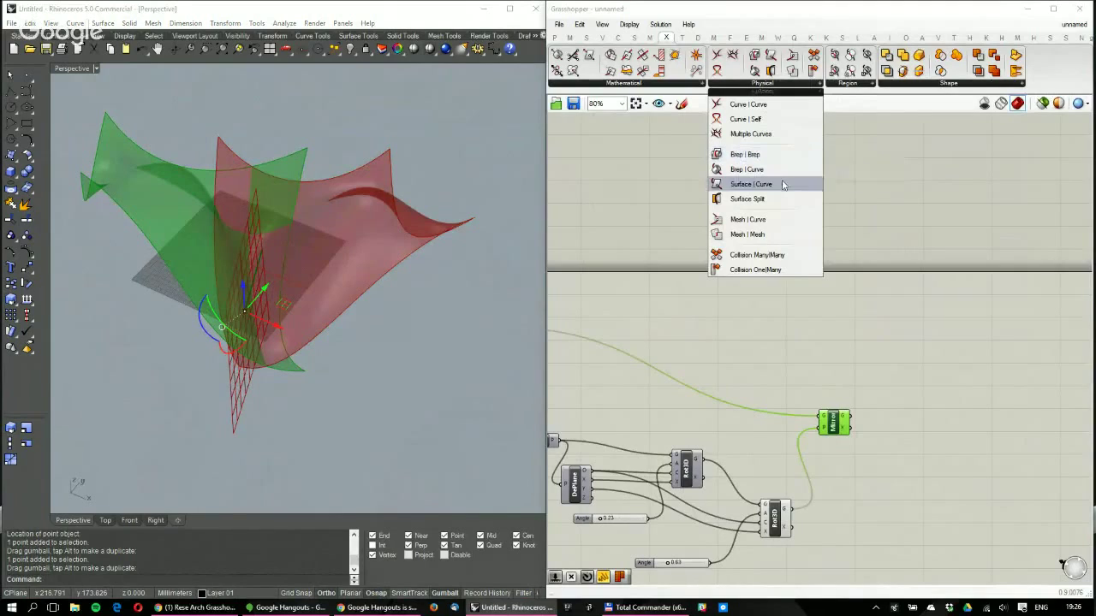
click(911, 84)
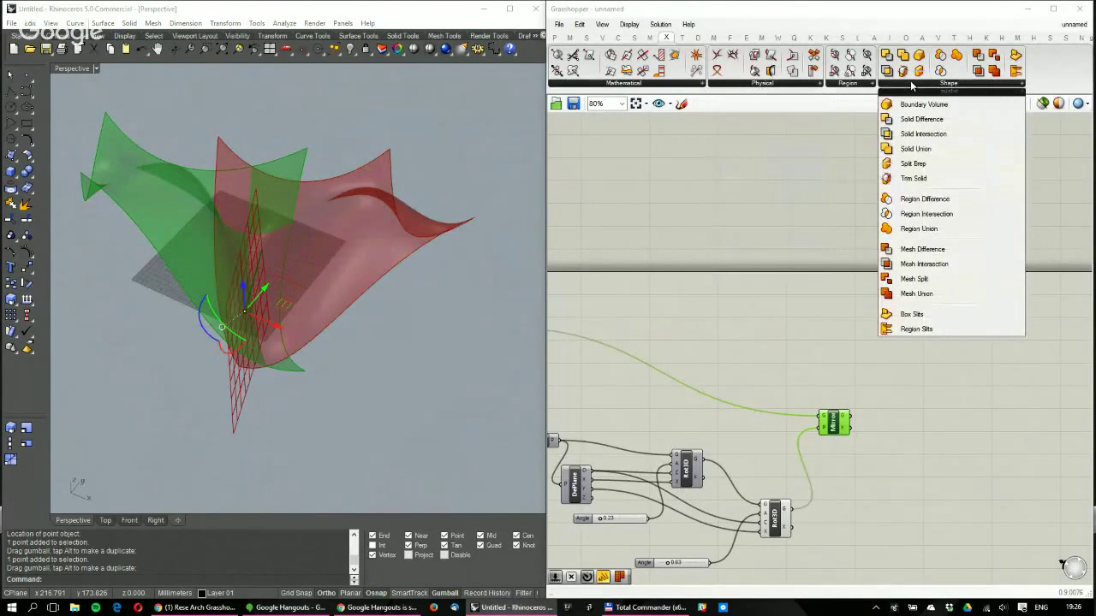
click(848, 84)
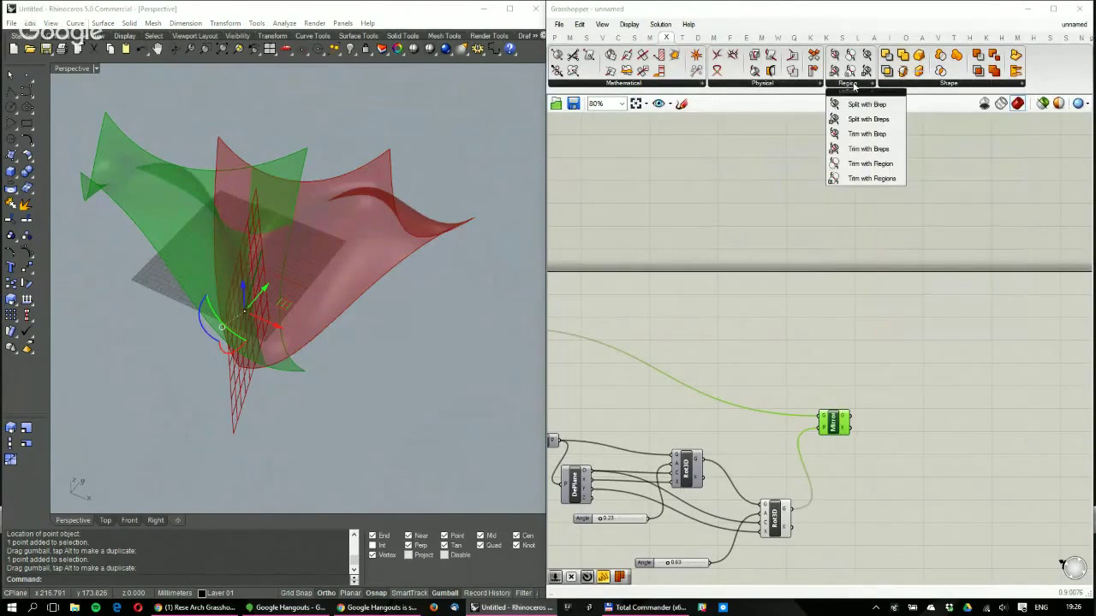
click(671, 85)
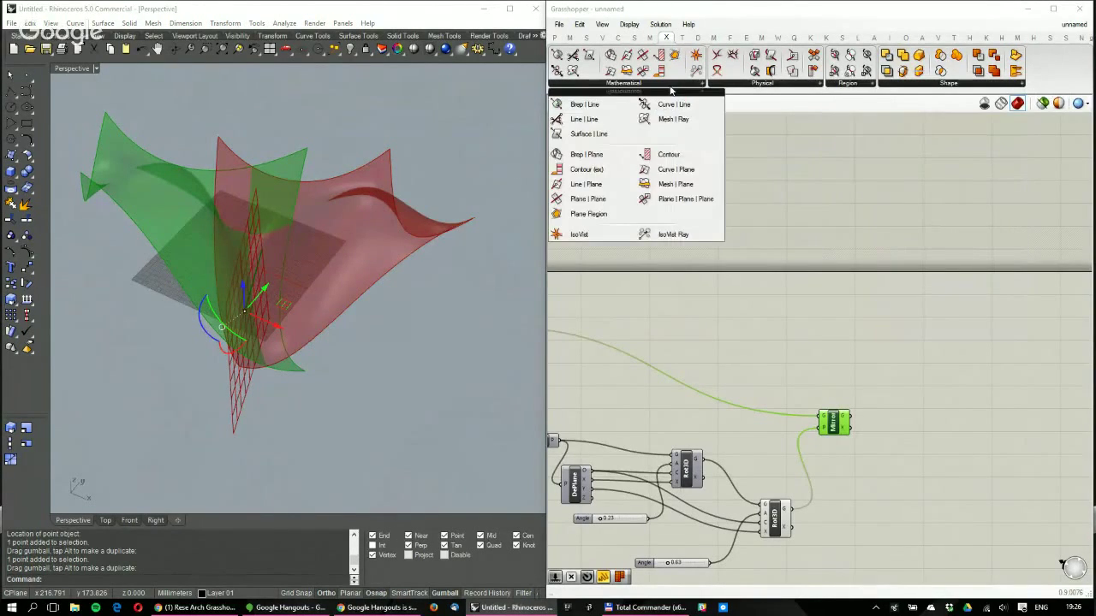
click(590, 133)
click(891, 324)
drag(892, 328, 895, 367)
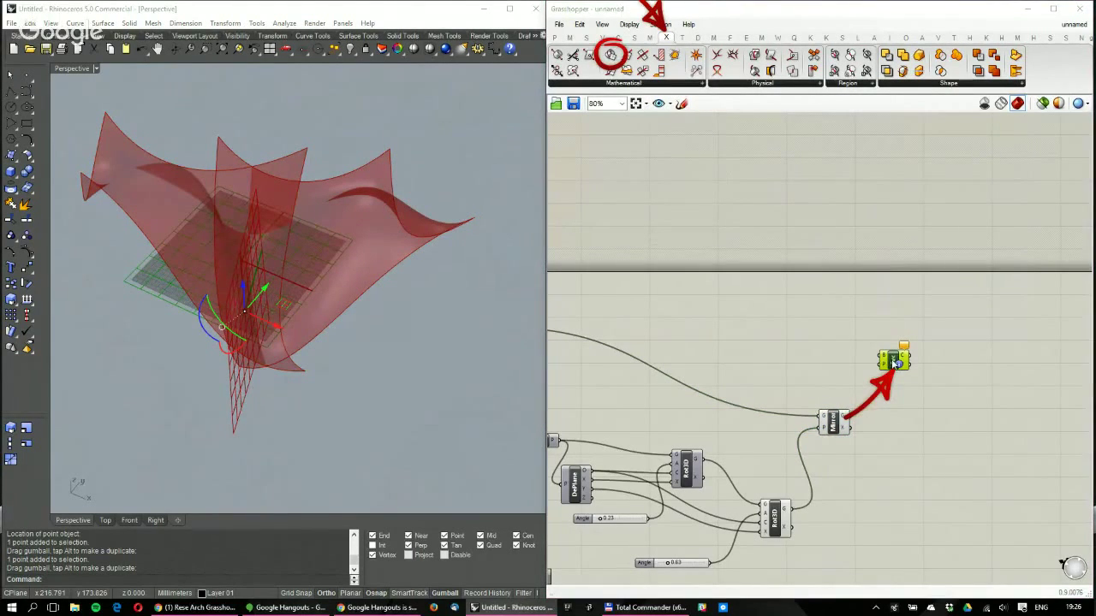
scroll(897, 361, up, 3)
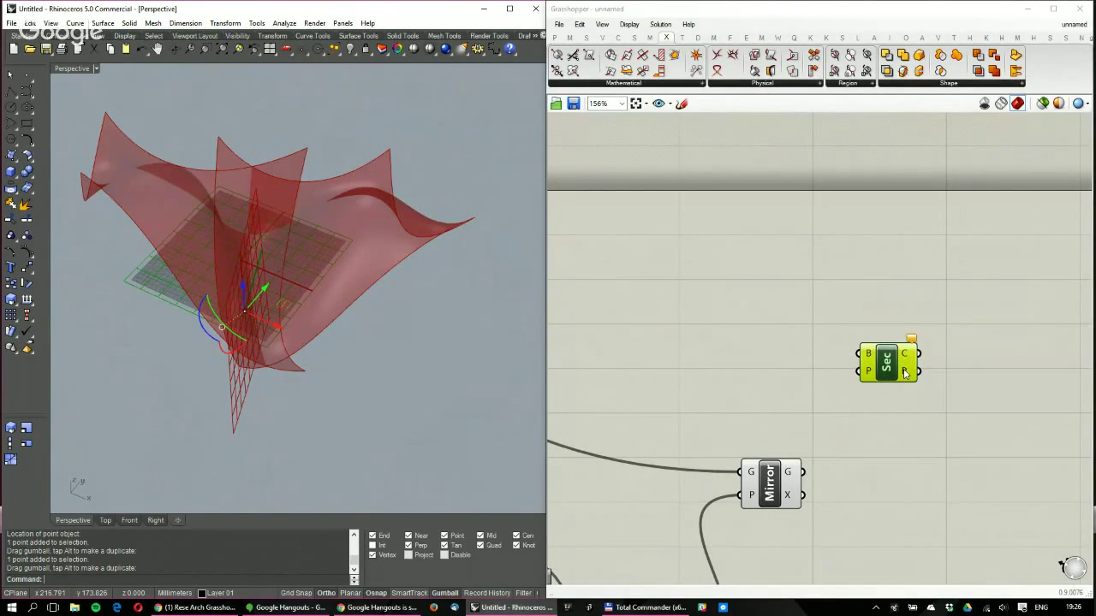
Add a Split Brep component beside the Brep | Plane component and feed the Brep parameter into its Brep input
double_click(816, 295)
text(split)
key(Return)
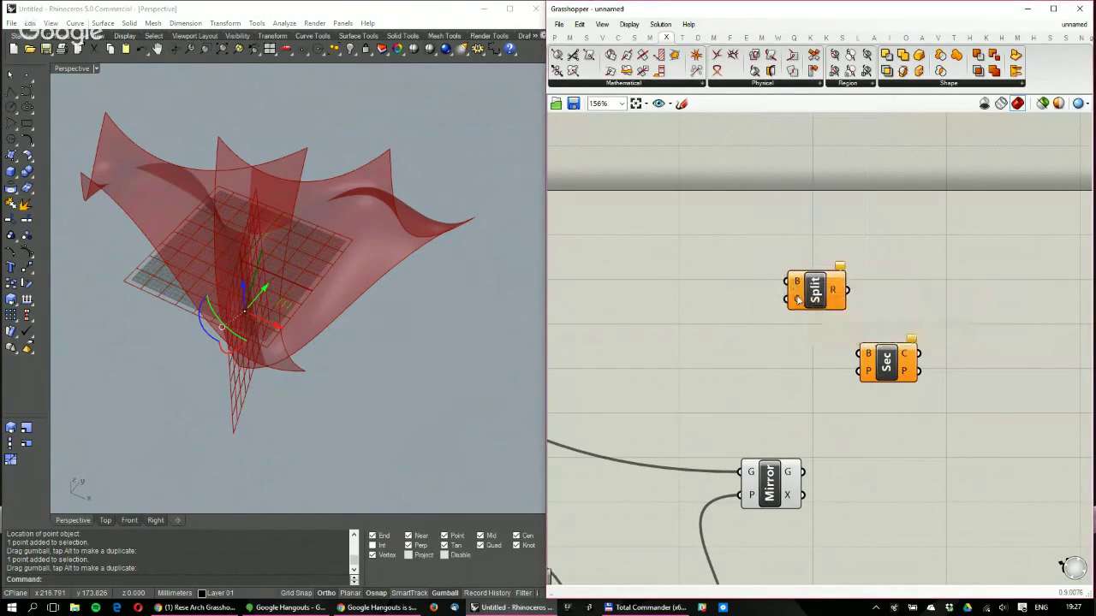
scroll(842, 389, down, 3)
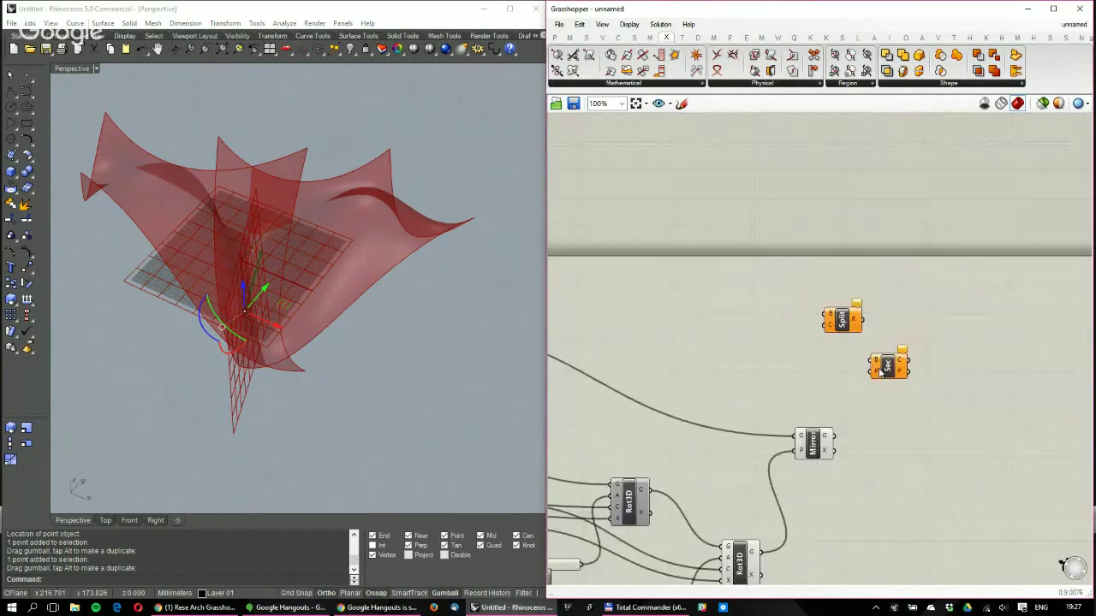
drag(880, 372, 933, 371)
scroll(941, 320, down, 3)
drag(665, 323, 884, 317)
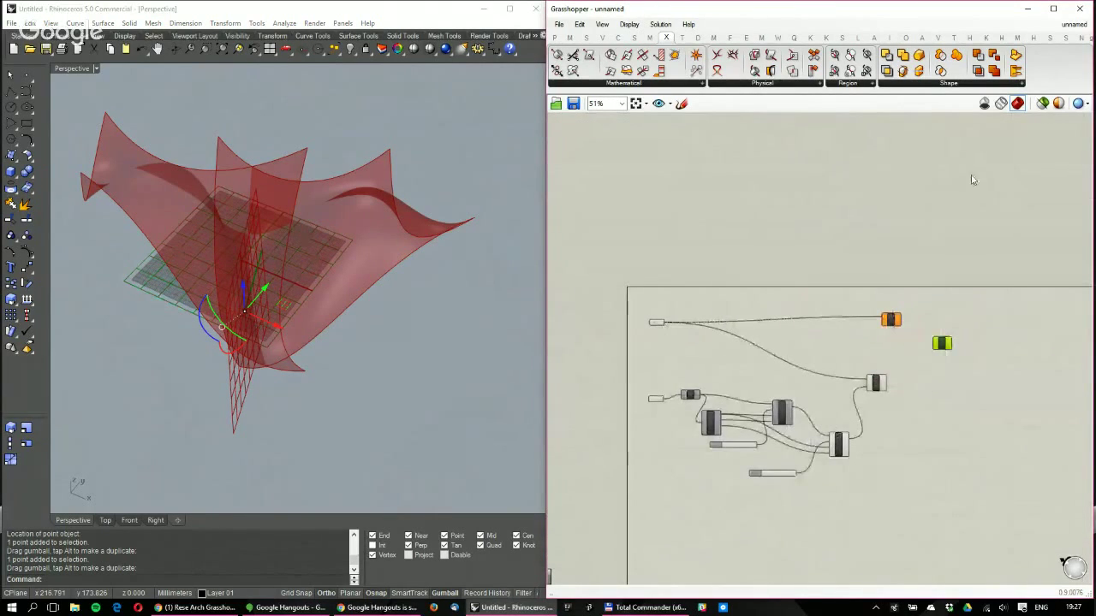
Restrict the preview to selected components and show only the original surface from the Brep parameter
click(1043, 103)
scroll(848, 327, up, 3)
right_drag(910, 319, 1035, 325)
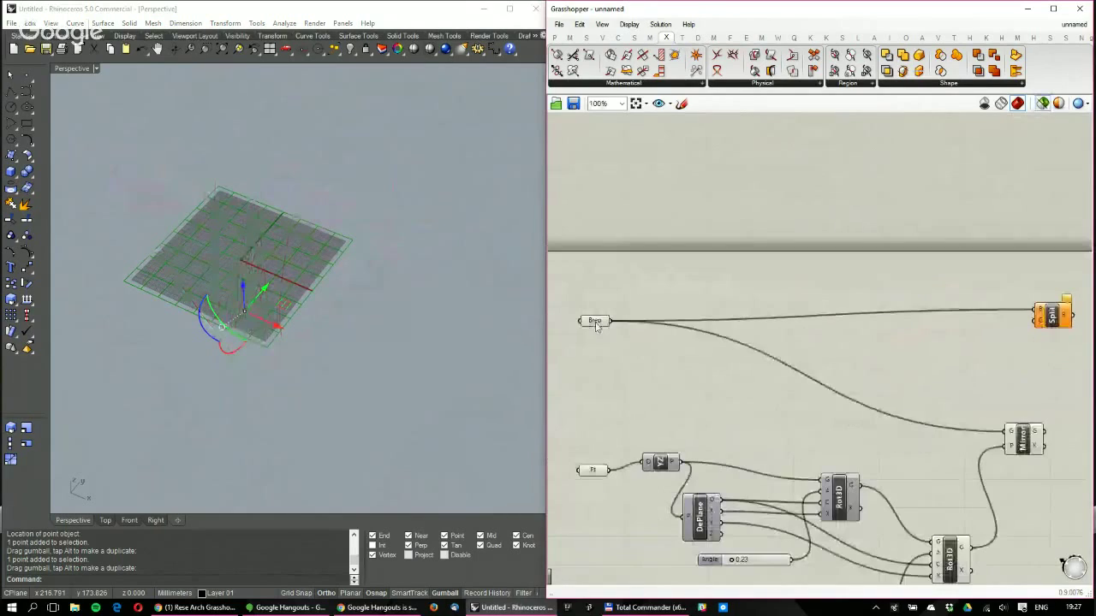
click(596, 324)
right_drag(321, 226, 353, 215)
right_drag(1017, 379, 863, 362)
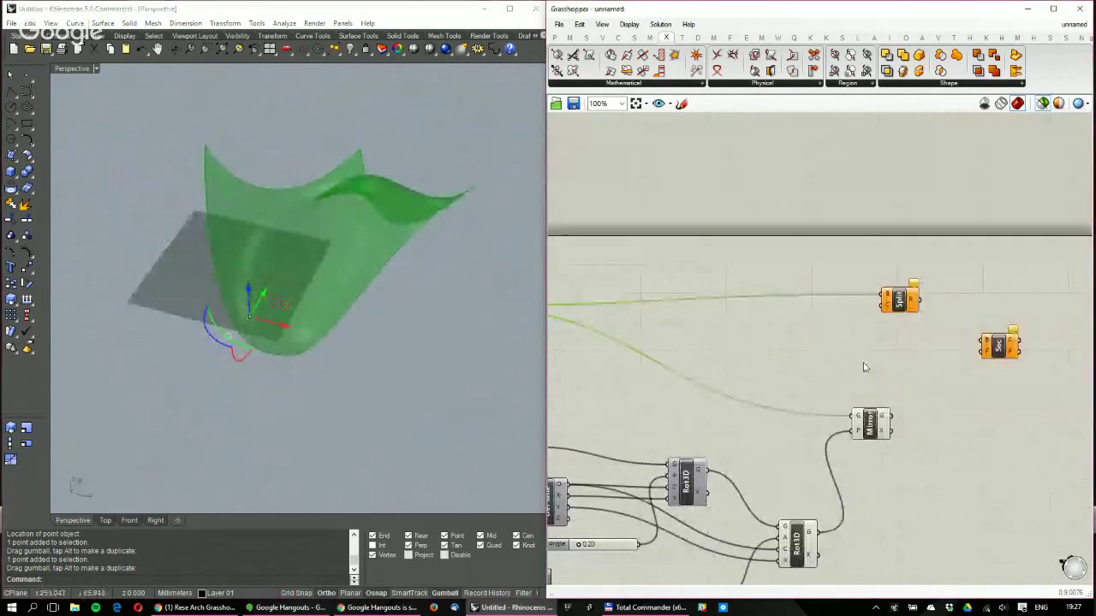
Try to use the second Rotate 3D's plane as the Split Brep cutter and read the component's warning
drag(820, 532, 887, 310)
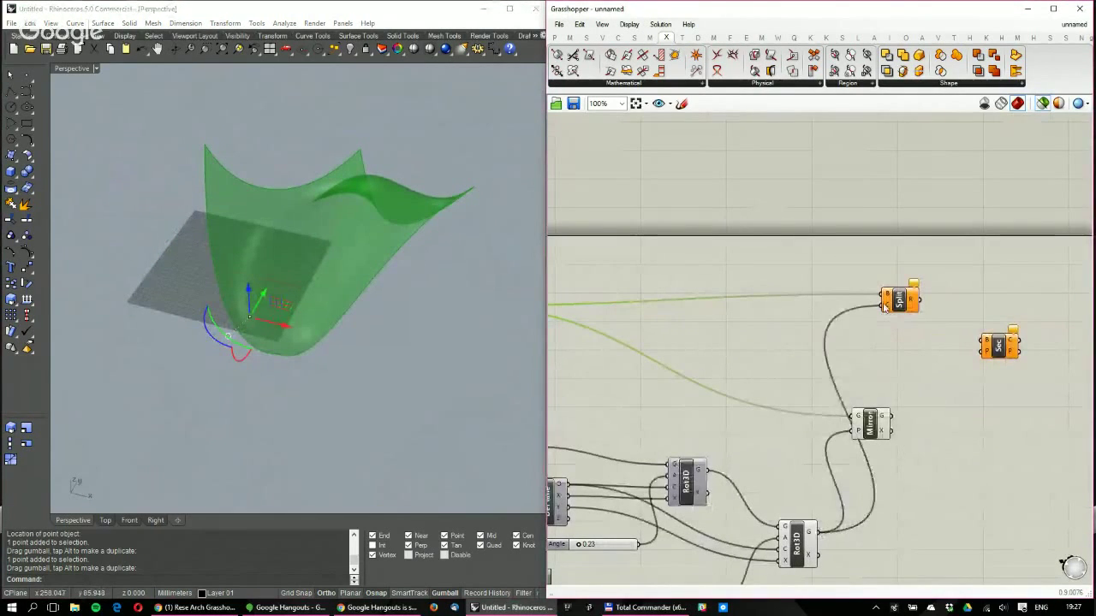
click(897, 306)
right_drag(923, 318, 851, 334)
scroll(851, 335, up, 5)
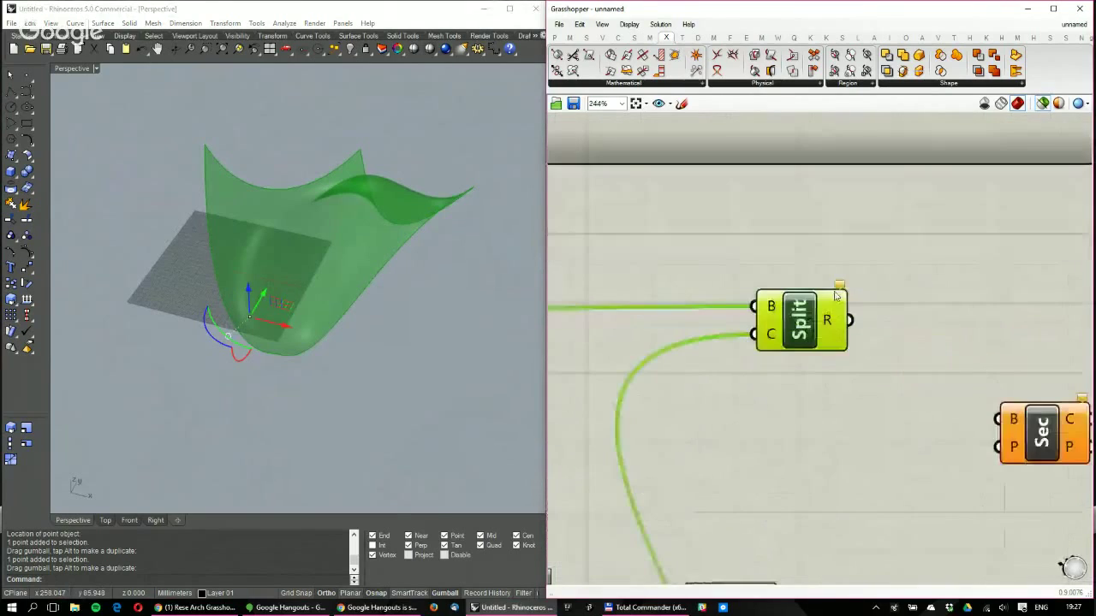
mouse_move(839, 289)
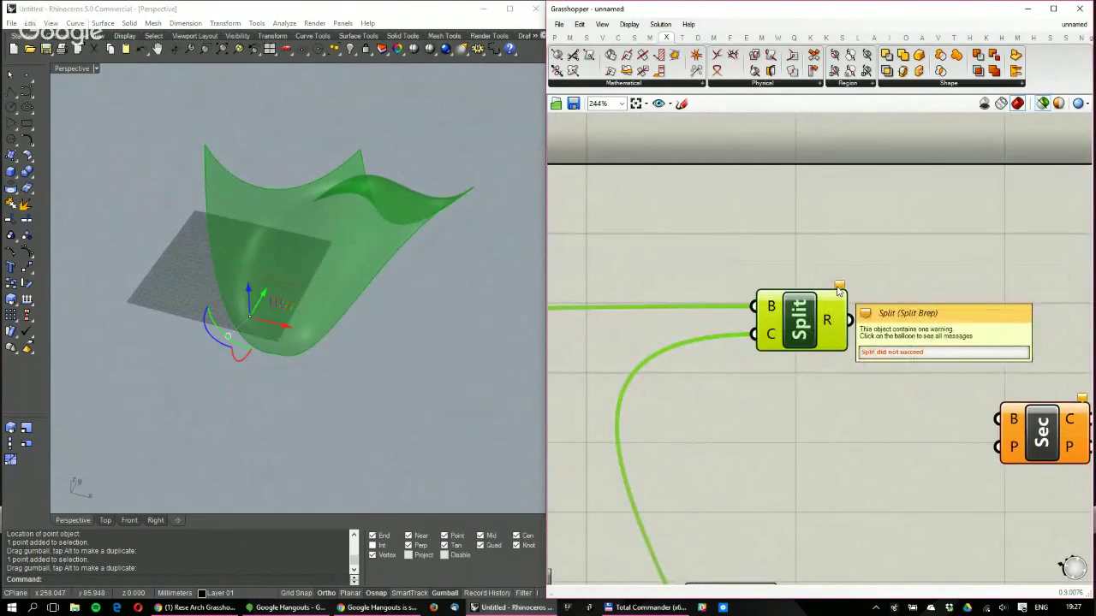
mouse_move(774, 338)
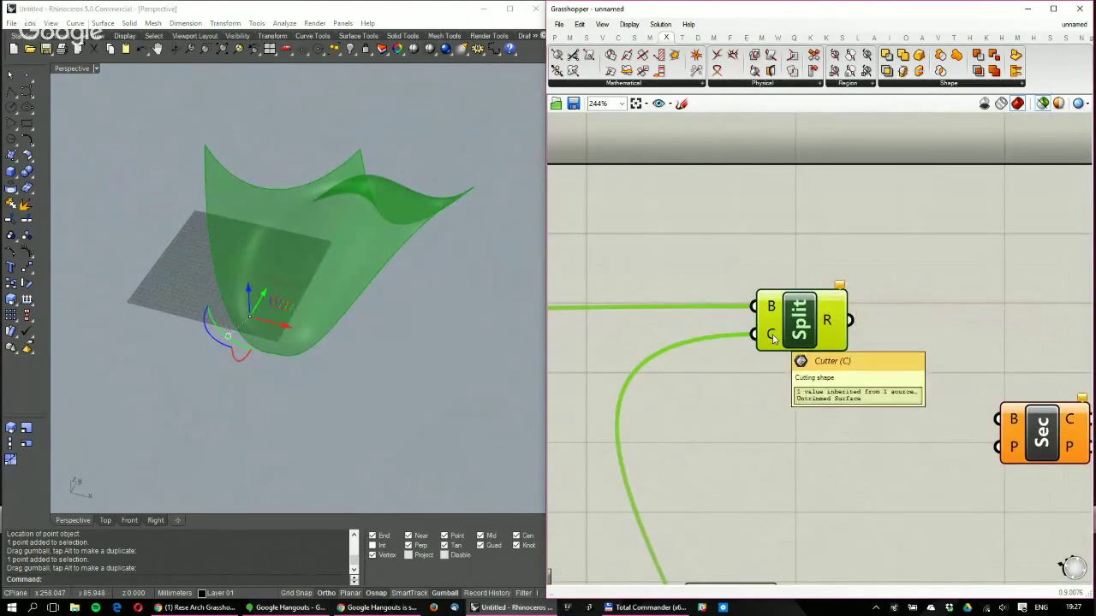
scroll(831, 341, down, 4)
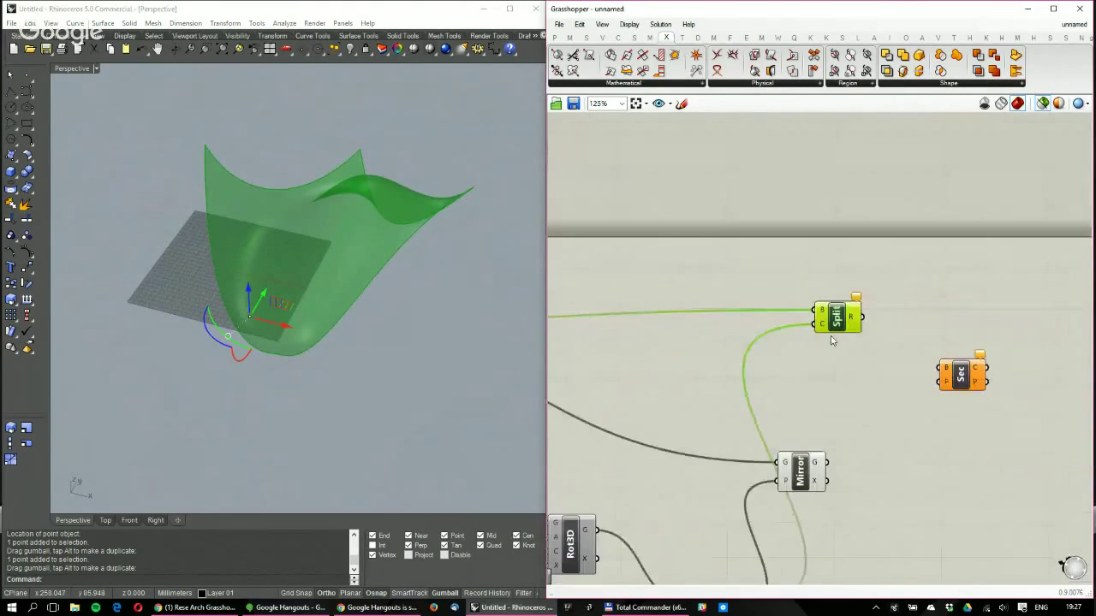
Feed the Brep parameter and the second Rotate 3D's plane into the Brep | Plane component and place it before Split Brep
drag(961, 376, 856, 392)
right_drag(804, 333, 870, 329)
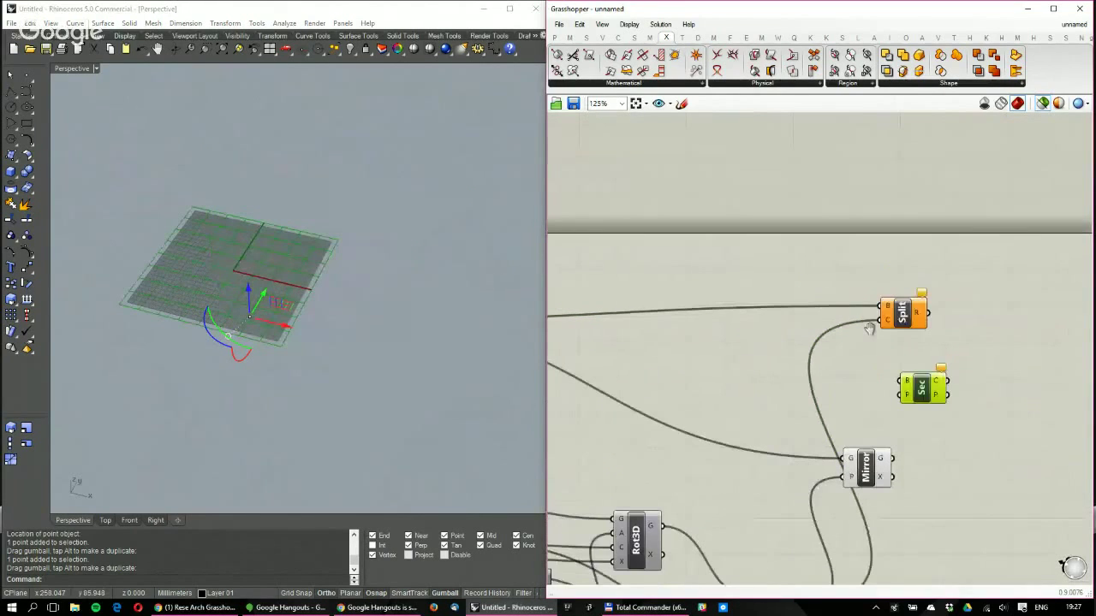
scroll(869, 329, down, 4)
drag(638, 335, 941, 372)
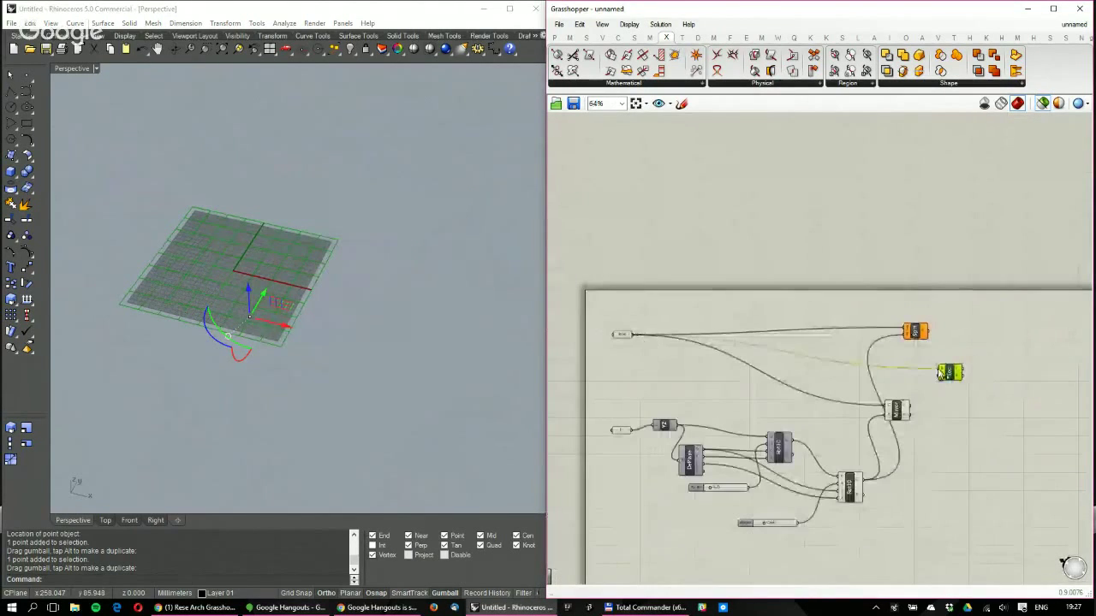
scroll(942, 373, up, 3)
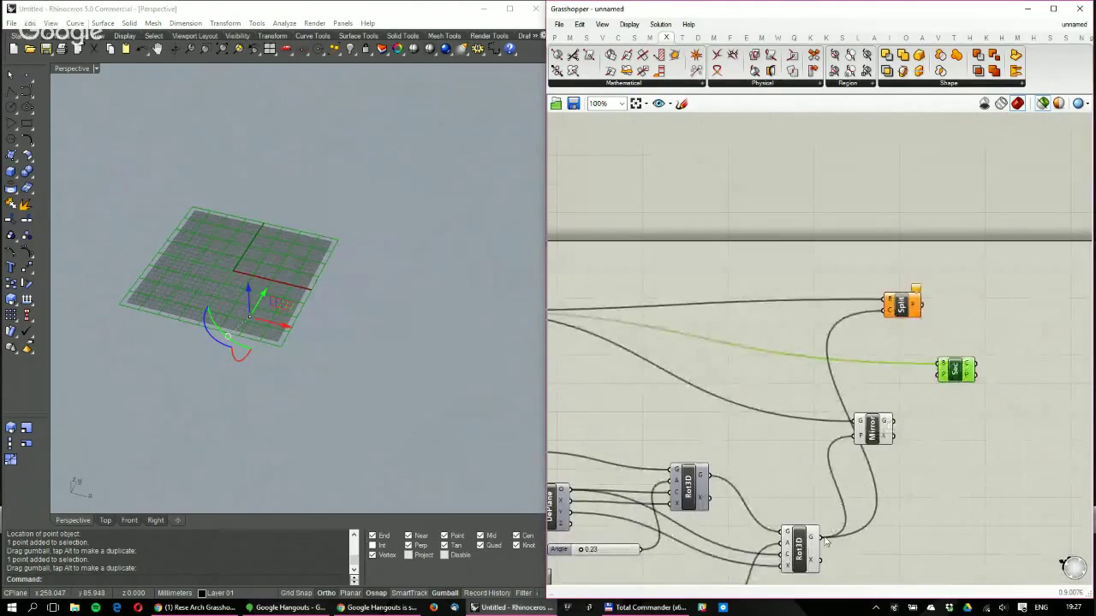
drag(824, 539, 832, 349)
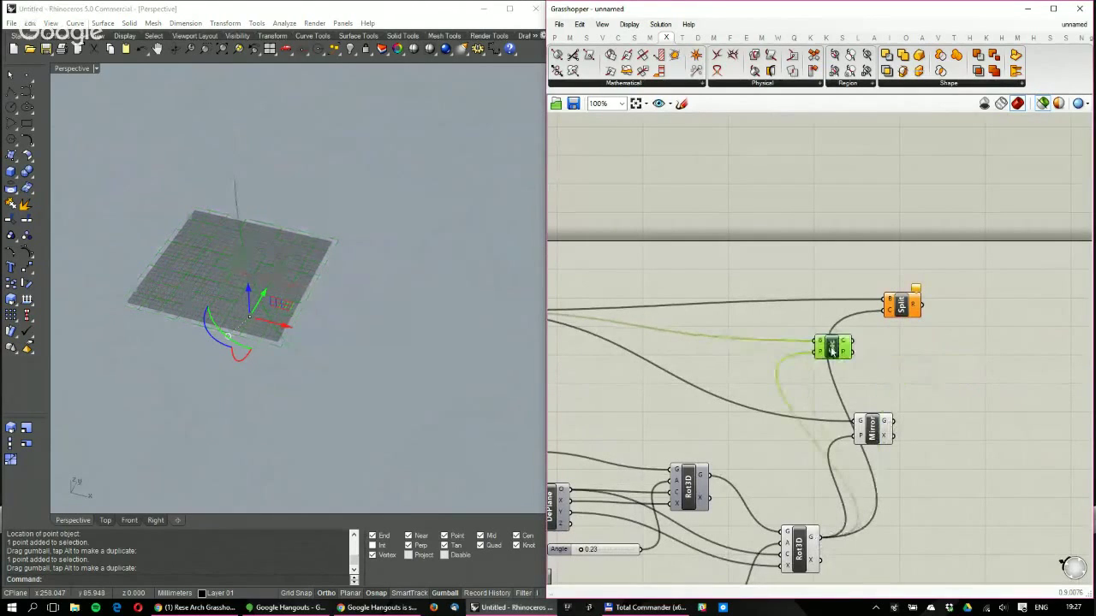
Examine the section curve against the original surface and the rotated plane from several angles
right_drag(309, 188, 272, 200)
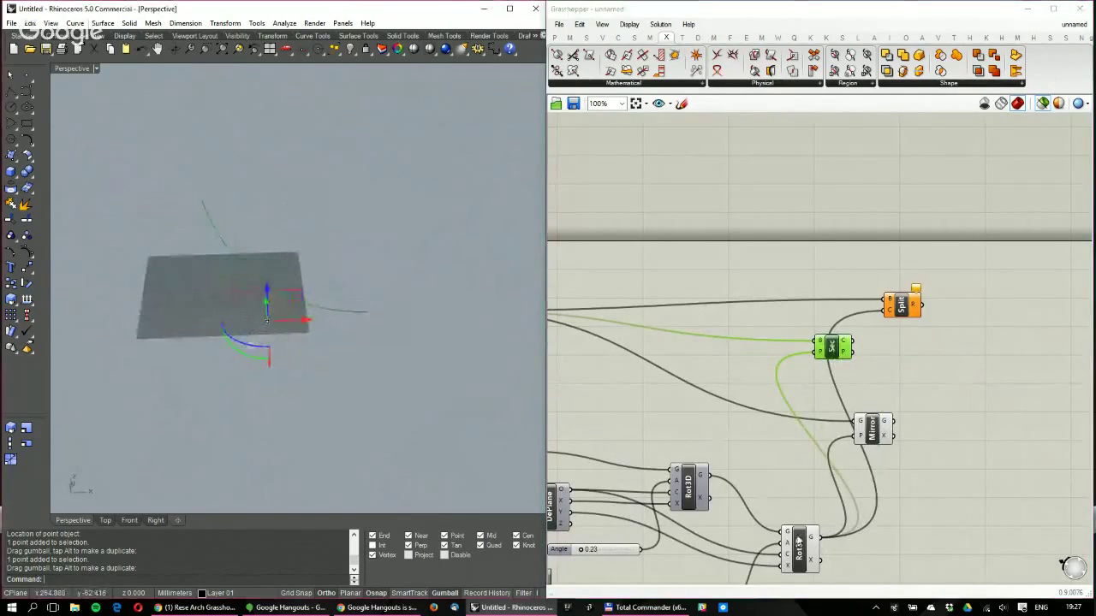
click(799, 540)
right_drag(799, 540, 981, 530)
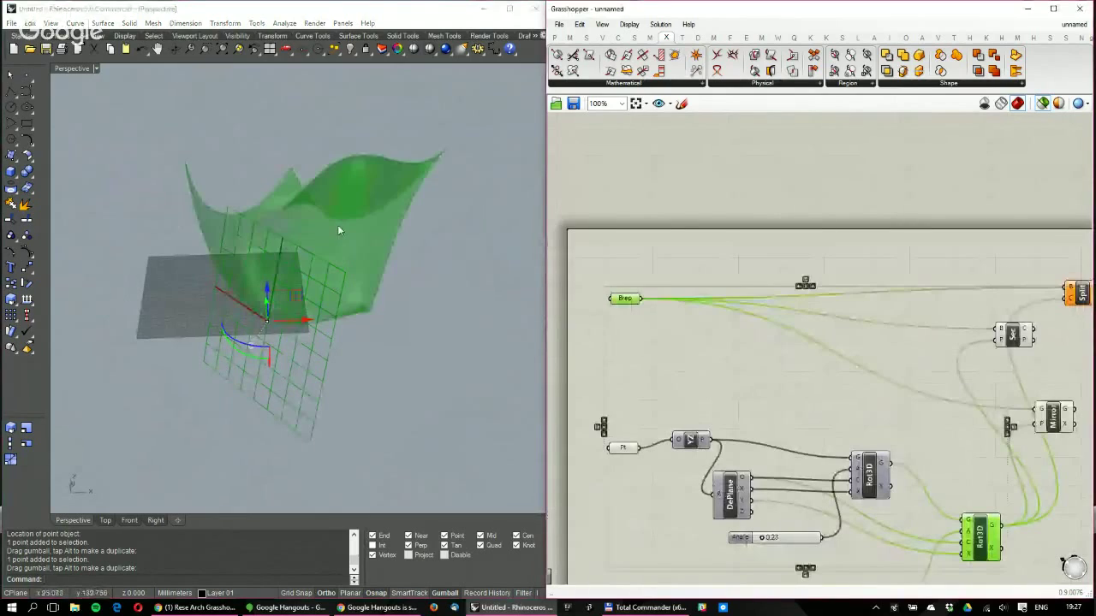
right_drag(338, 228, 274, 224)
right_drag(889, 316, 834, 319)
right_drag(292, 224, 274, 208)
right_drag(915, 303, 861, 300)
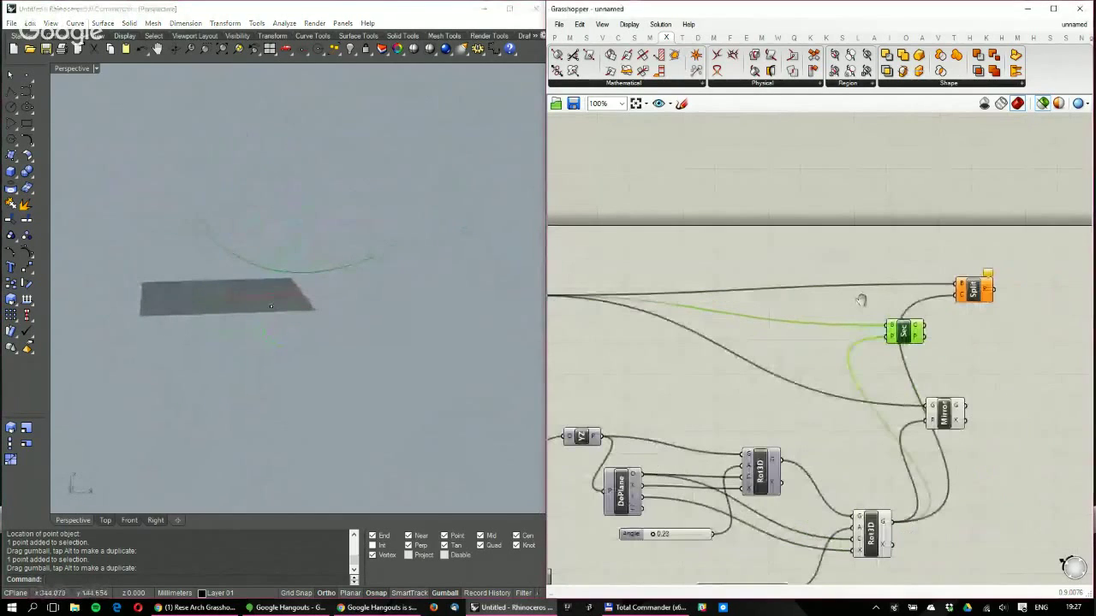
Feed the section curves into Split Brep's cutter input in place of the plane, line up both components and check the error
scroll(891, 296, up, 1)
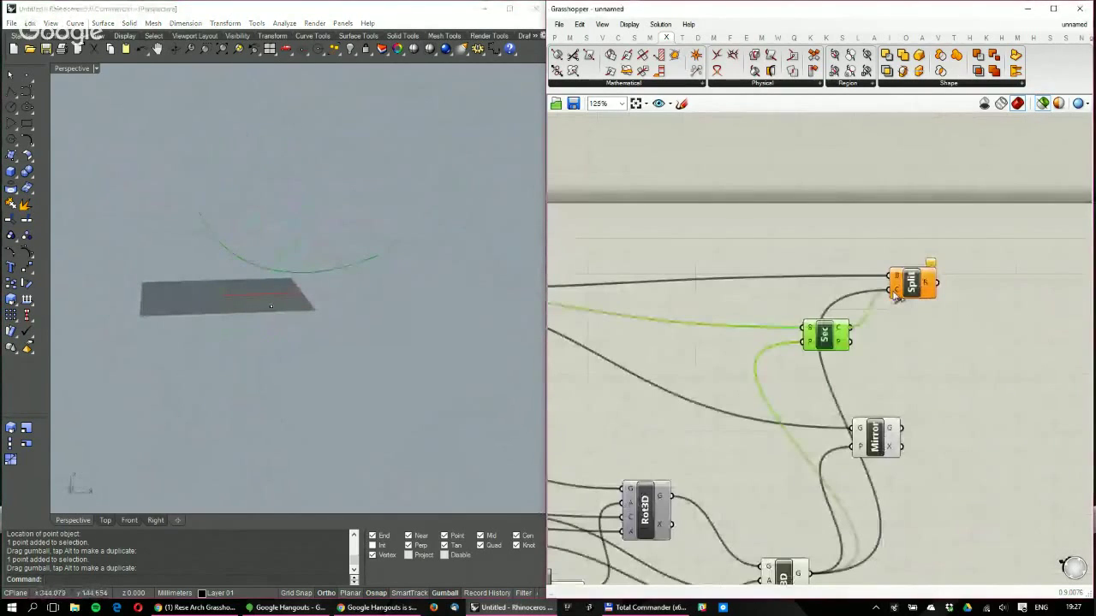
drag(895, 295, 894, 292)
drag(911, 283, 929, 302)
drag(825, 337, 835, 323)
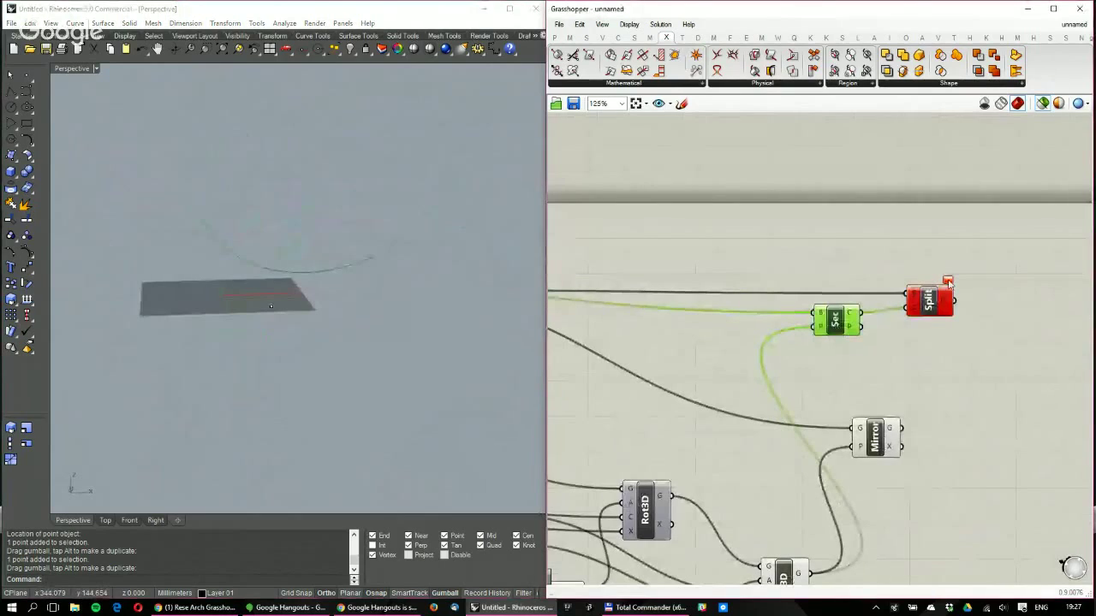
mouse_move(949, 284)
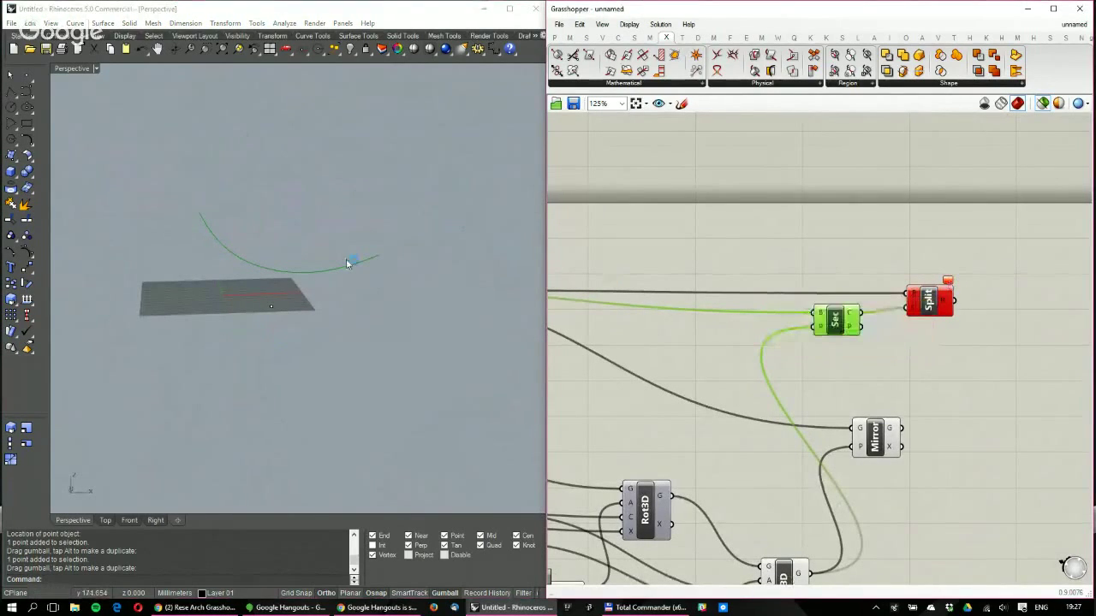
right_drag(347, 264, 377, 261)
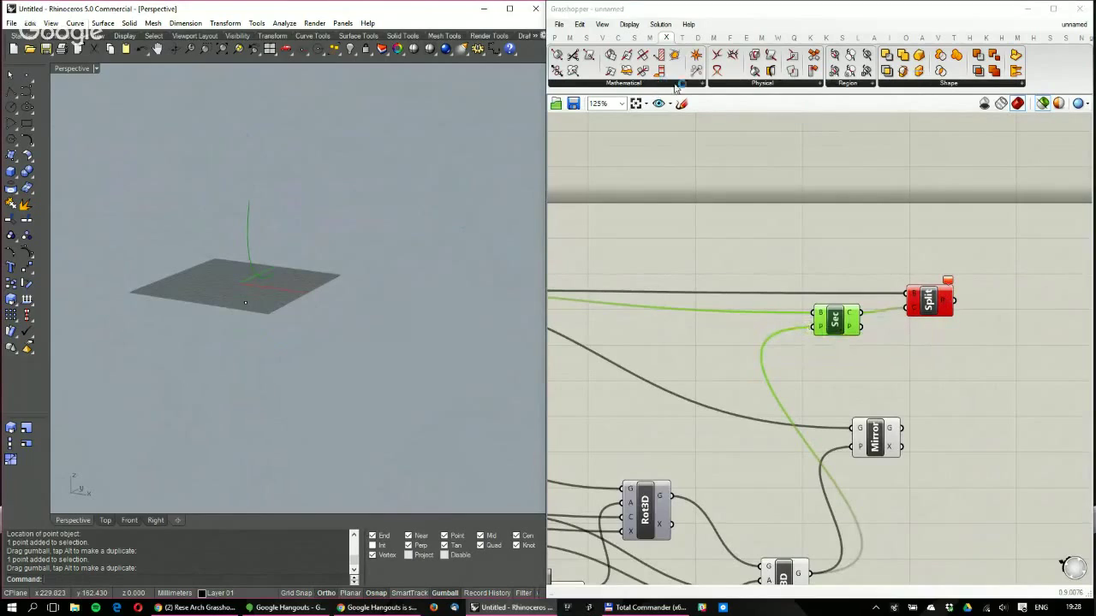
click(921, 84)
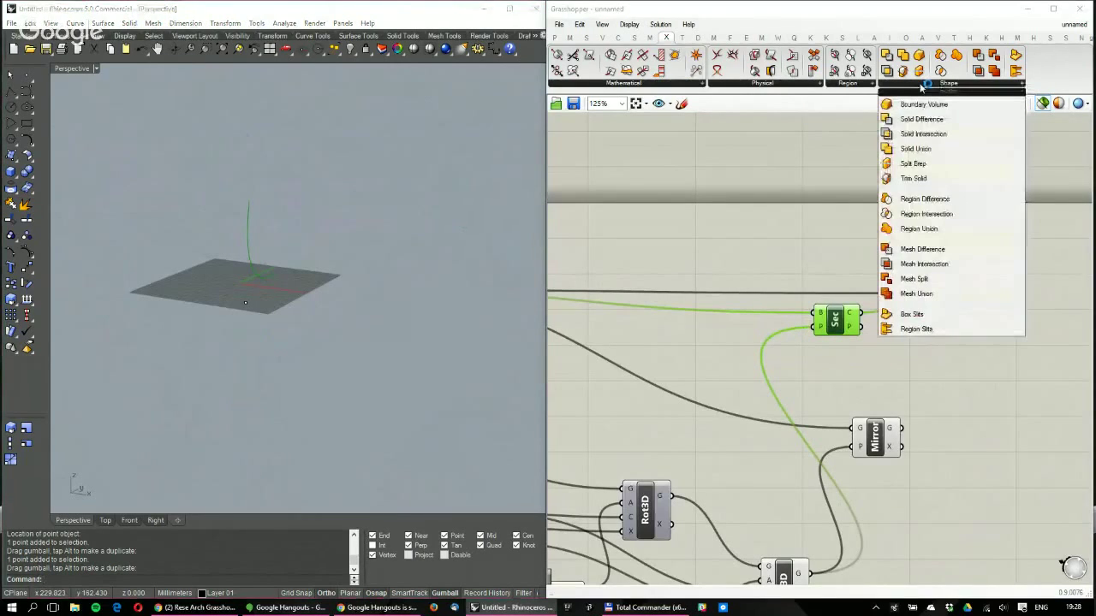
click(914, 178)
click(926, 301)
Review the component layout, show the original surface from the Brep parameter and view it from above at an angle
scroll(863, 368, down, 1)
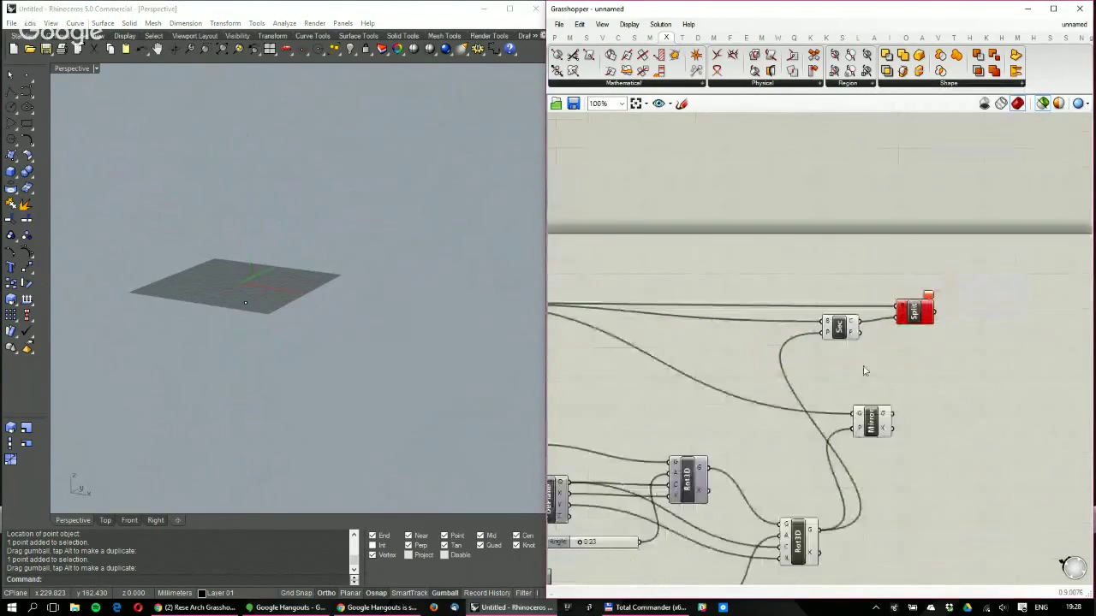
scroll(863, 368, up, 1)
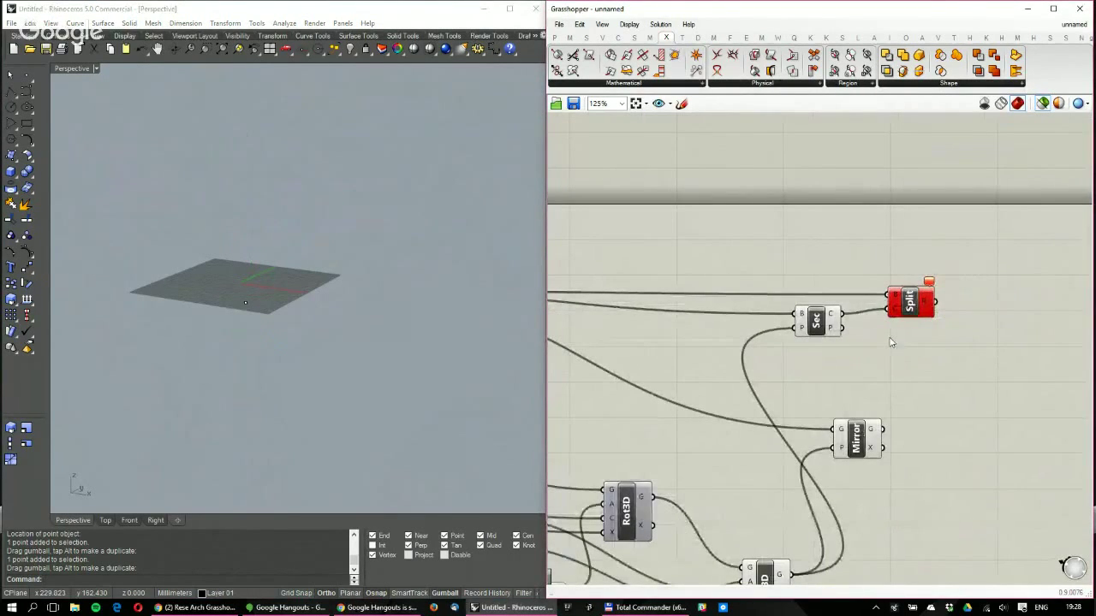
scroll(891, 343, down, 2)
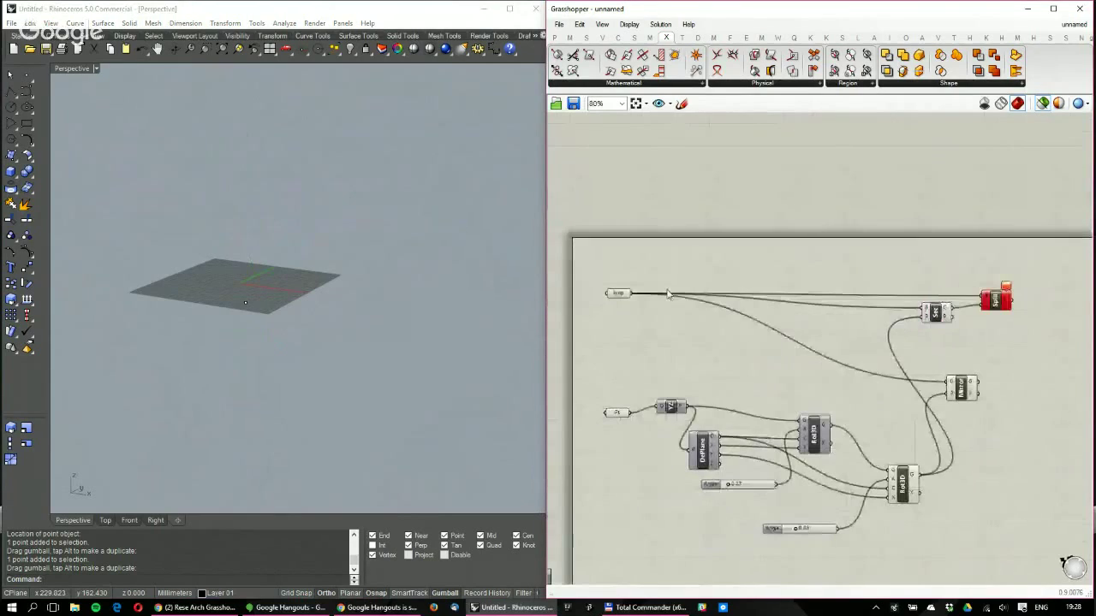
click(616, 295)
right_drag(343, 257, 260, 159)
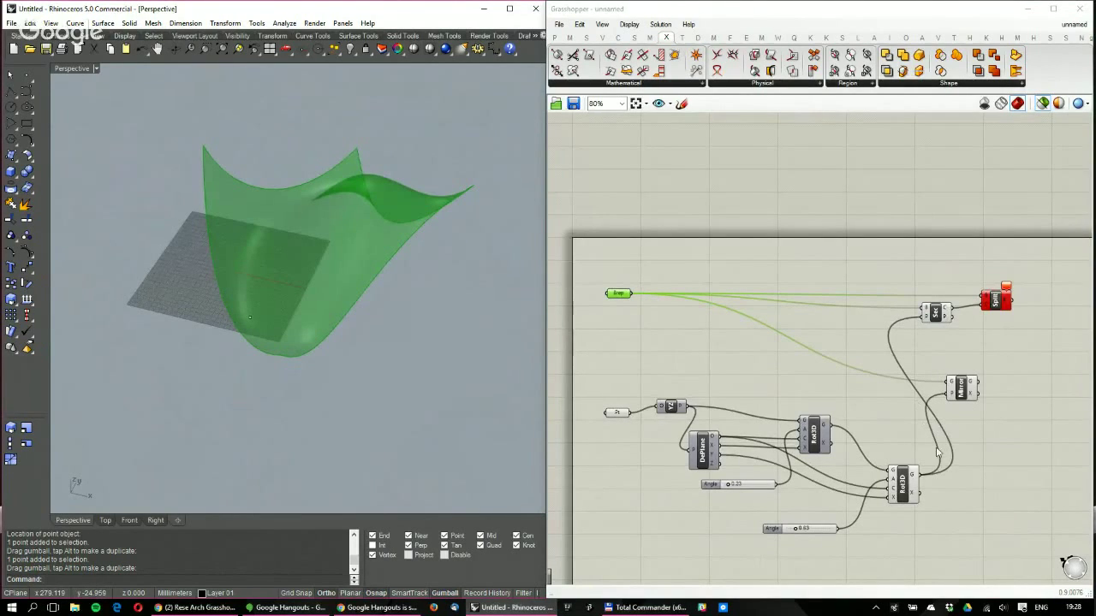
Add a Bounding Box component above the Brep | Plane component and feed the Brep parameter into its content input
click(904, 484)
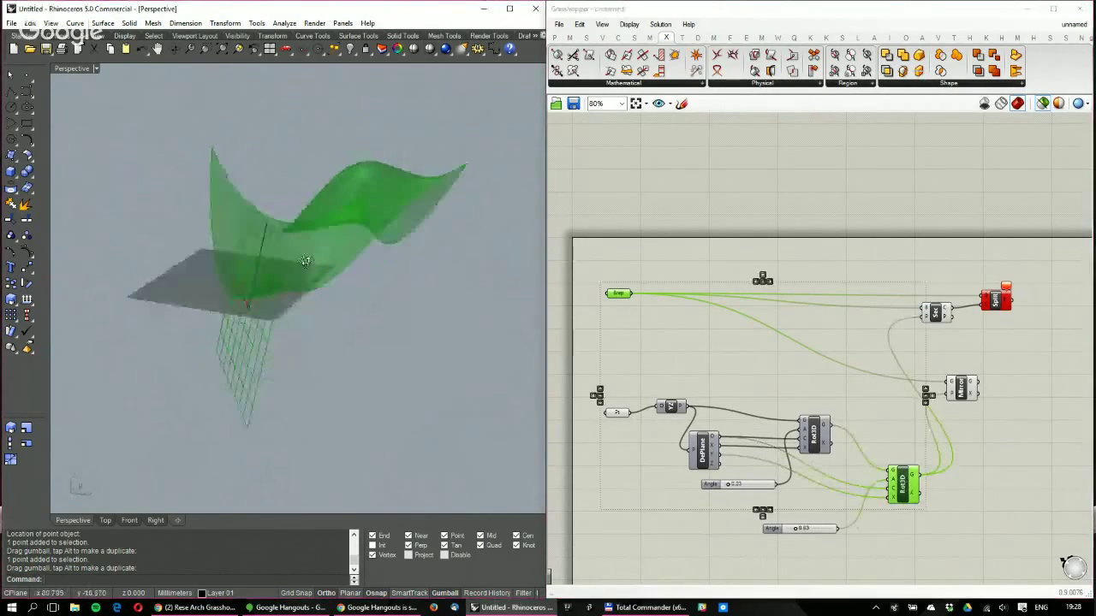
click(882, 248)
double_click(881, 248)
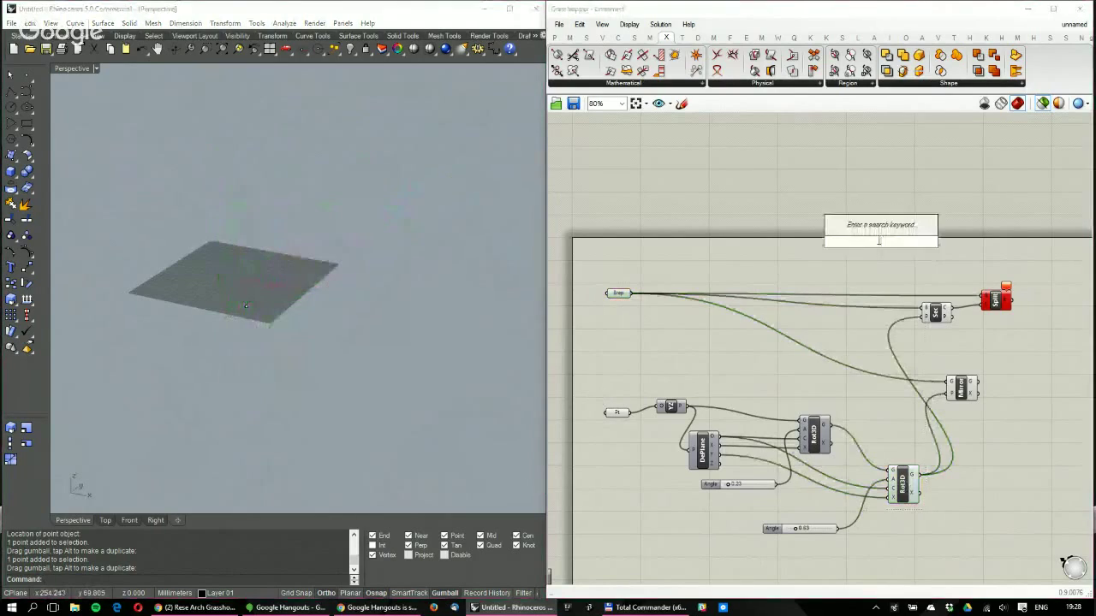
text(bounding)
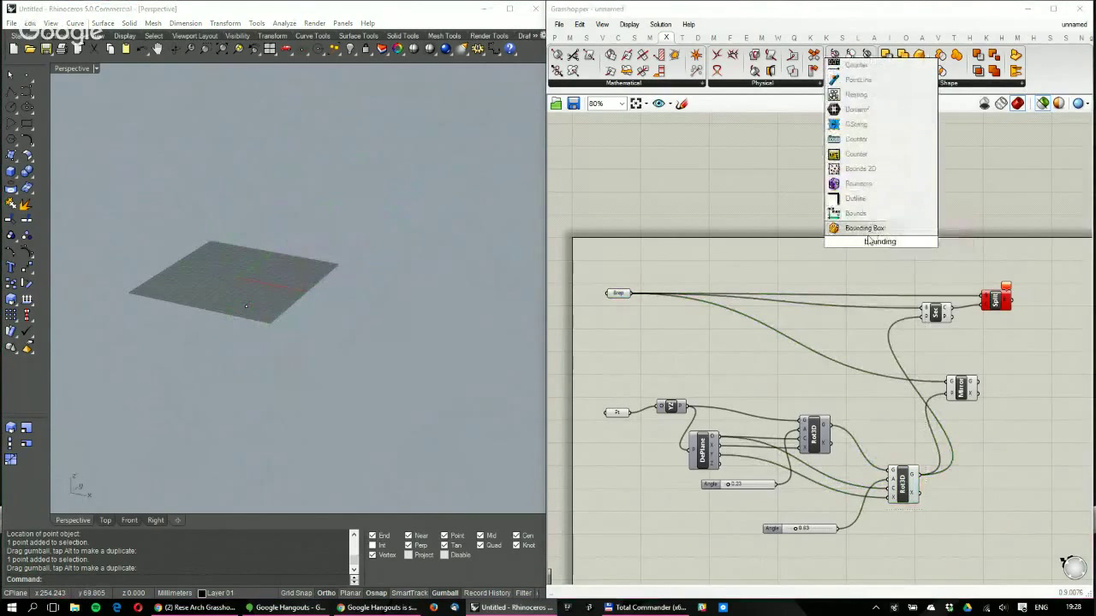
key(Return)
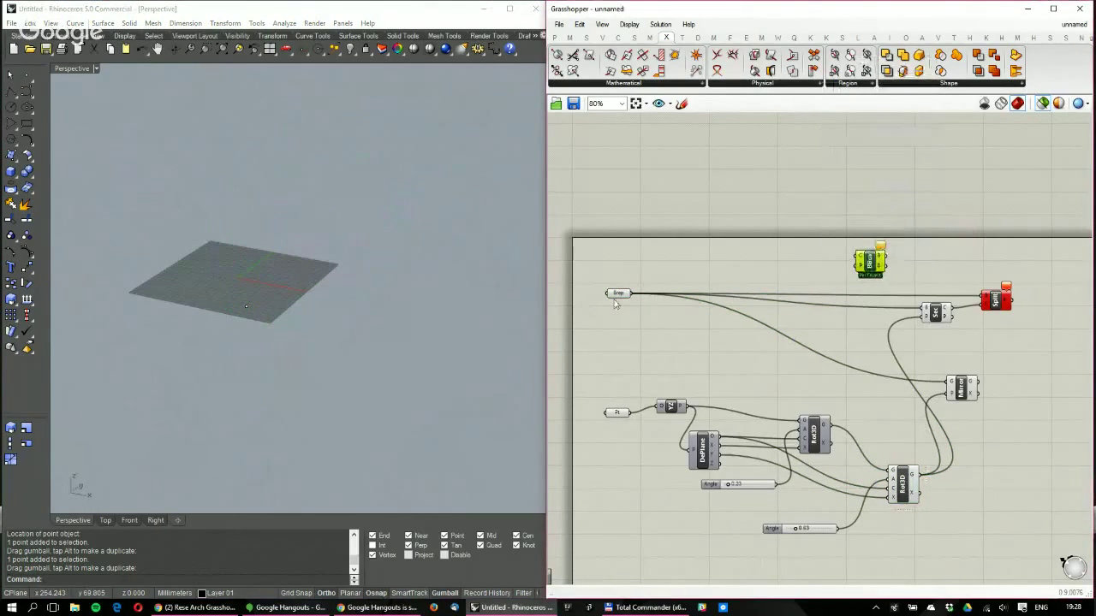
drag(632, 294, 895, 262)
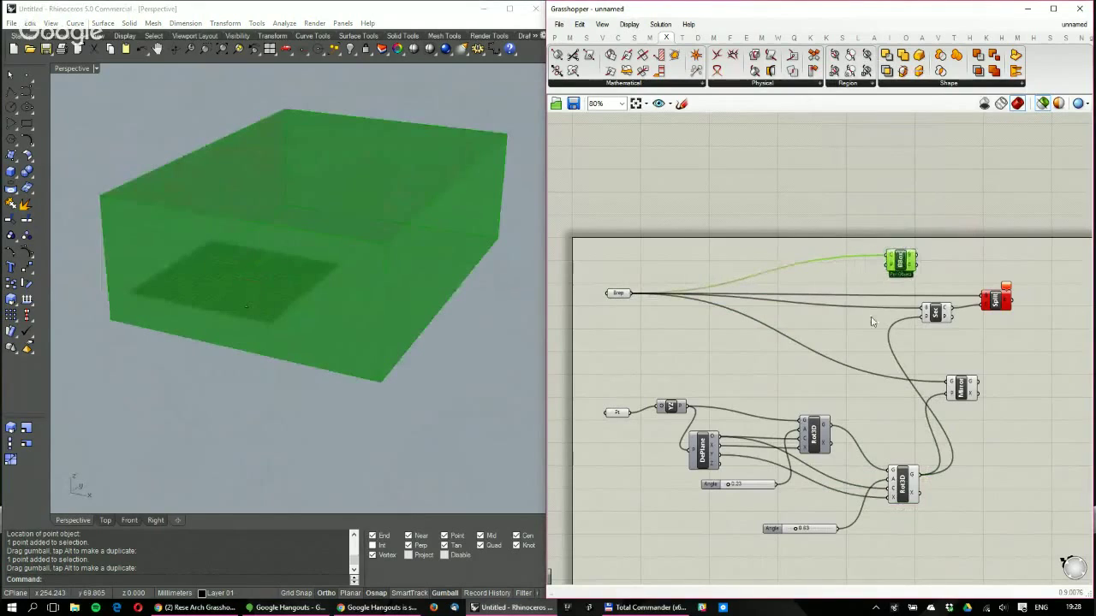
Compare the surface with its bounding box, feed the second Rotate 3D's plane into Bounding Box's plane input and shift the component aside
right_drag(306, 228, 301, 282)
click(620, 294)
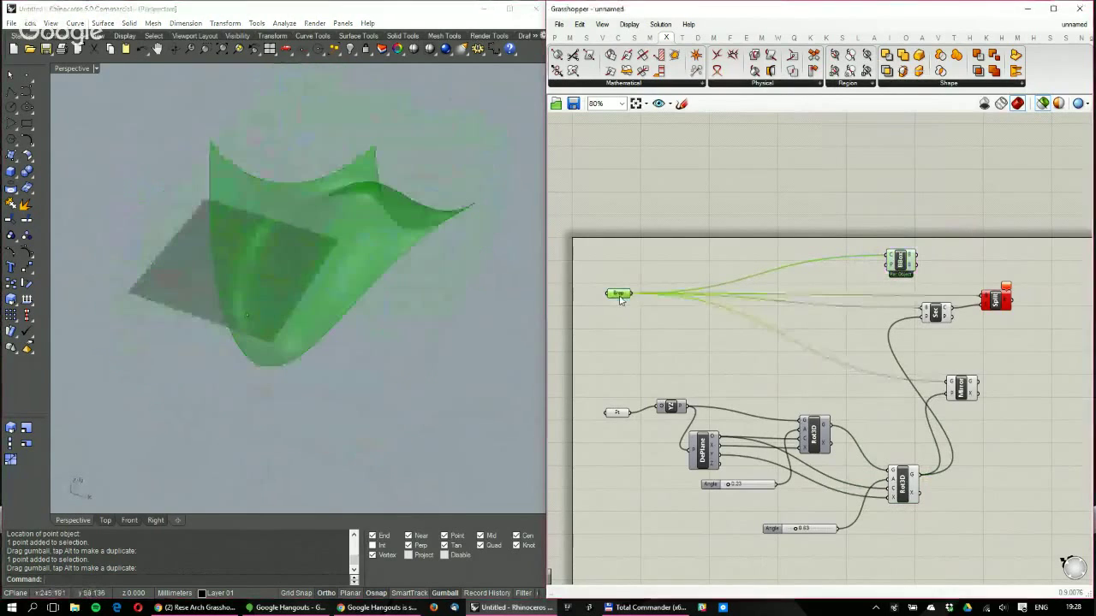
click(901, 262)
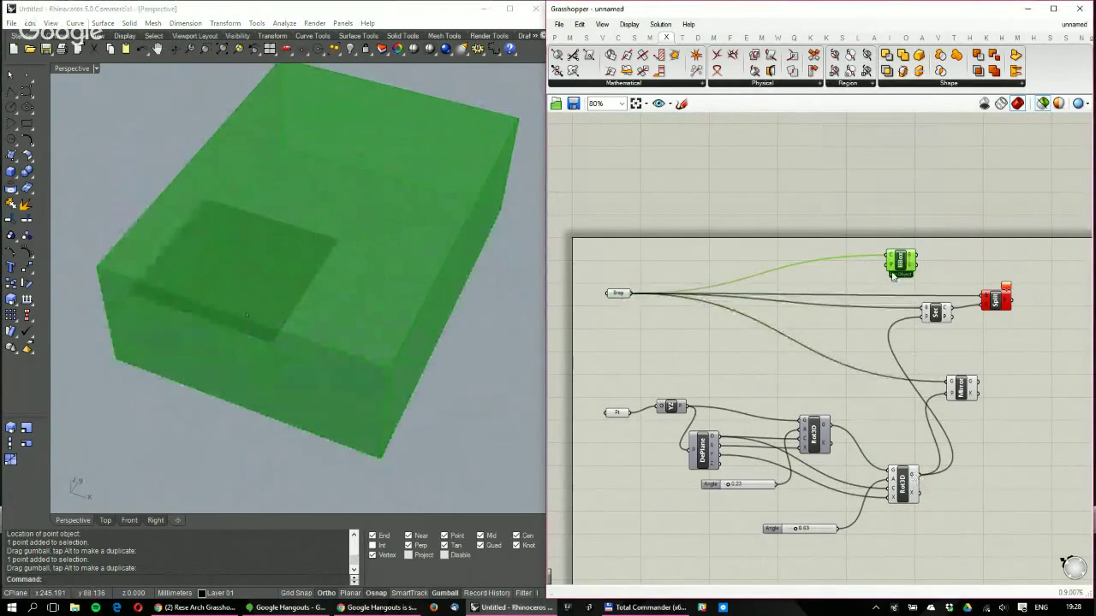
scroll(892, 274, up, 1)
drag(889, 263, 921, 523)
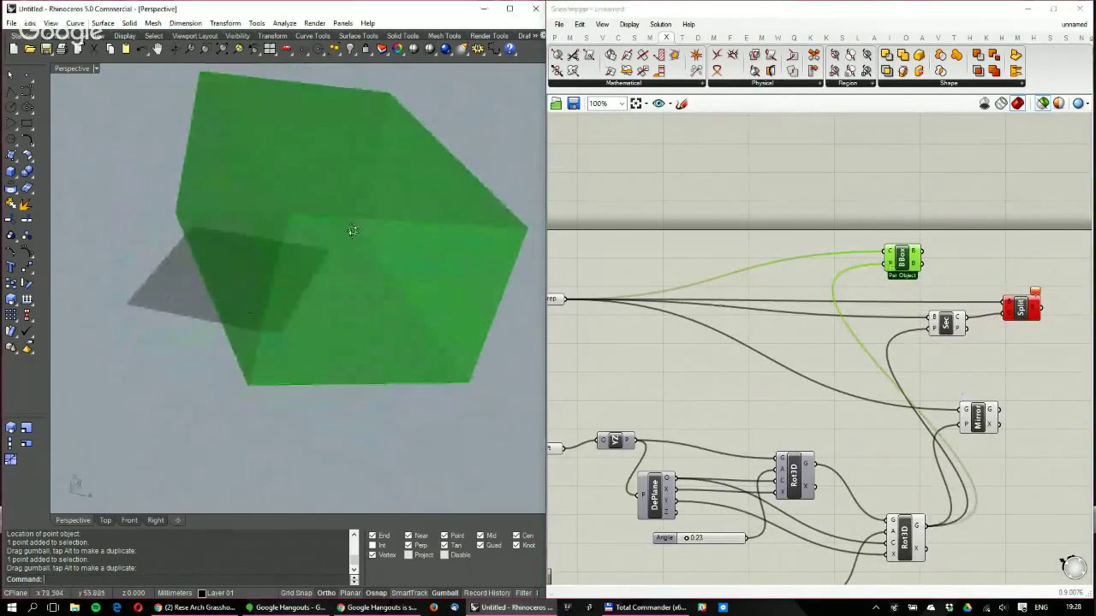
drag(895, 261, 928, 255)
Show the original surface and the rotated plane together with the plane-aligned bounding box and inspect them from several angles
shift+click(556, 299)
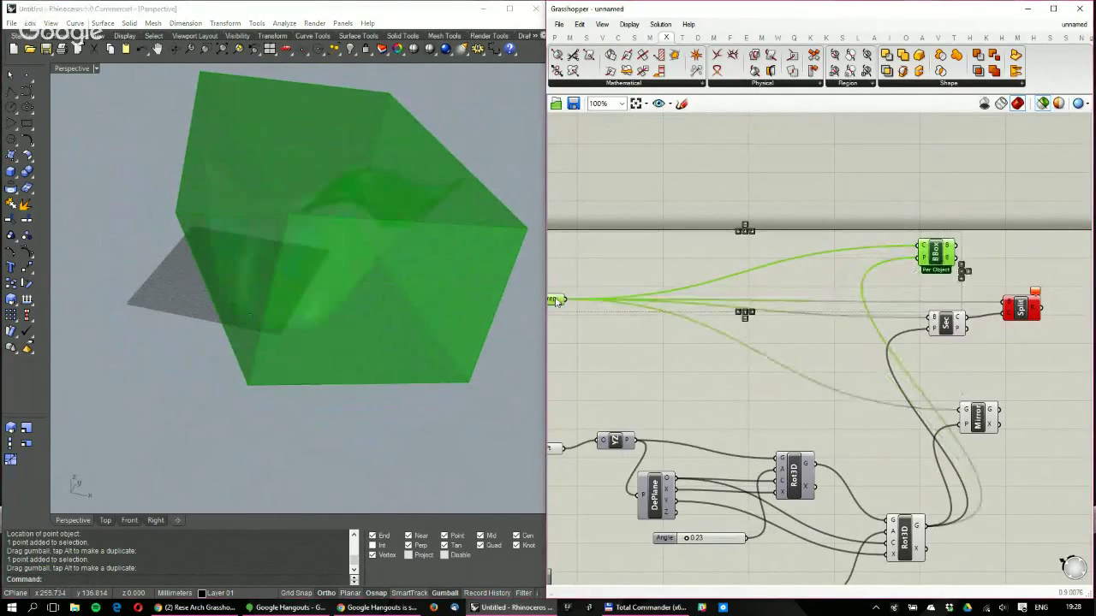
right_drag(264, 221, 304, 235)
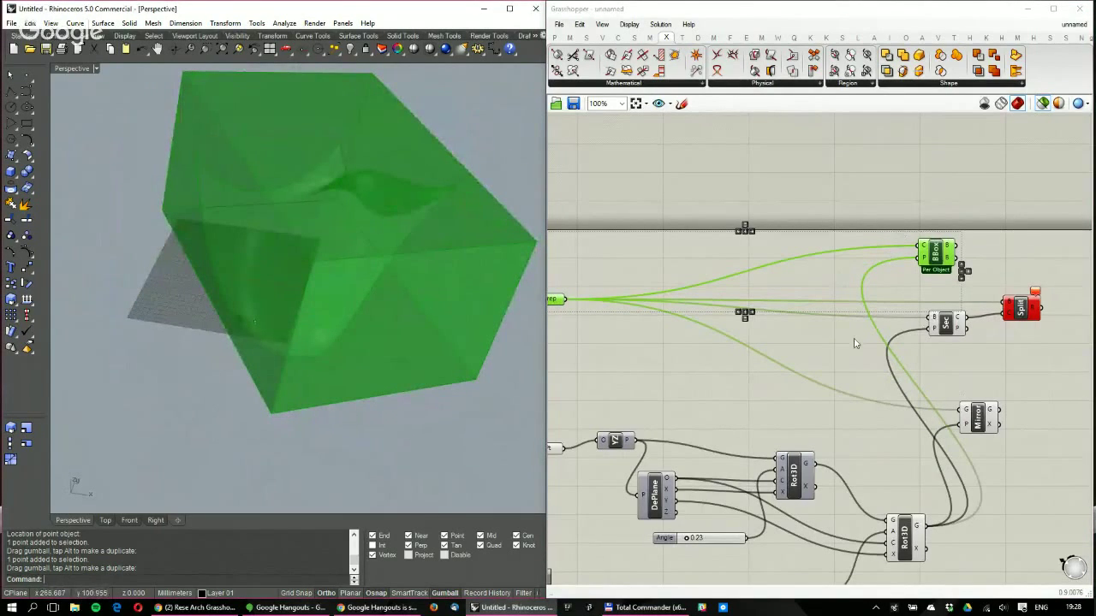
shift+click(905, 536)
right_drag(377, 240, 251, 314)
scroll(283, 219, up, 3)
scroll(257, 300, down, 3)
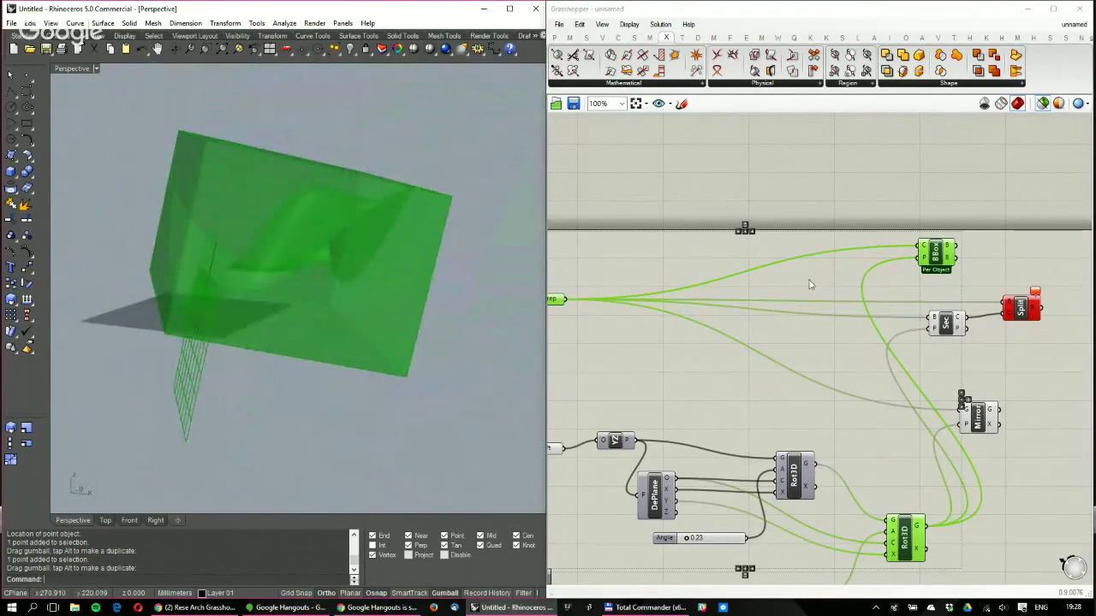
Add a Deconstruct Box component beside Bounding Box and feed the bounding box output into it
right_drag(931, 260, 818, 267)
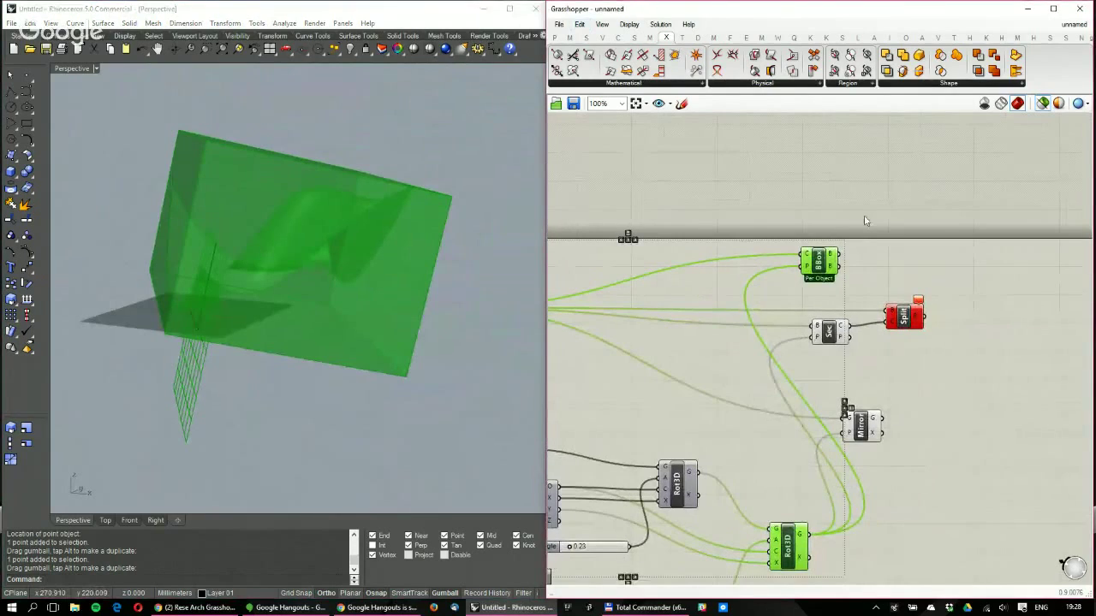
click(862, 226)
double_click(861, 205)
text(do)
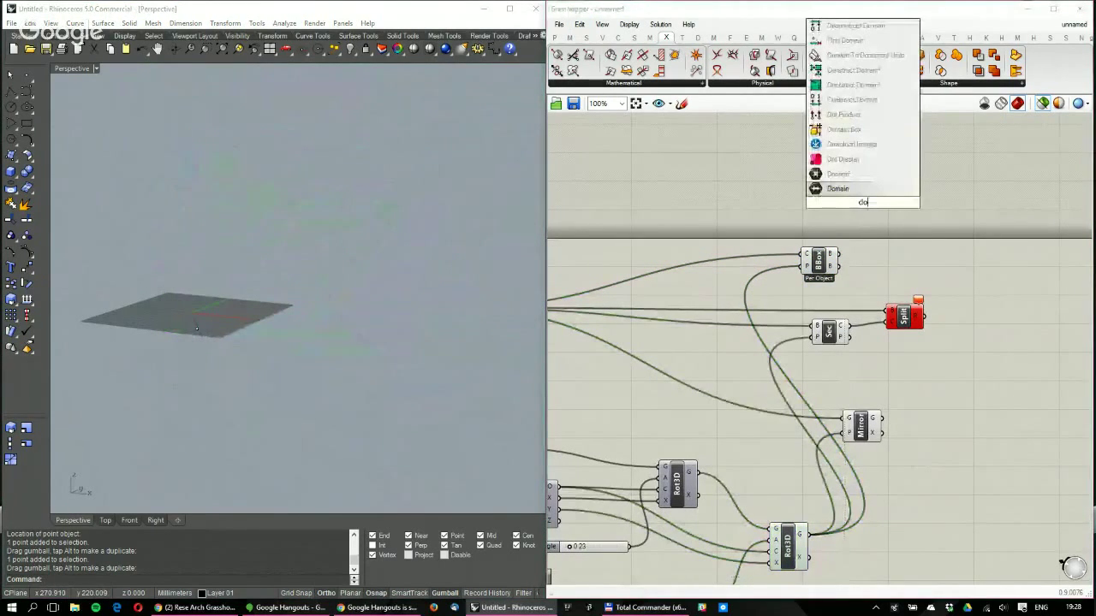
key(BackSpace)
text(econstruct bo)
key(Return)
scroll(871, 201, up, 2)
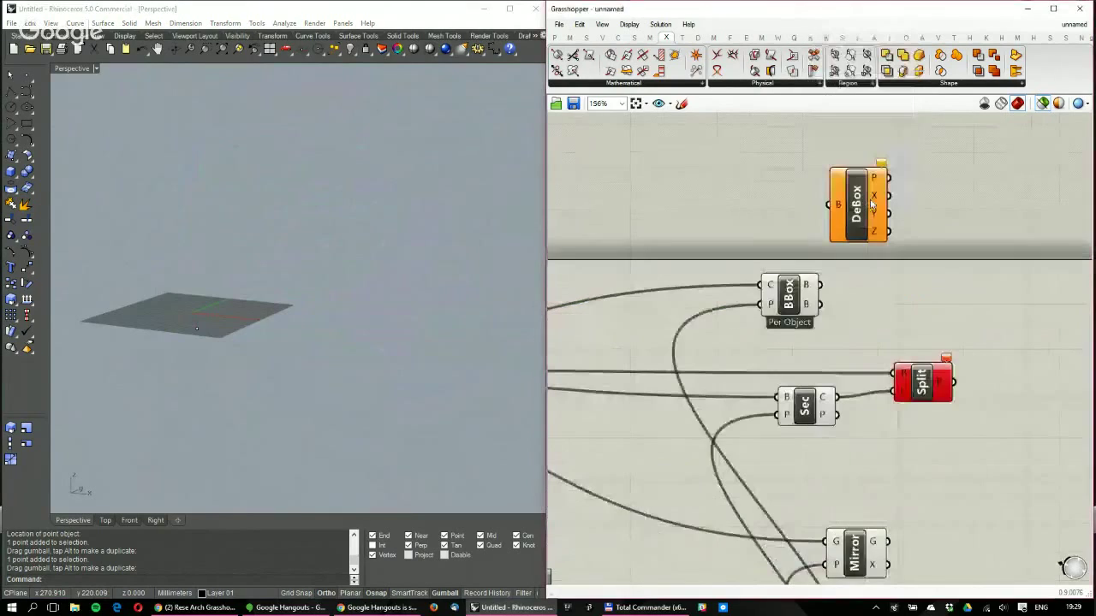
right_drag(872, 204, 787, 197)
drag(736, 277, 743, 197)
drag(770, 199, 817, 274)
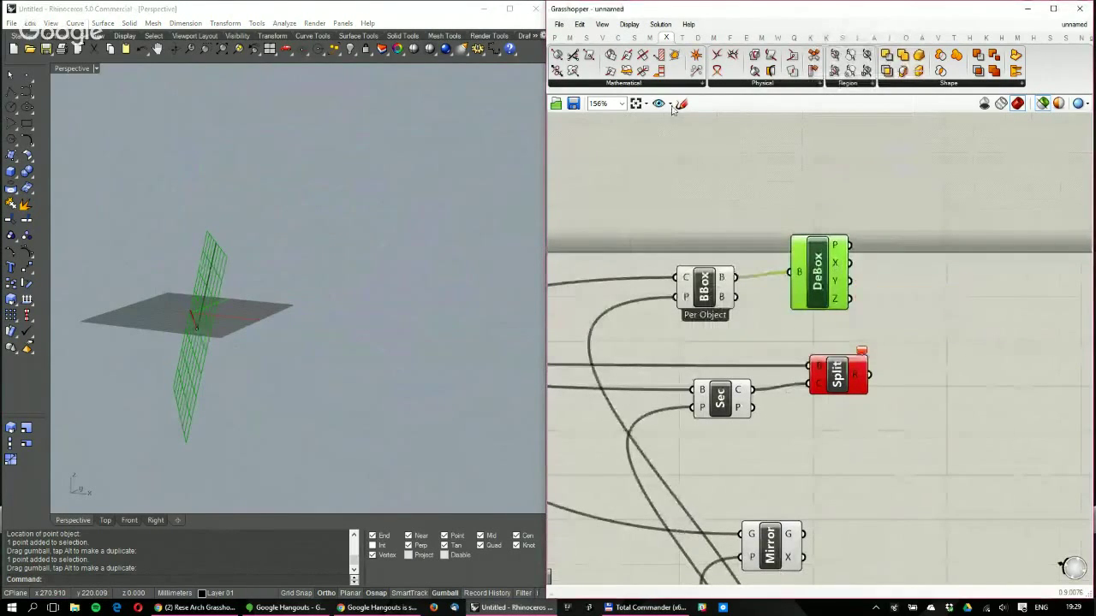
Place a panel beside Deconstruct Box and connect the Z output to it
click(556, 38)
drag(648, 56, 961, 239)
drag(848, 298, 890, 238)
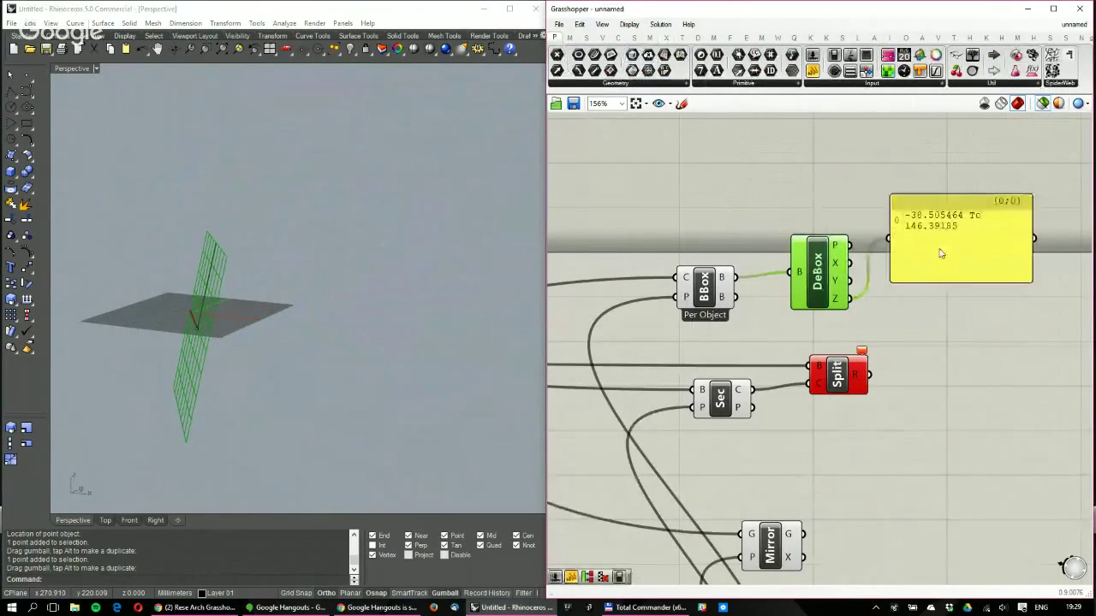
click(941, 254)
Show the second Rotate 3D's plane on its own, followed by the plane and the bounding box together
right_drag(869, 438, 882, 409)
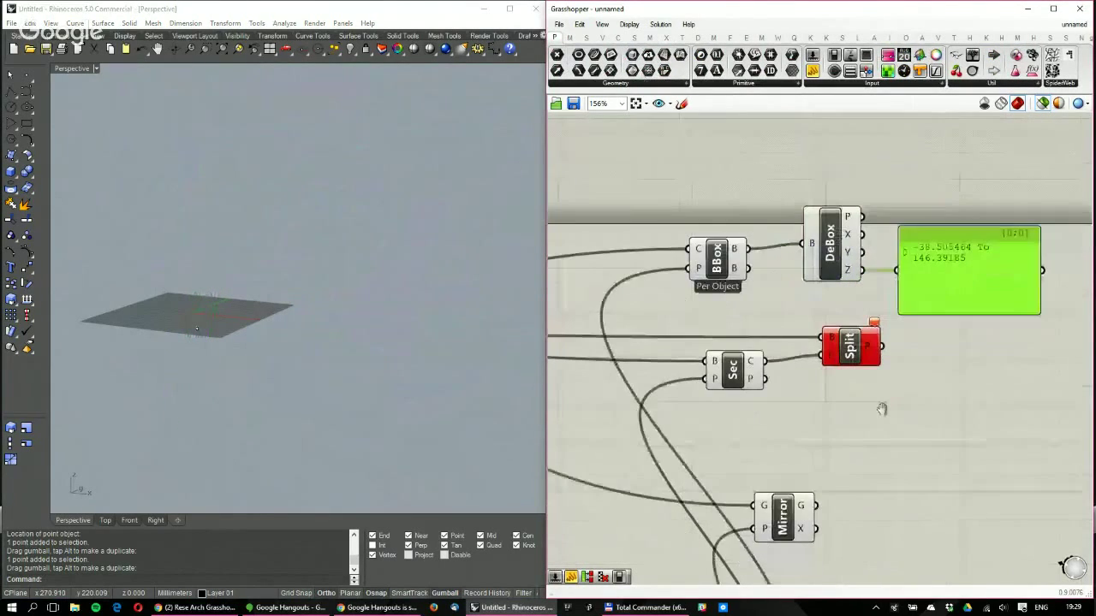
scroll(882, 410, down, 3)
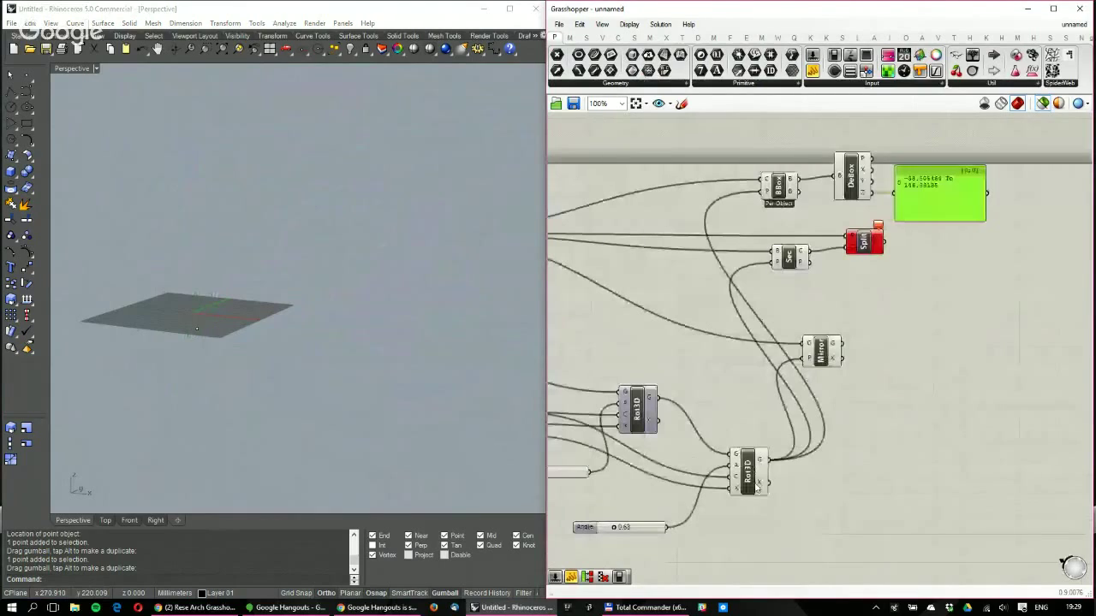
click(753, 480)
right_drag(201, 303, 202, 342)
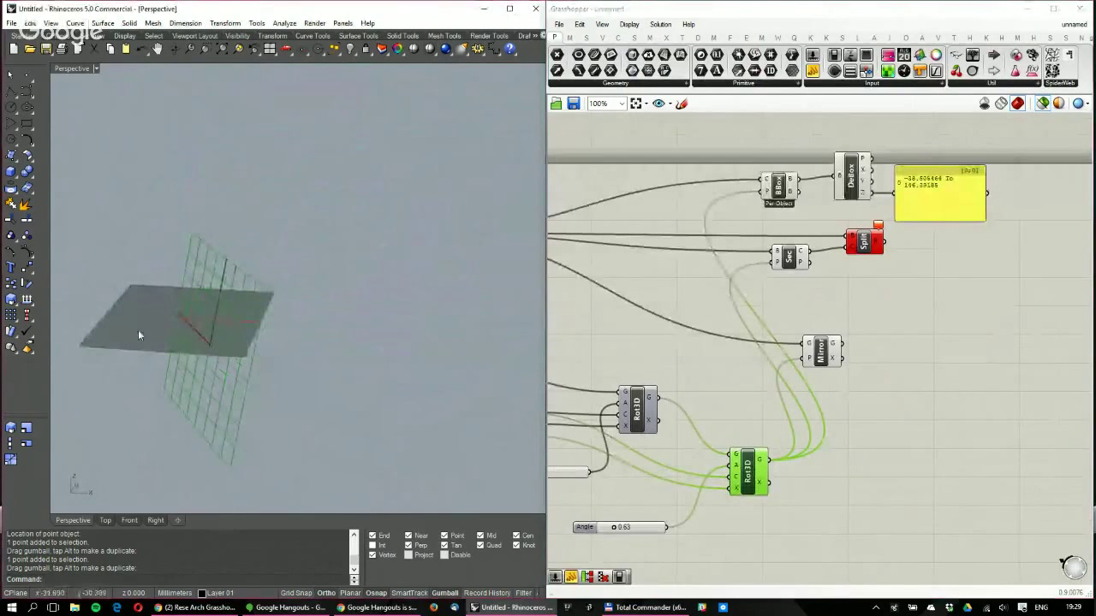
click(780, 189)
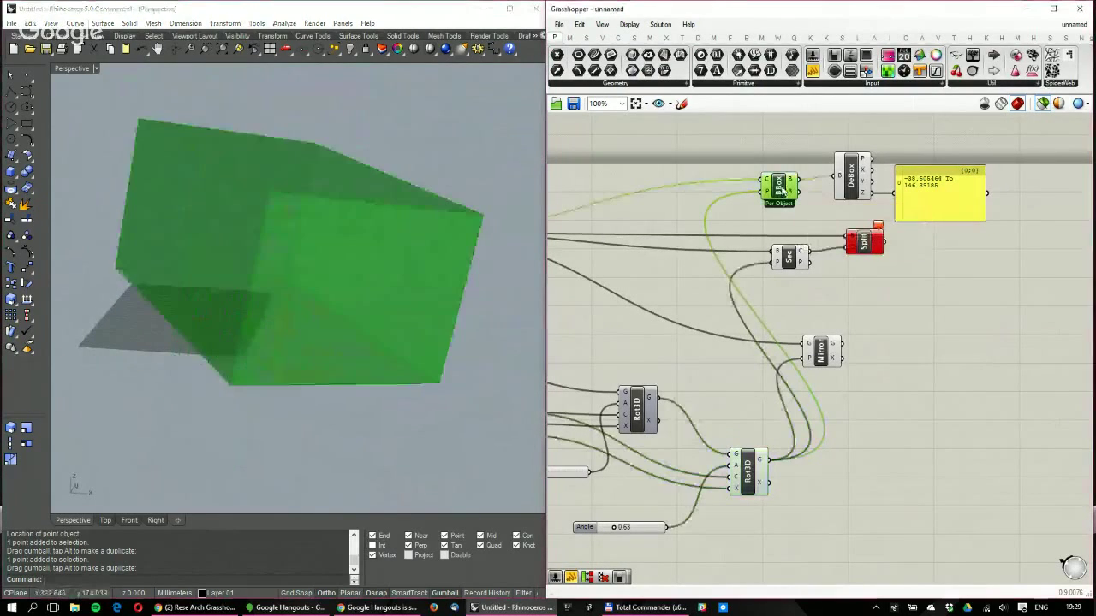
shift+click(751, 473)
right_drag(356, 272, 379, 245)
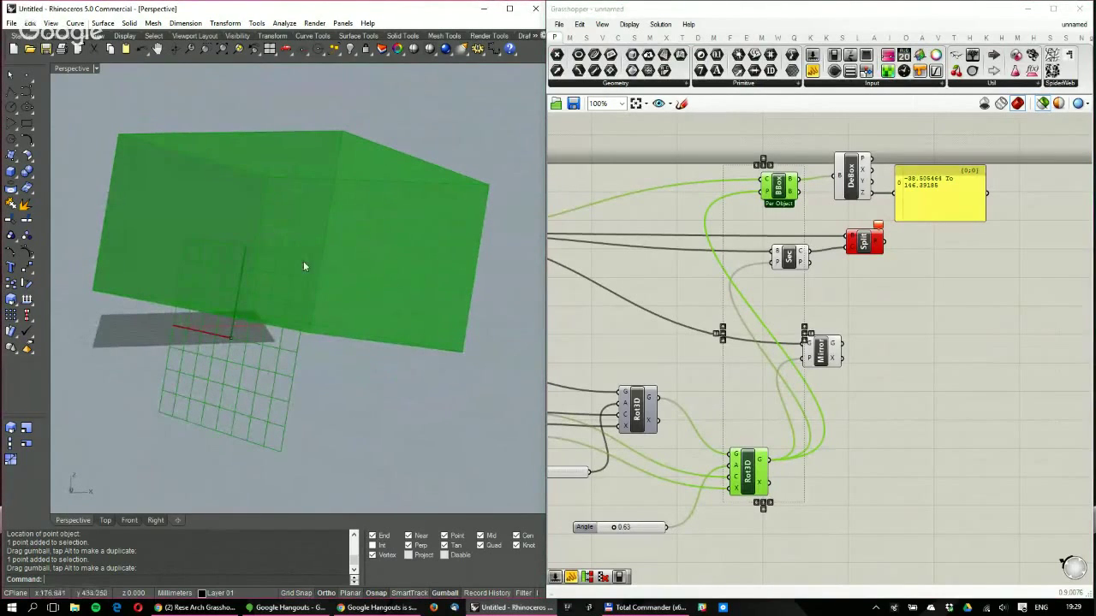
Examine from several angles how far the bounding box extends on each side of the plane and read its Z domain
mouse_move(301, 271)
right_down()
mouse_move(265, 265)
mouse_move(315, 279)
right_up()
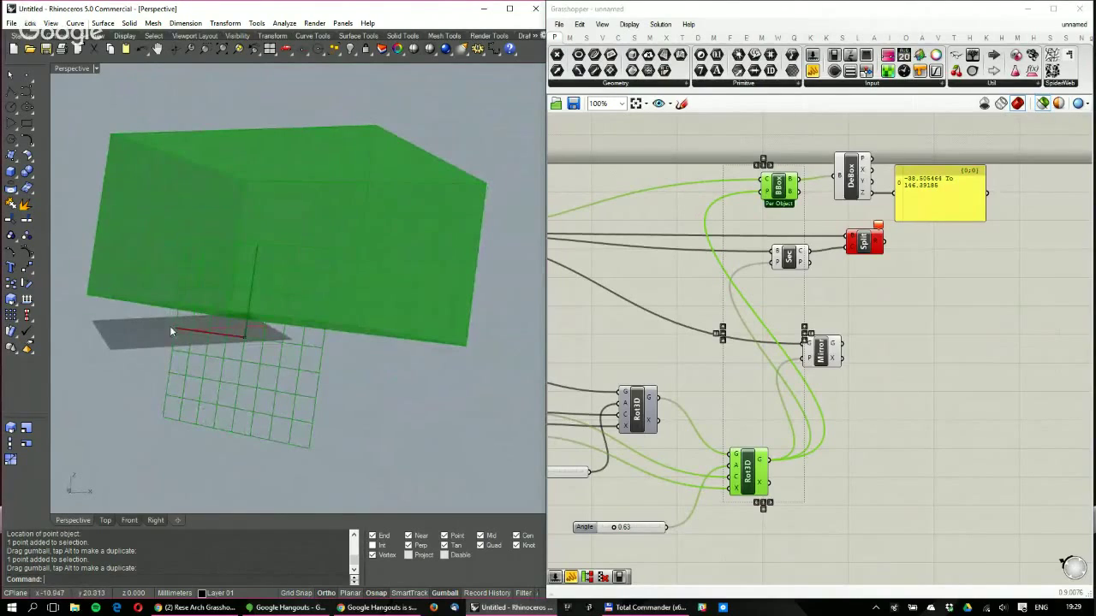
right_drag(170, 332, 196, 333)
right_drag(424, 334, 456, 317)
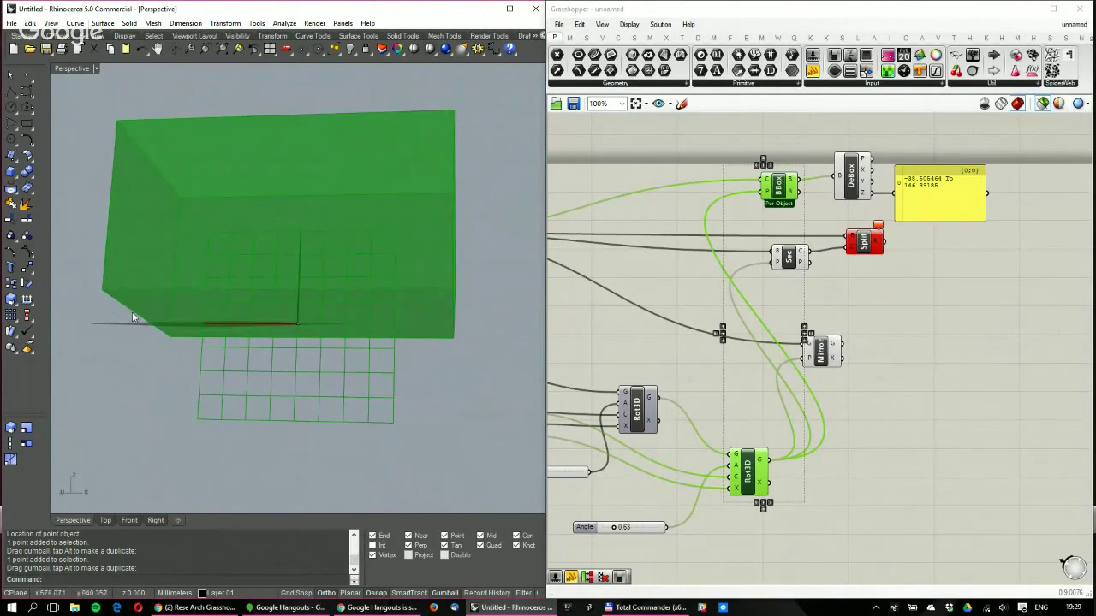
right_drag(131, 315, 261, 340)
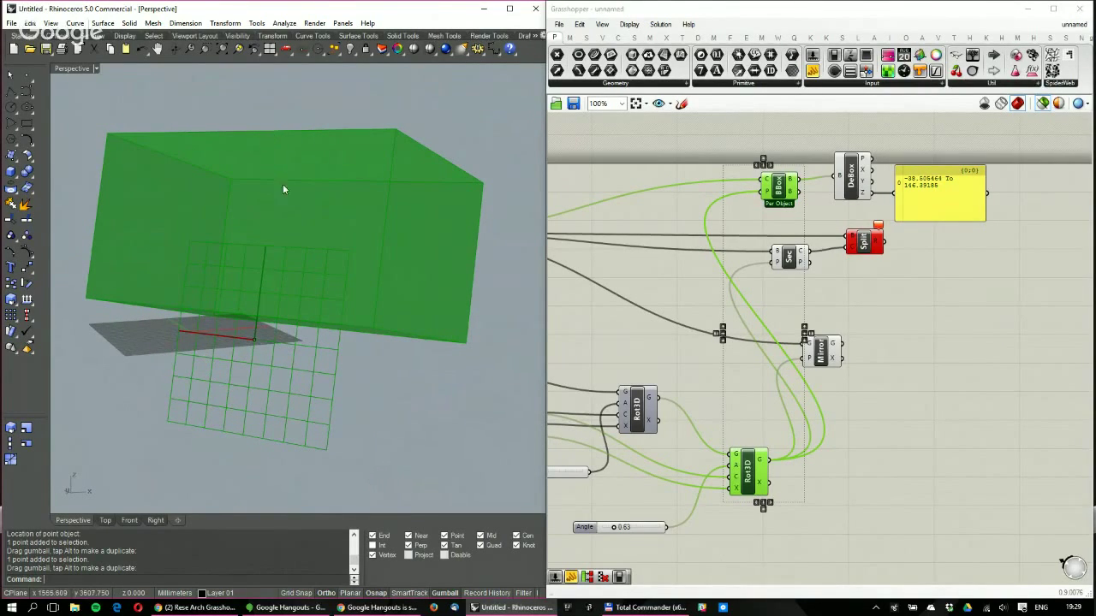
right_drag(283, 188, 216, 161)
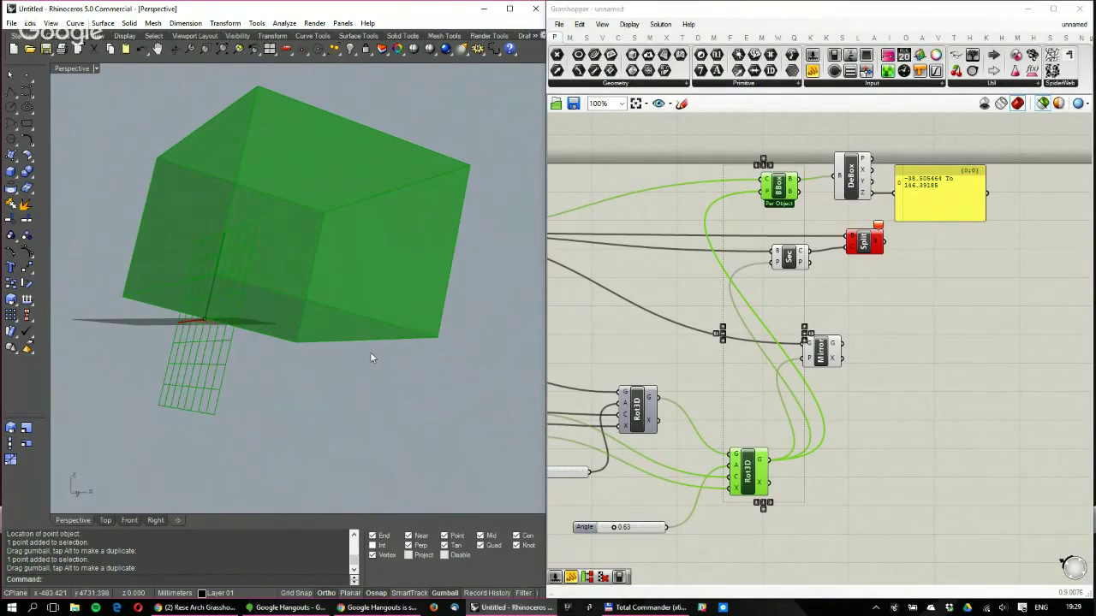
right_drag(371, 357, 364, 343)
mouse_move(266, 319)
right_down()
mouse_move(277, 320)
mouse_move(257, 308)
right_up()
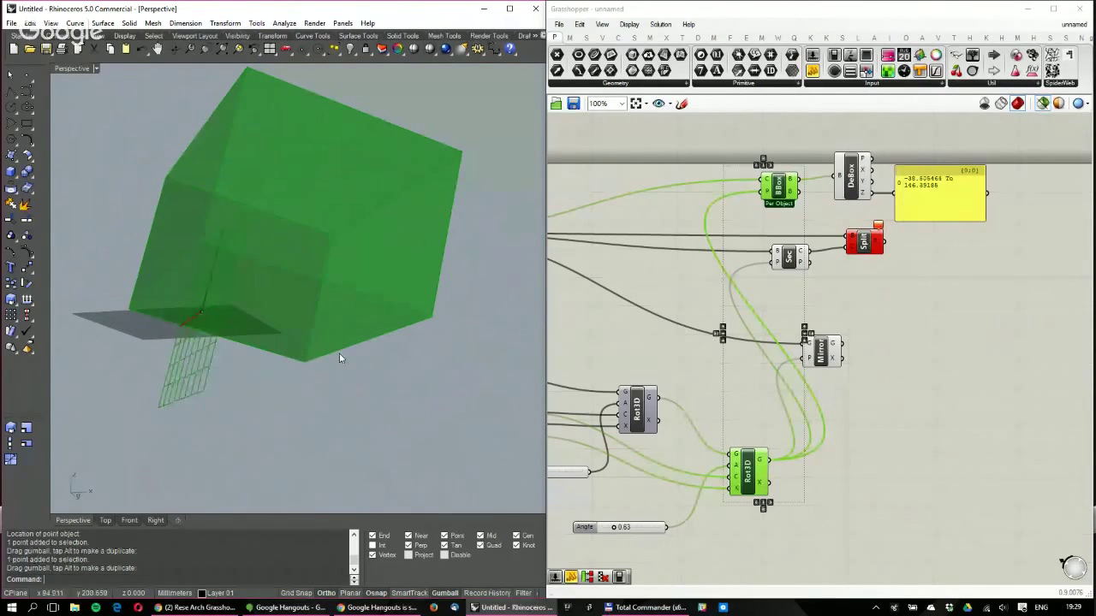
scroll(924, 208, up, 1)
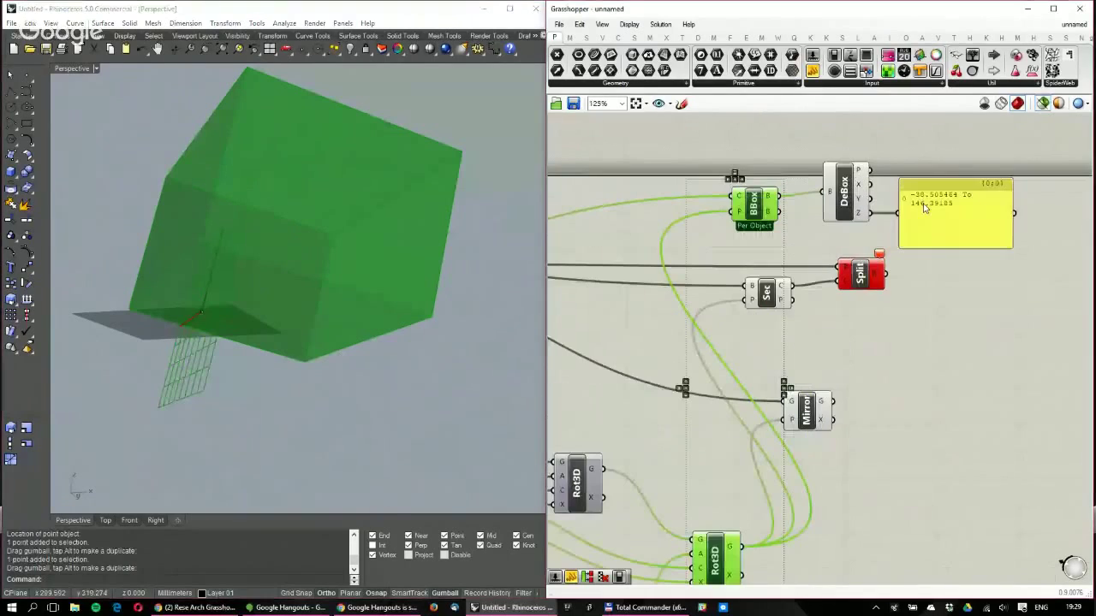
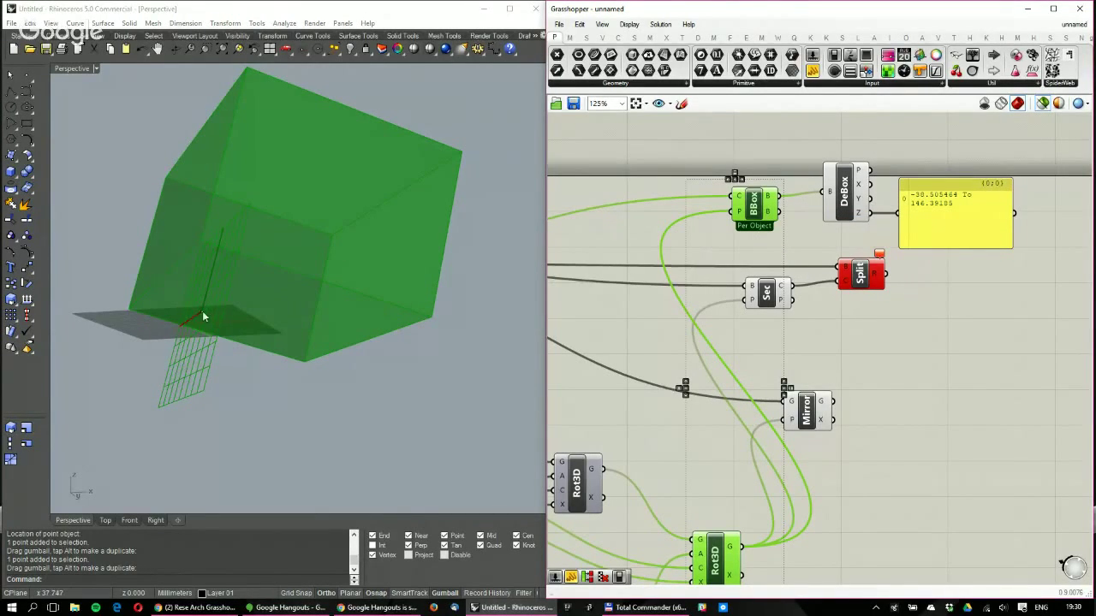
mouse_move(203, 313)
right_down()
mouse_move(214, 293)
mouse_move(173, 270)
mouse_move(224, 305)
mouse_move(162, 261)
mouse_move(207, 298)
mouse_move(190, 292)
right_up()
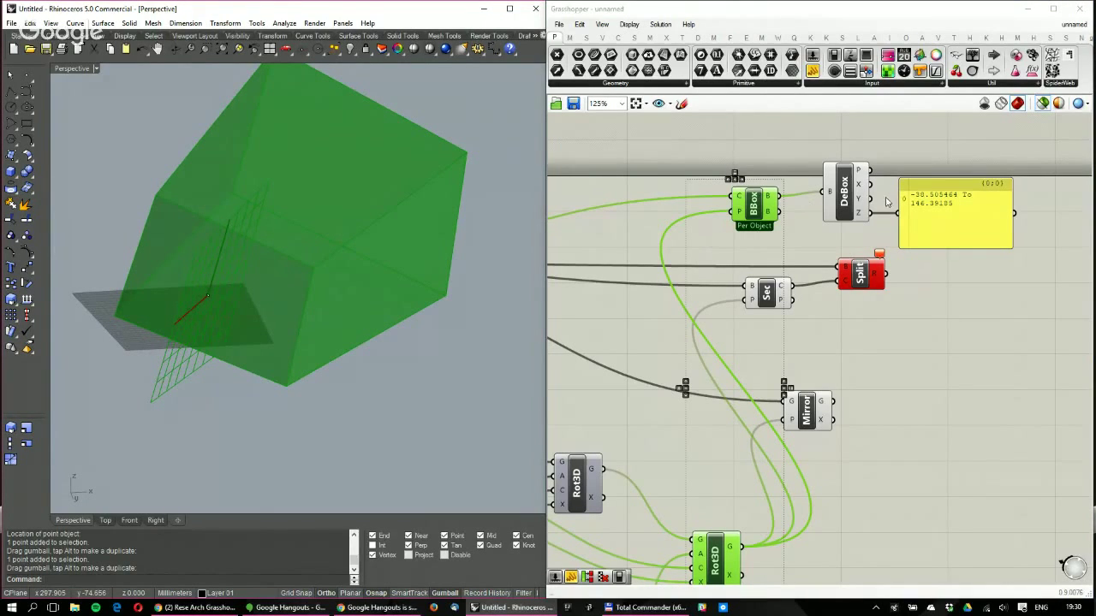
scroll(935, 203, up, 3)
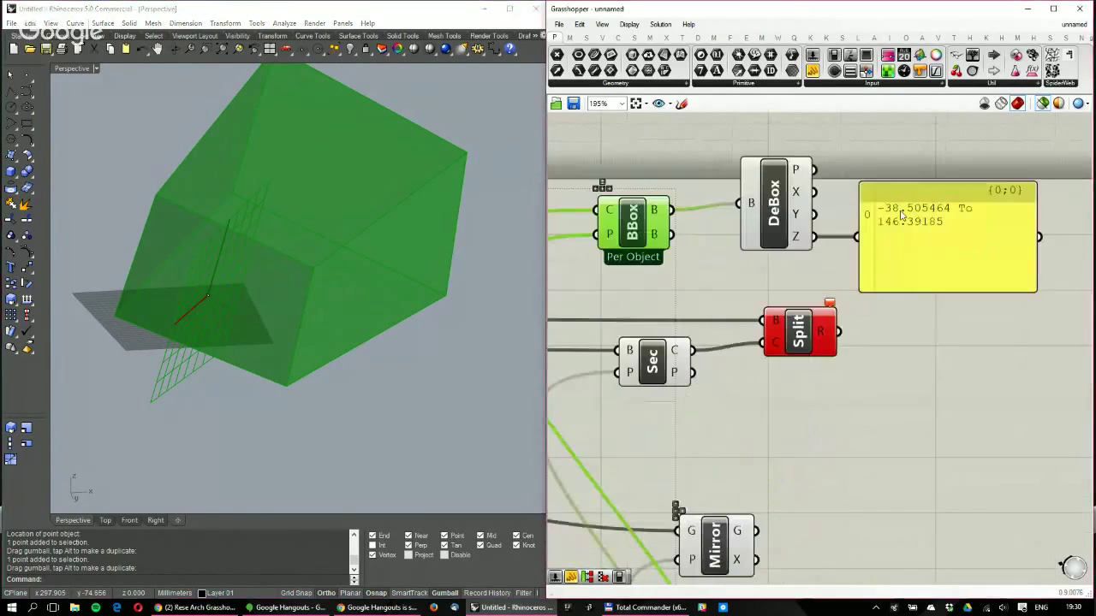
Move the Bounding Box, Deconstruct Box and panel group up away from Split Brep and place the panel farther from Deconstruct Box
scroll(901, 214, down, 4)
drag(1004, 249, 743, 225)
right_drag(788, 235, 745, 254)
click(880, 312)
drag(849, 257, 967, 262)
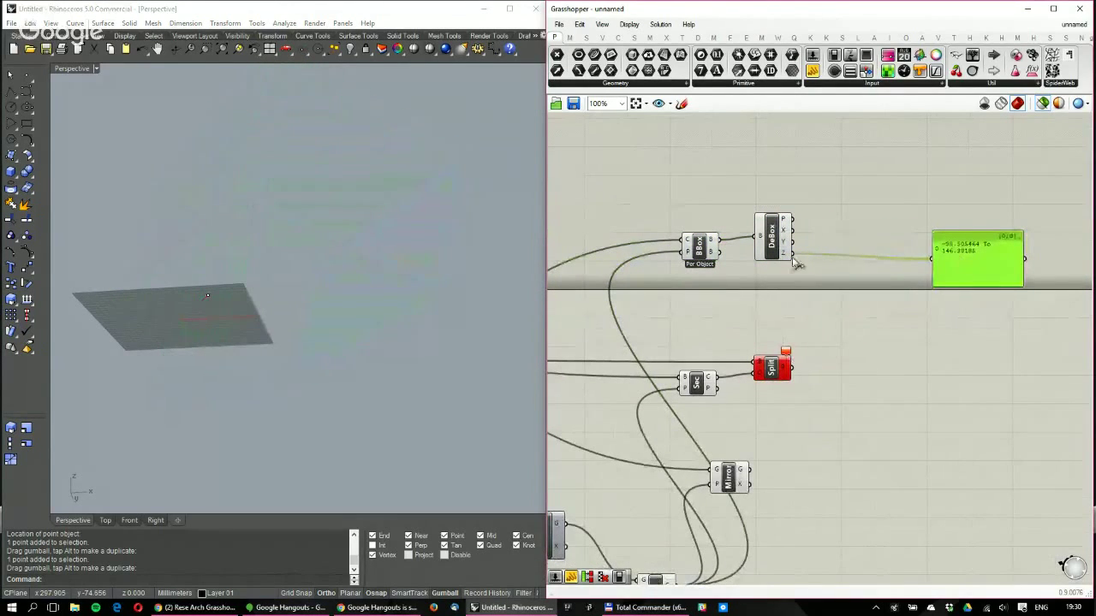
Add a Deconstruct Domain component between Deconstruct Box and the panel and feed the box's Z domain into it
double_click(854, 237)
text(deconst)
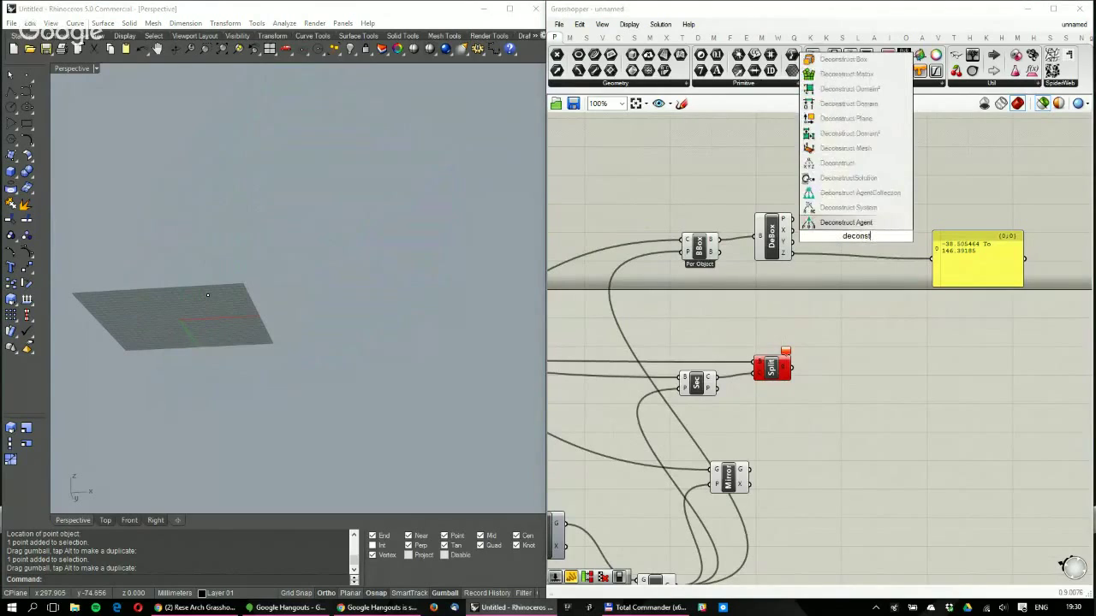
text(ruct)
text(domain)
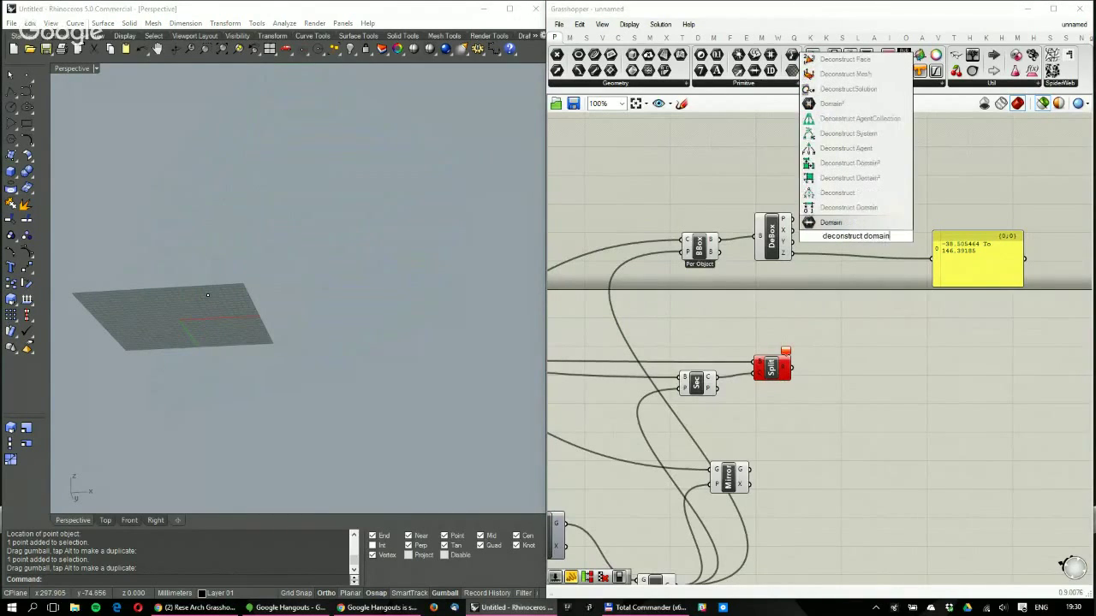
click(846, 208)
drag(852, 238, 844, 278)
scroll(858, 267, up, 4)
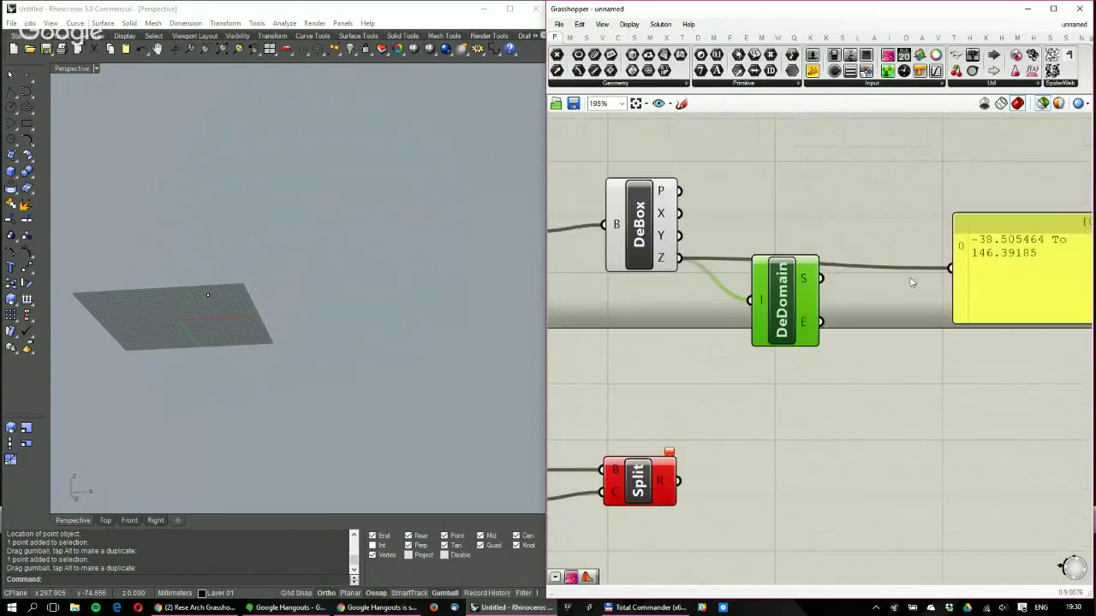
right_drag(827, 286, 775, 284)
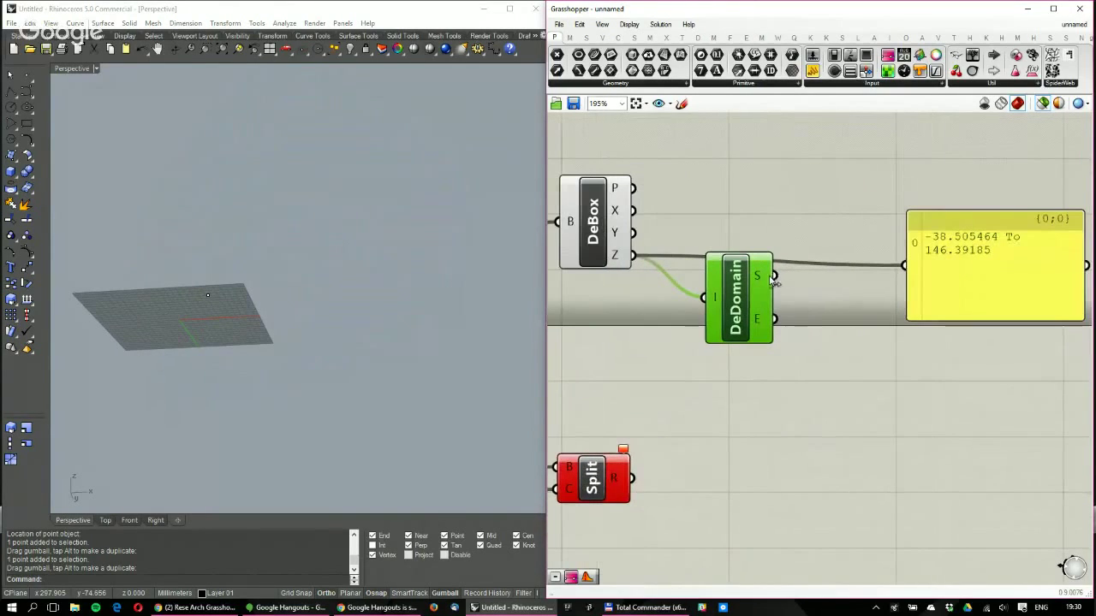
Feed the Deconstruct Domain's start value into the panel in place of the box's Z domain
drag(774, 277, 905, 266)
right_drag(950, 286, 831, 314)
scroll(803, 331, down, 2)
right_drag(747, 365, 780, 313)
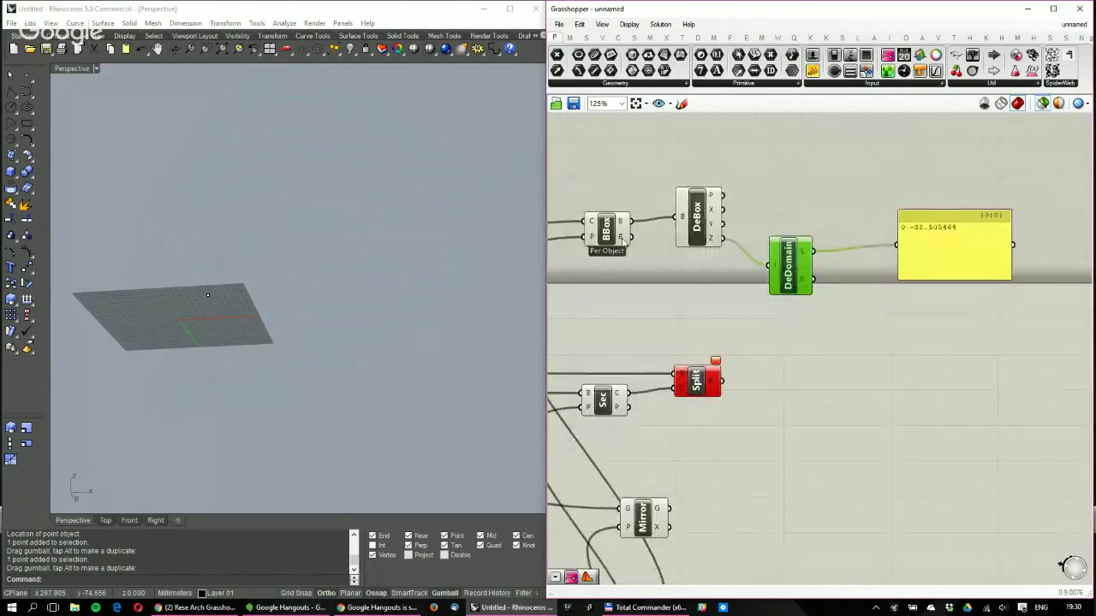
Add a Move component and place it below the panel
double_click(776, 336)
text(move)
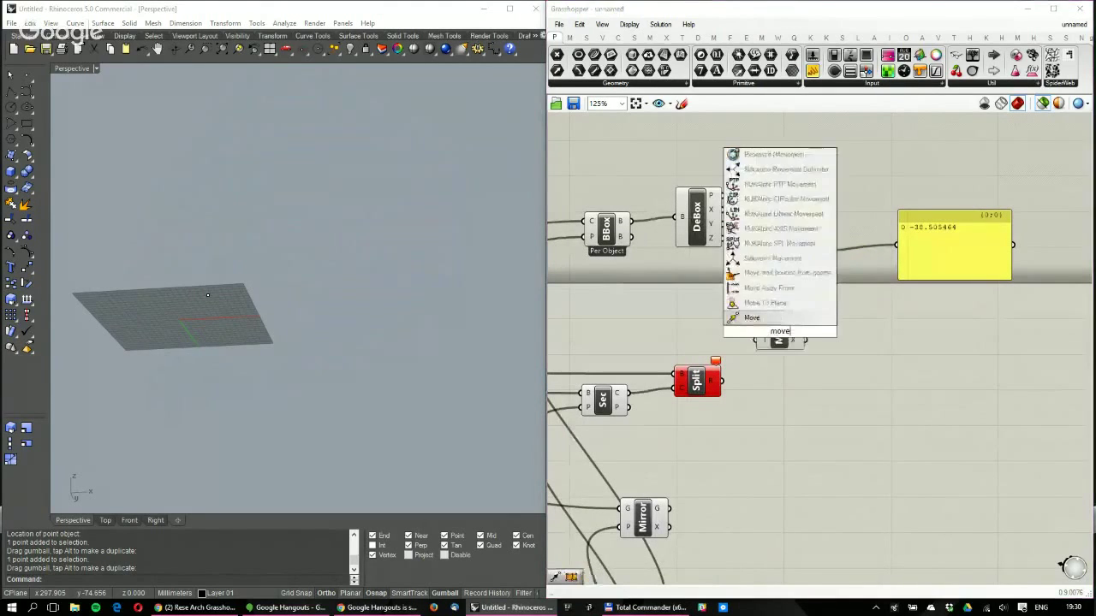
key(Return)
right_drag(820, 267, 763, 243)
drag(725, 310, 813, 324)
Add a Deconstruct Plane component below Deconstruct Domain and feed it the plane from the second Rotate 3D
right_drag(673, 234, 756, 257)
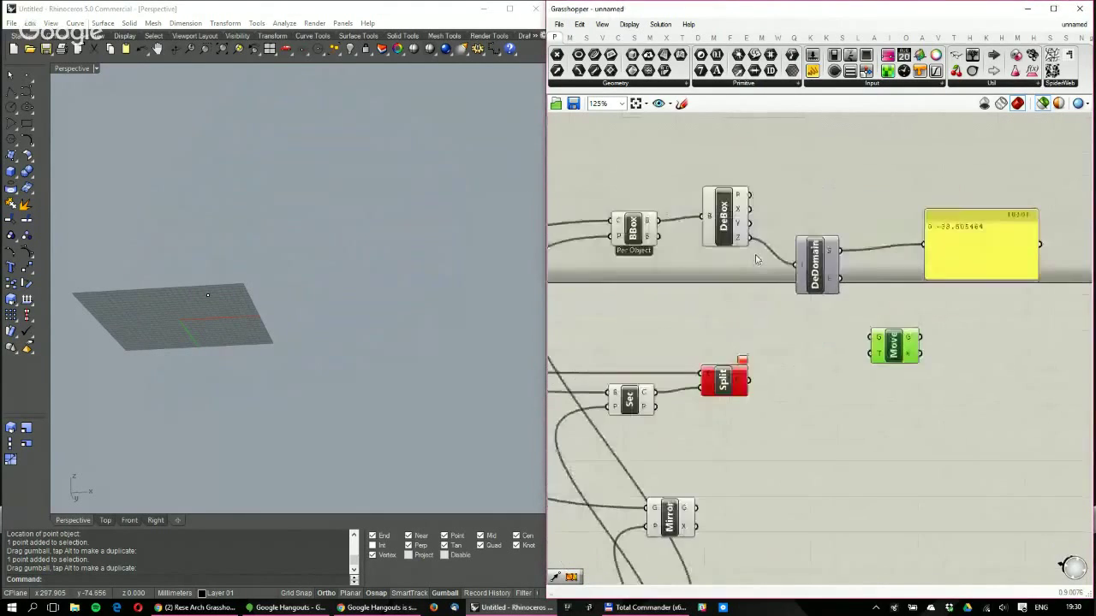
scroll(729, 334, down, 2)
right_drag(729, 334, 781, 279)
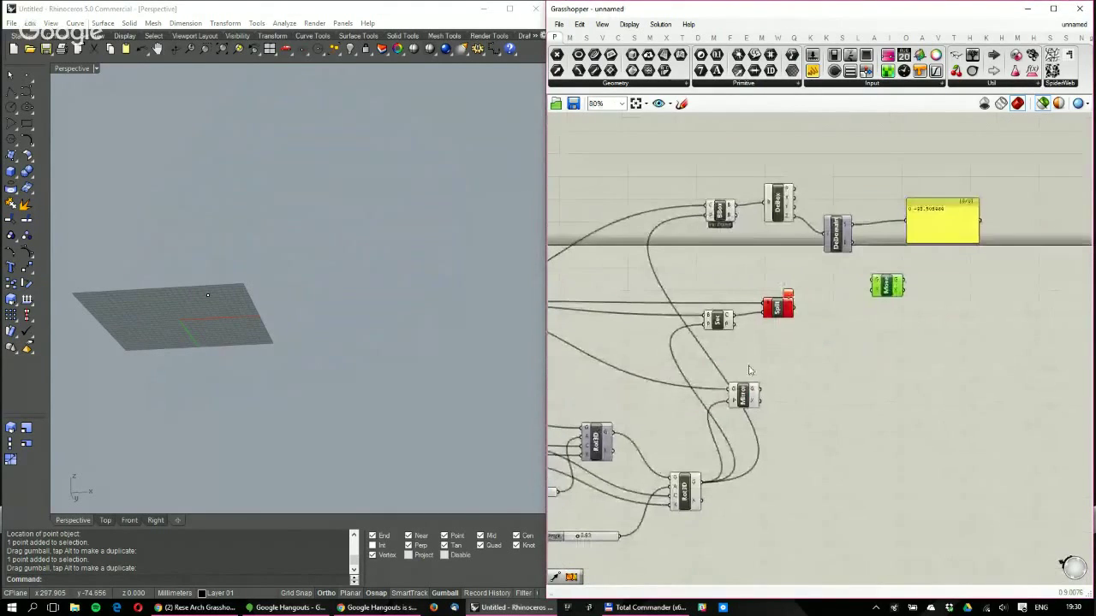
click(697, 487)
right_drag(306, 311, 318, 326)
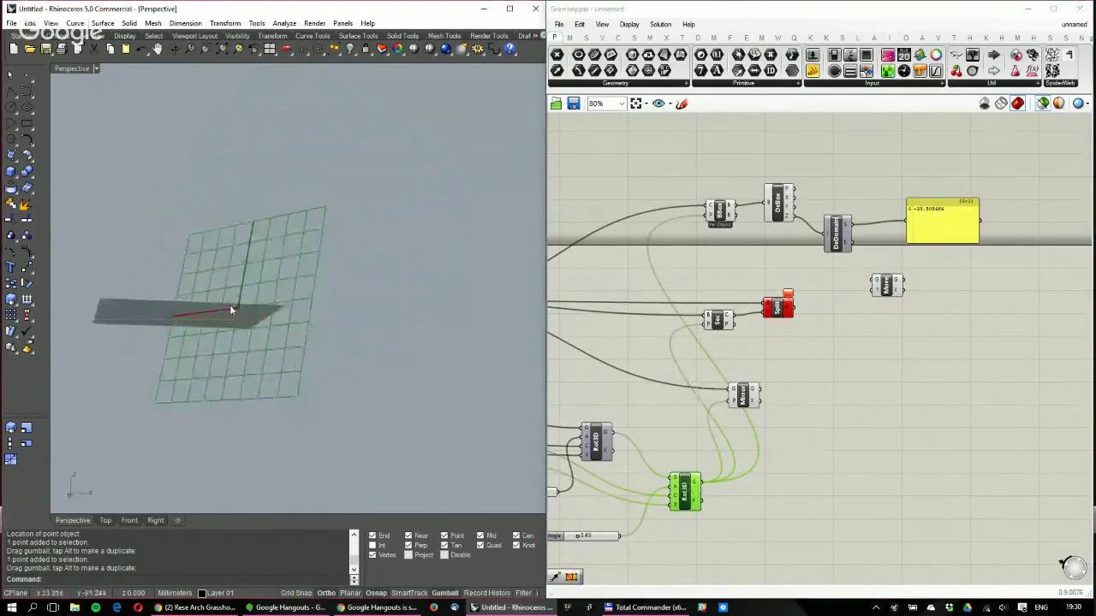
double_click(795, 463)
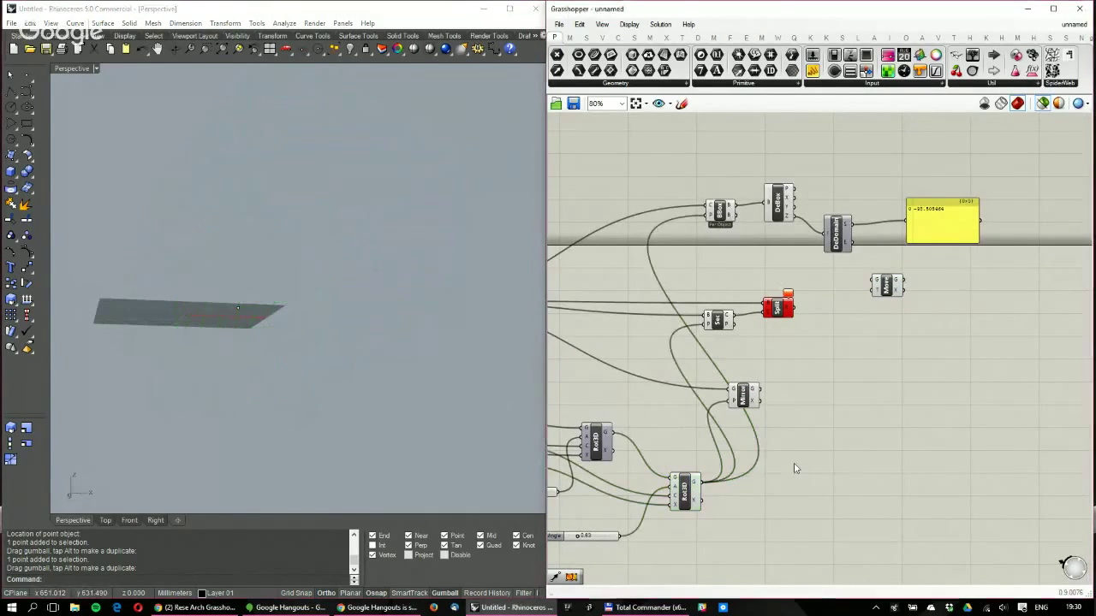
text(Deconstruct p)
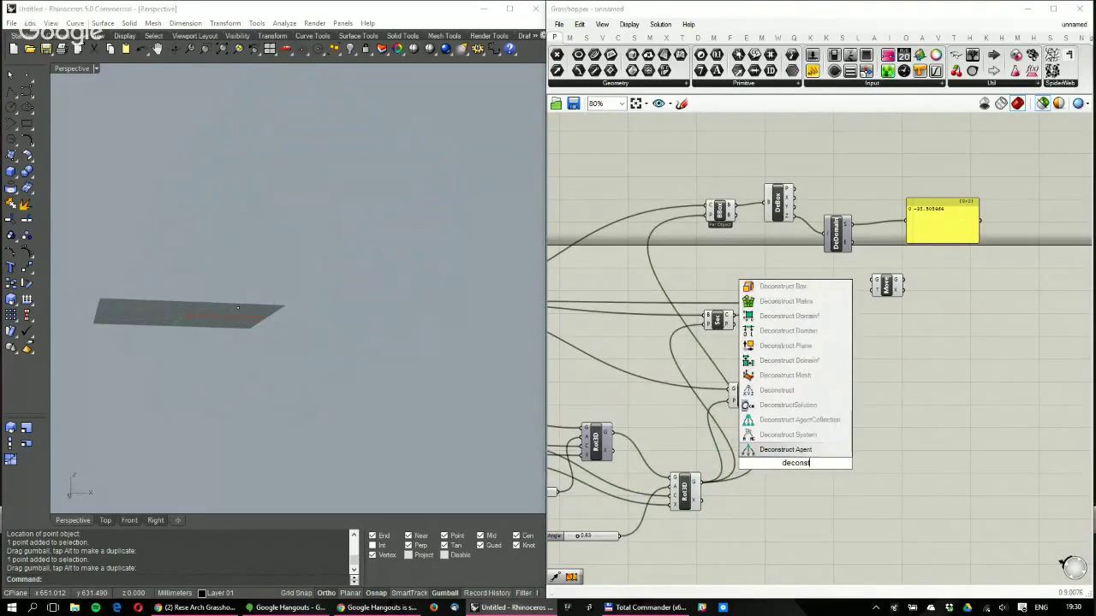
text(lane)
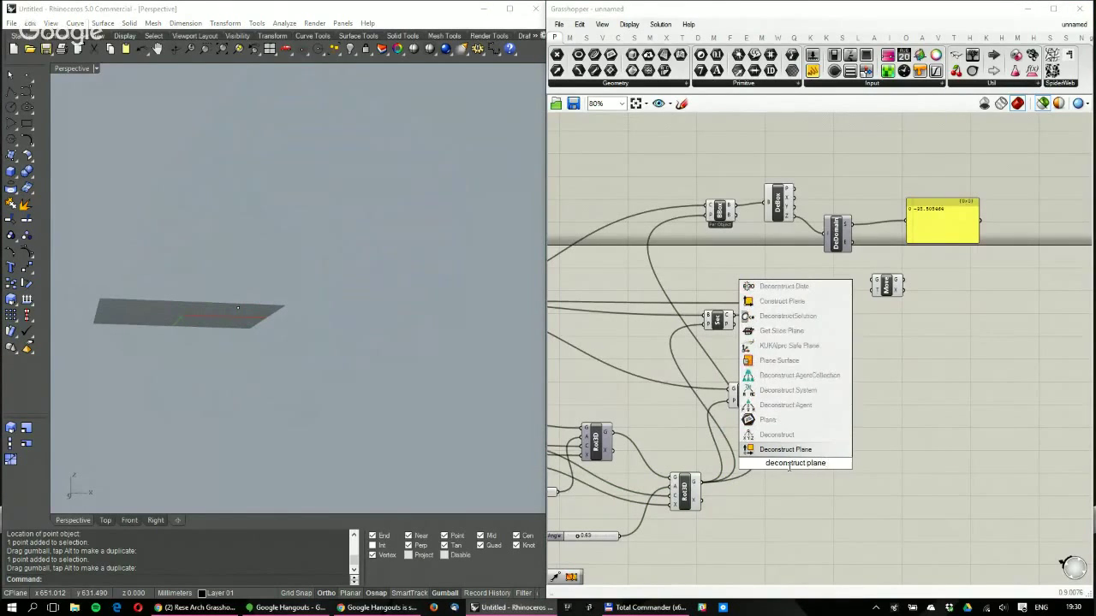
key(Return)
drag(700, 480, 840, 275)
scroll(841, 298, up, 3)
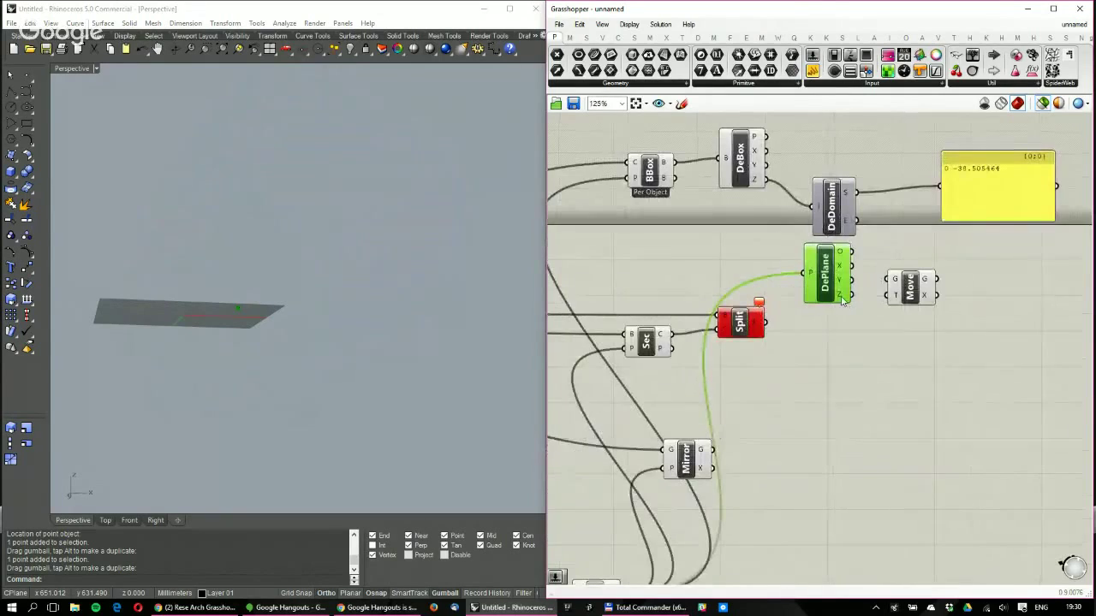
Make room before the Move component and add an Amplitude component there that takes the deconstructed plane's Z axis as its vector
right_drag(842, 298, 727, 366)
drag(795, 357, 942, 351)
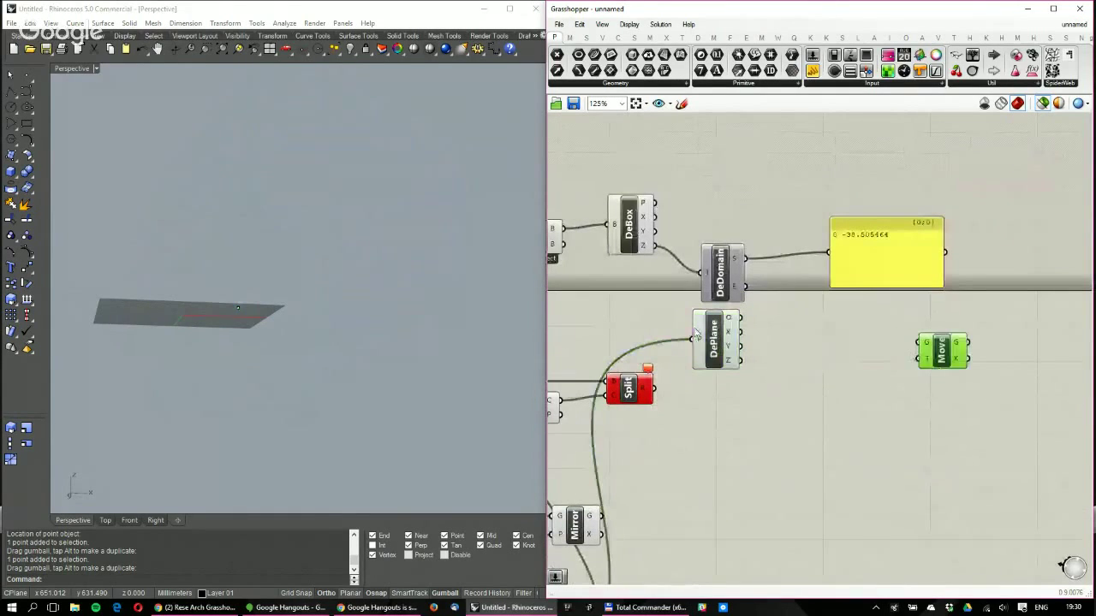
double_click(814, 340)
text(am)
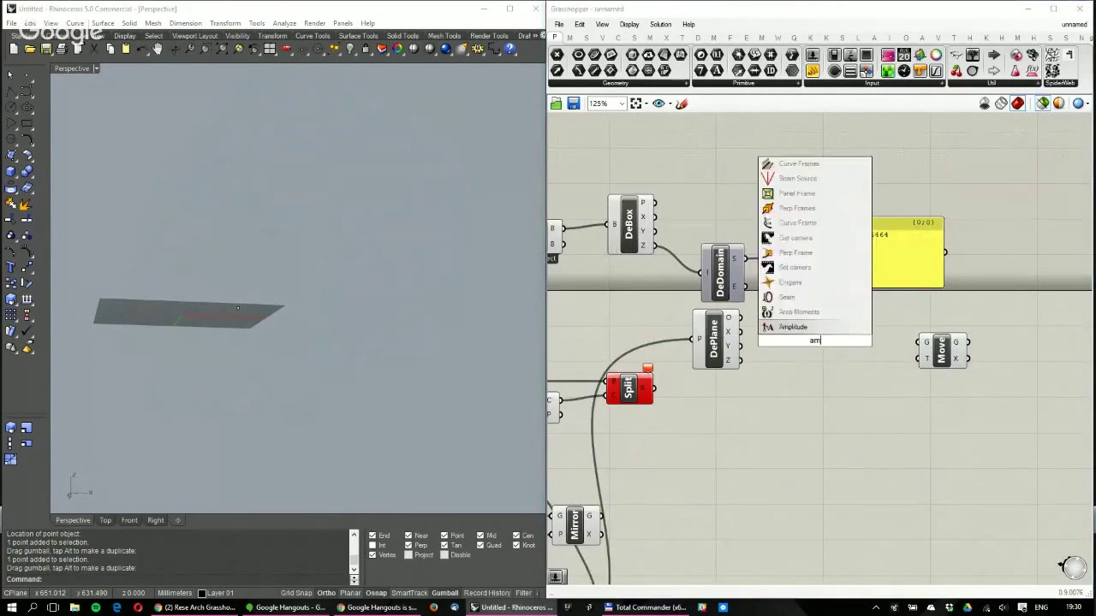
text(plitude)
key(Return)
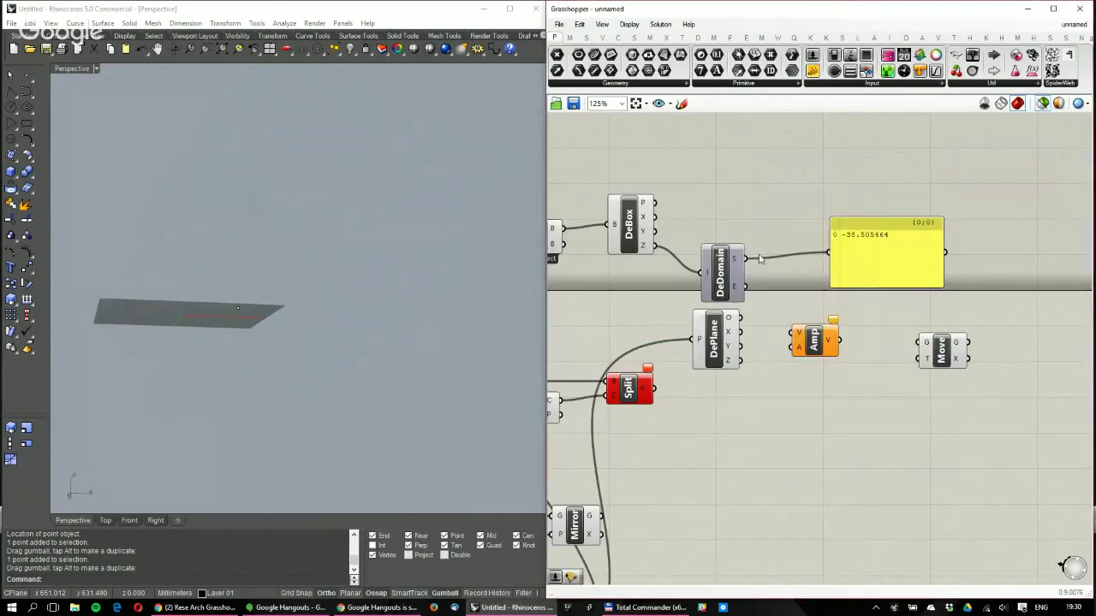
drag(741, 359, 791, 334)
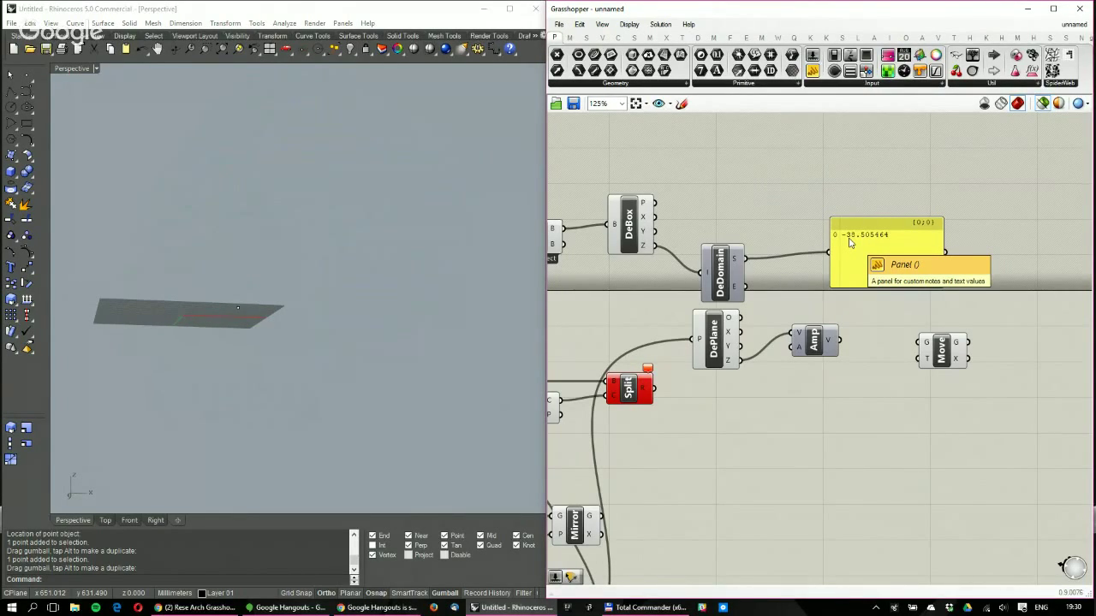
Add a Negative component that inverts the domain's start value and use the result as the Amplitude's length
double_click(780, 267)
text(negative)
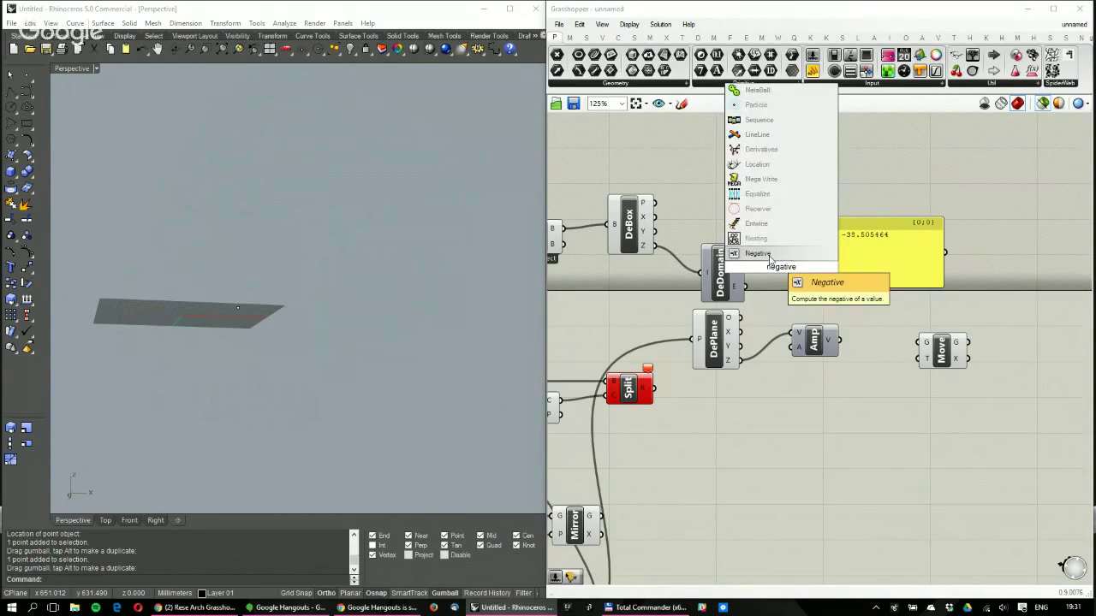
click(770, 259)
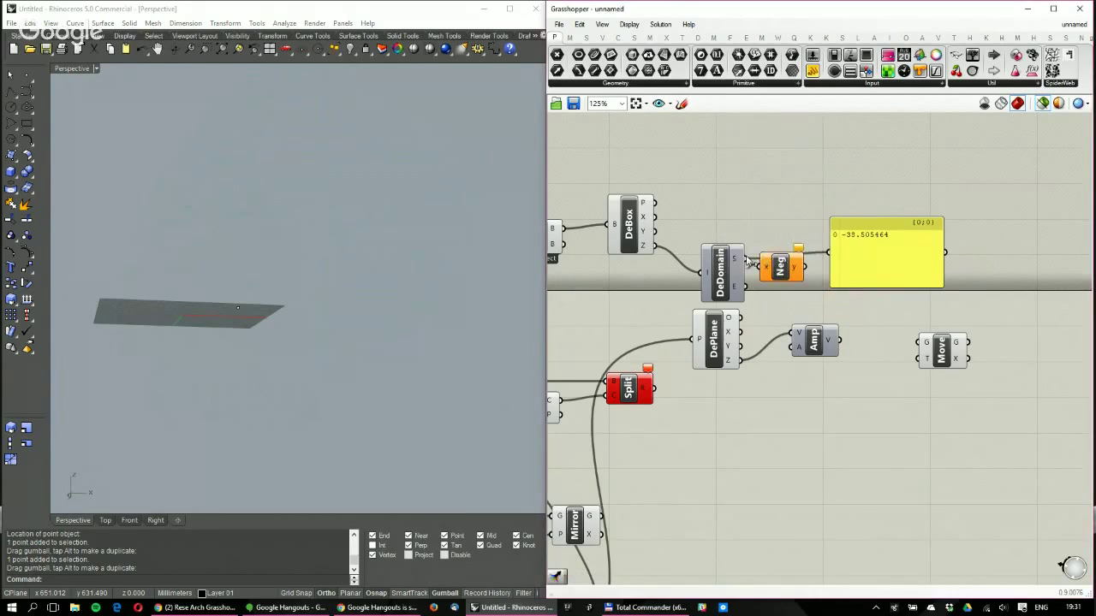
drag(802, 267, 782, 357)
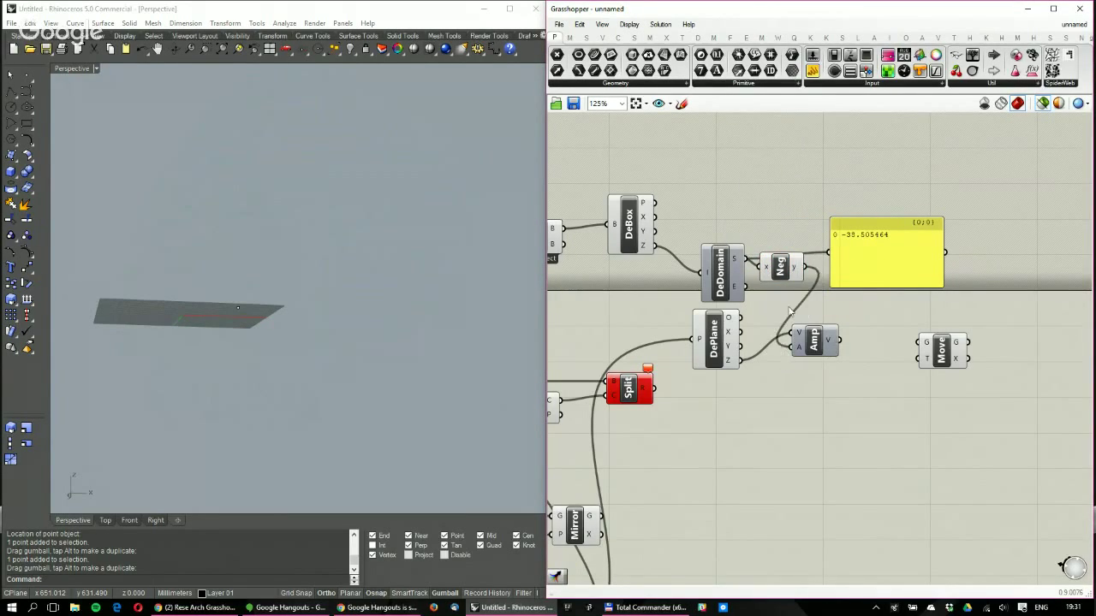
Arrange Negative, Amplitude and Move in a row after Deconstruct Plane so their wires stay readable
drag(784, 278, 776, 408)
drag(809, 347, 886, 347)
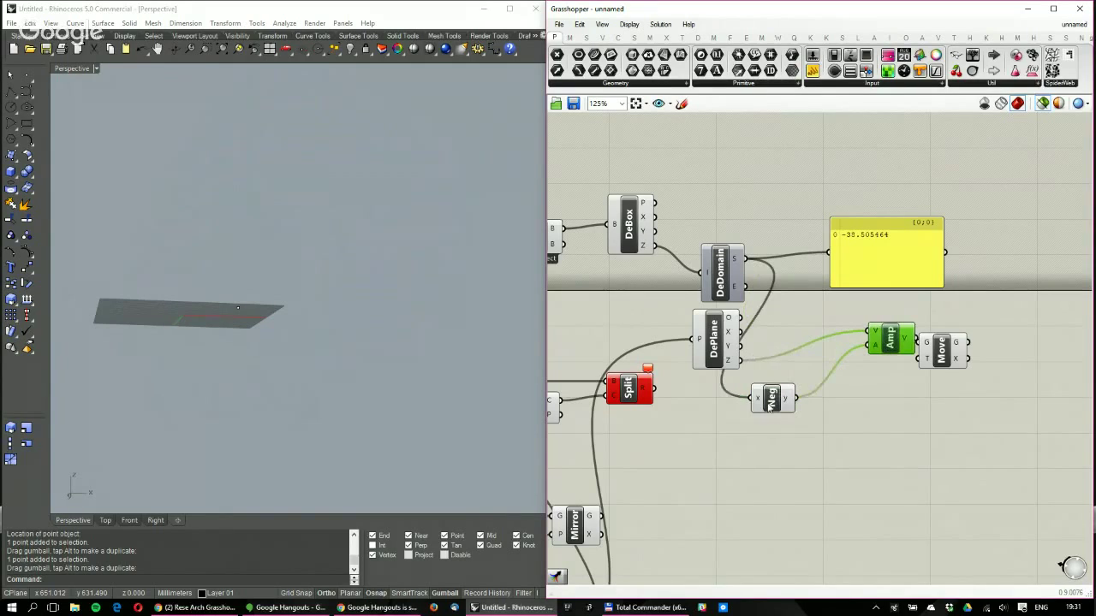
drag(770, 407, 803, 376)
drag(942, 351, 984, 325)
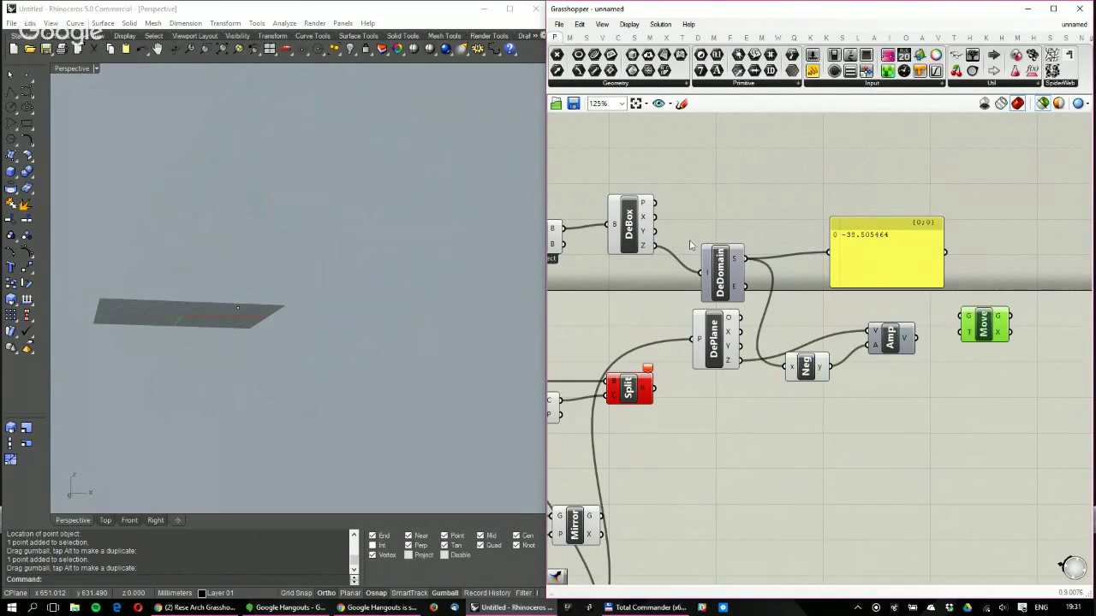
Move the bounding box by the Amplitude vector and compare the moved box with the second Rotate 3D's plane
scroll(720, 243, down, 2)
drag(619, 230, 875, 287)
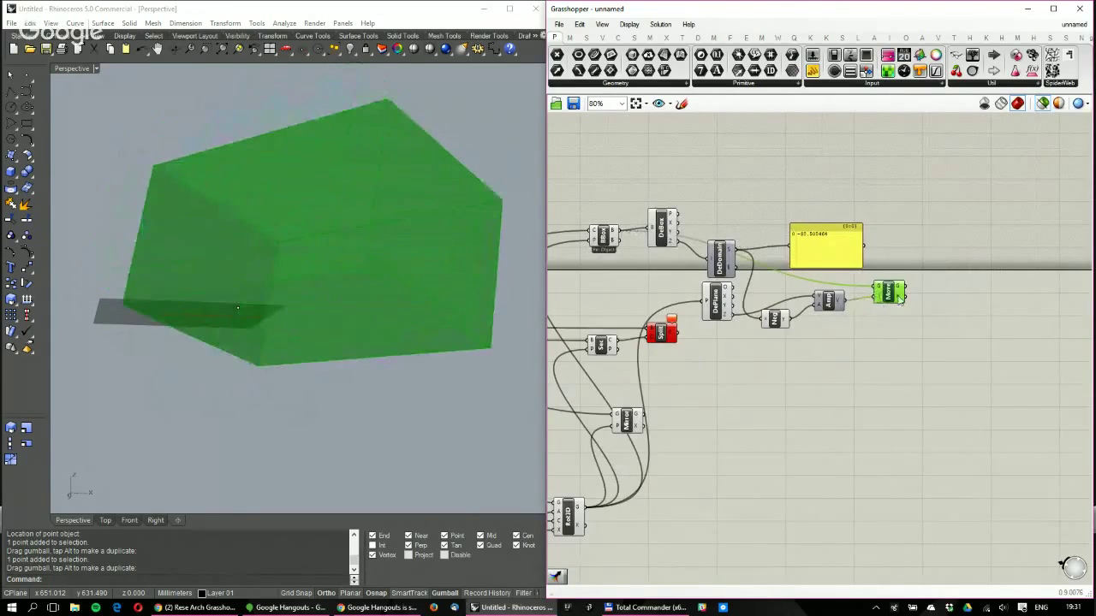
right_drag(738, 290, 809, 270)
right_drag(294, 276, 356, 254)
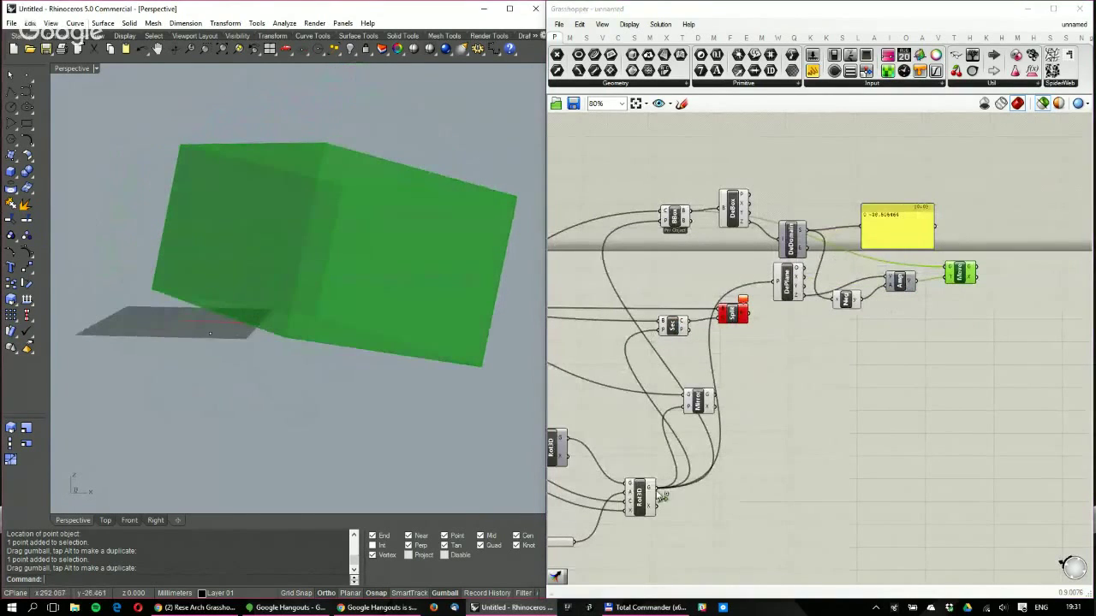
shift+click(643, 497)
right_drag(248, 283, 210, 311)
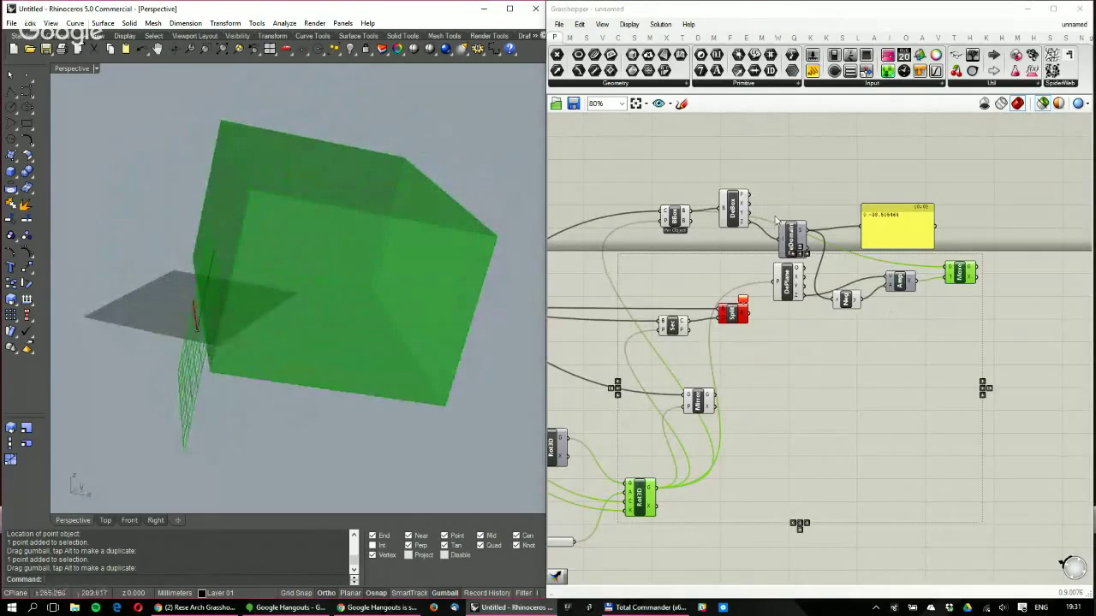
Relocate the Brep | Plane and Split Brep components below the Move component
drag(753, 334, 657, 290)
drag(682, 329, 985, 367)
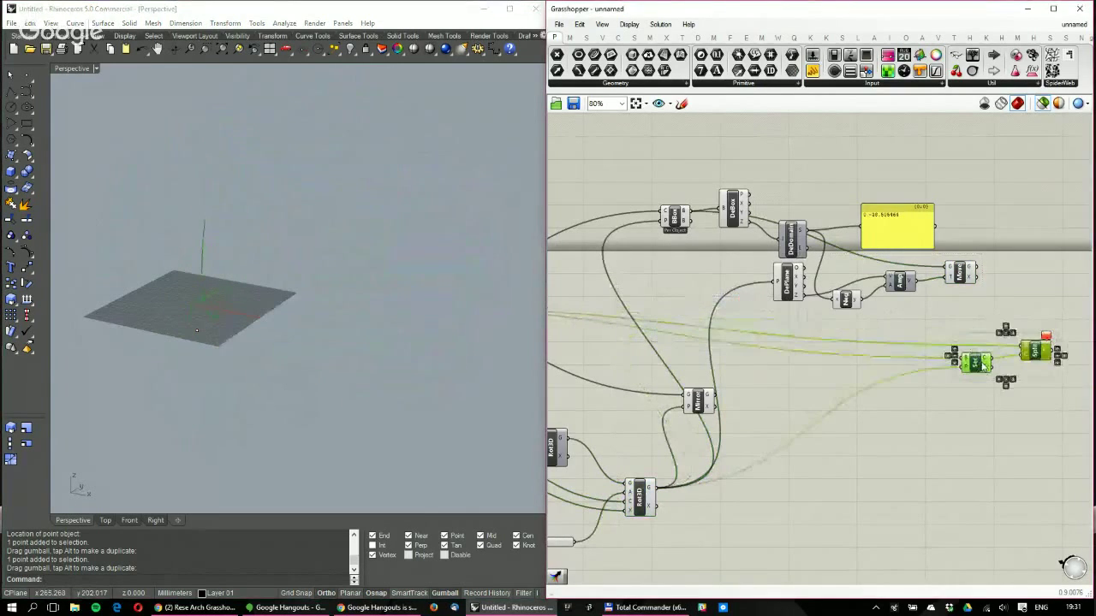
Examine how the moved bounding box cuts through the source surface and how the second Rotate 3D's plane lies
click(960, 279)
right_drag(708, 221, 722, 220)
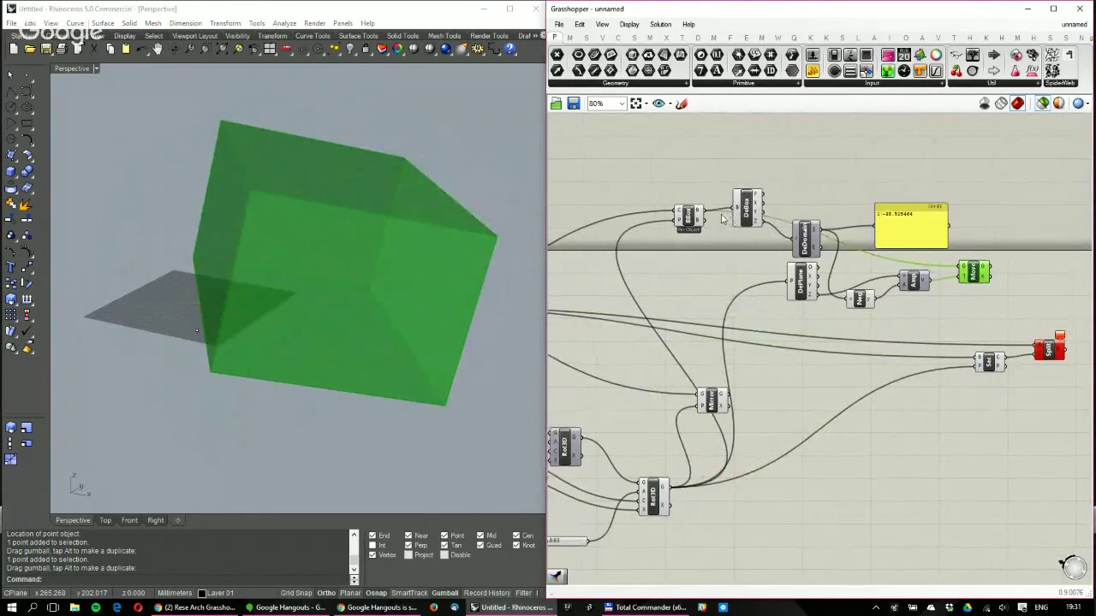
right_drag(652, 298, 794, 291)
scroll(795, 290, down, 1)
scroll(727, 423, up, 1)
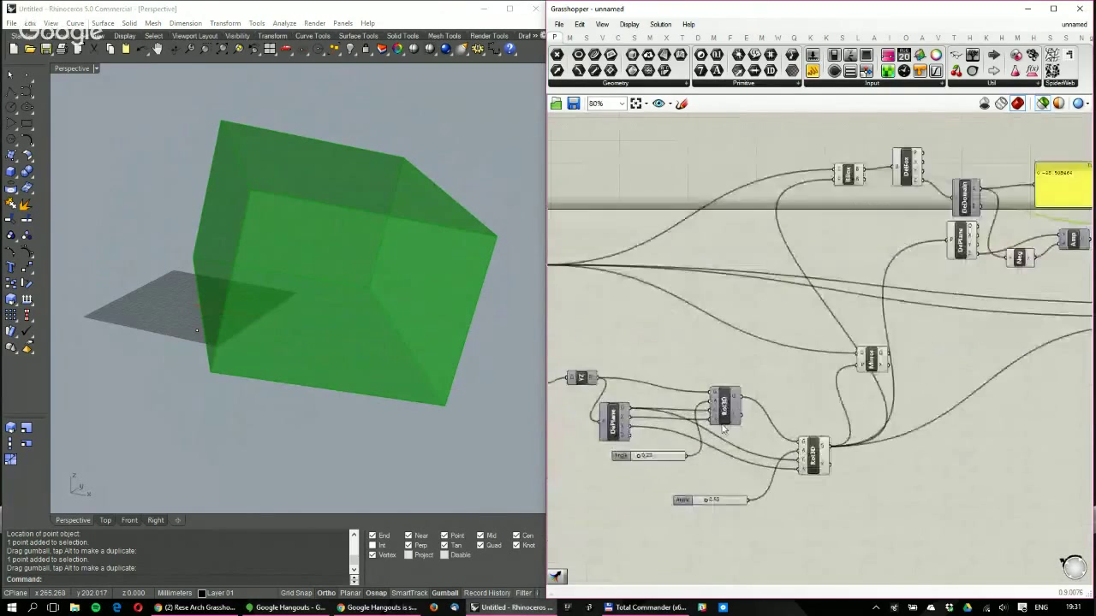
right_drag(586, 343, 798, 394)
click(737, 319)
right_drag(299, 248, 239, 327)
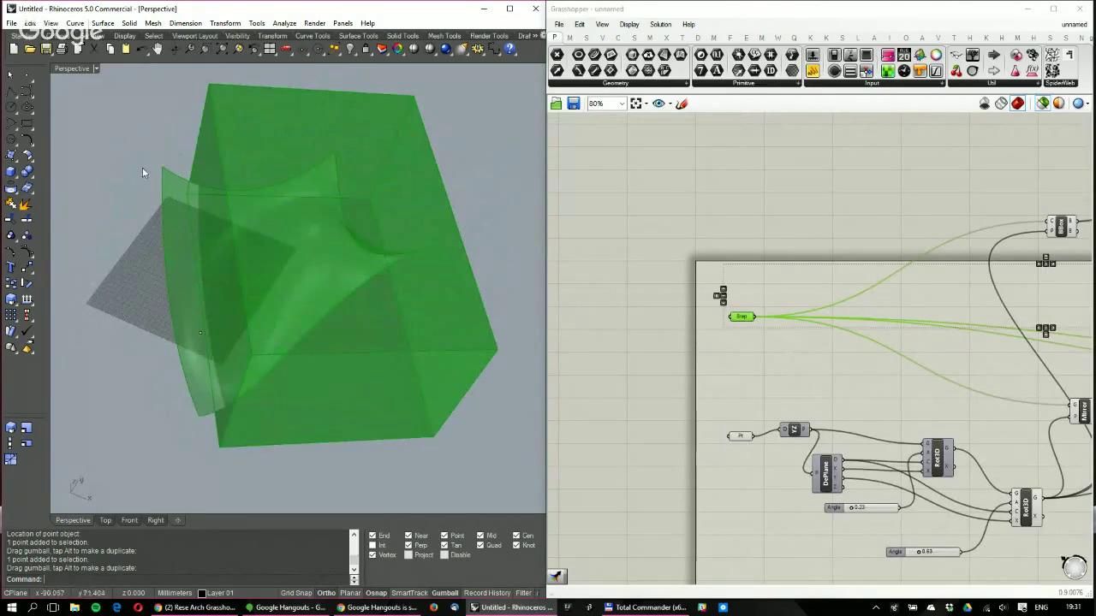
right_drag(919, 400, 773, 337)
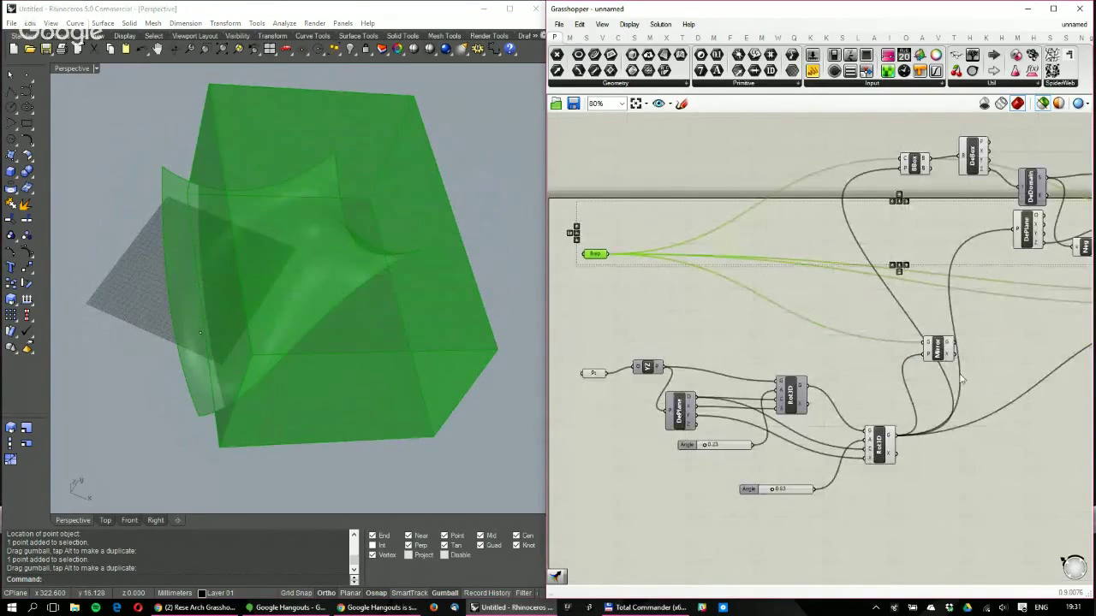
scroll(961, 380, up, 2)
click(789, 466)
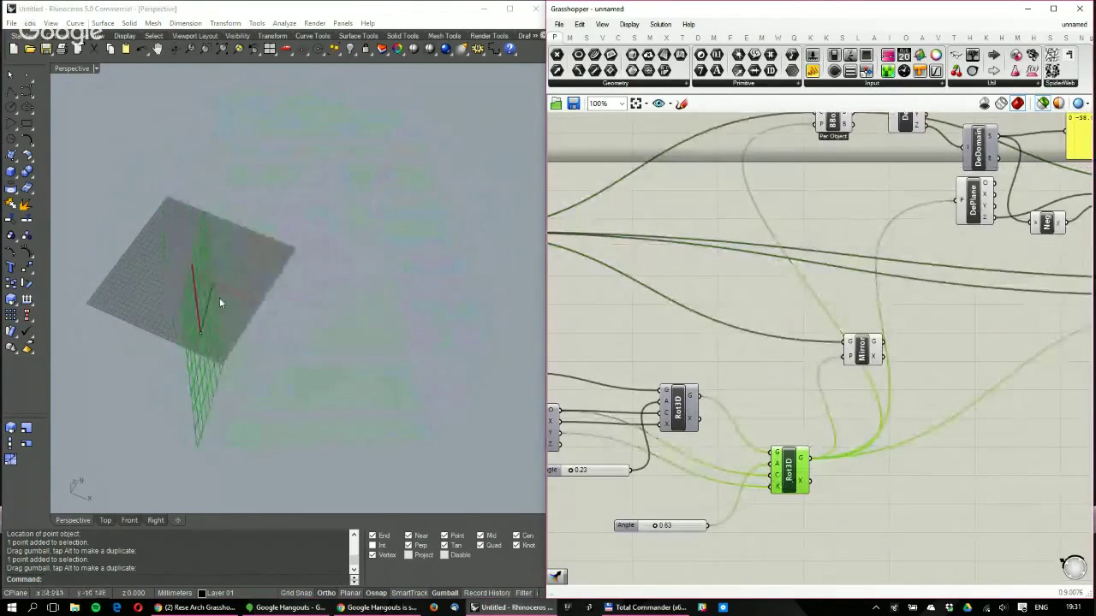
Place the Split Brep component farther from Brep | Plane, up toward the Move component
scroll(937, 259, down, 2)
right_drag(937, 260, 854, 274)
right_drag(1045, 267, 813, 273)
scroll(812, 273, up, 2)
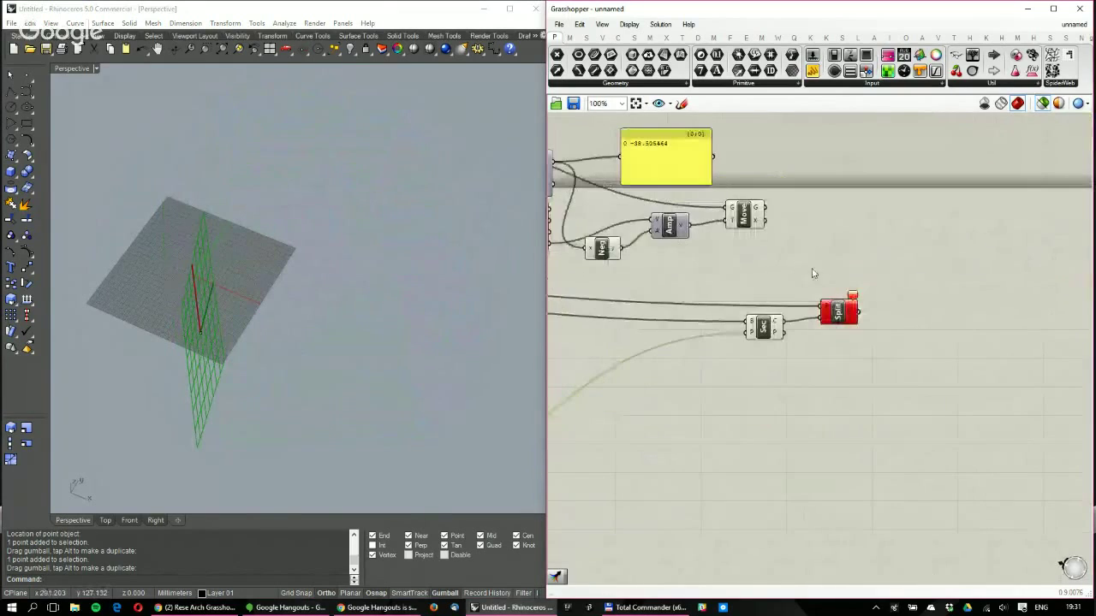
drag(837, 312, 867, 288)
scroll(771, 245, up, 1)
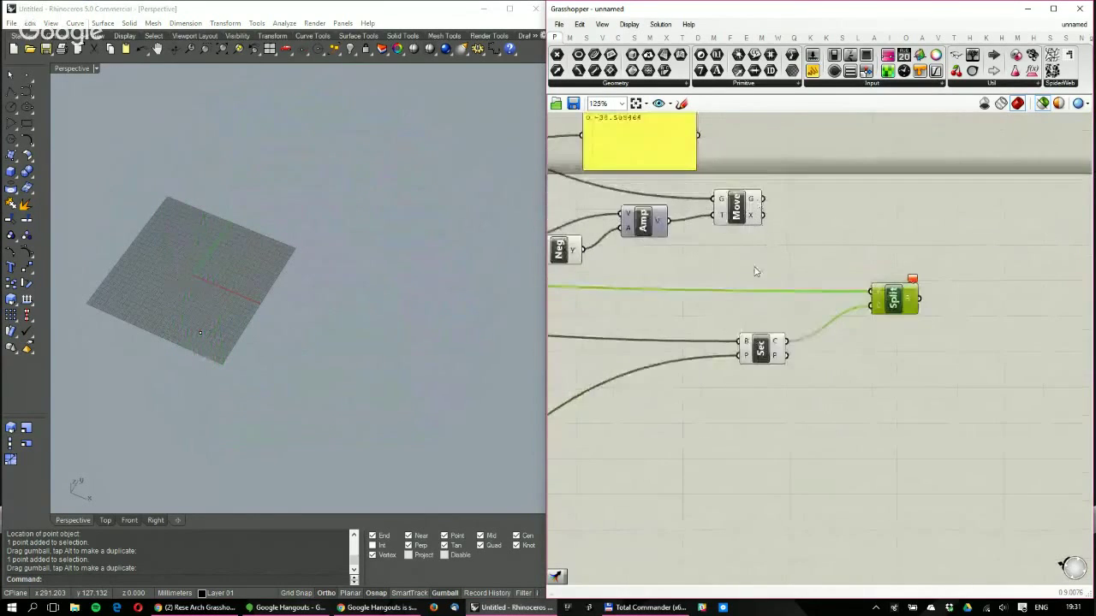
Use the moved bounding box as Split Brep's cutter and delete the Brep | Plane component
scroll(796, 283, down, 3)
scroll(795, 294, up, 2)
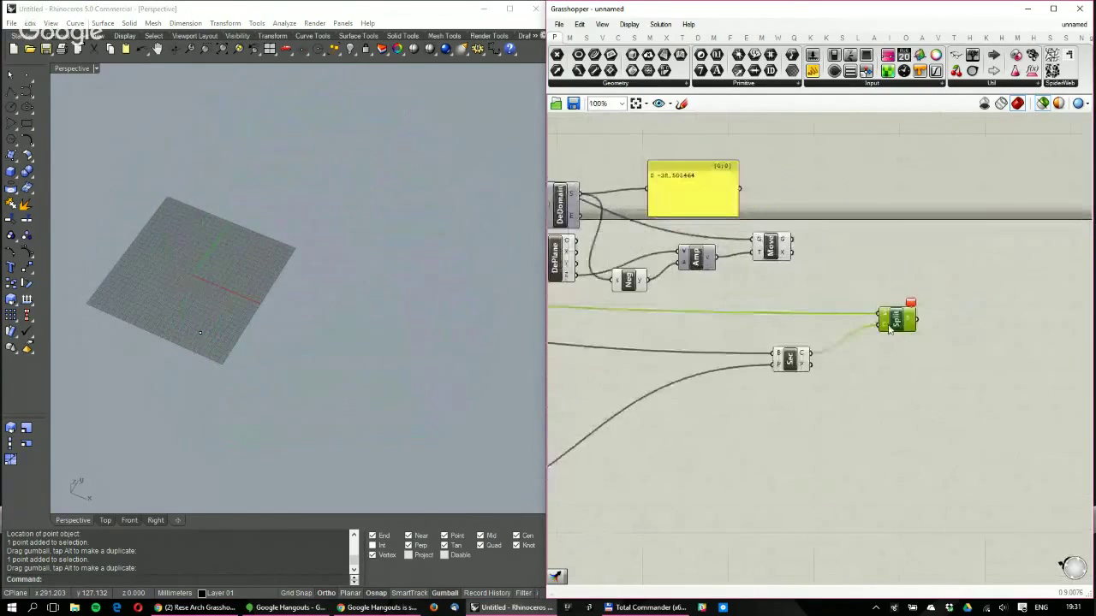
mouse_move(884, 328)
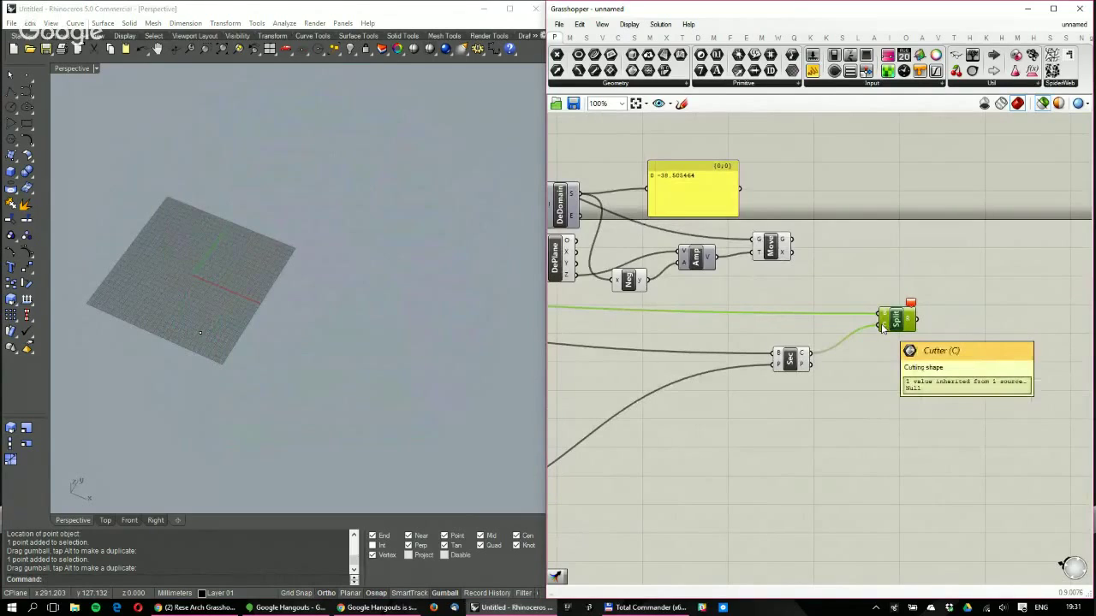
click(779, 251)
drag(792, 241, 882, 324)
click(788, 360)
key(Delete)
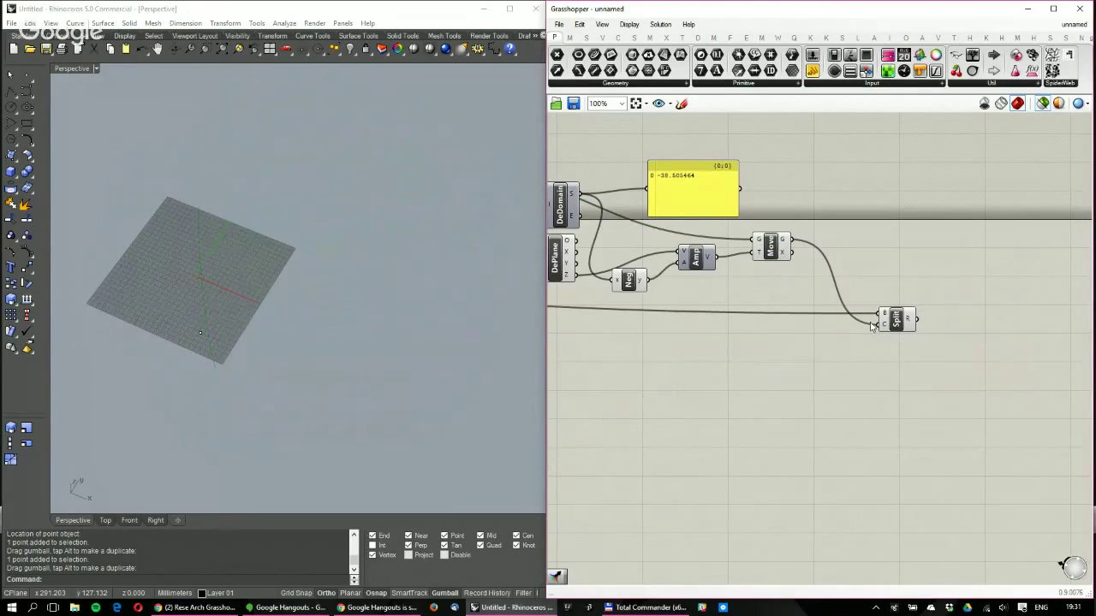
Examine the split surface from several angles, first alone and then together with the moved bounding box
click(896, 319)
right_drag(285, 290, 202, 181)
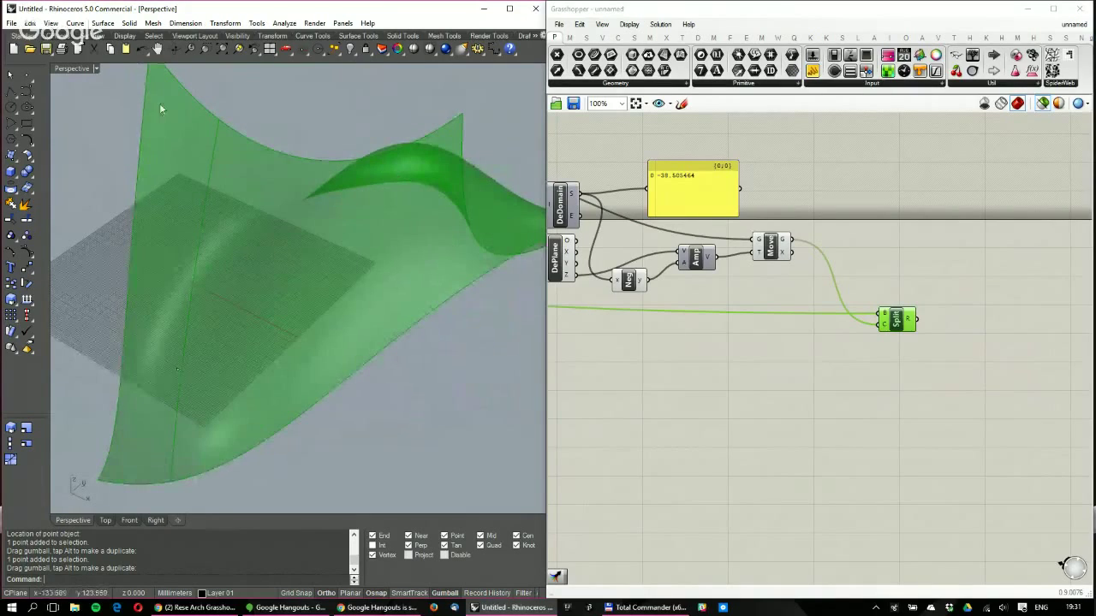
right_drag(160, 102, 197, 181)
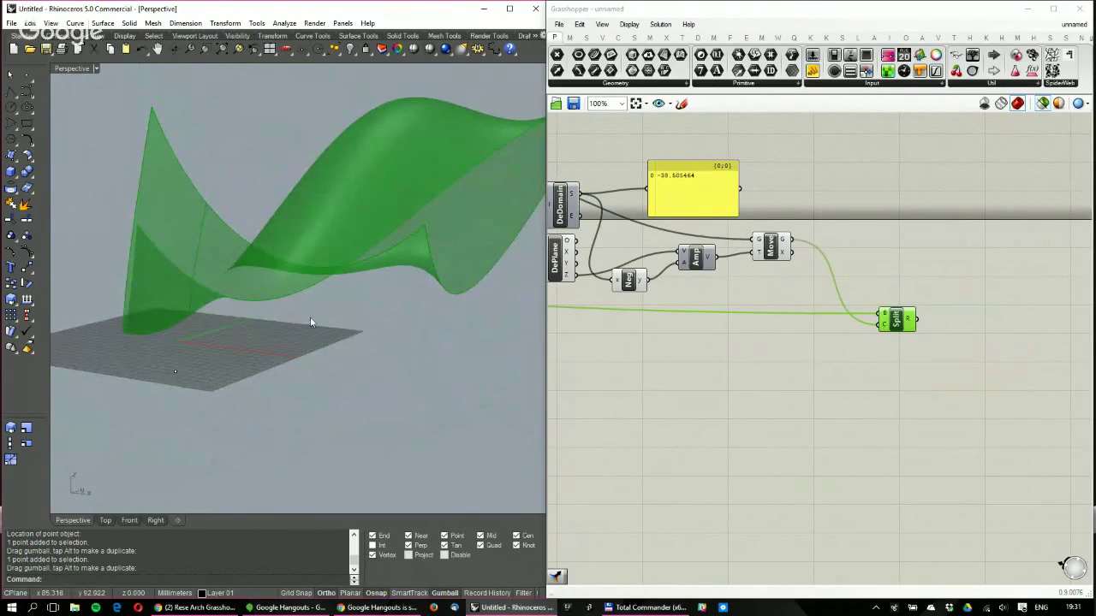
shift+click(770, 246)
right_drag(274, 226, 500, 284)
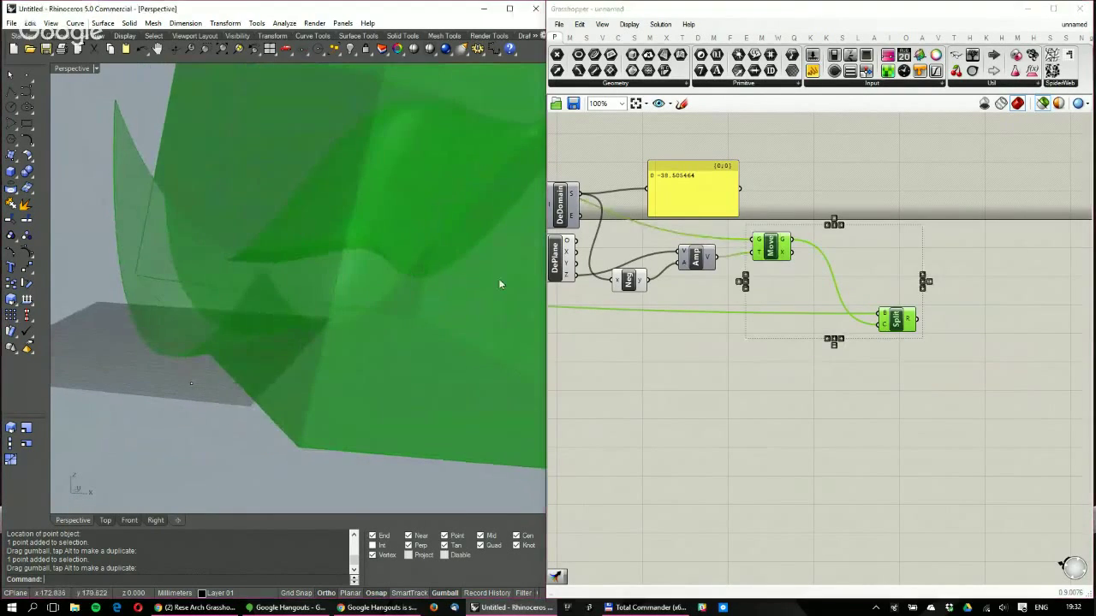
Examine the split surface together with the moved bounding box and the rotated plane, and also on its own
scroll(796, 343, down, 5)
shift+click(708, 398)
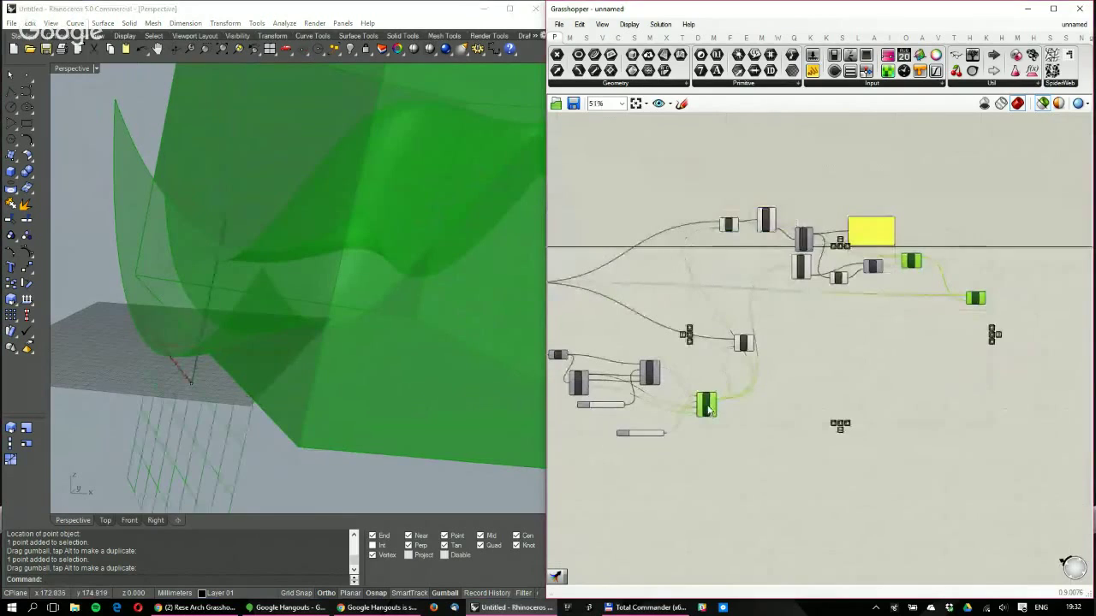
mouse_move(305, 261)
right_down()
mouse_move(363, 258)
mouse_move(274, 258)
mouse_move(283, 279)
mouse_move(298, 278)
right_up()
scroll(942, 346, up, 6)
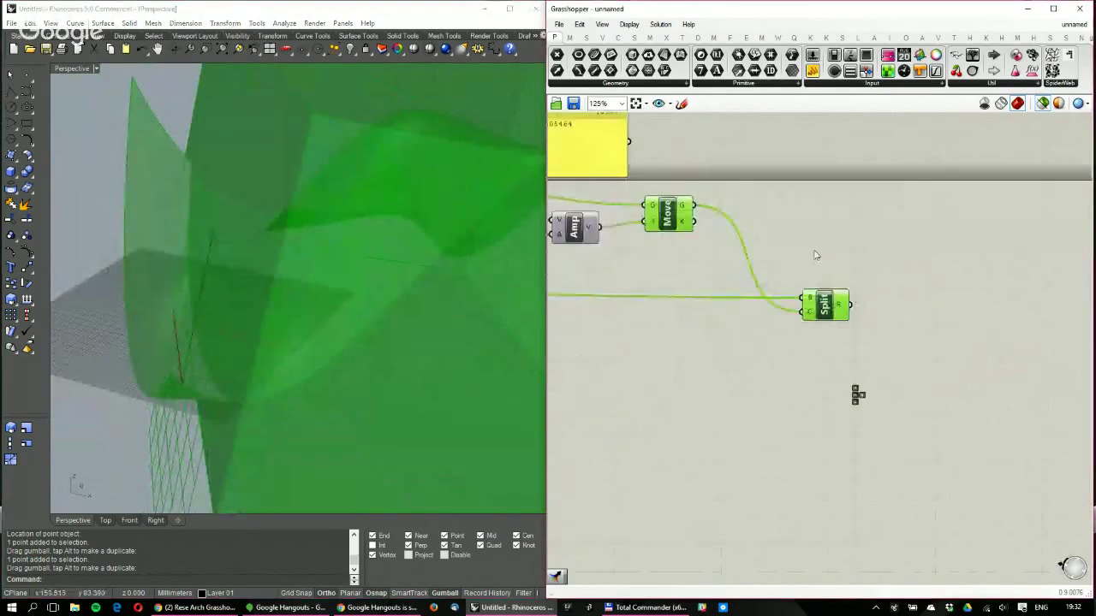
click(823, 305)
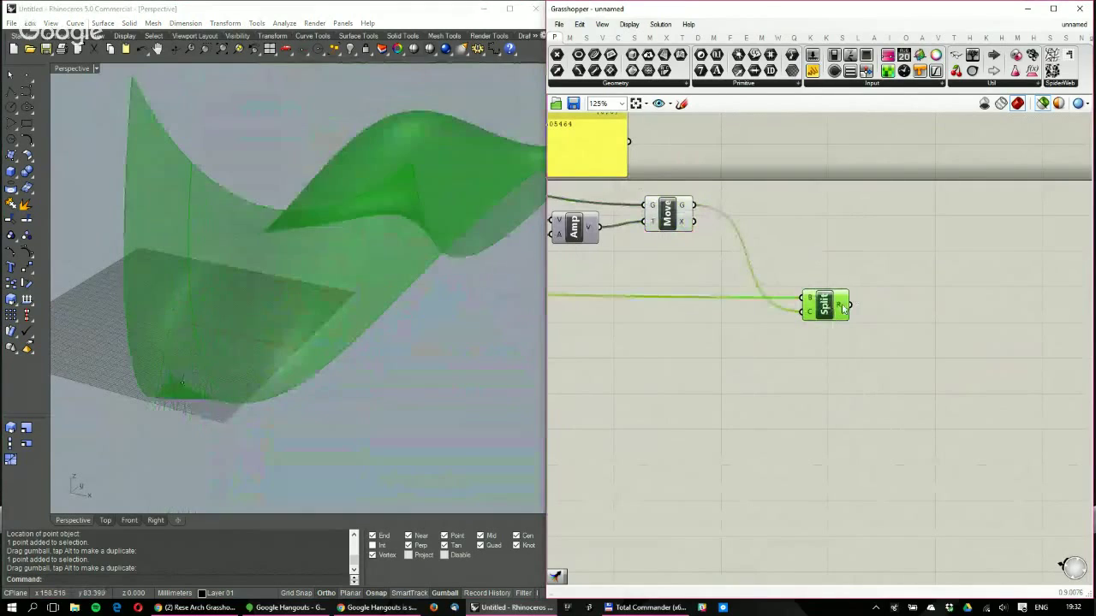
mouse_move(840, 309)
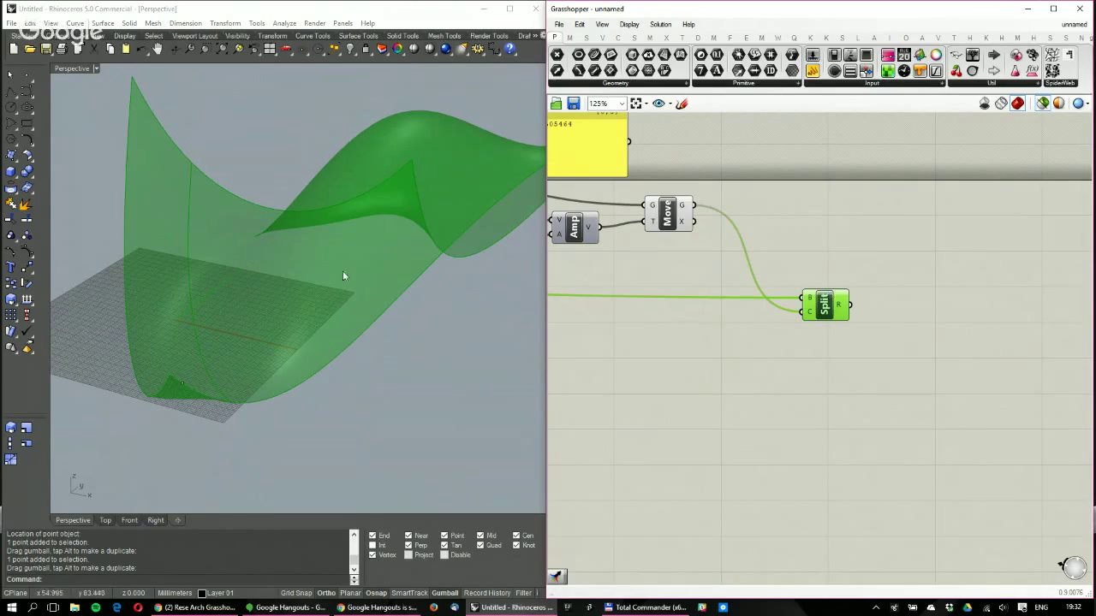
Look for a point containment component among the intersection and point components and with the searches "point in shape" and "contain"
click(666, 39)
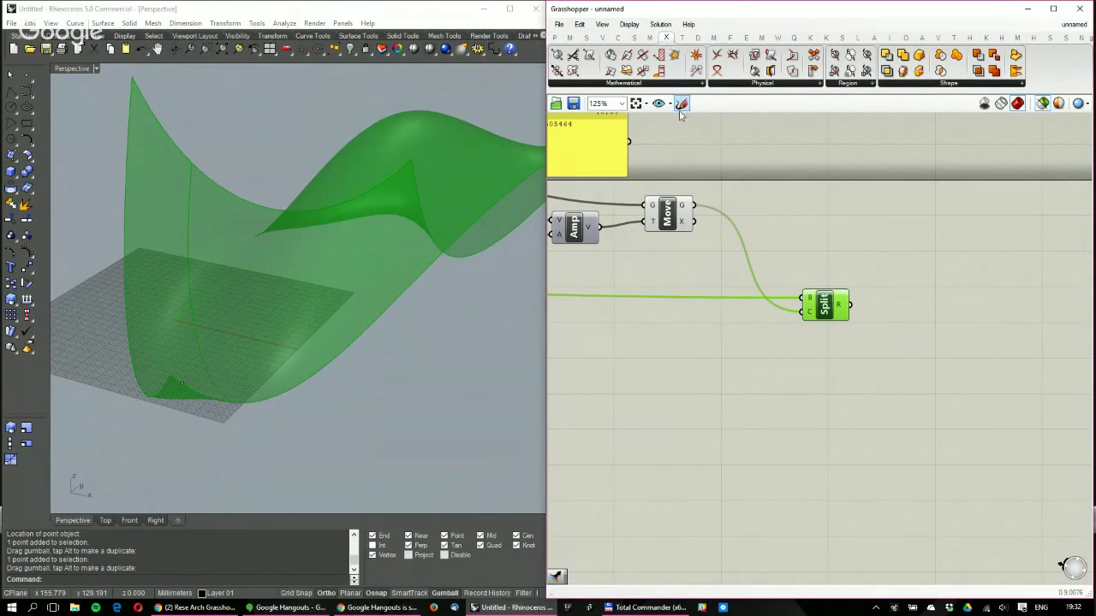
click(629, 84)
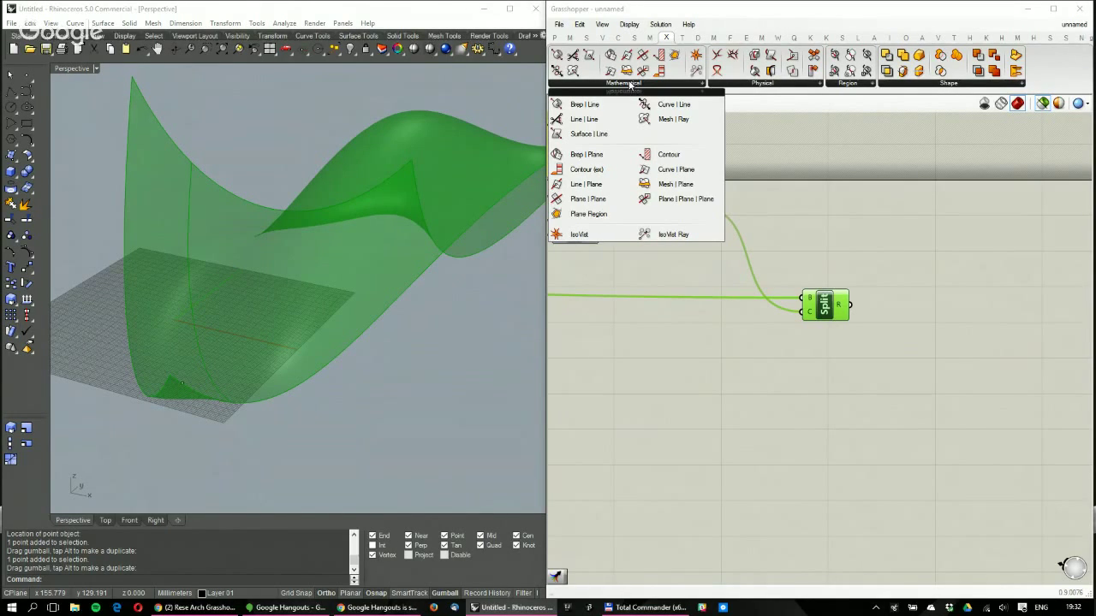
click(599, 39)
click(957, 83)
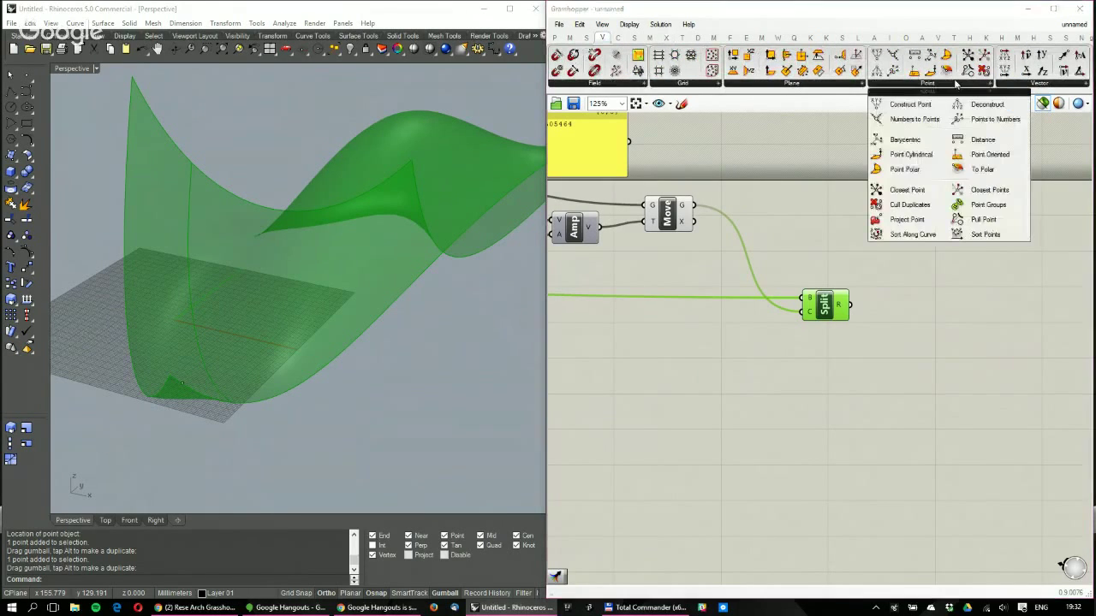
double_click(947, 317)
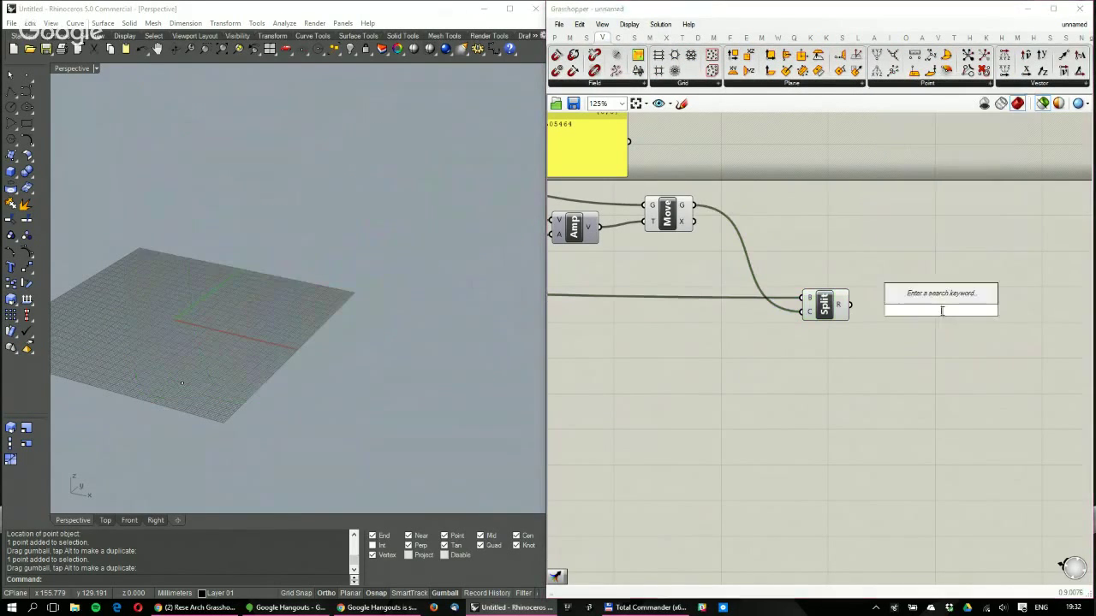
text(point in)
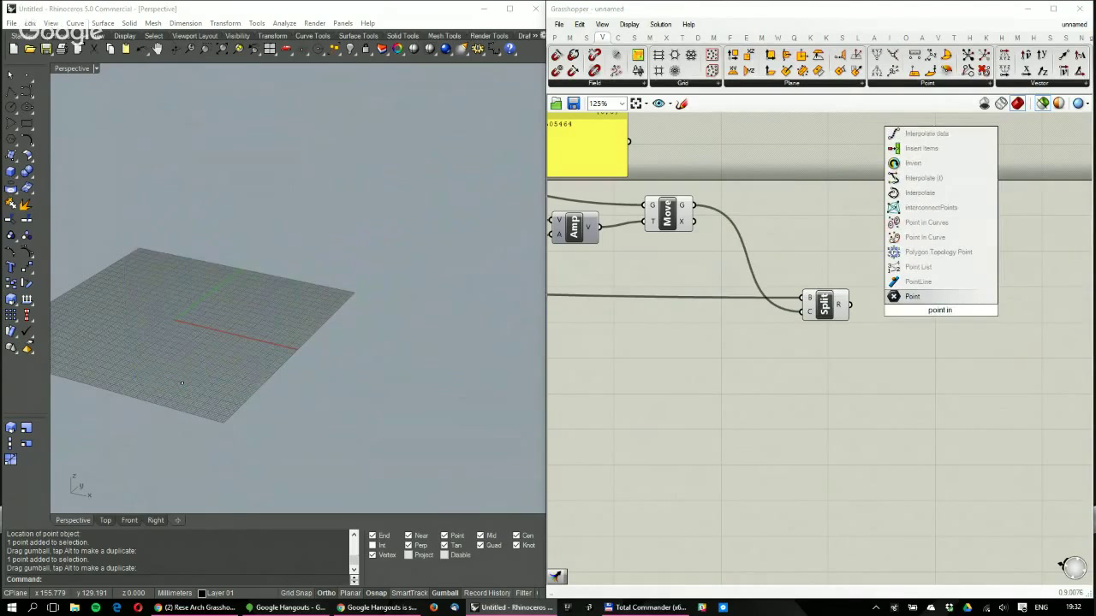
text( shape)
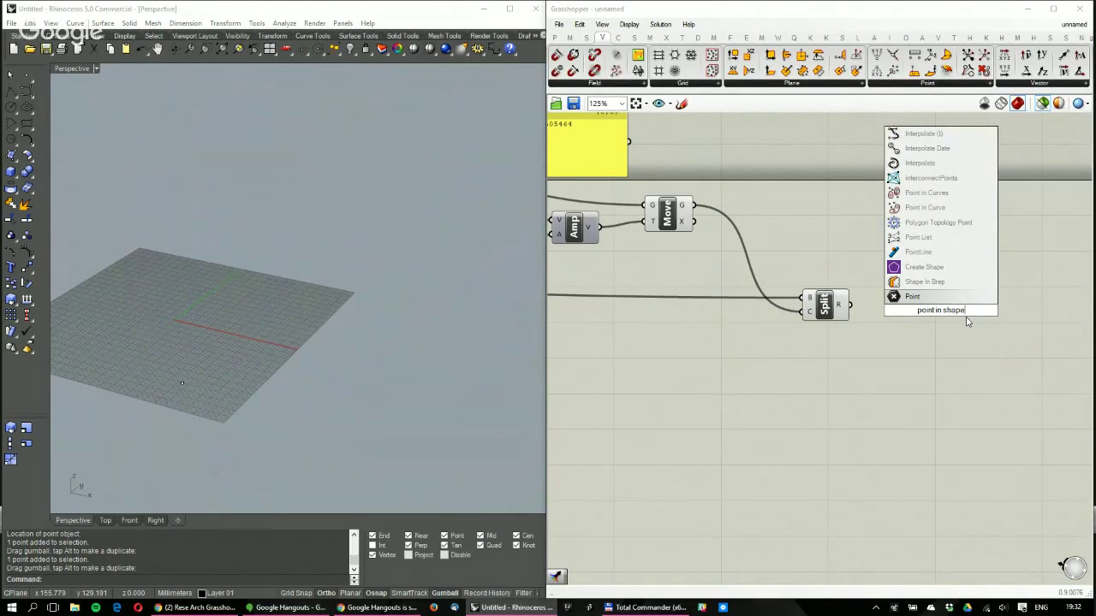
drag(914, 310, 995, 309)
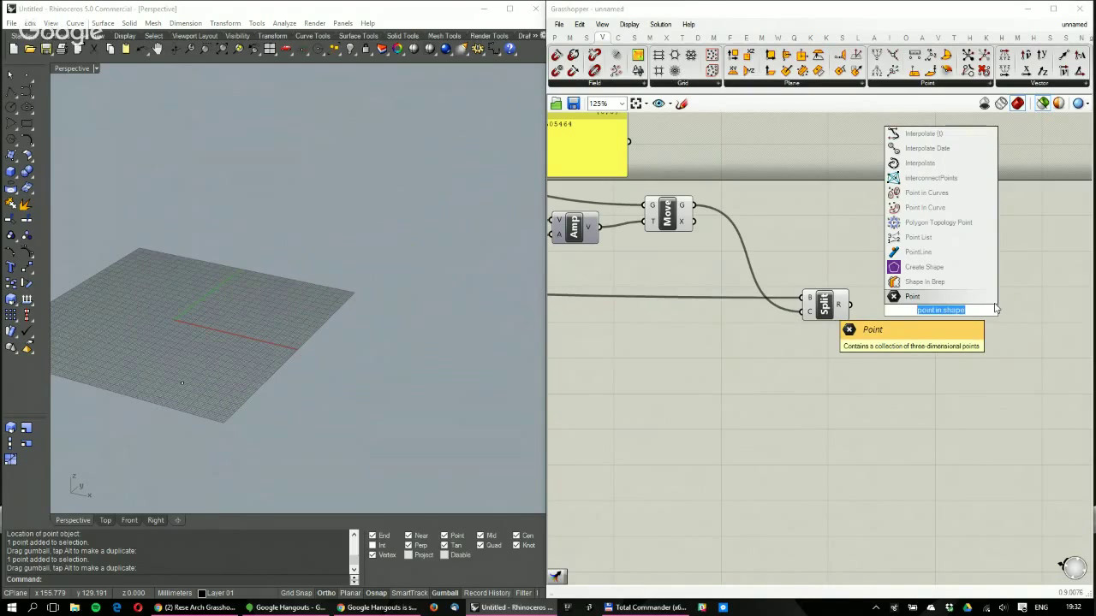
text(contain)
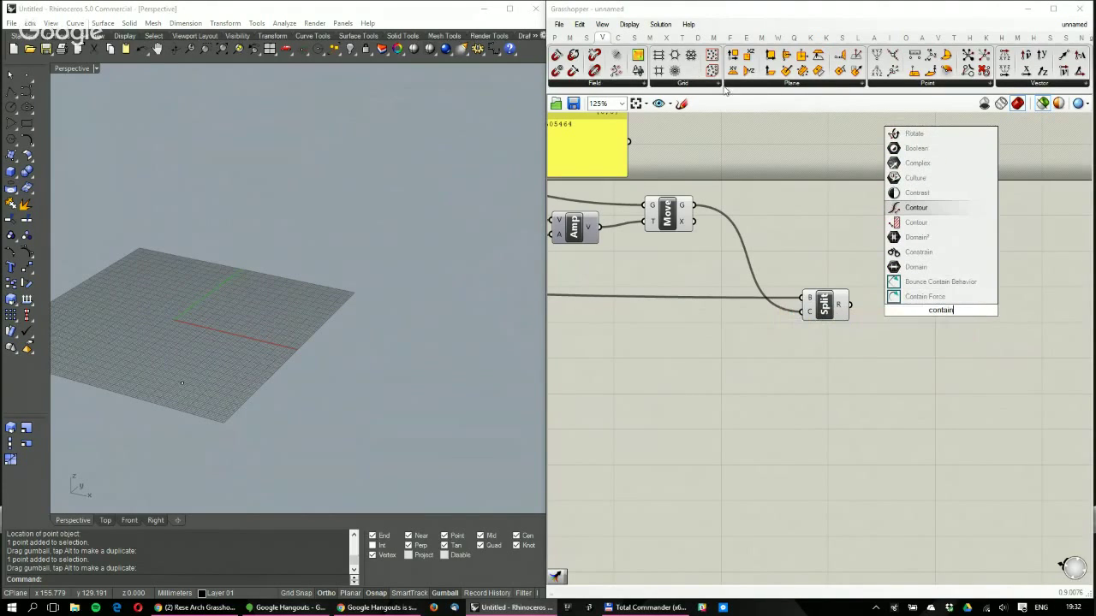
Place a Point In Brep component on the canvas just above and beyond the Split Brep component
click(632, 38)
click(713, 84)
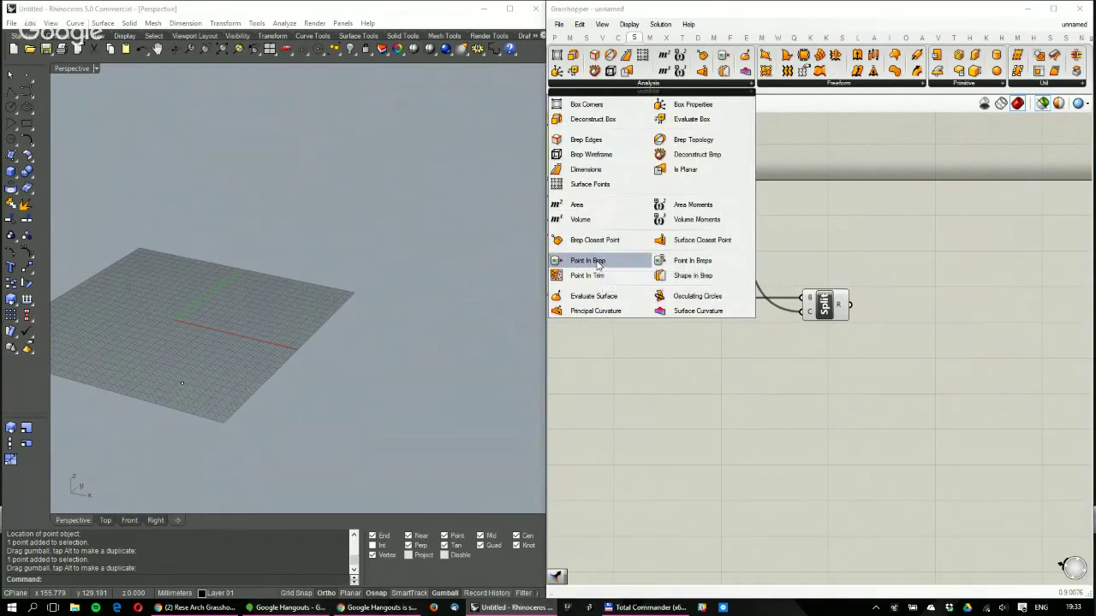
drag(598, 263, 887, 242)
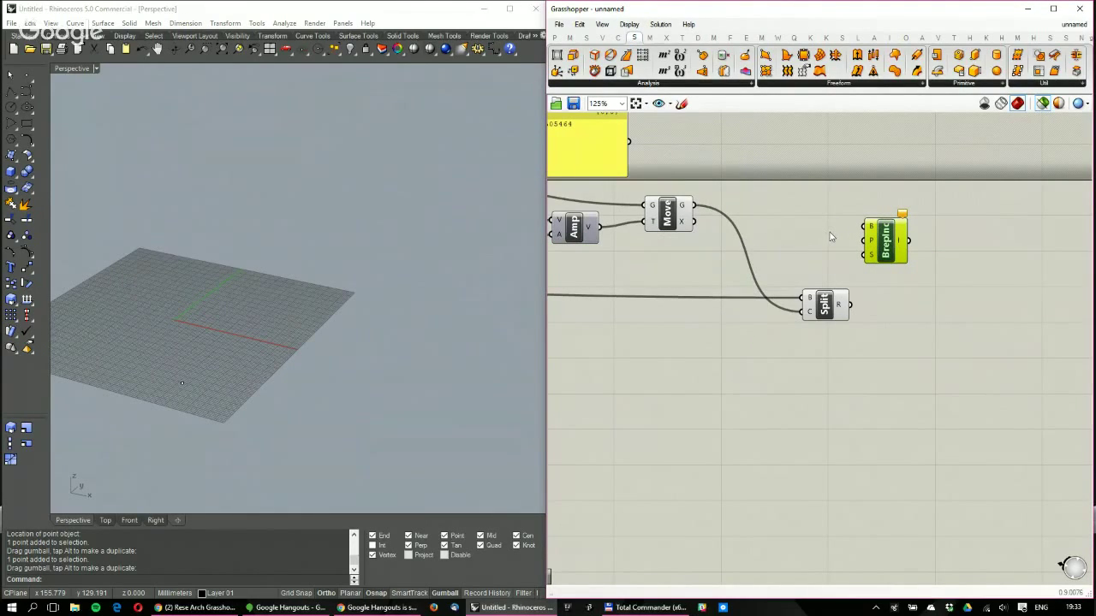
click(665, 212)
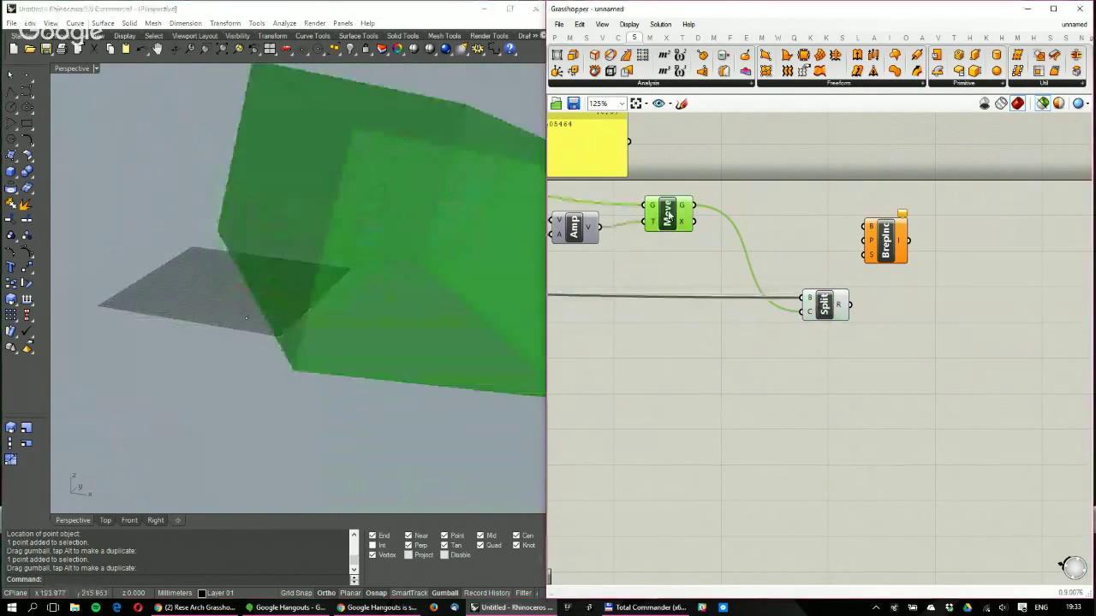
right_drag(728, 256, 685, 271)
click(864, 250)
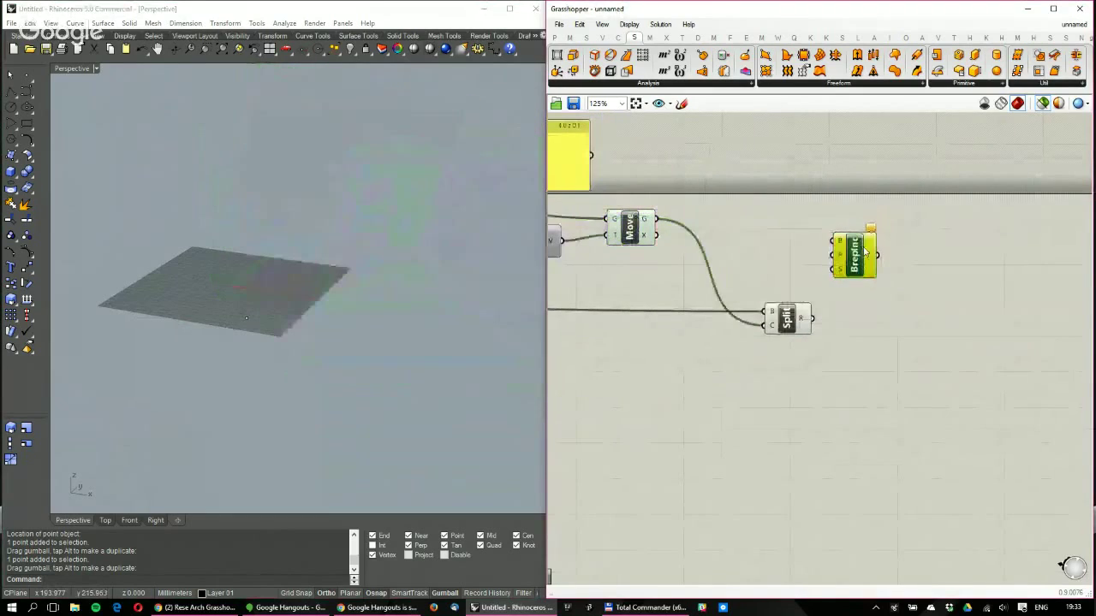
scroll(848, 335, up, 4)
right_click(763, 310)
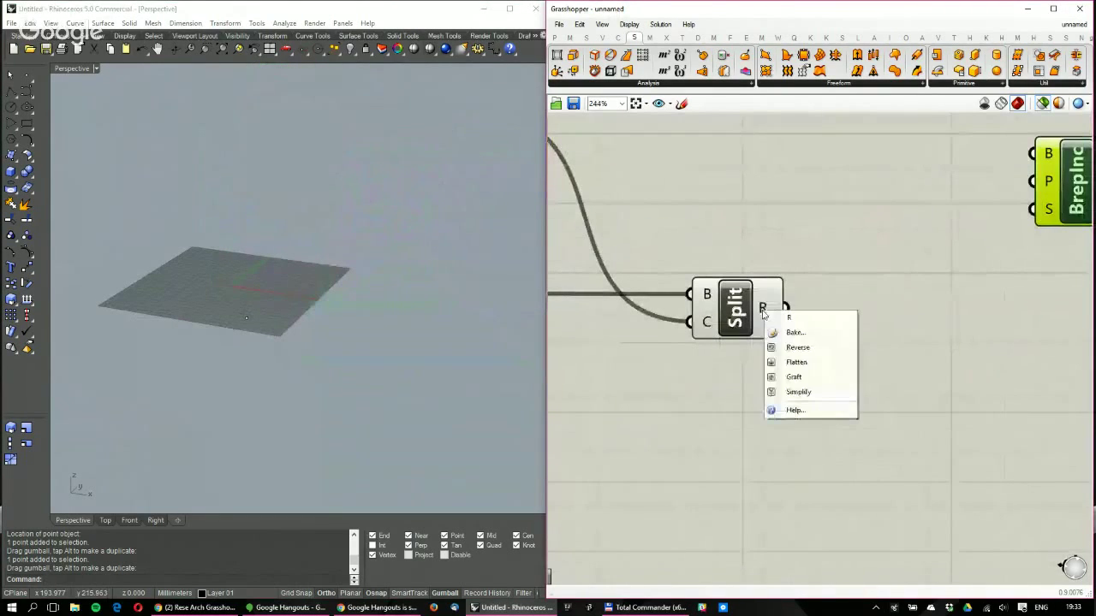
click(866, 348)
right_drag(886, 345, 819, 366)
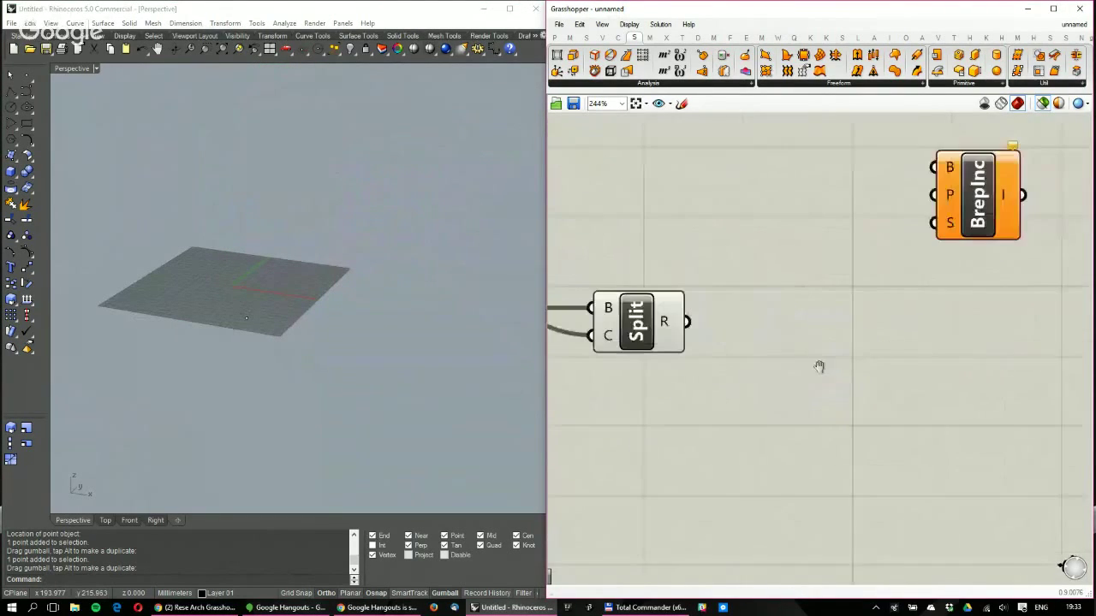
scroll(777, 346, down, 3)
double_click(803, 292)
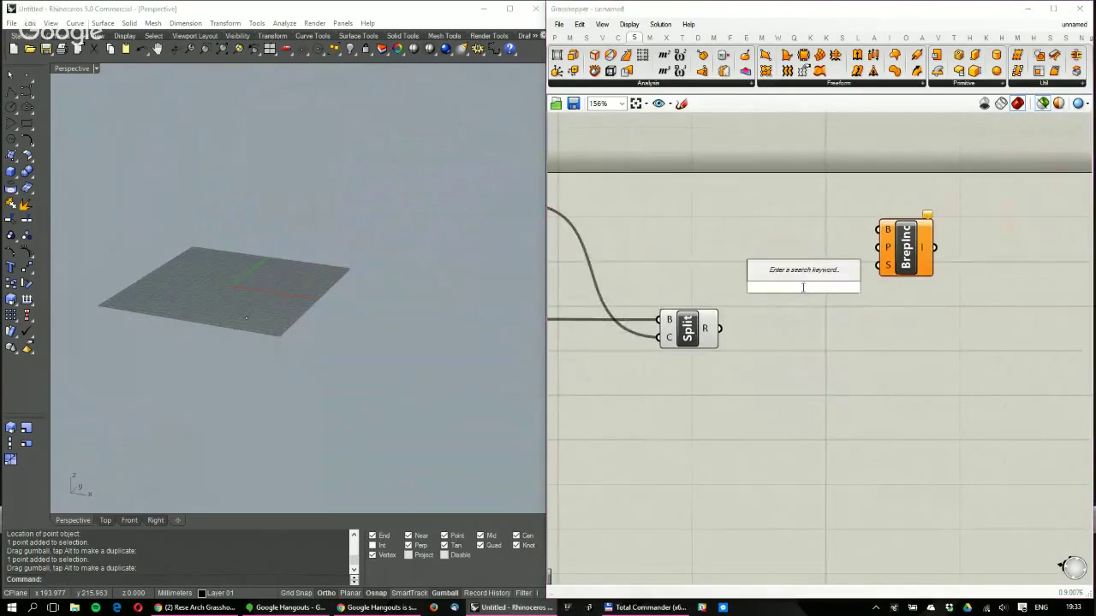
text(evaulate)
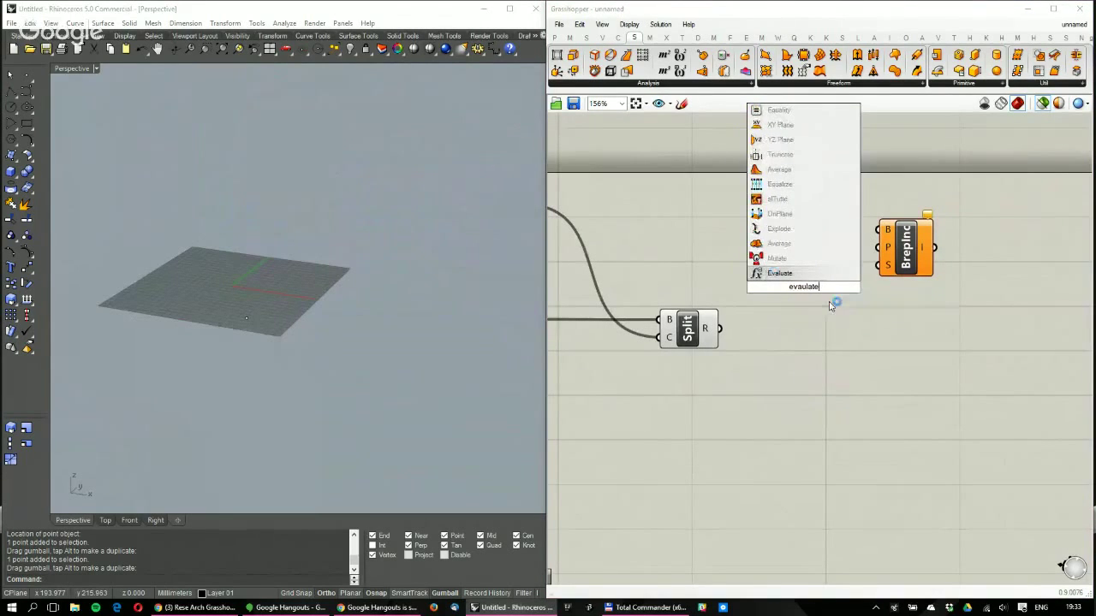
text( surface)
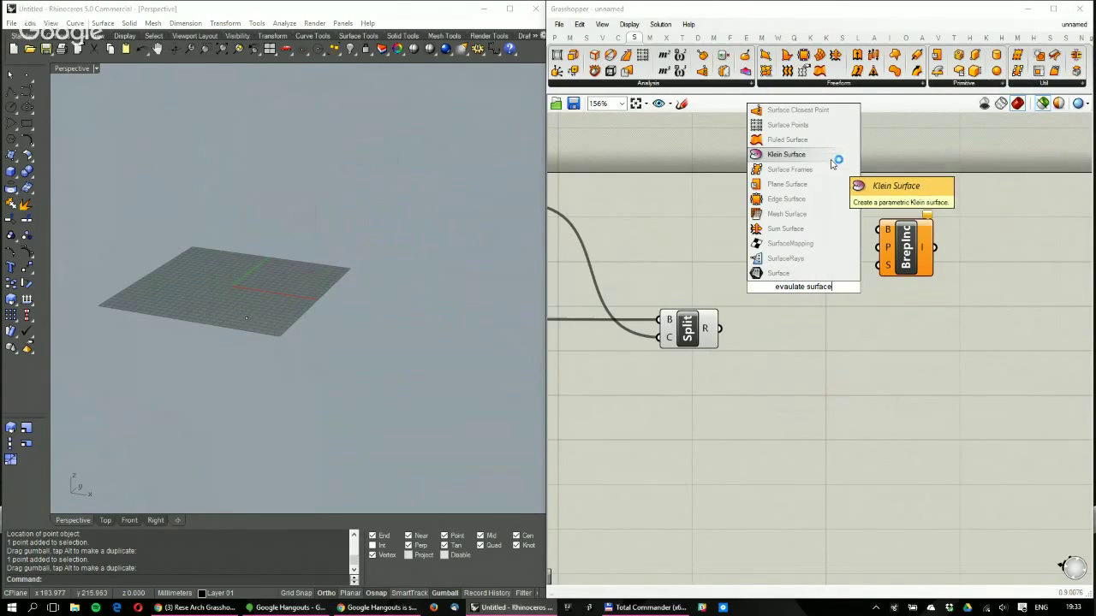
Add an Evaluate Surface component beside Split and feed the Split result into its surface input
double_click(805, 351)
text(evaluate)
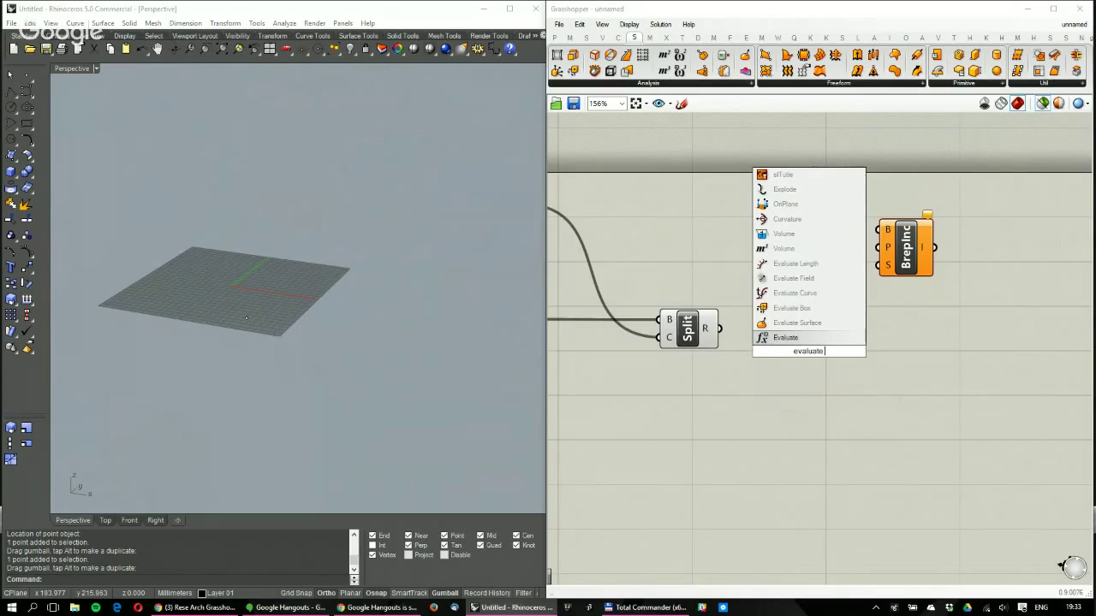
click(796, 323)
drag(723, 334, 787, 343)
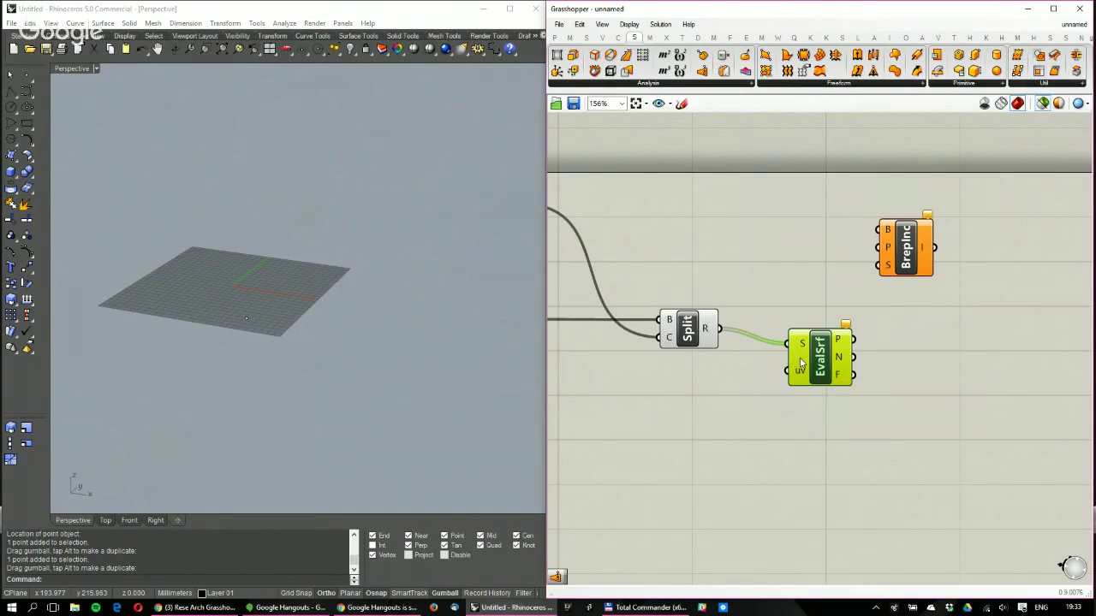
Add an MD Slider below Split and connect it to the uv input of Evaluate Surface
double_click(705, 417)
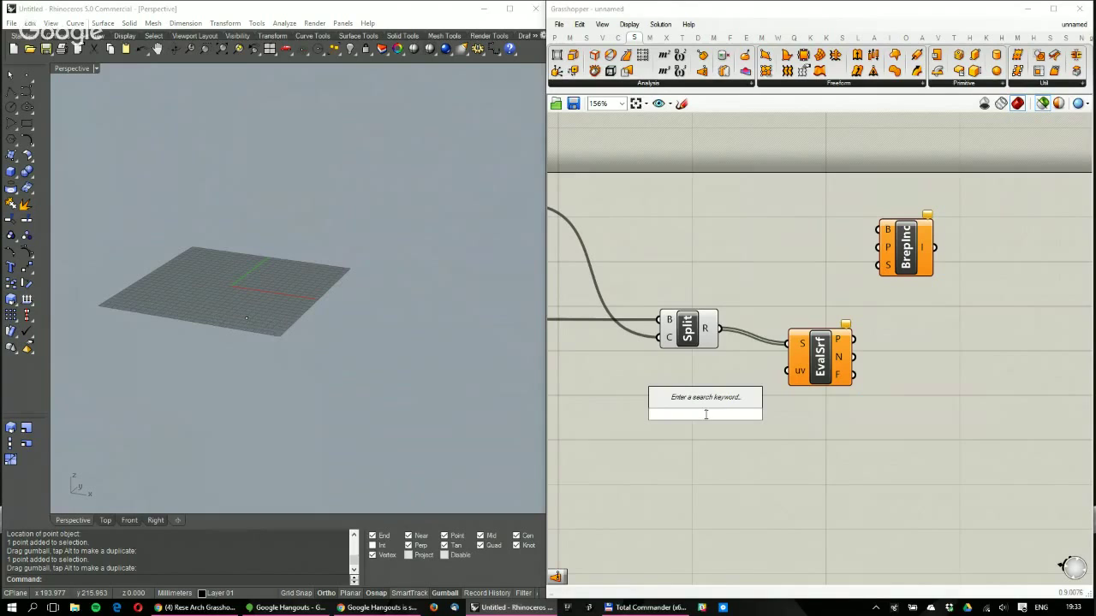
text(slider)
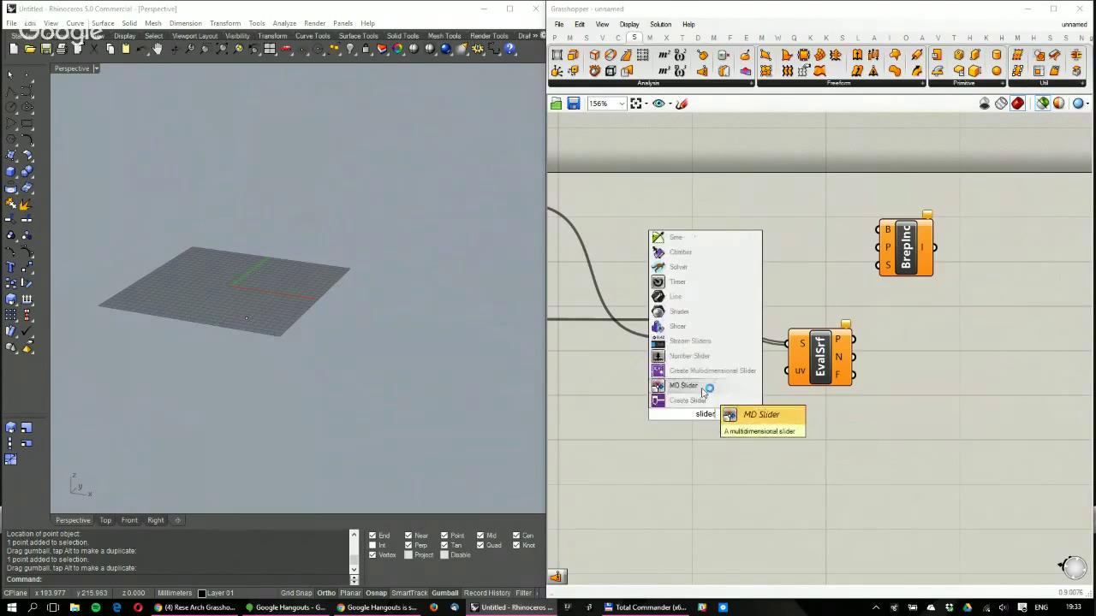
click(701, 388)
drag(689, 352, 648, 403)
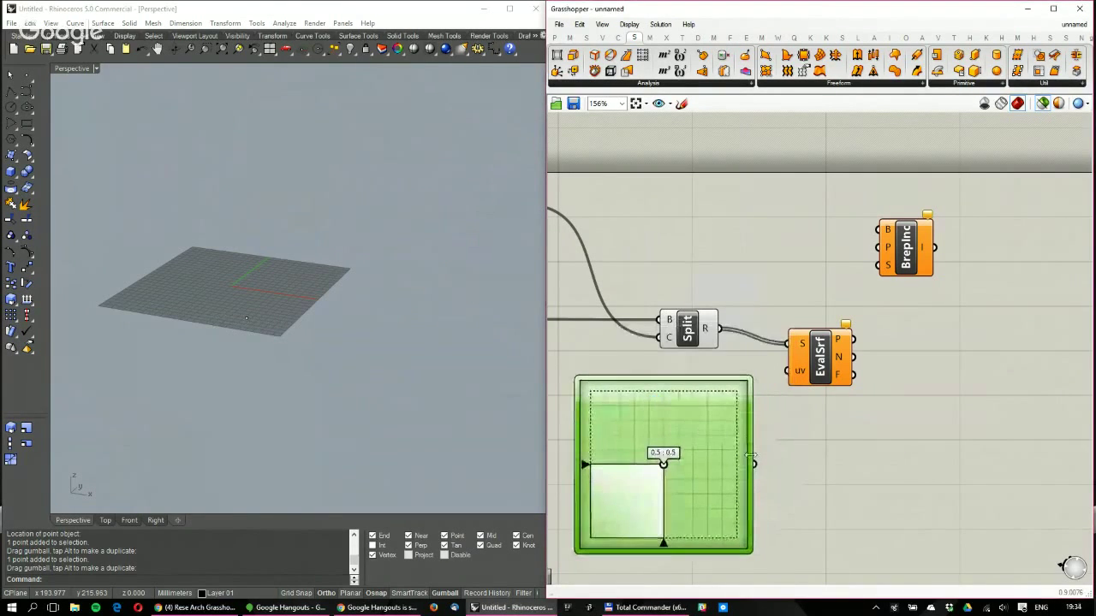
drag(754, 465, 787, 371)
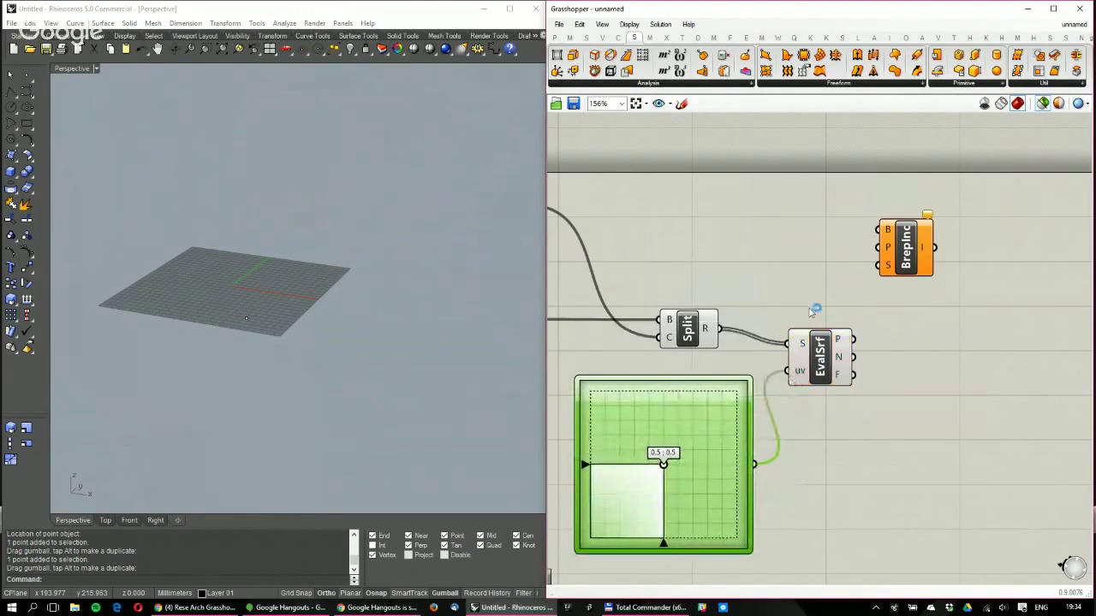
Reparameterize the surface input of the Evaluate Surface component
click(819, 360)
right_drag(809, 303, 802, 315)
scroll(802, 315, up, 1)
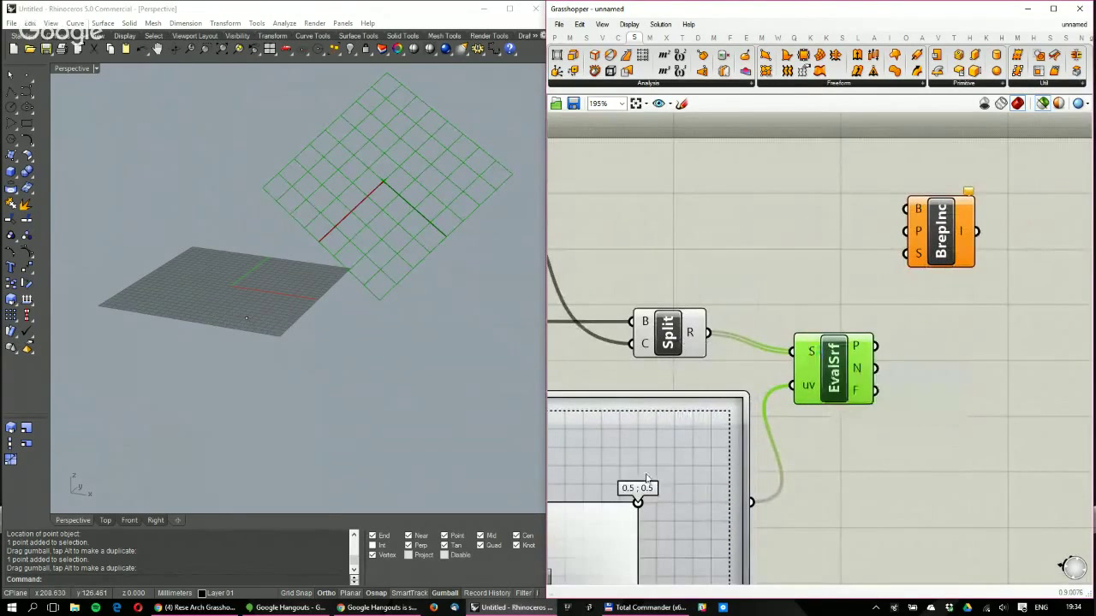
right_drag(649, 486, 697, 436)
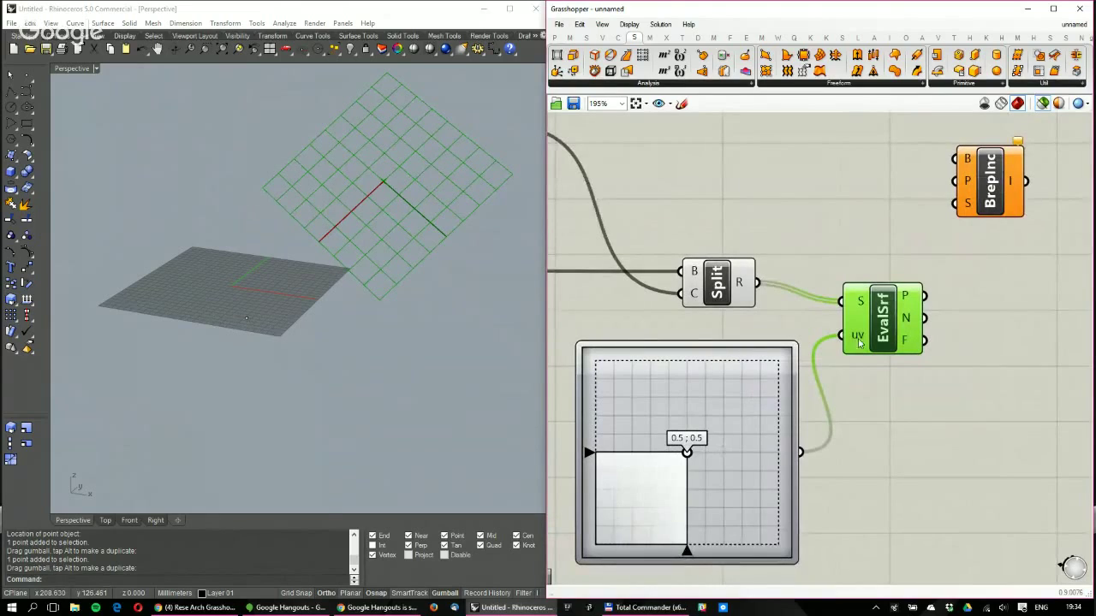
right_click(860, 301)
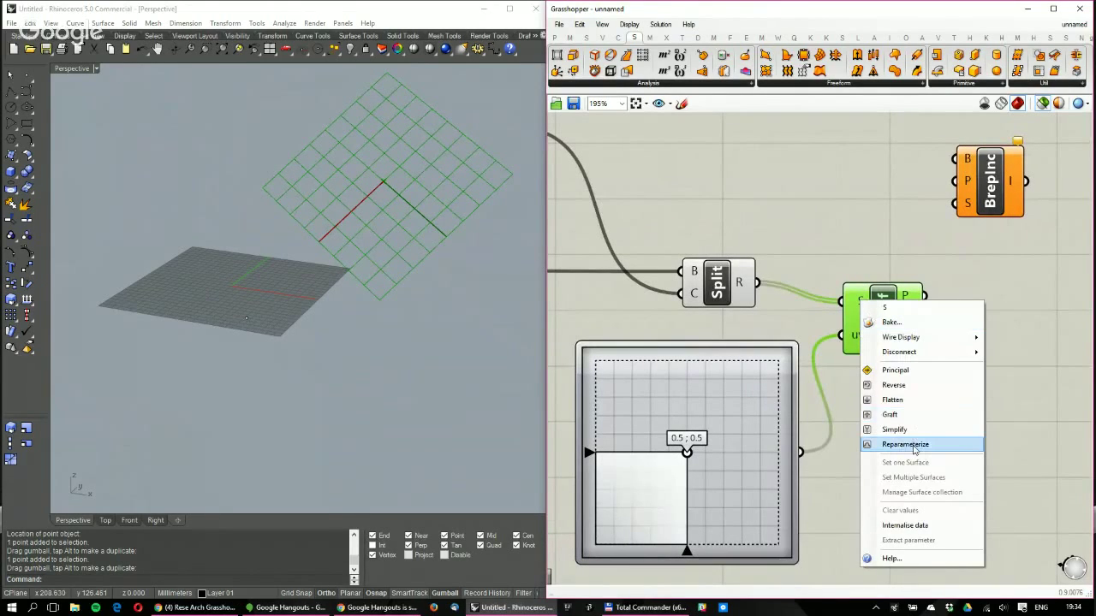
click(915, 446)
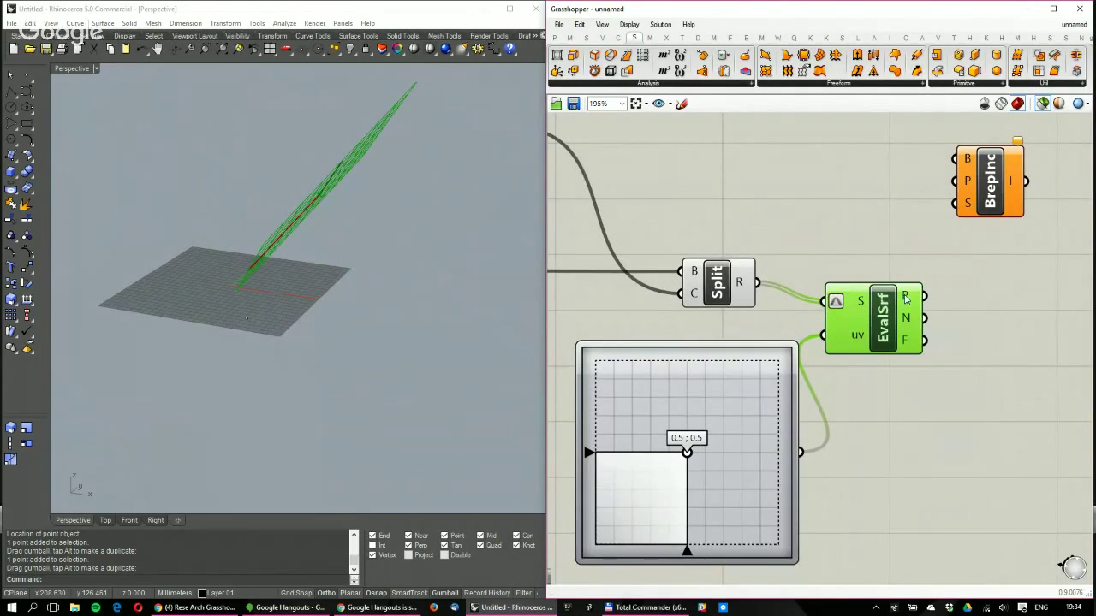
Place a Point parameter beside Evaluate Surface and connect the evaluated point output to it
right_drag(908, 295, 841, 354)
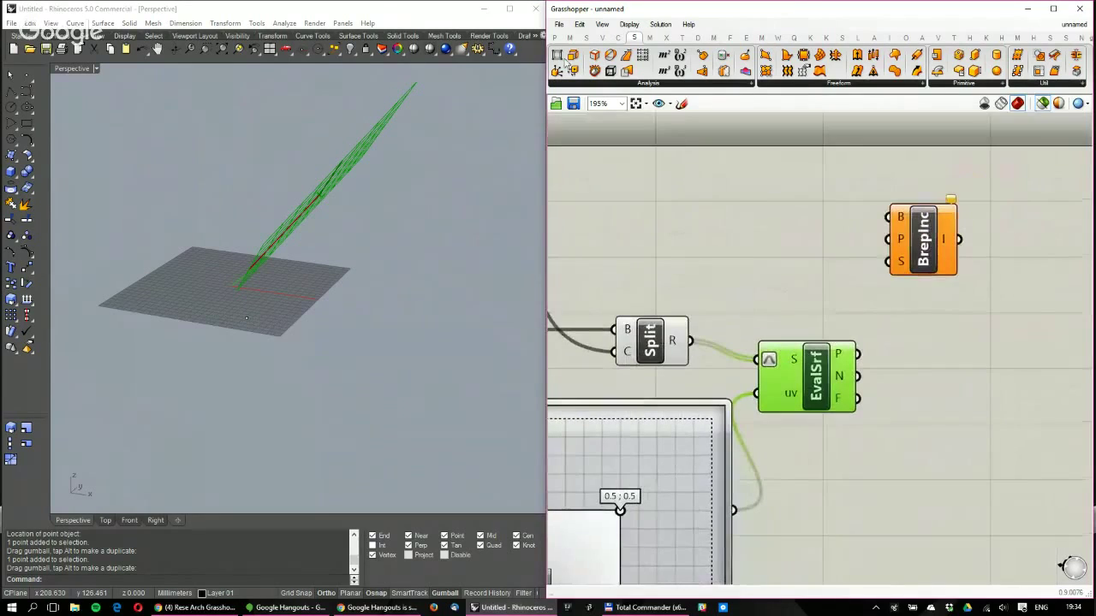
click(555, 37)
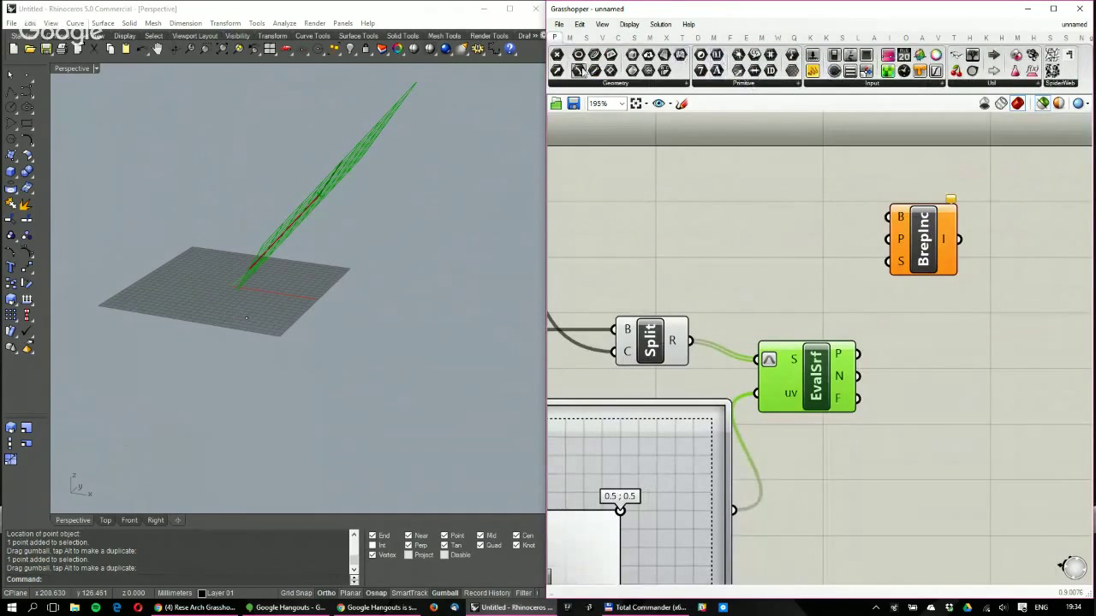
drag(571, 70, 927, 336)
drag(857, 354, 918, 340)
click(918, 340)
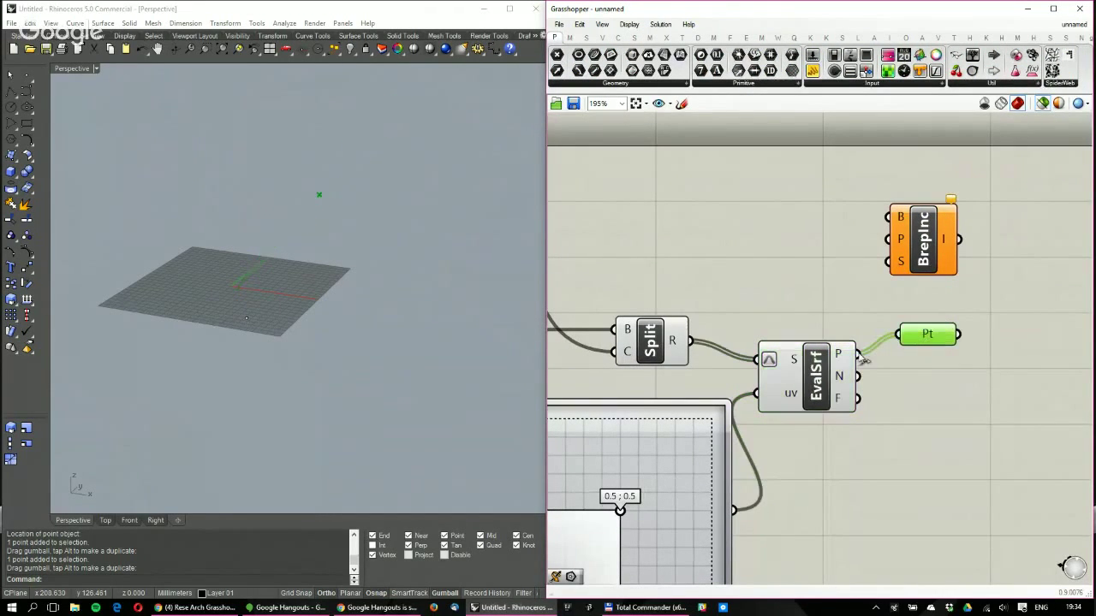
Shift the Evaluate Surface component and the Point parameter farther from Split to space out the definition
right_drag(519, 269, 387, 319)
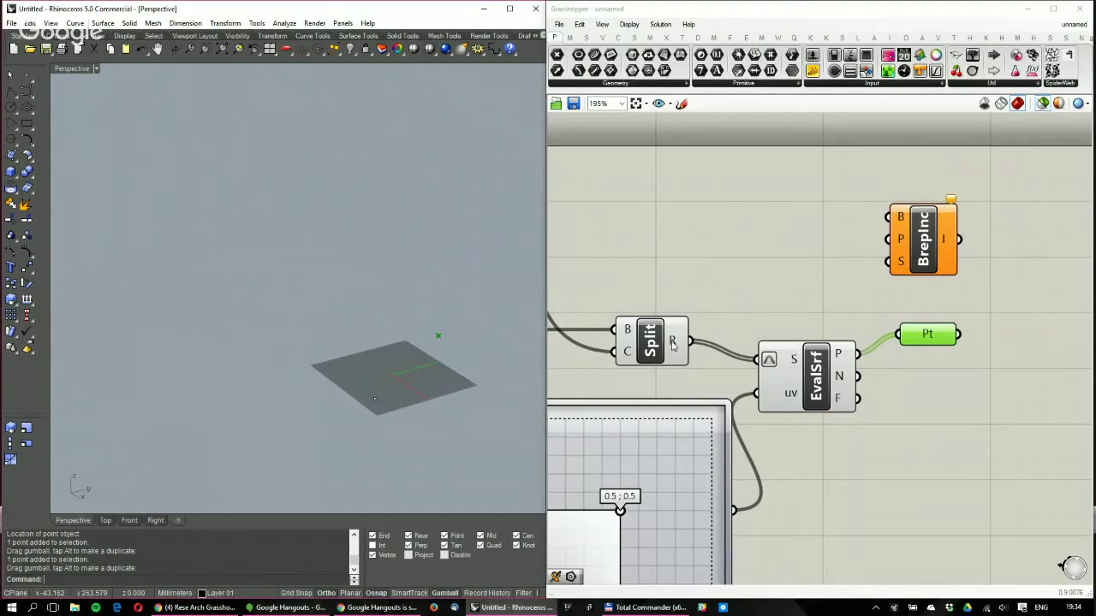
mouse_move(672, 345)
drag(809, 390, 833, 391)
drag(926, 340, 998, 340)
mouse_move(814, 399)
mouse_down()
mouse_move(822, 380)
mouse_move(826, 393)
mouse_up()
mouse_move(826, 393)
Preview the Split fragments and the evaluated points, and inspect the data held by the Point parameter and the Split result
right_drag(835, 224, 879, 255)
click(682, 374)
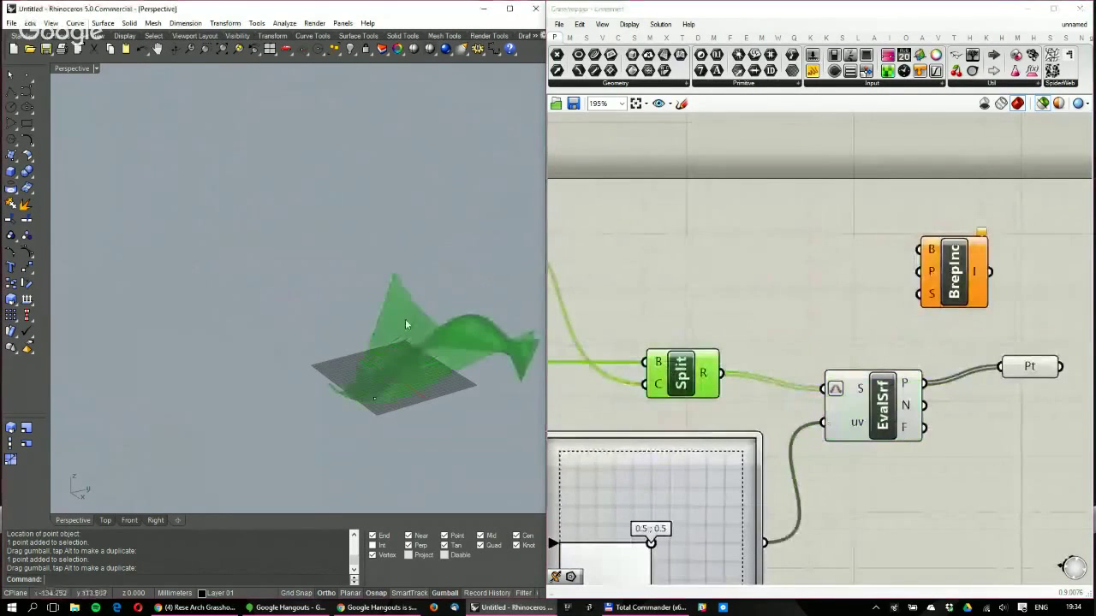
right_drag(405, 318, 439, 336)
click(1024, 372)
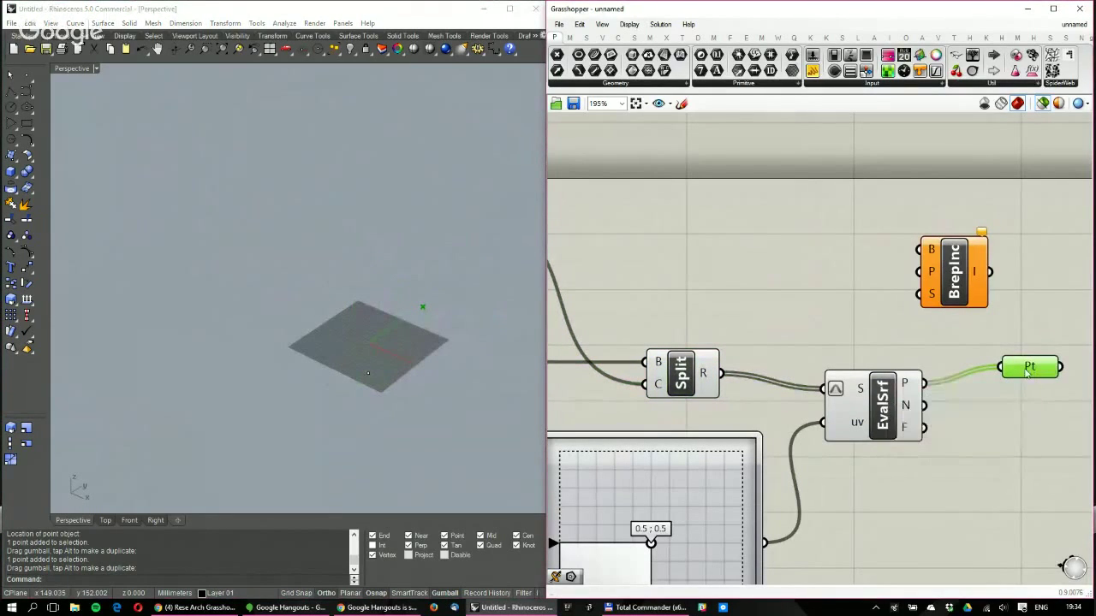
mouse_move(1054, 367)
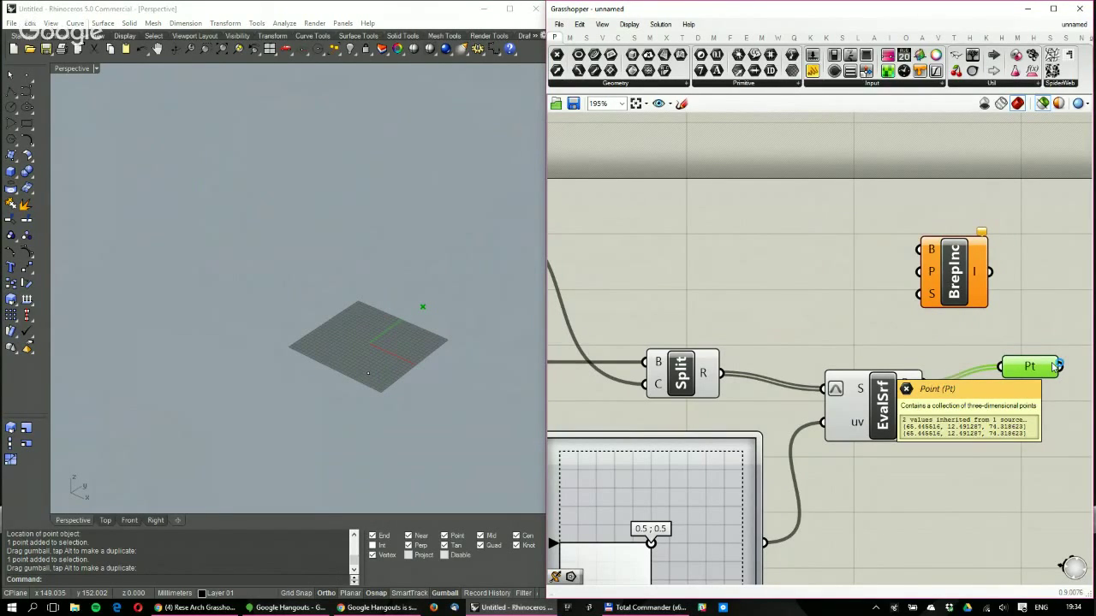
scroll(869, 295, up, 3)
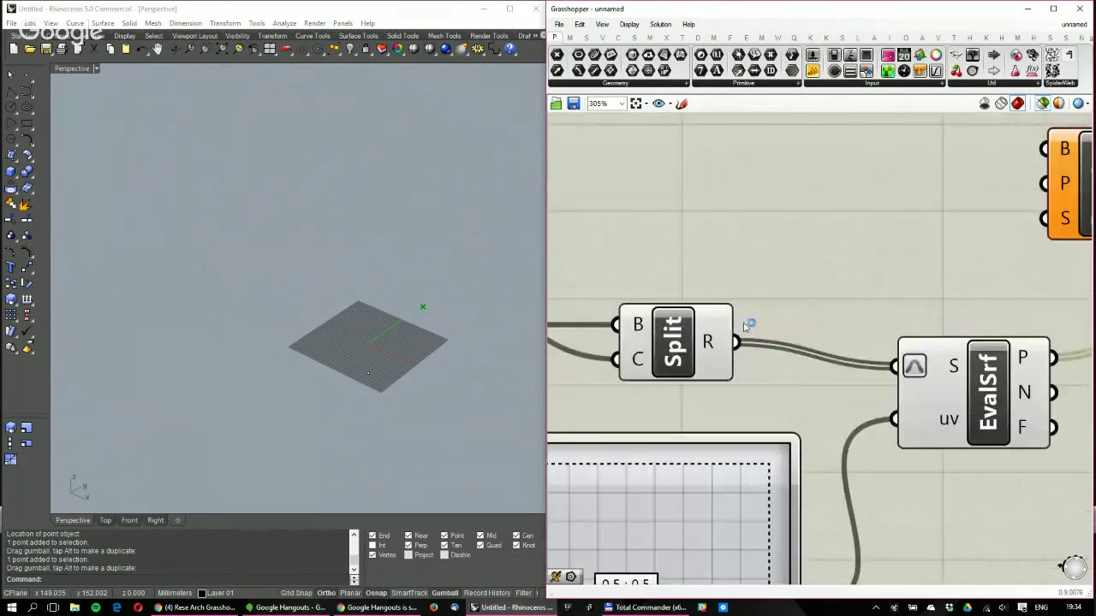
click(701, 351)
mouse_move(707, 343)
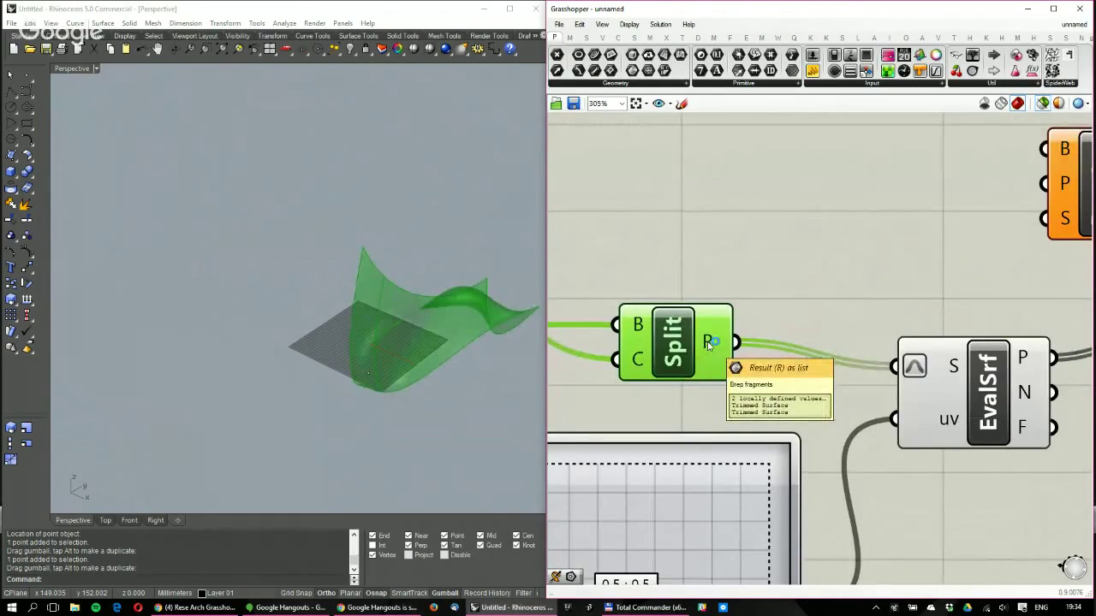
Search for a rebuild component and look through the surface analysis components
double_click(763, 247)
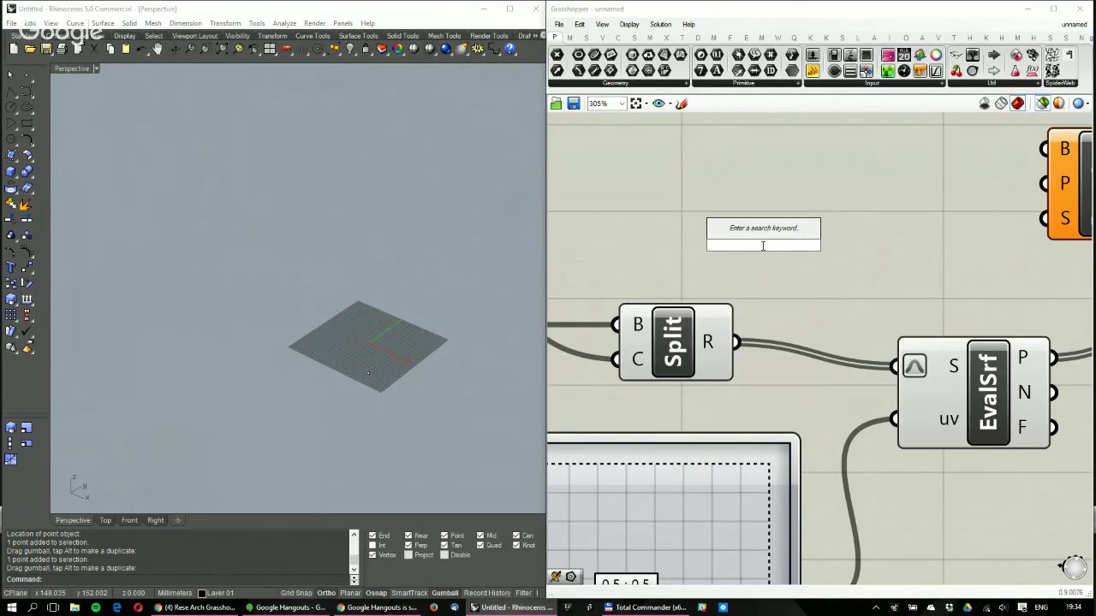
text(rebuild)
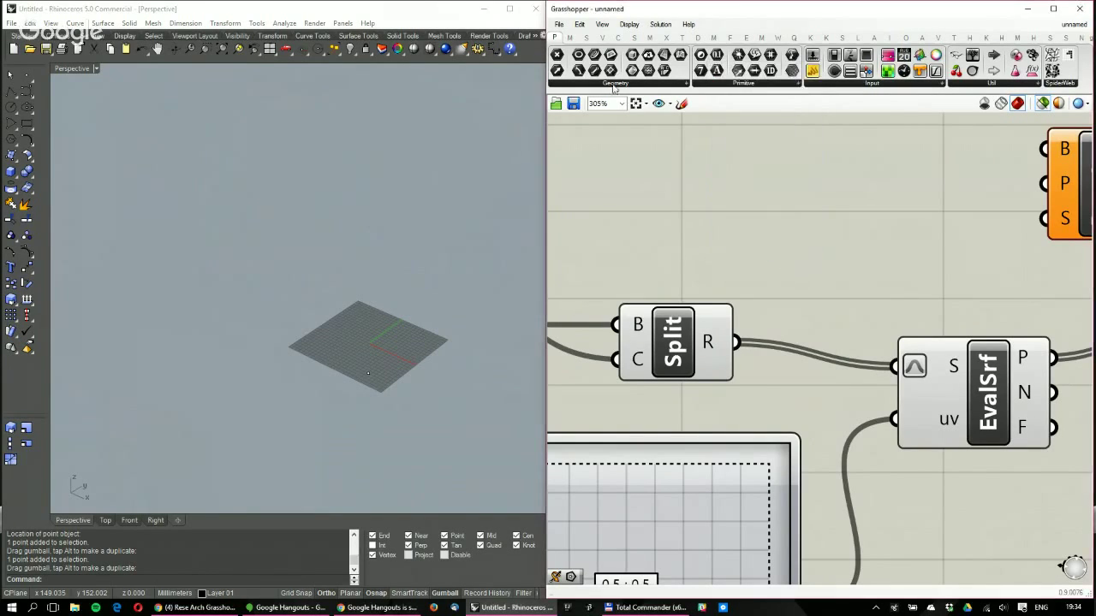
click(636, 40)
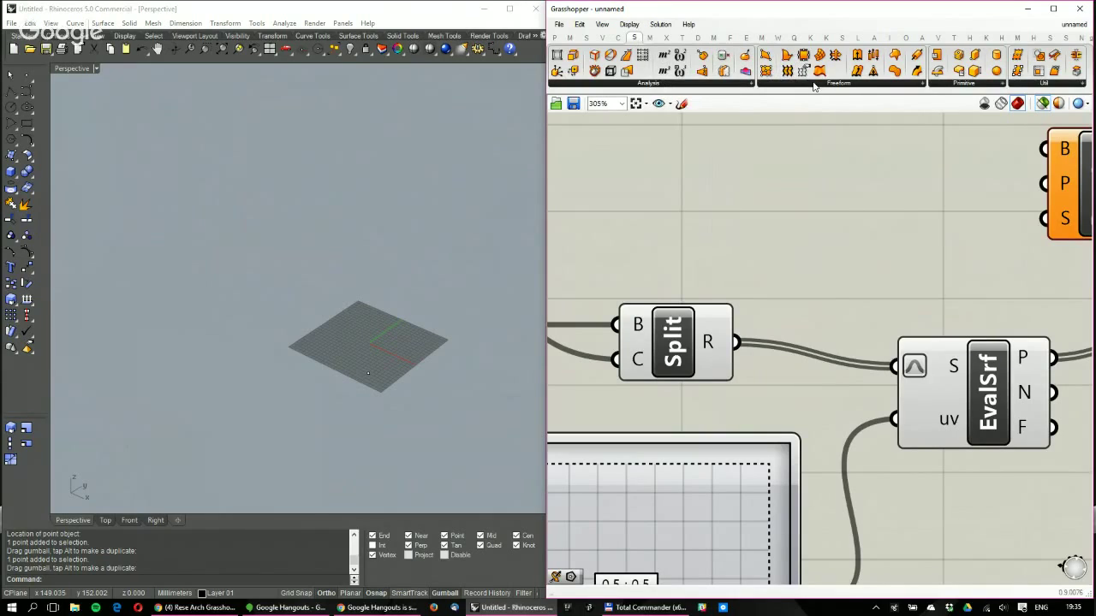
click(738, 83)
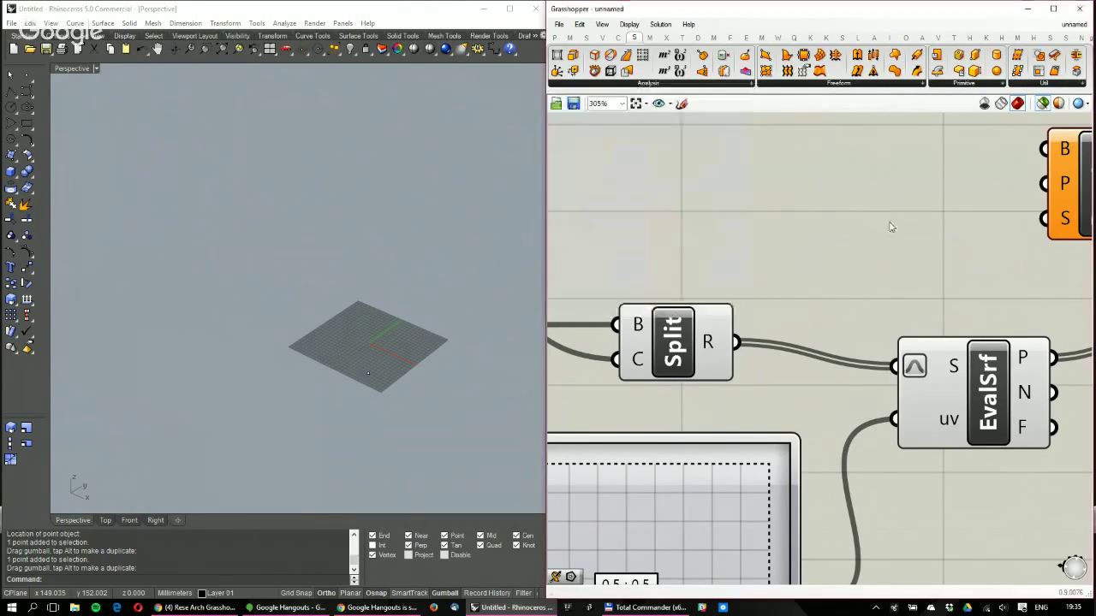
Examine the Split surface fragments together with the moved cutting geometry in the Perspective viewport
scroll(775, 295, down, 5)
right_drag(772, 299, 809, 295)
click(778, 302)
right_drag(417, 266, 334, 196)
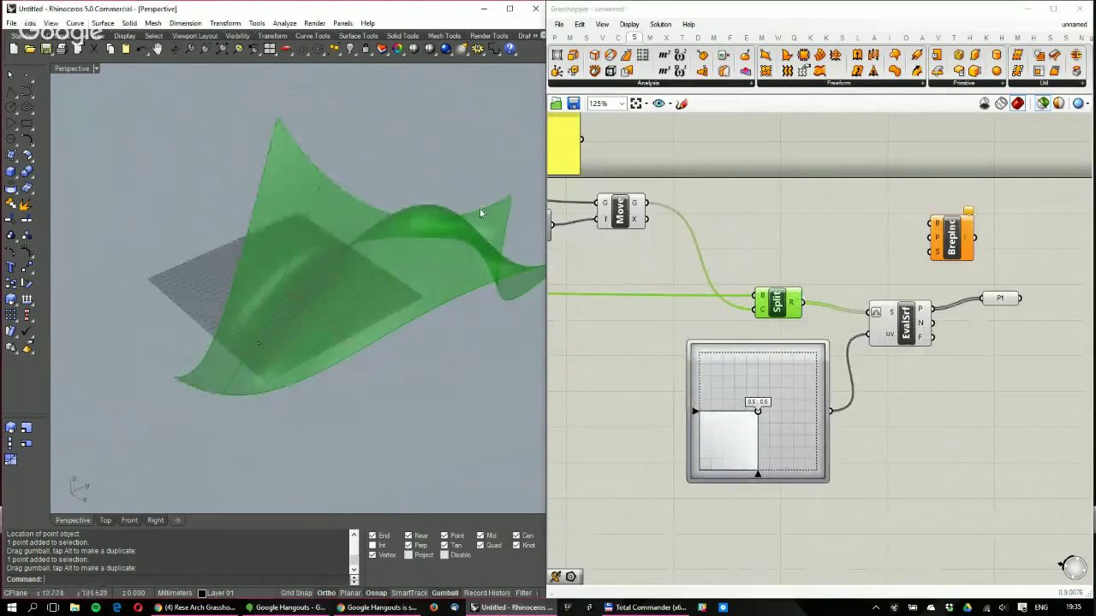
right_drag(343, 237, 283, 240)
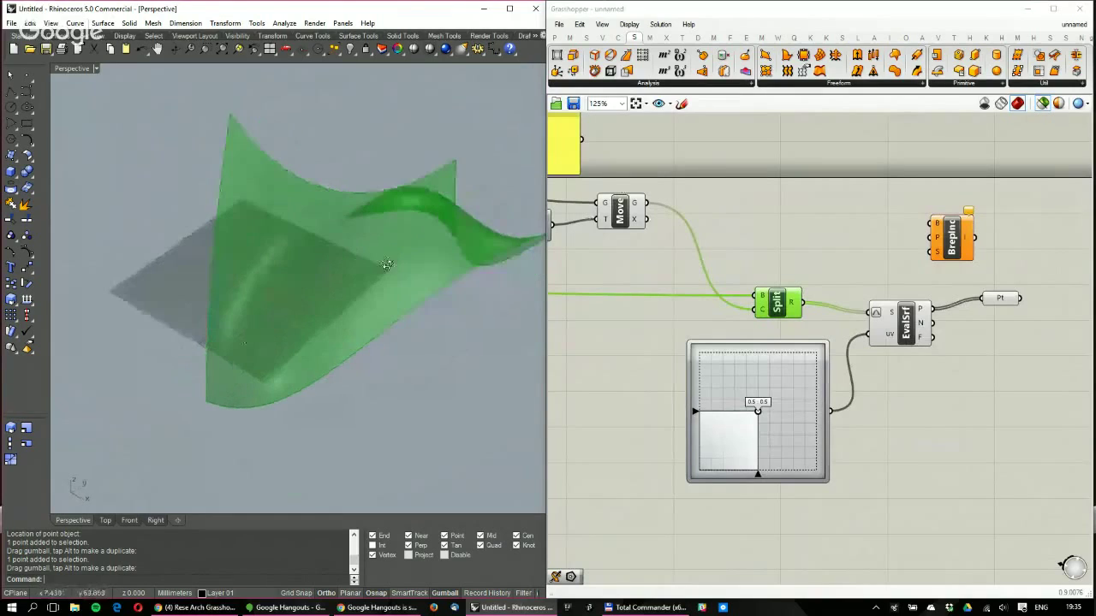
click(627, 212)
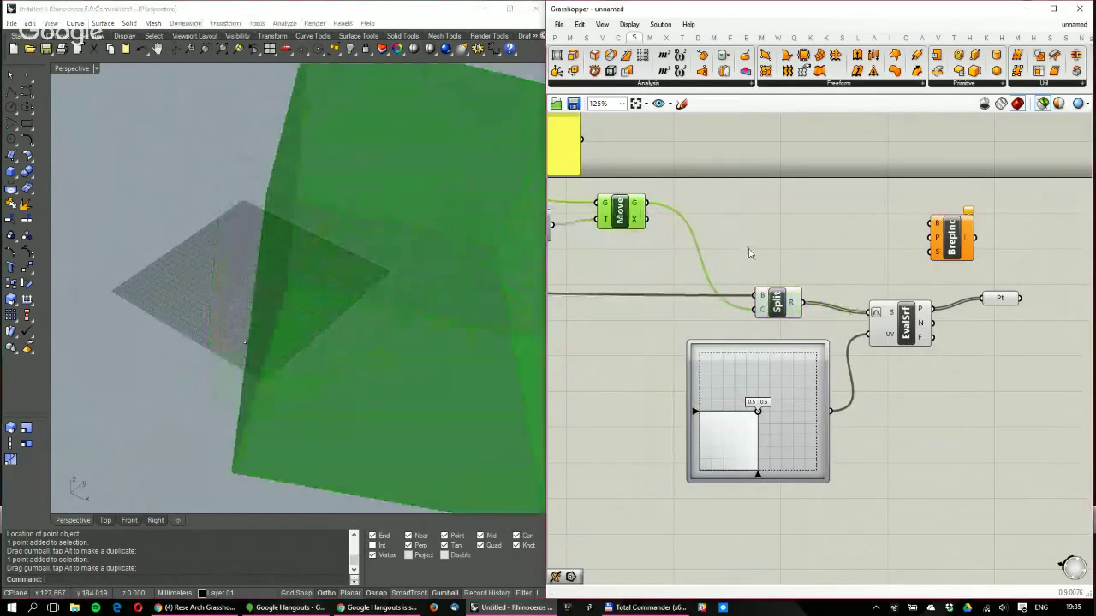
shift+click(776, 307)
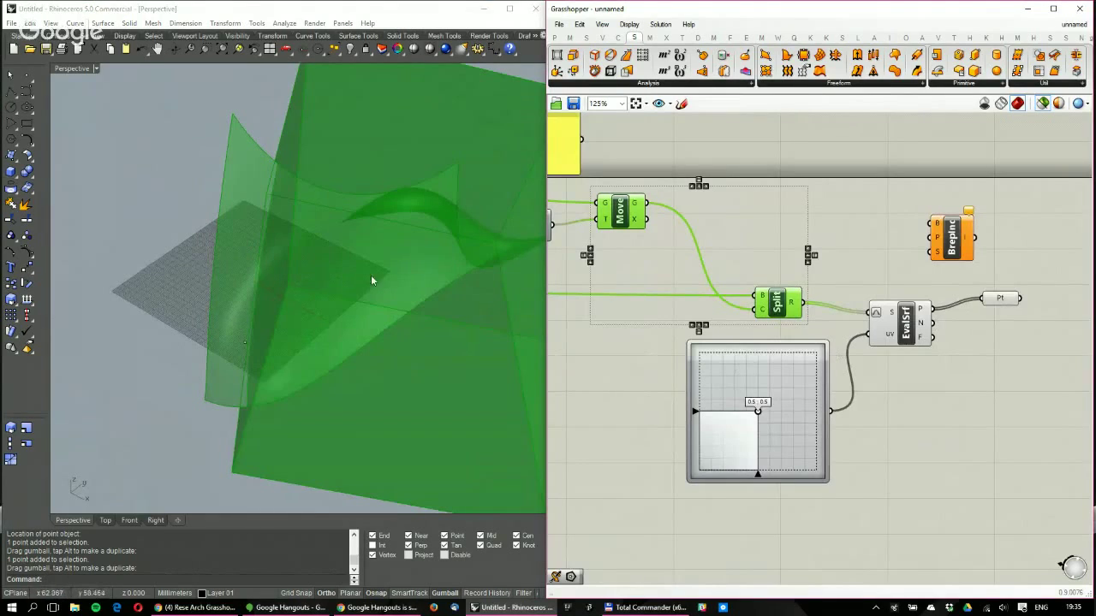
right_drag(372, 250, 363, 204)
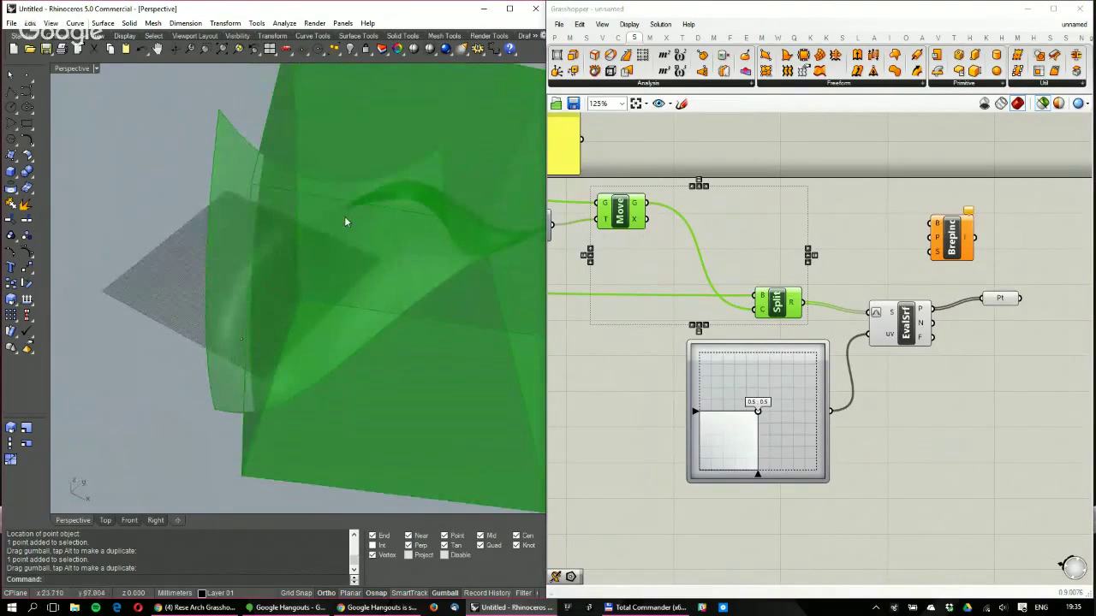
Add a Brep Edges component above Split and feed it the Split result
shift+click(1000, 299)
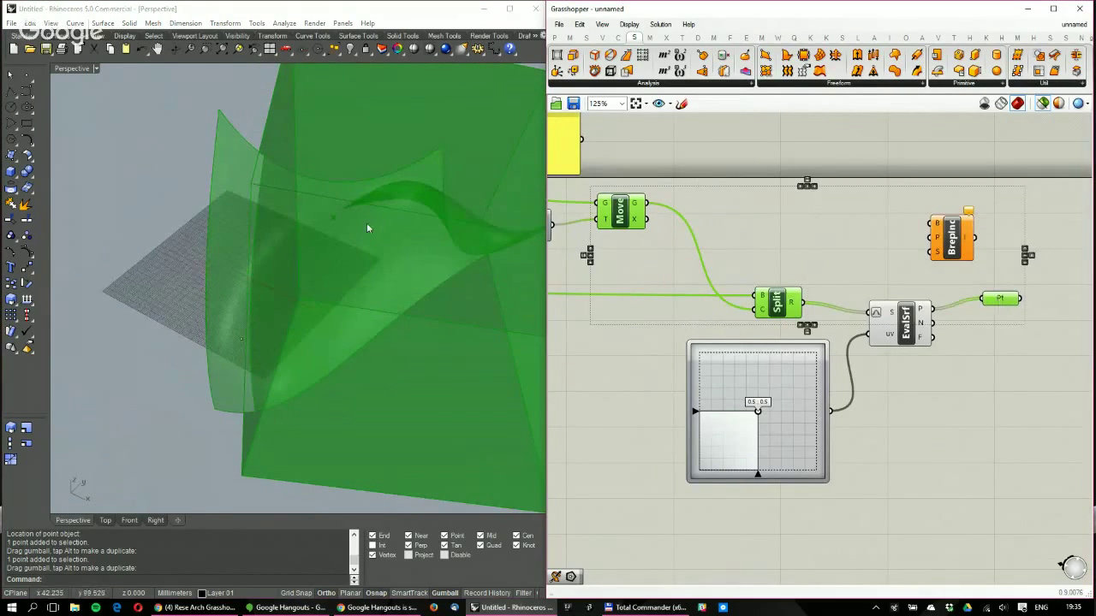
right_drag(367, 228, 367, 190)
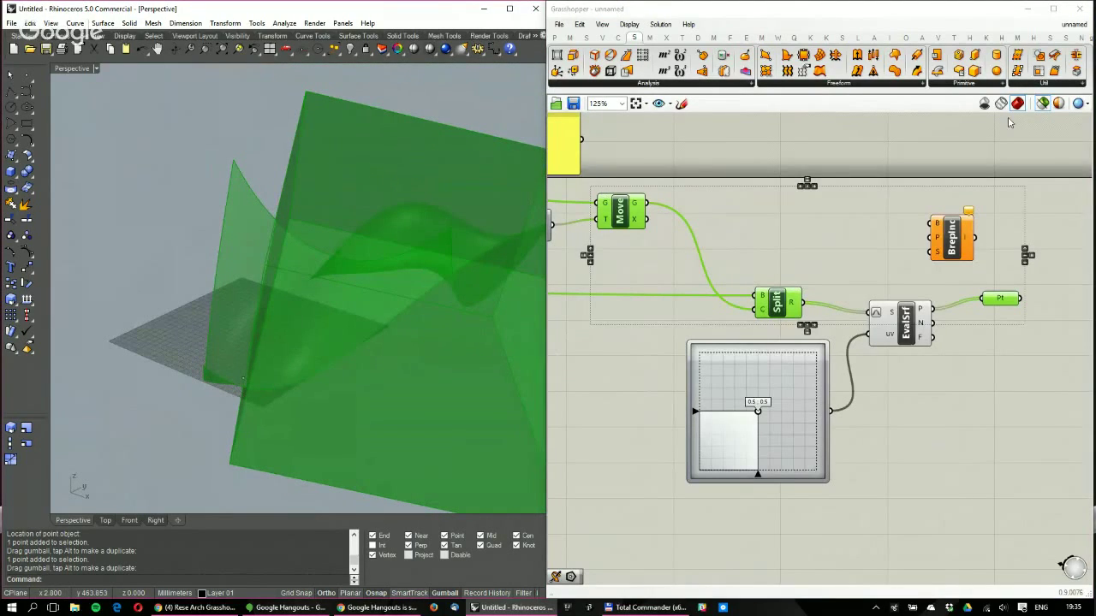
click(1028, 86)
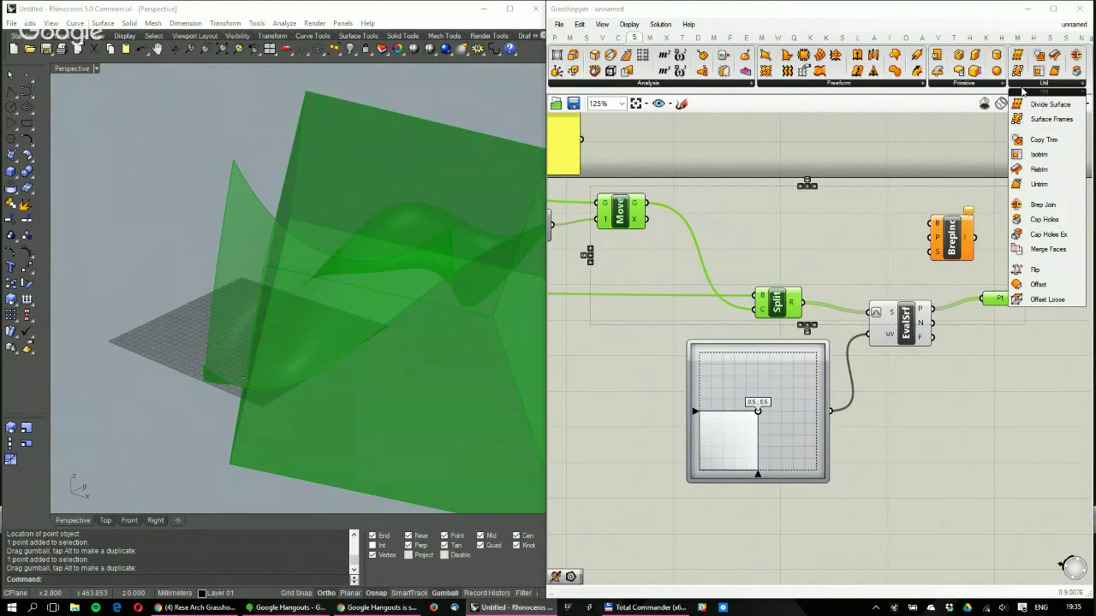
click(647, 85)
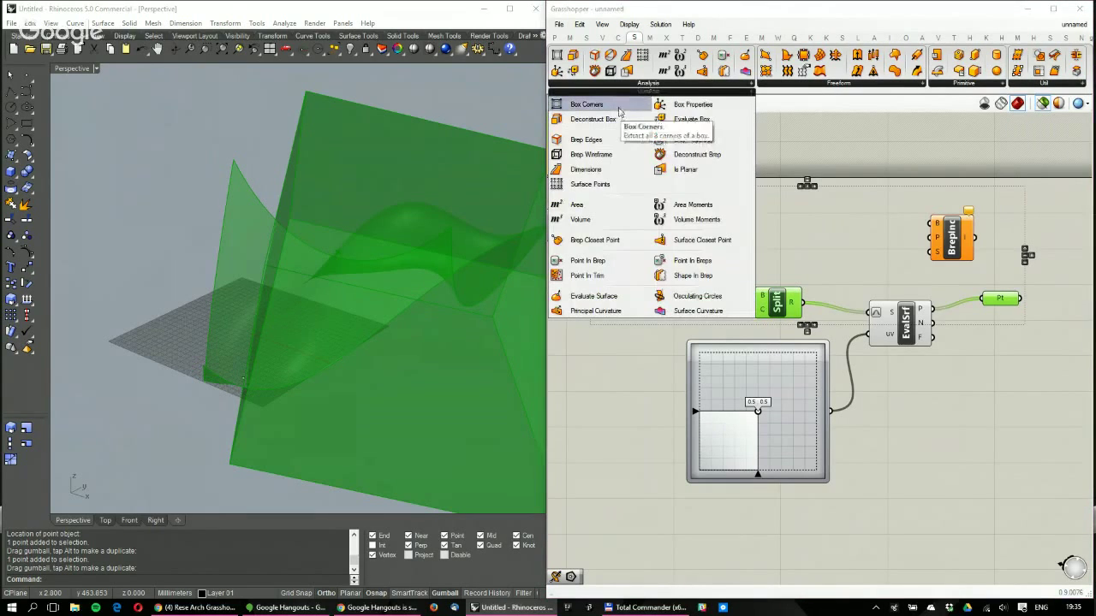
click(616, 142)
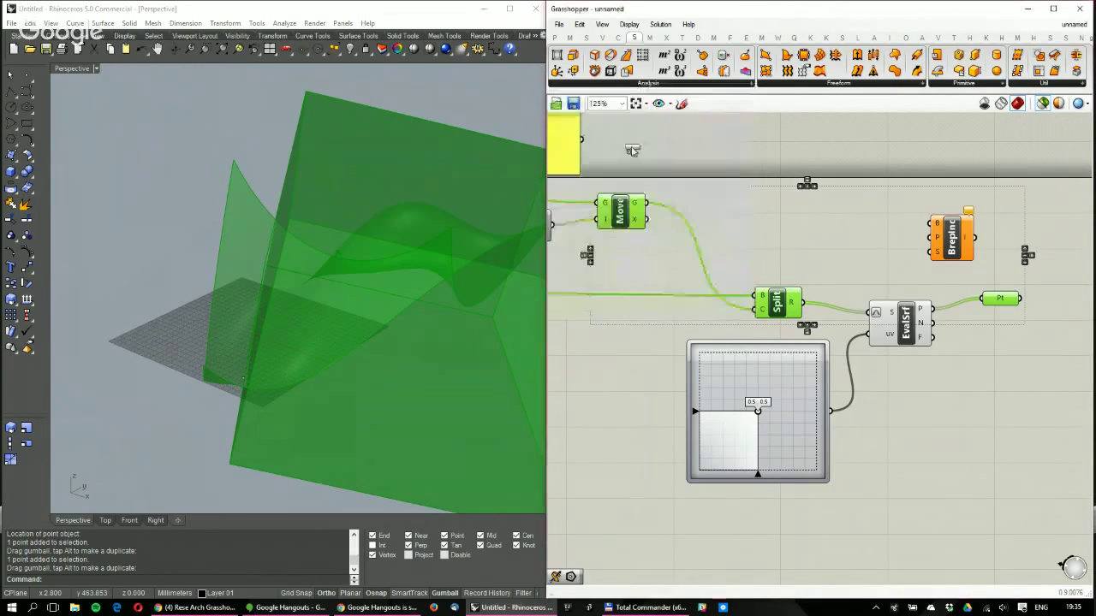
click(801, 245)
drag(802, 302, 802, 228)
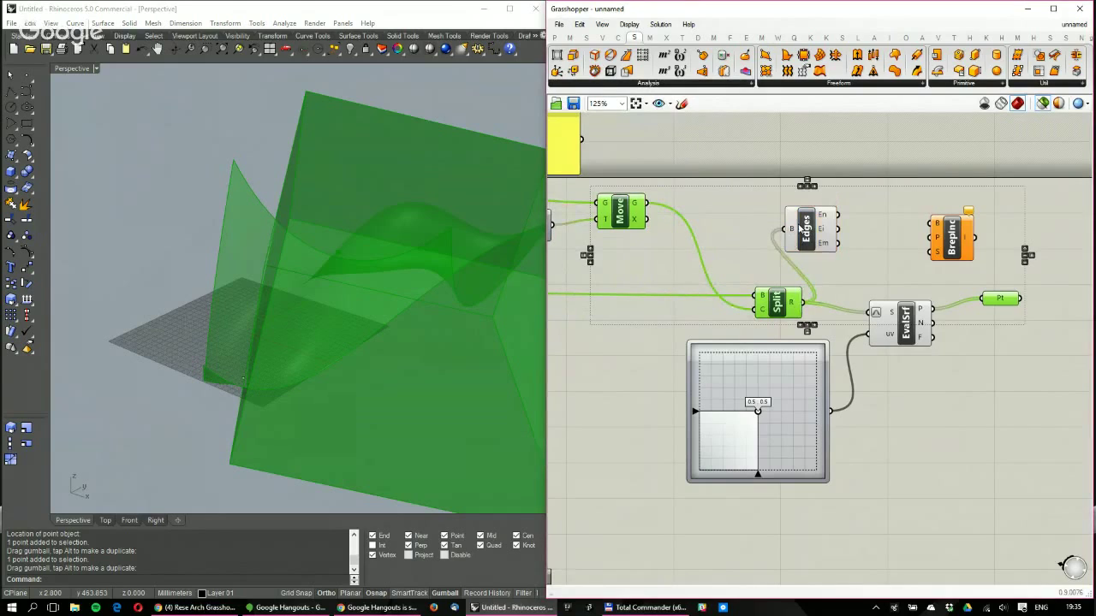
click(800, 227)
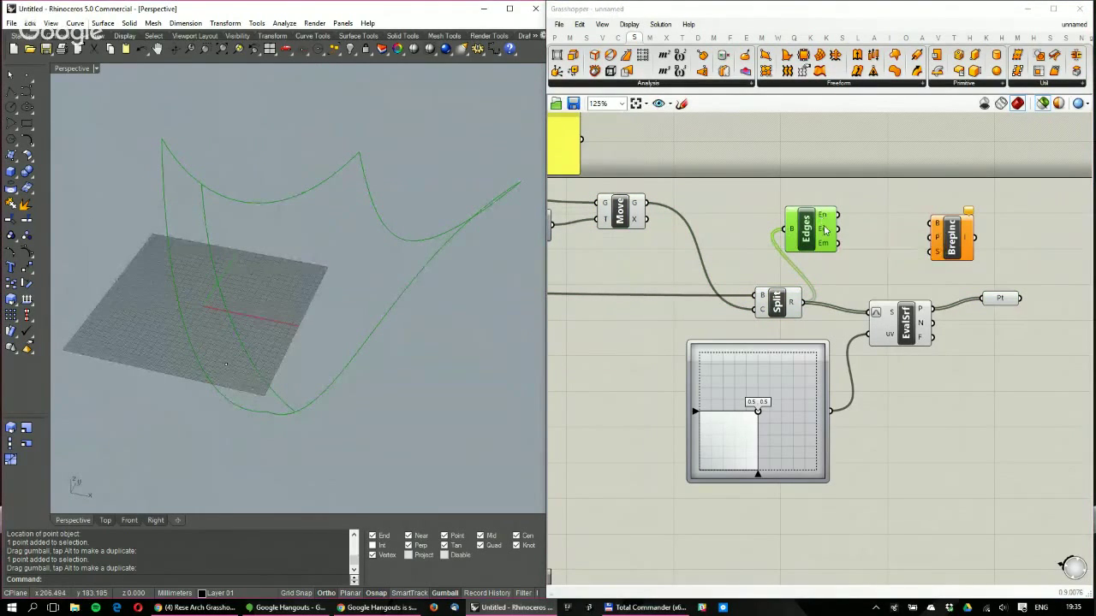
Add a Discontinuity component fed by the naked edges of Brep Edges, and shift BrepInc farther away to make room
mouse_move(823, 220)
mouse_move(825, 246)
double_click(921, 232)
text(discontinu)
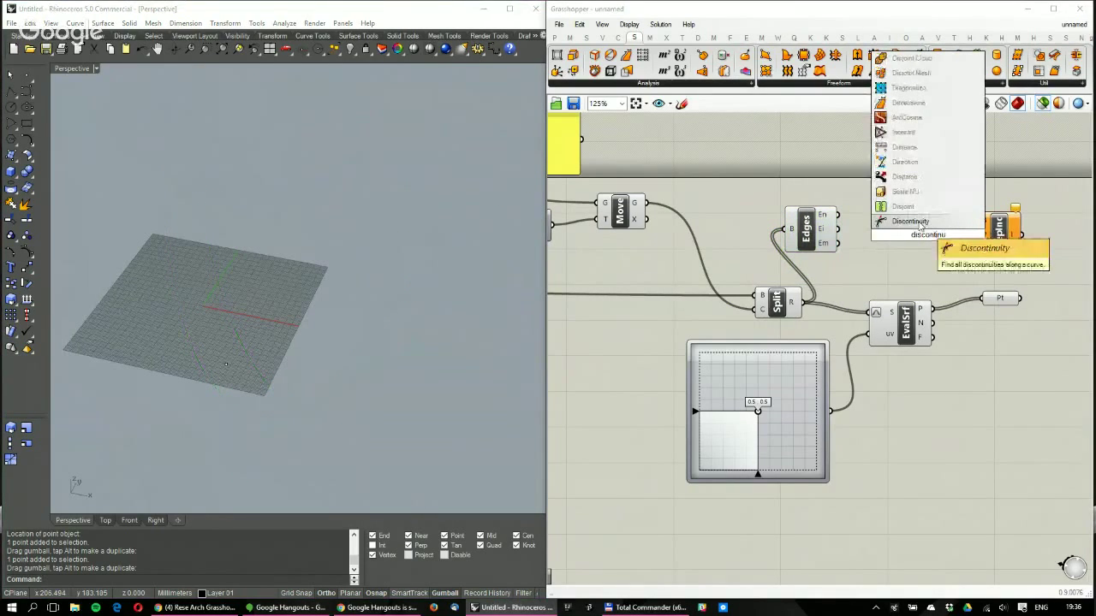
click(910, 221)
right_drag(922, 219, 882, 233)
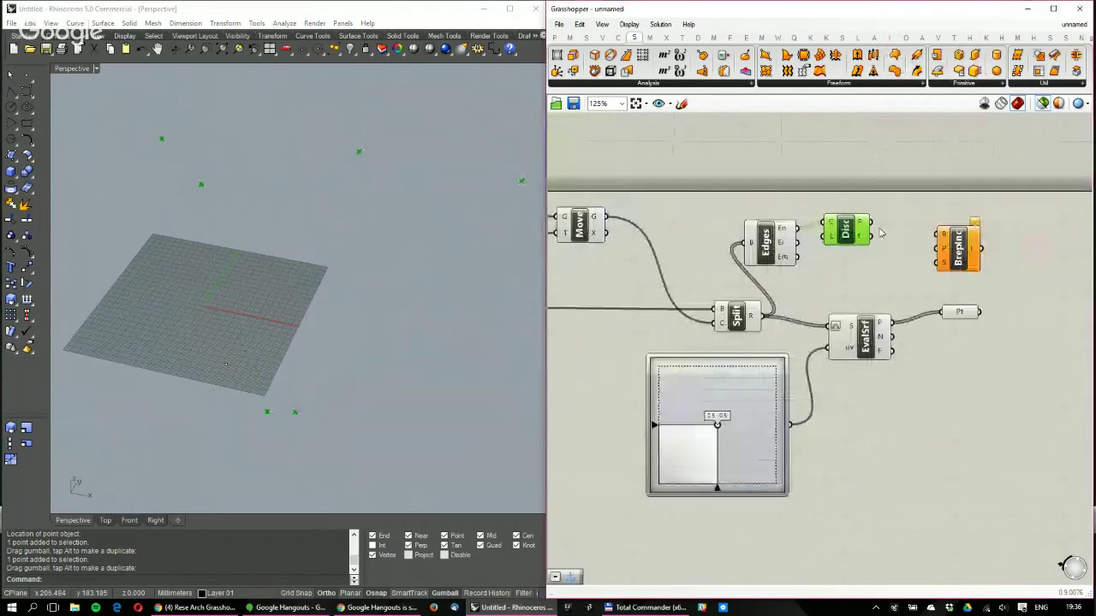
drag(846, 232, 852, 238)
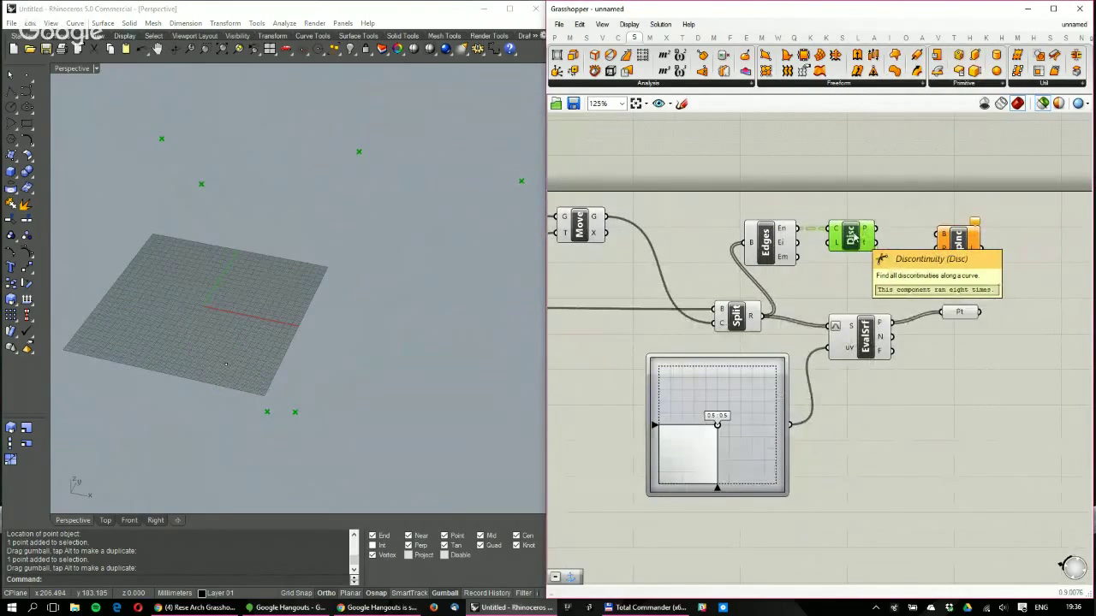
right_drag(880, 240, 806, 270)
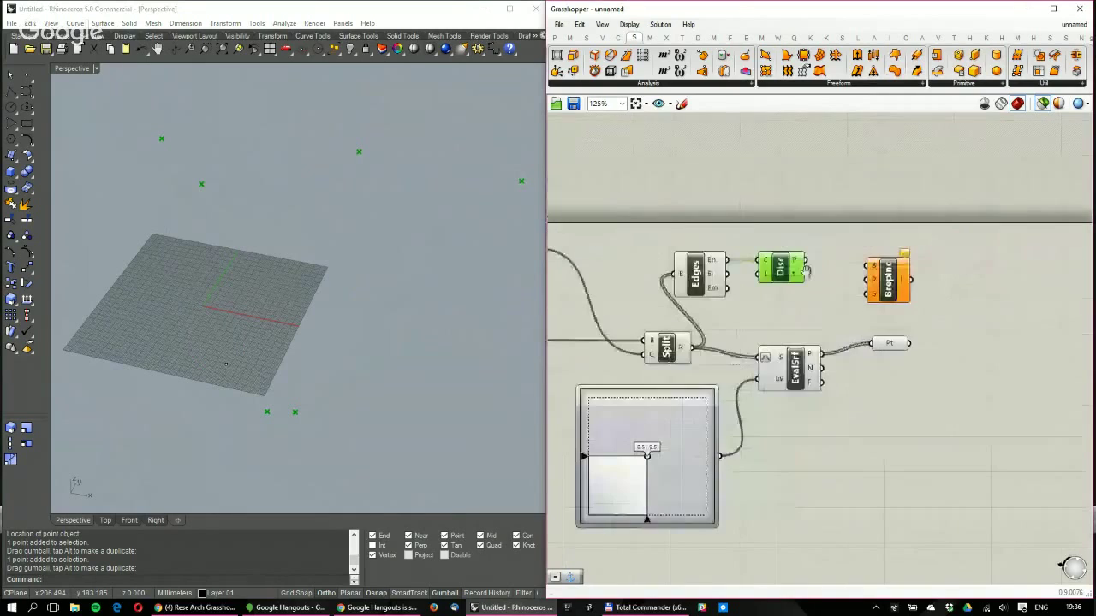
drag(888, 280, 948, 273)
scroll(795, 265, up, 3)
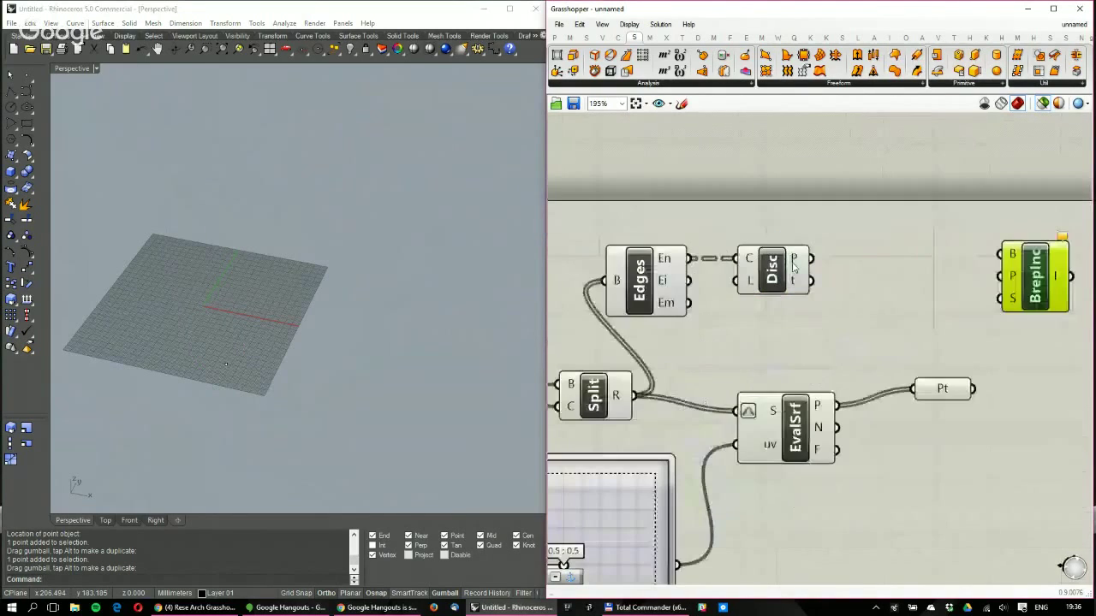
scroll(795, 267, up, 1)
Move Discontinuity aside and add a Join Curves component fed by the naked edges
click(696, 261)
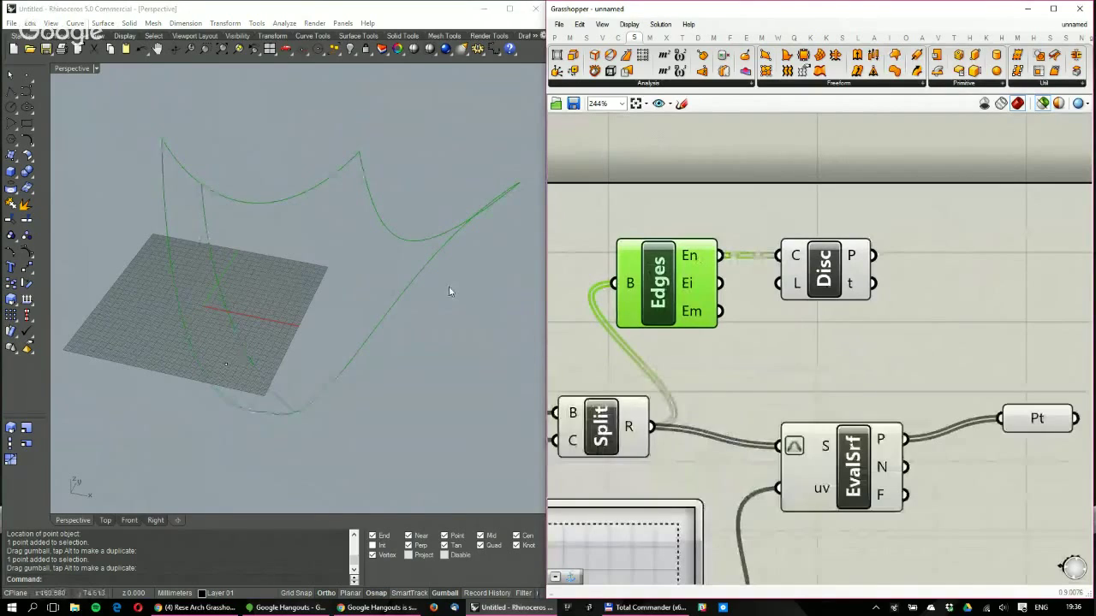
right_drag(450, 292, 445, 210)
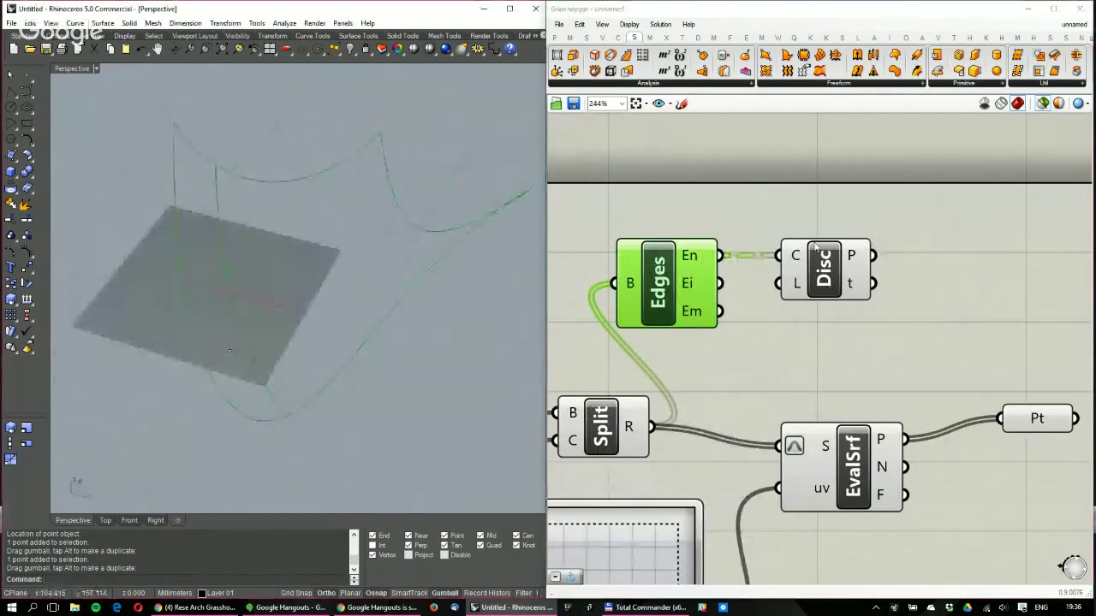
drag(815, 246, 935, 284)
double_click(837, 222)
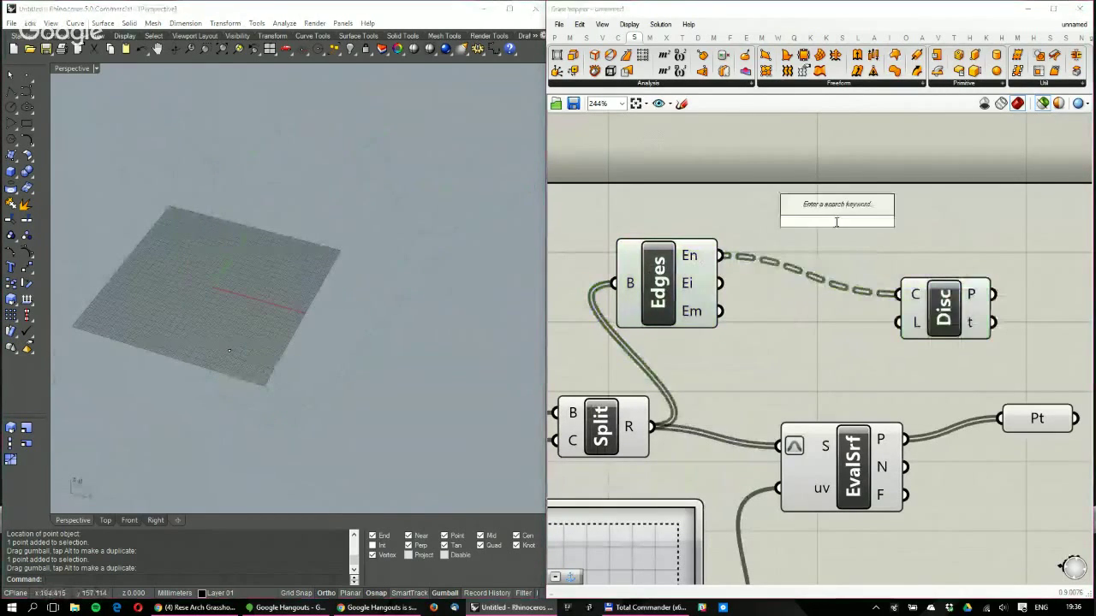
text(Join)
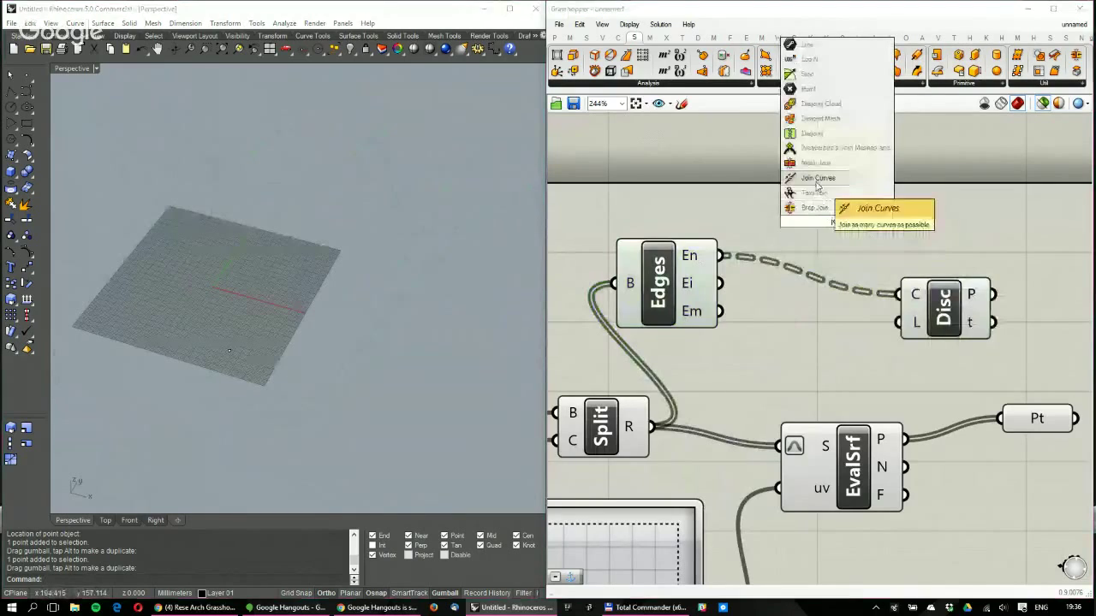
click(818, 178)
drag(721, 255, 788, 206)
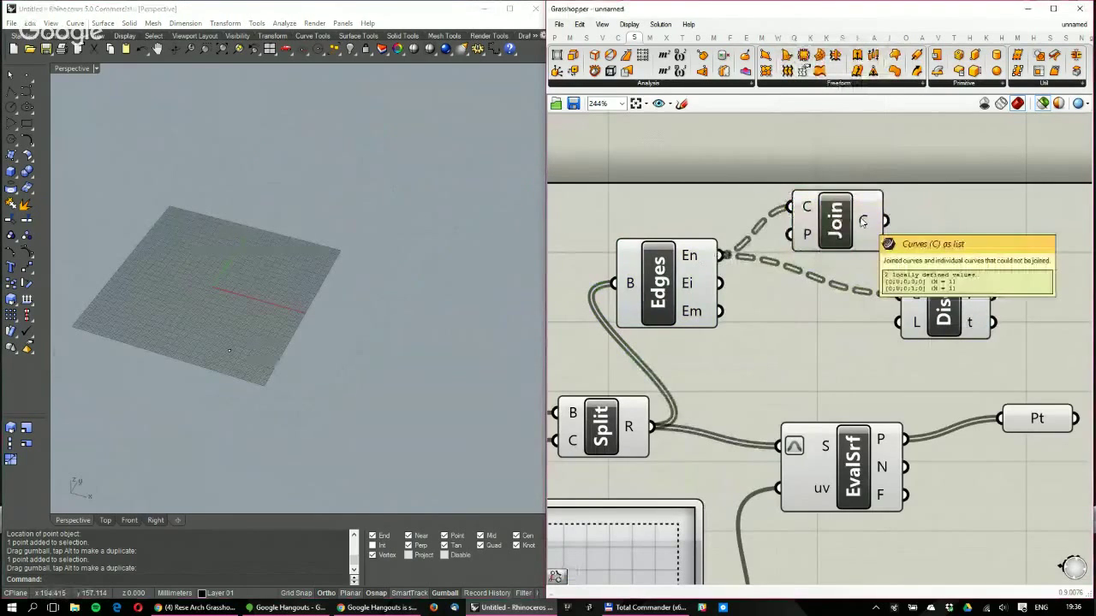
Try to find the centroid of the joined edge curves with an Area component
right_drag(863, 222, 817, 279)
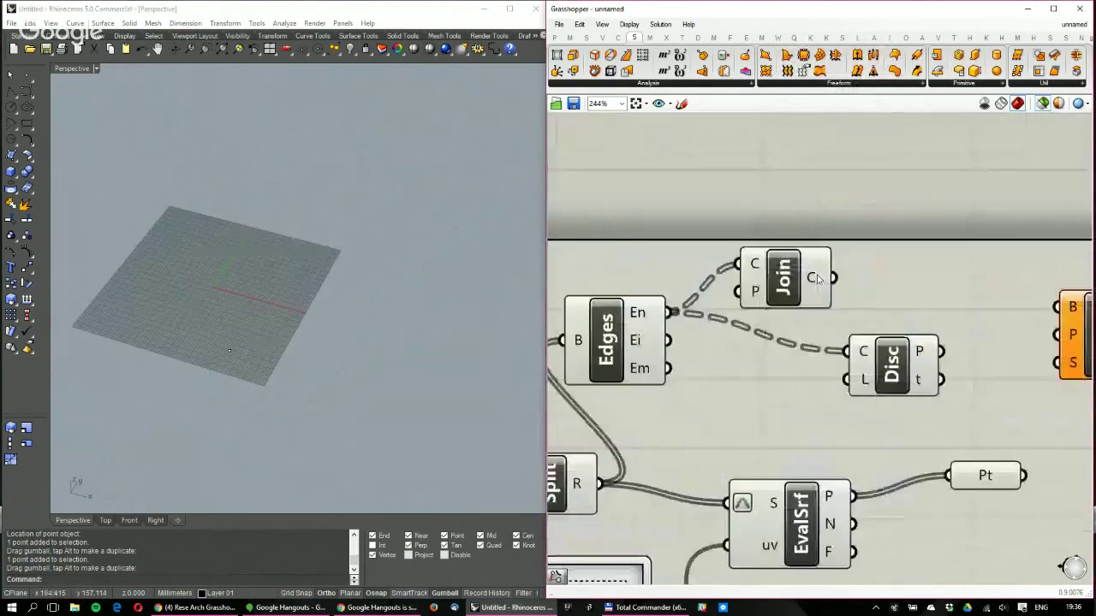
click(914, 265)
drag(833, 278, 868, 266)
click(890, 257)
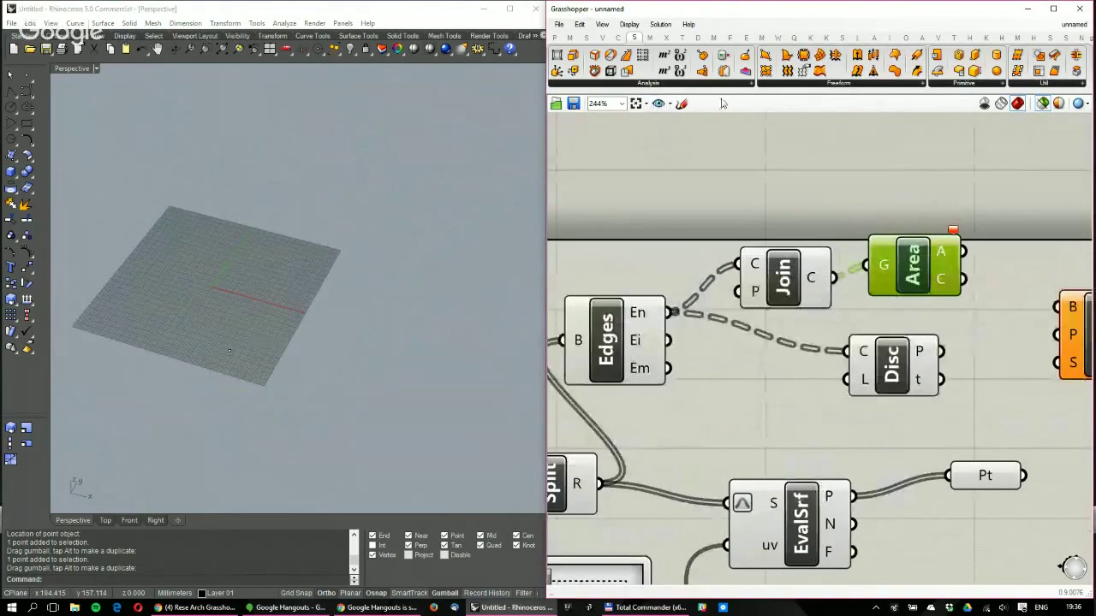
Try a curve analysis component on the joined edge curves, and delete the trial components
click(608, 85)
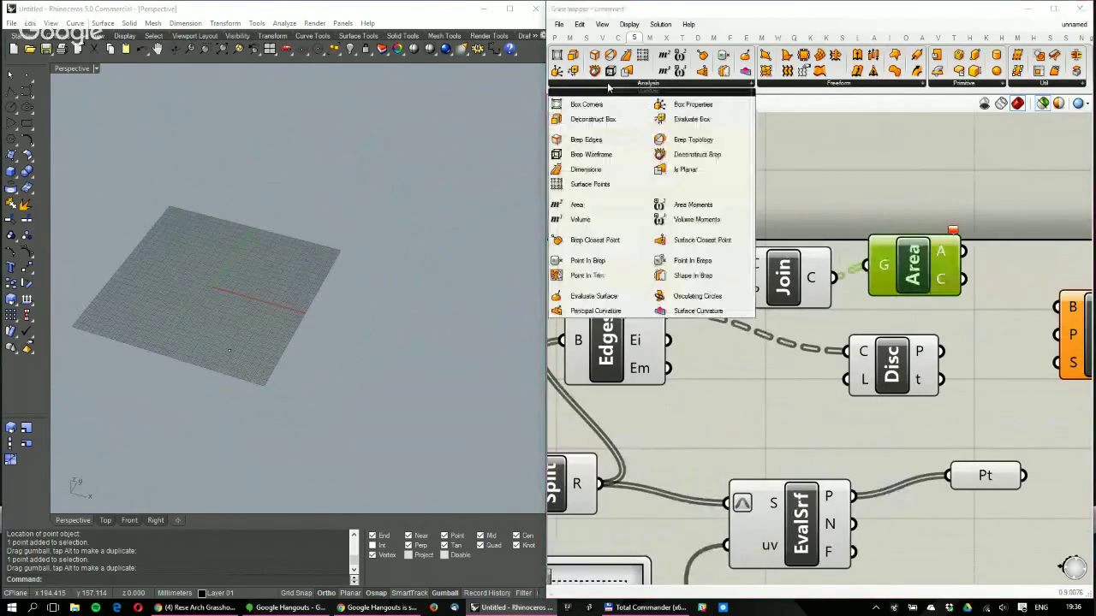
click(617, 38)
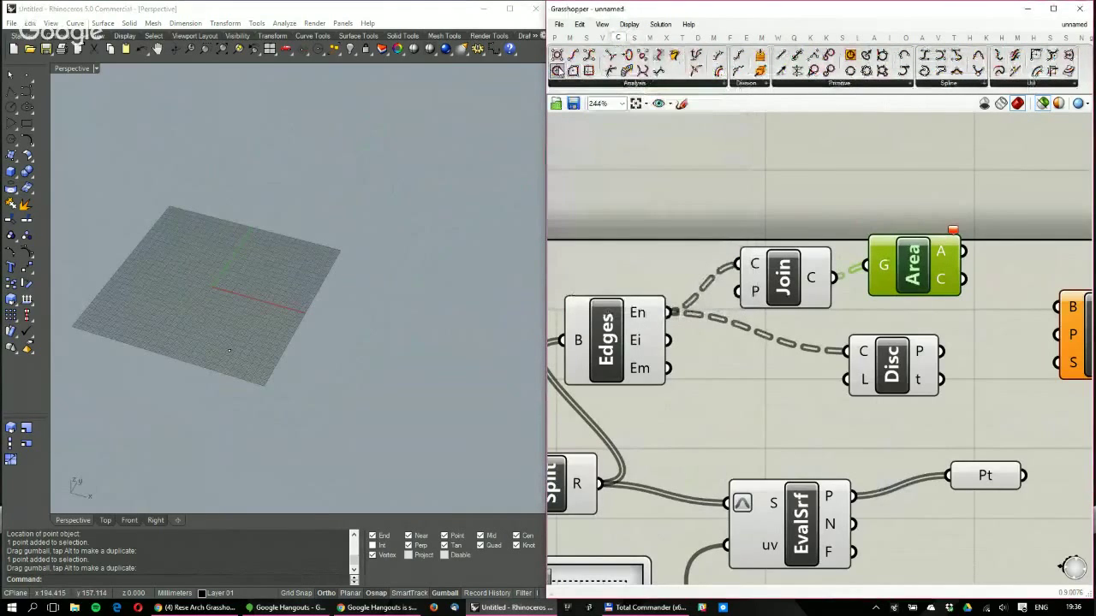
drag(557, 70, 912, 183)
drag(835, 277, 861, 183)
drag(936, 277, 916, 176)
click(909, 184)
click(914, 252)
key(Delete)
Feed the joined curves into Discontinuity and arrange Join, Discontinuity and BrepInc in a row
drag(835, 277, 905, 347)
right_drag(901, 290, 832, 296)
mouse_move(863, 340)
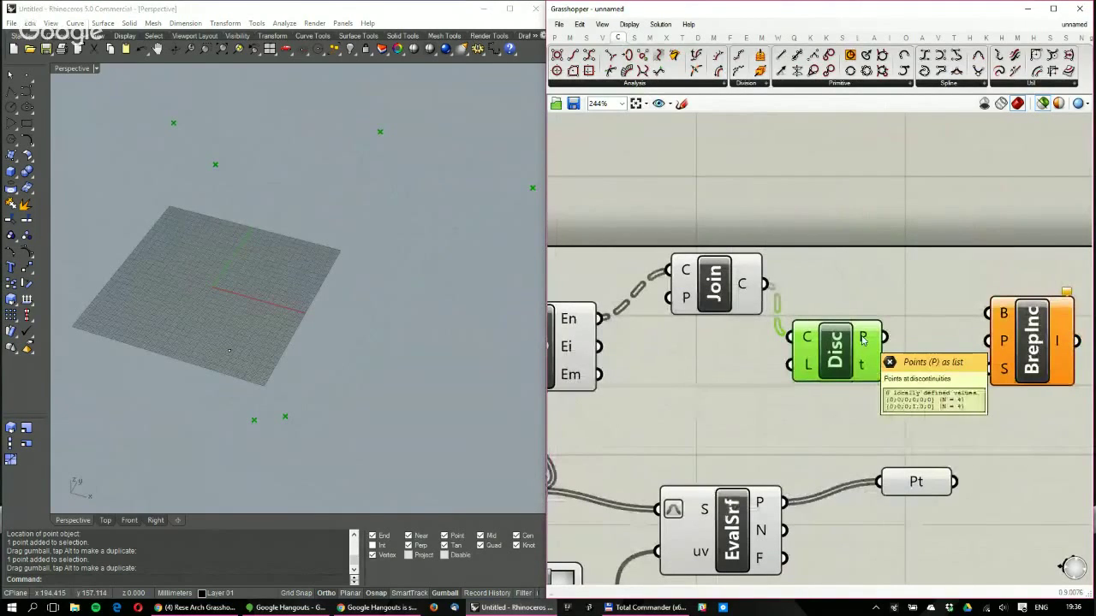
drag(716, 285, 685, 334)
drag(835, 344, 814, 340)
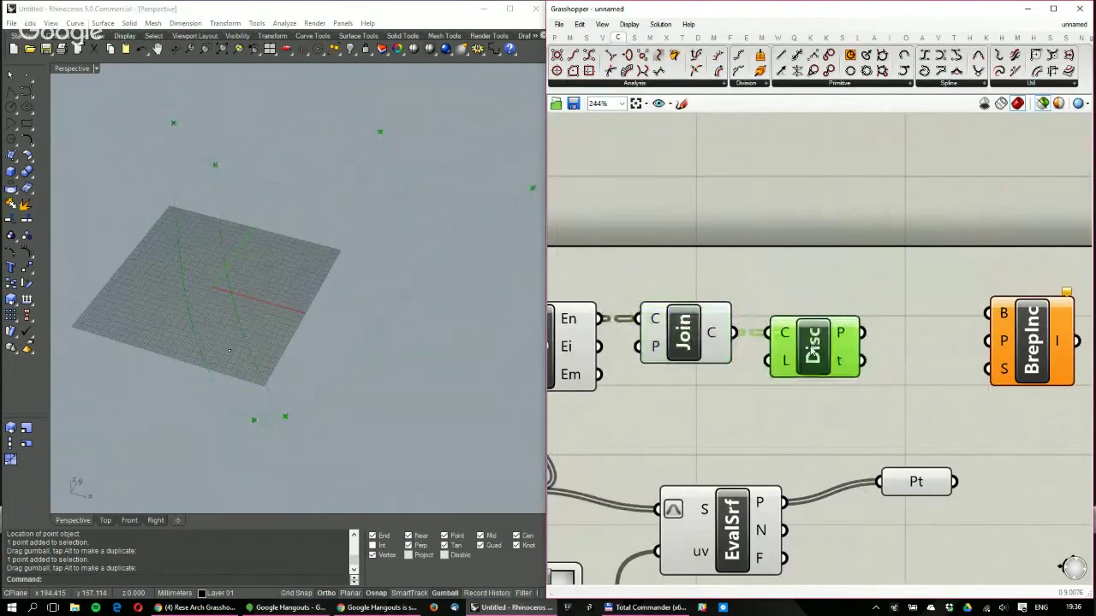
right_drag(883, 324, 789, 316)
drag(890, 360, 942, 368)
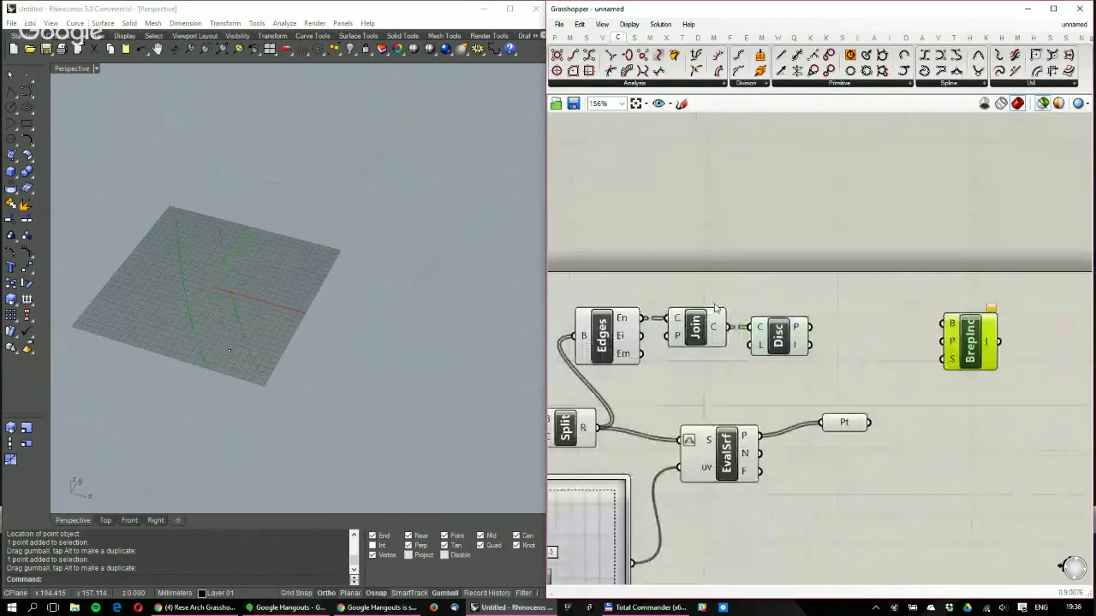
Add an Average component next to Discontinuity and feed it the discontinuity points
click(693, 333)
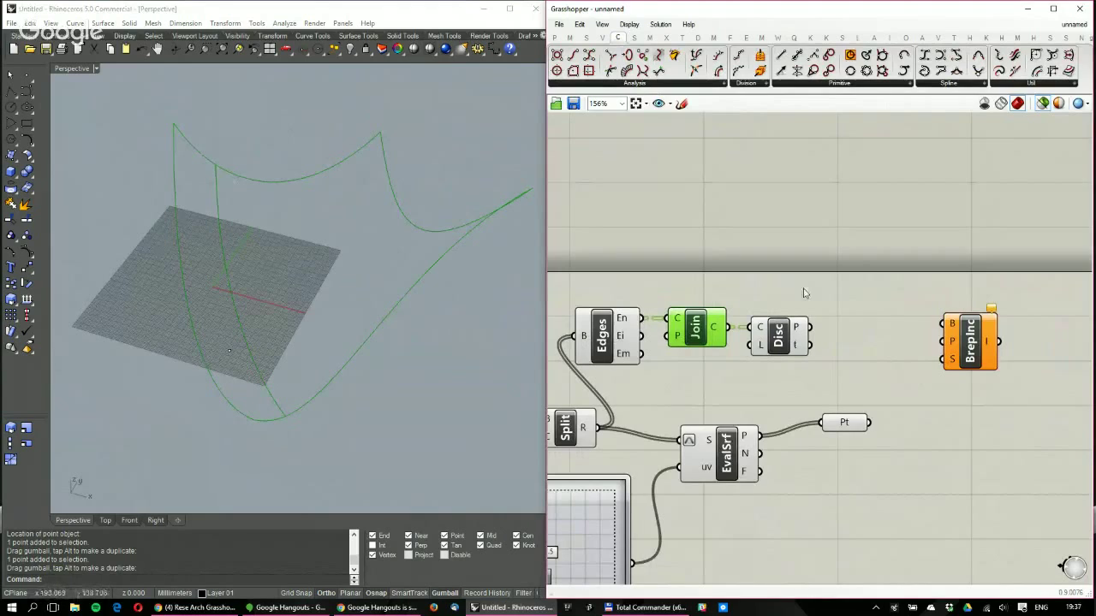
click(789, 343)
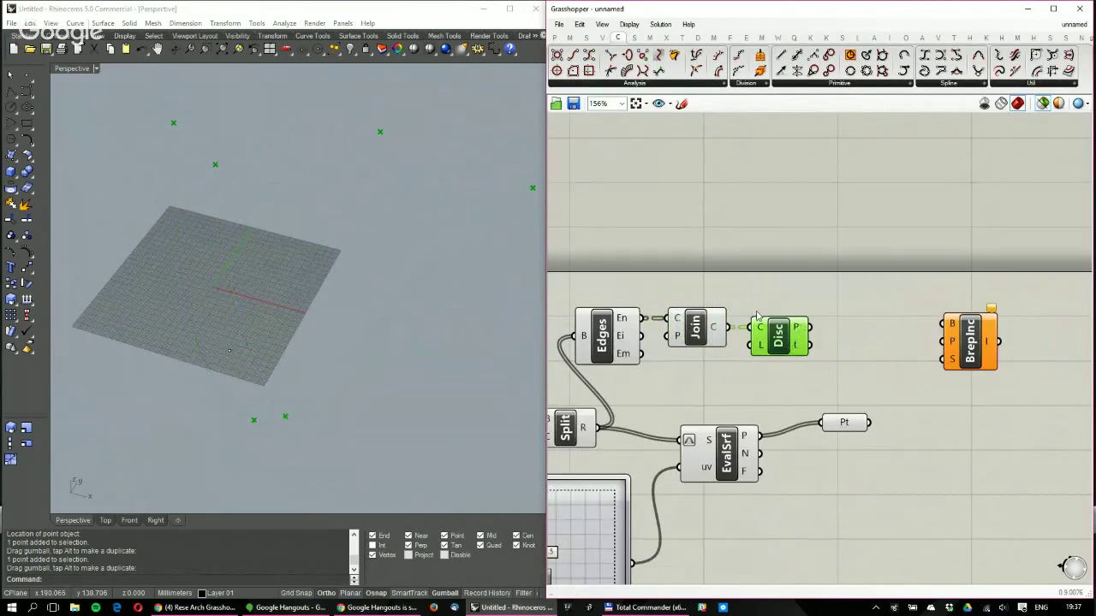
right_drag(486, 227, 504, 192)
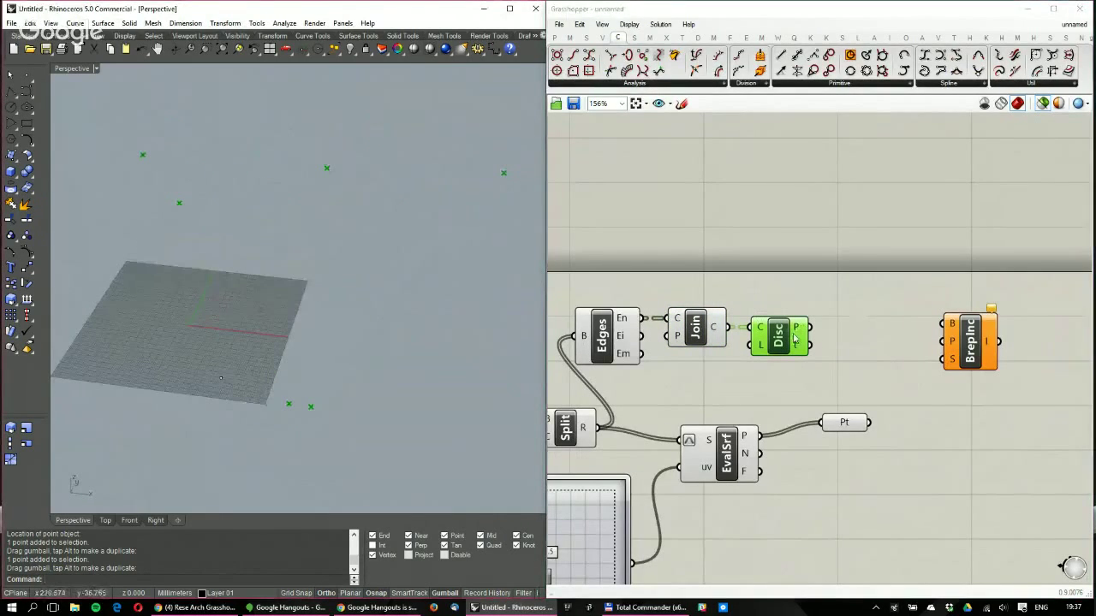
double_click(837, 303)
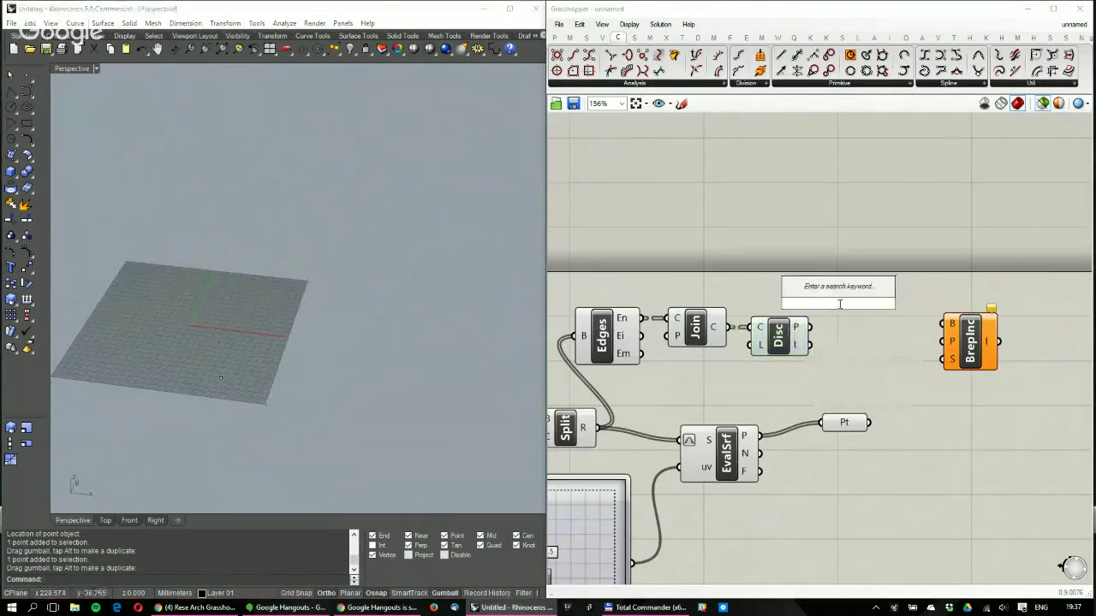
text(average)
click(817, 282)
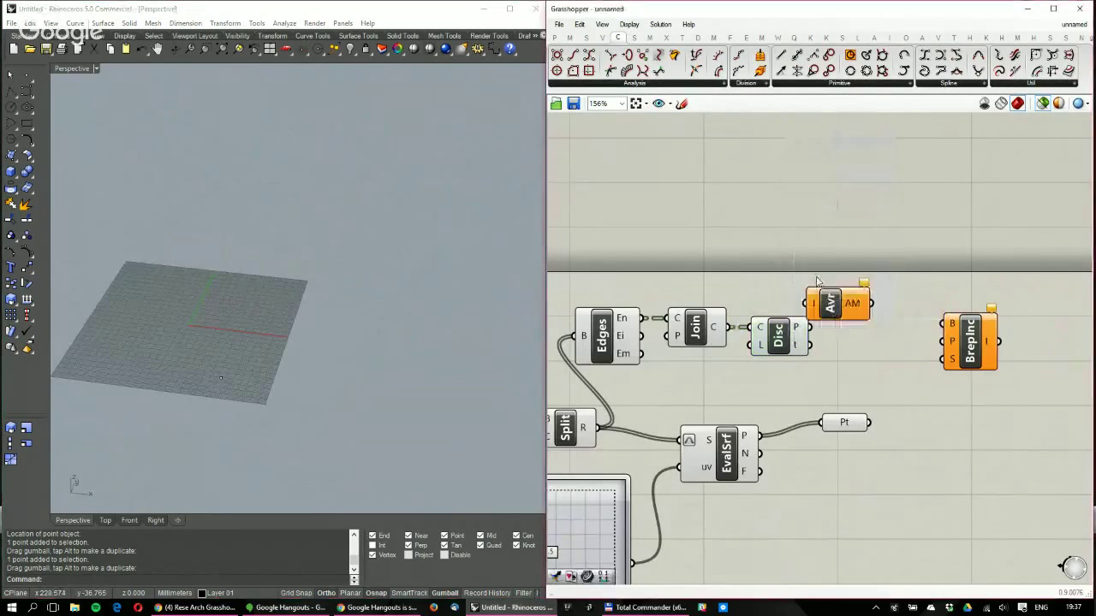
drag(829, 303, 842, 320)
Examine where the averaged points lie relative to the Split surface fragments in the Perspective viewport
right_drag(245, 237, 203, 211)
click(569, 428)
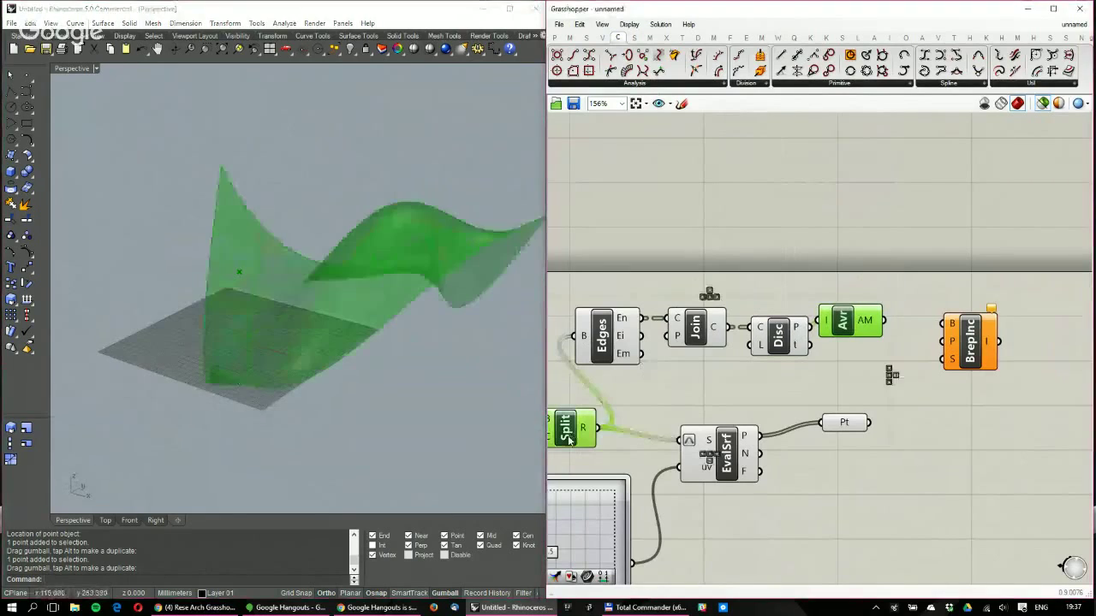
mouse_move(237, 269)
right_down()
mouse_move(240, 186)
mouse_move(231, 246)
mouse_move(282, 191)
mouse_move(231, 163)
mouse_move(218, 269)
right_up()
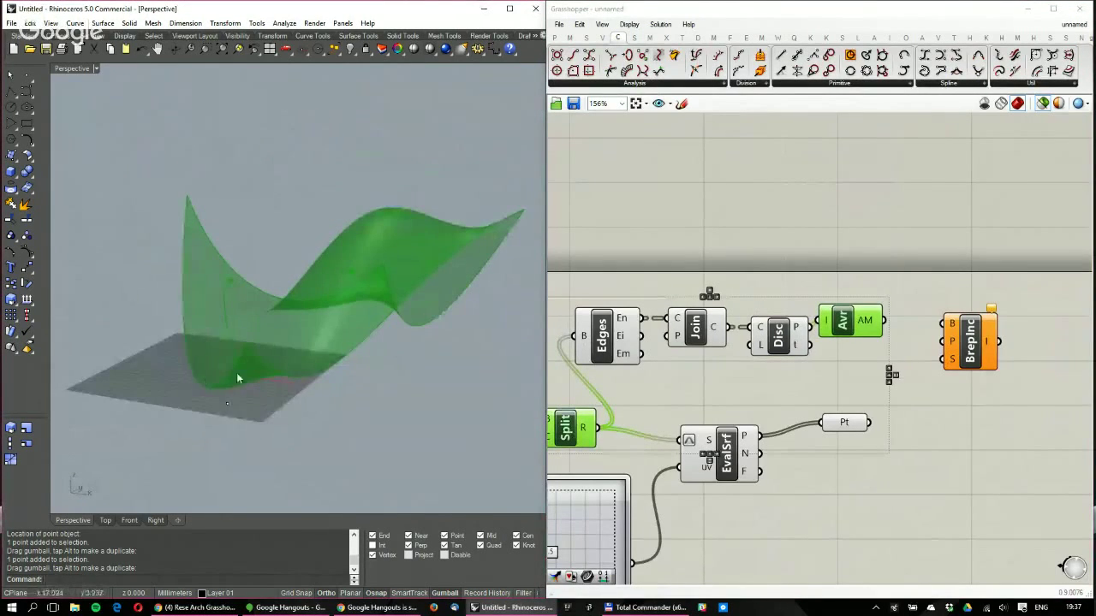
right_drag(236, 373, 226, 222)
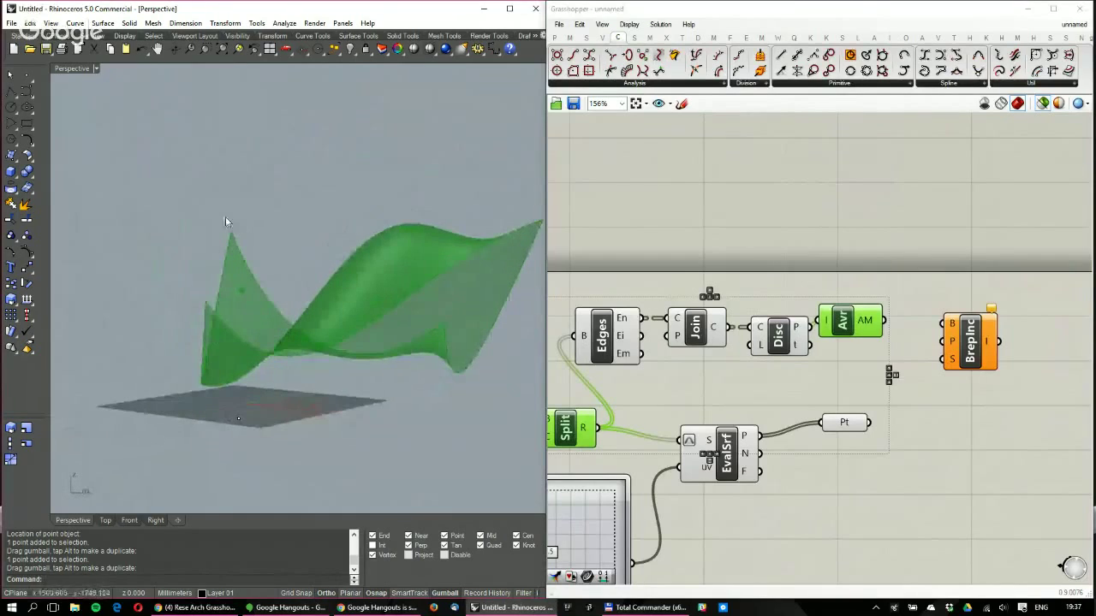
right_drag(344, 284, 241, 335)
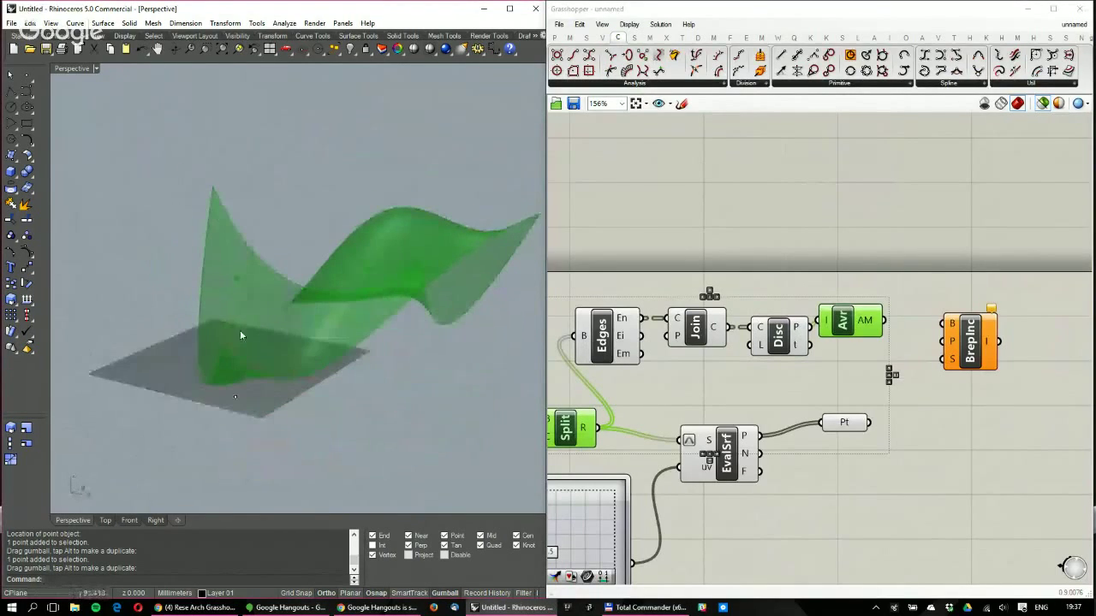
right_drag(439, 274, 514, 309)
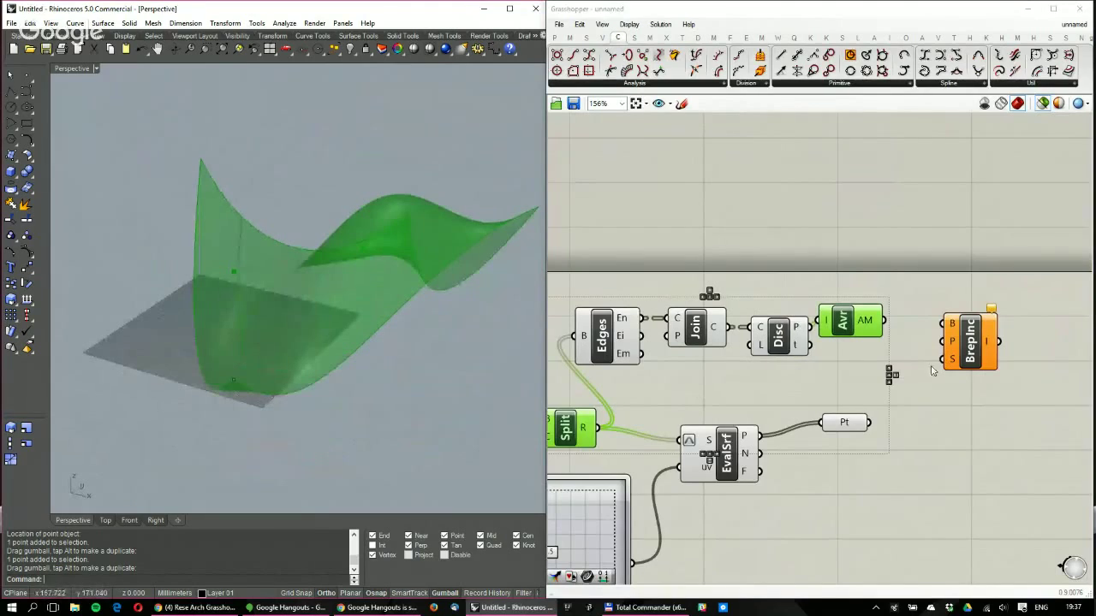
click(861, 365)
scroll(864, 385, down, 4)
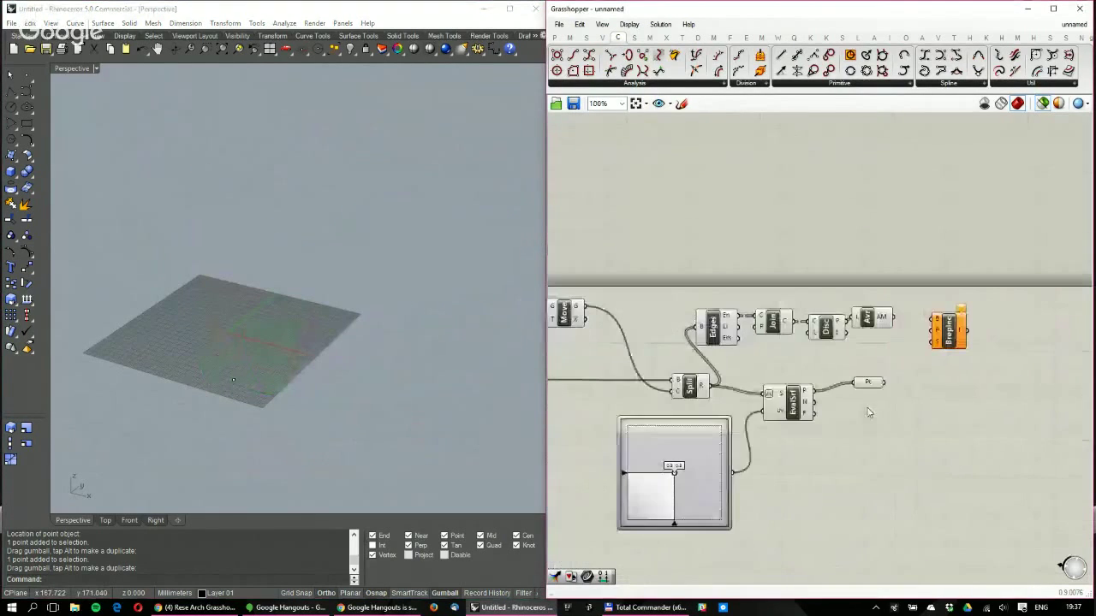
Delete the Evaluate Surface component together with its point parameter and MD slider
drag(951, 379, 721, 514)
key(Delete)
click(949, 330)
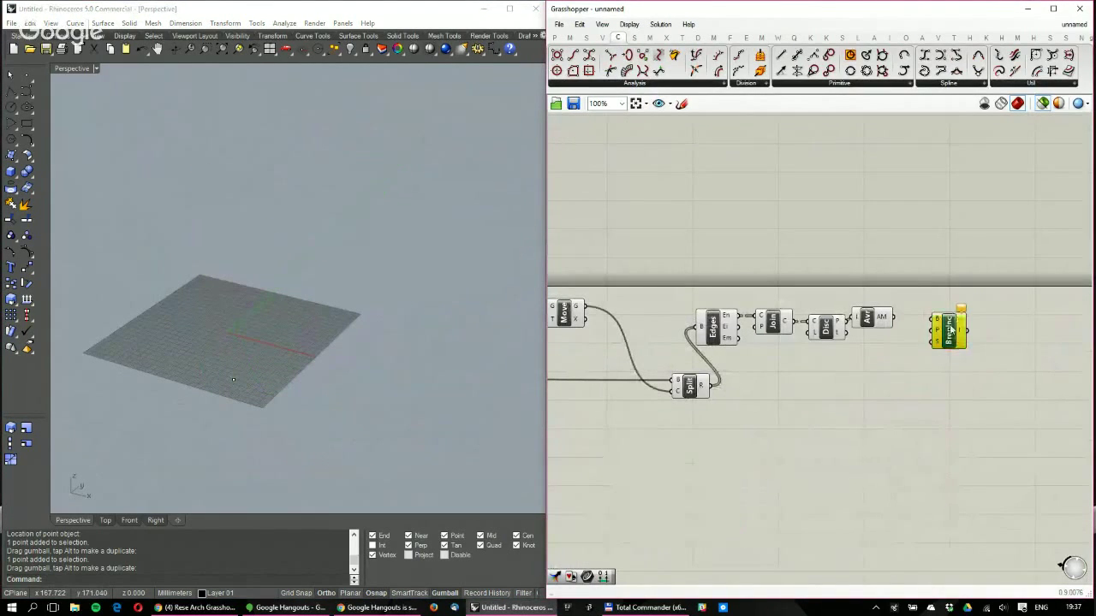
Feed the averaged points into BrepInc's point input and the moved box into its brep input
scroll(899, 318, up, 4)
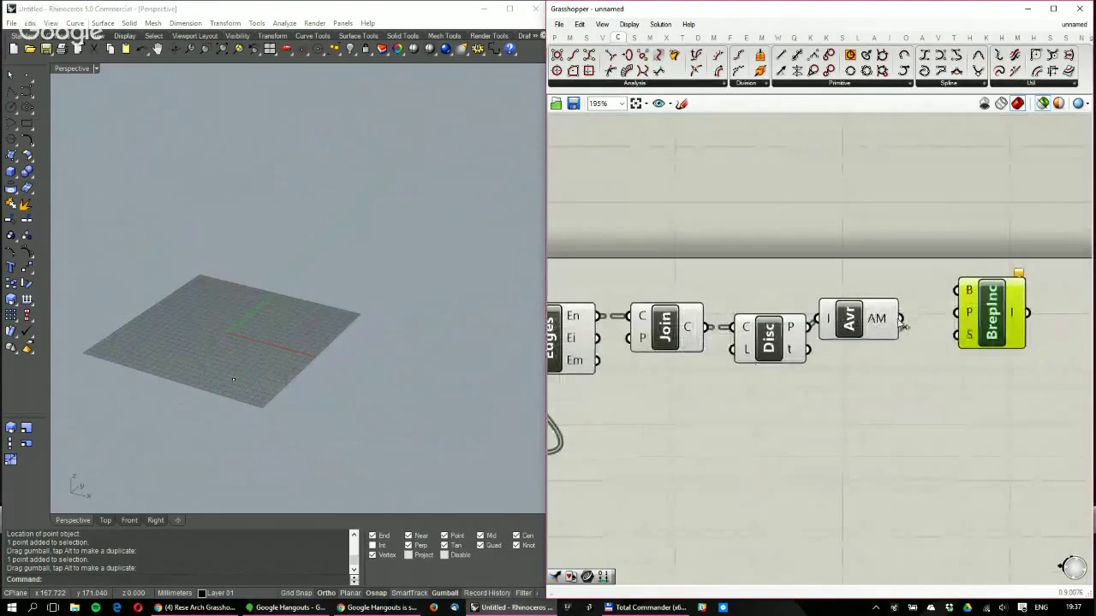
scroll(985, 342, down, 4)
scroll(655, 335, down, 1)
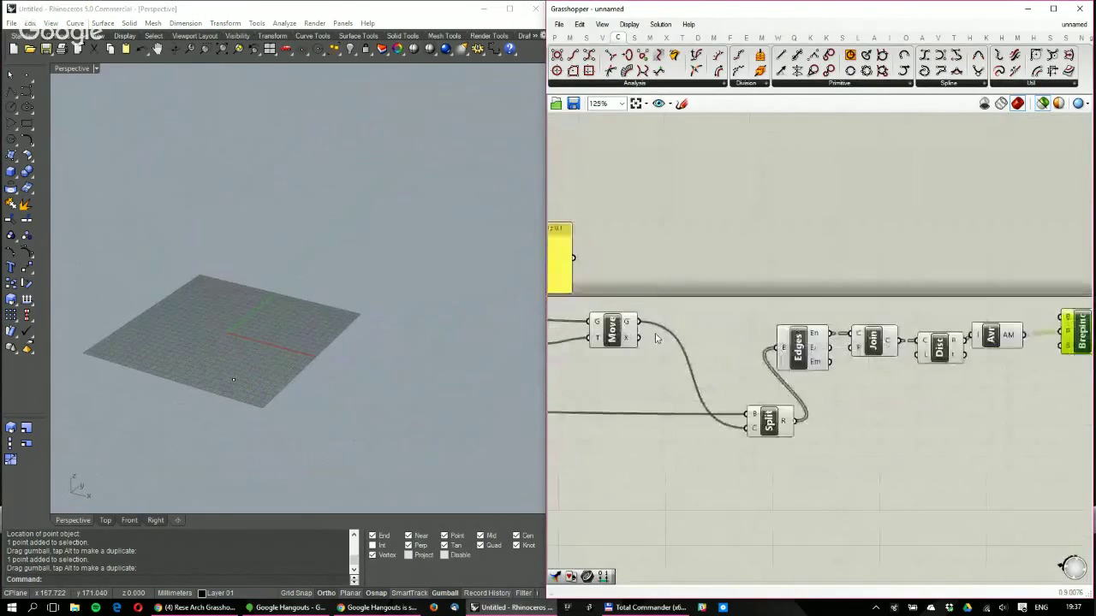
right_drag(646, 330, 732, 333)
click(722, 328)
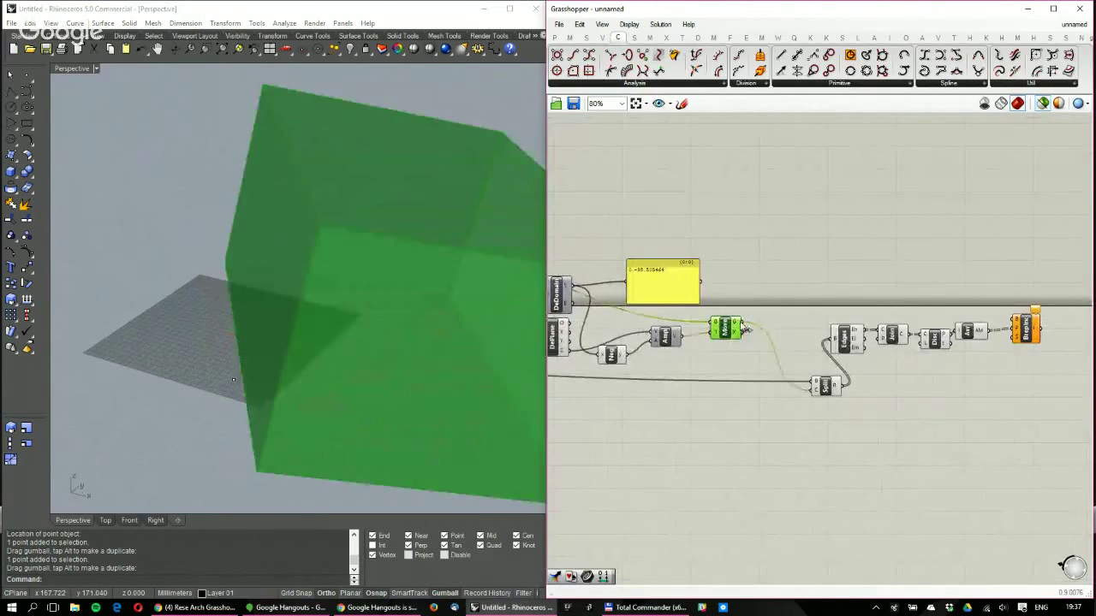
drag(743, 322, 1015, 320)
scroll(1018, 321, up, 5)
right_drag(1015, 320, 878, 323)
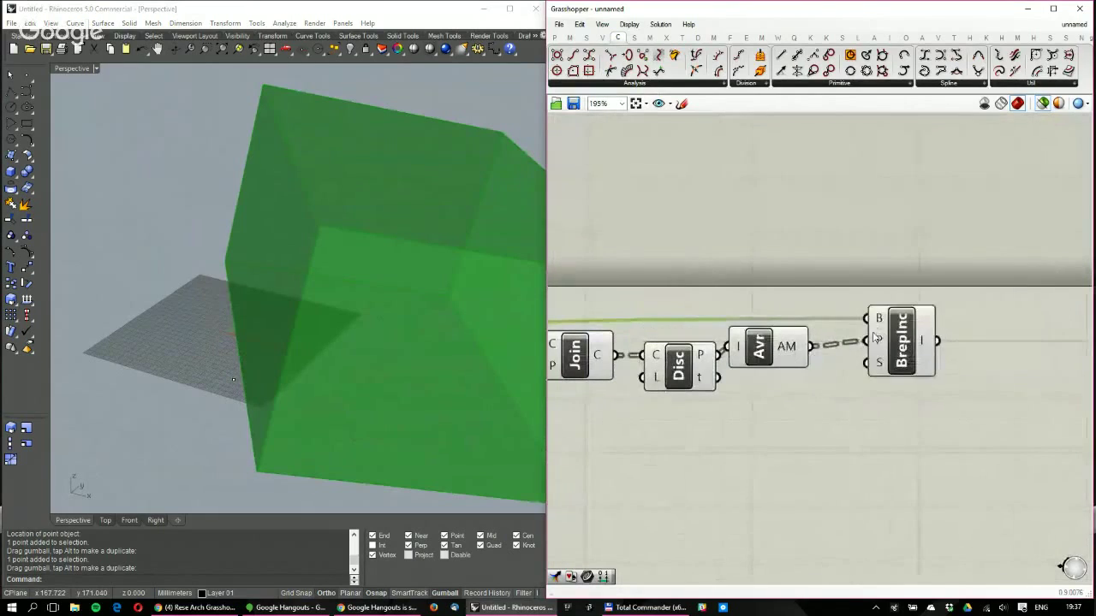
click(955, 329)
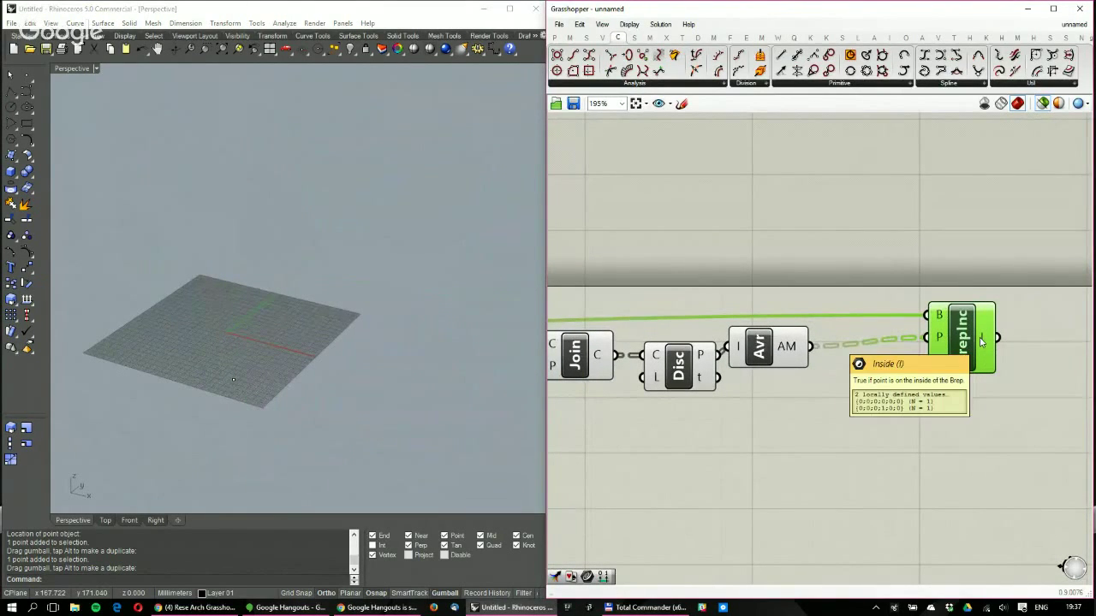
Graft the result output of the Split component so each surface fragment sits in its own branch
scroll(982, 343, down, 3)
scroll(776, 349, up, 2)
drag(777, 372, 711, 362)
right_click(715, 360)
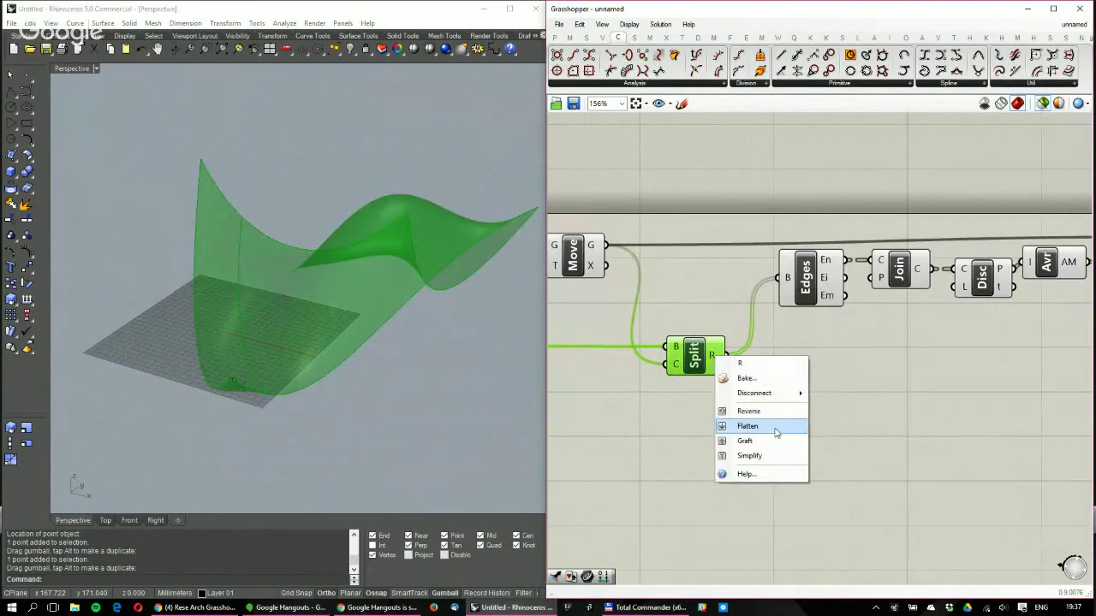
click(770, 444)
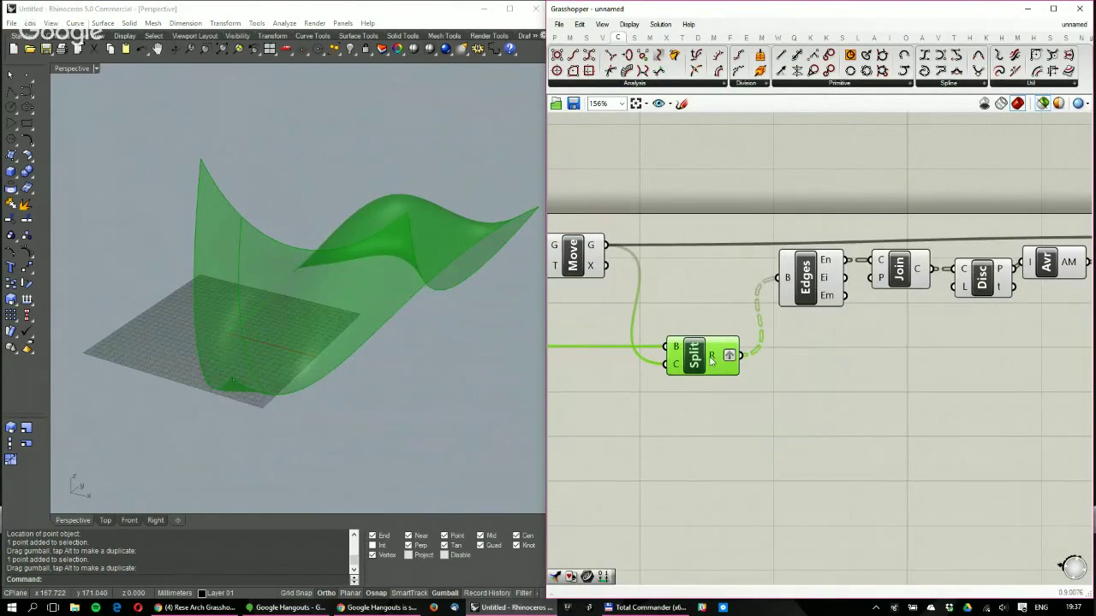
mouse_move(711, 358)
right_drag(385, 261, 299, 276)
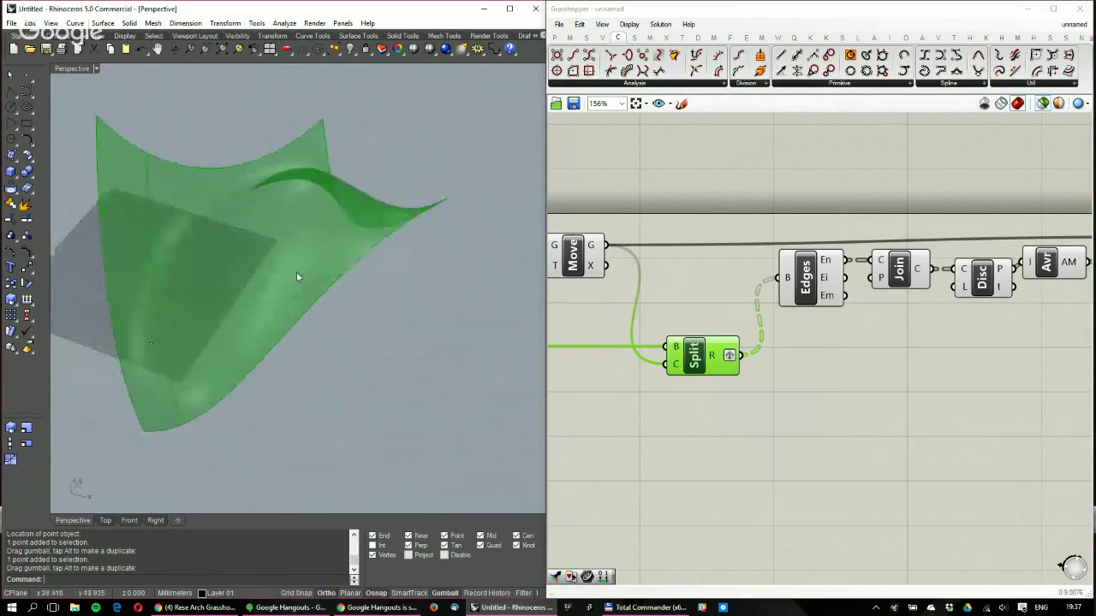
Add a Panel beside BrepInc and connect the Inside output to it
right_drag(857, 355, 711, 419)
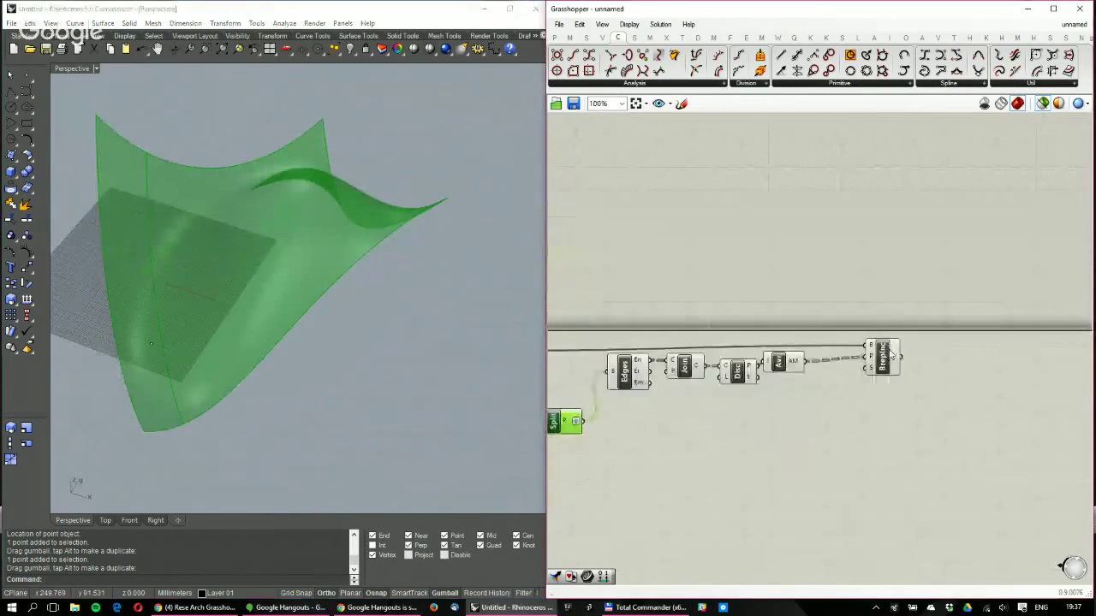
scroll(861, 360, up, 2)
click(860, 359)
mouse_move(860, 359)
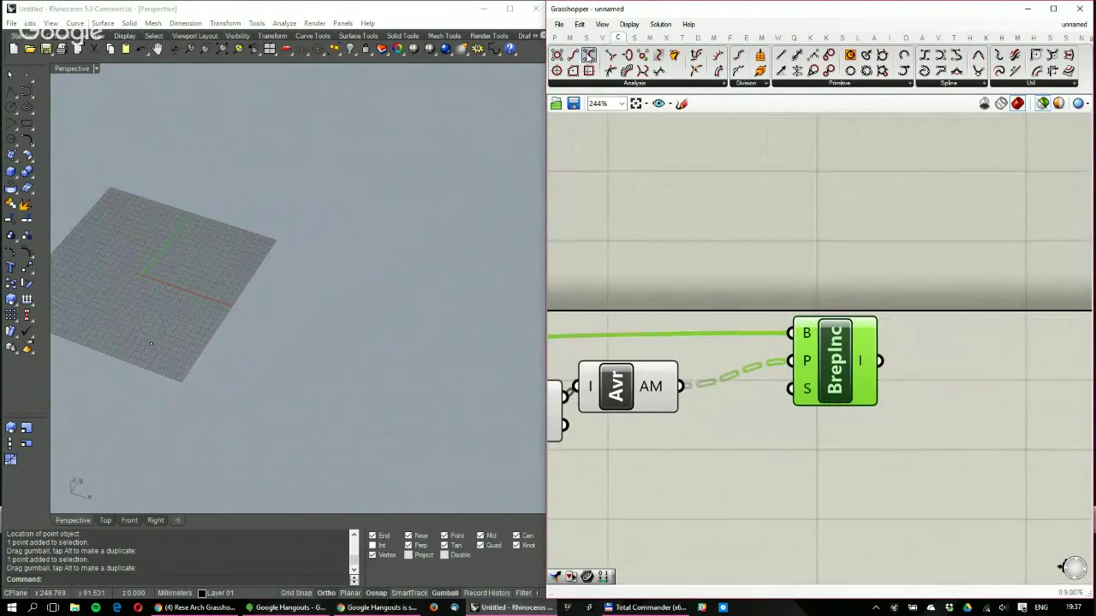
click(555, 37)
drag(811, 70, 985, 246)
drag(880, 360, 943, 289)
right_drag(942, 289, 834, 338)
scroll(837, 397, down, 6)
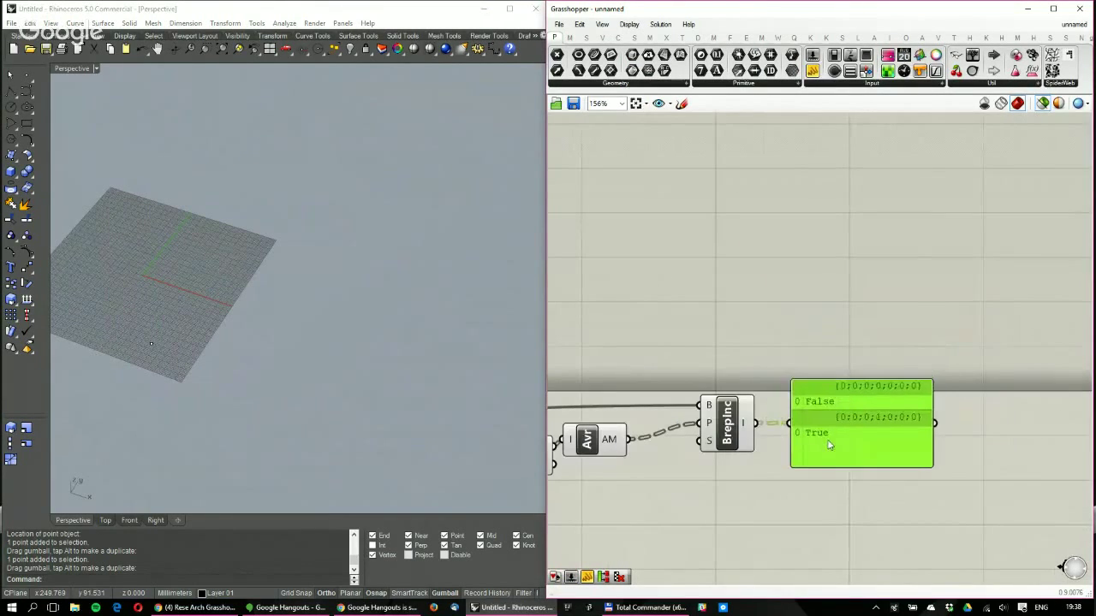
right_drag(886, 435, 902, 435)
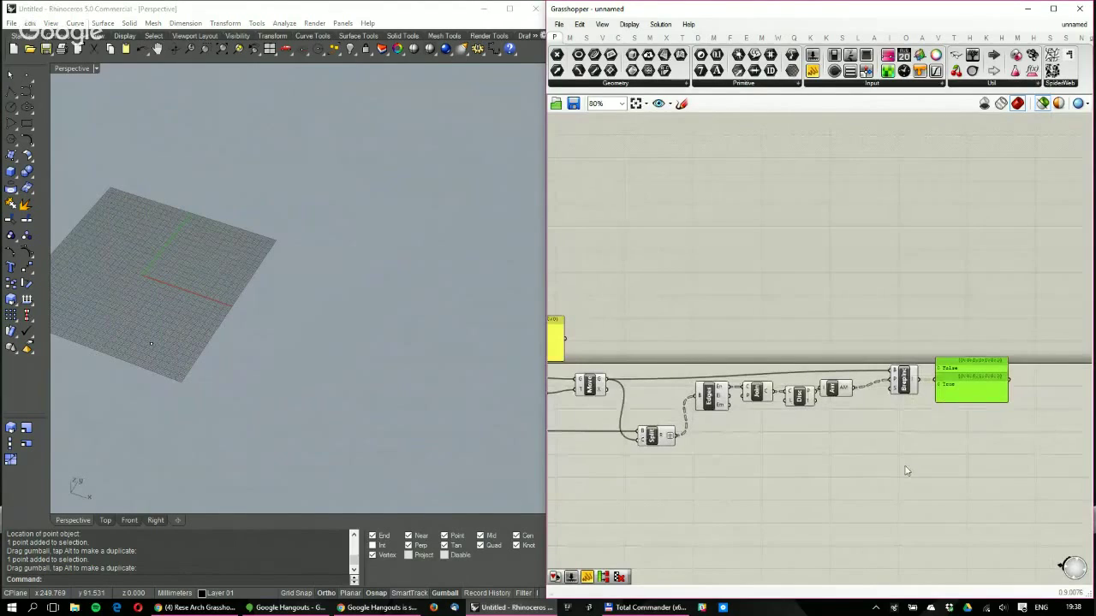
Add a Cull Pattern component, using the Split fragments as its list and BrepInc's Inside values as its pattern
double_click(905, 441)
text(cull)
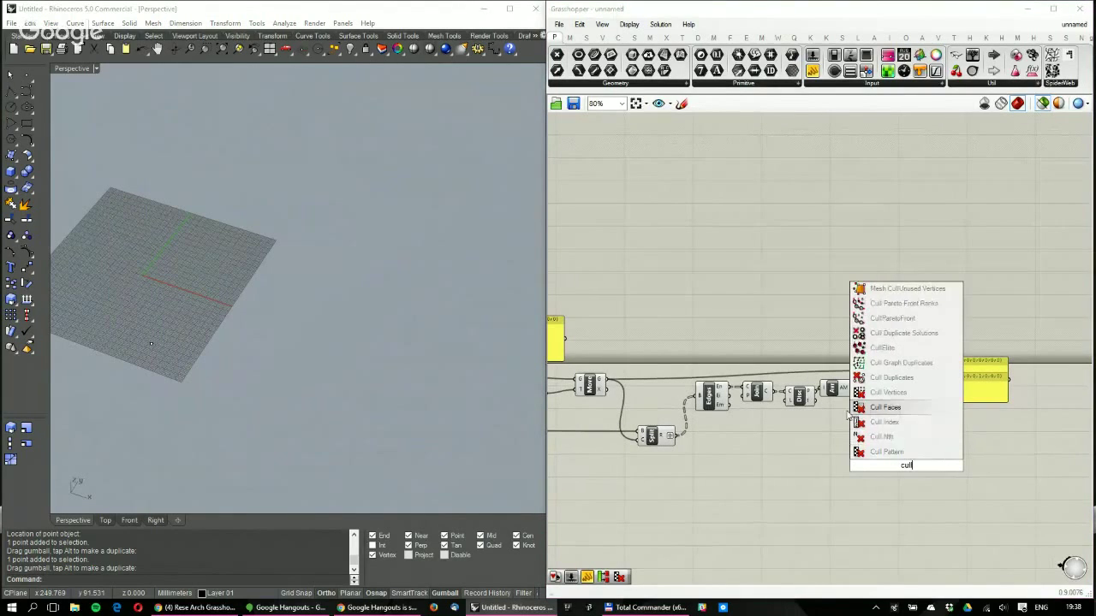
click(902, 452)
drag(910, 467, 940, 443)
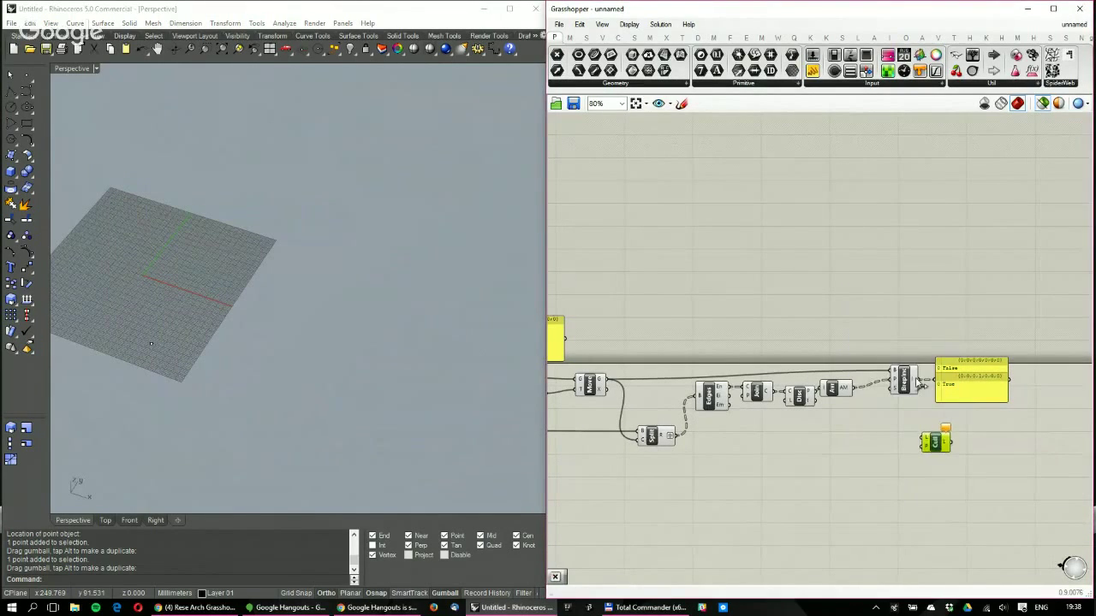
drag(921, 379, 917, 447)
right_drag(647, 421, 679, 403)
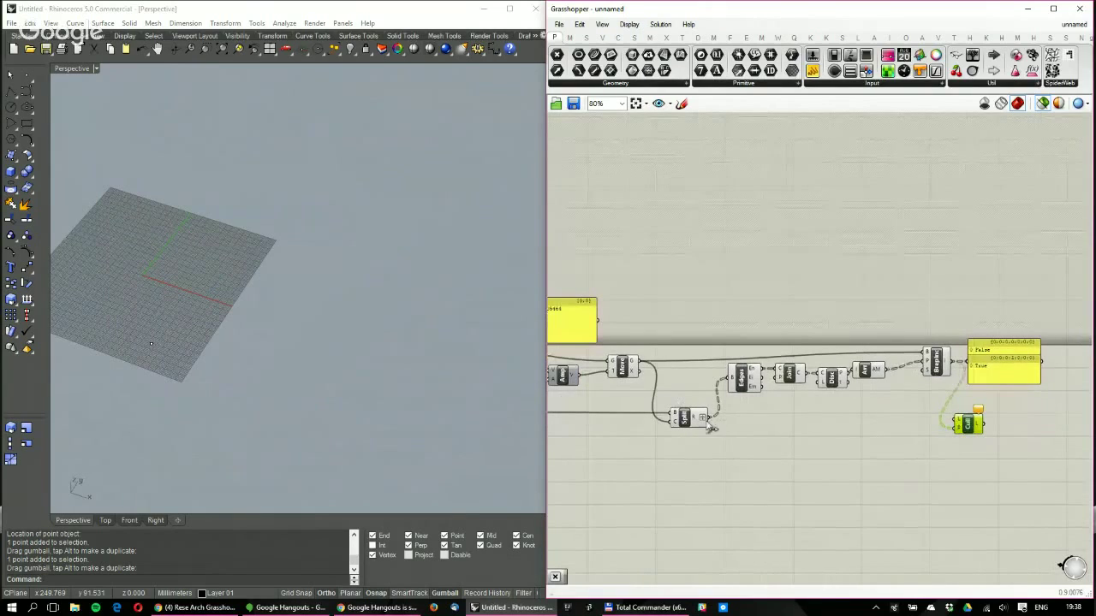
drag(709, 420, 970, 426)
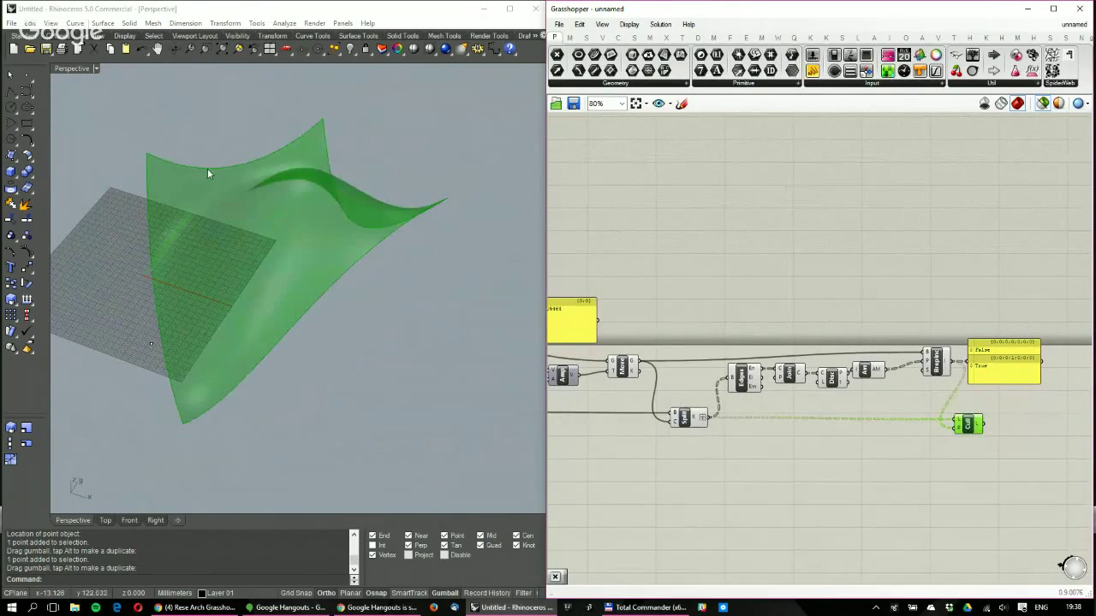
Compare the previews of the moved box, the Split fragments and the culled surface in the Perspective viewport
right_drag(208, 168, 257, 205)
right_drag(632, 370, 744, 363)
click(745, 363)
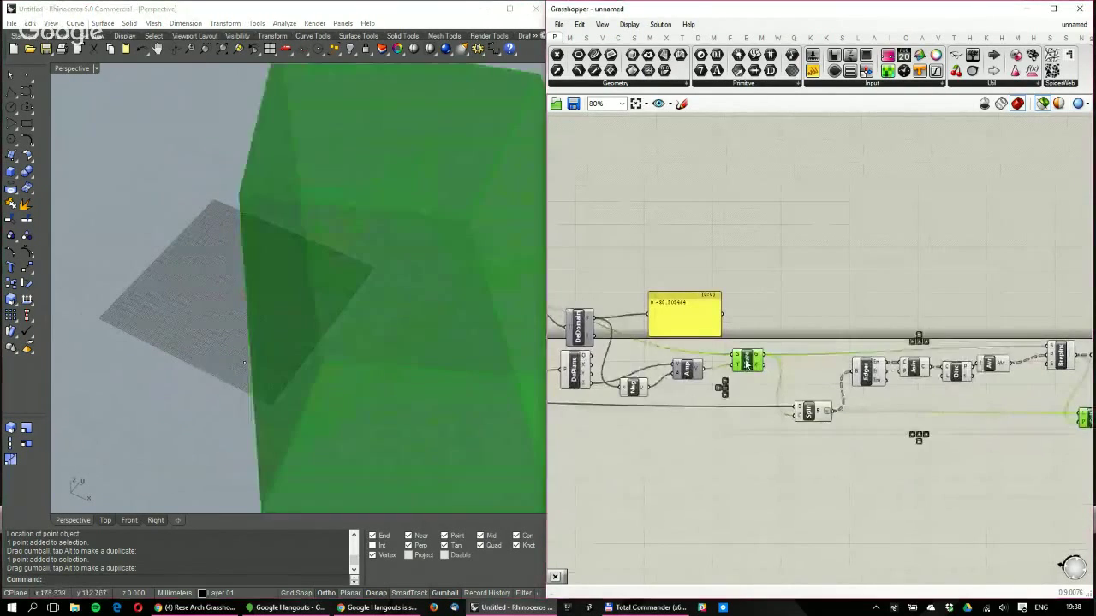
click(812, 411)
right_drag(178, 187, 252, 169)
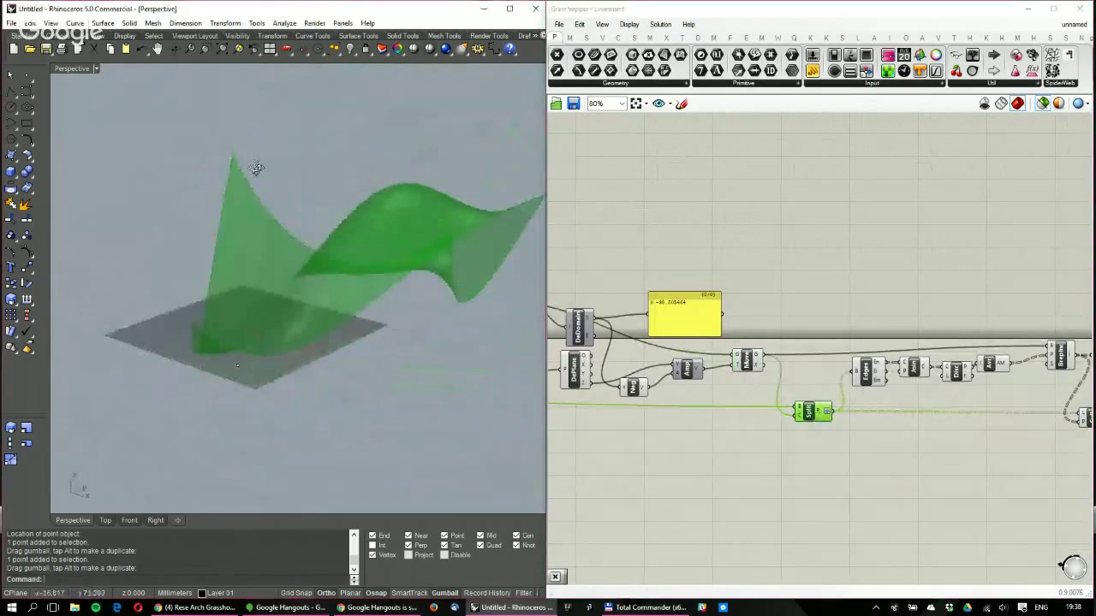
right_drag(914, 395, 797, 367)
click(979, 392)
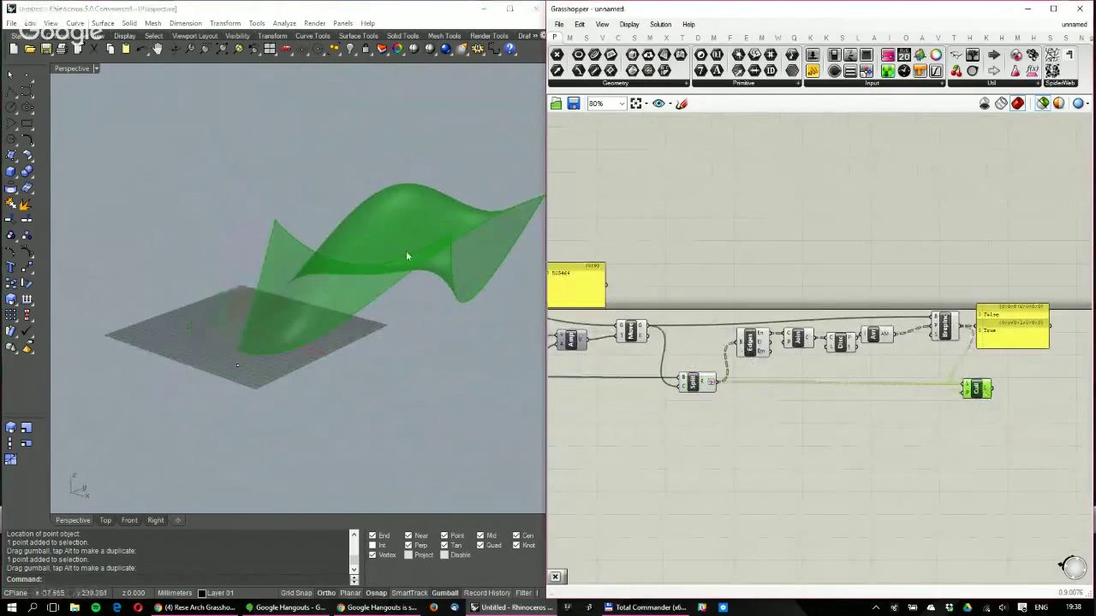
right_drag(406, 251, 247, 160)
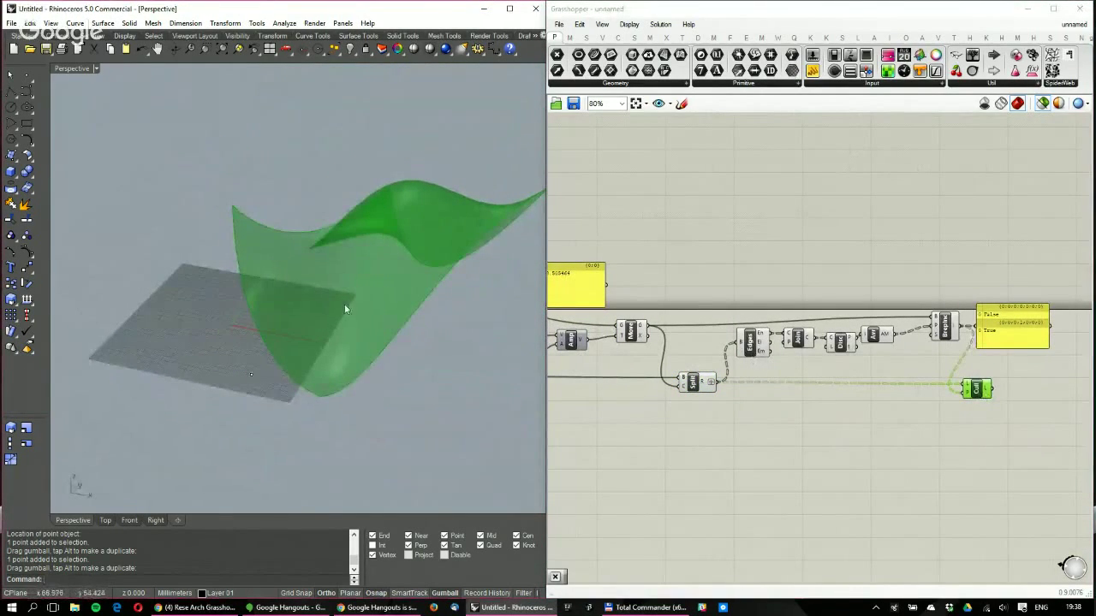
right_drag(345, 309, 300, 284)
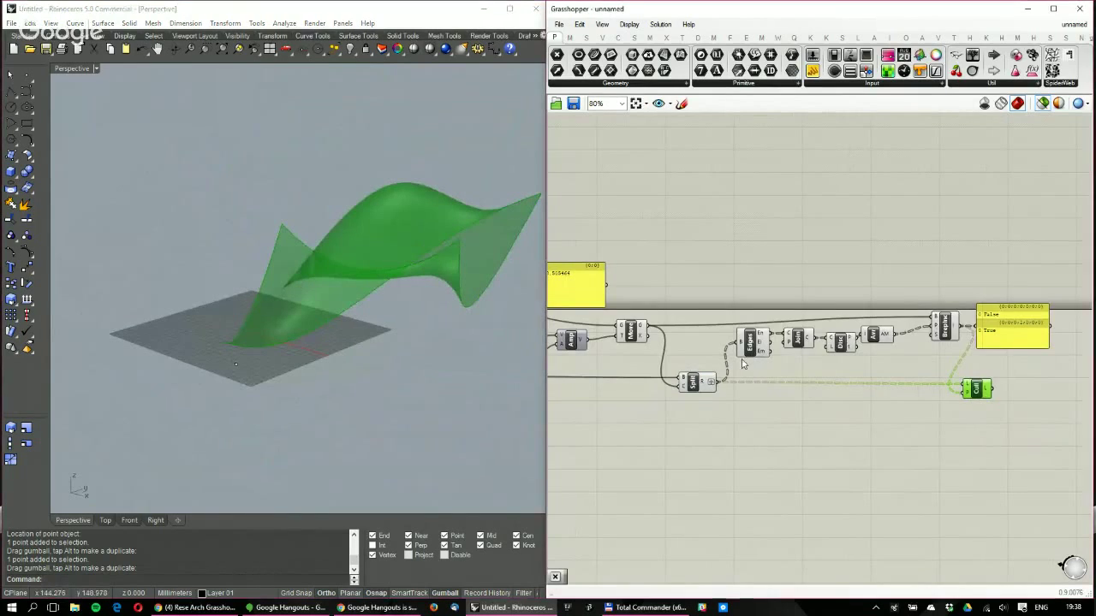
Move the Mirror component near Cull Pattern and feed the culled surface into its geometry input
scroll(743, 367, down, 2)
right_drag(691, 422, 884, 364)
scroll(700, 372, up, 3)
right_drag(703, 375, 689, 378)
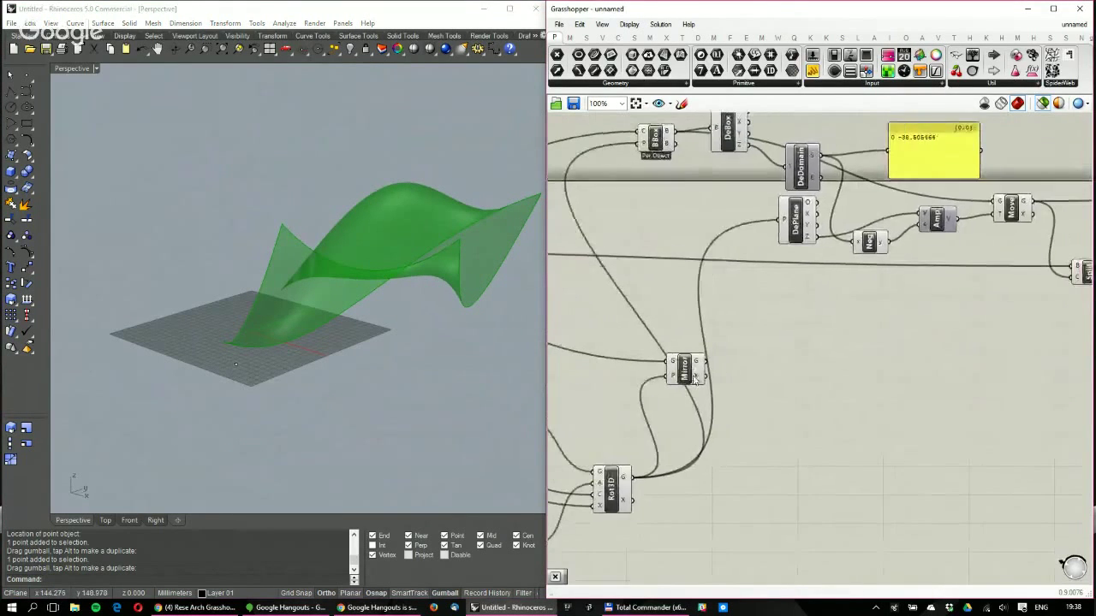
scroll(688, 378, down, 1)
drag(688, 378, 971, 382)
scroll(971, 382, down, 4)
right_drag(971, 382, 715, 385)
drag(713, 383, 875, 380)
scroll(875, 379, up, 5)
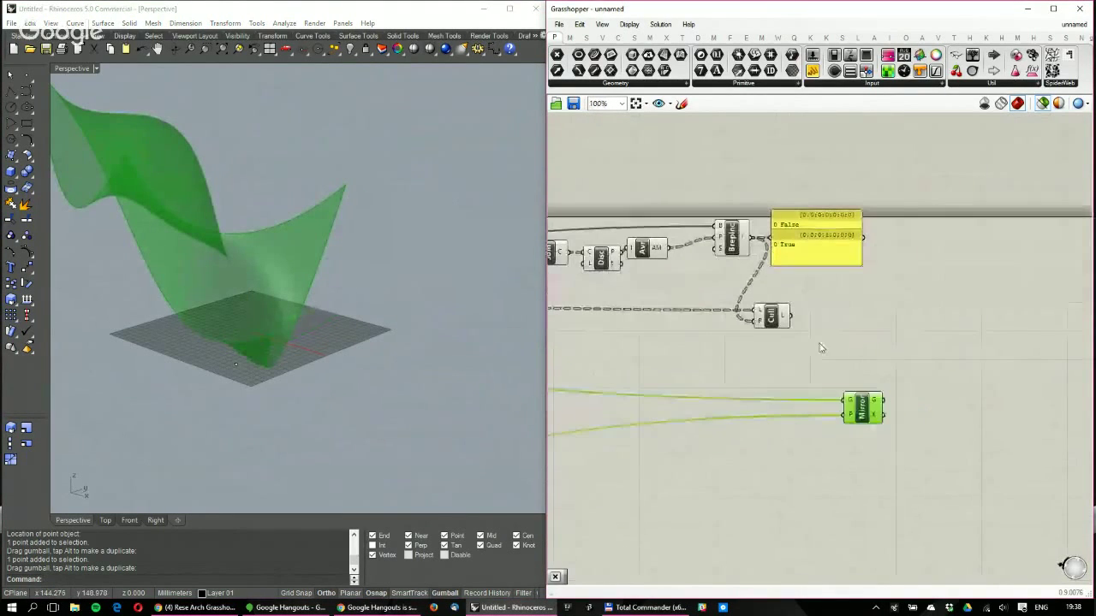
drag(791, 316, 863, 414)
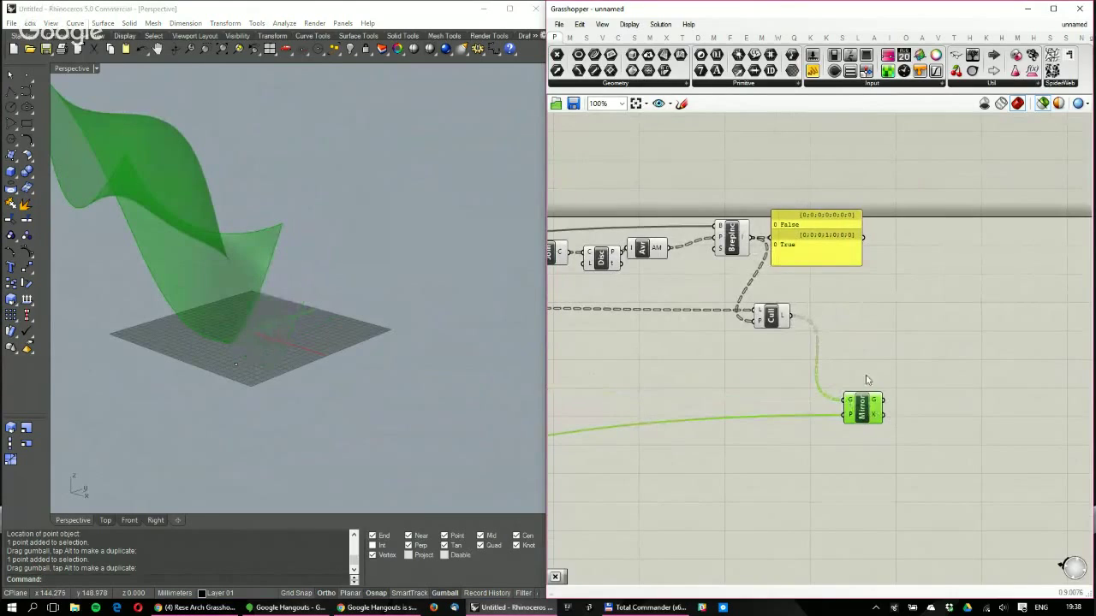
Preview the culled surface together with its mirrored copy, and move the Inside values Panel away from BrepInc
shift+click(785, 310)
right_drag(420, 251, 312, 310)
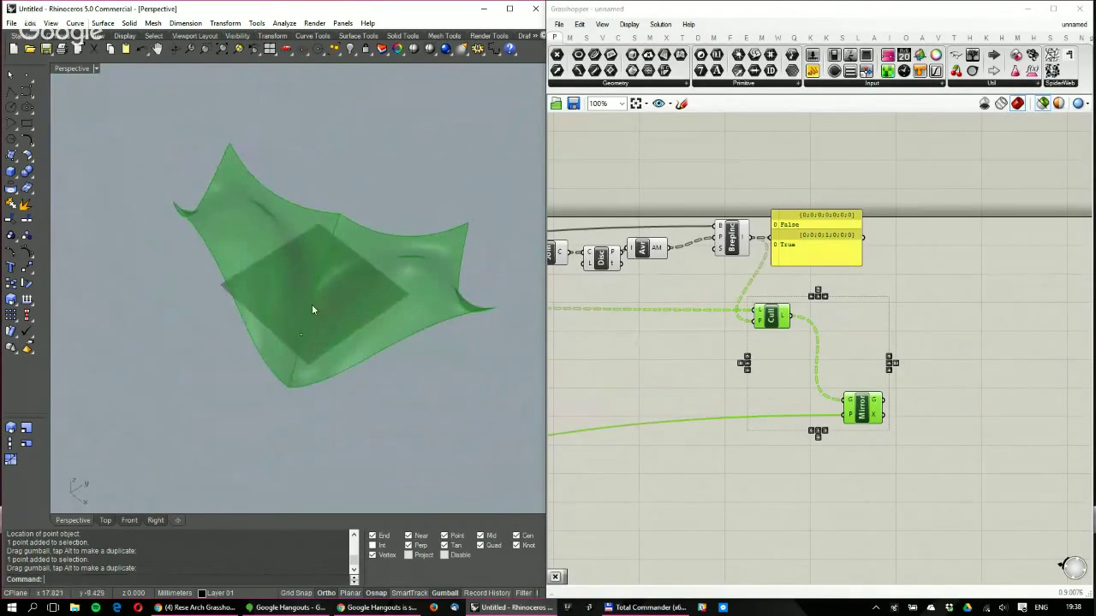
drag(792, 242, 816, 229)
right_drag(839, 172, 946, 171)
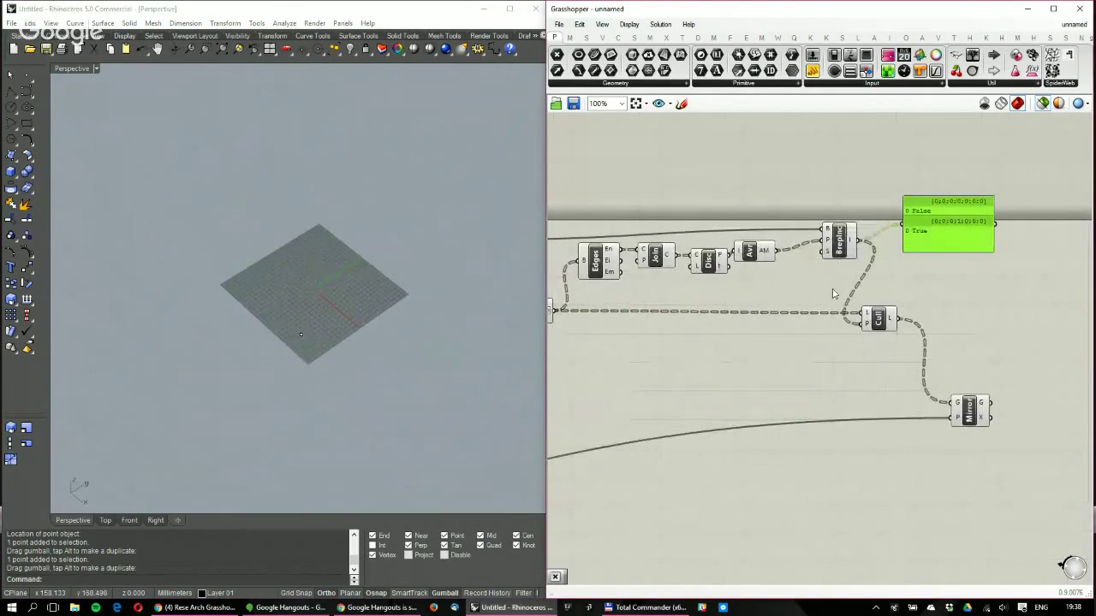
Turn off selected-only preview and hide the previews of the intermediate components that feed Cull Pattern and Mirror
click(1043, 103)
scroll(964, 139, down, 3)
drag(986, 420, 601, 173)
middle_click(648, 175)
click(682, 138)
right_drag(689, 359, 857, 394)
drag(902, 478, 605, 191)
middle_click(713, 172)
click(746, 137)
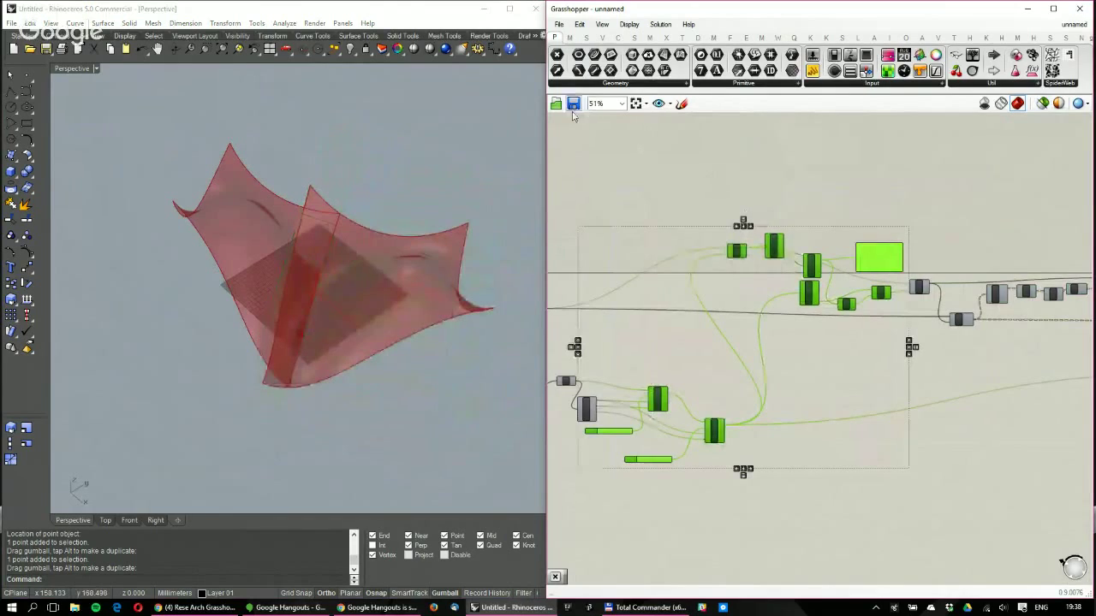
Save the definition in the __grasshopper_sessions folder, basing its file name on the existing broadcast01.gh
click(574, 104)
click(629, 145)
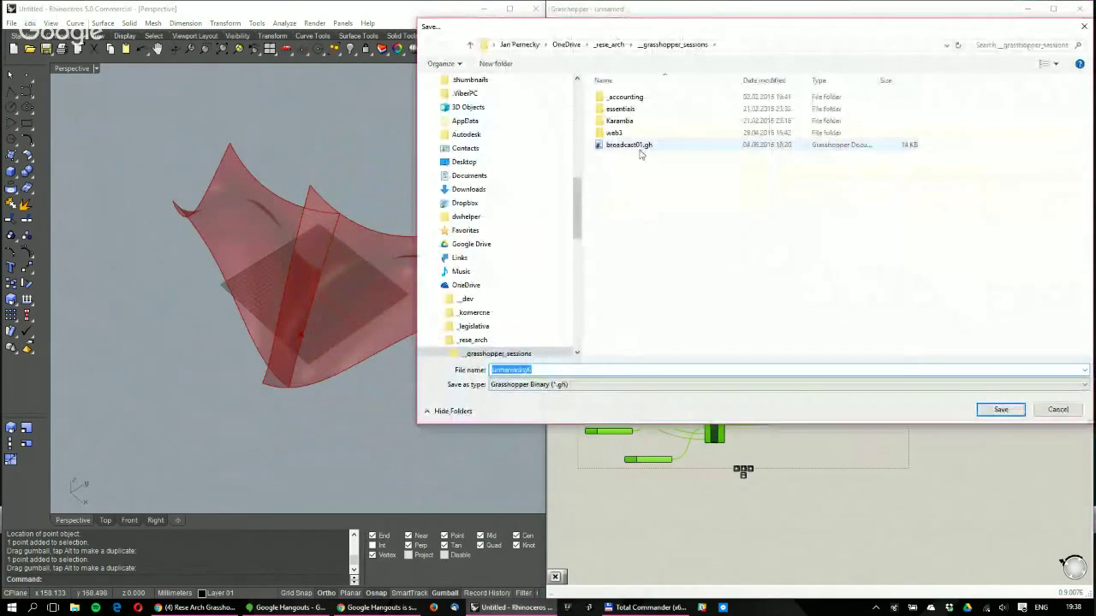
click(638, 369)
click(638, 370)
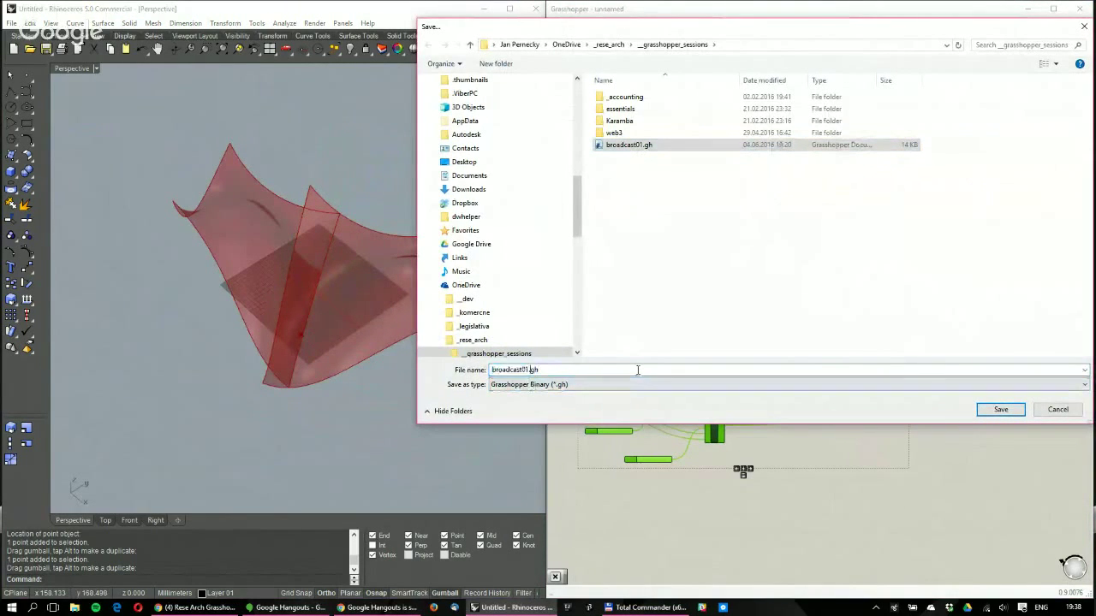
key(Return)
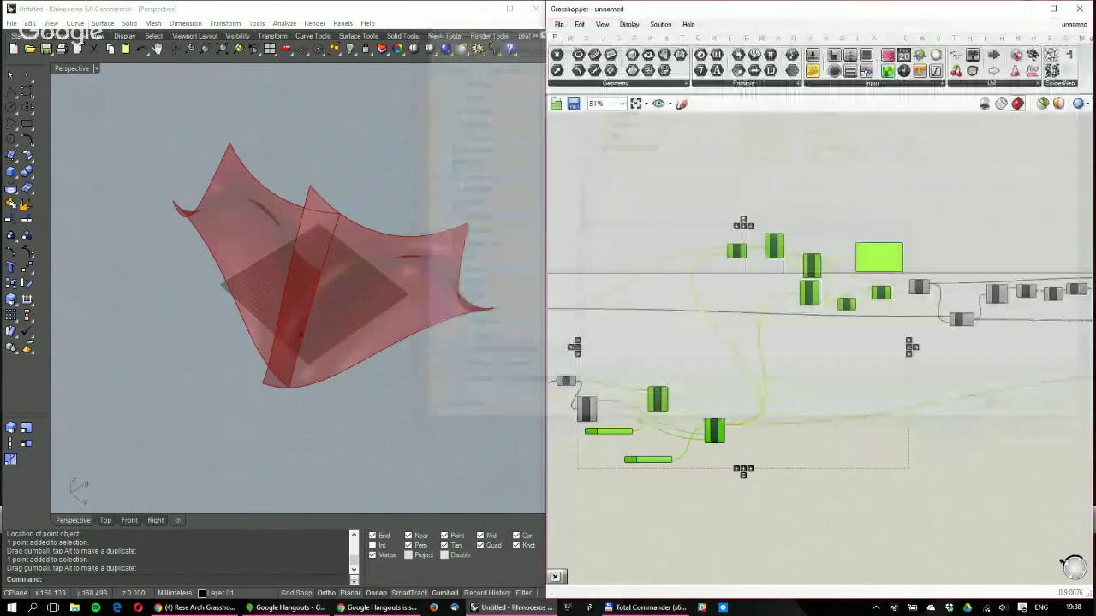
scroll(788, 183, down, 3)
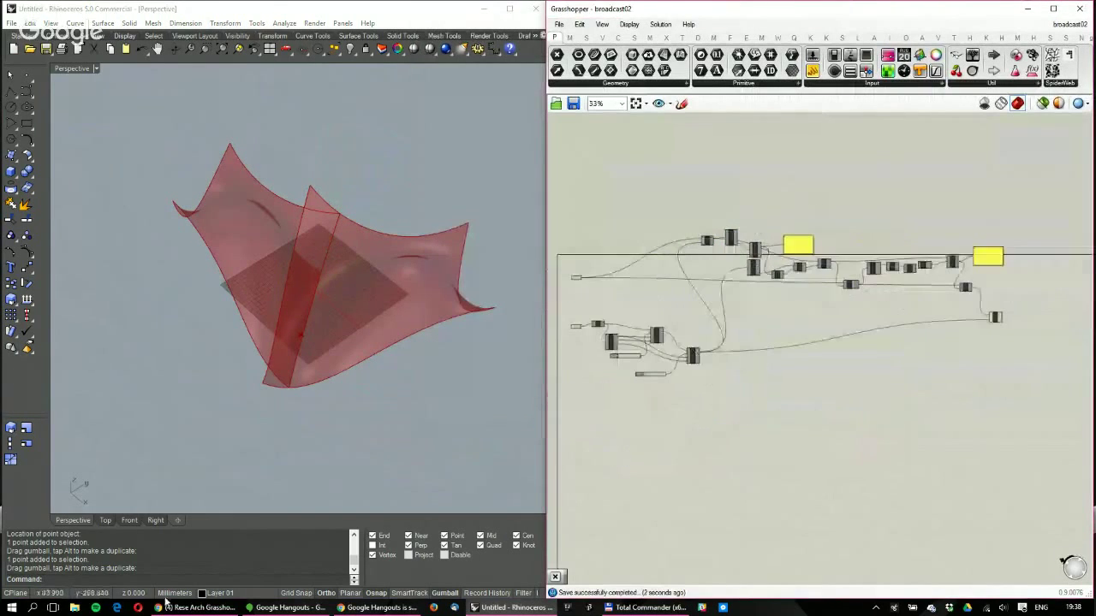
Switch to the Facebook event page in the browser and open the notification about being tagged in a post
click(193, 608)
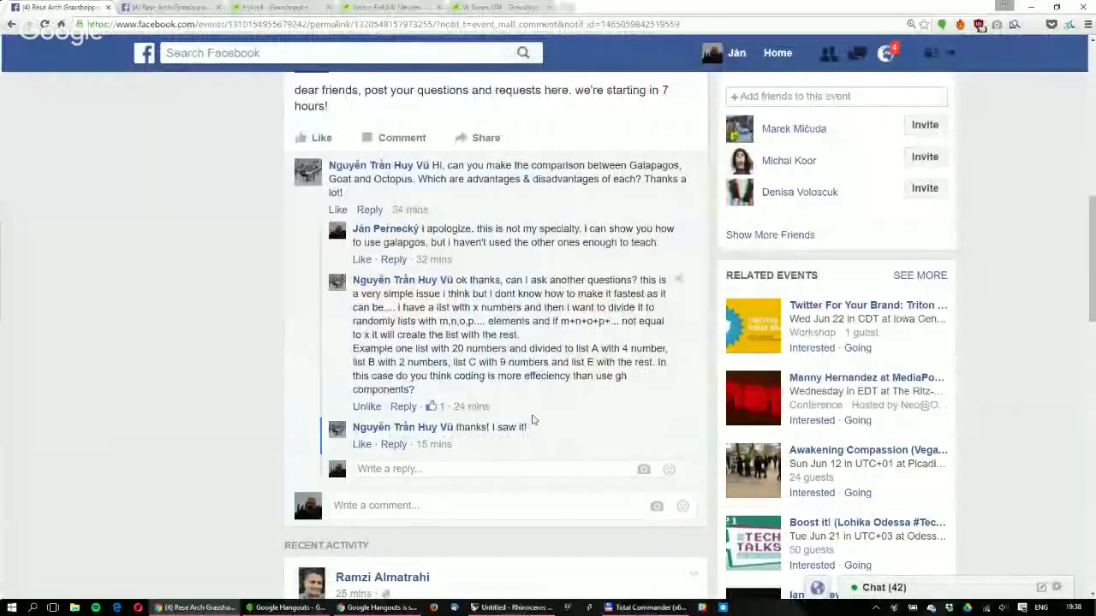
click(888, 54)
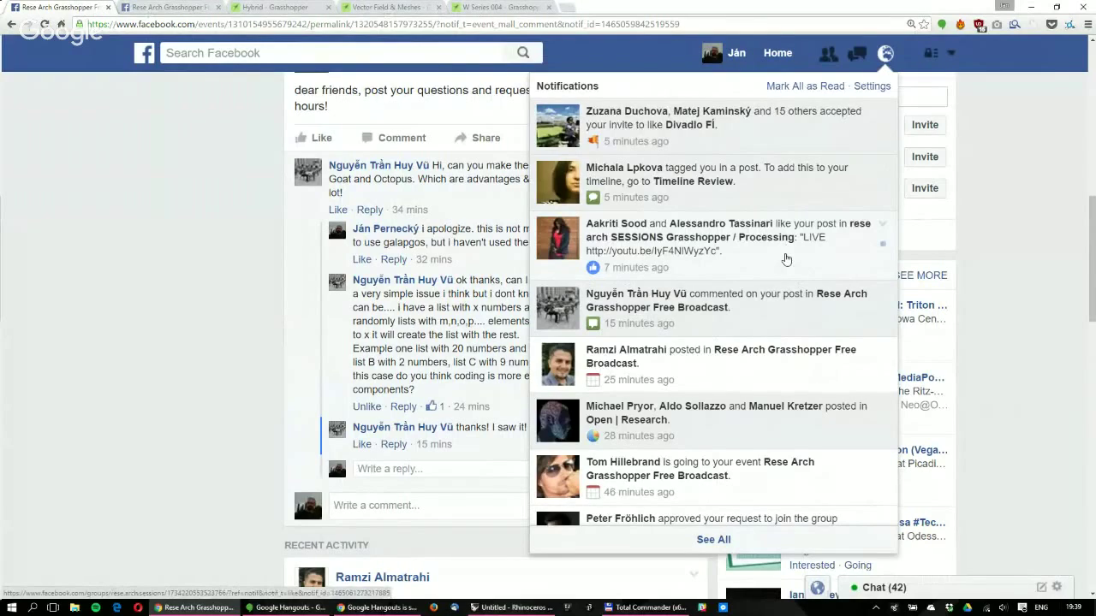
click(773, 201)
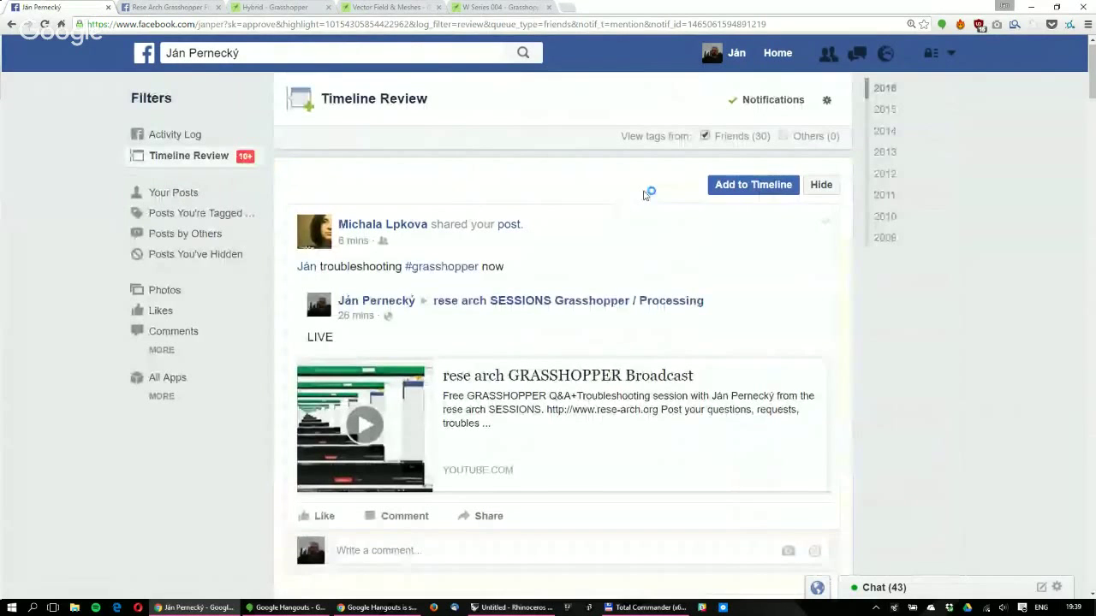
Return from the Facebook timeline review to Grasshopper and preview only the Cull Pattern and Mirror results in the Rhino viewport
scroll(650, 222, down, 2)
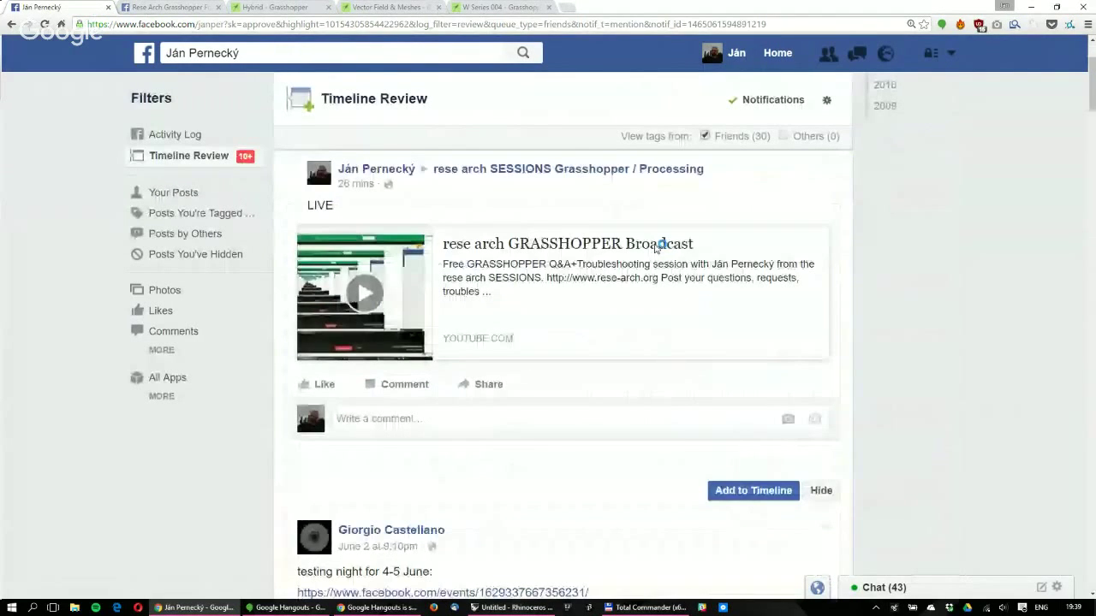
key(alt+Tab)
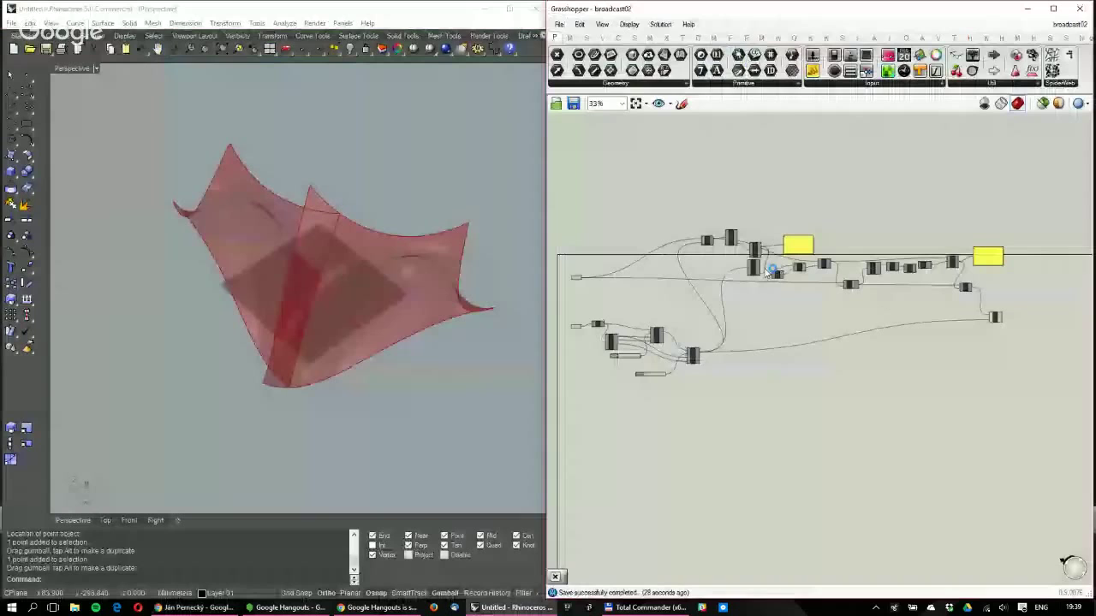
scroll(968, 294, up, 5)
click(1035, 350)
right_drag(962, 279, 889, 274)
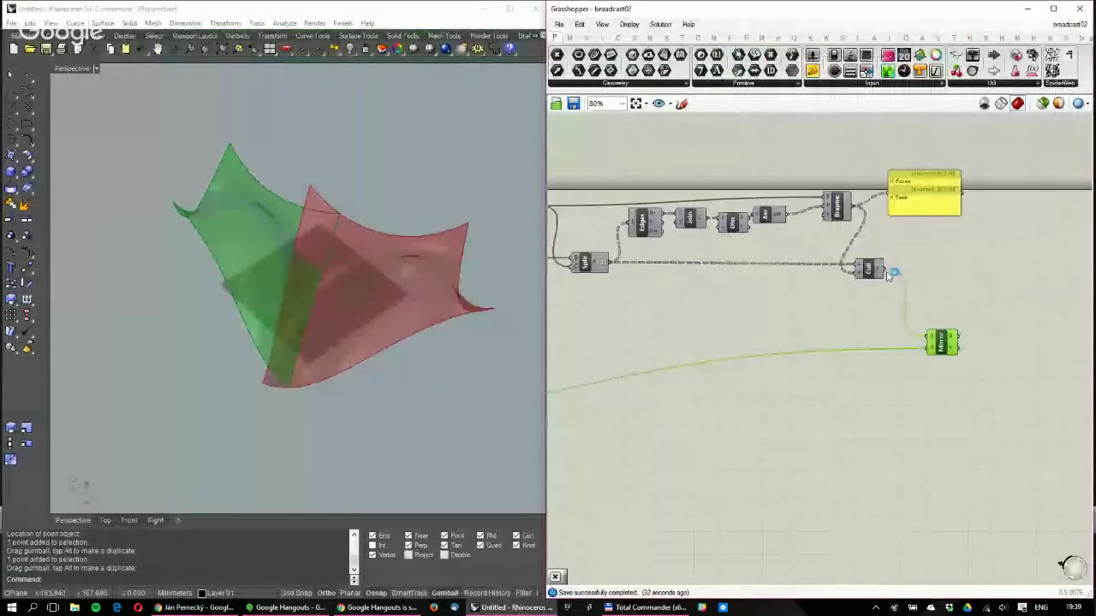
shift+click(882, 271)
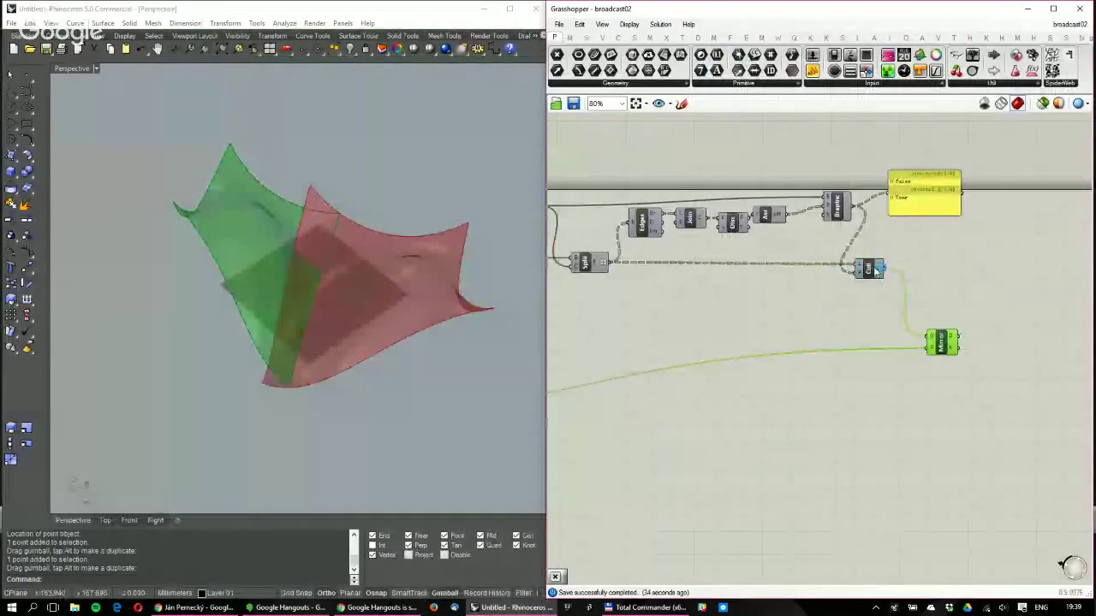
click(1043, 103)
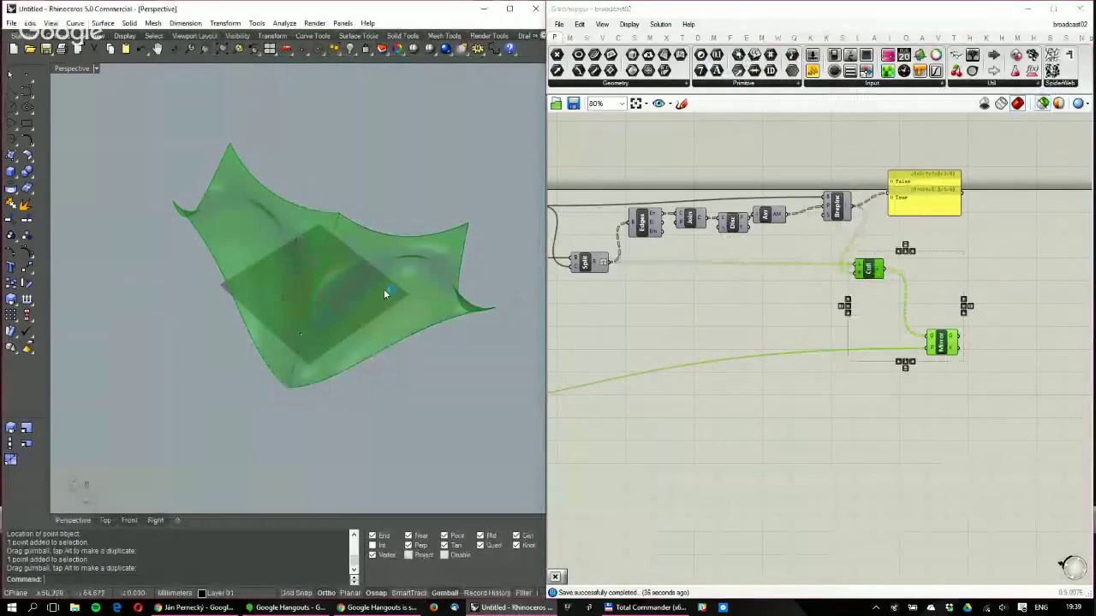
right_drag(383, 288, 393, 248)
scroll(930, 372, up, 3)
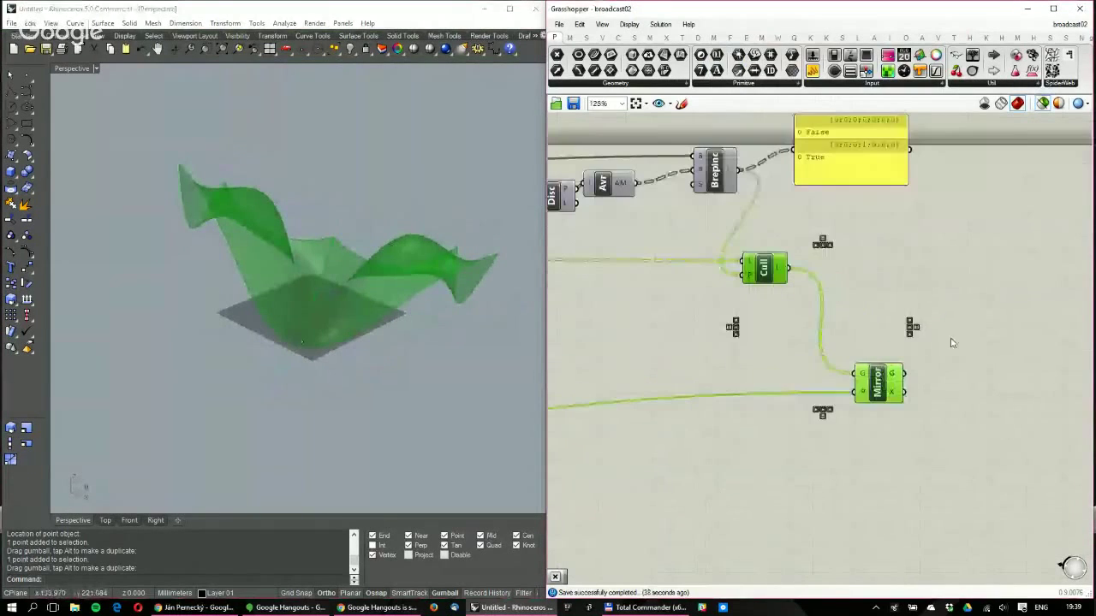
Add a Brep Join component and feed both the Cull Pattern output and the mirrored geometry into its Breps input
double_click(994, 330)
text(join)
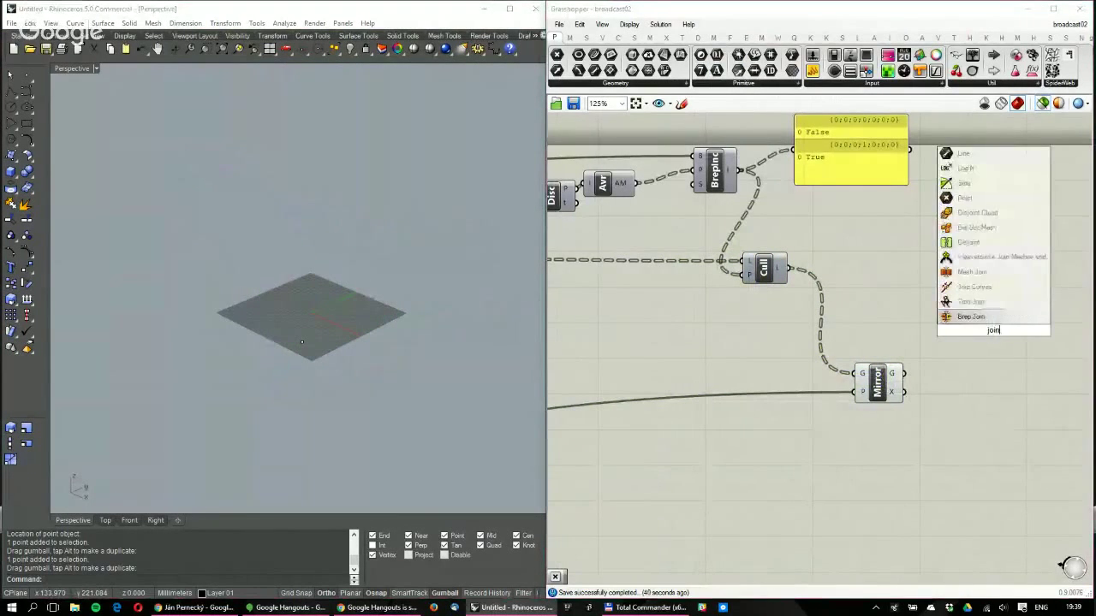
click(992, 323)
drag(788, 268, 971, 330)
shift+drag(903, 374, 971, 331)
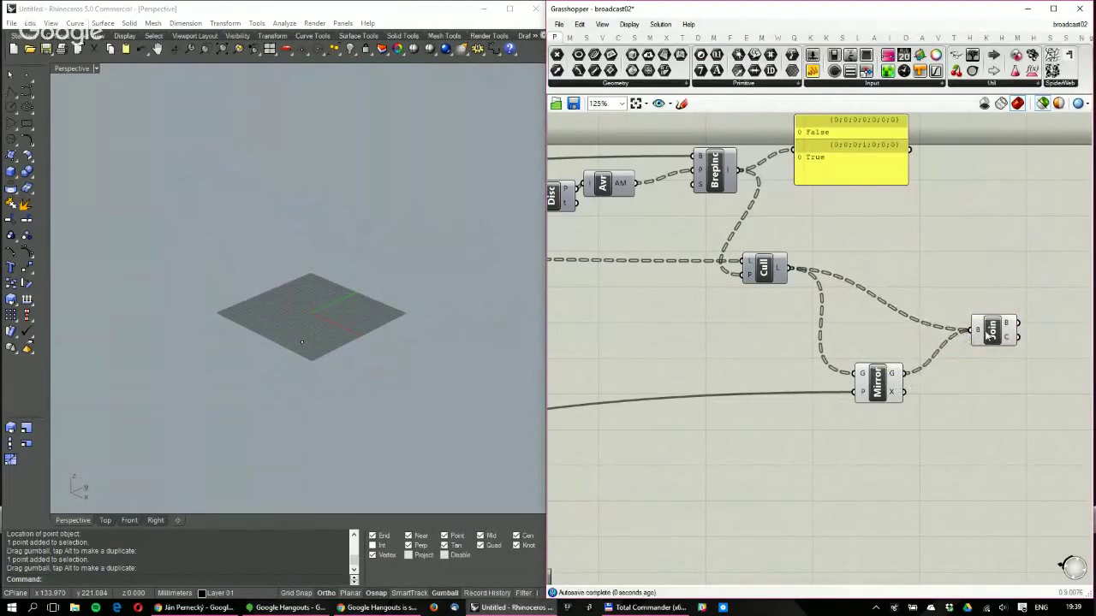
Check the Brep Join output and flatten its Breps input
click(993, 330)
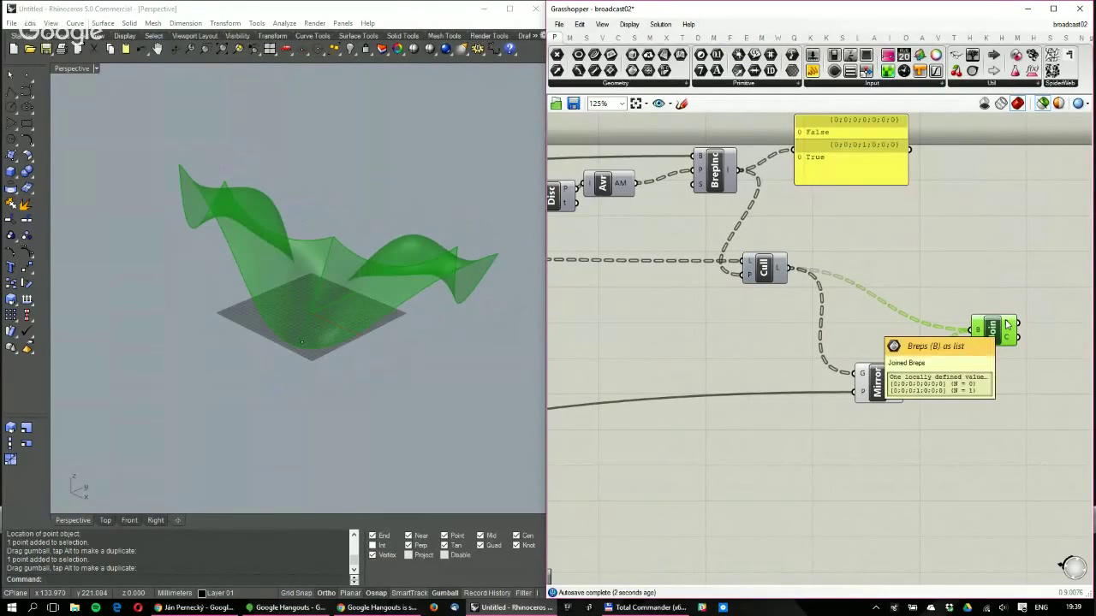
right_click(978, 331)
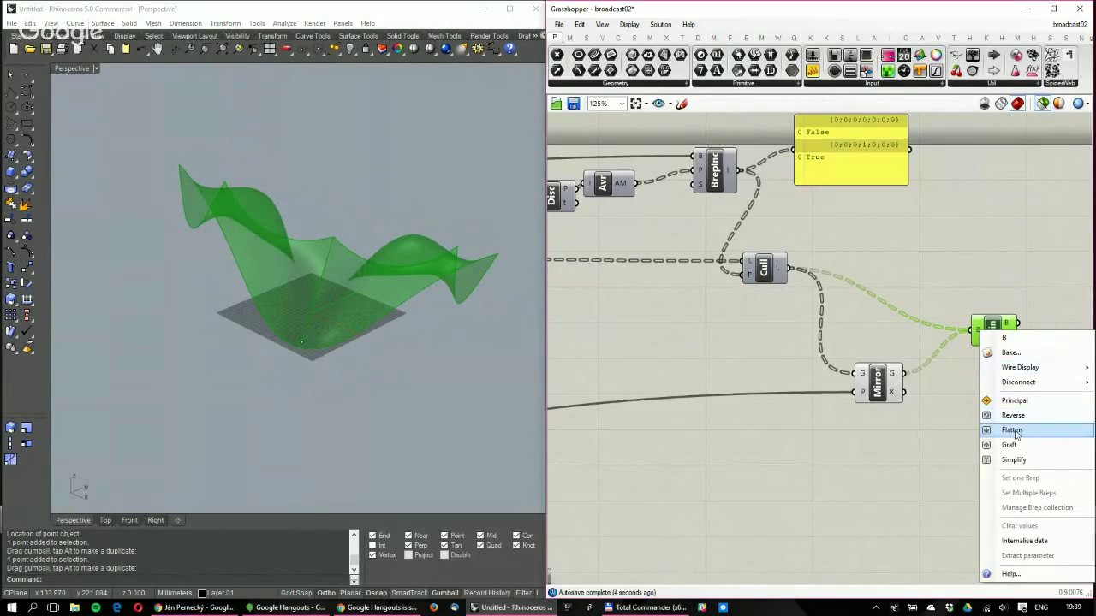
click(1017, 432)
Hide the previews of Cull Pattern and Mirror, turn off selected-only preview, and inspect the joined Breps output
drag(921, 505, 807, 310)
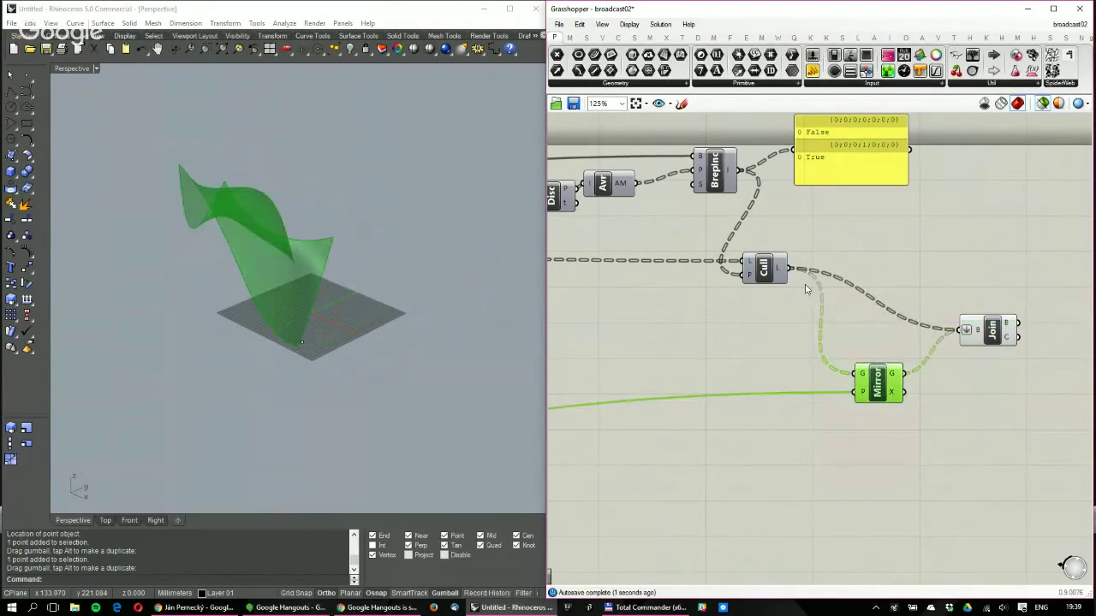
middle_click(893, 243)
click(1003, 171)
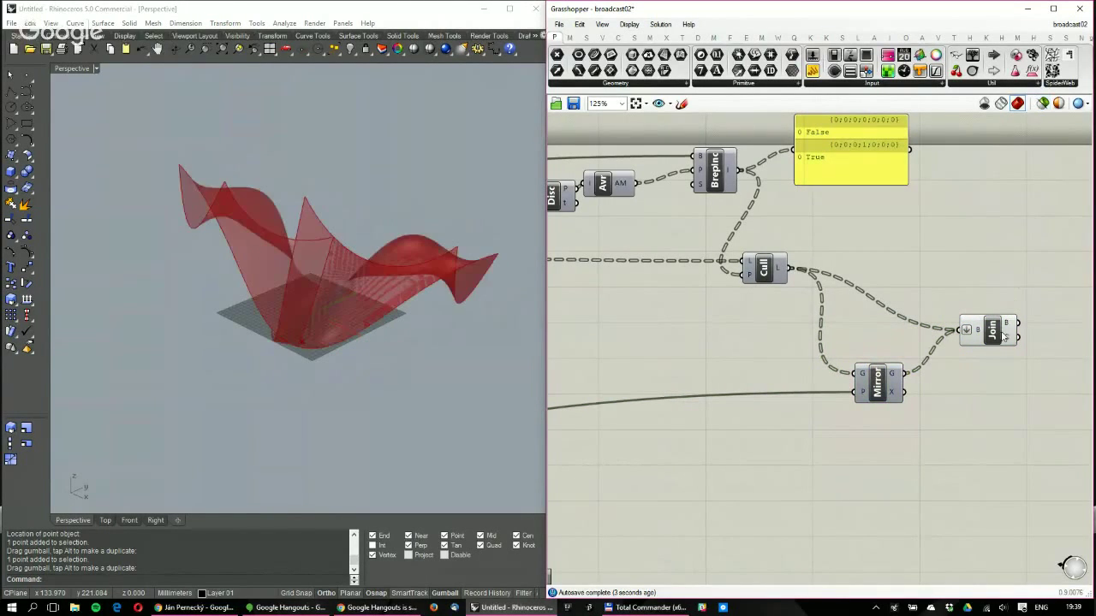
mouse_move(1008, 328)
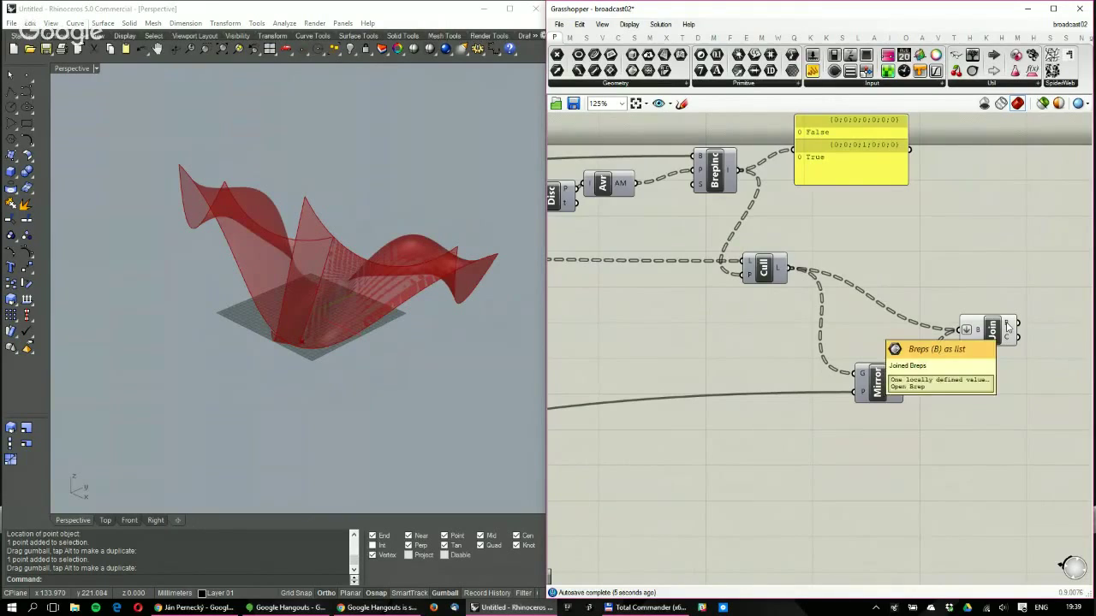
Hide the previews of the input Brep, point, plane rotation and bounding box components at the start of the definition
scroll(1007, 328, down, 5)
right_drag(793, 521, 758, 380)
drag(880, 452, 630, 190)
middle_click(700, 172)
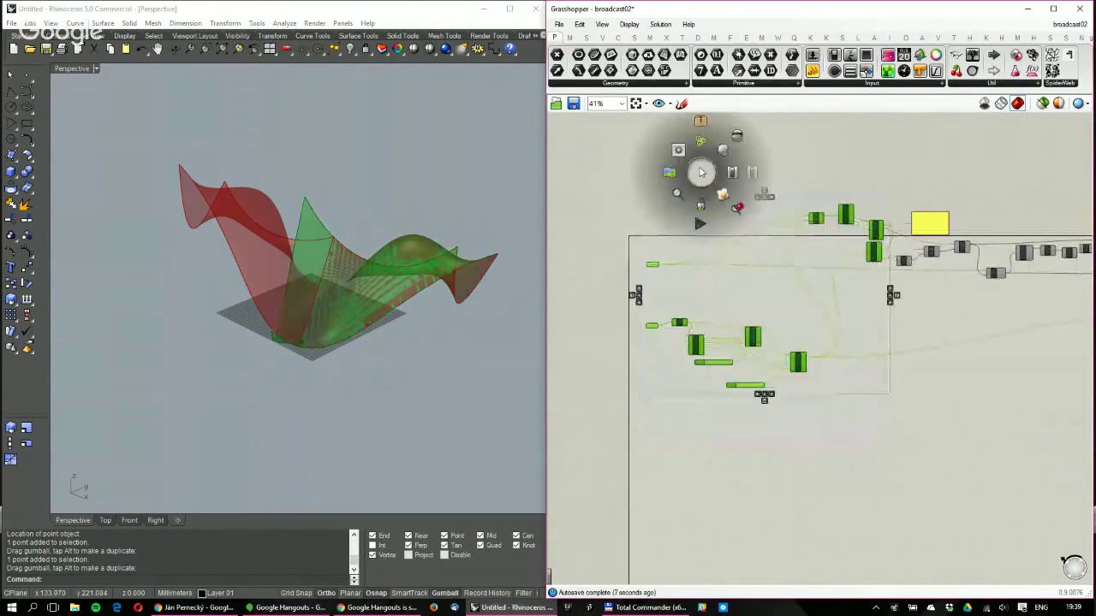
click(731, 152)
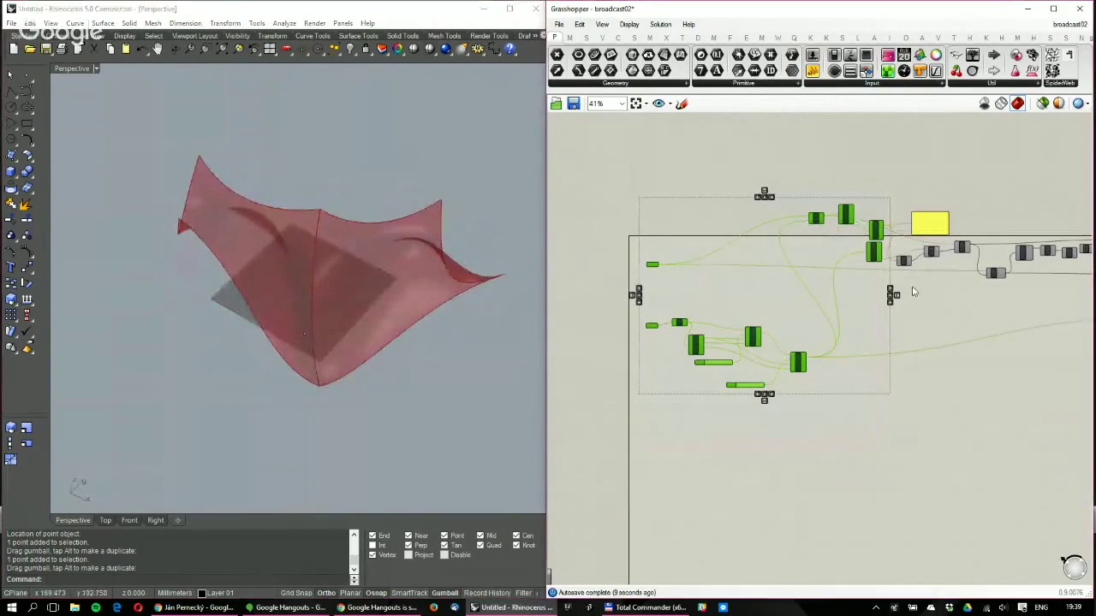
click(913, 292)
Examine the joined mirrored surface from the side and review the start of the definition
right_drag(913, 292, 722, 328)
right_drag(668, 264, 736, 263)
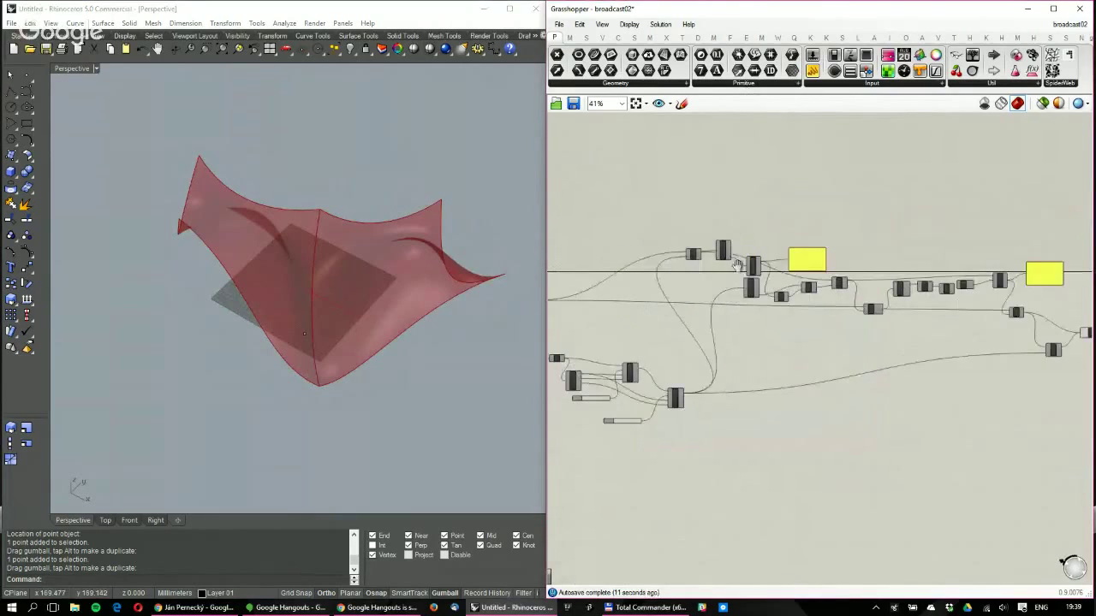
right_drag(705, 306, 781, 302)
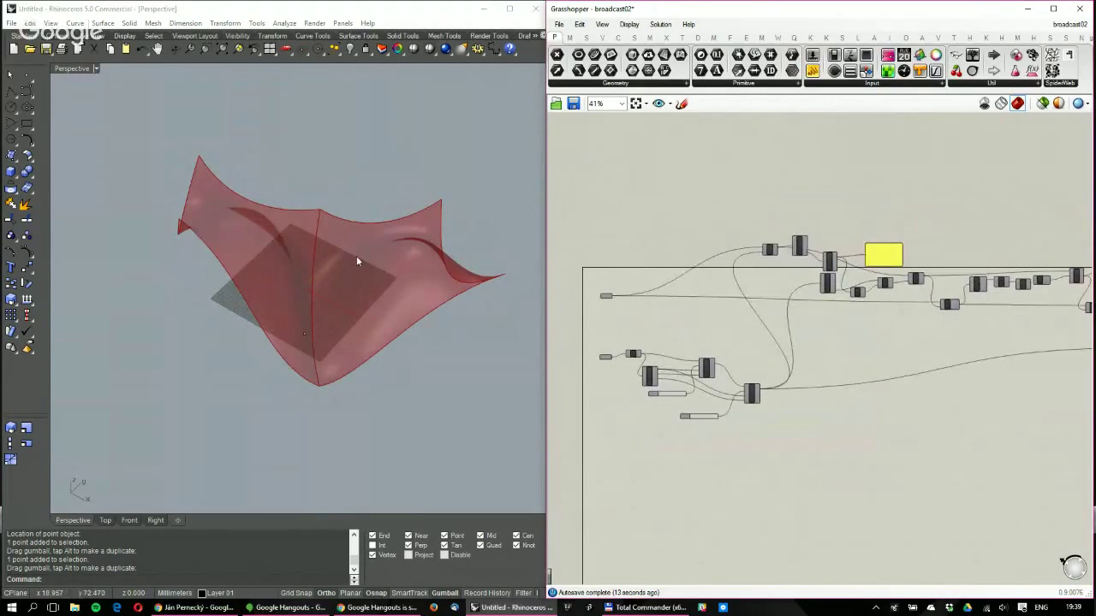
right_drag(356, 256, 347, 179)
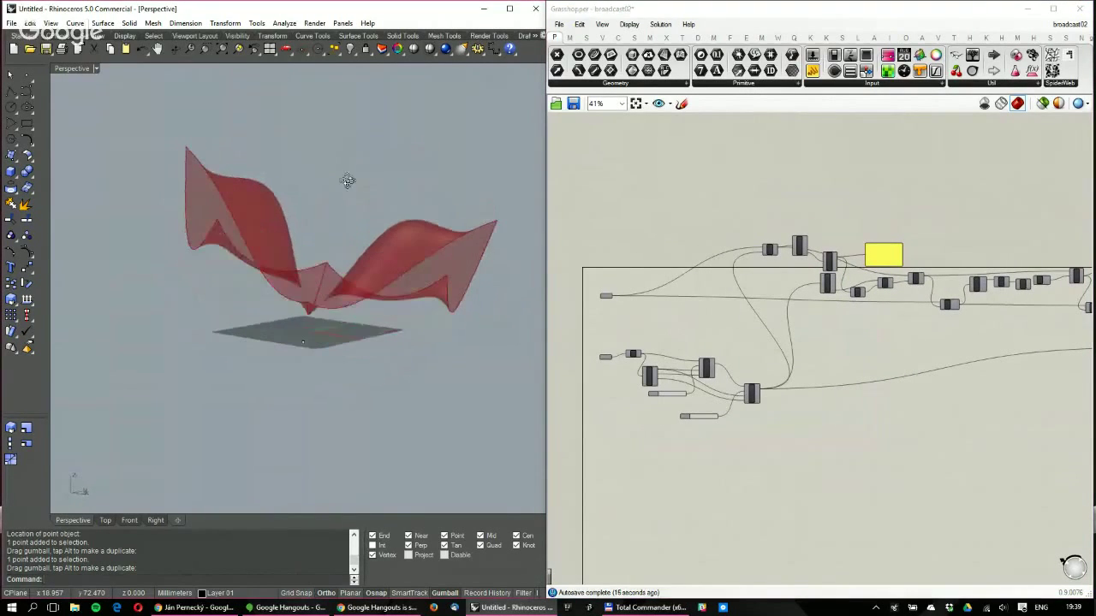
Preview only the source Brep together with the second Rotate 3D plane and examine how they intersect
scroll(604, 334, up, 5)
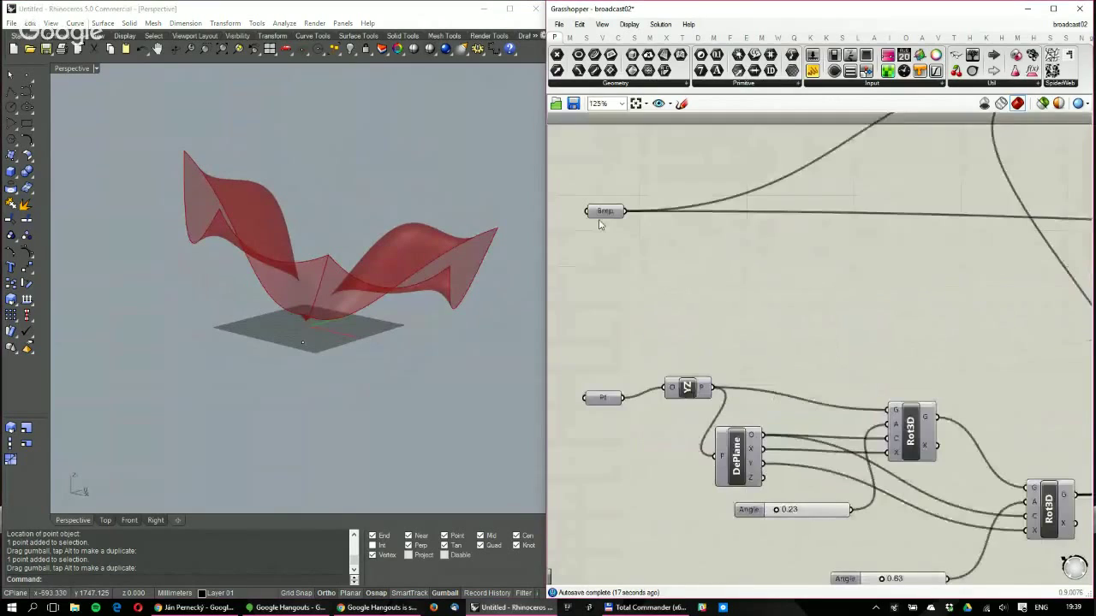
click(605, 211)
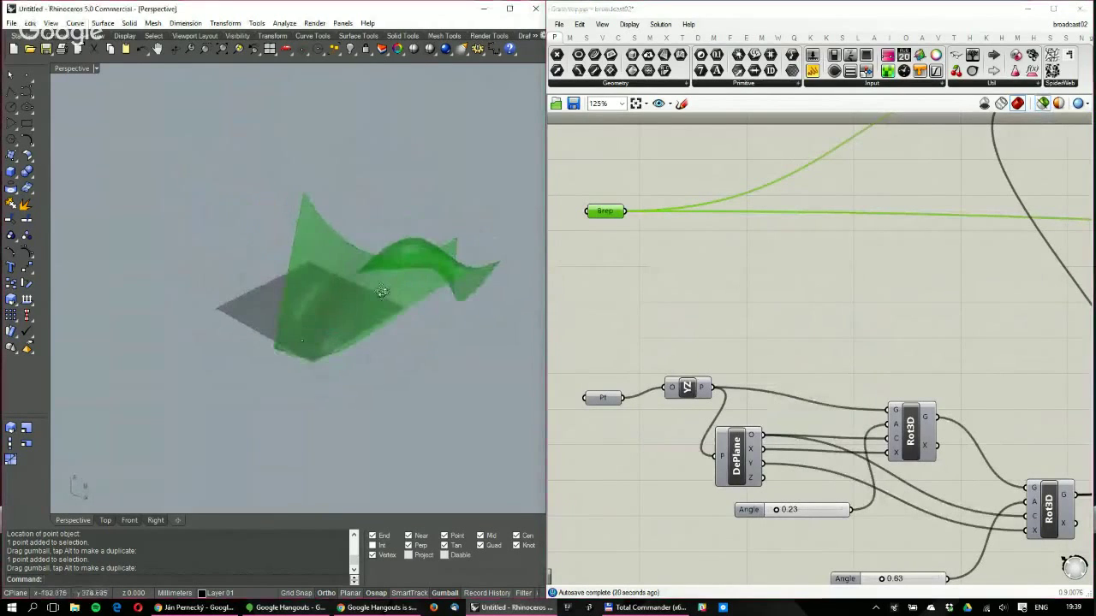
right_drag(826, 359, 755, 422)
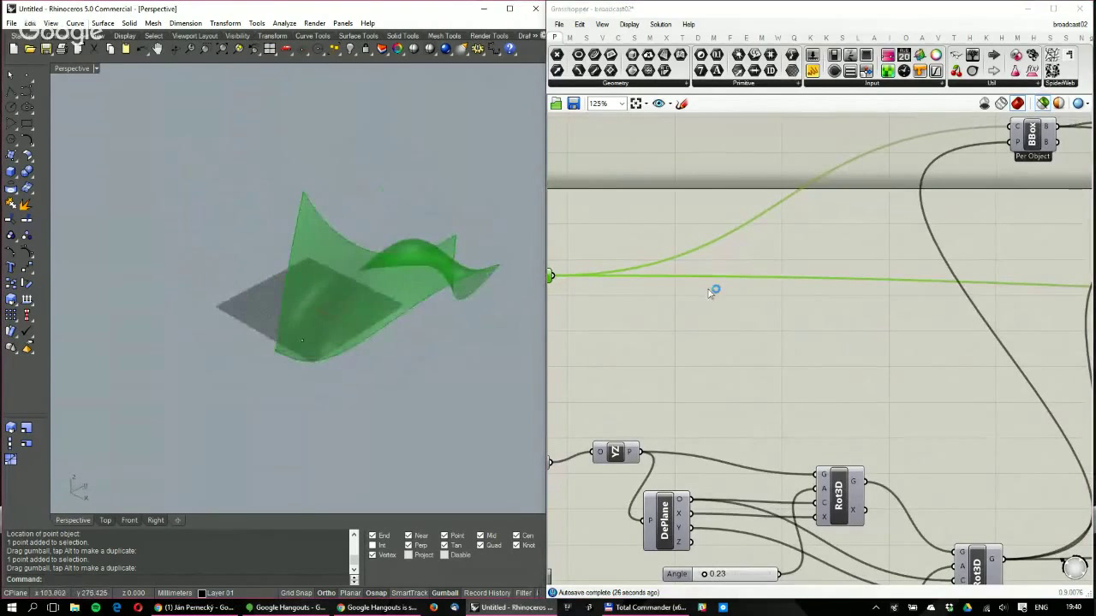
scroll(813, 321, down, 3)
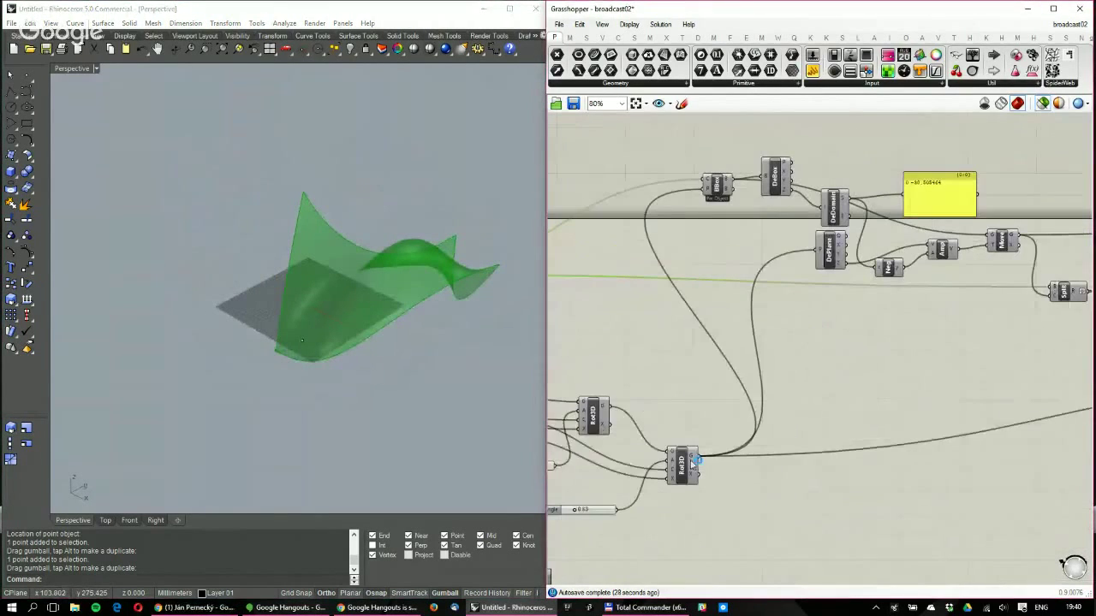
click(693, 463)
mouse_move(315, 194)
right_down()
mouse_move(296, 257)
mouse_move(311, 203)
right_up()
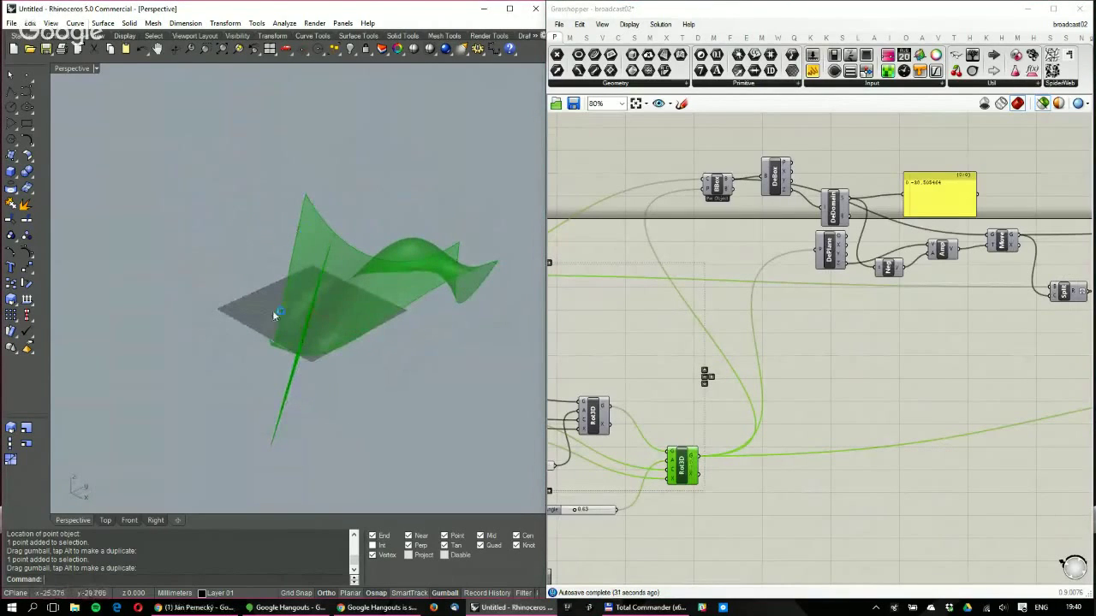
right_drag(274, 315, 307, 366)
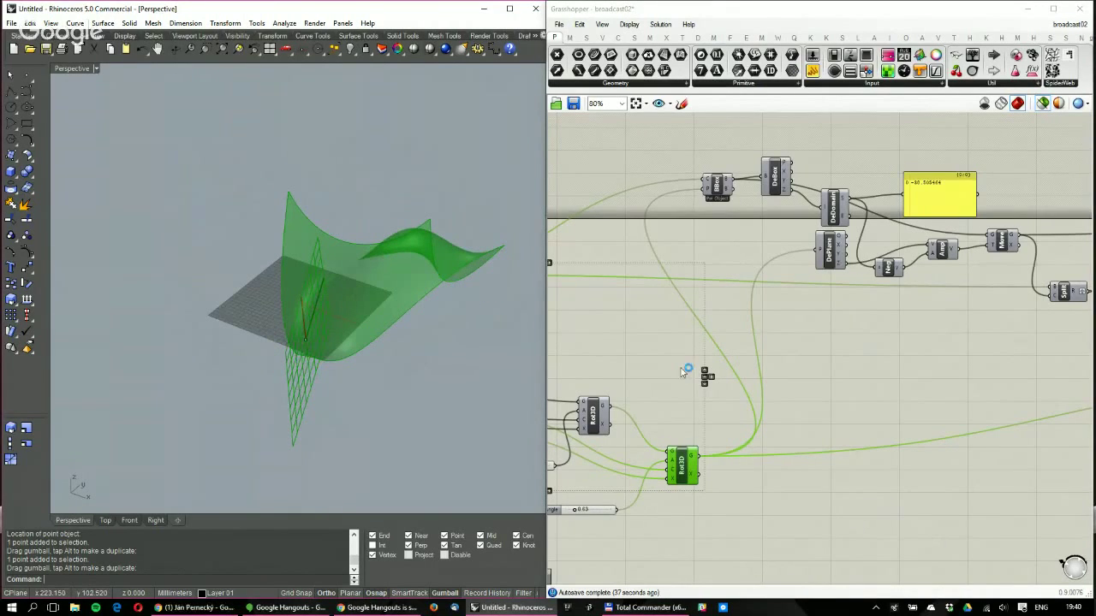
Set the first rotation Angle slider to 0.35 and the second to 0.87 to reorient the mirror plane
right_drag(681, 371, 895, 326)
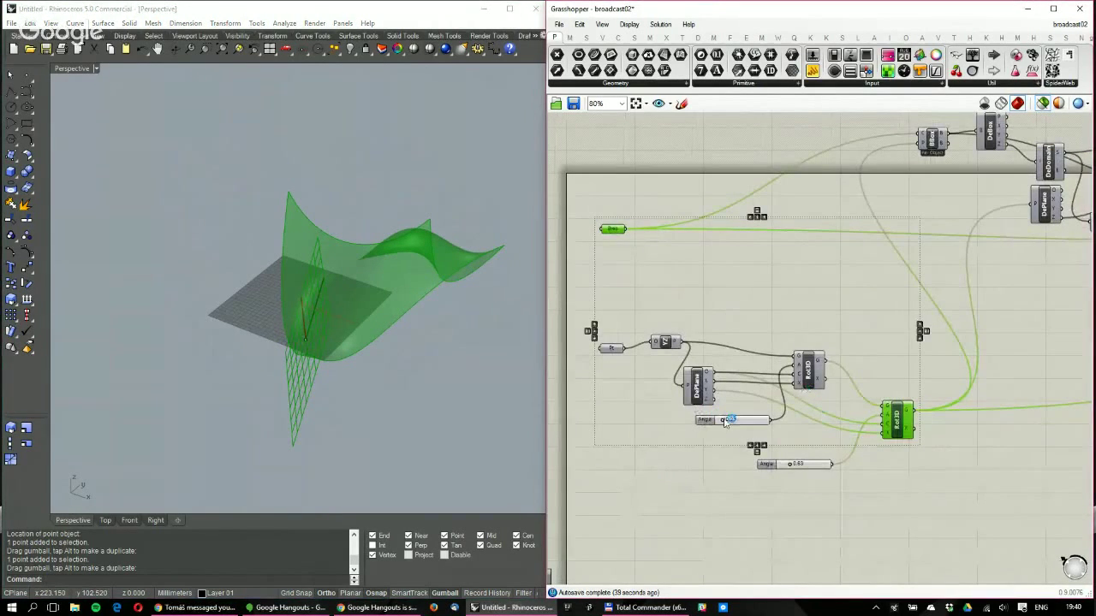
drag(722, 422, 727, 421)
drag(791, 470, 797, 470)
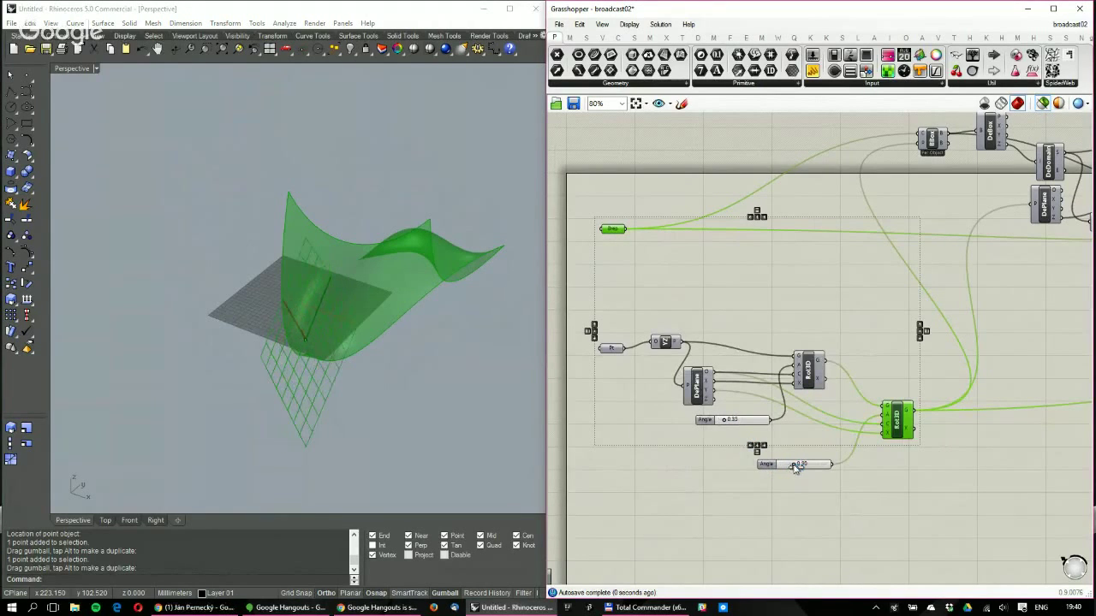
right_drag(309, 307, 258, 322)
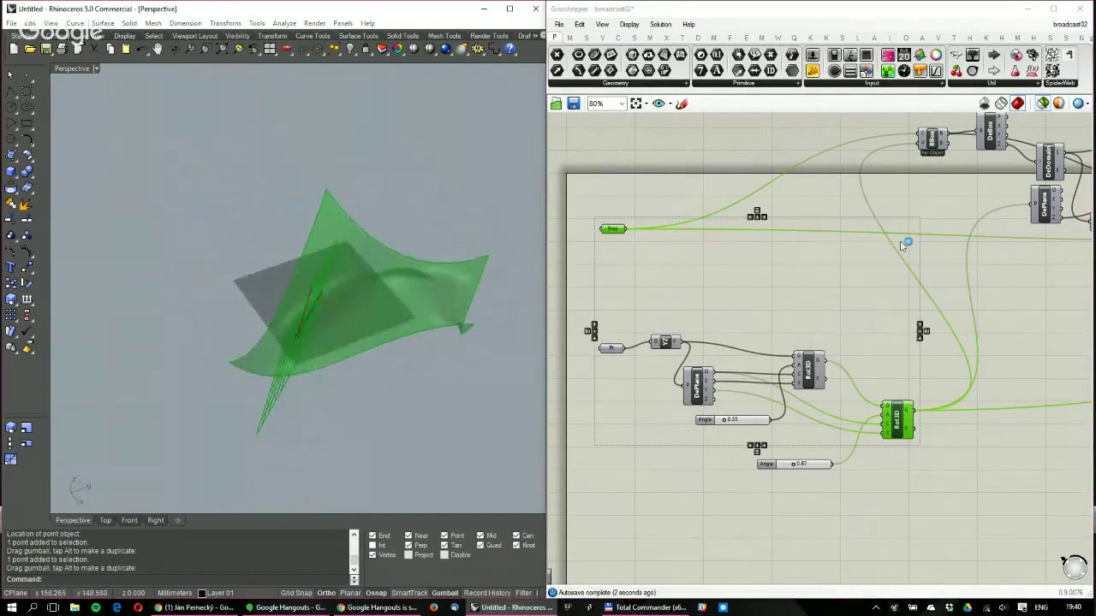
Preview the Bounding Box together with the rotated plane and examine how the box aligns to it
right_drag(900, 245, 822, 294)
click(855, 189)
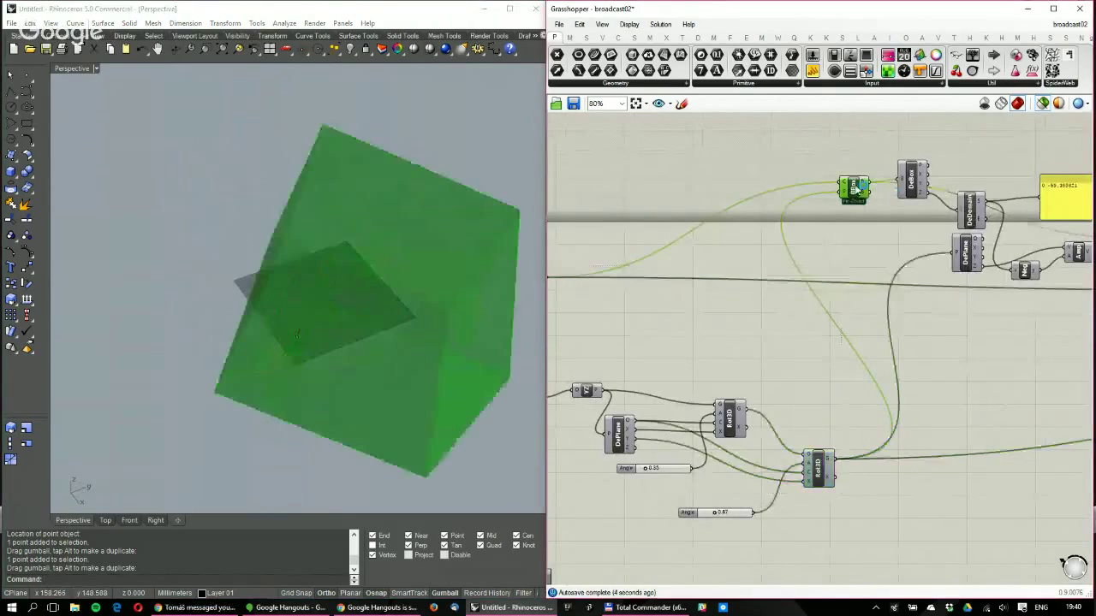
right_drag(341, 301, 397, 297)
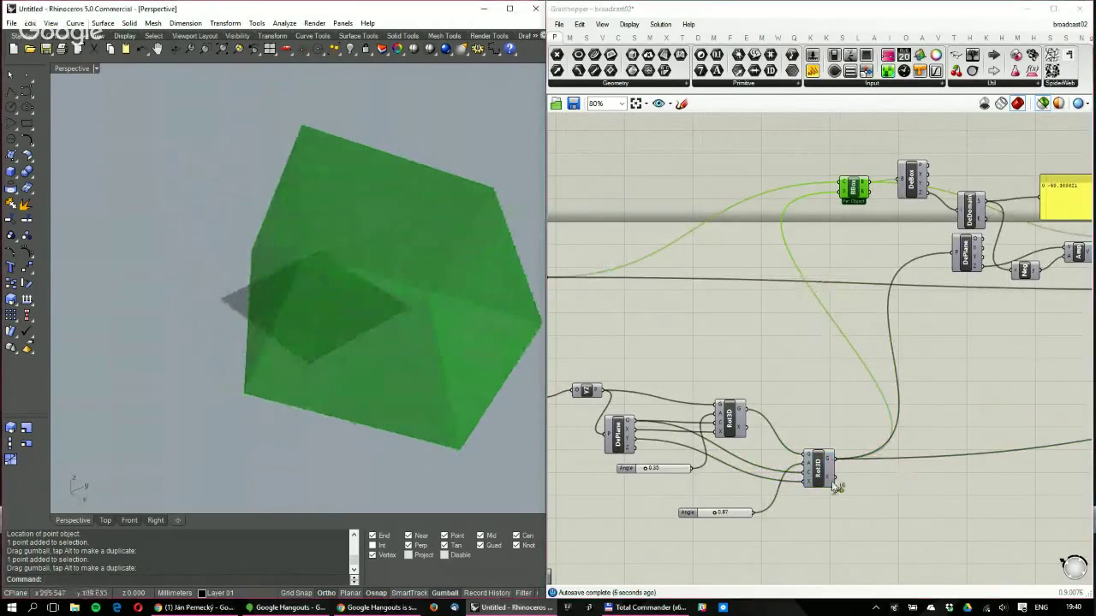
shift+click(821, 470)
right_drag(293, 278, 321, 237)
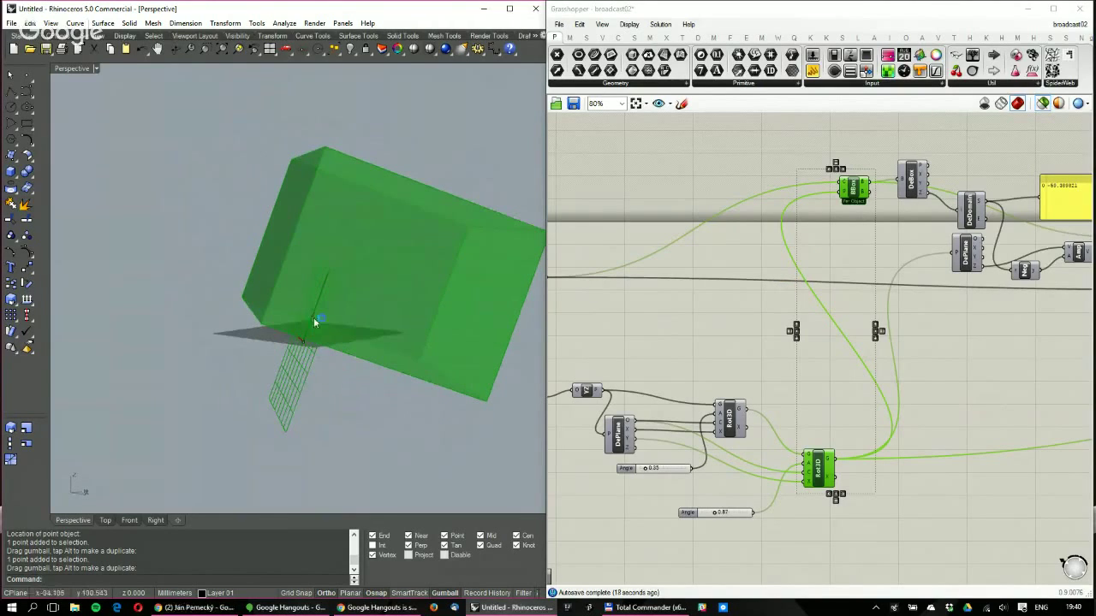
Inspect the Z dimension output of Deconstruct Box and compare the box's extent with the rotated plane from several angles
right_drag(917, 236, 848, 240)
scroll(847, 239, up, 3)
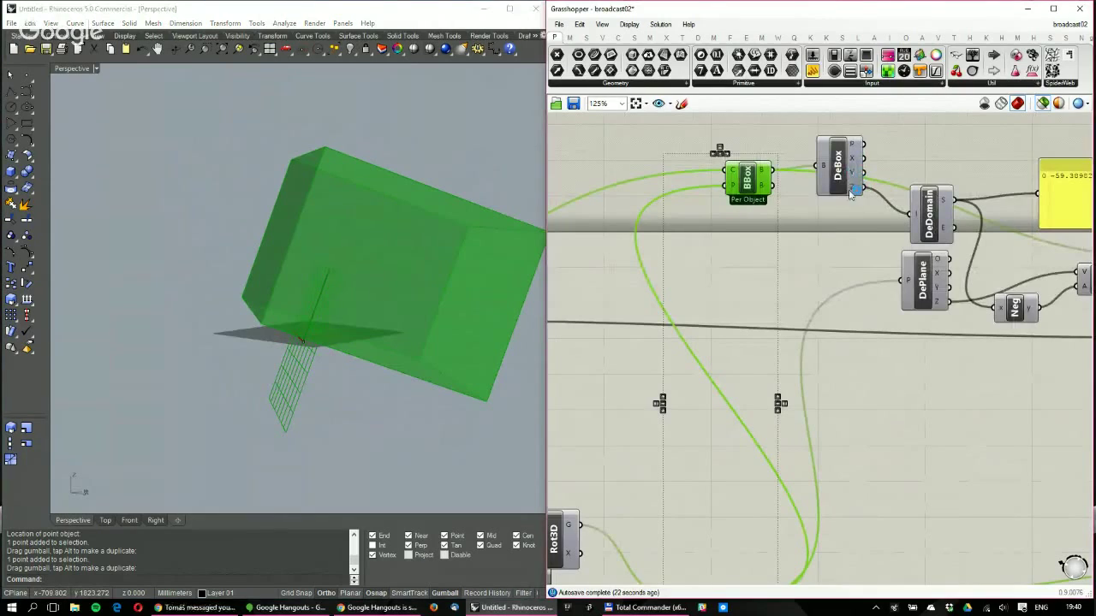
scroll(854, 164, up, 1)
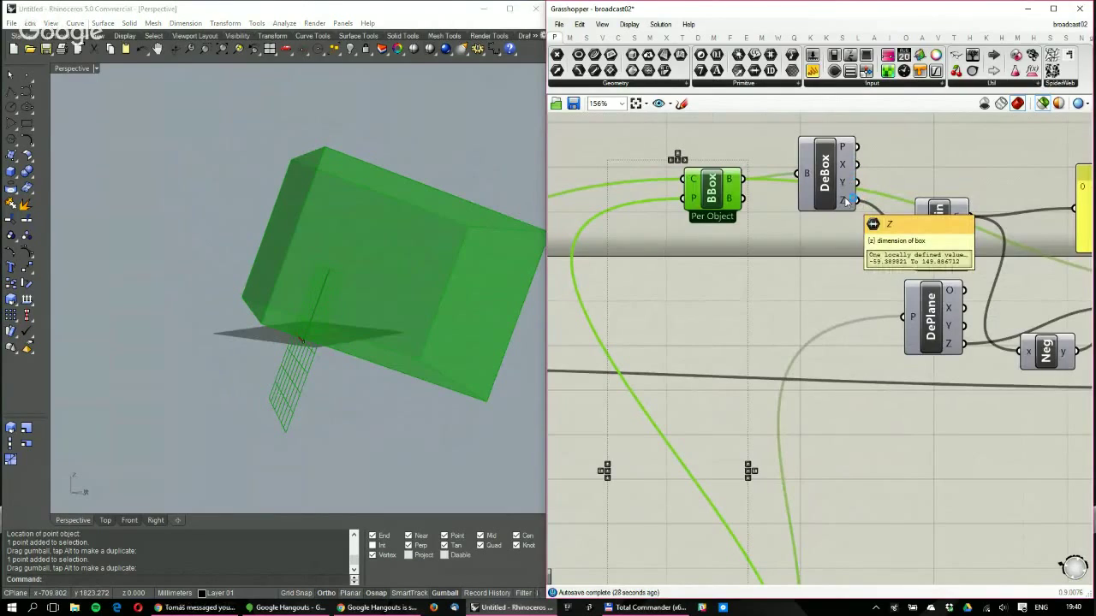
right_drag(337, 259, 396, 226)
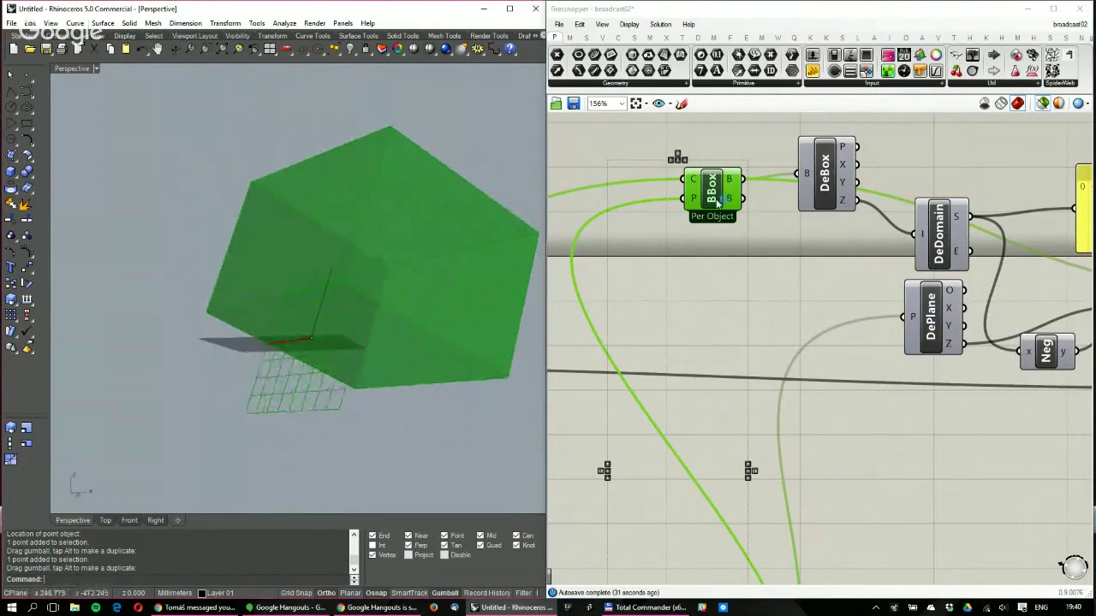
right_drag(343, 345, 323, 332)
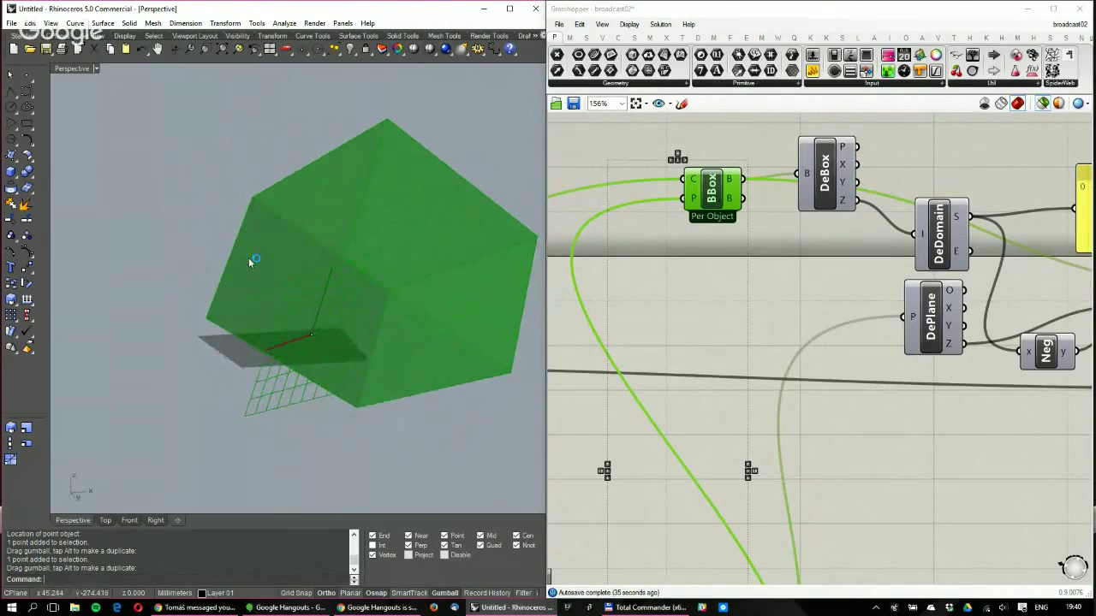
right_drag(435, 425, 317, 326)
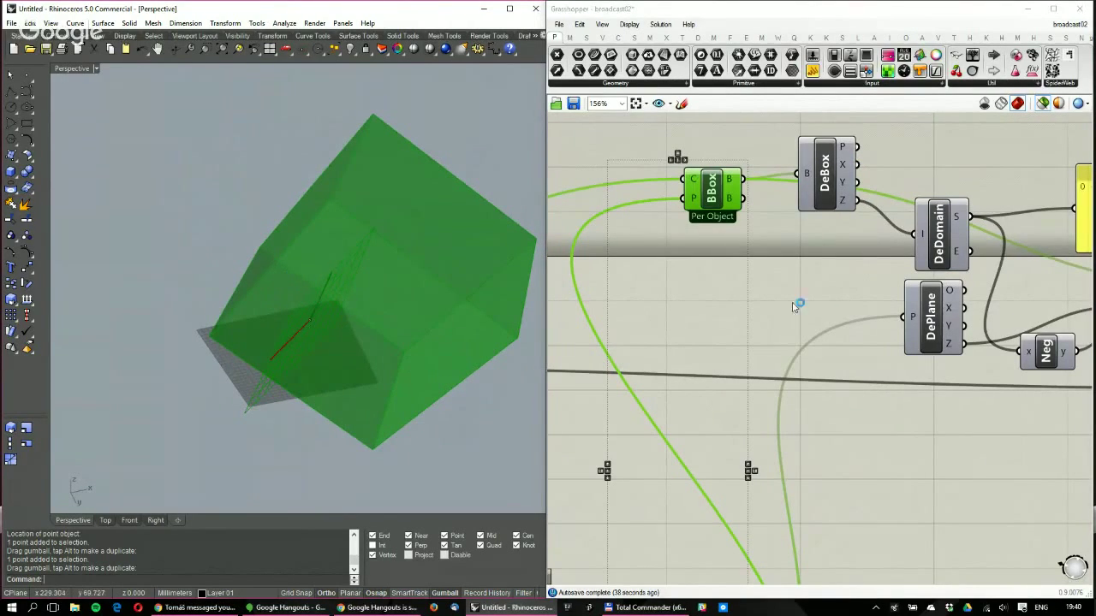
Preview the Bounding Box and trace its Z domain start and the plane's Z axis through Negative and Amplitude to Move
right_drag(796, 306, 640, 346)
click(795, 268)
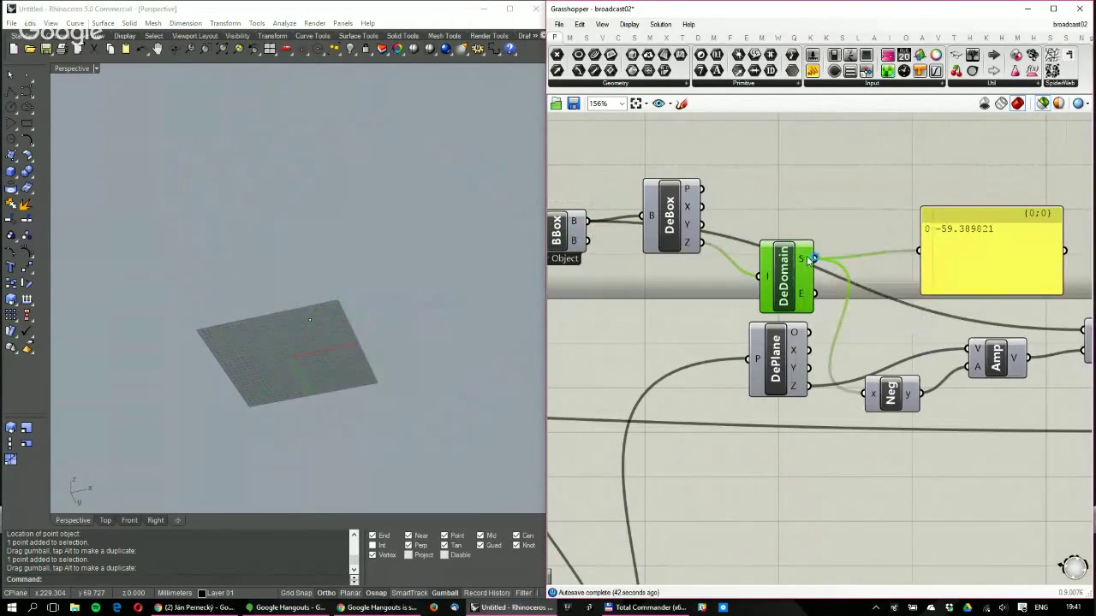
click(672, 238)
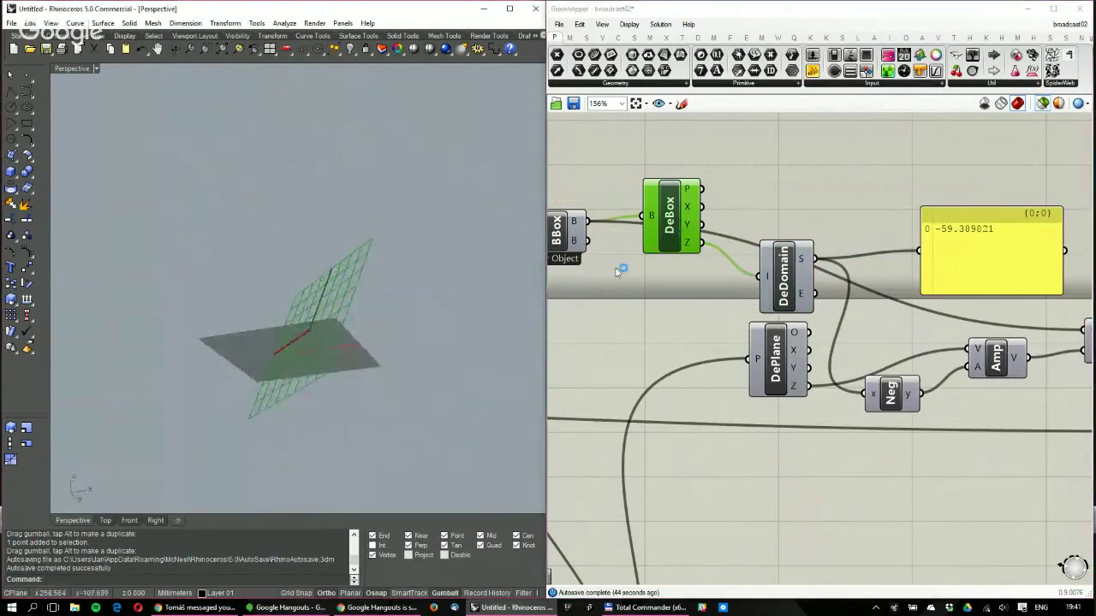
right_drag(561, 235, 644, 231)
shift+click(644, 231)
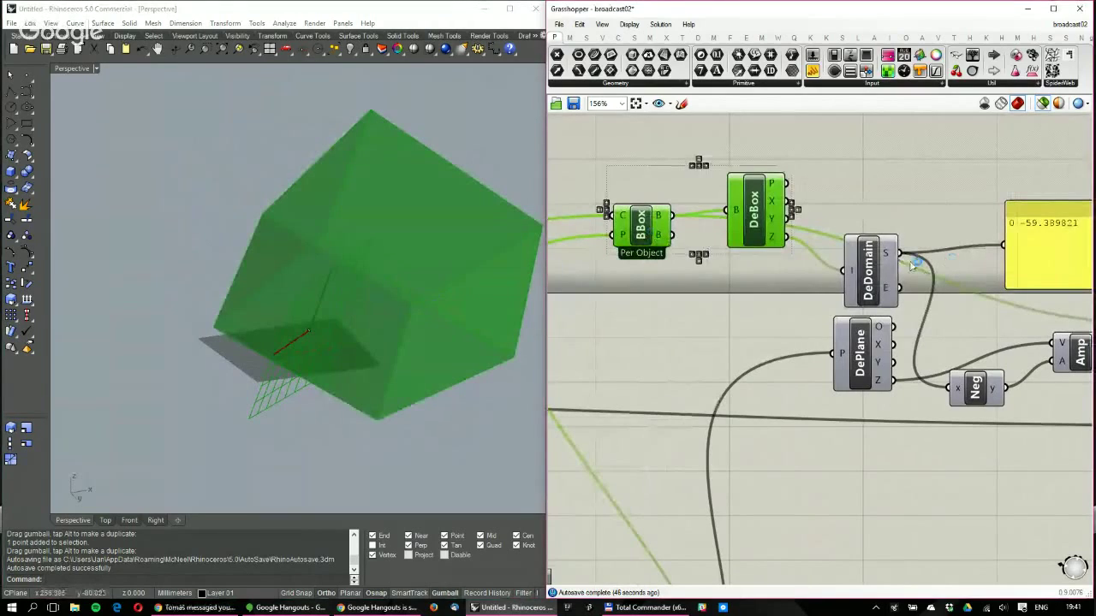
right_drag(913, 261, 899, 260)
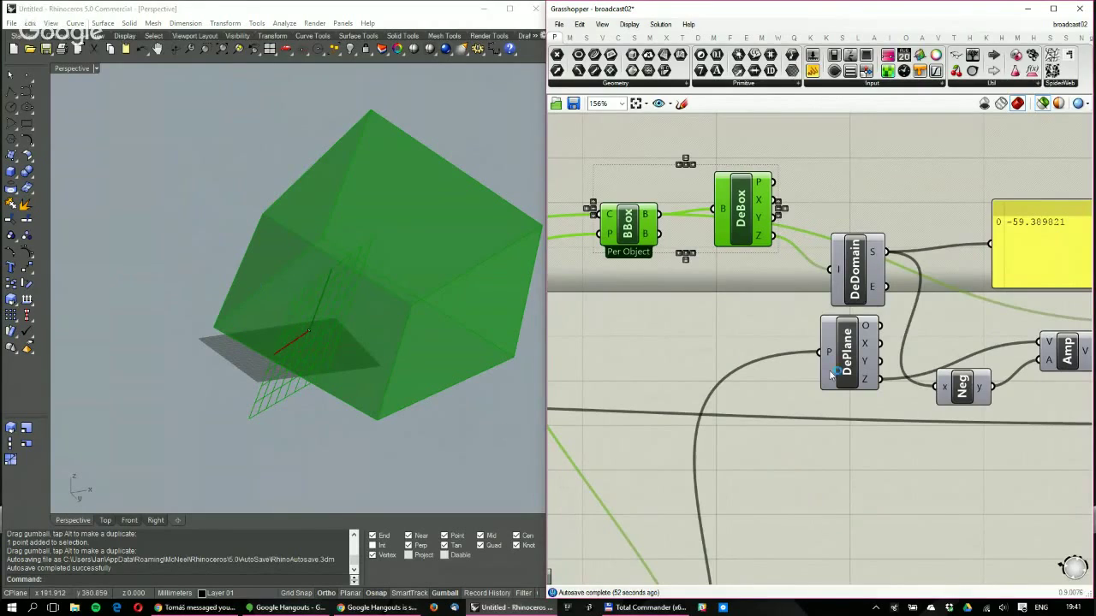
right_drag(830, 375, 795, 372)
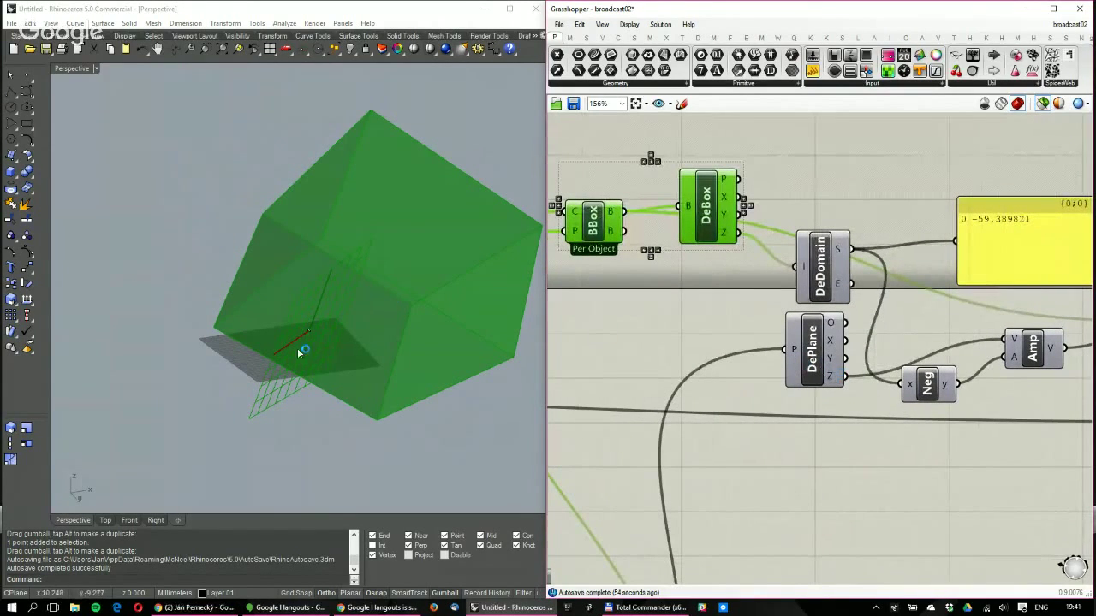
right_drag(991, 216, 871, 190)
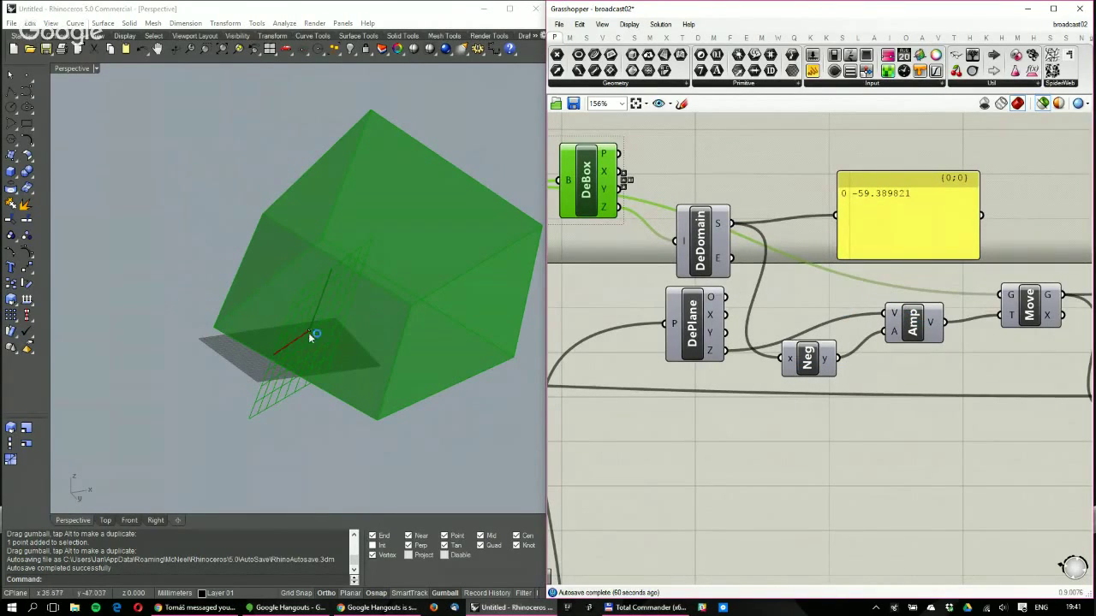
right_drag(1032, 310, 925, 319)
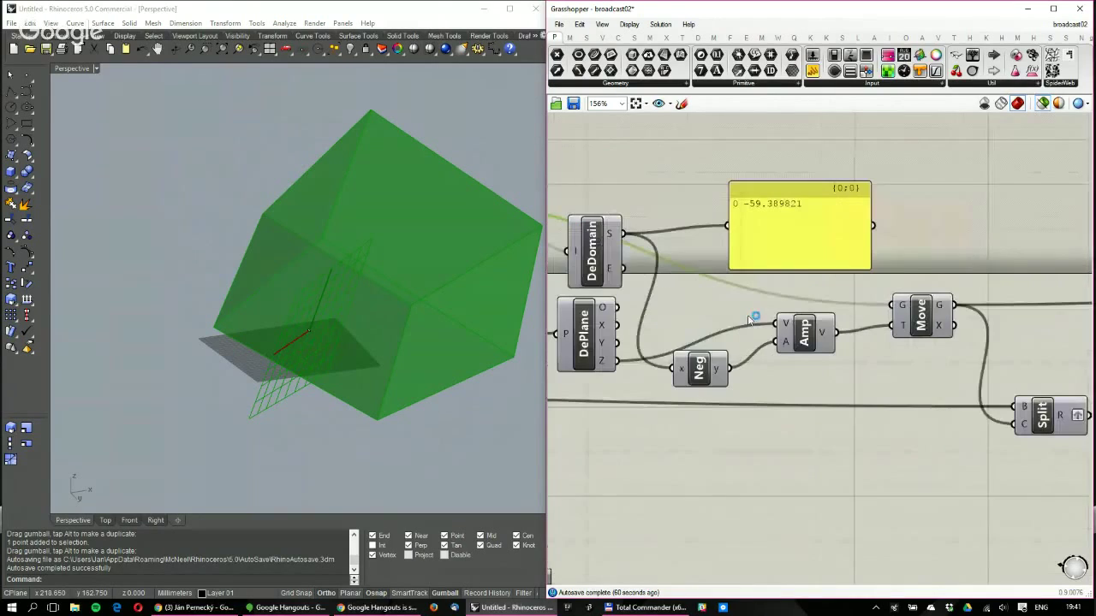
Preview the moved bounding box together with the source Brep and examine how they intersect from several angles
click(923, 316)
right_drag(286, 309, 351, 356)
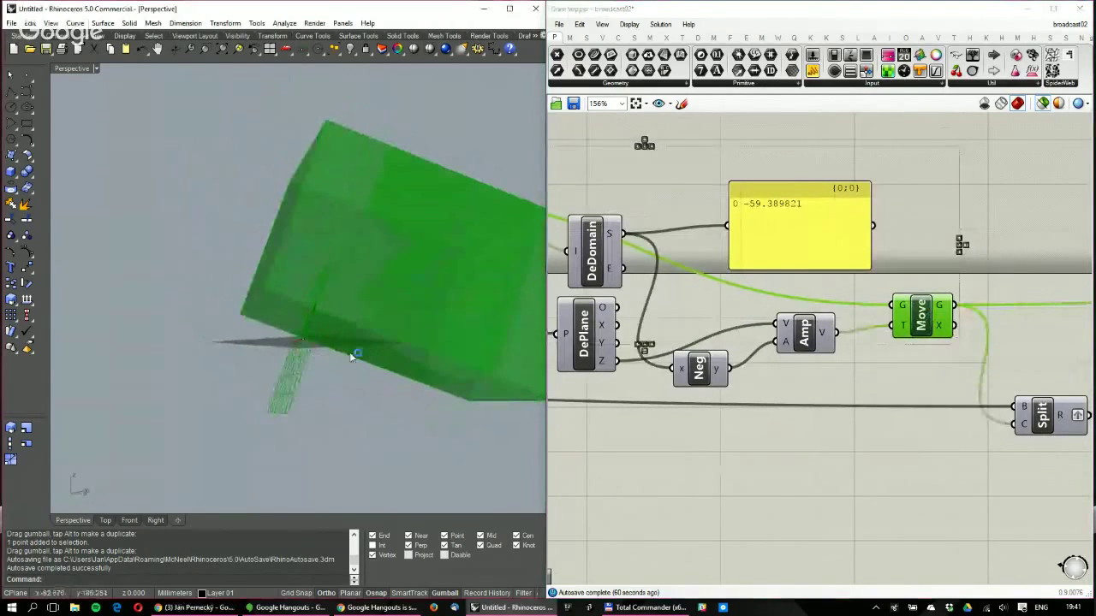
right_drag(1028, 343, 907, 317)
scroll(915, 323, down, 3)
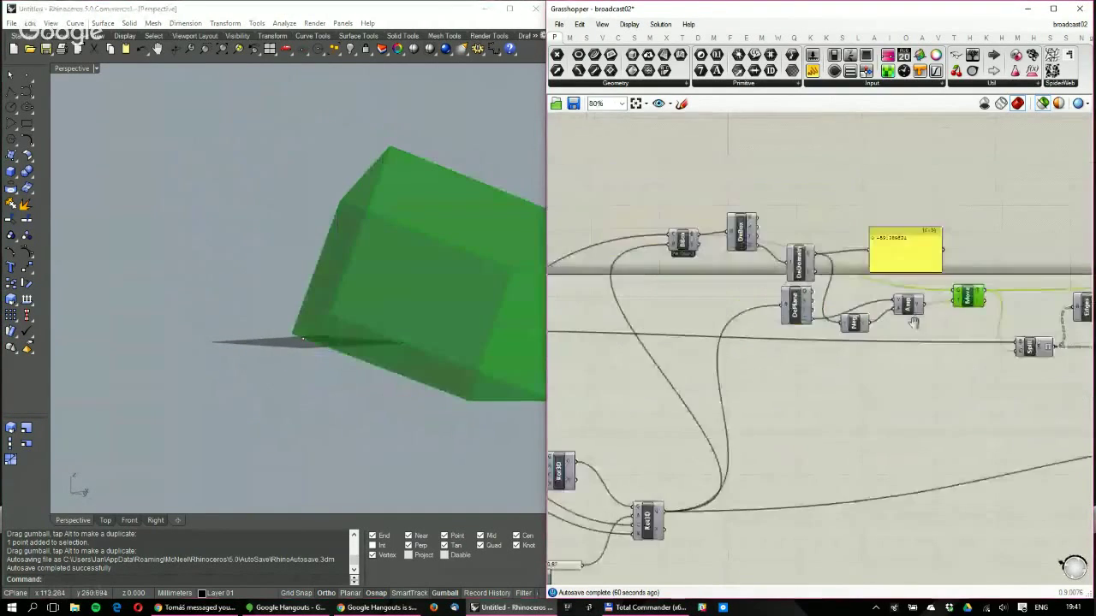
right_drag(635, 316, 887, 299)
click(614, 312)
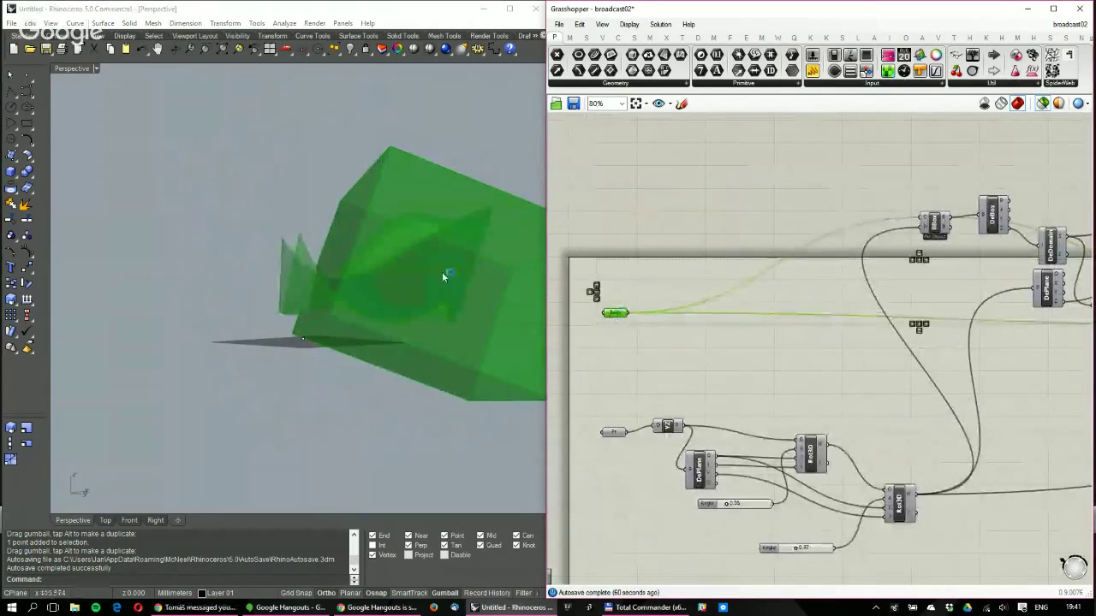
right_drag(442, 272, 326, 277)
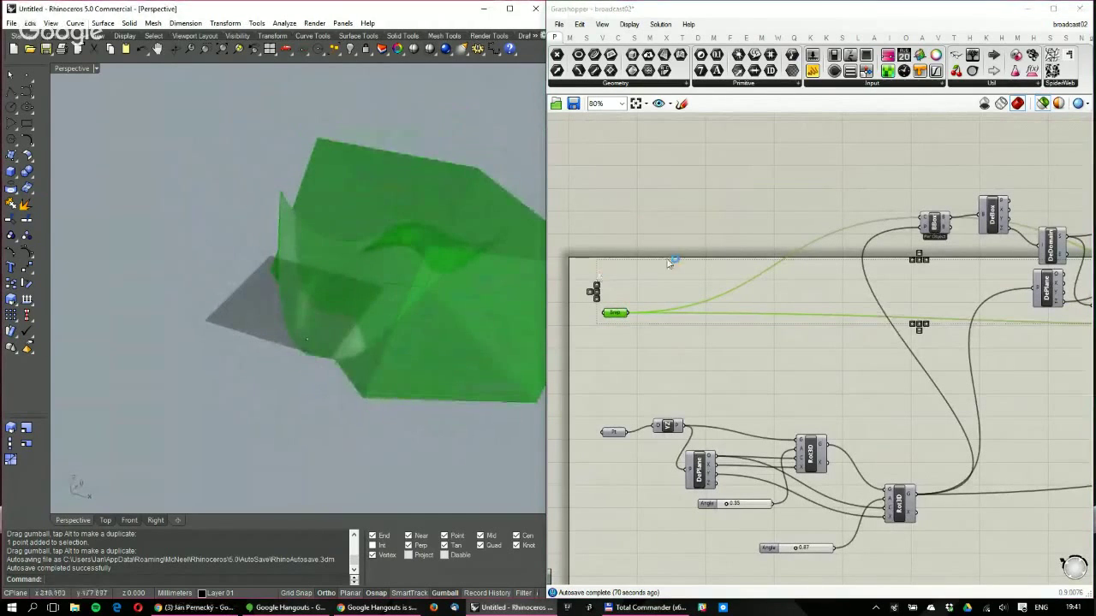
right_drag(368, 197, 310, 169)
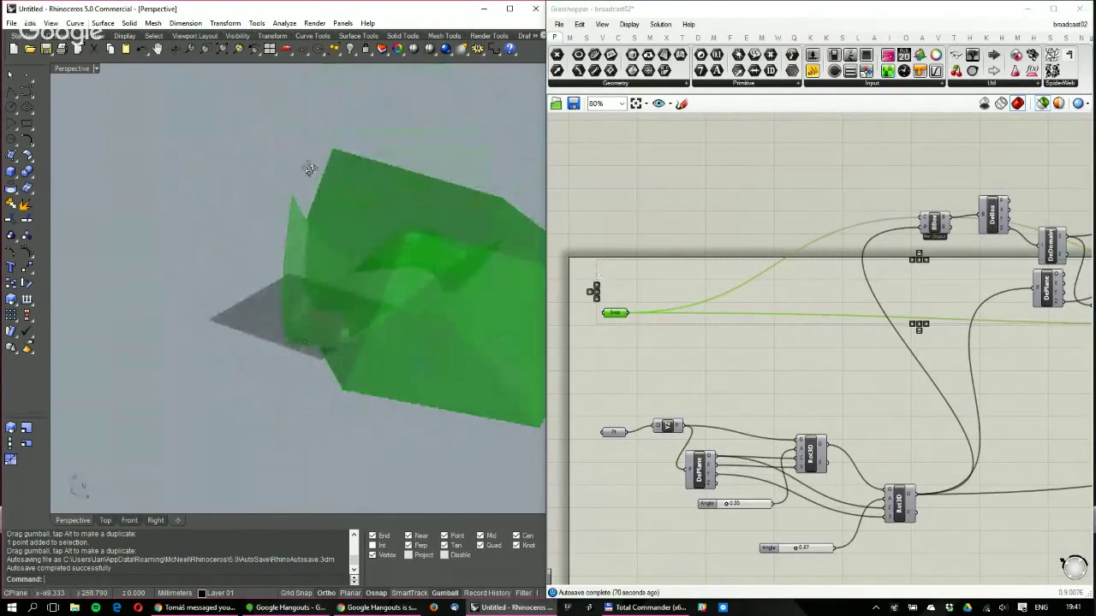
Preview only the Split Brep result, inspect its Cutter input and examine the divided surface
right_drag(1036, 330, 647, 337)
scroll(894, 349, up, 3)
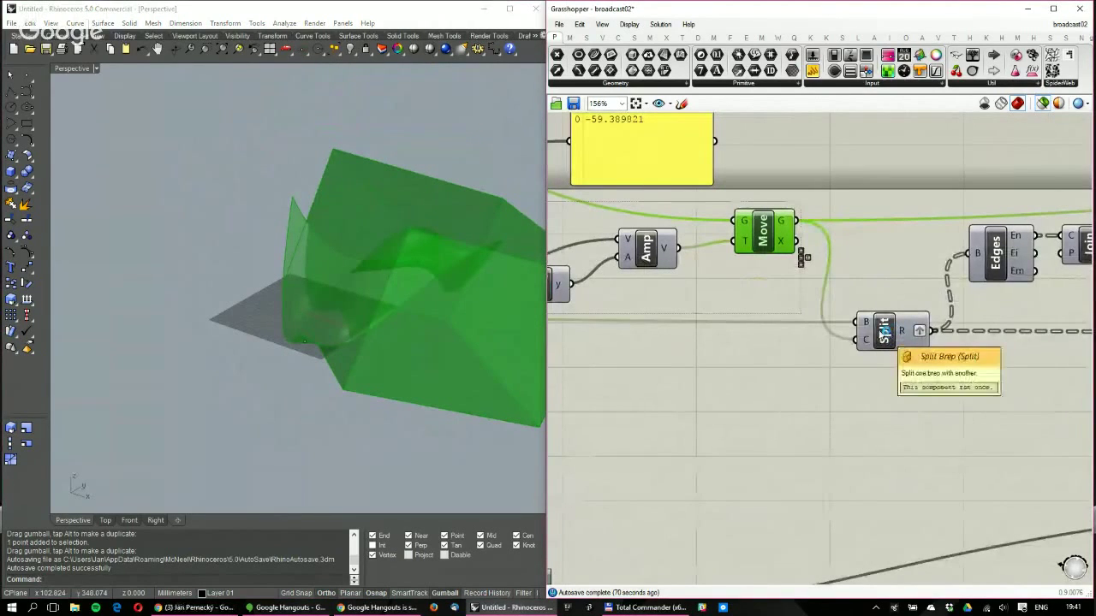
click(884, 332)
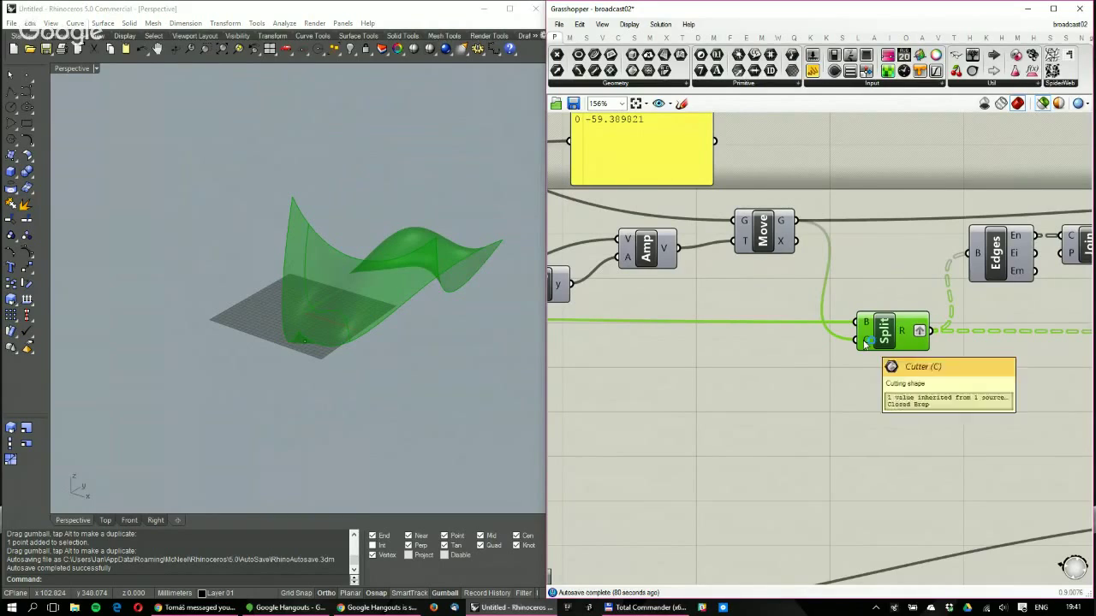
right_drag(355, 253, 365, 285)
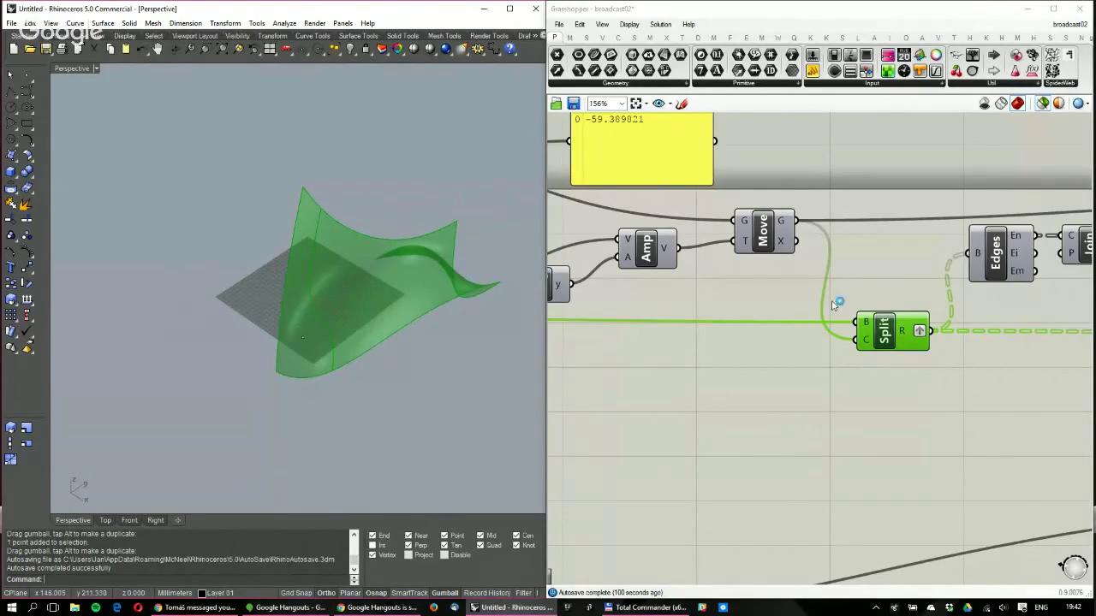
right_drag(832, 305, 815, 336)
scroll(815, 336, down, 2)
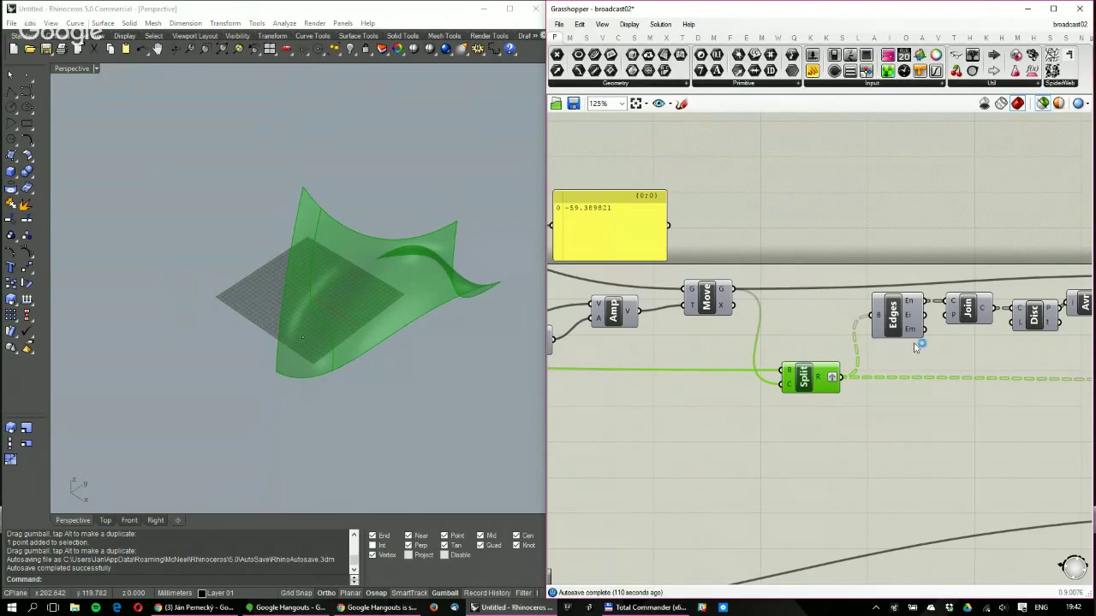
Preview the Brep Edges and Join Curves outputs in turn and inspect the joined boundary curves of the split pieces
right_drag(920, 345, 821, 370)
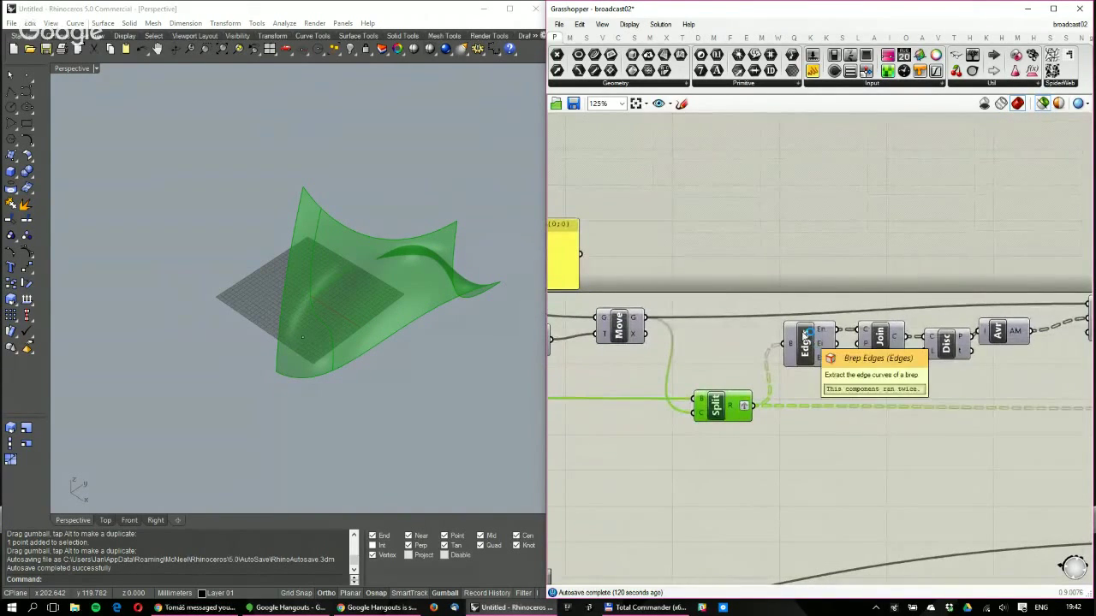
right_drag(843, 306, 799, 305)
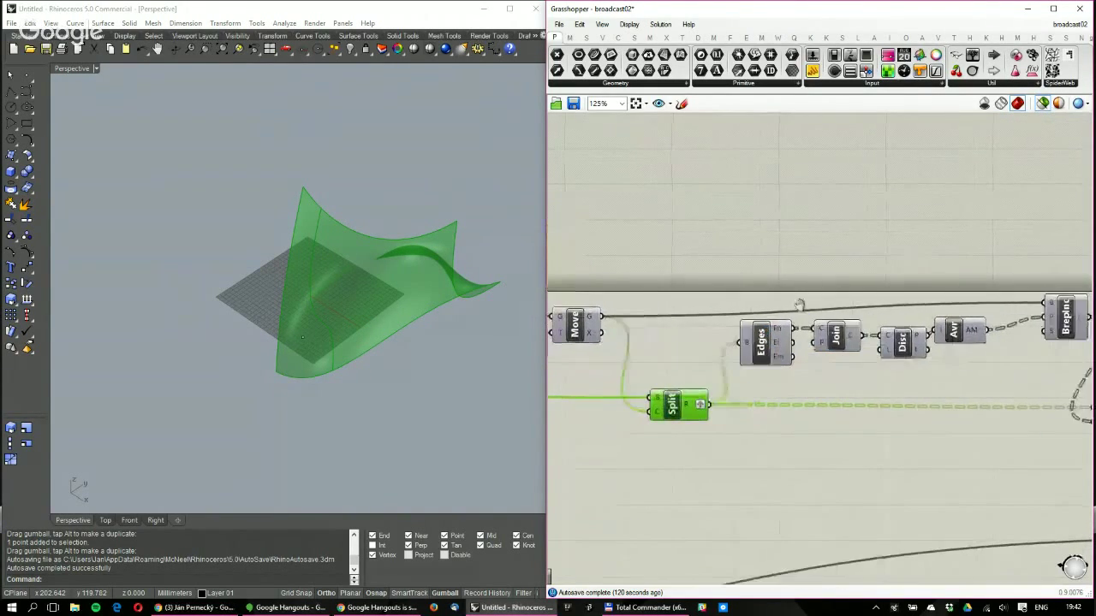
click(760, 348)
mouse_move(410, 241)
right_down()
mouse_move(428, 212)
mouse_move(403, 222)
right_up()
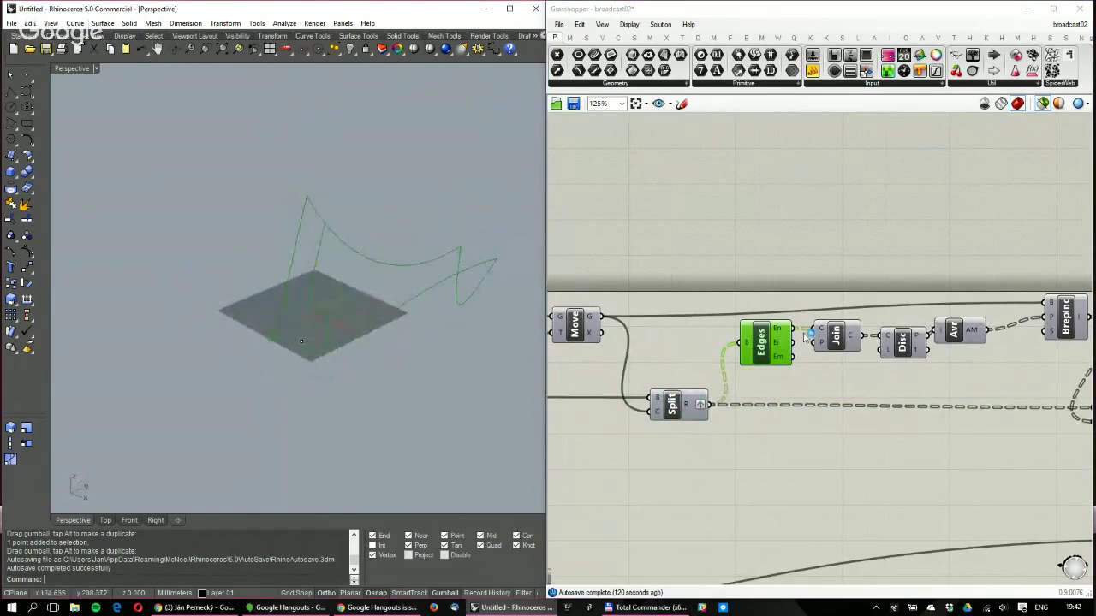
click(837, 335)
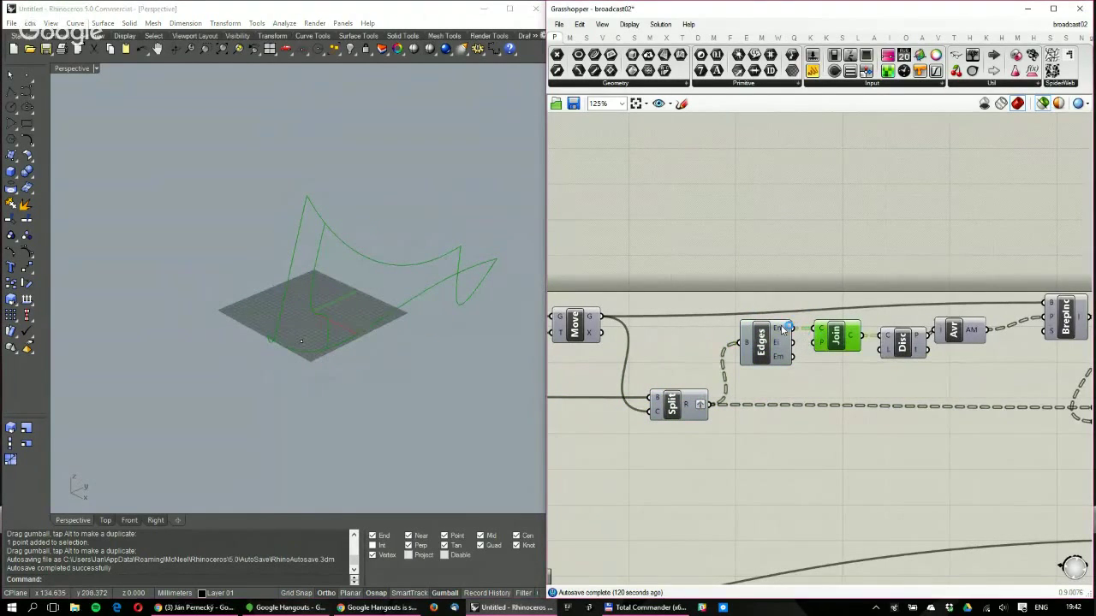
mouse_move(782, 330)
mouse_move(851, 343)
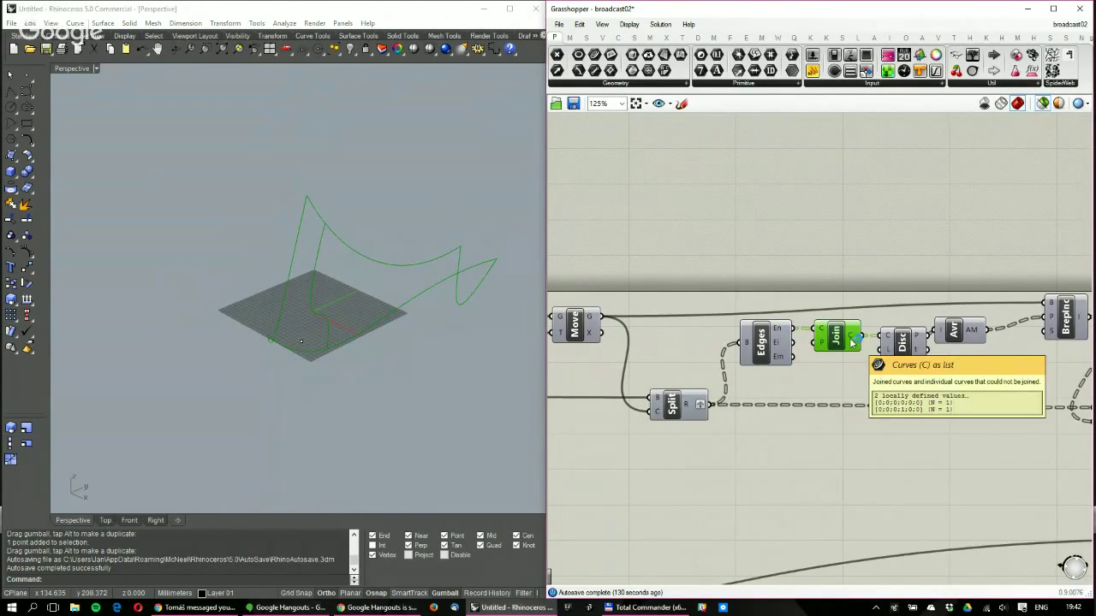
right_drag(455, 247, 368, 250)
mouse_move(850, 341)
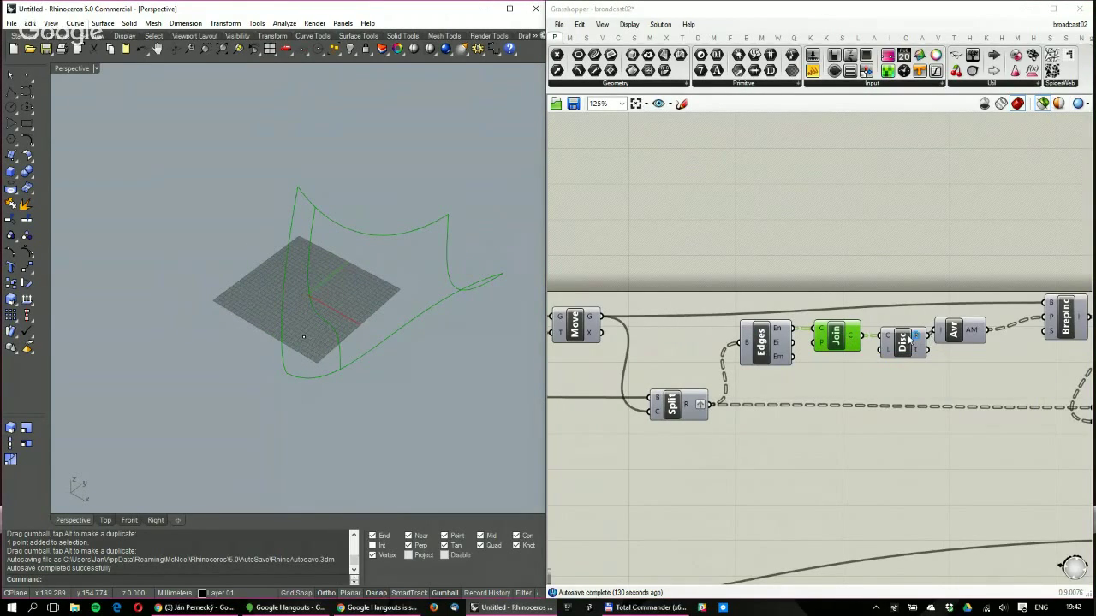
Preview the Discontinuity points, add a Divide Curve component below them and feed it the joined curves
click(911, 339)
right_drag(916, 341, 842, 354)
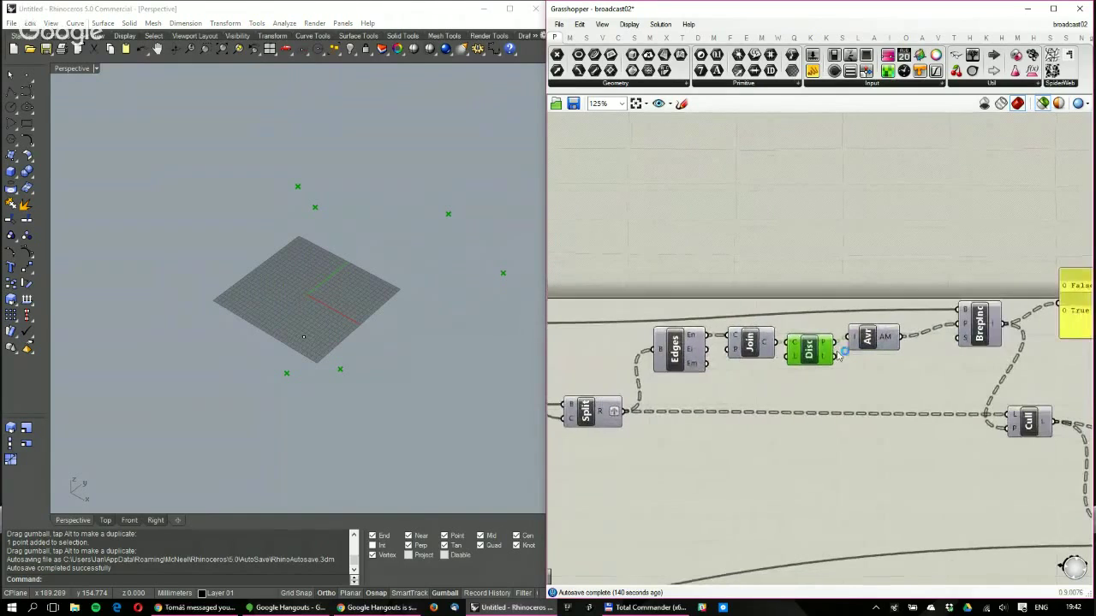
double_click(810, 387)
text(divide)
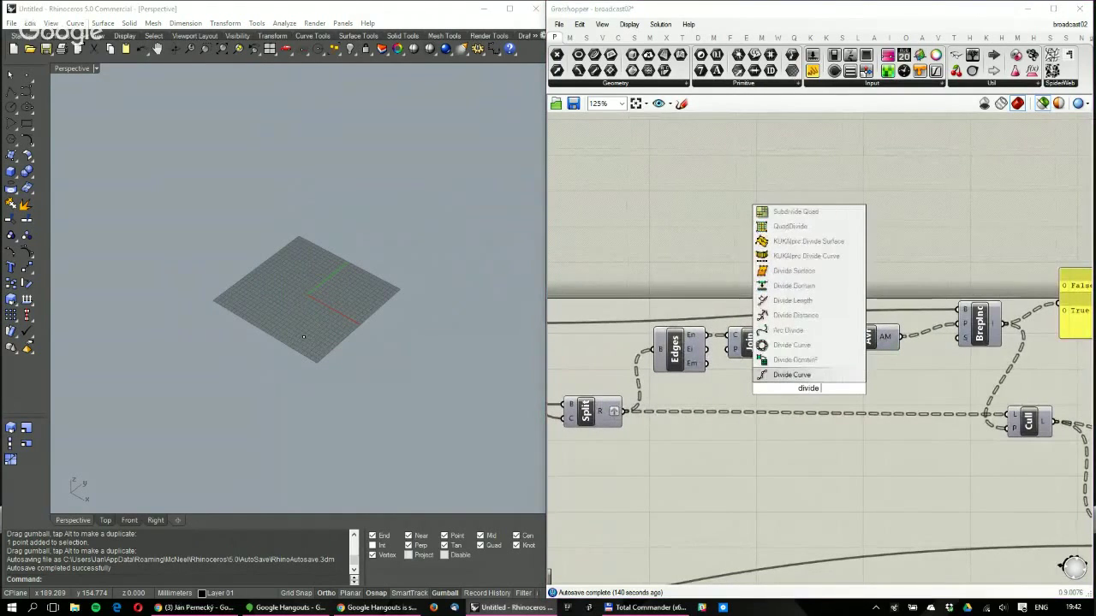
click(807, 375)
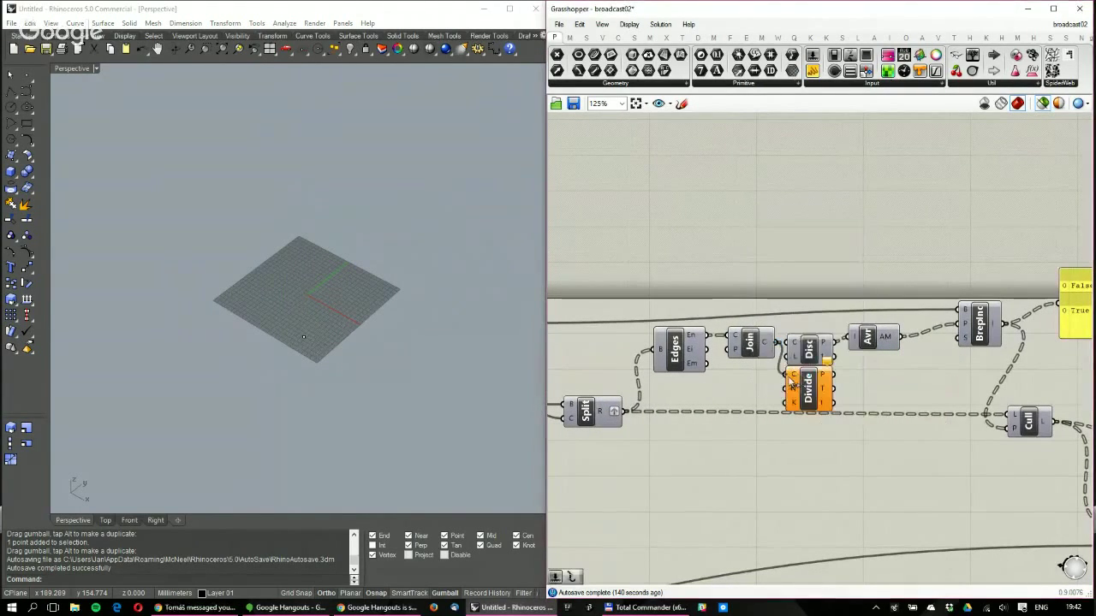
drag(792, 384, 806, 399)
Replace Discontinuity with Divide Curve as the point source for Average, and tidy both components into the row
mouse_move(817, 392)
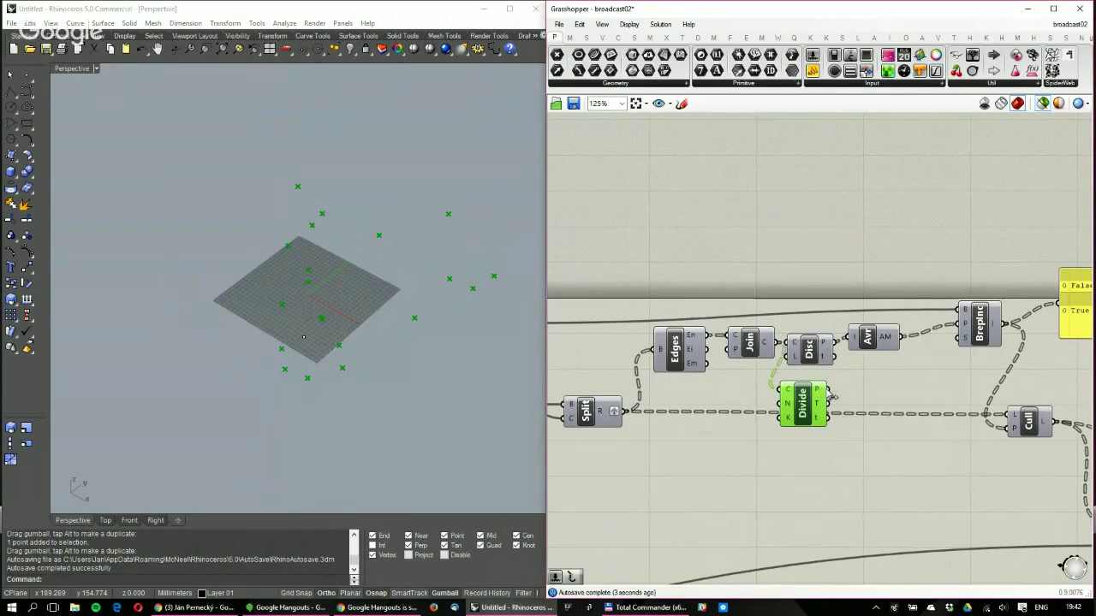
drag(832, 396, 824, 273)
key(Delete)
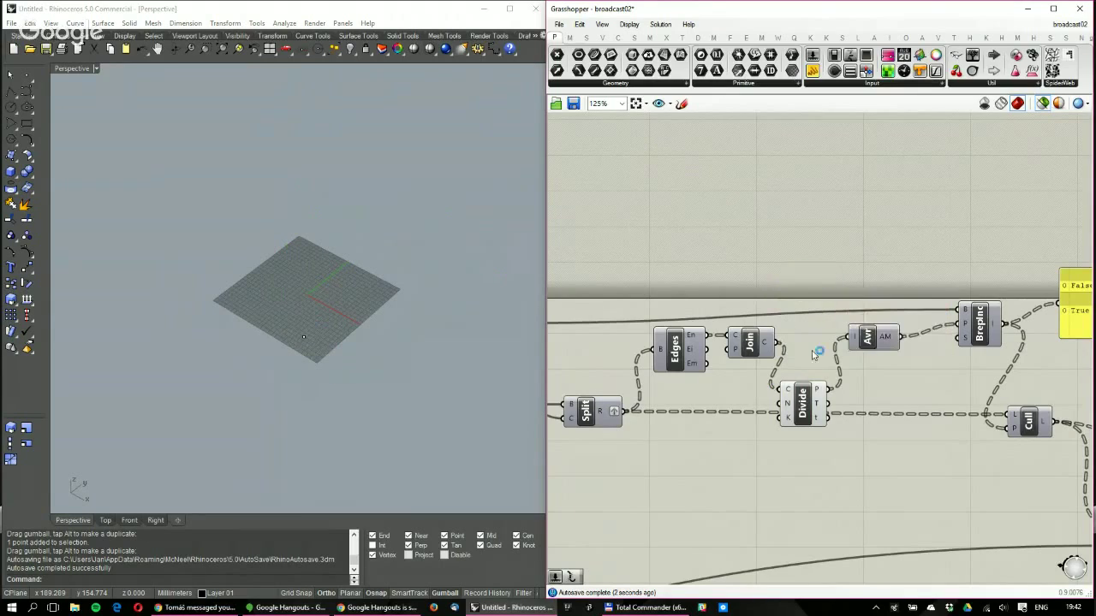
drag(803, 399, 810, 357)
drag(865, 336, 884, 338)
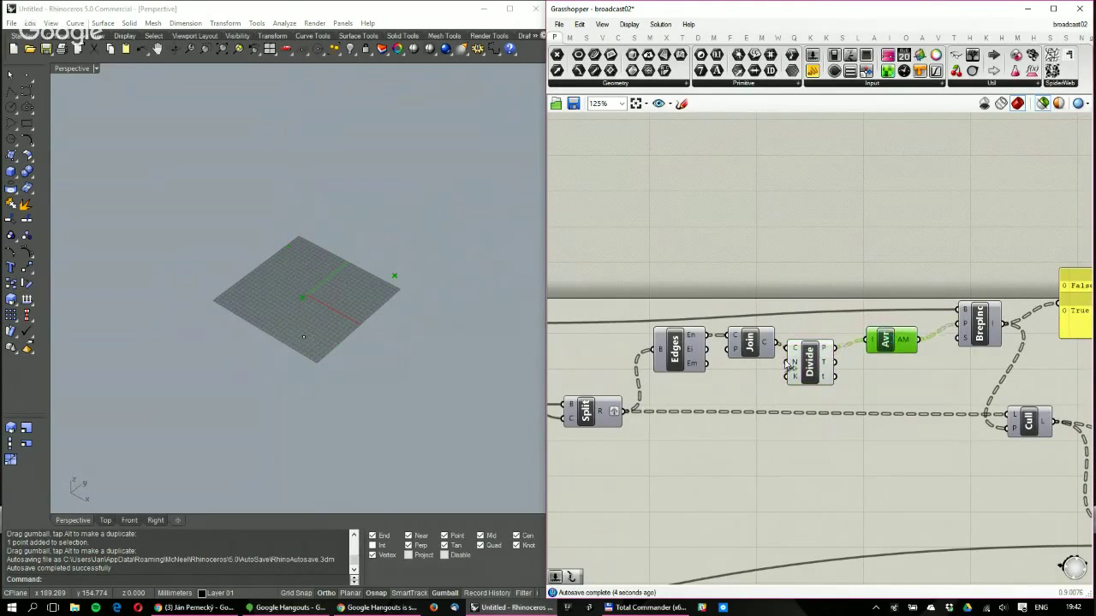
drag(787, 366, 810, 353)
middle_click(810, 352)
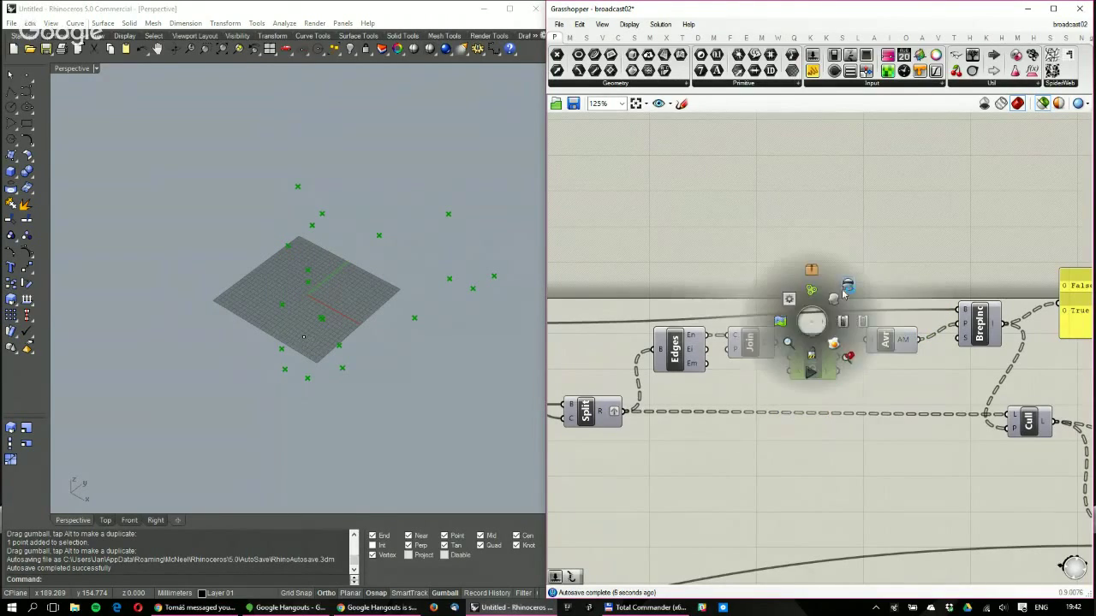
Compare the Divide Curve points with their averages, and examine the average points against the split surface pieces
click(888, 341)
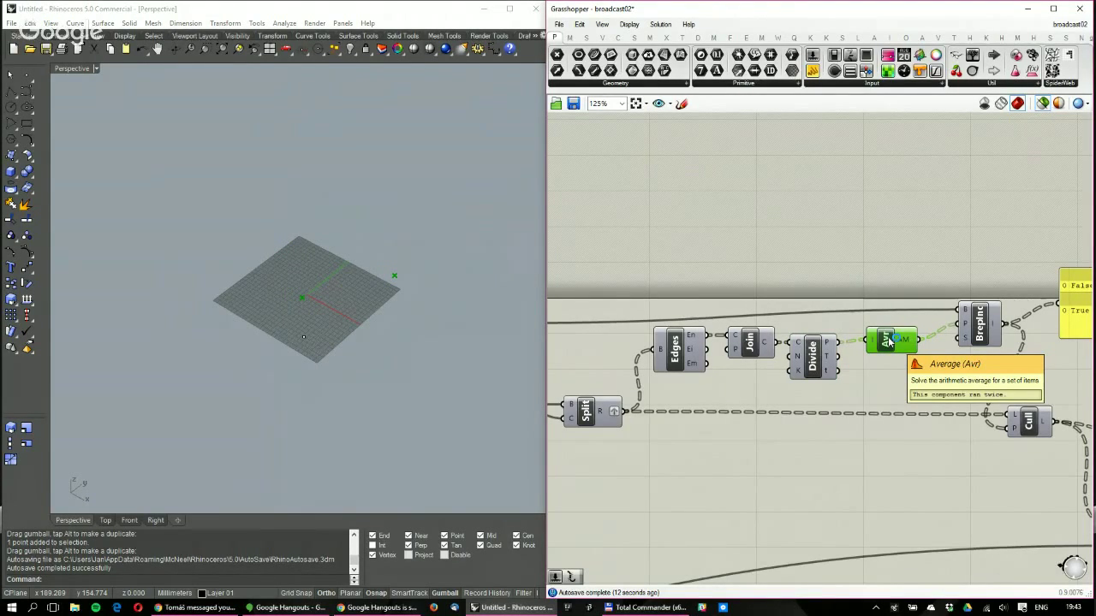
click(818, 353)
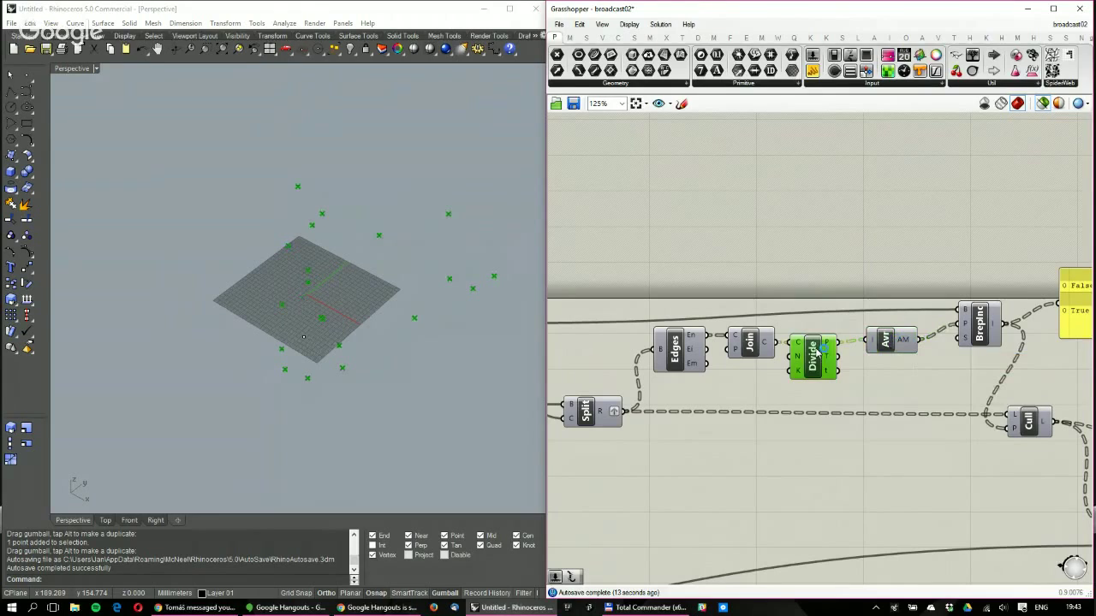
click(882, 341)
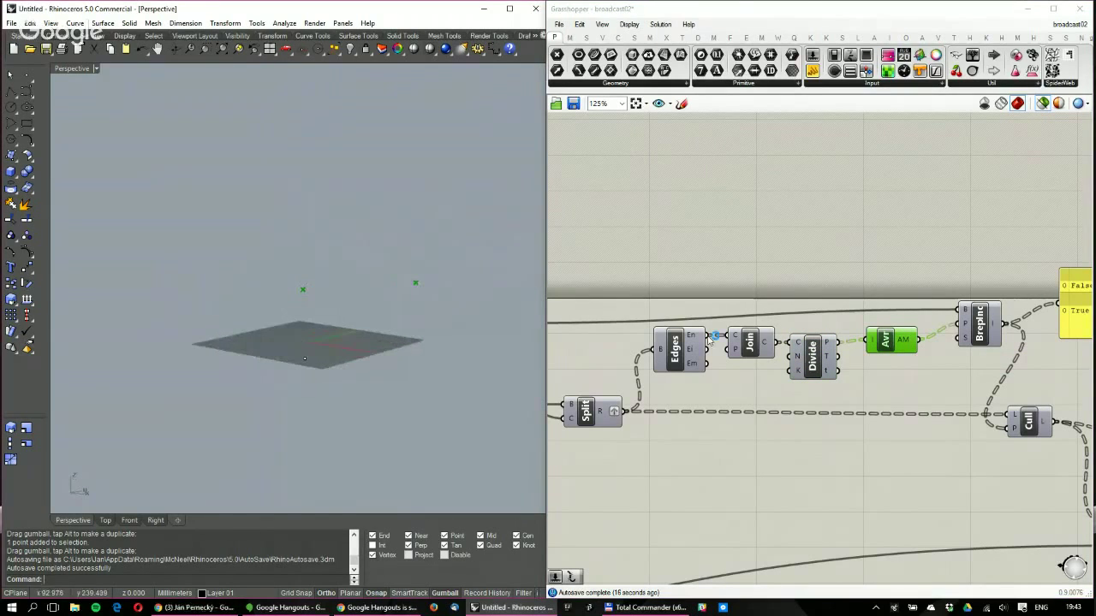
shift+click(585, 413)
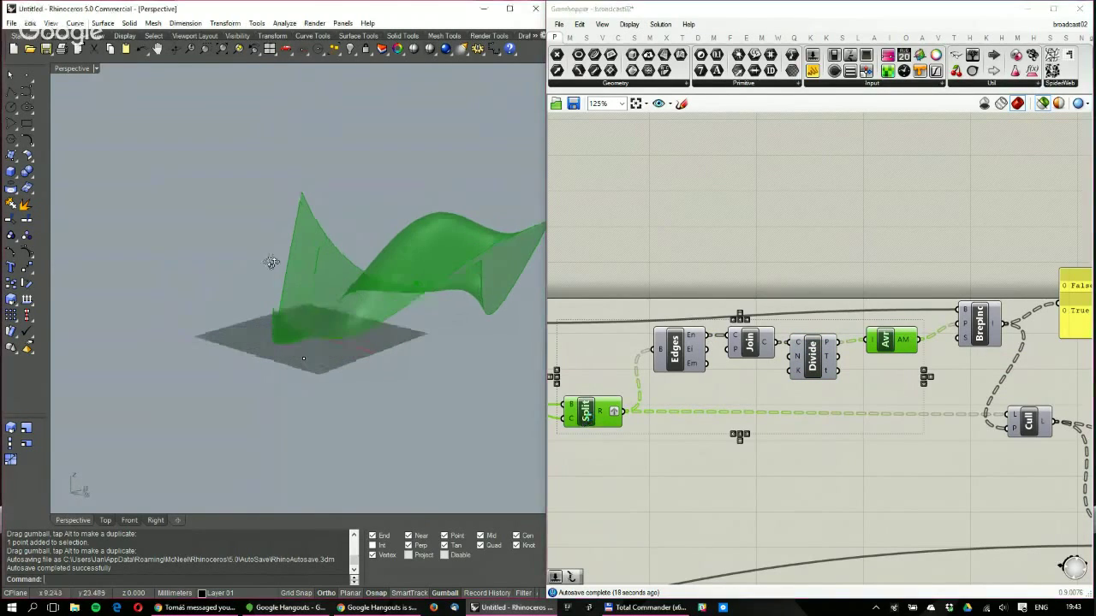
right_drag(308, 305, 380, 317)
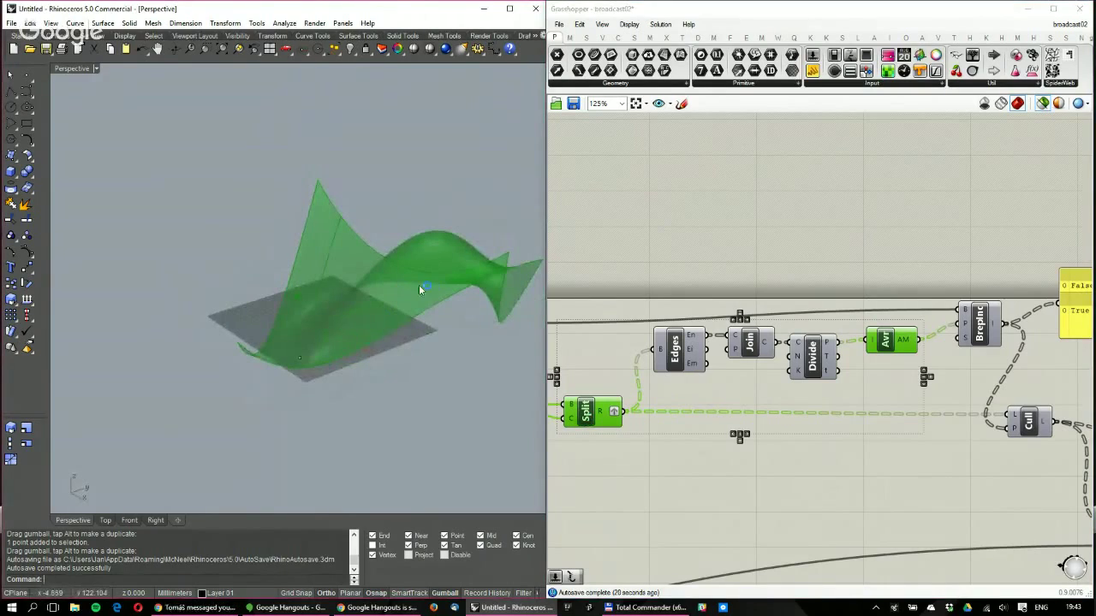
Preview the moved bounding box and review its use with the average points in the Brep inclusion test
click(982, 318)
scroll(658, 343, down, 2)
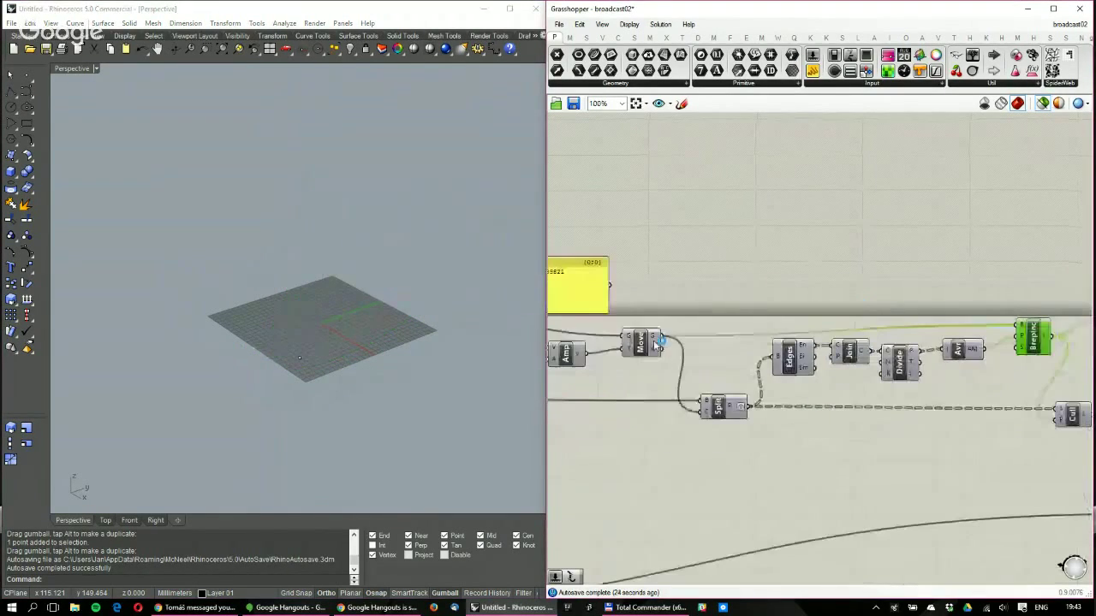
click(654, 344)
shift+click(1035, 339)
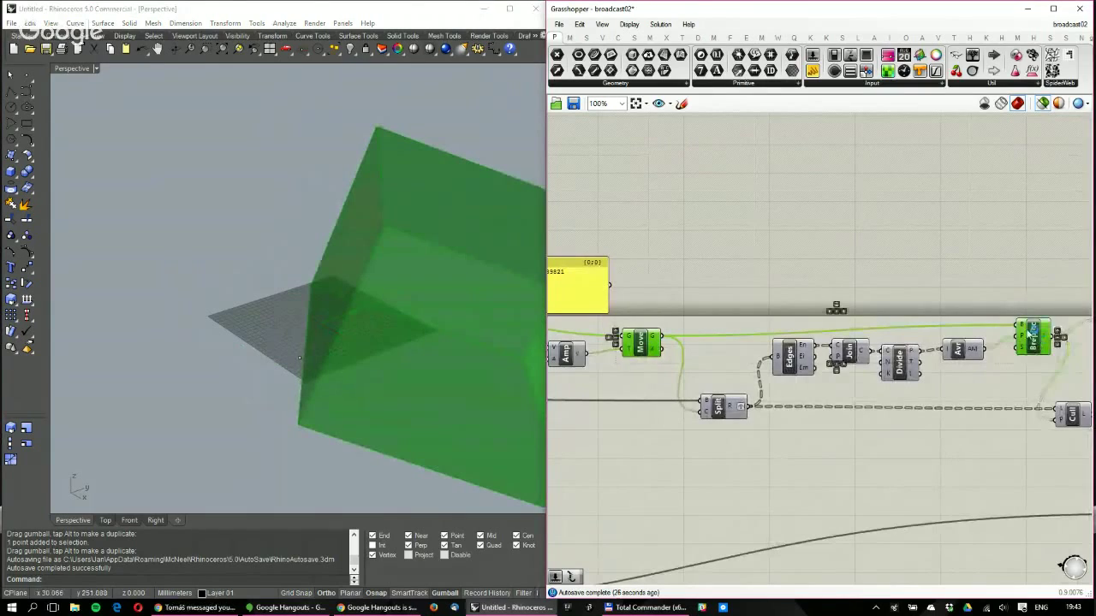
right_drag(1030, 333, 927, 297)
scroll(895, 304, up, 3)
mouse_move(894, 304)
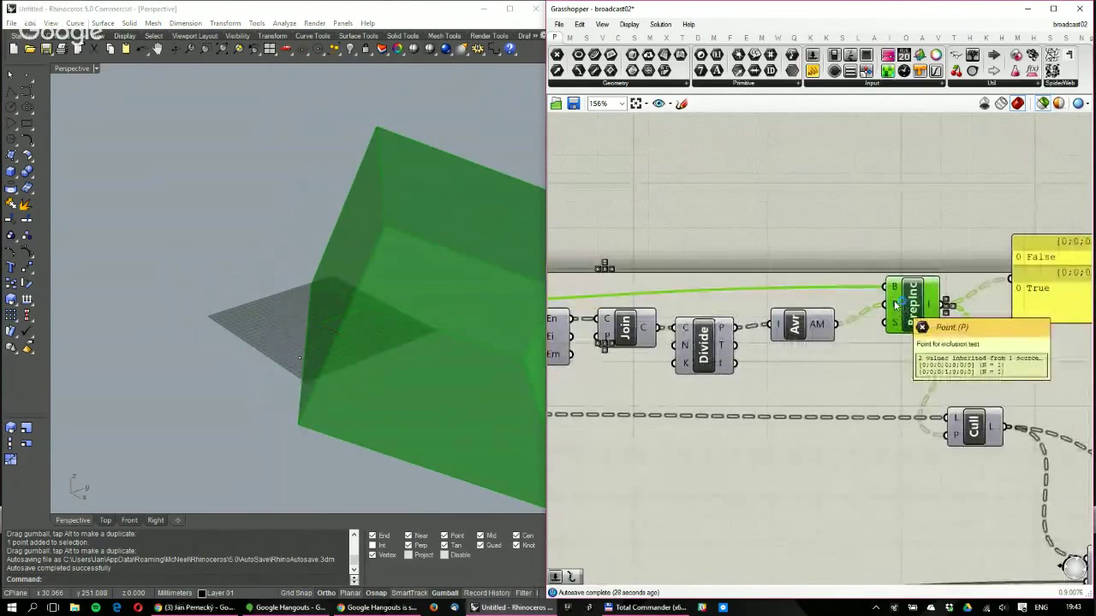
right_drag(901, 301, 775, 289)
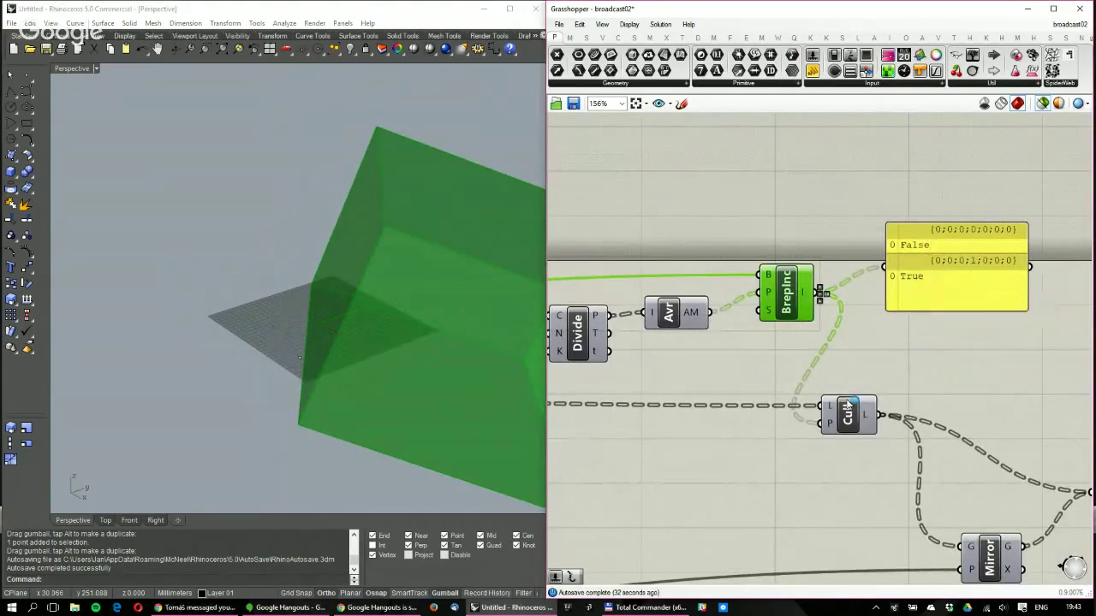
Preview the culled surface piece and compare it with the moved bounding box
click(841, 425)
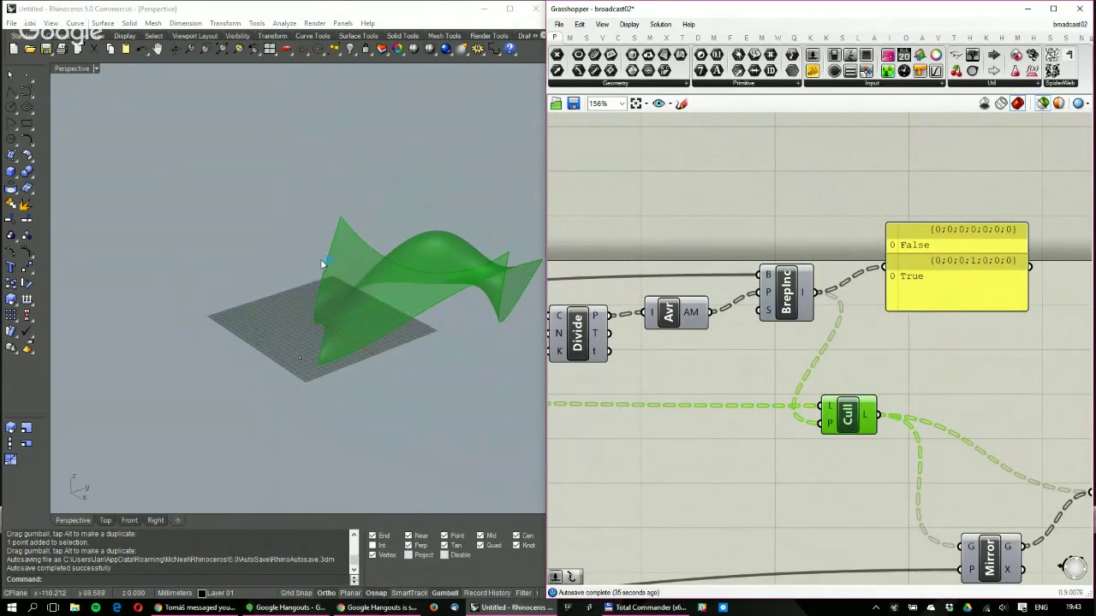
mouse_move(320, 258)
right_down()
mouse_move(412, 224)
mouse_move(338, 265)
right_up()
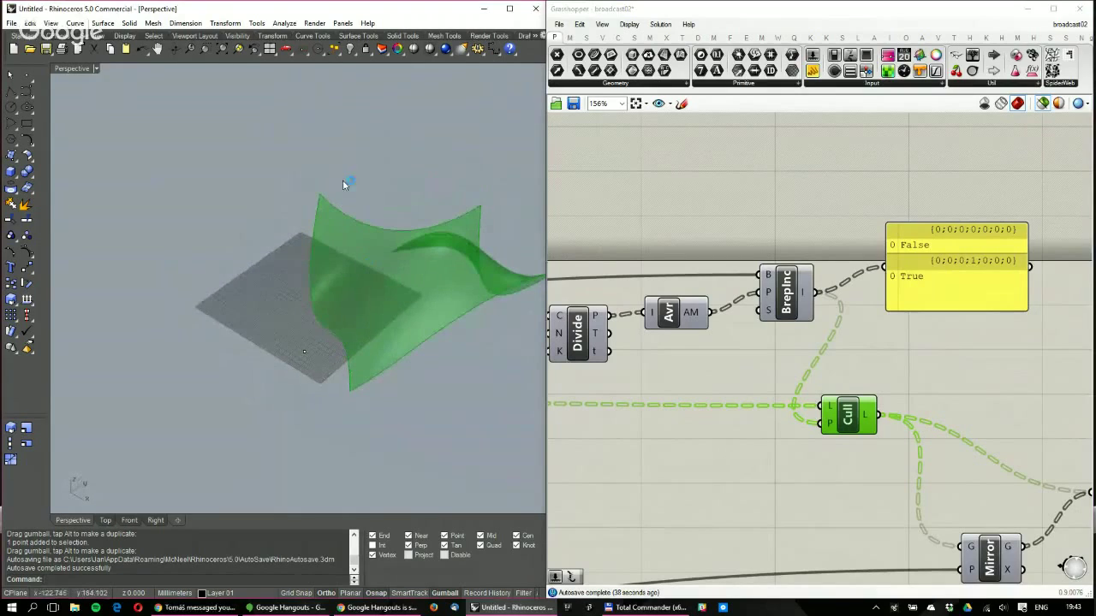
right_drag(618, 318, 938, 337)
scroll(863, 330, down, 2)
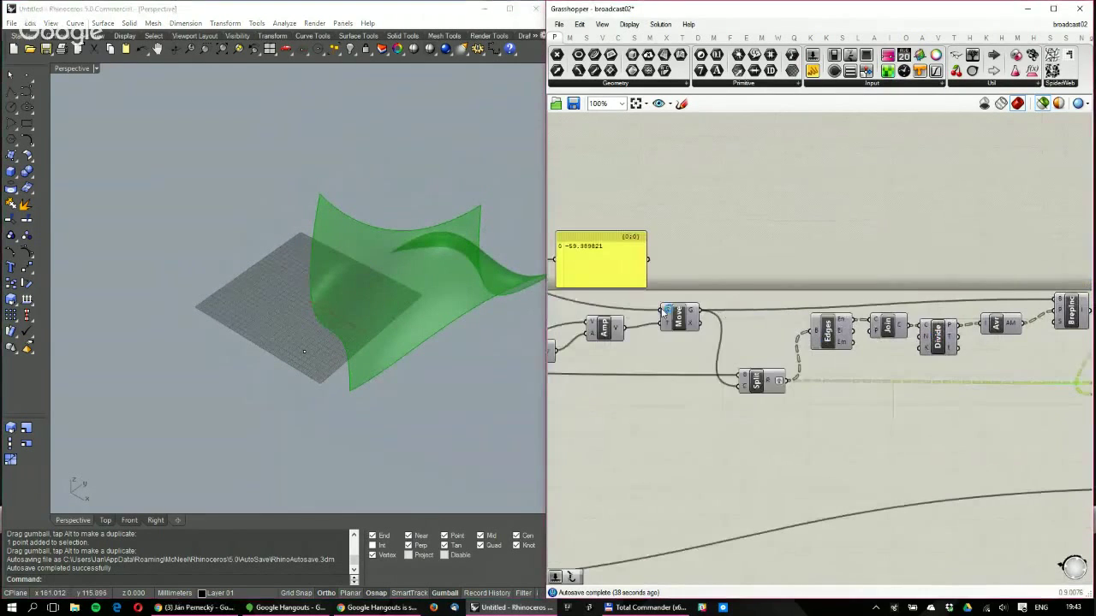
click(673, 314)
right_drag(346, 237, 331, 171)
right_drag(338, 179, 387, 211)
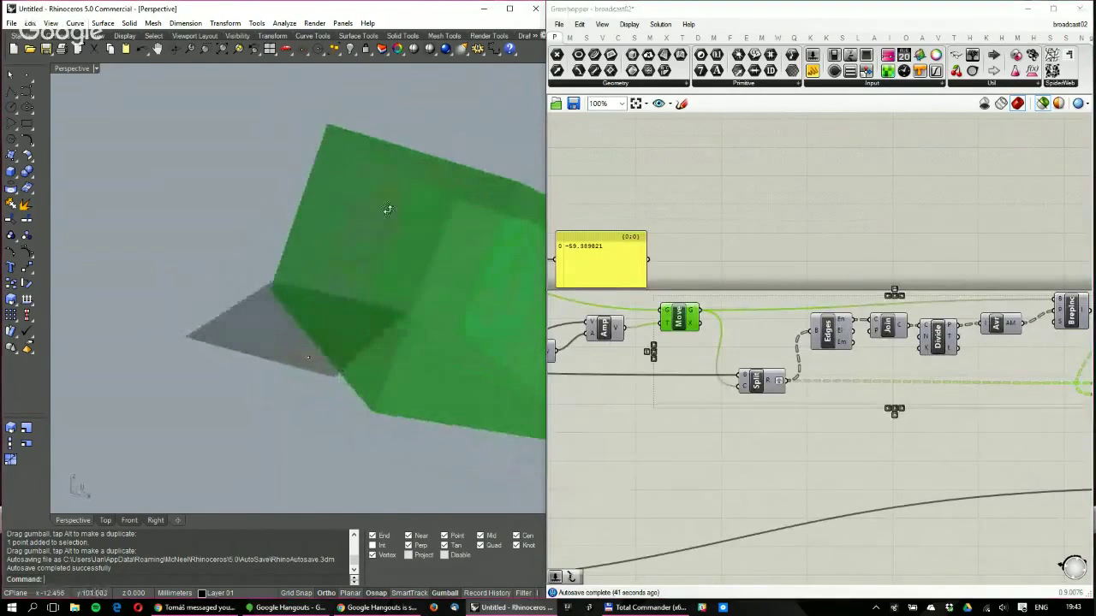
shift+right_drag(416, 245, 337, 240)
Preview the mirrored surface piece together with the Rotate 3D plane that serves as its mirror plane
click(984, 399)
right_drag(983, 399, 909, 339)
scroll(865, 384, down, 1)
scroll(873, 379, up, 2)
click(866, 368)
click(984, 483)
scroll(910, 341, down, 3)
right_drag(734, 411, 924, 332)
click(616, 387)
scroll(618, 387, up, 2)
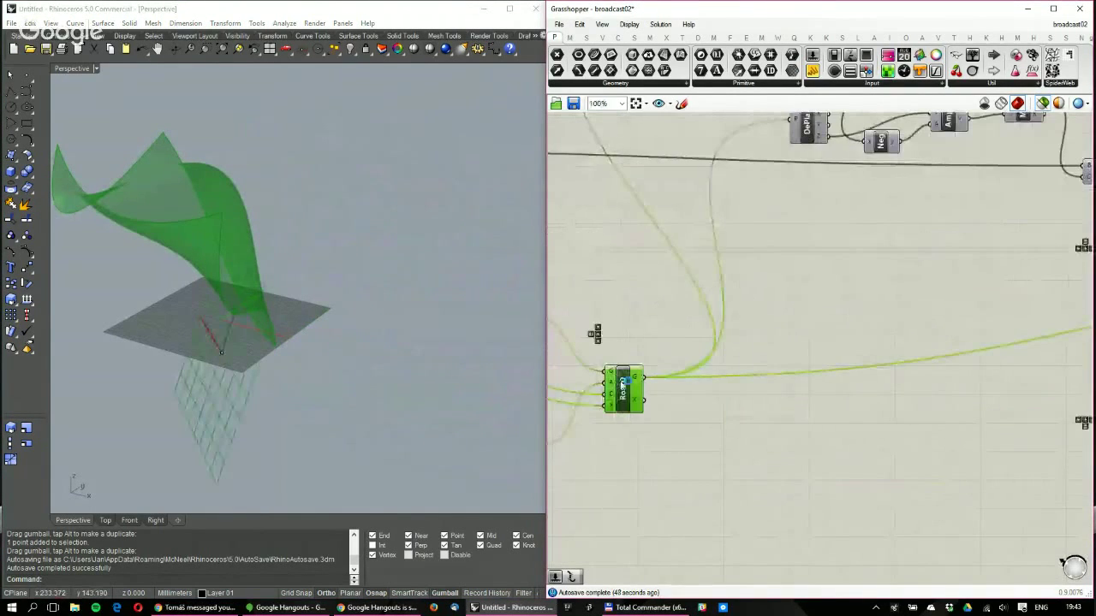
right_drag(338, 276, 205, 304)
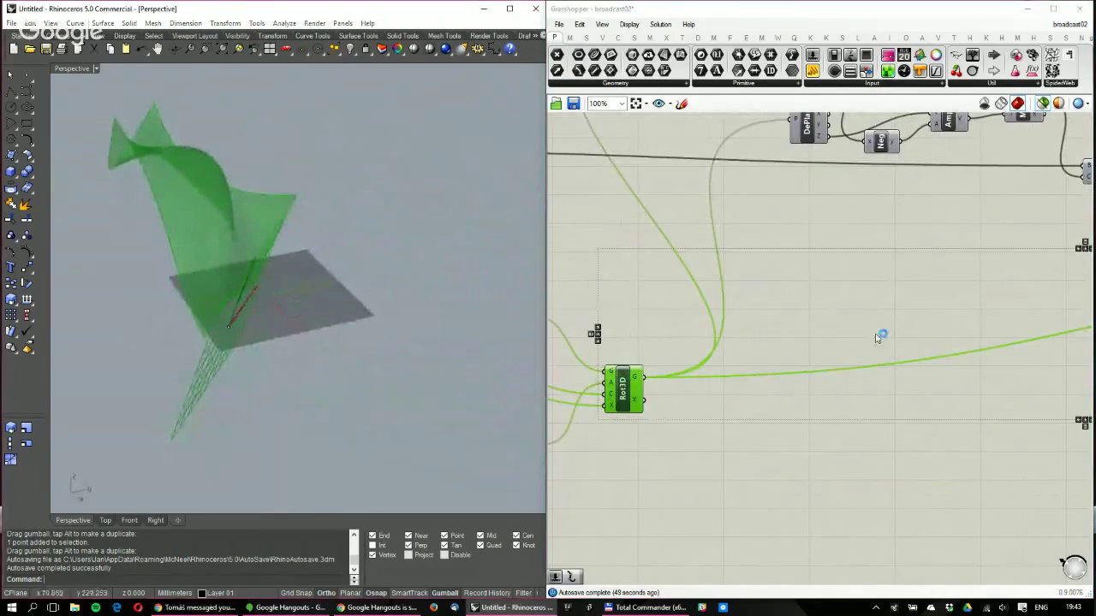
Preview the Brep Join of the culled and mirrored pieces, and save the definition
scroll(907, 368, down, 2)
scroll(936, 265, up, 4)
right_drag(937, 265, 868, 316)
scroll(868, 316, up, 2)
click(894, 223)
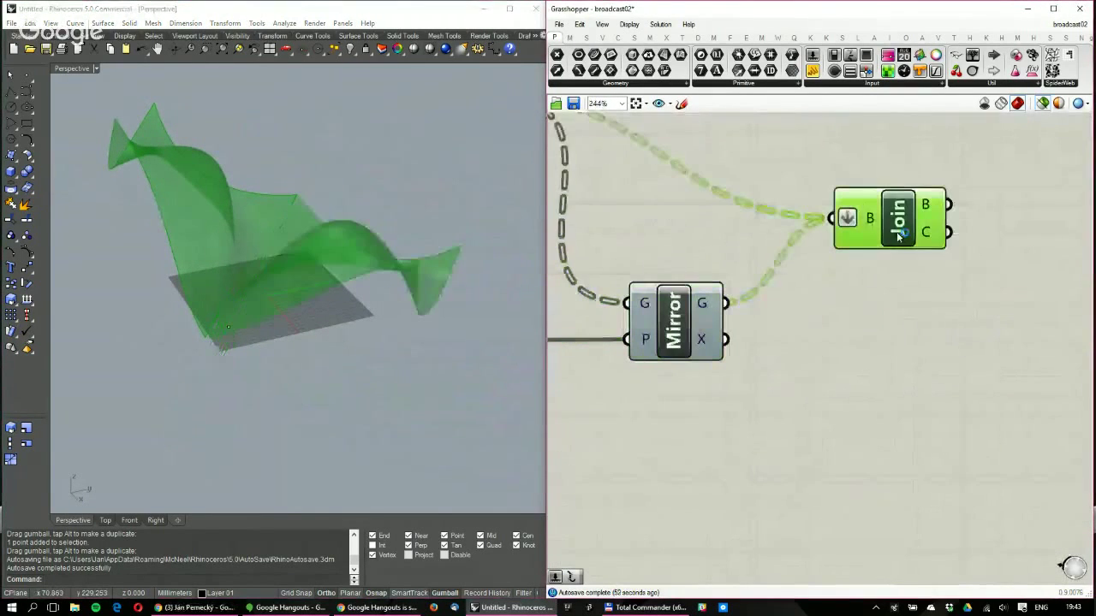
right_drag(409, 209, 352, 240)
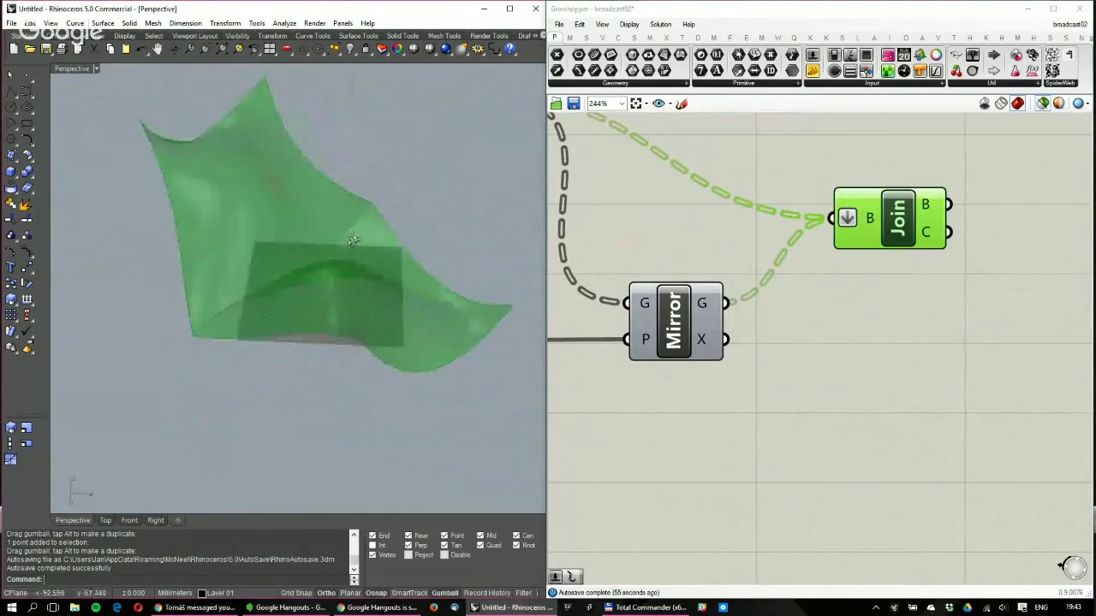
click(574, 104)
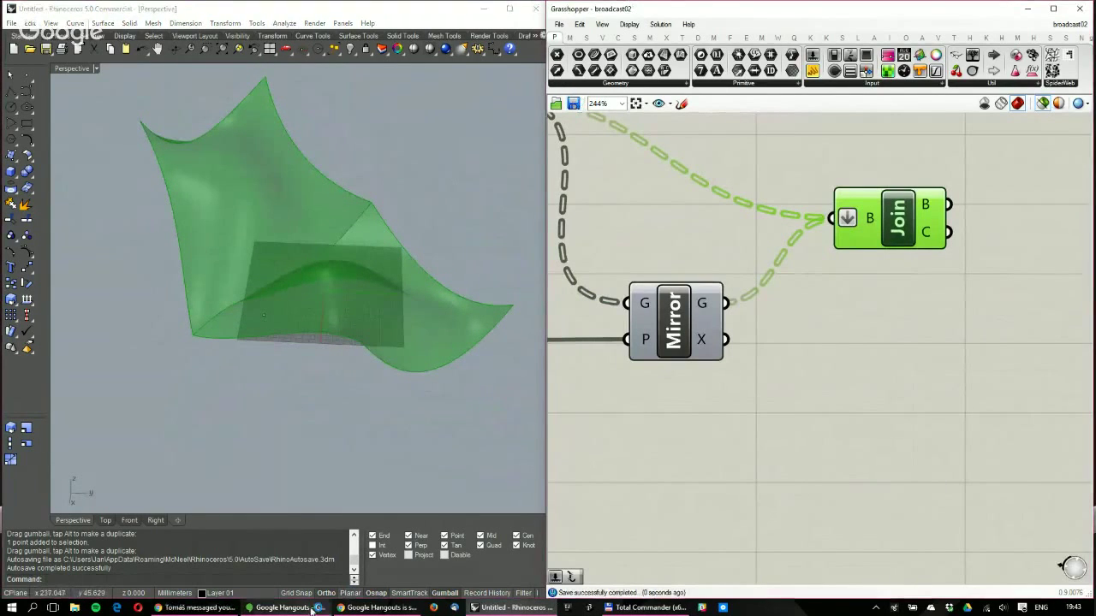
Switch to Chrome to close the chat pop-up and check notifications, glance at the Hangouts broadcast, and return to Rhino
click(197, 607)
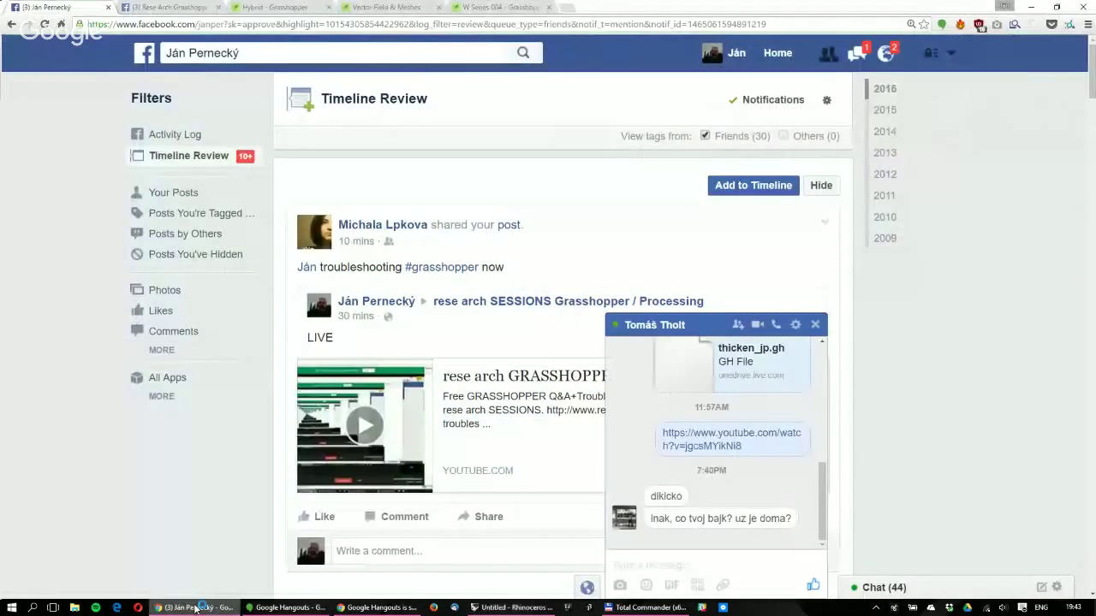
click(815, 326)
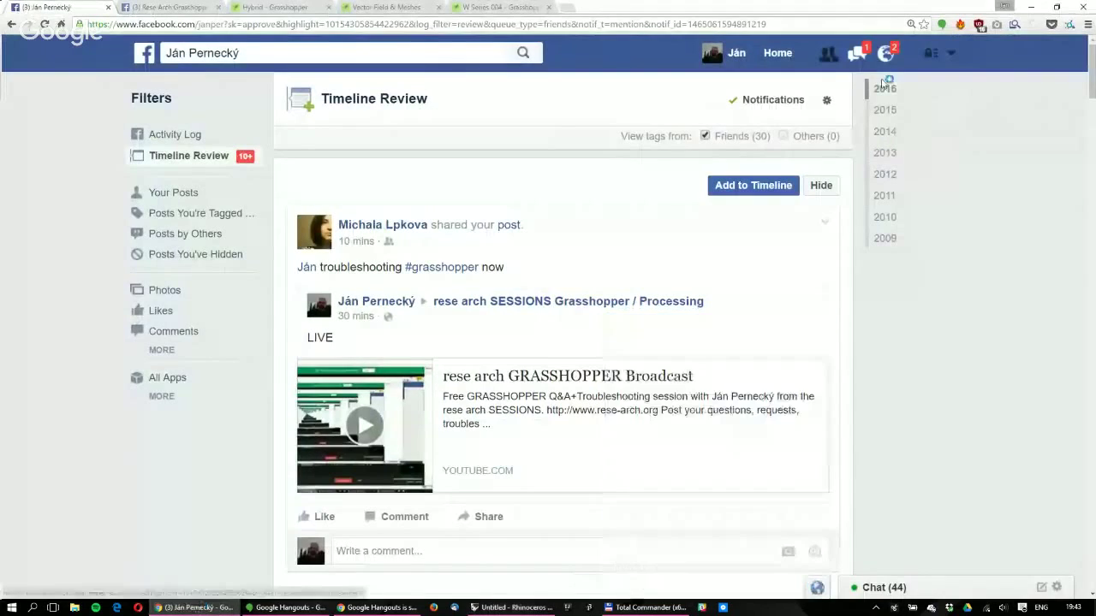
click(887, 54)
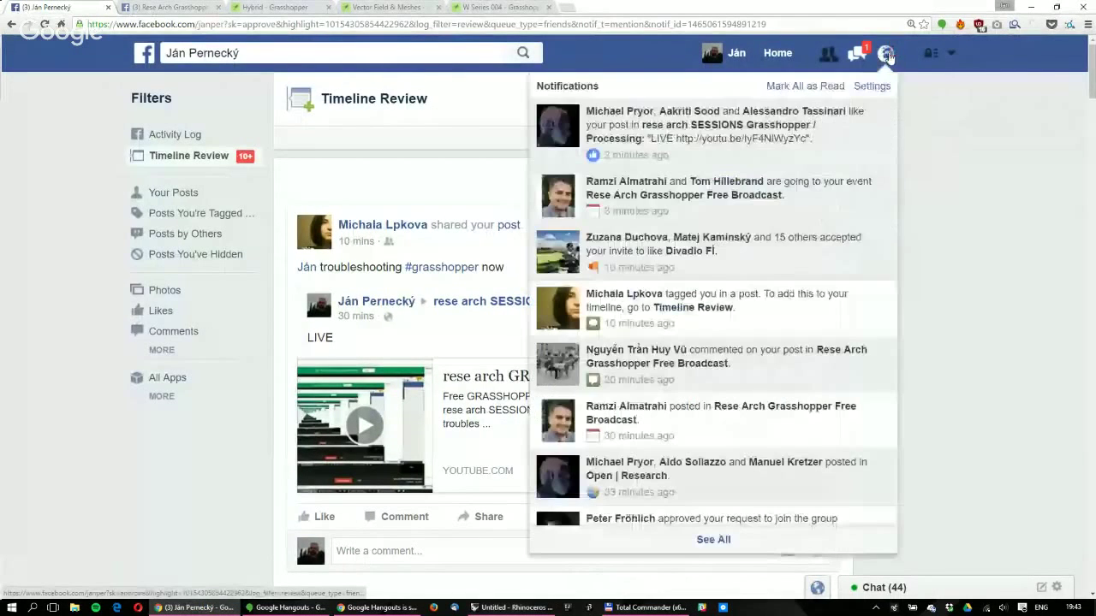
click(887, 54)
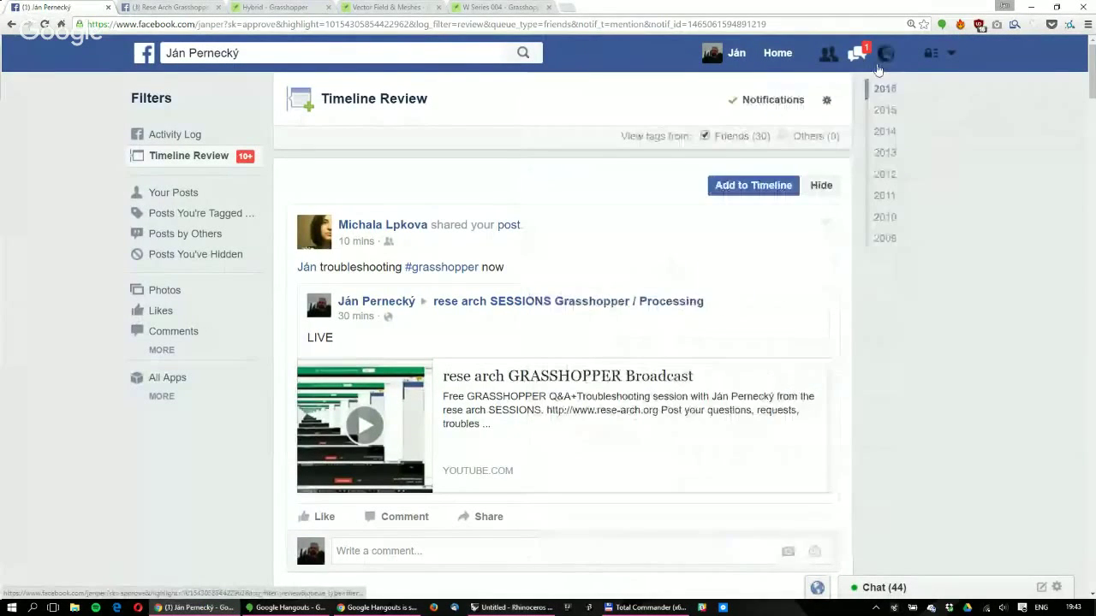
click(1031, 7)
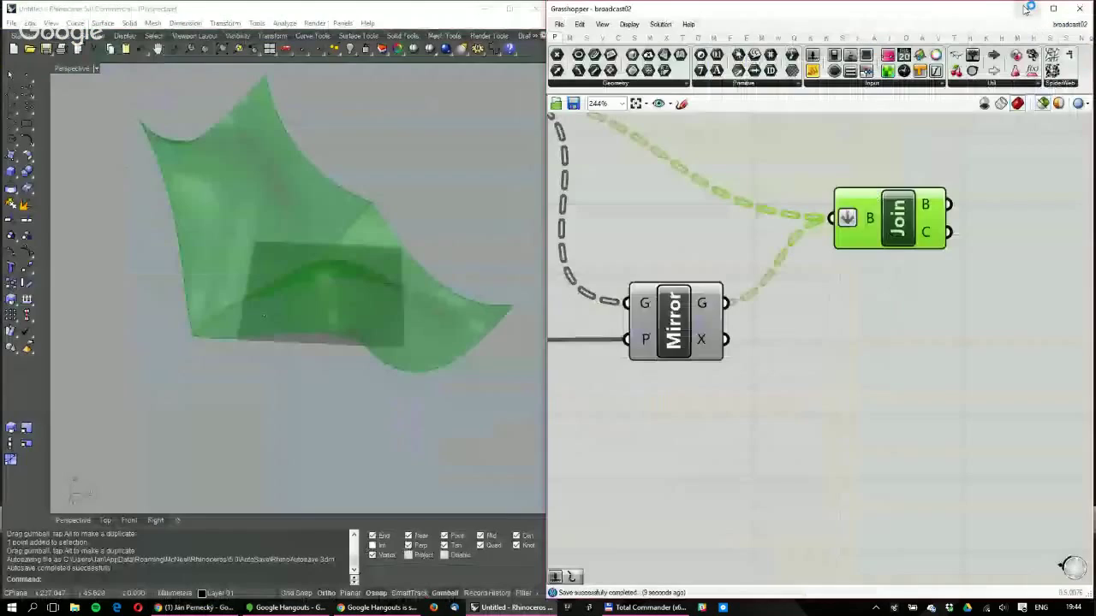
click(276, 610)
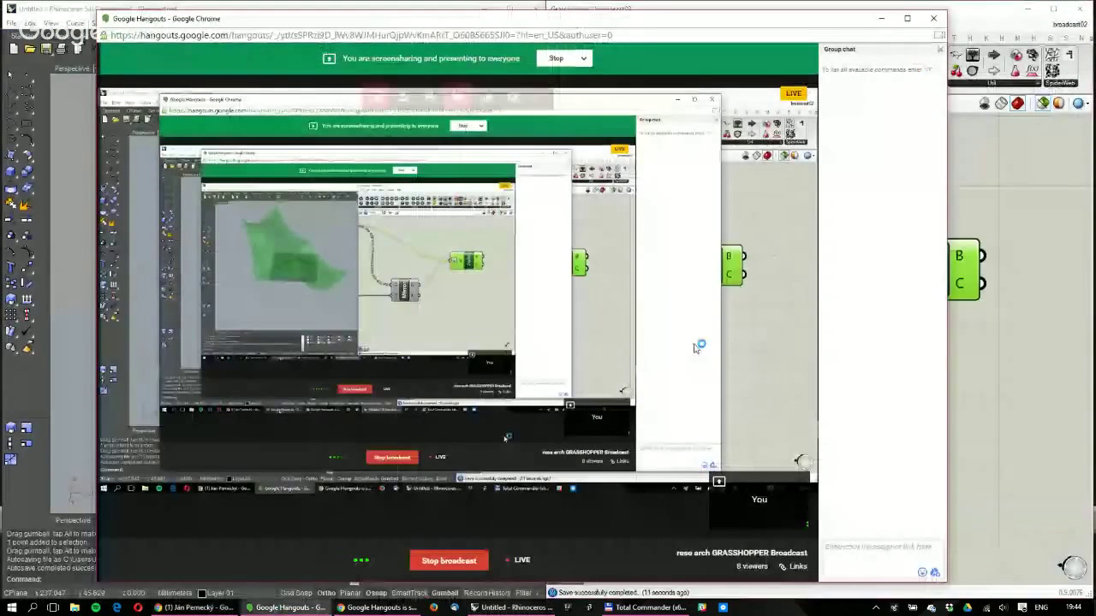
click(883, 18)
Make the Default layer visible in Rhino to show the source surface
scroll(829, 304, down, 1)
right_drag(326, 257, 360, 227)
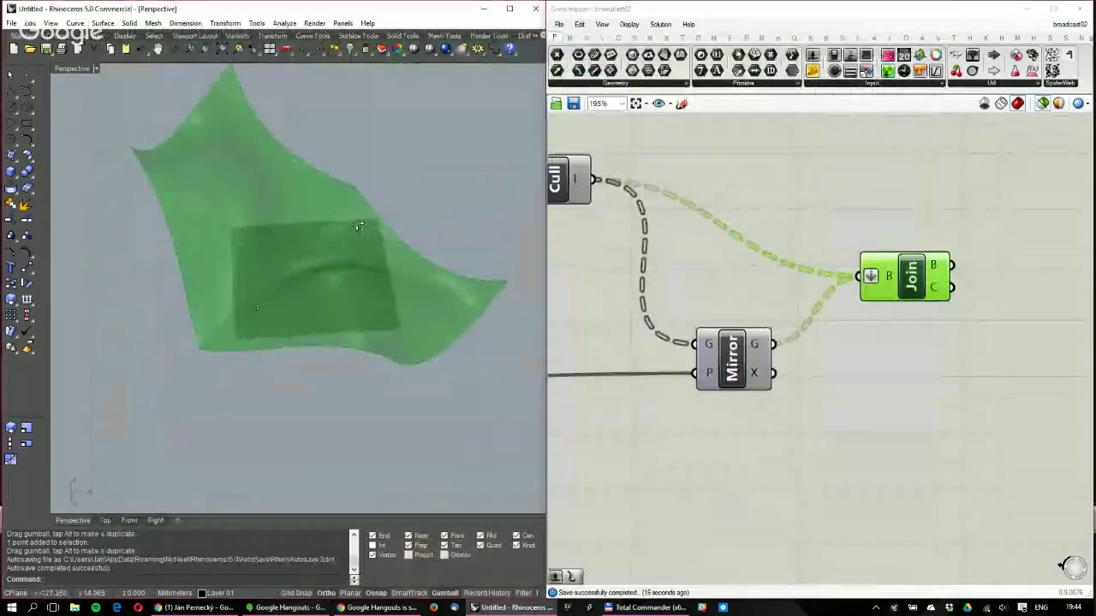
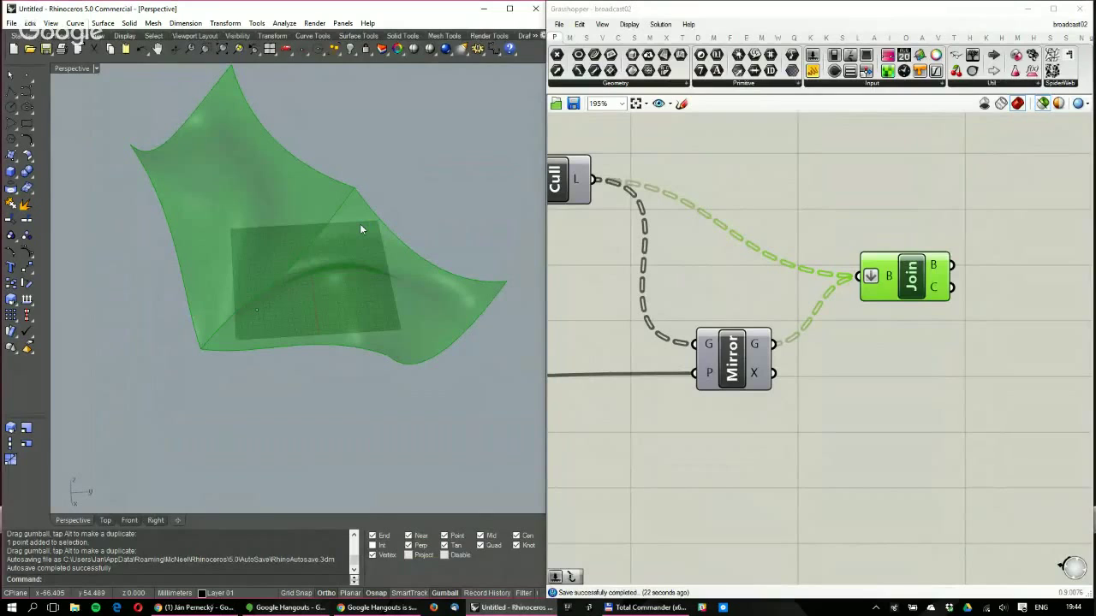
scroll(714, 237, down, 8)
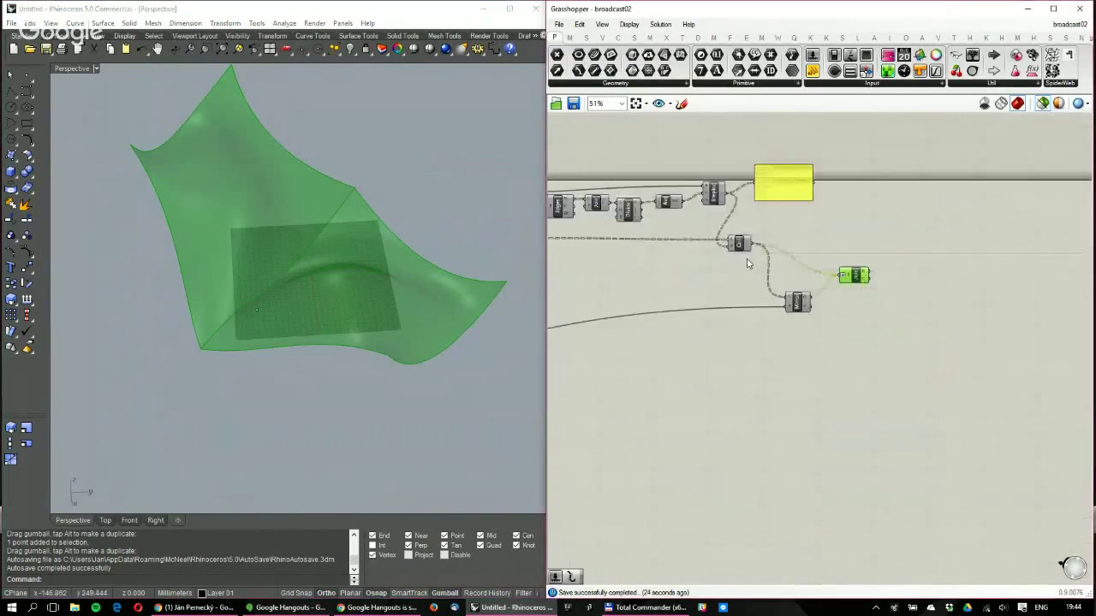
scroll(609, 283, up, 2)
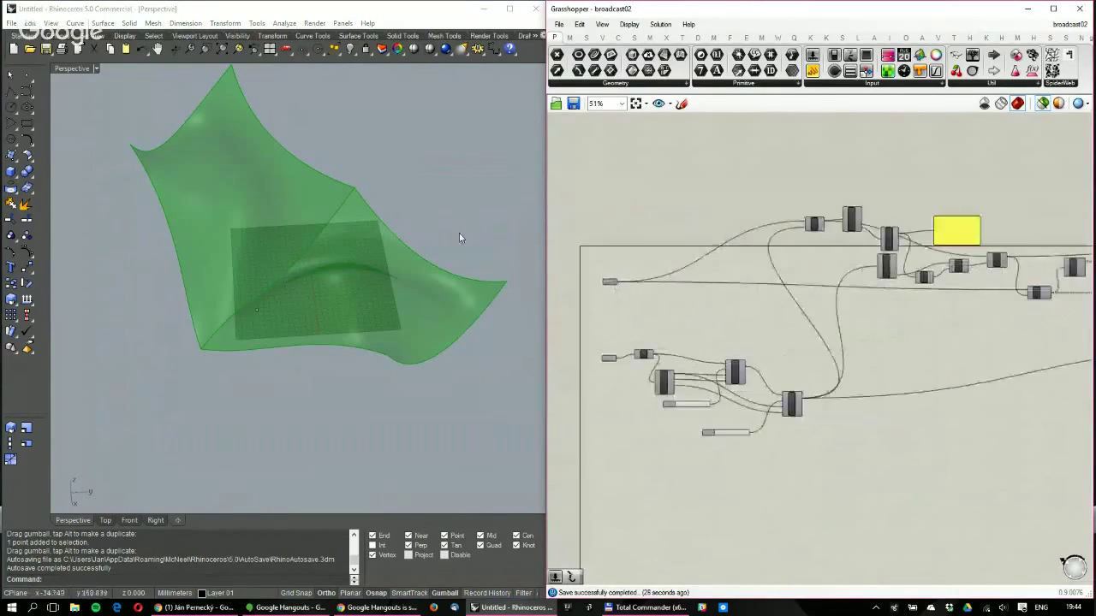
right_drag(460, 237, 371, 135)
click(382, 49)
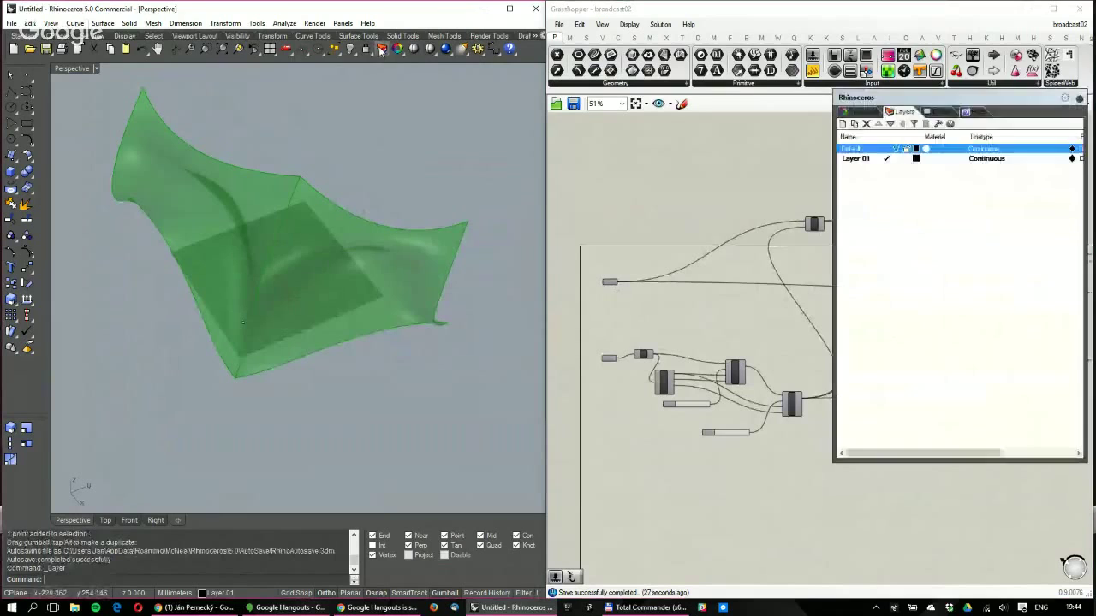
click(896, 159)
click(895, 149)
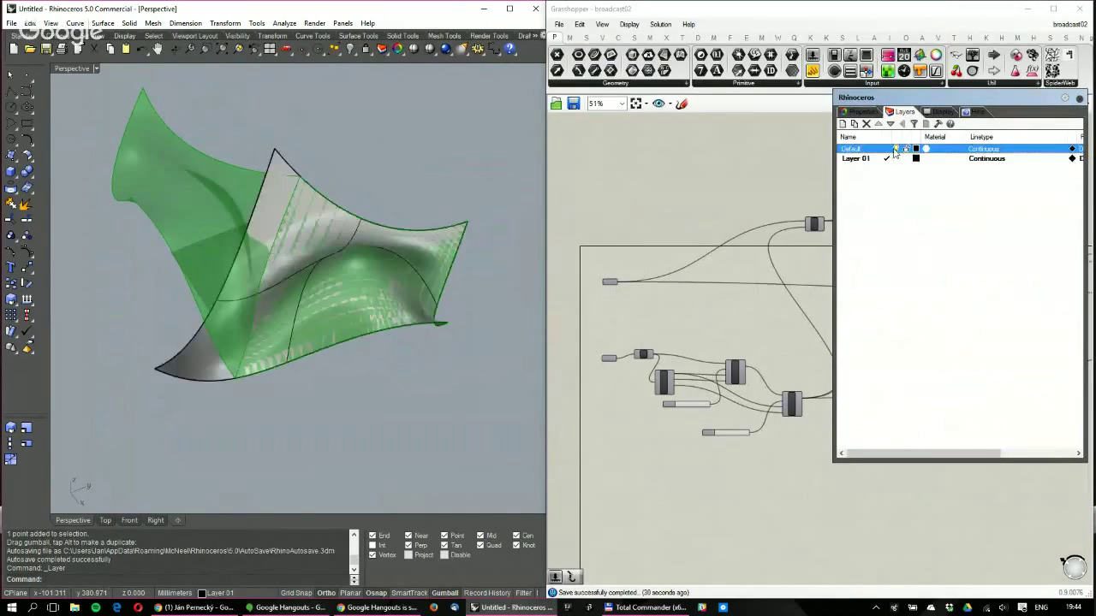
Duplicate the source surface twice with the gumball, placing the copies in a row beside the original
right_drag(515, 181, 253, 310)
scroll(253, 309, down, 3)
click(286, 310)
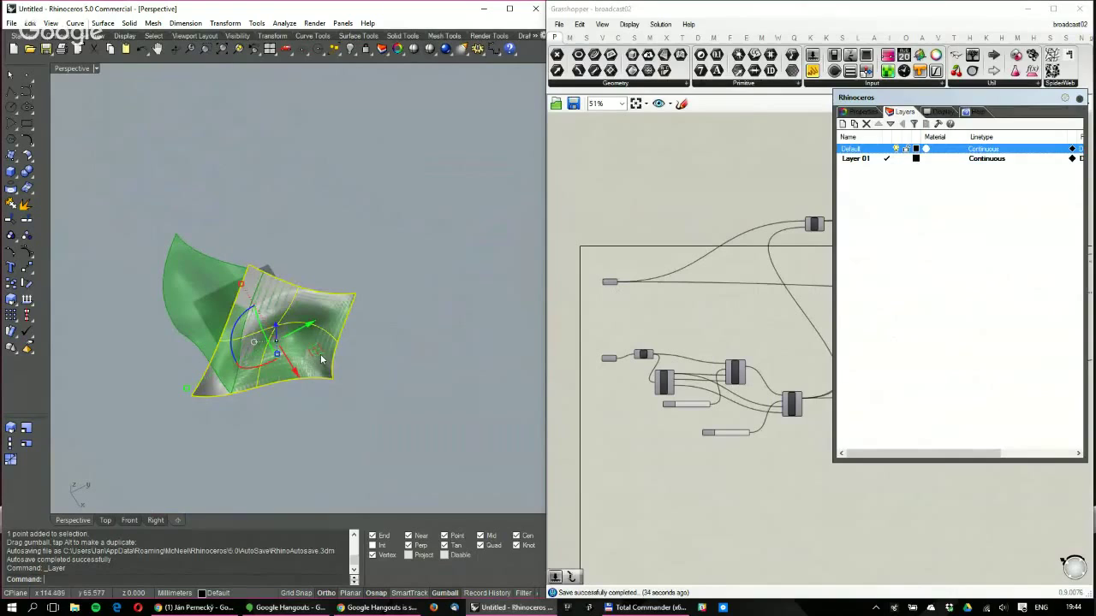
drag(317, 355, 309, 515)
key(alt)
right_drag(310, 514, 343, 320)
right_drag(347, 370, 327, 396)
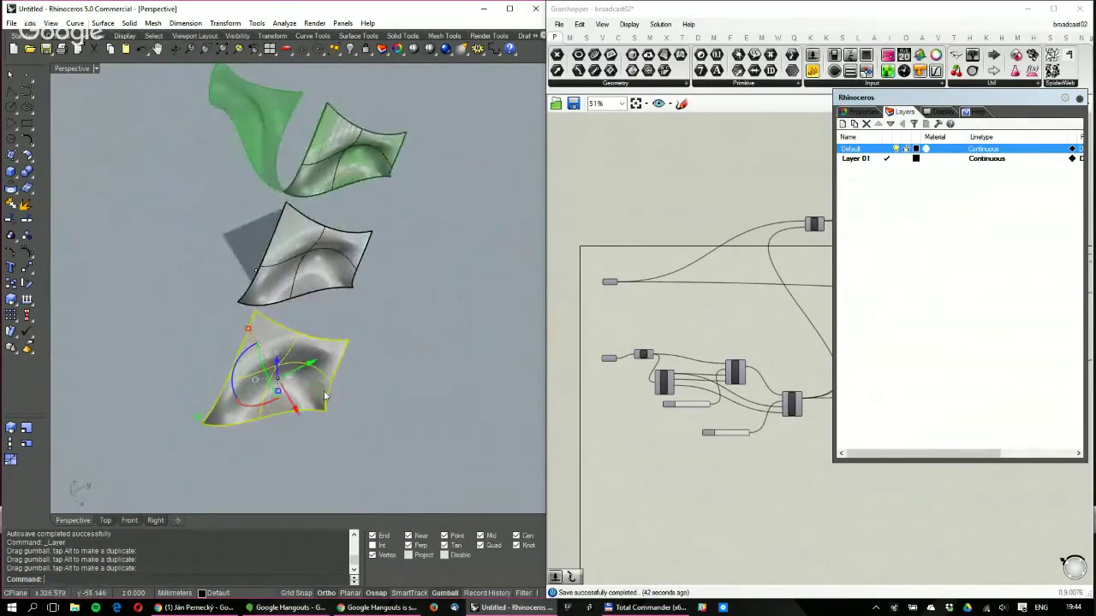
Move the last copy farther along and duplicate it once more to complete a row of four surfaces
drag(315, 385, 289, 512)
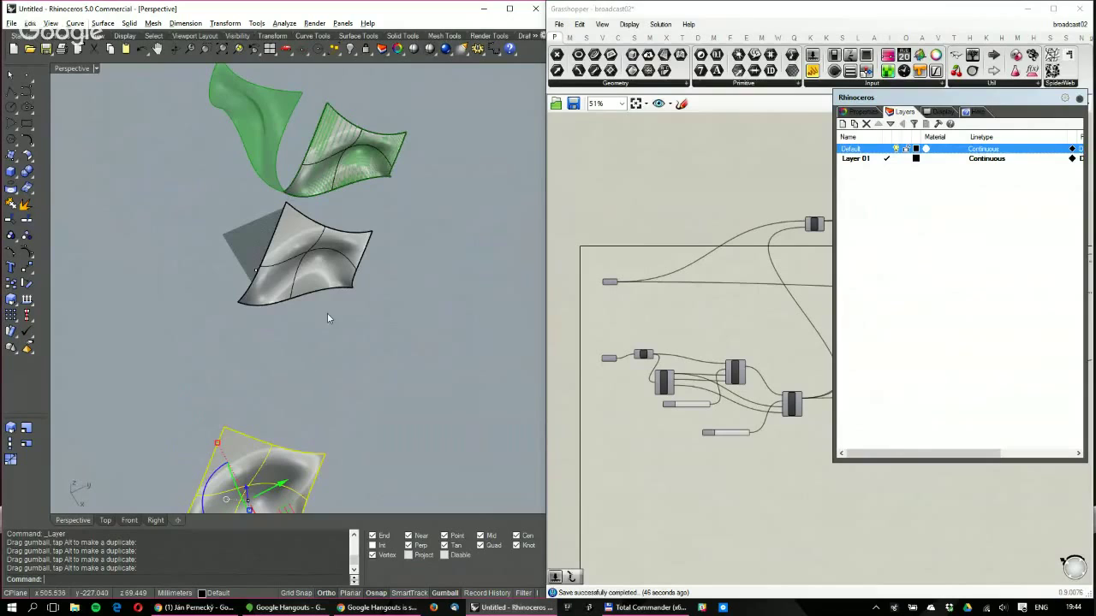
right_drag(327, 313, 316, 352)
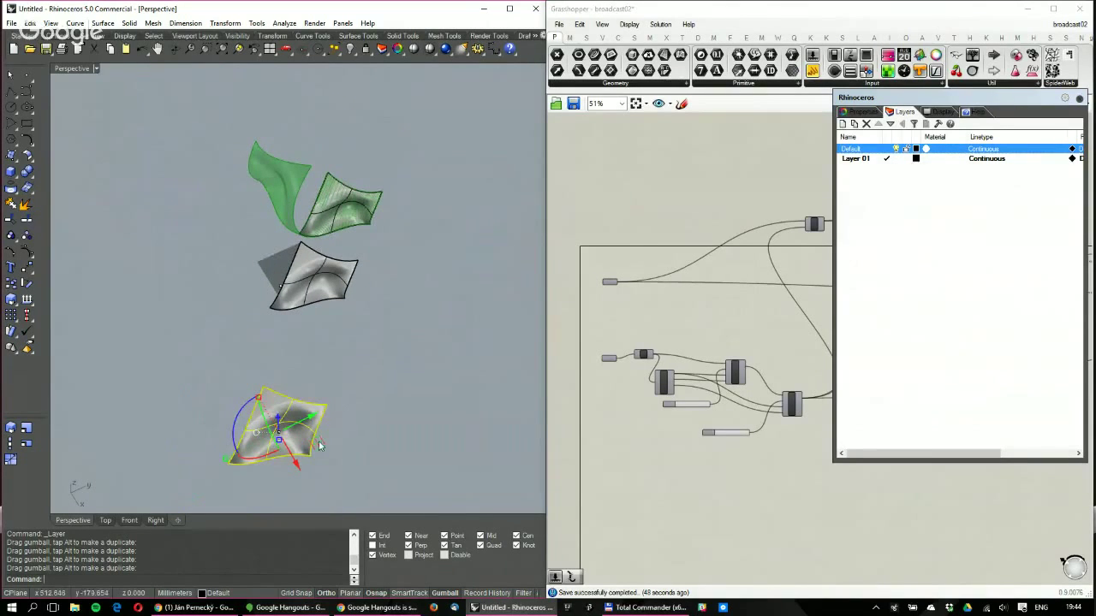
mouse_move(318, 445)
mouse_down()
mouse_move(337, 370)
mouse_move(307, 460)
mouse_up()
key(alt)
Select all four surfaces, set them as multiple Breps in the Brep parameter, and check the parameter's contents
click(369, 467)
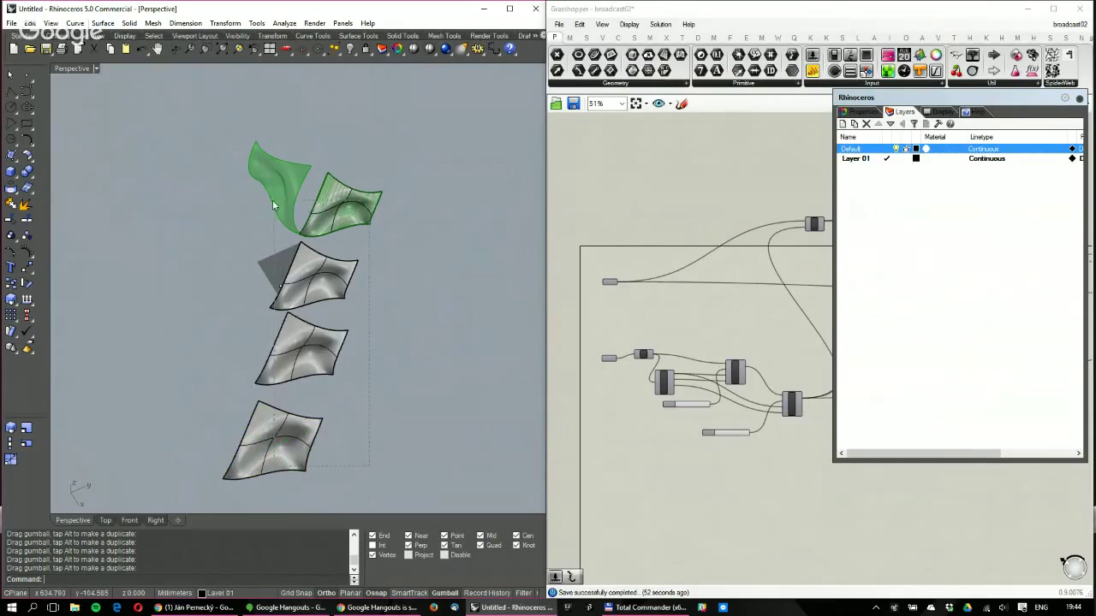
key(ctrl+a)
right_click(613, 289)
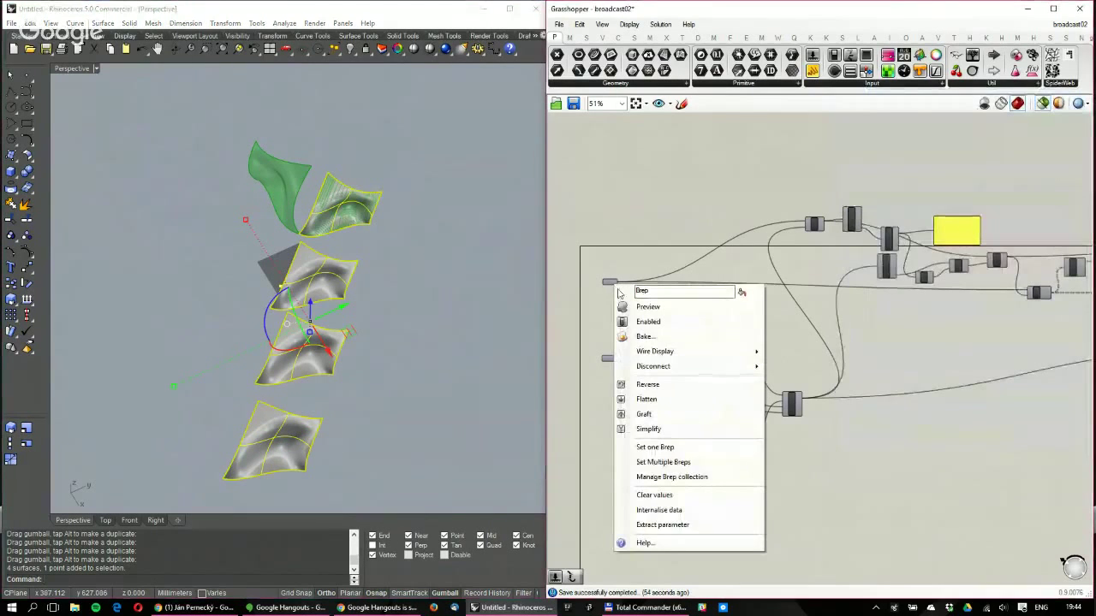
click(685, 462)
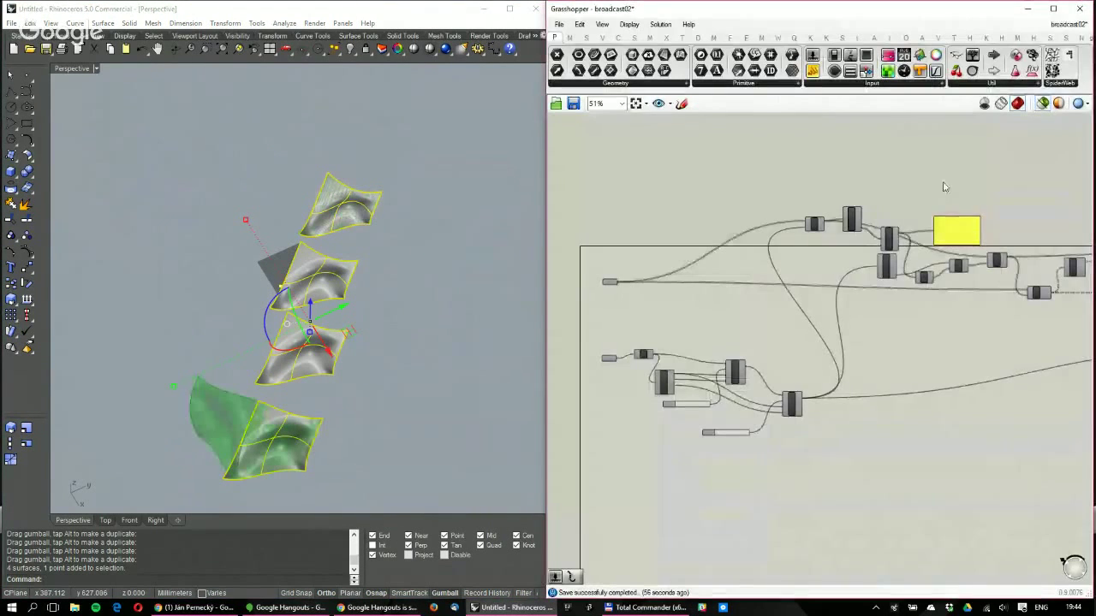
click(428, 12)
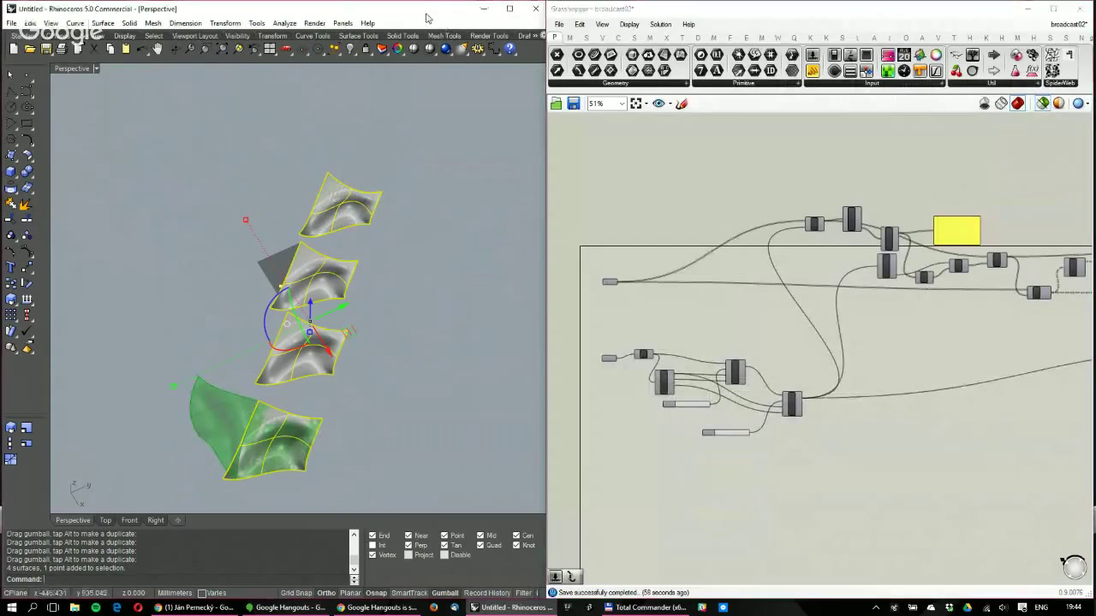
click(450, 156)
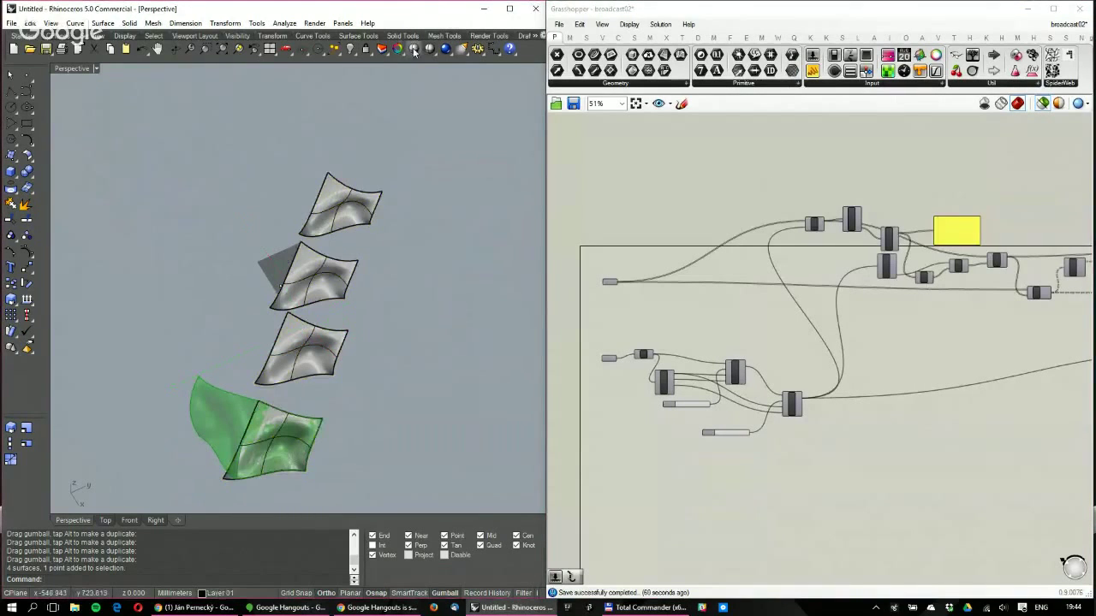
scroll(610, 289, up, 4)
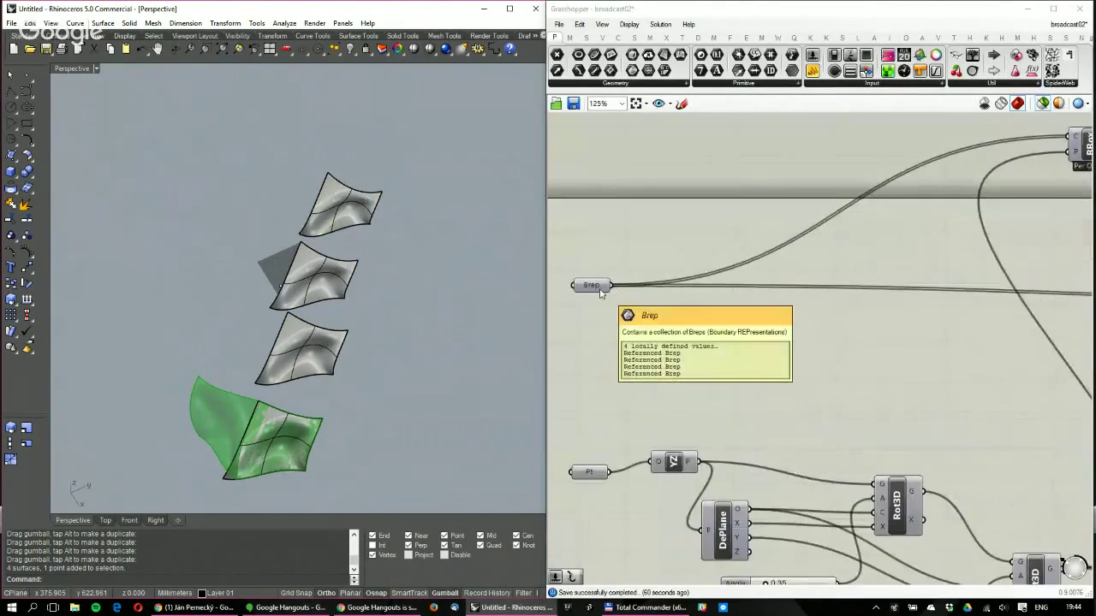
Graft the Brep parameter that holds the four input surfaces
right_click(600, 292)
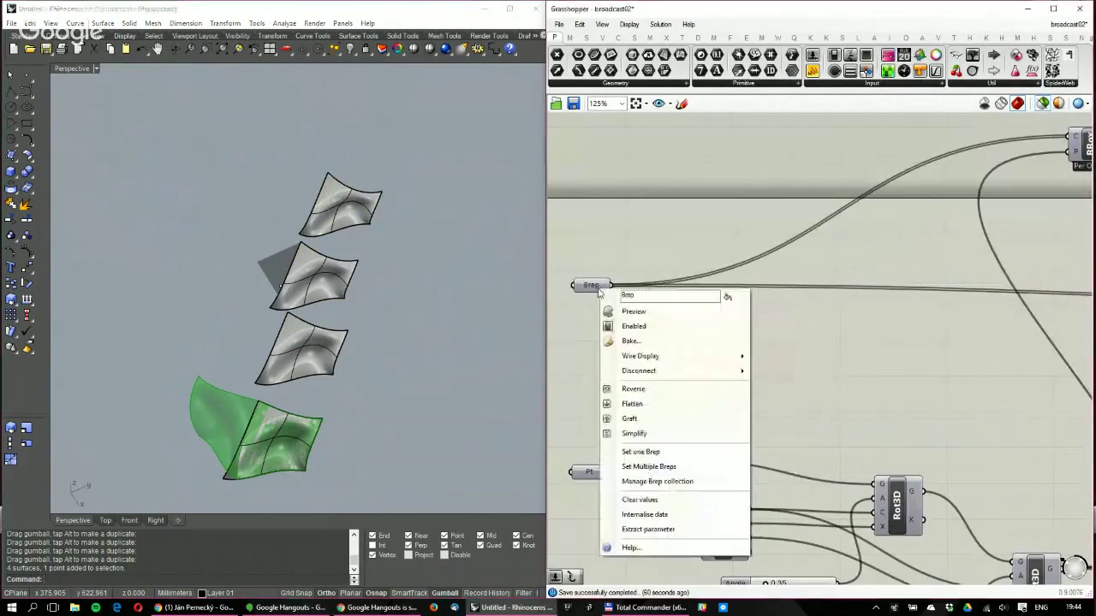
click(644, 419)
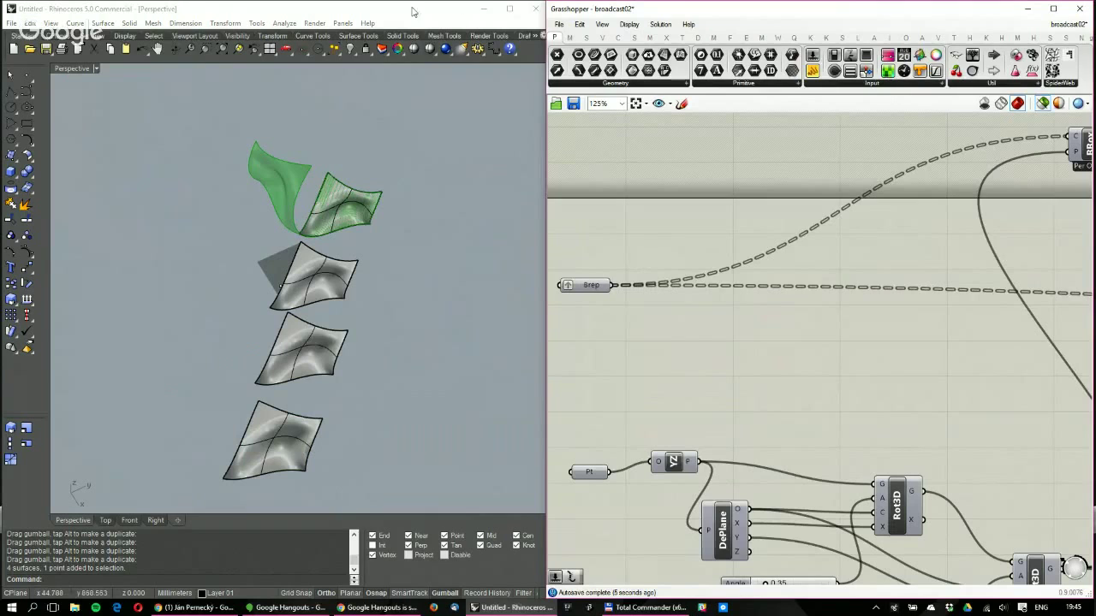
Preview the second Rot3D plane and move its reference point in Rhino toward the middle of the adjacent surface
scroll(753, 333, down, 4)
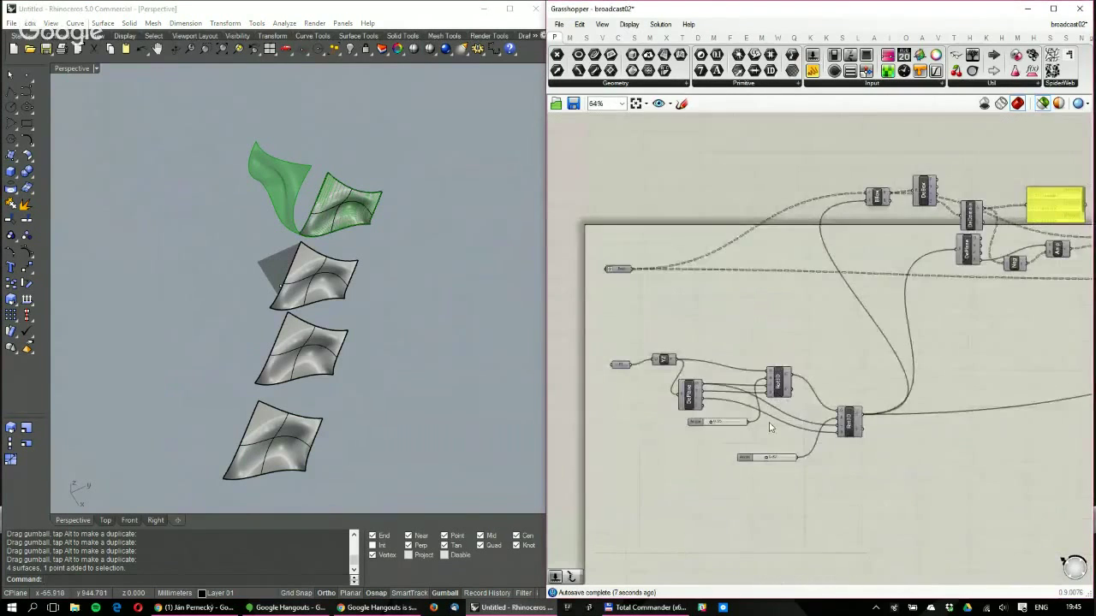
scroll(830, 429, up, 4)
click(850, 411)
shift+right_drag(339, 281, 404, 304)
scroll(410, 310, up, 2)
click(409, 312)
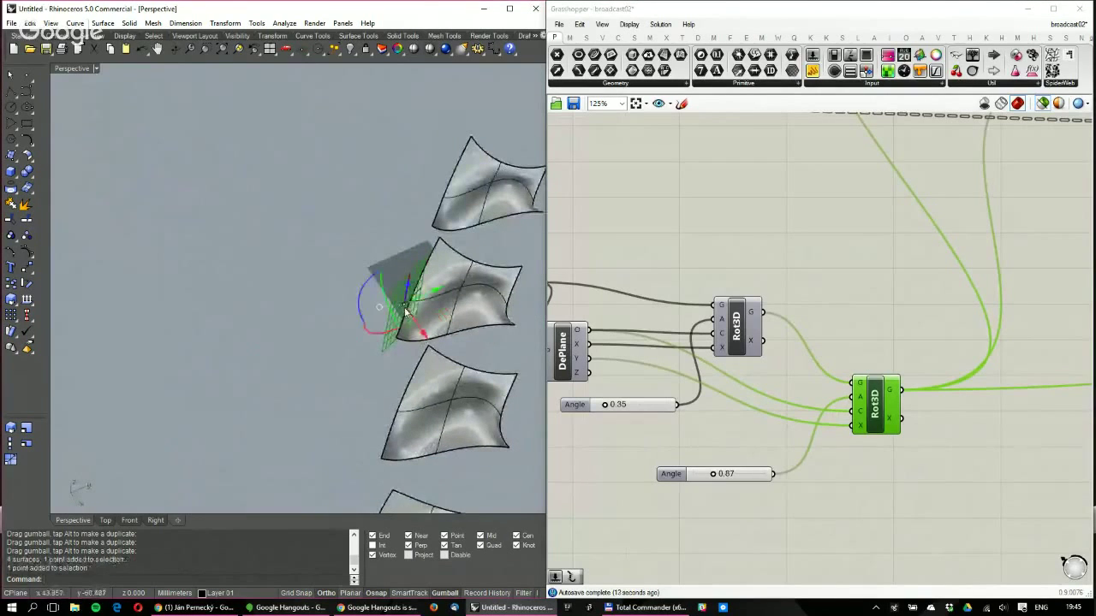
drag(409, 313, 498, 315)
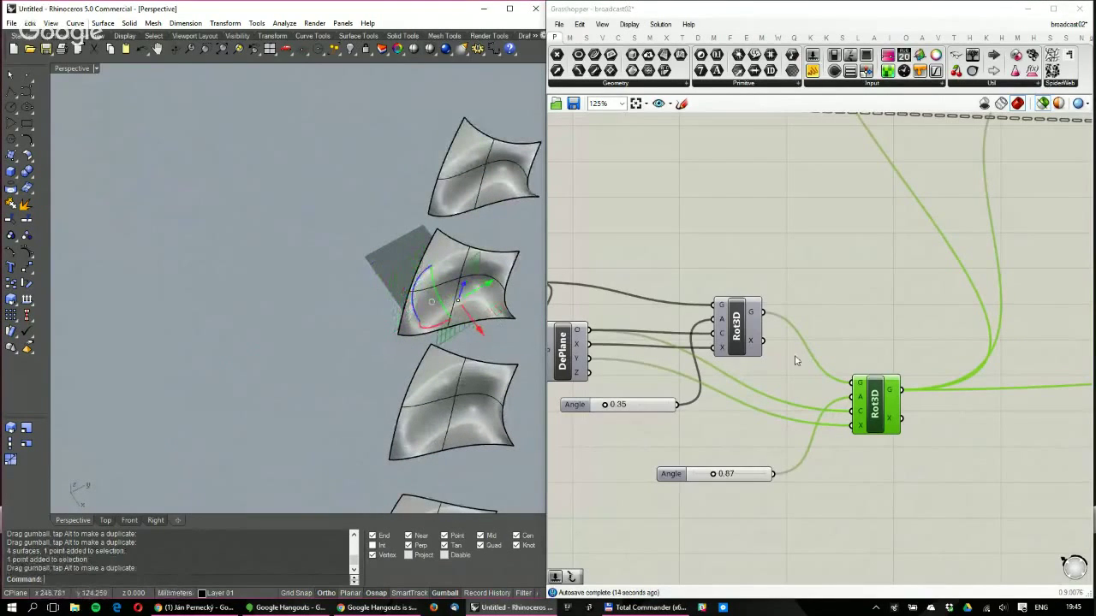
Preview the geometry produced by the last component of the definition on the surfaces
scroll(989, 313, down, 6)
click(1001, 323)
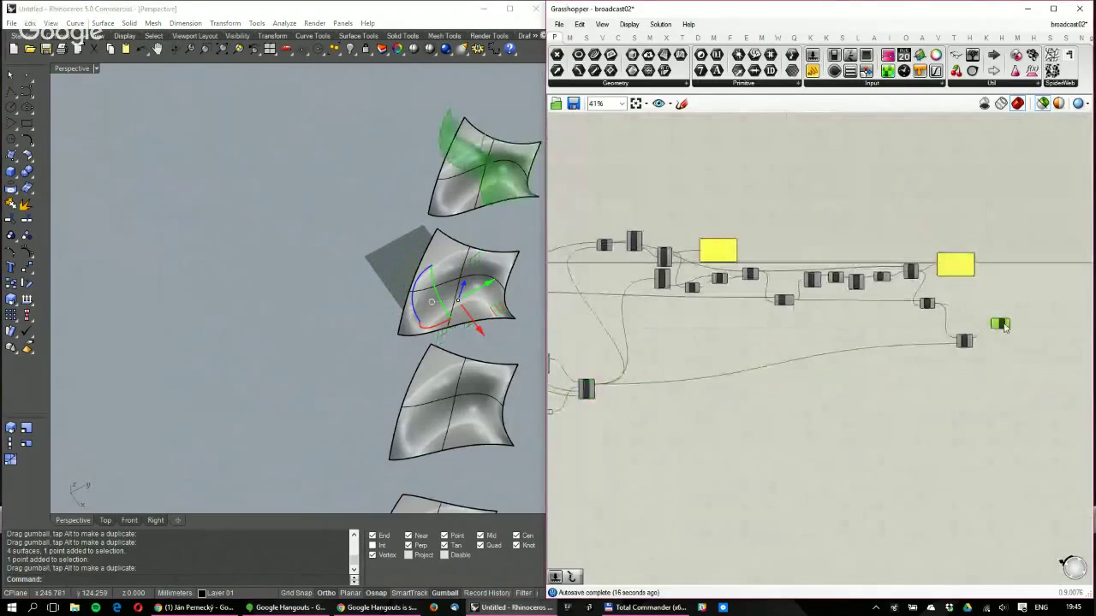
mouse_move(393, 244)
right_down()
mouse_move(371, 174)
mouse_move(385, 257)
right_up()
Simplify the data tree of the grafted Brep parameter and preview its surfaces
scroll(651, 276, up, 5)
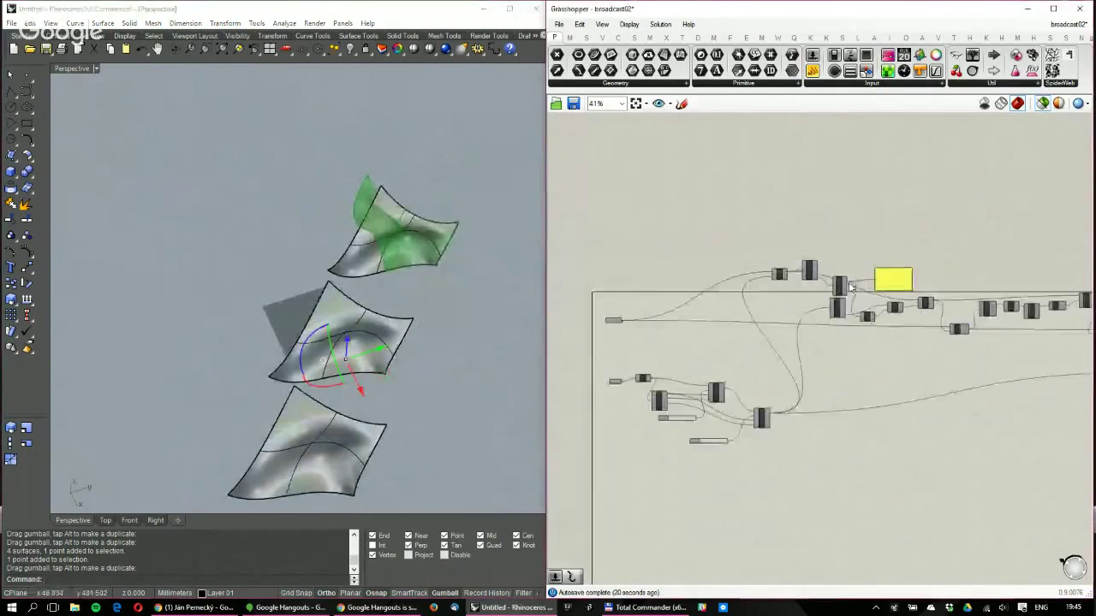
scroll(651, 354, up, 3)
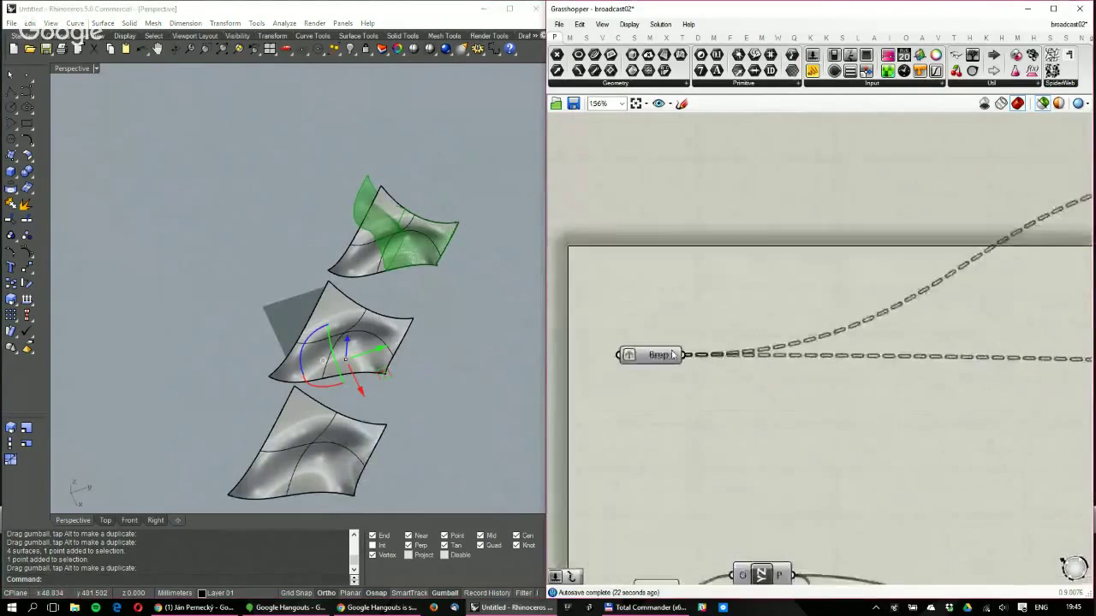
right_click(671, 356)
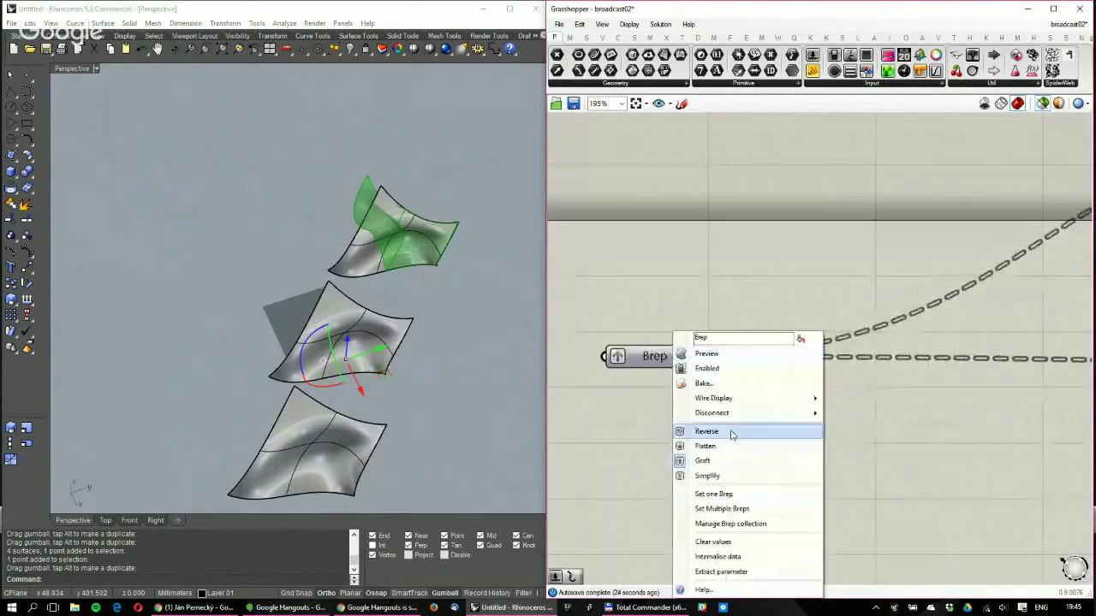
click(708, 475)
click(668, 363)
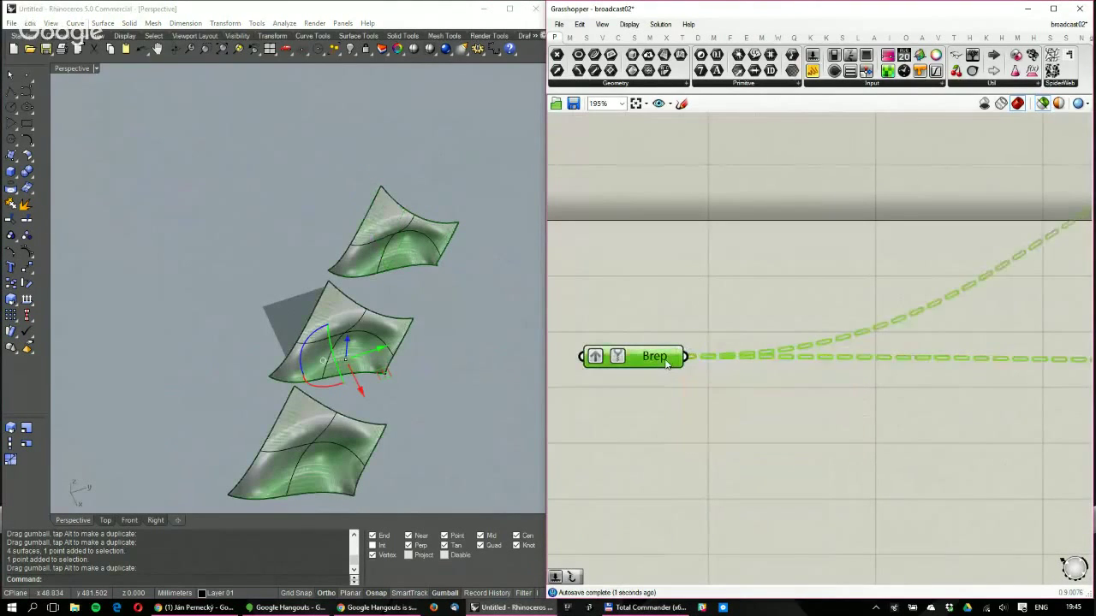
Preview the surfaces' bounding boxes and enlarge the panel of domain start values to fit all its branches
scroll(743, 357, down, 3)
scroll(844, 286, up, 2)
click(802, 218)
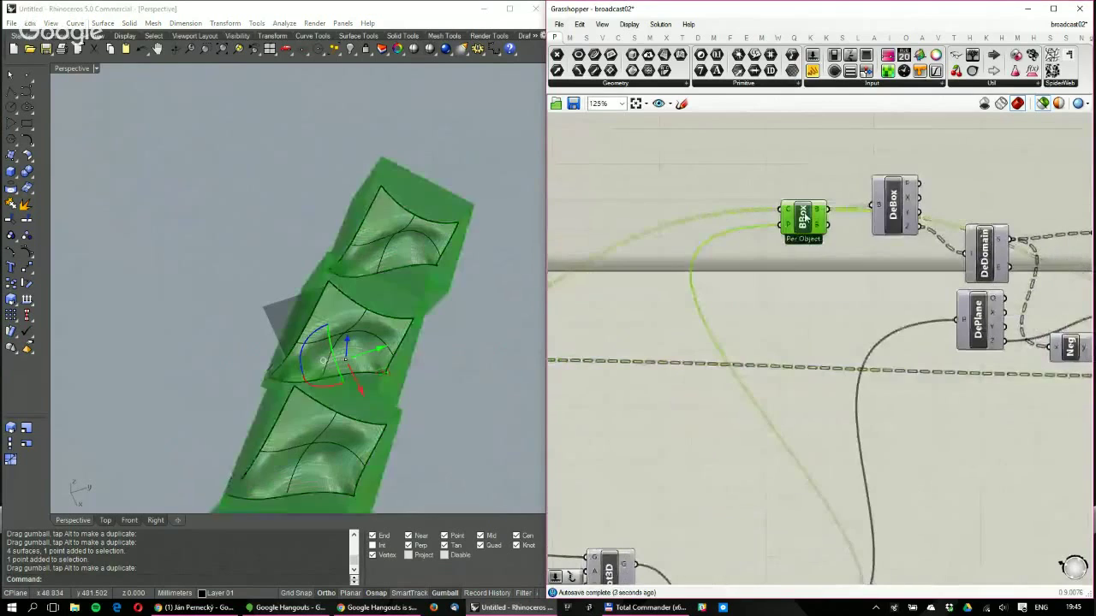
right_drag(402, 274, 368, 180)
scroll(788, 248, up, 3)
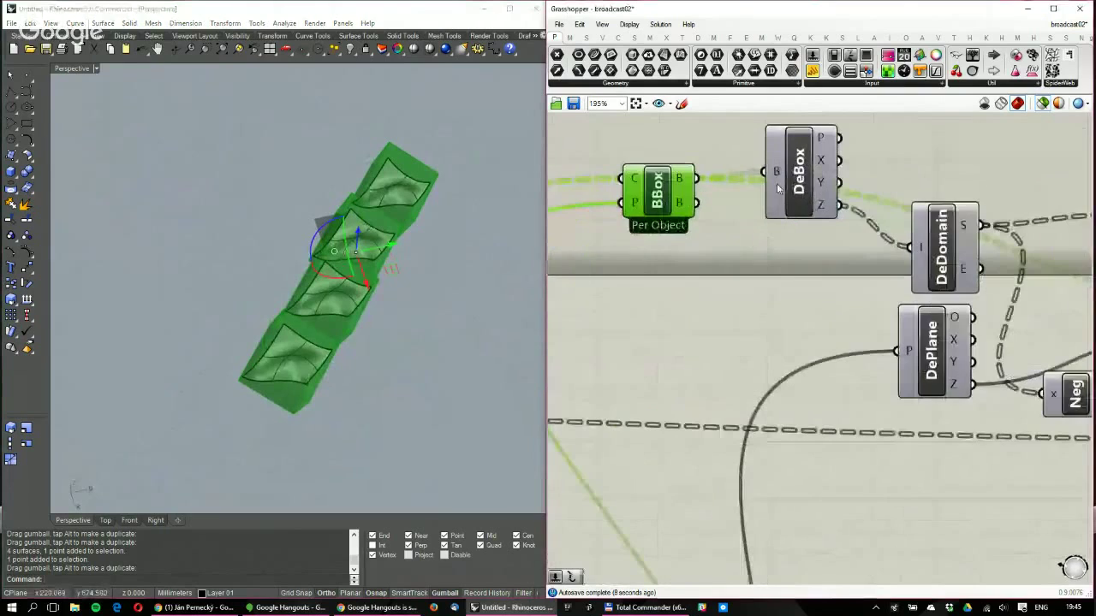
click(778, 188)
right_drag(984, 342, 720, 349)
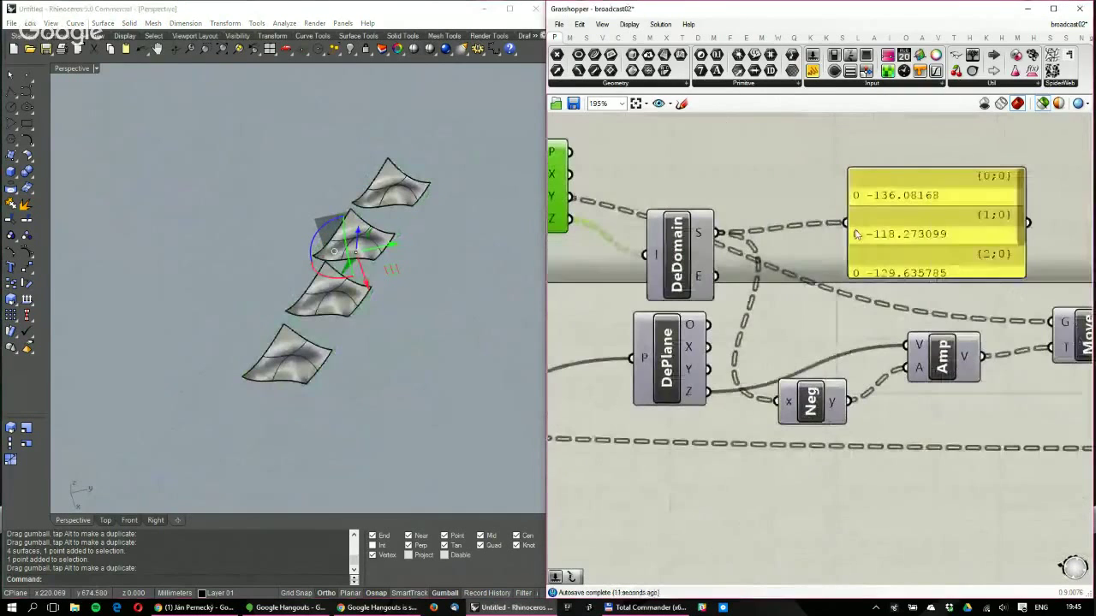
drag(920, 326, 927, 271)
Set the BBox component to Union Box and preview its boxes
right_drag(662, 235, 786, 327)
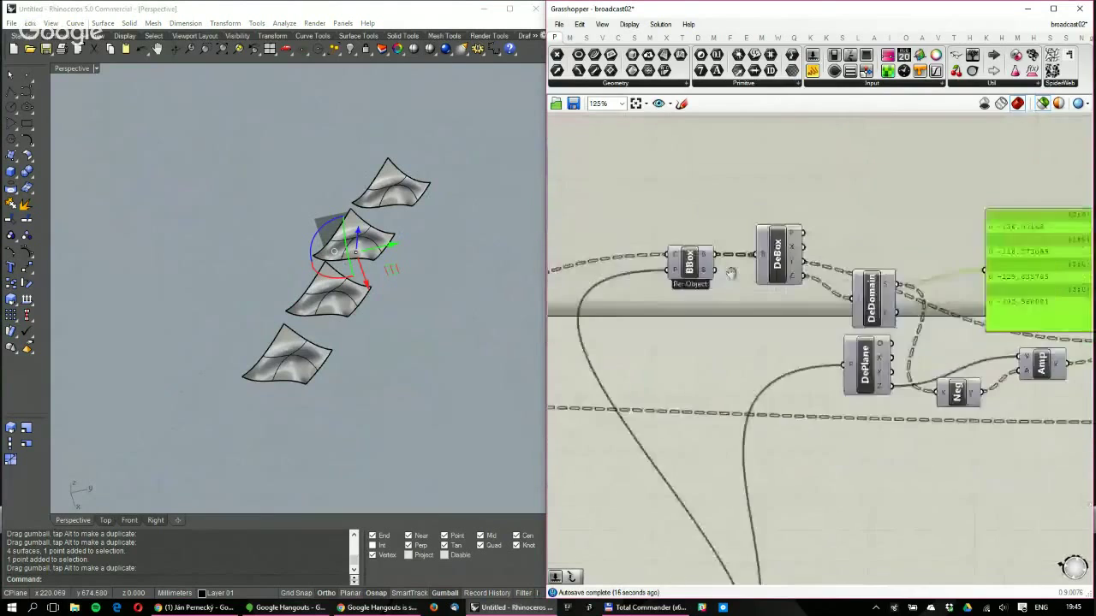
scroll(865, 250, up, 2)
right_click(866, 251)
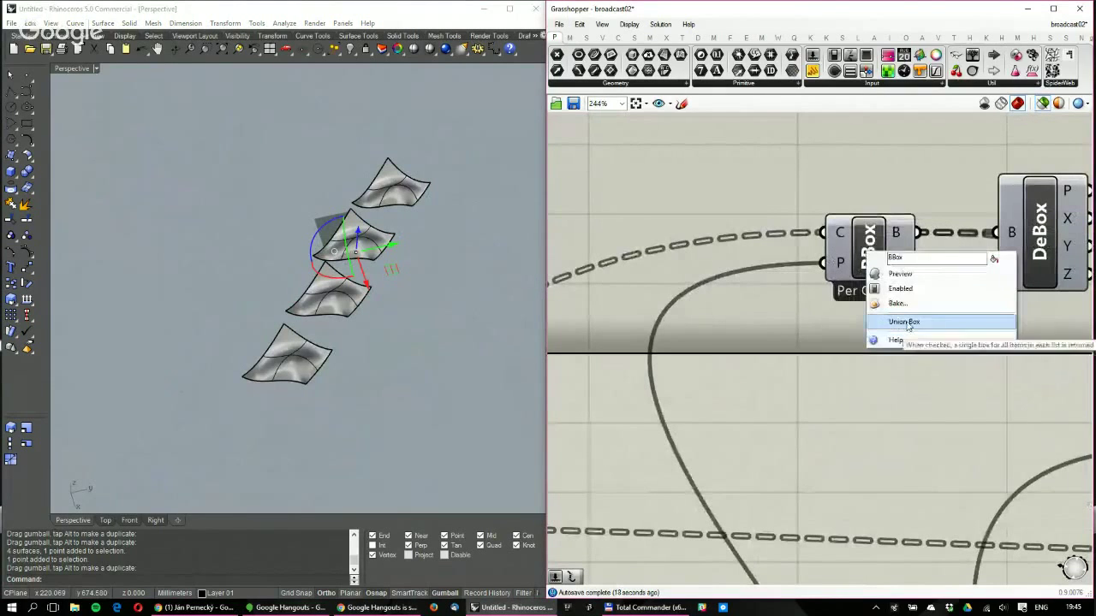
click(907, 323)
scroll(839, 265, down, 2)
click(841, 266)
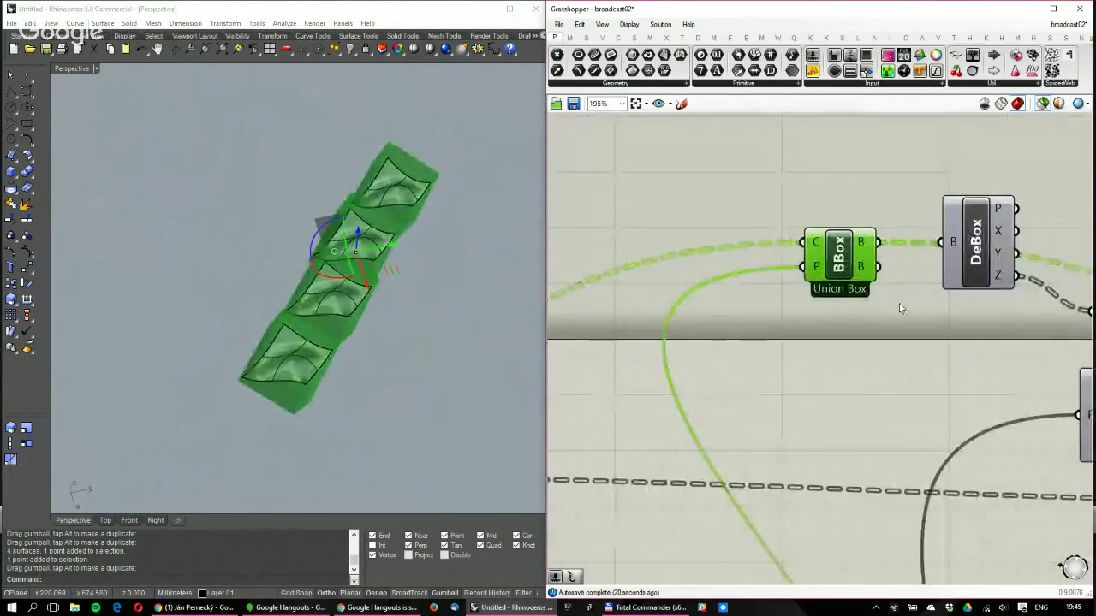
Move the panel of domain start values higher, clear of the components
scroll(941, 316, down, 2)
right_drag(980, 326, 655, 283)
scroll(796, 280, down, 1)
scroll(859, 263, up, 1)
drag(860, 263, 868, 212)
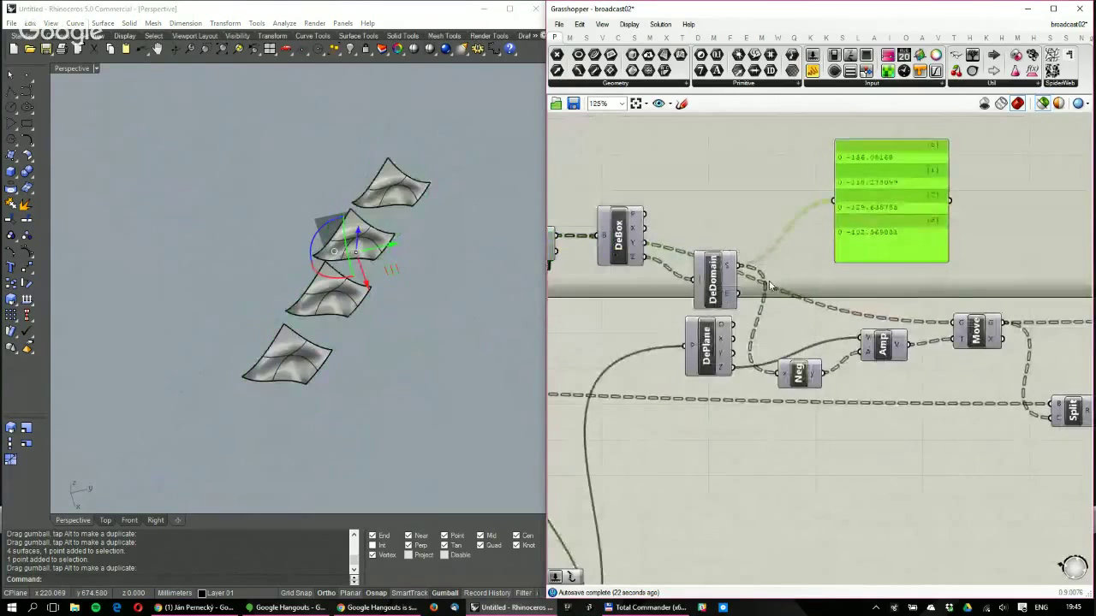
Preview the Move and Split components' results on the four surfaces in the Rhino viewport
click(986, 330)
right_drag(411, 248, 317, 274)
right_drag(1043, 345, 803, 306)
click(831, 373)
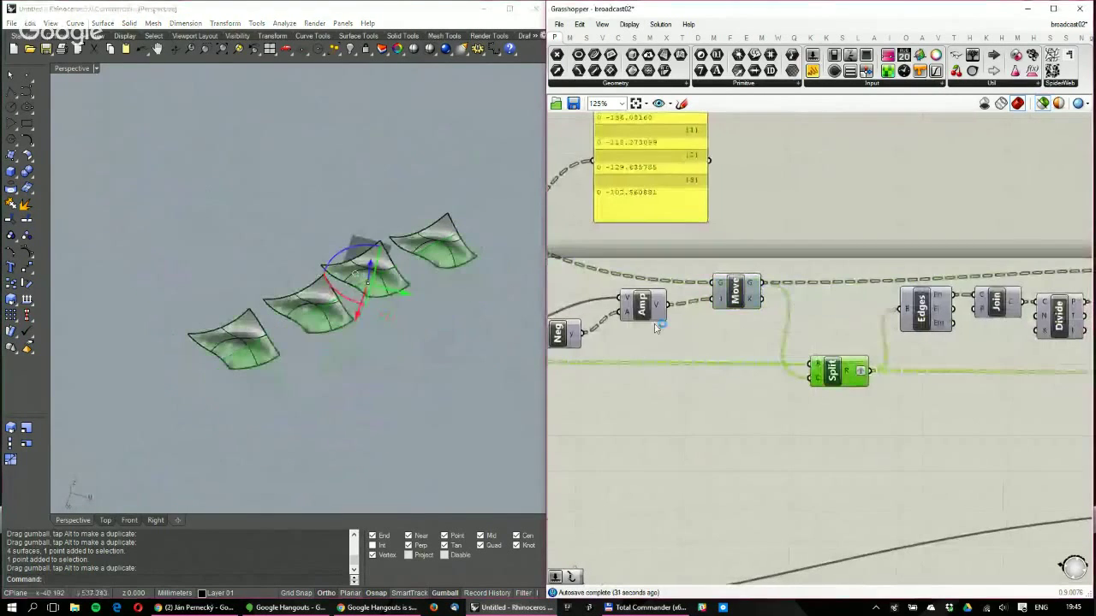
right_drag(359, 285, 470, 257)
scroll(316, 278, up, 6)
right_drag(315, 279, 391, 267)
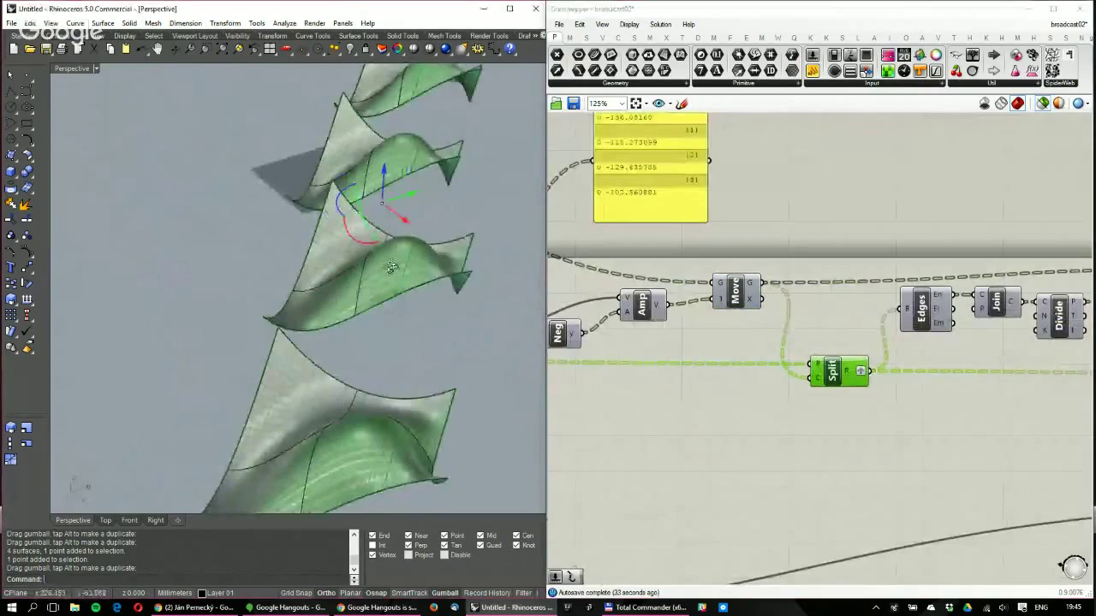
Preview the divided edge points and their averages, and inspect the data tree of the BrepInc component's Inside output
right_drag(960, 314, 864, 317)
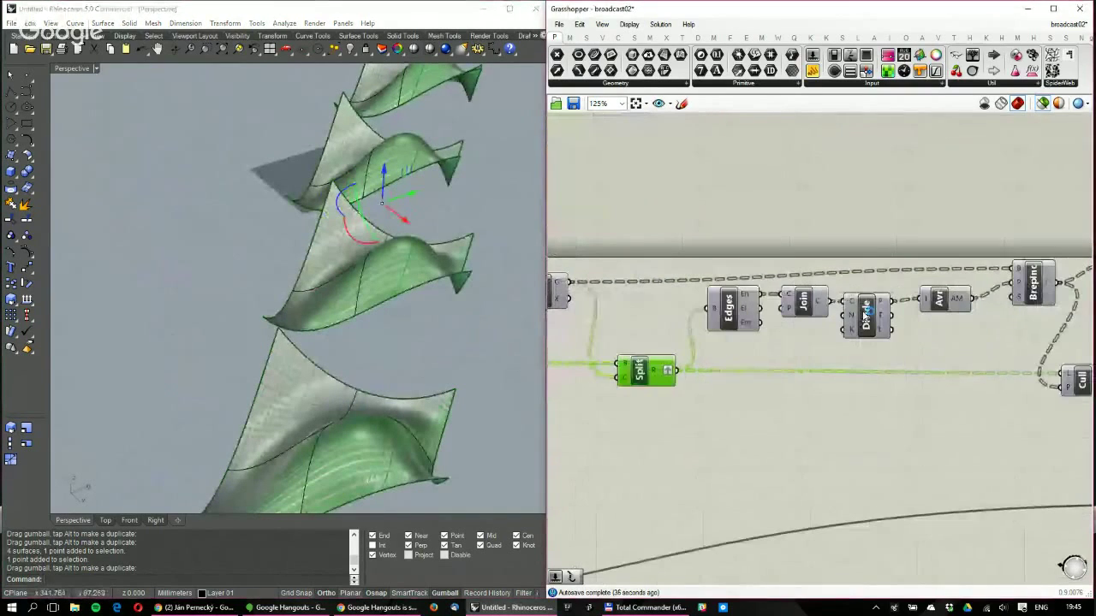
click(865, 310)
click(942, 300)
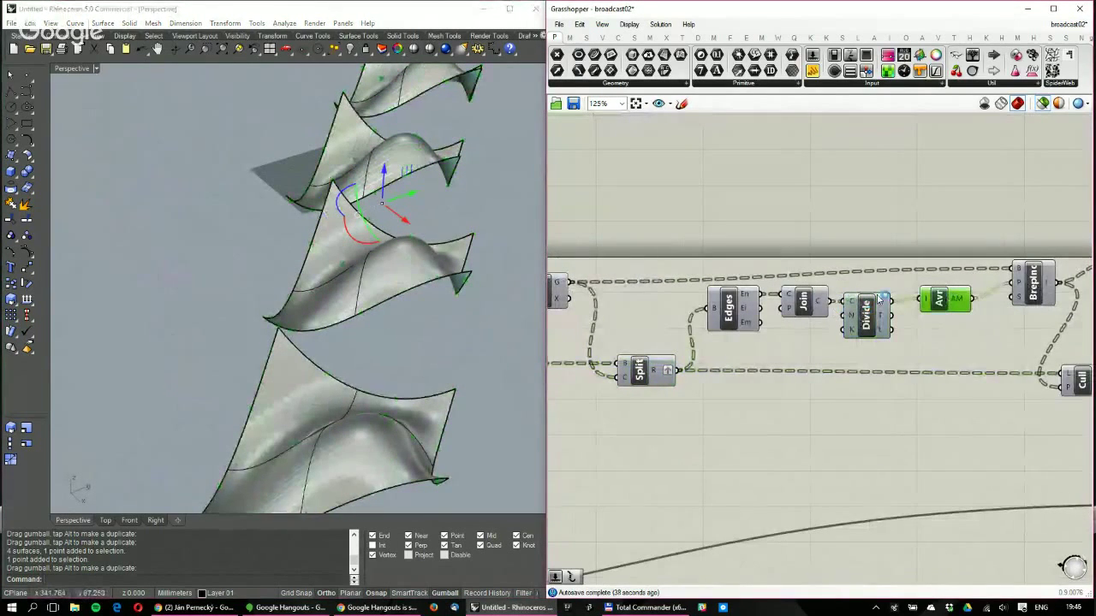
right_drag(342, 282, 415, 137)
scroll(417, 299, down, 7)
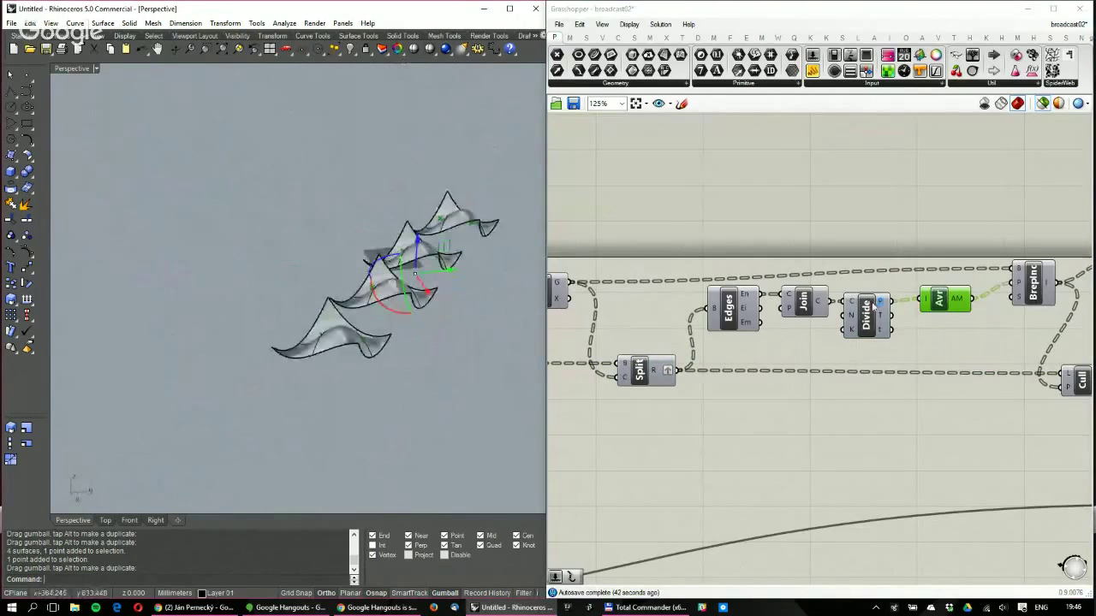
right_drag(1018, 282, 827, 313)
scroll(880, 309, up, 2)
click(921, 312)
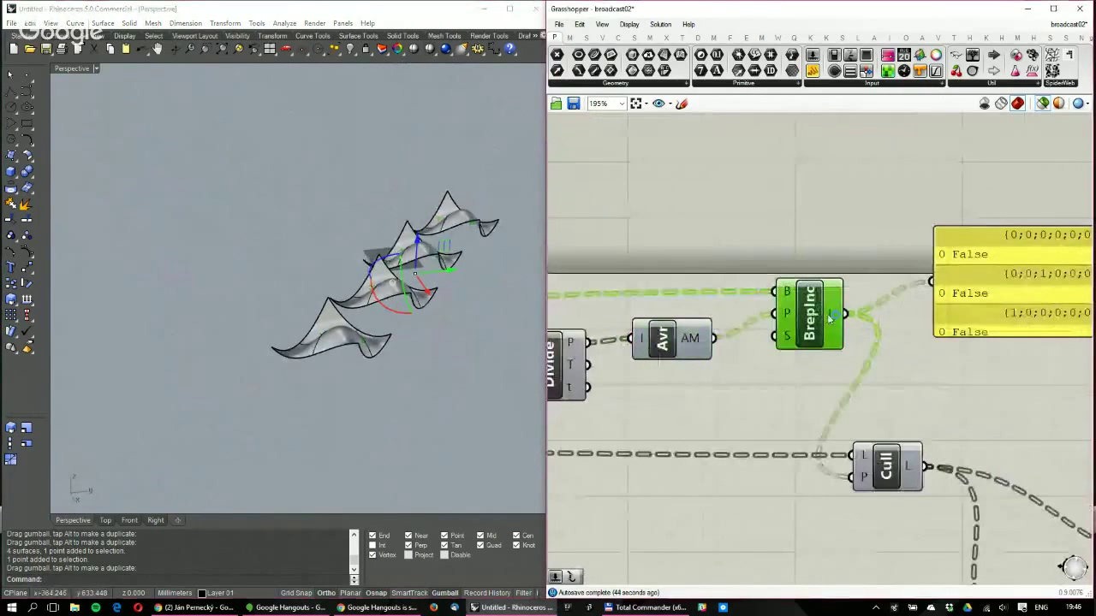
mouse_move(827, 313)
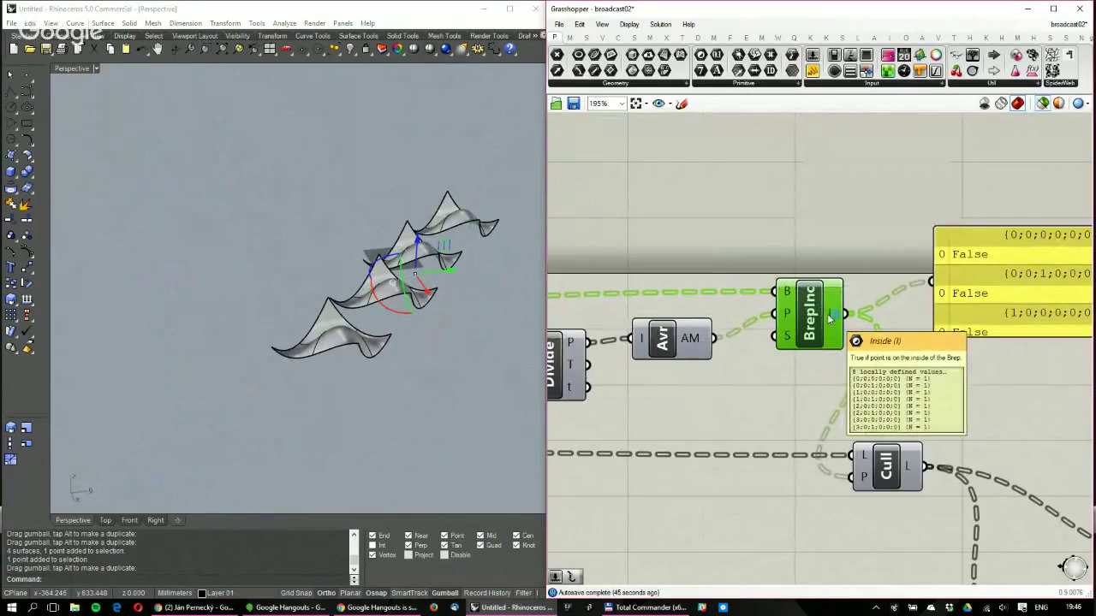
Simplify the grafted result output of the Split component
scroll(1022, 287, down, 3)
right_drag(592, 329, 753, 332)
scroll(779, 379, up, 1)
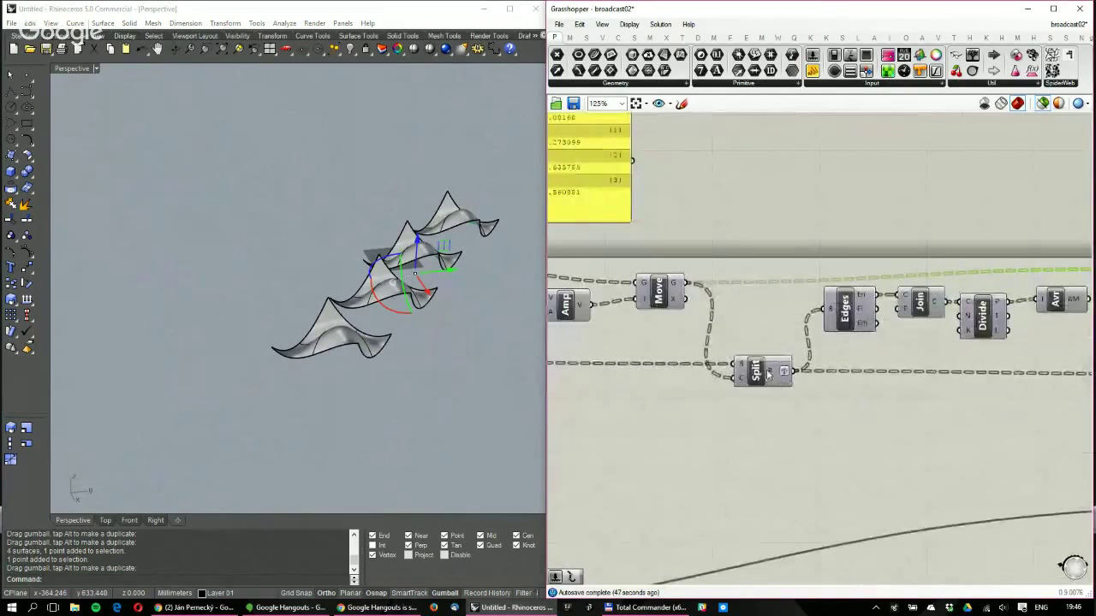
right_click(770, 374)
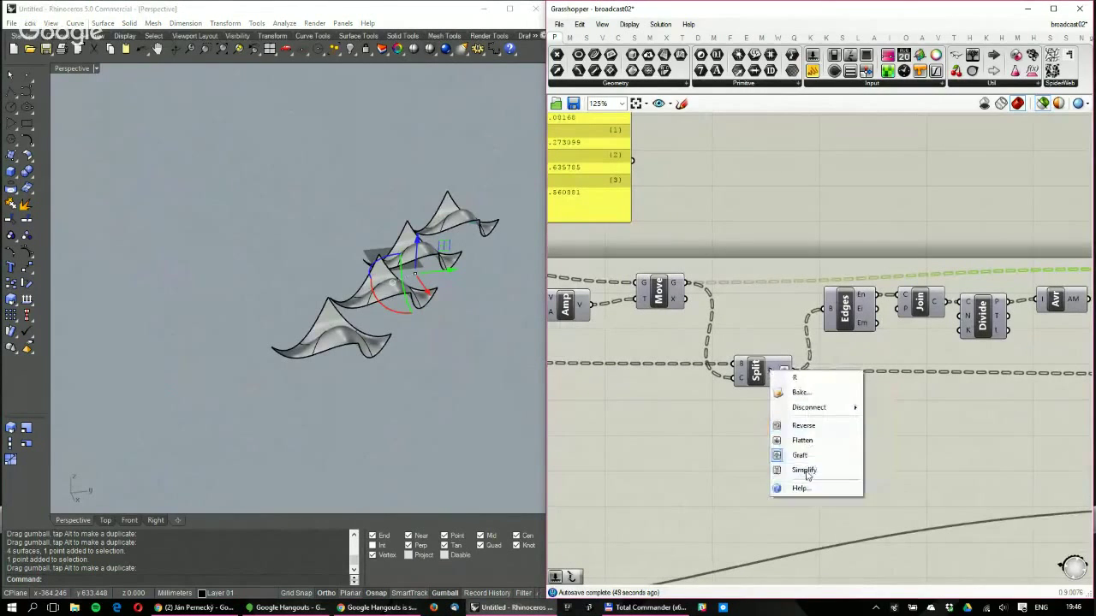
click(806, 470)
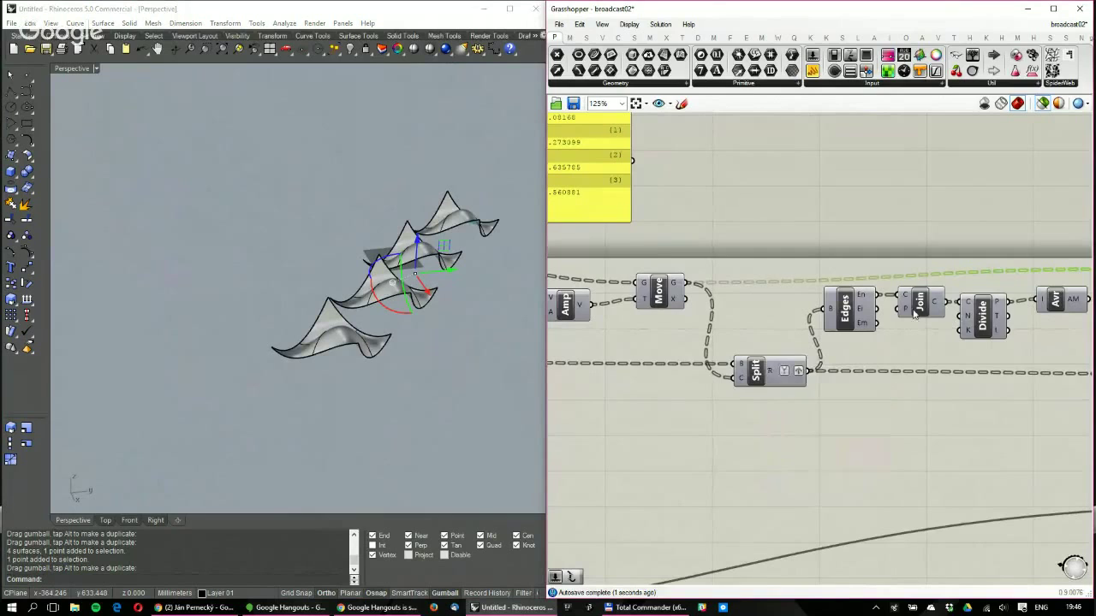
Simplify the arithmetic mean output of the Avr component
right_drag(917, 313, 827, 322)
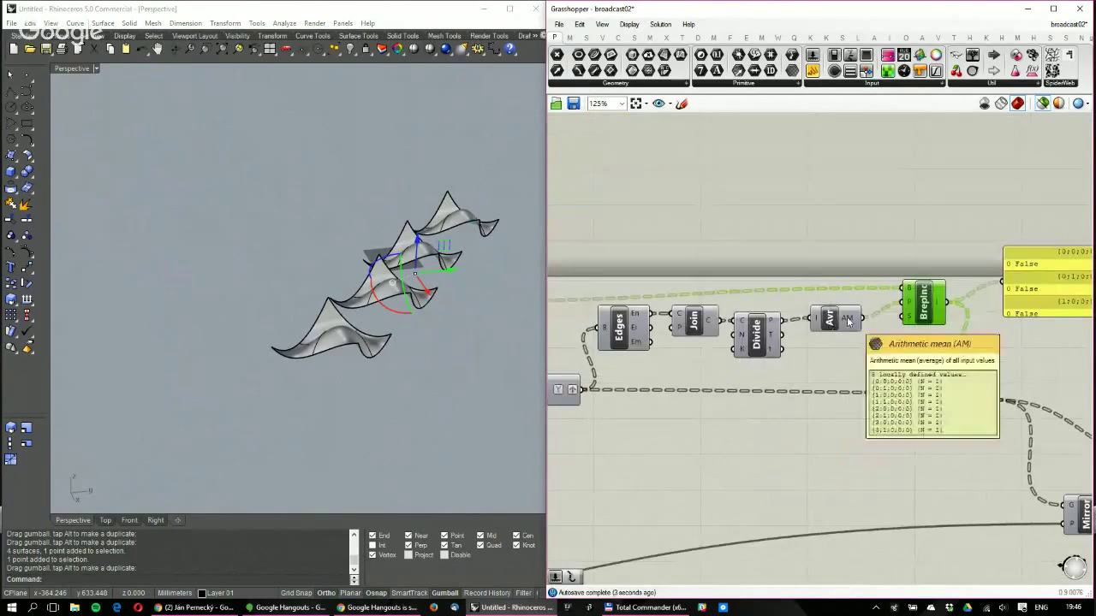
right_click(859, 317)
click(914, 418)
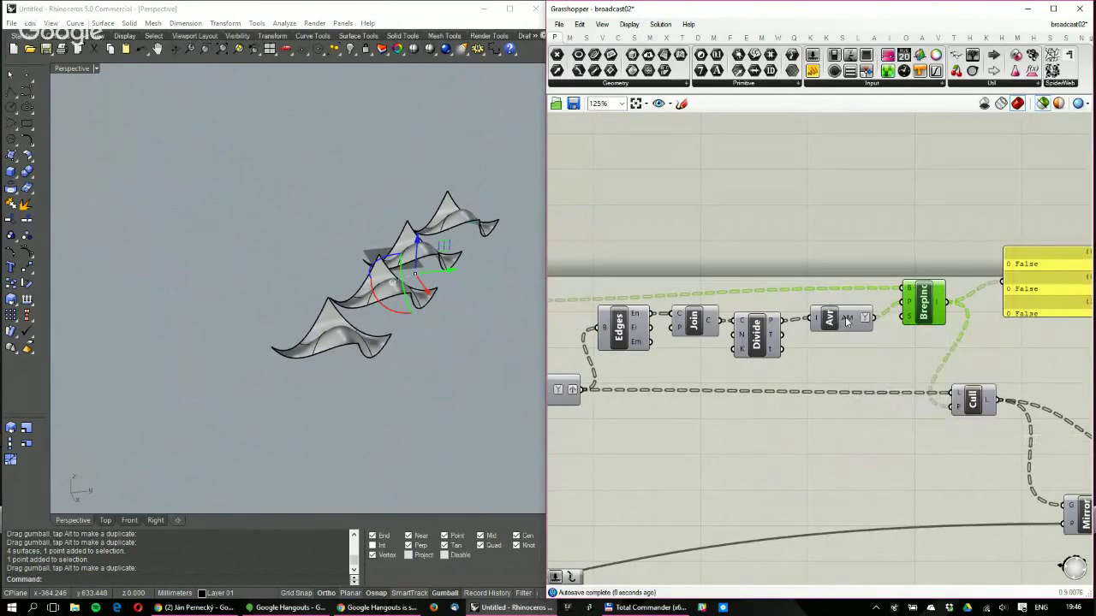
Inspect the data trees of the BrepInc component's Inside output and the Cull component's list output
right_drag(878, 308, 821, 316)
scroll(822, 317, up, 1)
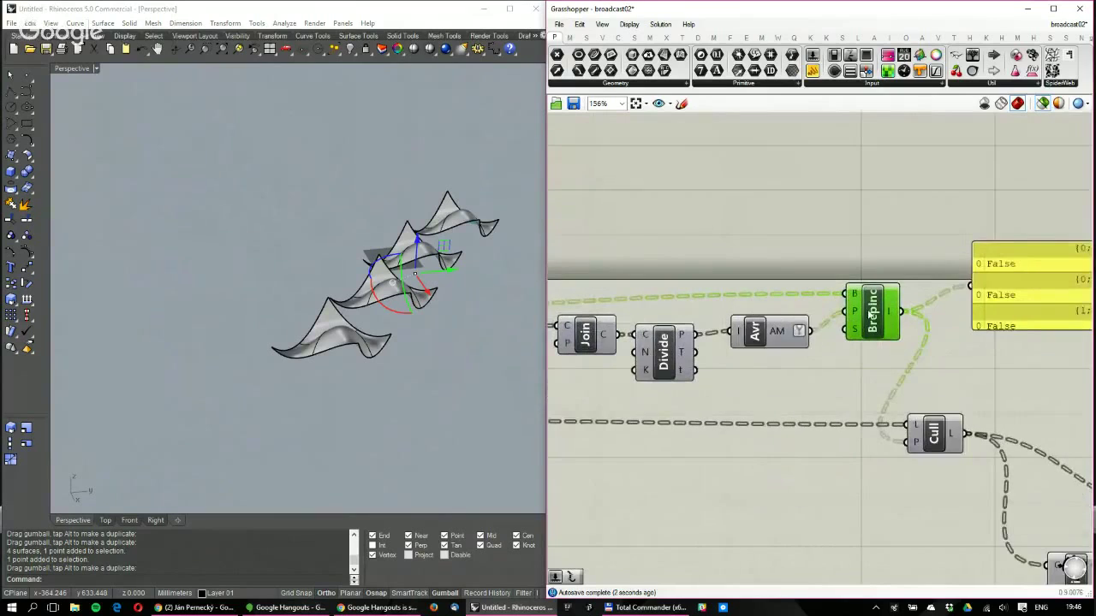
mouse_move(889, 312)
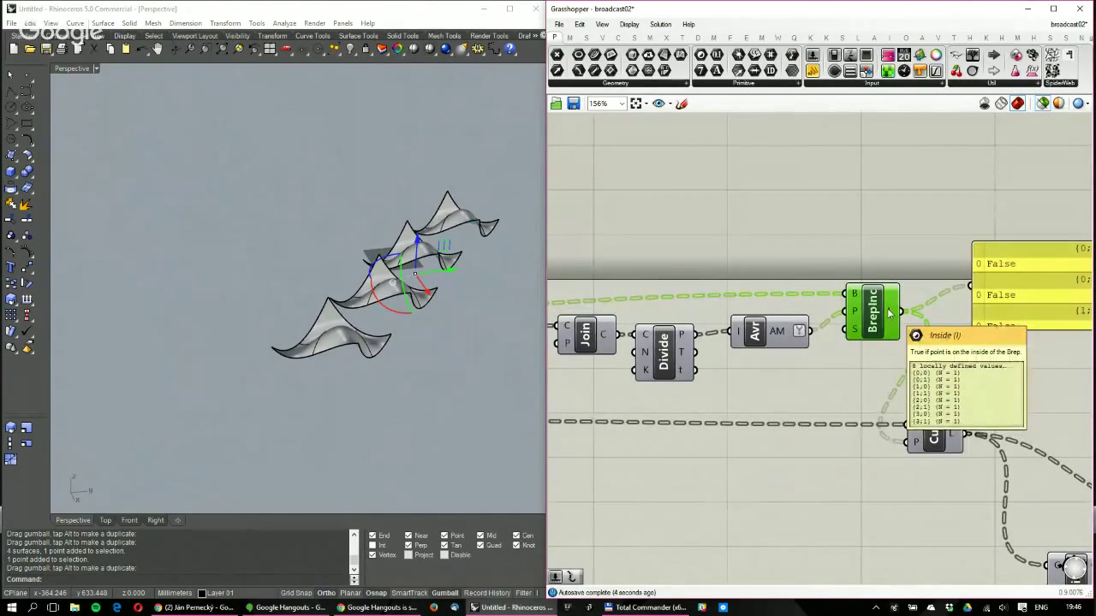
right_drag(889, 313, 782, 283)
click(842, 408)
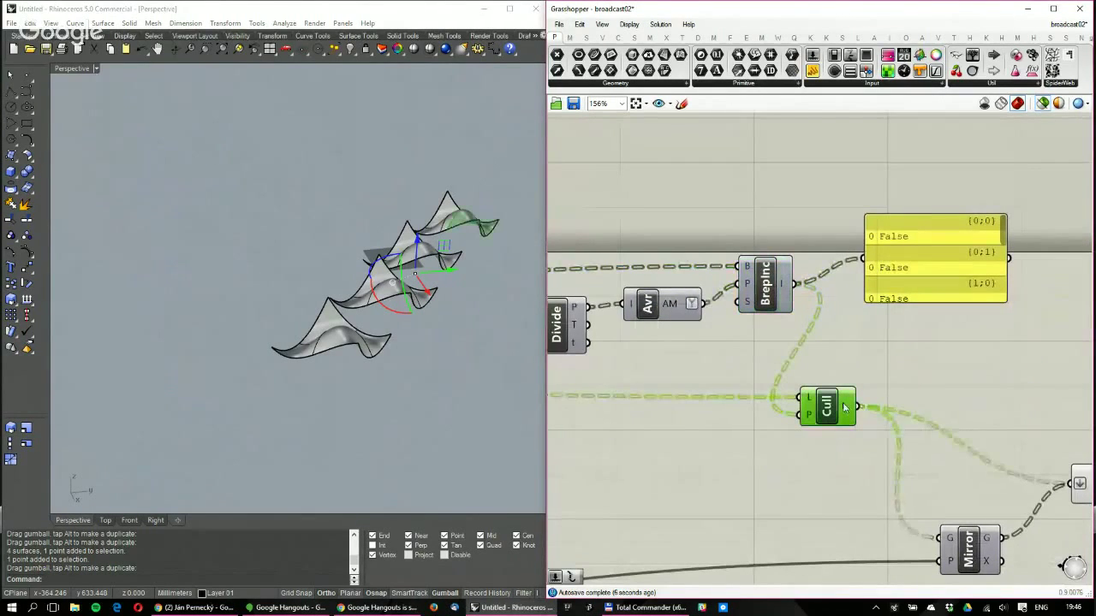
mouse_move(843, 409)
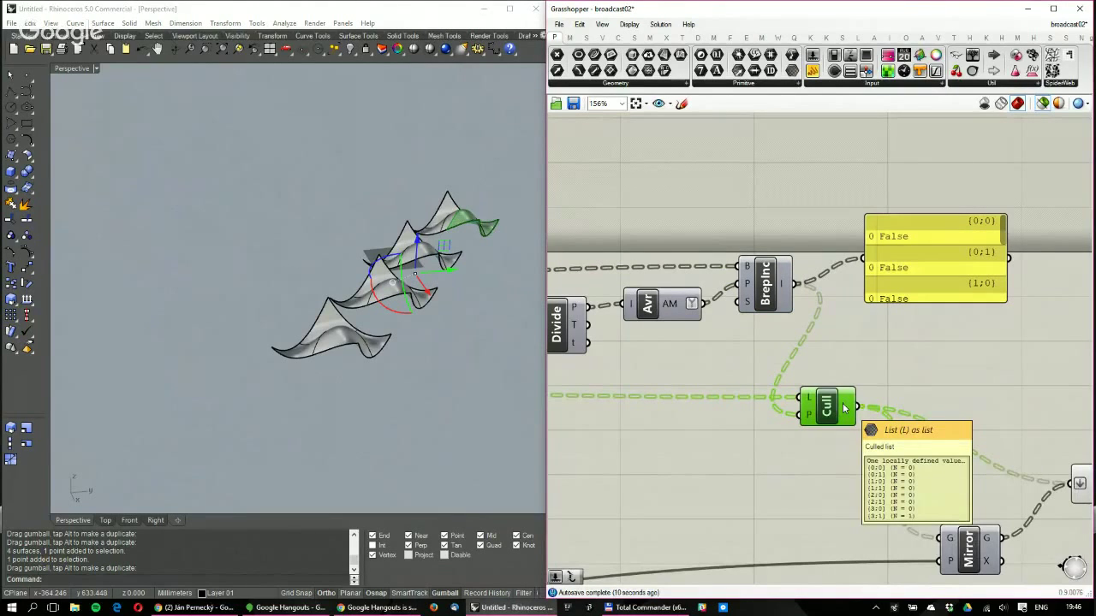
Enlarge the panel of inclusion values to fit all its branches and move it up beside the BrepInc component
drag(923, 301, 925, 565)
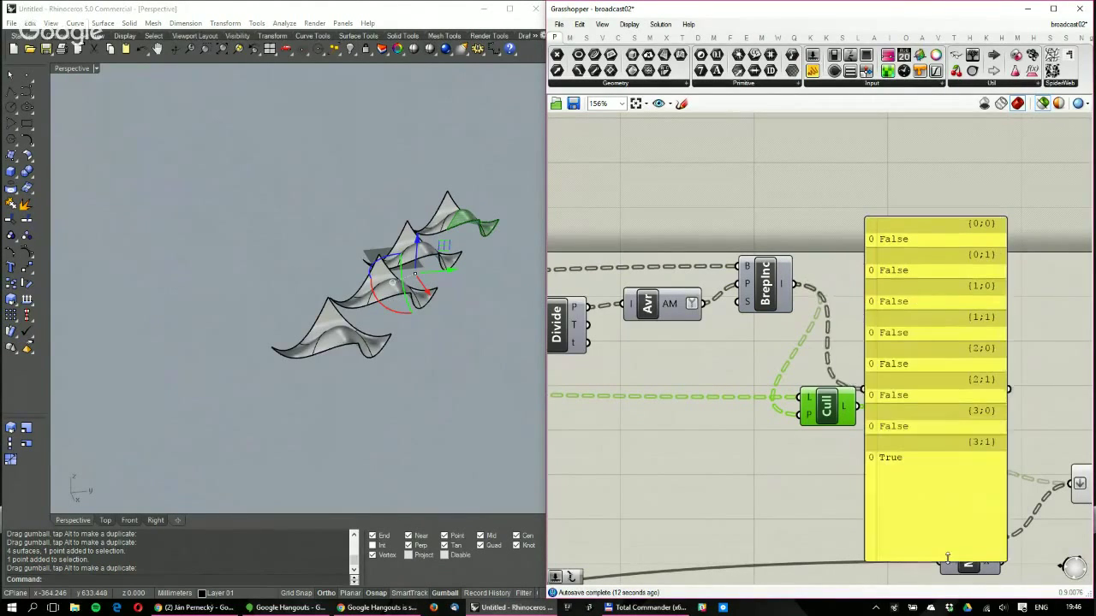
scroll(1024, 339, down, 2)
drag(1024, 339, 1023, 249)
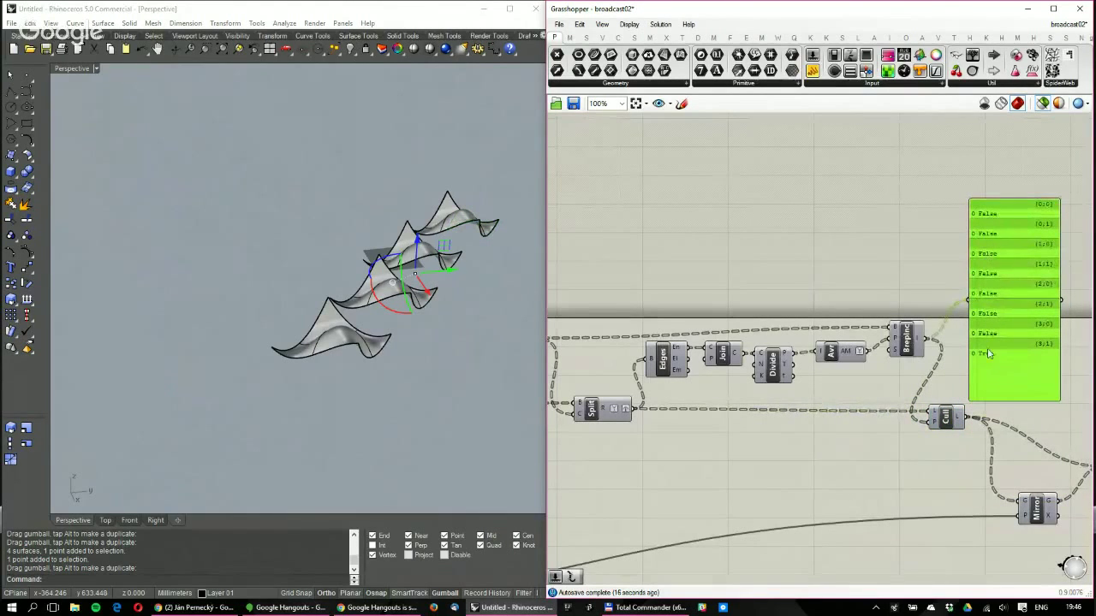
Add a panel above the BrepInc component and connect the Move component's geometry output to it
right_drag(562, 384, 619, 371)
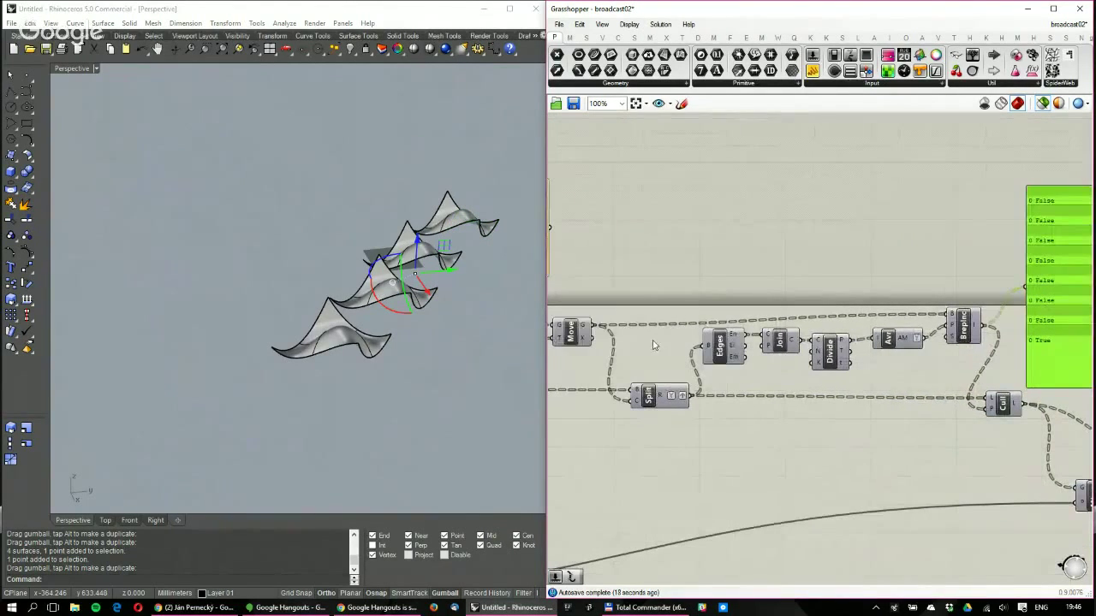
click(894, 342)
scroll(890, 343, up, 2)
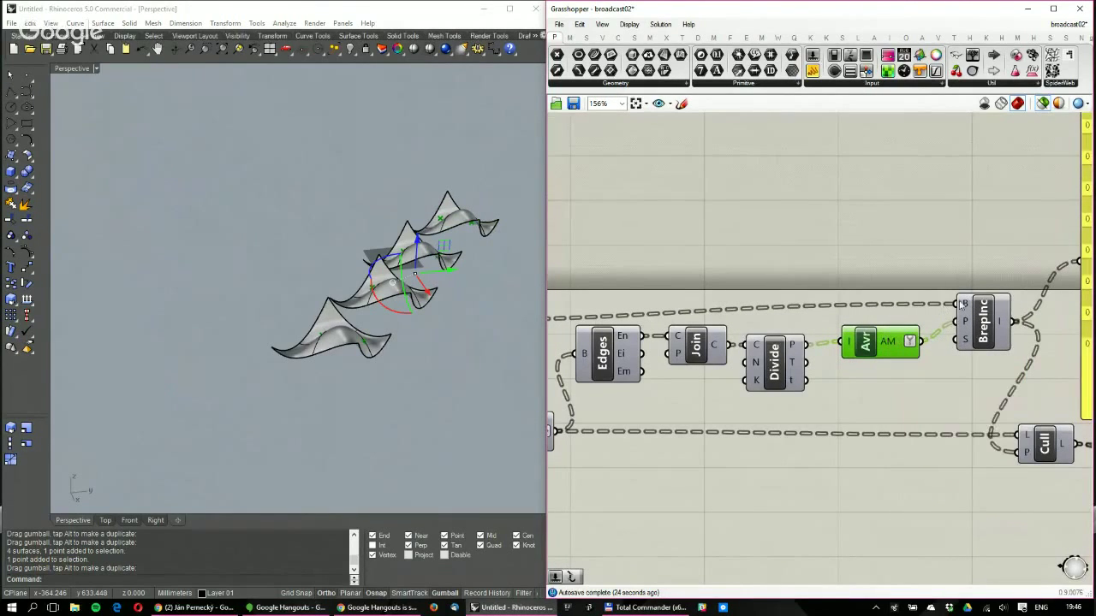
mouse_move(967, 306)
drag(812, 72, 913, 187)
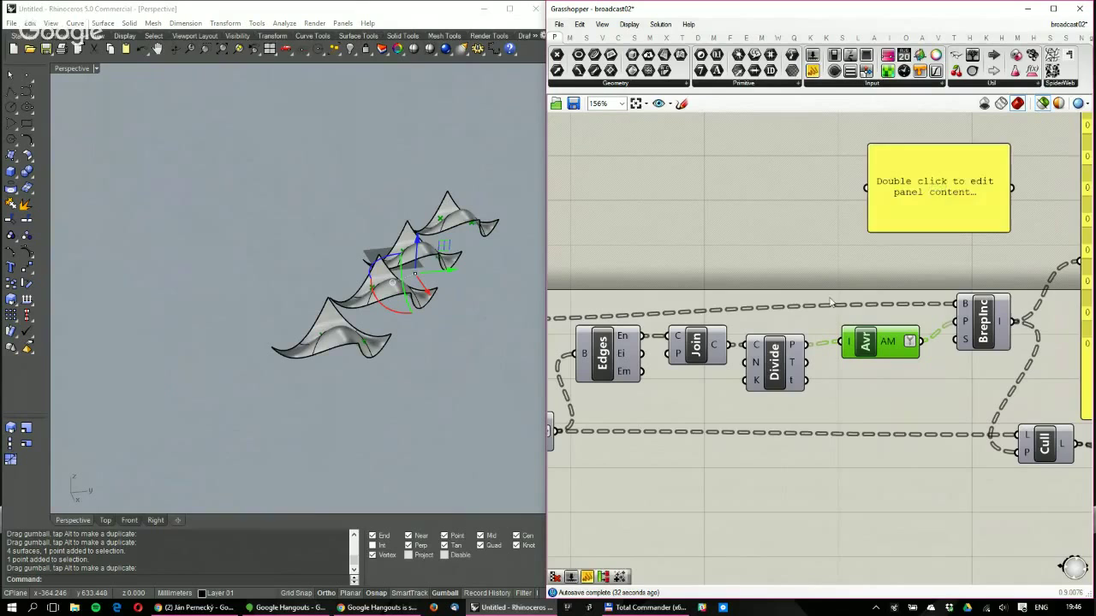
right_drag(913, 206, 1036, 185)
scroll(581, 298, down, 2)
drag(638, 298, 966, 192)
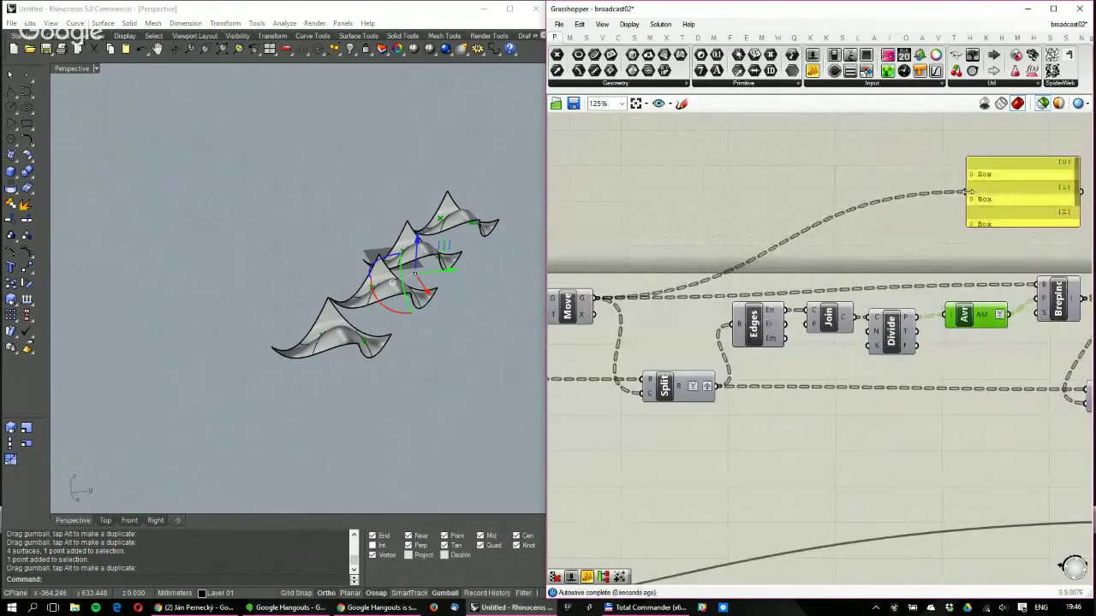
Enlarge the panel of moved geometry to fit all its branches
right_drag(1006, 208, 835, 257)
drag(850, 212, 851, 140)
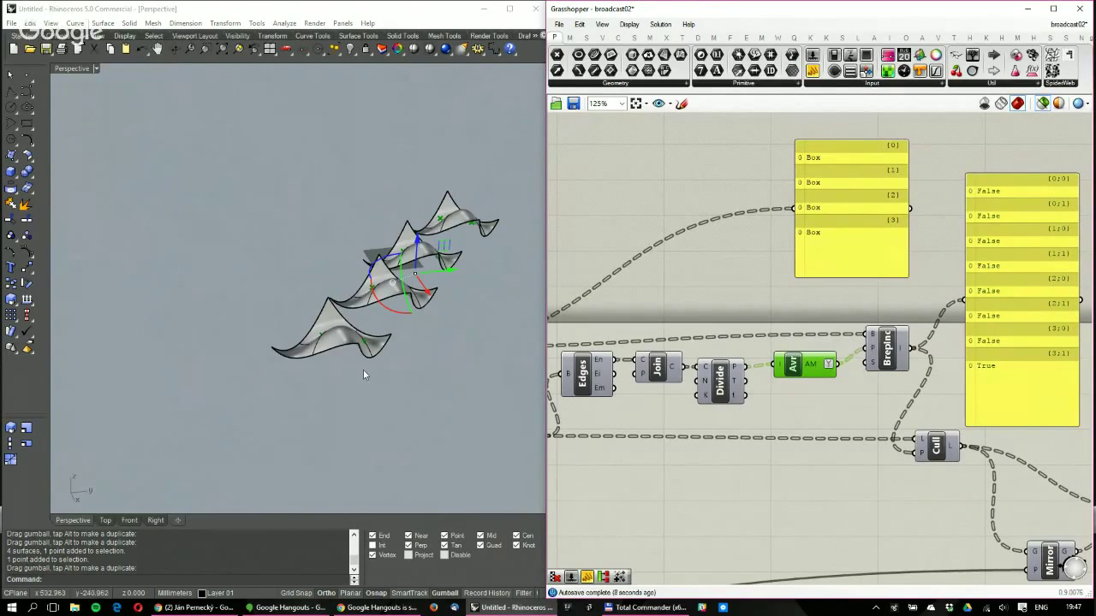
right_drag(375, 302, 368, 337)
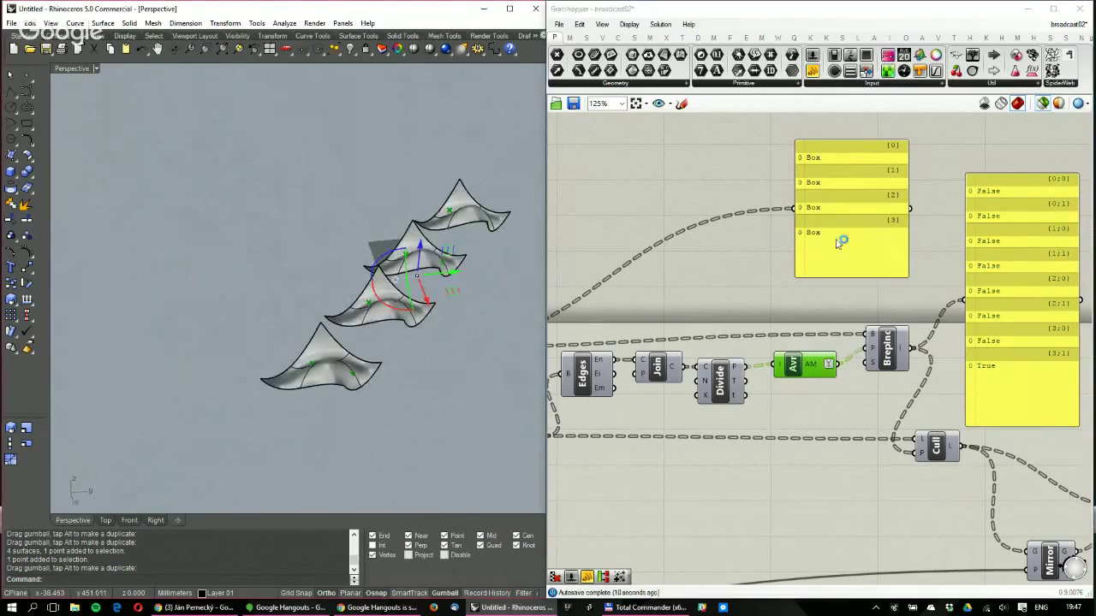
Duplicate the moved-geometry panel just above the Avr component and feed the copy with Avr's arithmetic mean output
drag(839, 242, 878, 325)
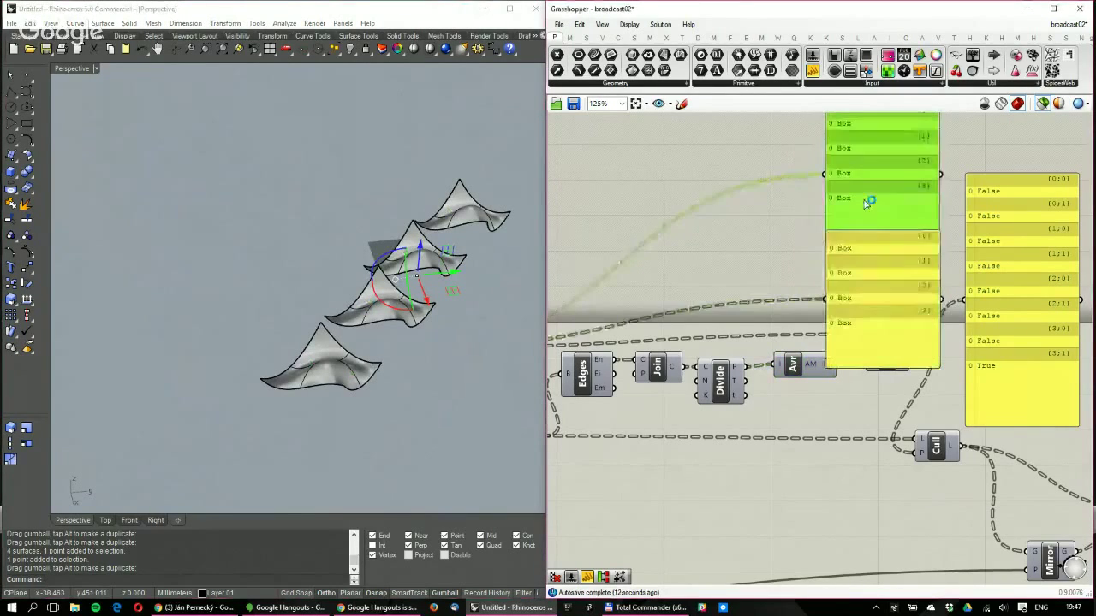
drag(856, 229, 855, 171)
drag(853, 273, 856, 232)
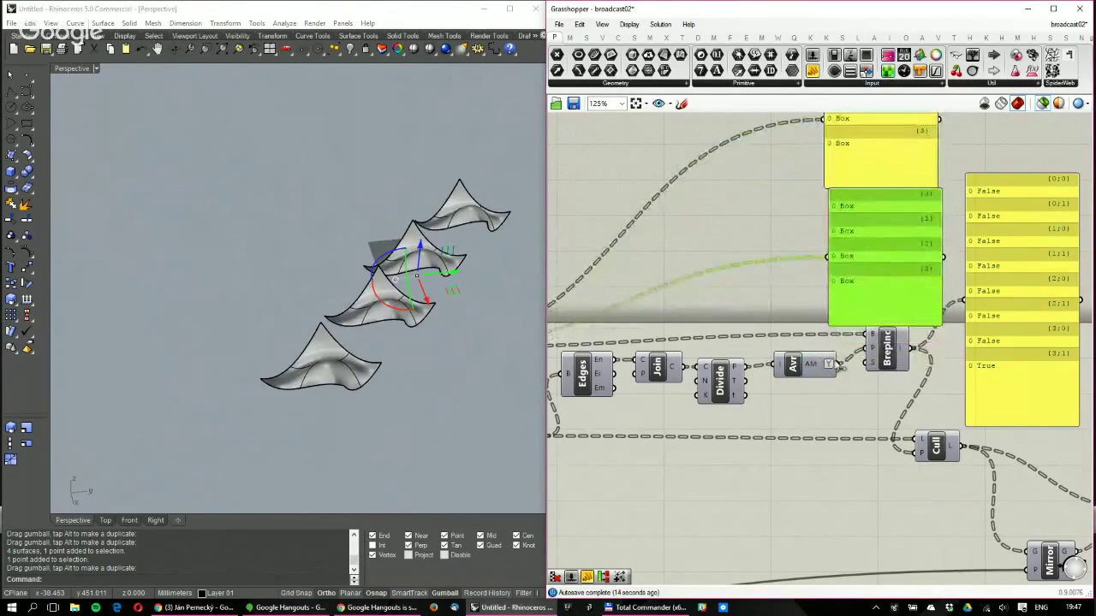
drag(837, 364, 828, 257)
Widen and lengthen the panel of mean points to show every branch, then move it clear of the components
right_drag(871, 271, 791, 277)
click(862, 228)
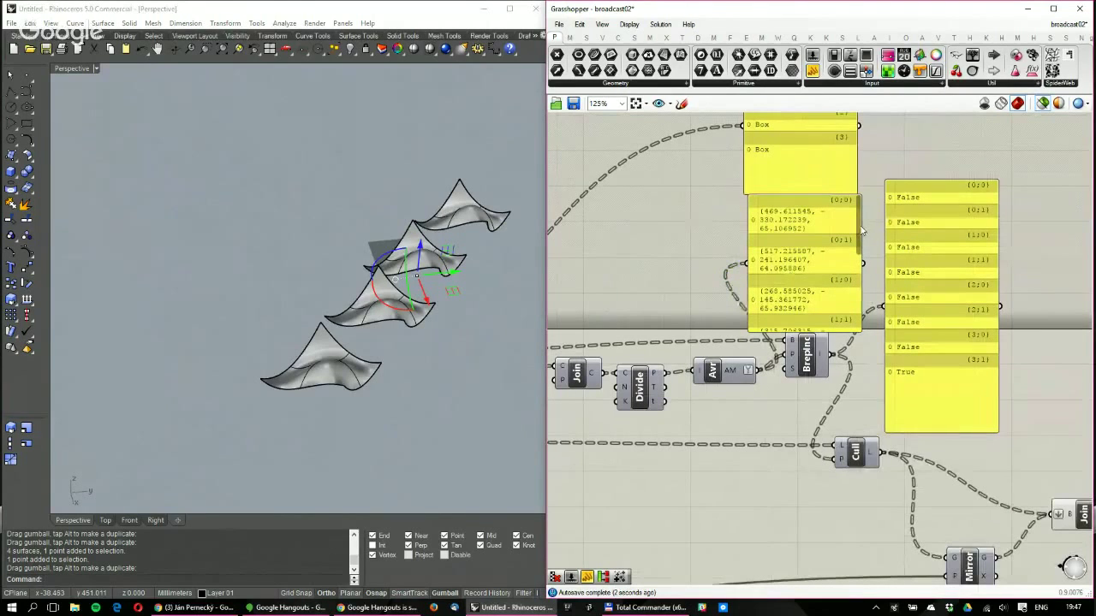
drag(863, 230, 972, 229)
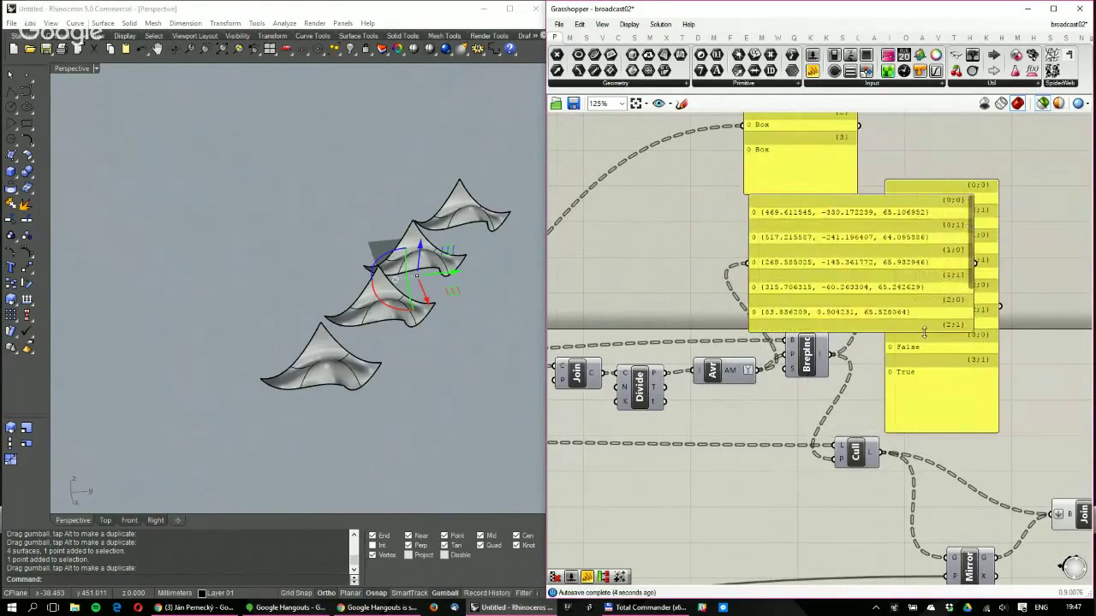
drag(925, 333, 925, 395)
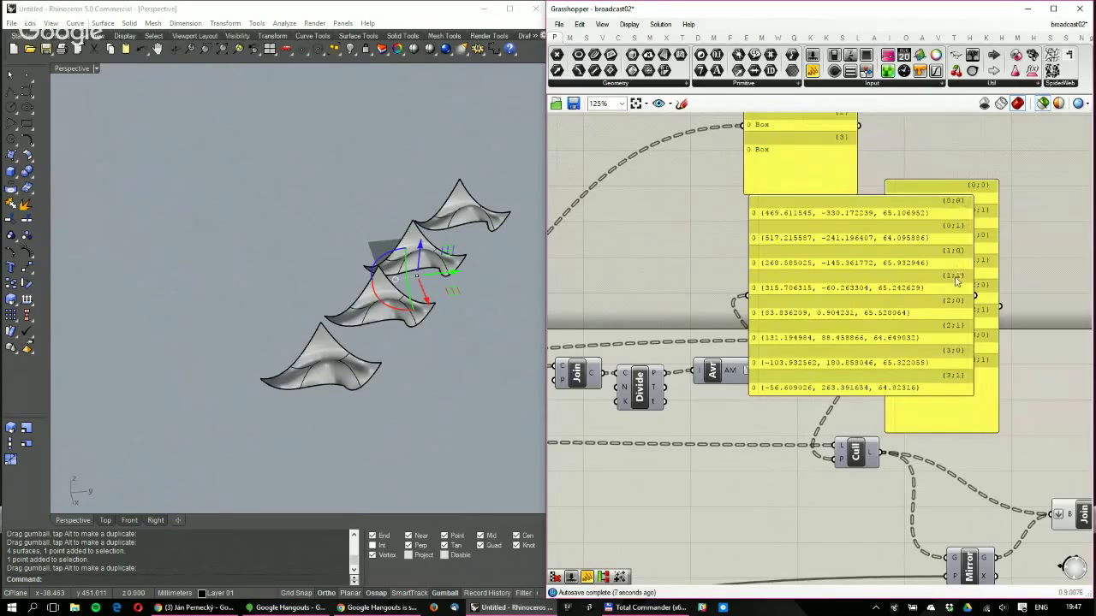
drag(833, 293, 910, 196)
scroll(856, 293, down, 1)
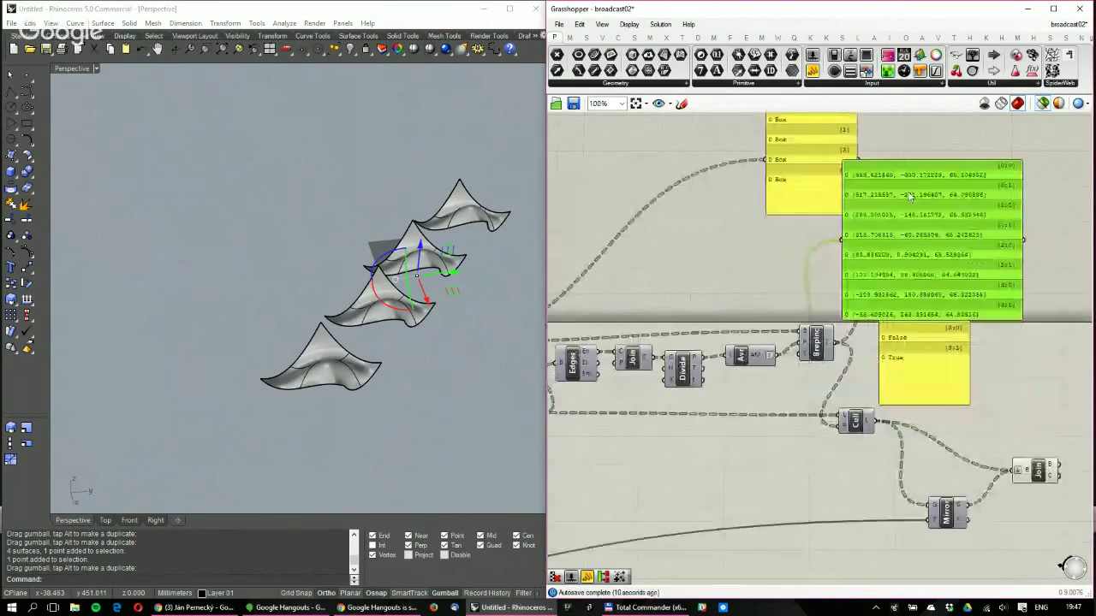
scroll(801, 335, up, 1)
Check the BrepInc inputs and add a Shift Paths component below the Avr output
click(816, 345)
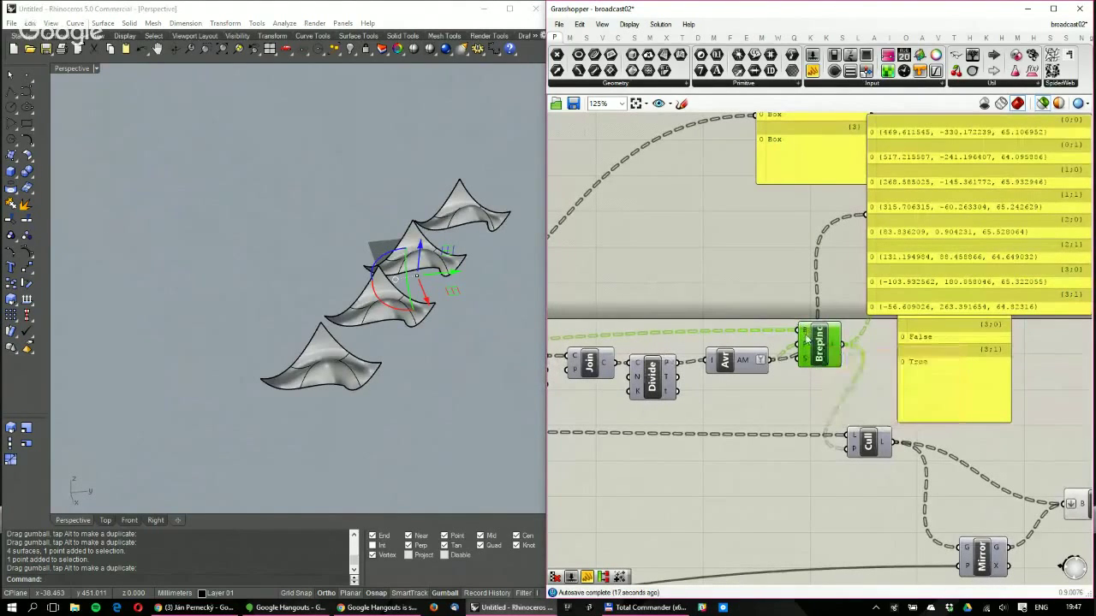
mouse_move(802, 349)
right_drag(810, 367, 783, 367)
scroll(783, 368, down, 3)
double_click(777, 406)
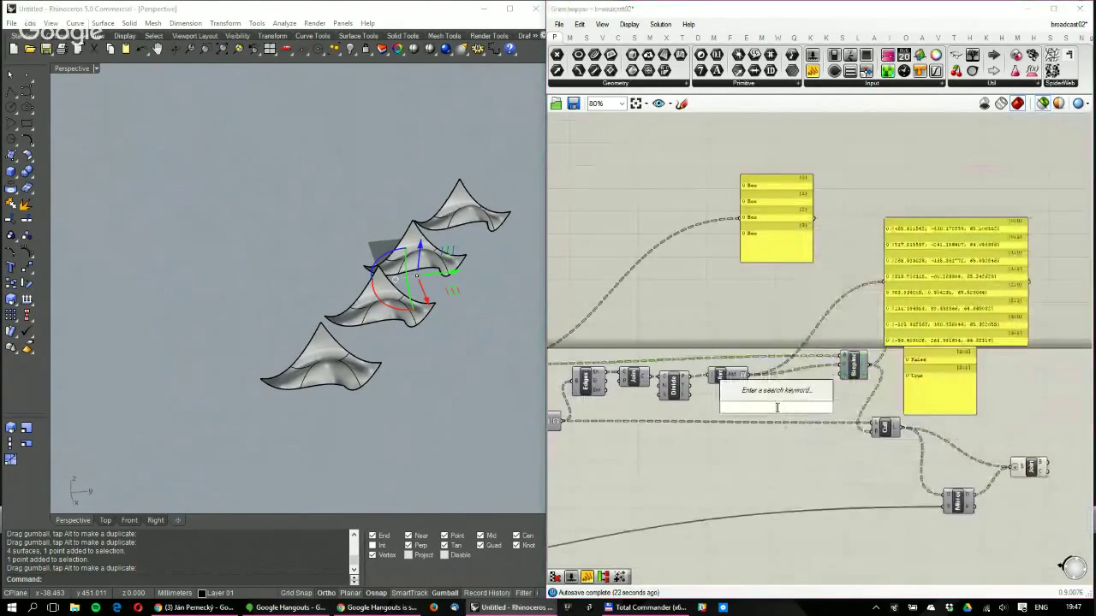
text(shift paths)
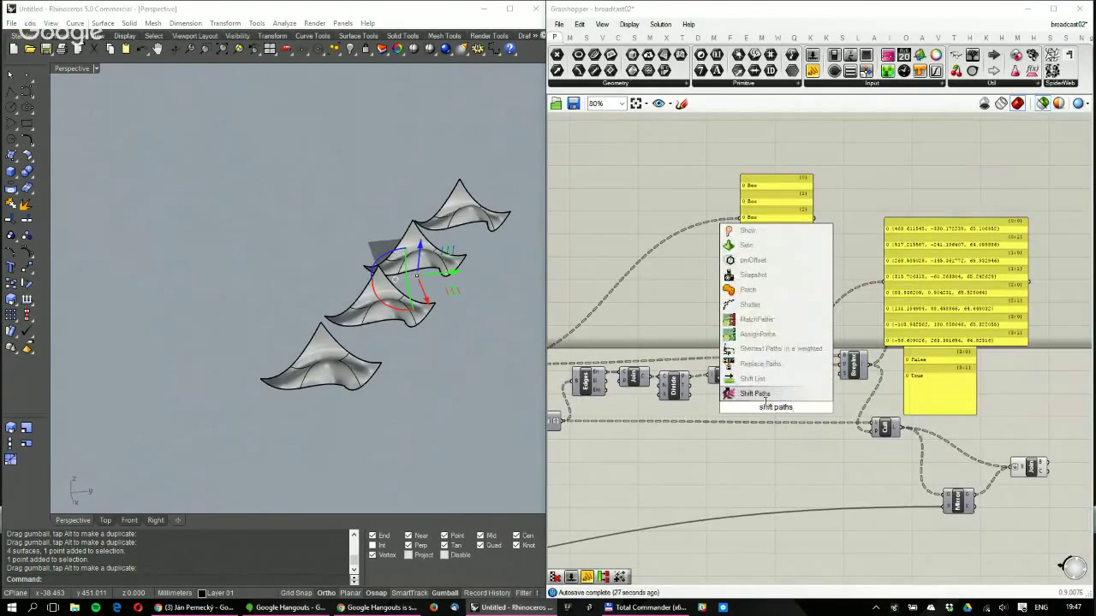
key(Return)
scroll(764, 402, up, 3)
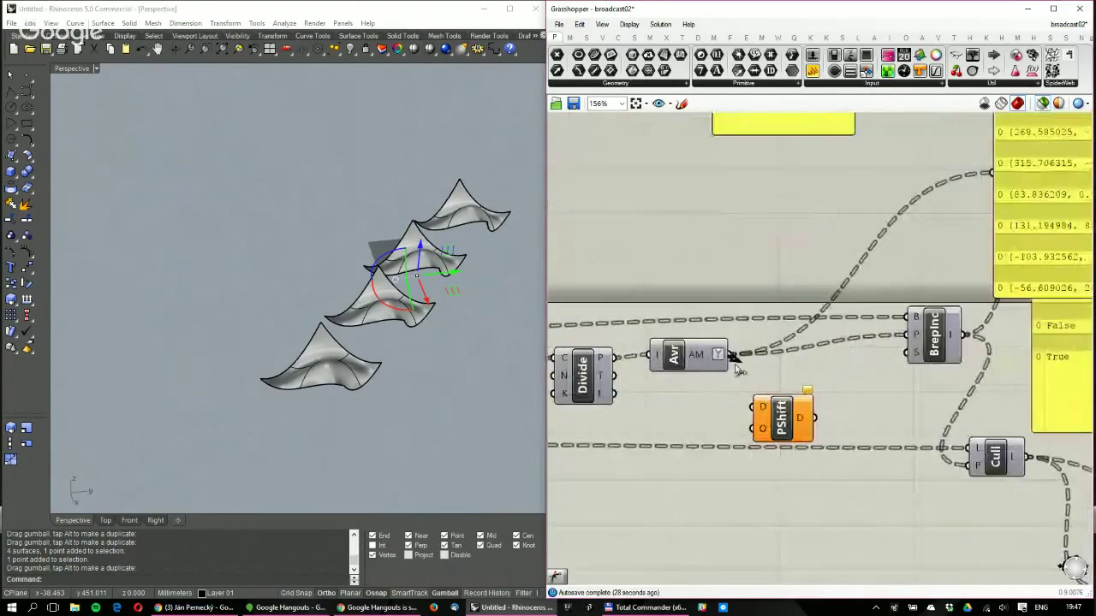
Route Avr's mean output through the PShift data input into the mean-points panel, and reposition that panel
drag(754, 408, 732, 354)
scroll(806, 418, down, 1)
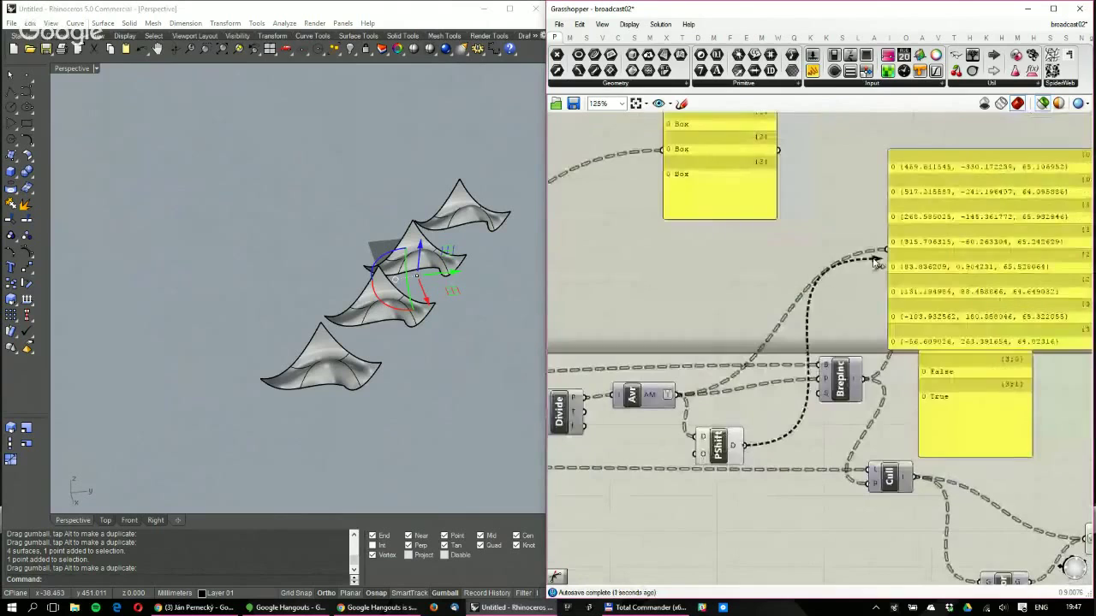
drag(920, 274, 710, 341)
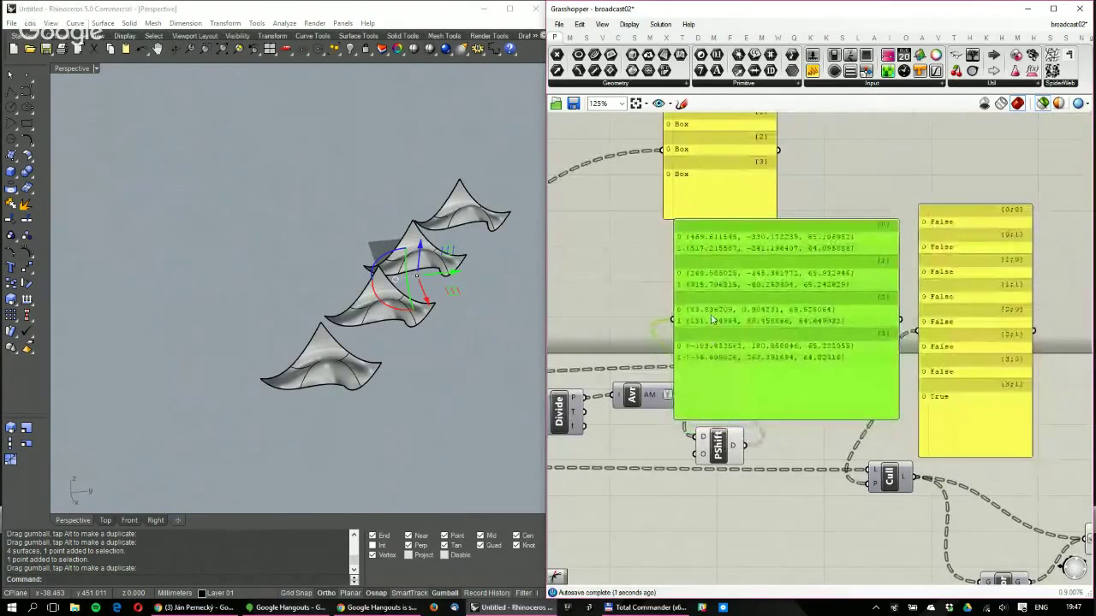
right_drag(702, 131, 696, 202)
drag(696, 202, 791, 156)
drag(759, 358, 967, 234)
Connect the PShift output to BrepInc's point input and move the mean-points panel above the panel of inclusion values
drag(741, 517, 813, 450)
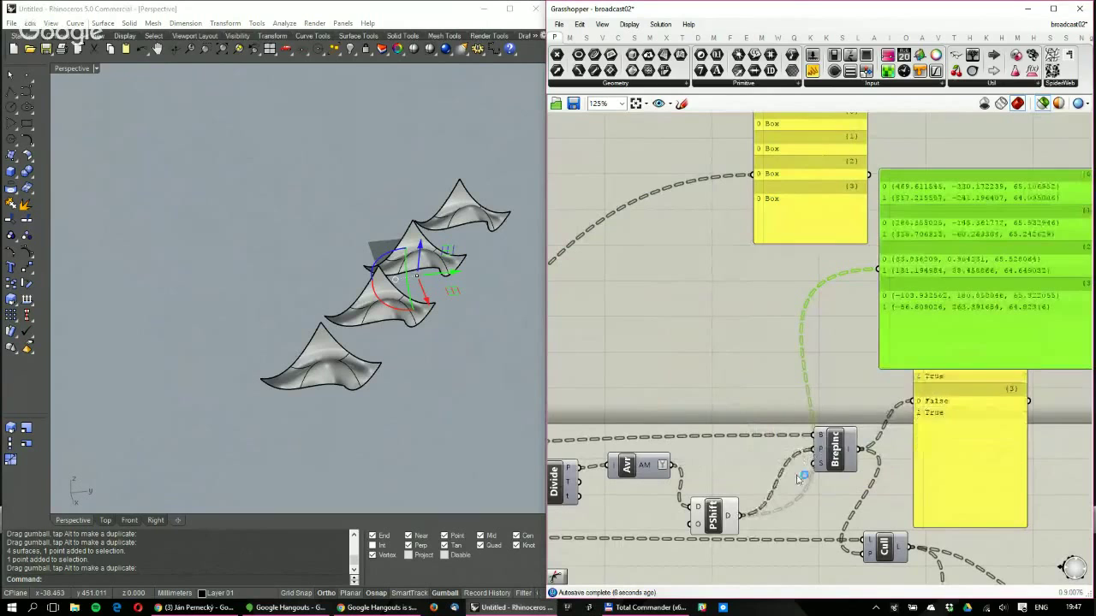
right_drag(799, 477, 669, 475)
scroll(670, 475, down, 1)
drag(818, 322, 897, 240)
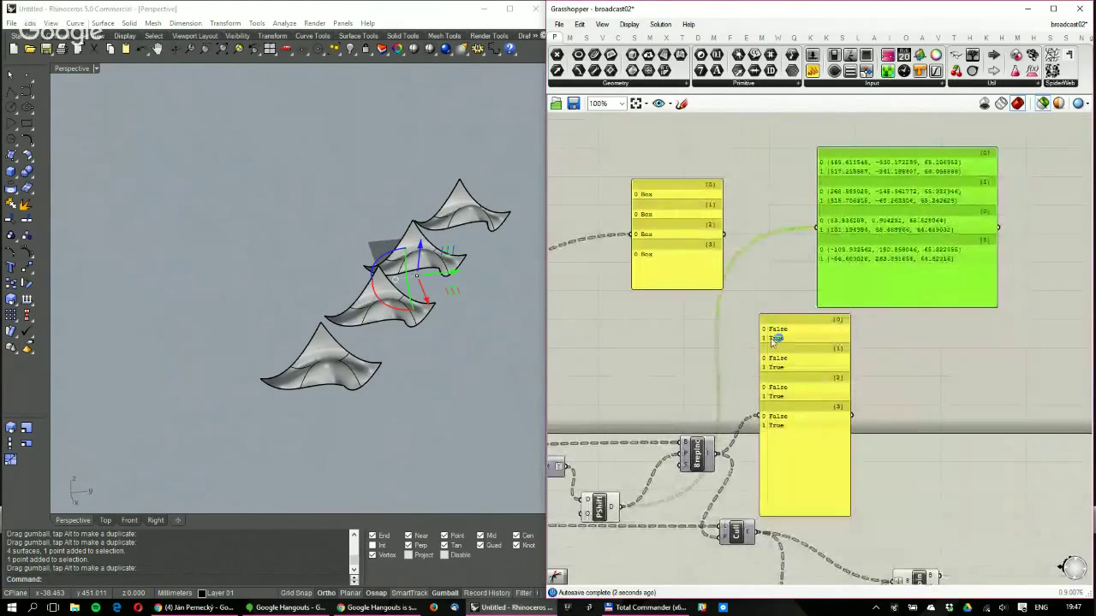
Duplicate the PShift component beside the Split component's output
right_drag(774, 482, 907, 413)
scroll(895, 419, down, 1)
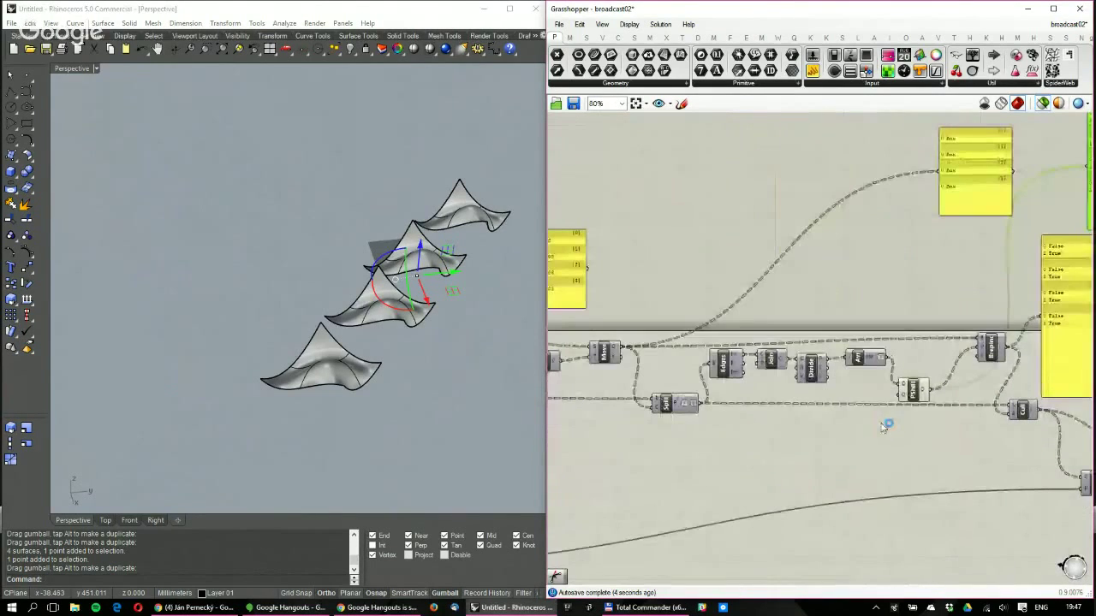
alt+drag(915, 387, 742, 432)
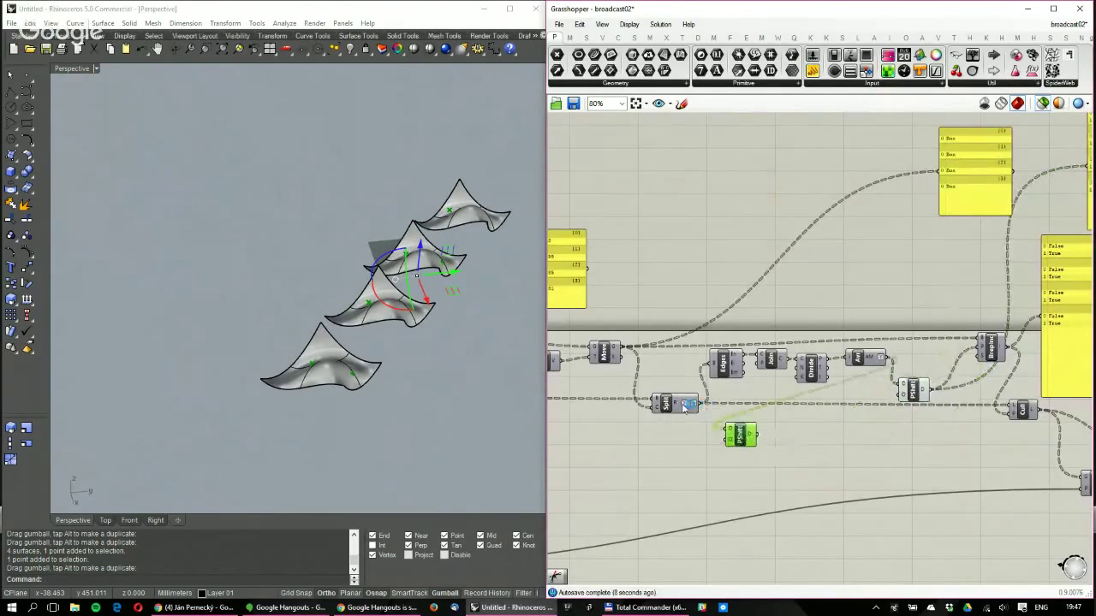
Turn off grafting on the Split component's result output, keep Simplify on, and check its data tree
scroll(683, 405, up, 4)
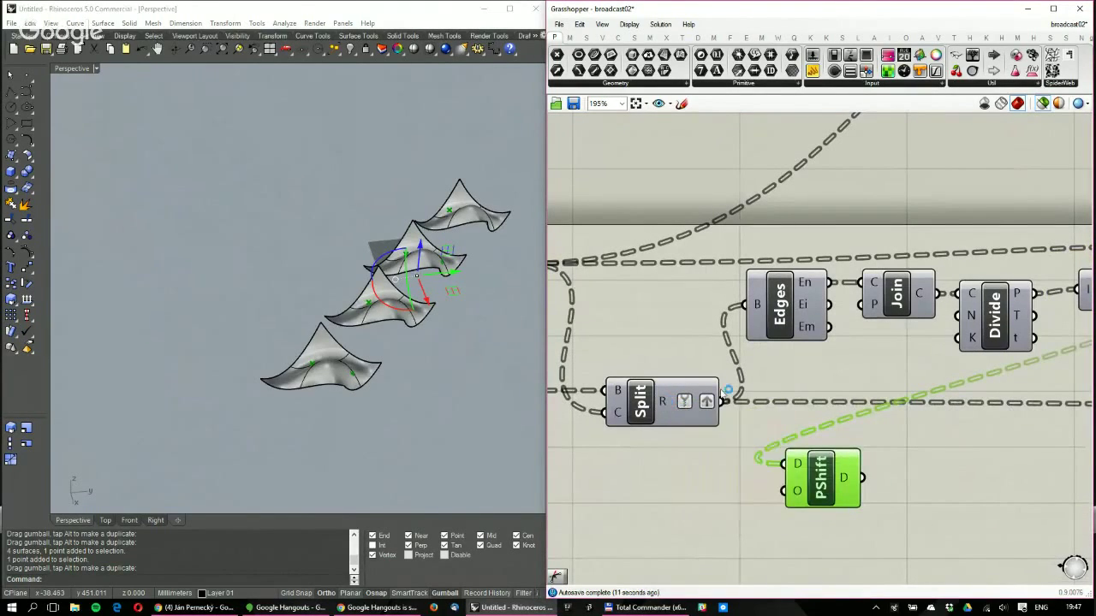
right_click(667, 400)
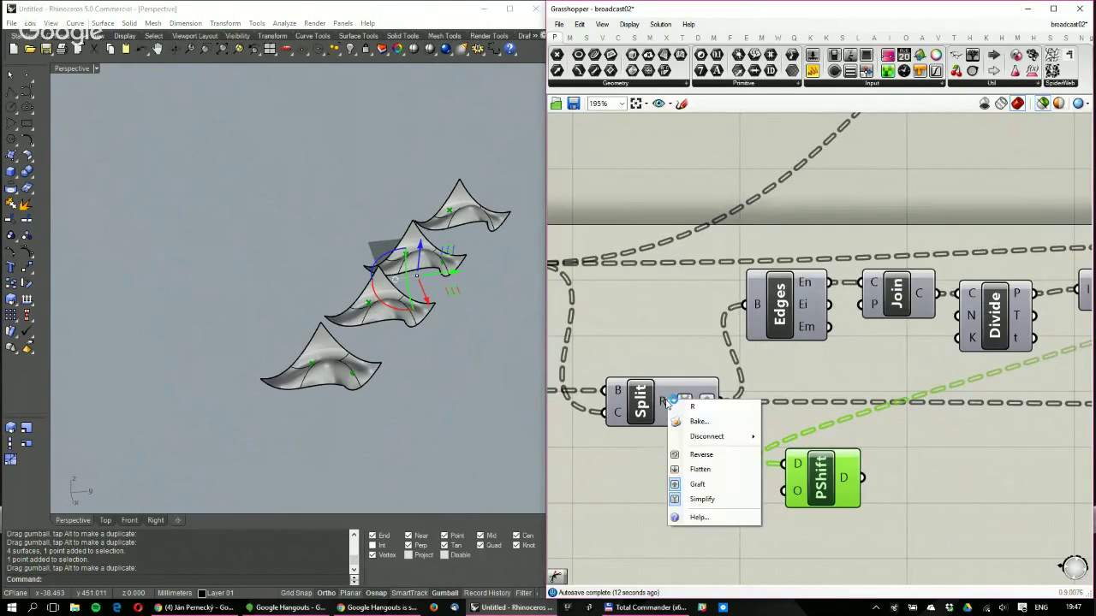
click(704, 500)
mouse_move(662, 407)
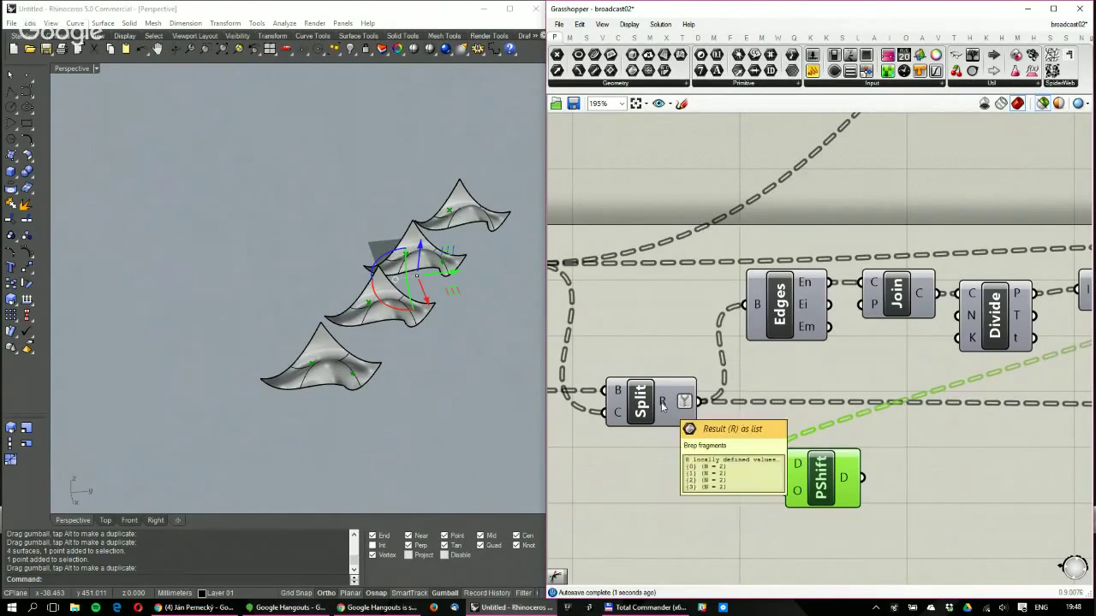
Remove the duplicated PShift component near the Split component
scroll(766, 428, down, 4)
drag(795, 452, 1011, 395)
click(909, 439)
right_drag(923, 399, 836, 448)
scroll(837, 445, down, 1)
right_drag(927, 351, 908, 347)
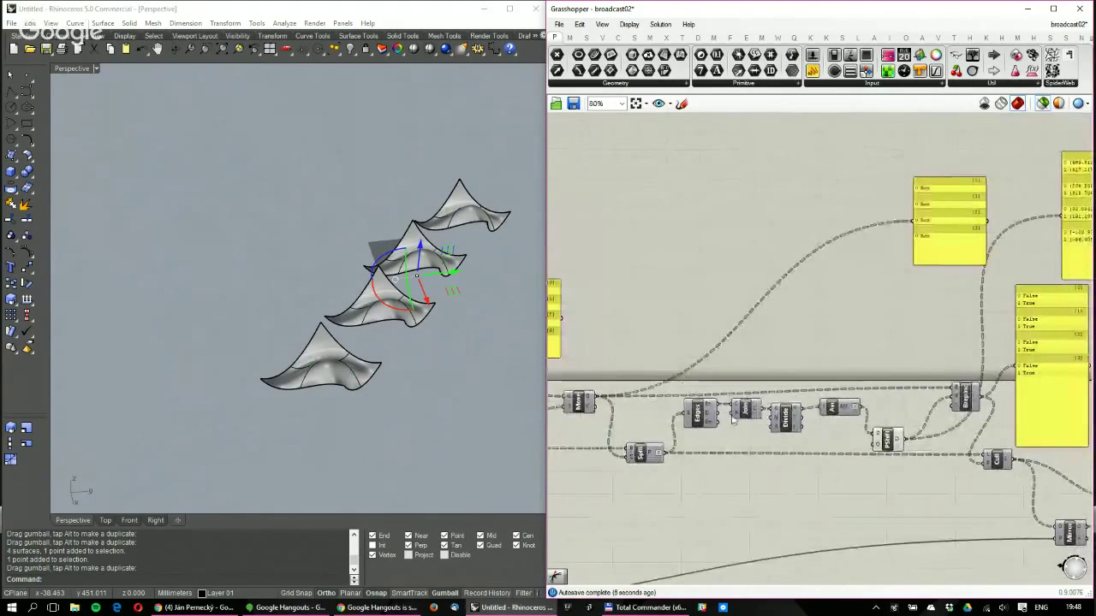
Compare the data tree paths of the Split result, the Avr mean and the PShift output
right_drag(732, 414, 802, 384)
scroll(746, 423, up, 2)
mouse_move(707, 428)
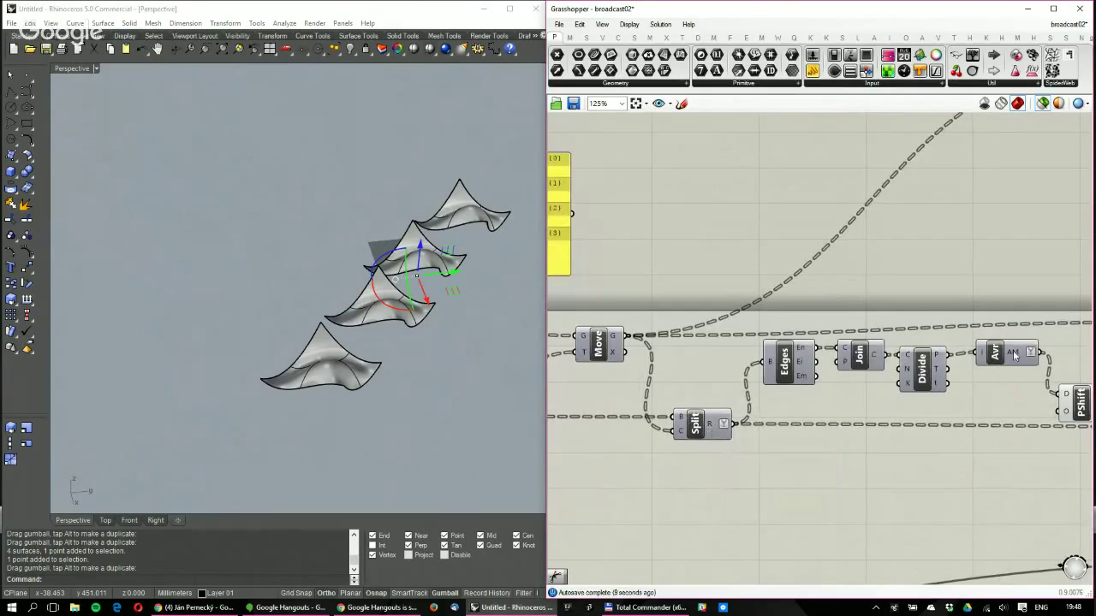
mouse_move(1012, 356)
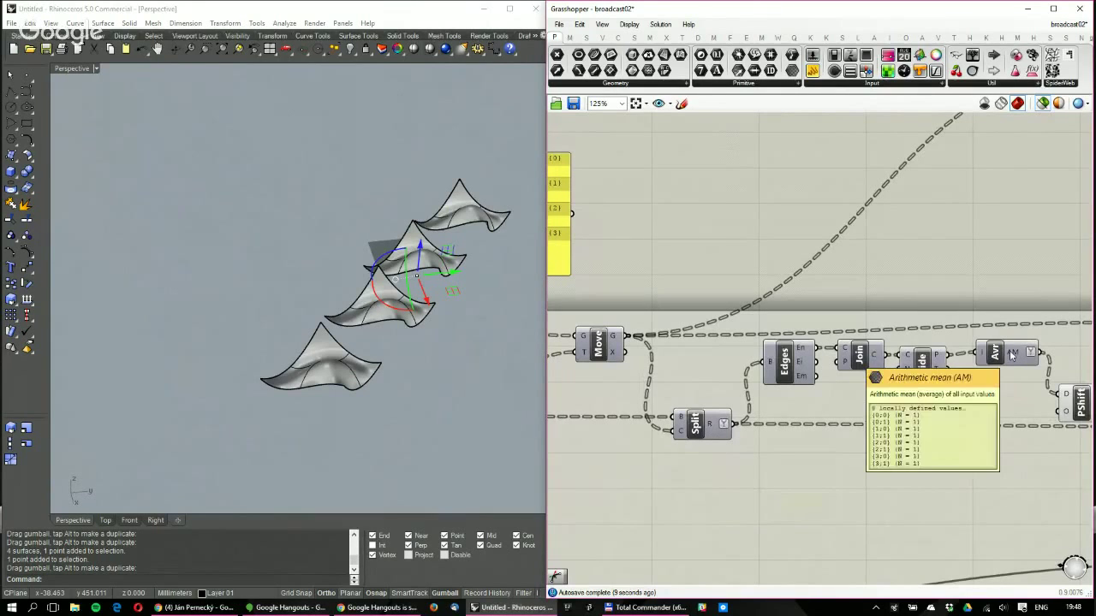
right_drag(1008, 357, 907, 366)
mouse_move(995, 418)
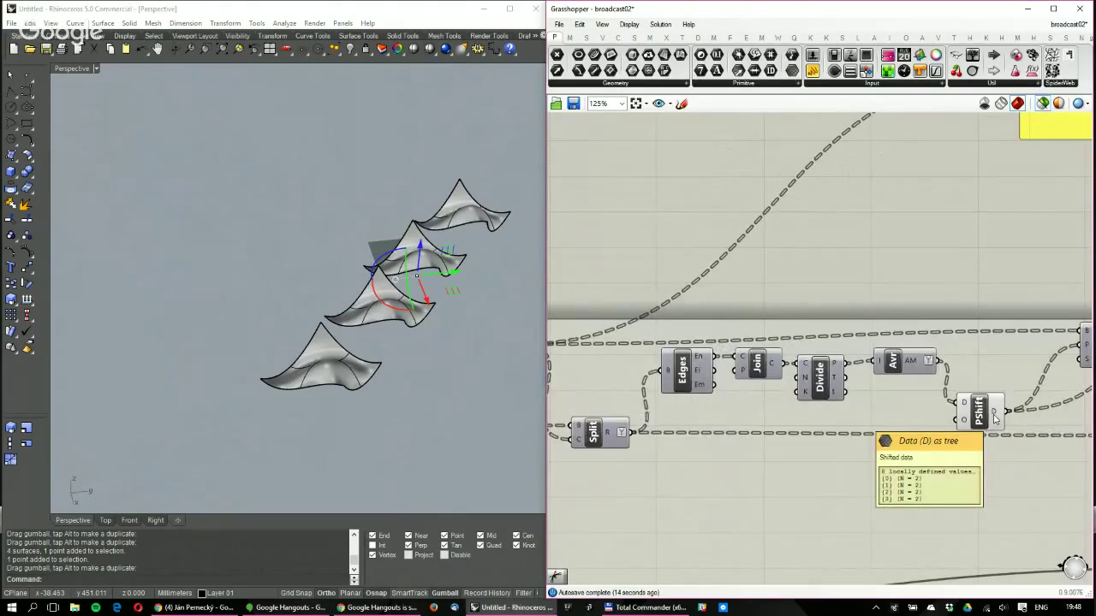
mouse_move(605, 432)
right_drag(605, 433, 821, 416)
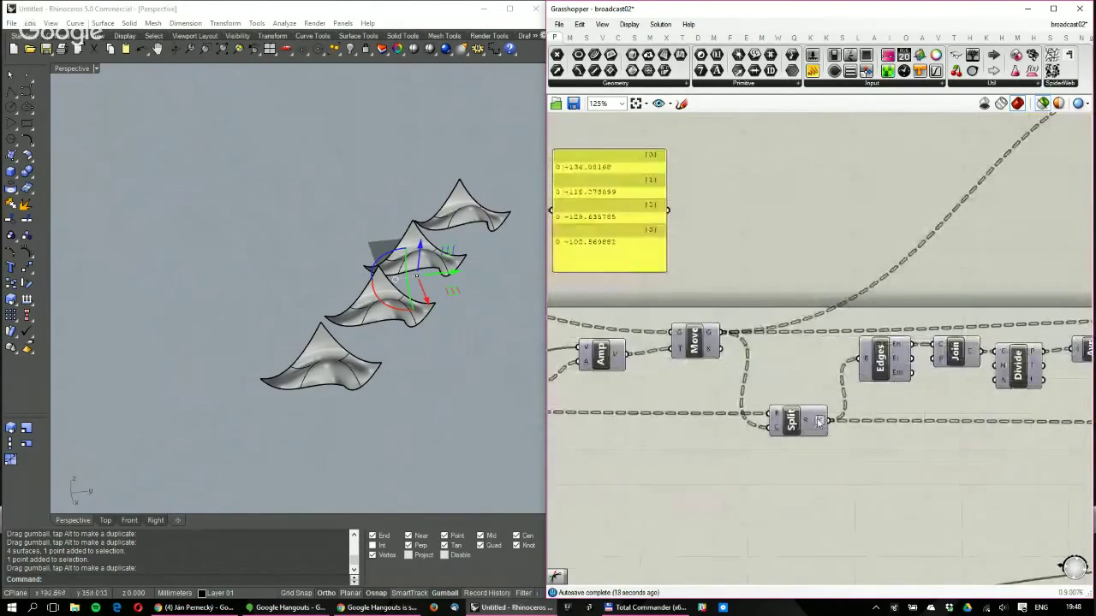
mouse_move(803, 428)
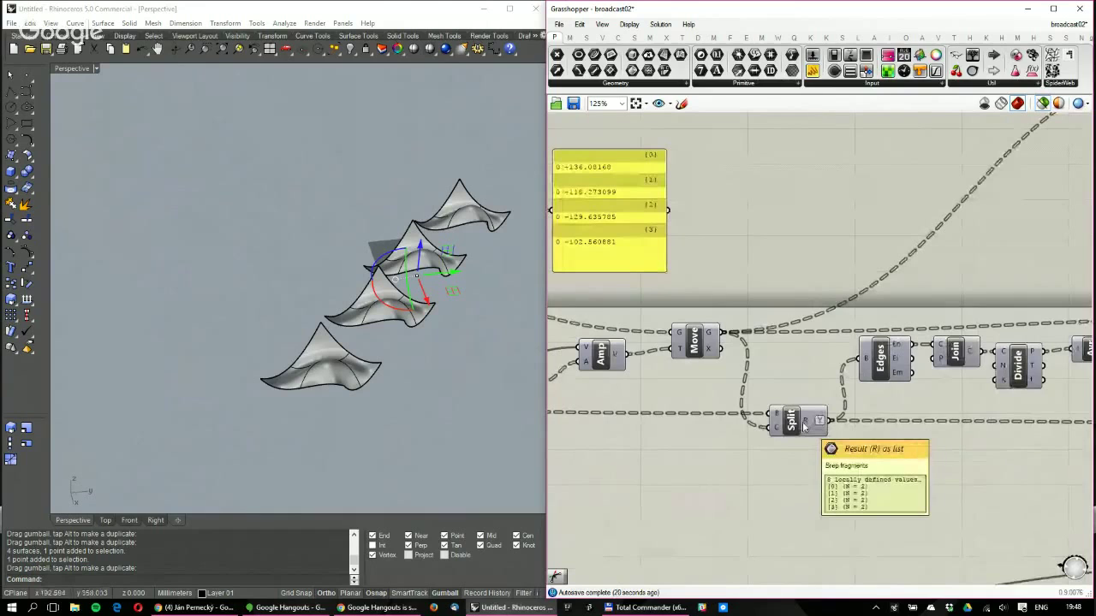
right_drag(918, 433, 692, 428)
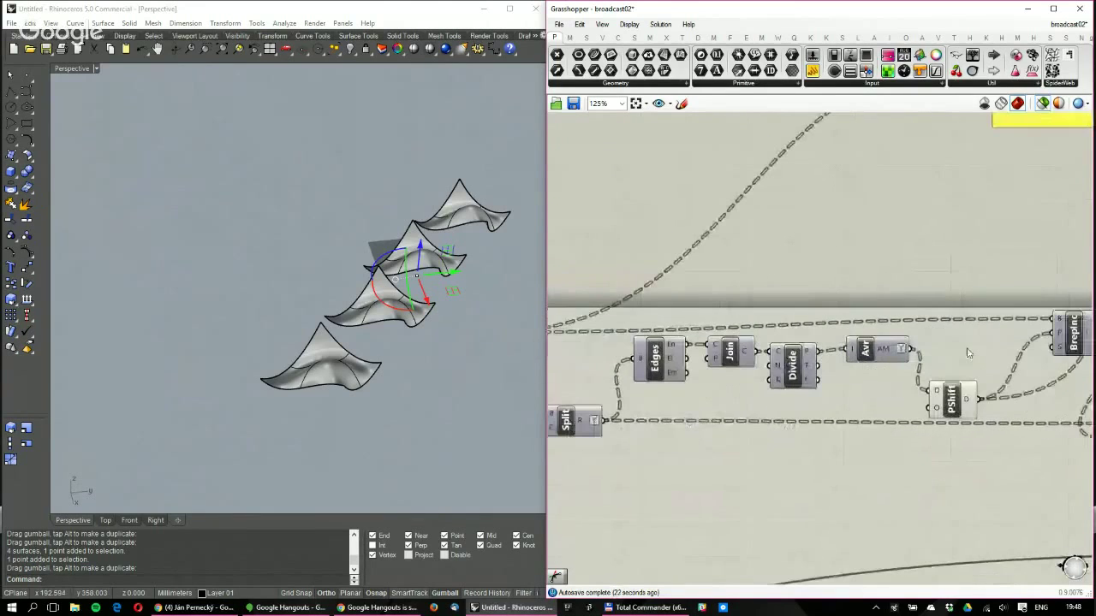
mouse_move(883, 353)
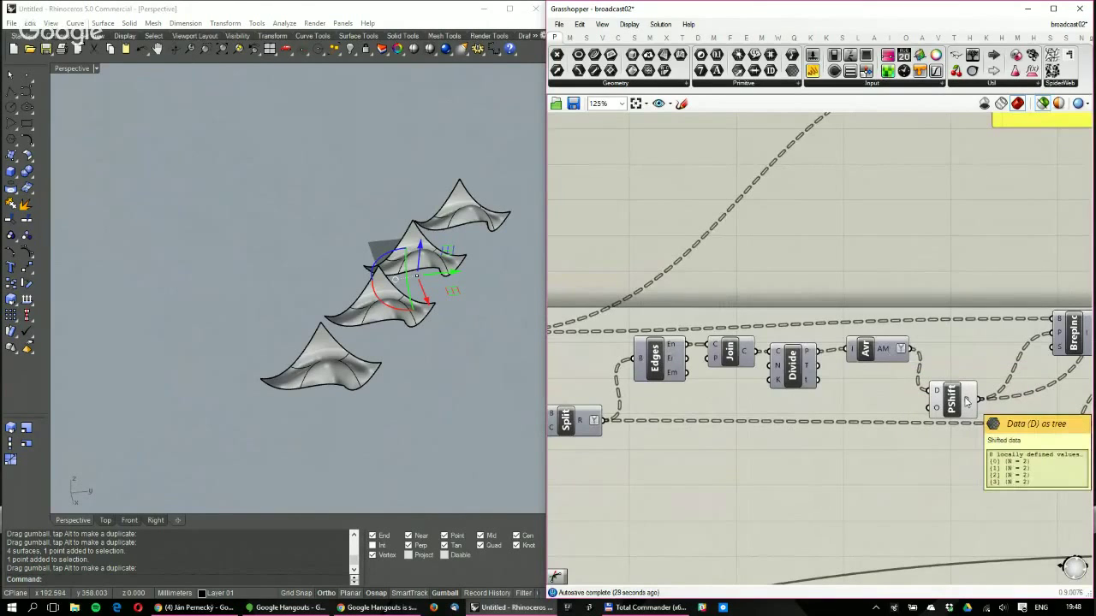
Select the PShift component and examine its preview points on the split surfaces in the Rhino viewport
click(963, 401)
right_drag(959, 399, 751, 369)
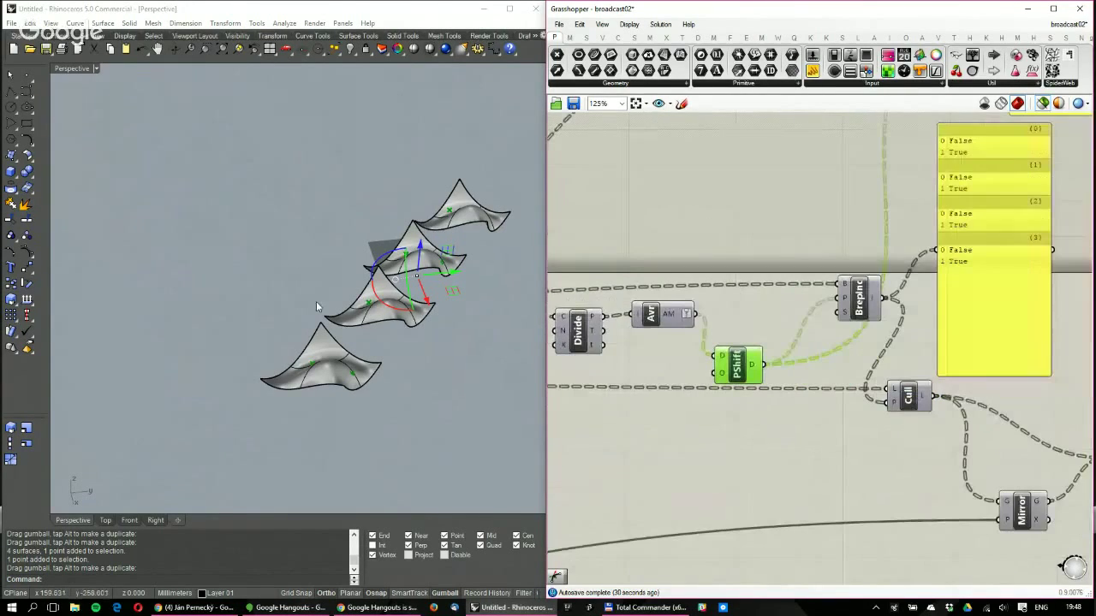
scroll(421, 362, up, 5)
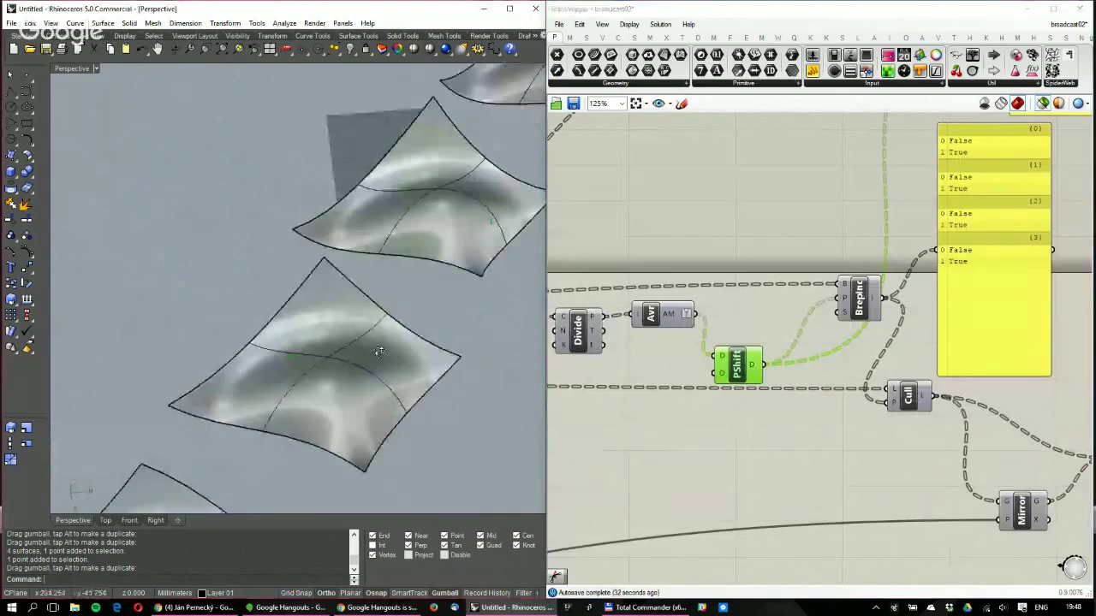
Move the PShift component up beside the Avr component and check the data tree of its output
right_drag(422, 362, 280, 185)
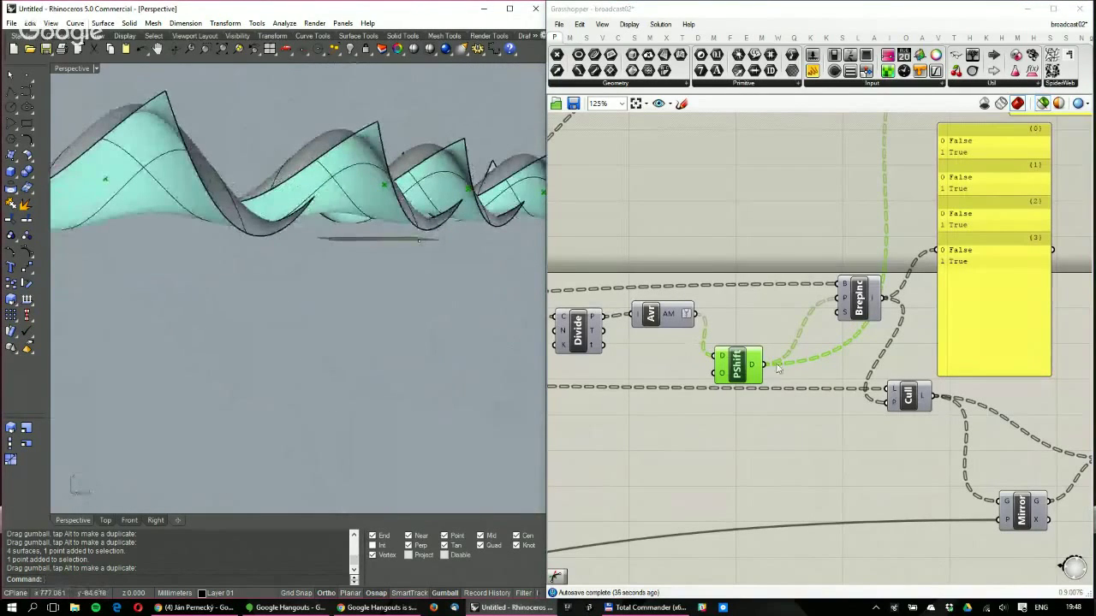
drag(745, 373, 743, 353)
mouse_move(750, 345)
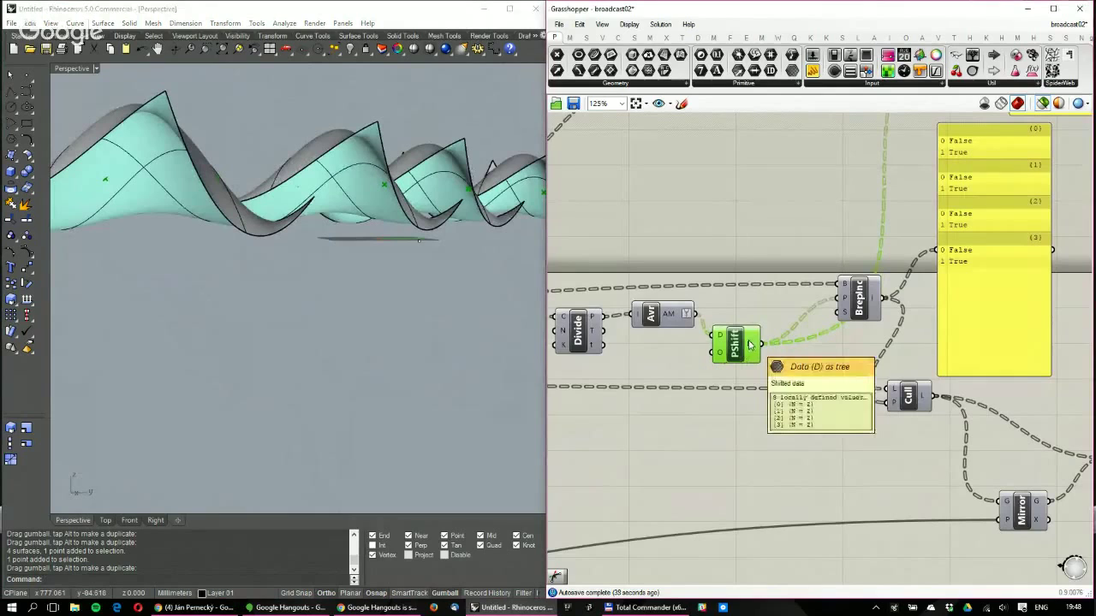
Select the BrepInc, Cull and Join components in turn and examine their previews on the four surfaces in the Rhino viewport
click(860, 296)
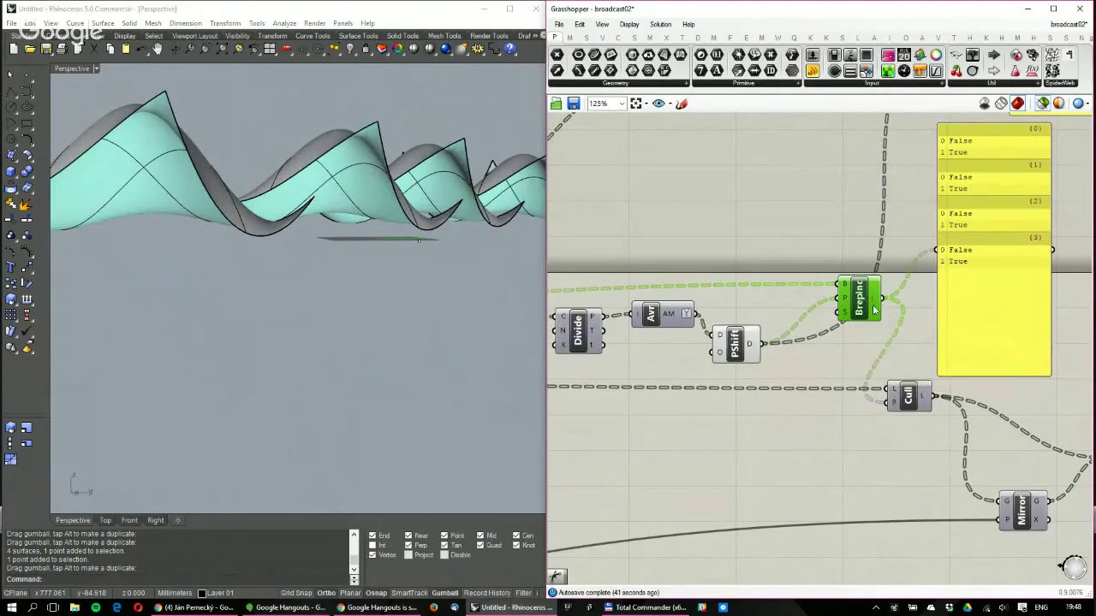
click(910, 396)
right_drag(437, 260, 172, 237)
scroll(171, 237, down, 2)
scroll(291, 295, down, 3)
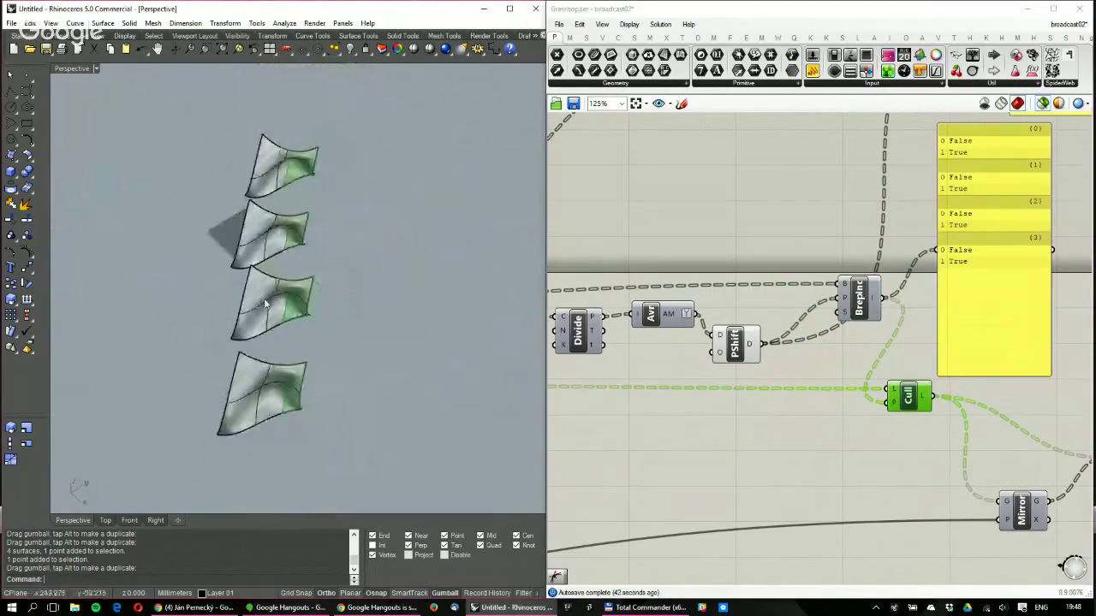
right_drag(746, 377, 536, 325)
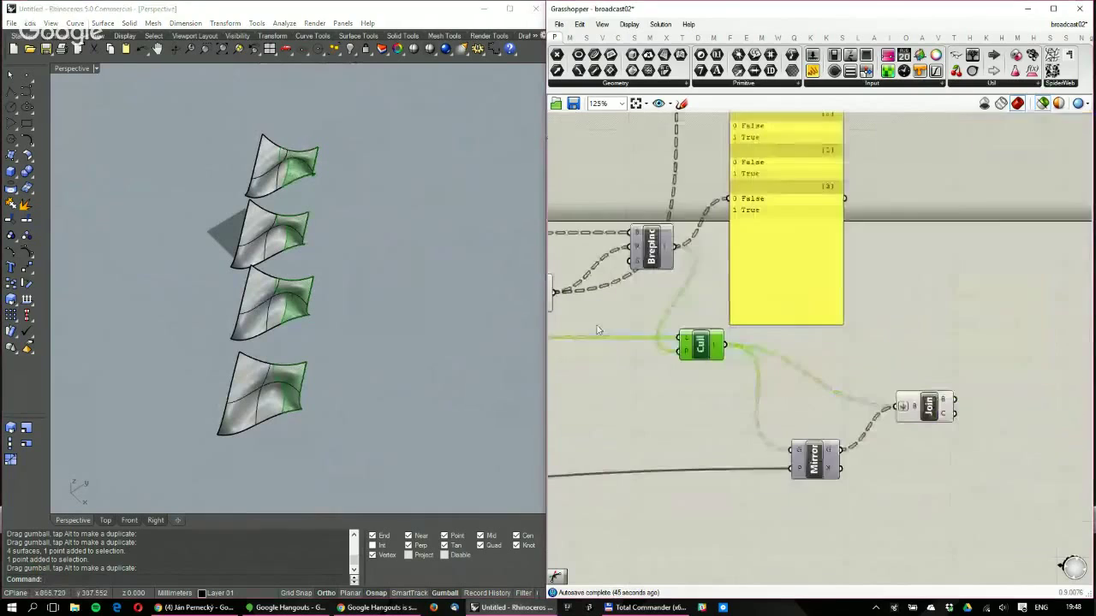
click(814, 460)
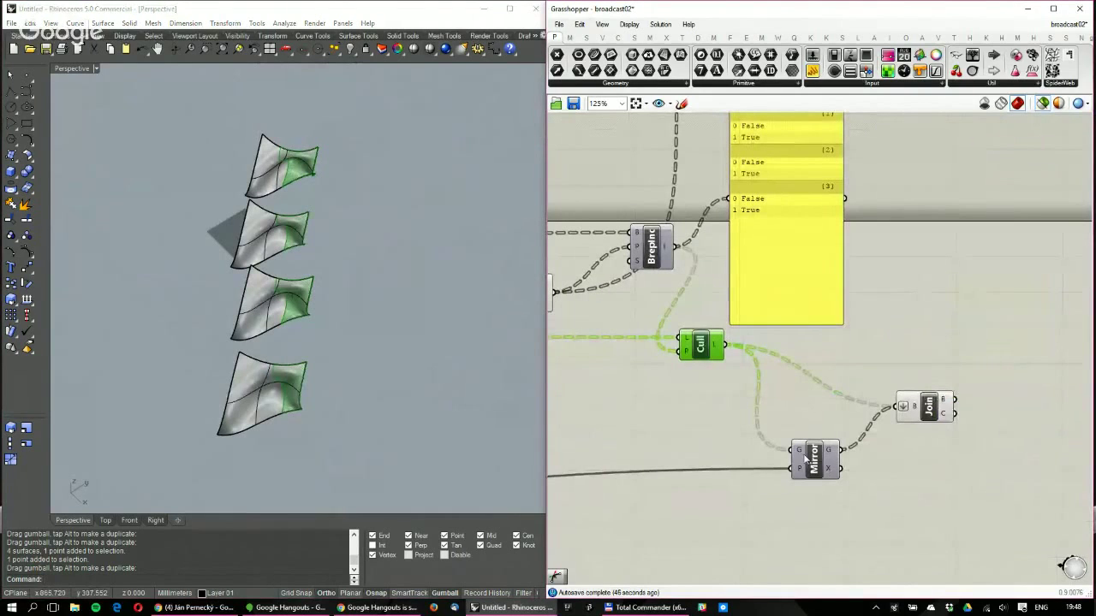
click(928, 406)
right_drag(462, 188, 413, 296)
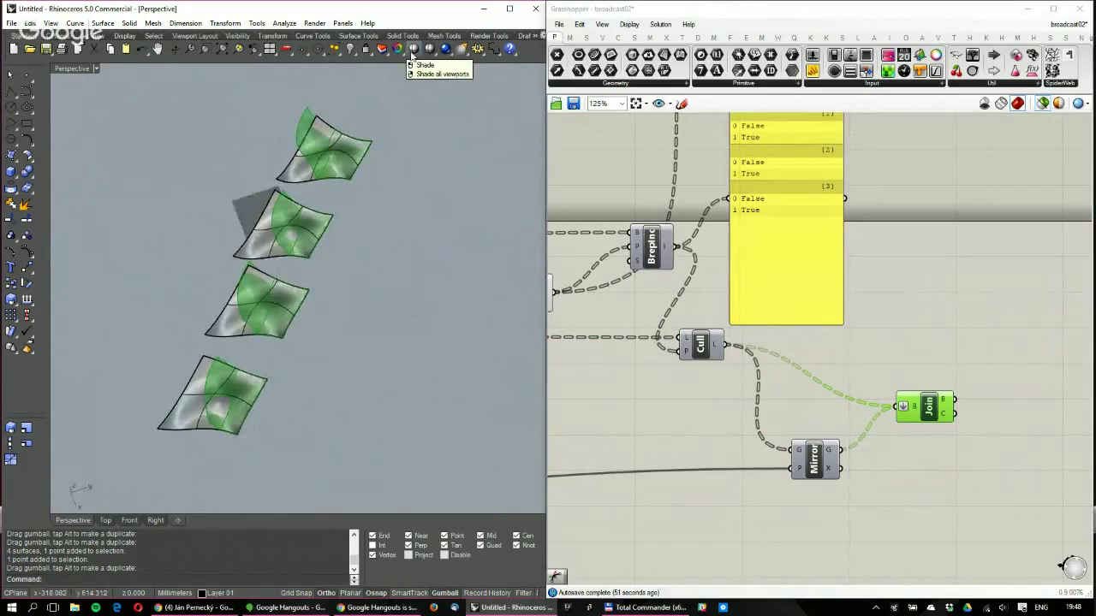
Switch to Chrome, view the W Series 004 reference picture on grasshopper3d.com, and return to Rhino
click(195, 607)
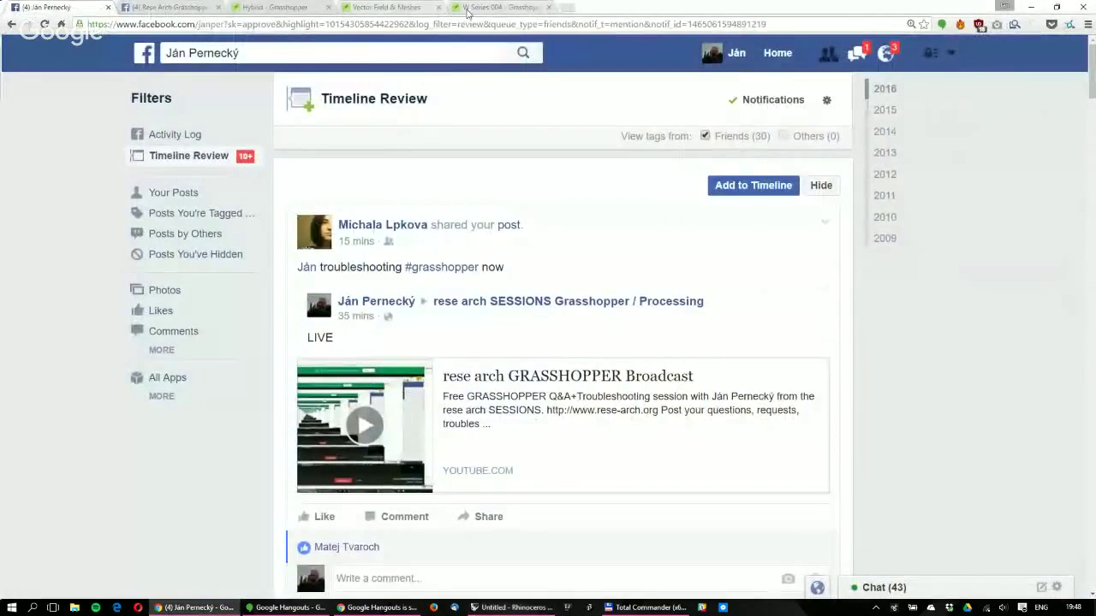
click(497, 7)
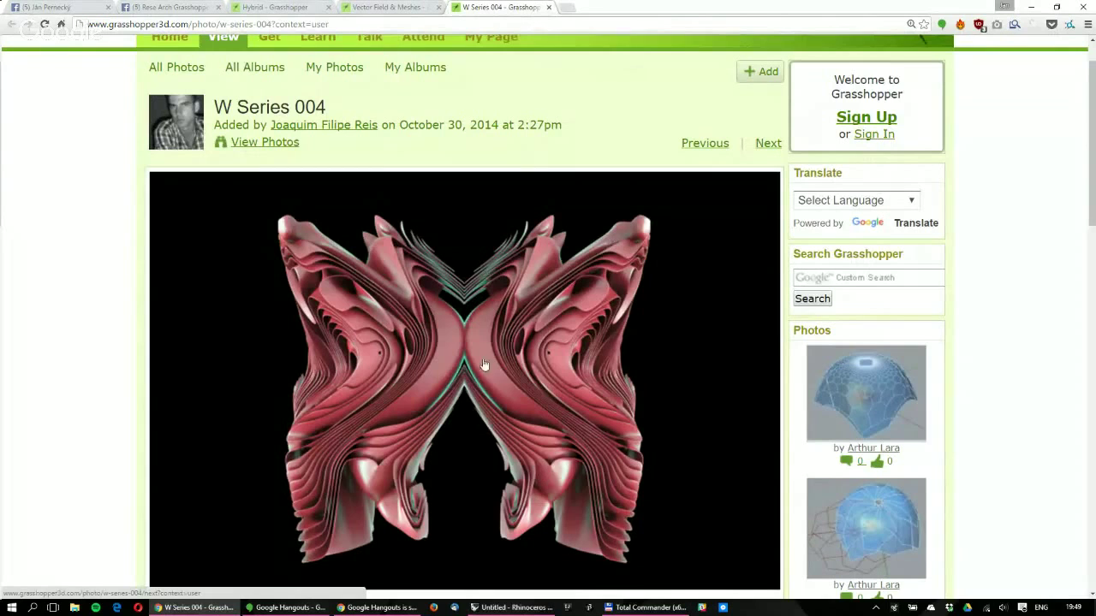
click(1034, 7)
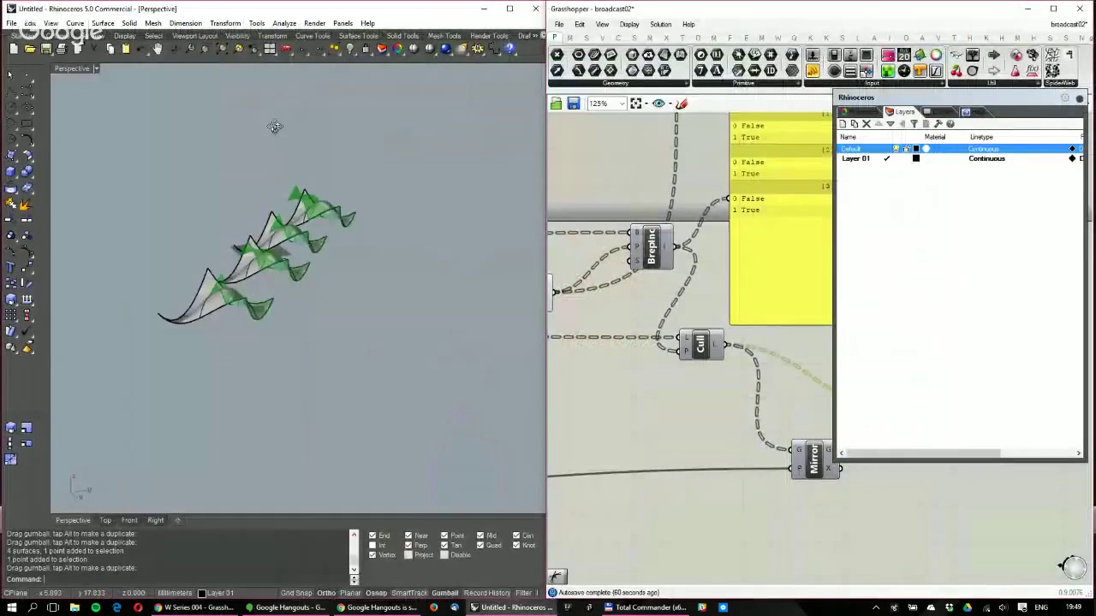
Move the control point of the mirror plane across the row of surfaces to reposition the mirrored pieces
right_drag(273, 182, 258, 156)
right_drag(291, 251, 307, 279)
drag(329, 264, 250, 248)
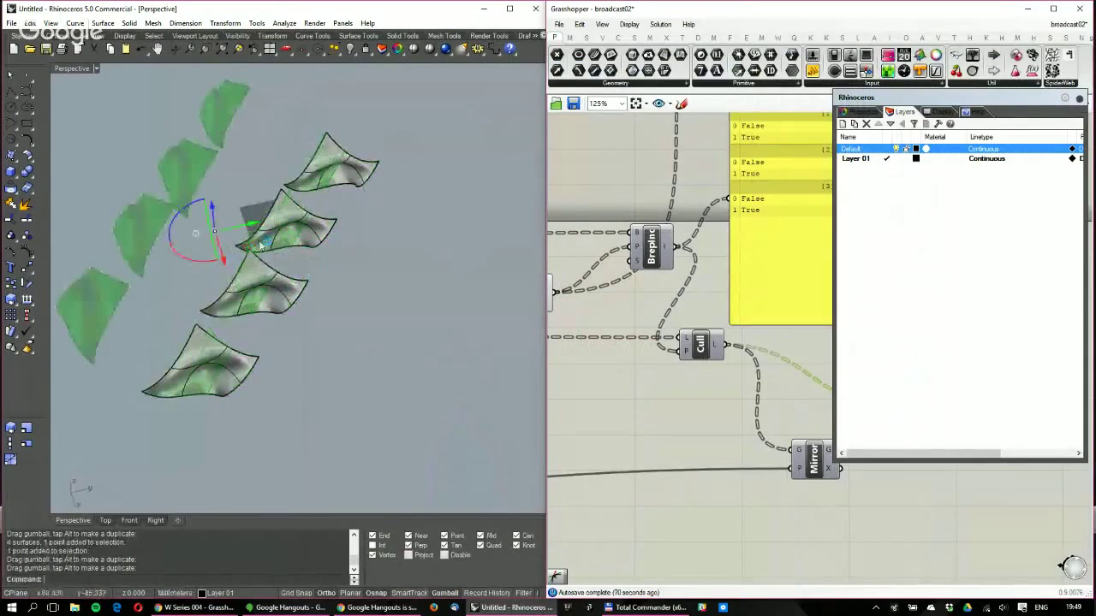
mouse_move(260, 239)
right_down()
mouse_move(288, 211)
mouse_move(256, 230)
right_up()
drag(250, 249, 229, 235)
right_drag(229, 235, 206, 227)
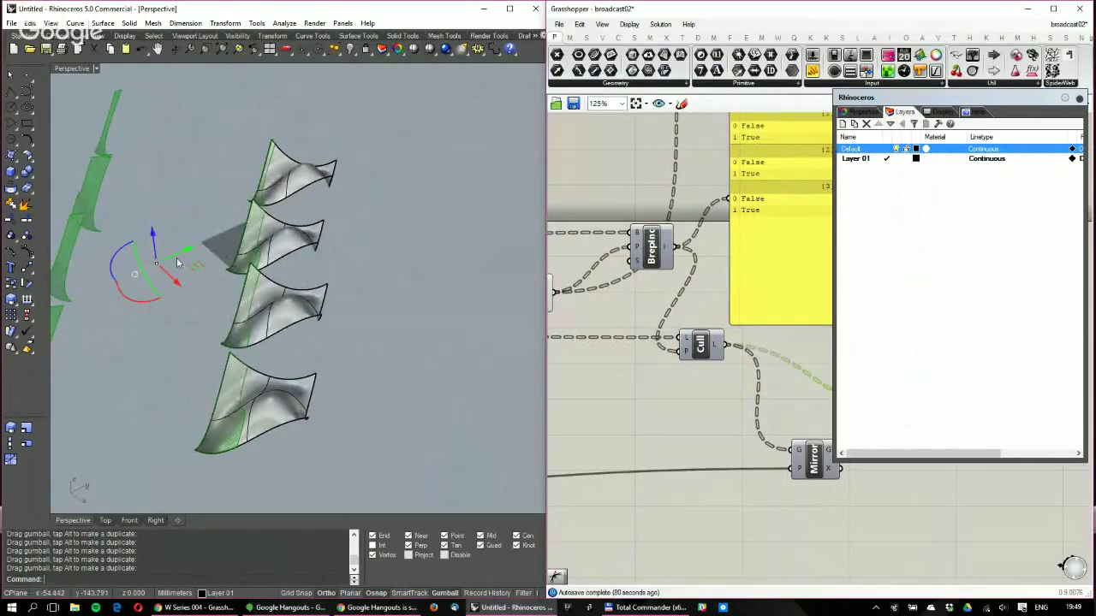
drag(197, 272, 370, 304)
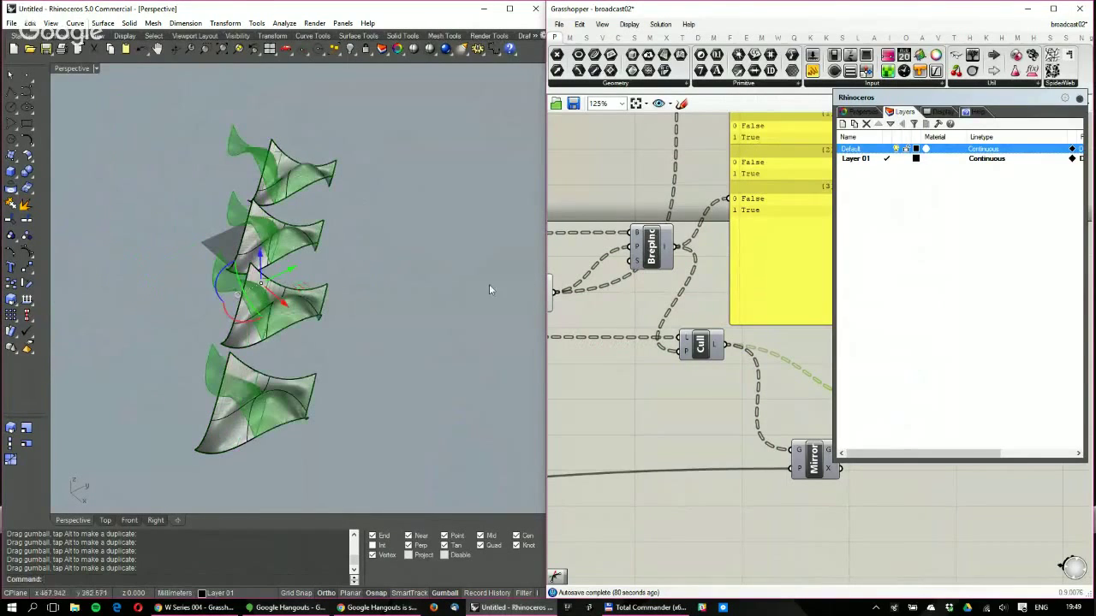
Select the second Rot3D component, driven by the Angle slider, and examine its rotated plane in the Rhino viewport
scroll(737, 315, down, 3)
right_drag(737, 316, 897, 323)
scroll(760, 330, up, 2)
scroll(760, 330, up, 2)
scroll(817, 269, down, 3)
scroll(777, 455, up, 3)
click(782, 460)
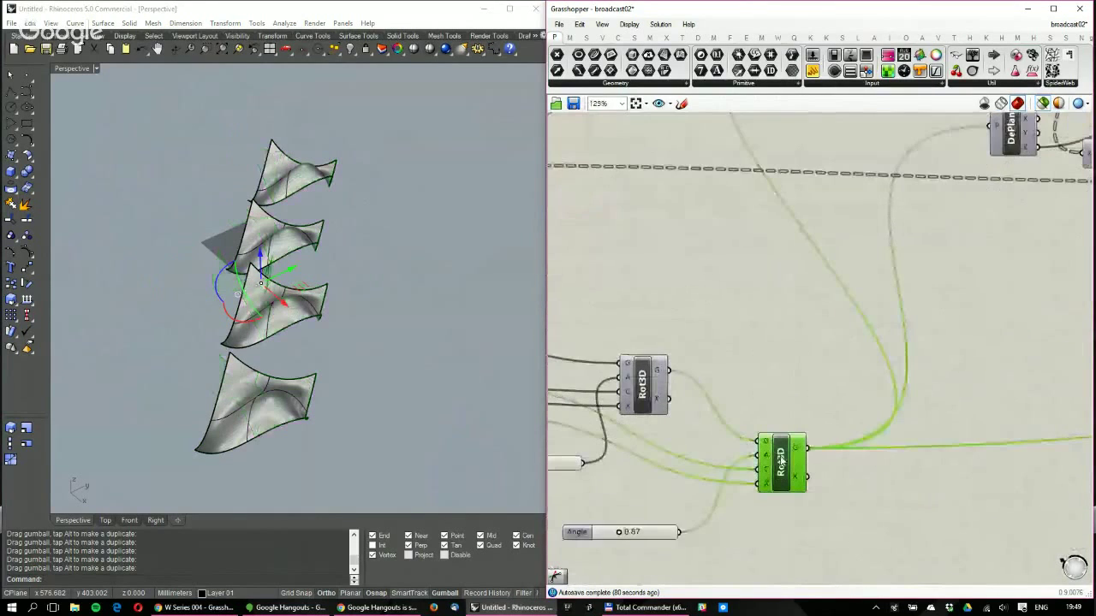
right_drag(445, 308, 295, 267)
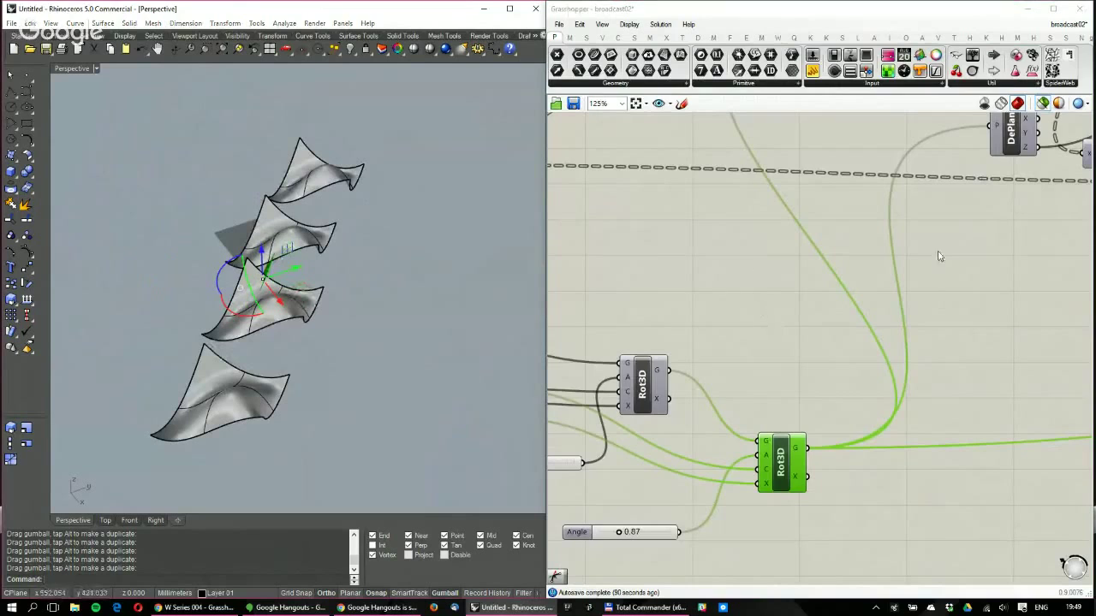
Select the Join component, inspect the joined mirrored surfaces in the Rhino viewport, and save the definition broadcast02
scroll(854, 318, down, 4)
scroll(854, 318, up, 3)
click(919, 279)
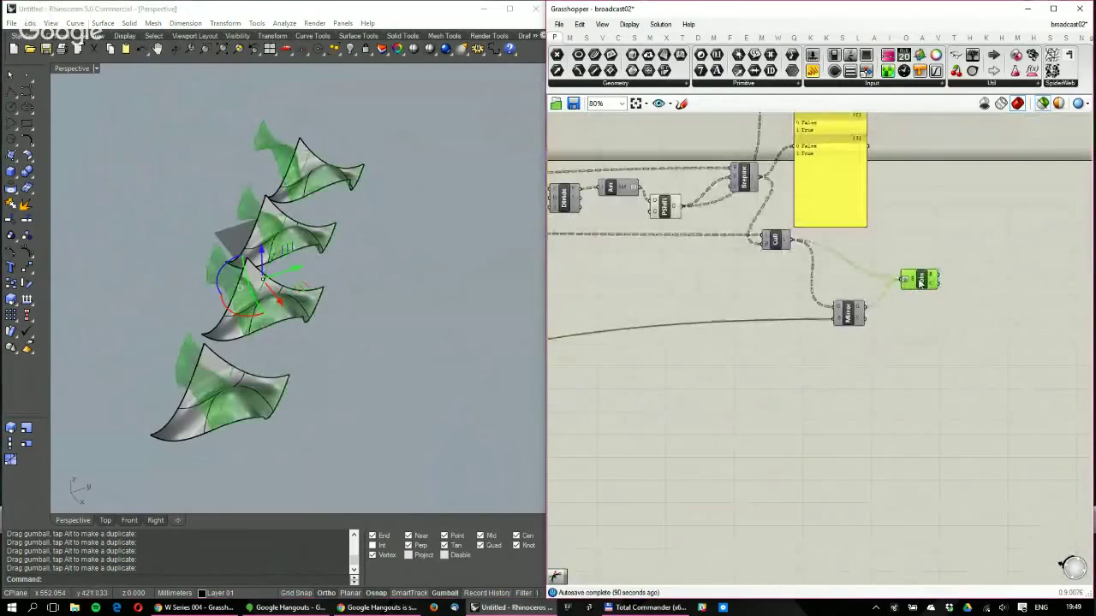
right_drag(360, 257, 274, 227)
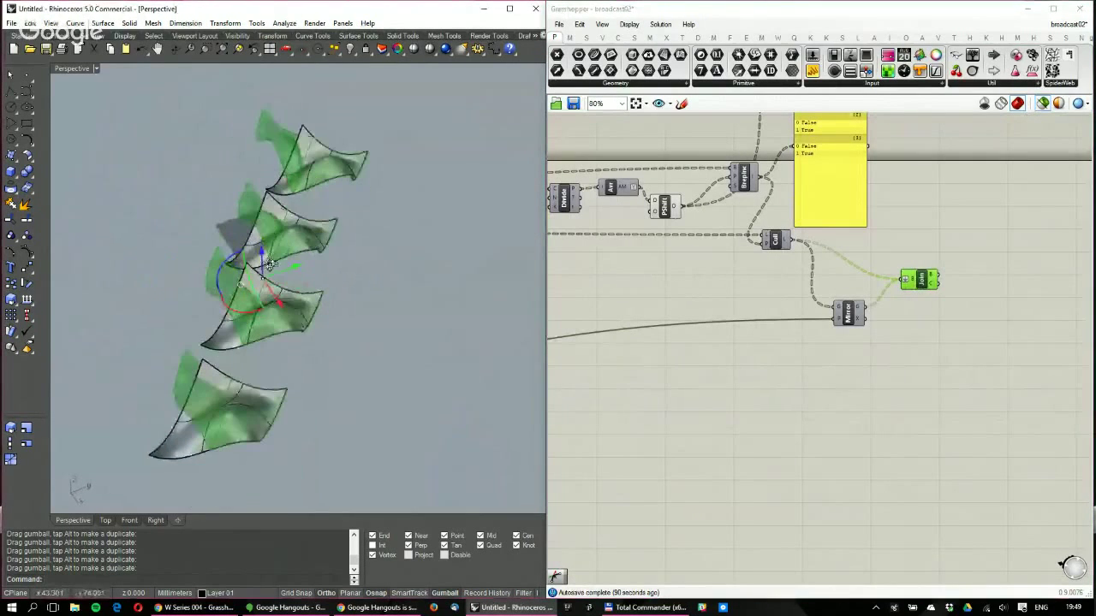
right_drag(900, 251, 979, 339)
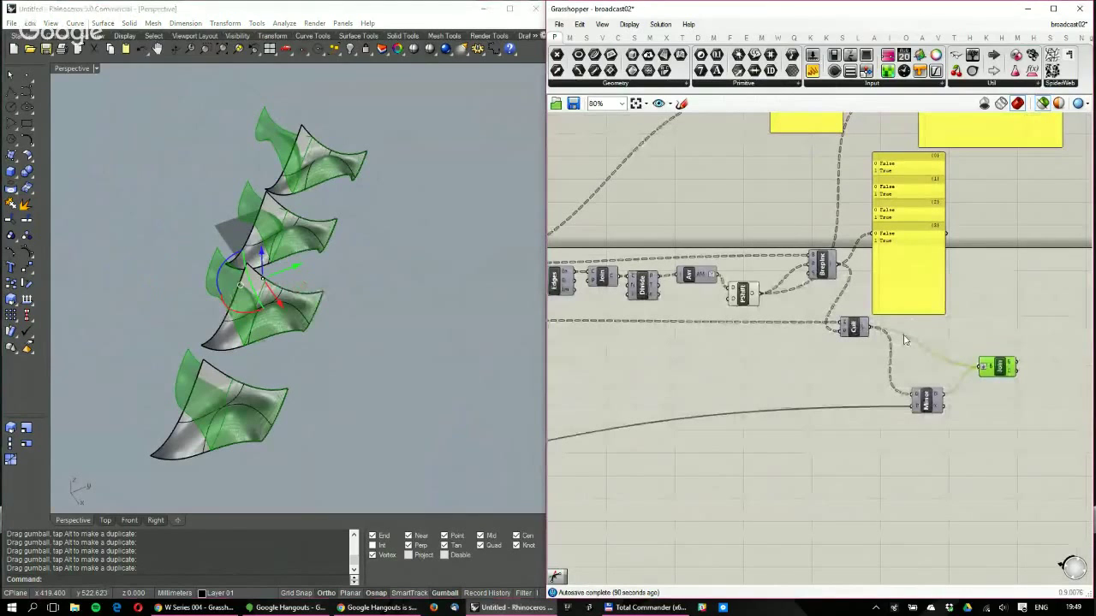
right_drag(904, 339, 914, 434)
right_drag(359, 274, 267, 265)
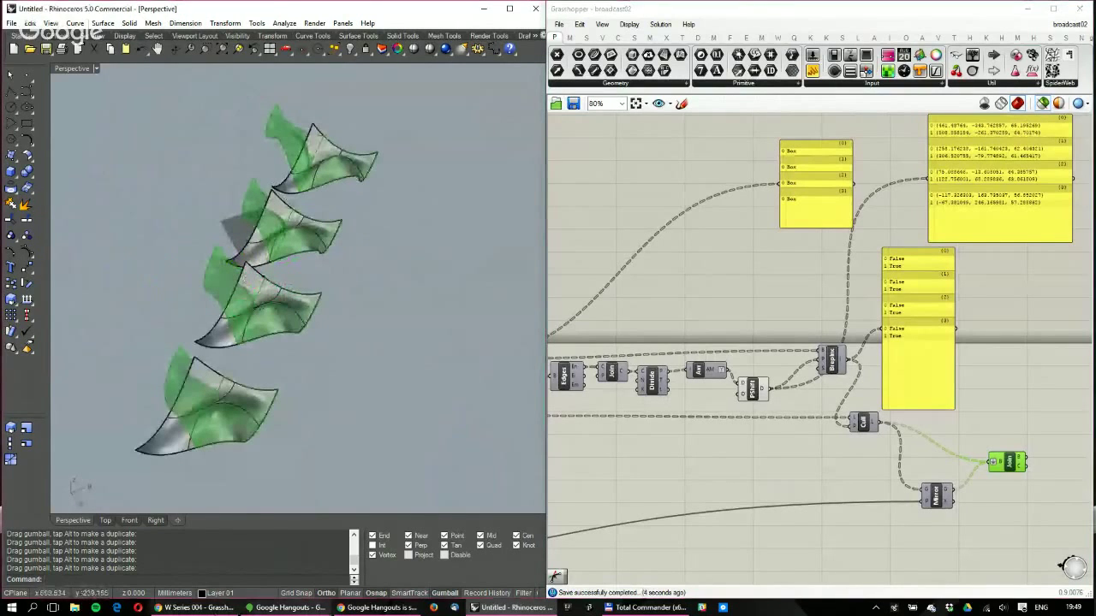
Switch to Facebook in Chrome and open the notification about new posts in the Rese Arch Grasshopper Free Broadcast event
click(195, 608)
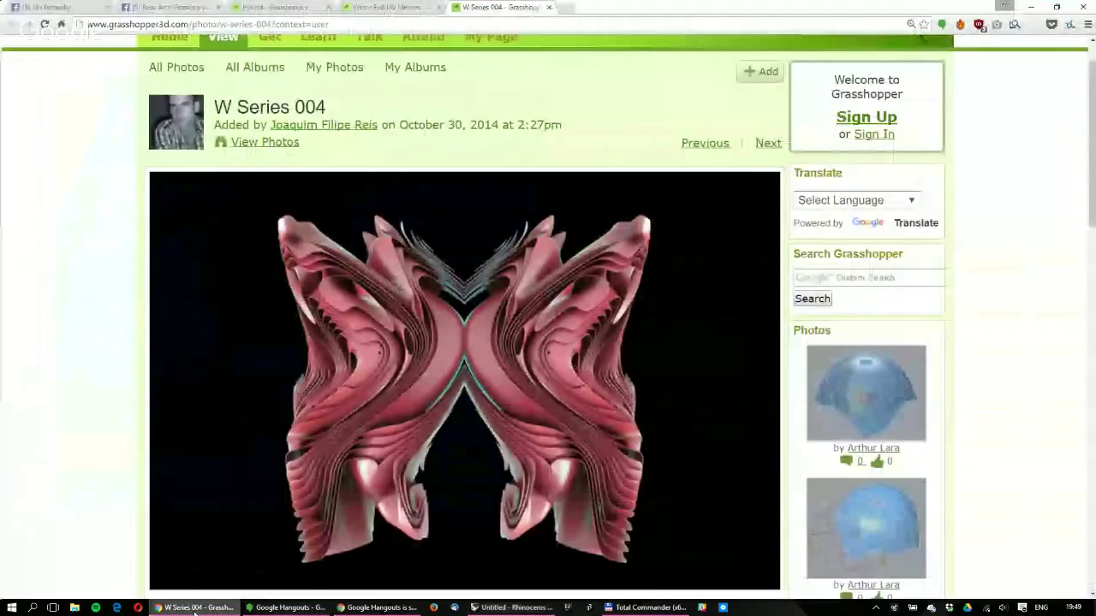
key(ctrl+1)
click(886, 54)
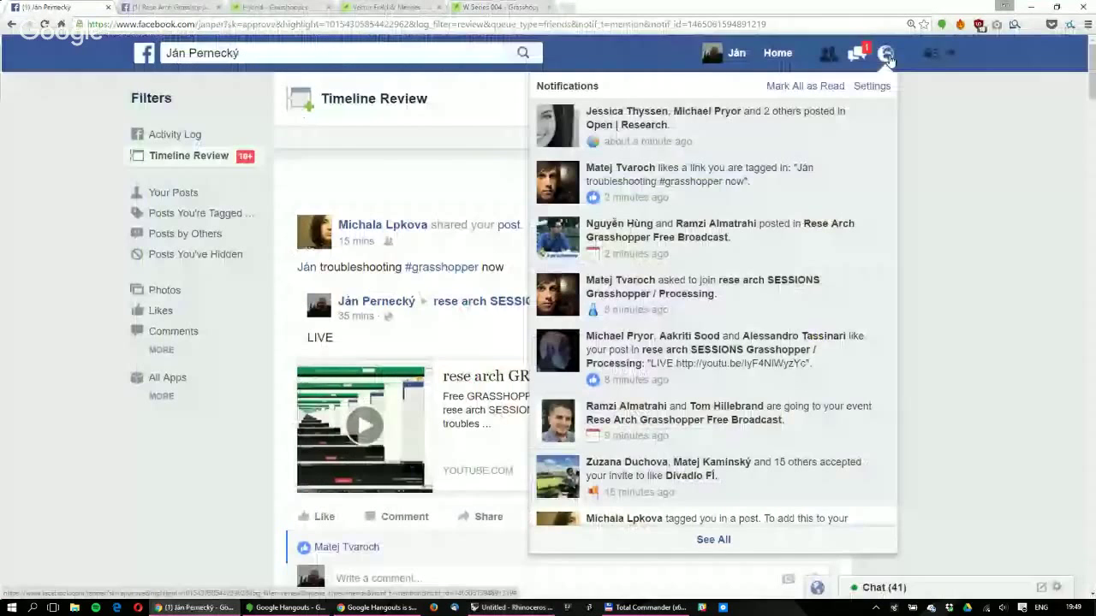
key(alt+Tab)
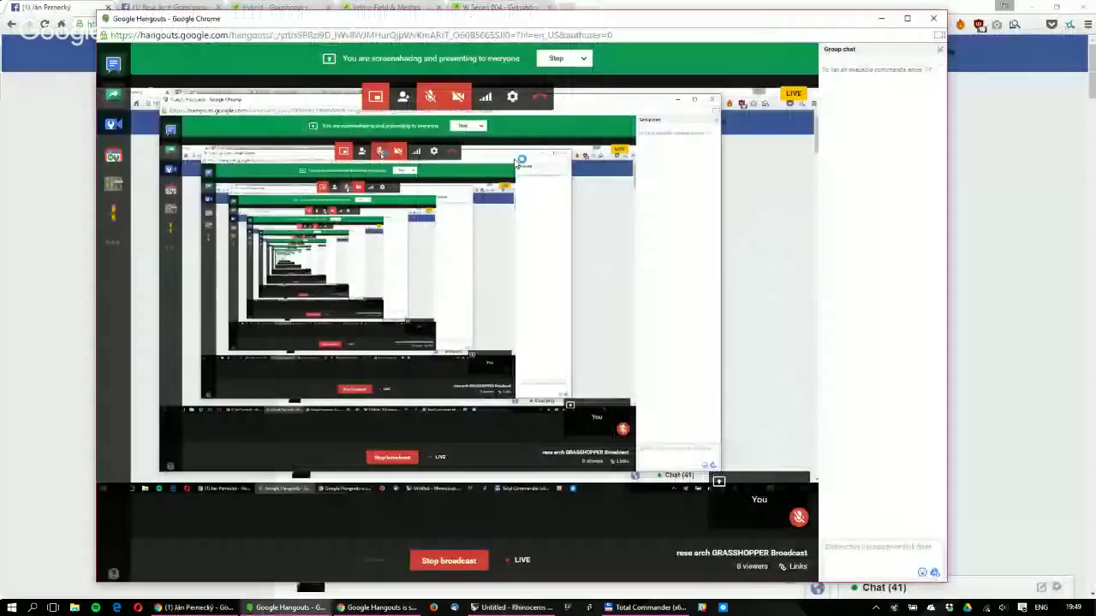
key(alt+Tab)
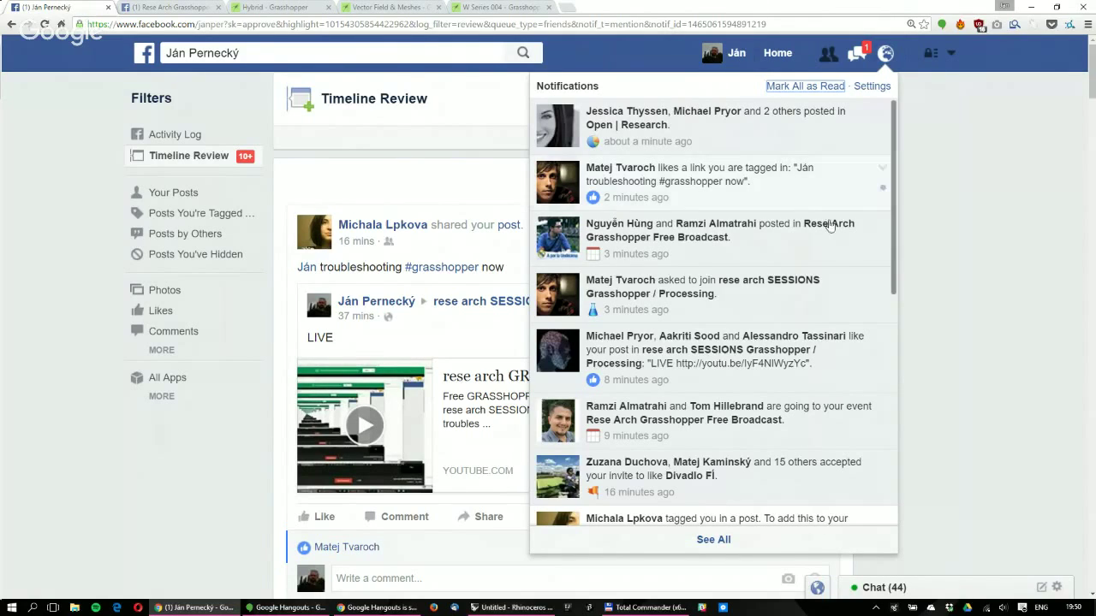
click(735, 244)
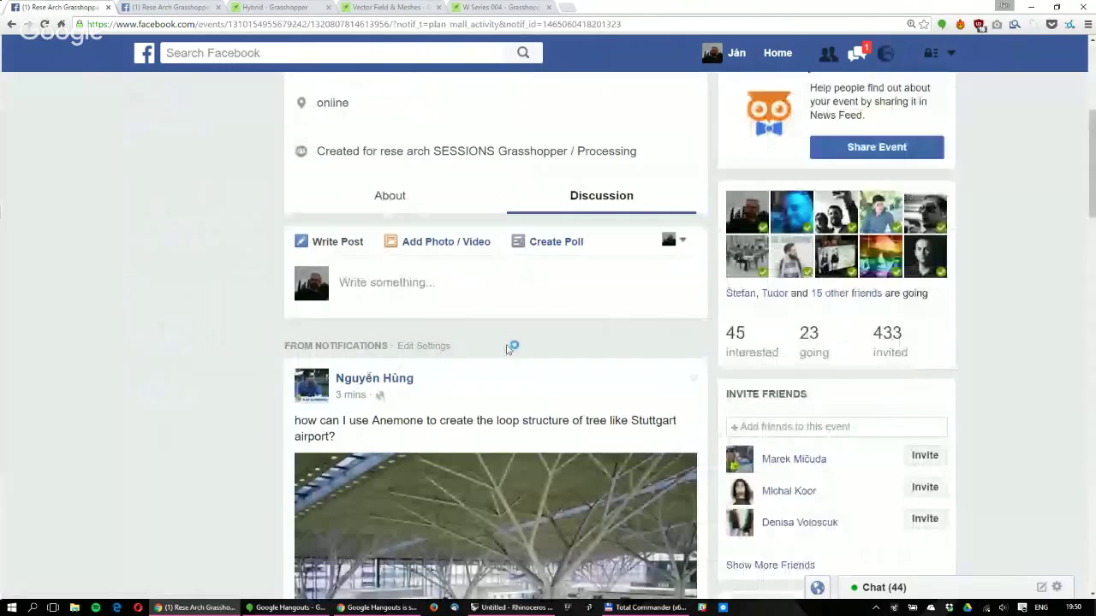
Read the event's Anemone questions, expand the form-finding comment to show all its links, and view its branching-structure picture enlarged
scroll(506, 349, down, 3)
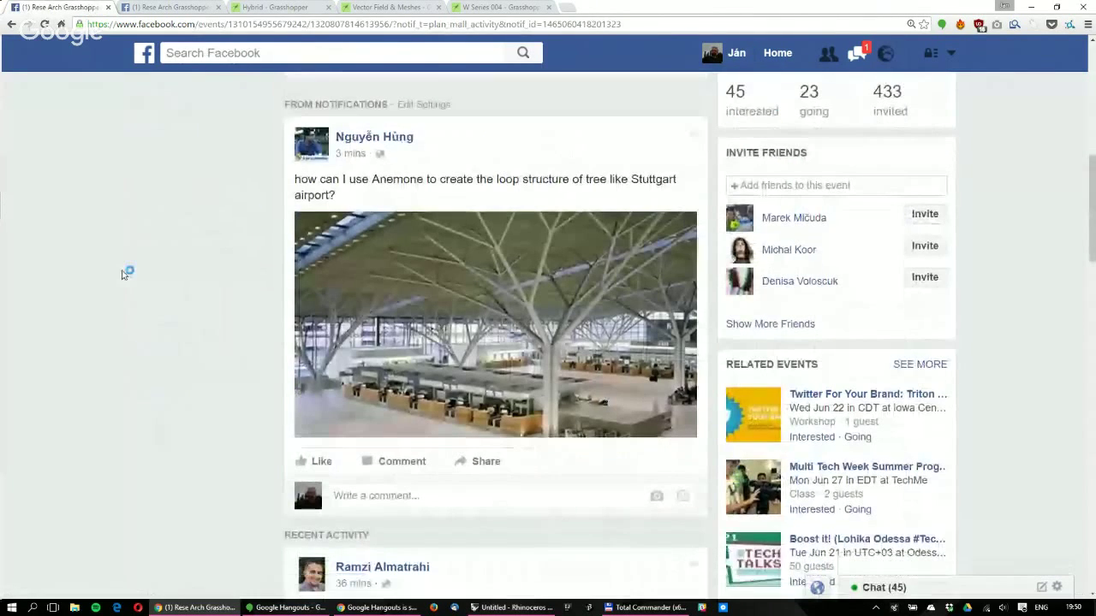
scroll(122, 272, down, 2)
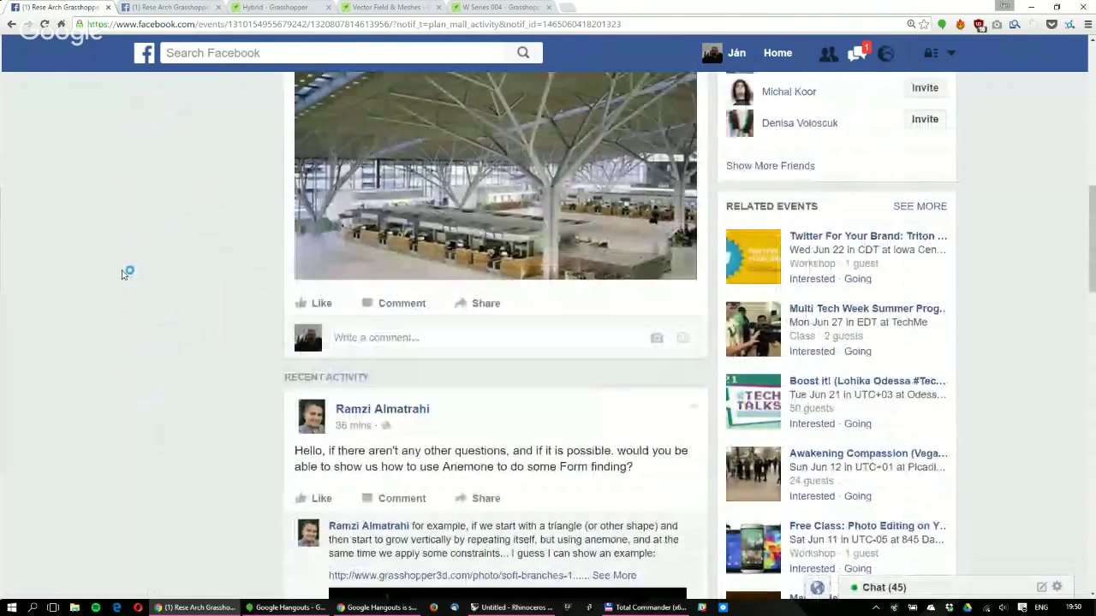
scroll(551, 261, down, 3)
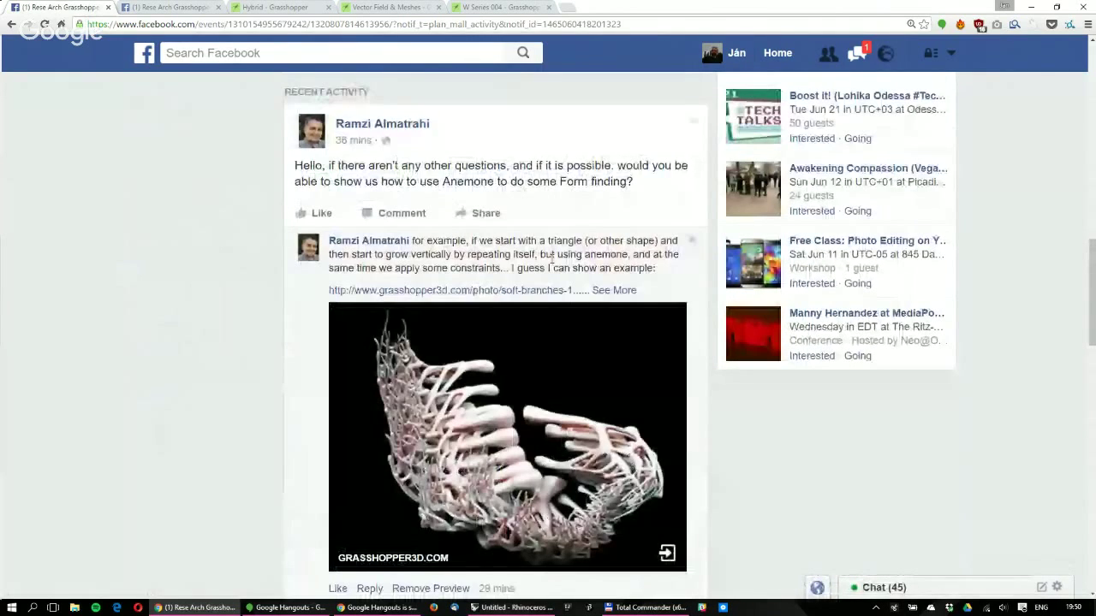
click(614, 291)
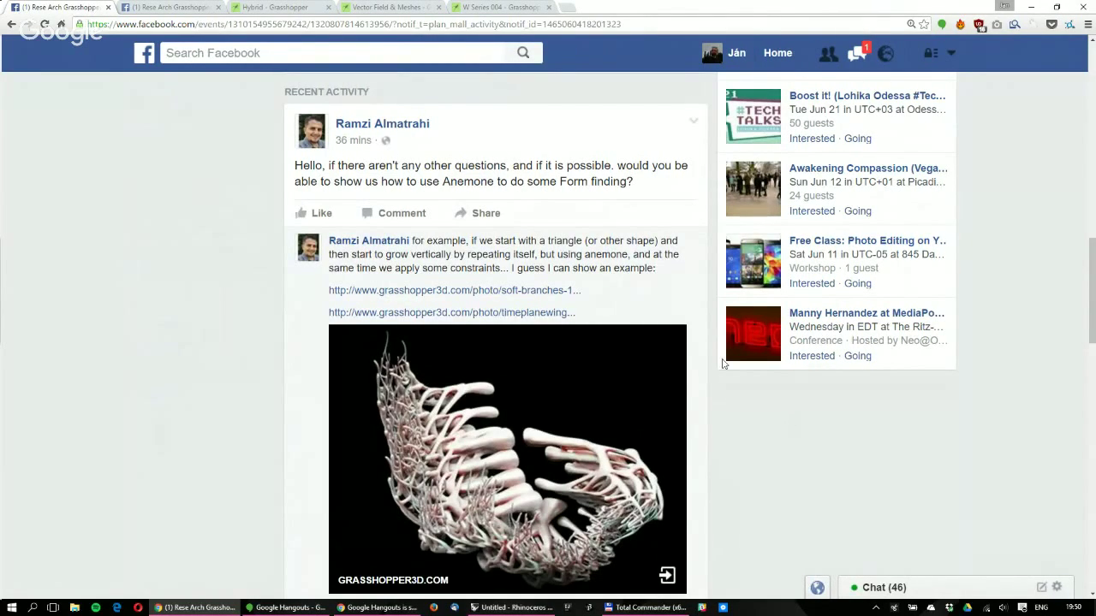
scroll(656, 342, down, 1)
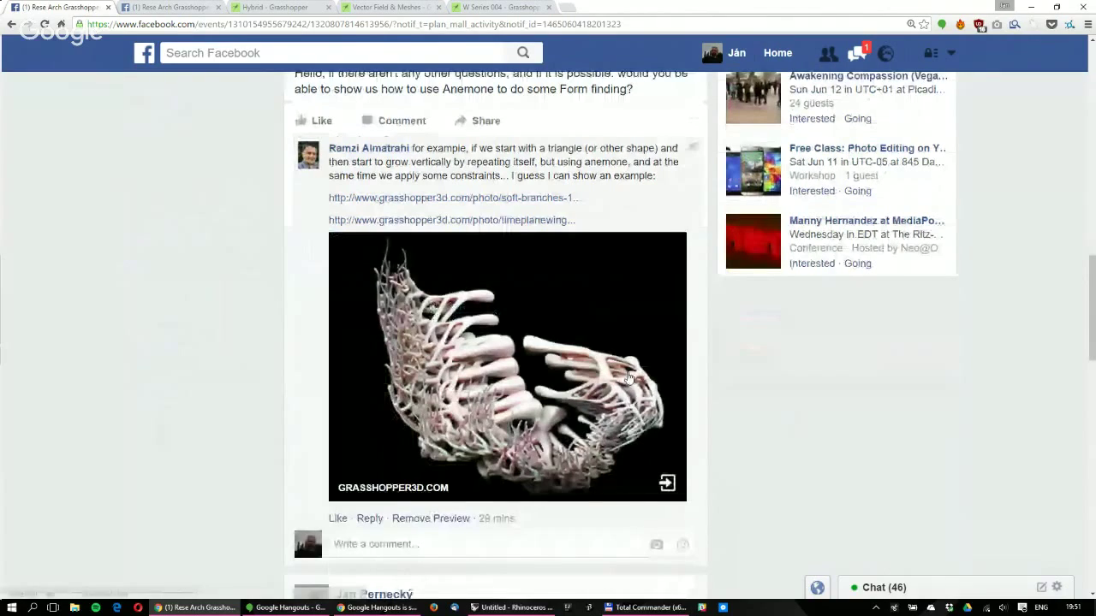
click(628, 377)
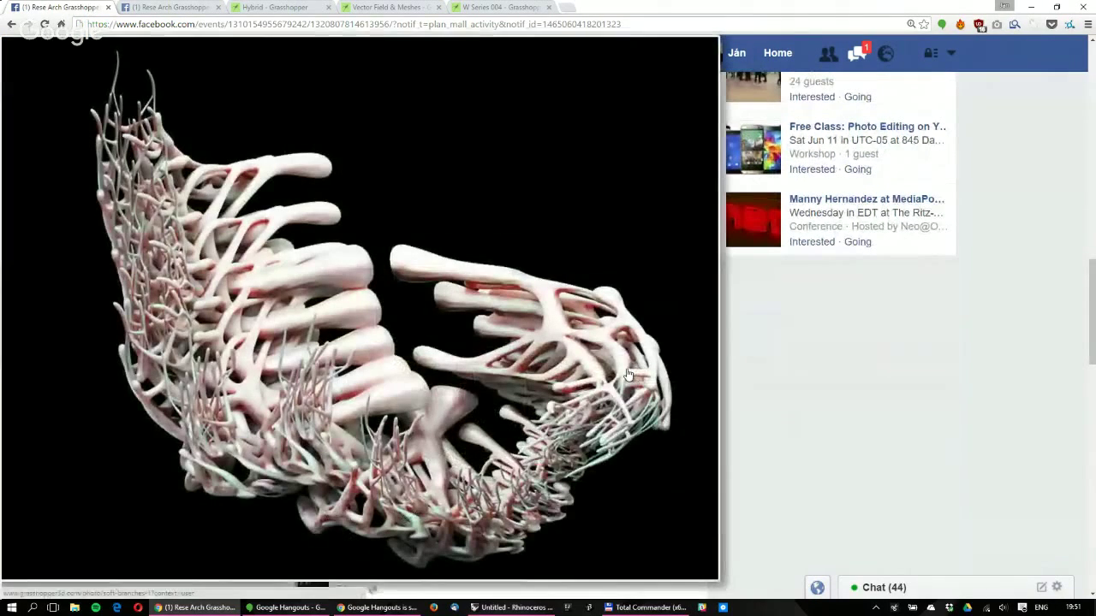
click(881, 434)
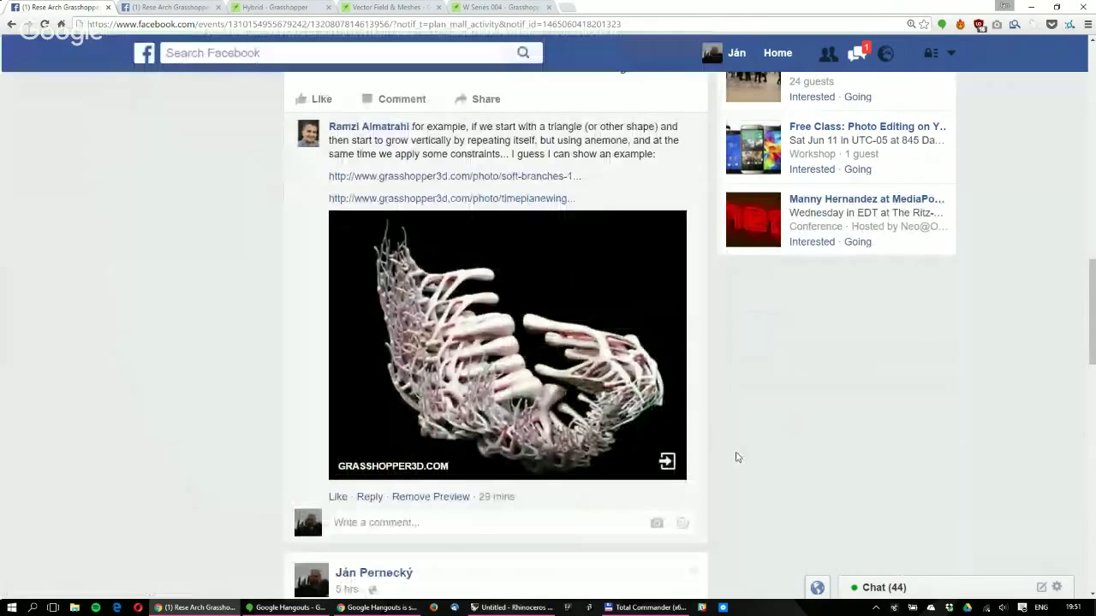
Return to the question about an Anemone tree structure like Stuttgart airport and view its photo enlarged
scroll(519, 426, up, 3)
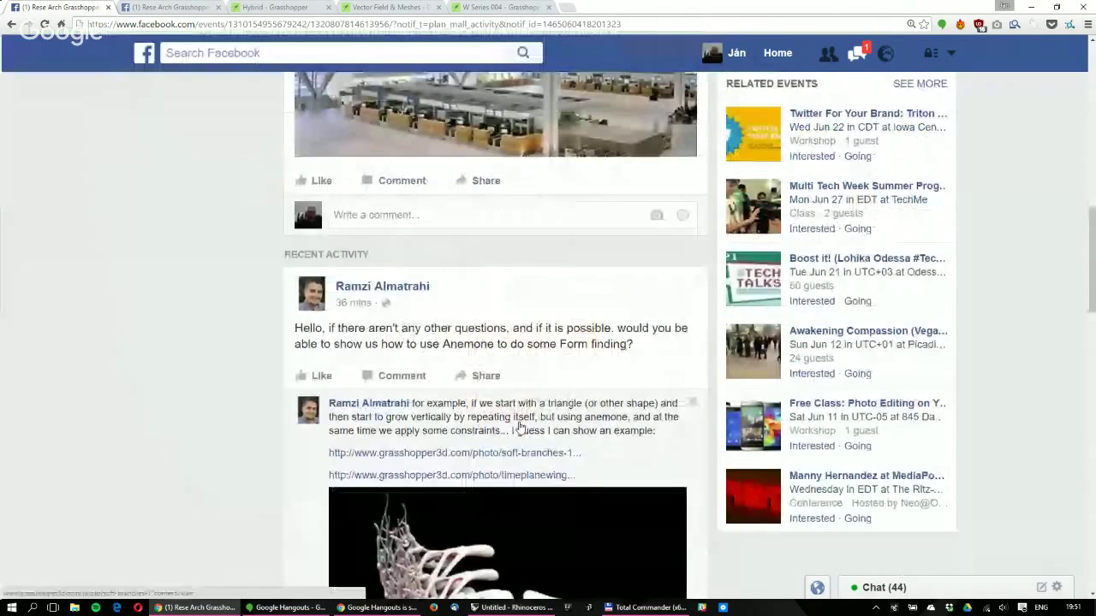
scroll(519, 427, up, 3)
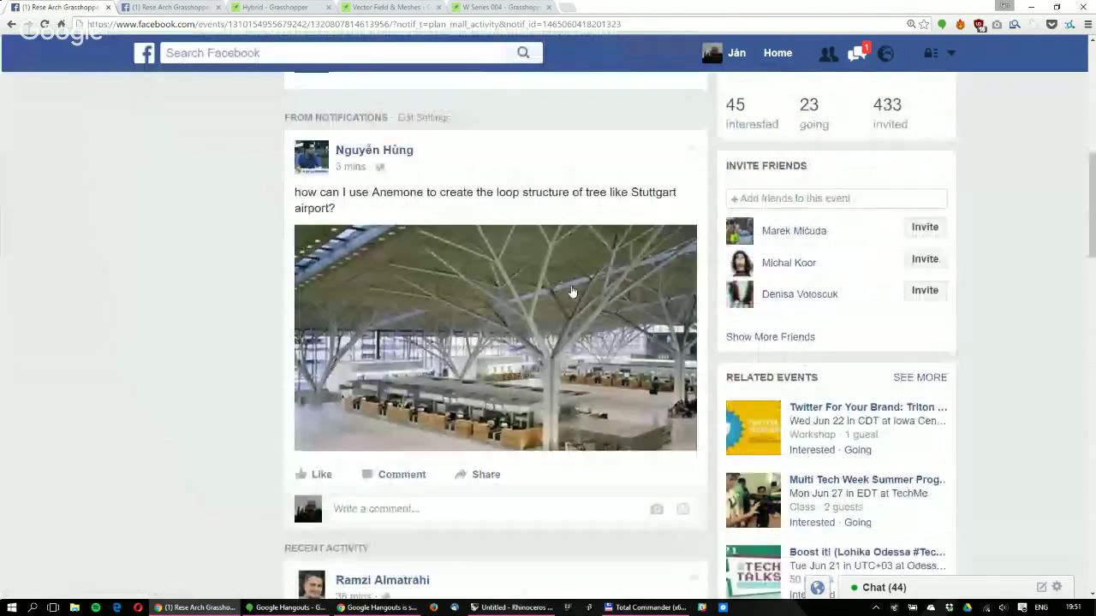
click(572, 292)
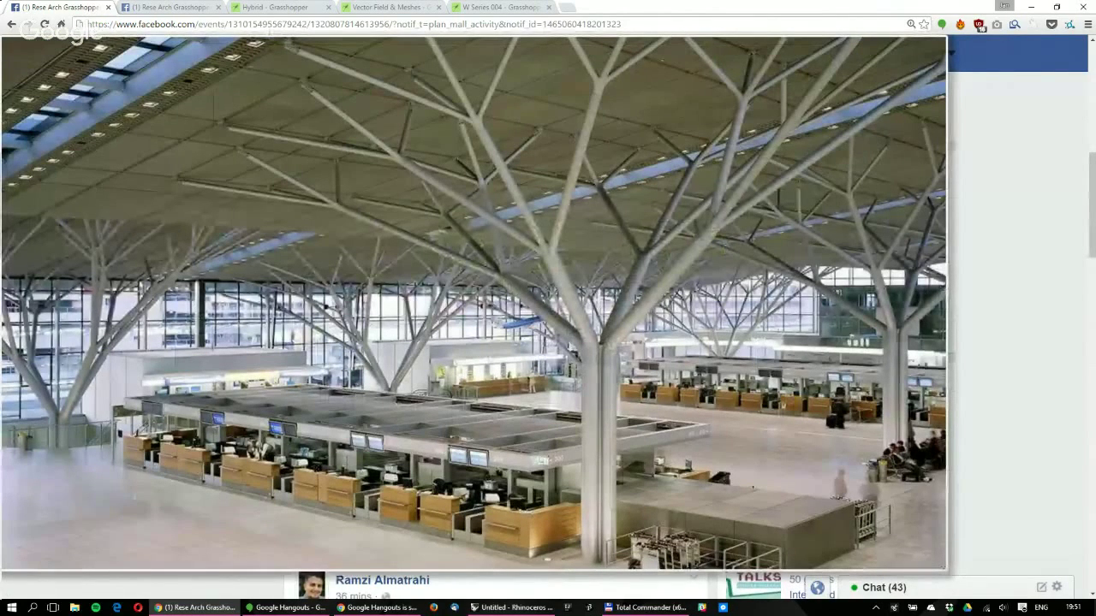
key(Escape)
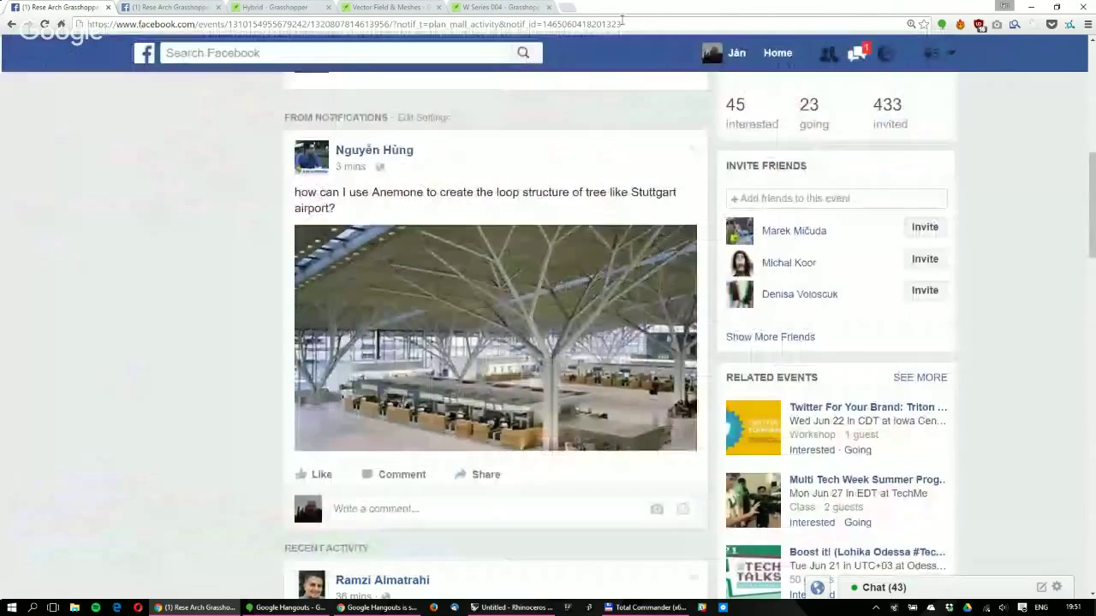
click(567, 7)
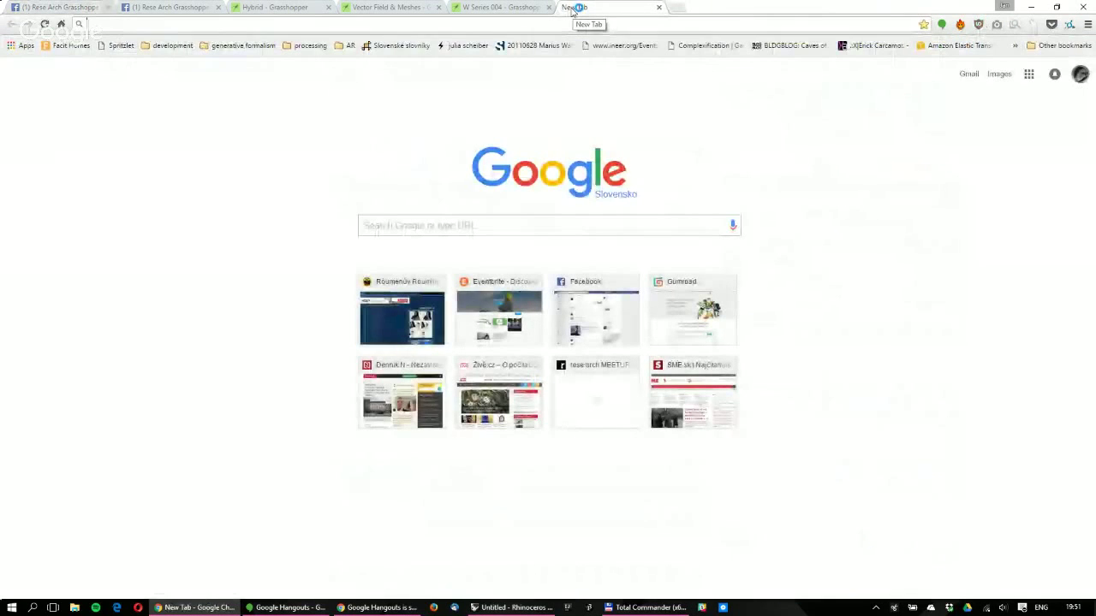
text(www.rese-arch.org)
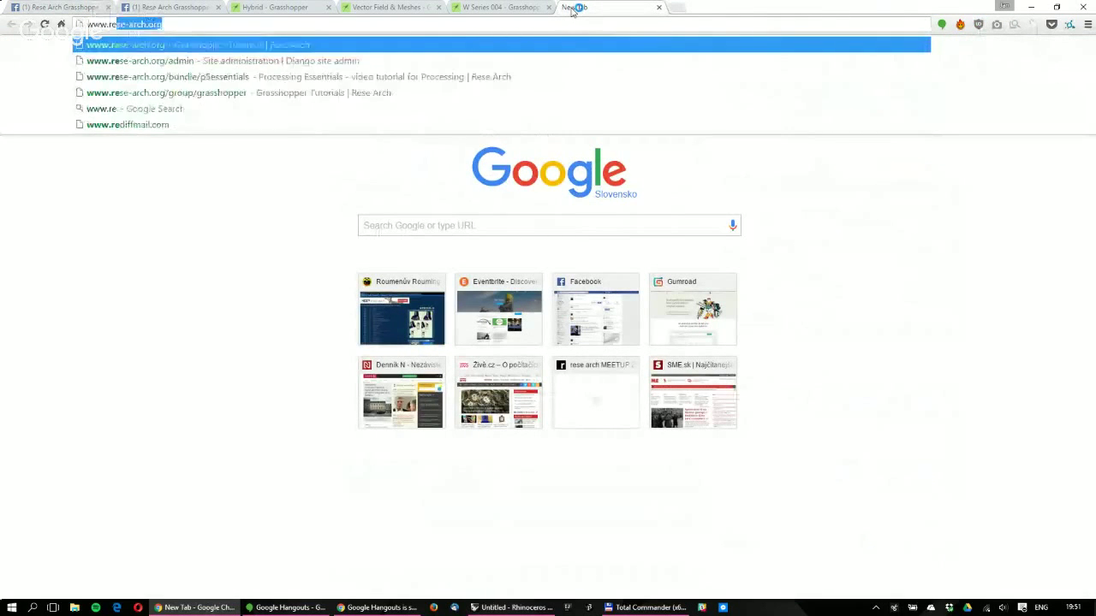
key(Return)
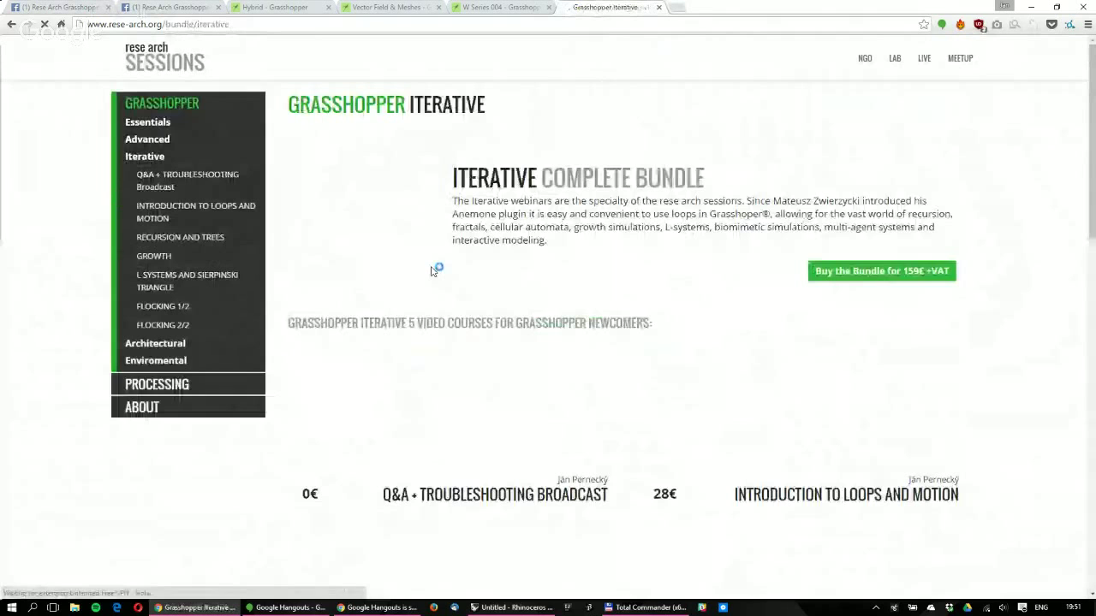
scroll(626, 410, down, 3)
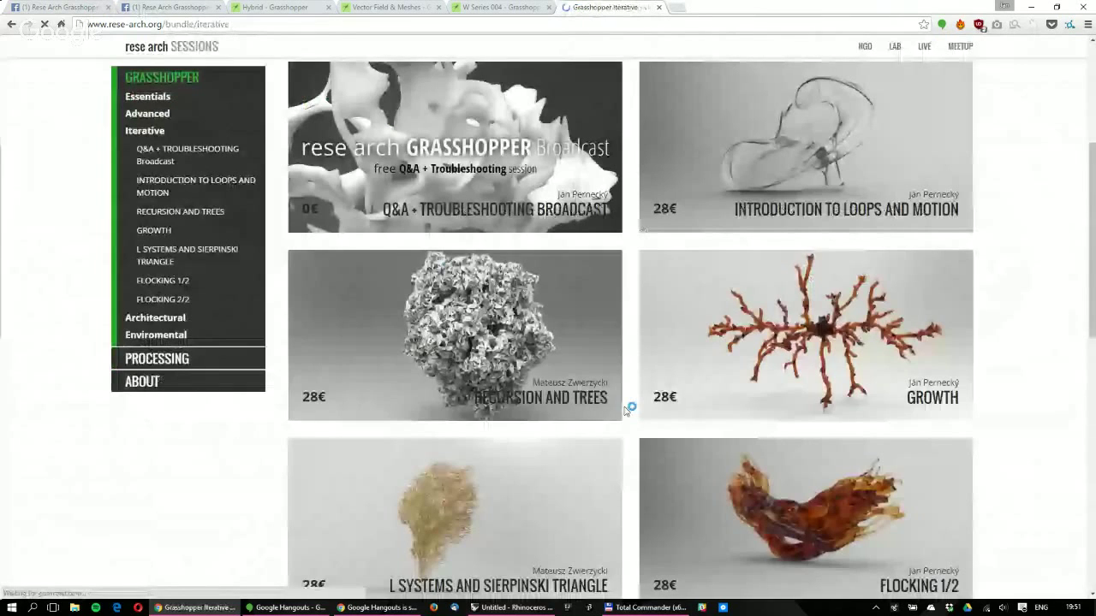
scroll(626, 410, up, 1)
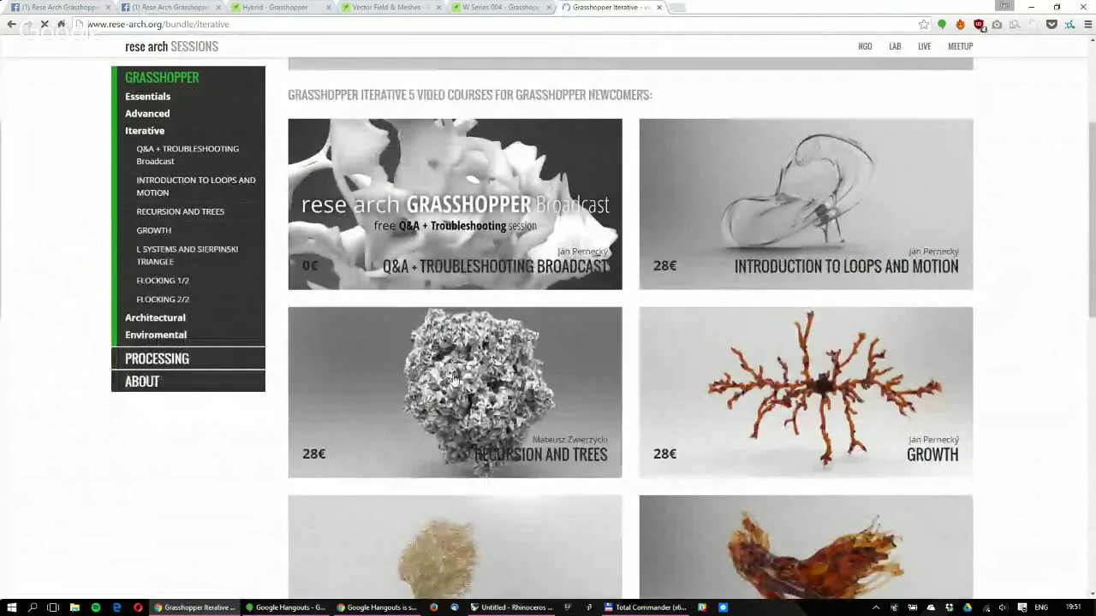
Check the live broadcast in the Google Hangouts window and return to the Facebook question about the Stuttgart airport tree structure
click(367, 604)
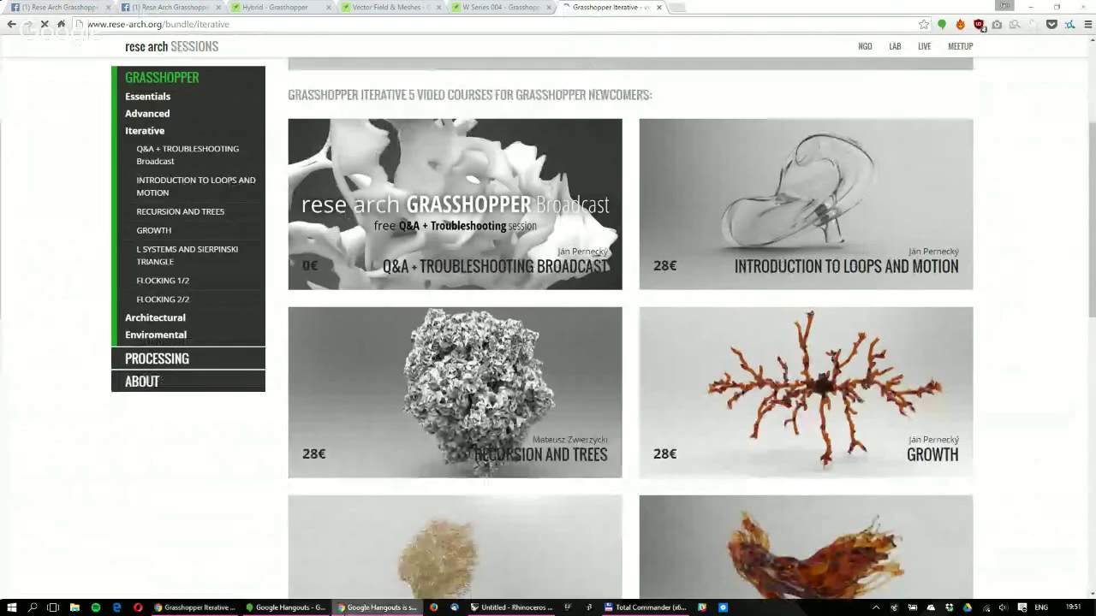
click(288, 608)
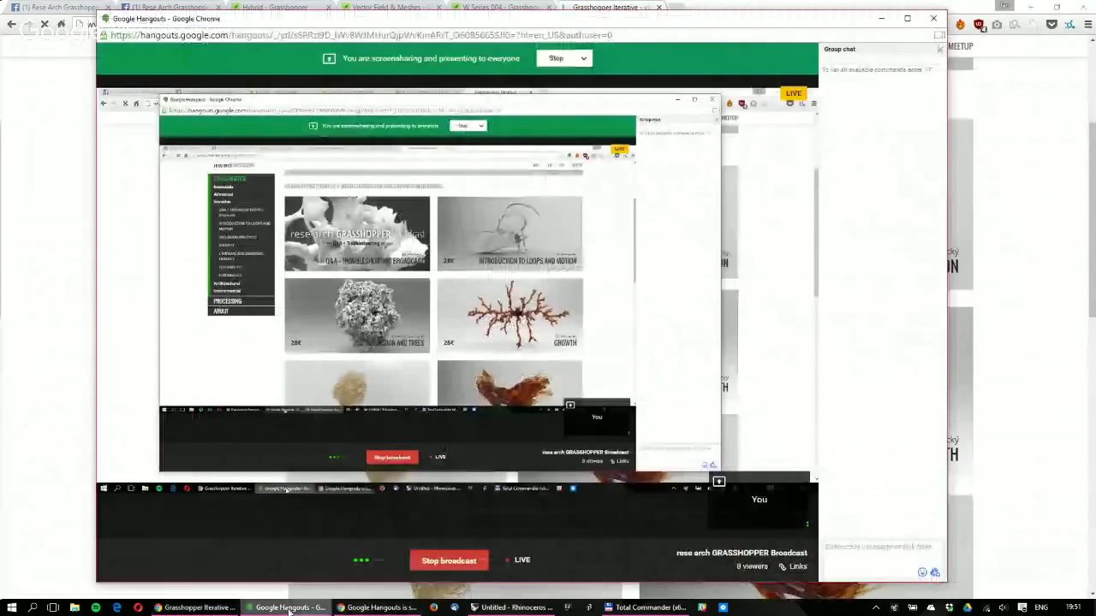
click(60, 6)
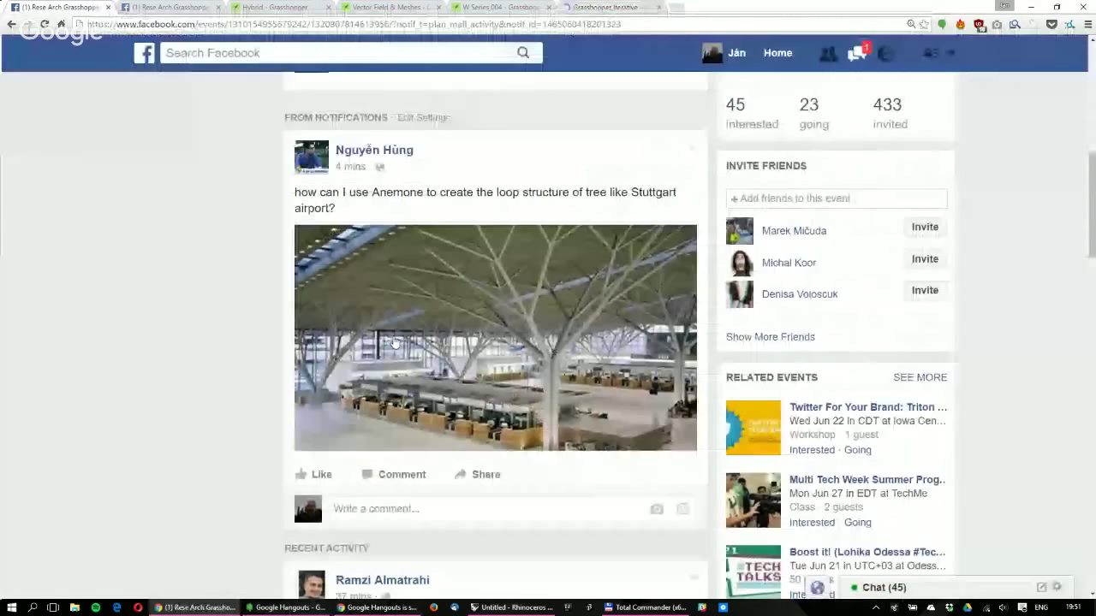
Read the Anemone questions posted in the event and open the two linked Grasshopper photos, starting with Soft Branches 1
scroll(393, 343, down, 5)
mouse_move(381, 340)
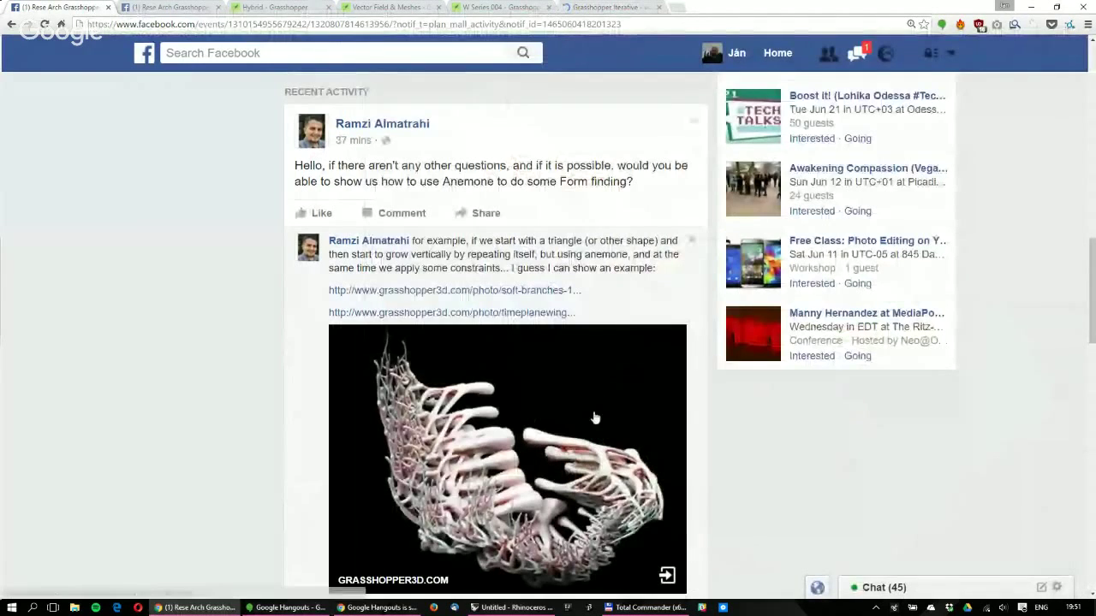
scroll(650, 485, down, 1)
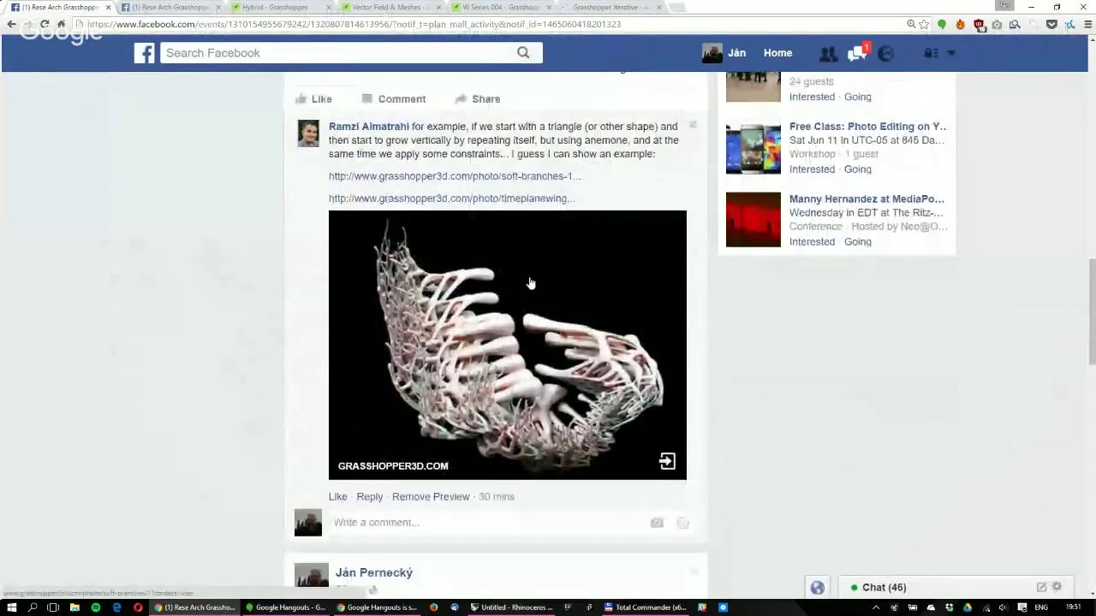
mouse_move(482, 206)
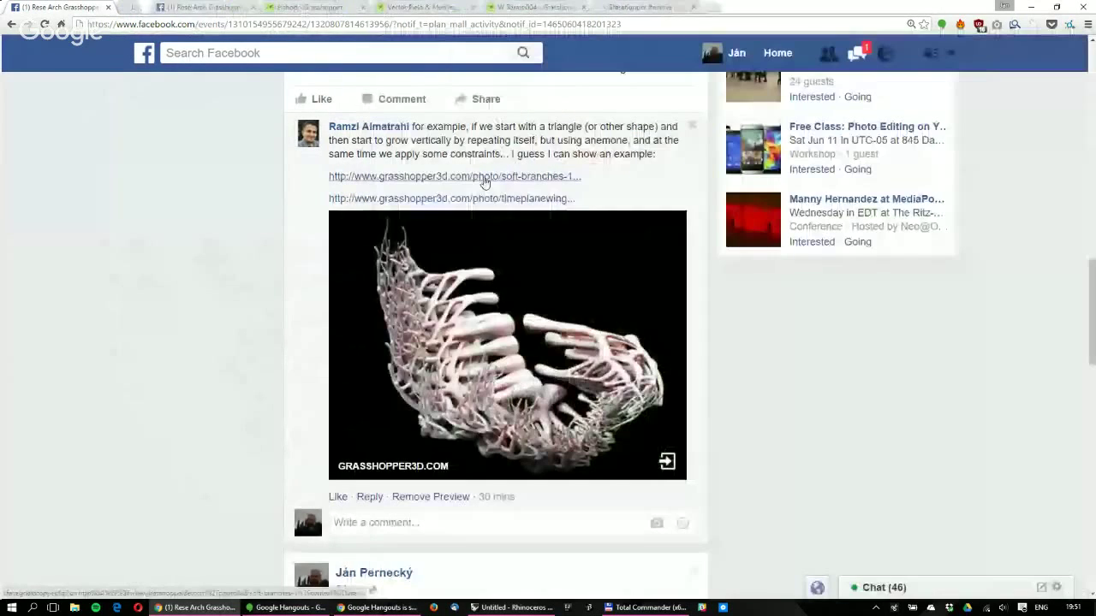
middle_click(483, 183)
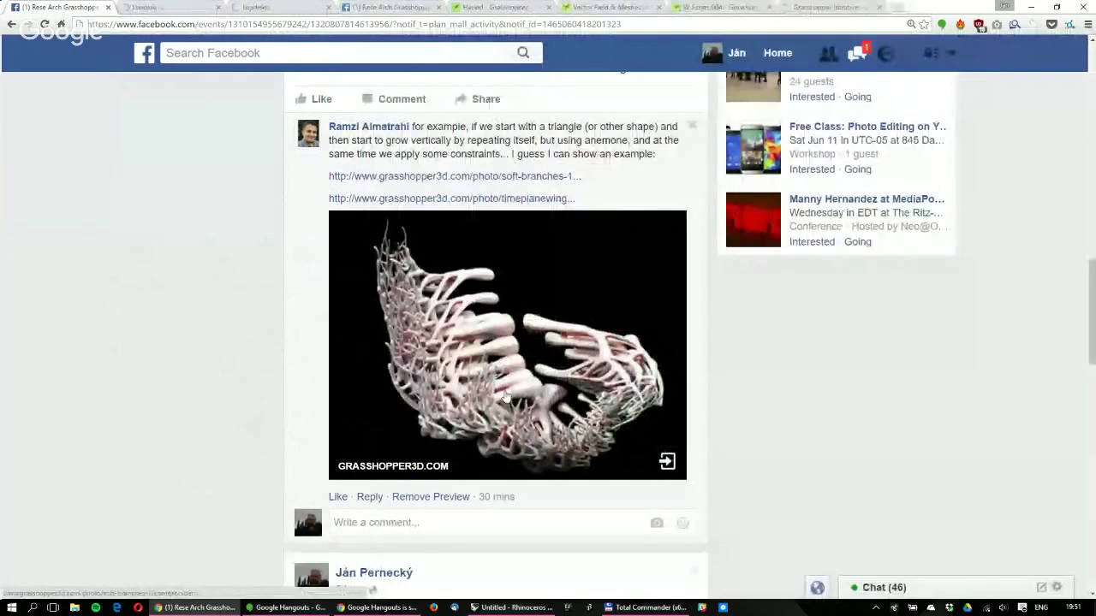
click(150, 7)
scroll(468, 421, down, 3)
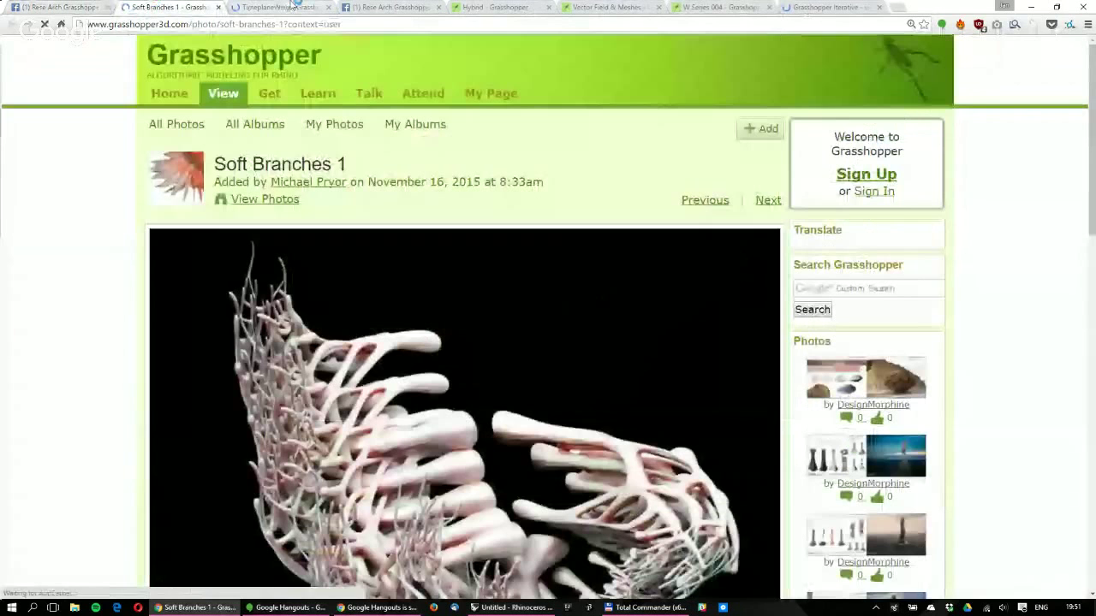
Look over the TimeplaneWing photo from the top of the form down to its base
click(293, 6)
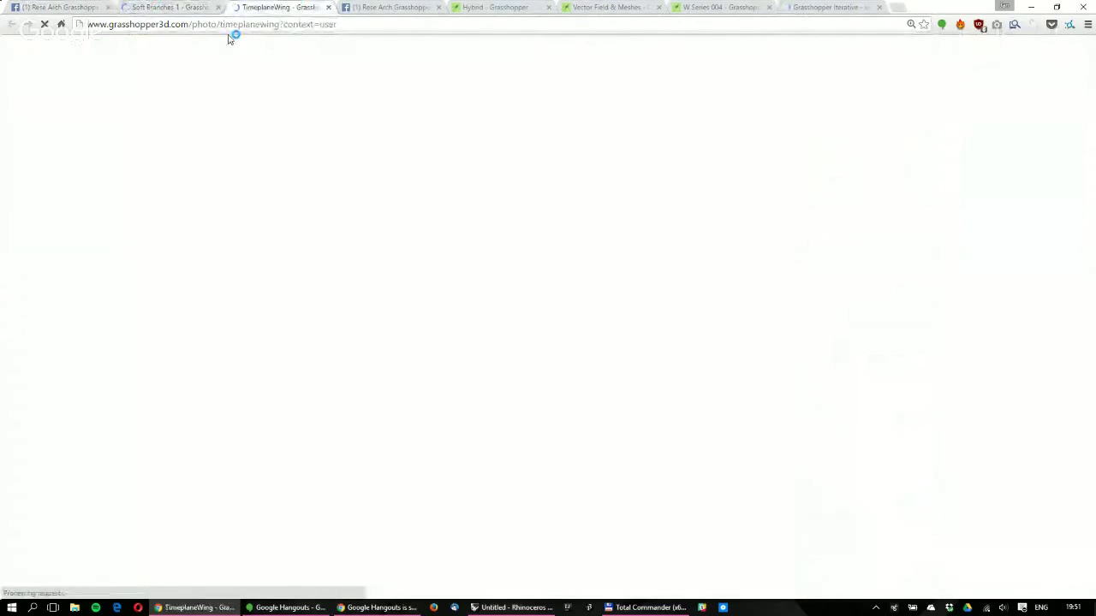
scroll(513, 488, down, 1)
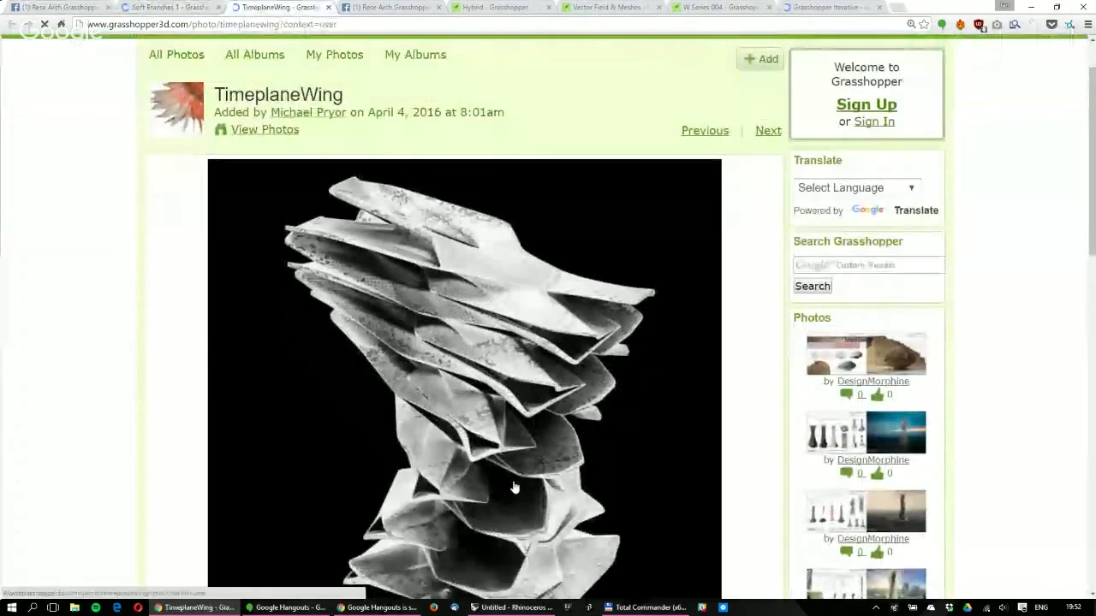
scroll(542, 402, down, 2)
scroll(542, 402, up, 2)
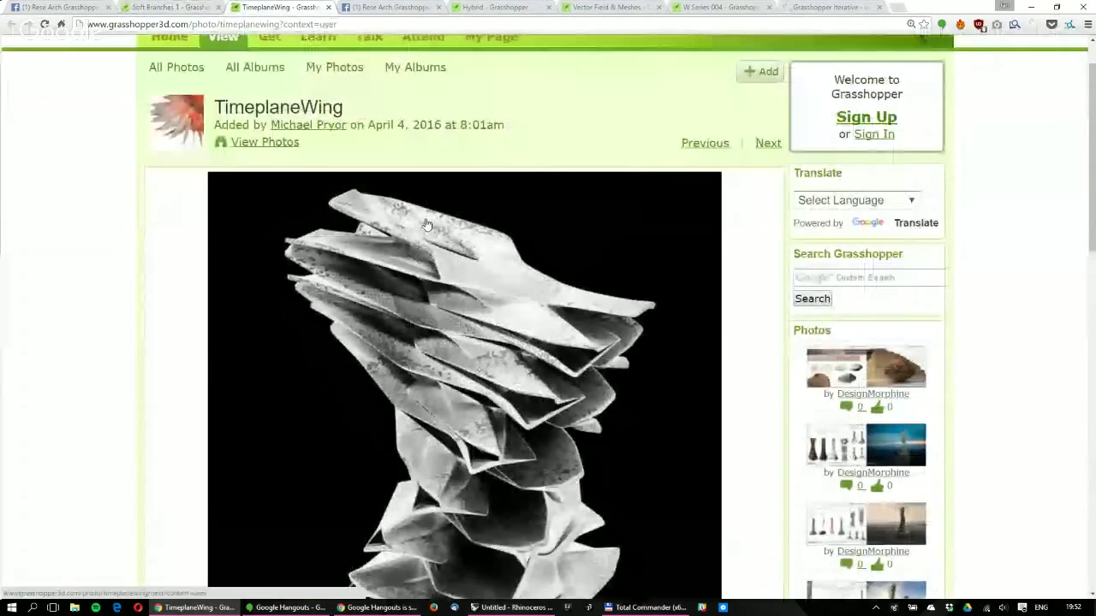
scroll(426, 224, down, 2)
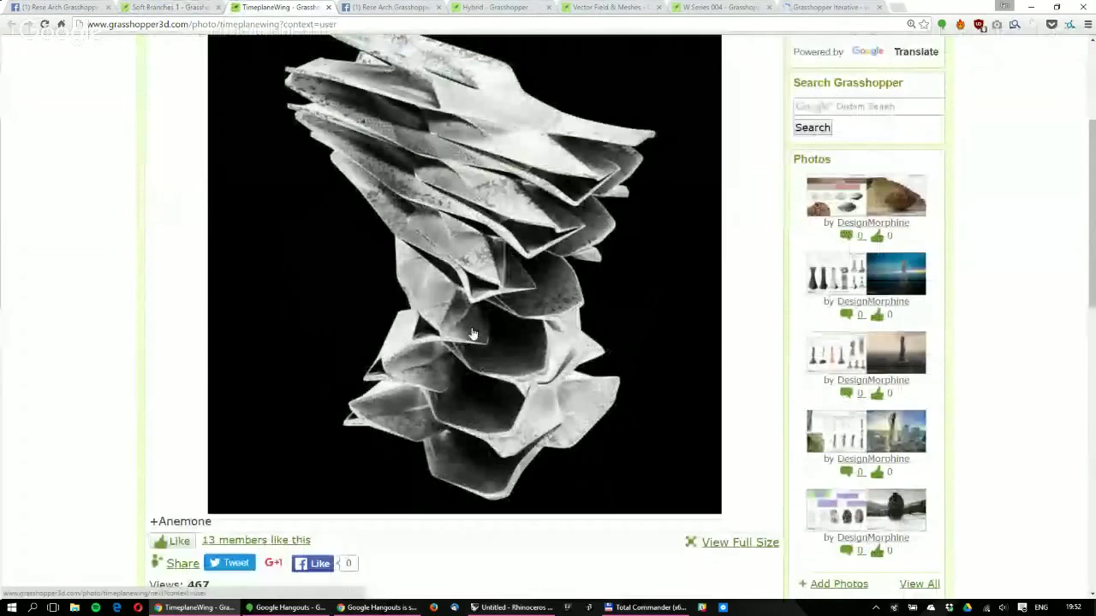
Review the Soft Branches 1 photo again and return to the Facebook event page
click(159, 6)
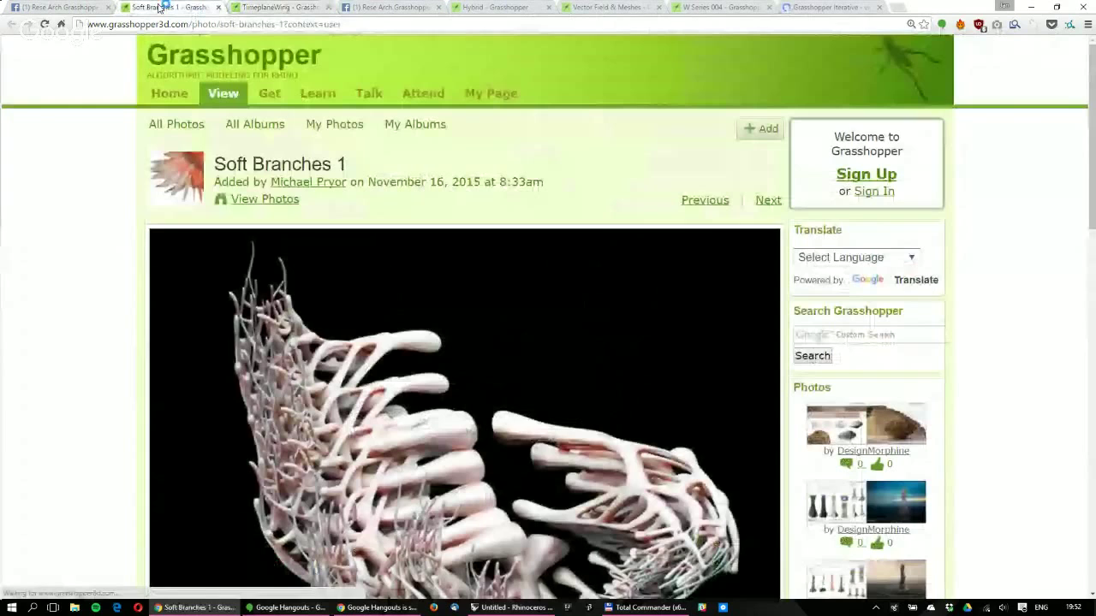
scroll(475, 421, down, 3)
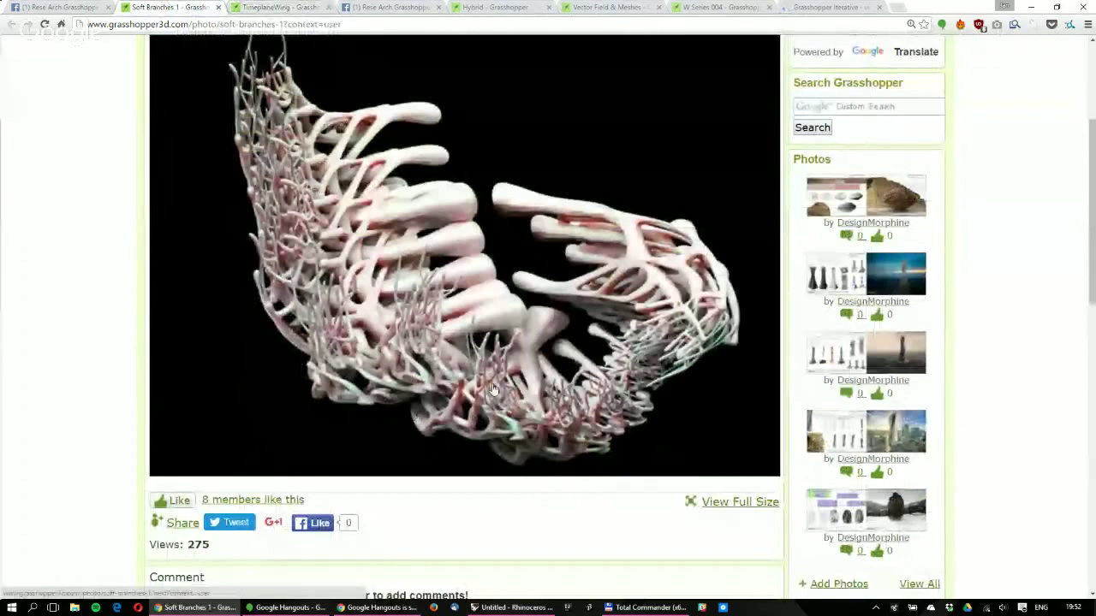
click(73, 7)
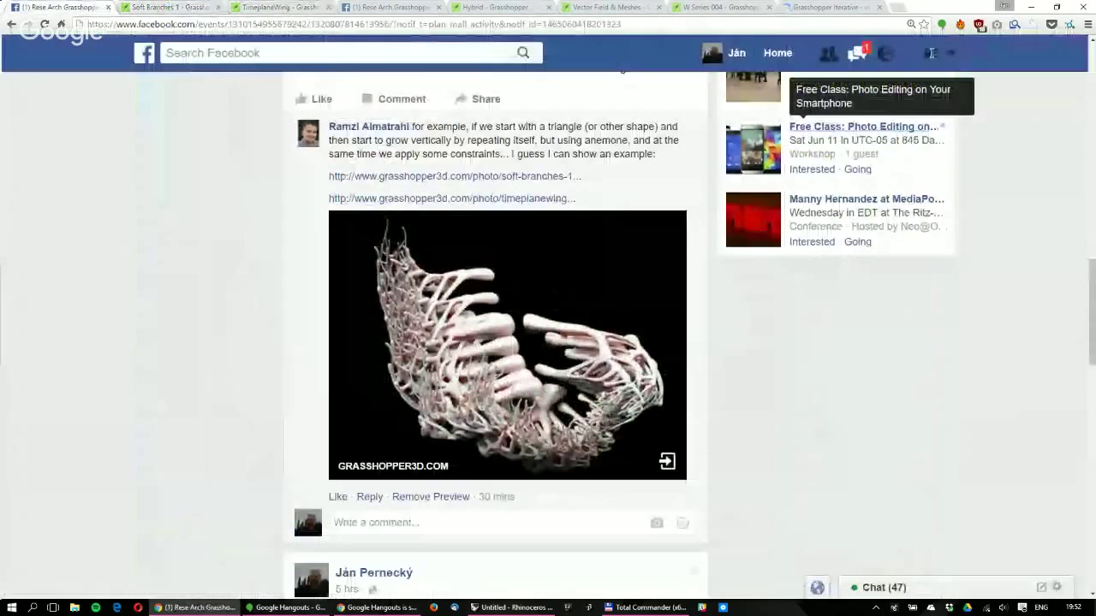
Switch to Rhino with Grasshopper and move the entire broadcast02 definition lower on the canvas
key(alt+Tab)
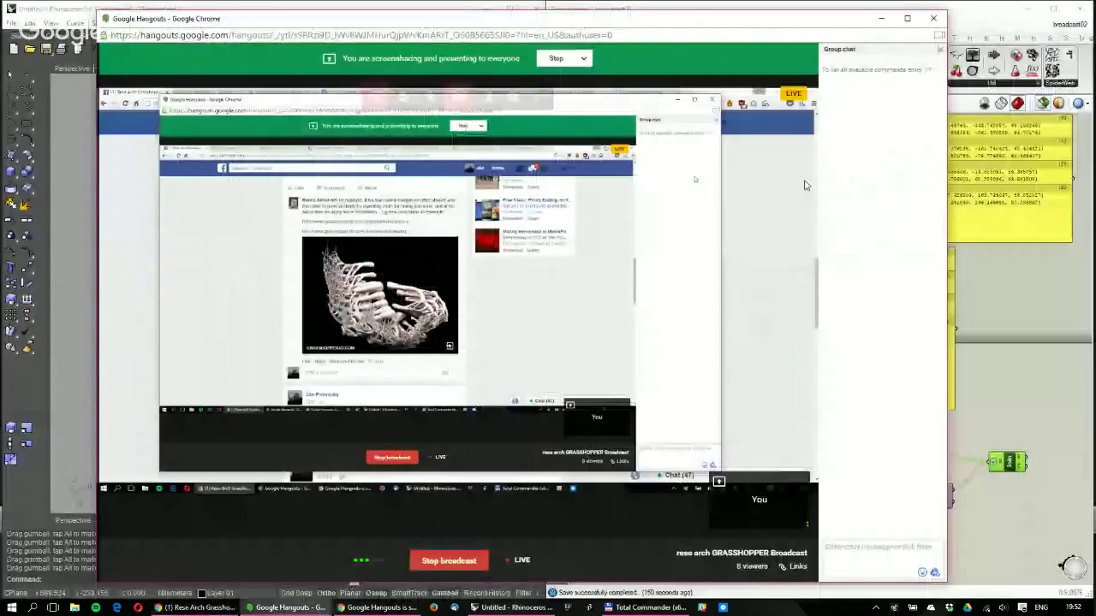
key(alt+Tab)
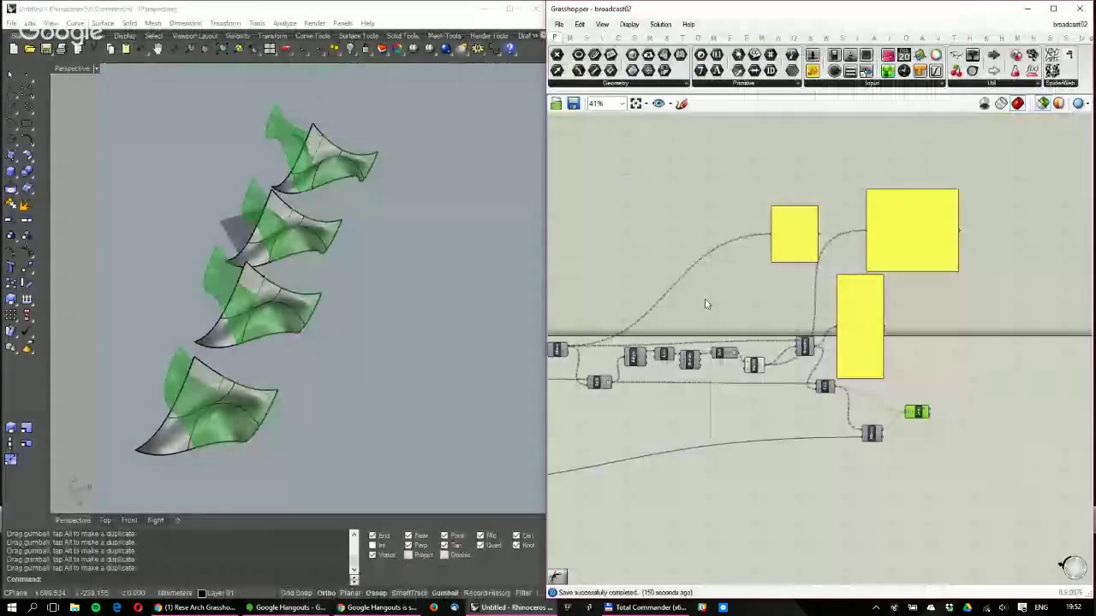
scroll(706, 304, down, 2)
right_drag(815, 235, 745, 211)
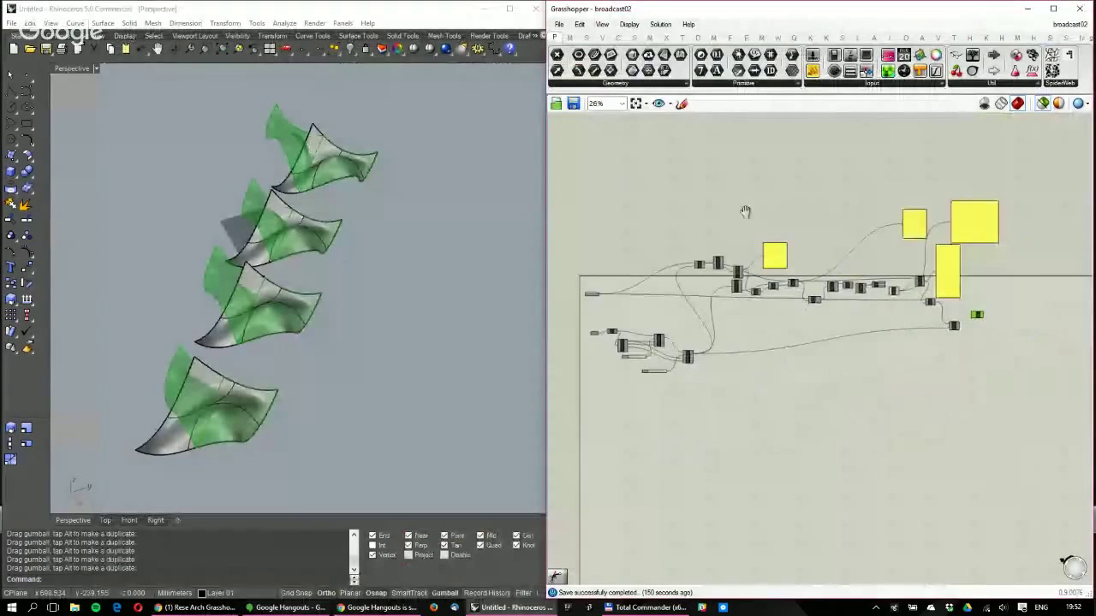
key(ctrl+a)
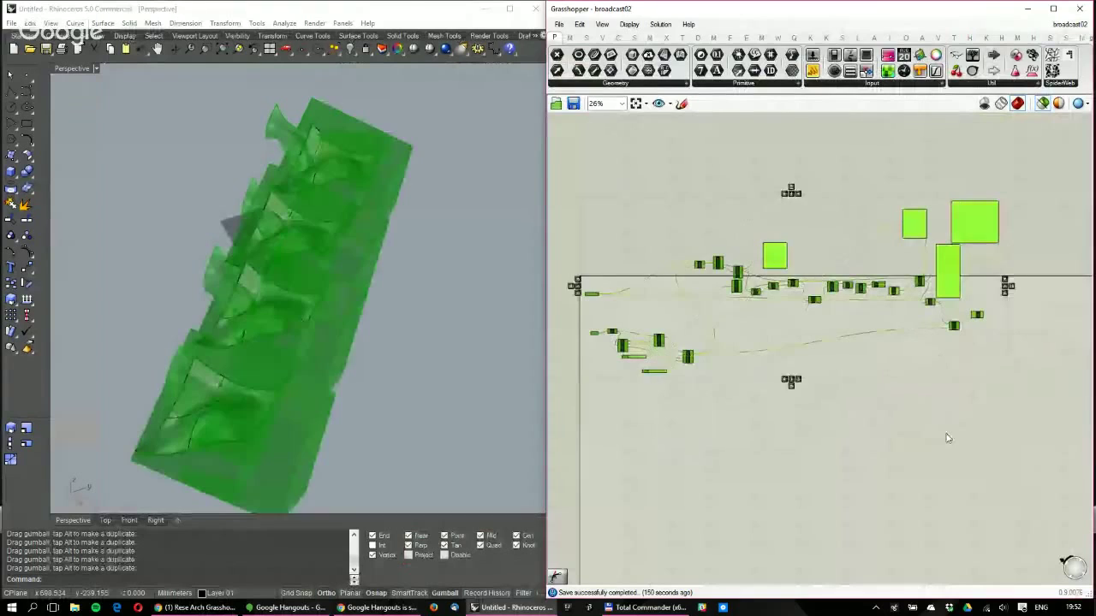
drag(954, 268, 975, 405)
right_drag(975, 405, 1044, 300)
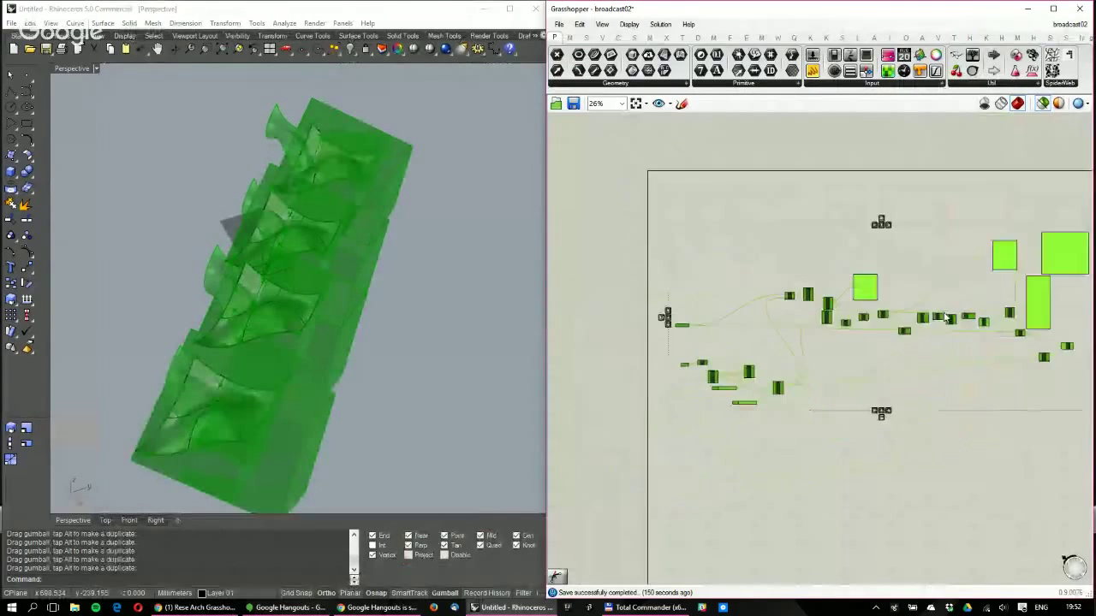
Duplicate the entire definition below itself and disable the upper original
middle_click(926, 316)
click(927, 347)
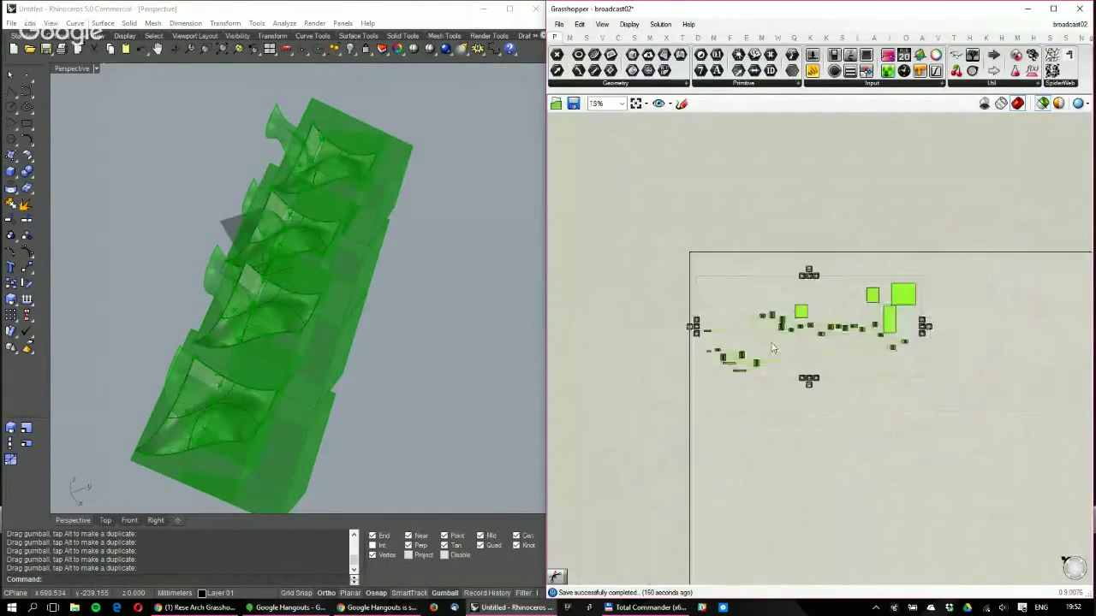
drag(804, 318, 799, 471)
drag(670, 239, 932, 413)
Examine the duplicated definition from the bounding box and plane rotation components back to its Brep input
scroll(852, 447, up, 3)
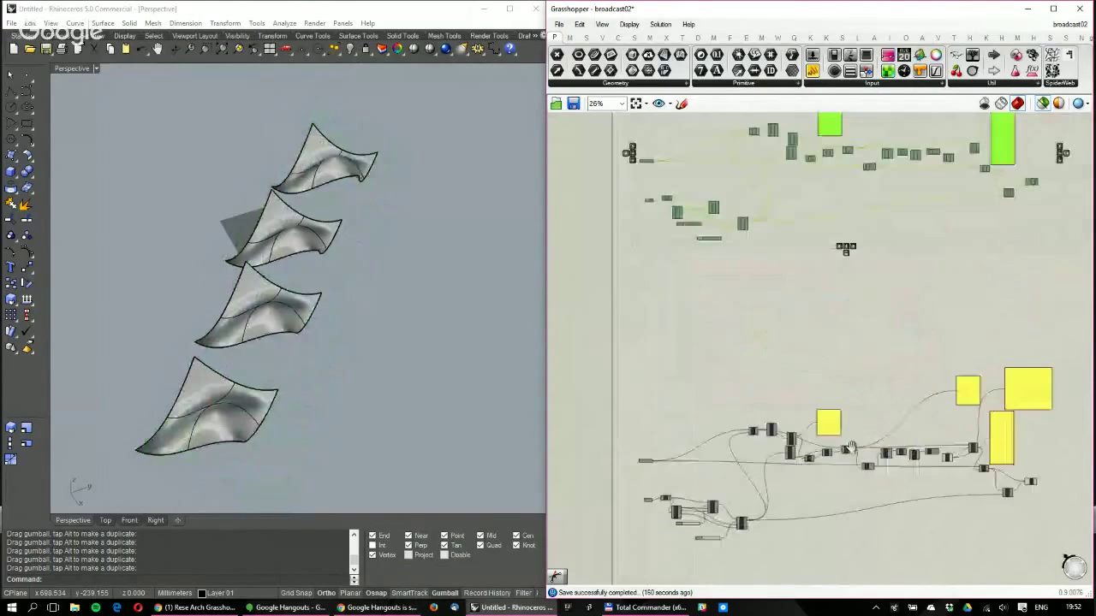
scroll(852, 446, up, 5)
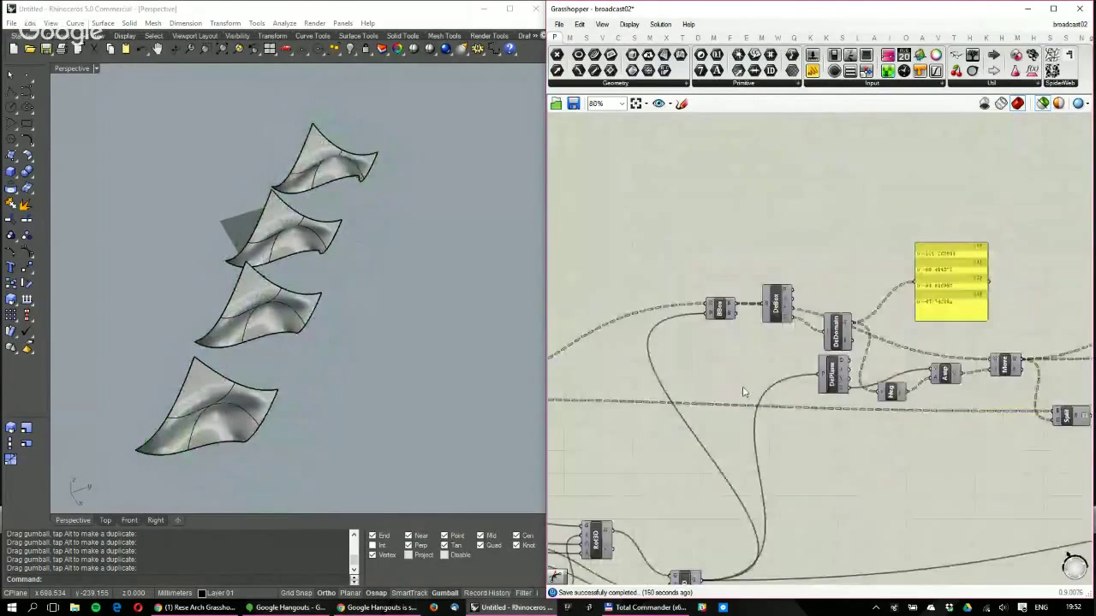
right_drag(693, 581, 743, 456)
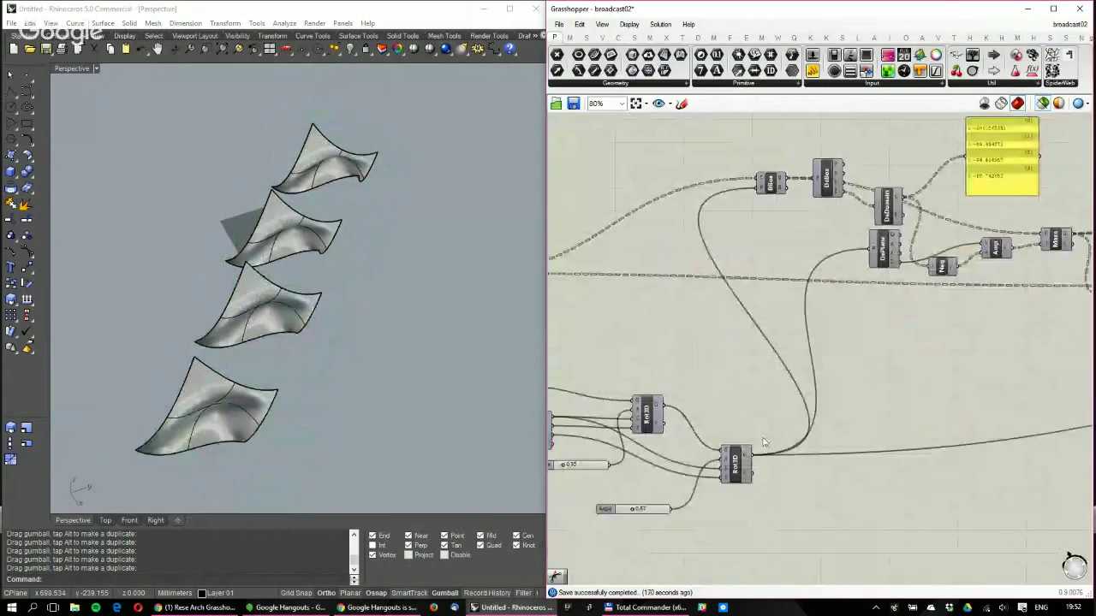
scroll(931, 337, down, 2)
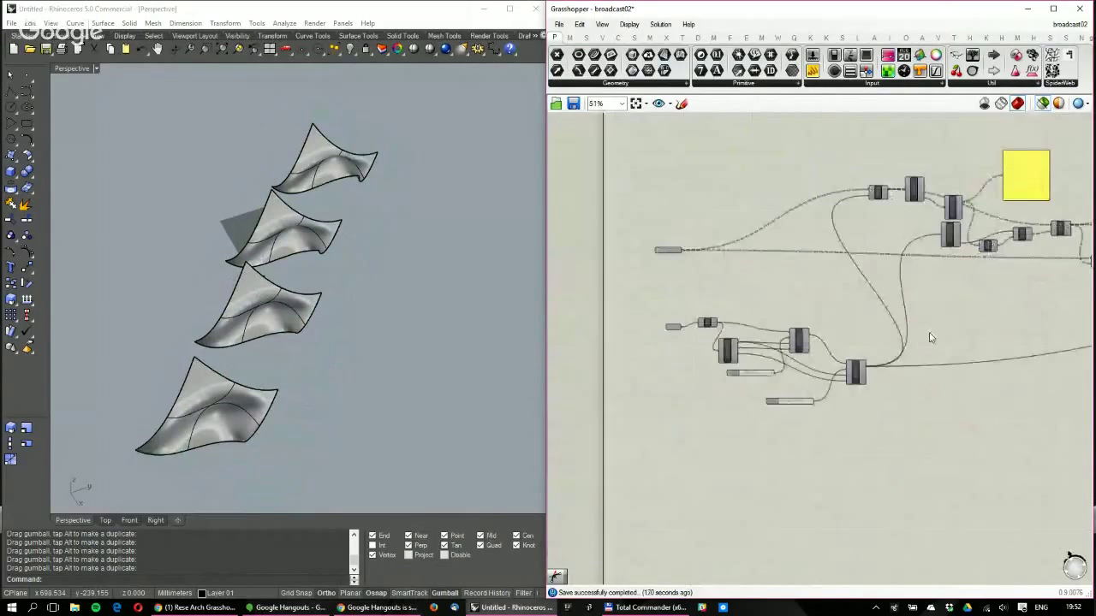
scroll(735, 261, up, 3)
middle_click(879, 343)
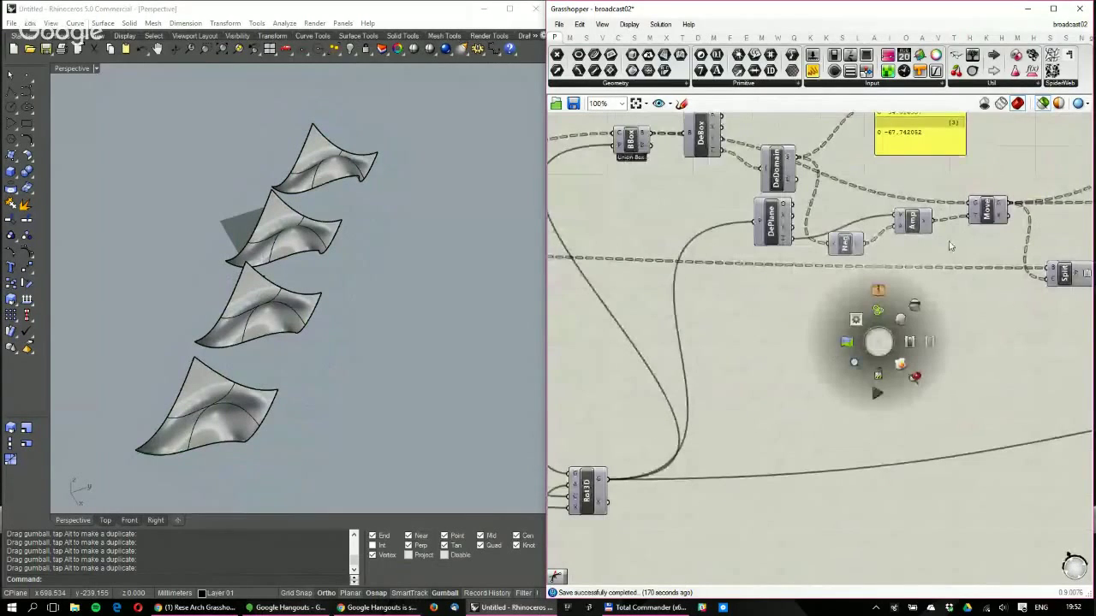
right_drag(699, 314, 864, 317)
scroll(865, 317, down, 4)
scroll(675, 250, up, 5)
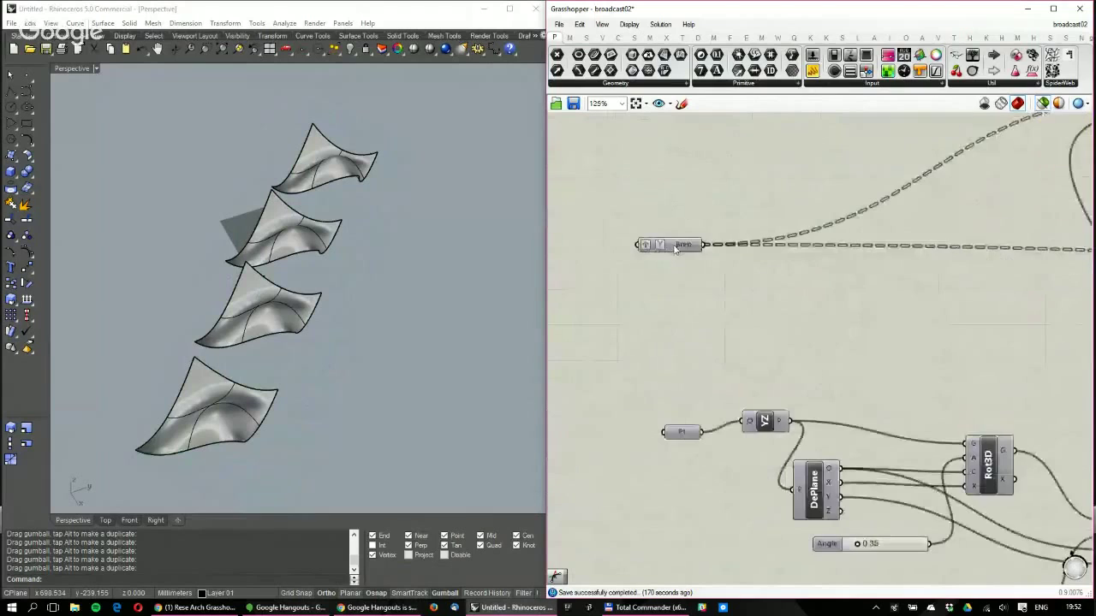
Select the Brep parameter and inspect its referenced surfaces in the Perspective view from several angles
click(675, 247)
right_drag(320, 259, 295, 241)
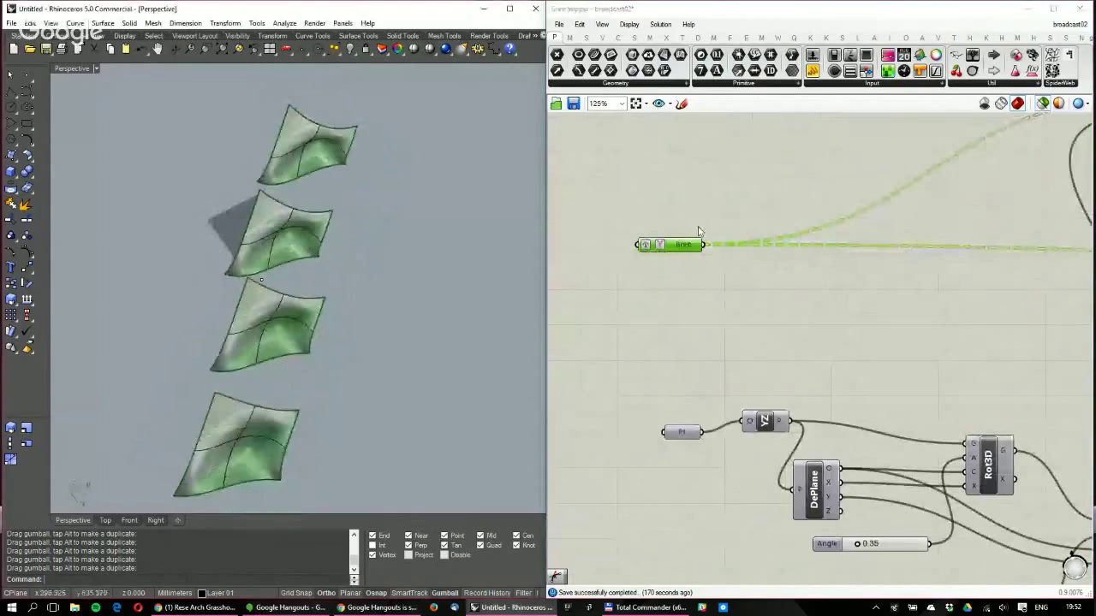
drag(685, 244, 705, 248)
right_drag(325, 226, 289, 200)
scroll(289, 200, up, 2)
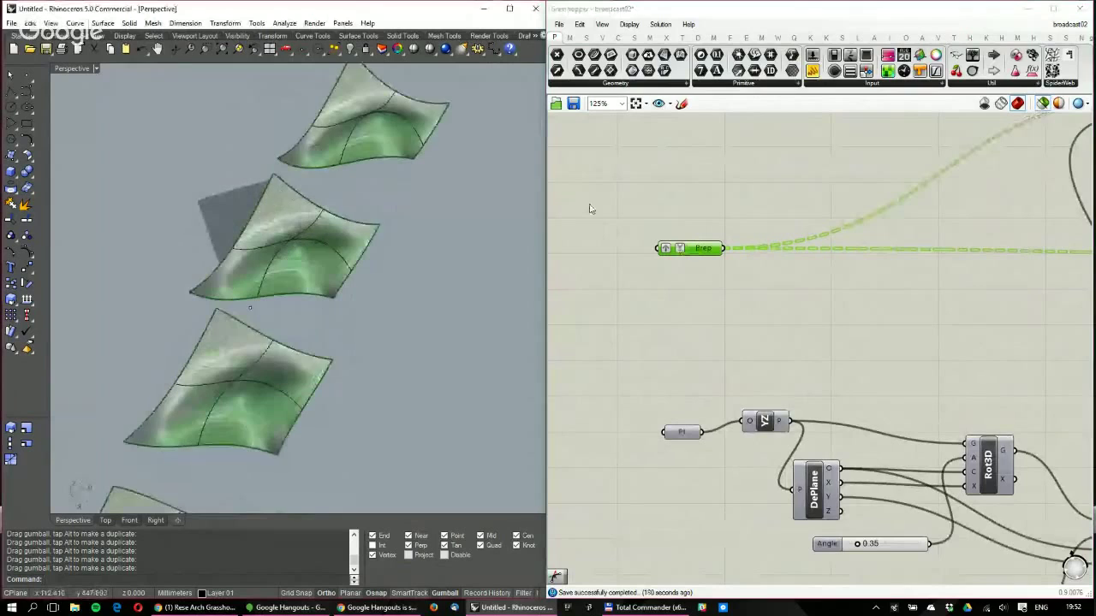
mouse_move(326, 244)
right_down()
mouse_move(293, 232)
mouse_move(311, 230)
right_up()
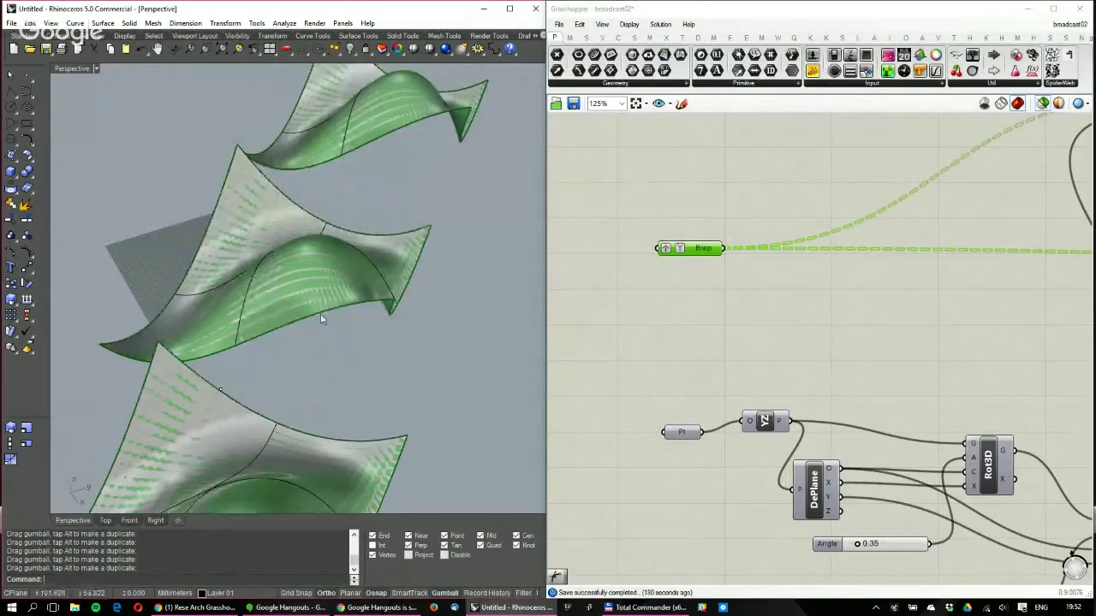
right_drag(311, 324, 270, 330)
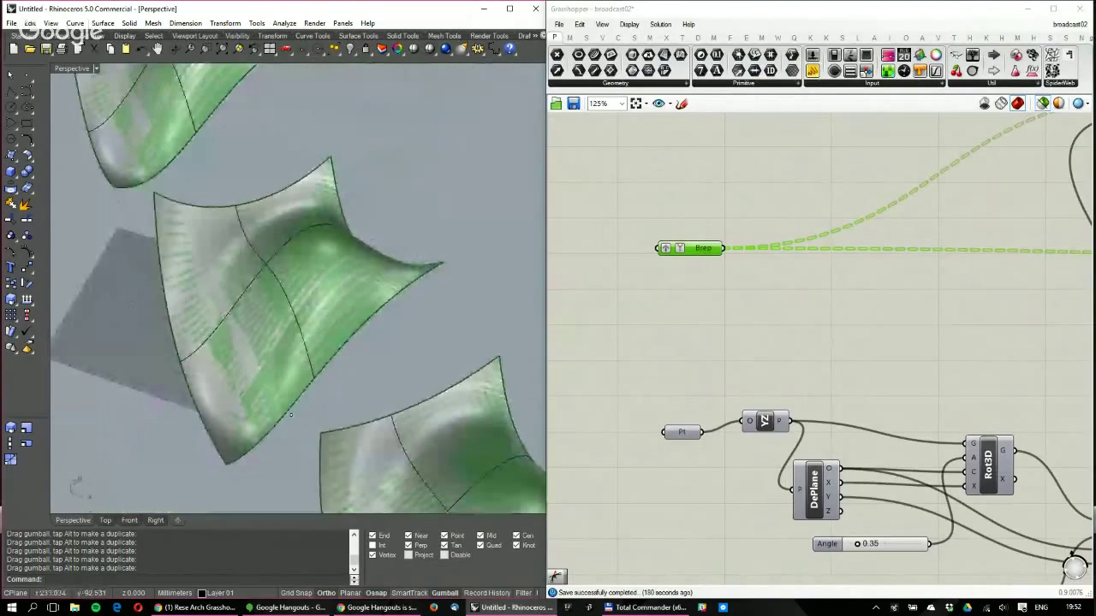
Check the Google Hangouts broadcast chat and return to the surfaces in Rhino
click(287, 608)
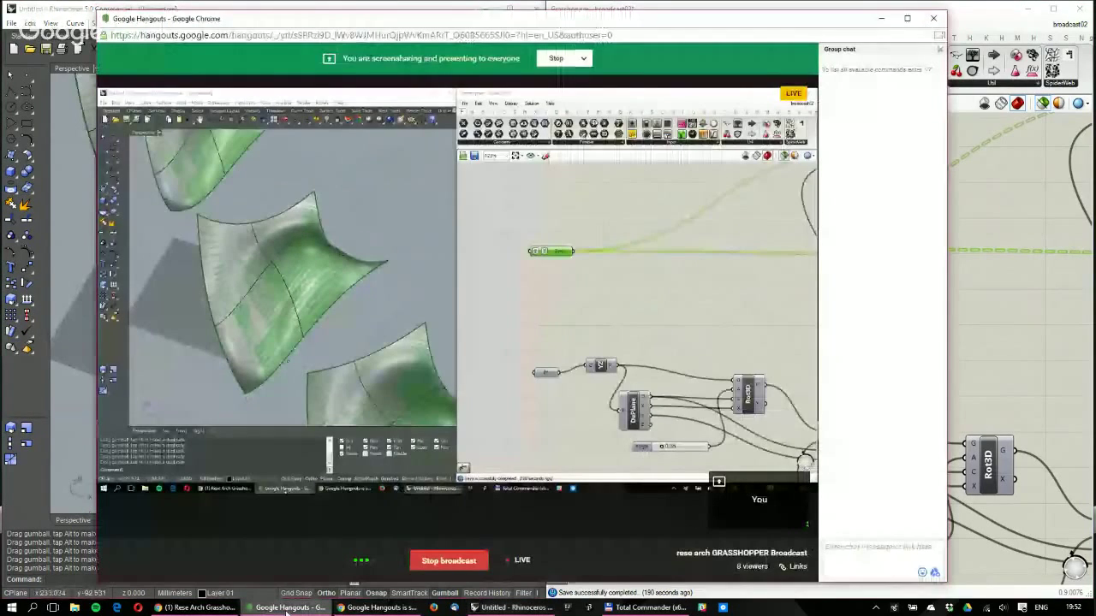
click(287, 608)
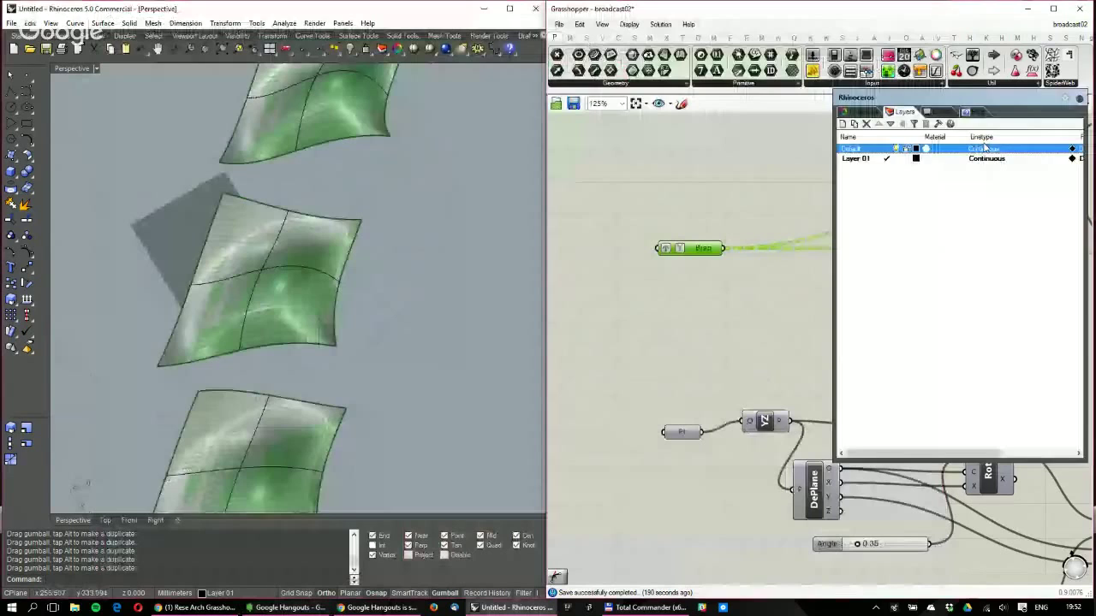
right_drag(308, 282, 329, 279)
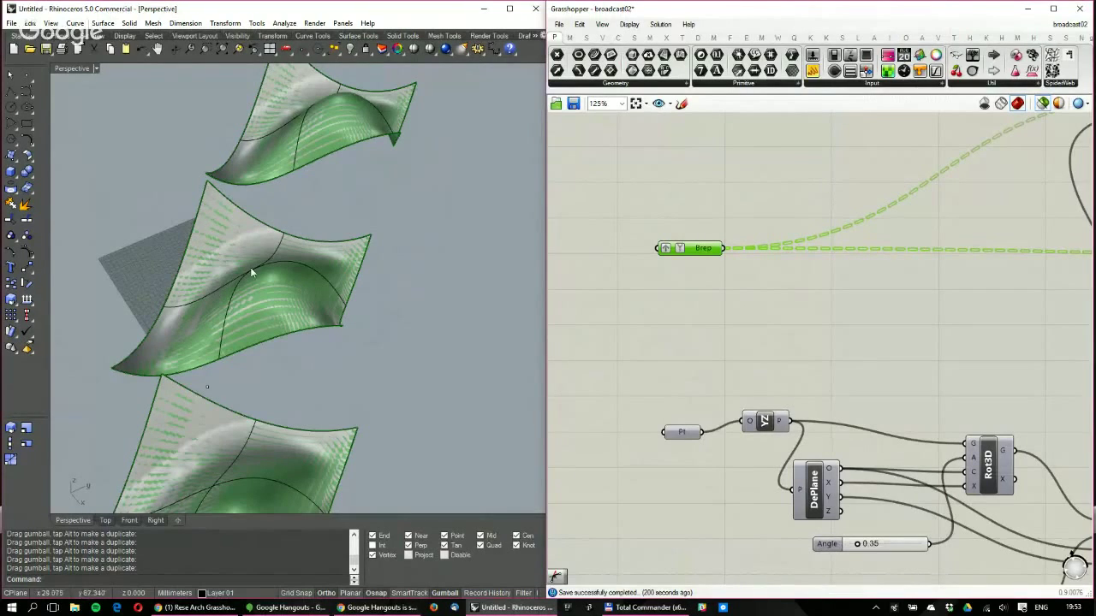
Turn on the control points of the middle curved surface next to the grid and view them from the side
click(27, 254)
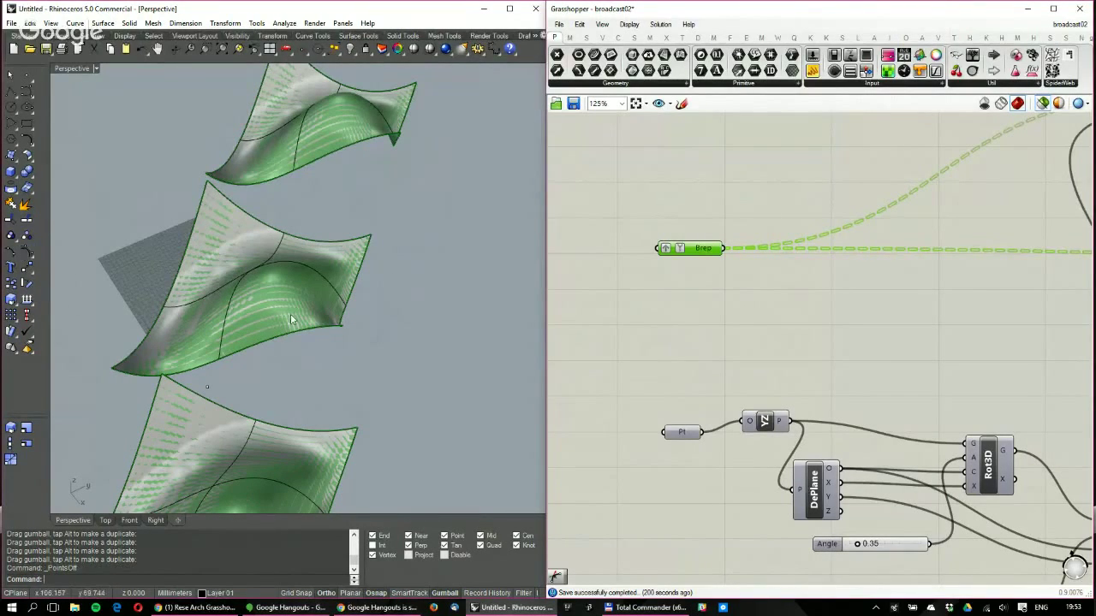
click(290, 314)
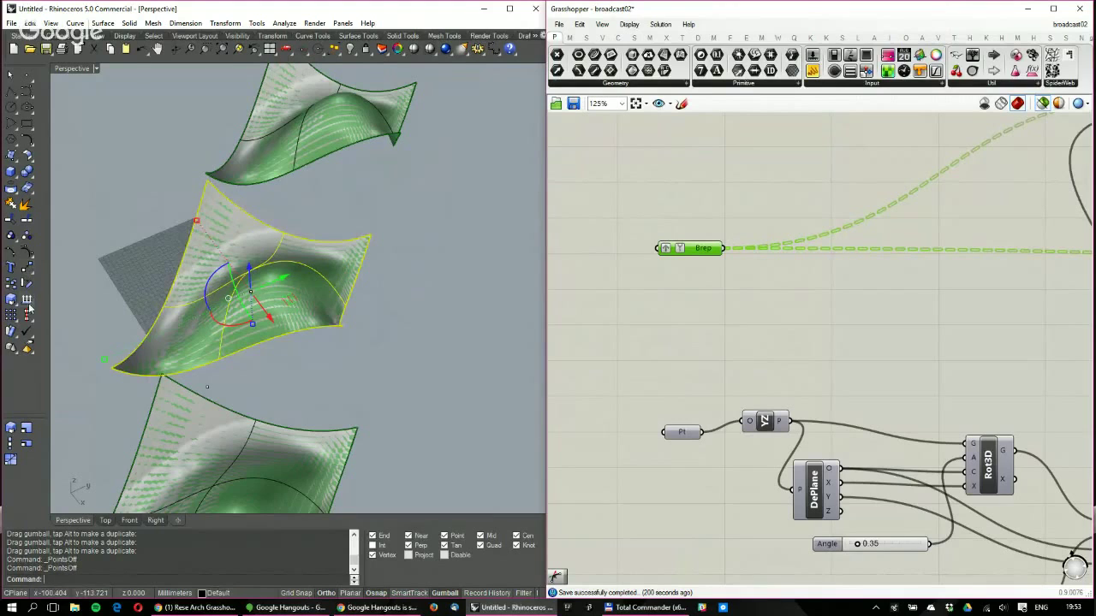
click(26, 253)
mouse_move(283, 257)
right_down()
mouse_move(344, 245)
mouse_move(380, 200)
mouse_move(354, 140)
mouse_move(356, 275)
right_up()
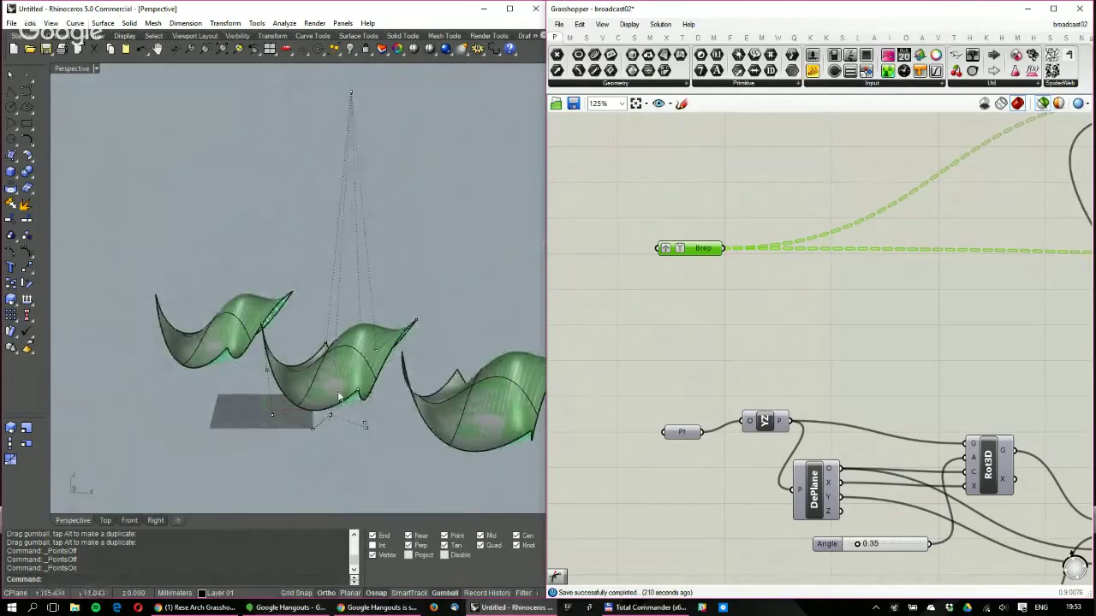
right_drag(402, 306, 389, 347)
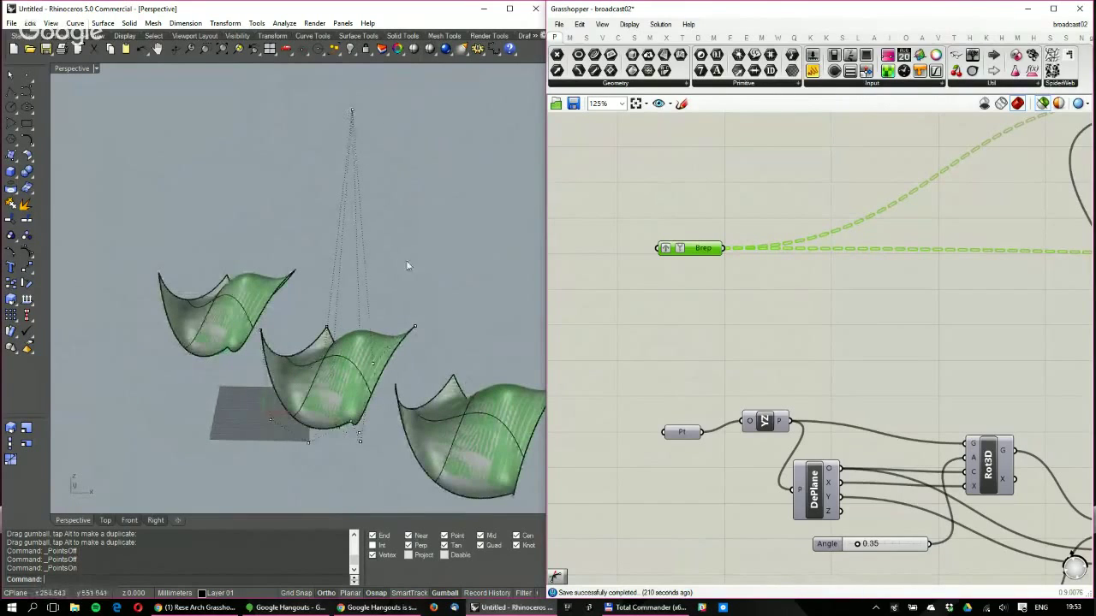
Turn off the middle surface's control points and view the row of surfaces from several angles
right_click(28, 256)
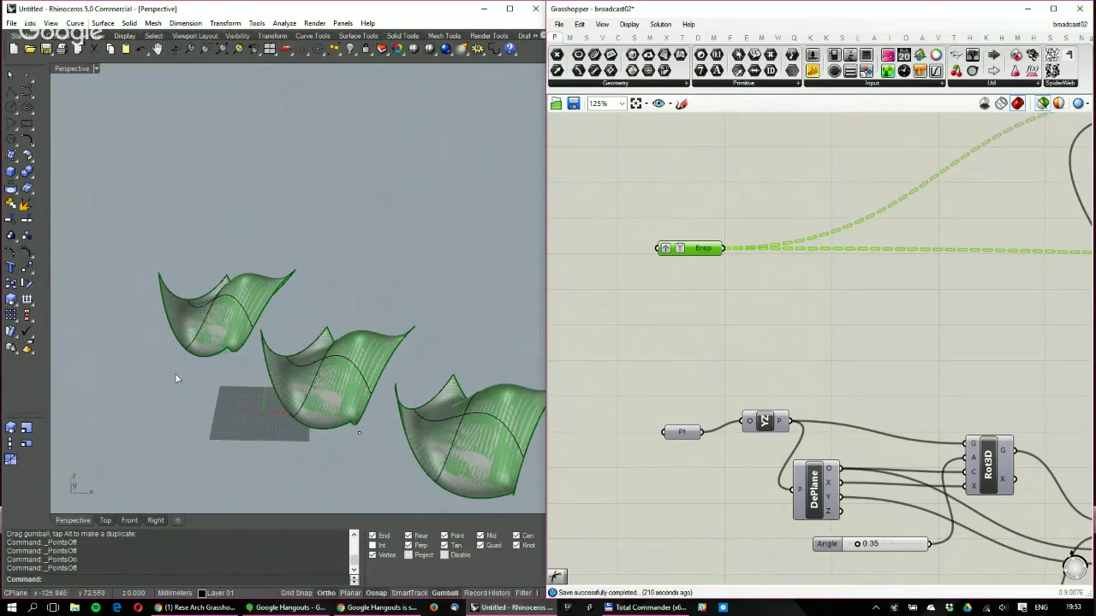
right_drag(295, 423, 345, 332)
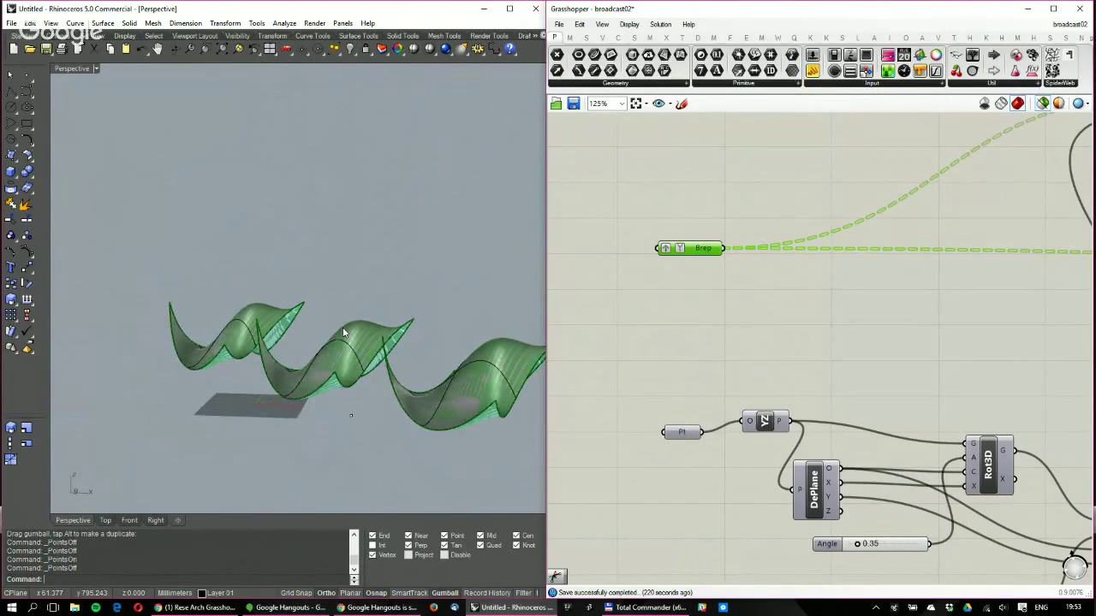
scroll(338, 319, up, 5)
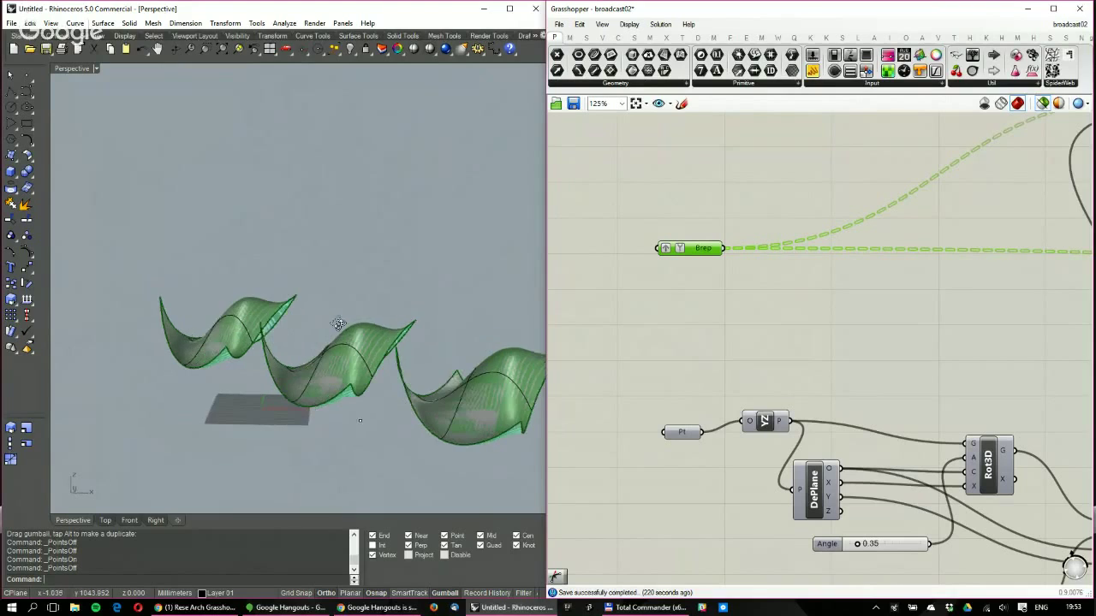
right_drag(368, 355, 349, 365)
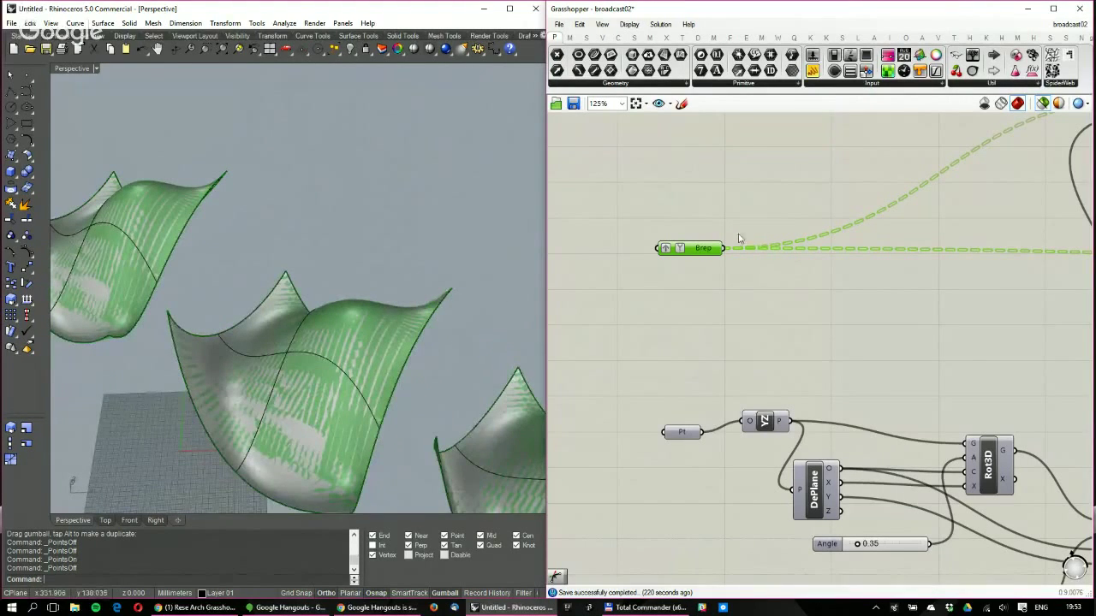
right_drag(380, 333, 347, 382)
right_drag(423, 283, 386, 358)
Add a Control Points component to the Grasshopper canvas, feed it from the Brep parameter and place it just below that parameter
double_click(763, 288)
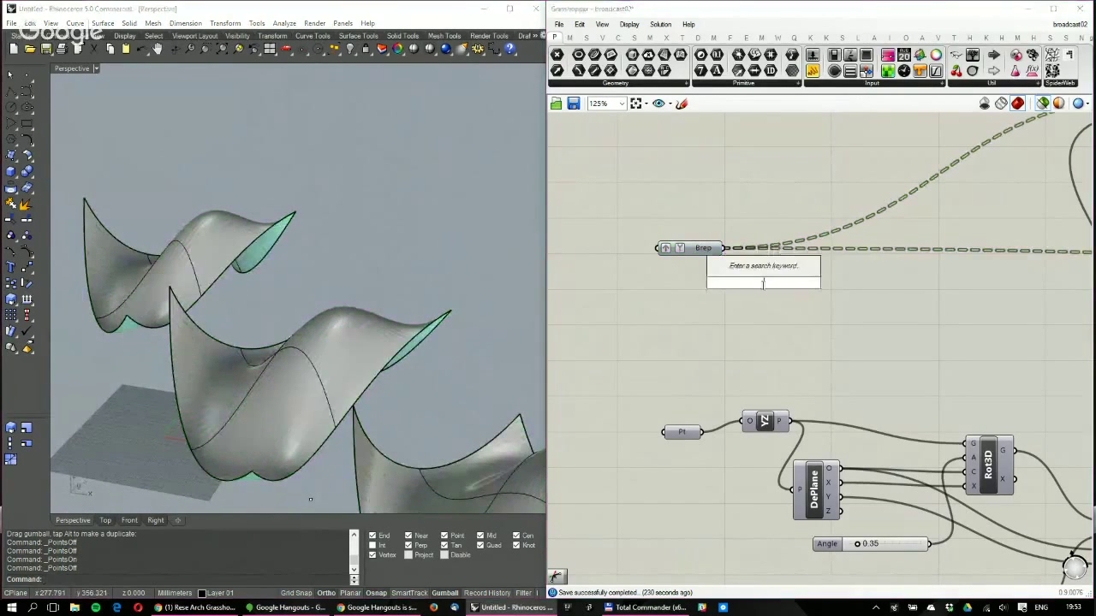
text(control points)
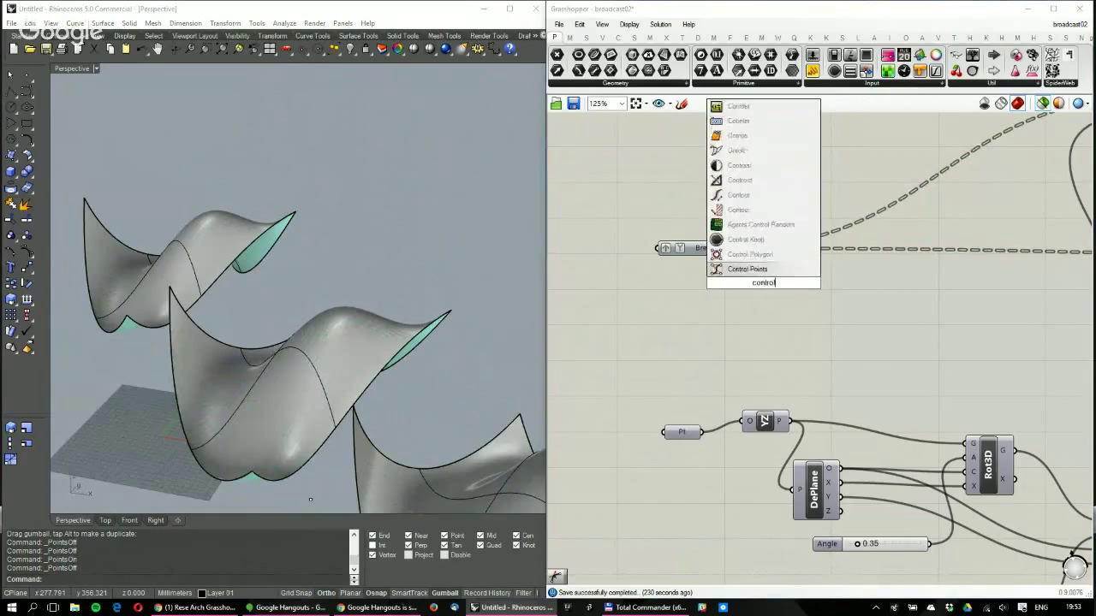
key(Return)
drag(723, 249, 742, 285)
right_drag(252, 212, 420, 274)
scroll(272, 258, down, 10)
scroll(300, 289, up, 5)
scroll(308, 156, down, 8)
scroll(303, 289, up, 8)
scroll(344, 233, up, 5)
drag(772, 294, 780, 322)
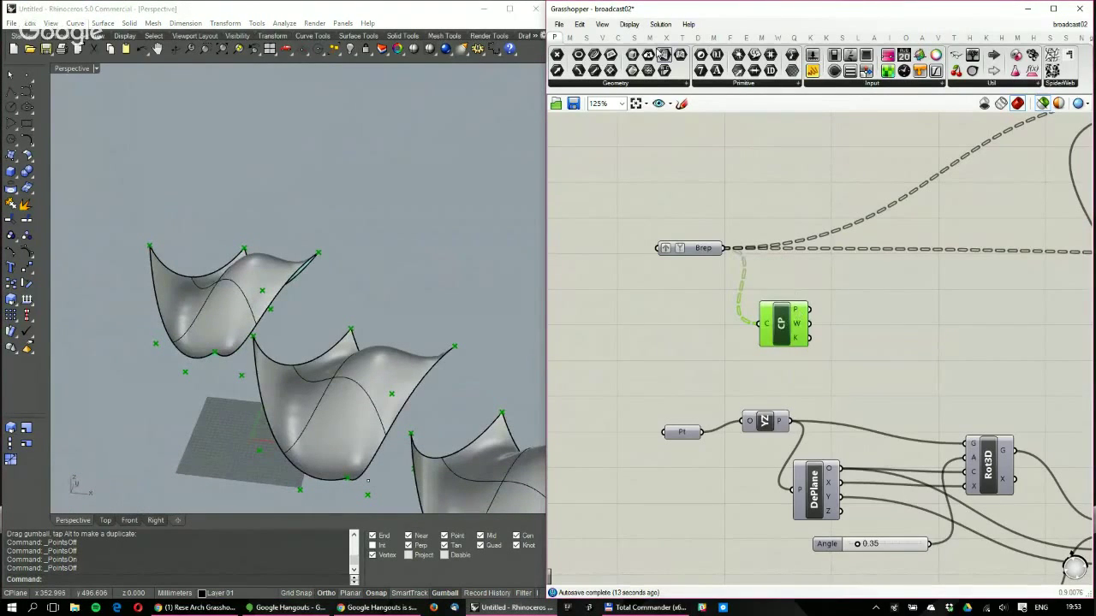
Look through the surface components and search for "control points" to find a component that extracts a surface's control points
click(634, 39)
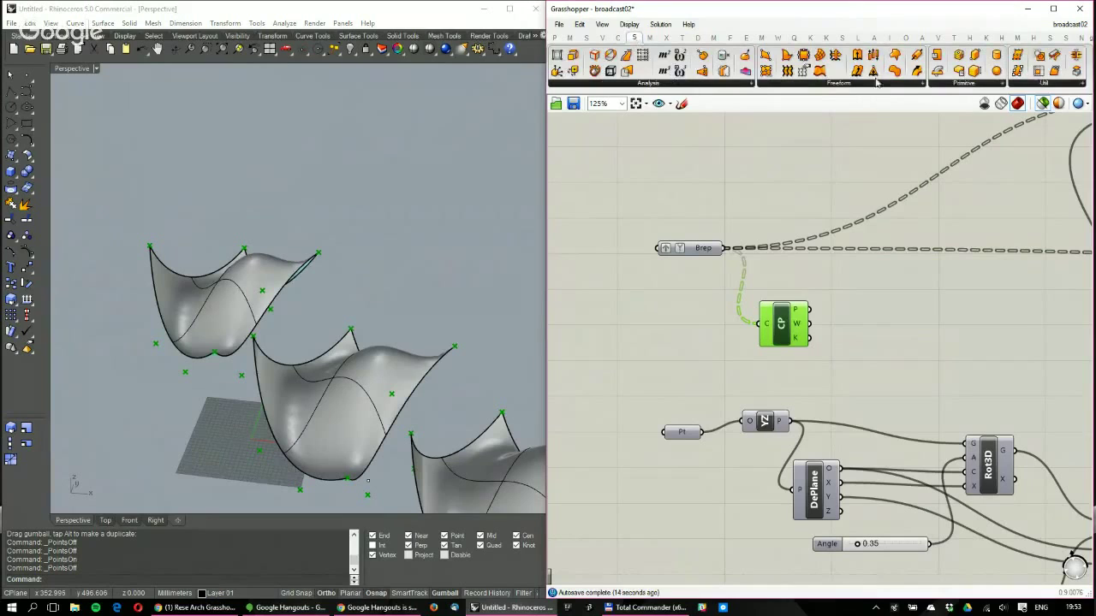
click(1039, 86)
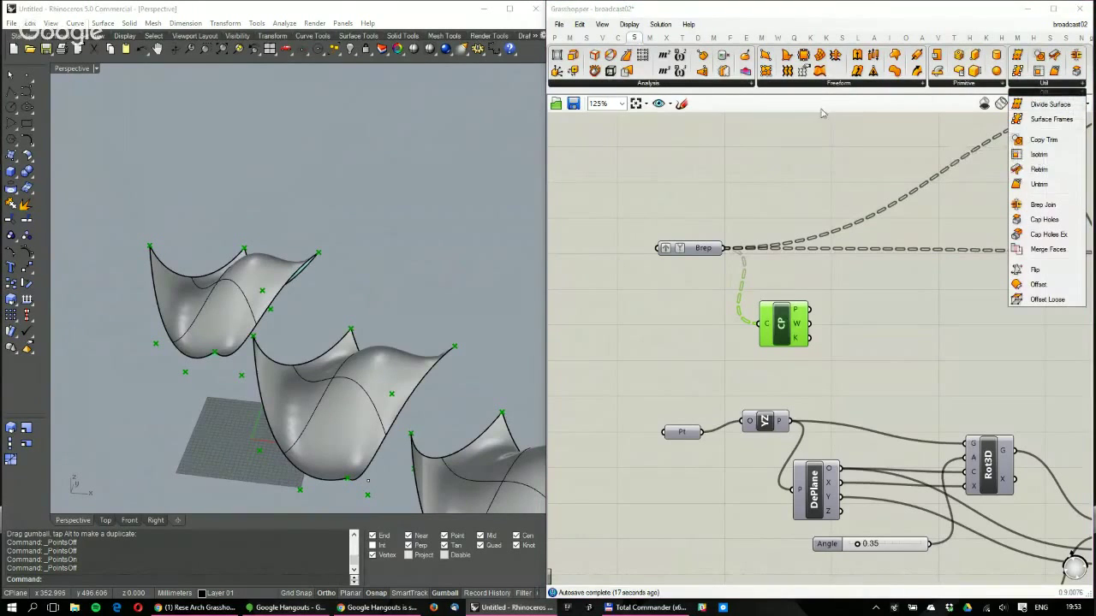
click(671, 84)
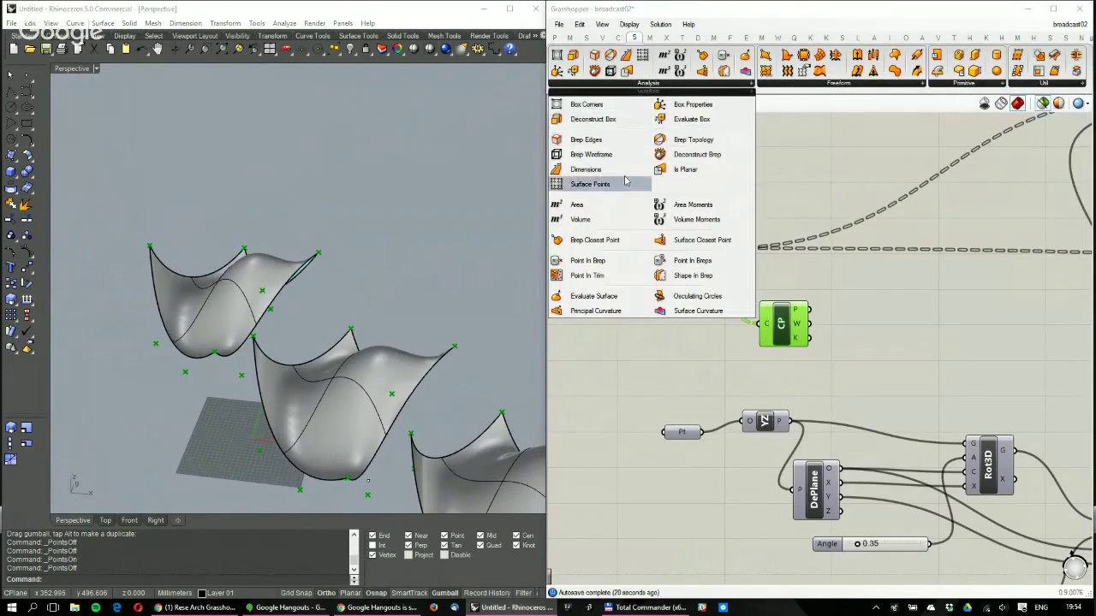
click(675, 363)
double_click(674, 363)
text(cont)
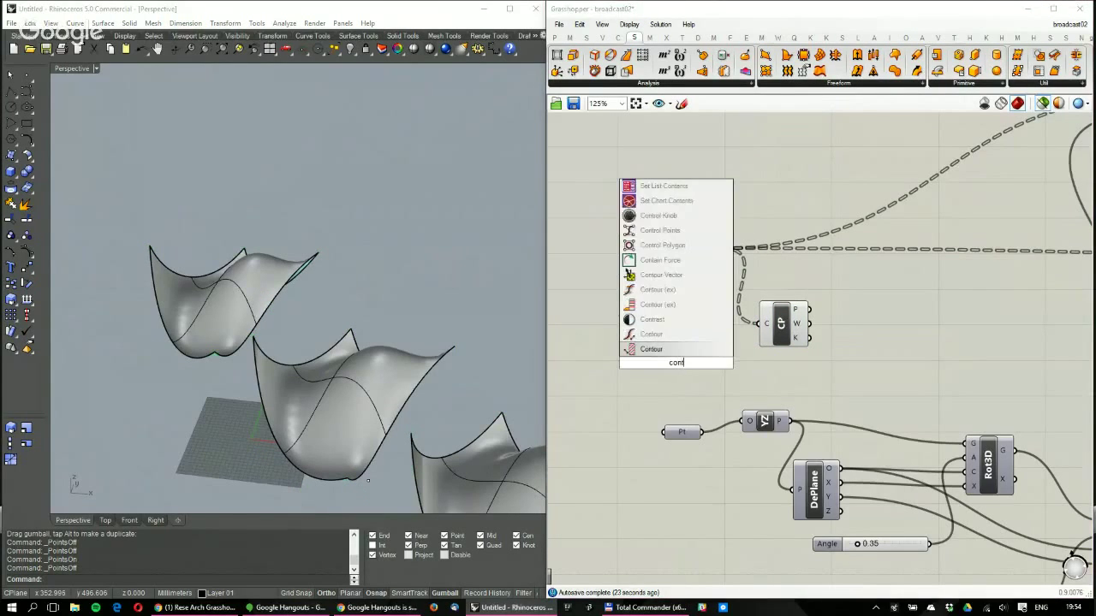
text(rol point)
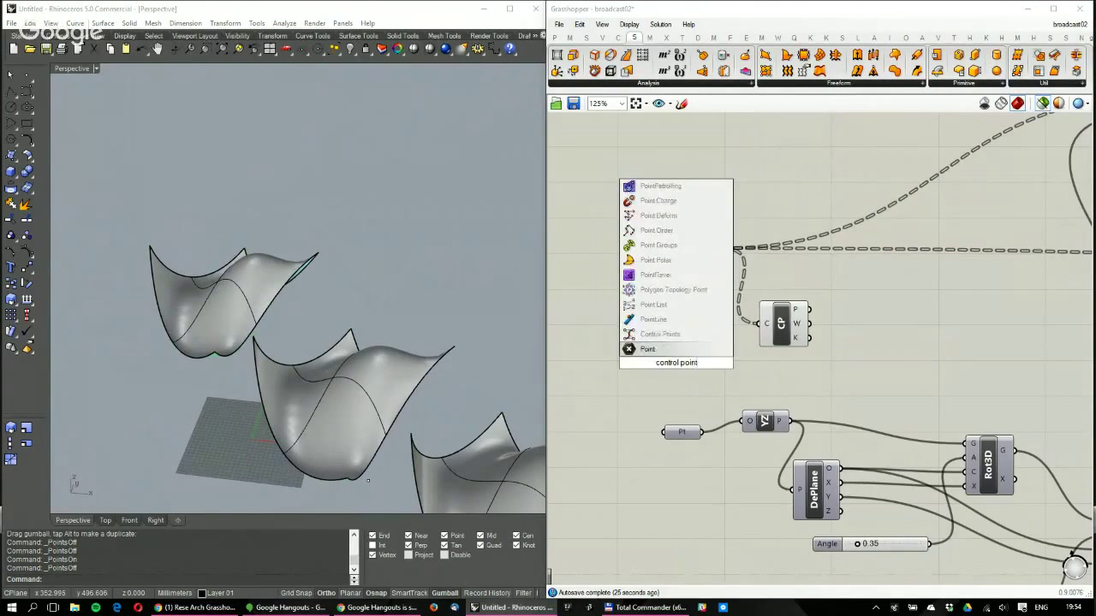
text(s)
click(795, 337)
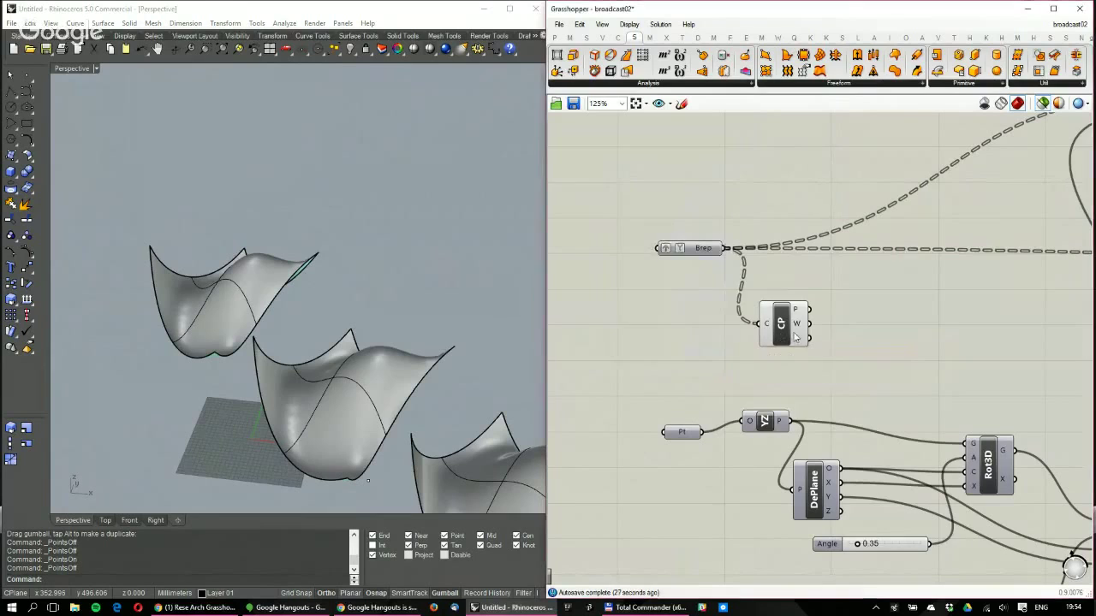
Select the Control Points component and compare its Points output with the points on the surfaces in the Perspective view
drag(794, 338, 789, 319)
right_drag(817, 296, 773, 296)
scroll(773, 295, up, 1)
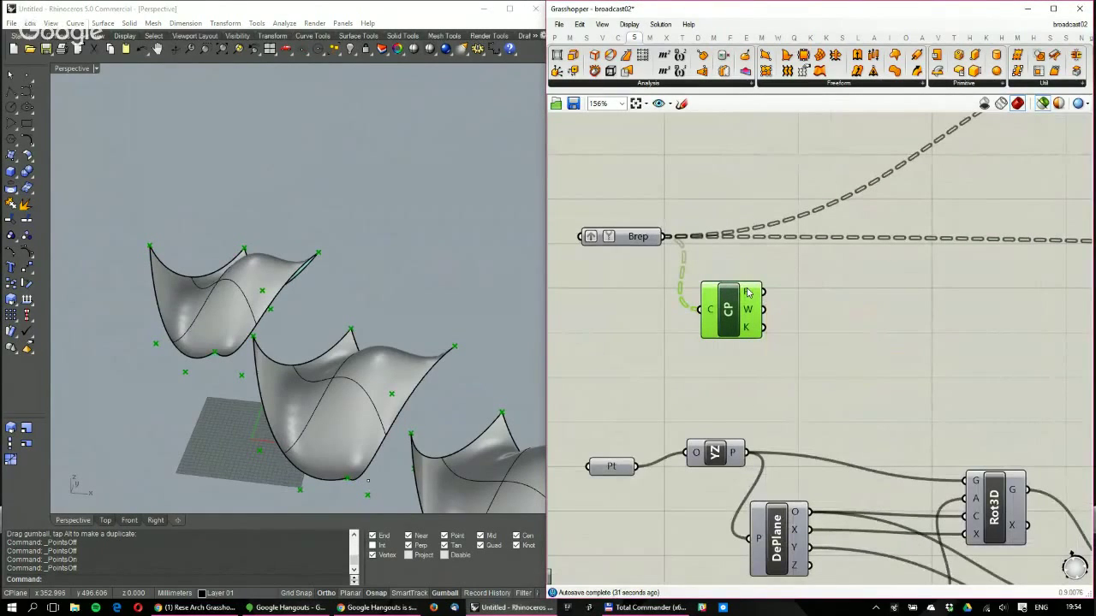
right_drag(374, 287, 384, 402)
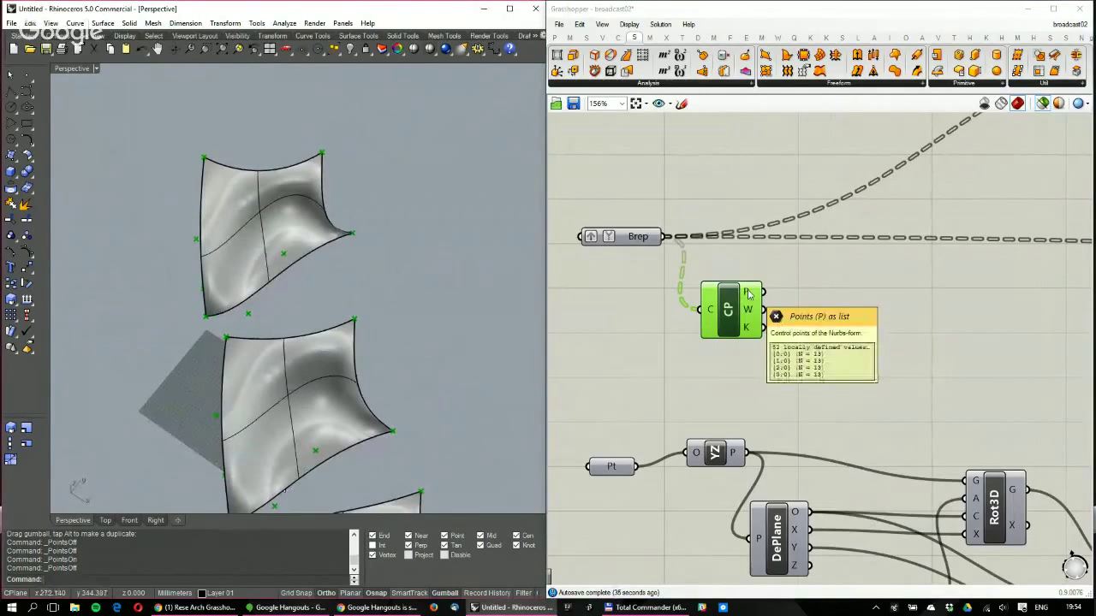
right_drag(360, 326, 380, 262)
Turn on the middle surface's control points, lower its highest point close to the surface and turn the points off
click(402, 359)
right_drag(403, 359, 283, 342)
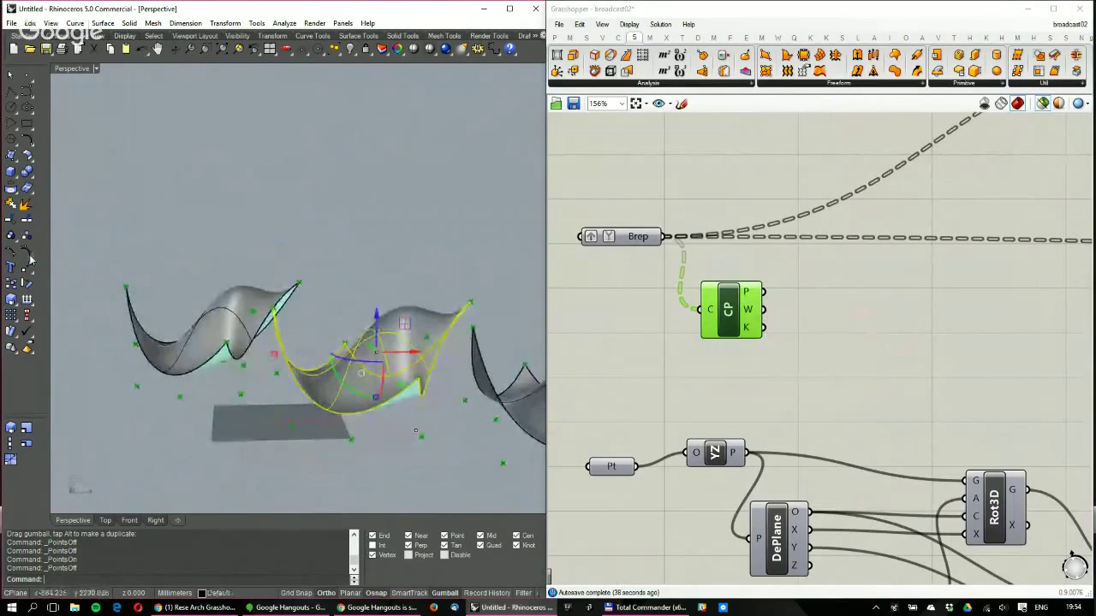
key(Escape)
scroll(375, 175, down, 3)
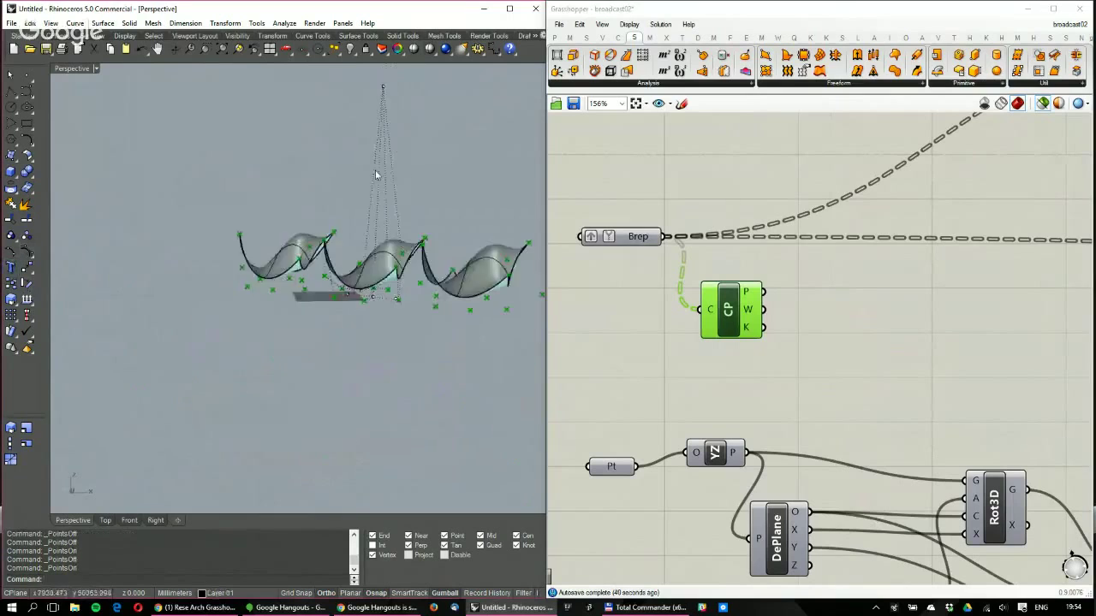
scroll(353, 201, up, 3)
click(368, 166)
drag(373, 146, 381, 286)
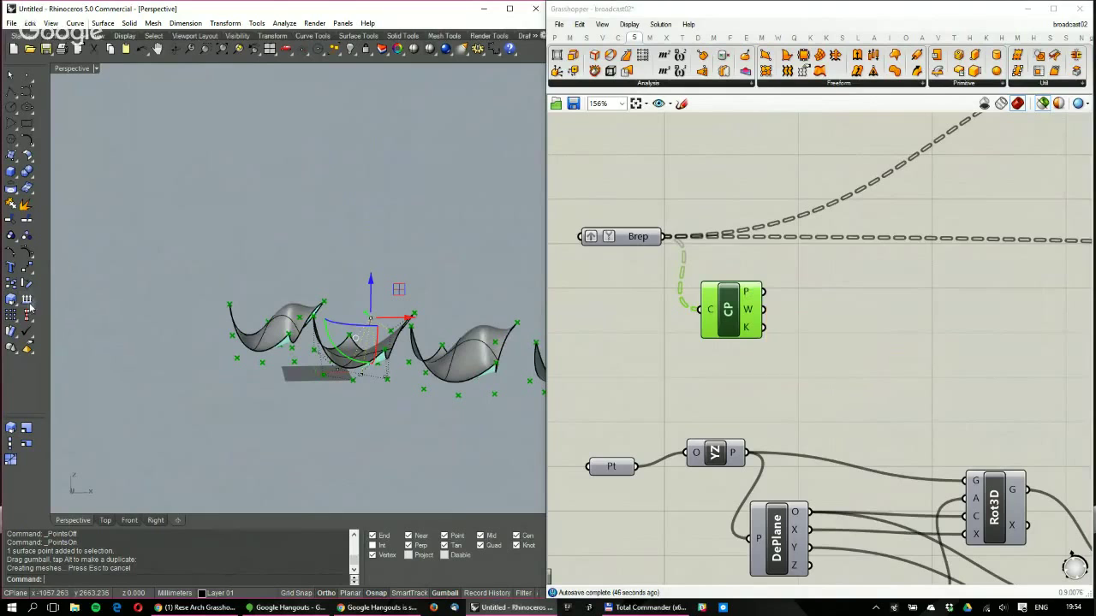
click(28, 251)
right_drag(370, 270, 355, 341)
Browse the surface utility, primitive, freeform and analysis components for one that handles surface control points
right_drag(705, 202, 689, 243)
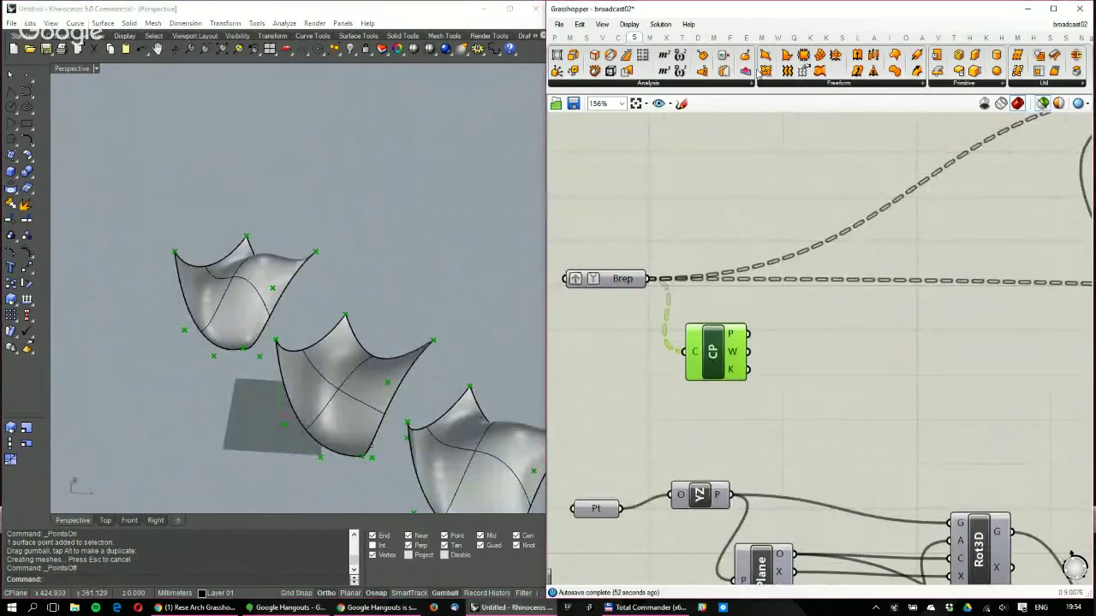
click(749, 83)
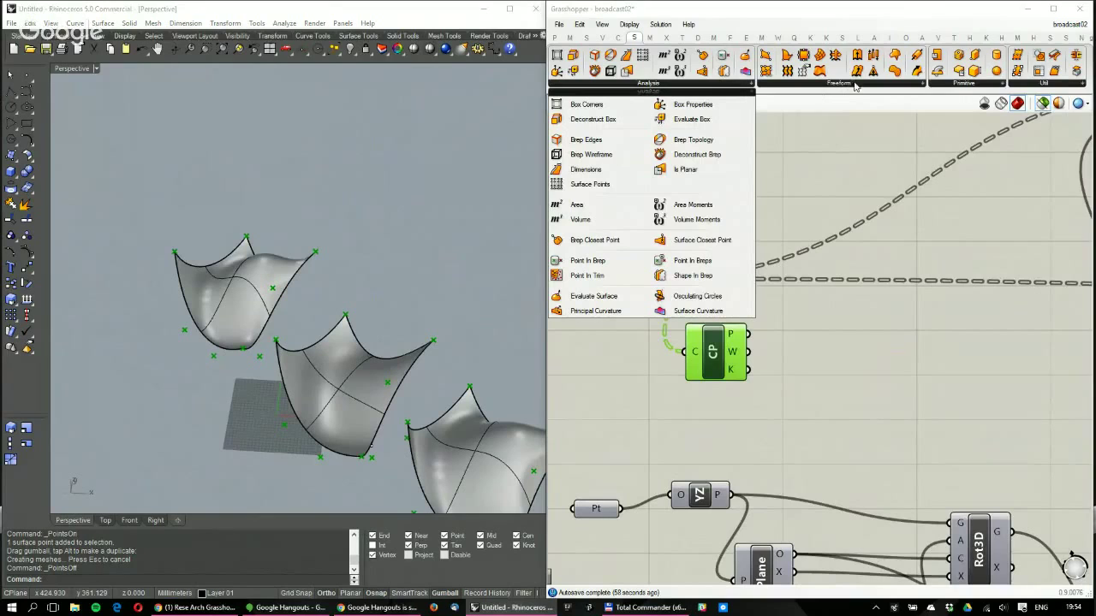
click(1020, 86)
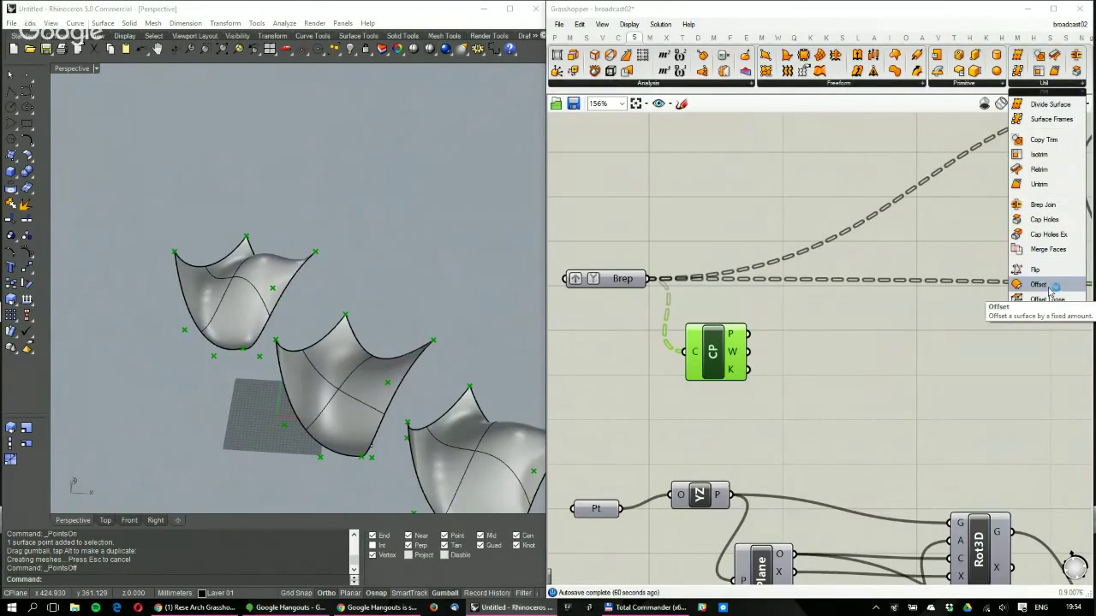
click(963, 83)
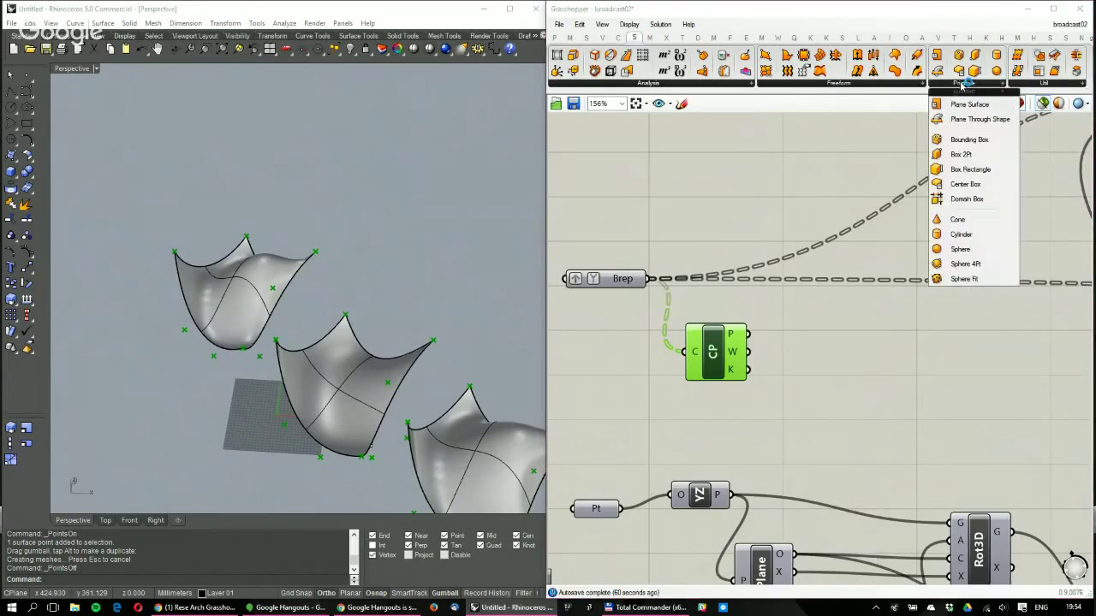
click(914, 83)
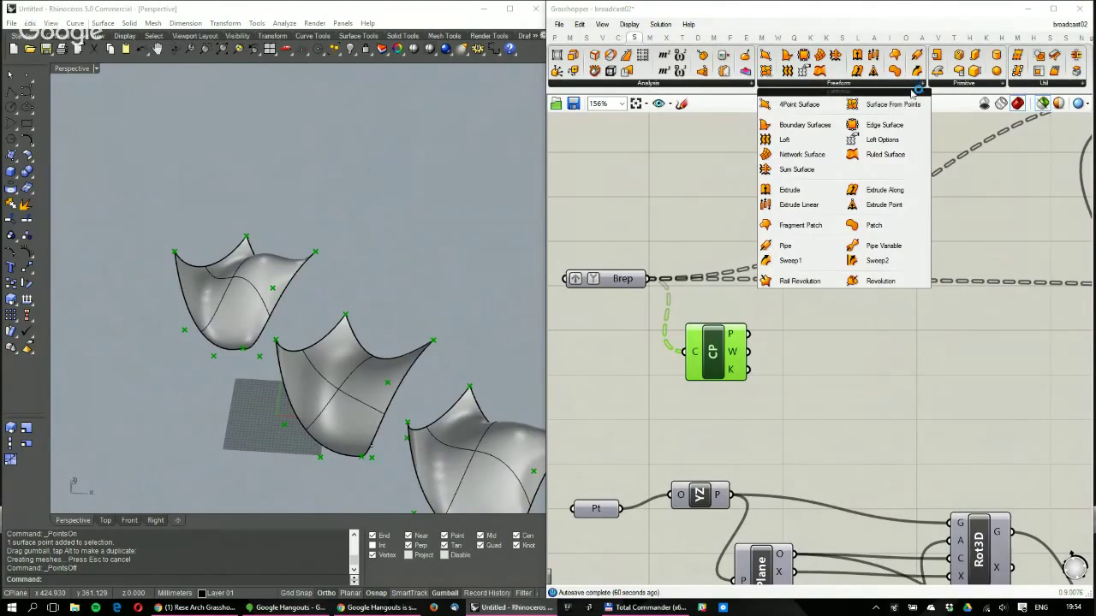
click(721, 83)
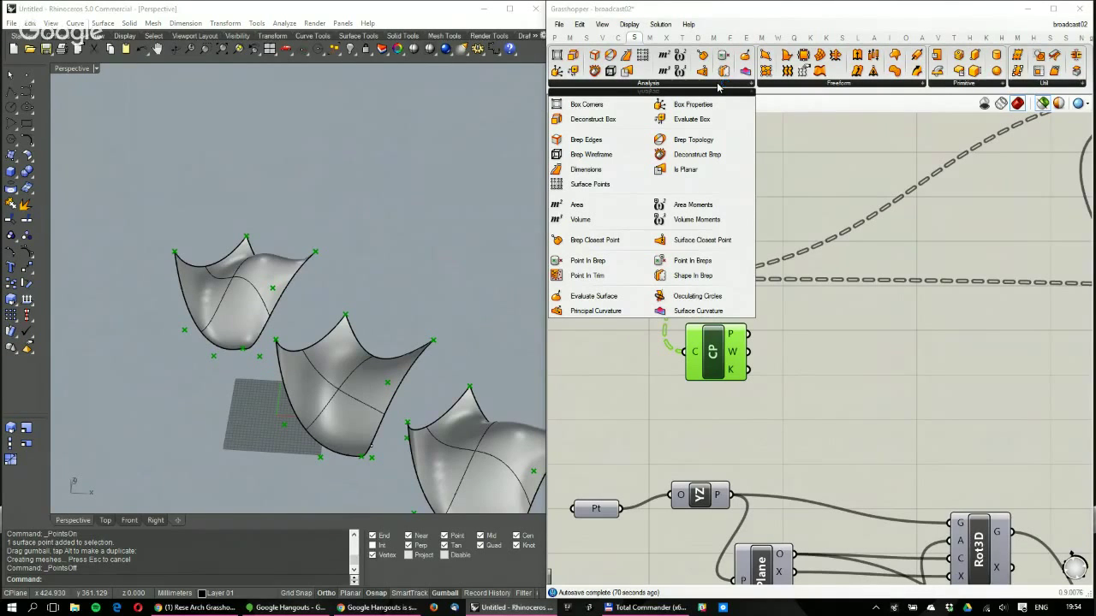
Examine the four surfaces and their extracted control points in the Perspective view, from above, below and the side
scroll(373, 309, down, 3)
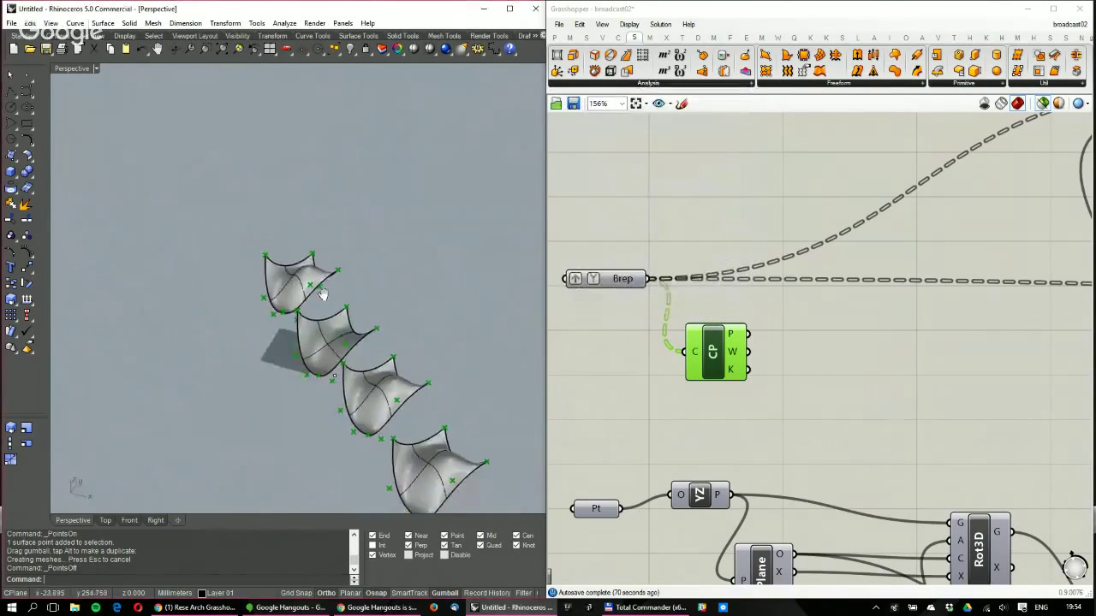
right_drag(373, 309, 472, 276)
scroll(347, 287, up, 5)
scroll(354, 266, up, 3)
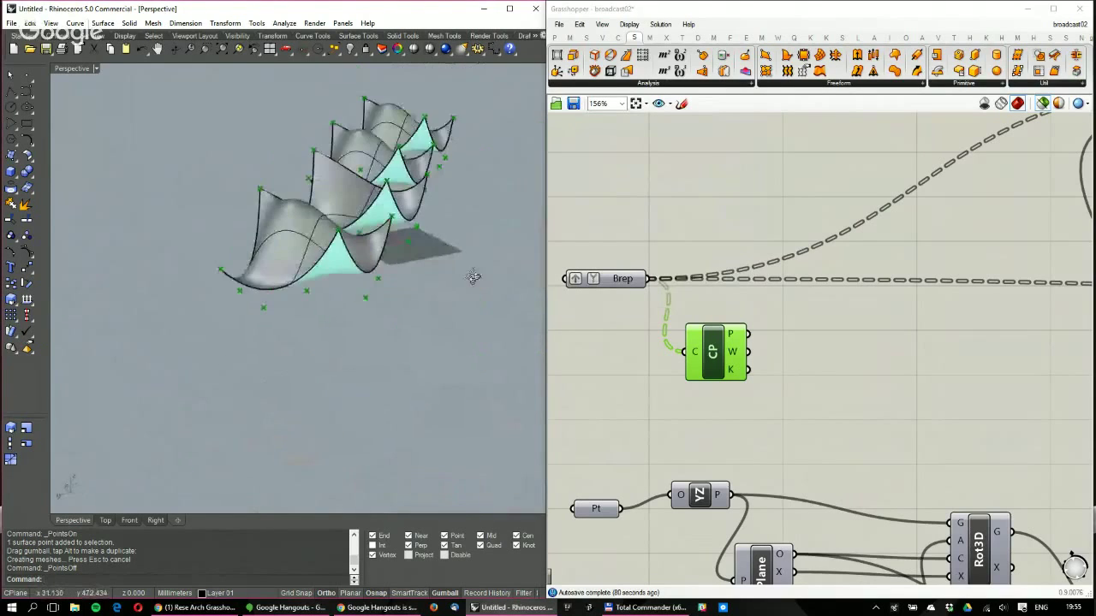
scroll(210, 208, up, 3)
right_drag(222, 257, 232, 499)
right_drag(278, 277, 318, 310)
right_drag(408, 268, 446, 488)
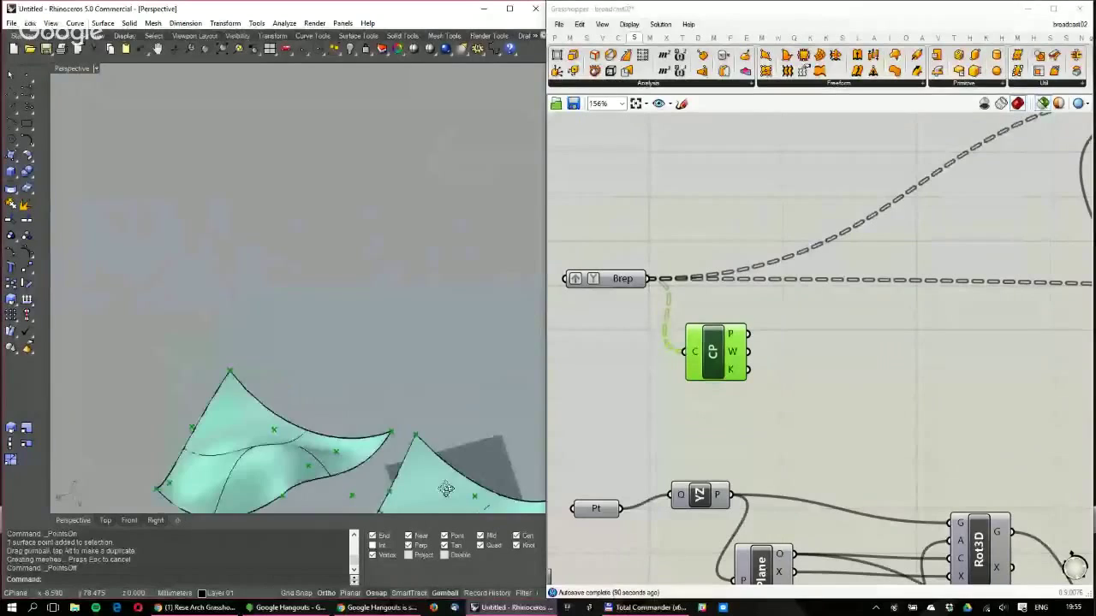
right_drag(358, 380, 327, 496)
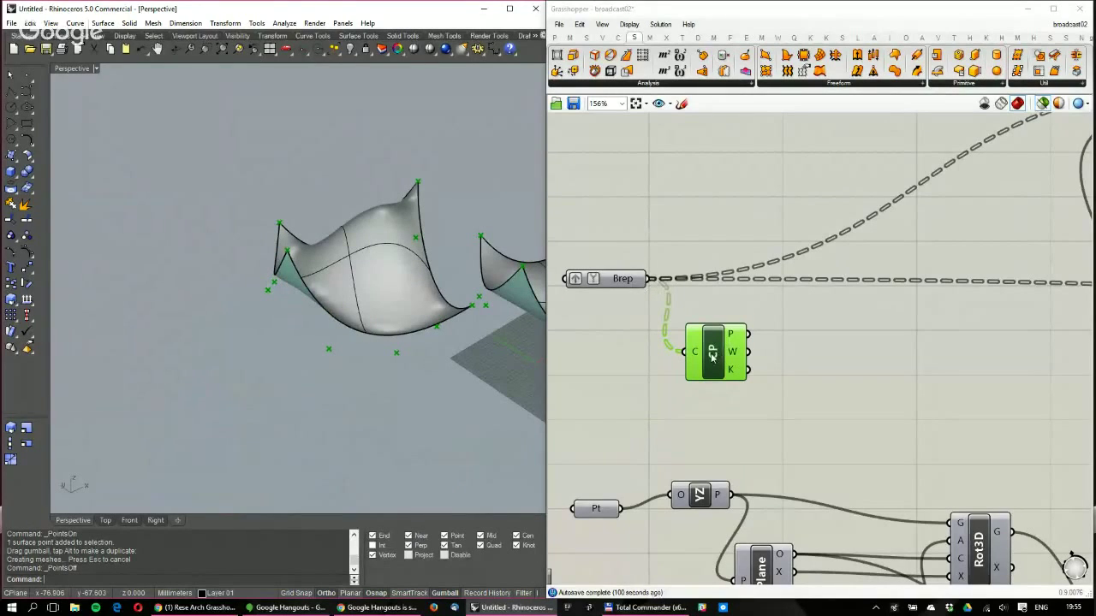
Move the Control Points component farther away from the Brep parameter
right_click(711, 353)
key(Escape)
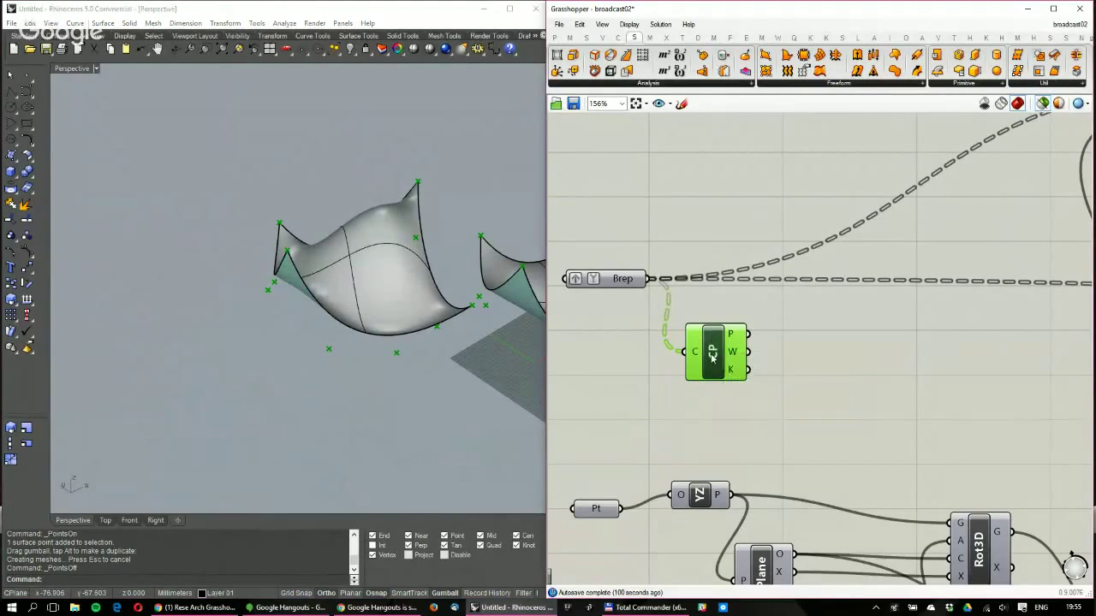
drag(712, 352, 762, 359)
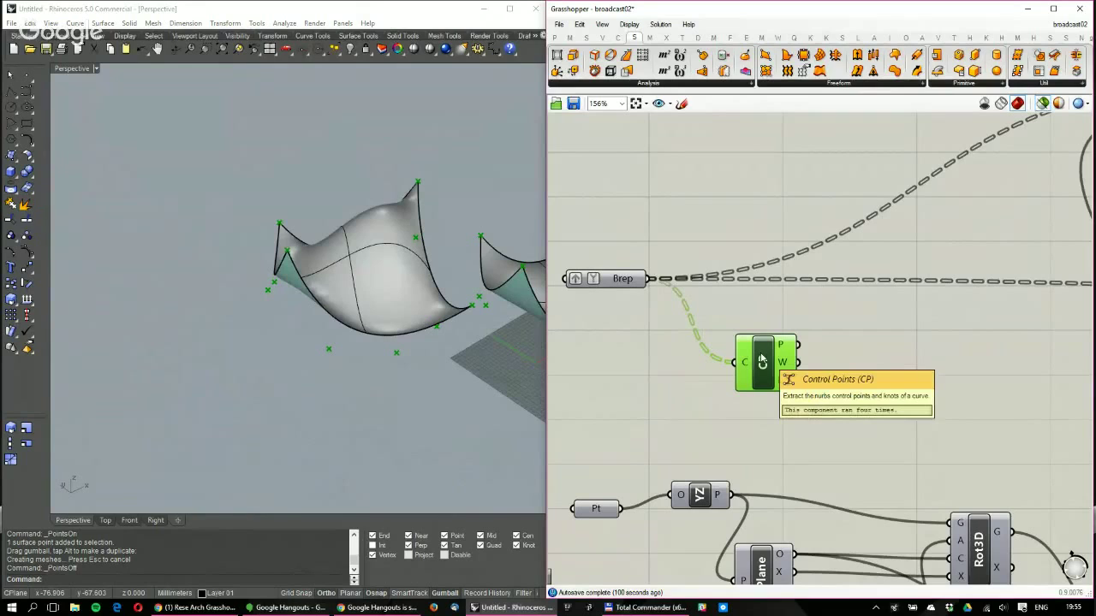
Add a Surface Points component below the Brep parameter and feed it the referenced surfaces
click(639, 84)
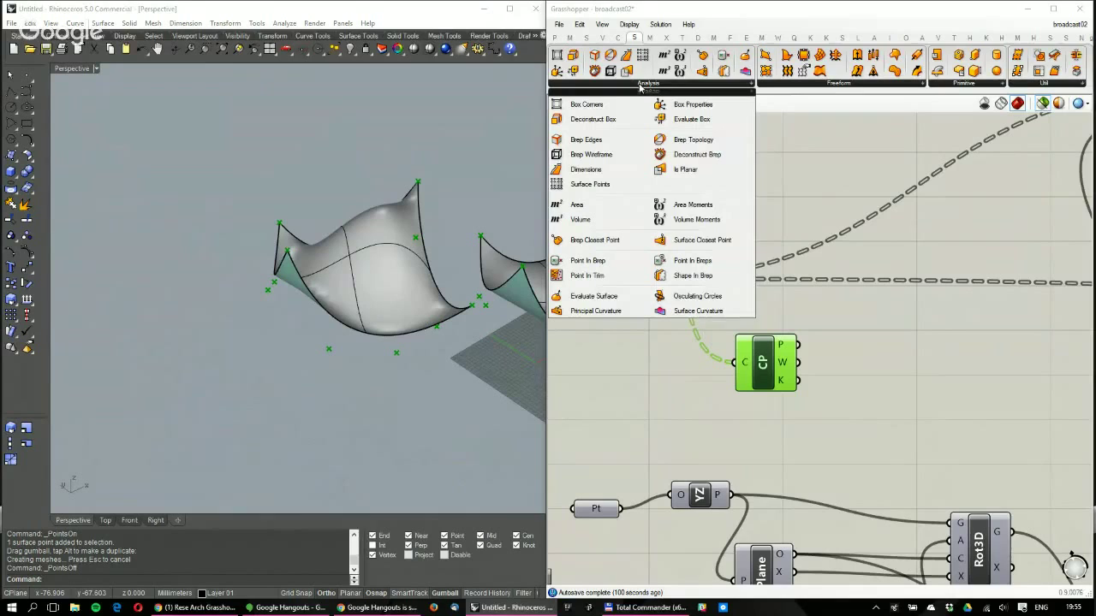
click(1038, 83)
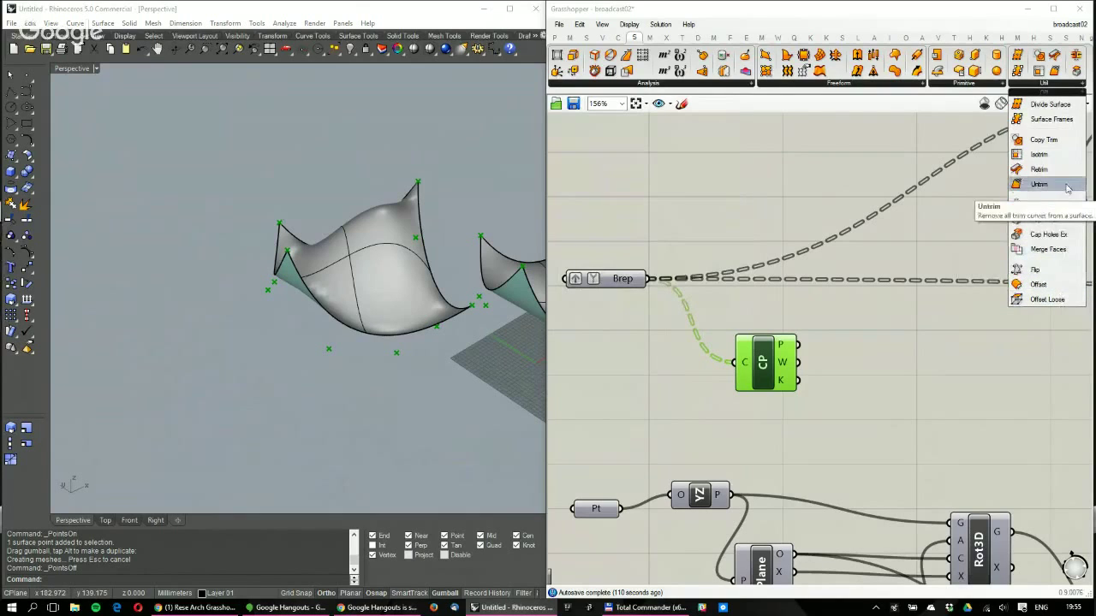
click(974, 83)
click(890, 86)
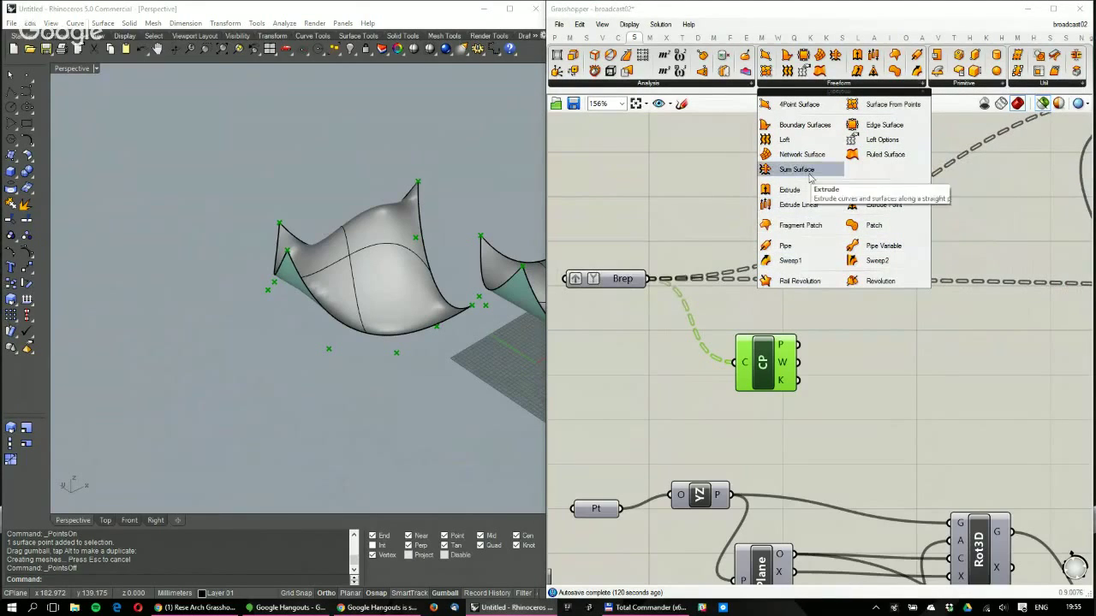
click(722, 84)
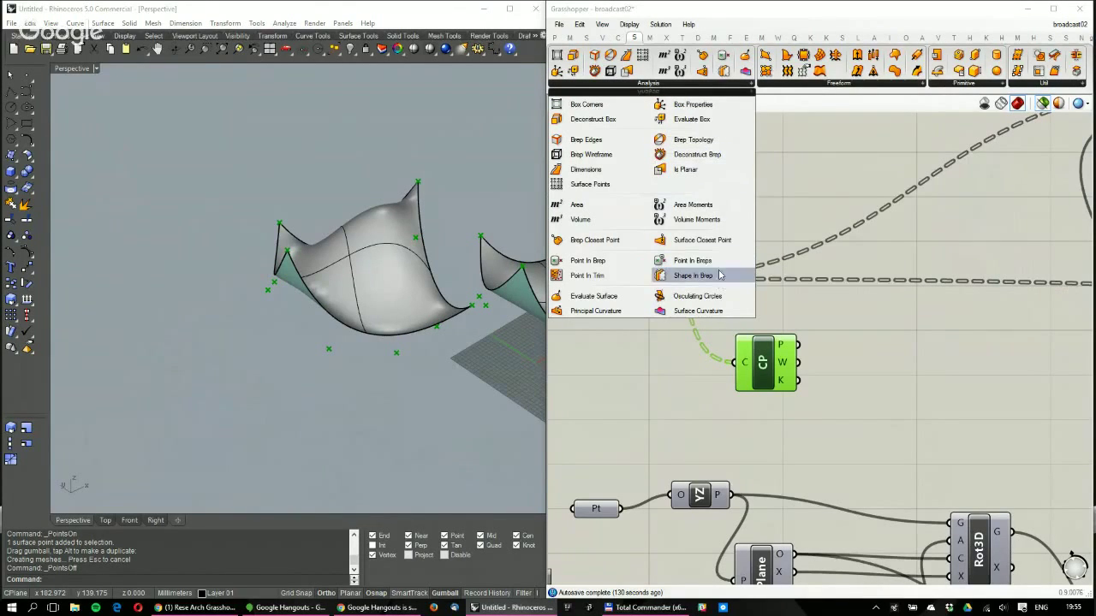
click(606, 186)
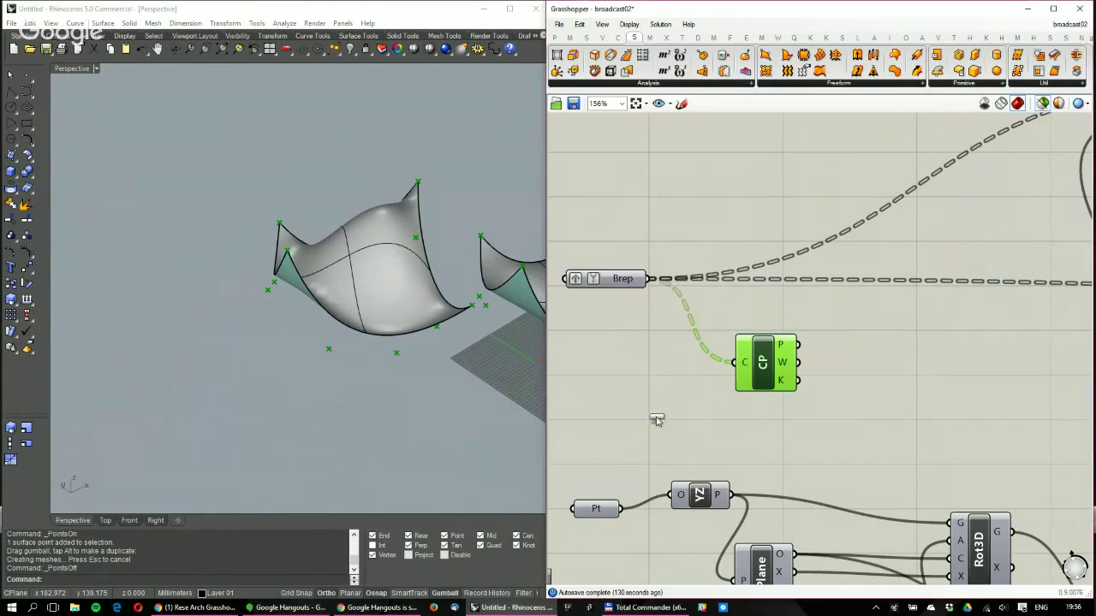
click(656, 420)
drag(649, 280, 647, 394)
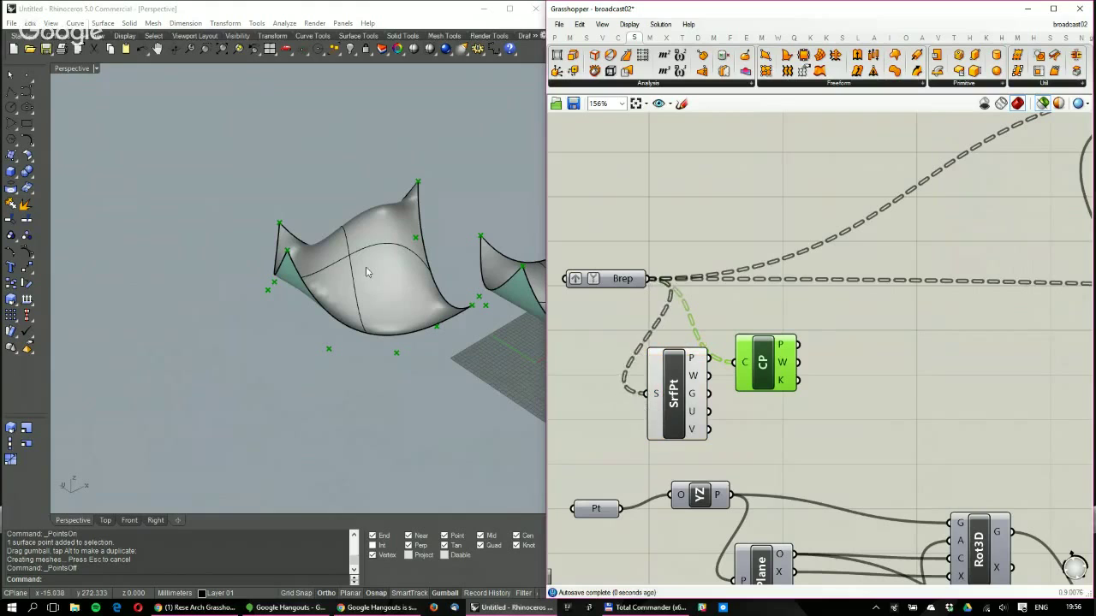
Delete the Control Points component, then select Surface Points to preview its points on all four surfaces
drag(764, 351, 793, 350)
key(Delete)
click(675, 404)
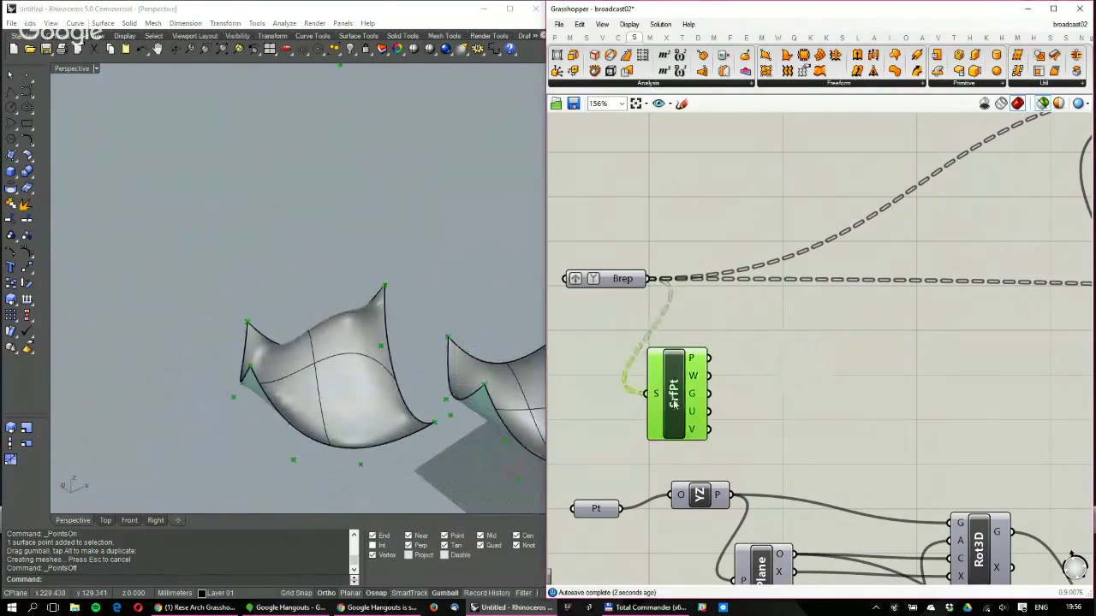
scroll(370, 245, down, 5)
scroll(370, 245, up, 5)
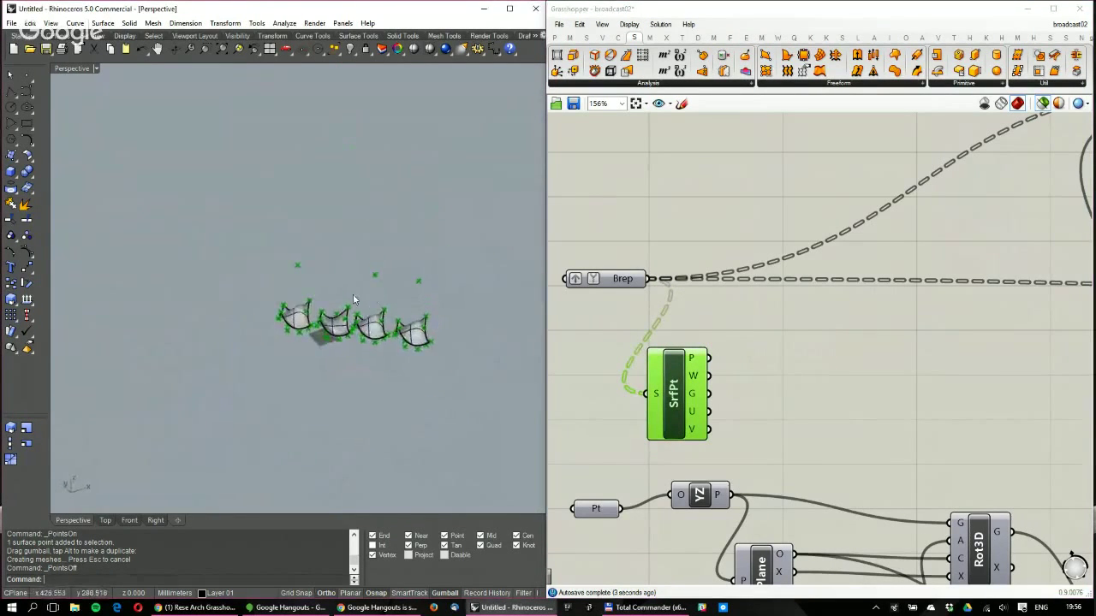
right_drag(659, 316, 711, 300)
drag(728, 383, 739, 374)
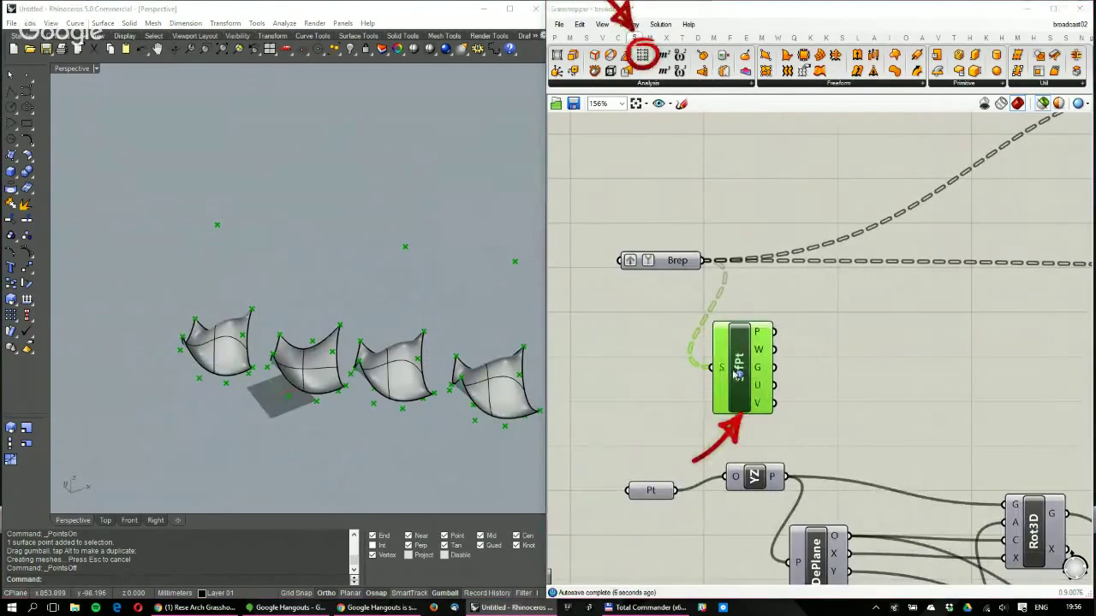
Turn on the leftmost surface's control points in Rhino and compare them with the Surface Points component's points output
mouse_move(249, 266)
right_down()
mouse_move(224, 310)
mouse_move(257, 286)
mouse_move(261, 168)
mouse_move(253, 248)
mouse_move(284, 282)
mouse_move(294, 245)
mouse_move(255, 404)
mouse_move(278, 396)
right_up()
scroll(224, 310, up, 7)
click(161, 415)
click(26, 255)
mouse_move(757, 333)
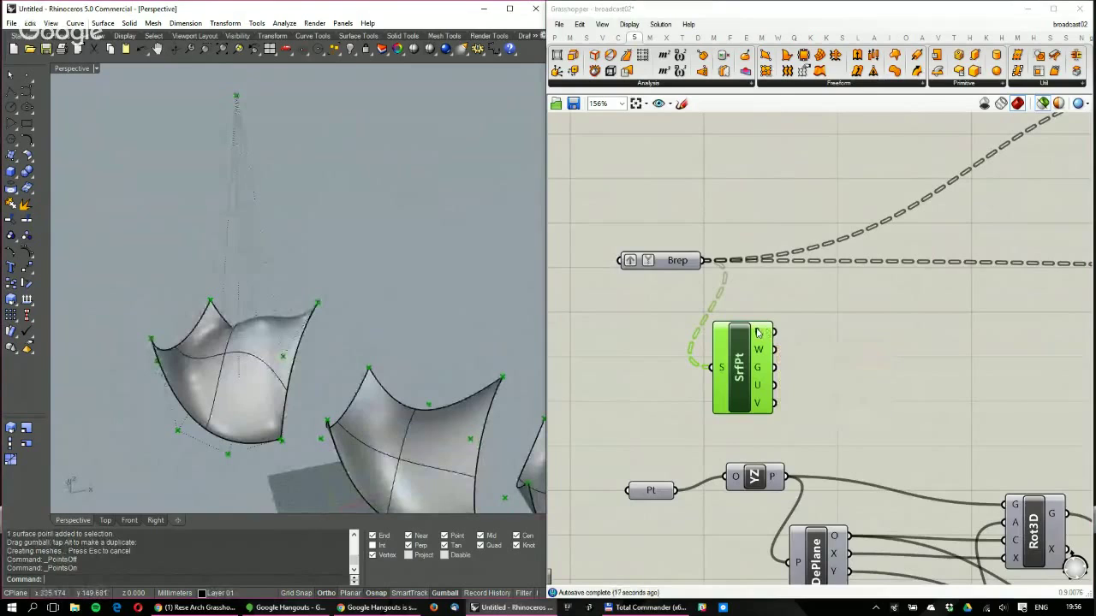
right_drag(244, 347, 241, 308)
right_drag(344, 256, 335, 260)
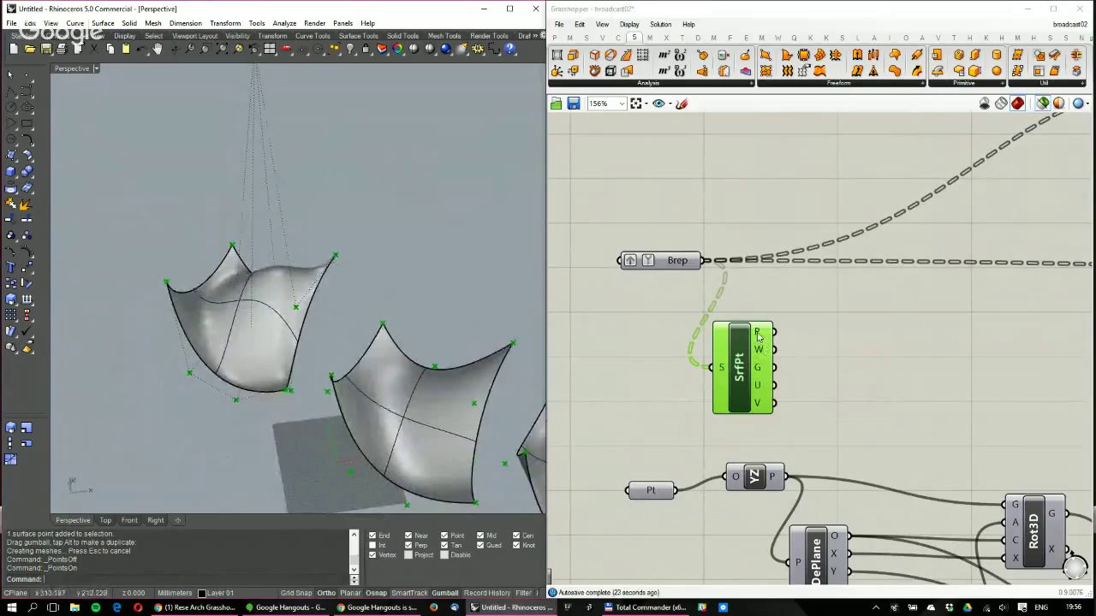
mouse_move(758, 336)
Move the Surface Points component up, closer to the Brep parameter
right_drag(751, 267, 695, 325)
scroll(695, 325, down, 4)
click(623, 234)
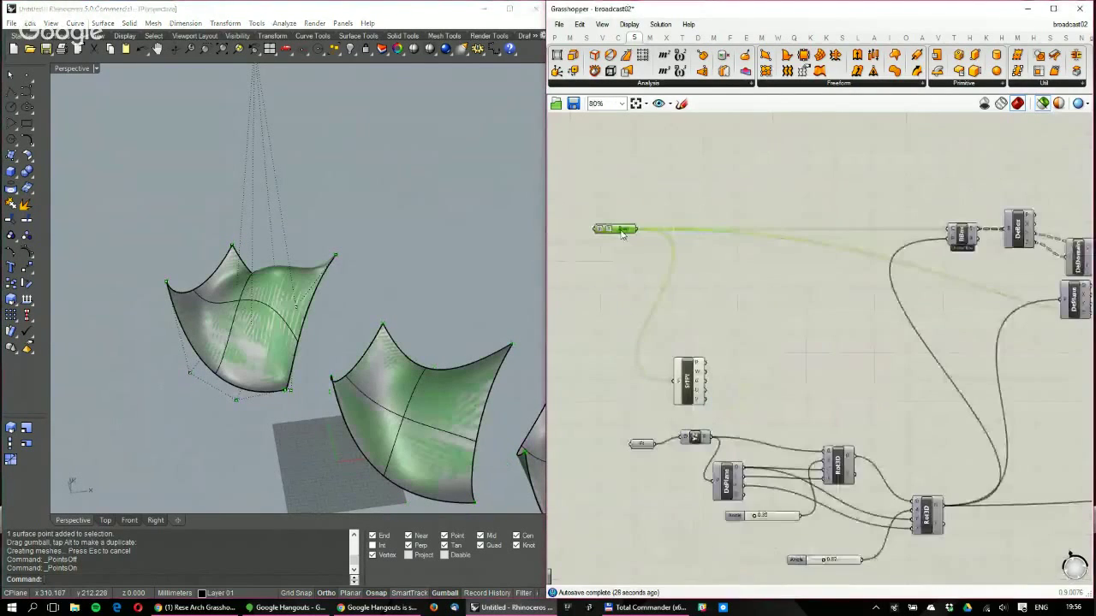
drag(689, 377, 676, 289)
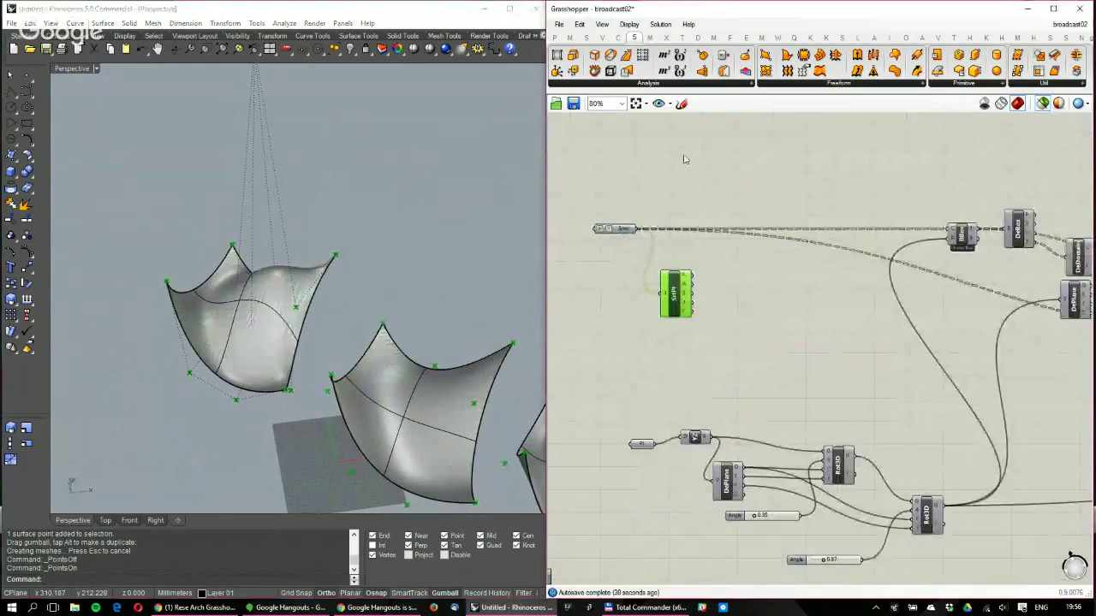
Examine the leftmost surface's control-point net from several angles alongside the Surface Points component's points output
click(648, 38)
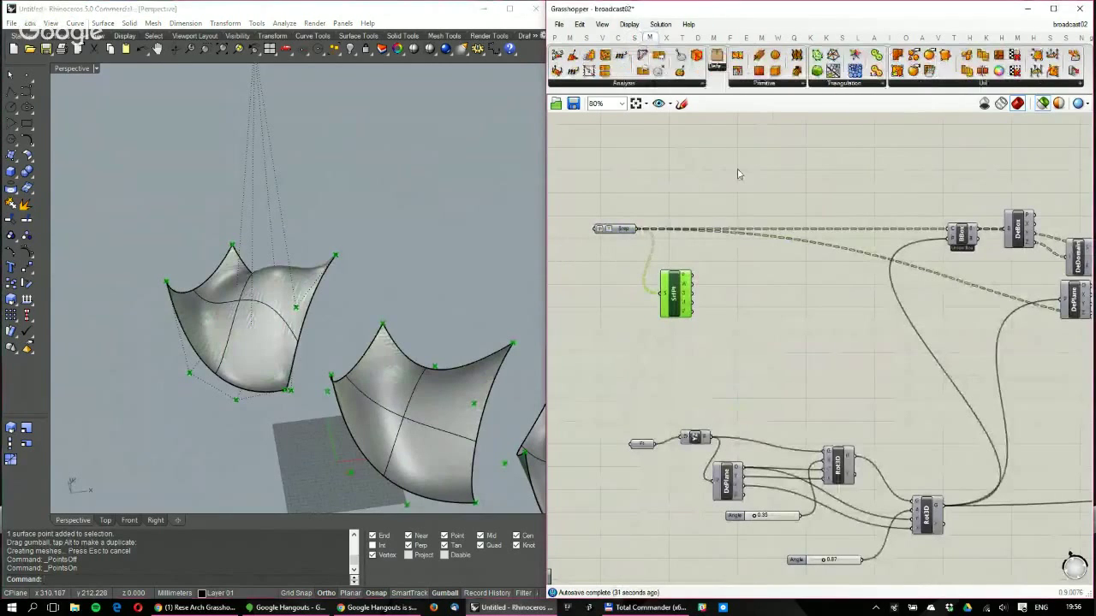
scroll(738, 174, up, 2)
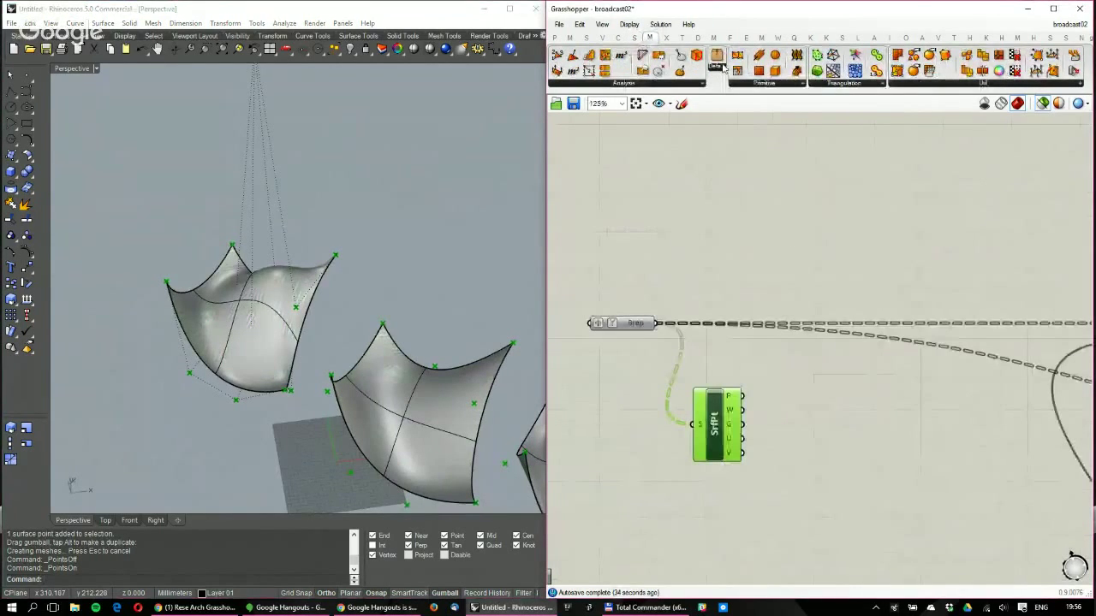
scroll(739, 394, up, 2)
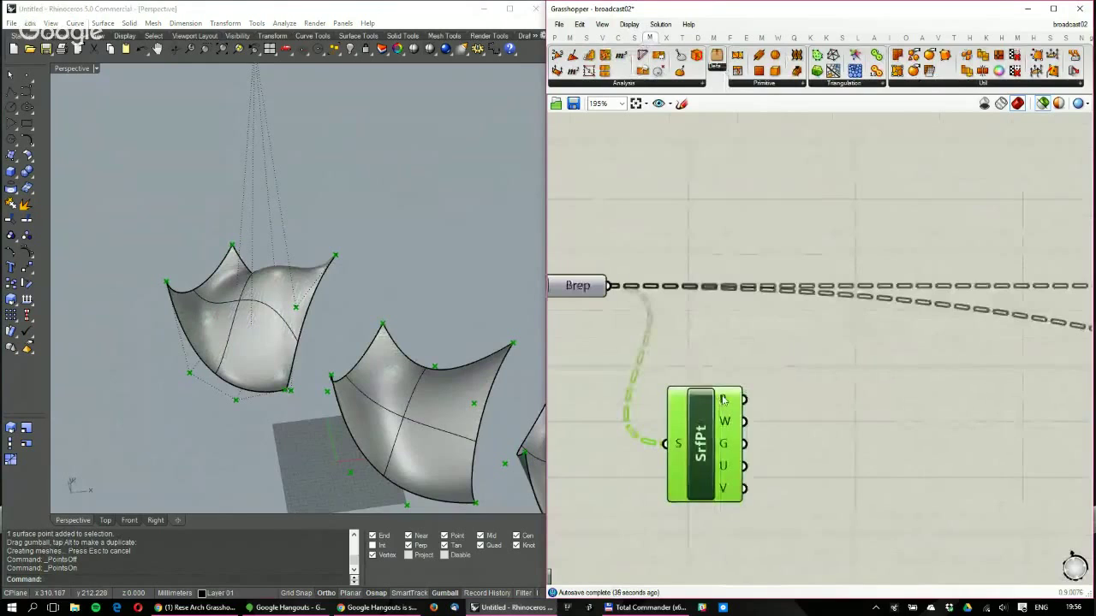
mouse_move(724, 400)
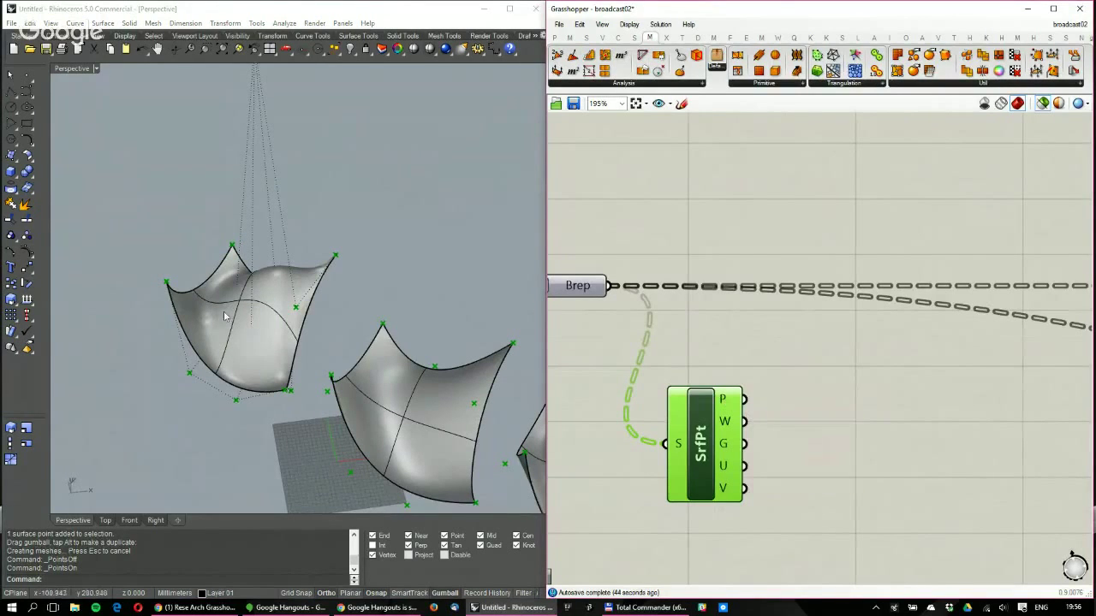
right_drag(192, 381, 214, 374)
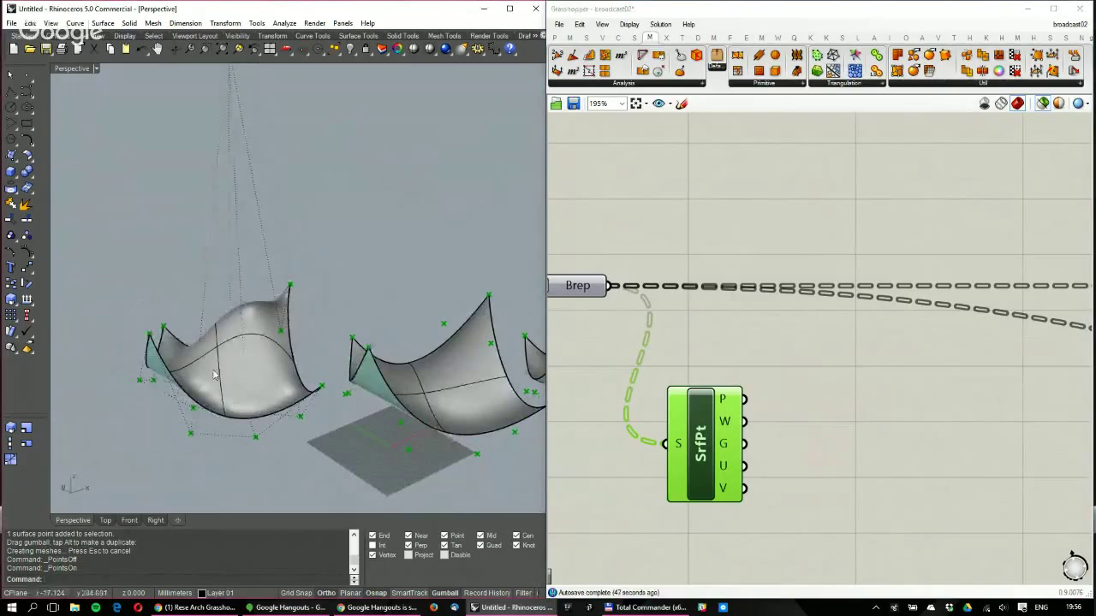
right_drag(161, 346, 169, 392)
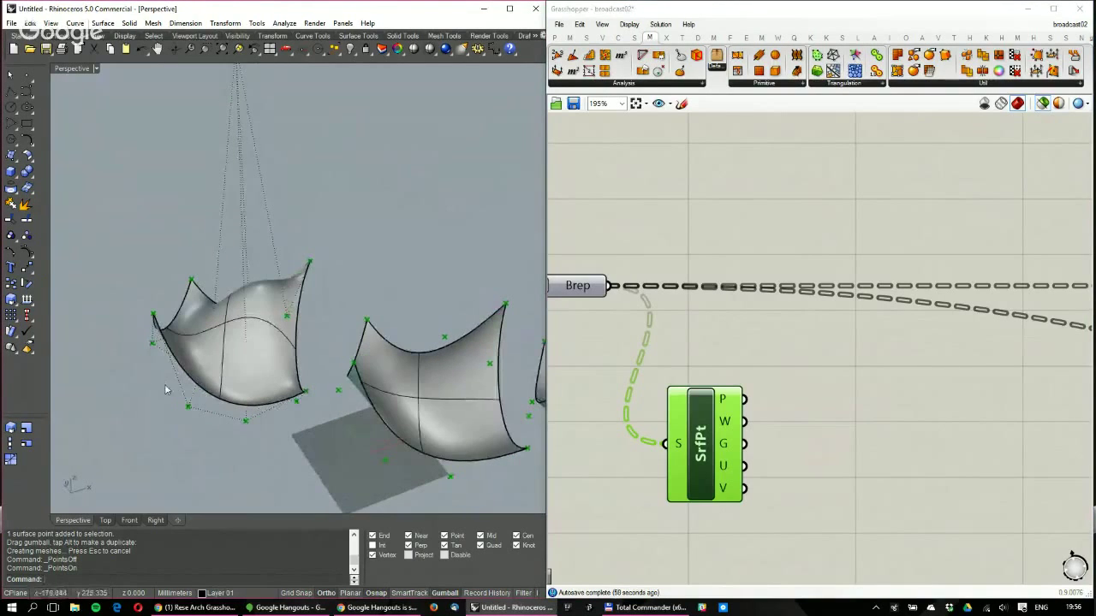
right_drag(134, 343, 150, 360)
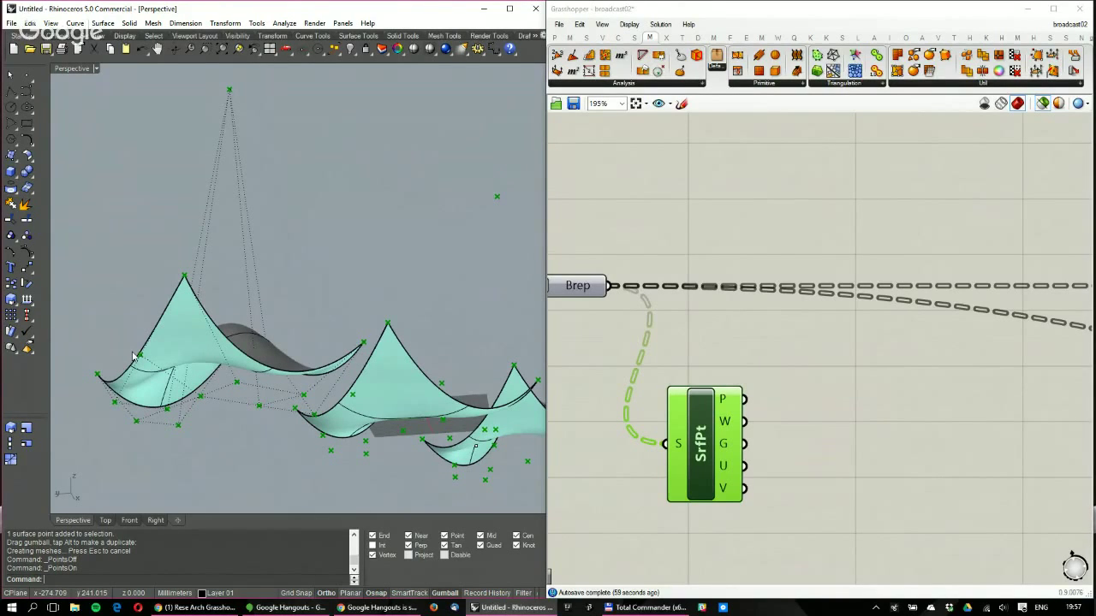
Try picking control points with a List Item component fed by the Surface Points' points output, and delete that component
right_drag(770, 404, 749, 376)
double_click(749, 377)
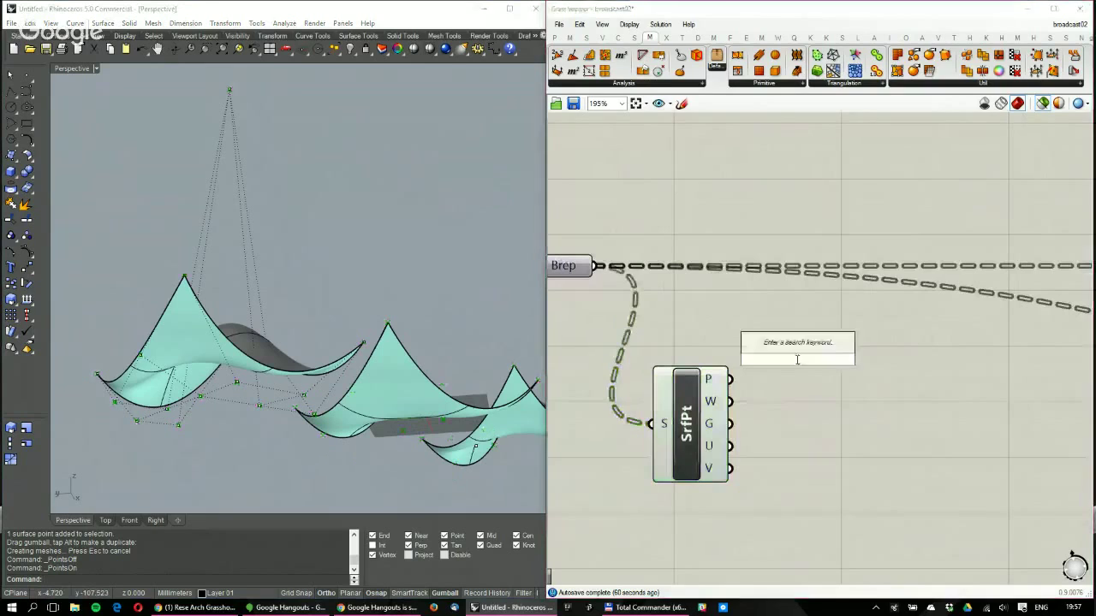
text(item)
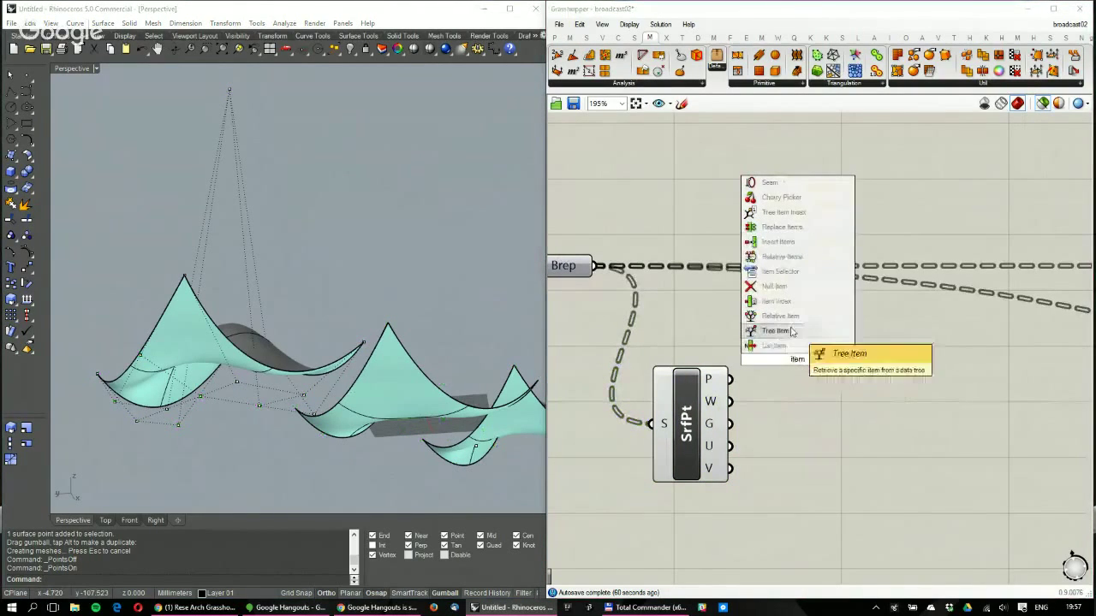
click(789, 347)
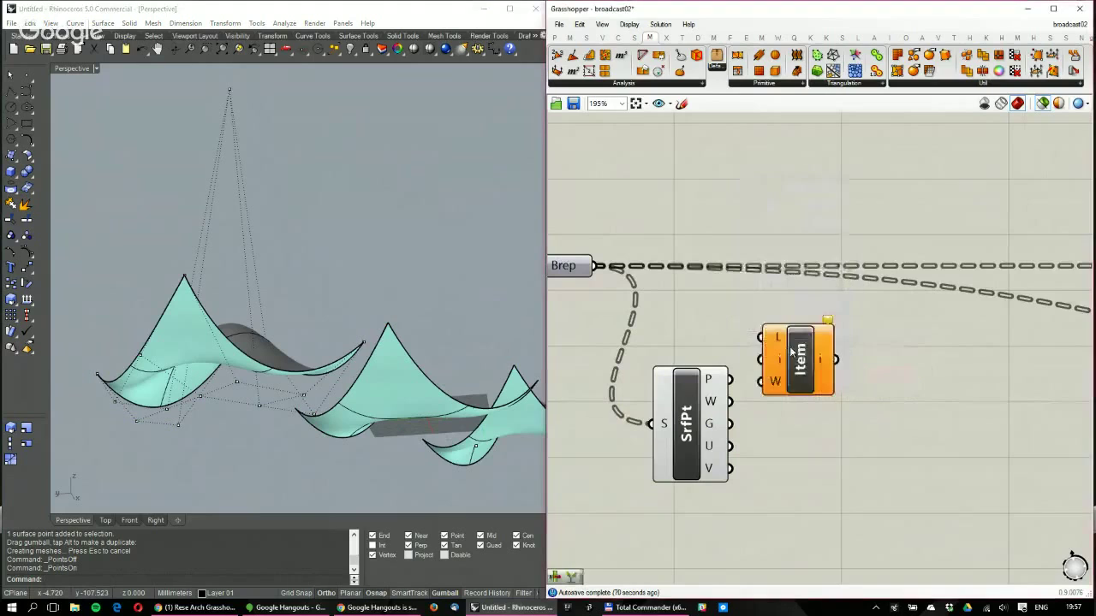
drag(759, 336, 732, 380)
mouse_move(795, 360)
mouse_down()
mouse_move(884, 402)
mouse_move(871, 477)
mouse_move(834, 517)
mouse_up()
right_drag(835, 522, 895, 304)
click(748, 237)
scroll(749, 323, down, 3)
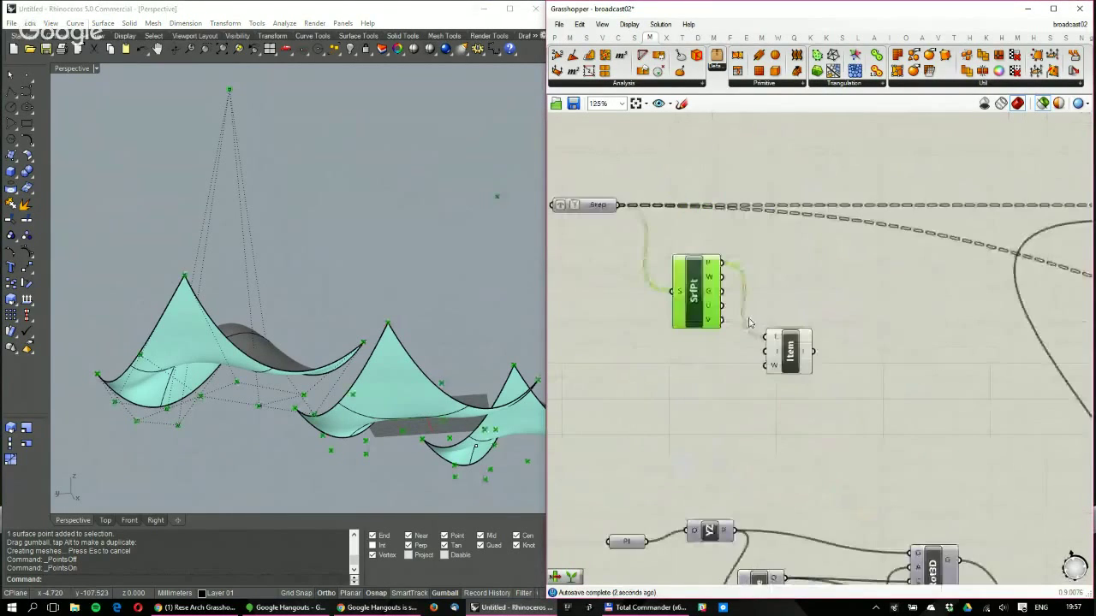
scroll(780, 164, up, 2)
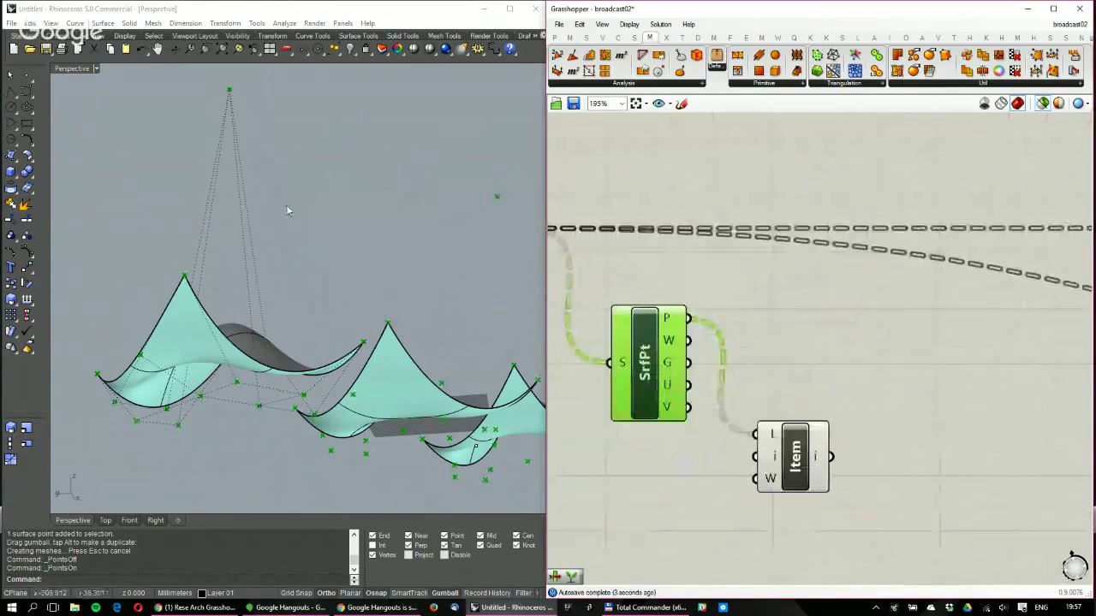
click(286, 204)
drag(780, 464, 789, 429)
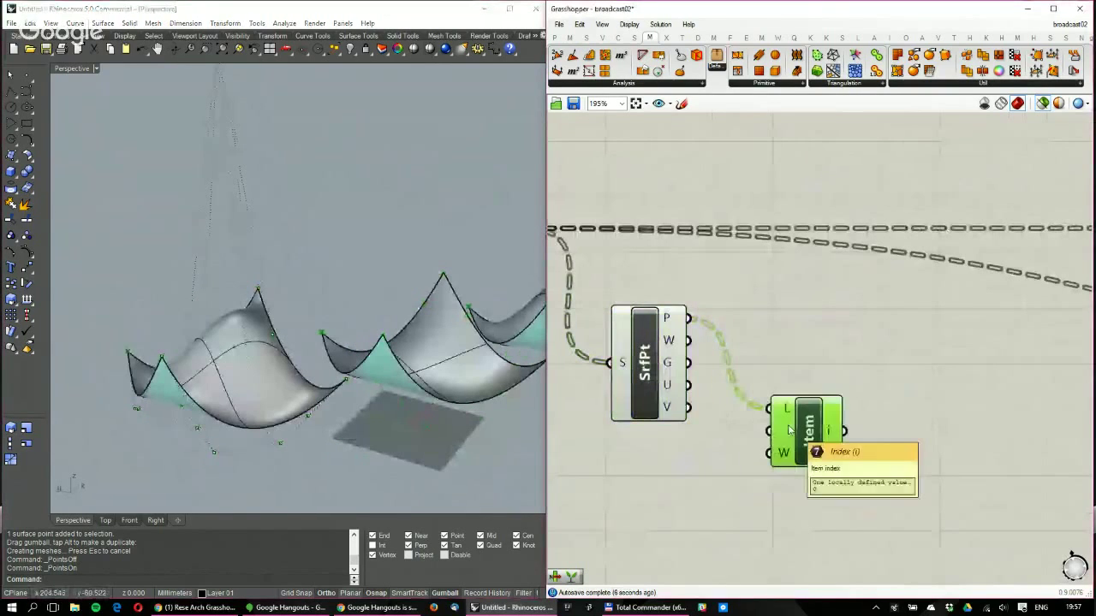
key(Delete)
Add a Relative Item component and place it beside Surface Points with room for wiring
double_click(793, 403)
text(r)
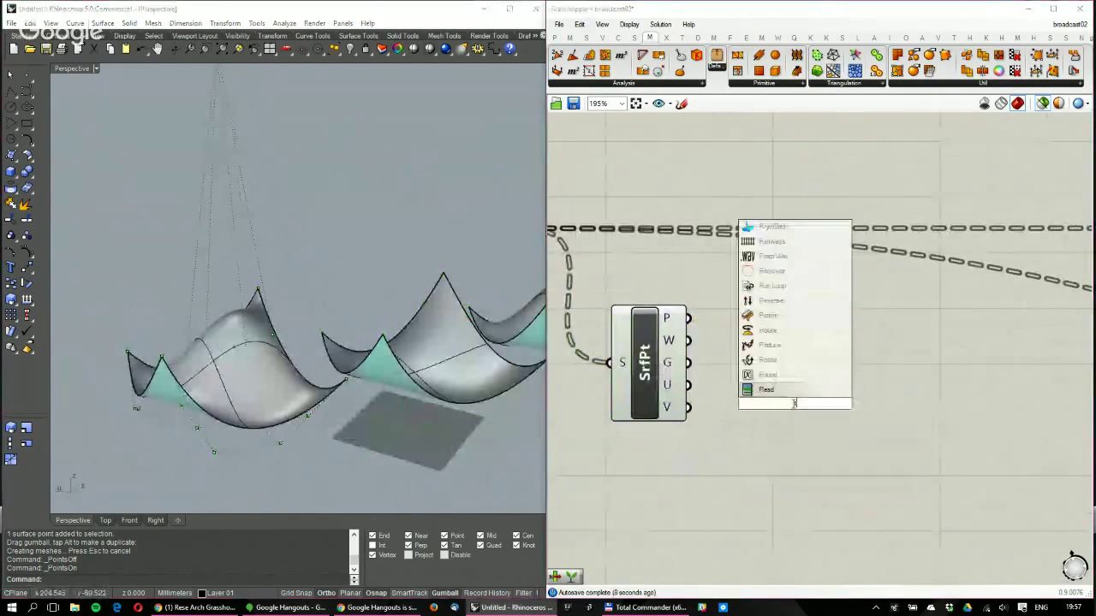
text(elative )
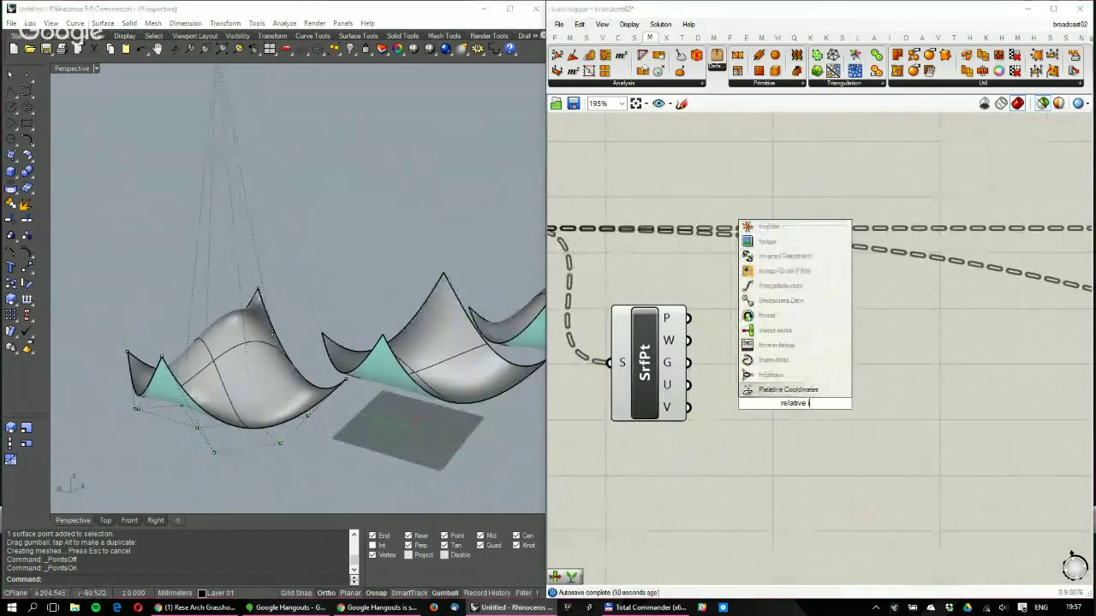
text(item)
click(806, 391)
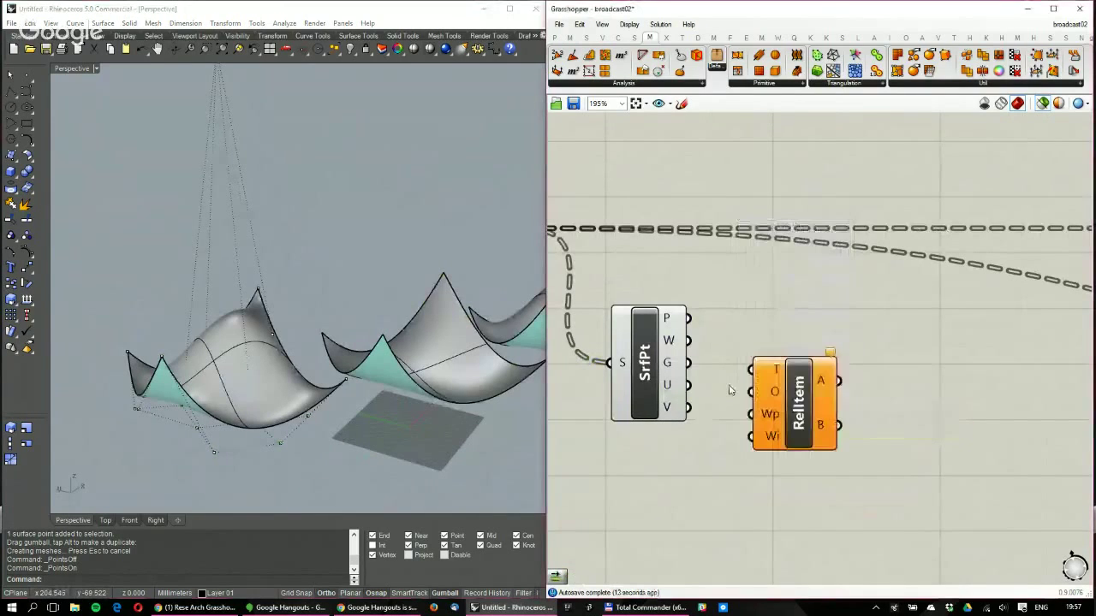
scroll(774, 407, down, 3)
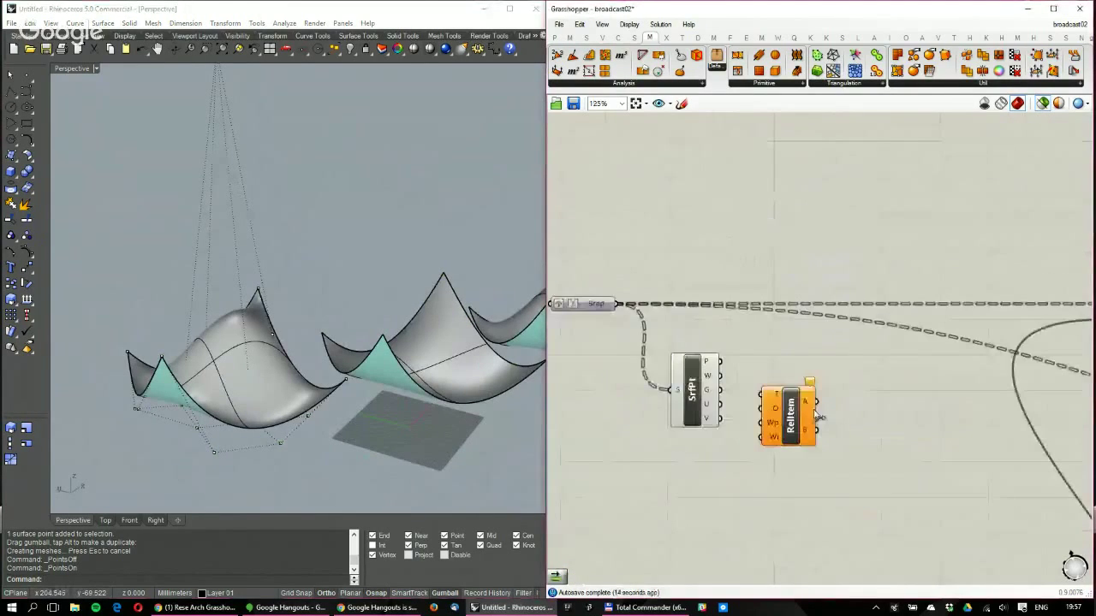
scroll(815, 411, up, 2)
drag(767, 411, 816, 391)
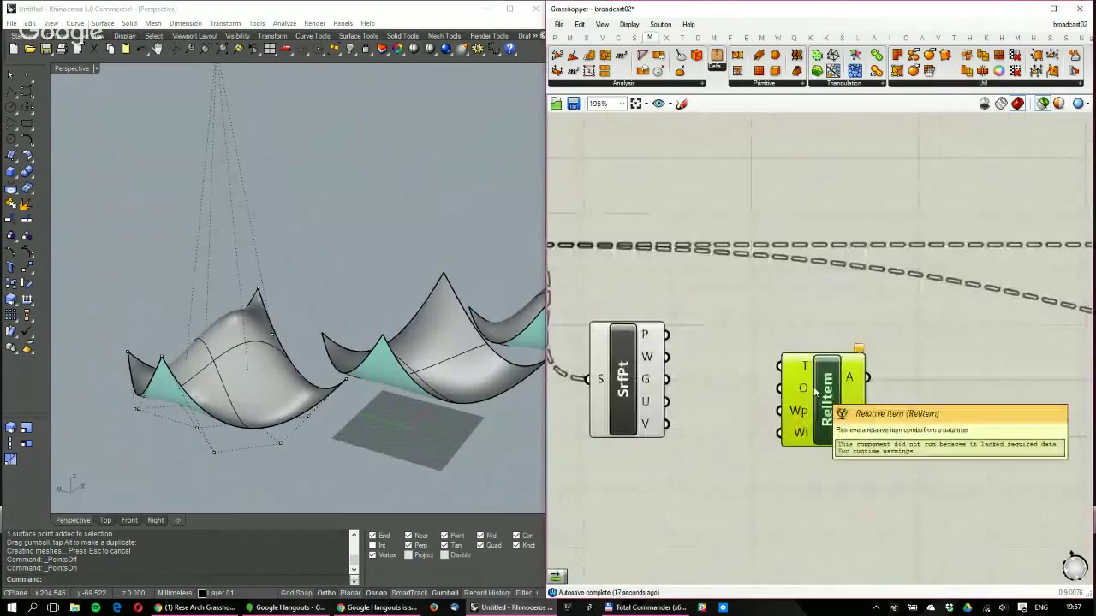
Simplify the data tree of the Surface Points component's points output and shift Relative Item slightly farther from it
scroll(707, 342, down, 1)
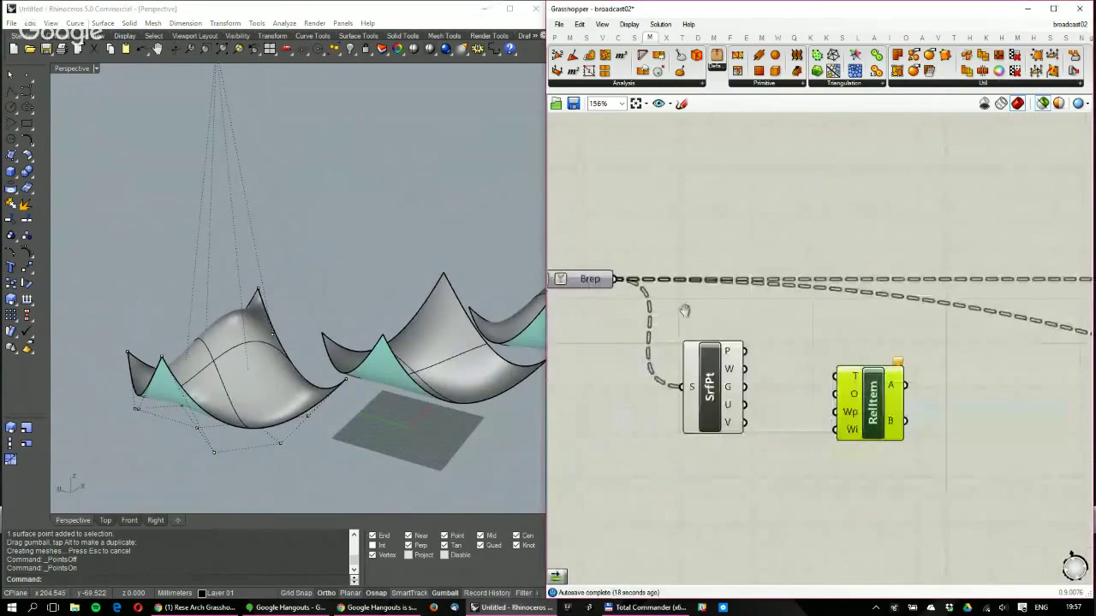
right_drag(685, 310, 736, 316)
right_click(635, 285)
key(Escape)
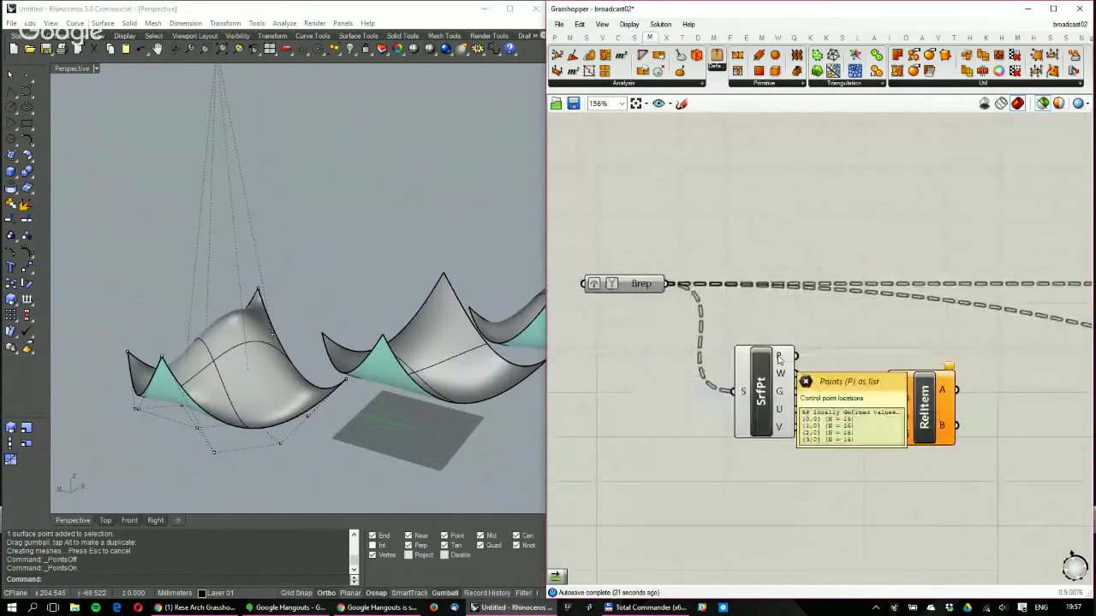
right_click(779, 360)
key(Escape)
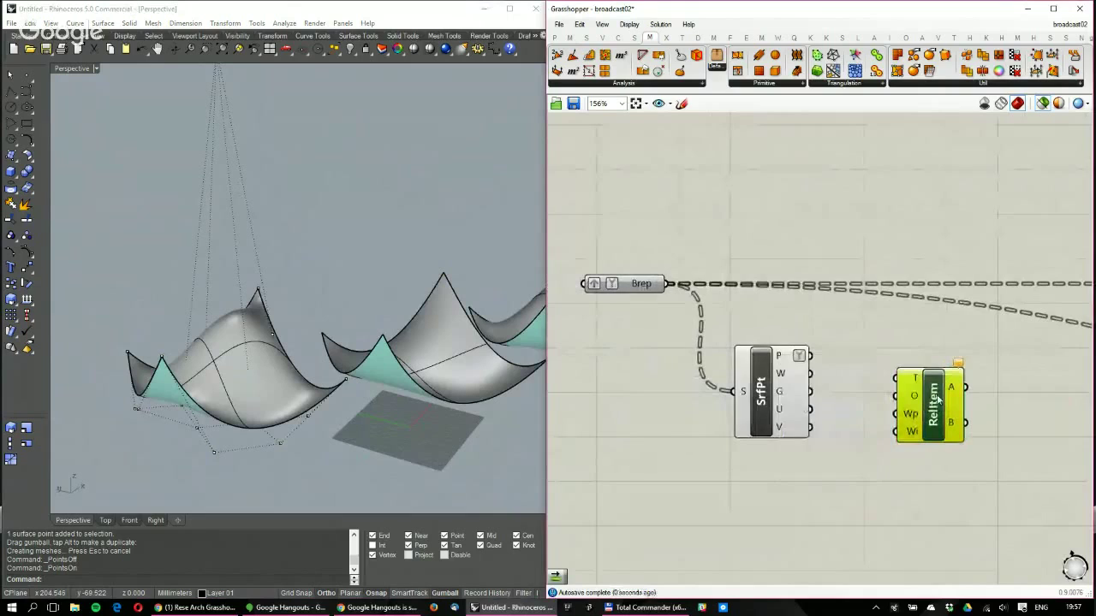
mouse_move(782, 361)
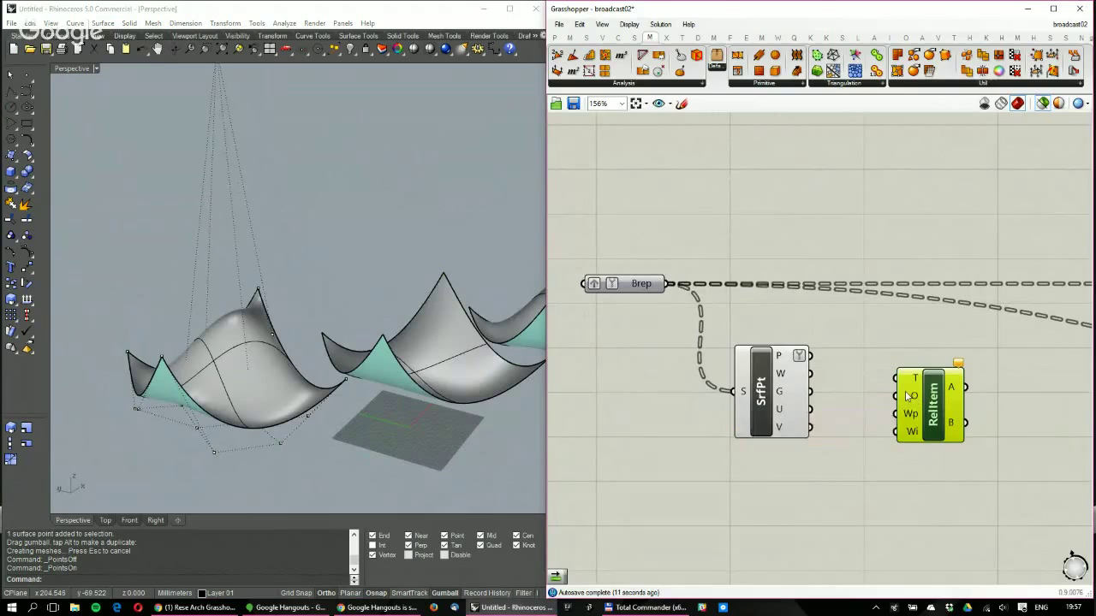
Feed the Surface Points' points output into Relative Item's tree input and wire a new {0}(1) panel into its offset input
drag(811, 355, 920, 469)
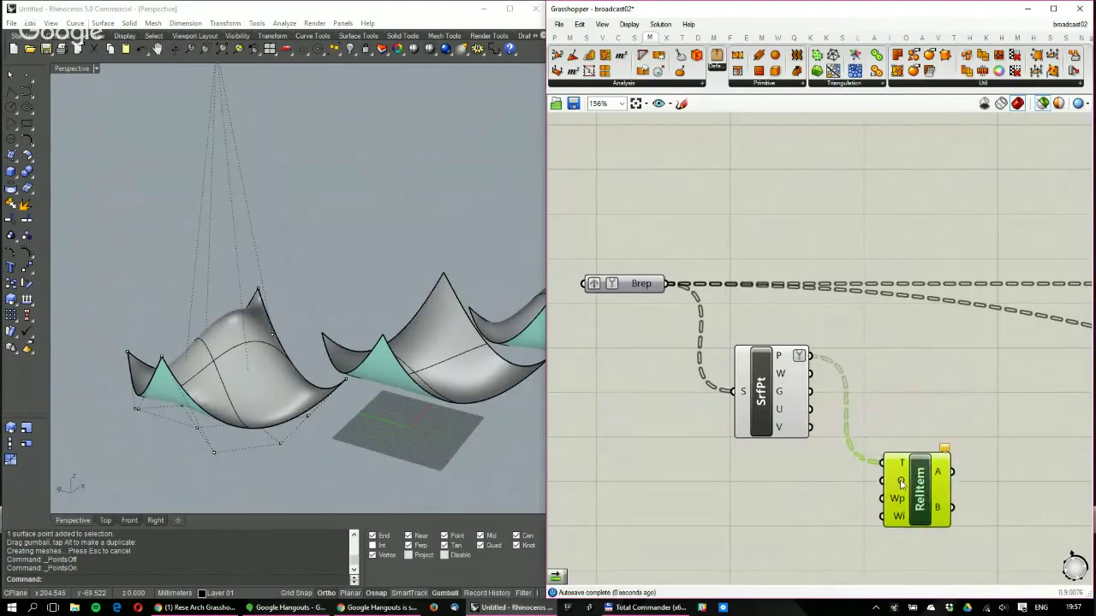
right_drag(919, 469, 895, 408)
double_click(756, 466)
text(//)
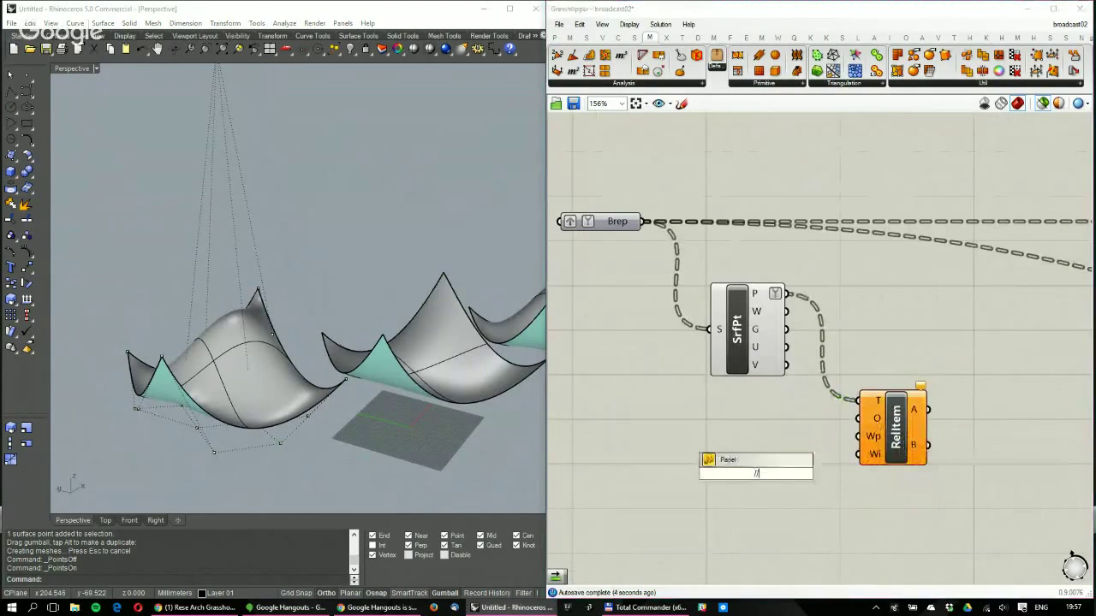
text((0})
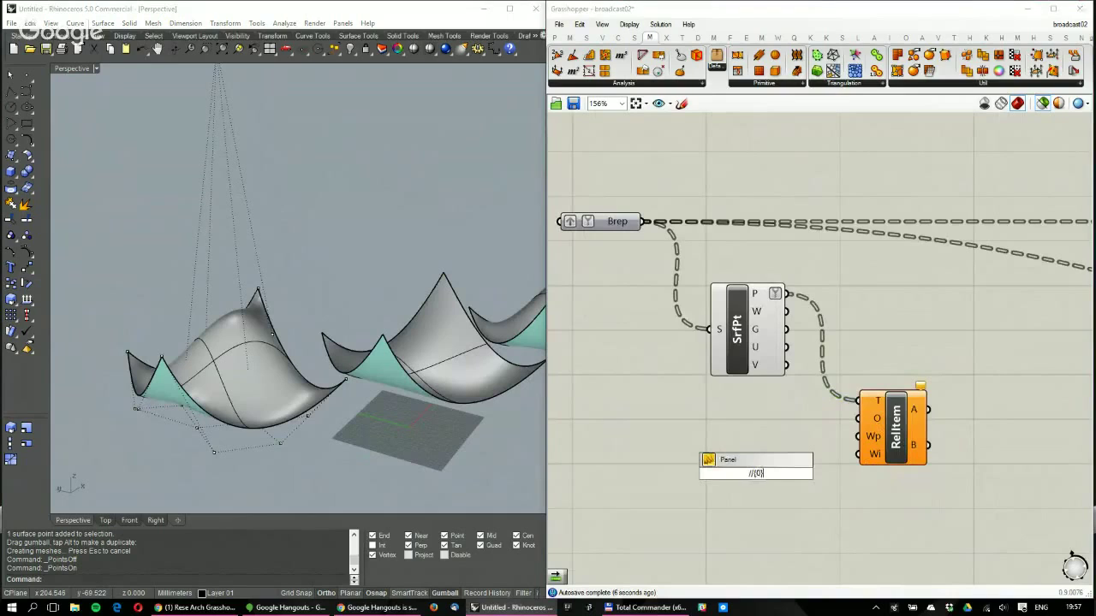
text(;1})
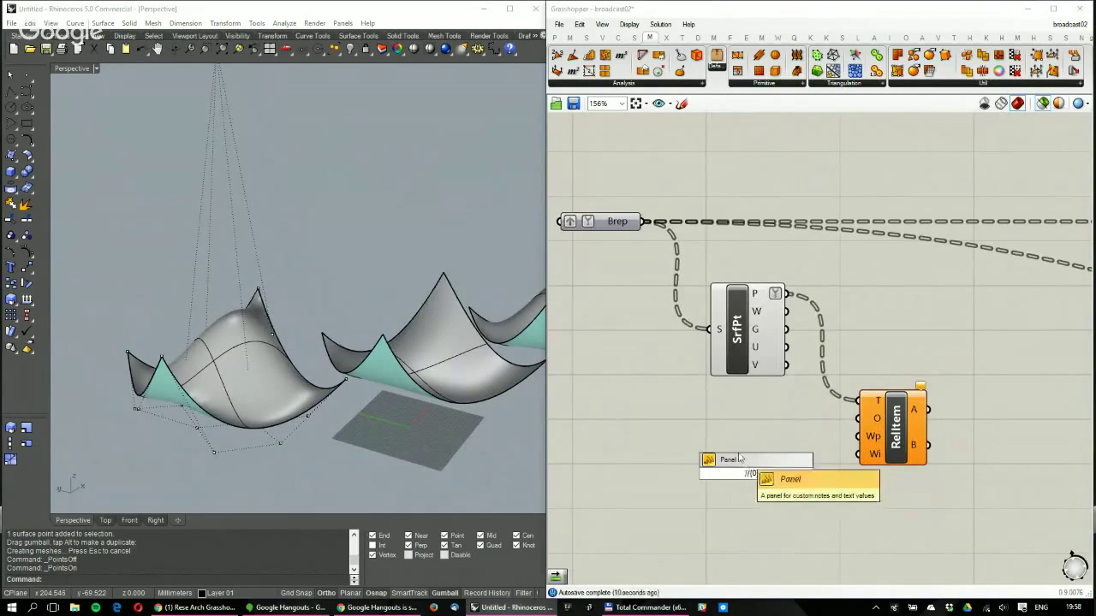
key(Return)
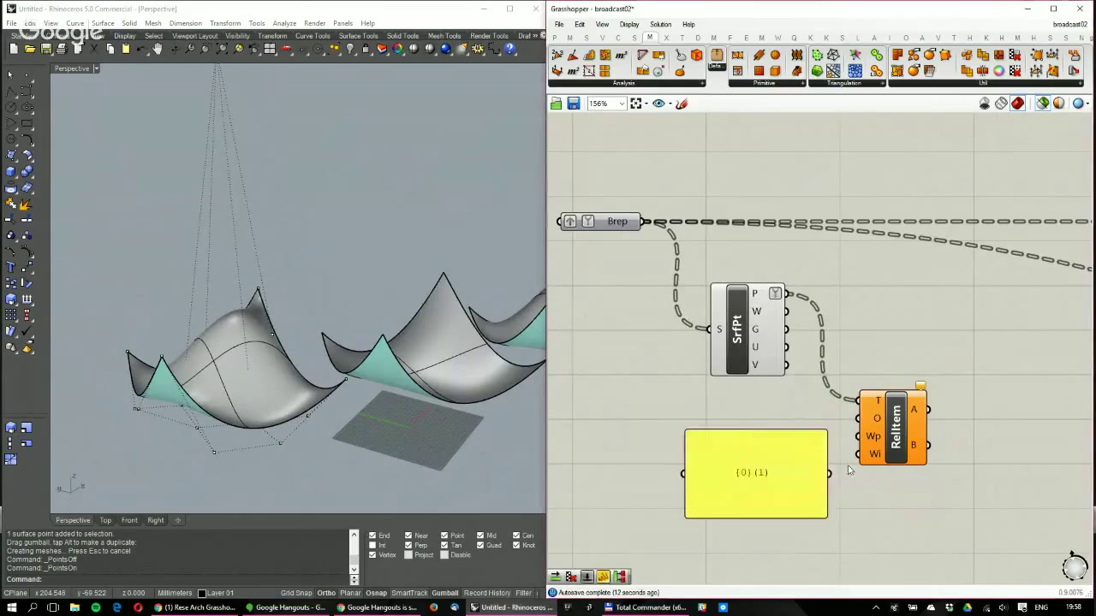
drag(829, 473, 886, 450)
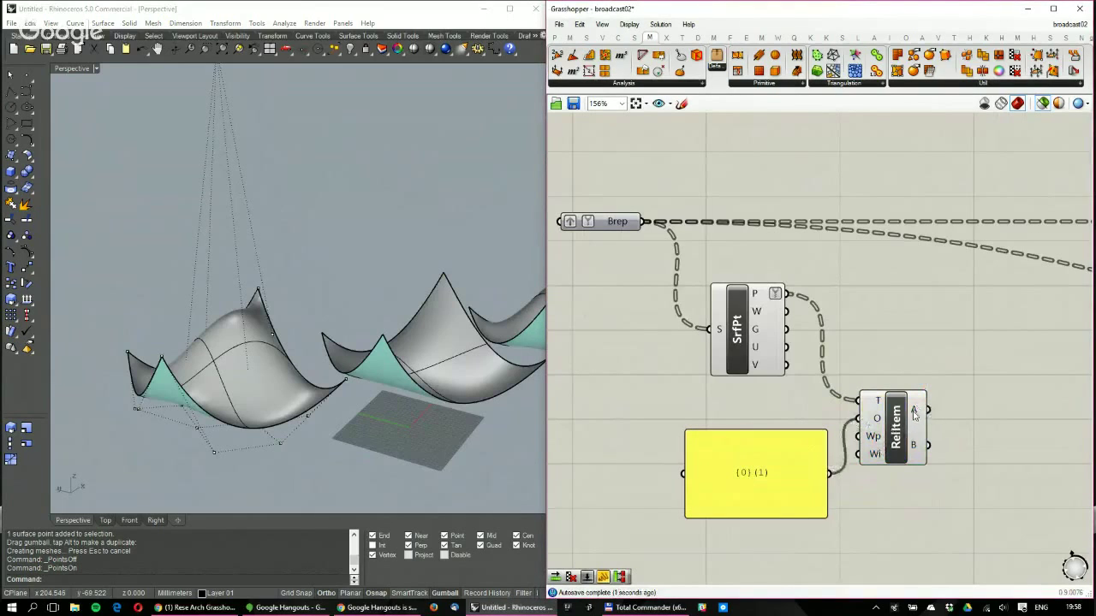
Inspect Relative Item's points on the surfaces, then shrink the {0}(1) panel to a single line beside the offset input
click(914, 413)
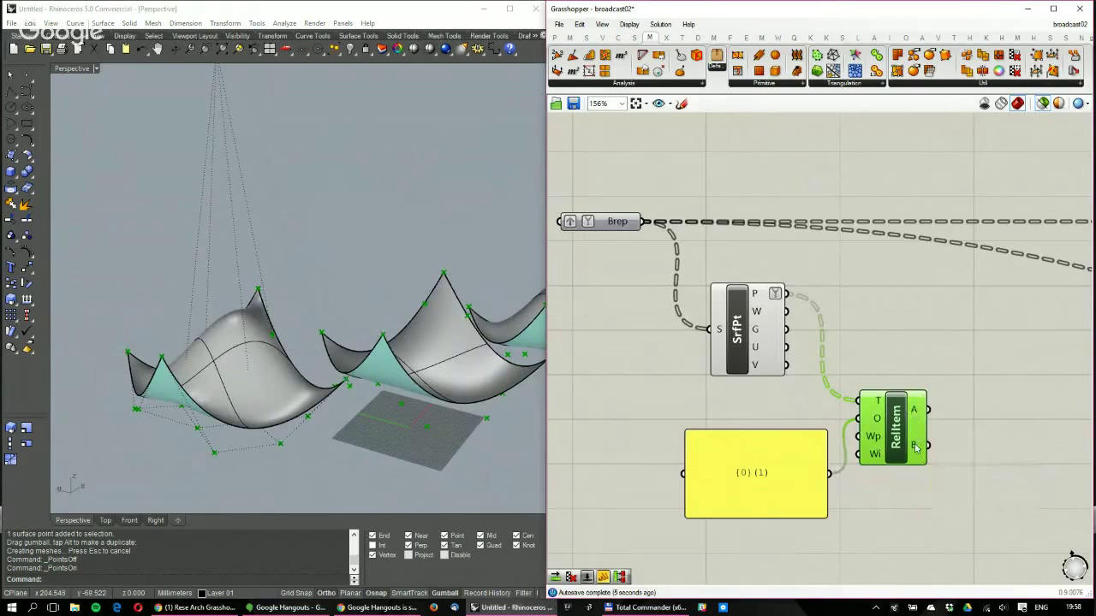
mouse_move(913, 447)
right_drag(223, 334, 170, 336)
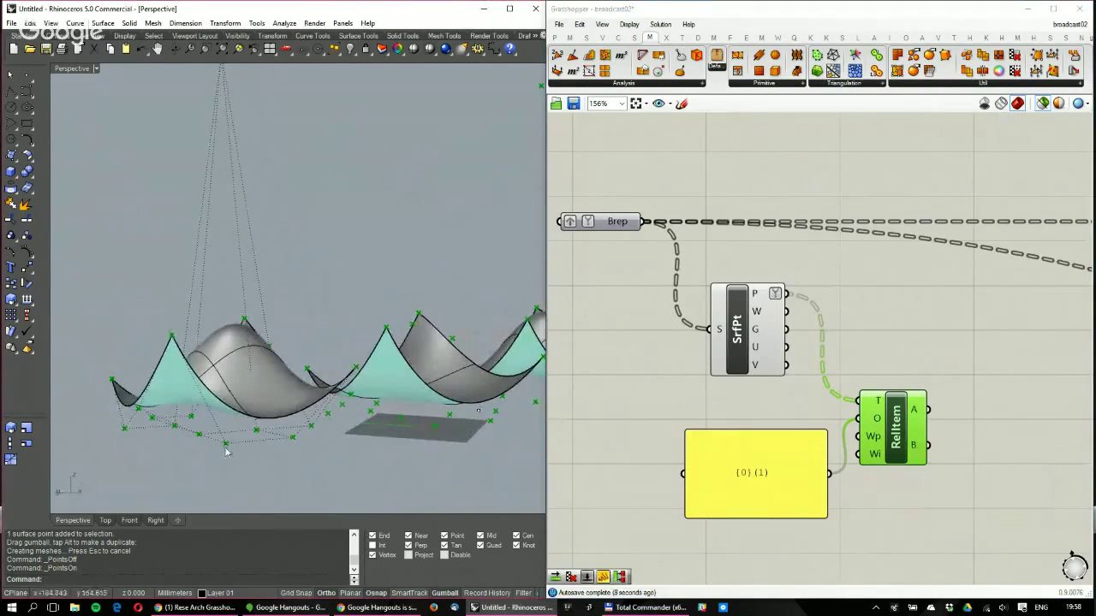
mouse_move(225, 448)
right_down()
mouse_move(240, 435)
mouse_move(224, 458)
right_up()
drag(798, 505, 779, 466)
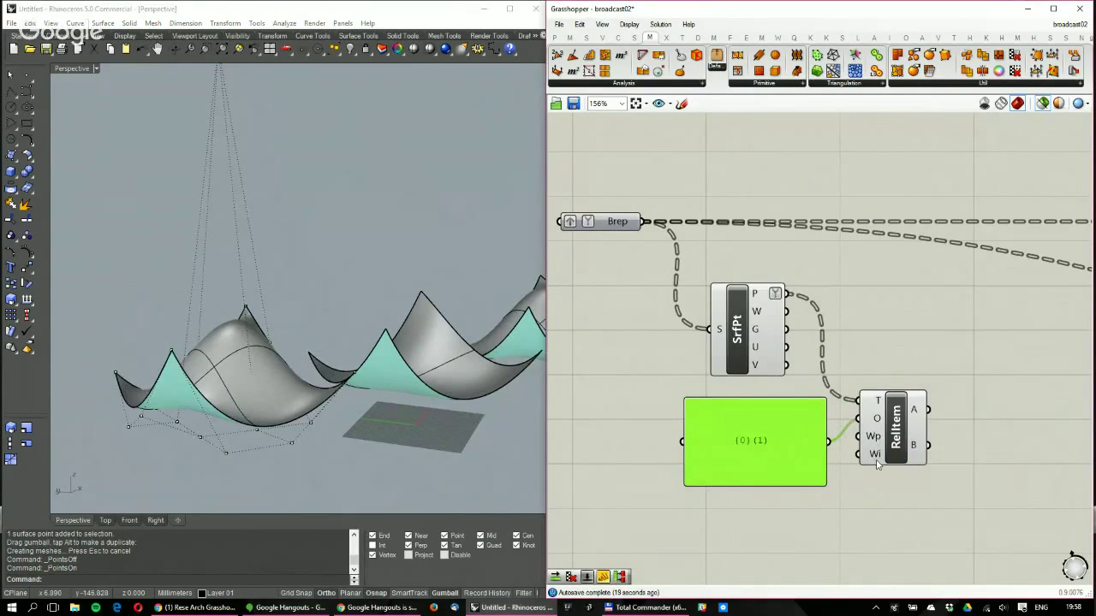
right_drag(283, 325, 351, 364)
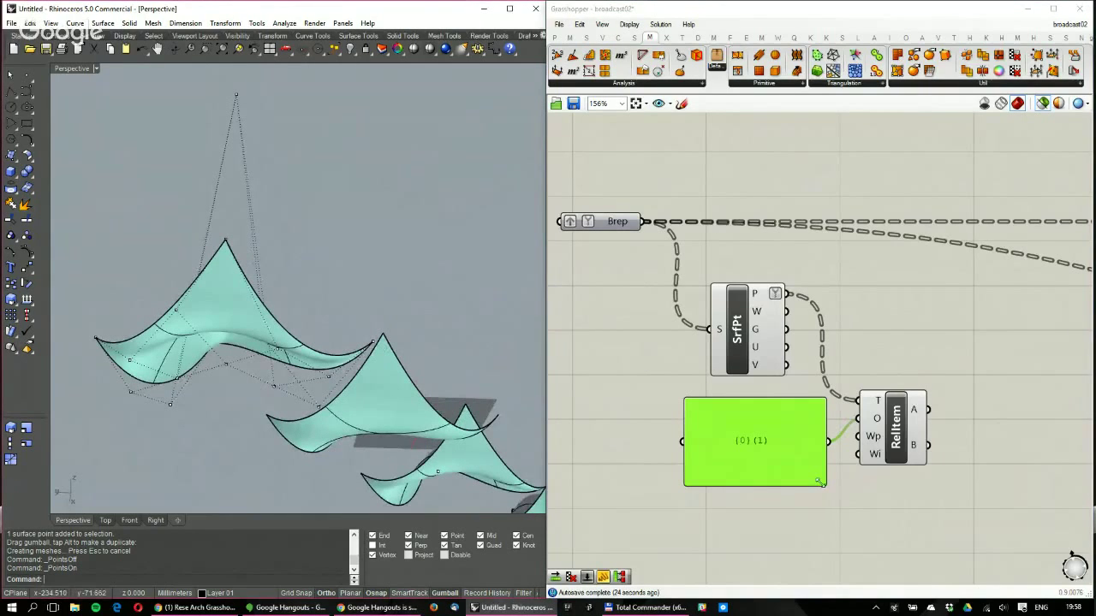
drag(822, 485, 772, 411)
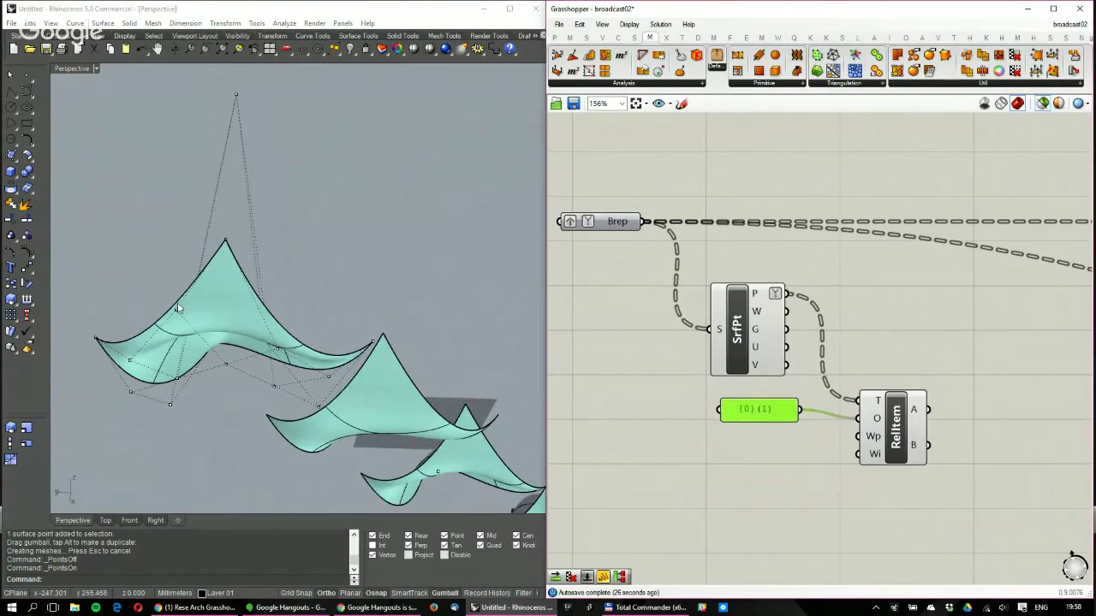
Align Relative Item with its offset panel and duplicate the pair below, keeping the wire from Surface Points
right_drag(196, 479, 197, 413)
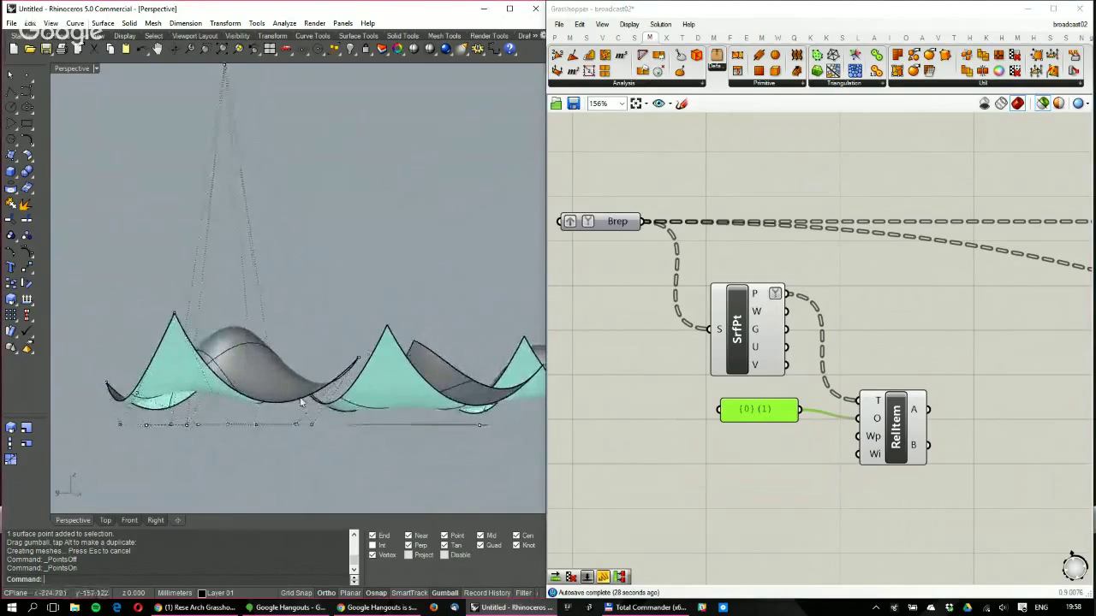
right_drag(276, 318, 223, 285)
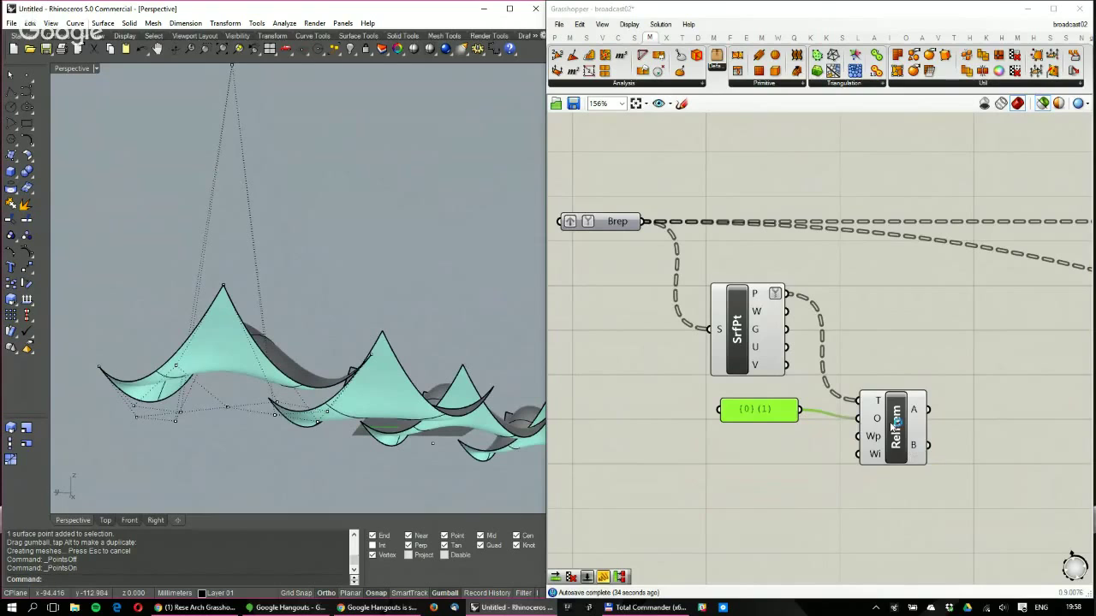
drag(895, 426, 895, 409)
drag(966, 501, 754, 399)
alt+drag(894, 411, 895, 514)
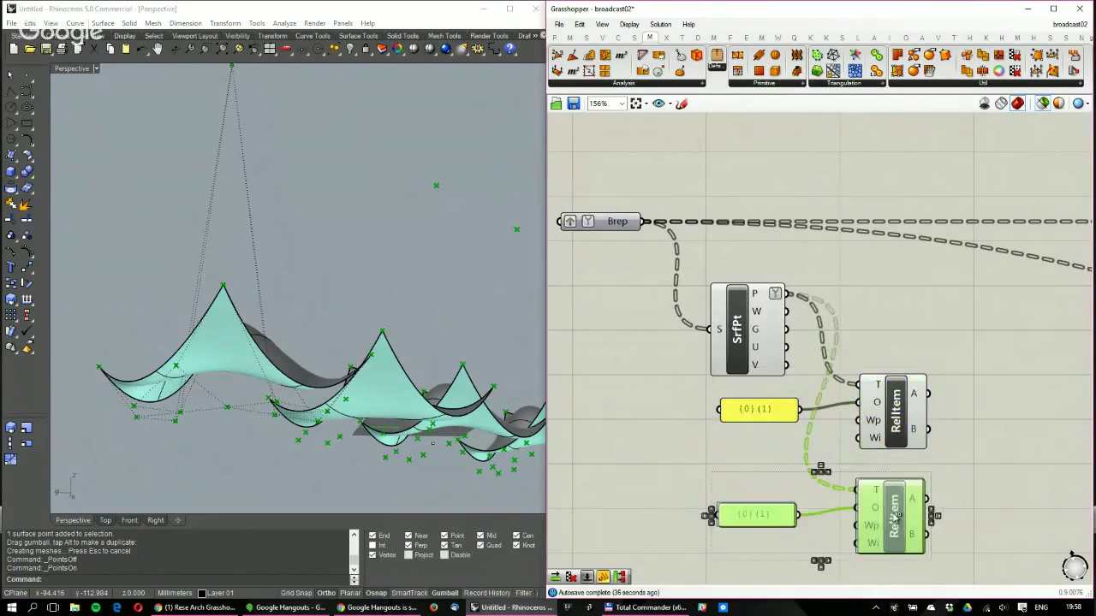
right_drag(895, 514, 907, 477)
right_drag(214, 325, 194, 330)
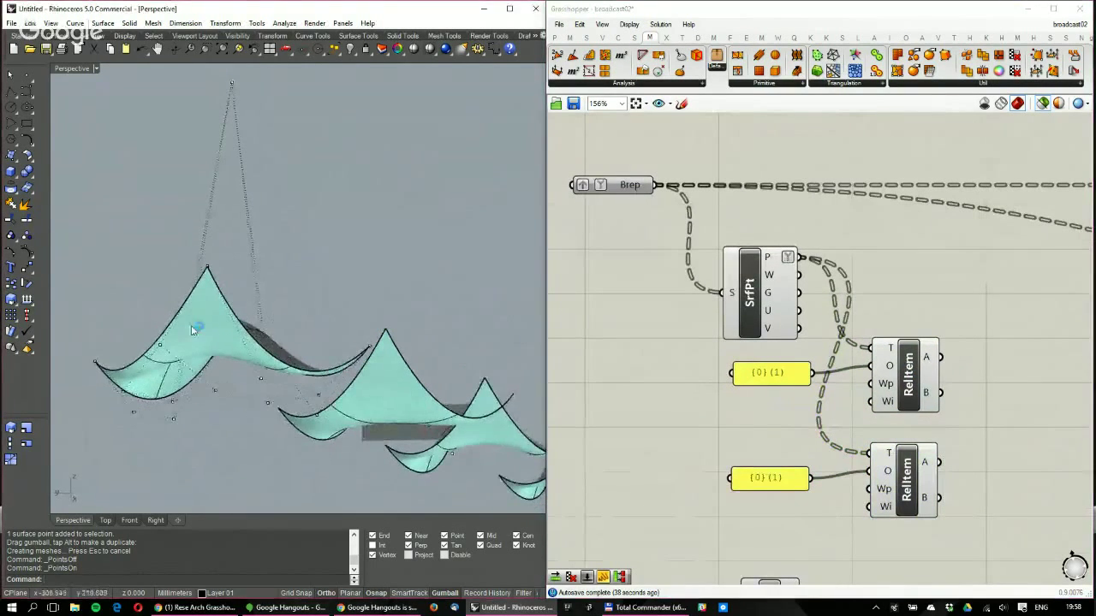
Change the duplicated offset panel's text to {1}(0)
double_click(763, 477)
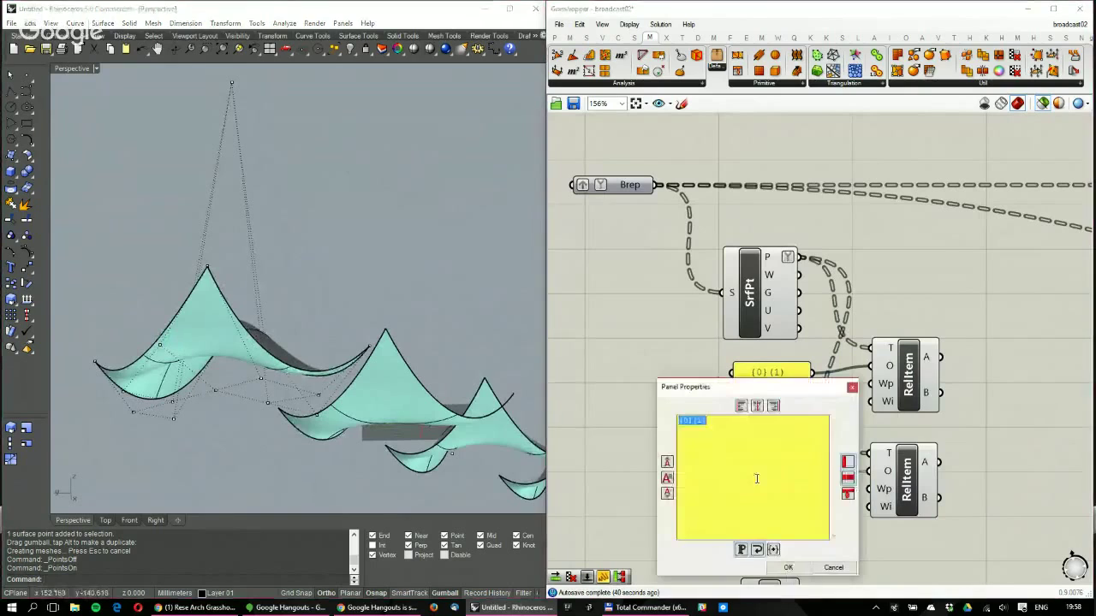
click(686, 421)
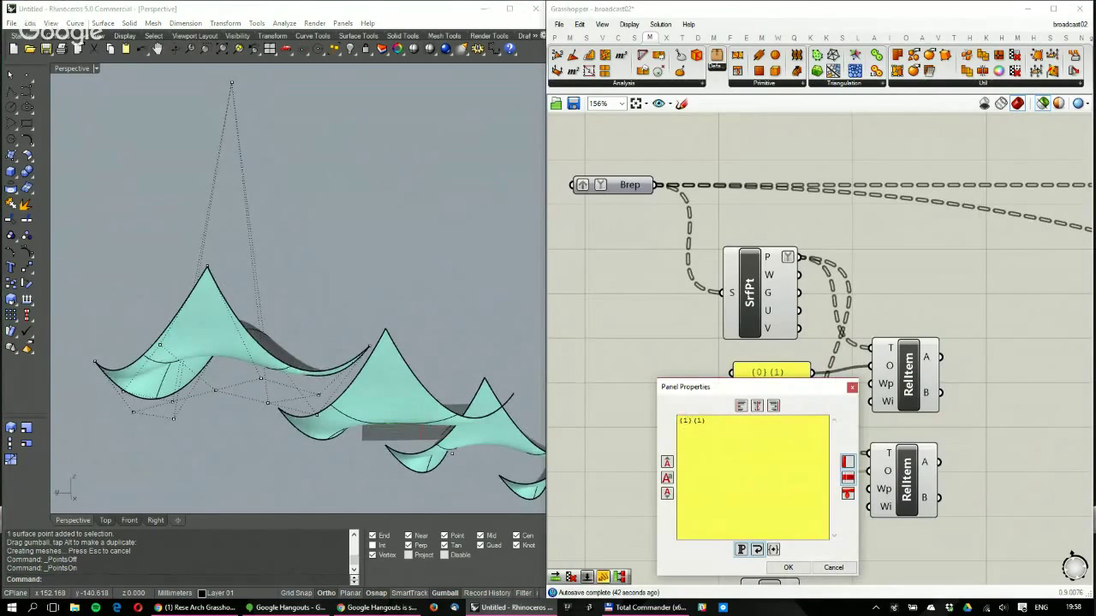
click(788, 567)
click(753, 481)
Duplicate the {1}(0) panel and its Relative Item component directly below as a third pair
drag(989, 535, 726, 418)
scroll(812, 390, down, 3)
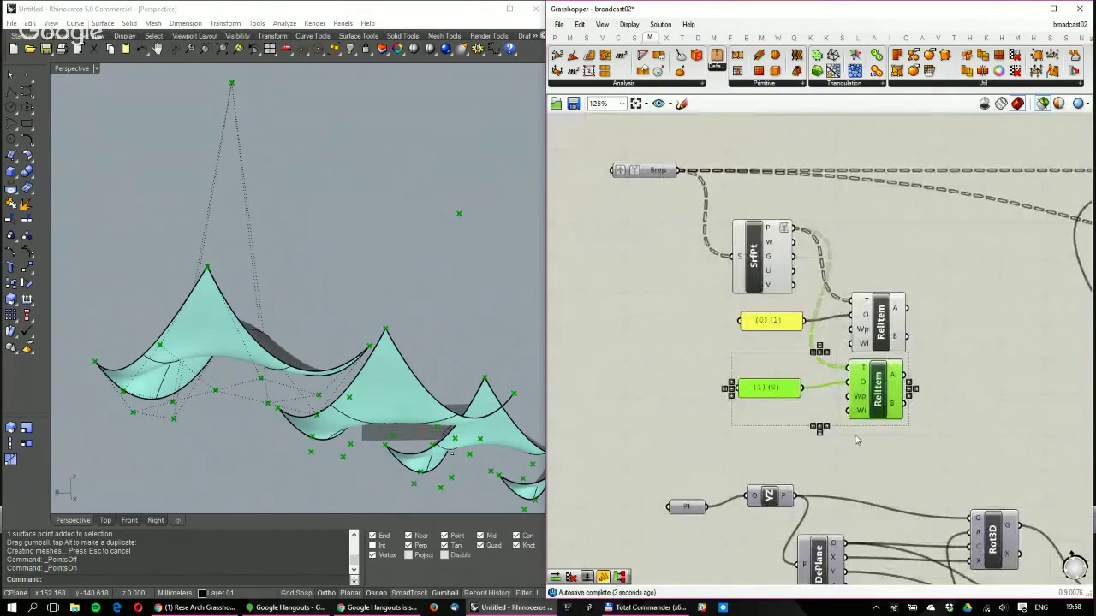
scroll(912, 434, down, 1)
drag(914, 434, 793, 307)
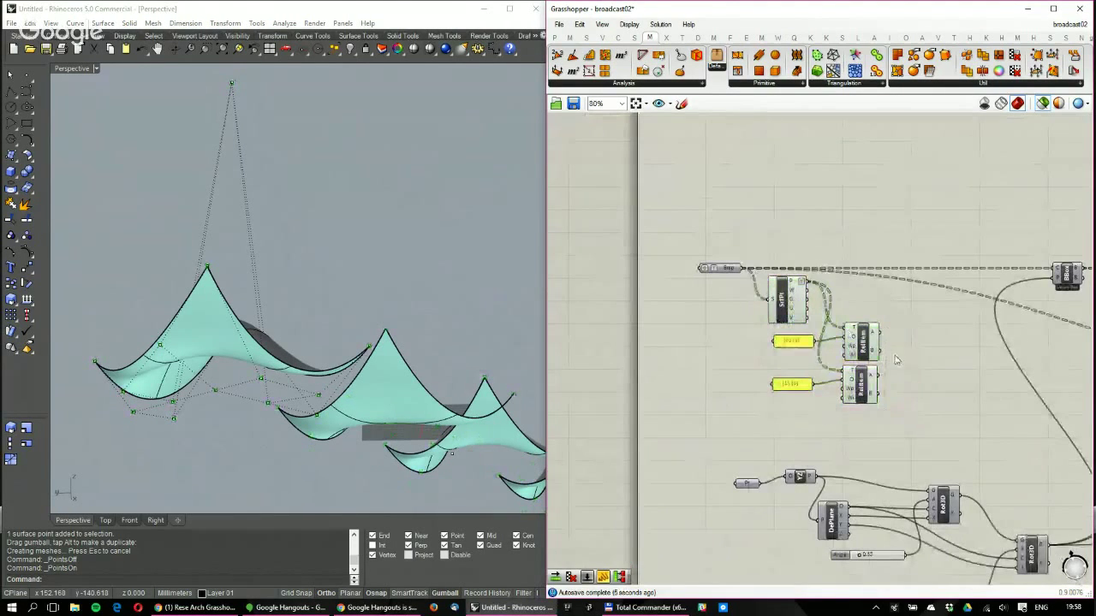
drag(888, 419, 762, 374)
alt+drag(838, 386, 837, 431)
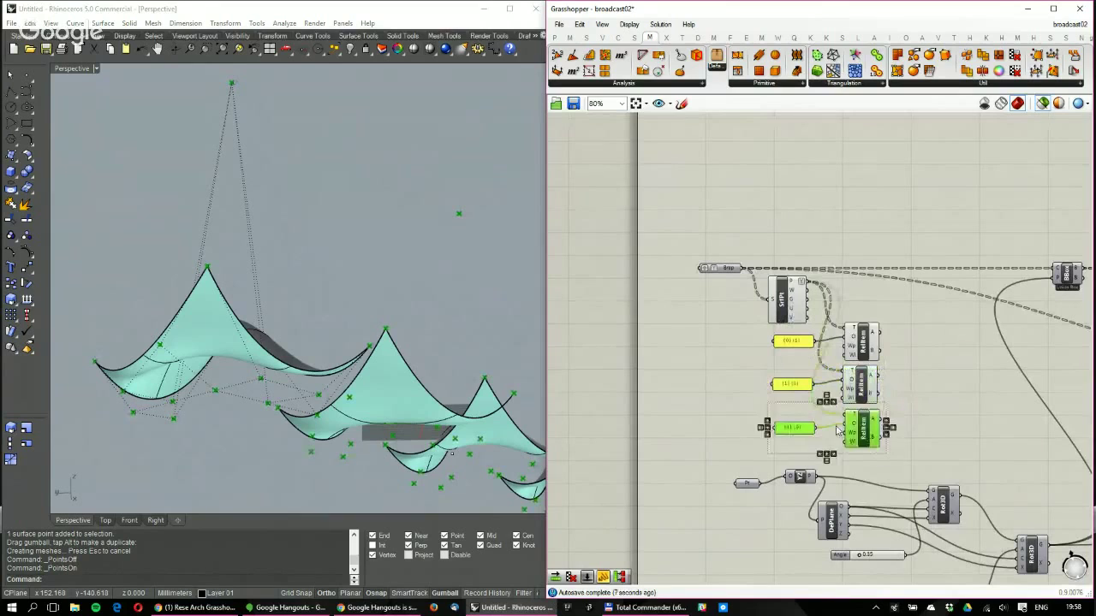
Set the third offset panel's text to {1}(1)
scroll(838, 430, up, 2)
double_click(766, 426)
click(805, 382)
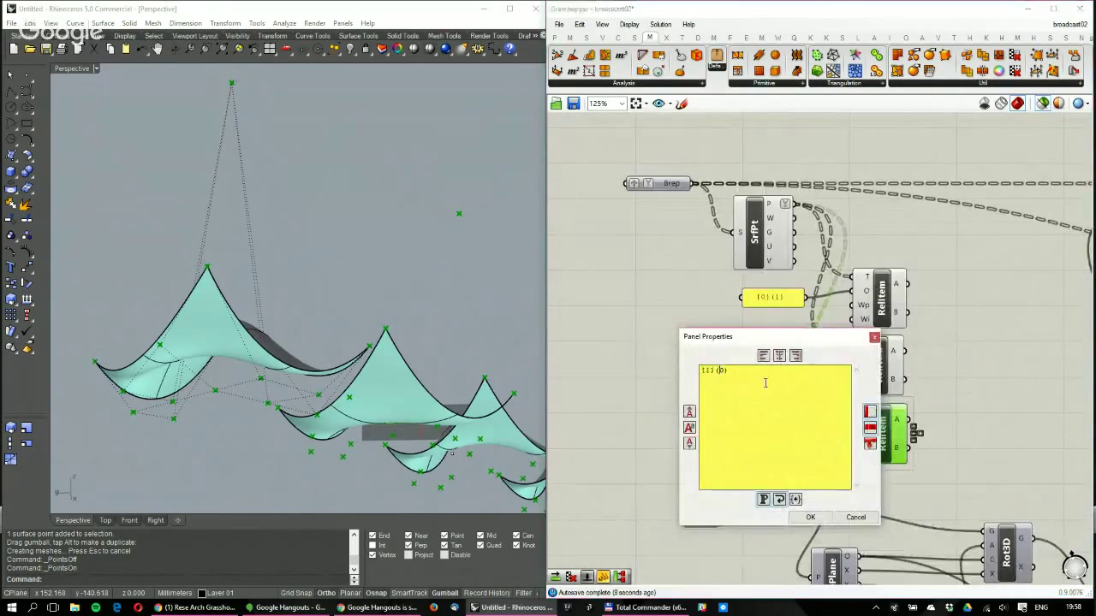
key(Delete)
text(1)
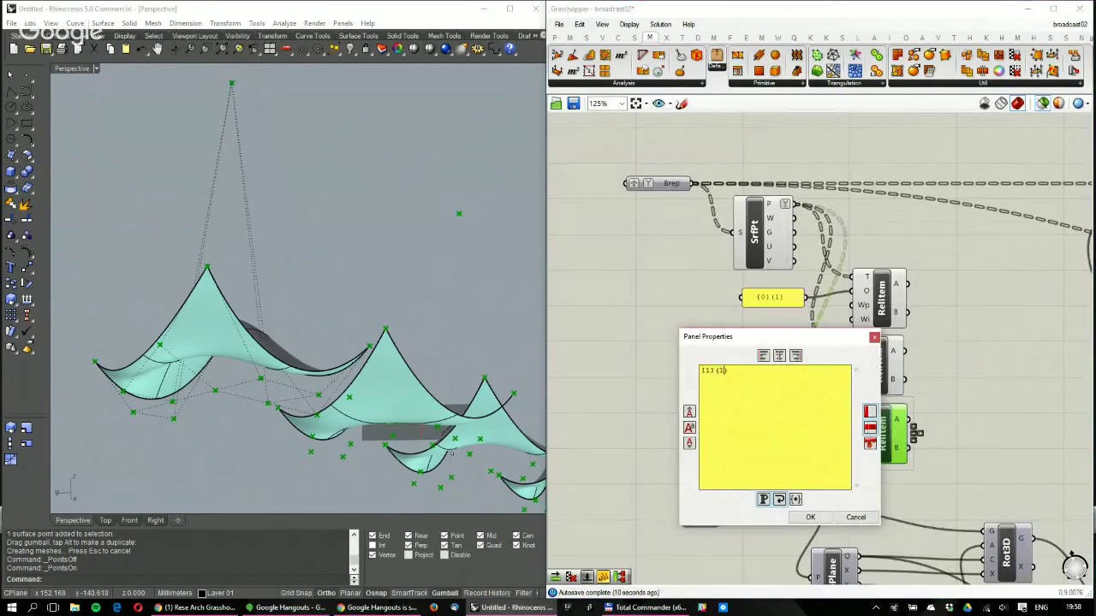
click(810, 518)
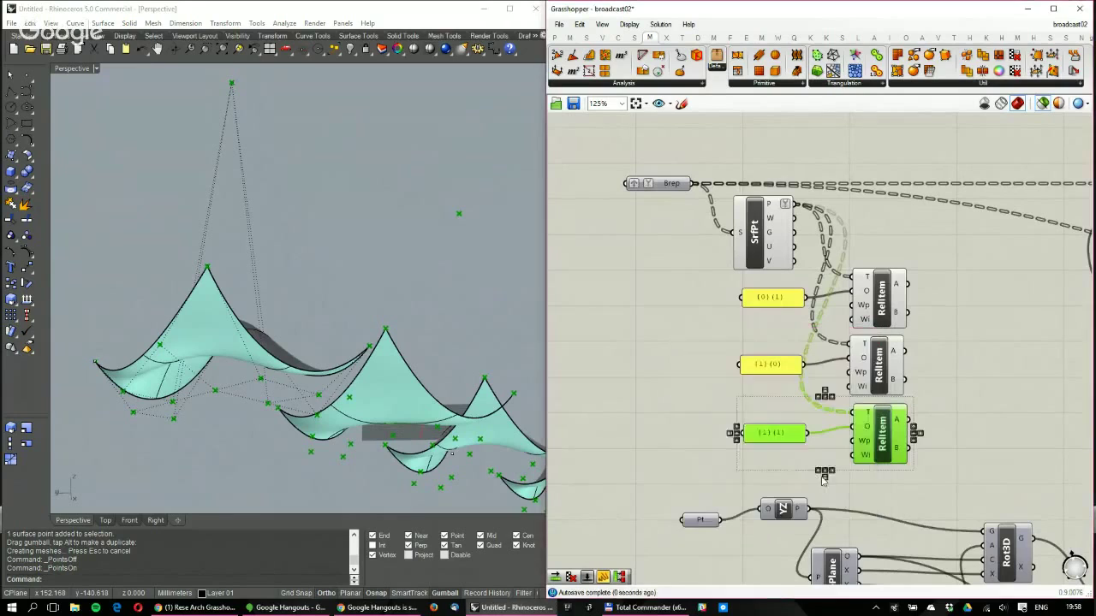
click(753, 400)
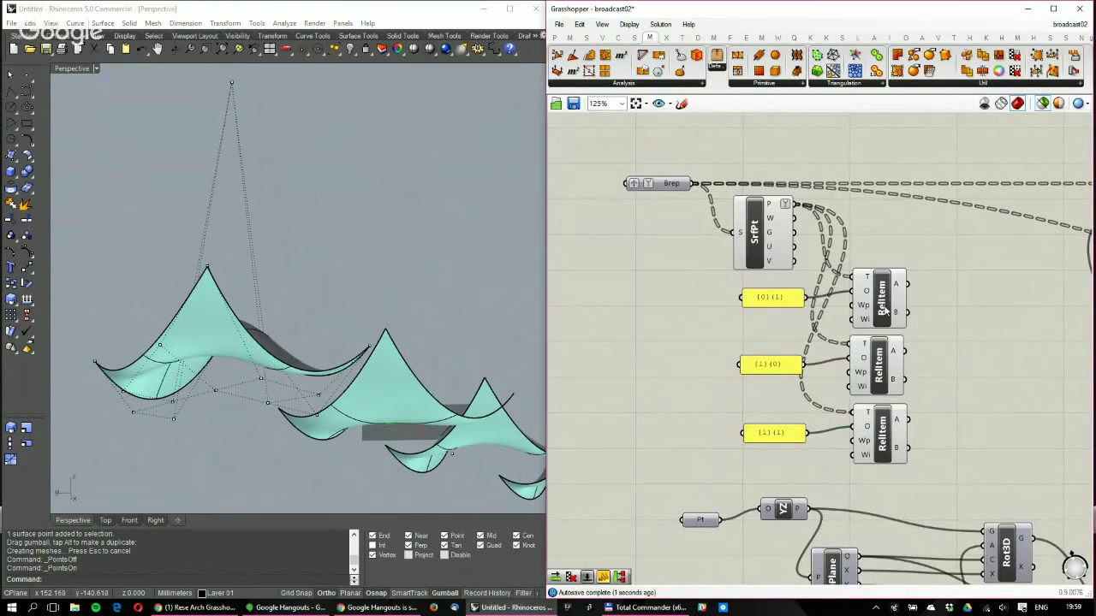
Switch to the browser, look over the Grasshopper Essentials course bundle page on rese-arch.org, and return to Grasshopper
click(192, 612)
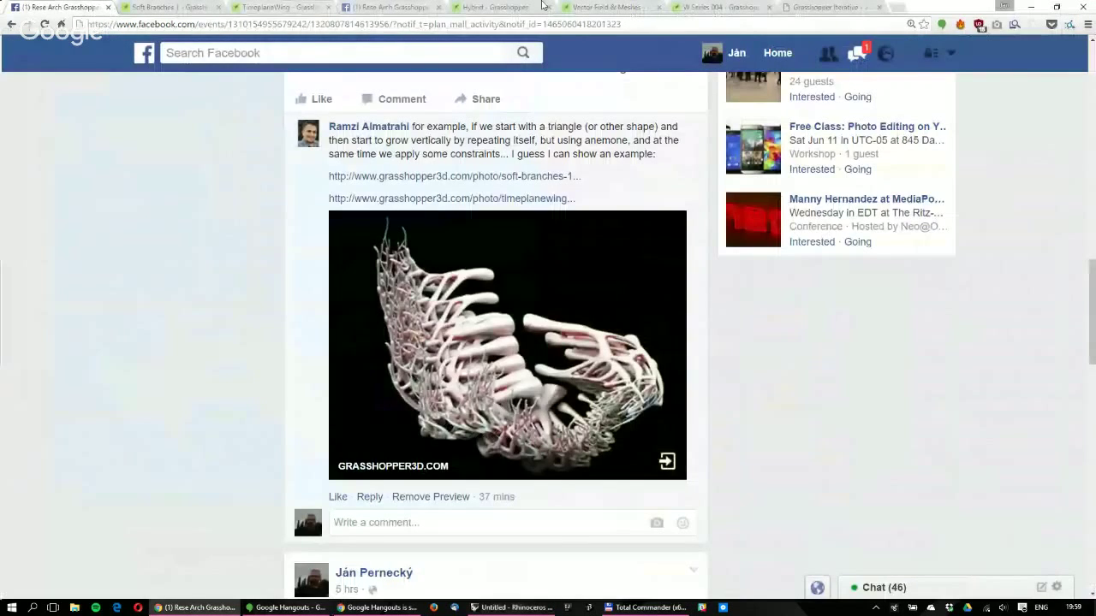
click(827, 7)
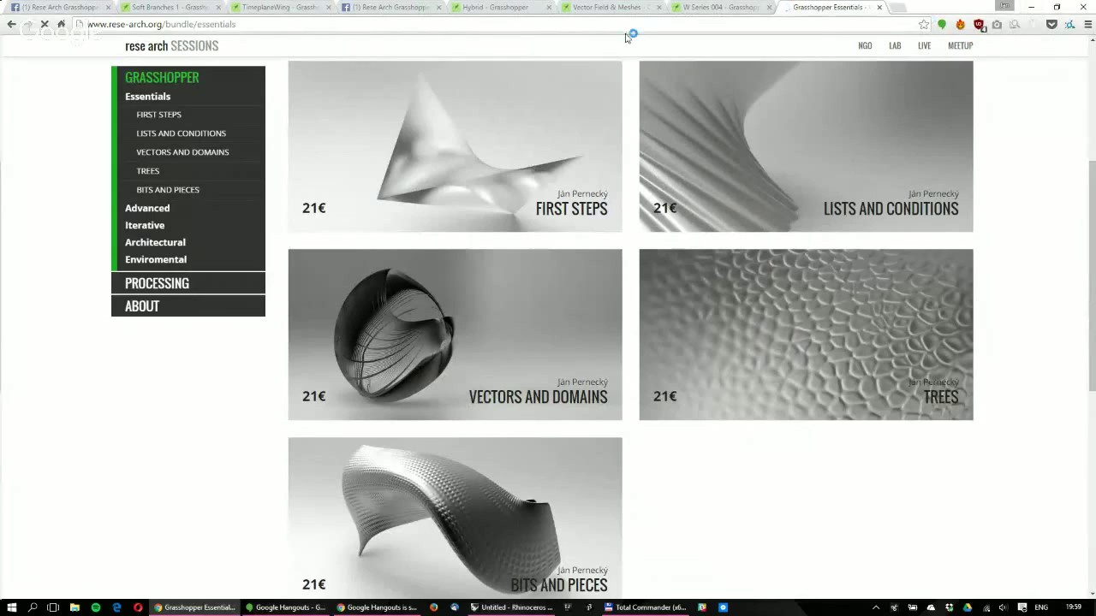
scroll(644, 304, up, 1)
scroll(645, 303, up, 3)
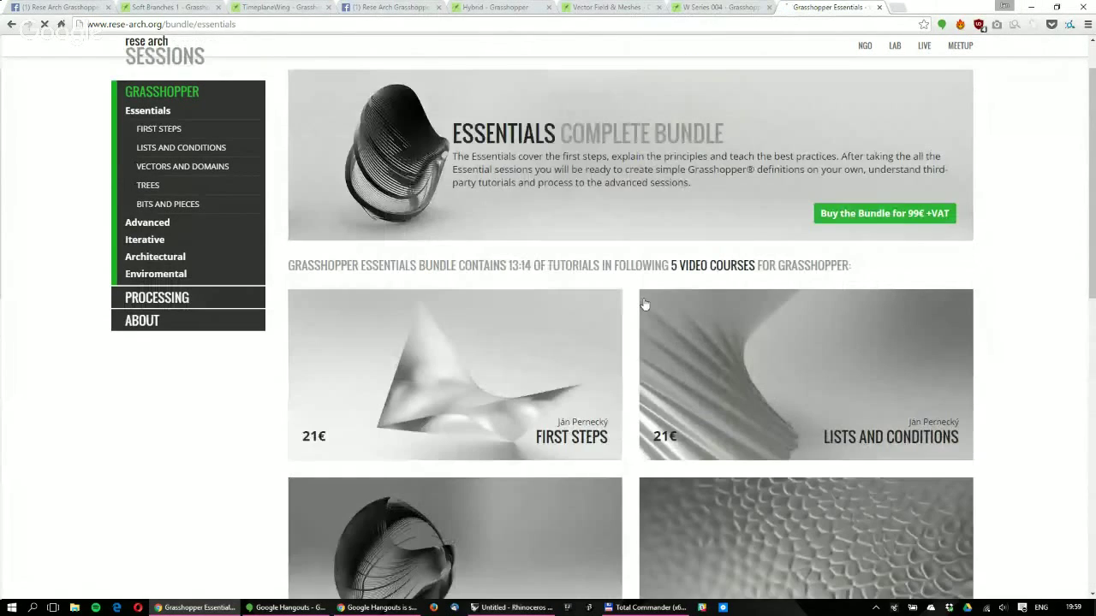
key(alt+Tab)
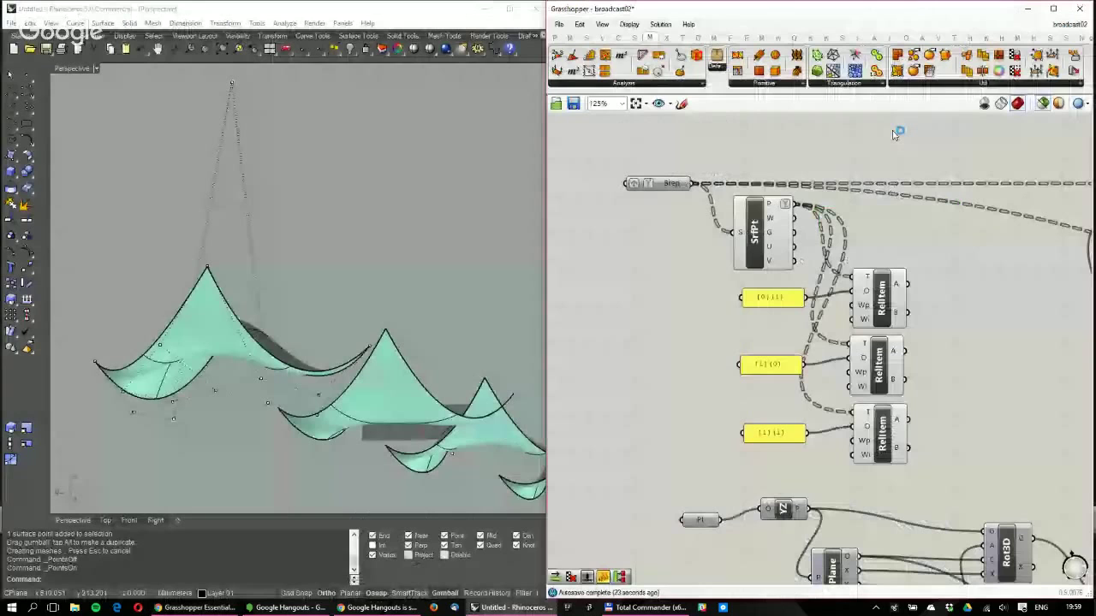
right_drag(342, 279, 379, 369)
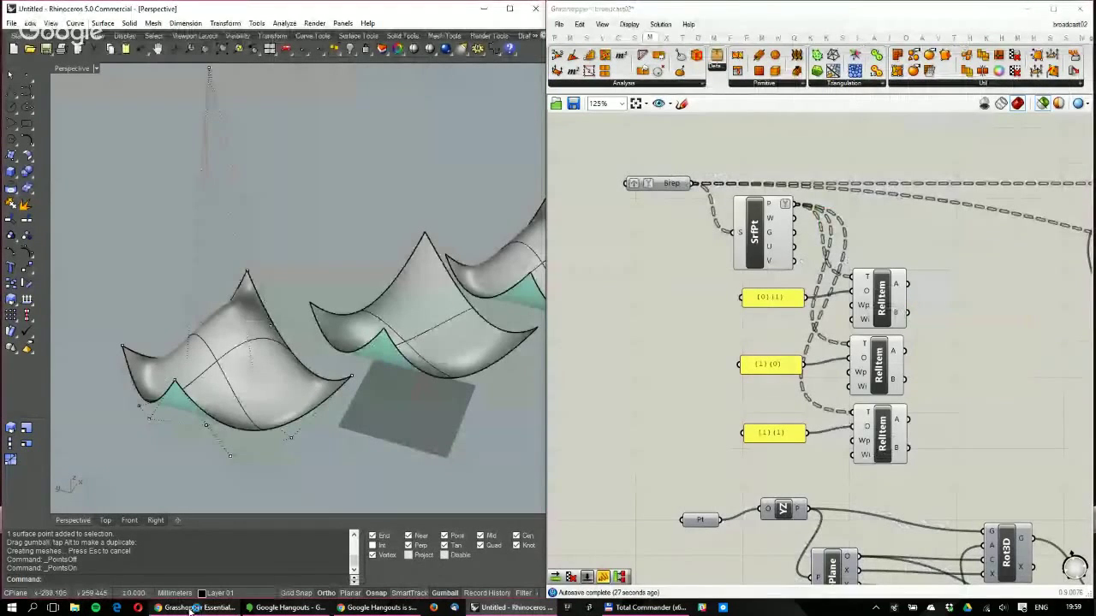
click(197, 607)
scroll(615, 459, down, 3)
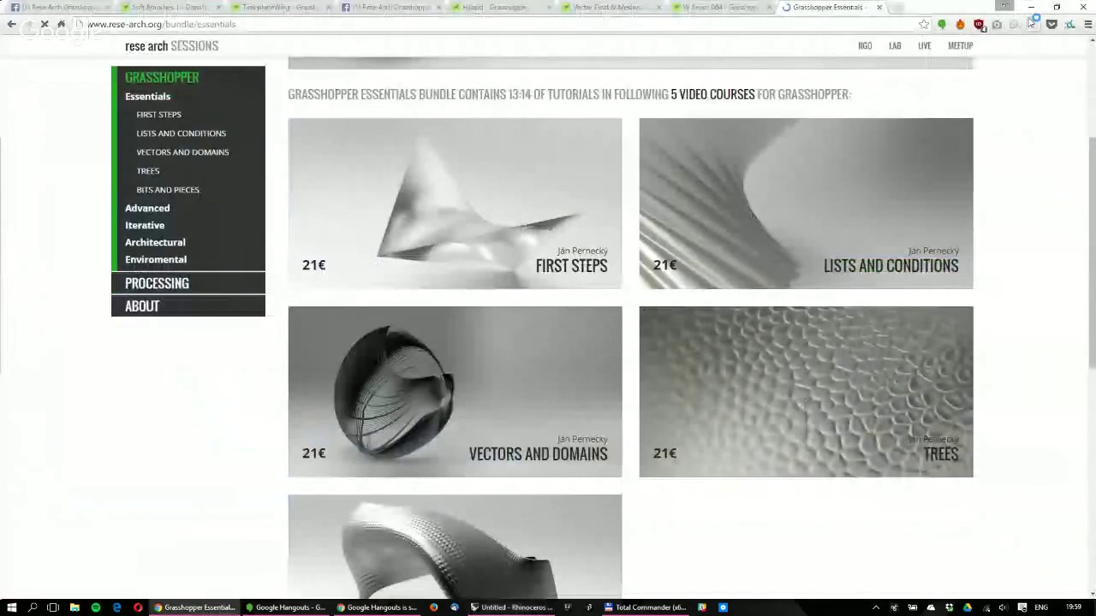
click(1030, 7)
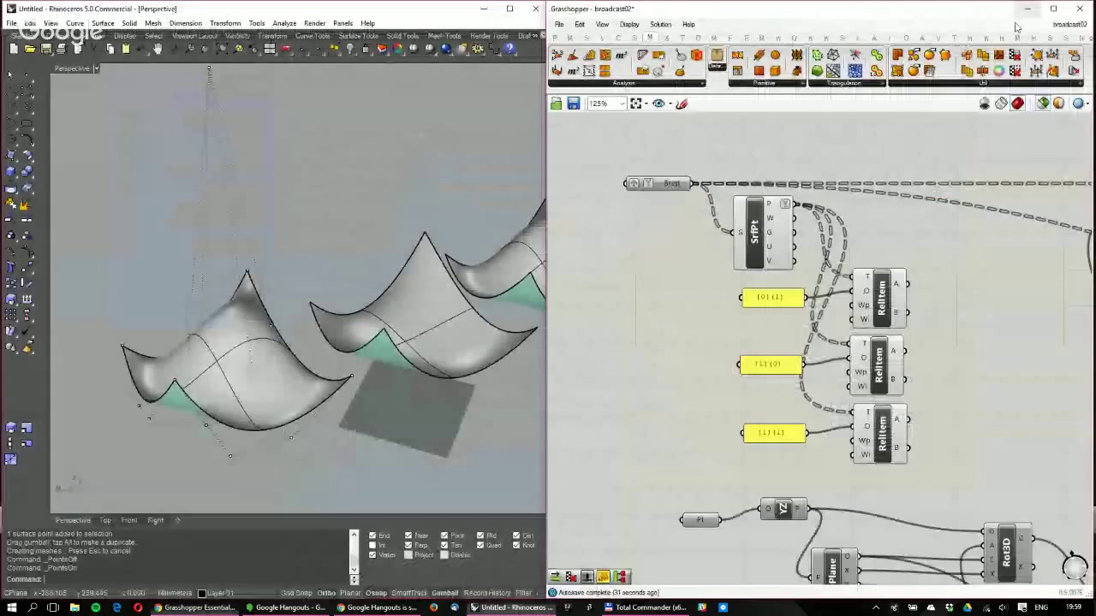
right_drag(942, 257, 893, 250)
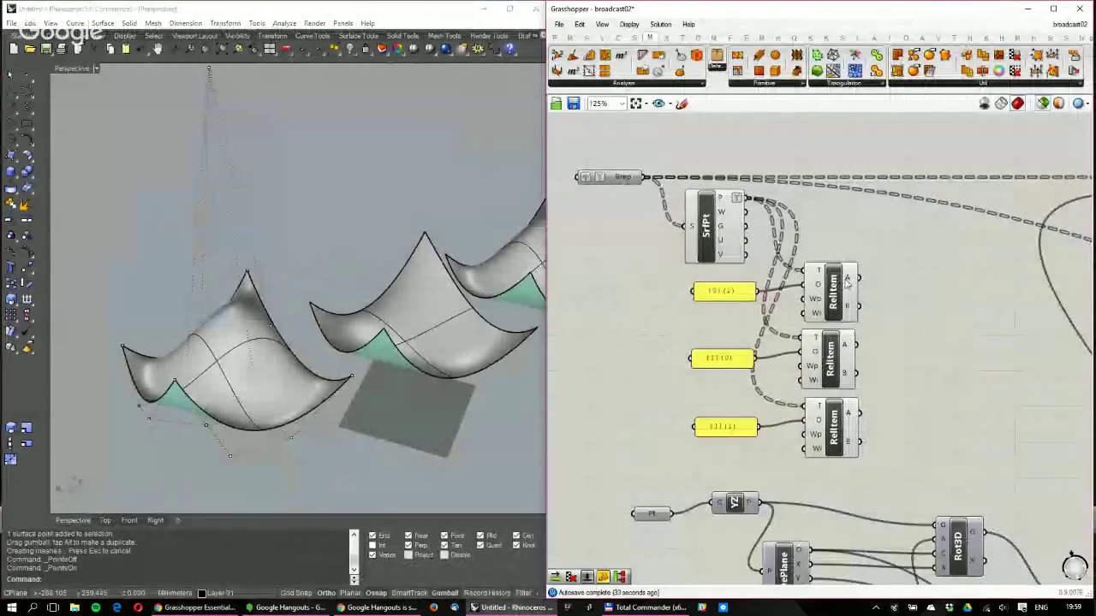
mouse_move(847, 283)
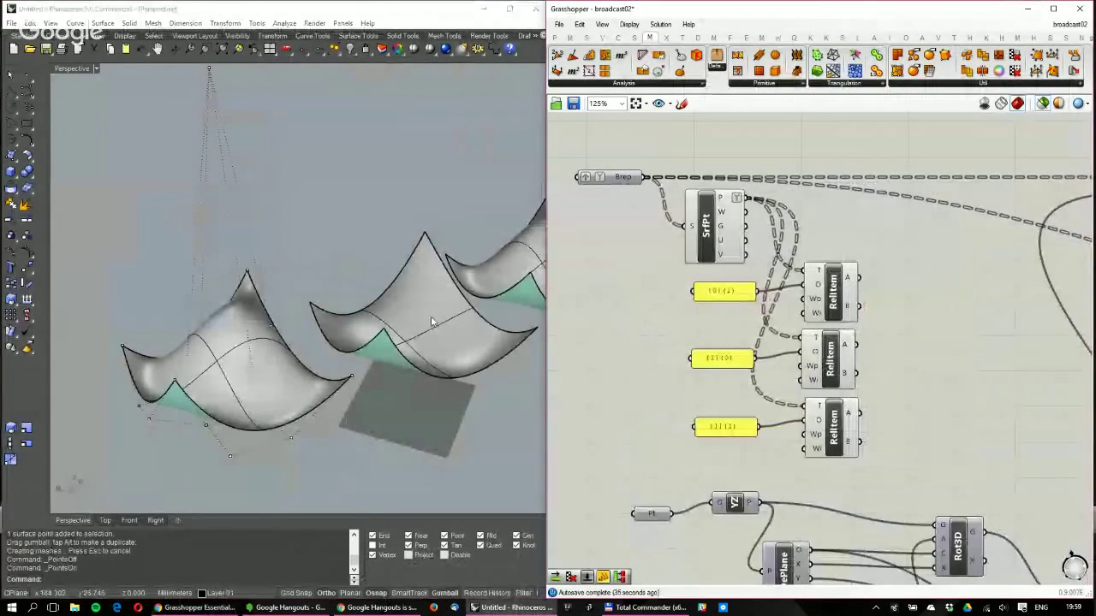
right_drag(431, 316, 187, 359)
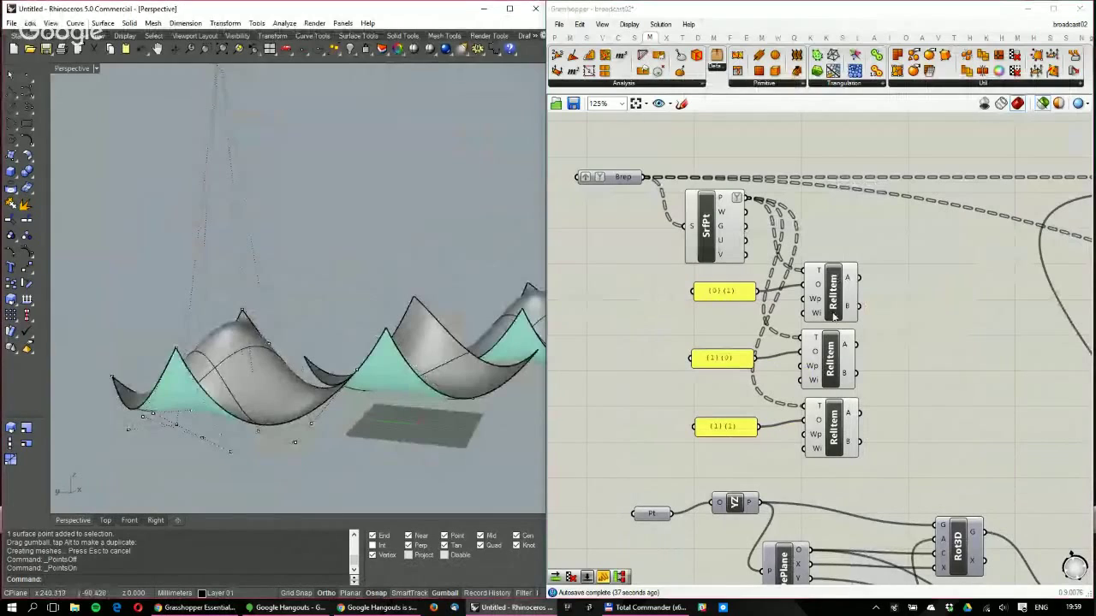
right_drag(214, 478, 117, 360)
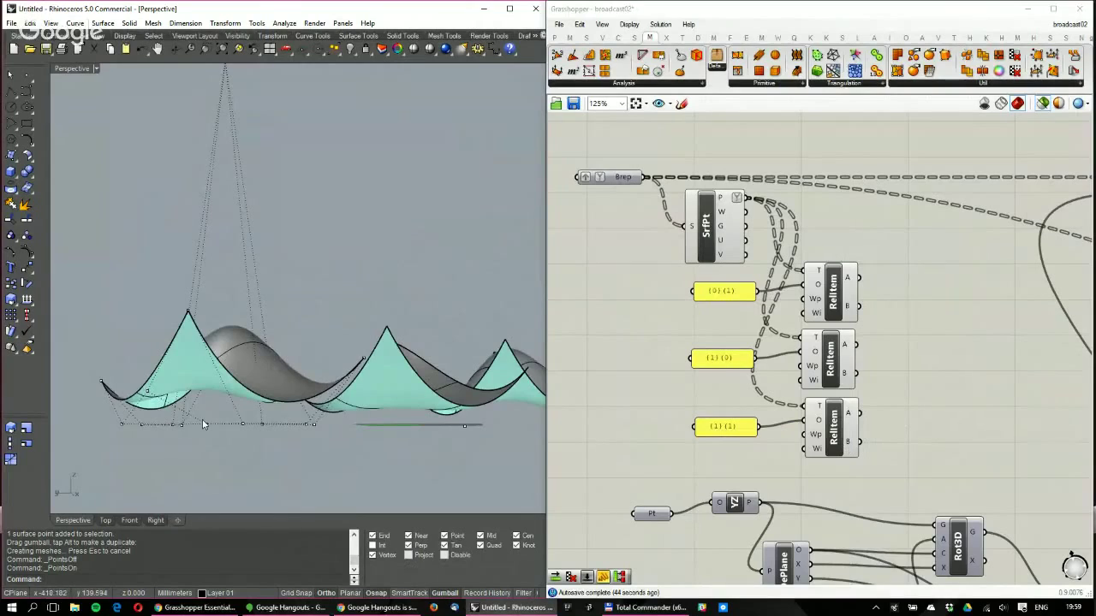
Add a Merge component beside the three Relative Item components
right_drag(201, 420, 209, 401)
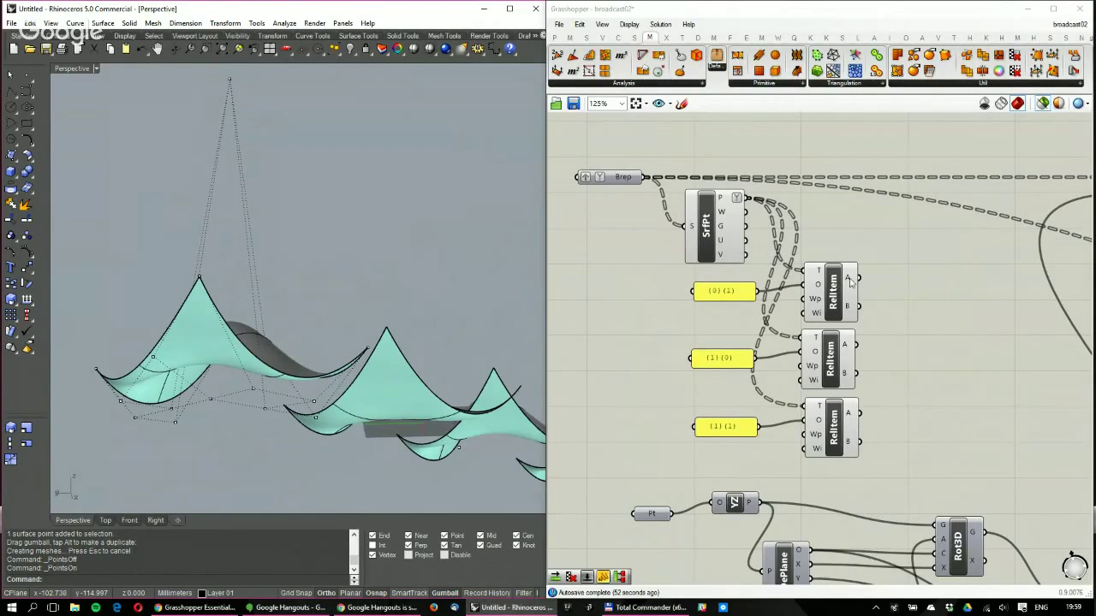
mouse_move(850, 279)
right_drag(134, 315, 282, 374)
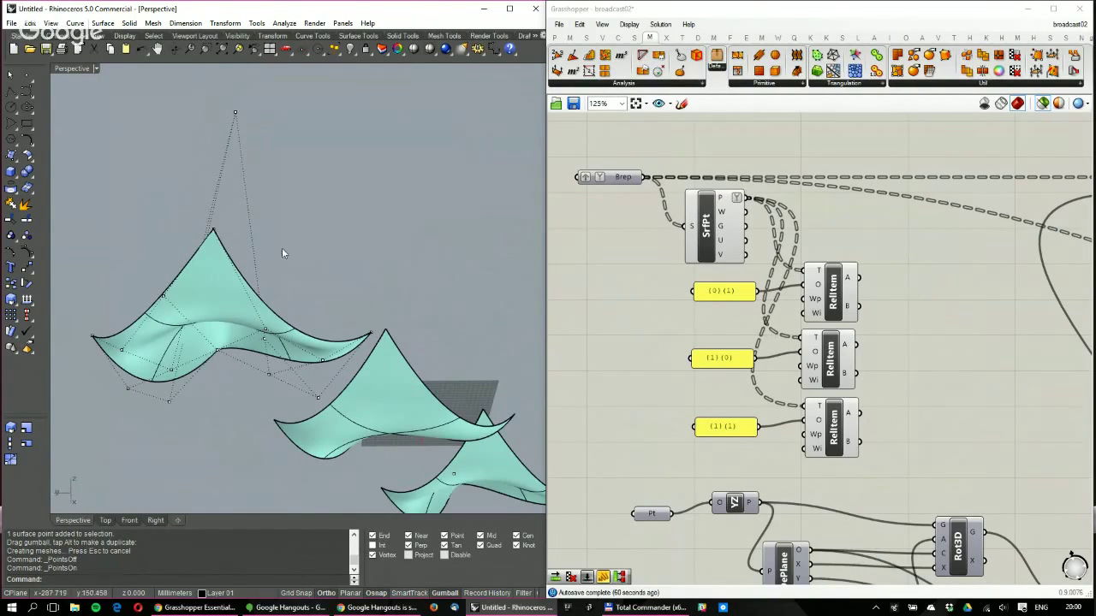
right_drag(316, 226, 326, 257)
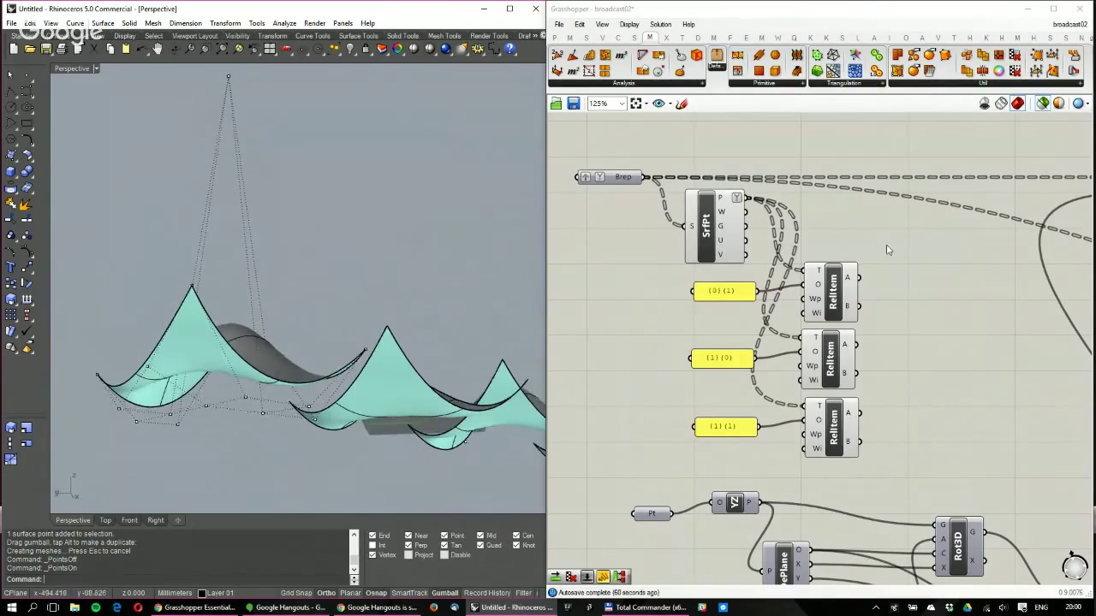
mouse_move(854, 288)
double_click(910, 310)
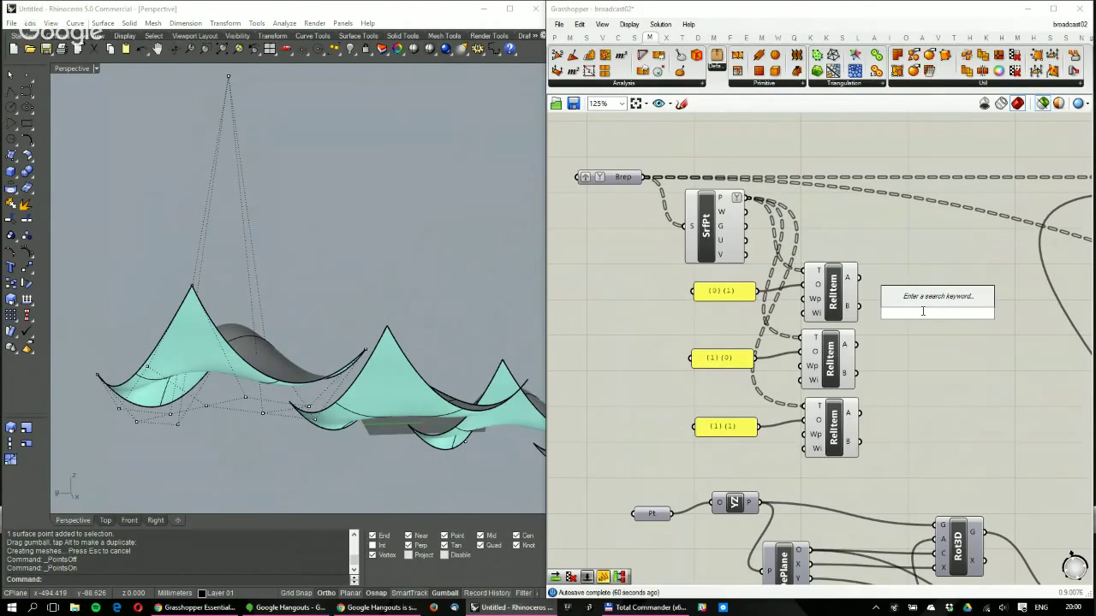
text(merge)
key(Return)
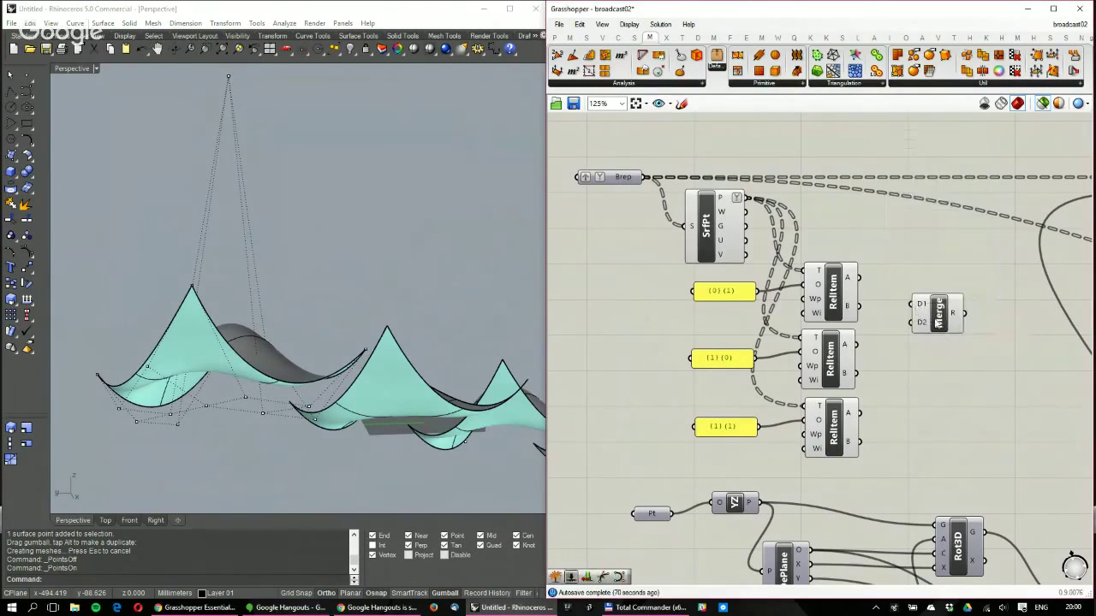
Feed Merge inputs D1 to D4 with the first Relative Item's A and B, the third's B and the second's B
drag(859, 278, 911, 323)
drag(909, 335, 911, 329)
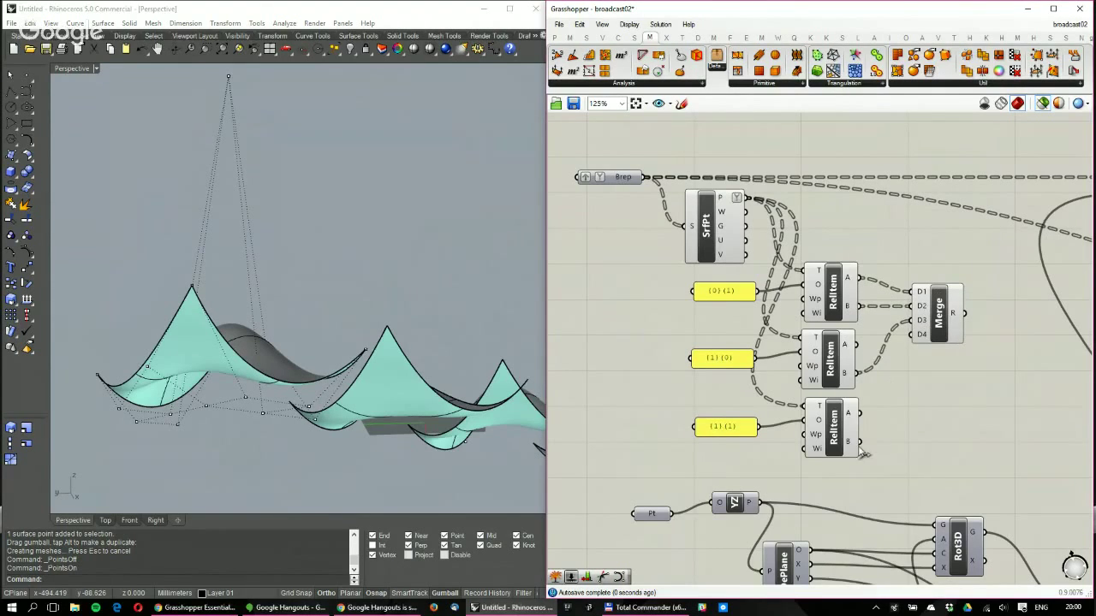
drag(859, 442, 911, 334)
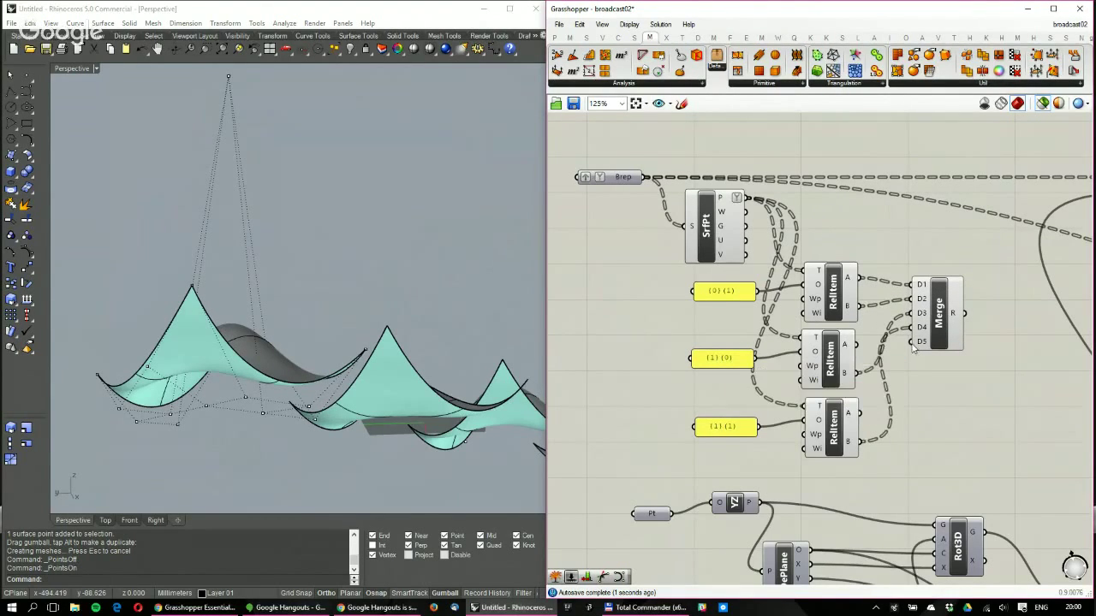
drag(859, 442, 910, 313)
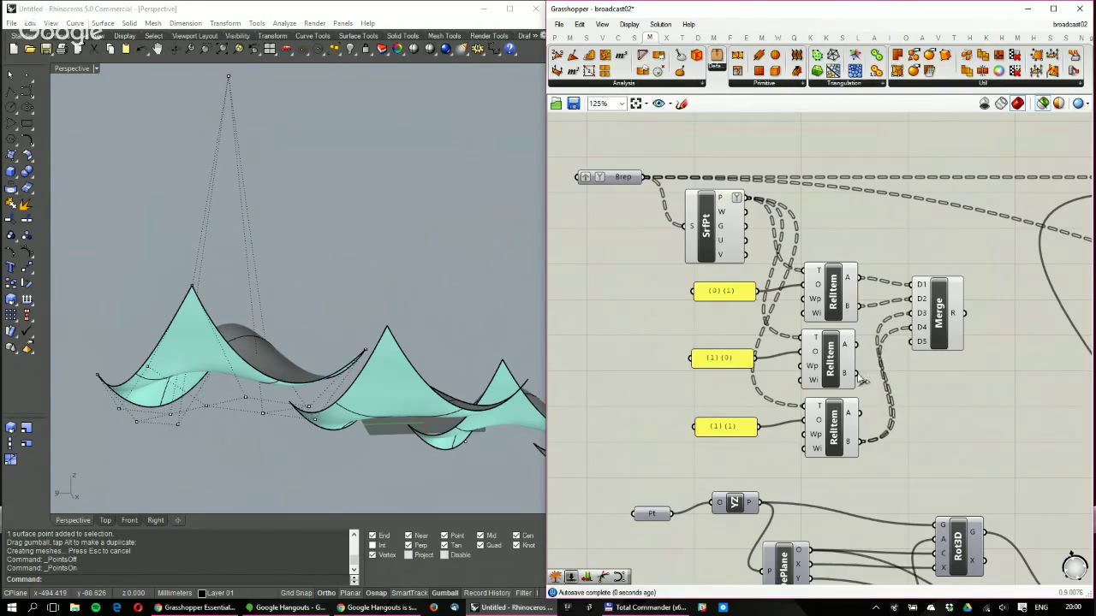
drag(857, 373, 944, 344)
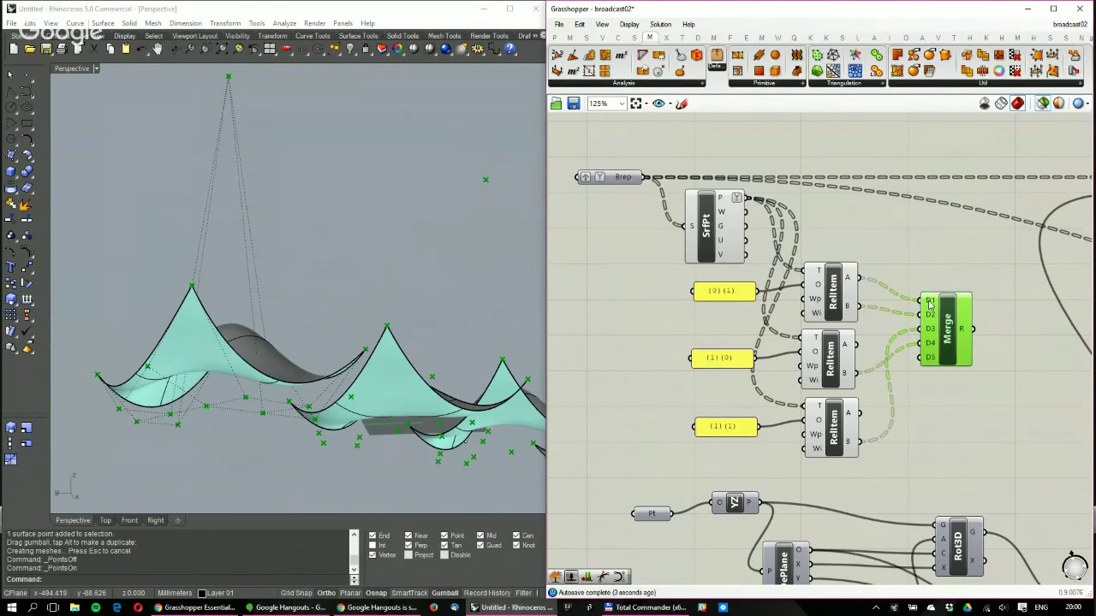
Graft the Merge component's four connected inputs, D1 to D4
right_click(933, 310)
click(955, 401)
right_click(930, 316)
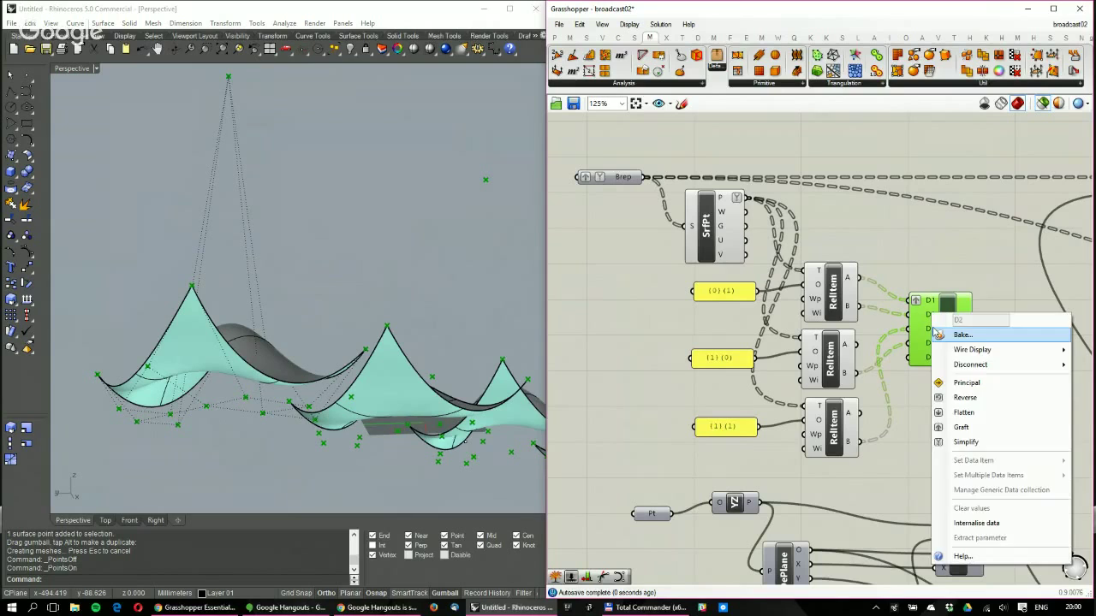
key(Escape)
right_click(931, 329)
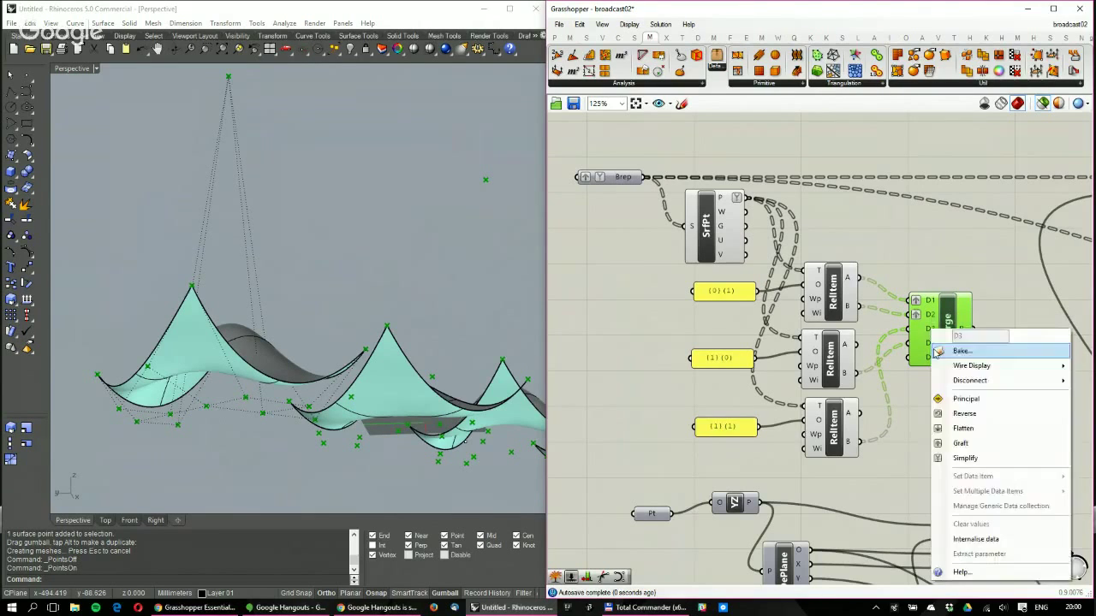
click(960, 442)
right_click(931, 342)
click(963, 455)
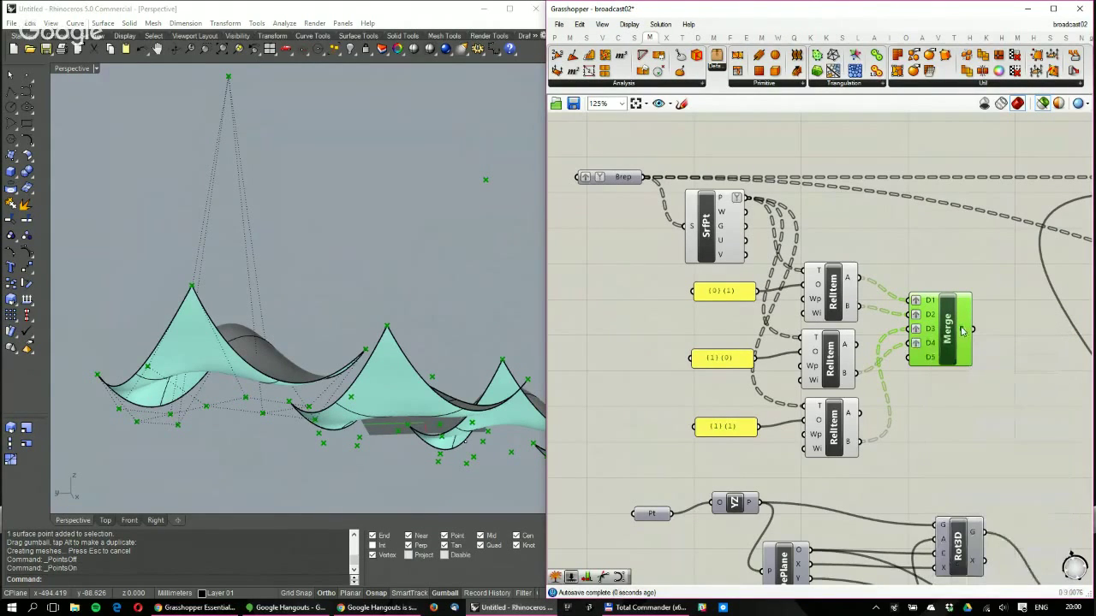
mouse_move(962, 331)
Add a Construct Mesh component after the Merge and connect the merged result to its vertices input
right_drag(947, 323, 830, 313)
mouse_move(846, 321)
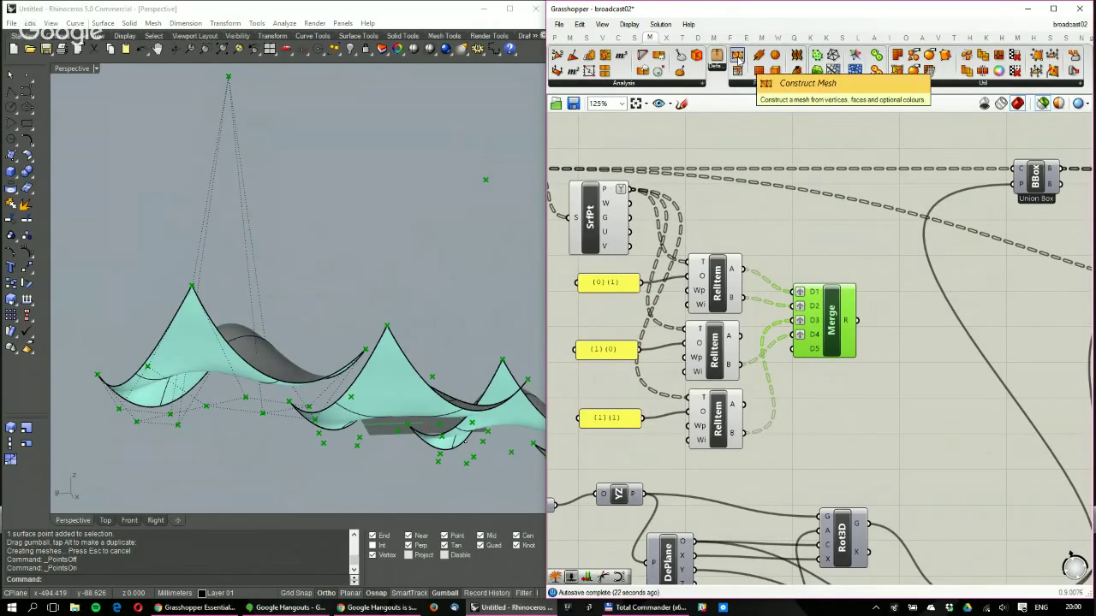
drag(977, 343, 930, 364)
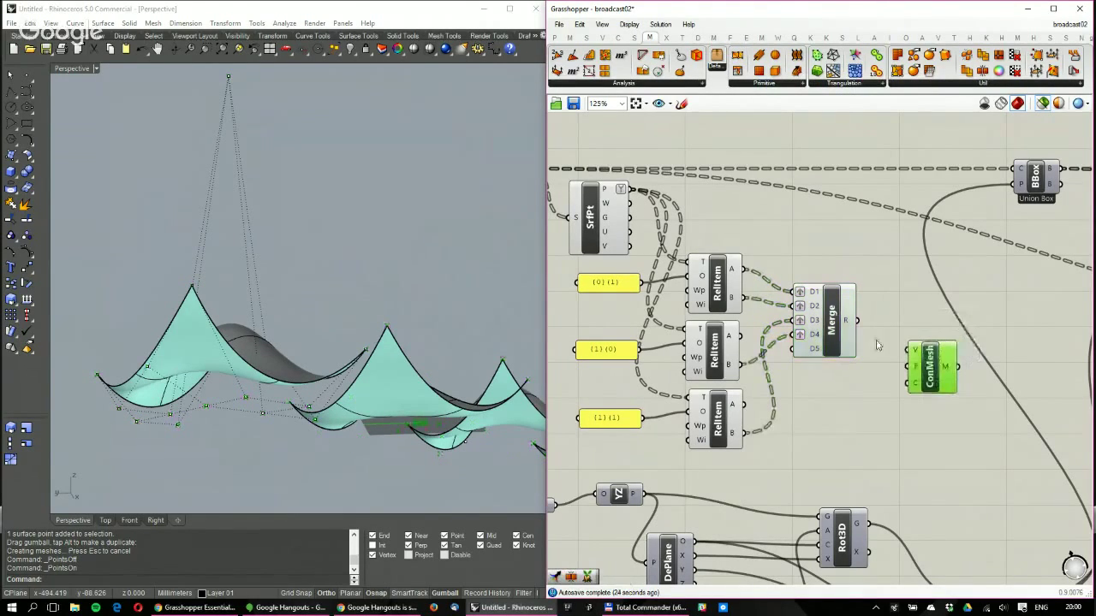
mouse_move(917, 358)
drag(854, 321, 912, 351)
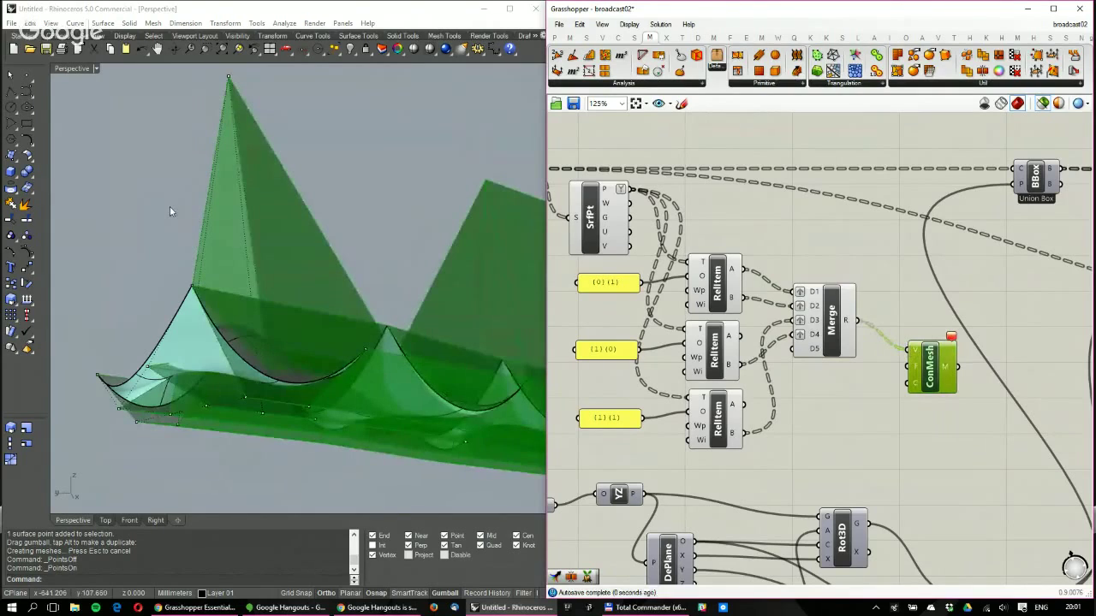
Examine the previewed meshes and compare the data tree of the merged result with that of the surface control points
mouse_move(170, 207)
right_down()
mouse_move(398, 295)
mouse_move(378, 248)
mouse_move(241, 223)
mouse_move(368, 284)
right_up()
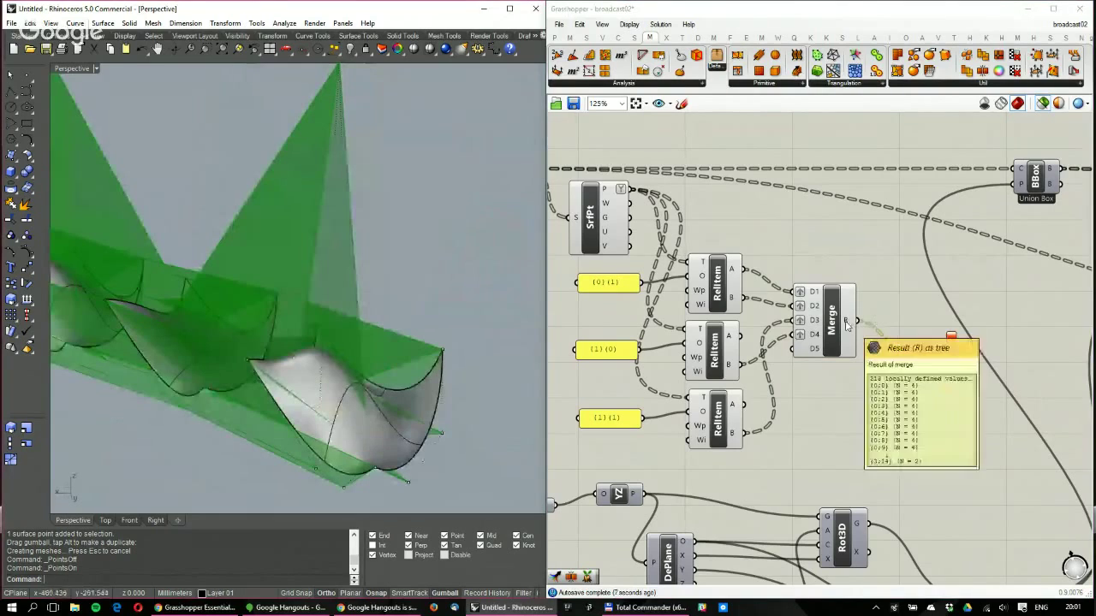
click(723, 392)
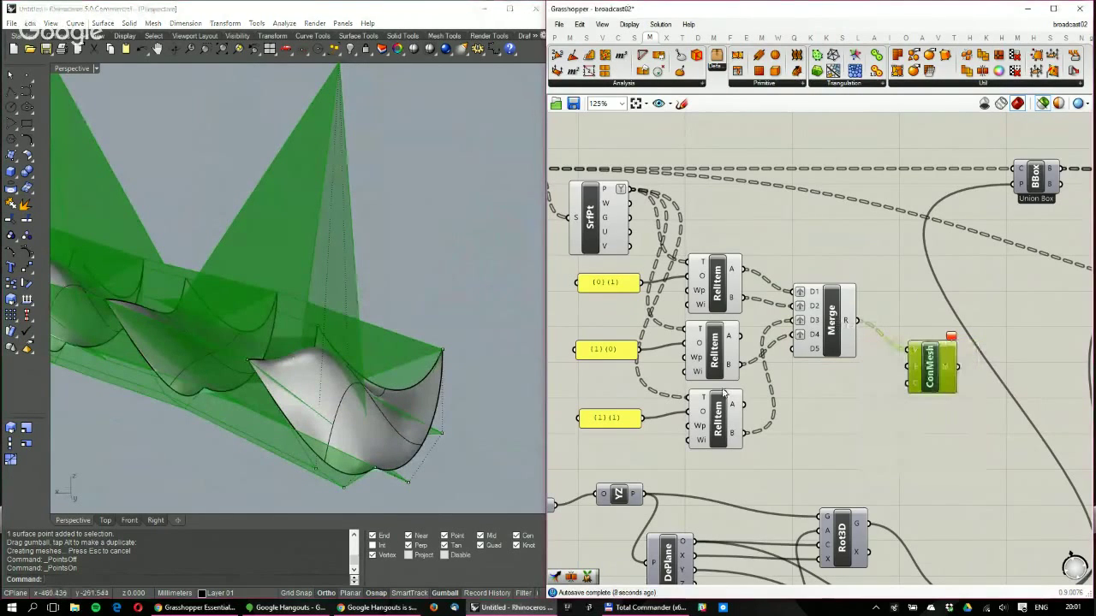
right_drag(724, 392, 812, 359)
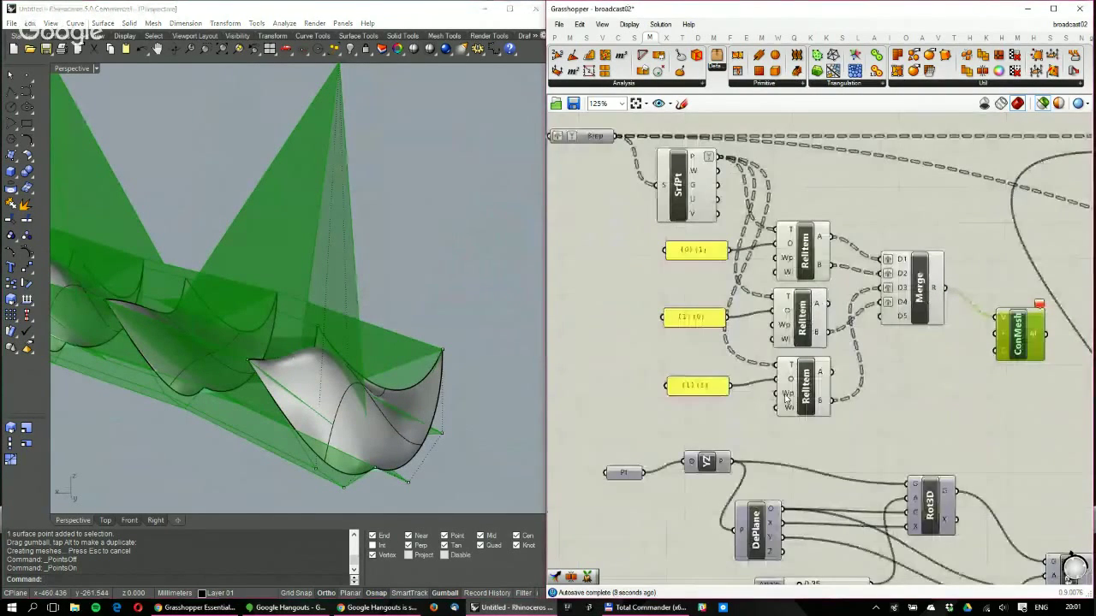
mouse_move(786, 398)
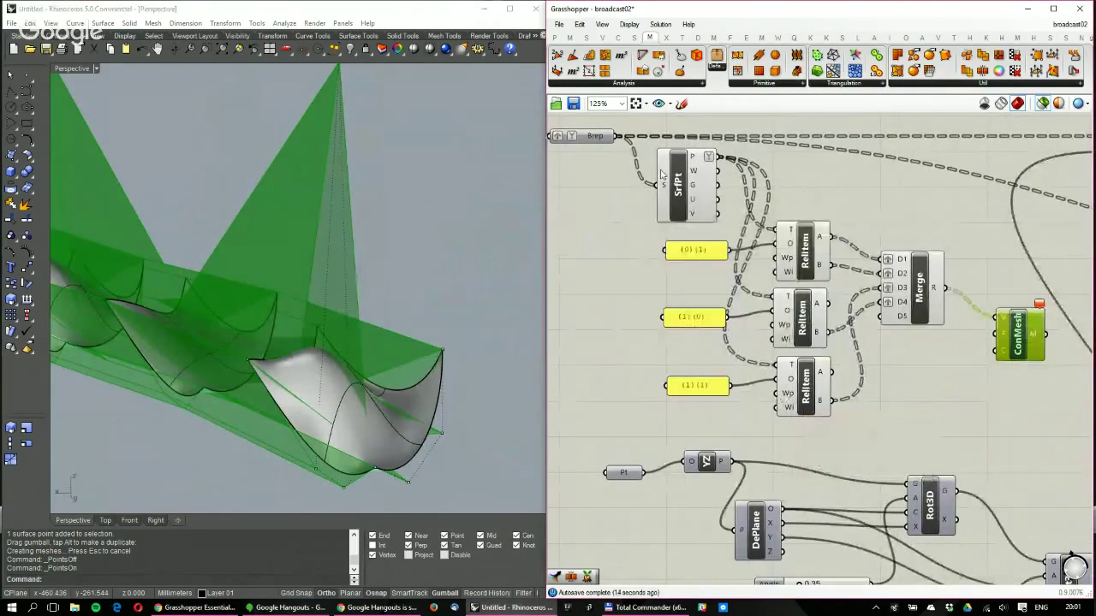
right_drag(662, 174, 679, 214)
mouse_move(708, 199)
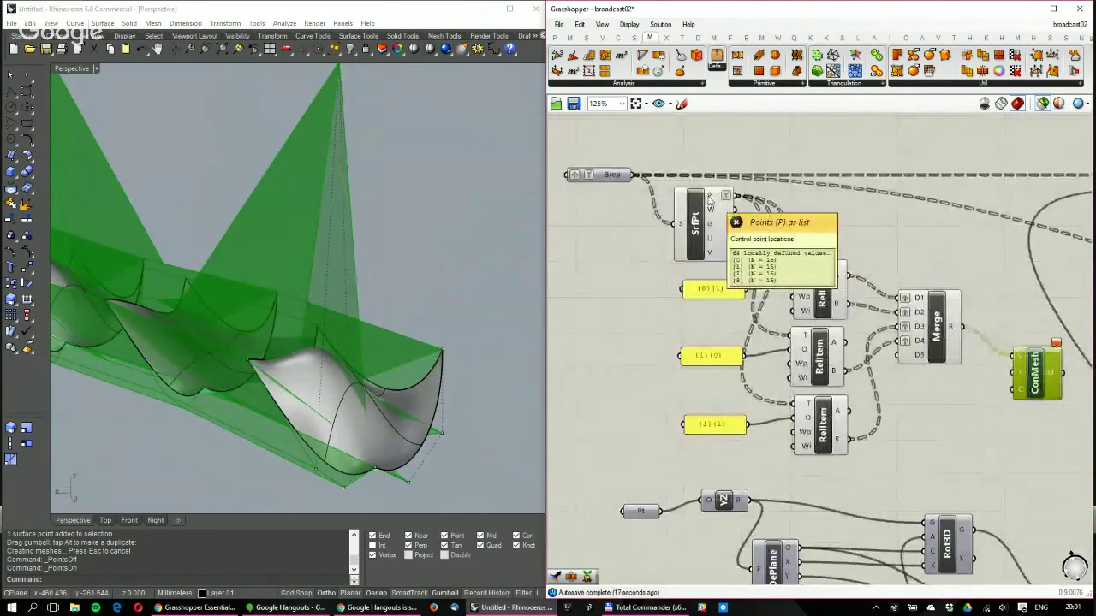
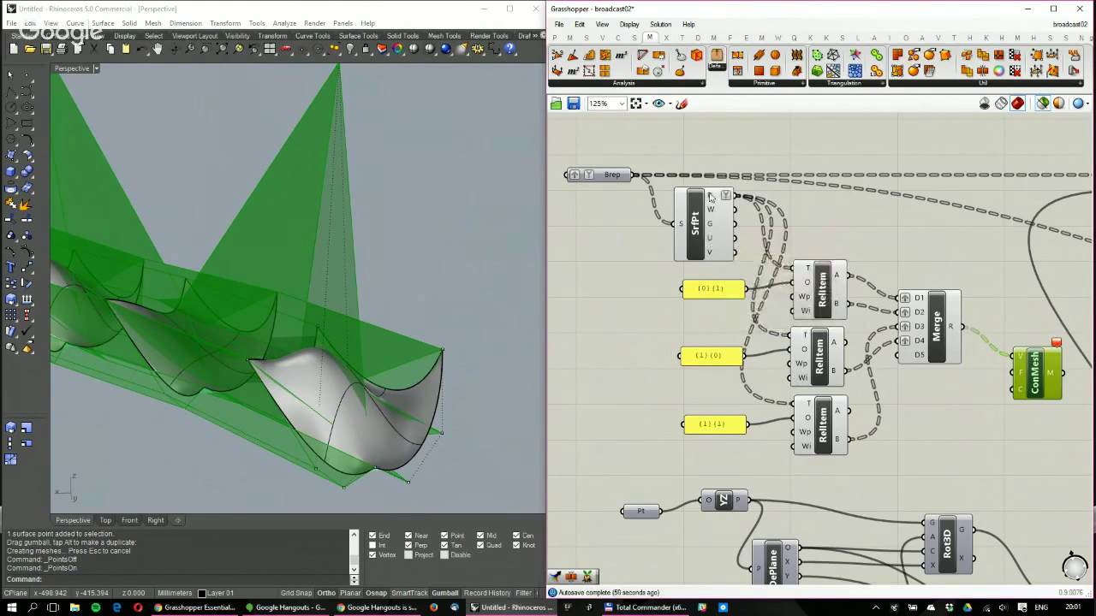
right_drag(711, 199, 612, 244)
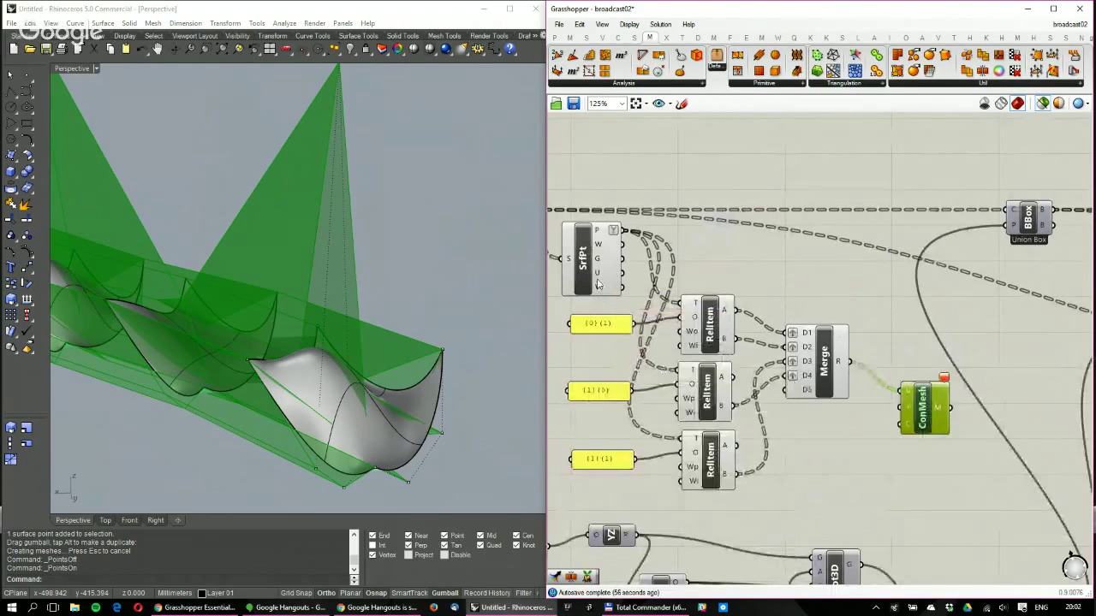
Move the Brep parameter and the Surface Points component farther from the Relative Items to free up space, and inspect the point data
right_drag(631, 239, 796, 258)
drag(774, 255, 735, 269)
drag(676, 206, 616, 202)
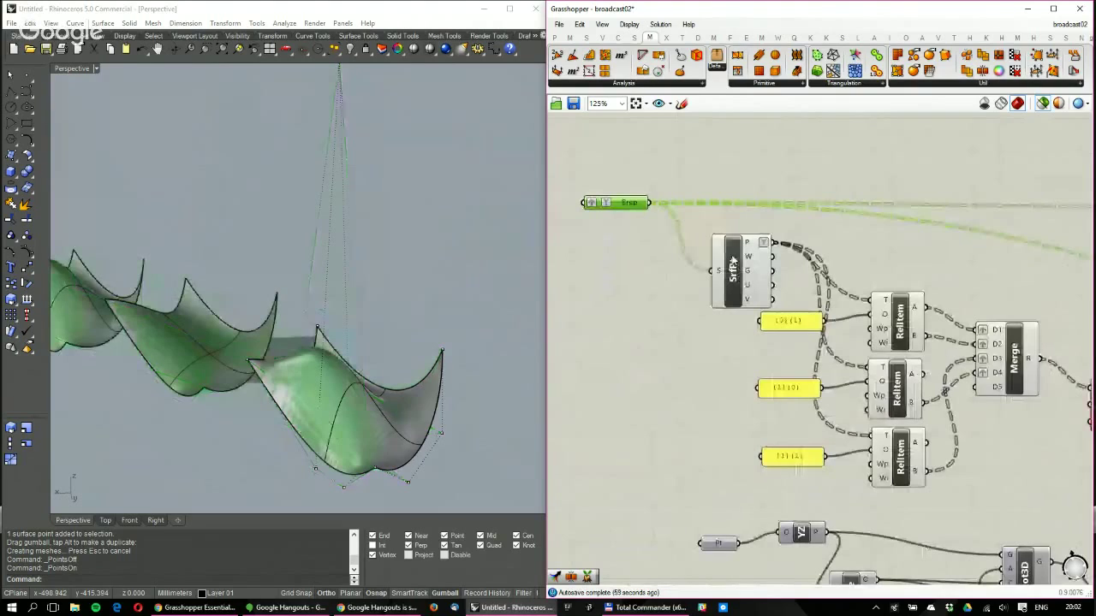
drag(732, 261, 692, 268)
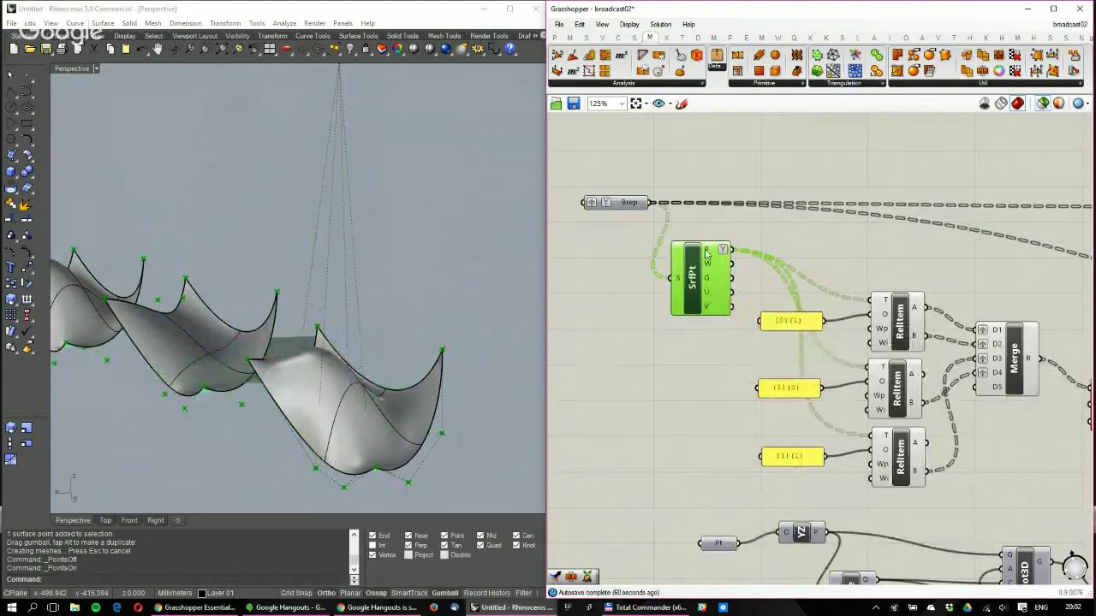
mouse_move(707, 254)
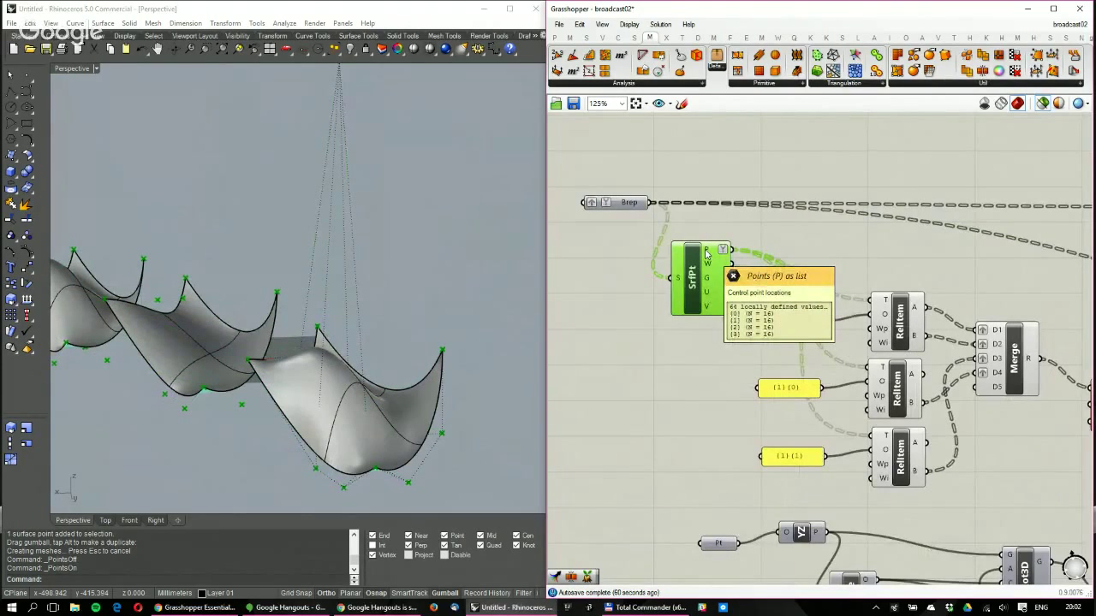
mouse_move(707, 294)
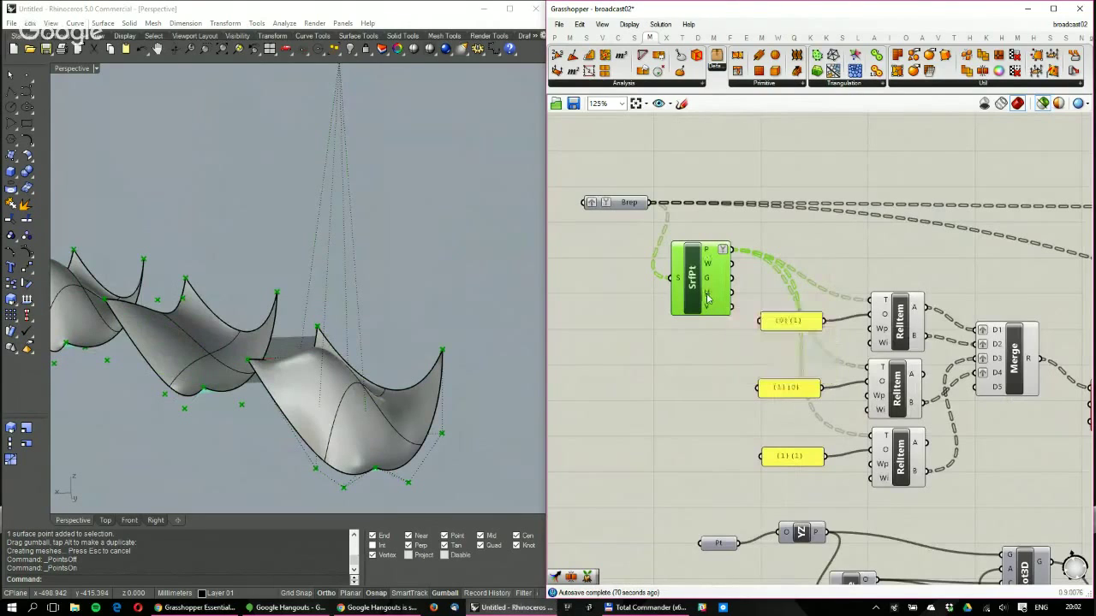
click(556, 38)
drag(813, 71, 848, 196)
drag(733, 293, 791, 197)
mouse_move(838, 214)
mouse_down()
mouse_move(843, 240)
mouse_move(850, 227)
mouse_up()
key(Delete)
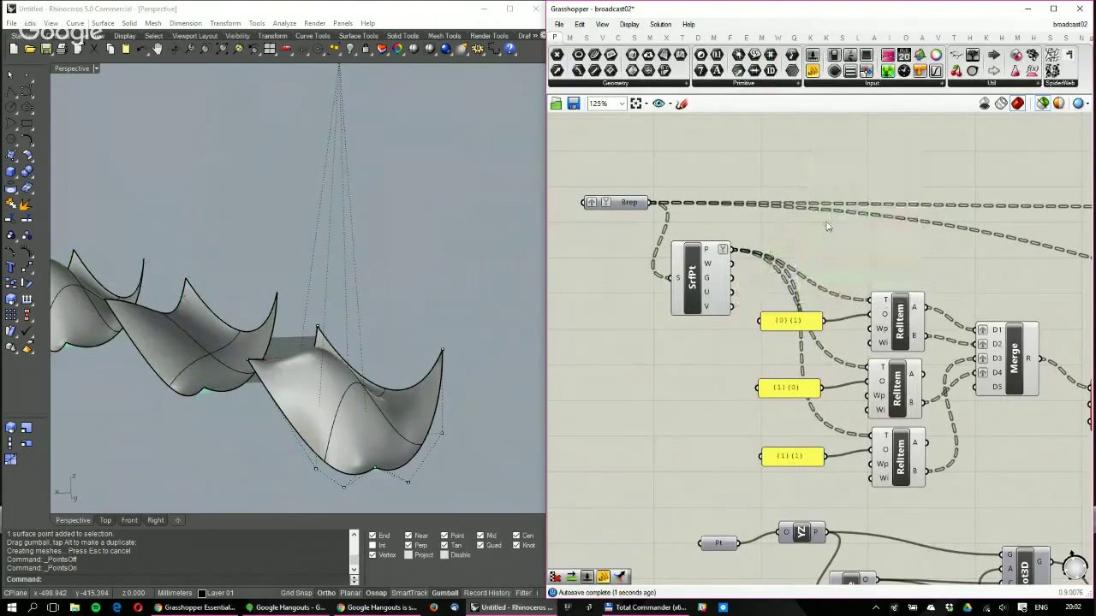
click(588, 39)
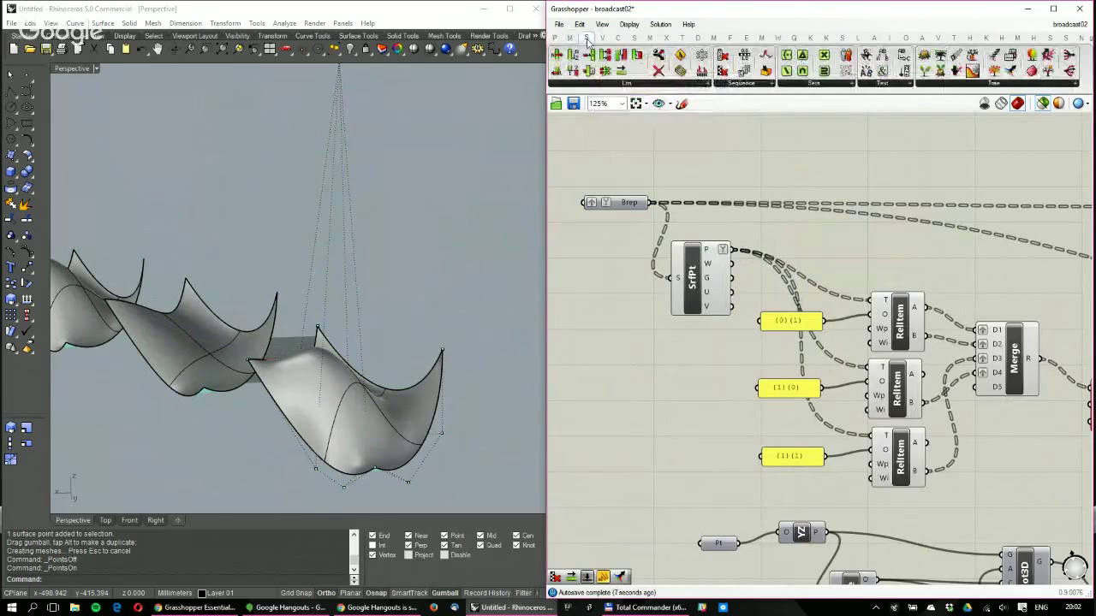
click(601, 83)
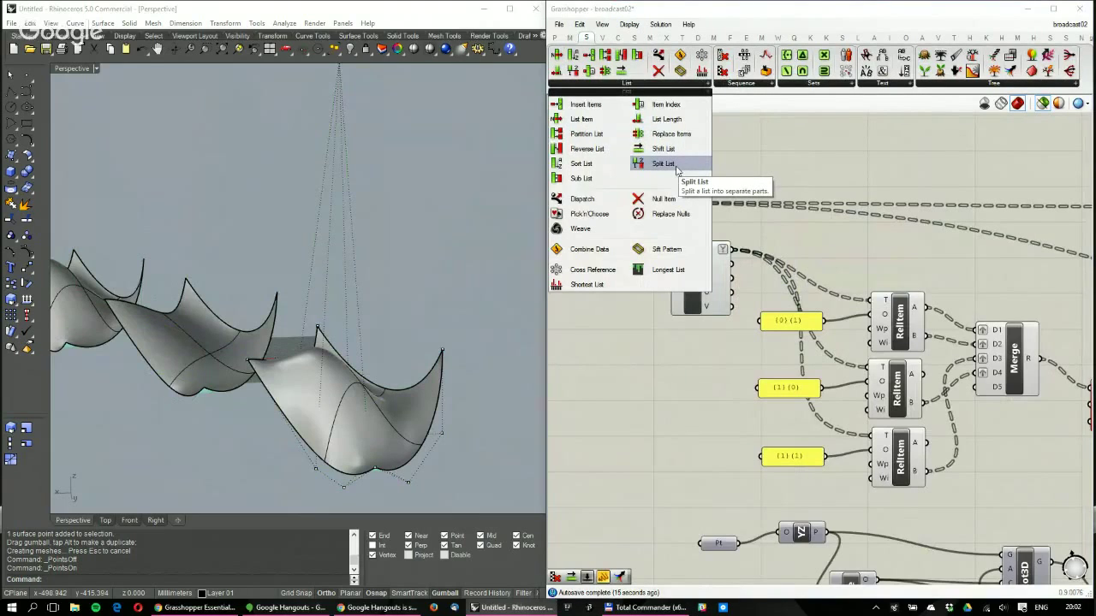
drag(676, 169, 809, 187)
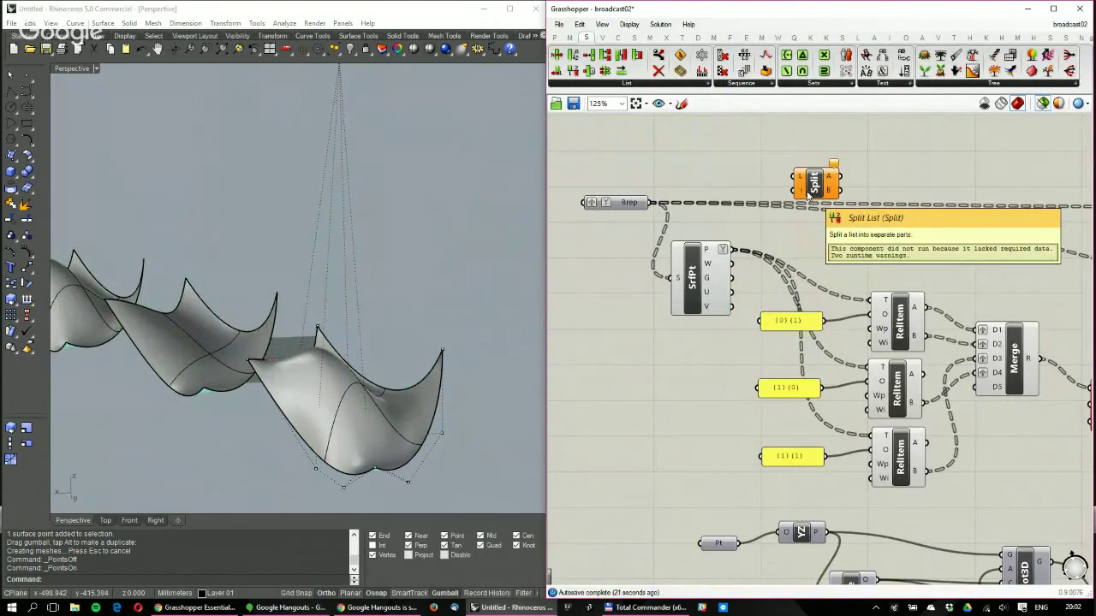
click(811, 184)
key(Delete)
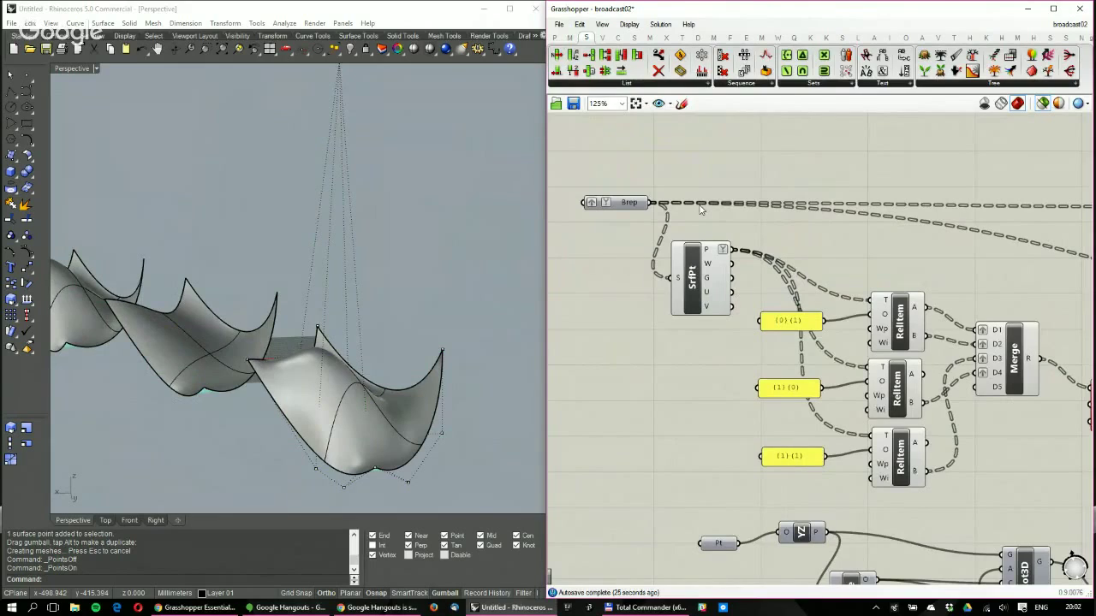
Hide the control points and rebuild the nearest sail surface with a U point count of 6
drag(686, 269, 680, 276)
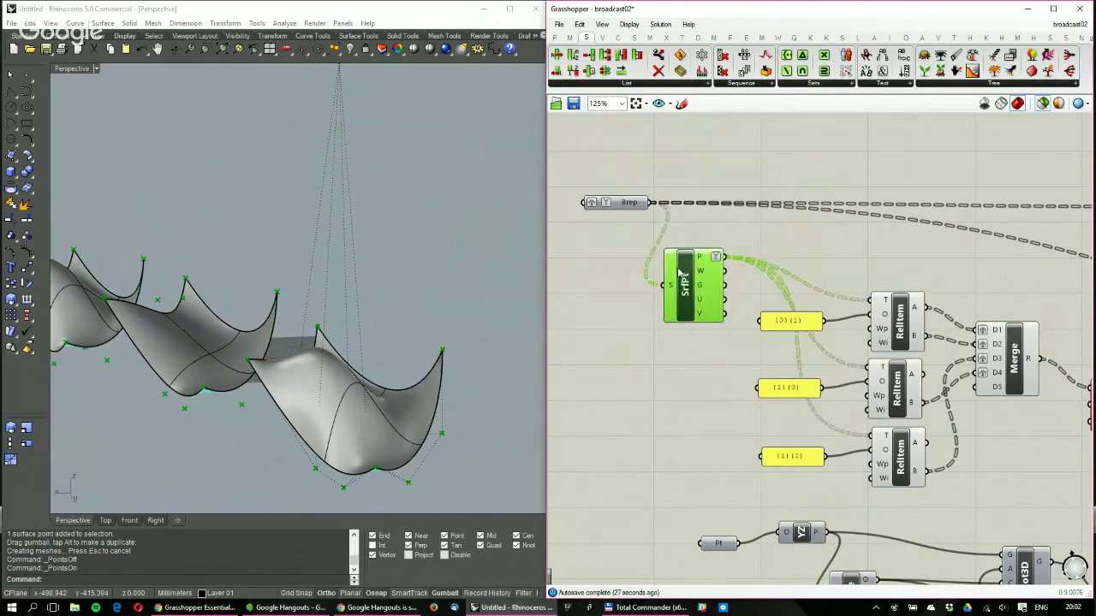
click(408, 395)
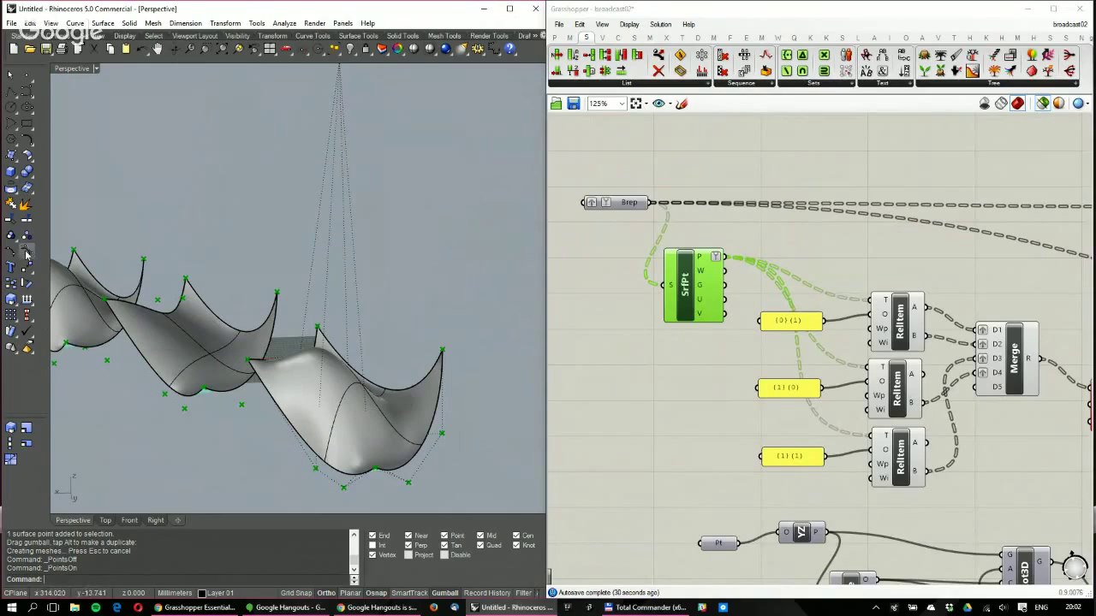
click(25, 254)
click(340, 391)
text(R)
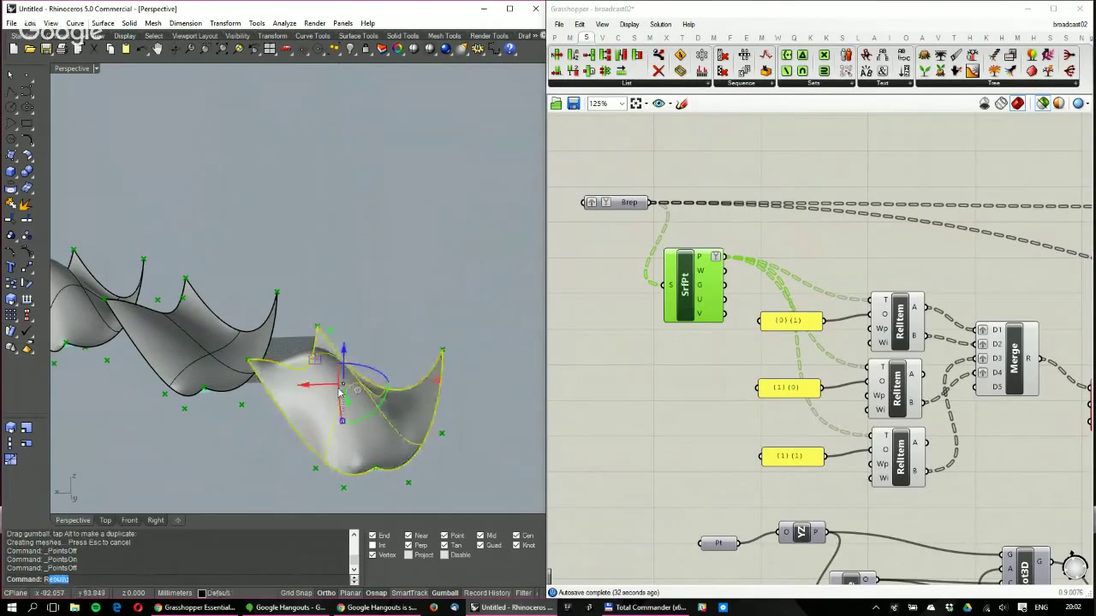
text(ebuild)
key(Return)
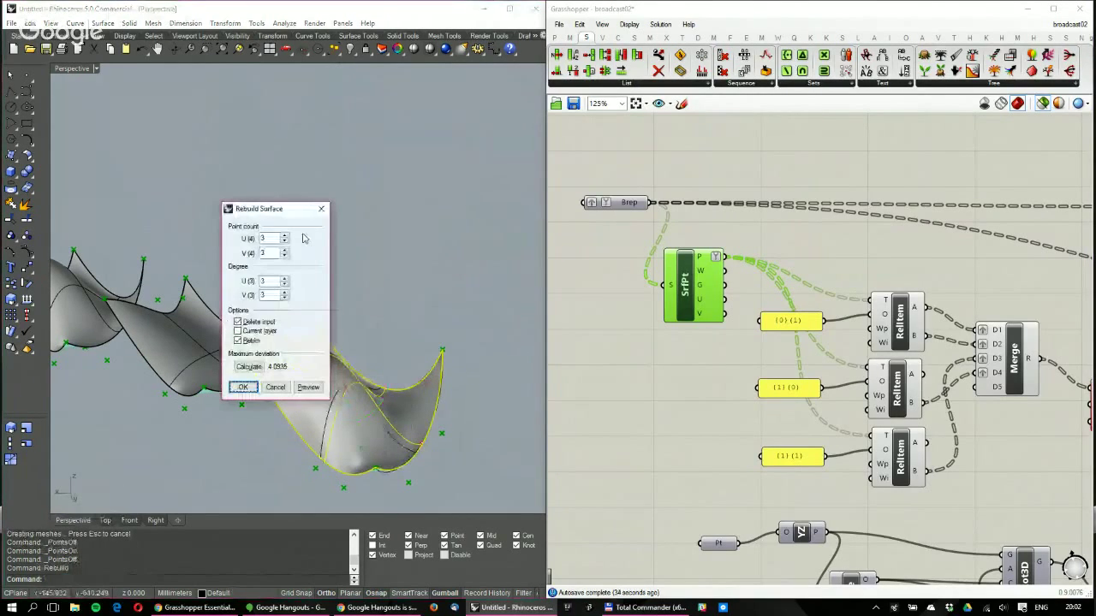
click(284, 236)
click(248, 366)
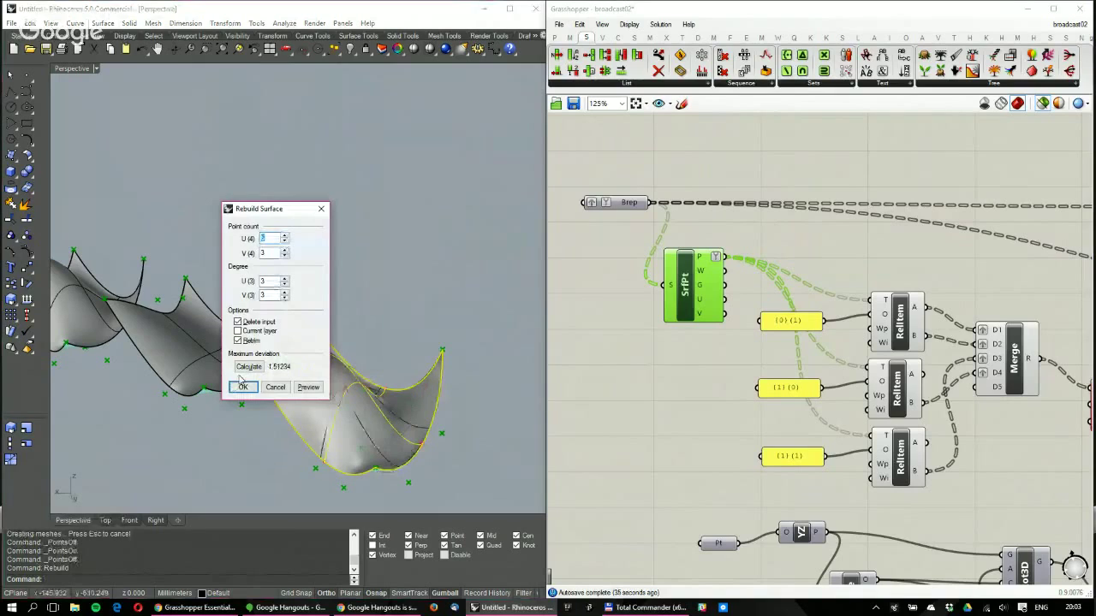
click(242, 385)
Inspect the Surface Points component's U and V counts in two temporary panels, and delete both panels
click(698, 259)
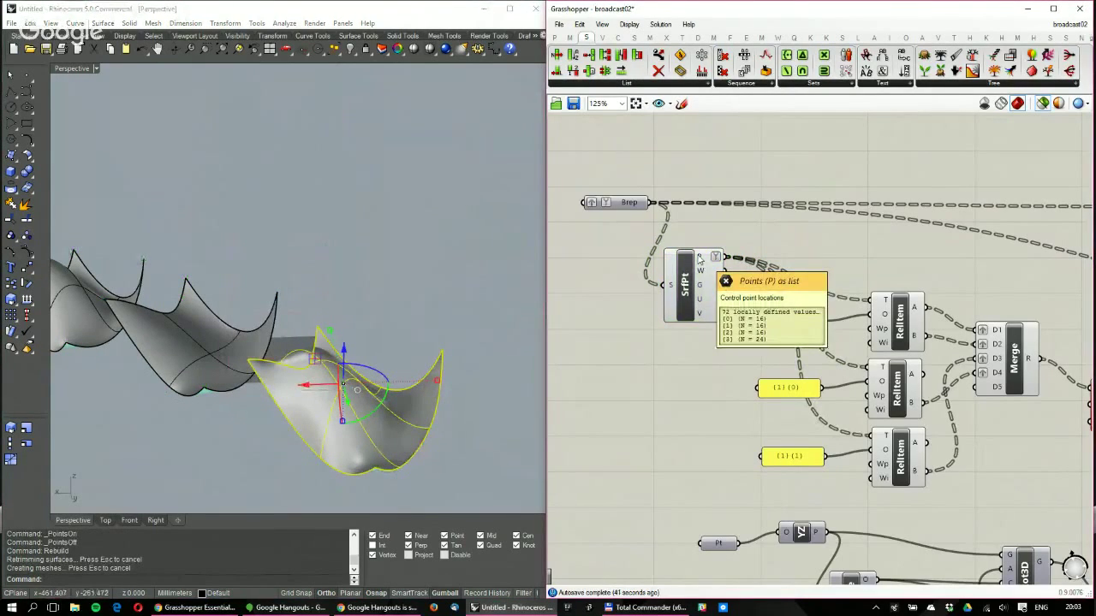
click(557, 38)
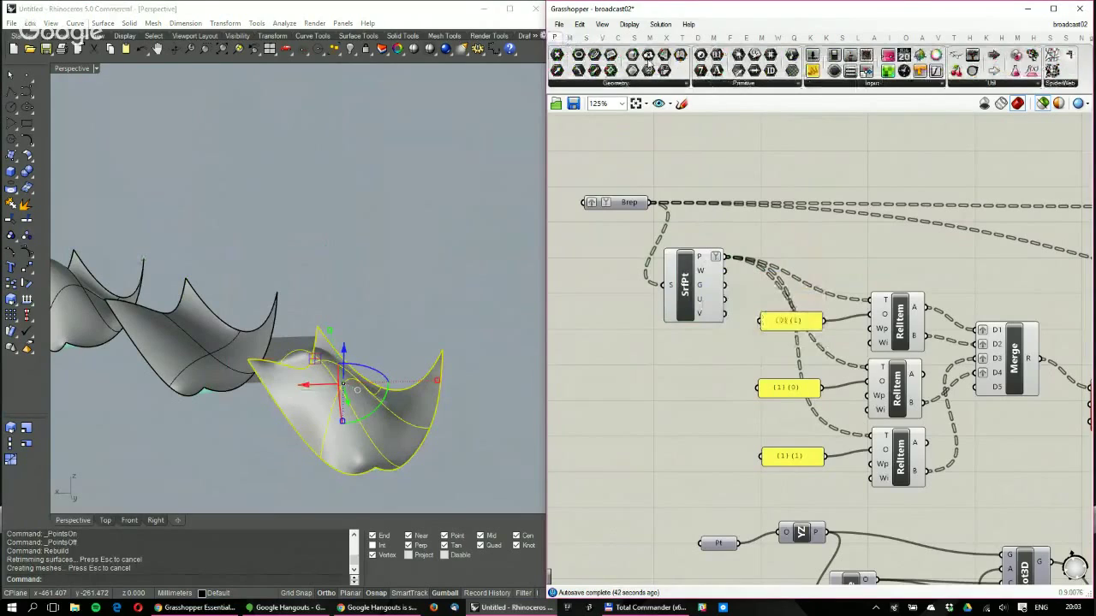
drag(651, 65, 799, 237)
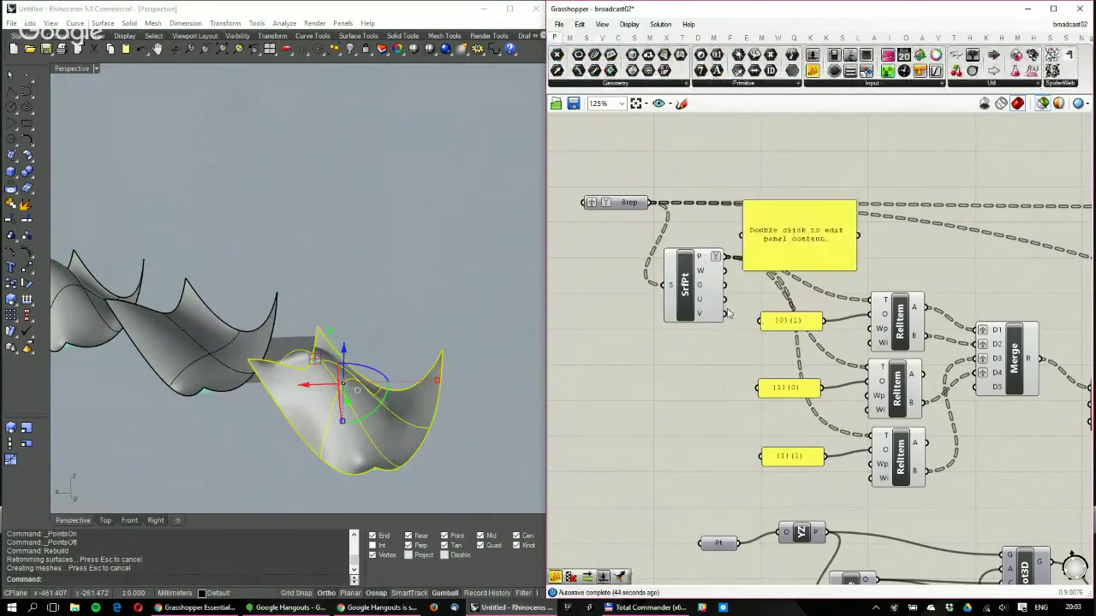
drag(729, 314, 833, 182)
drag(839, 171, 833, 298)
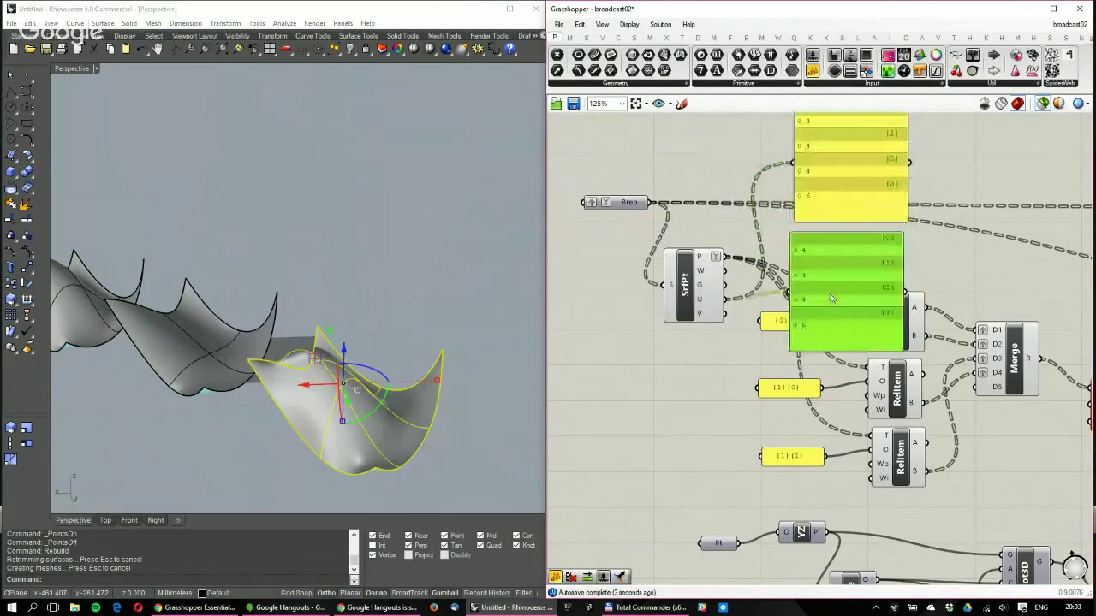
drag(727, 313, 798, 300)
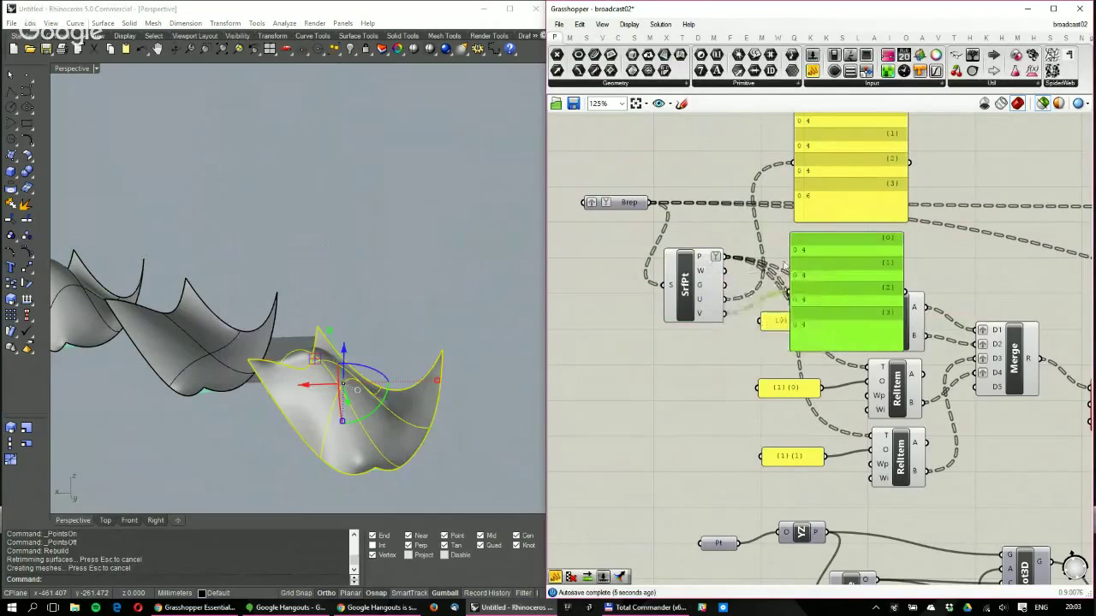
right_drag(810, 195, 795, 226)
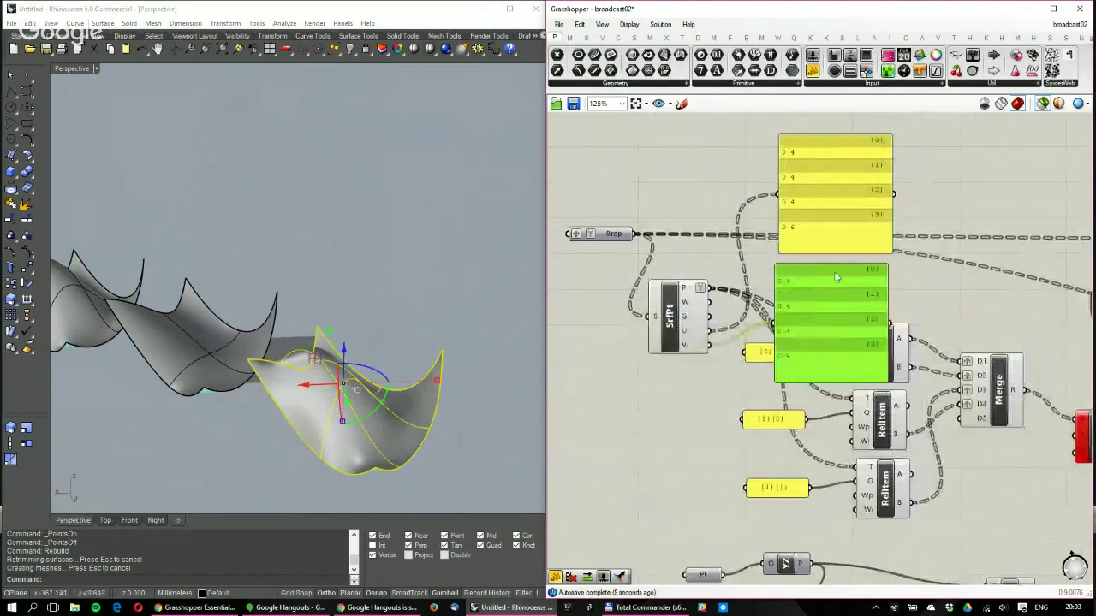
shift+click(831, 239)
key(Delete)
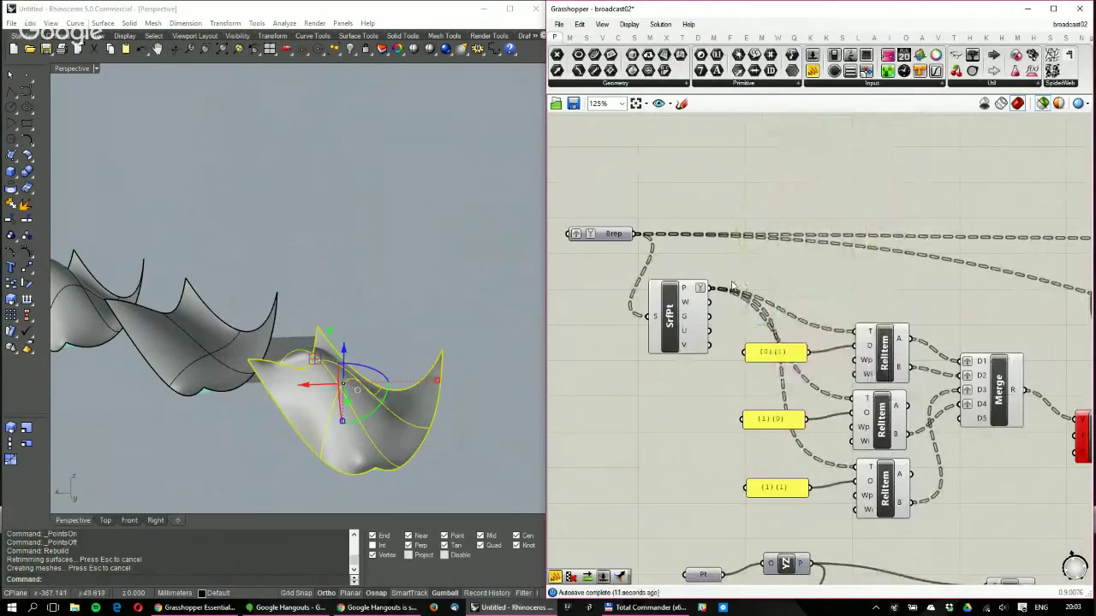
Add a Partition List component and connect the surface control points to its list input
click(585, 38)
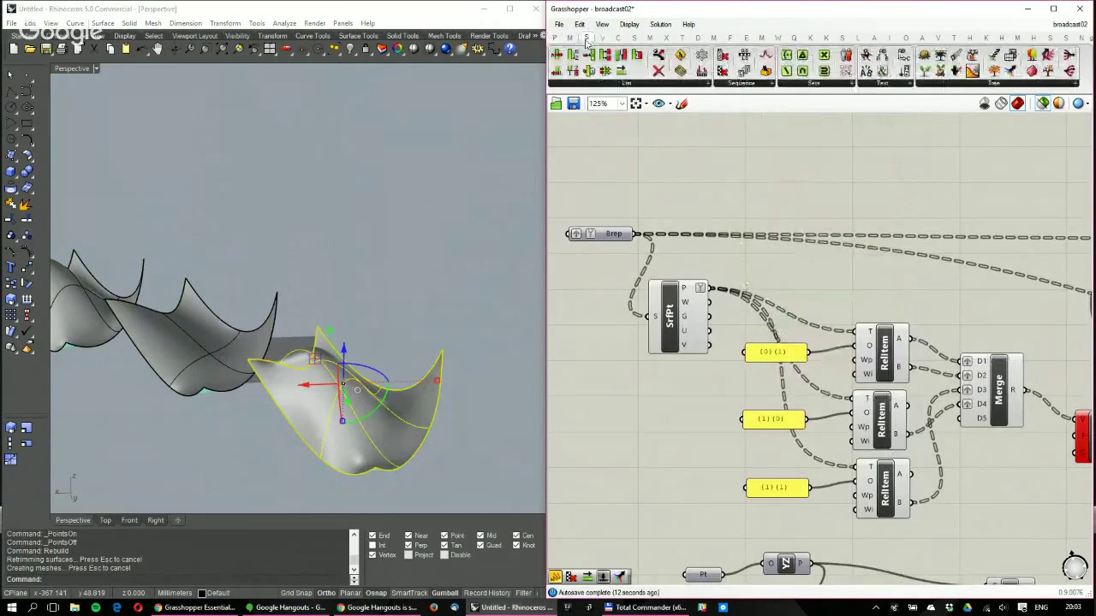
click(578, 83)
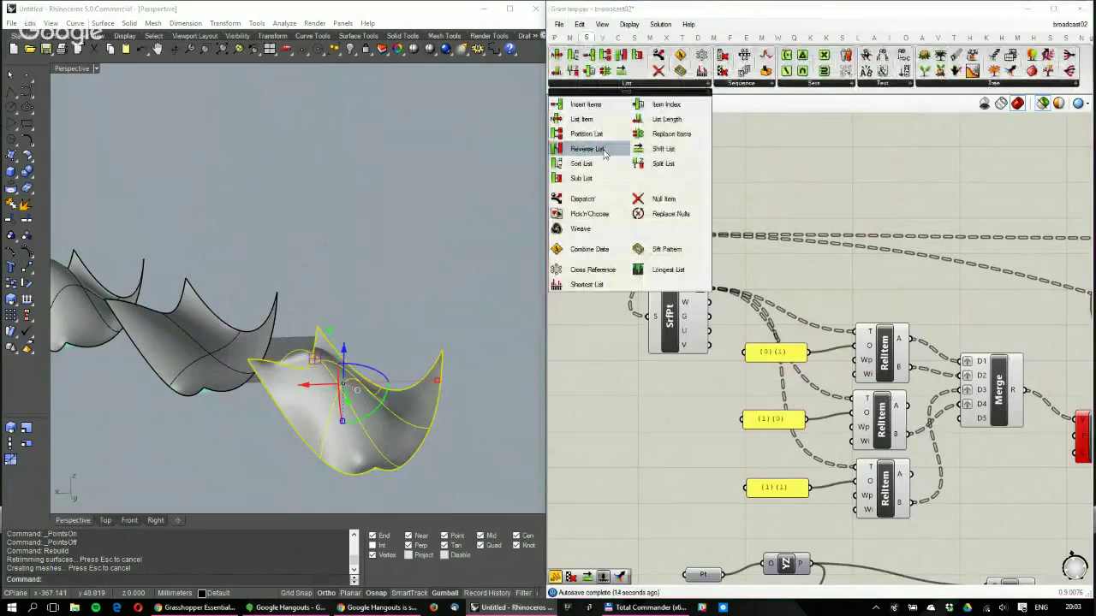
click(588, 134)
click(775, 164)
drag(709, 289, 752, 152)
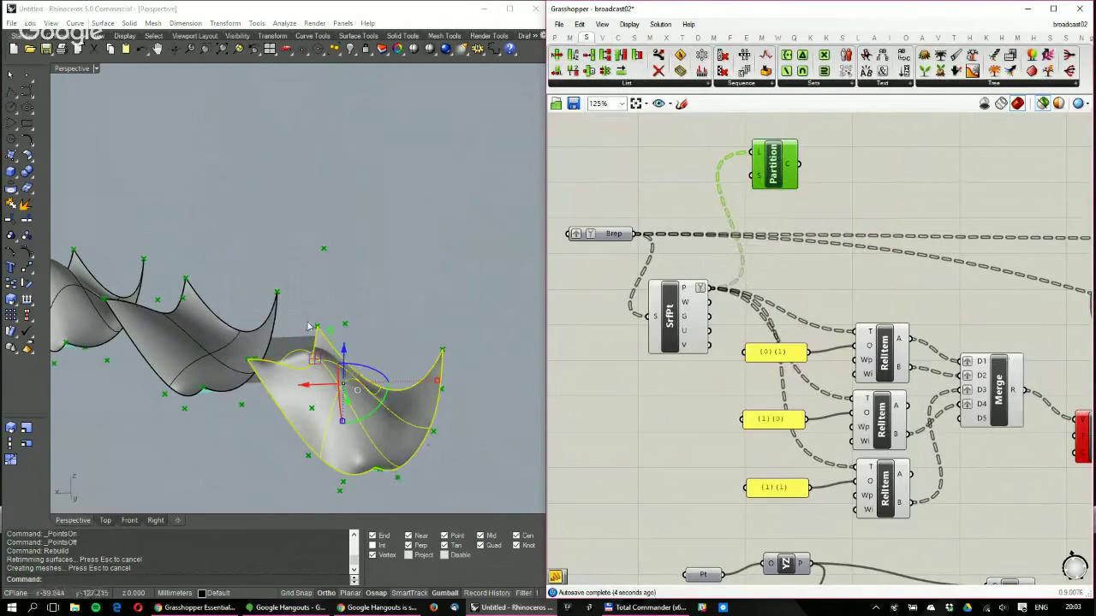
mouse_move(683, 293)
drag(785, 166, 794, 161)
mouse_move(766, 176)
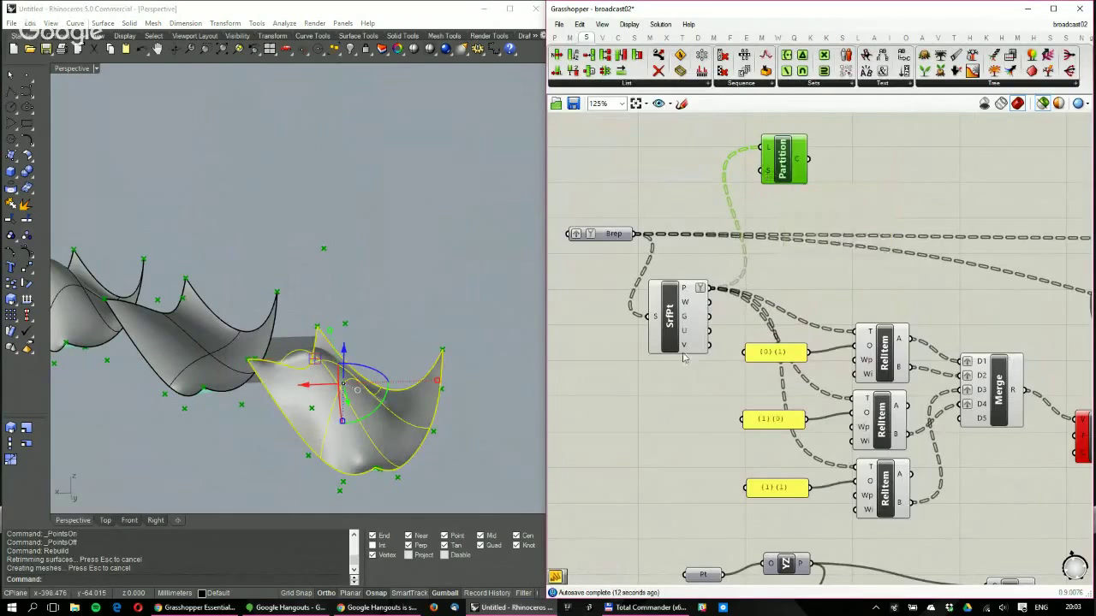
Add a Division component fed by the U and V counts of the Surface Points component
mouse_move(688, 338)
double_click(706, 204)
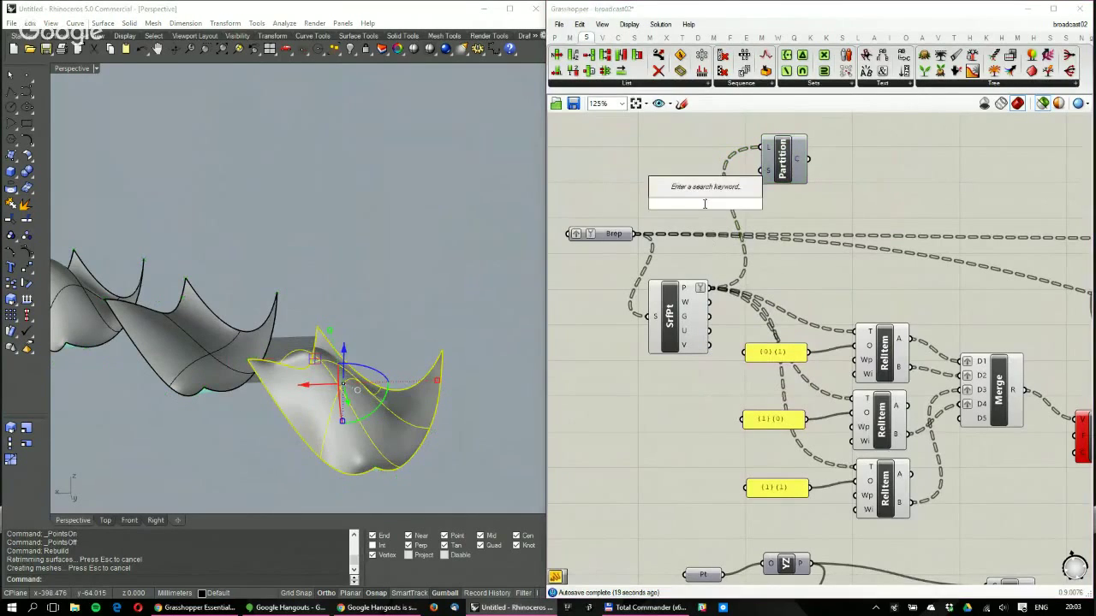
text(/)
key(Return)
drag(710, 332, 808, 238)
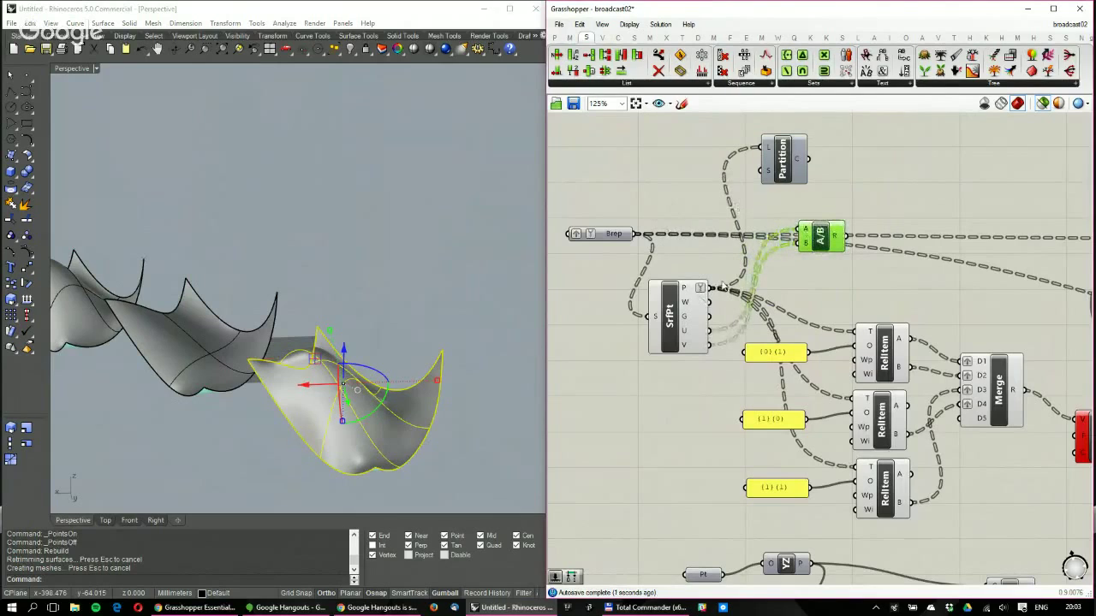
Divide the List Length of the control points by the U count and use the result as the Partition List size
double_click(692, 222)
text(length)
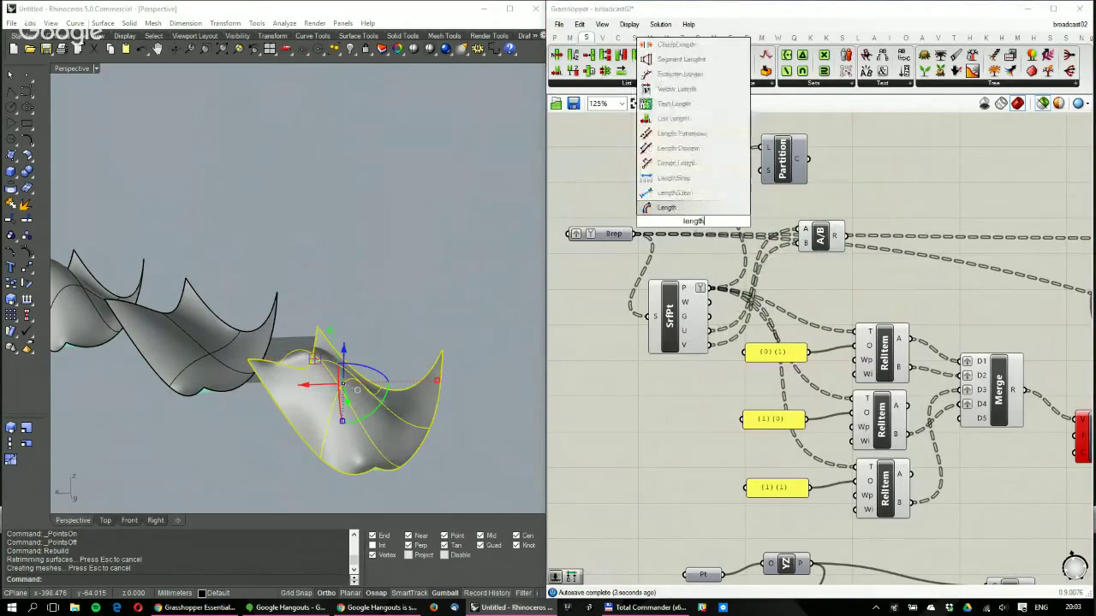
click(674, 119)
drag(710, 289, 693, 196)
mouse_move(684, 291)
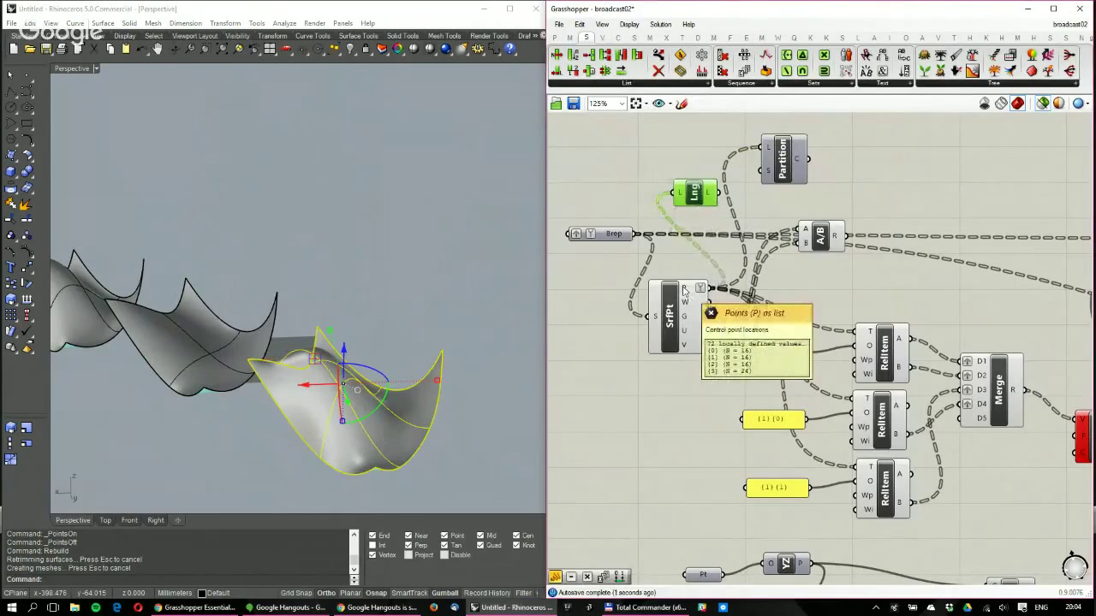
drag(701, 201, 805, 230)
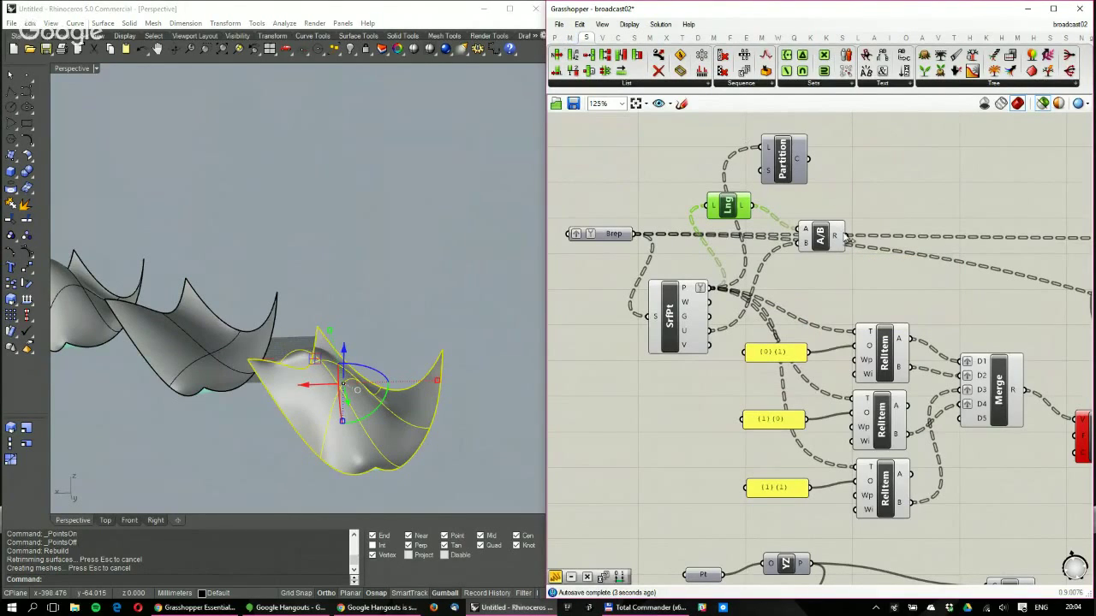
drag(844, 234, 841, 167)
mouse_move(865, 163)
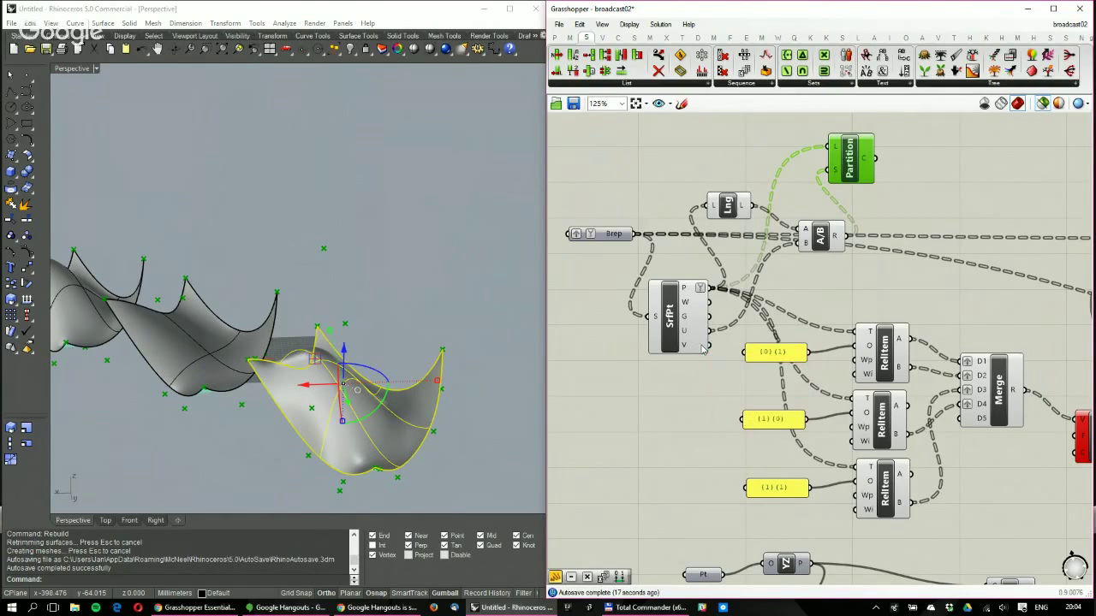
Connect the V count to the Partition List size input and delete the Division and List Length components
drag(709, 346, 830, 170)
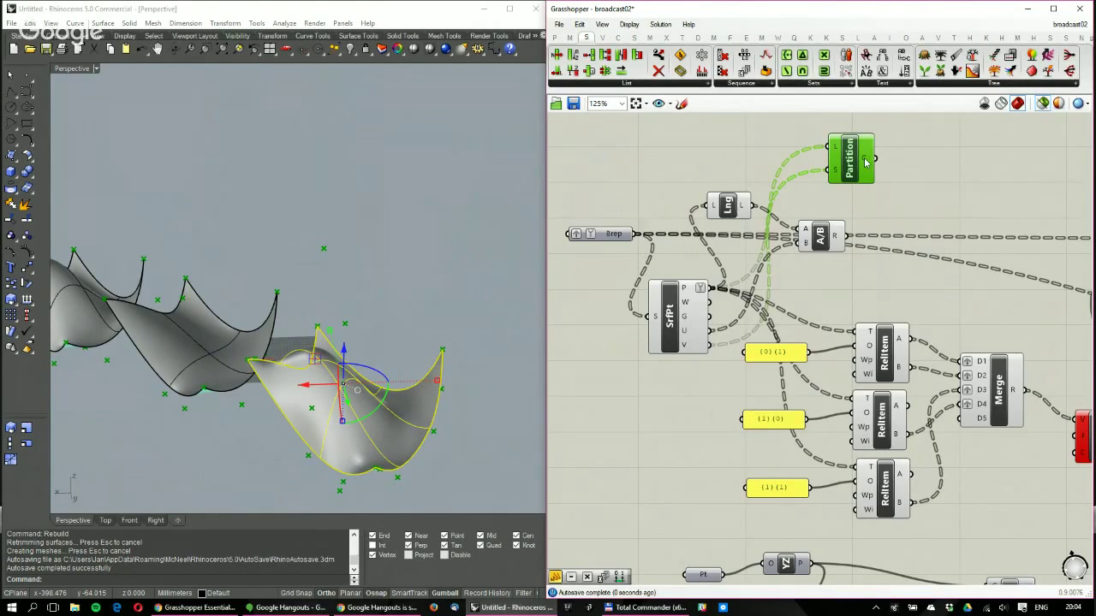
click(808, 247)
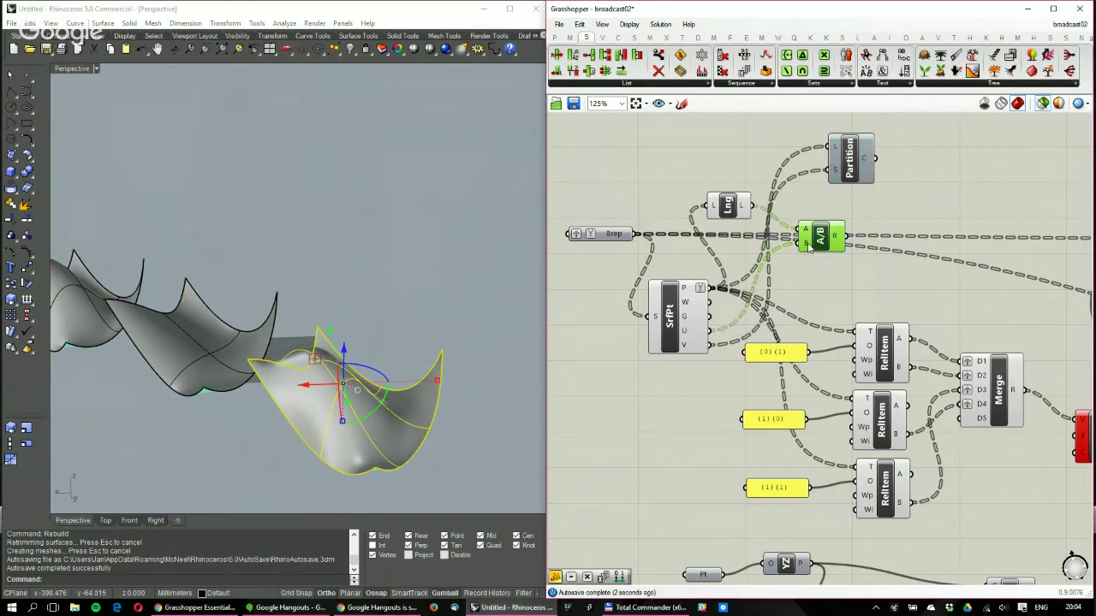
shift+click(726, 206)
key(Delete)
Shift the offset panels, Relative Items, Merge and Construct Mesh away to make room for the Partition List beside the Surface Points component
drag(859, 157, 816, 264)
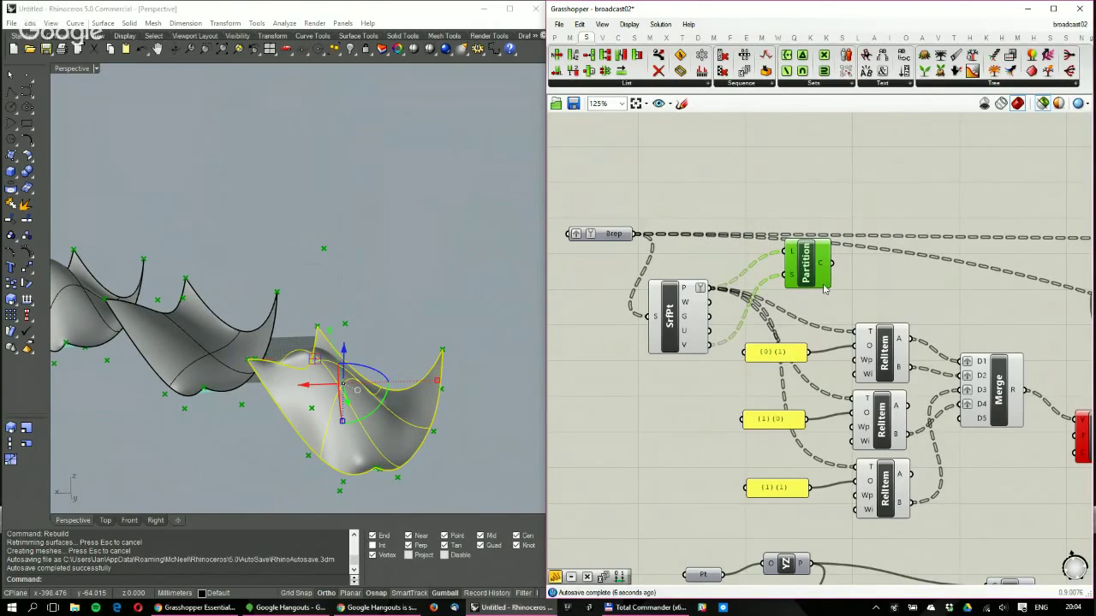
right_drag(824, 291, 747, 242)
scroll(744, 274, down, 2)
drag(996, 467, 726, 271)
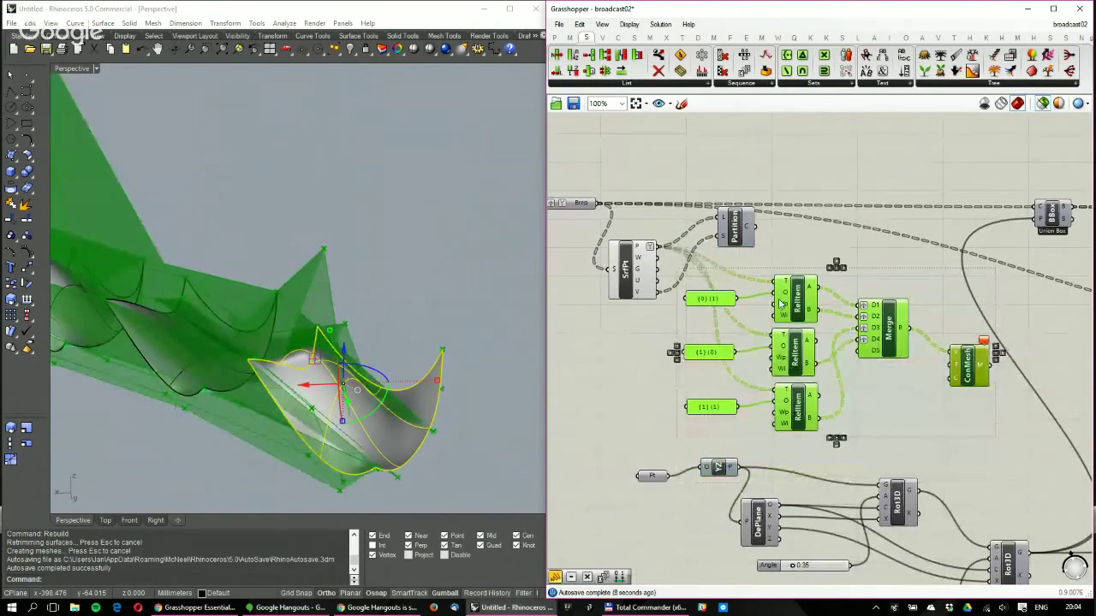
drag(793, 329, 890, 329)
drag(718, 233, 687, 377)
drag(627, 273, 620, 297)
drag(722, 367, 739, 375)
scroll(740, 375, up, 1)
right_drag(739, 375, 685, 352)
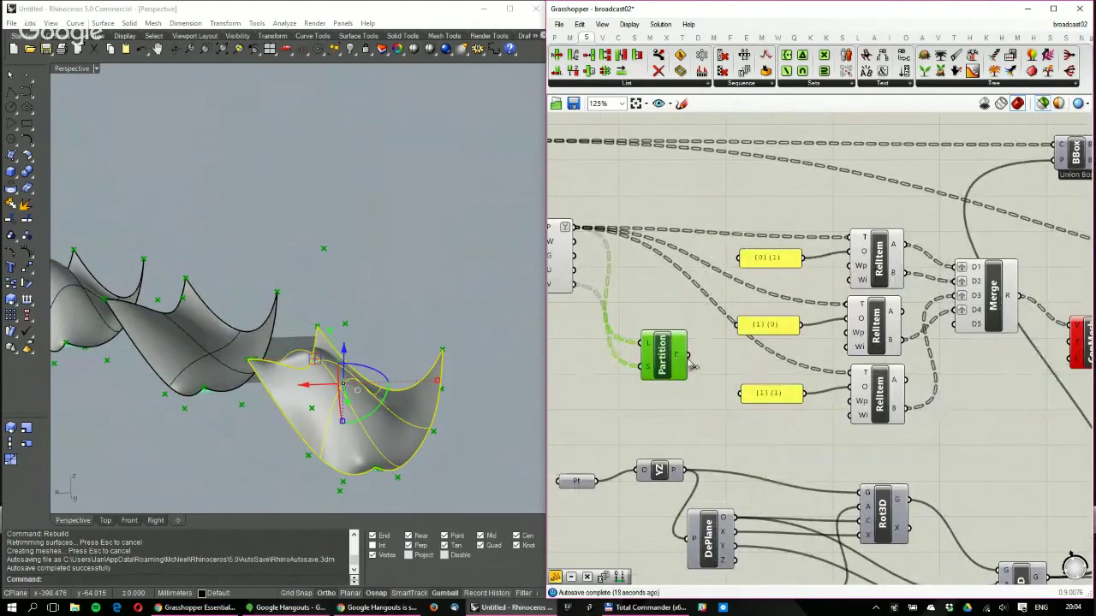
Feed the Partition List chunks into the tree input of all three Relative Items and align the component with them
drag(688, 354, 851, 237)
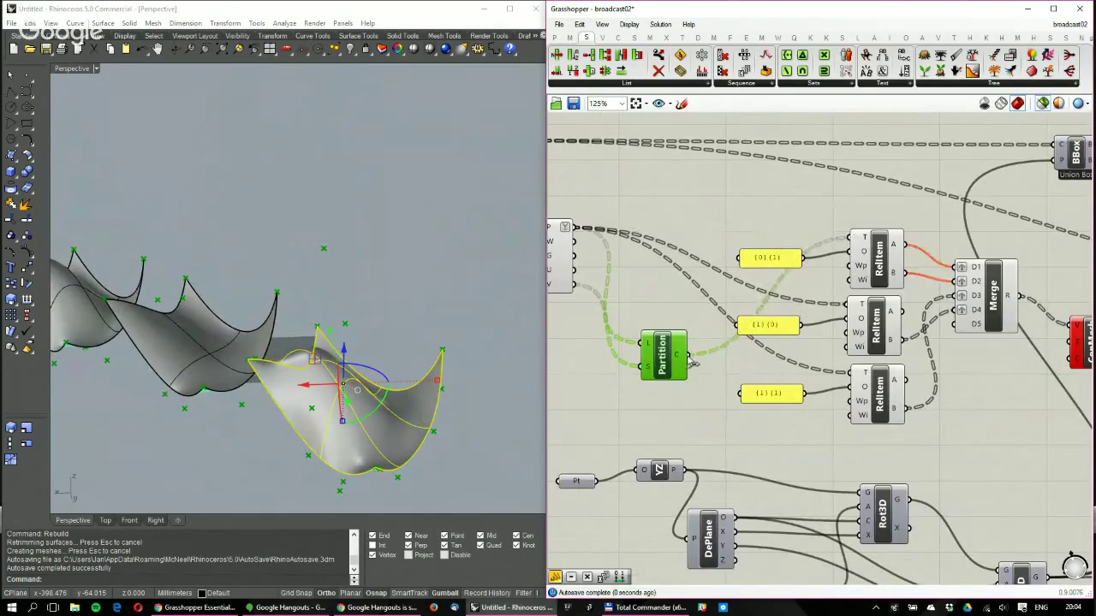
drag(688, 355, 848, 305)
drag(688, 355, 854, 373)
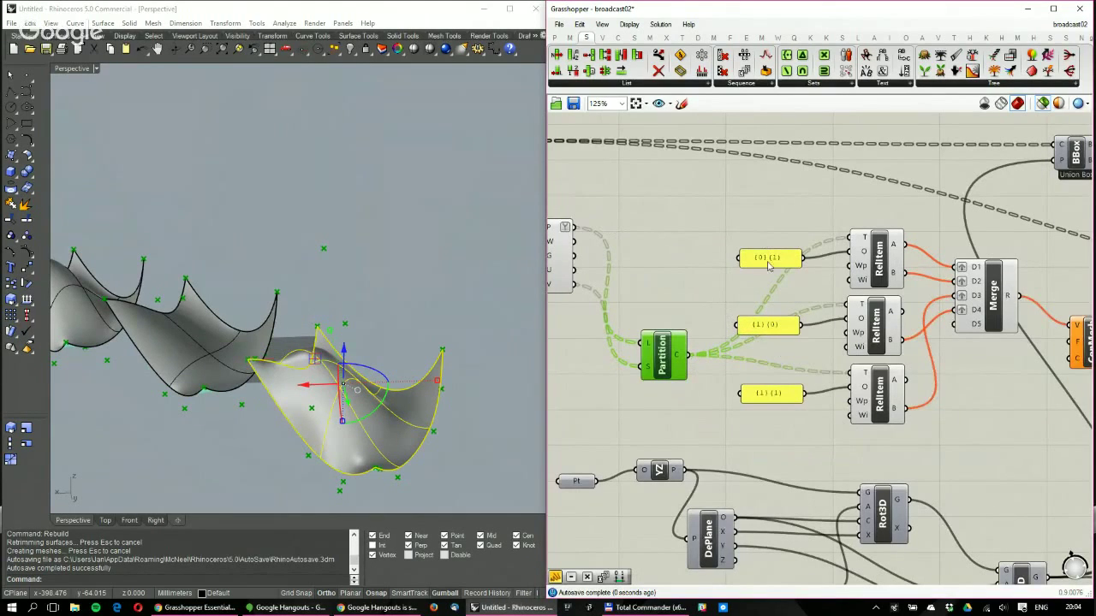
drag(665, 352, 670, 233)
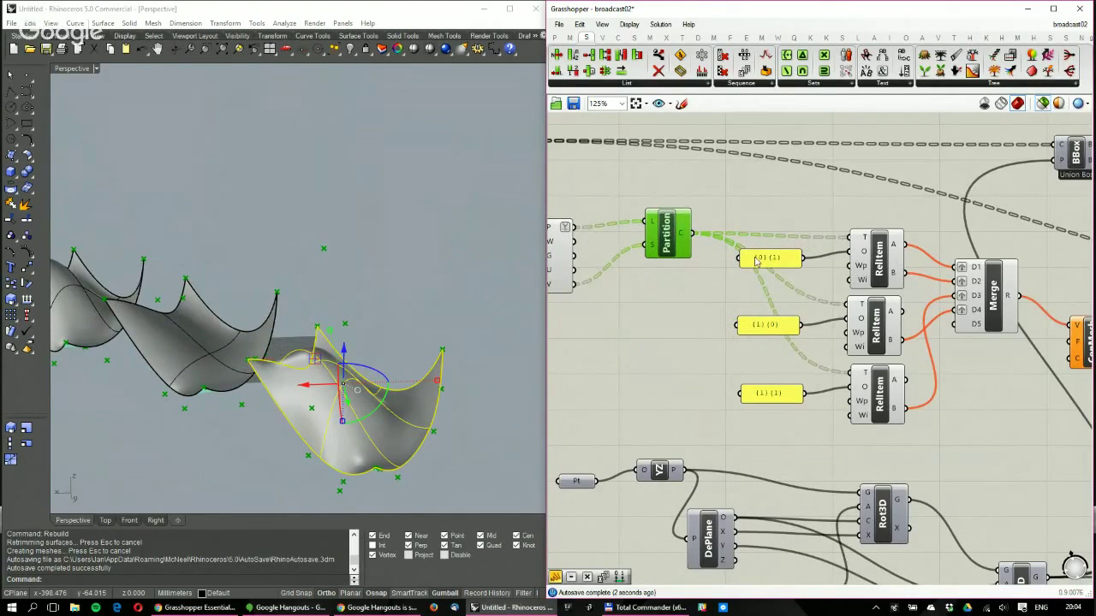
Change the offset panel of the first Relative Item to {0;0}(1)
scroll(756, 262, up, 3)
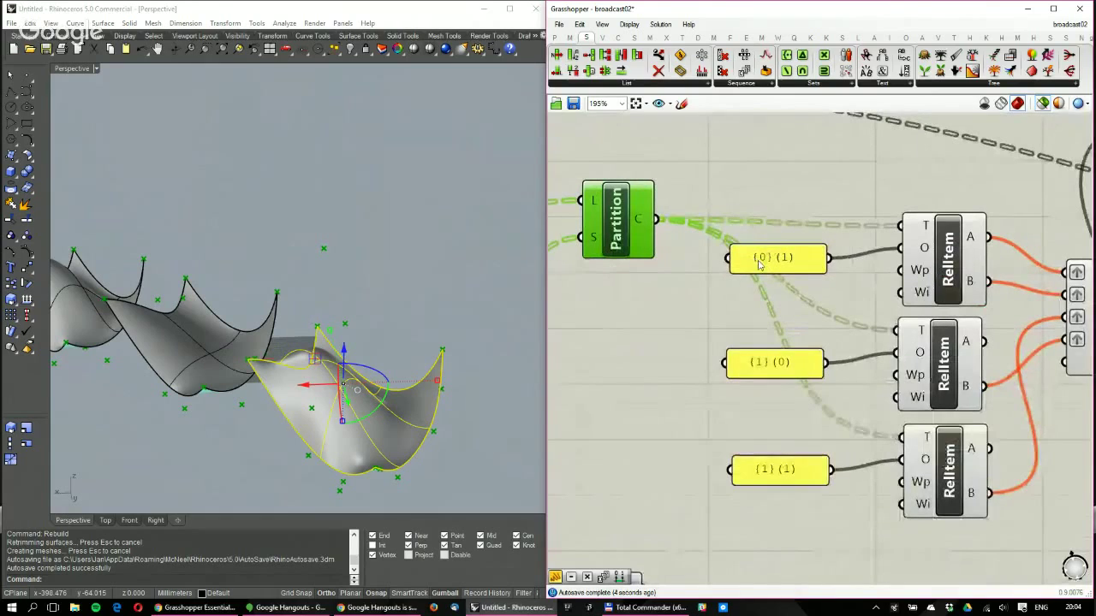
mouse_move(640, 222)
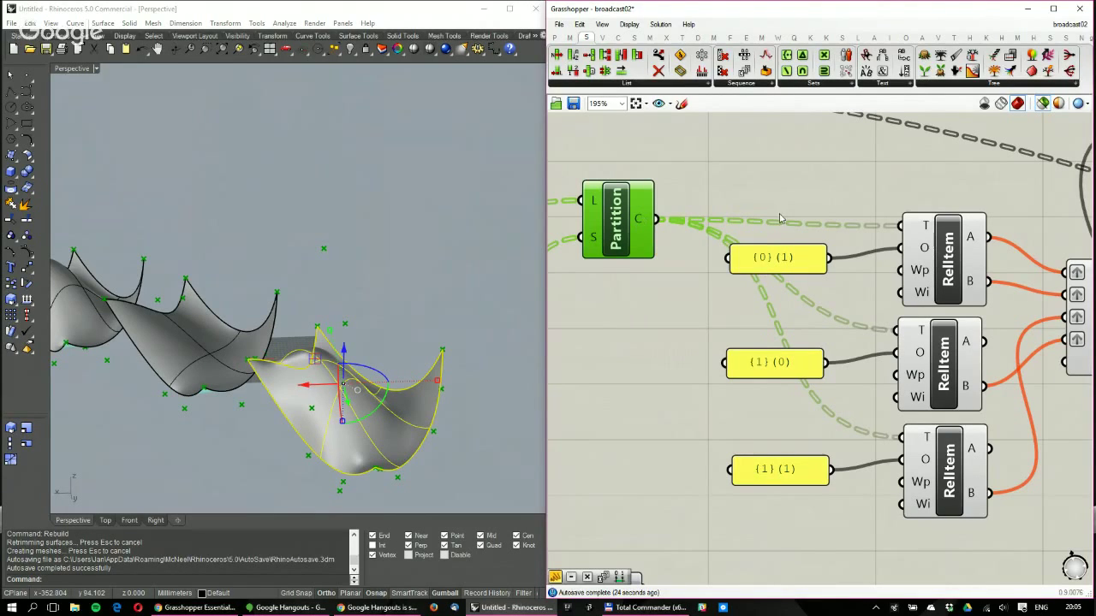
double_click(769, 267)
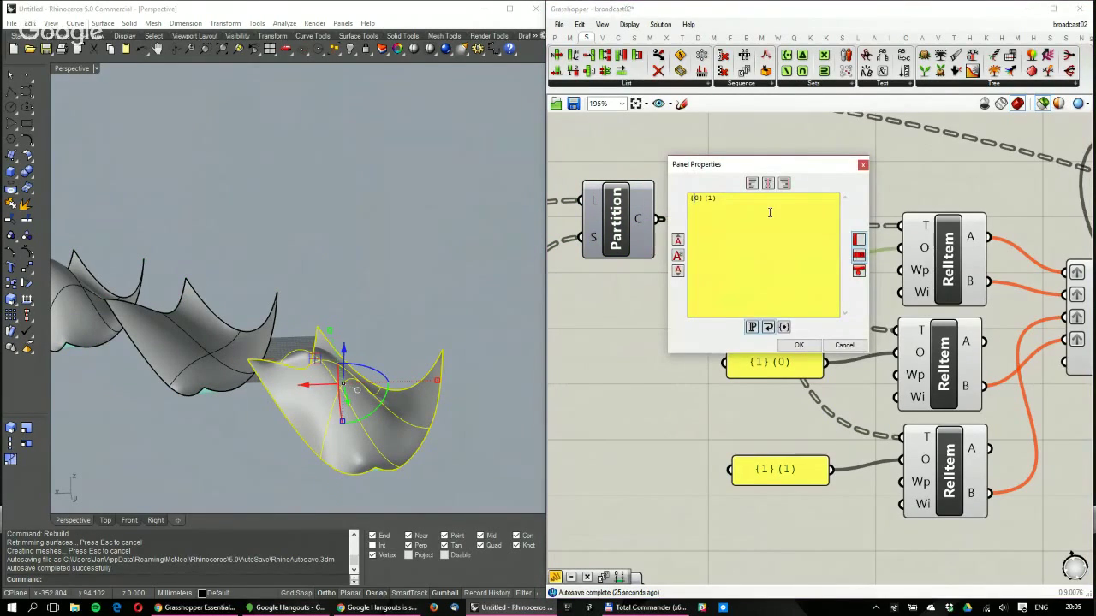
text(;0)
click(796, 346)
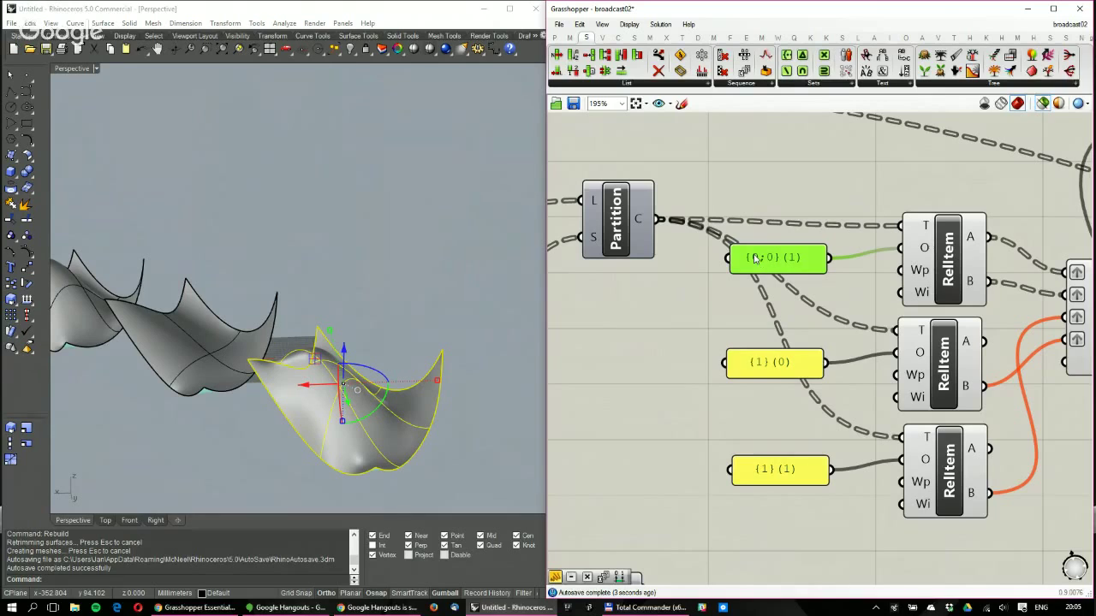
Change the offset panel of the second Relative Item to {0;1}(0)
click(757, 370)
double_click(757, 370)
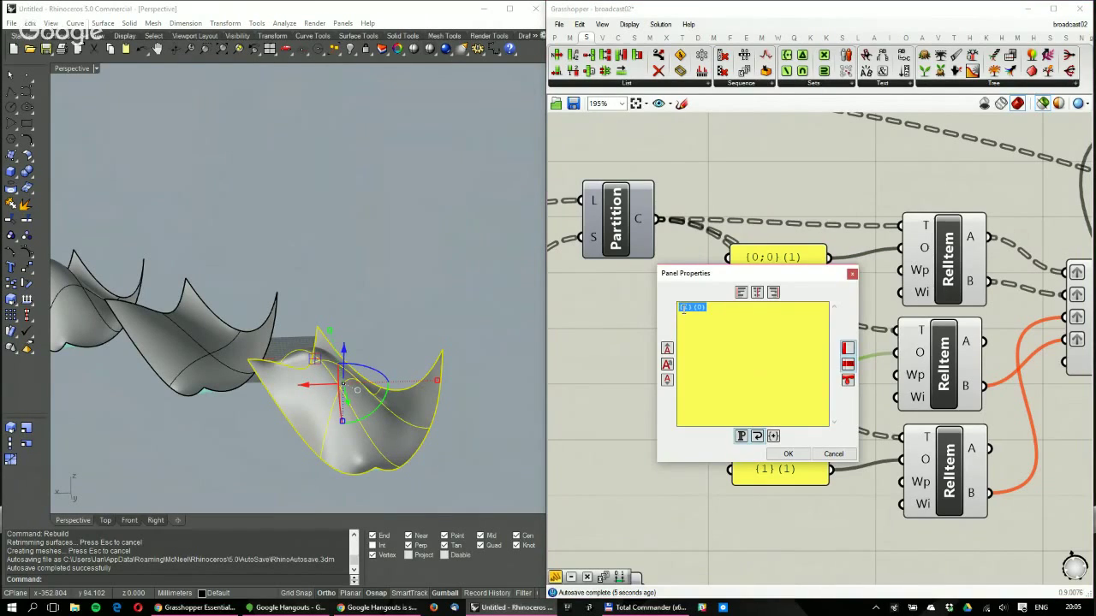
click(687, 307)
text(0;)
click(789, 454)
Change the offset panel of the third Relative Item to {0;1}(1)
click(762, 470)
double_click(762, 470)
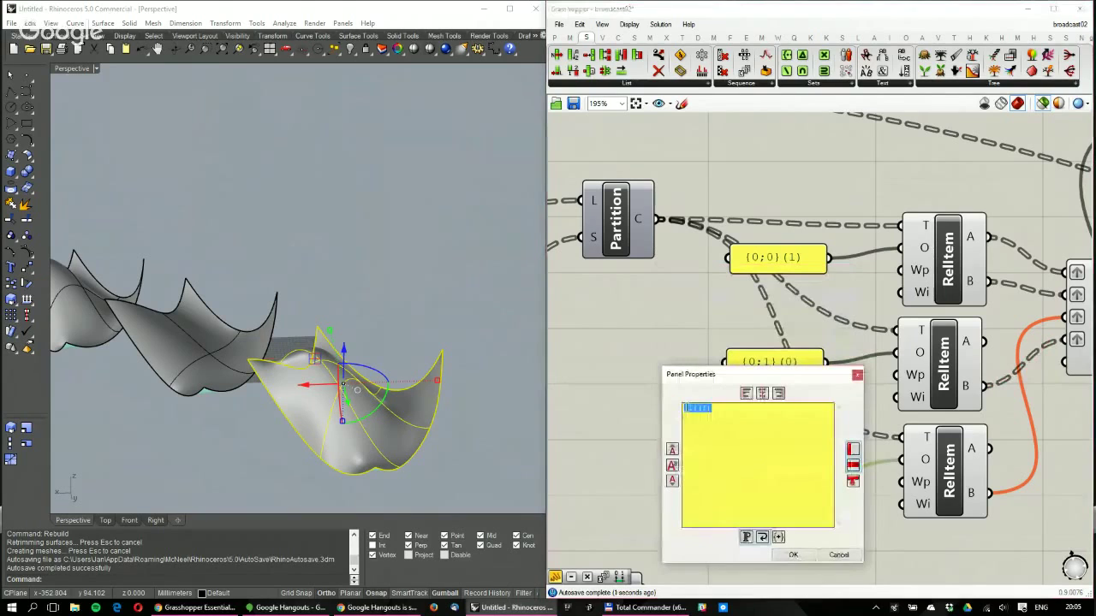
click(688, 408)
text(0;)
click(793, 555)
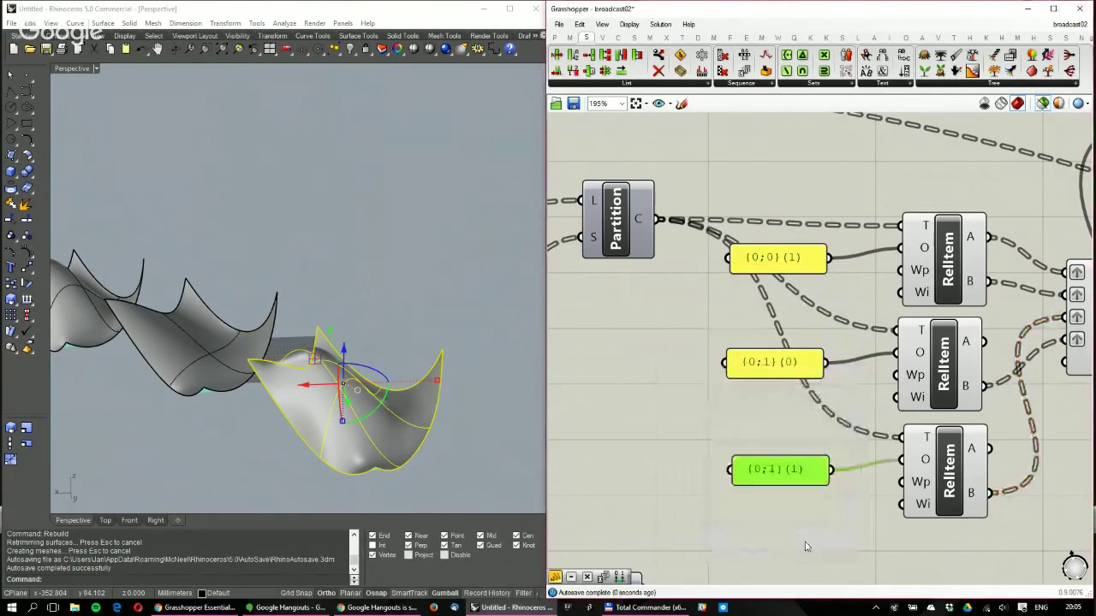
Examine the merged points, the Construct Mesh preview on the surfaces and the component's error message
right_drag(935, 365, 652, 351)
scroll(655, 351, down, 3)
click(816, 325)
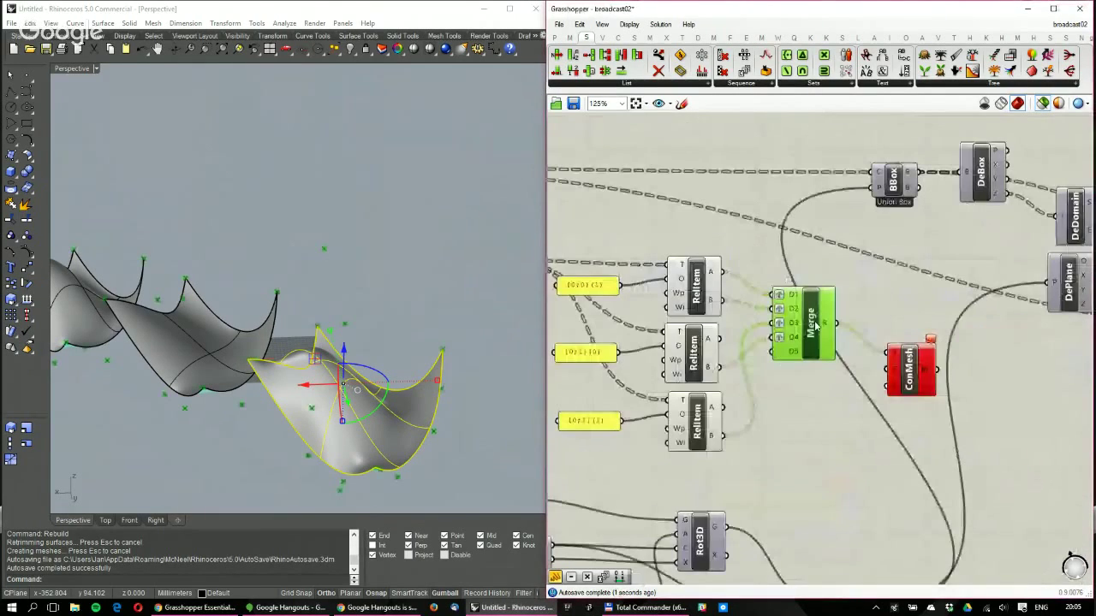
scroll(816, 324, up, 1)
click(952, 357)
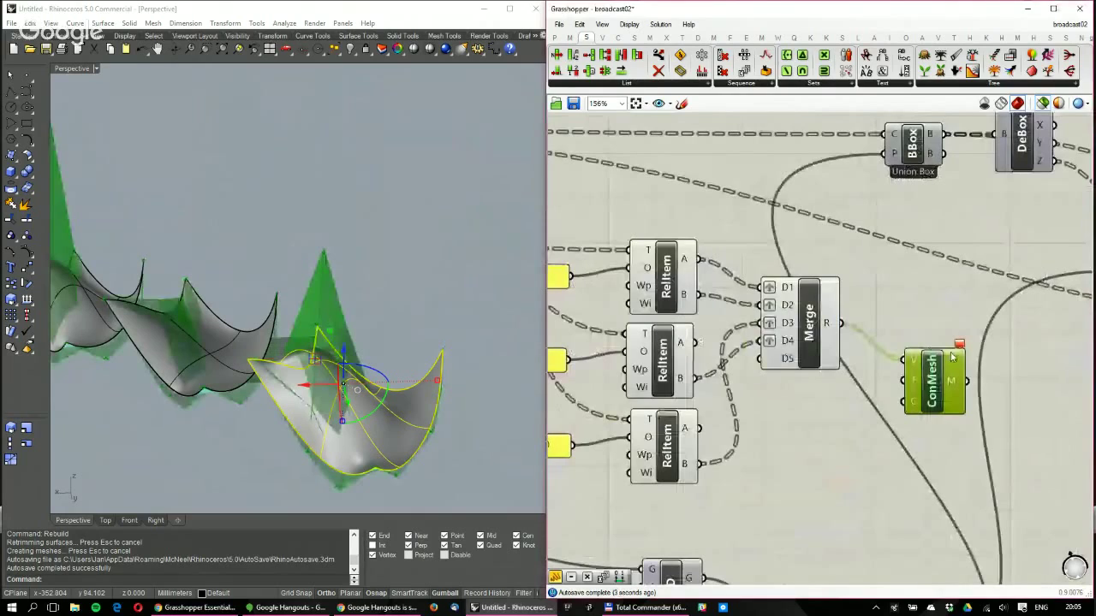
scroll(326, 287, down, 4)
right_drag(287, 248, 335, 213)
scroll(336, 213, down, 2)
right_drag(428, 263, 351, 267)
click(959, 348)
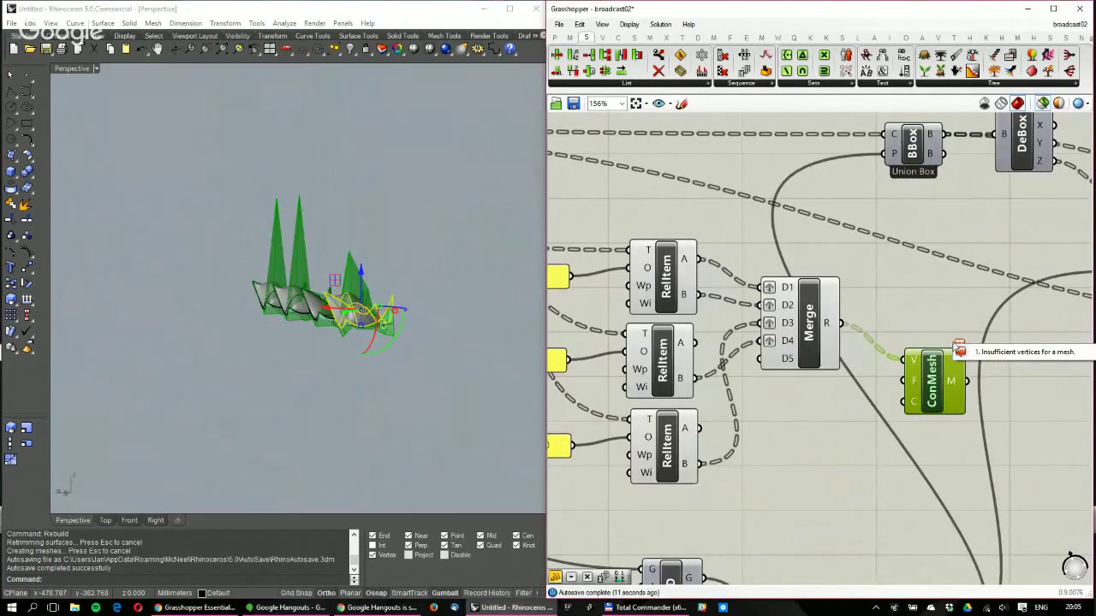
Examine the branch structure of the Merge result and compare its points with the constructed meshes in the viewport
scroll(957, 347, up, 2)
click(756, 315)
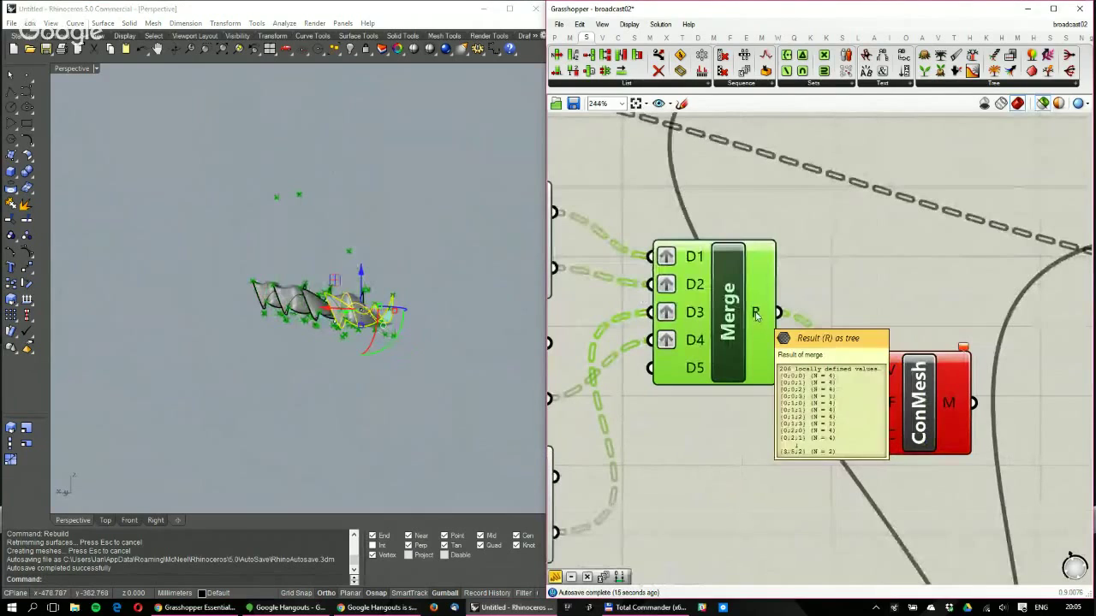
right_drag(396, 257, 370, 308)
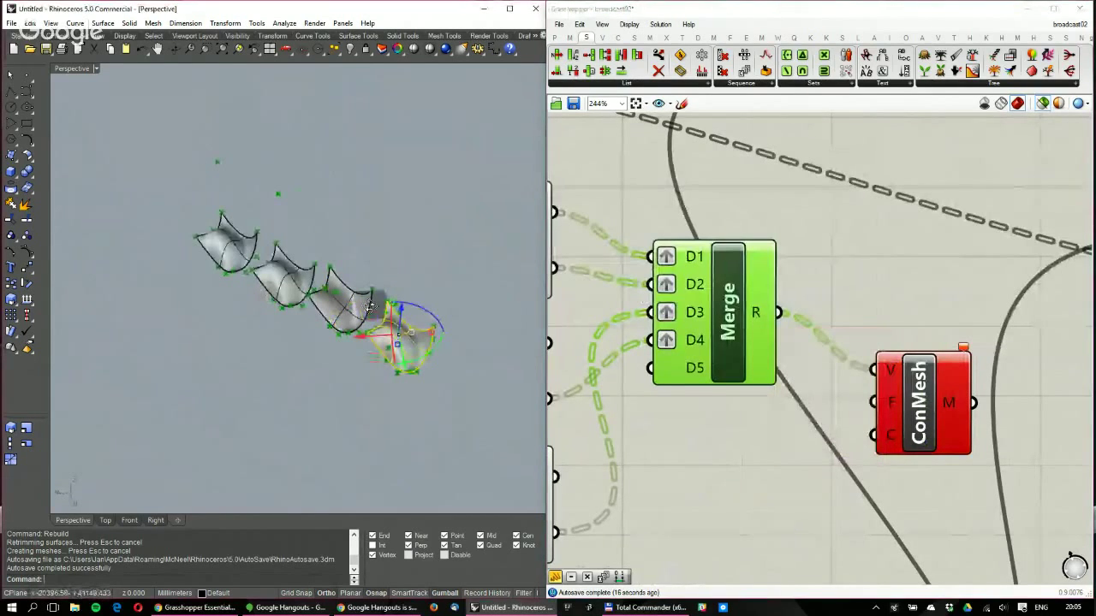
scroll(771, 338, down, 3)
scroll(822, 355, up, 1)
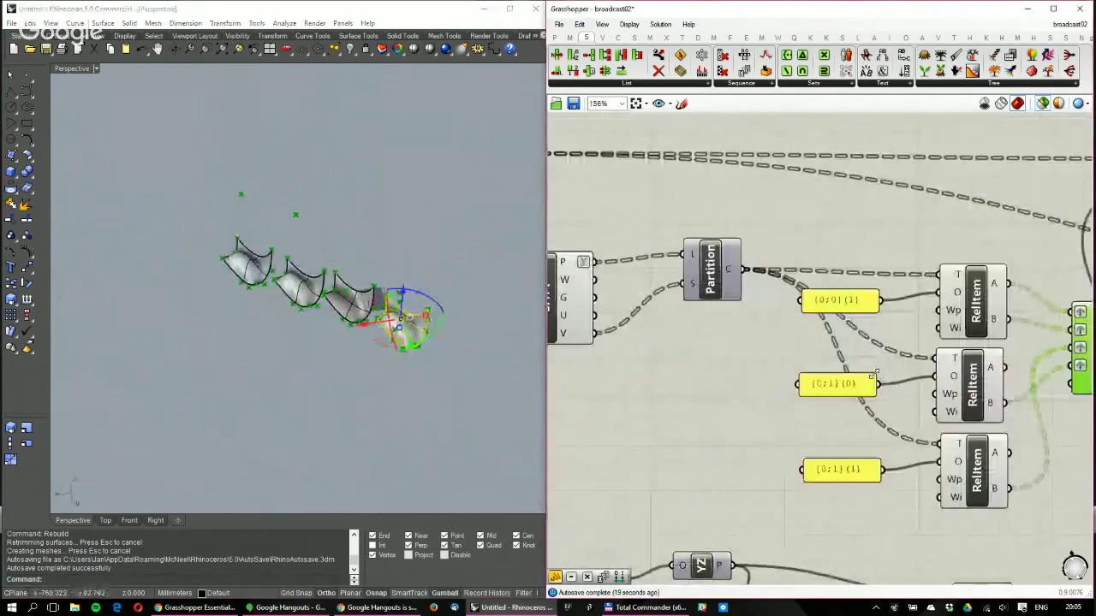
right_drag(877, 372, 822, 371)
scroll(883, 424, up, 1)
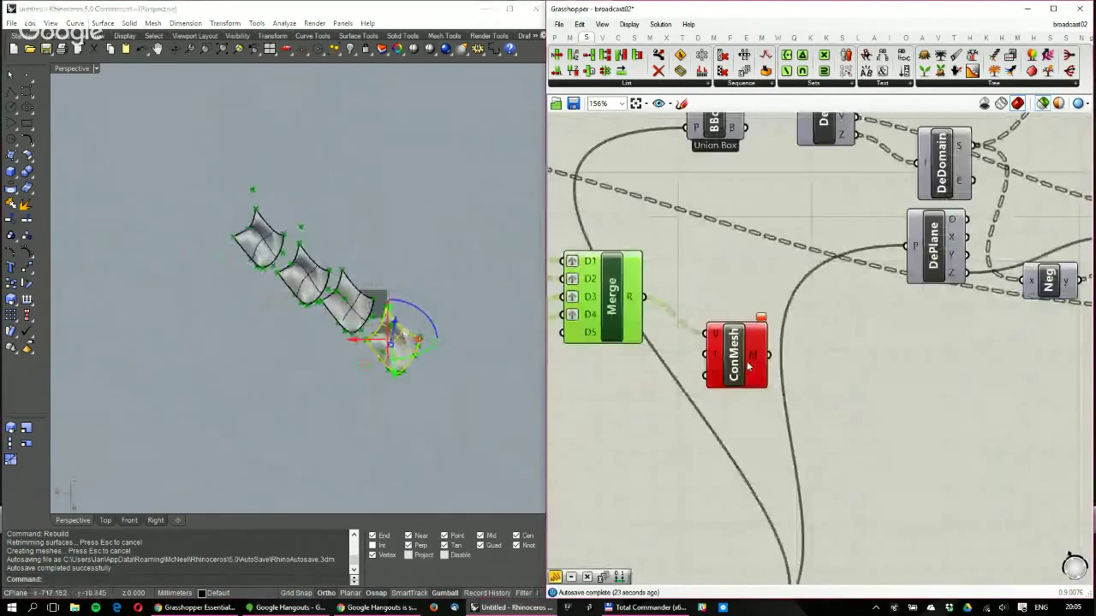
click(747, 366)
right_drag(329, 368, 305, 195)
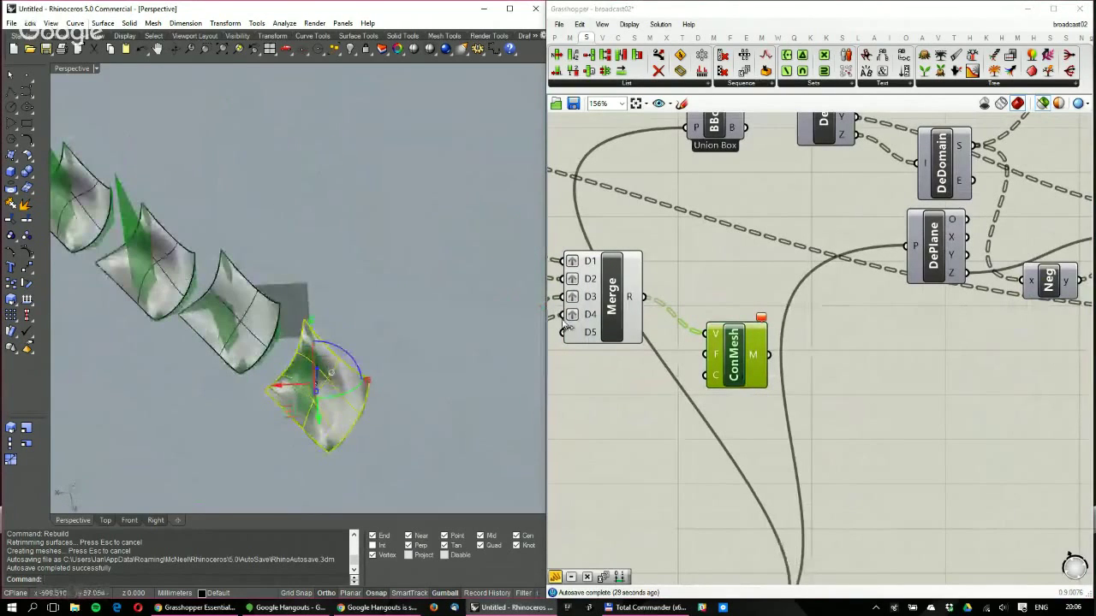
Check the outputs of the three Relative Items and trace them back to the Partition List and Surface Points
right_drag(624, 264, 826, 341)
scroll(826, 341, up, 2)
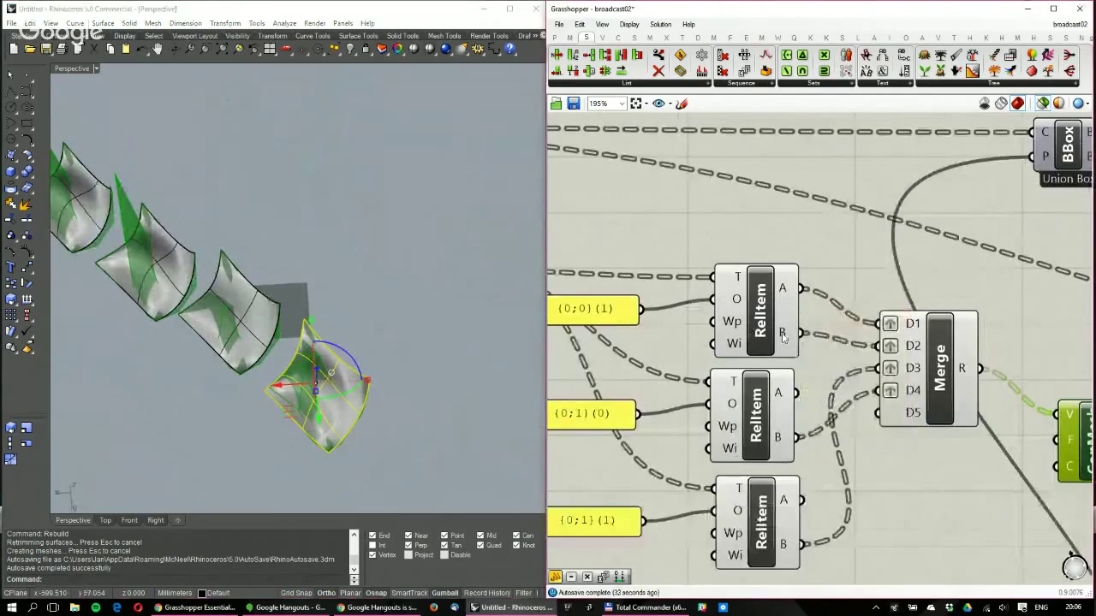
mouse_move(783, 338)
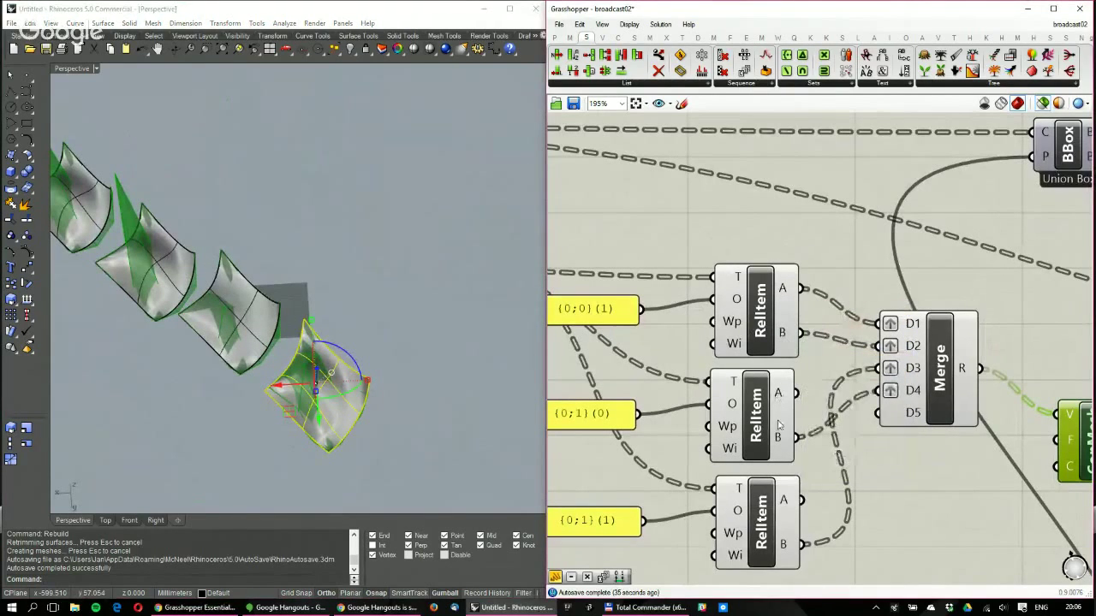
mouse_move(779, 440)
mouse_move(781, 548)
right_drag(672, 421, 932, 428)
scroll(931, 428, down, 3)
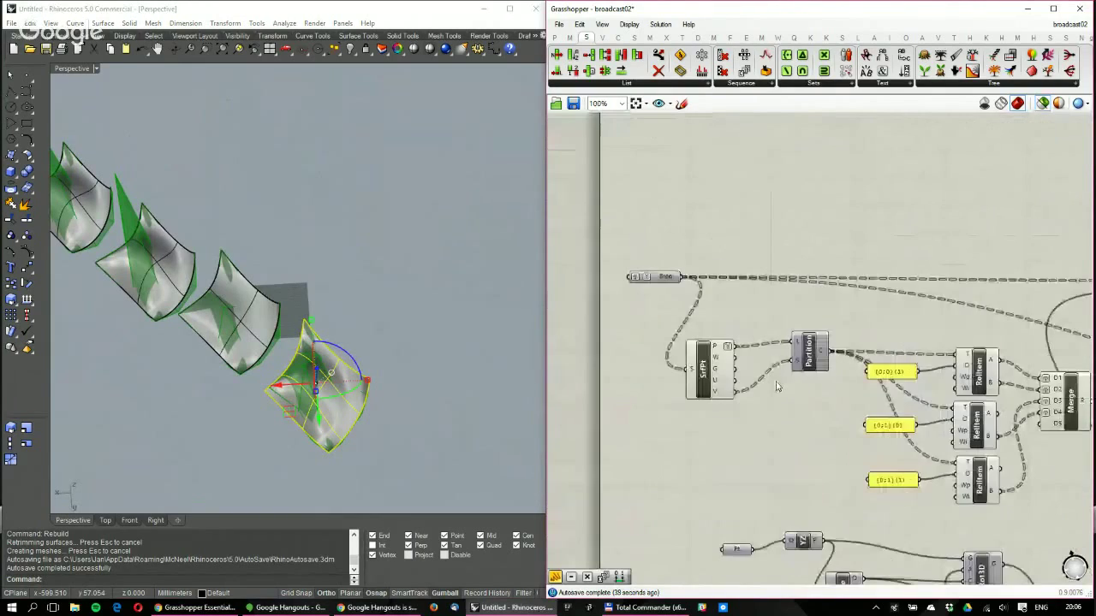
Reconnect the V count of Surface Points to the Partition List size input
scroll(762, 384, up, 2)
drag(815, 355, 814, 352)
right_drag(382, 353, 405, 276)
drag(723, 399, 810, 349)
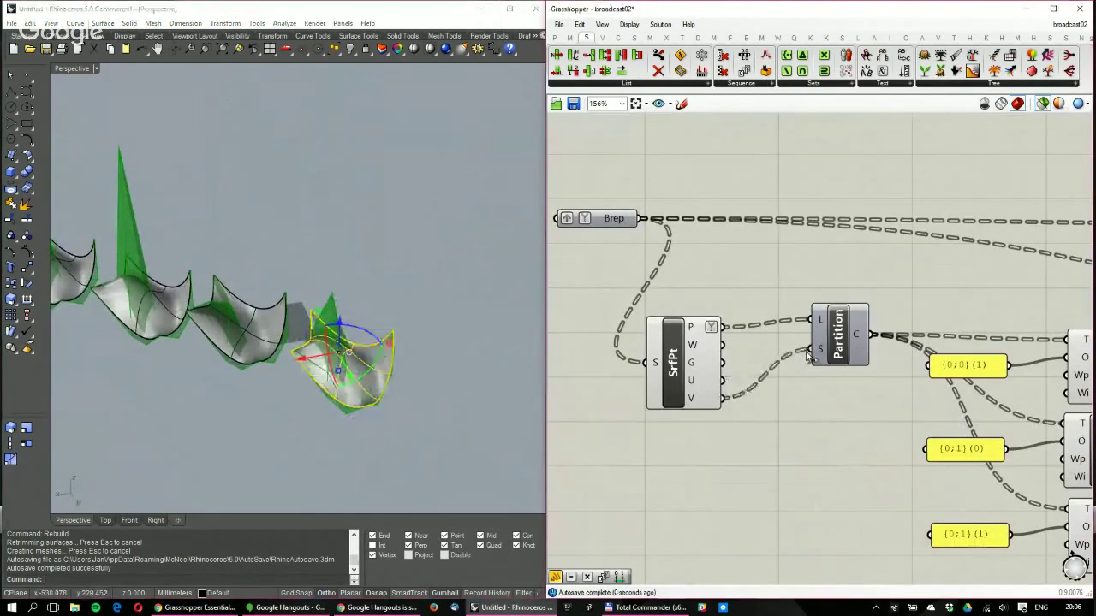
Examine the constructed meshes on all surfaces for misplaced faces and review the Relative Item, Merge and Construct Mesh chain
right_drag(389, 377, 375, 335)
right_drag(972, 385, 959, 386)
scroll(959, 385, down, 3)
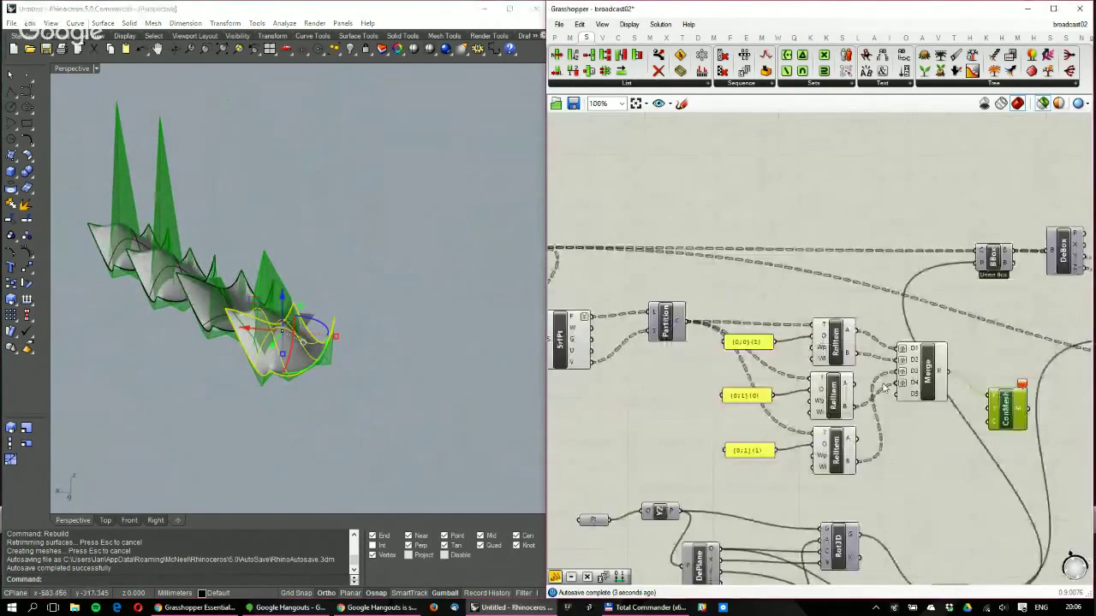
scroll(924, 376, up, 4)
scroll(925, 377, down, 3)
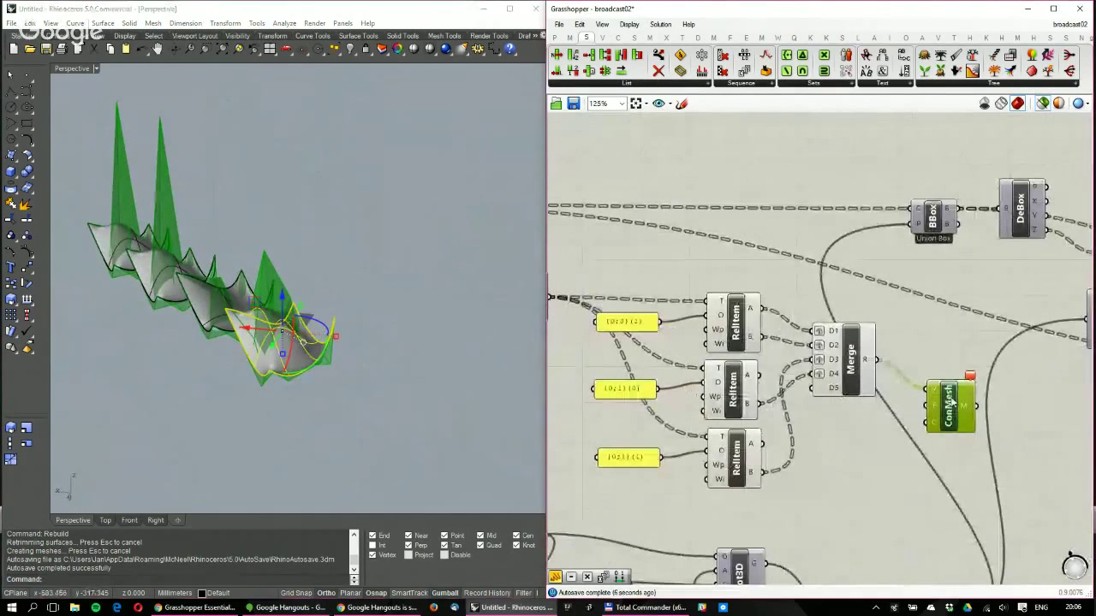
right_drag(262, 171, 191, 460)
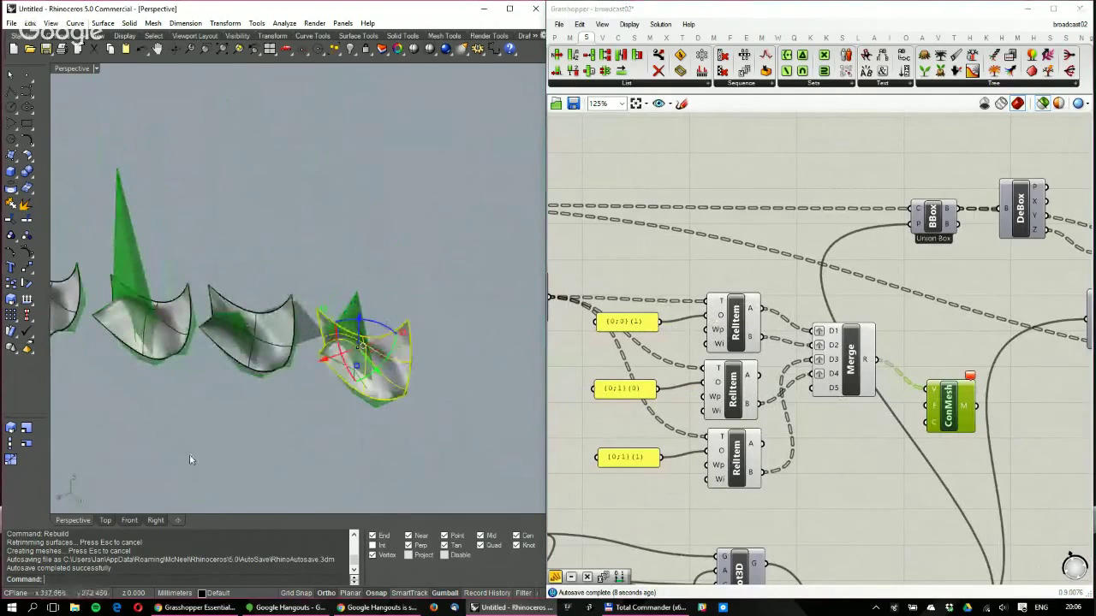
Check the Facebook event comments in Chrome and the Hangouts broadcast chat, and return to Rhino and Grasshopper
click(192, 608)
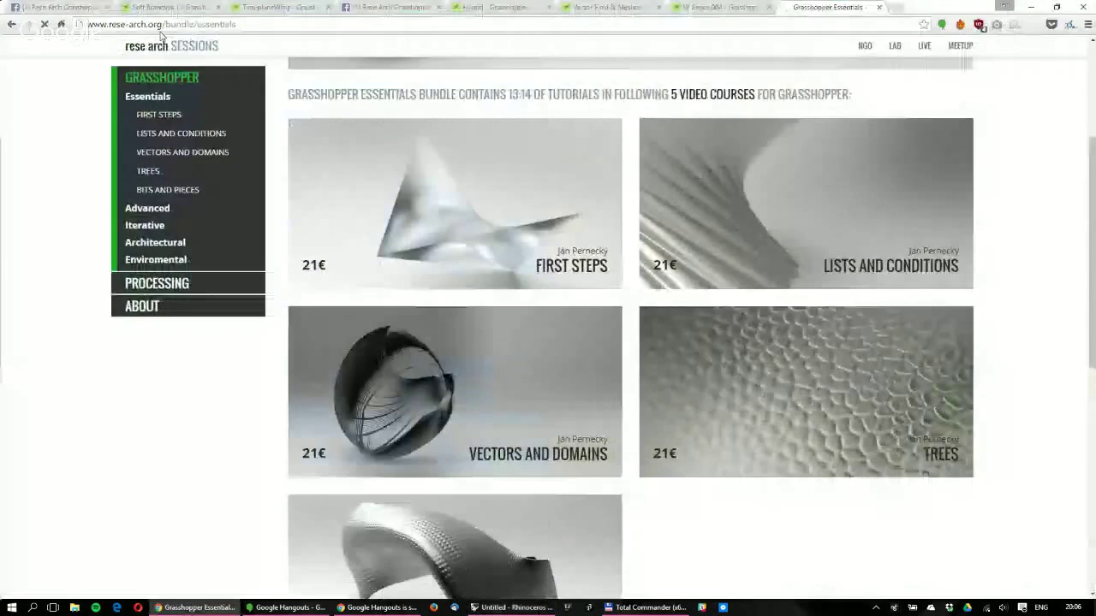
click(58, 7)
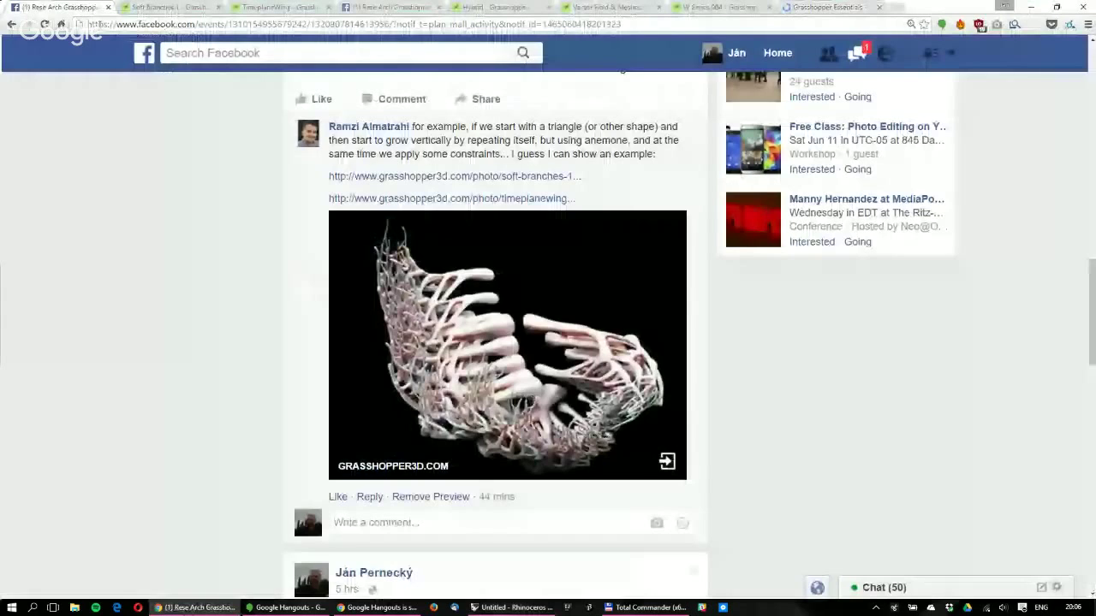
click(286, 608)
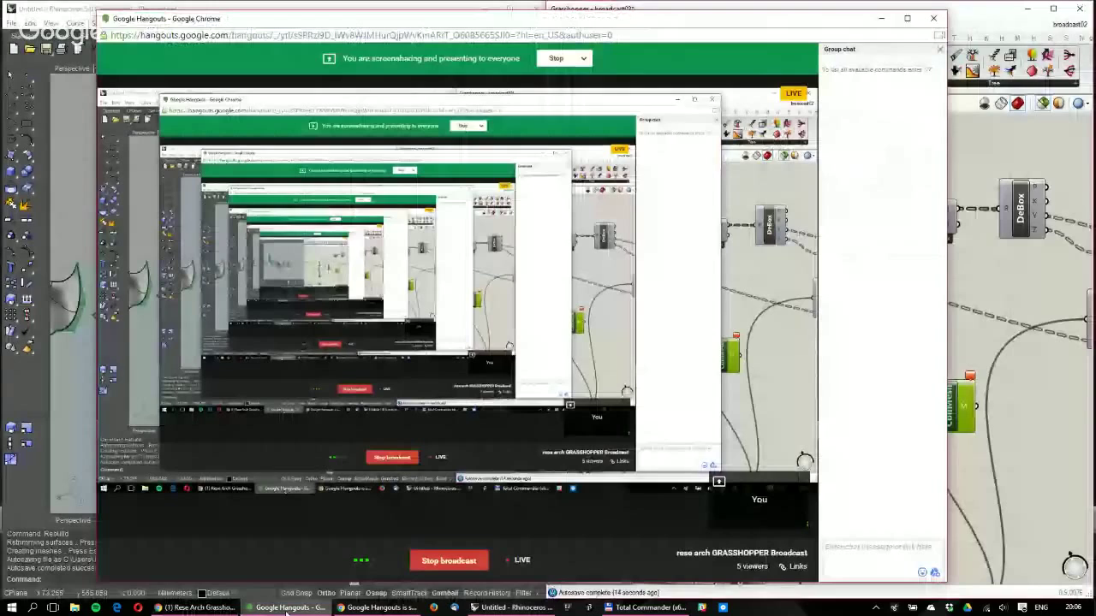
click(286, 608)
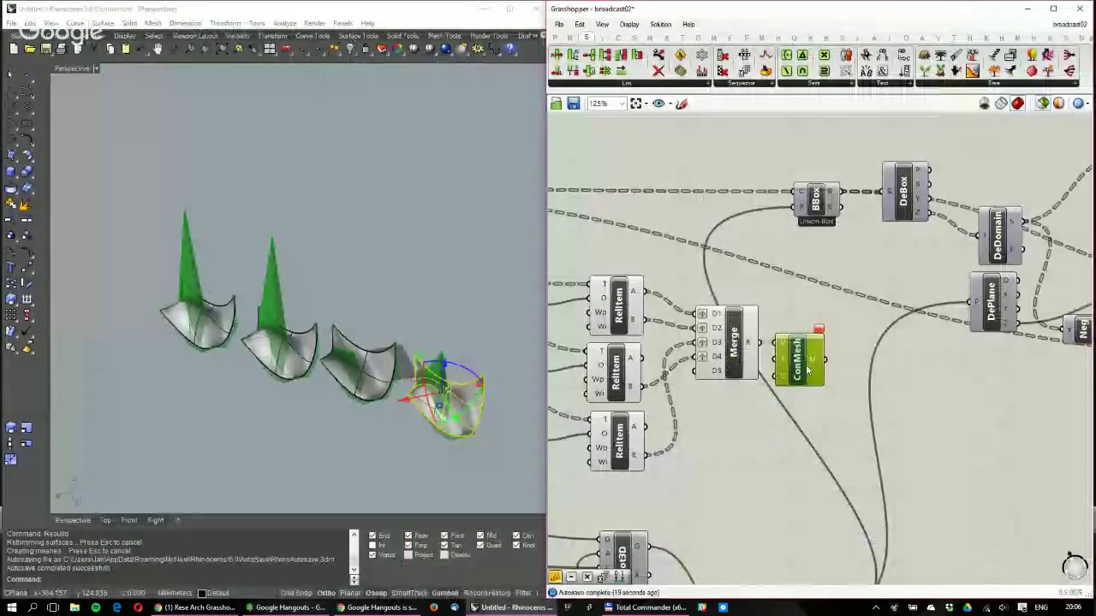
Add a Shift Paths component beside Construct Mesh and connect the mesh output to its data input
mouse_move(812, 366)
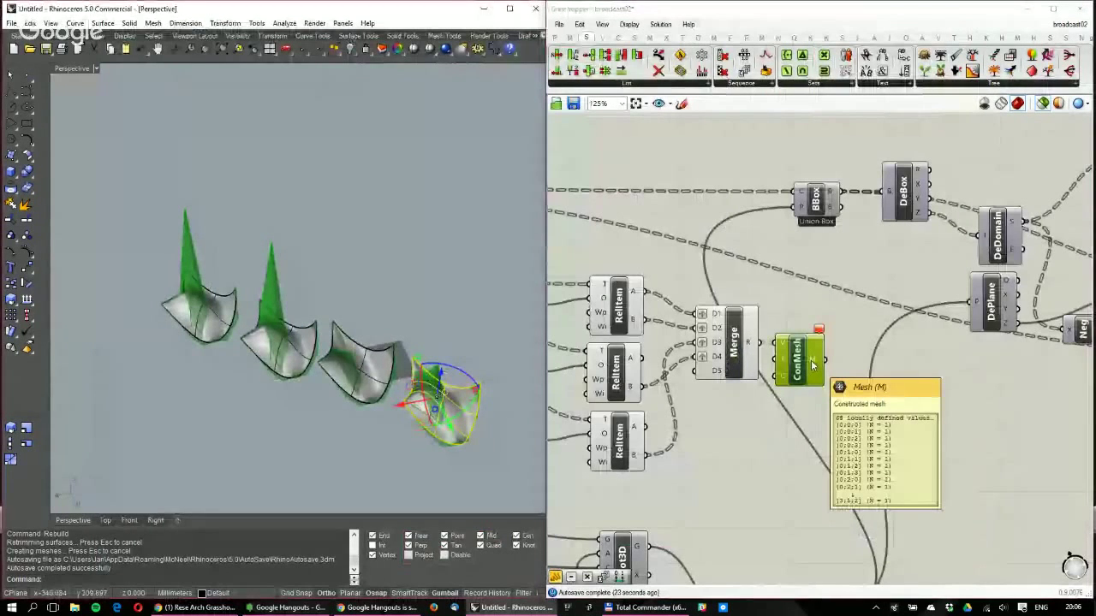
right_drag(426, 377, 647, 357)
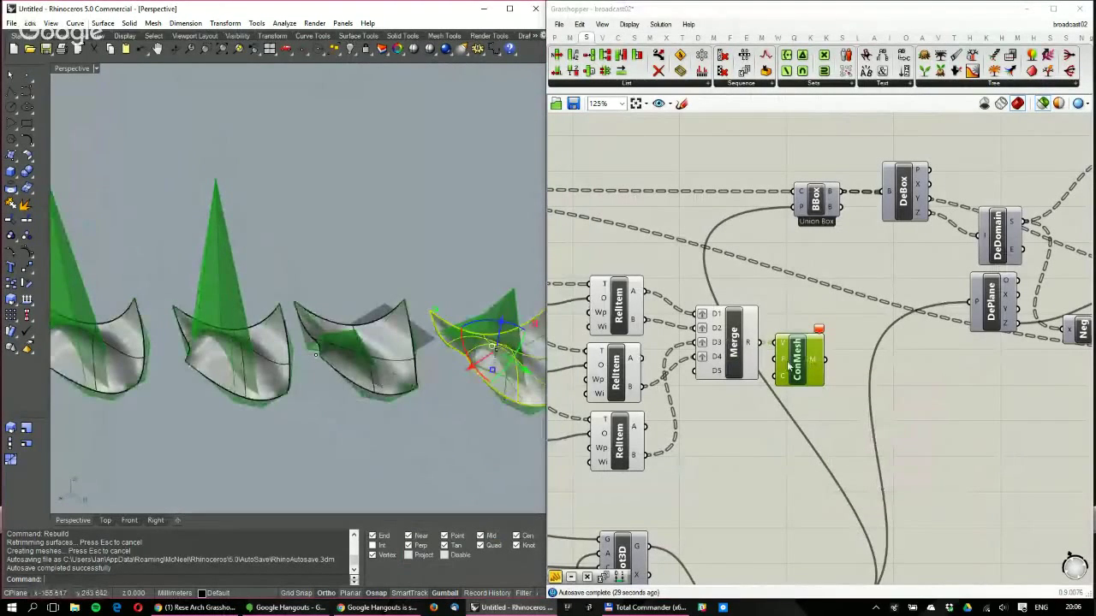
right_drag(759, 378, 903, 378)
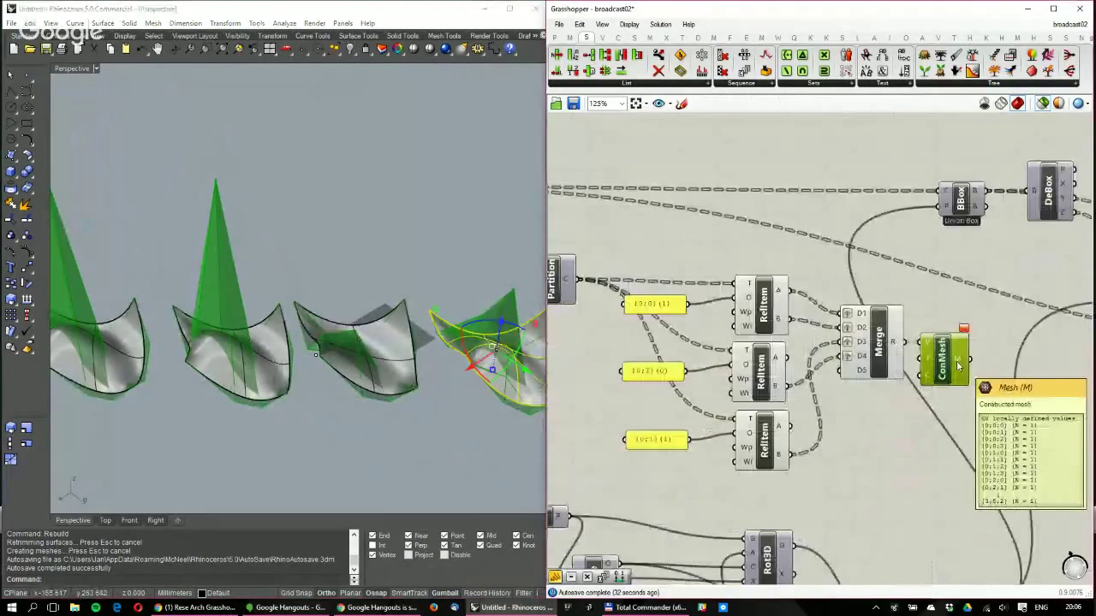
right_drag(957, 366, 909, 372)
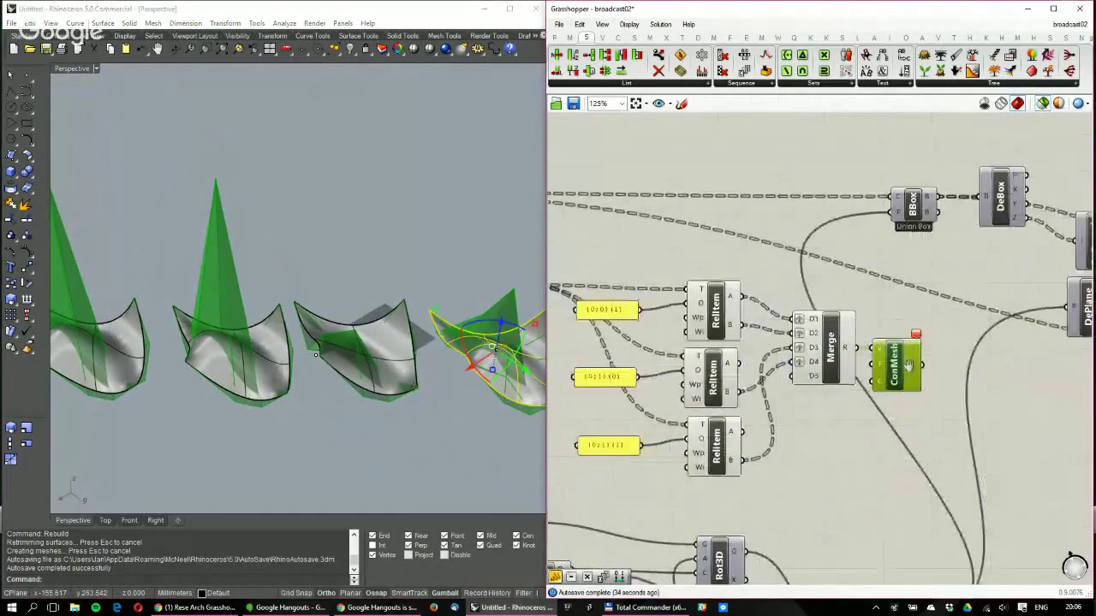
double_click(932, 442)
text(shift)
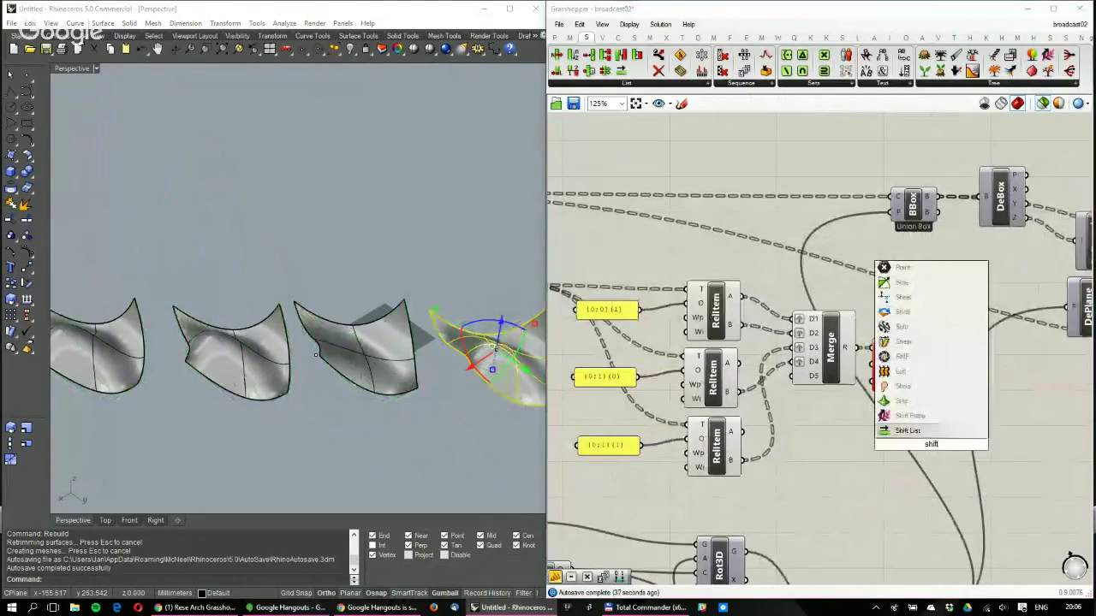
key(Escape)
mouse_move(908, 368)
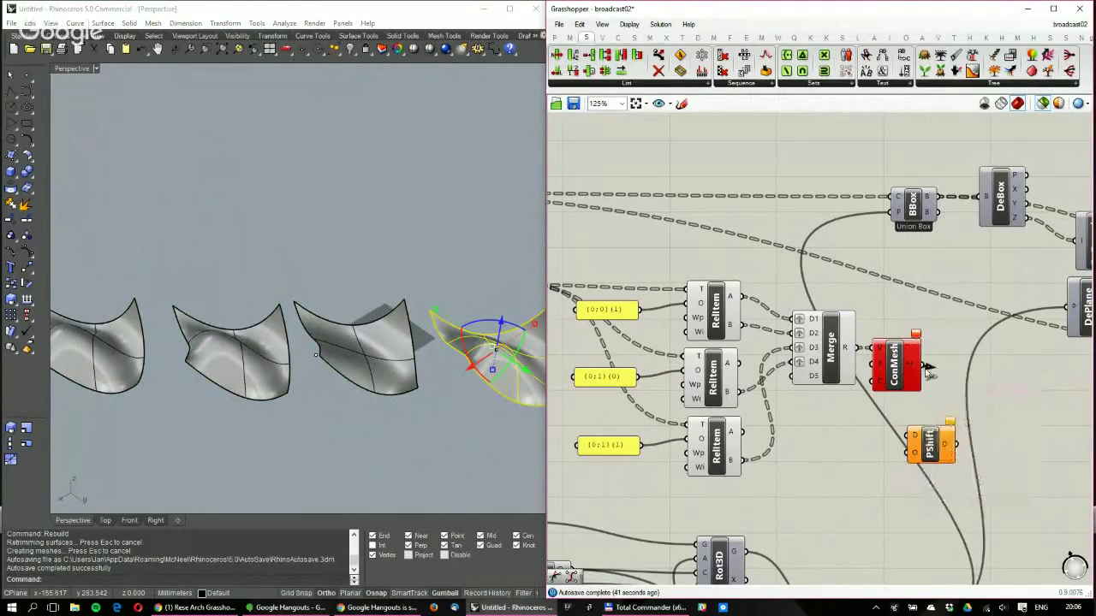
drag(923, 366, 961, 433)
mouse_move(957, 420)
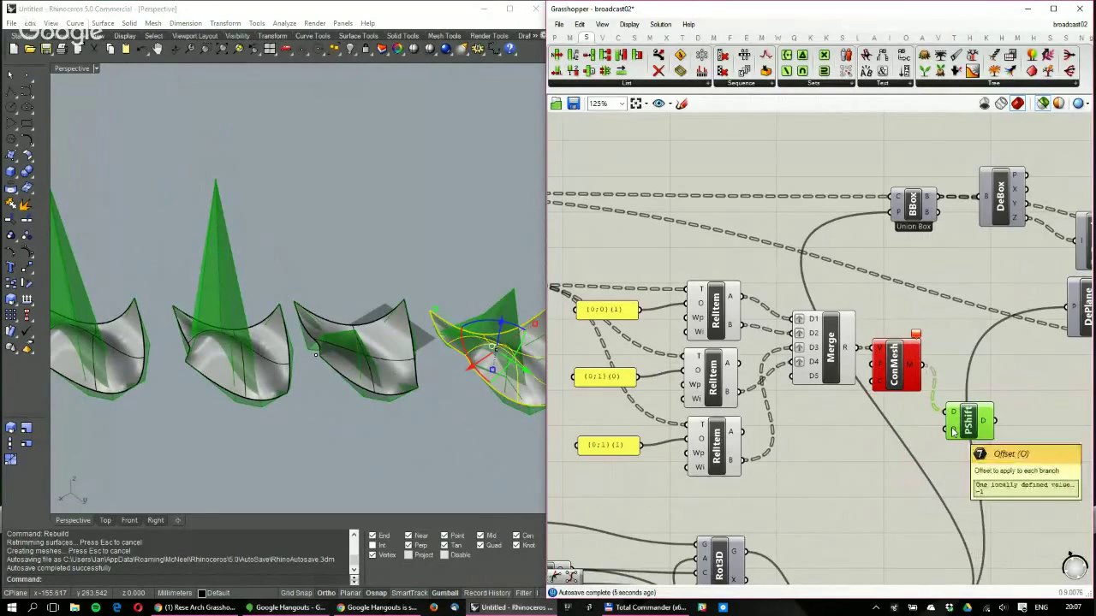
Feed a compact panel with -2 into the Shift Paths offset and inspect the shifted mesh tree
double_click(901, 427)
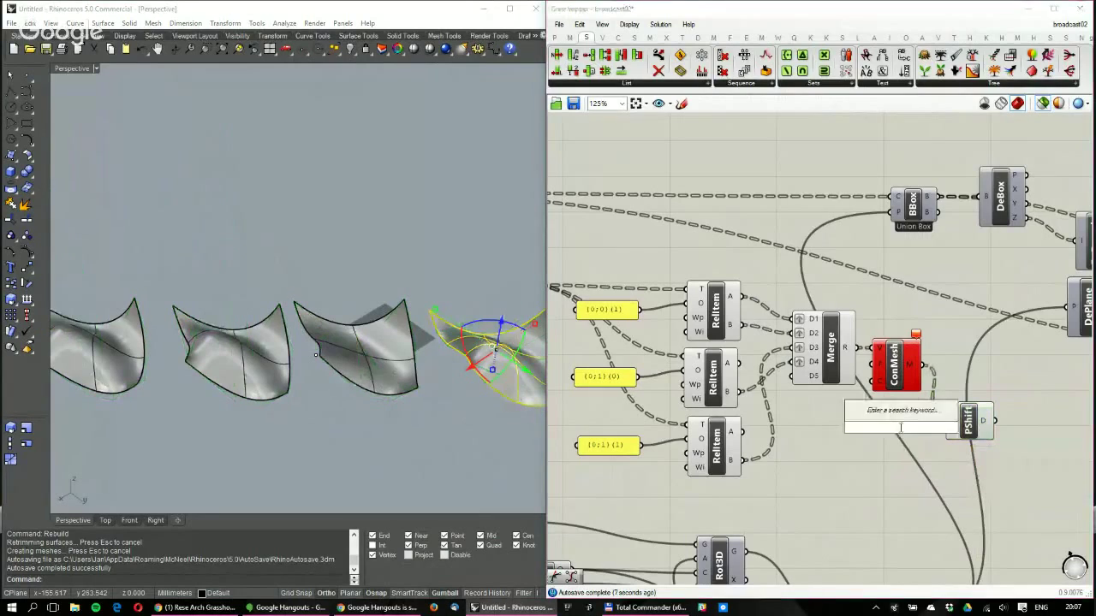
text(//-2)
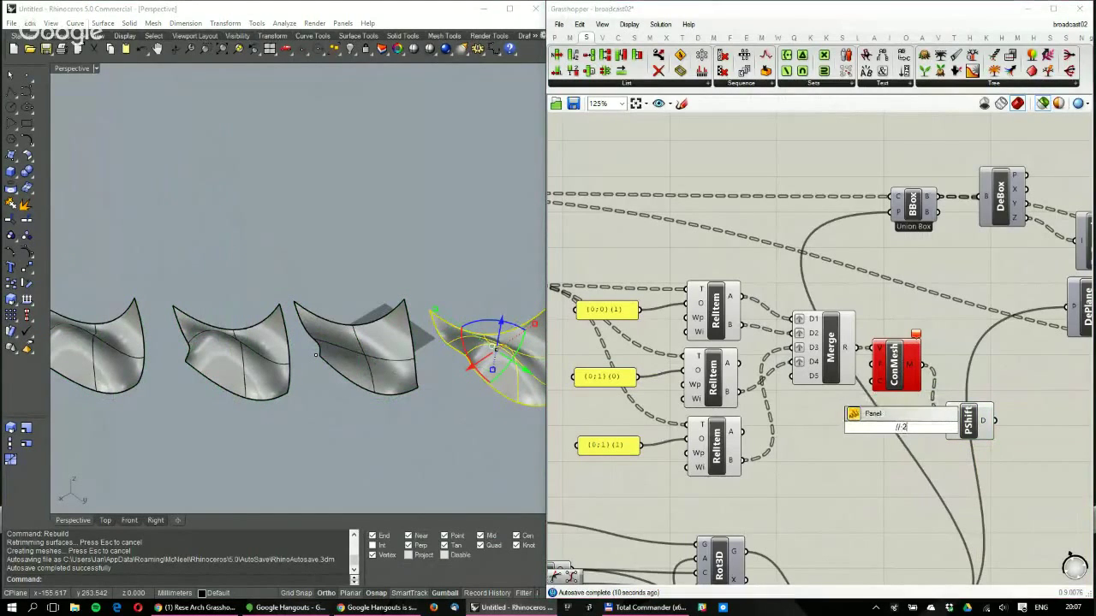
key(Return)
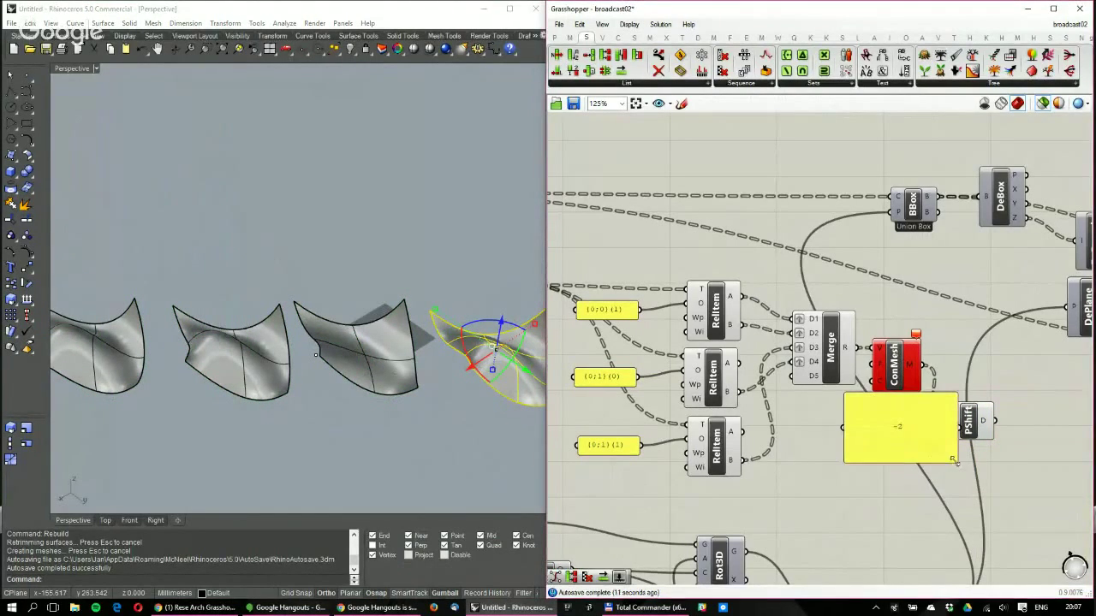
drag(961, 463, 950, 429)
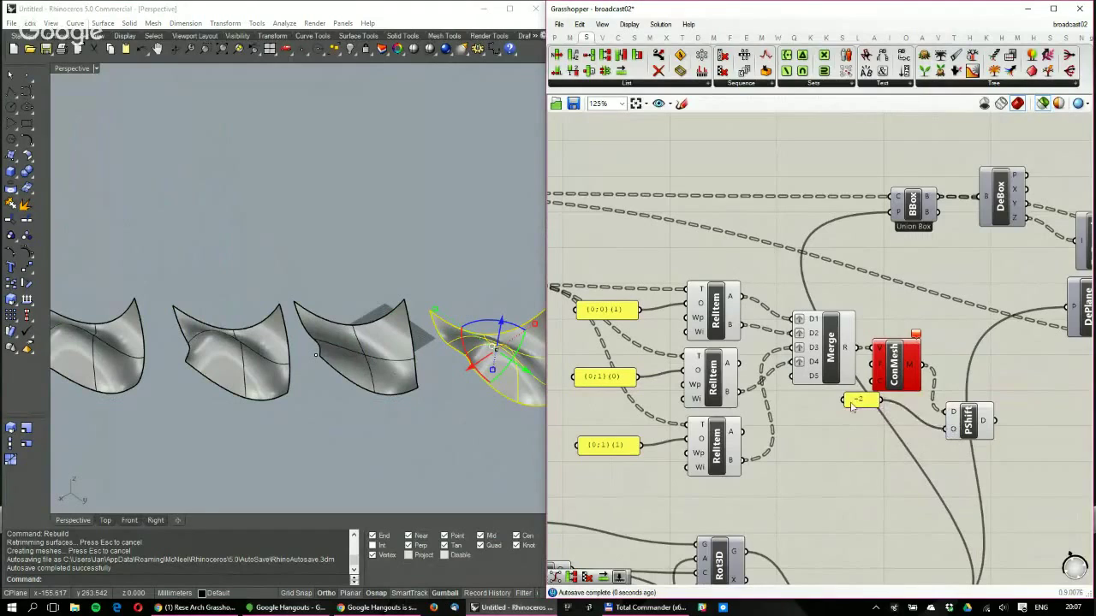
drag(860, 401, 920, 438)
click(968, 423)
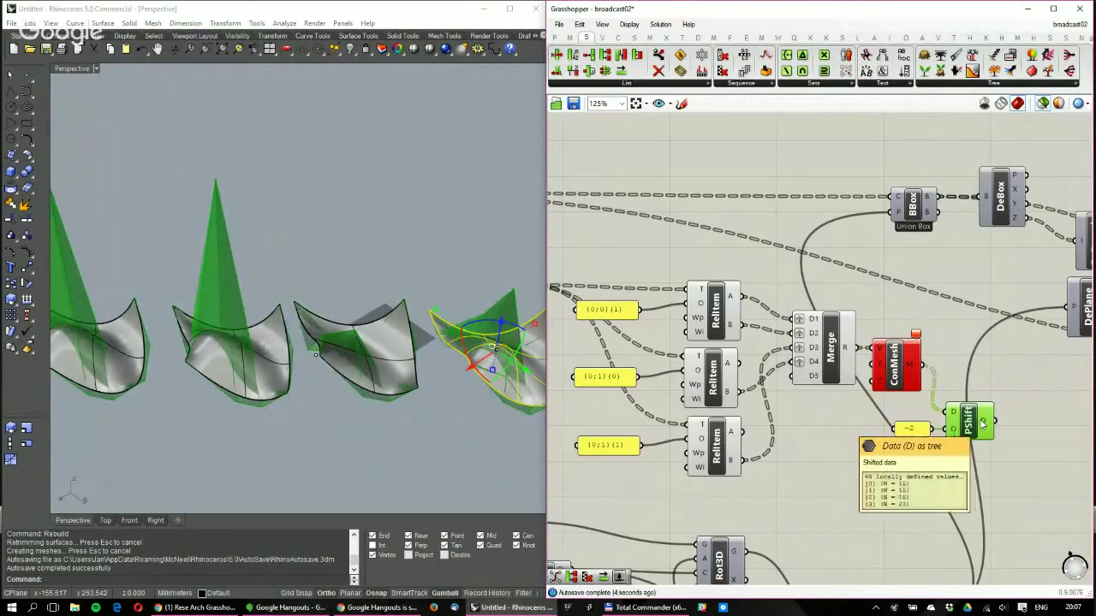
right_drag(364, 325, 333, 342)
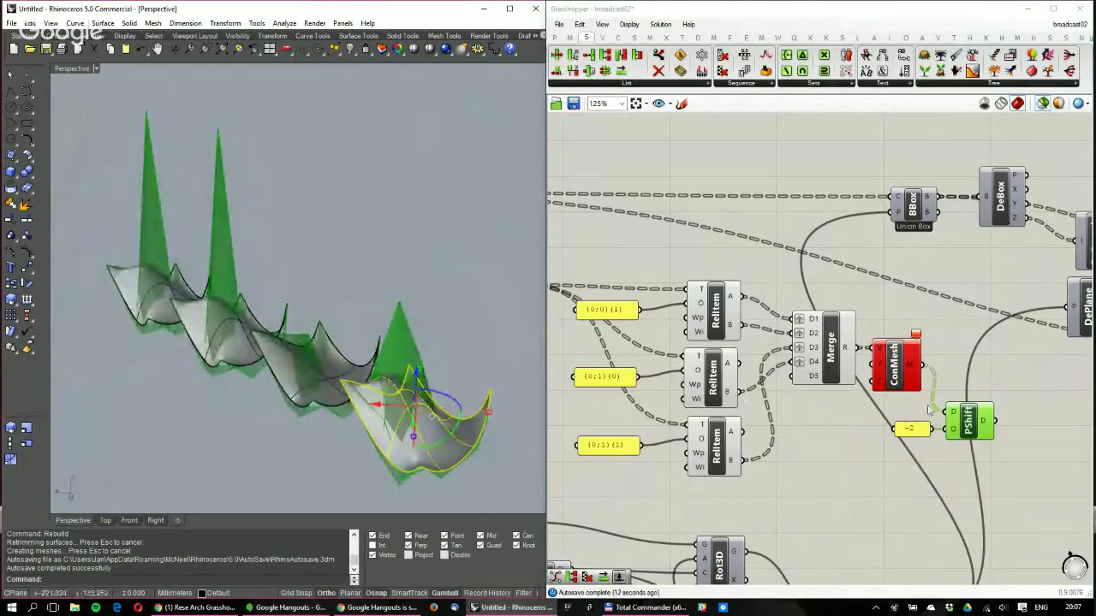
Add a Mesh Join component and feed it the Shift Paths output so each surface's faces become one mesh
right_drag(938, 418, 728, 390)
double_click(818, 383)
text(join)
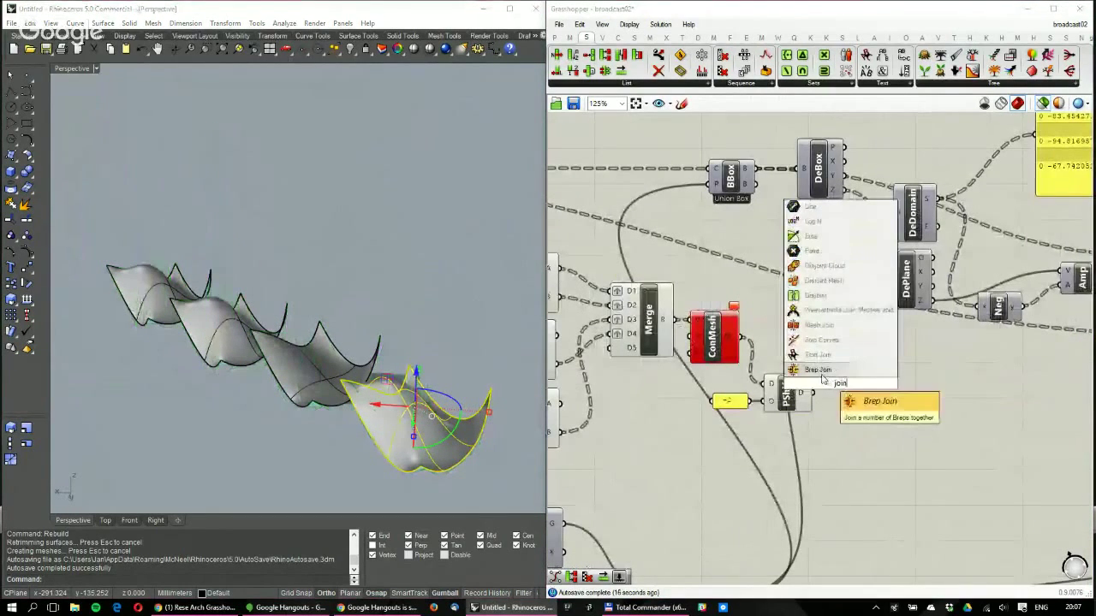
key(Up)
key(Up)
key(Up)
key(Return)
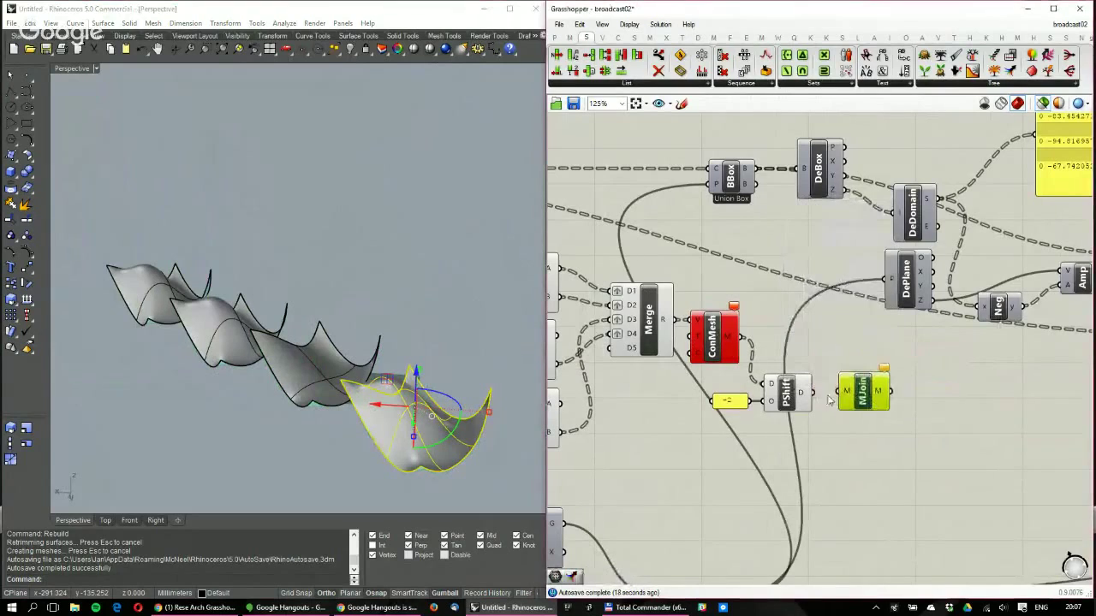
drag(810, 392, 843, 392)
mouse_move(875, 395)
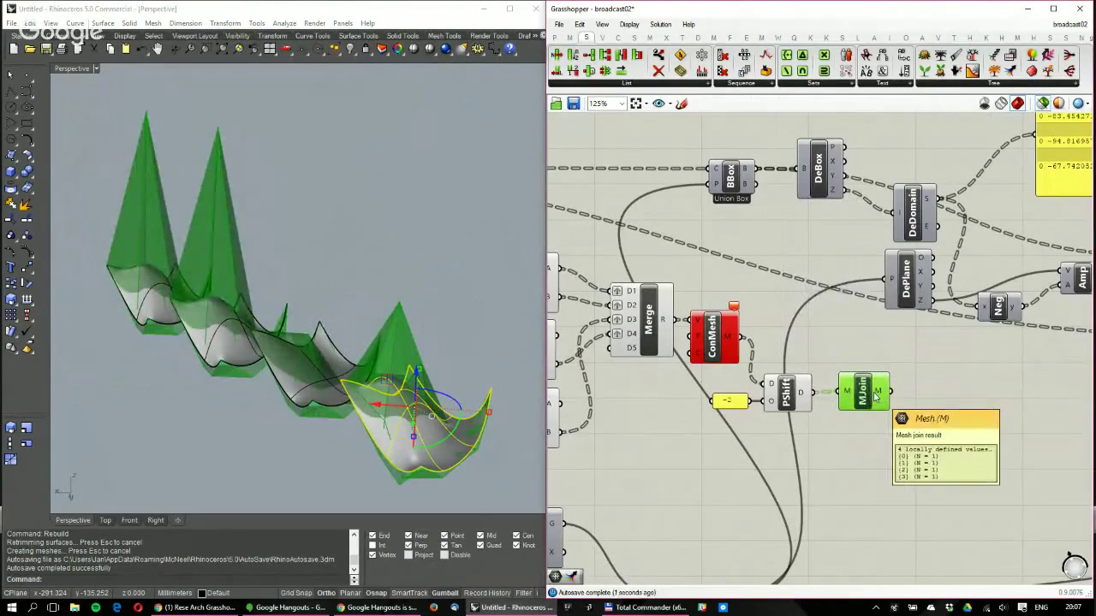
Turn off the viewport preview of Merge, Construct Mesh, Shift Paths, the Relative Items and the component feeding them
drag(807, 442, 629, 289)
middle_click(648, 246)
click(680, 211)
right_drag(660, 252, 865, 288)
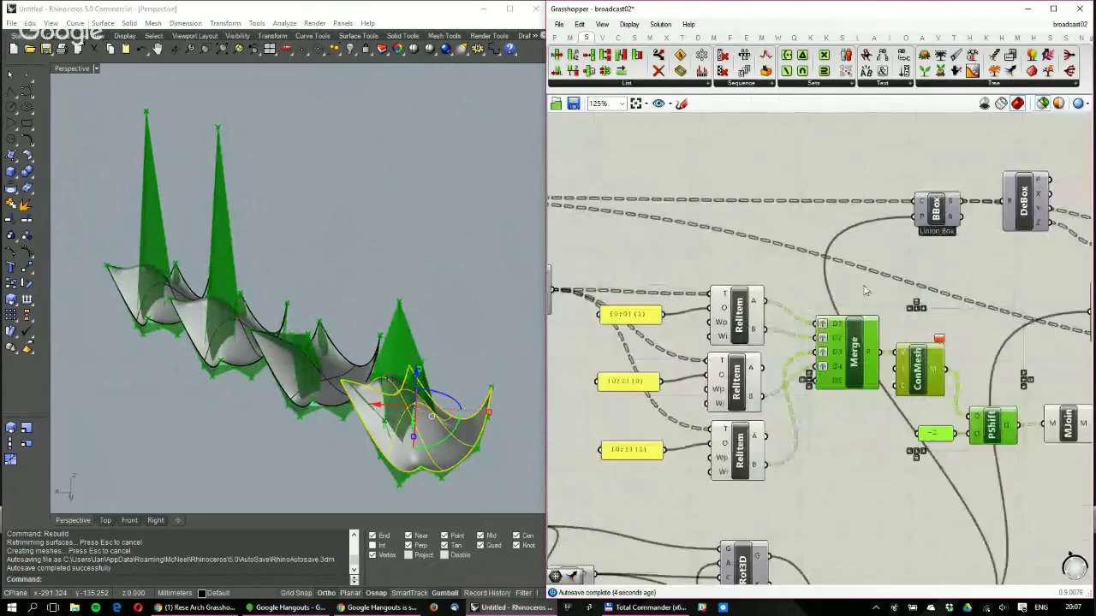
scroll(865, 291, down, 3)
drag(853, 404, 580, 251)
middle_click(624, 257)
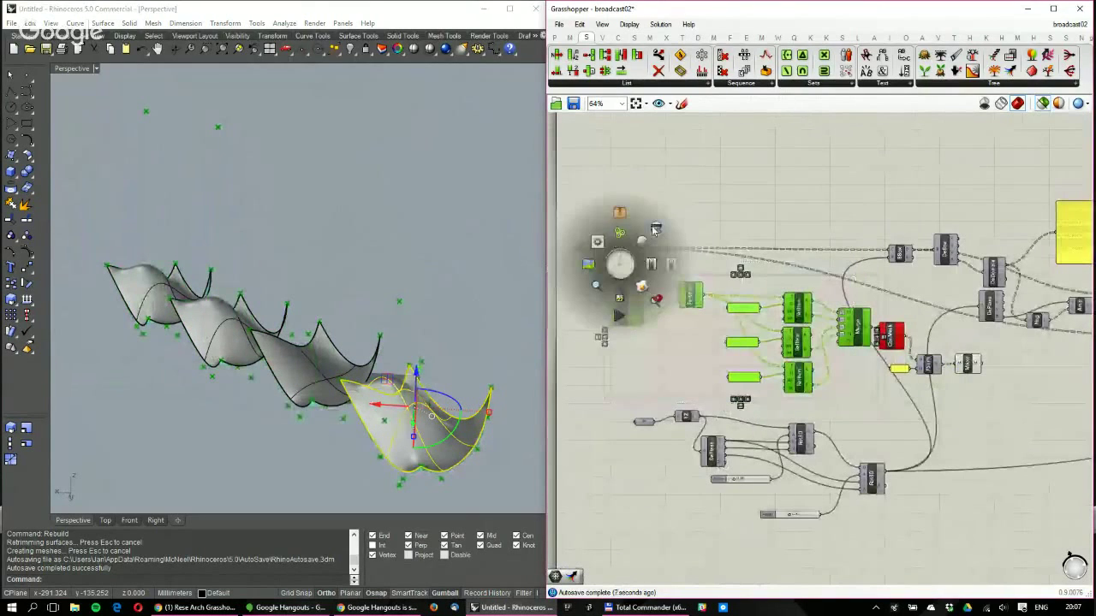
click(925, 315)
Shift the bounding box and downstream components away to open canvas space, and reposition the Construct Mesh, Shift Paths and Mesh Join group
right_drag(930, 308, 744, 328)
scroll(757, 325, down, 2)
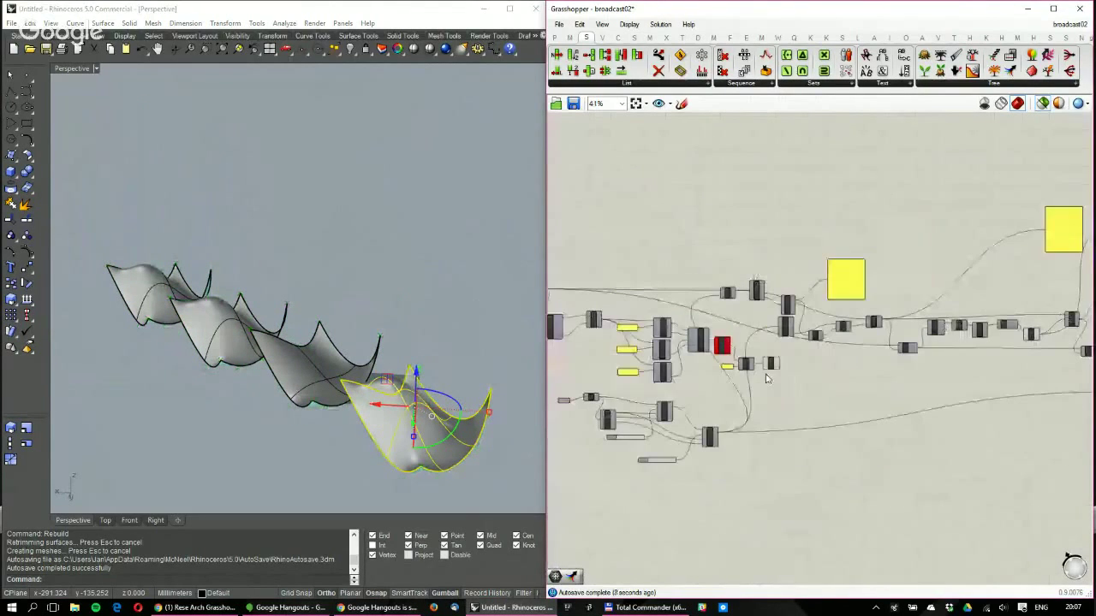
alt+drag(714, 307, 866, 310)
drag(940, 393, 730, 348)
click(723, 313)
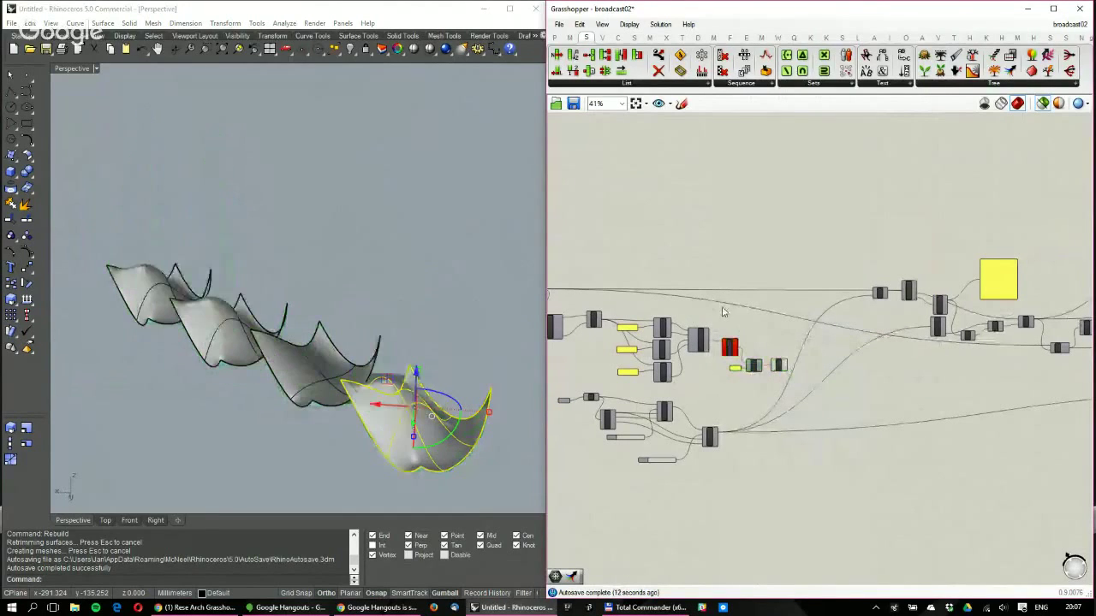
Check the joined meshes, then add a Weaverbird Catmull-Clark component and connect the Mesh Join output to its mesh input
scroll(723, 312, up, 3)
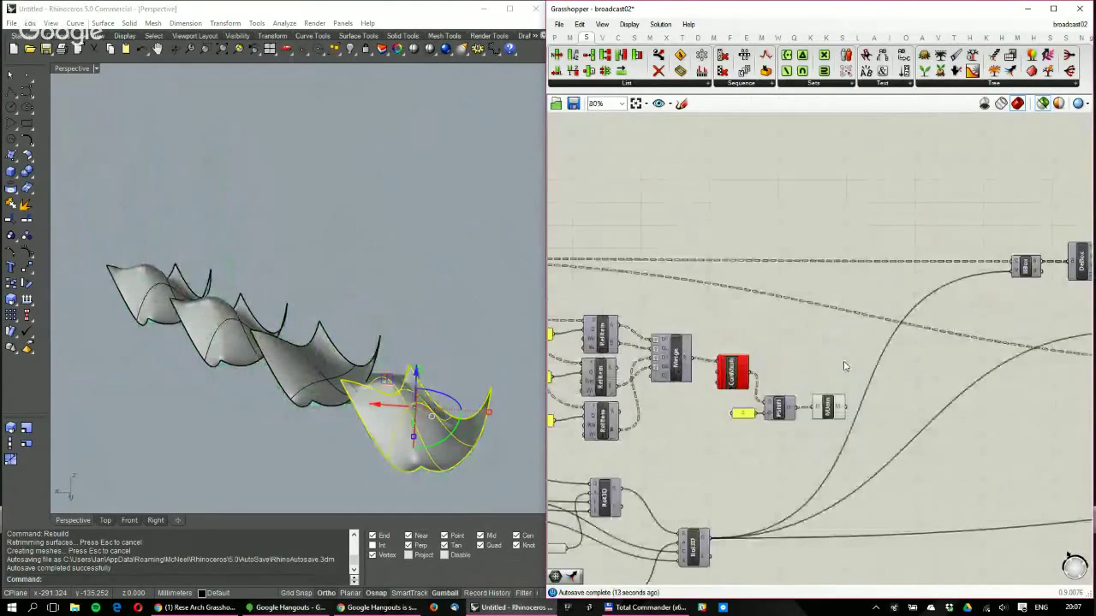
right_drag(843, 366, 901, 340)
click(887, 387)
right_drag(411, 257, 226, 200)
scroll(839, 365, up, 3)
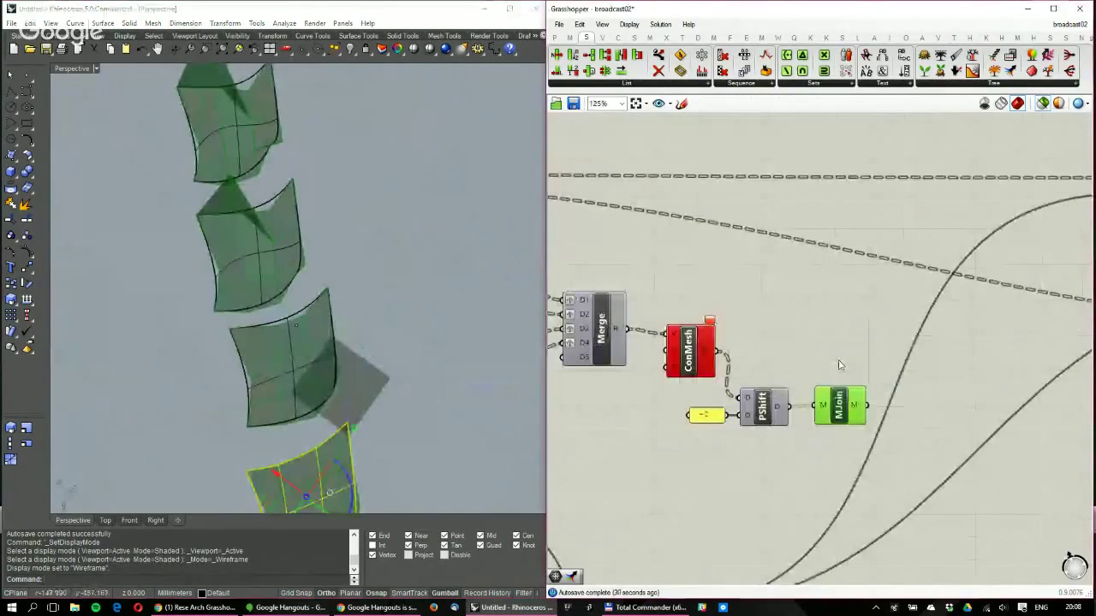
scroll(840, 365, up, 1)
double_click(791, 272)
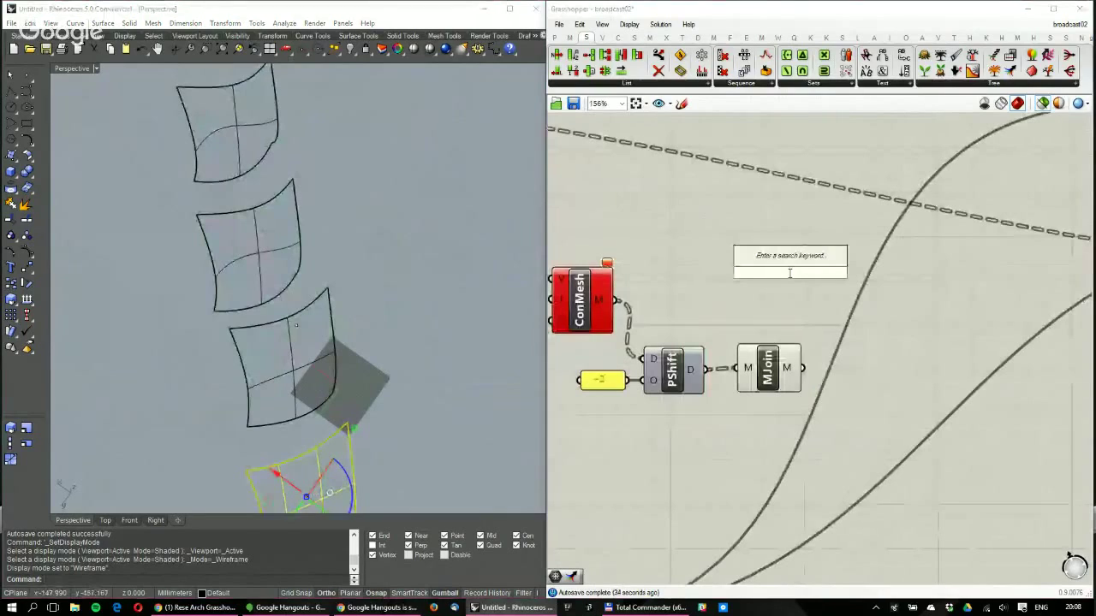
text(catmull)
key(Return)
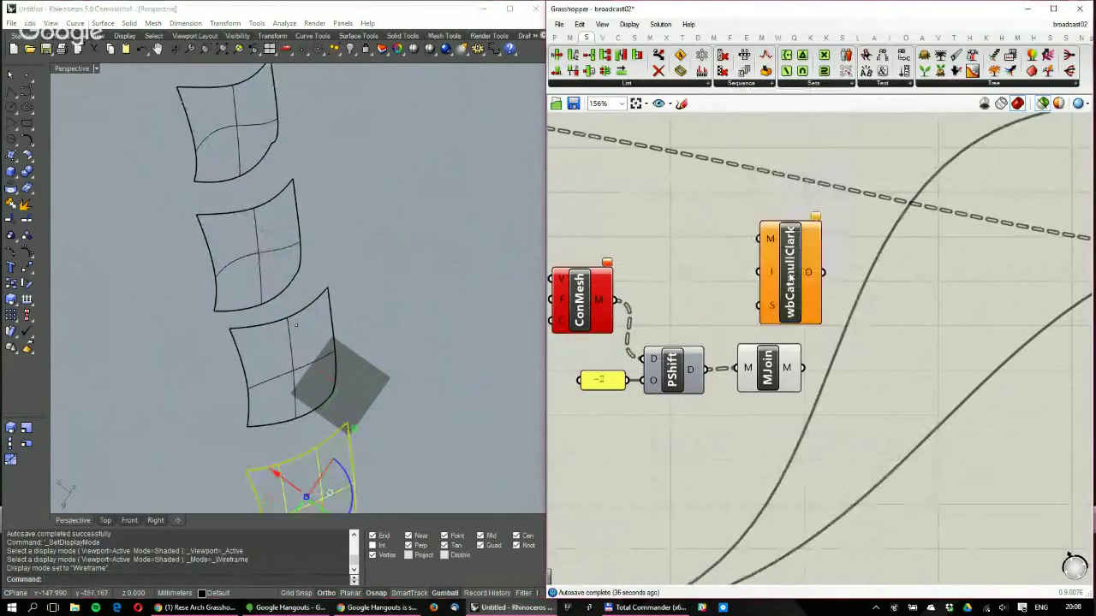
drag(790, 279, 898, 422)
drag(803, 368, 863, 390)
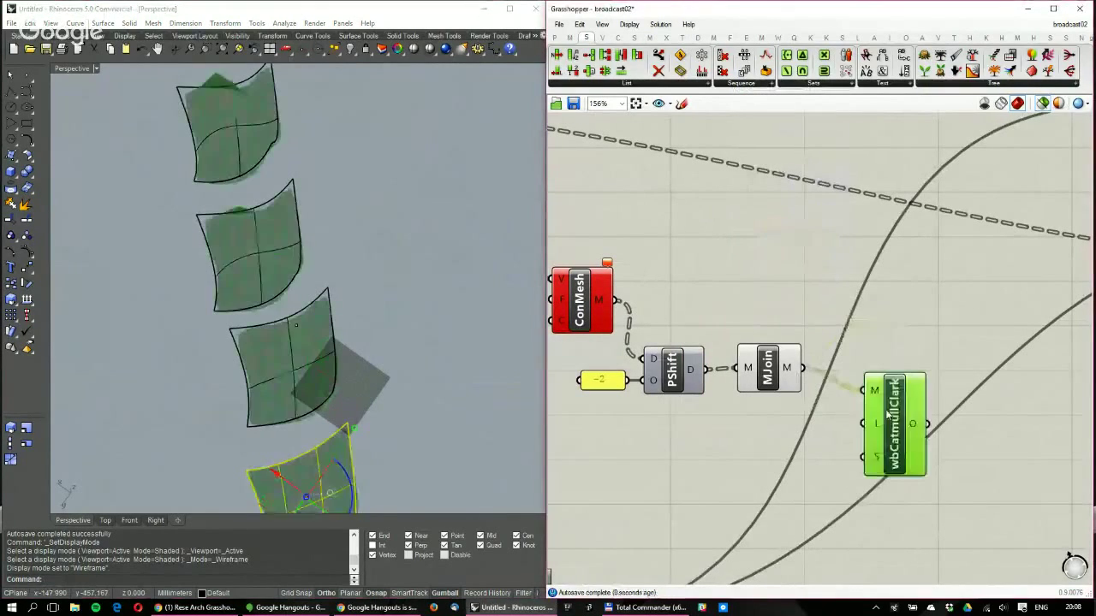
Add a Smooth Naked Edges slider set to 2, connect it to the Catmull-Clark S input and check the result
right_drag(342, 308, 463, 257)
double_click(753, 439)
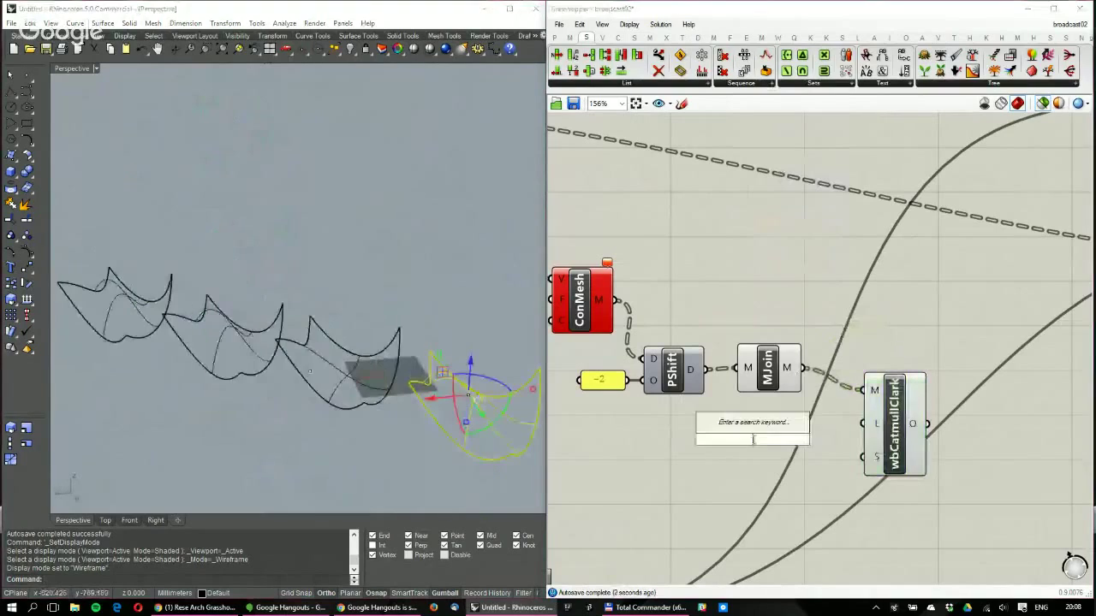
text(slider)
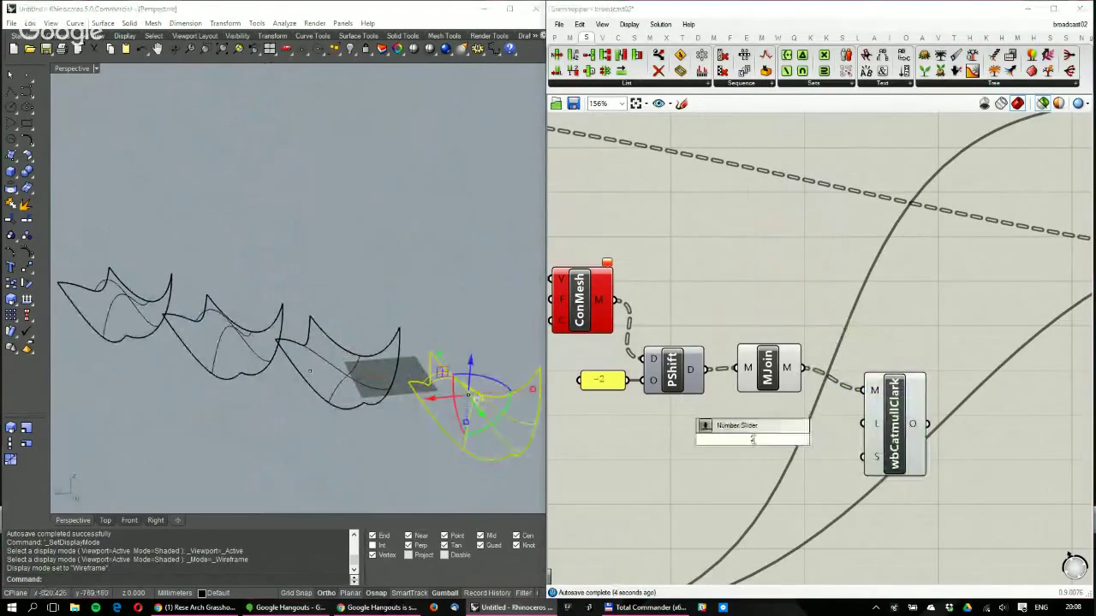
key(Return)
mouse_move(823, 438)
mouse_down()
mouse_move(865, 462)
mouse_move(818, 439)
mouse_move(751, 465)
mouse_up()
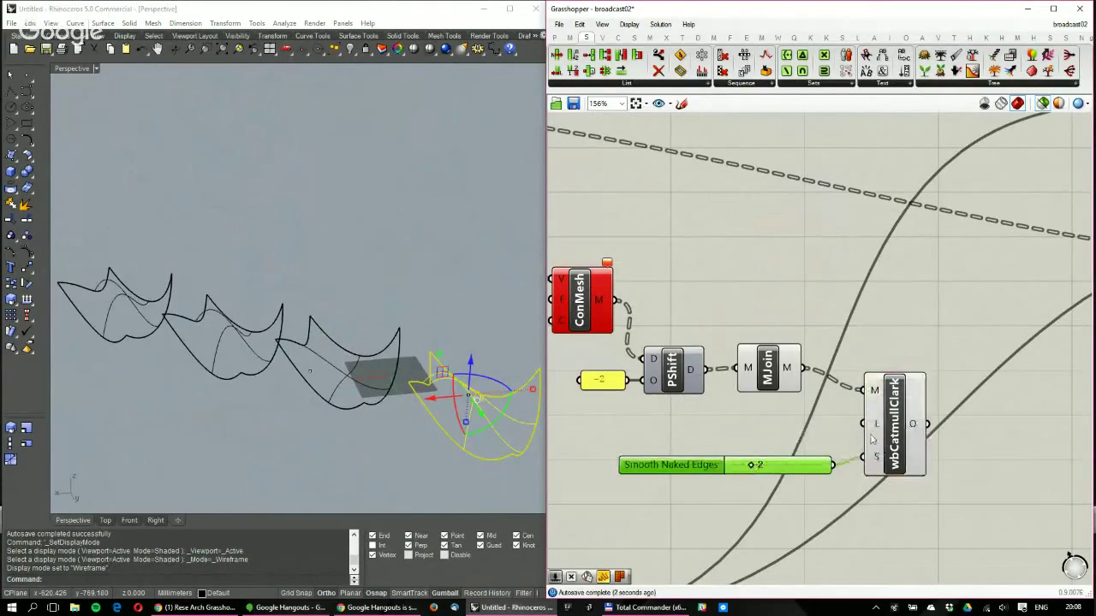
mouse_move(385, 359)
right_down()
mouse_move(332, 357)
mouse_move(180, 256)
mouse_move(362, 296)
right_up()
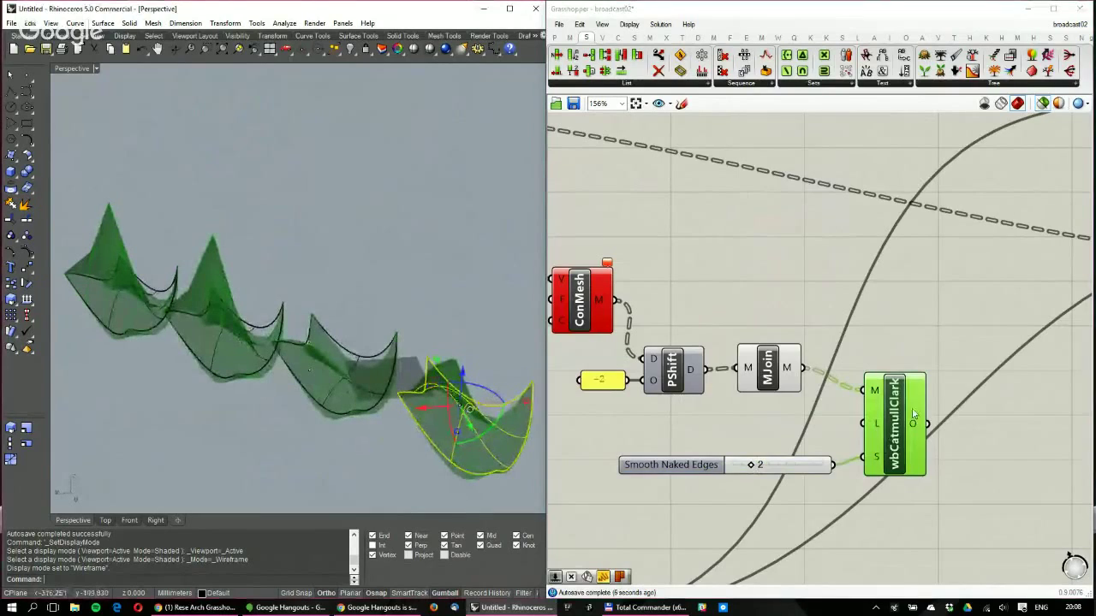
Duplicate the Catmull-Clark component, feed it the first one's output and check the twice-subdivided meshes
right_drag(881, 365, 828, 336)
click(828, 336)
click(852, 360)
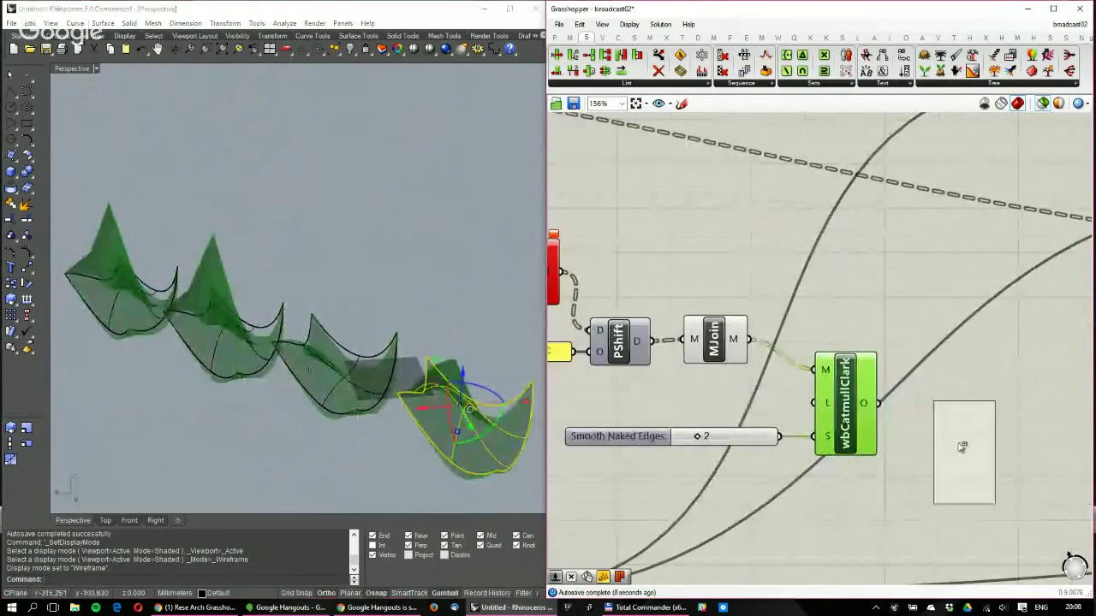
drag(963, 446, 938, 391)
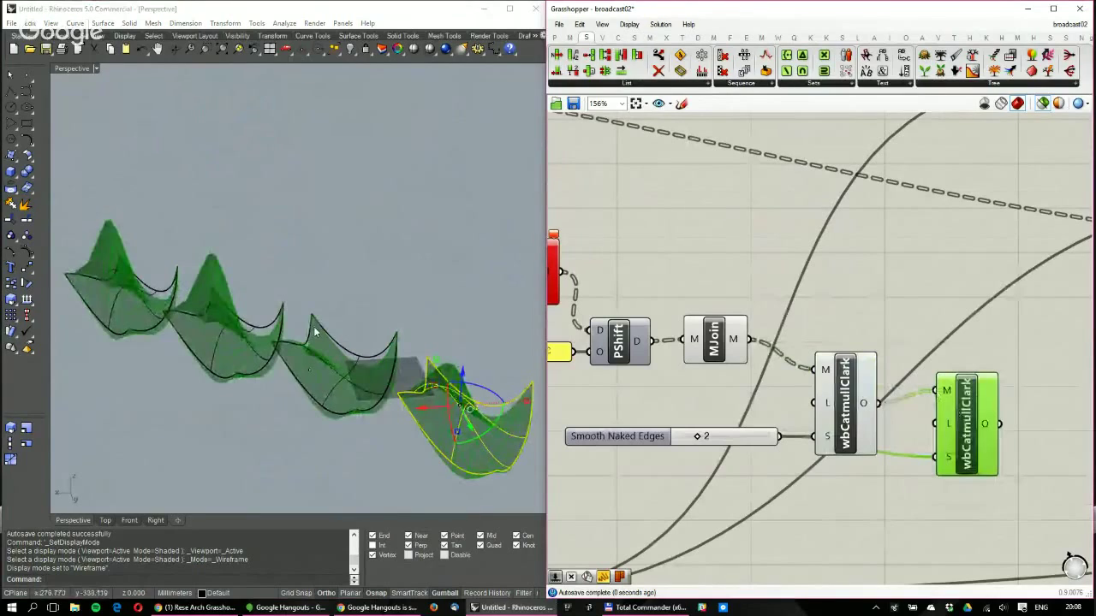
right_drag(315, 332, 360, 291)
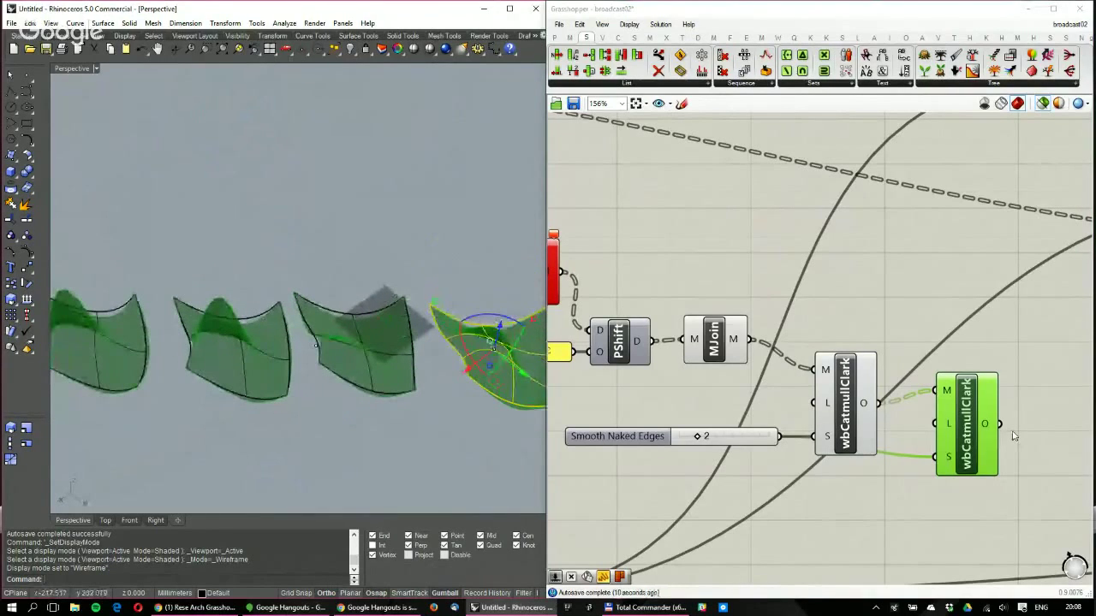
Delete both Catmull-Clark components and their slider, and check the plain Mesh Join result
drag(1033, 482, 778, 355)
key(Delete)
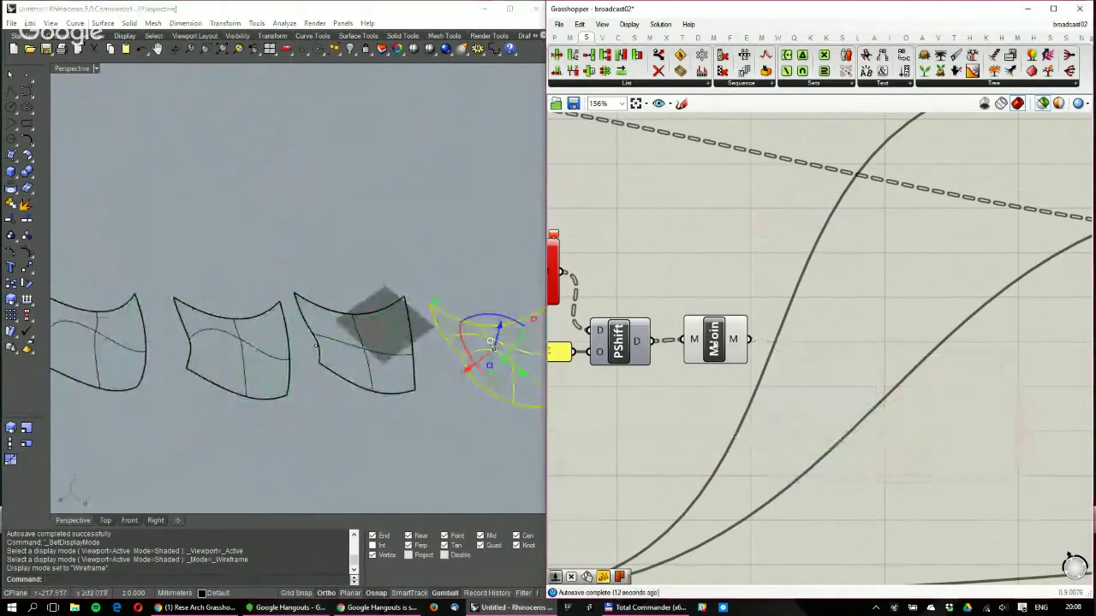
click(714, 340)
right_drag(359, 367, 334, 272)
Move the plane rotation components and their sliders further away from the mesh-building chain
scroll(741, 317, down, 6)
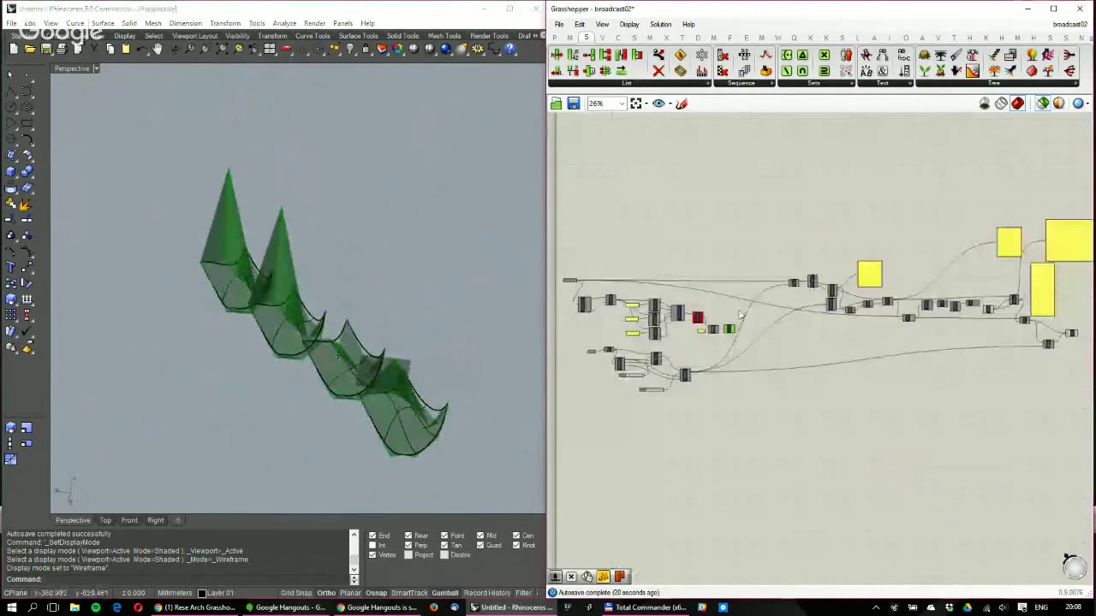
scroll(573, 319, up, 3)
drag(832, 482, 637, 416)
click(629, 197)
Save the definition as a new file named broadcast03.gh
click(558, 24)
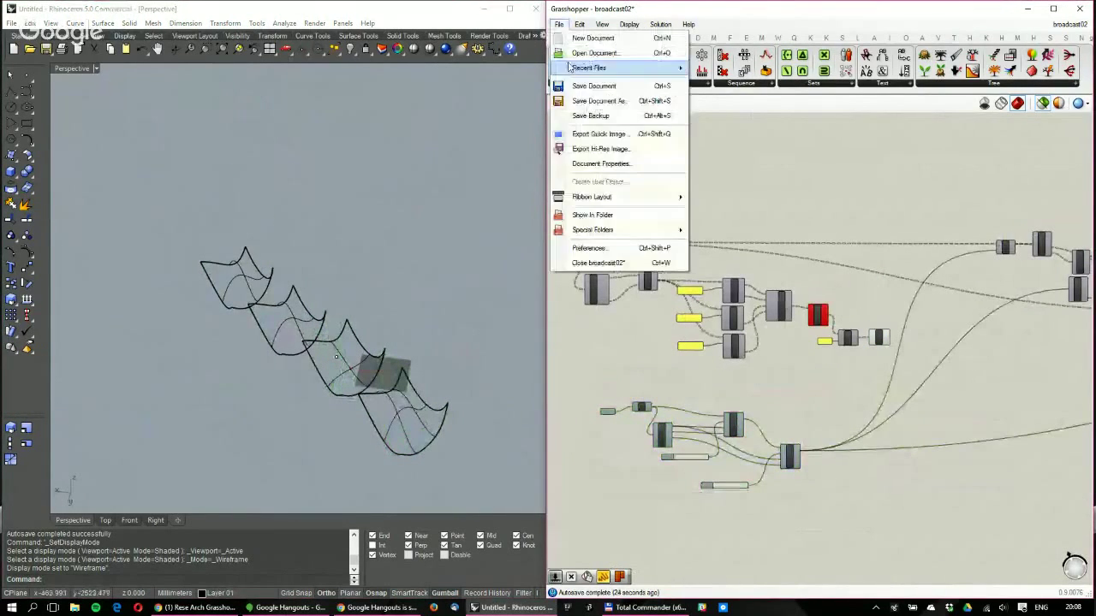
click(623, 102)
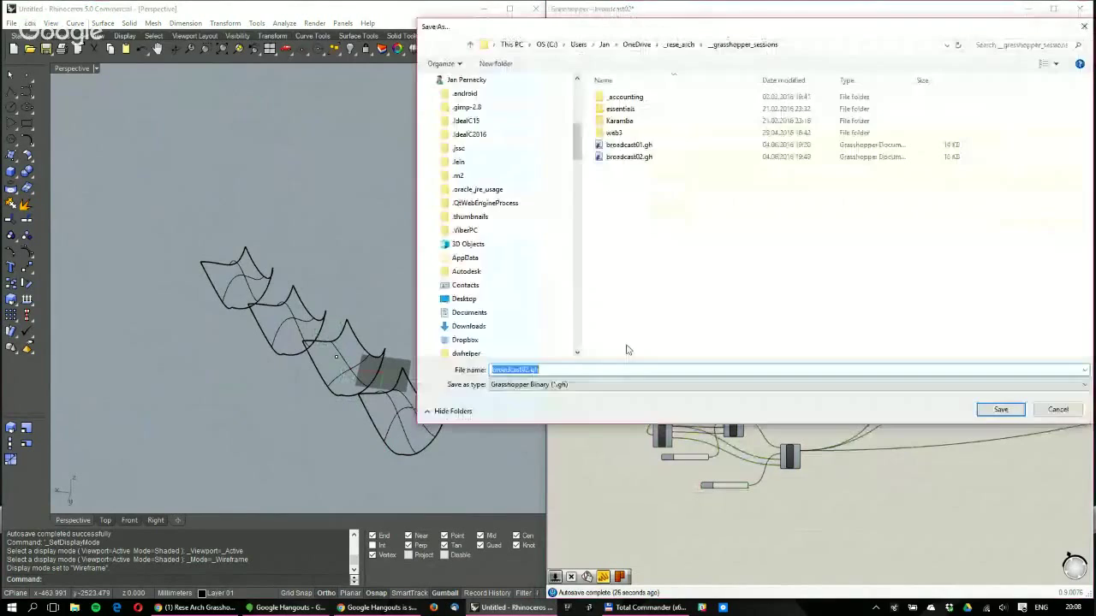
click(606, 372)
key(Left)
key(Left)
key(Left)
key(BackSpace)
text(3)
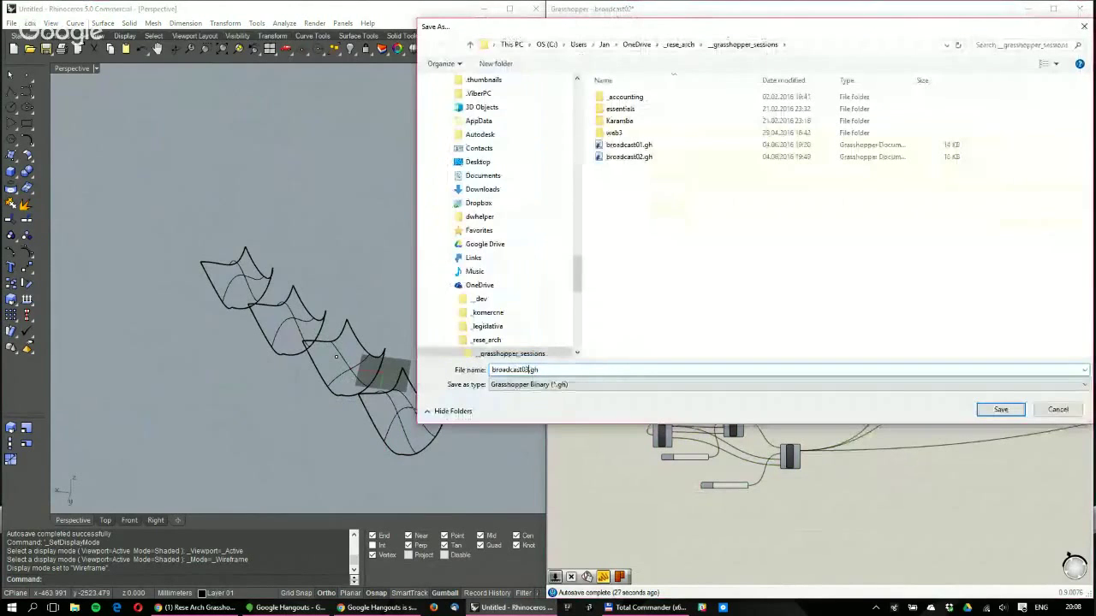
click(1017, 407)
Feed the Mesh Join output into the Bounding Box content input in place of the surfaces and check the boxes
scroll(786, 325, up, 4)
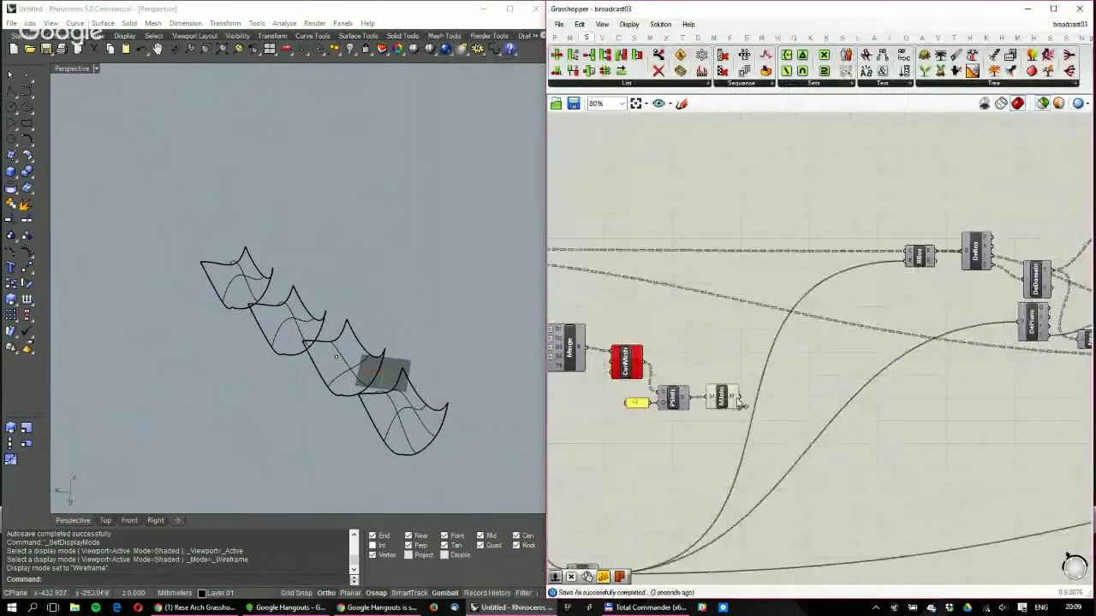
click(920, 256)
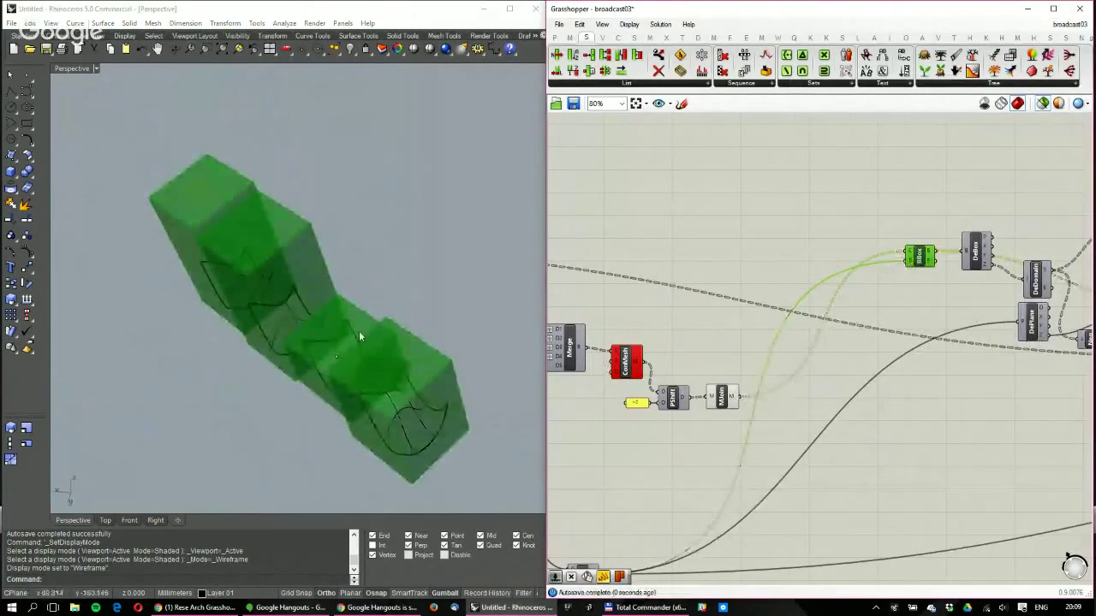
right_drag(358, 331, 305, 342)
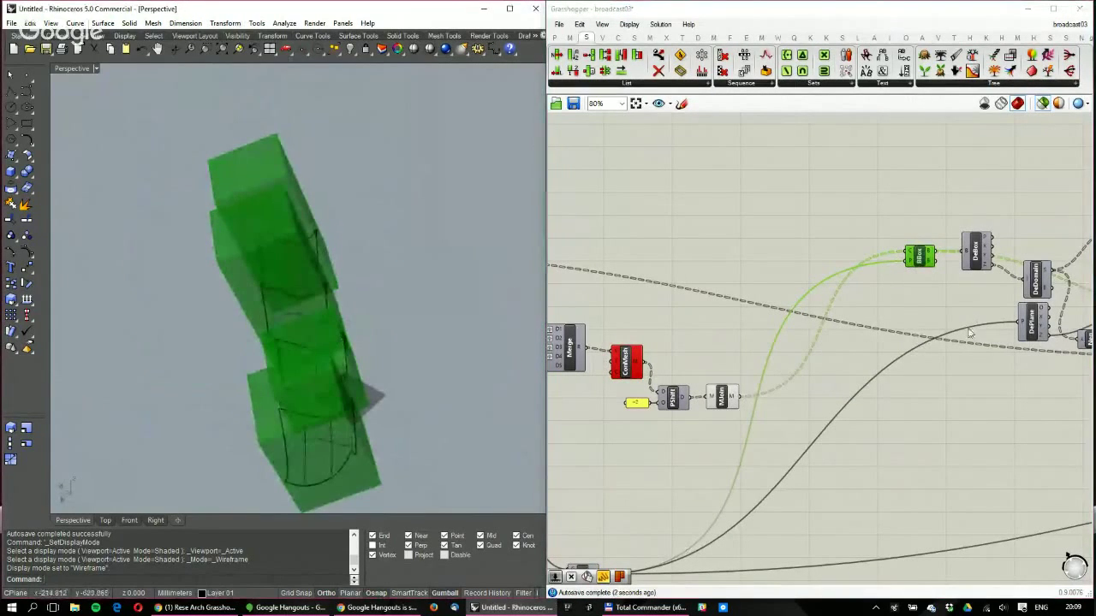
Examine the components downstream of the bounding box, from the moved planes through the split and edge chain
right_drag(1066, 327, 838, 303)
right_drag(962, 274, 827, 272)
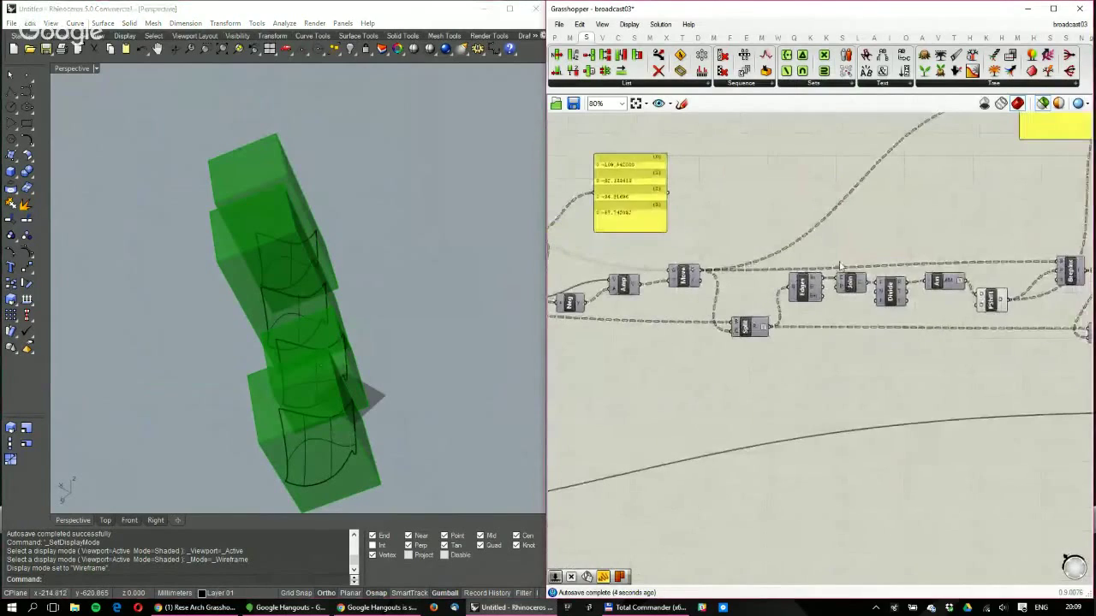
right_drag(968, 296, 942, 297)
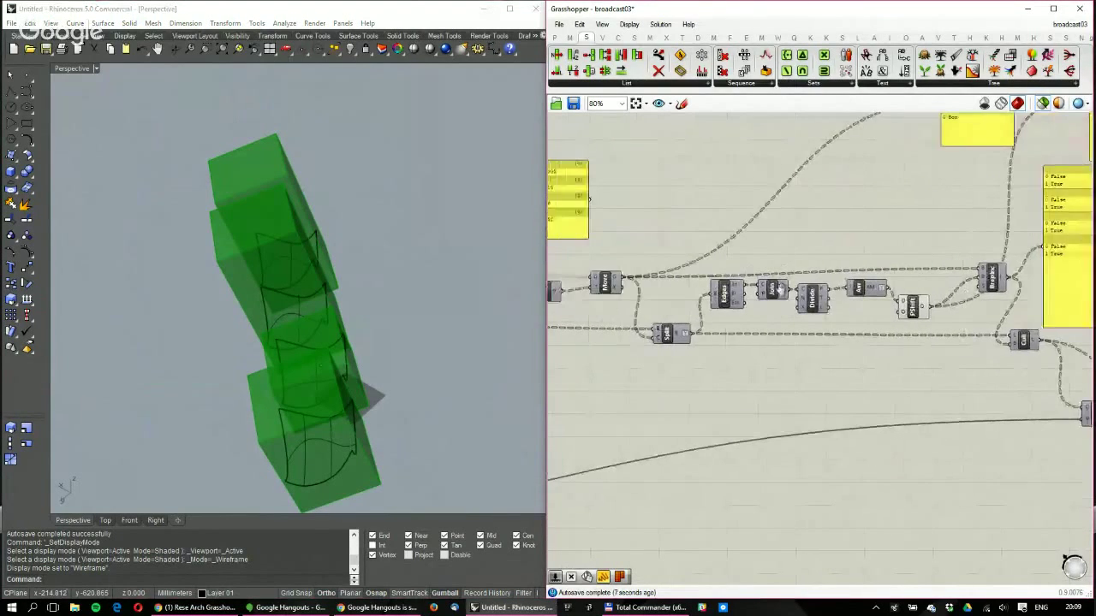
right_drag(770, 299, 904, 301)
right_drag(325, 318, 313, 282)
mouse_move(911, 354)
right_down()
mouse_move(783, 342)
mouse_move(909, 364)
right_up()
scroll(783, 342, up, 2)
click(777, 339)
Trace the surface wire from the source parameter past Mesh Join to the Split component's input
scroll(774, 339, down, 4)
right_drag(750, 382, 867, 358)
scroll(686, 357, up, 3)
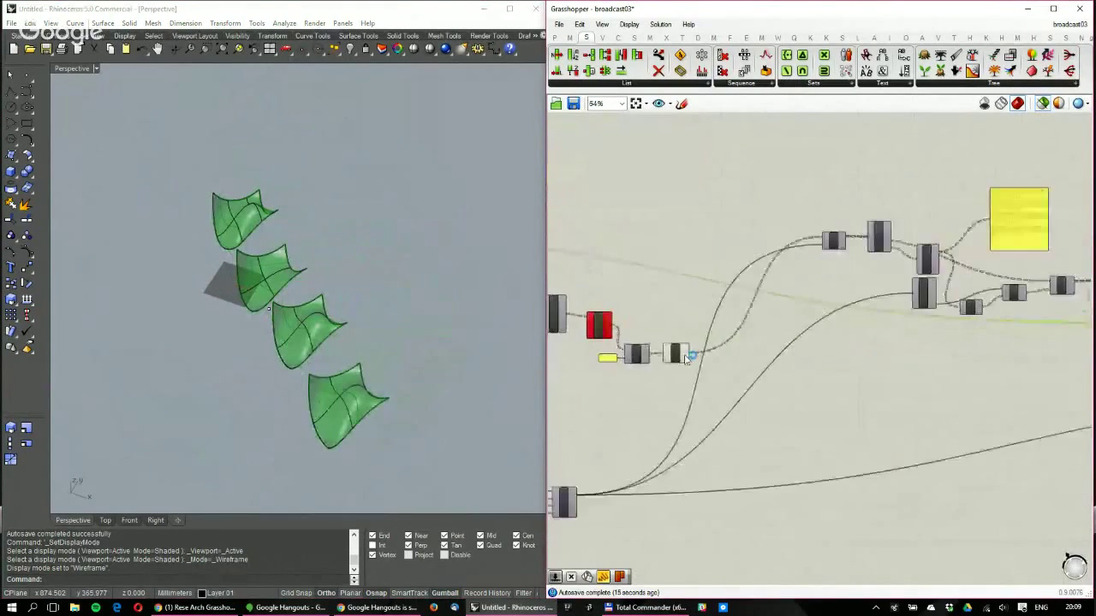
scroll(689, 356, down, 2)
right_drag(662, 289, 971, 315)
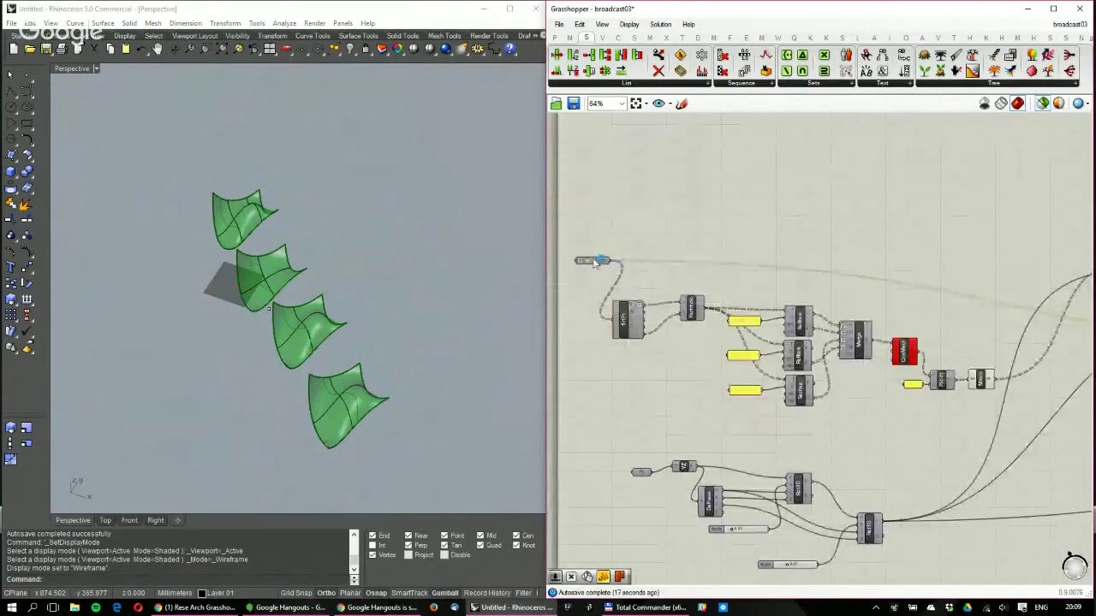
scroll(710, 300, down, 2)
right_drag(862, 346, 775, 342)
scroll(776, 342, up, 4)
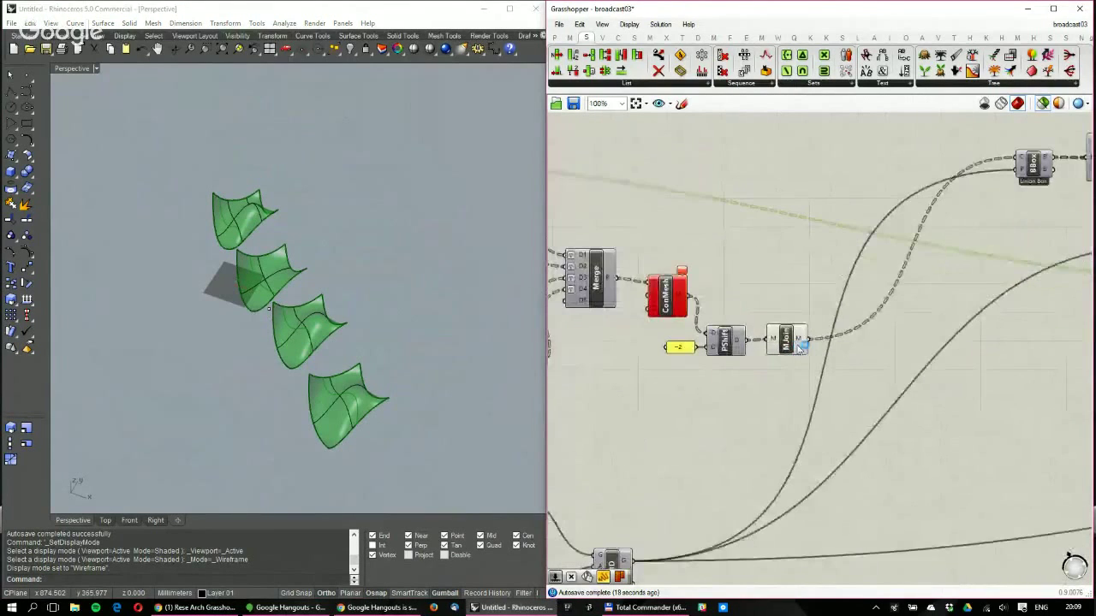
scroll(817, 346, down, 1)
right_drag(927, 351, 845, 359)
right_drag(1045, 343, 875, 344)
right_drag(1083, 320, 944, 316)
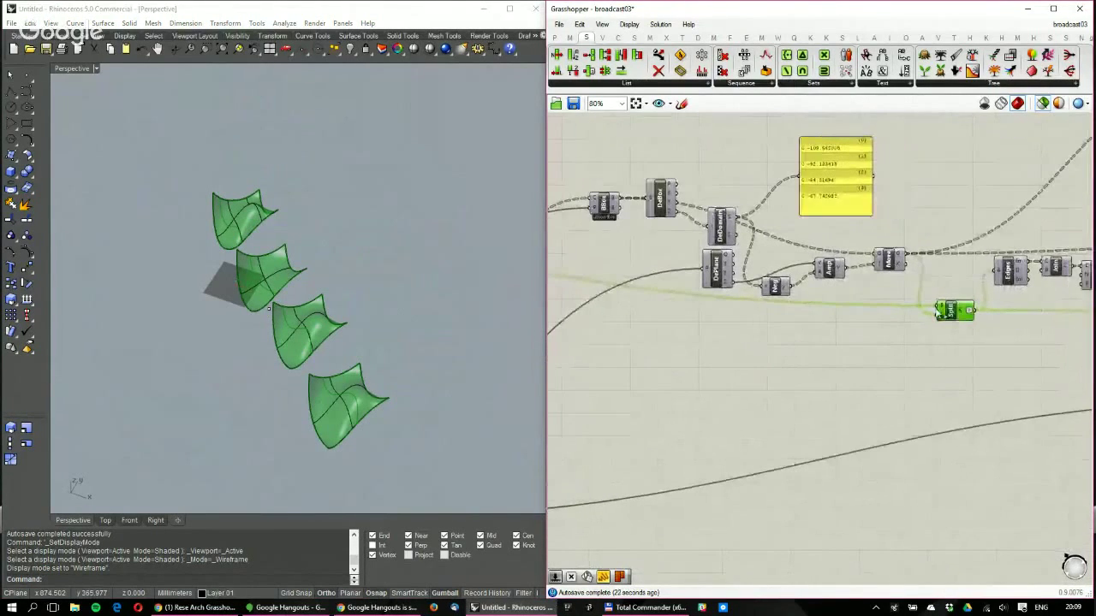
Find a mesh-splitting component with the search keyword "split mesh" and place Mesh Split Plane below the surface Split component
click(649, 38)
click(863, 353)
double_click(862, 353)
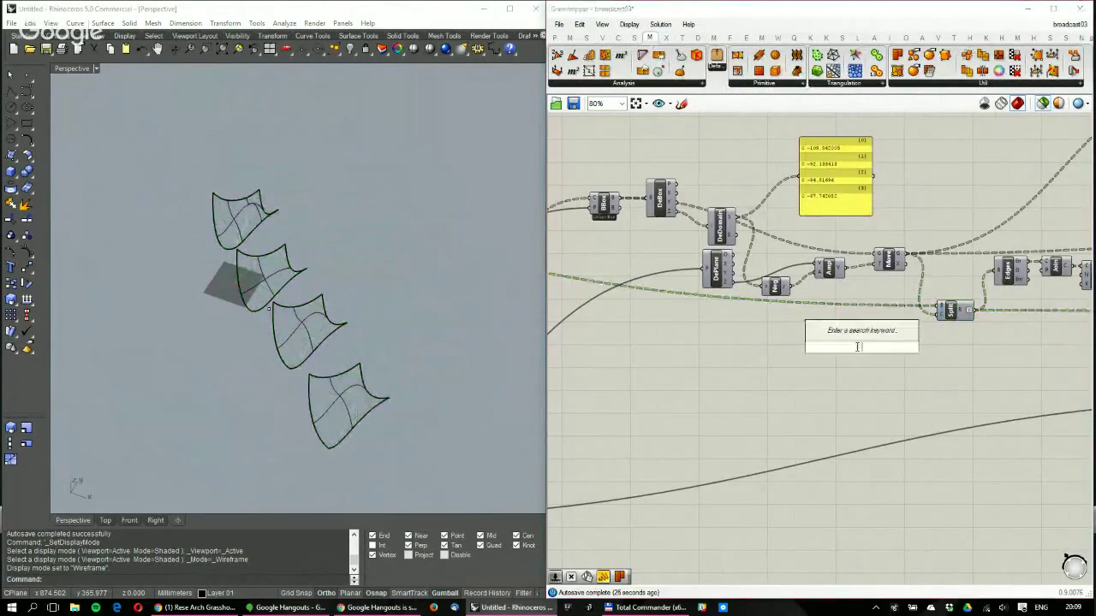
text(split mesh)
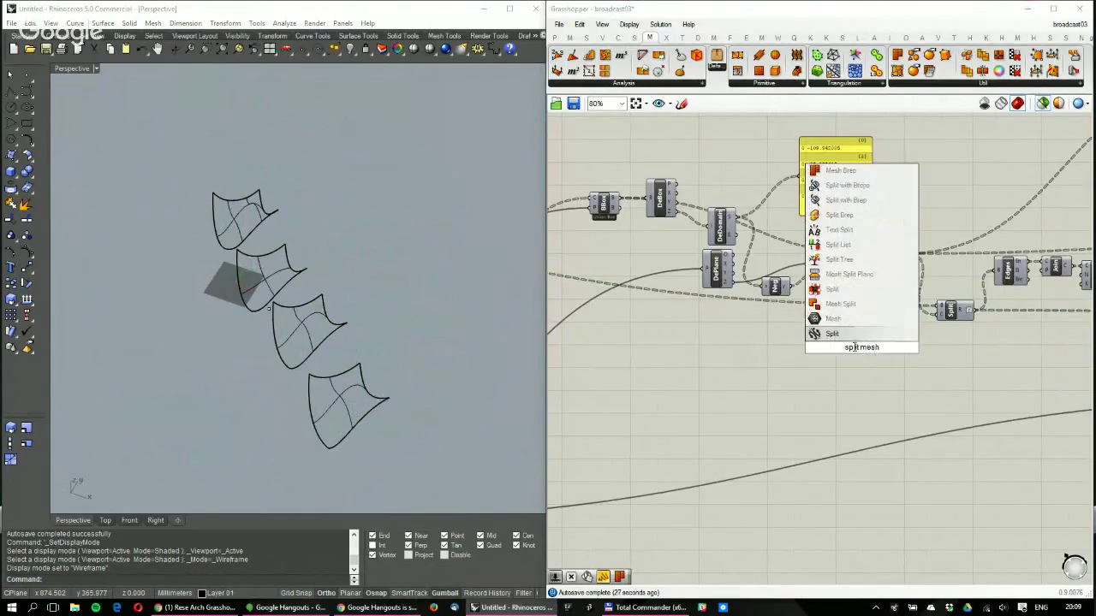
click(870, 283)
drag(861, 349, 888, 360)
Connect the Mesh Join output to the mesh input of Mesh Split Plane and the Rot3D plane to its plane input
right_drag(861, 360, 1048, 341)
drag(614, 334, 949, 322)
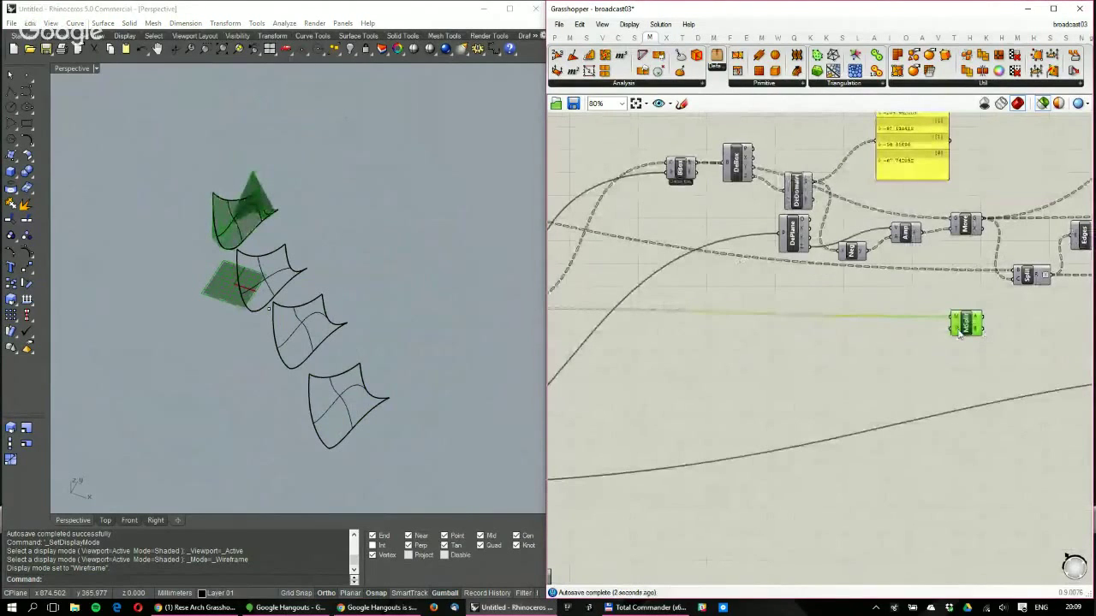
scroll(957, 335, down, 3)
scroll(644, 426, up, 4)
scroll(646, 414, down, 1)
drag(630, 398, 1036, 283)
Compare the geometry of Mesh Split Plane with the joined meshes that feed it in the Perspective view
scroll(648, 416, down, 4)
scroll(1087, 296, up, 3)
scroll(1022, 310, up, 3)
right_drag(359, 310, 385, 304)
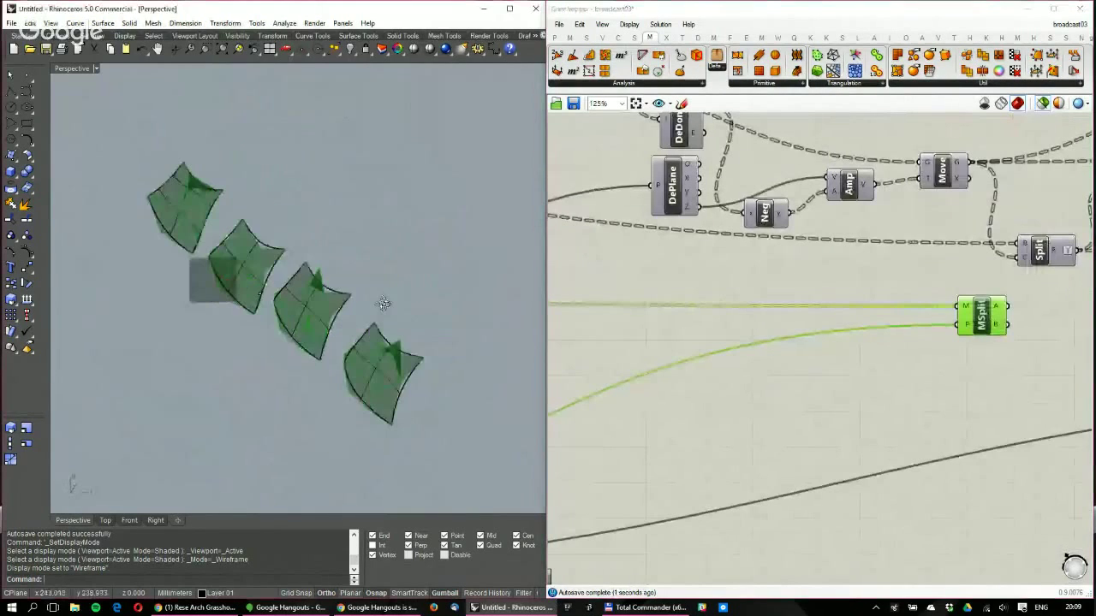
scroll(263, 298, up, 4)
right_drag(262, 298, 326, 309)
scroll(894, 355, down, 1)
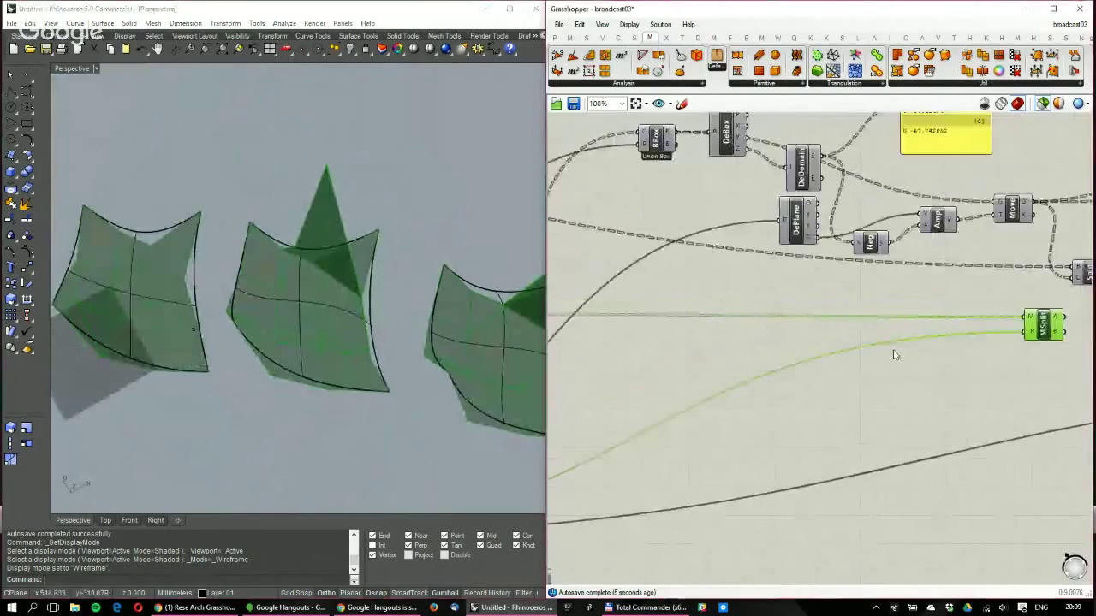
right_drag(894, 354, 444, 336)
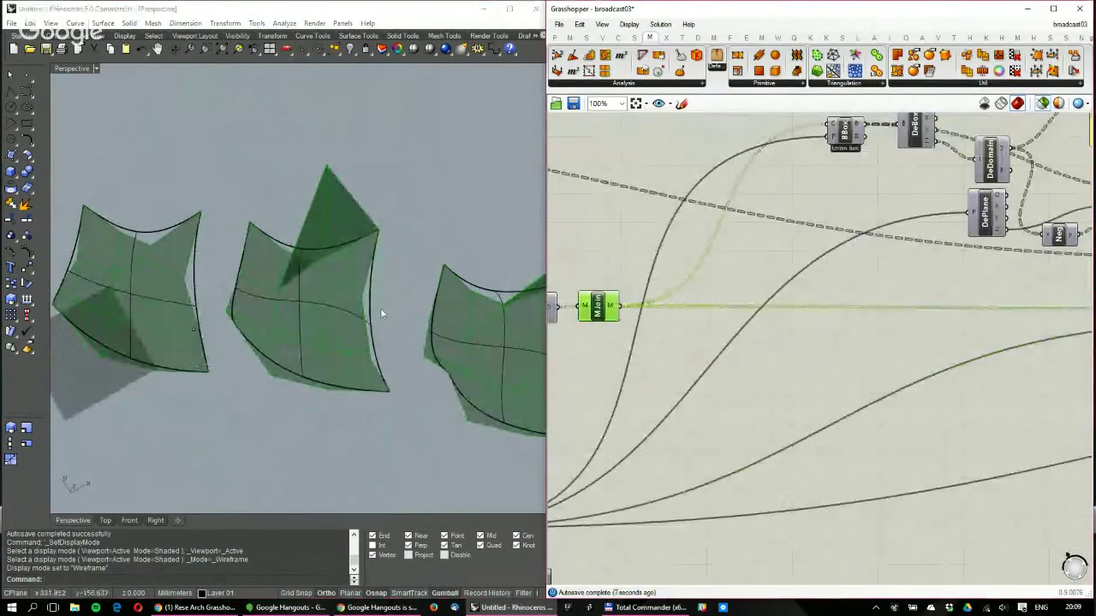
right_drag(1052, 341, 817, 351)
click(990, 326)
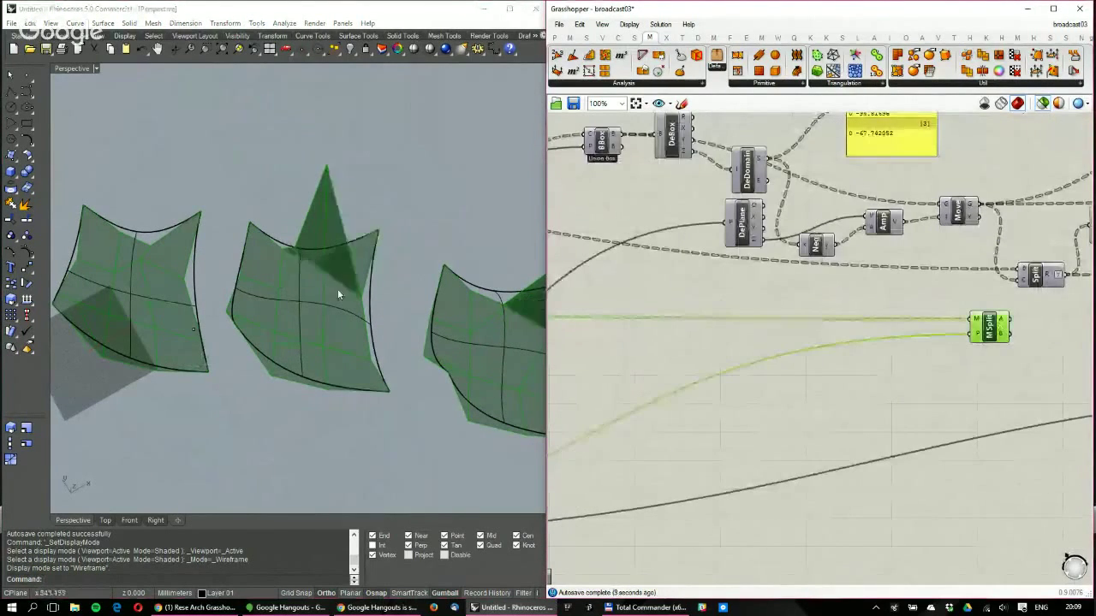
Examine the Rot3D plane used for cutting and the outputs of Mesh Split Plane
mouse_move(338, 289)
right_down()
mouse_move(325, 300)
mouse_move(240, 219)
mouse_move(269, 262)
mouse_move(298, 232)
mouse_move(258, 269)
mouse_move(328, 274)
mouse_move(302, 249)
mouse_move(318, 233)
mouse_move(374, 271)
mouse_move(378, 287)
right_up()
scroll(378, 287, down, 3)
right_drag(742, 342, 932, 300)
right_drag(687, 403, 968, 373)
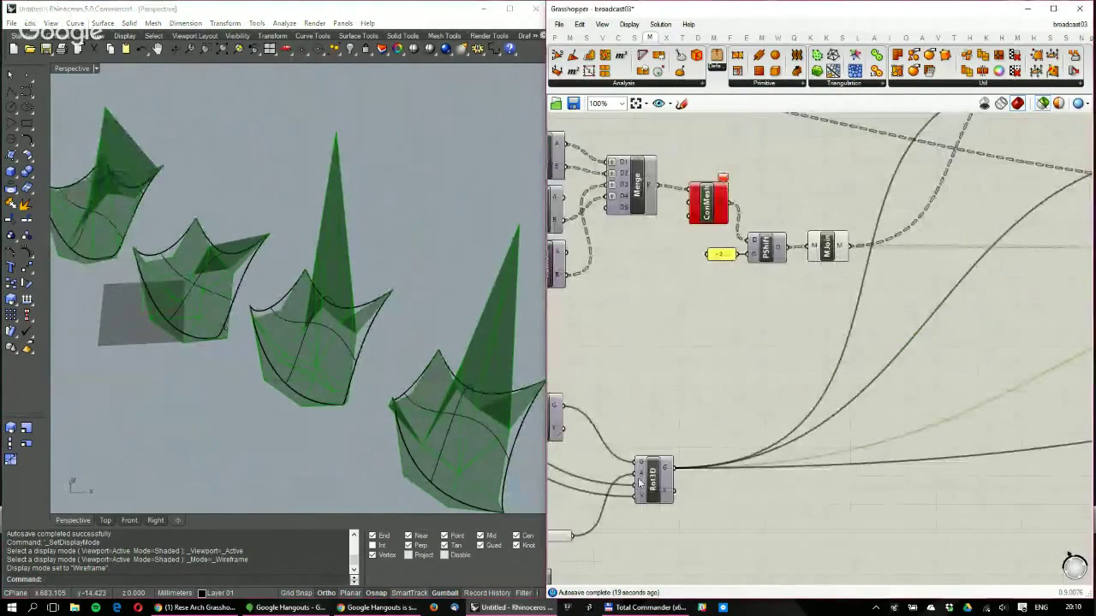
click(653, 482)
right_drag(377, 286, 371, 315)
right_drag(965, 329, 669, 356)
scroll(669, 355, down, 3)
scroll(947, 347, up, 4)
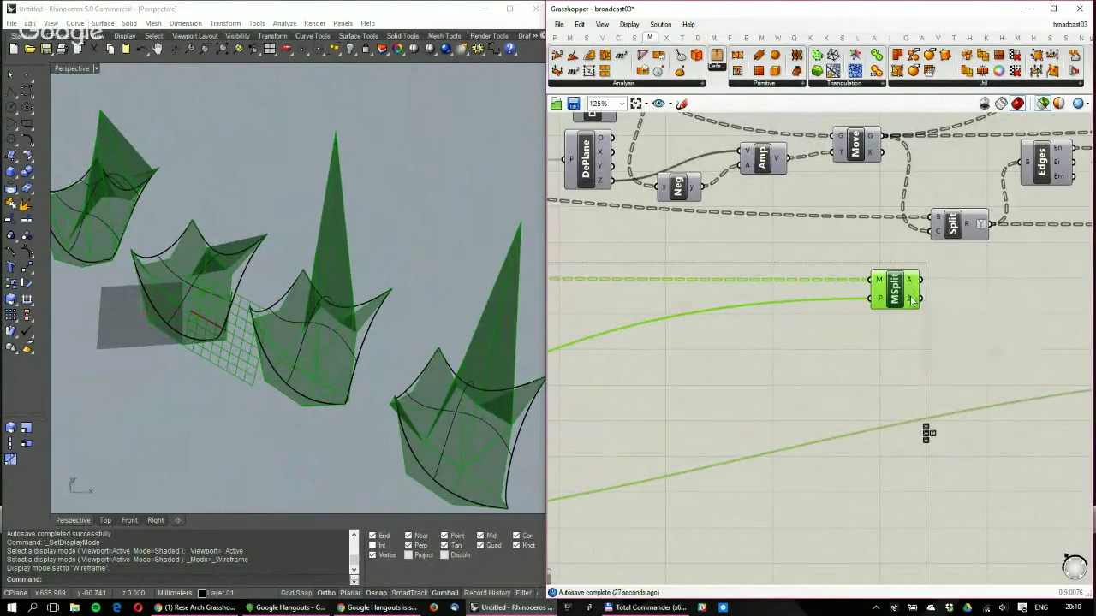
mouse_move(913, 297)
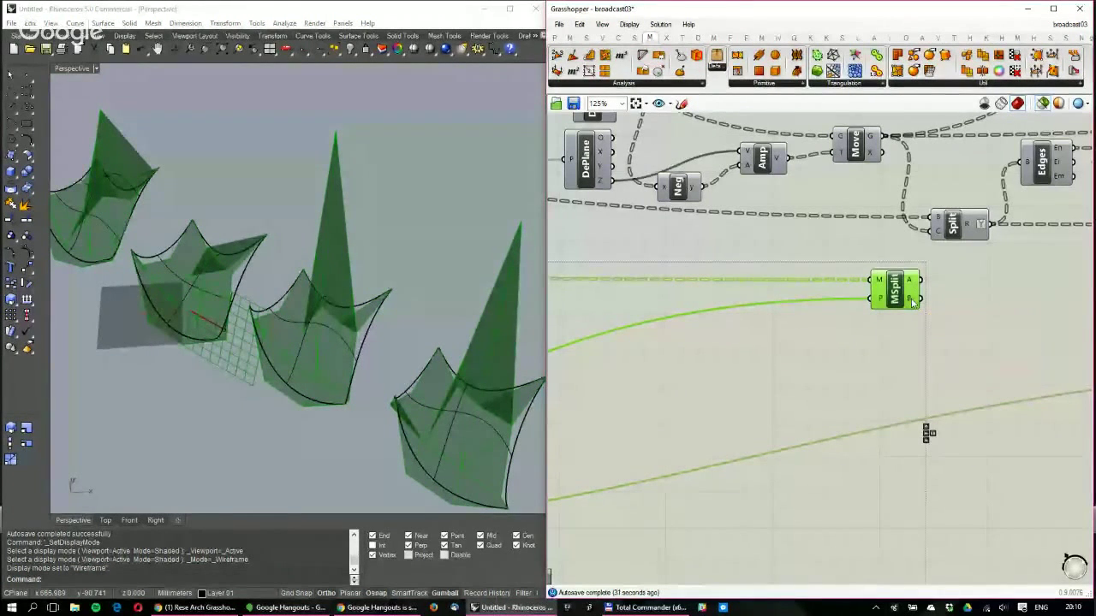
Place a Geometry parameter beside Mesh Split Plane and connect the splitter's A output to it
right_drag(894, 318, 865, 353)
click(815, 274)
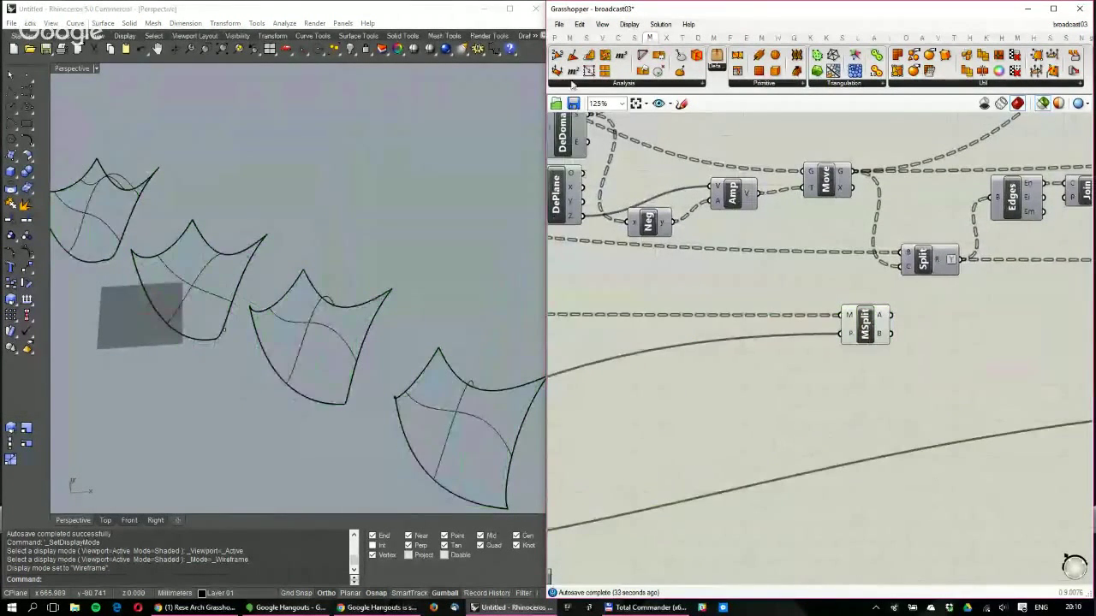
click(555, 37)
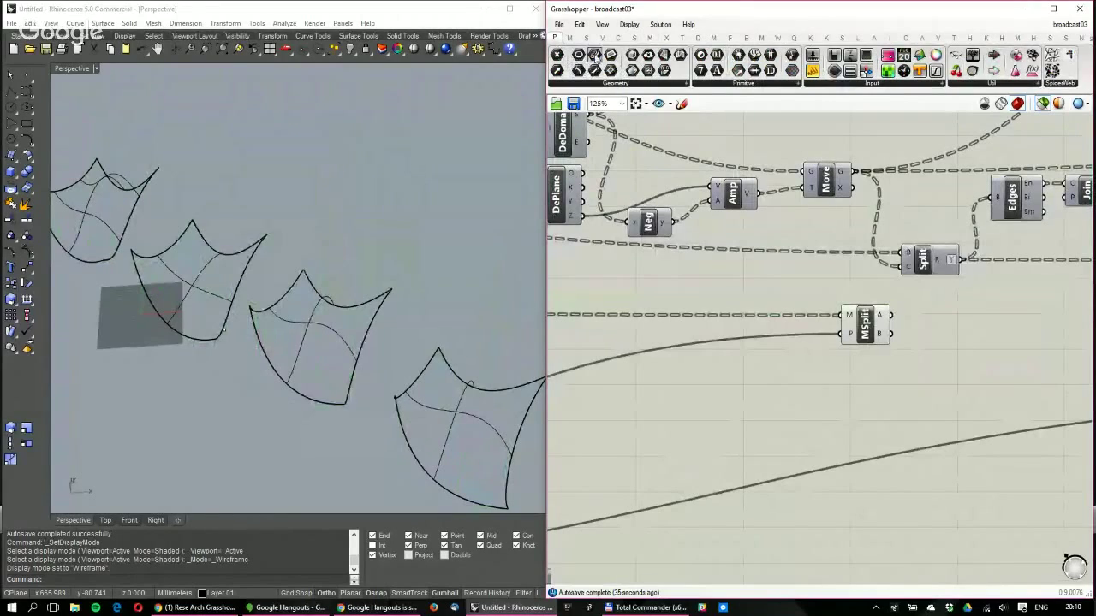
click(681, 83)
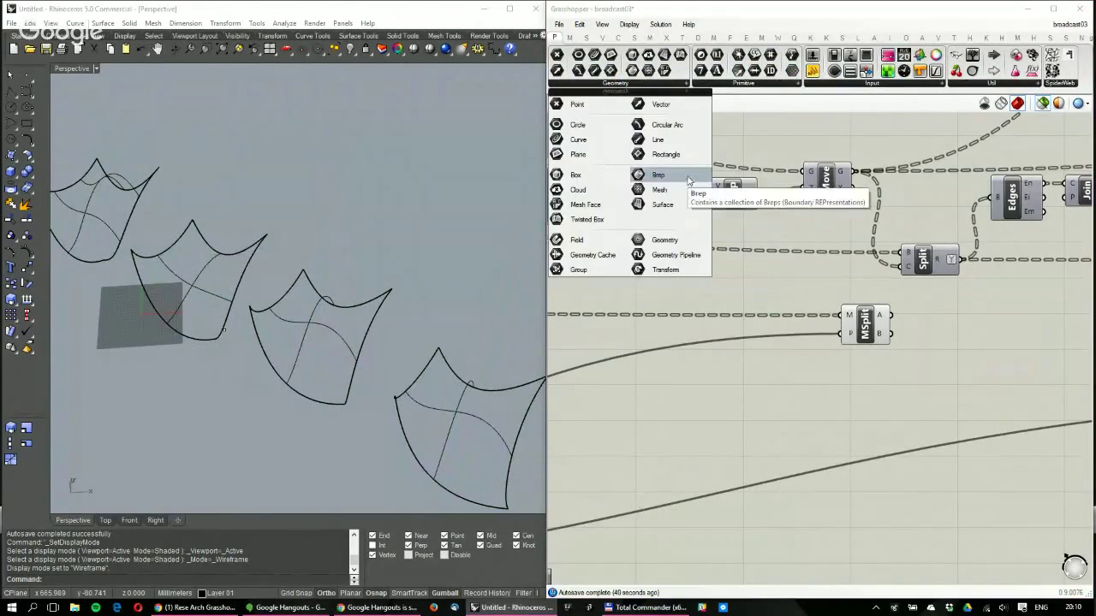
click(674, 245)
click(950, 319)
drag(891, 315, 936, 319)
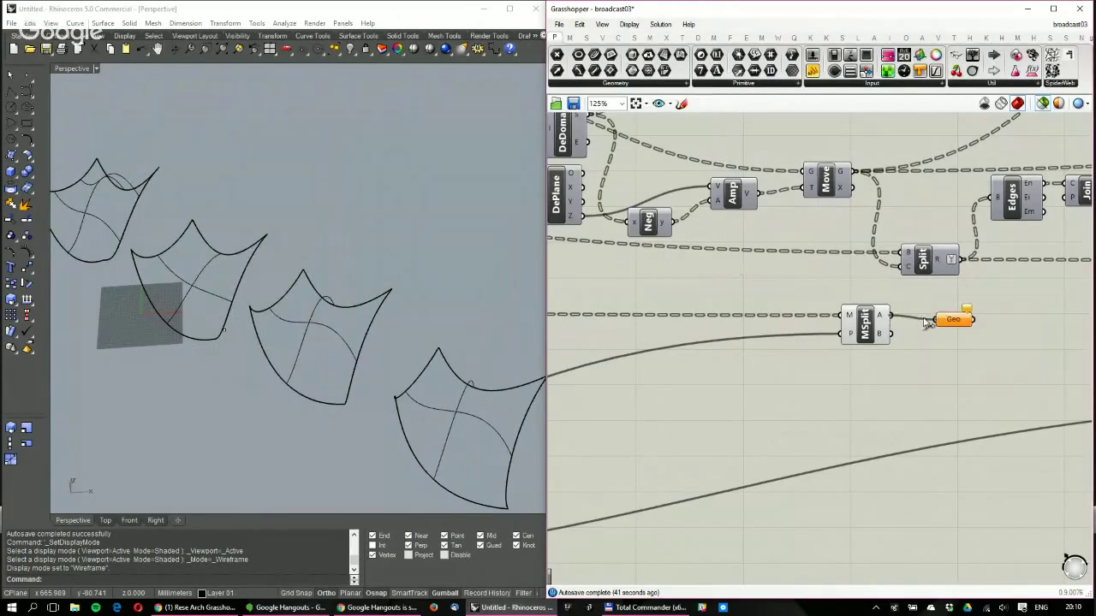
Compare the two split halves by feeding output B into the Geometry parameter, and reconnect output A
right_drag(497, 309, 377, 315)
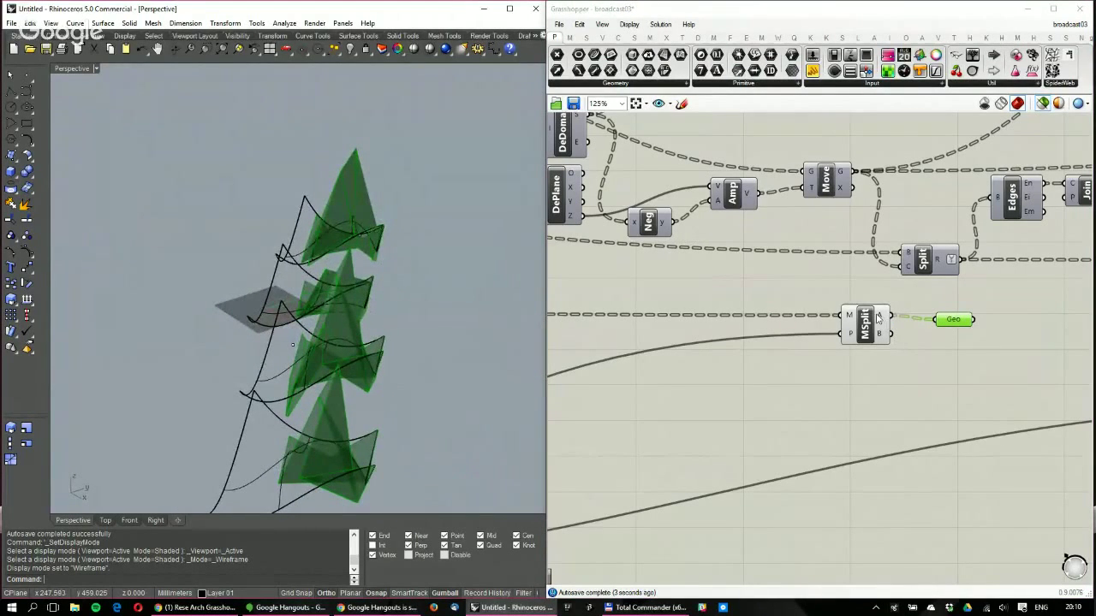
drag(892, 333, 936, 319)
right_drag(244, 254, 295, 272)
drag(892, 316, 947, 323)
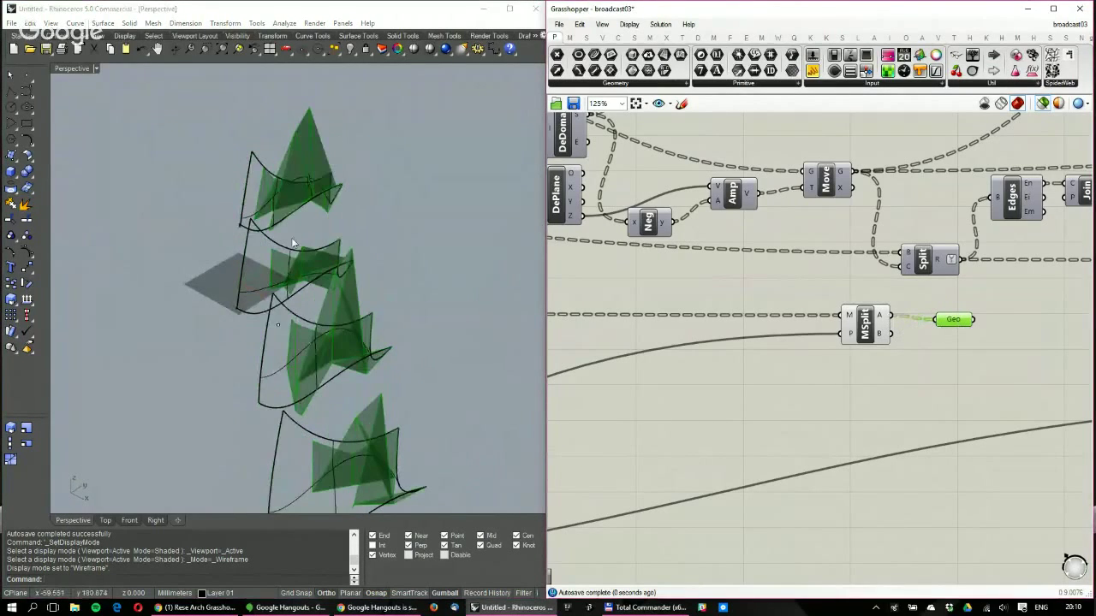
right_drag(231, 250, 190, 203)
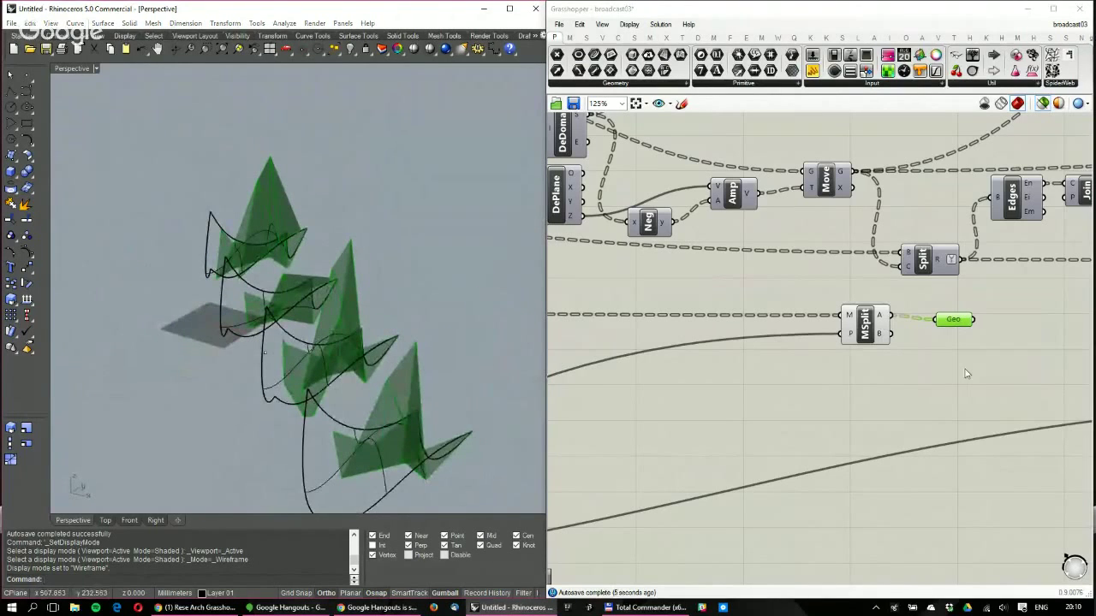
Feed the Geometry parameter into Mirror and combine the split meshes with their mirrored copies in a new Mesh Join component
right_drag(966, 373, 805, 412)
scroll(805, 411, down, 3)
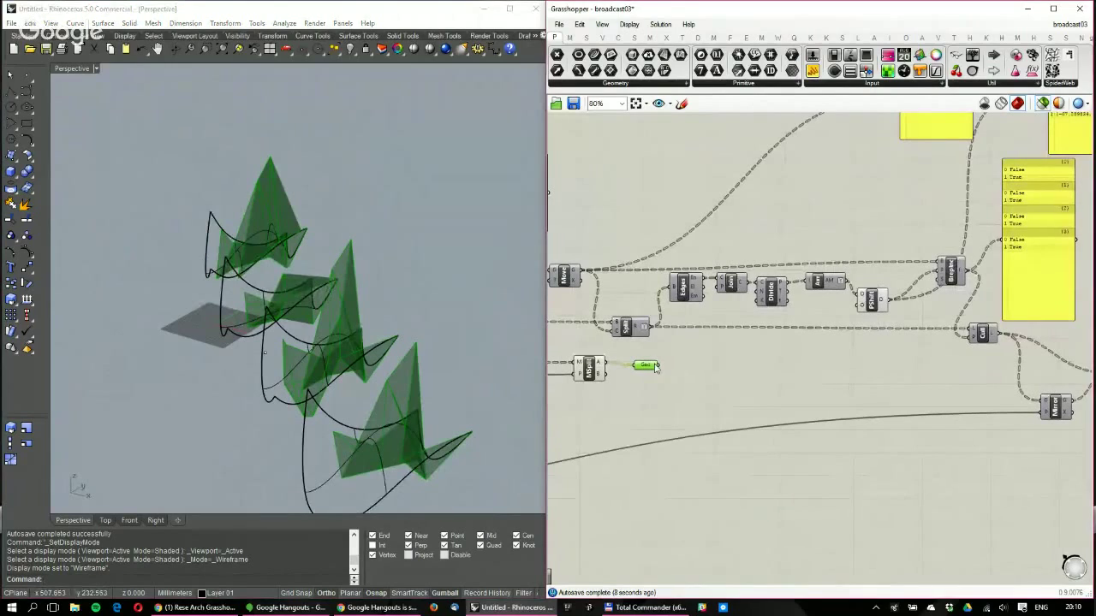
drag(656, 366, 1040, 401)
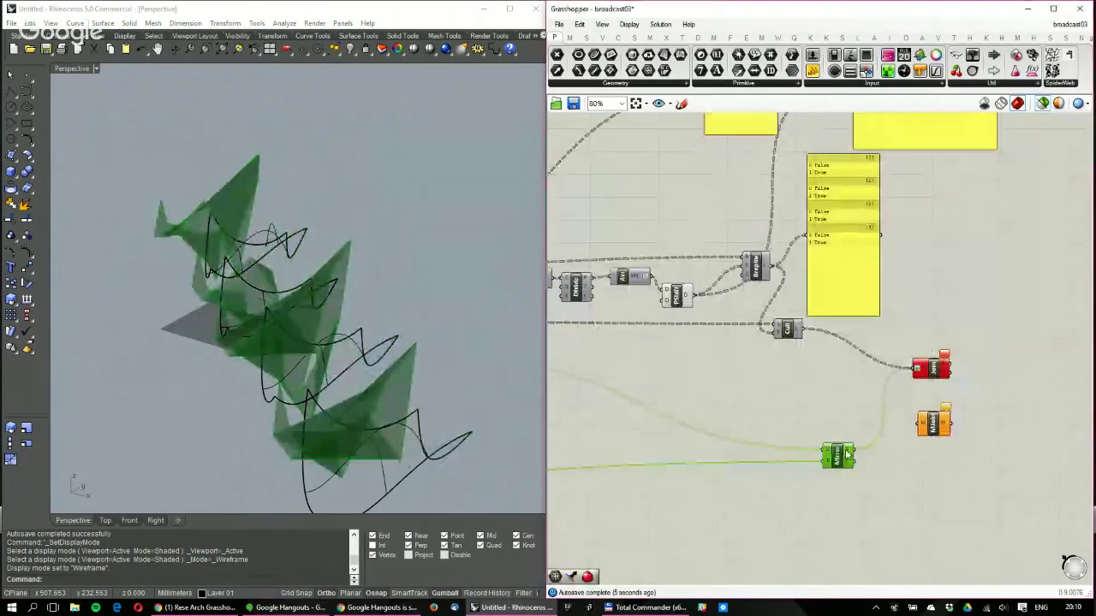
right_drag(745, 406, 868, 407)
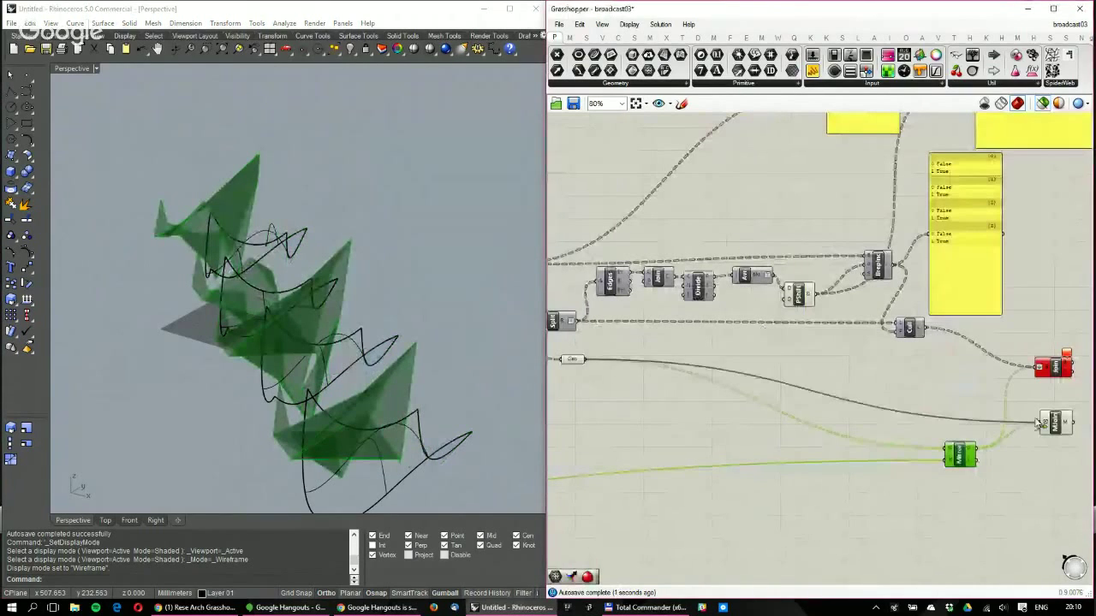
drag(1059, 430, 989, 409)
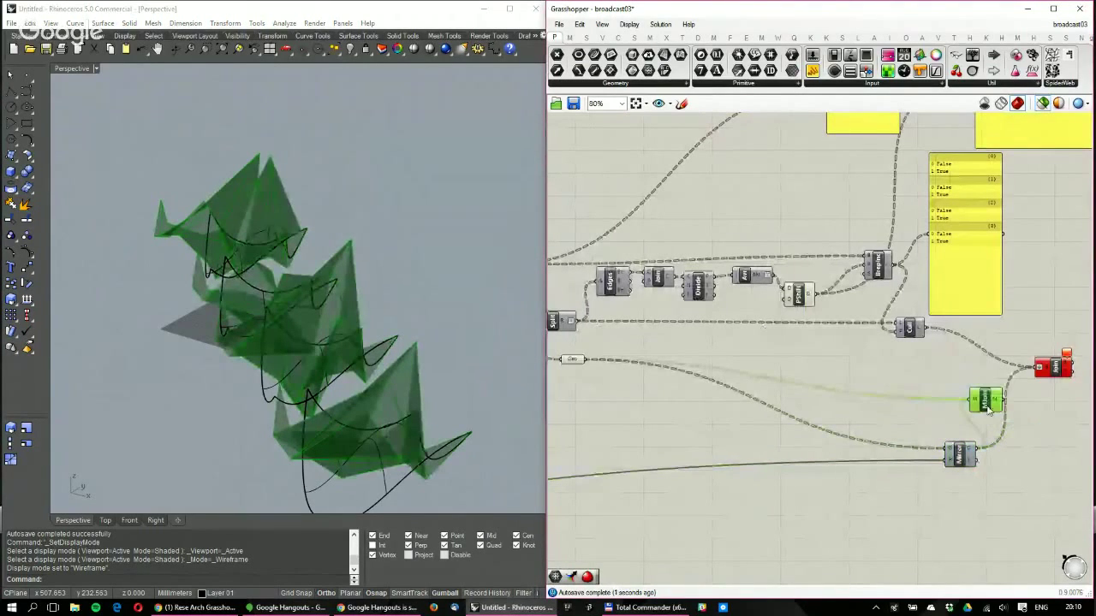
Inspect the mirrored and joined meshes and the data structure at the input and output of the new Mesh Join
right_drag(409, 344, 396, 271)
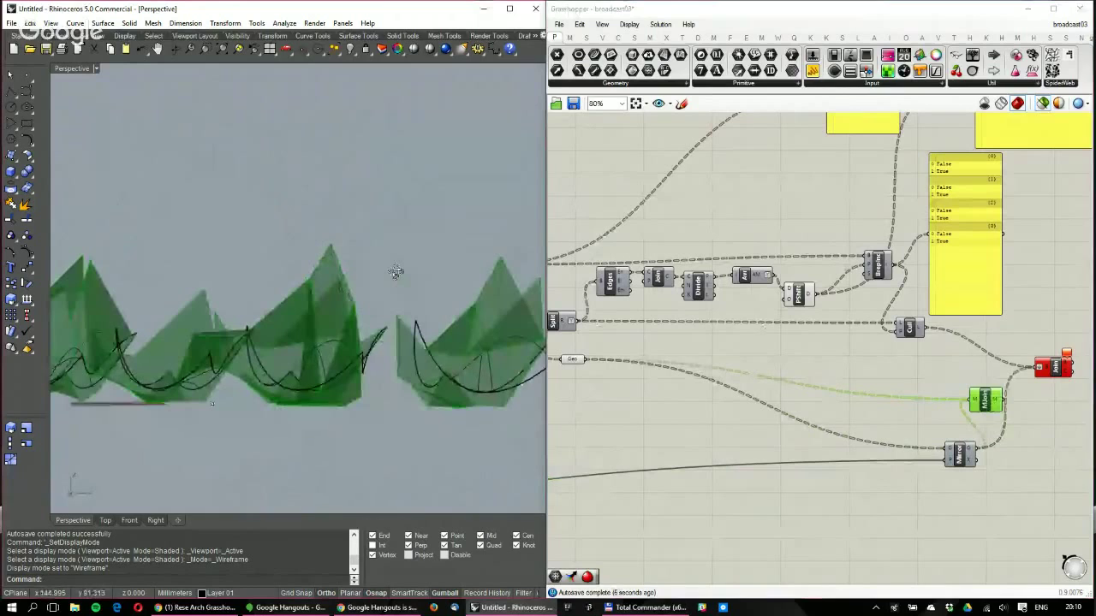
right_drag(395, 272, 303, 331)
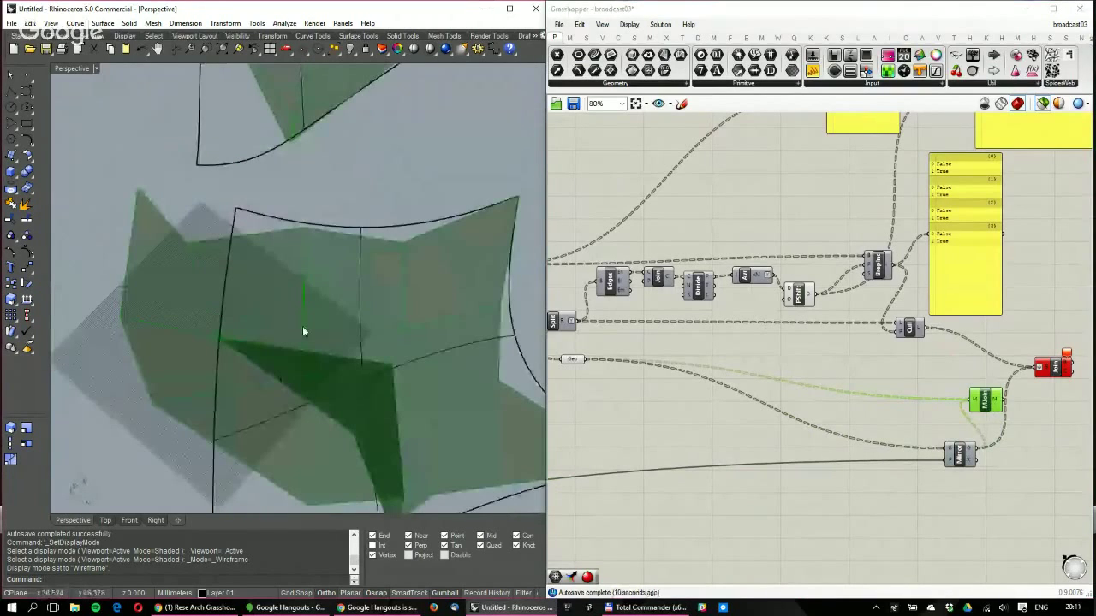
scroll(880, 384, up, 4)
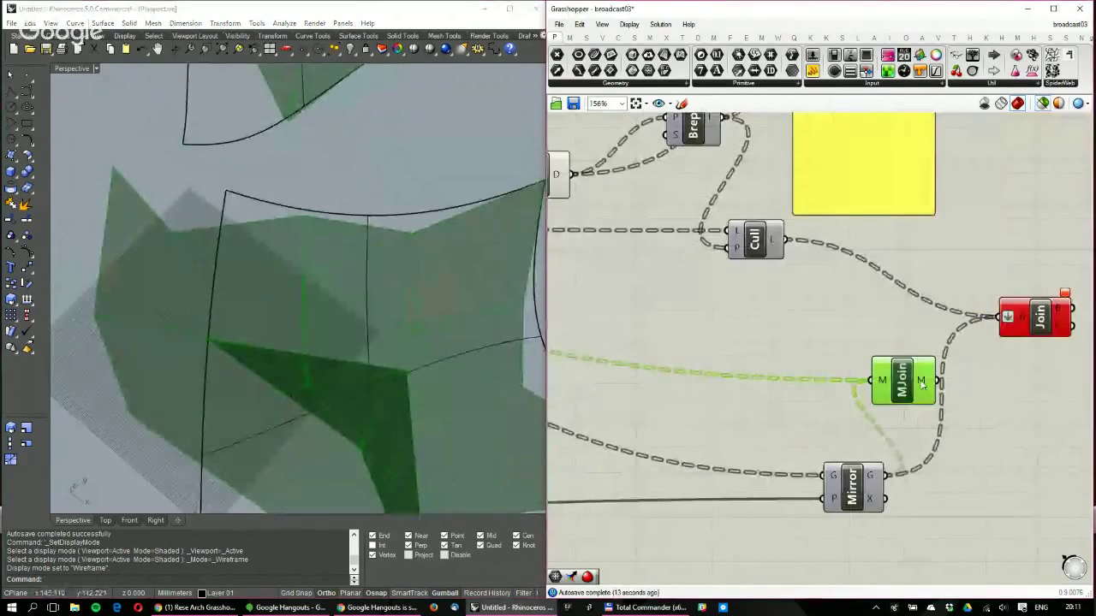
mouse_move(922, 384)
drag(922, 382, 973, 405)
mouse_move(936, 408)
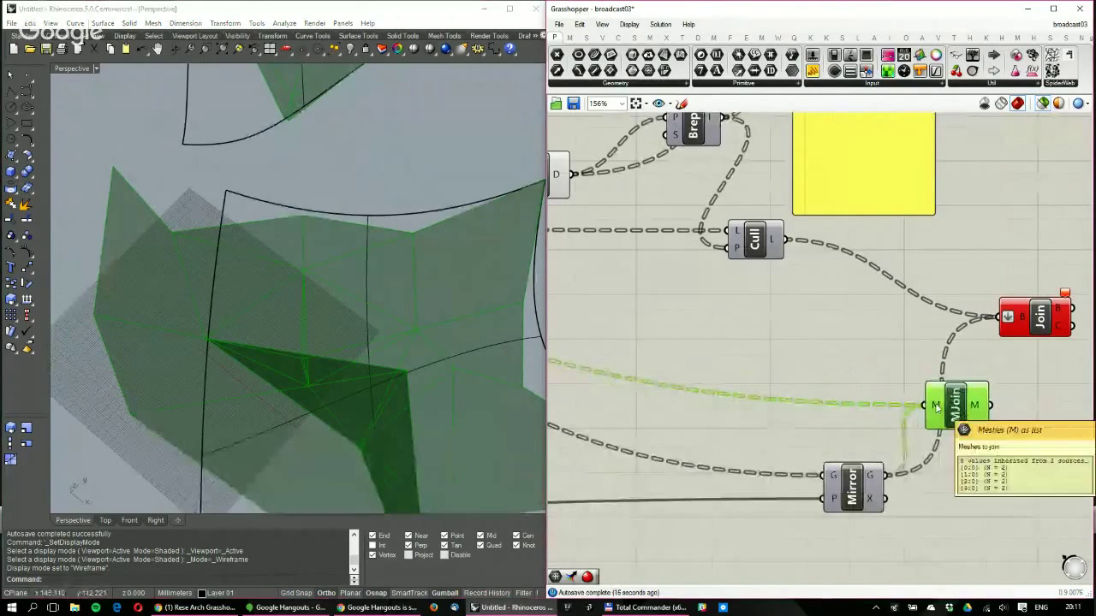
mouse_move(974, 407)
Delete the obsolete surface-based components and their panels, from the bounding box and moved planes through Split, Edges, Cull and Join
scroll(973, 409, down, 3)
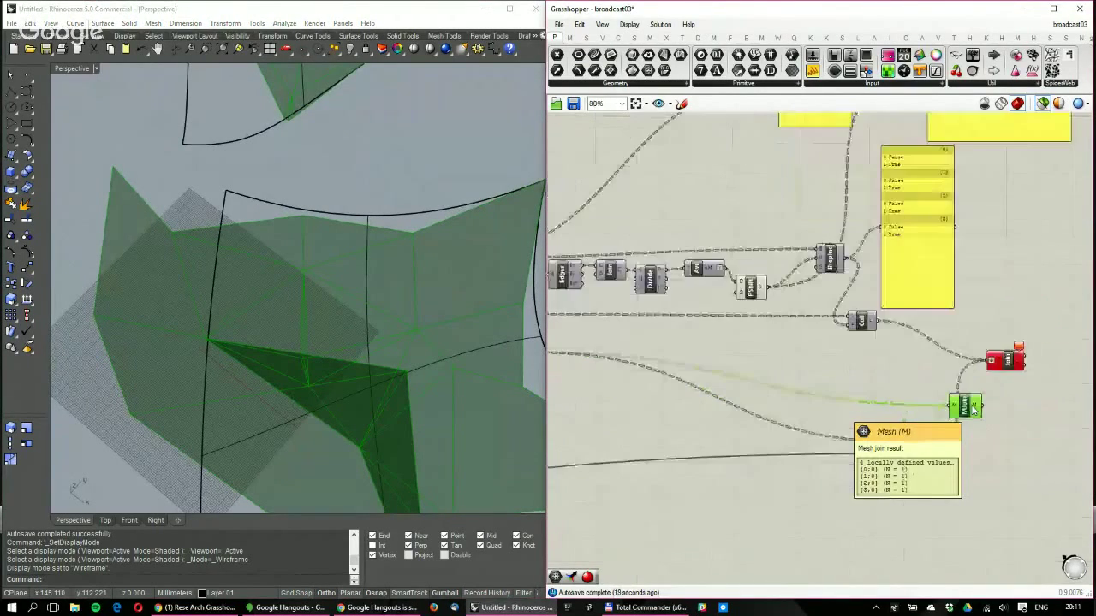
scroll(973, 409, down, 2)
drag(965, 391, 758, 154)
key(Delete)
right_drag(726, 218, 908, 221)
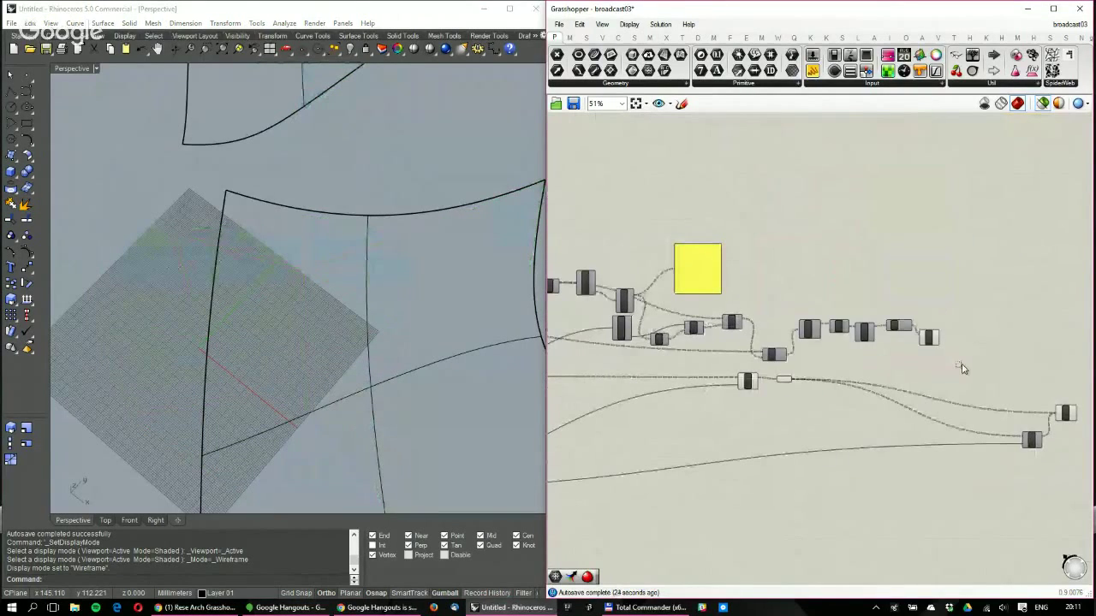
drag(962, 368, 636, 244)
key(Delete)
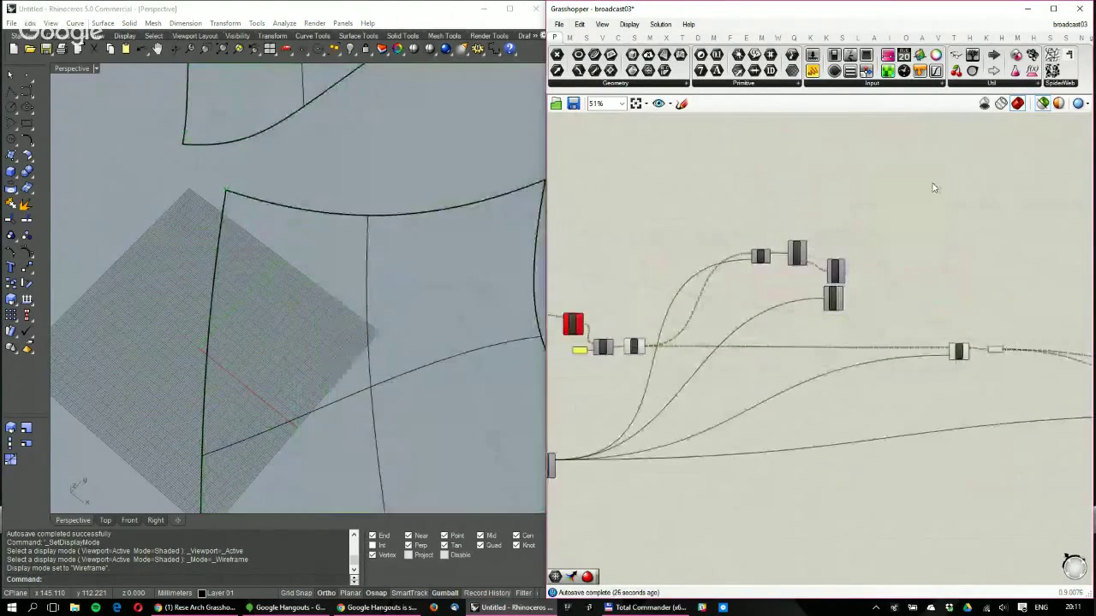
drag(933, 181, 719, 327)
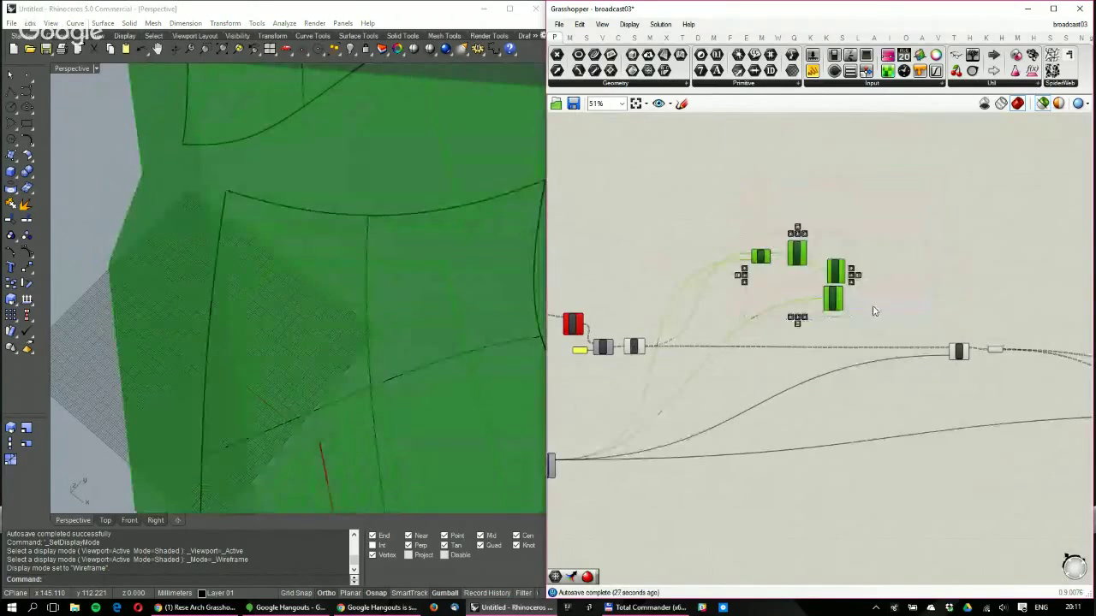
key(Delete)
Compare the meshes at Mesh Split Plane with the half held in the Geometry parameter, viewing them from different angles
scroll(959, 349, up, 4)
click(962, 351)
right_drag(966, 360, 898, 361)
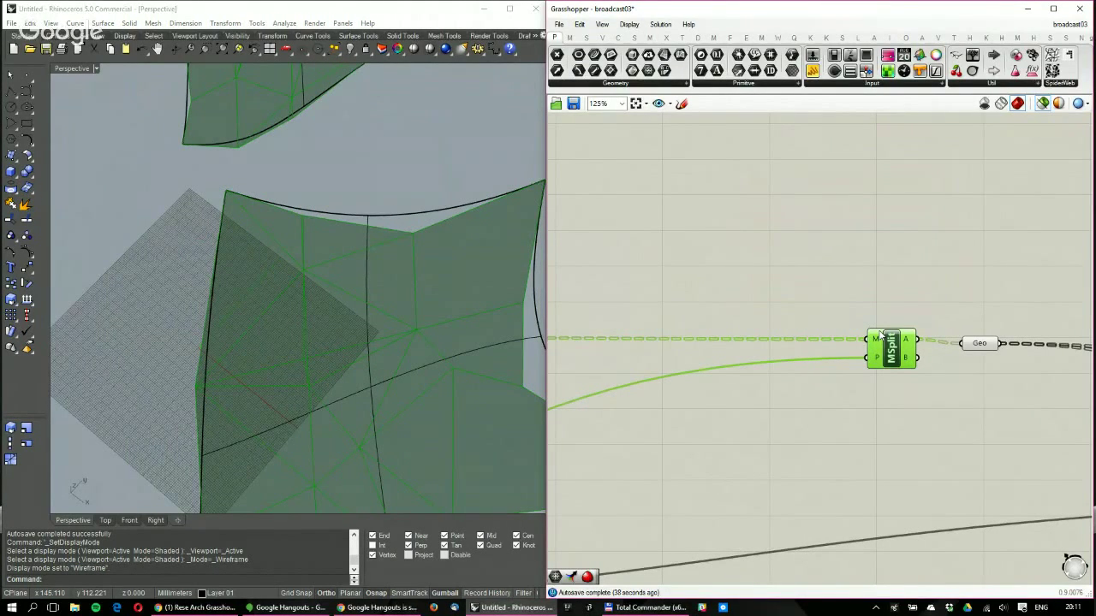
right_drag(337, 257, 351, 319)
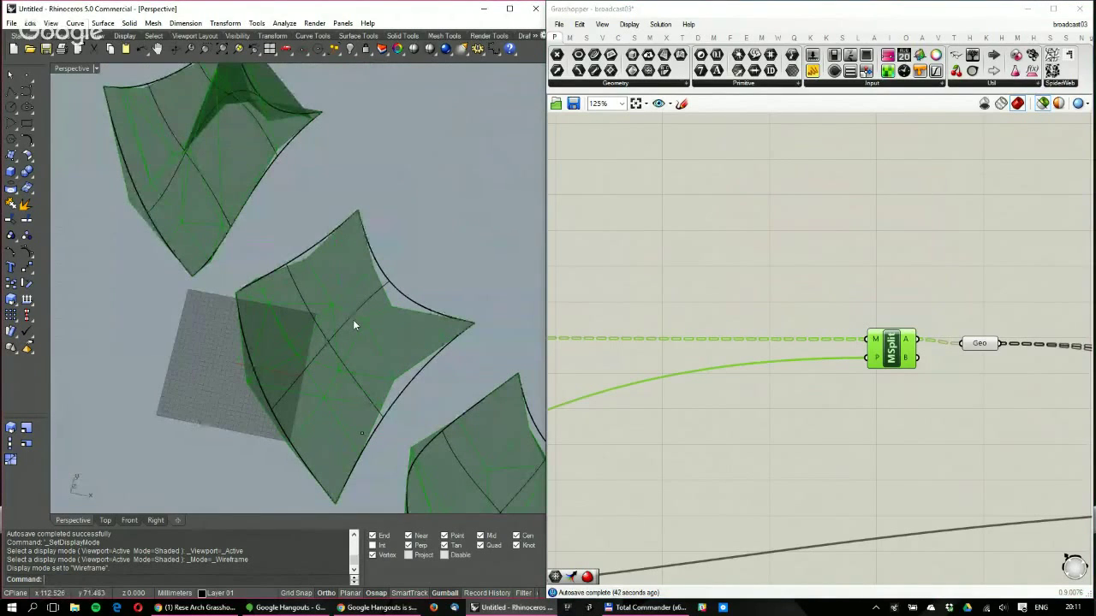
middle_click(874, 287)
right_drag(979, 335, 890, 344)
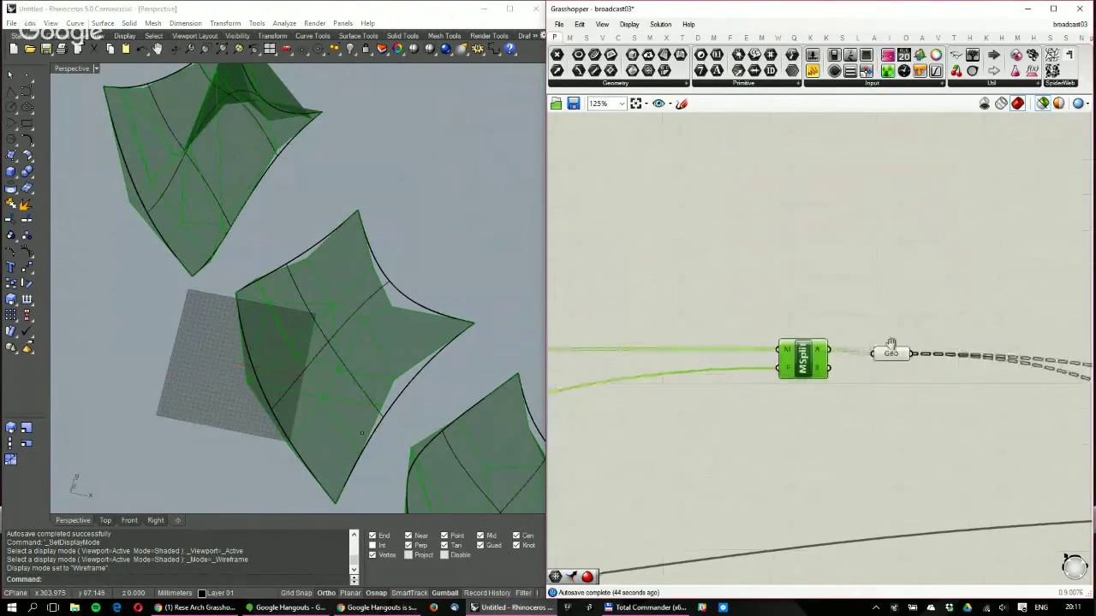
click(890, 354)
middle_click(889, 310)
right_drag(360, 283, 328, 268)
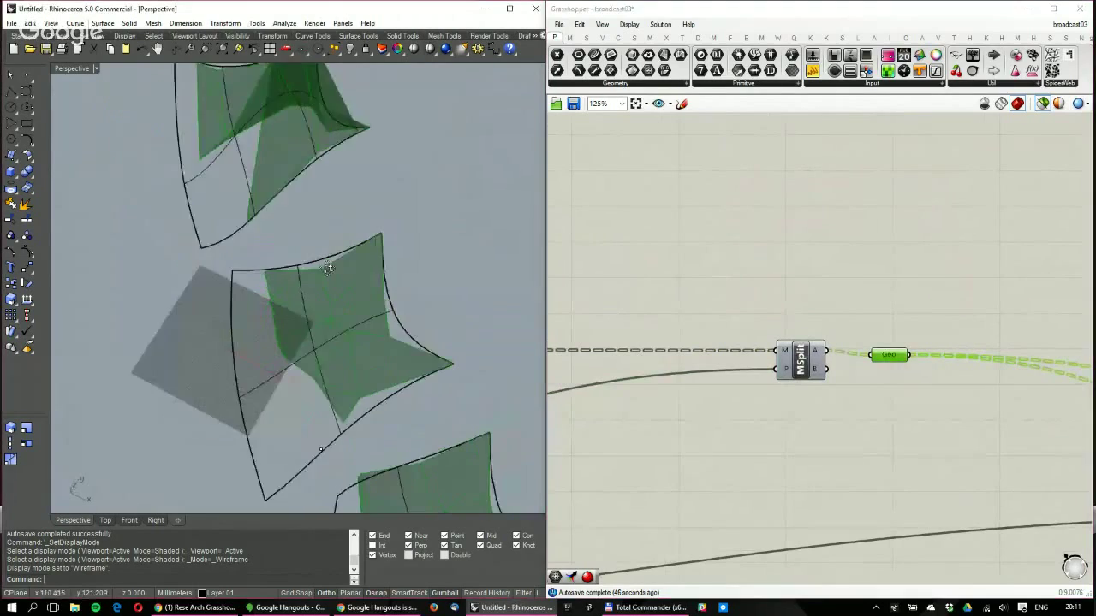
Select the final Mesh Join and examine the mirrored meshes in the Perspective view
scroll(328, 268, down, 5)
scroll(900, 430, down, 3)
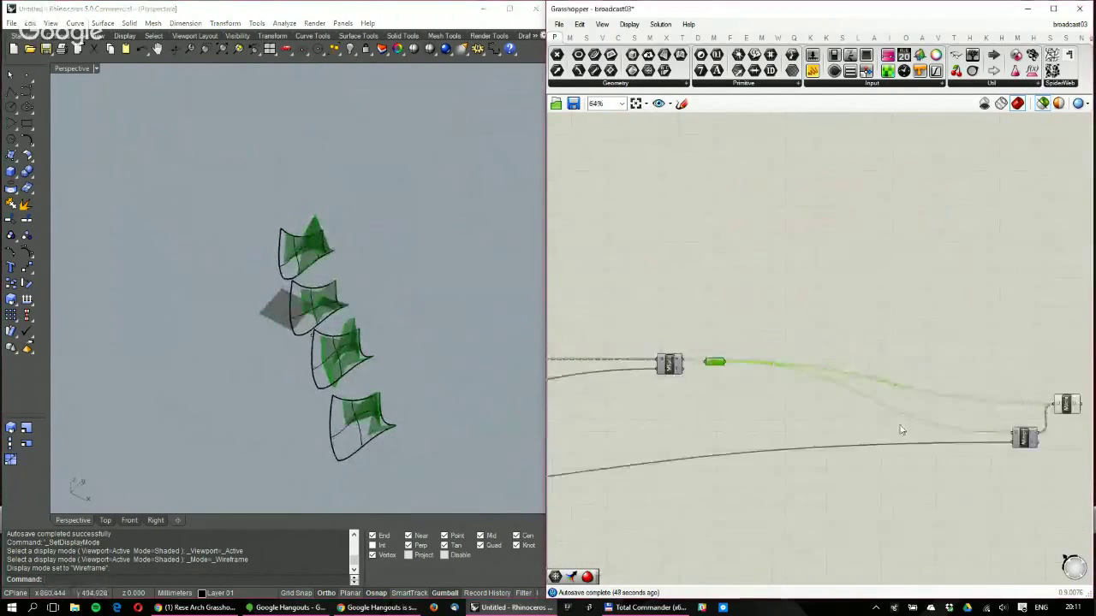
scroll(900, 430, up, 4)
click(780, 304)
scroll(360, 325, up, 4)
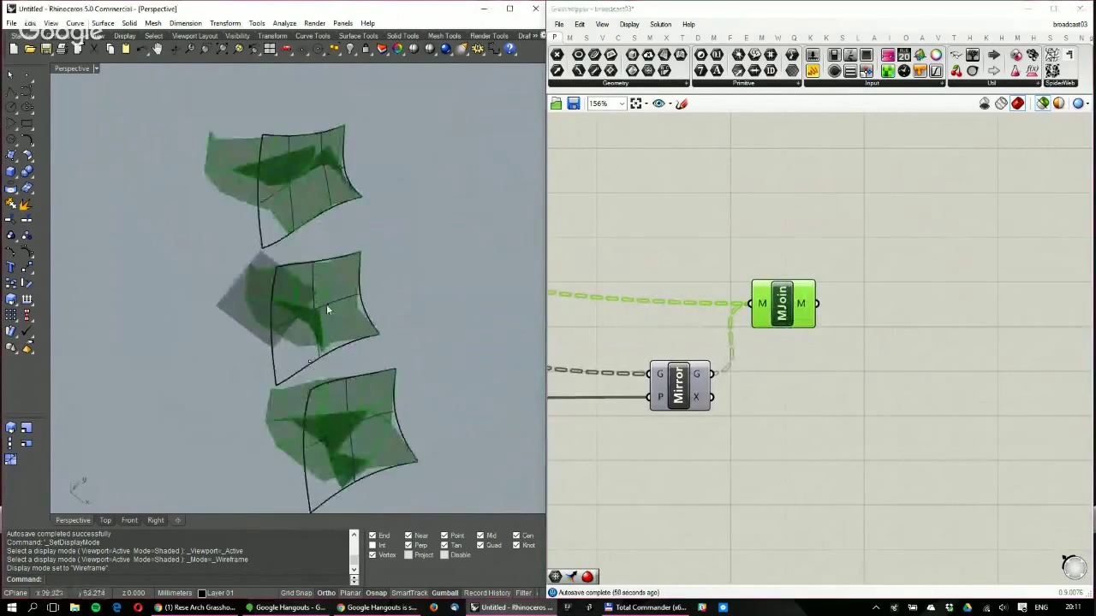
Try Weaverbird's Join Meshes and Weld on the output of the final Mesh Join
right_drag(326, 304, 335, 257)
scroll(360, 224, up, 3)
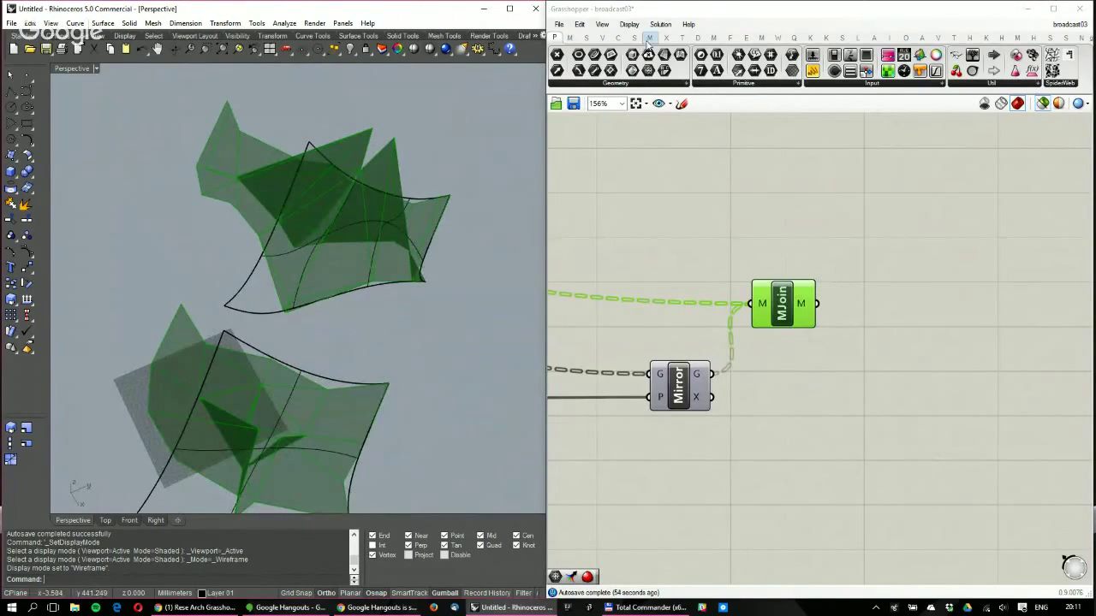
click(649, 38)
click(912, 240)
double_click(913, 239)
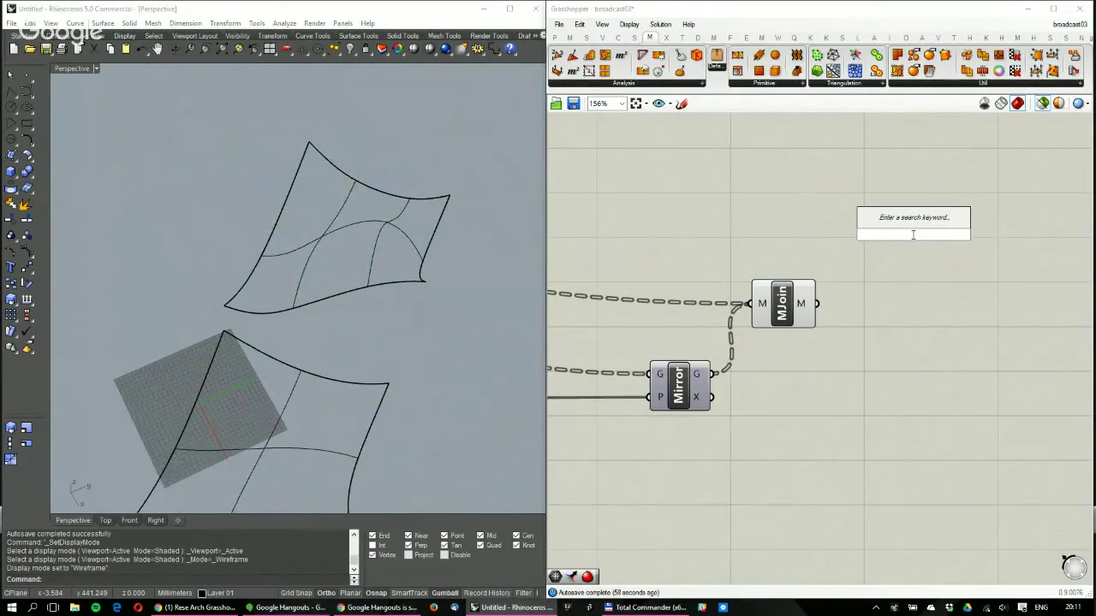
text(weld)
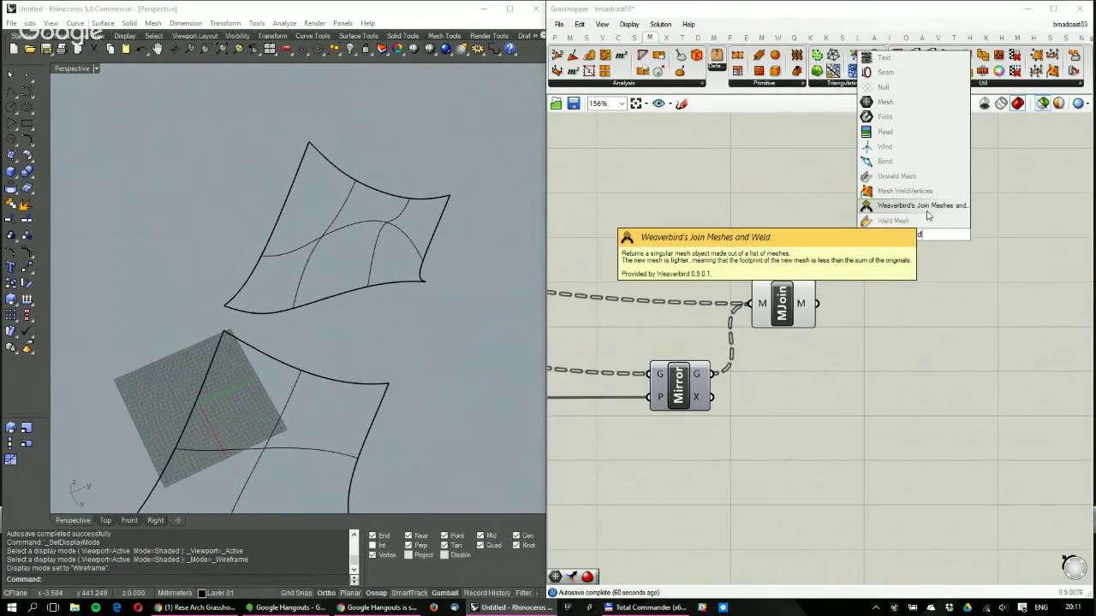
click(916, 205)
drag(817, 304, 891, 281)
scroll(882, 296, up, 2)
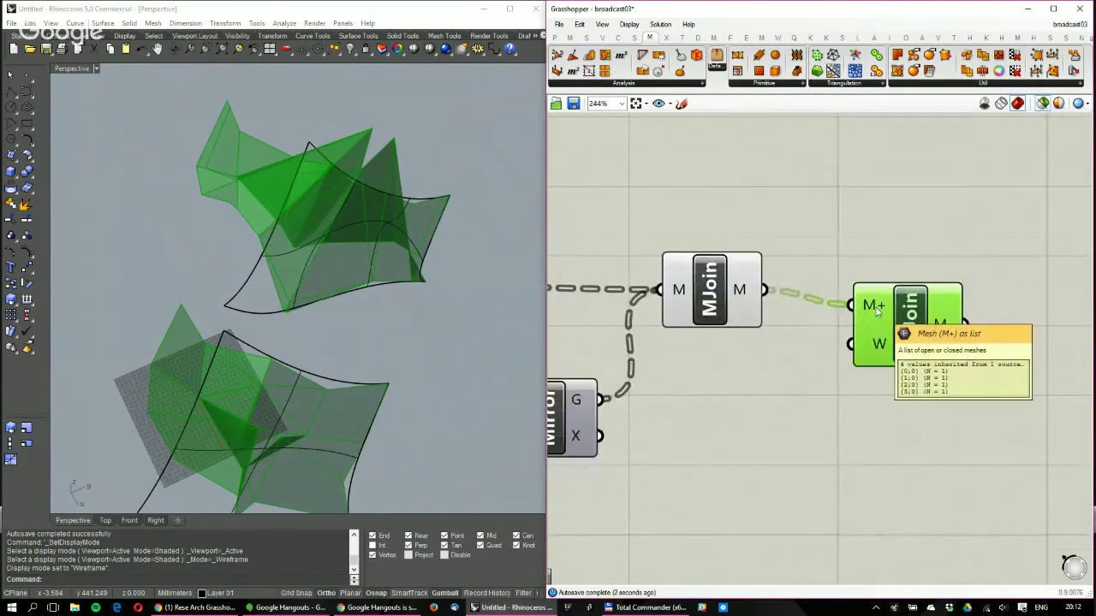
mouse_move(880, 344)
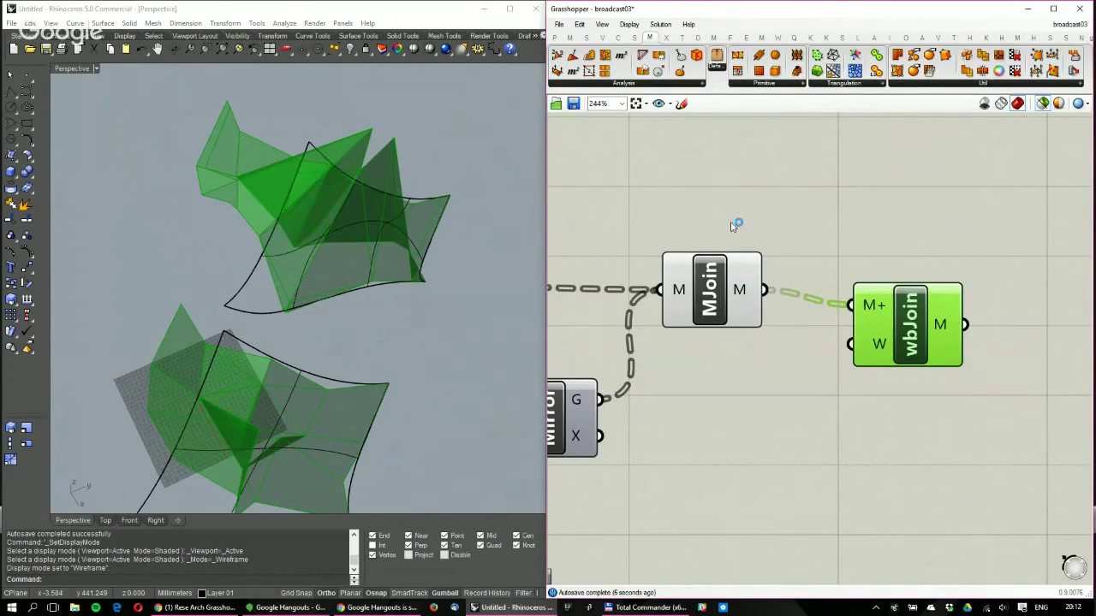
Add a panel showing the Mesh Join output and a copy of it showing the Weaverbird join output, and compare their mesh data
click(555, 37)
drag(812, 70, 843, 206)
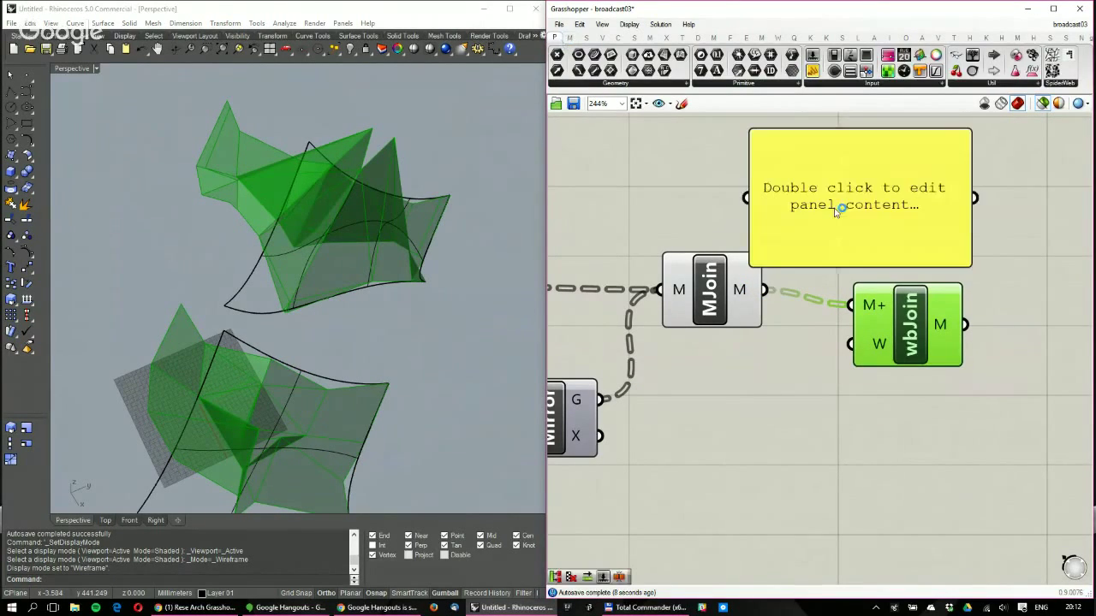
drag(765, 290, 748, 197)
right_drag(873, 196, 744, 289)
drag(707, 300, 1039, 249)
drag(835, 417, 957, 248)
right_drag(958, 249, 848, 290)
drag(917, 302, 947, 305)
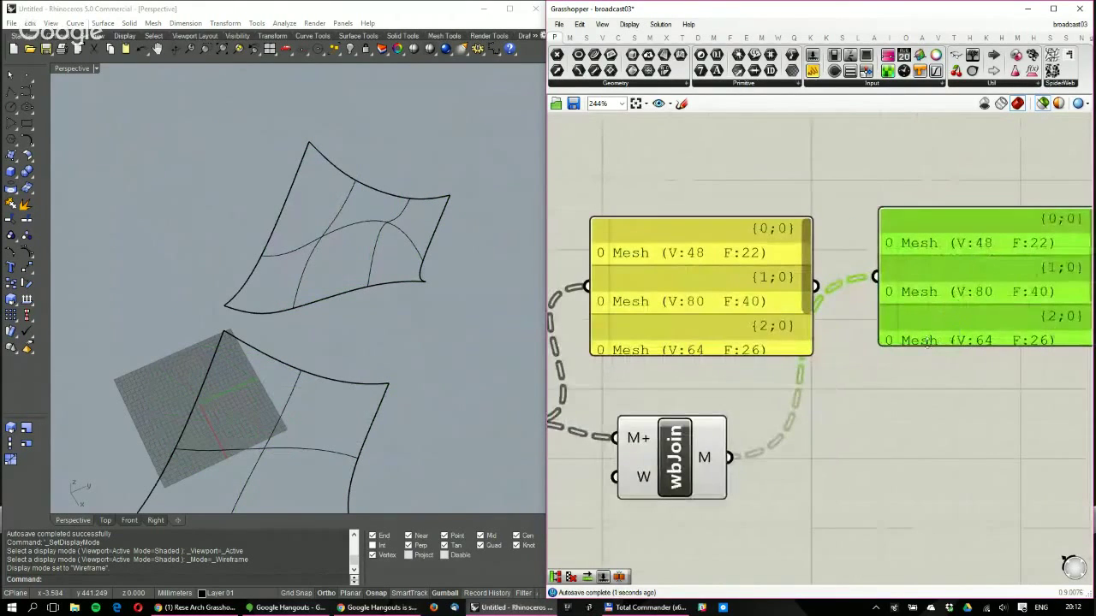
scroll(946, 327, down, 1)
scroll(947, 327, up, 1)
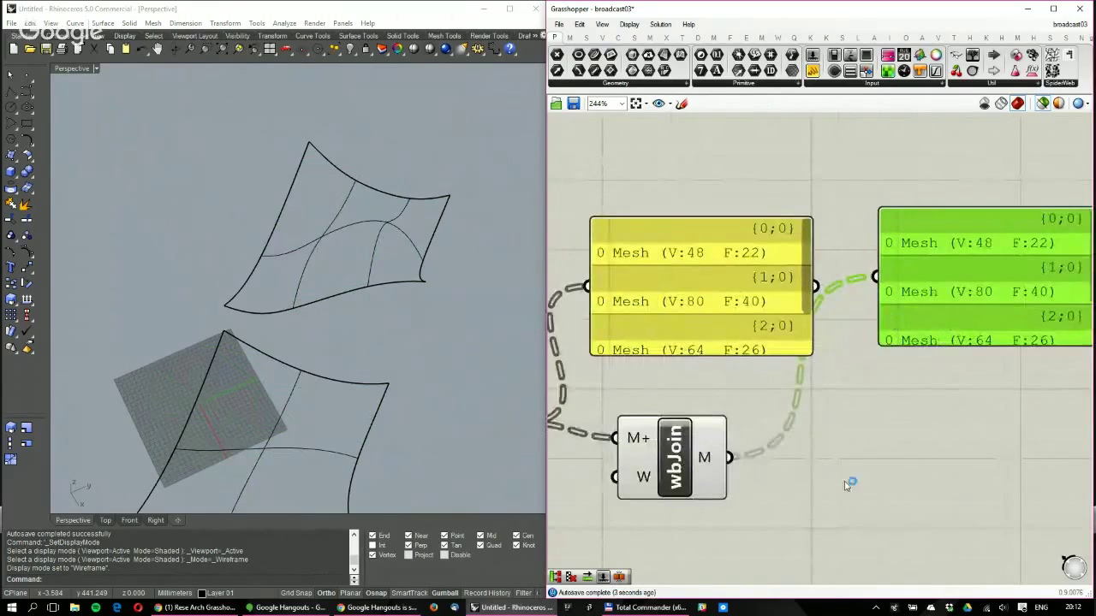
Add a Weld Mesh component fed by the Mesh Join output and connect its result to the second panel in place of the Weaverbird join
right_drag(754, 485, 843, 399)
scroll(758, 470, down, 1)
double_click(754, 470)
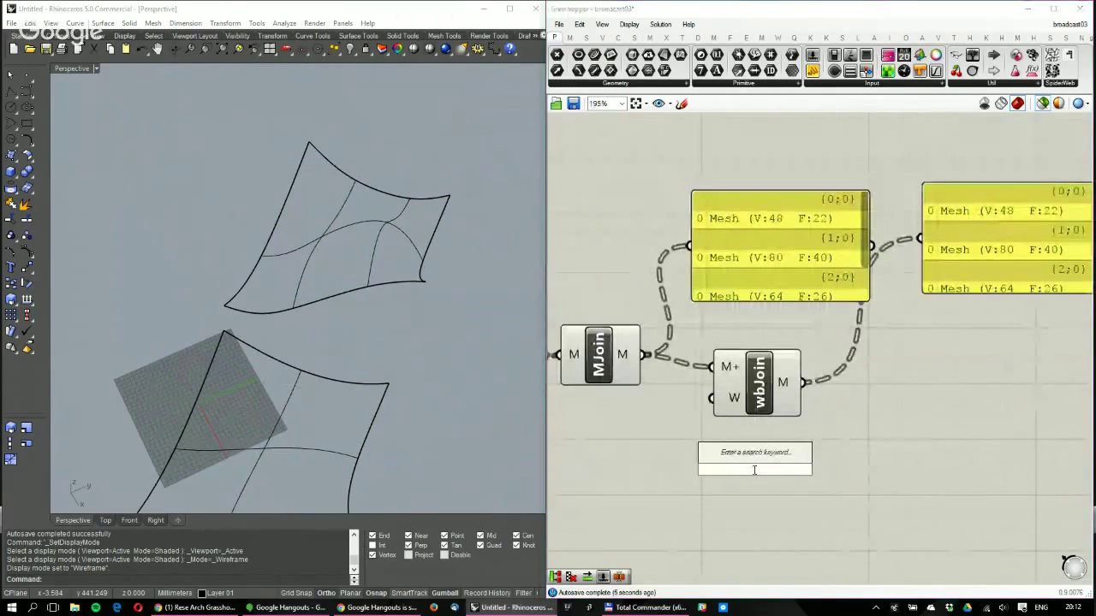
text(weld)
click(739, 447)
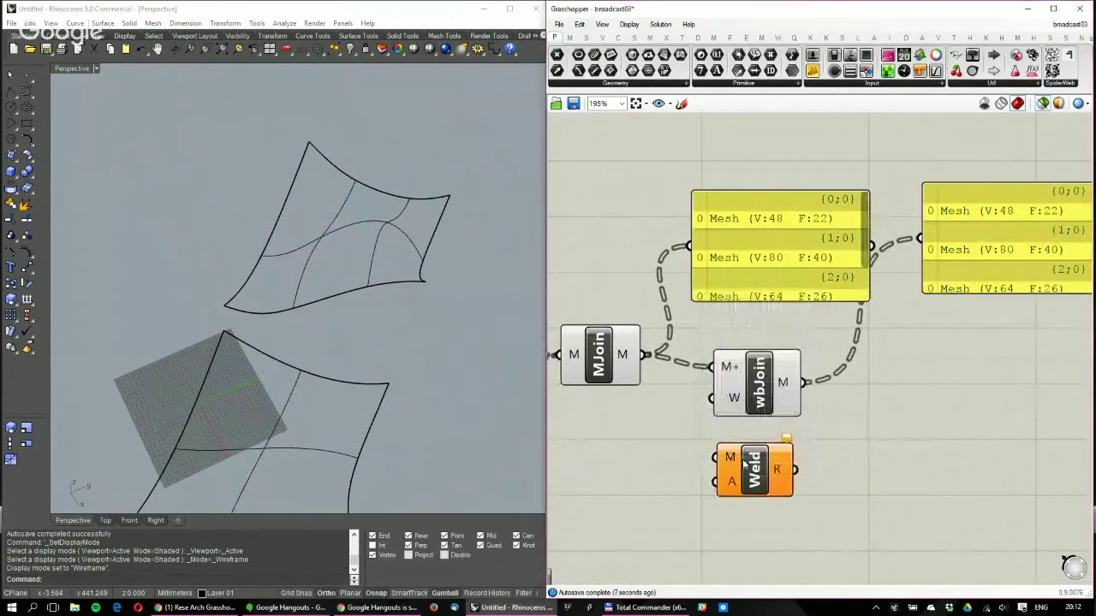
drag(643, 354, 715, 457)
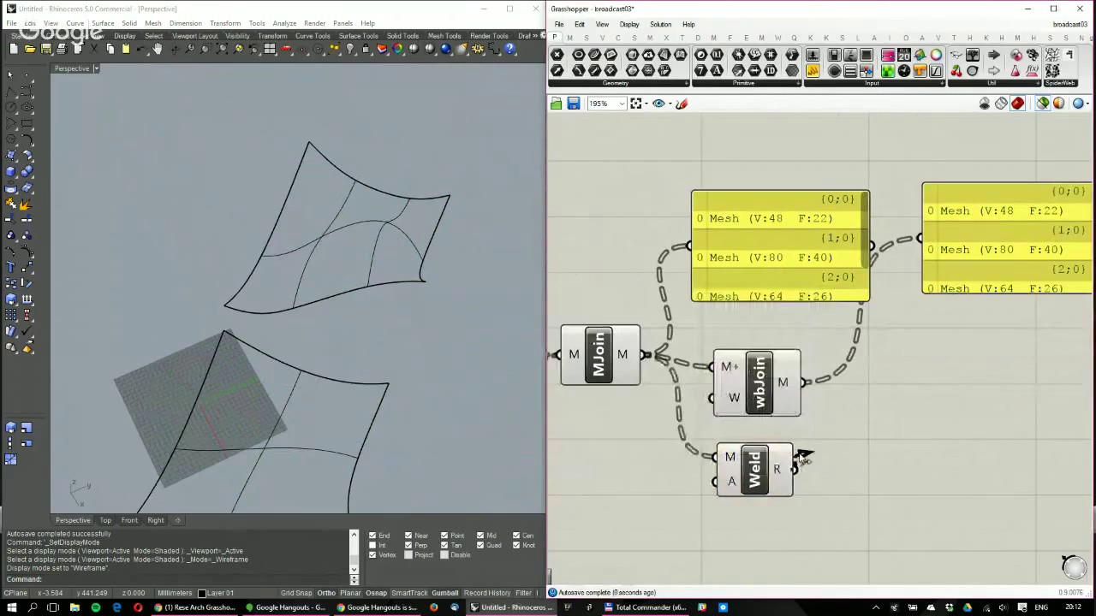
drag(803, 458, 920, 238)
Delete the Weaverbird join component and move Weld into its place beneath the first panel
drag(748, 395, 771, 388)
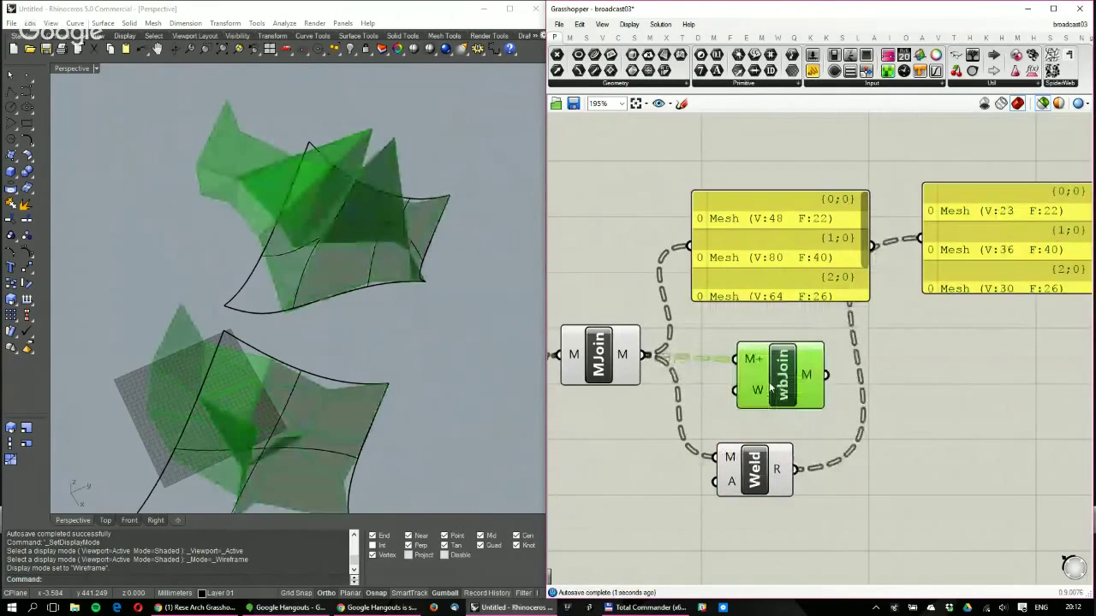
key(Delete)
drag(755, 479, 757, 387)
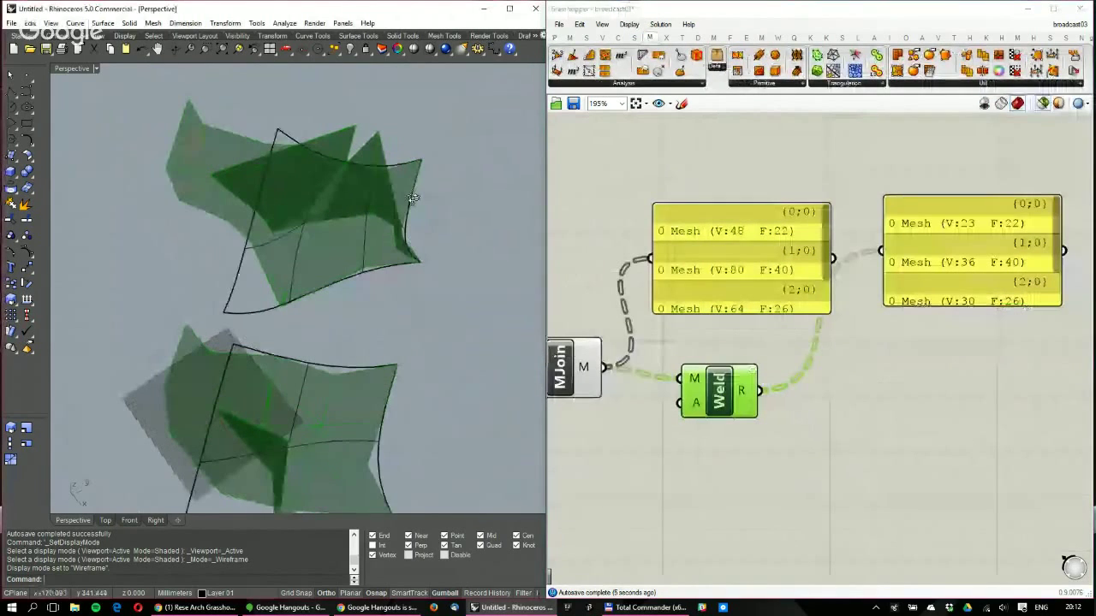
right_drag(413, 198, 273, 360)
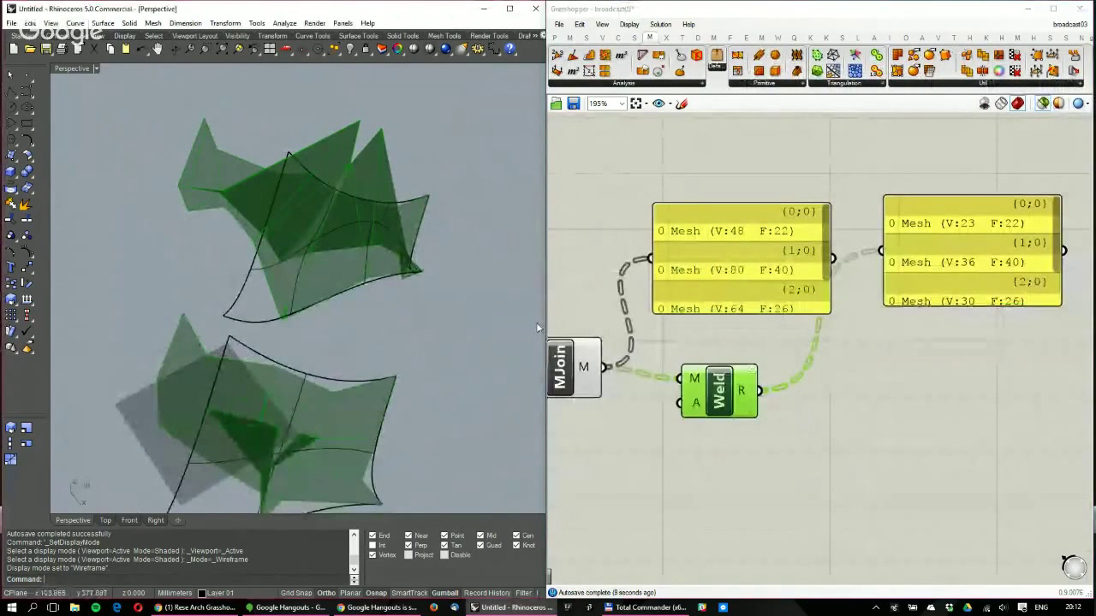
Add a Mesh UnifyNormals component below and beyond Weld
right_drag(798, 386, 849, 364)
double_click(833, 443)
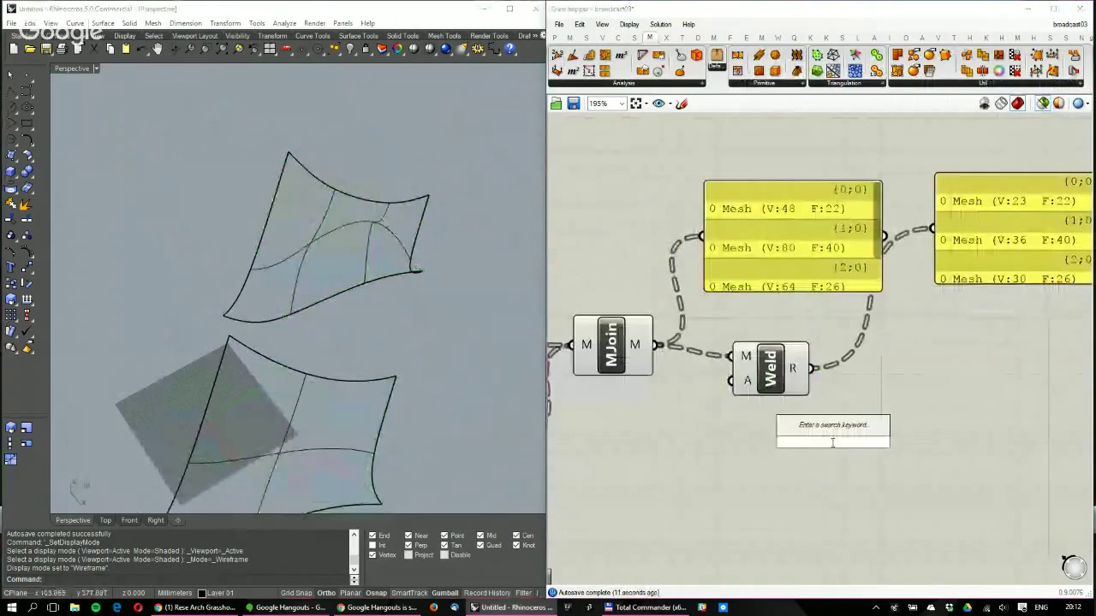
text(unify normal)
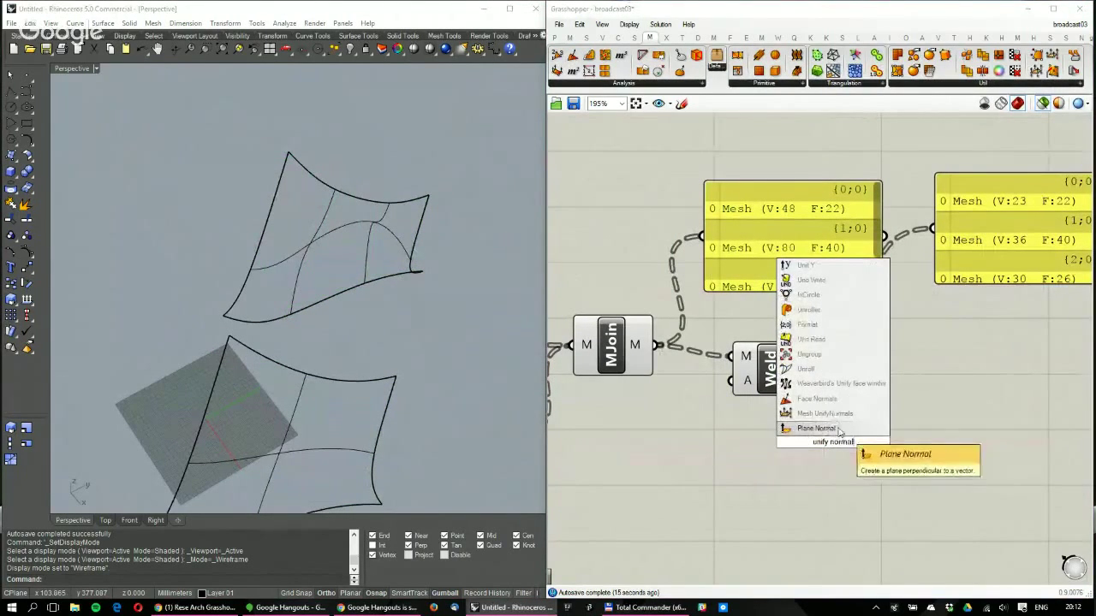
click(839, 426)
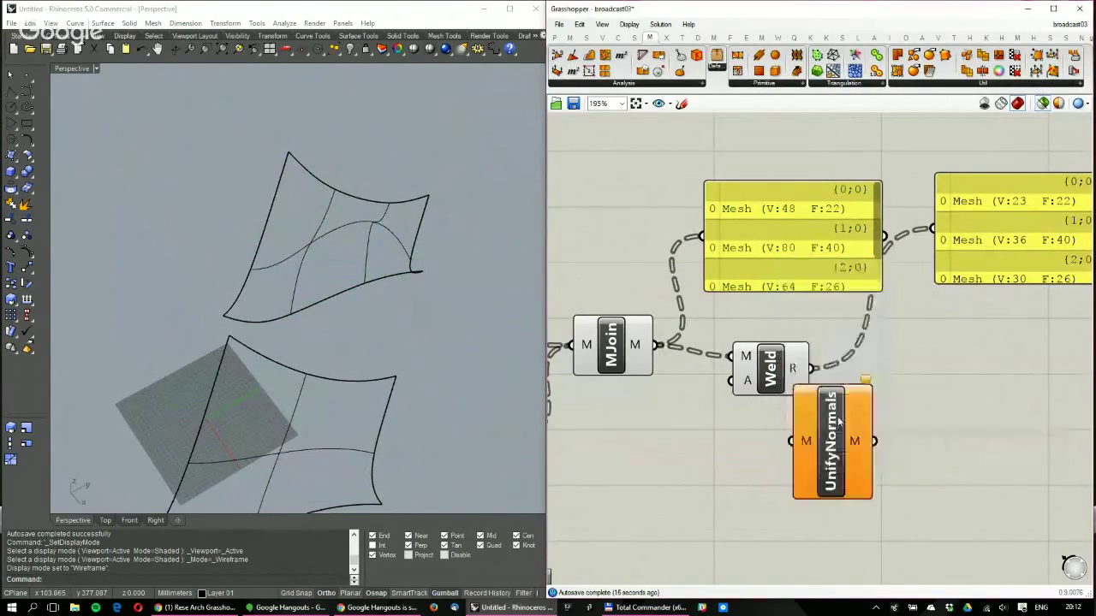
drag(839, 422, 908, 418)
Examine the welded meshes around the twin peaks, and connect the Weld result to UnifyNormals
click(794, 375)
right_drag(306, 299, 309, 258)
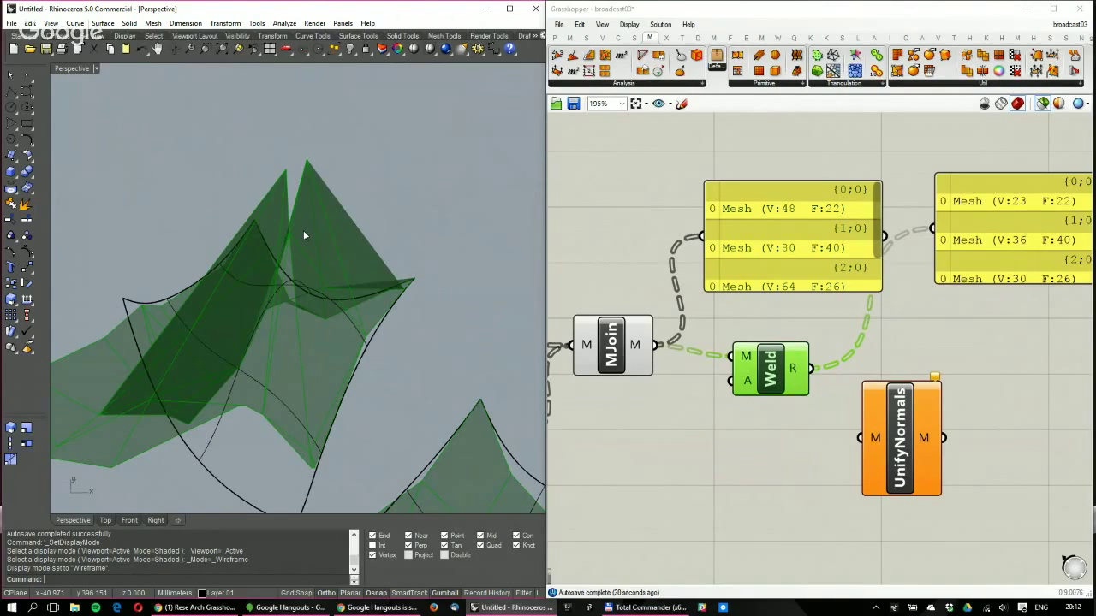
right_drag(303, 232, 265, 318)
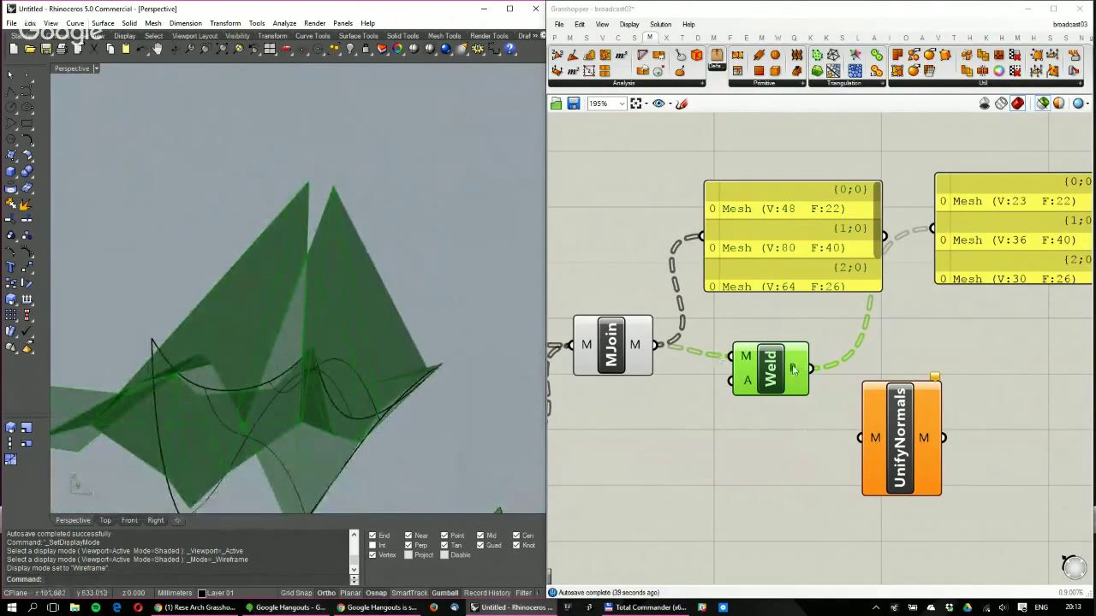
drag(810, 368, 877, 426)
scroll(877, 425, down, 2)
click(775, 413)
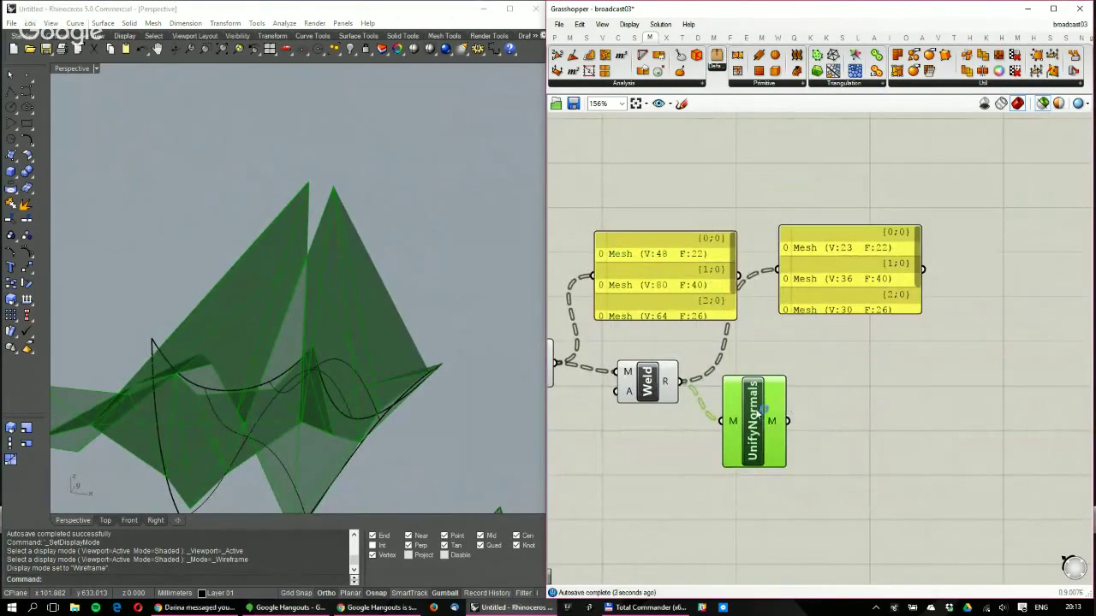
Add a Weaverbird Catmull-Clark subdivision component and feed it the mesh output of UnifyNormals
right_drag(321, 345, 299, 351)
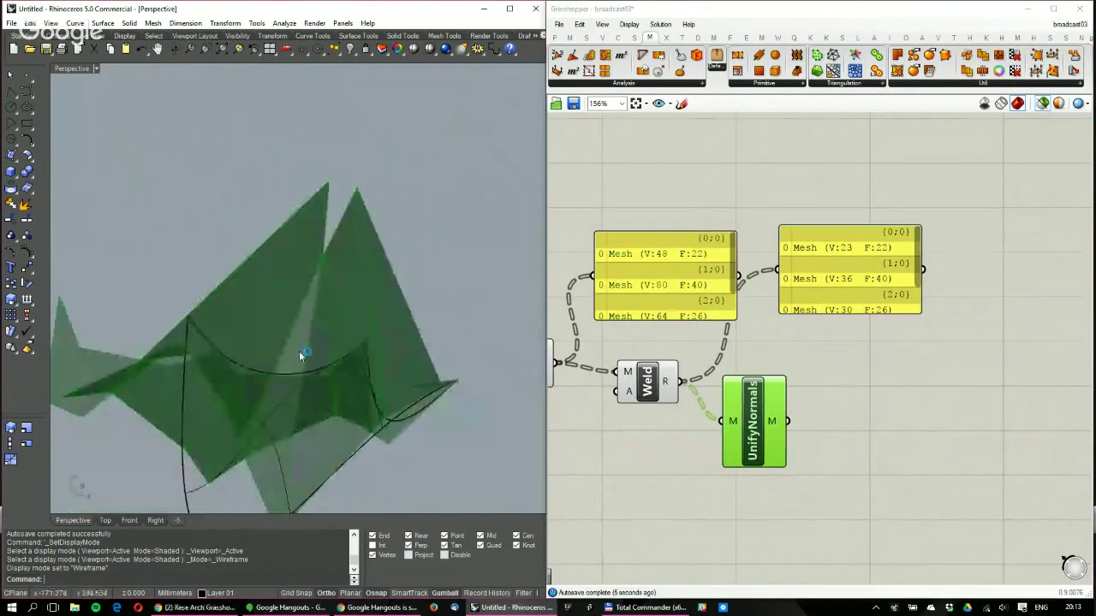
double_click(870, 429)
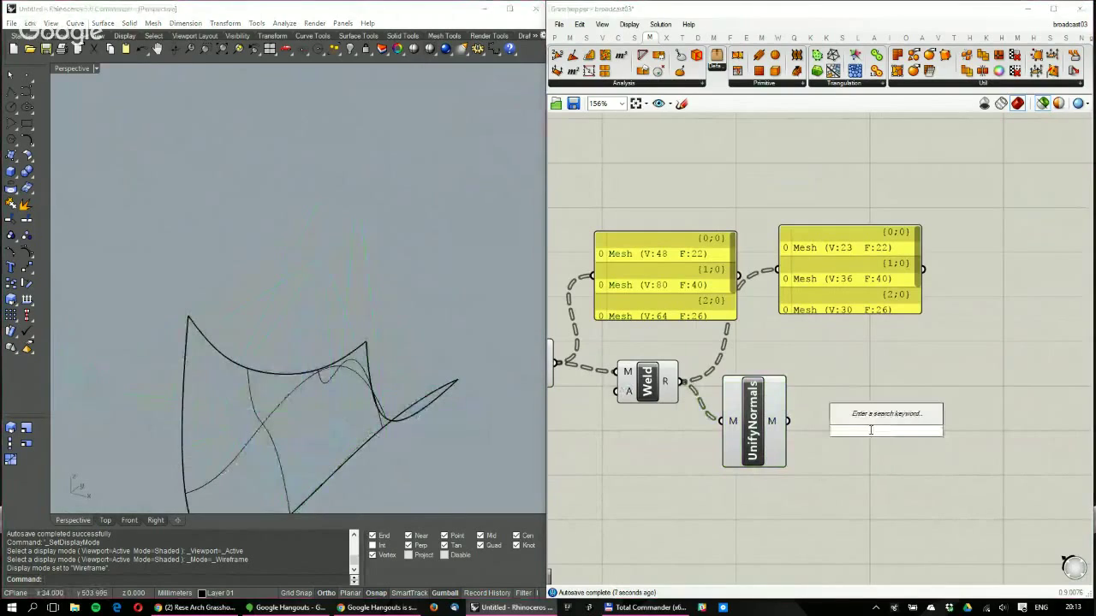
text(catmull)
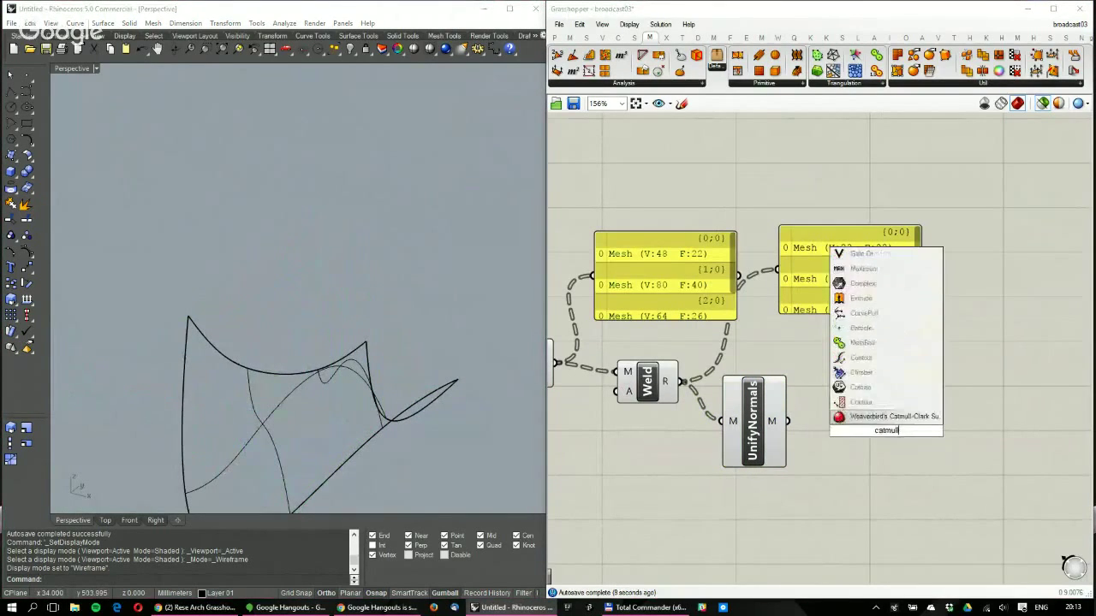
key(Return)
drag(786, 421, 878, 442)
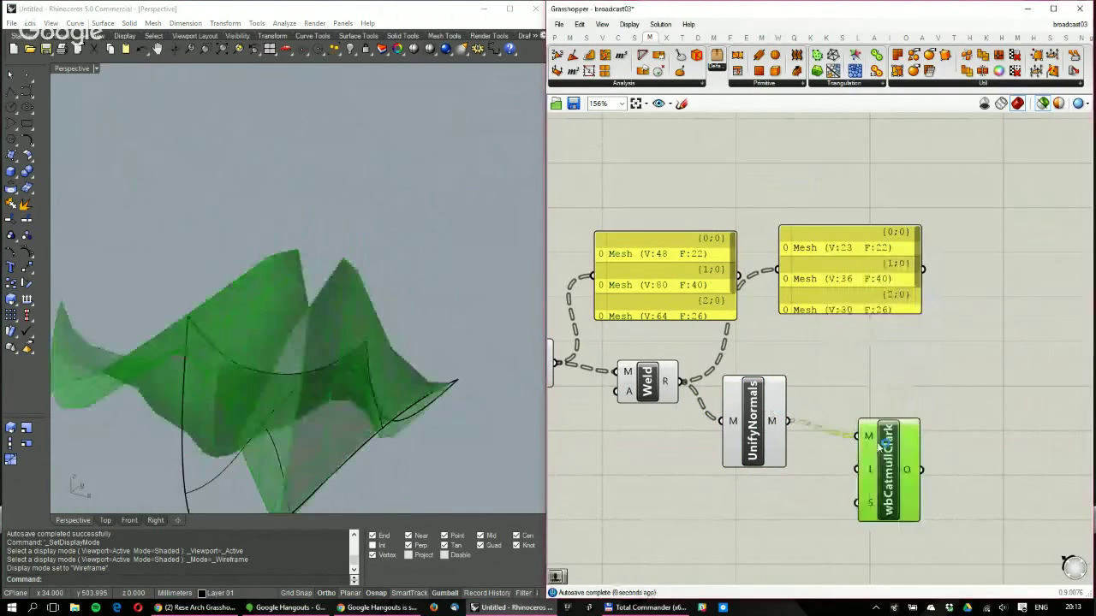
Add a number slider with value 3 and connect it to the Level input of the Catmull-Clark component
double_click(732, 519)
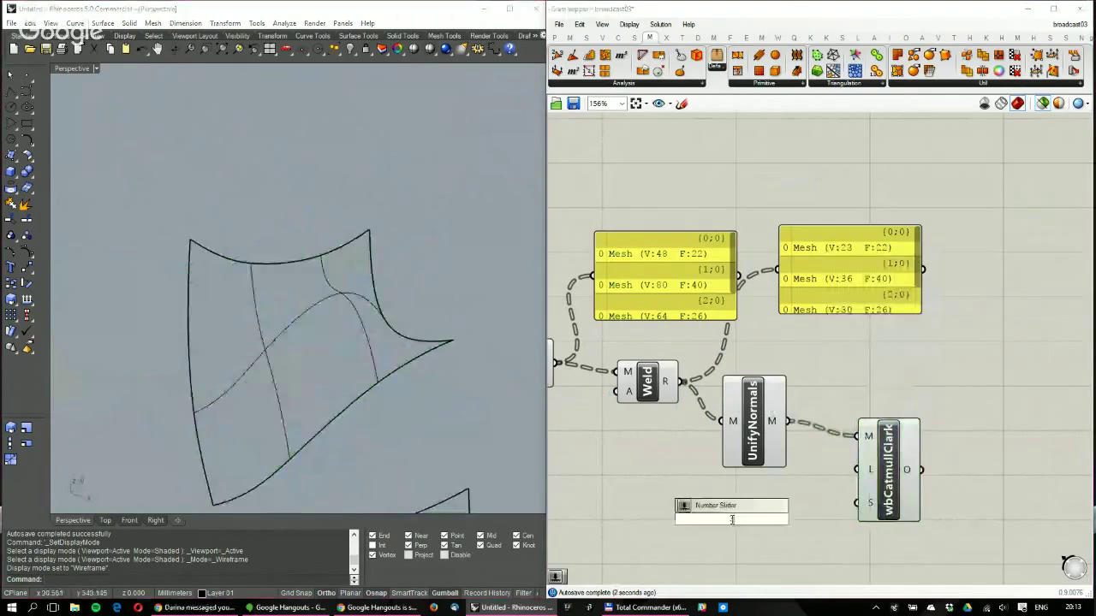
text(3)
key(Return)
drag(804, 518, 857, 475)
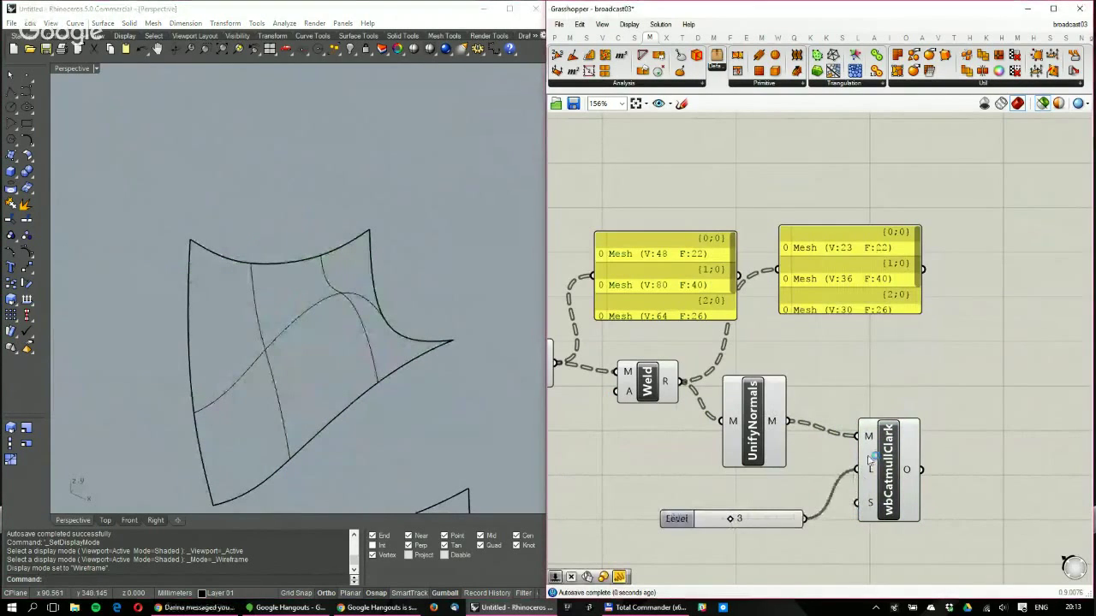
Examine the subdivided meshes up close, comparing the Catmull-Clark result with the UnifyNormals mesh near the corners
right_drag(309, 270, 366, 358)
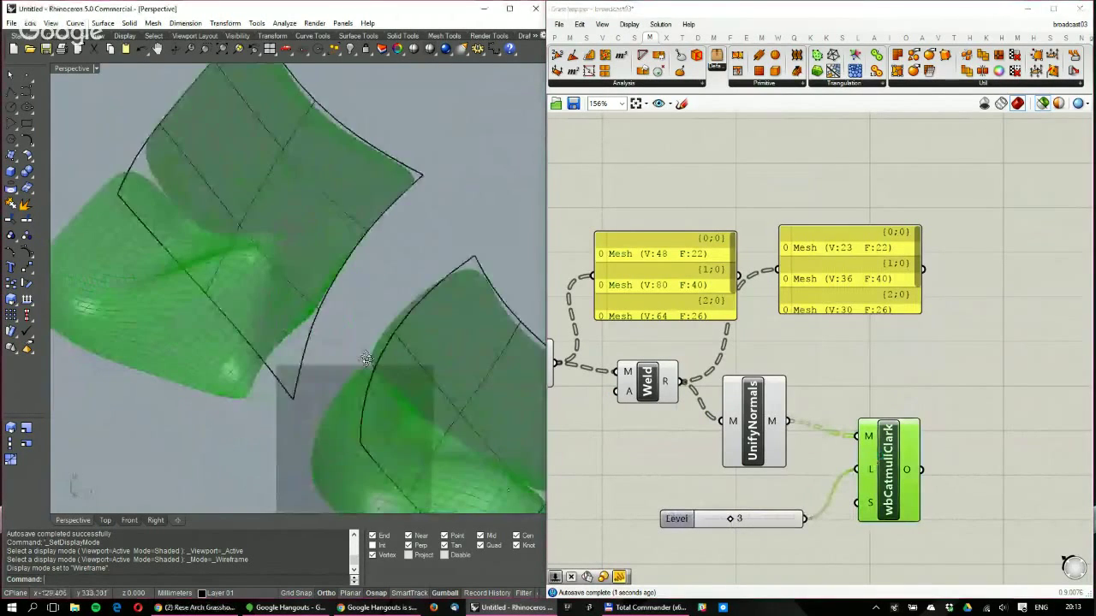
scroll(367, 358, down, 3)
right_drag(956, 329, 929, 290)
scroll(390, 310, down, 2)
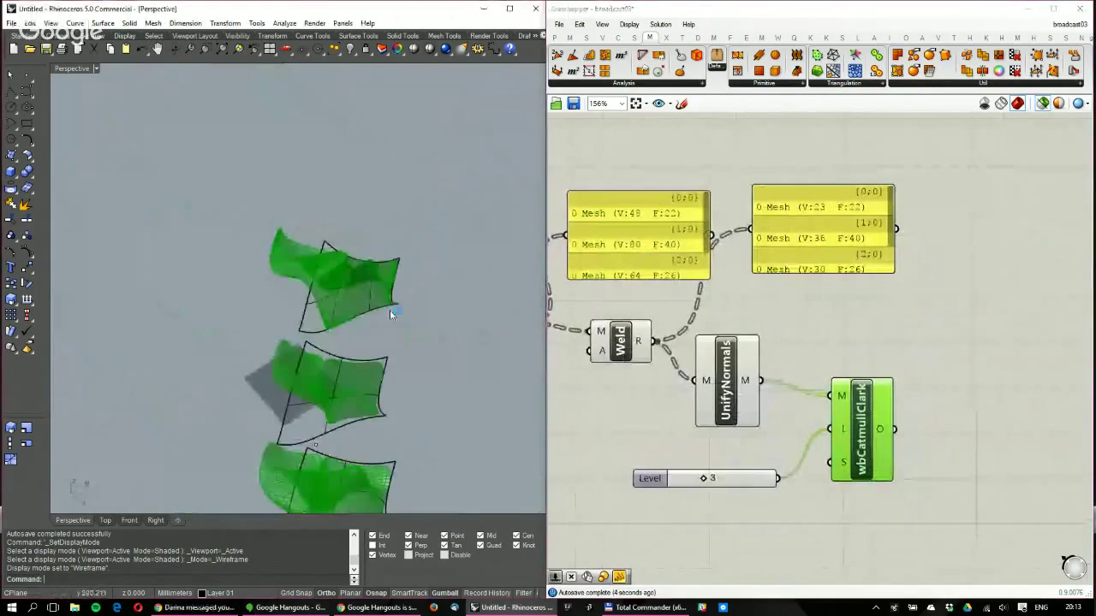
scroll(390, 310, up, 6)
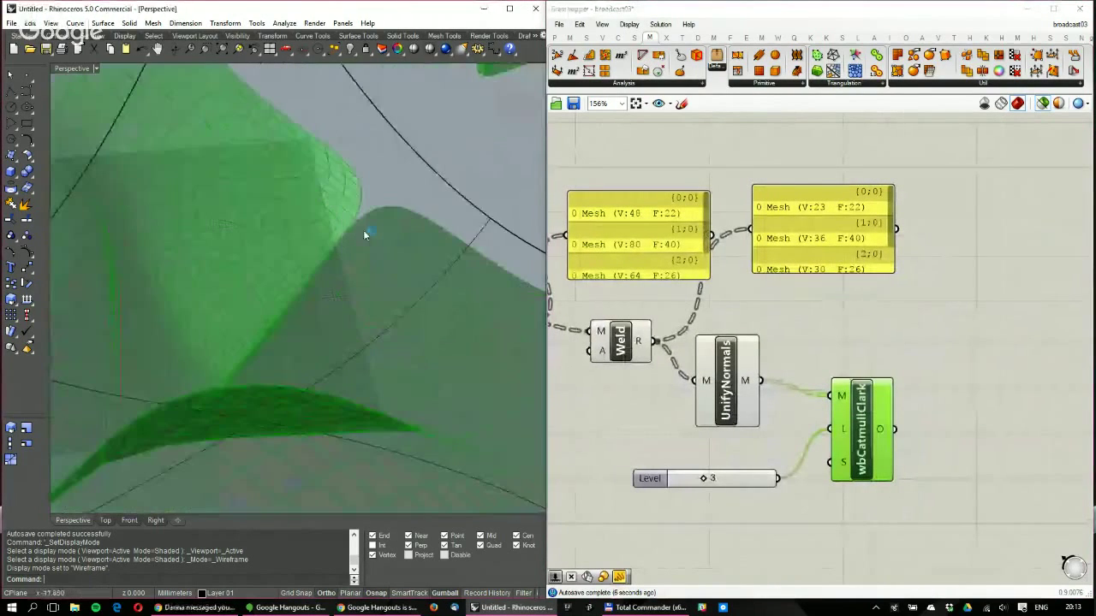
scroll(364, 234, up, 1)
click(718, 367)
scroll(414, 179, up, 3)
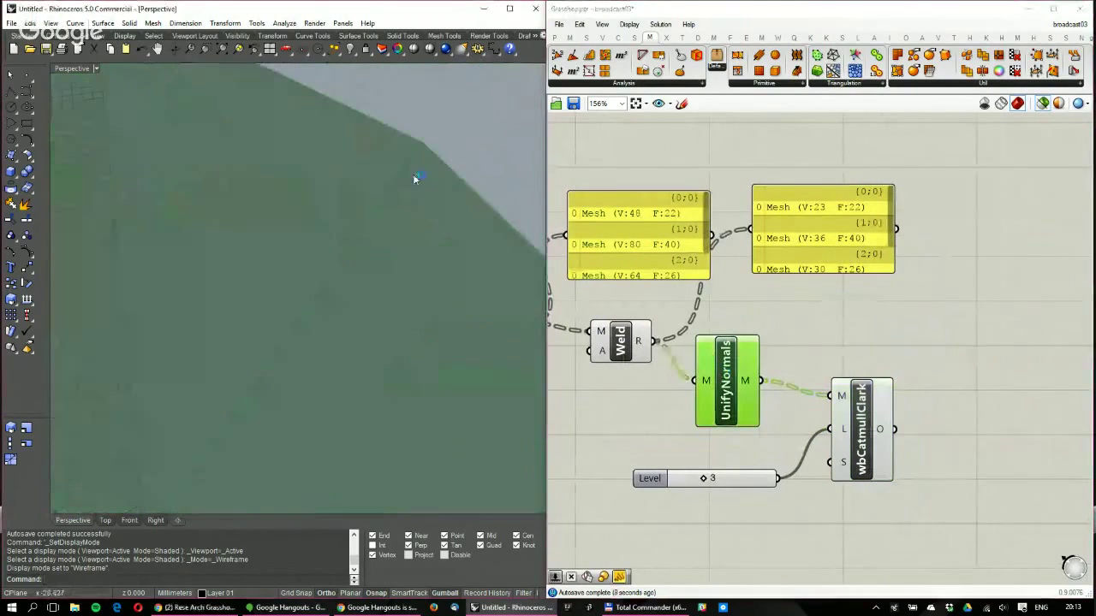
click(871, 426)
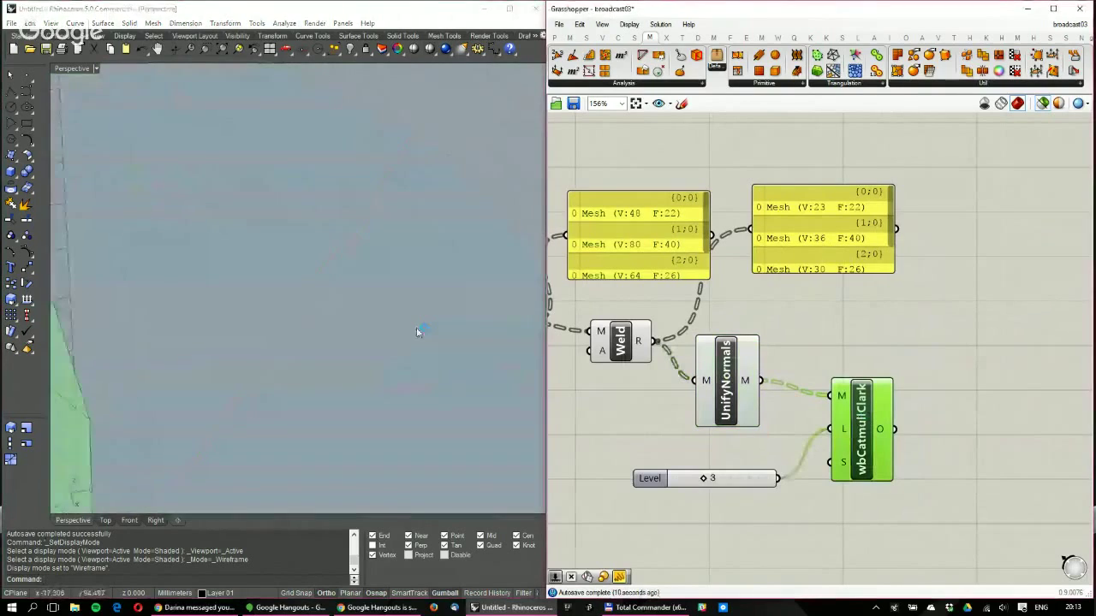
scroll(417, 331, down, 3)
right_drag(415, 323, 382, 352)
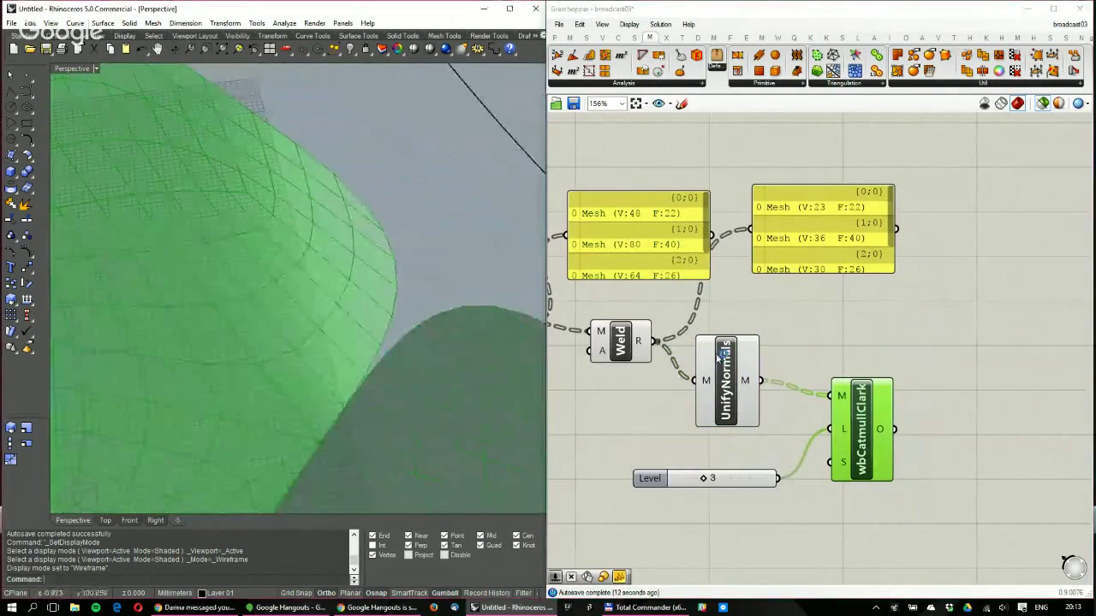
click(717, 360)
Make room after MJoin and insert a weldVertices component between the MJoin mesh output and the second mesh panel
right_drag(902, 523, 1030, 505)
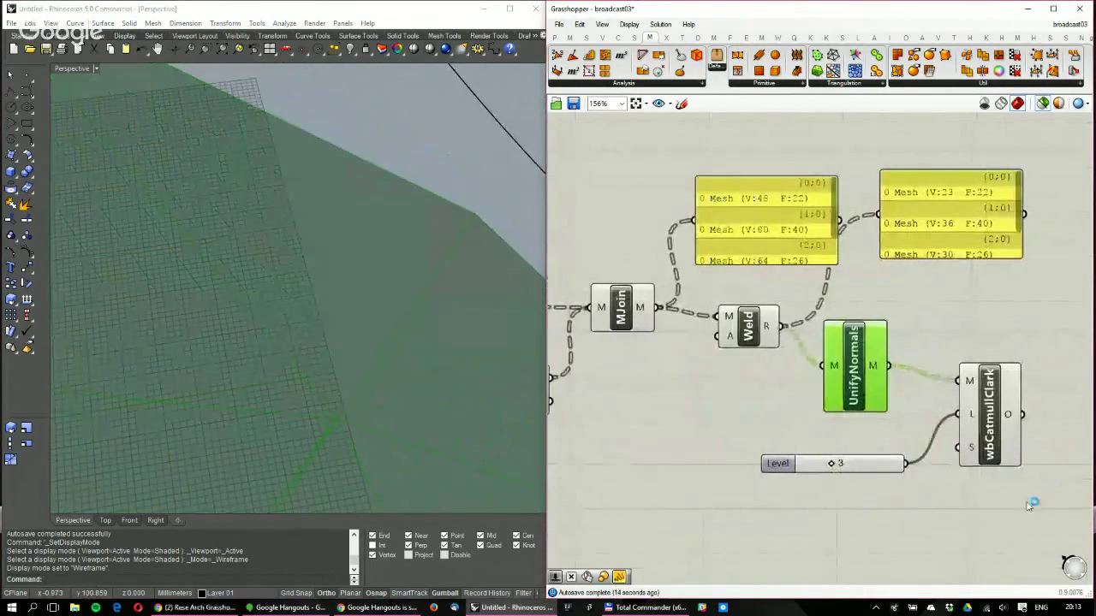
drag(1028, 501, 959, 469)
double_click(725, 385)
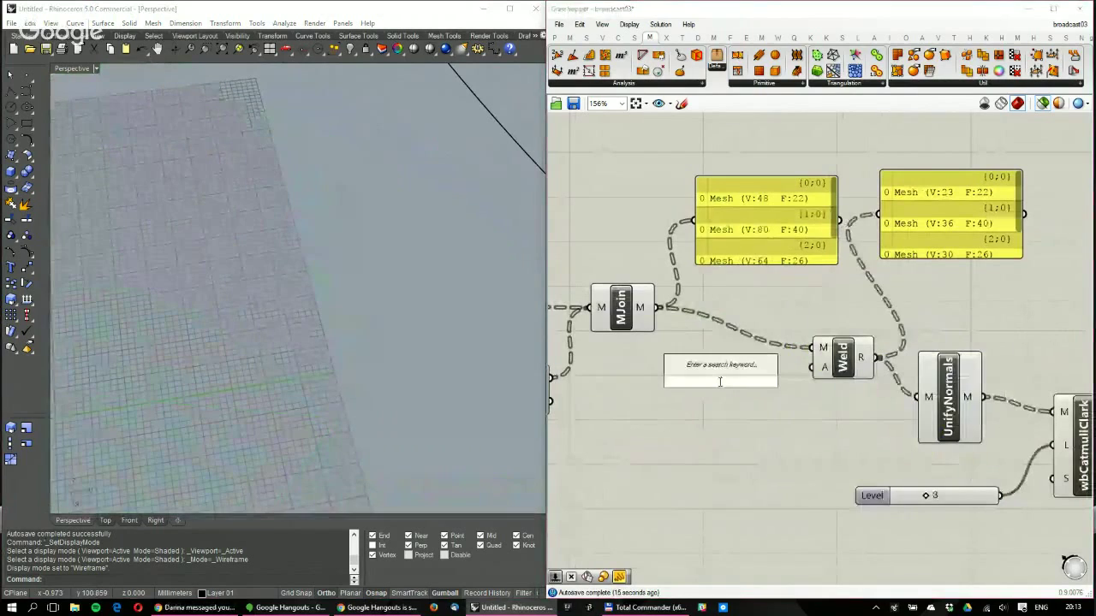
text(weld)
click(711, 353)
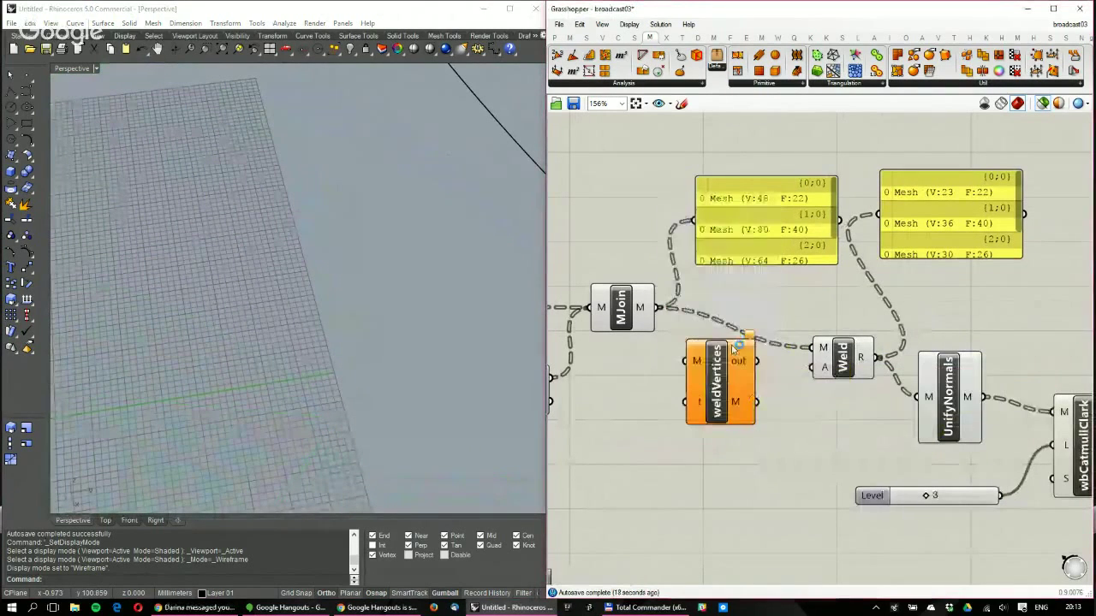
drag(659, 307, 687, 362)
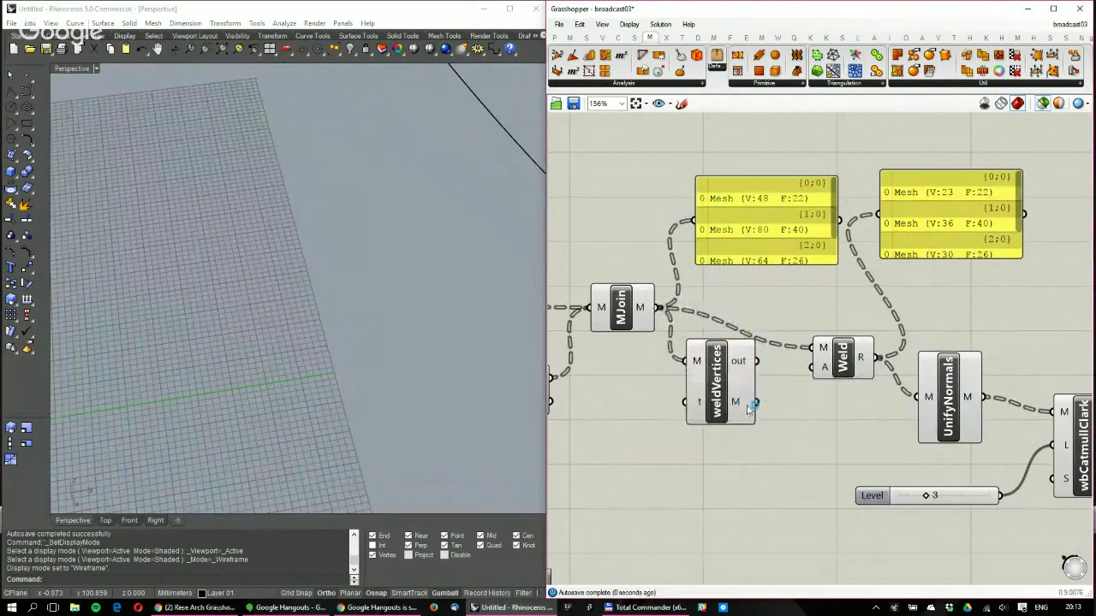
drag(754, 402, 882, 216)
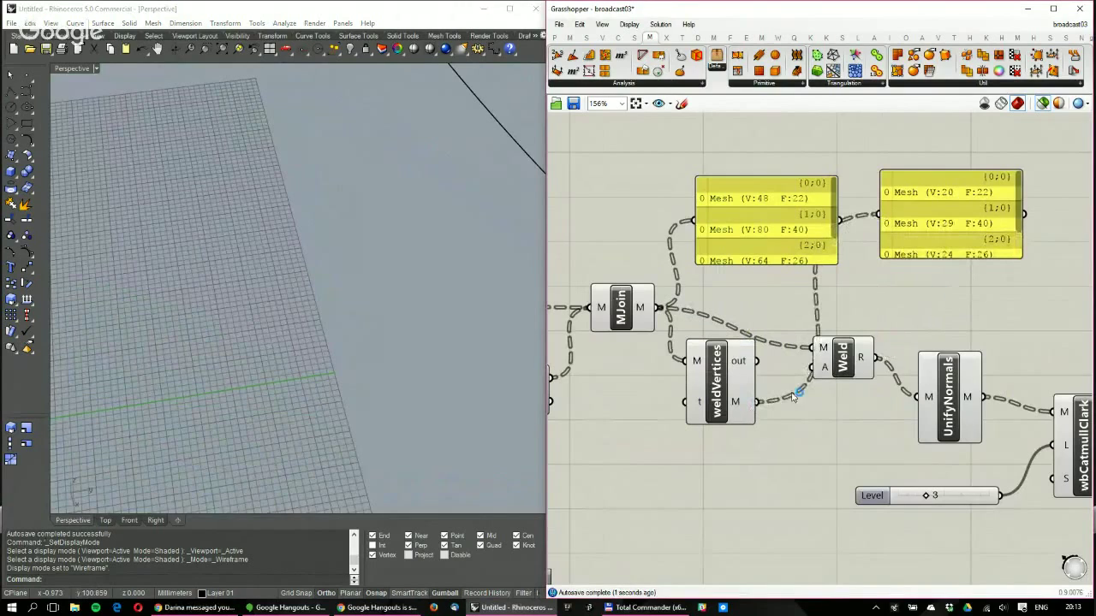
Feed the weldVertices mesh output into UnifyNormals, delete the old Weld component and check the subdivided meshes
drag(793, 395, 928, 397)
drag(822, 356, 837, 332)
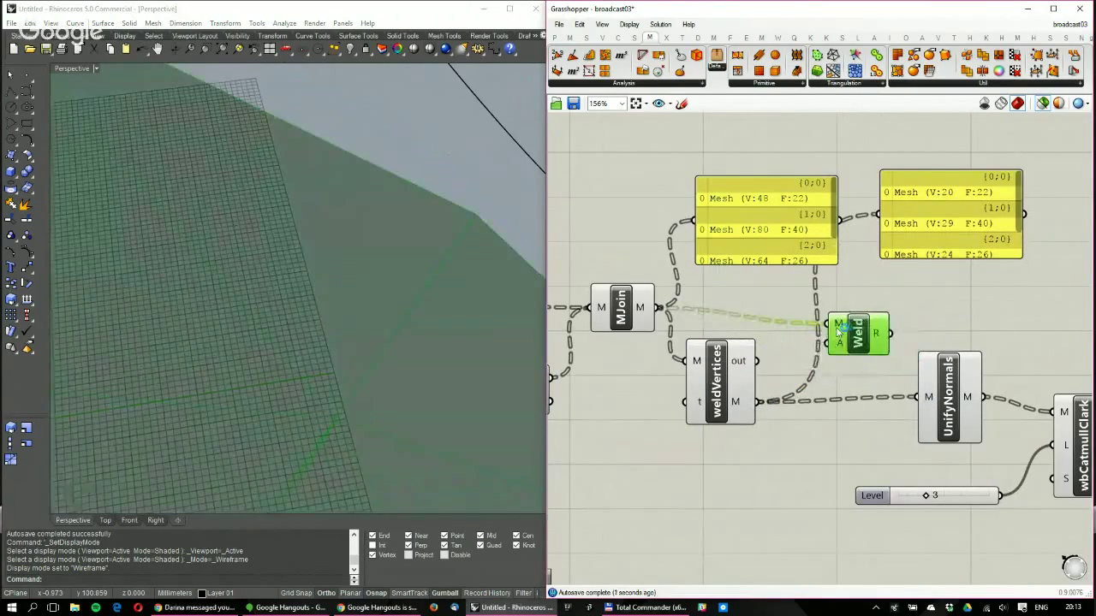
key(Delete)
click(1074, 433)
right_drag(330, 207, 294, 262)
scroll(244, 278, up, 3)
right_drag(968, 320, 814, 316)
scroll(812, 317, down, 2)
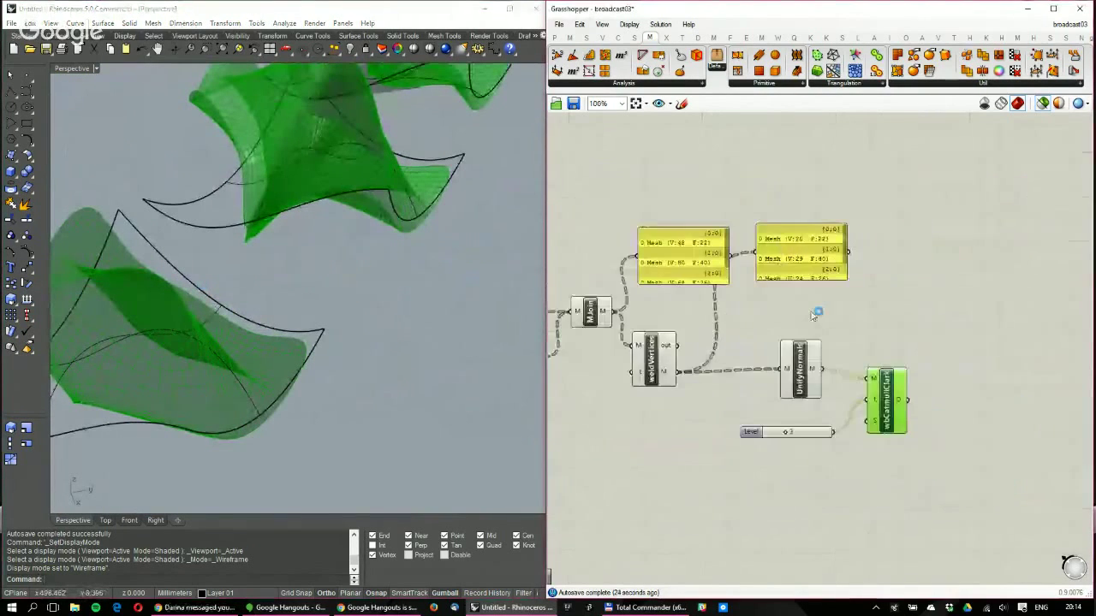
double_click(921, 279)
text(custm)
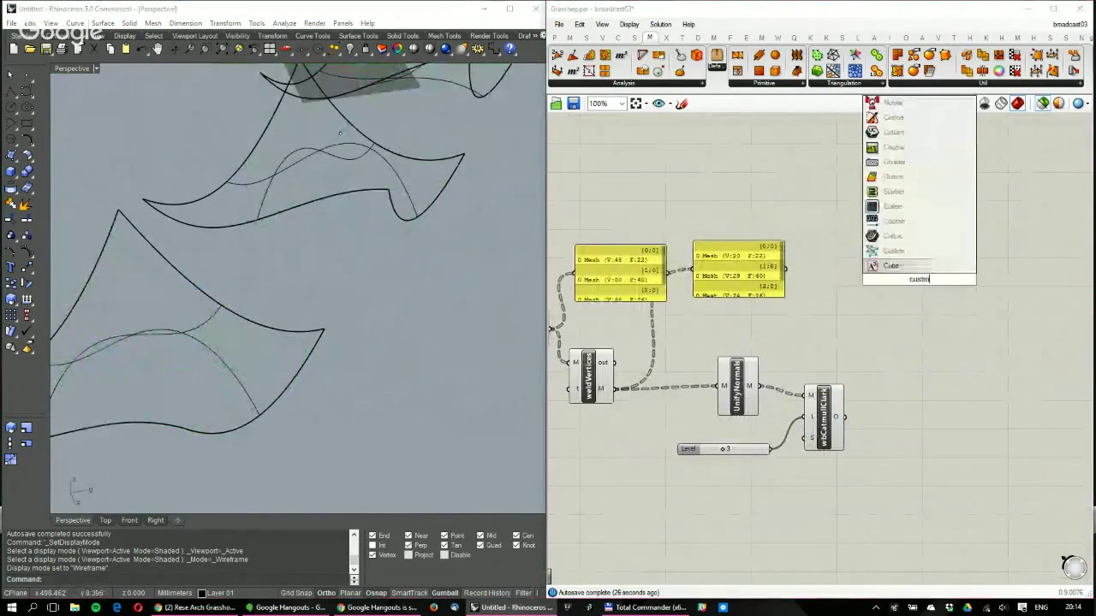
key(BackSpace)
text(om previe)
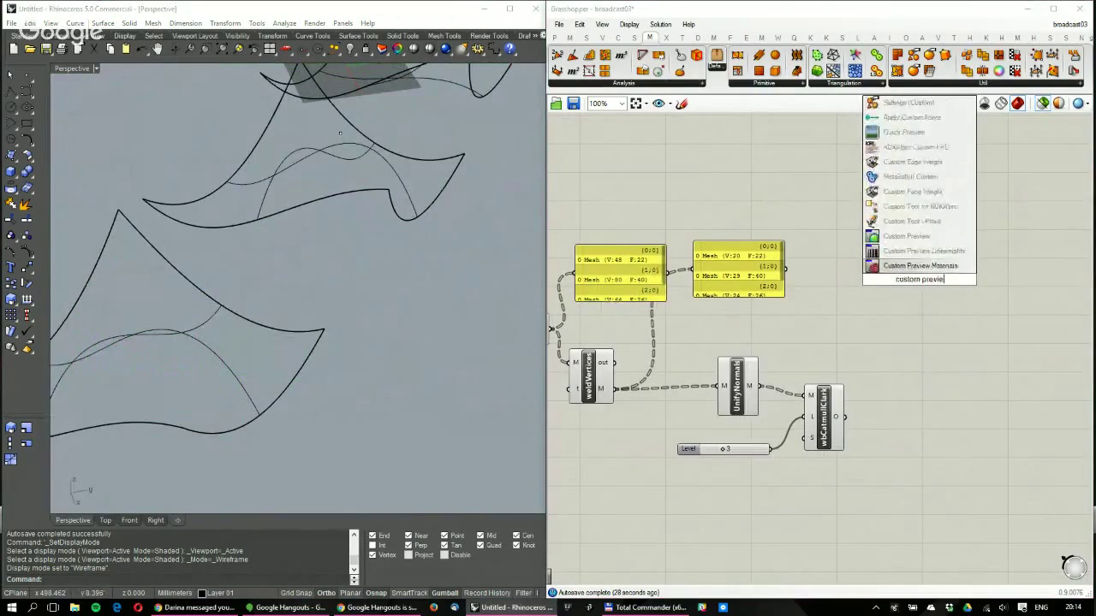
key(Return)
drag(846, 417, 934, 358)
key(Delete)
Add a Custom Preview component beside wbCatmullClark and connect the subdivided mesh output to its geometry input
double_click(882, 350)
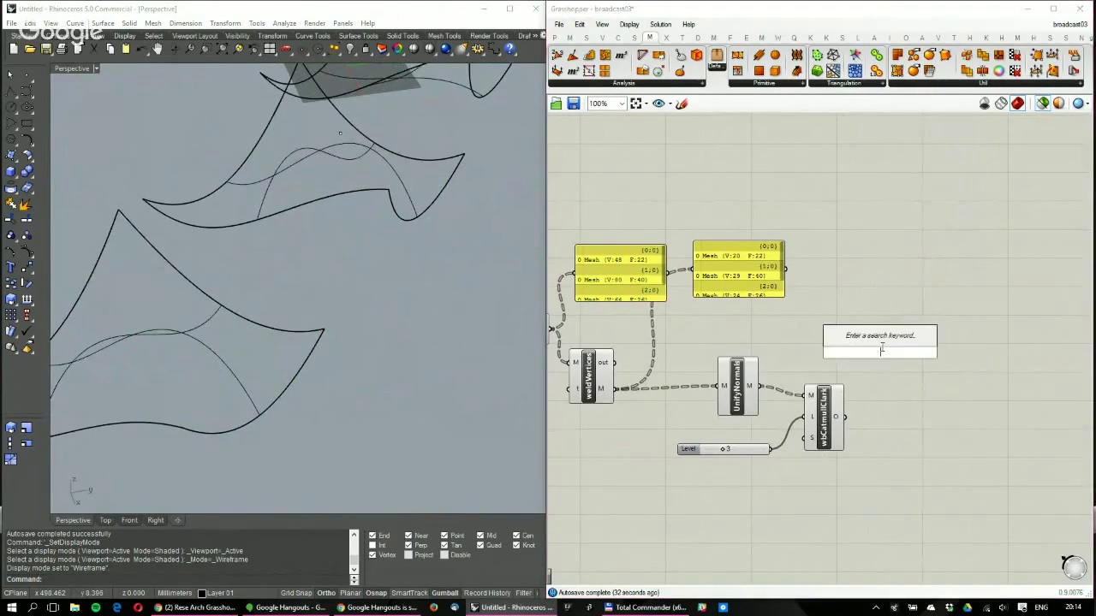
text(custom)
click(885, 284)
drag(866, 343, 879, 467)
drag(845, 418, 865, 458)
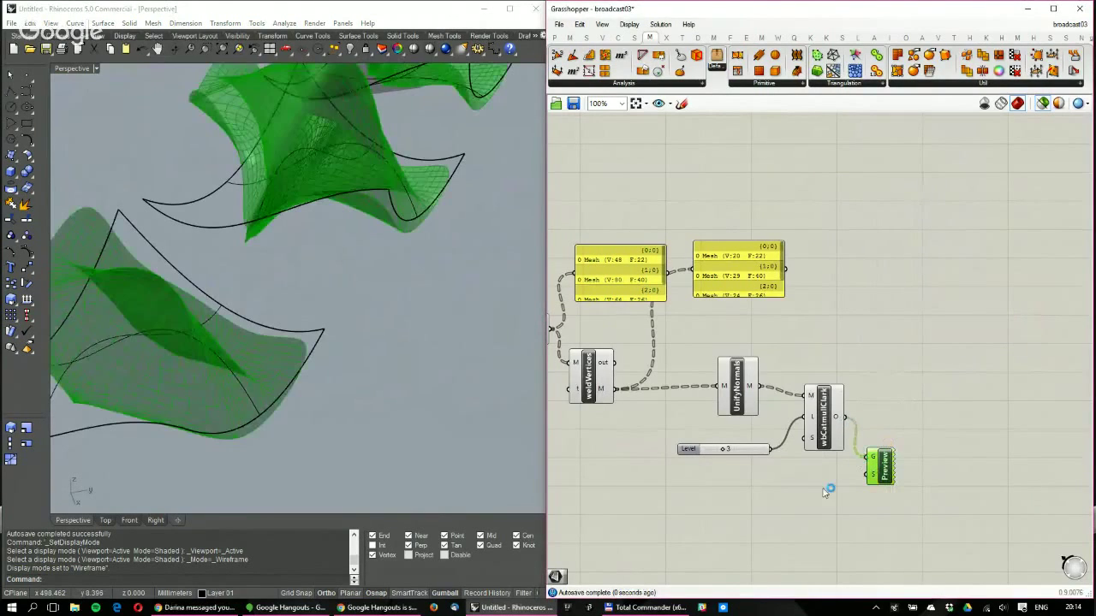
Connect a new Colour Swatch set to dark grey to the shader input of the Custom Preview component
double_click(825, 491)
text(swat)
key(Return)
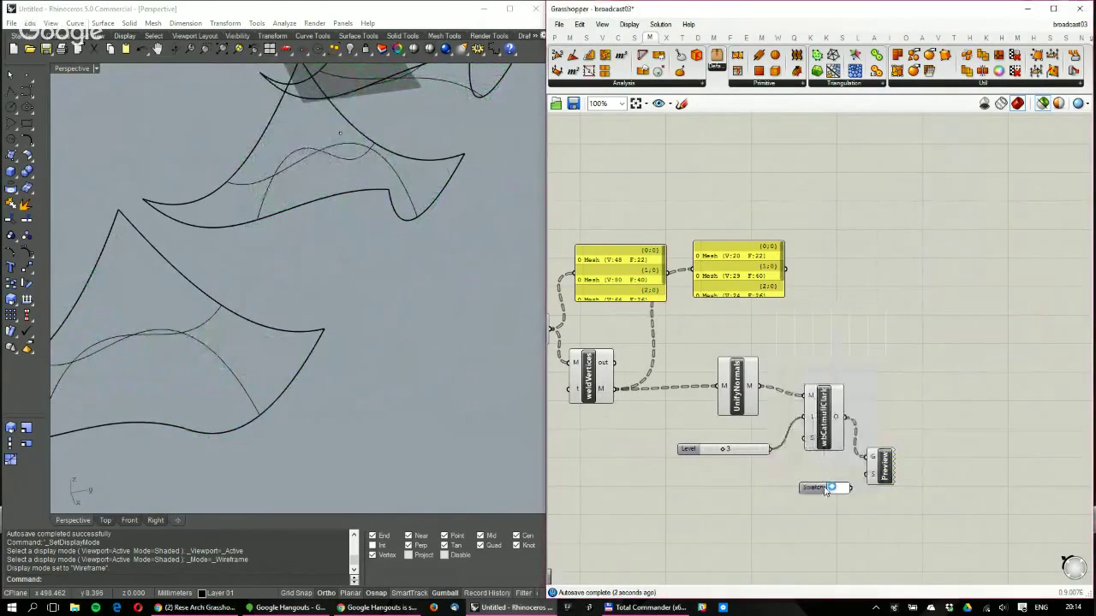
click(881, 467)
drag(851, 488, 866, 474)
click(838, 490)
drag(932, 455, 948, 458)
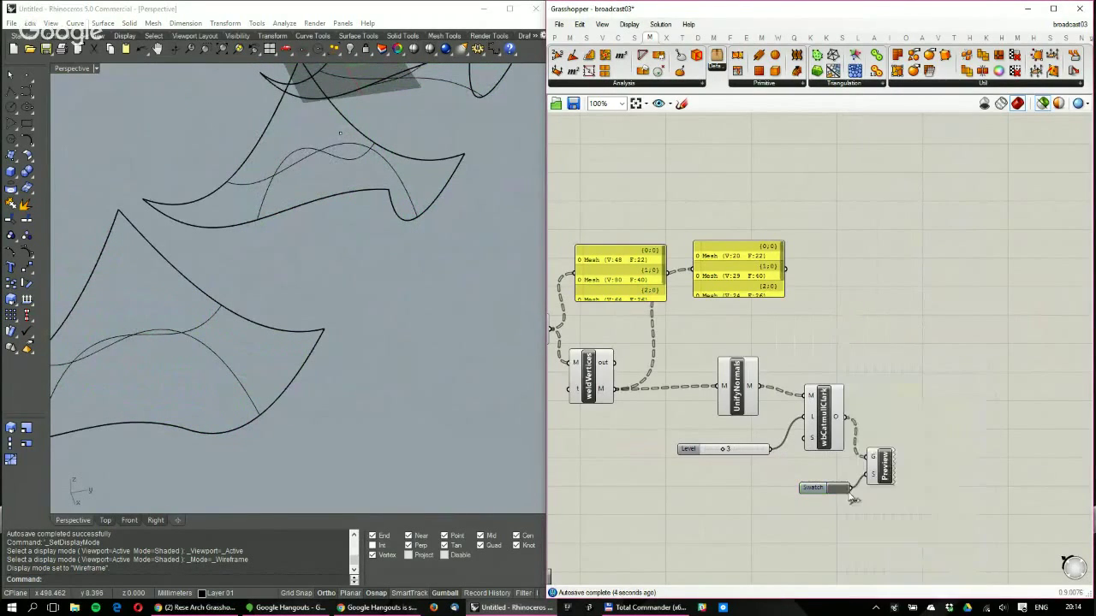
Turn off the selected-only preview mode and disable the preview of all components in the definition
click(1043, 103)
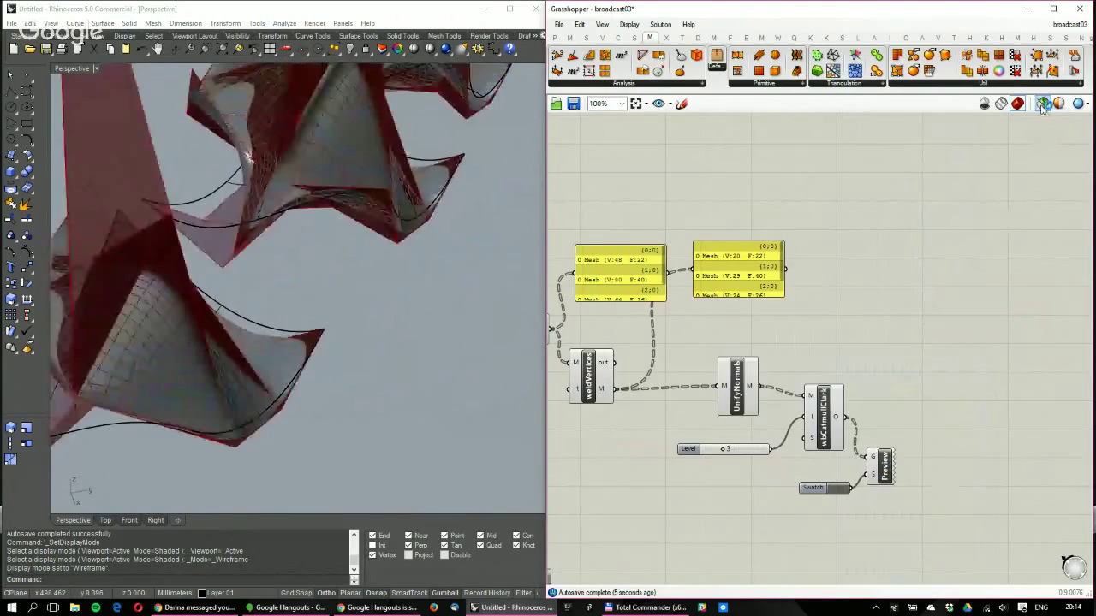
scroll(919, 320, down, 5)
drag(929, 258, 620, 476)
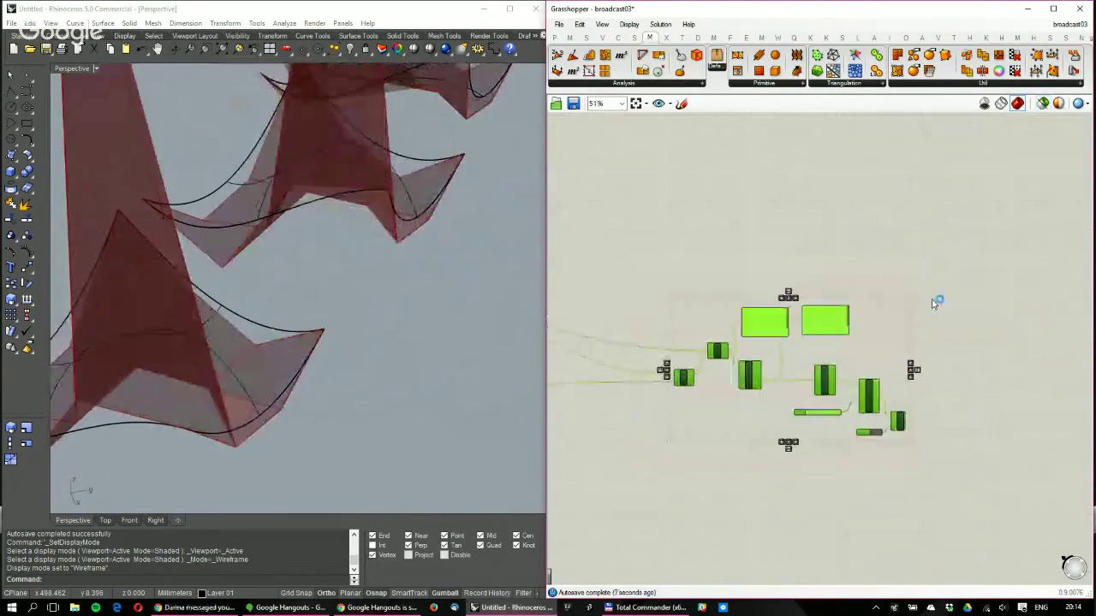
click(935, 303)
middle_click(942, 286)
scroll(986, 249, down, 5)
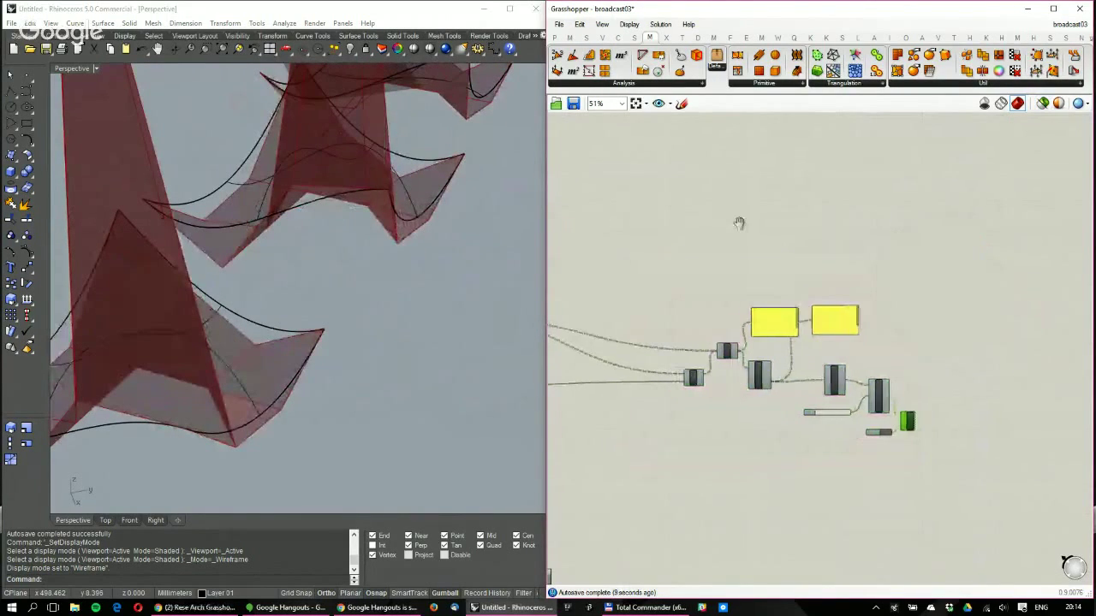
drag(820, 429, 679, 363)
scroll(727, 413, down, 5)
drag(785, 457, 646, 318)
middle_click(745, 303)
click(745, 306)
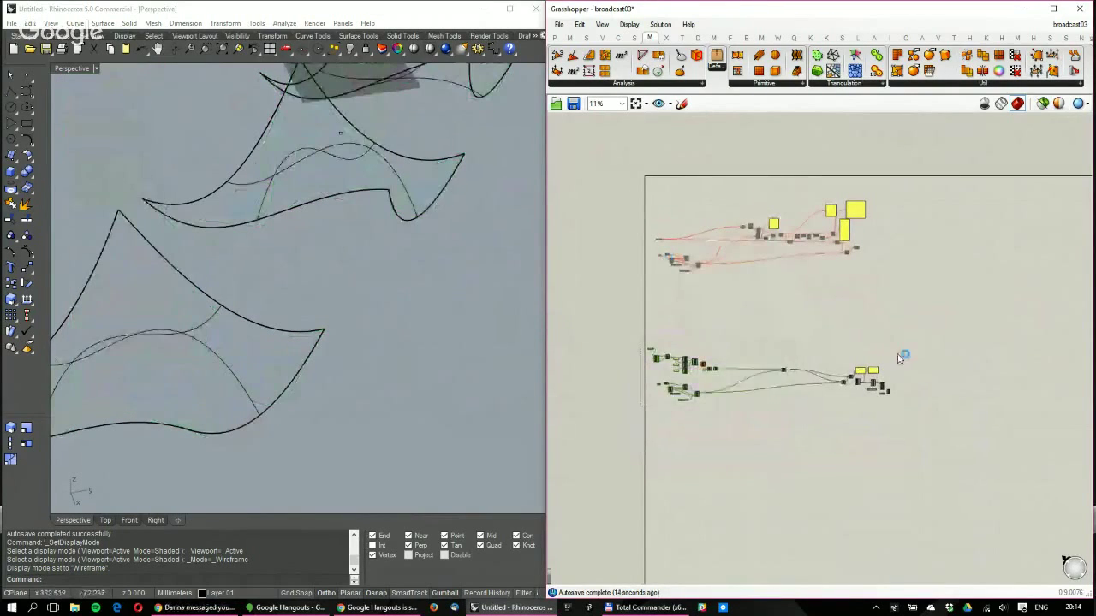
Enable the preview of the Custom Preview component only
scroll(900, 364, up, 10)
scroll(858, 443, up, 3)
click(795, 448)
middle_click(832, 345)
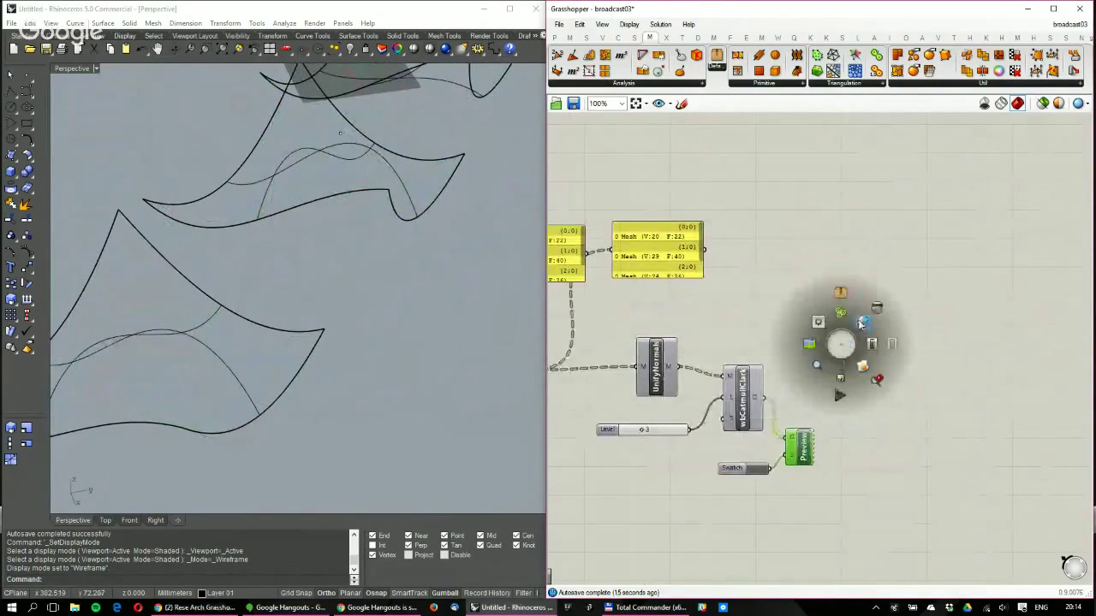
click(858, 319)
Turn off the display of mesh edges in the preview and inspect the shaded surfaces from several angles
right_drag(370, 181, 427, 325)
click(426, 325)
right_drag(345, 260, 225, 308)
click(631, 24)
click(655, 208)
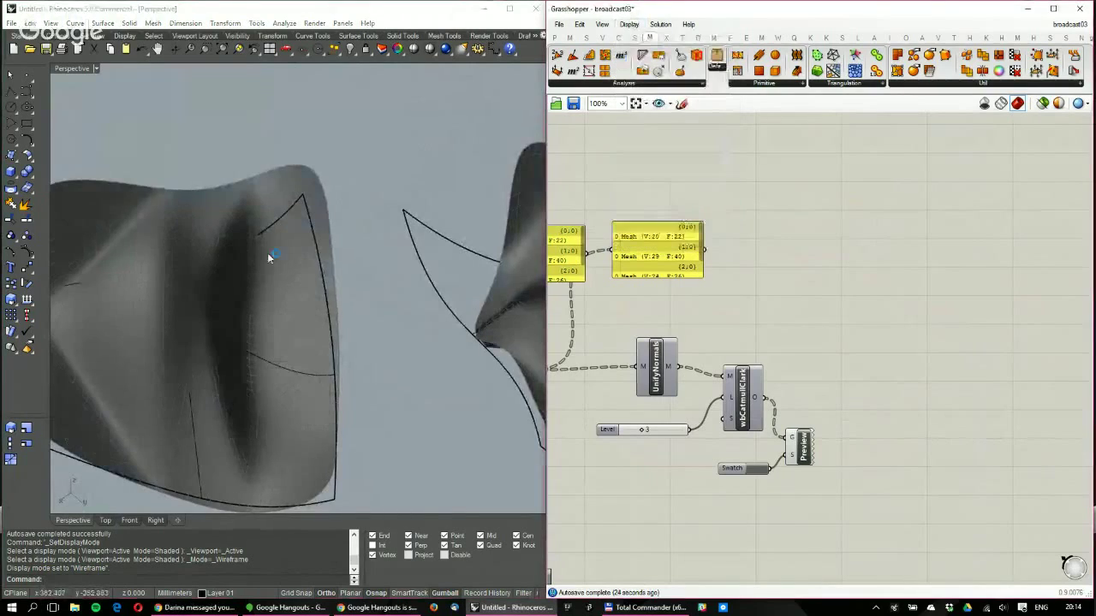
right_drag(342, 274, 445, 296)
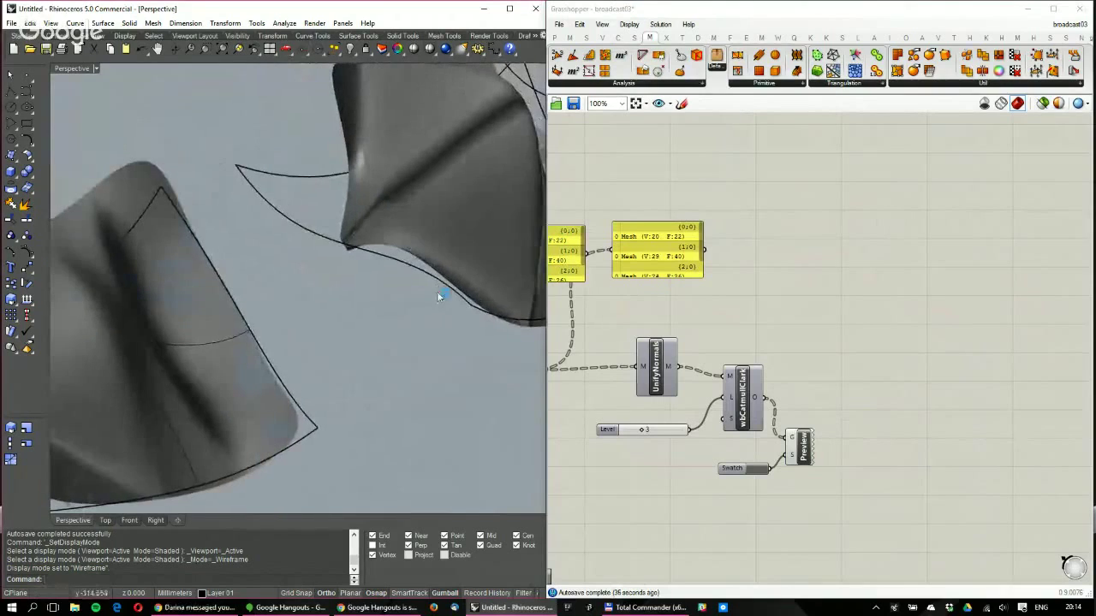
Switch back to selected-only preview and examine the meshes output by the MSplit component
right_drag(685, 302, 1000, 340)
scroll(1000, 340, down, 3)
right_drag(654, 331, 995, 377)
scroll(995, 376, up, 3)
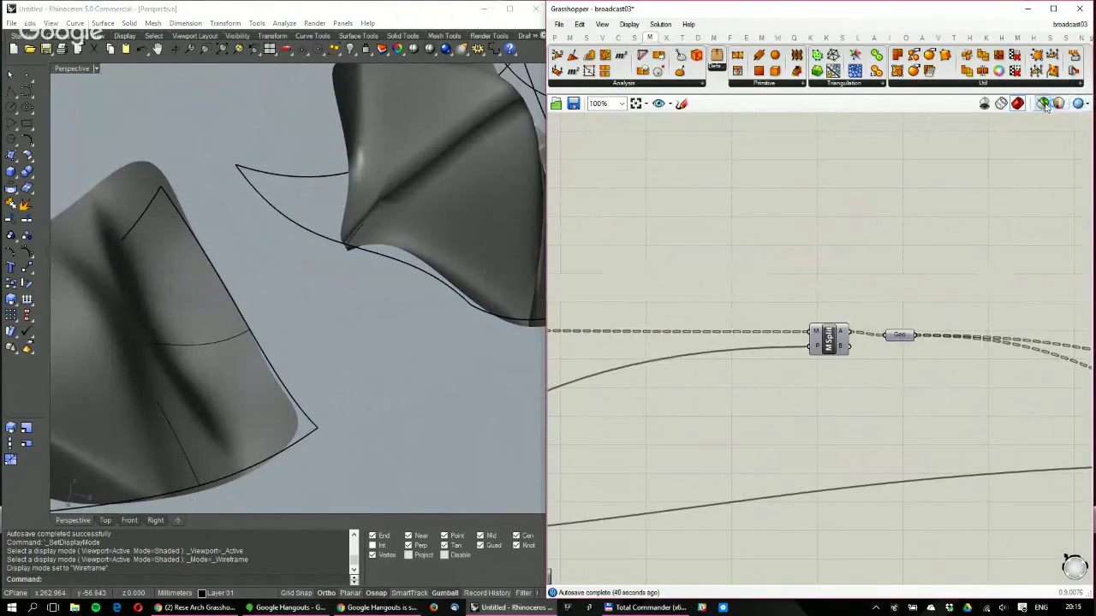
click(1042, 103)
click(829, 341)
right_drag(218, 157, 245, 293)
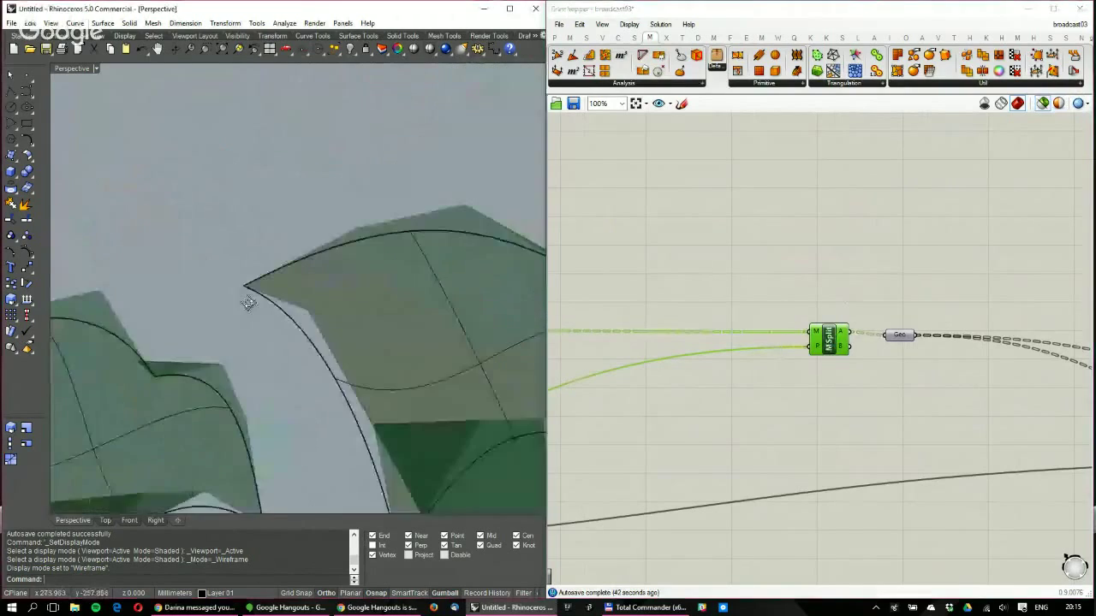
scroll(313, 264, down, 4)
right_drag(313, 264, 399, 262)
right_drag(345, 176, 381, 207)
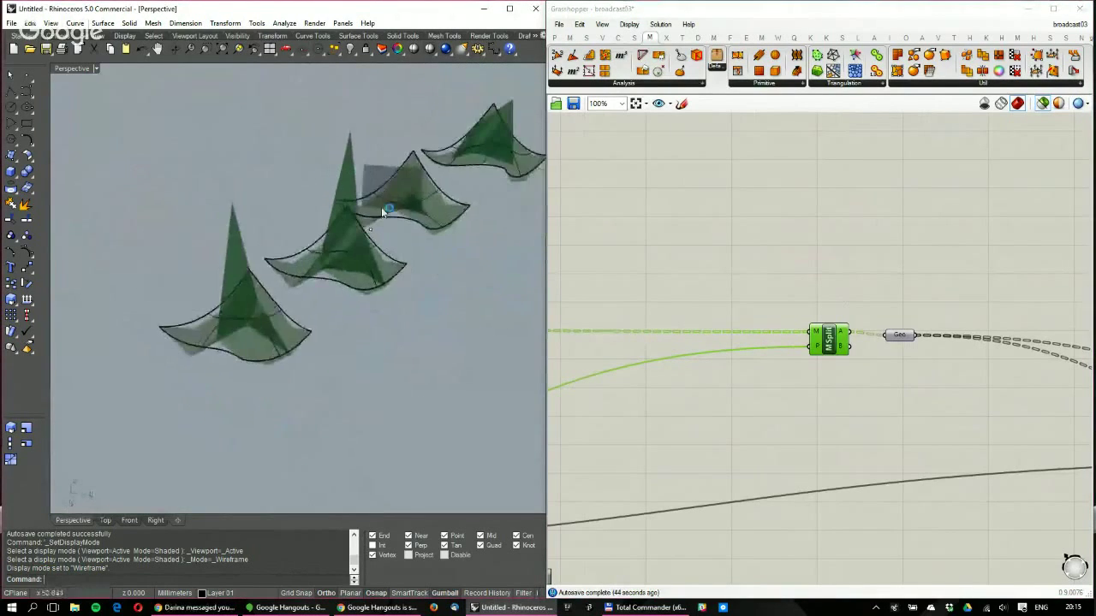
Examine the meshes held in the Geometry container that follows the MSplit component
scroll(381, 207, up, 4)
click(899, 336)
right_drag(467, 256, 69, 237)
scroll(724, 257, down, 4)
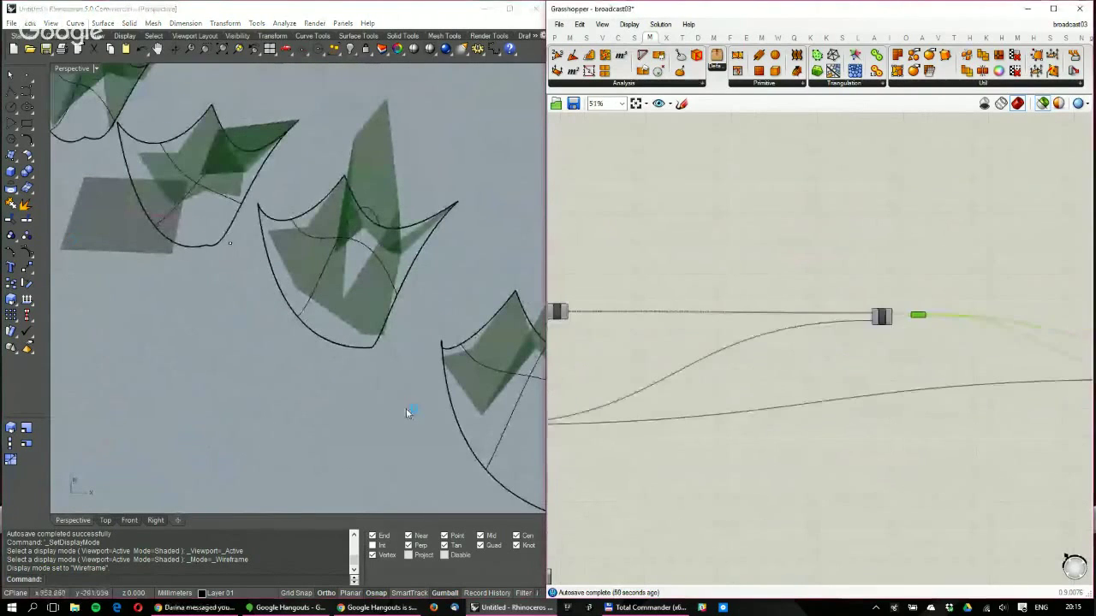
scroll(654, 362, up, 5)
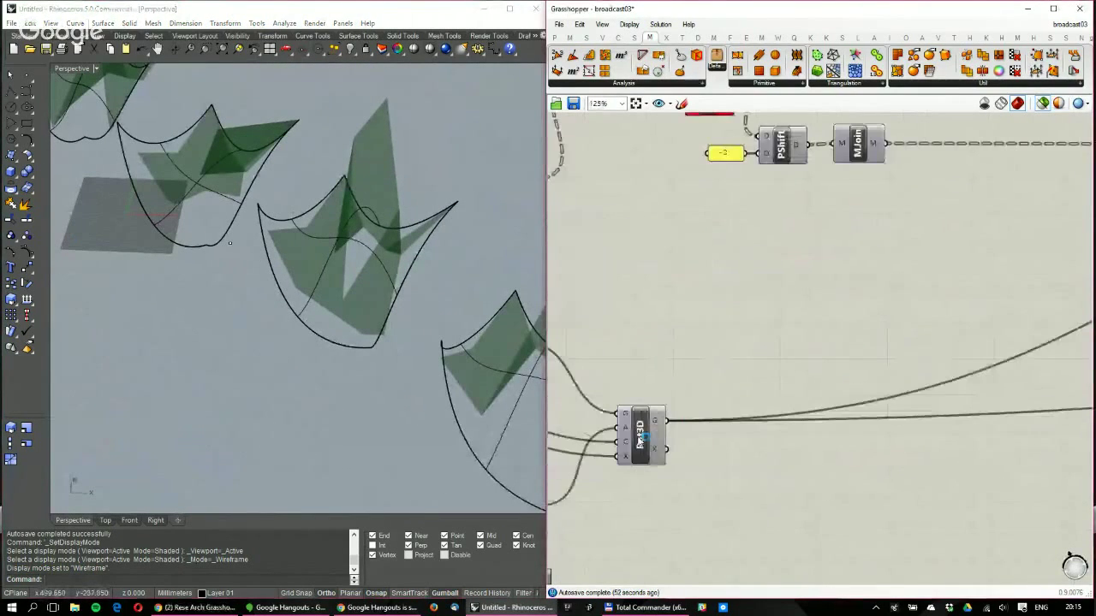
Preview the Rot3D and MJoin components together and inspect how the rotated geometry intersects the joined meshes
right_drag(514, 283, 693, 351)
click(630, 24)
click(668, 208)
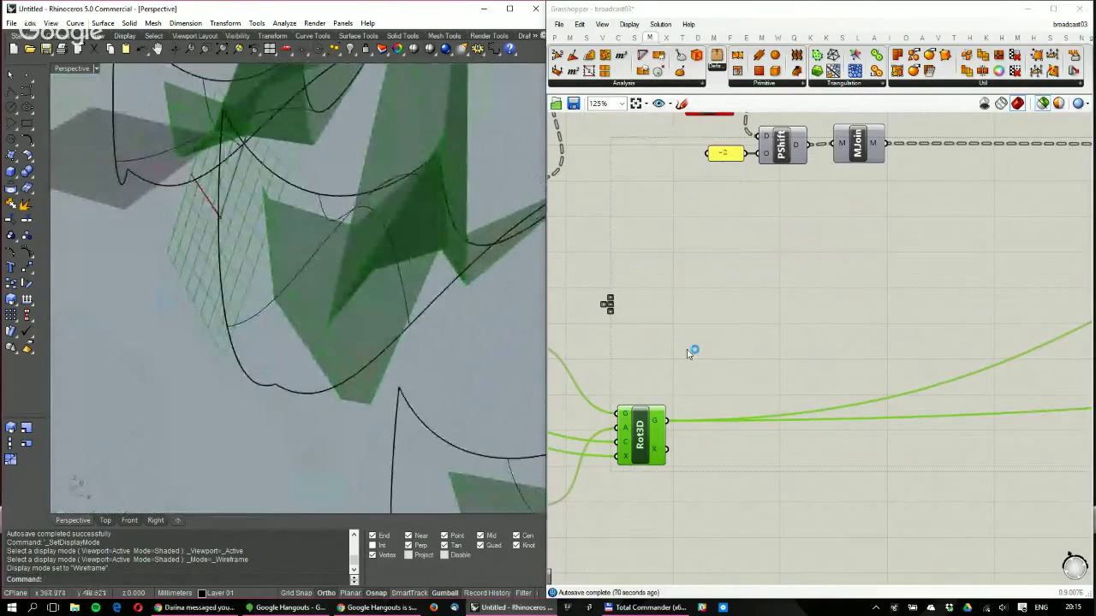
right_drag(858, 187, 867, 225)
click(861, 193)
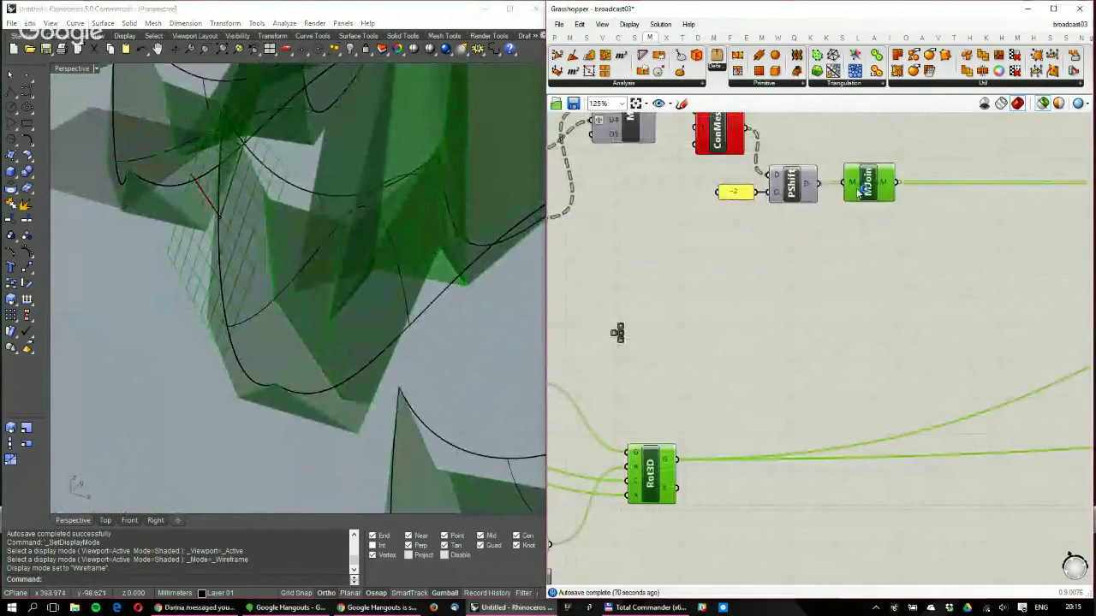
right_drag(514, 257, 451, 374)
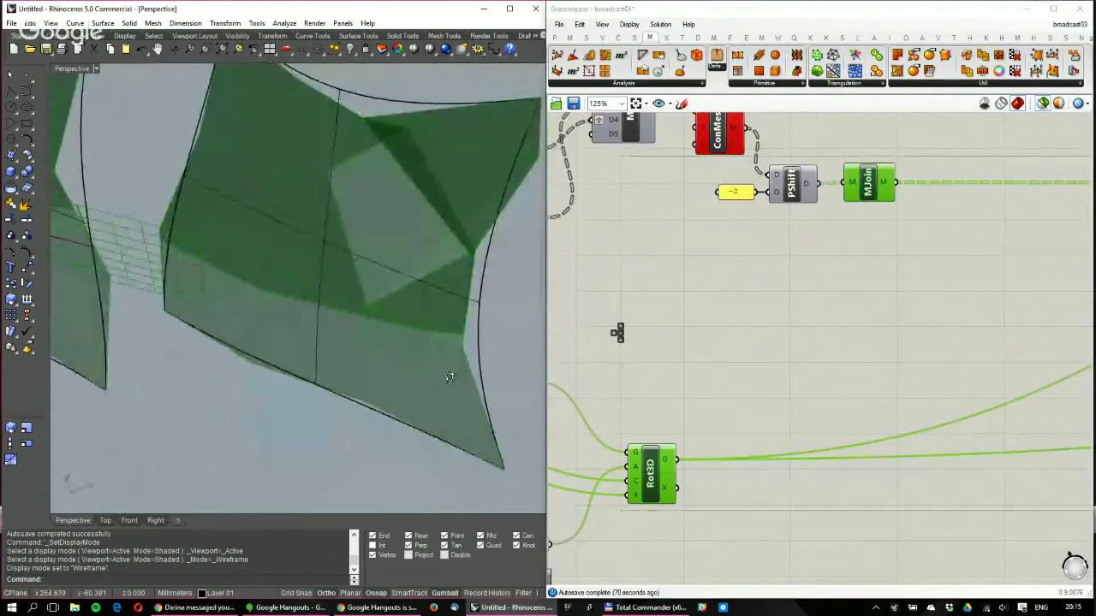
click(832, 229)
click(874, 195)
right_drag(256, 206, 580, 371)
click(660, 485)
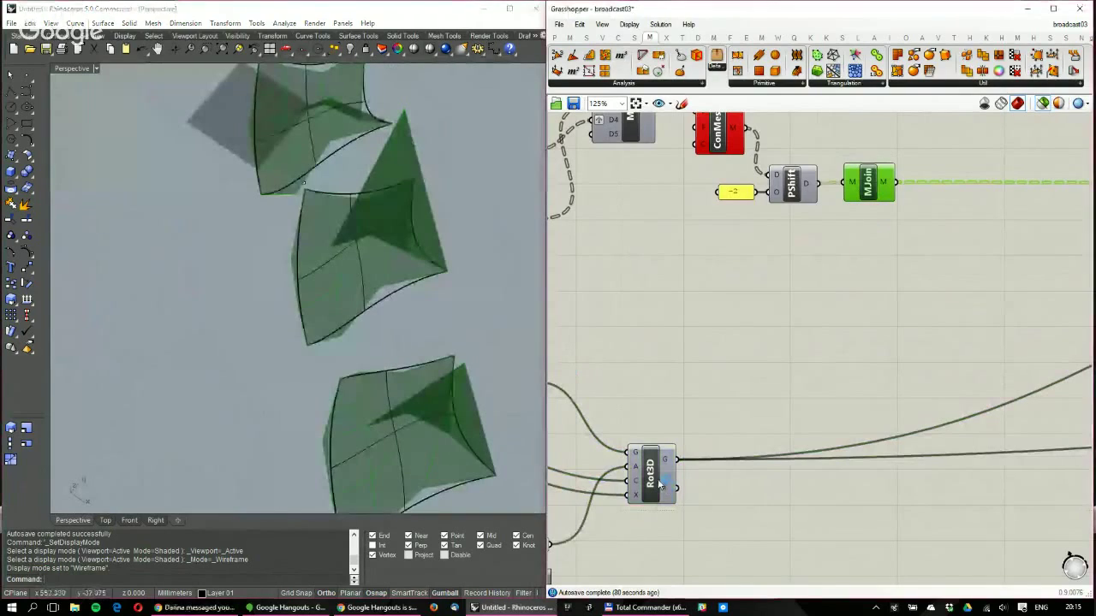
right_drag(345, 235, 353, 184)
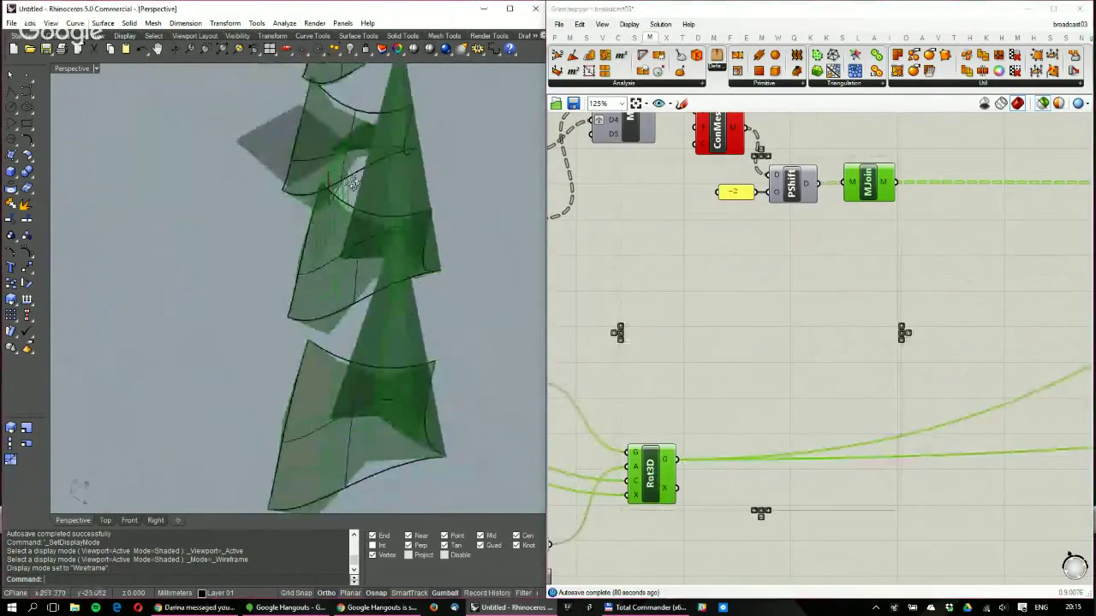
scroll(352, 184, up, 6)
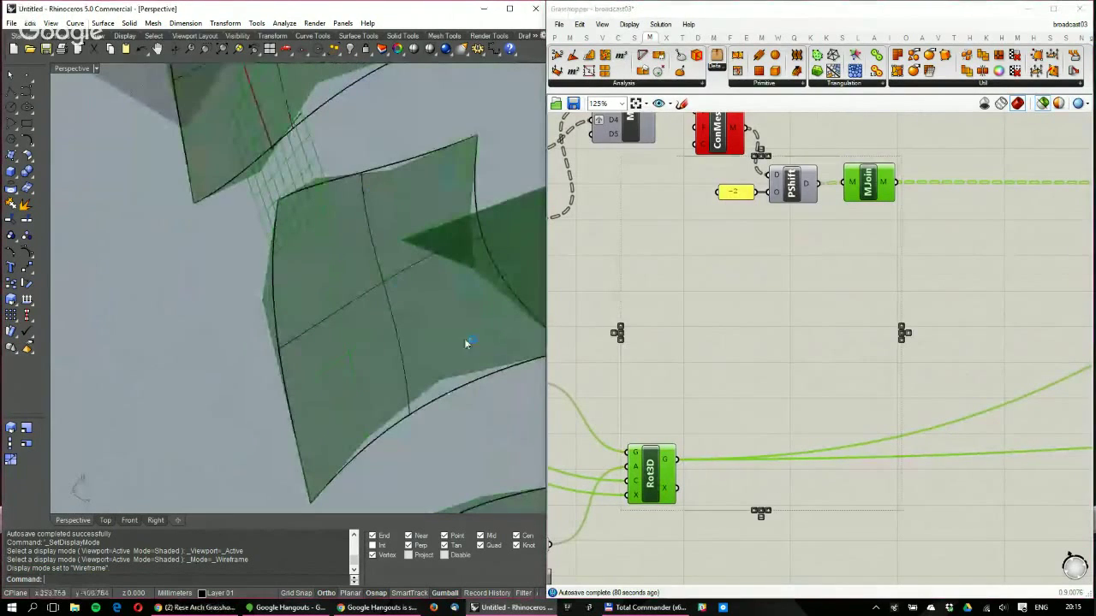
Examine the split meshes in the Geometry container again and check its data structure
right_drag(873, 310, 699, 330)
scroll(698, 330, down, 3)
right_drag(1045, 308, 770, 345)
scroll(944, 321, up, 4)
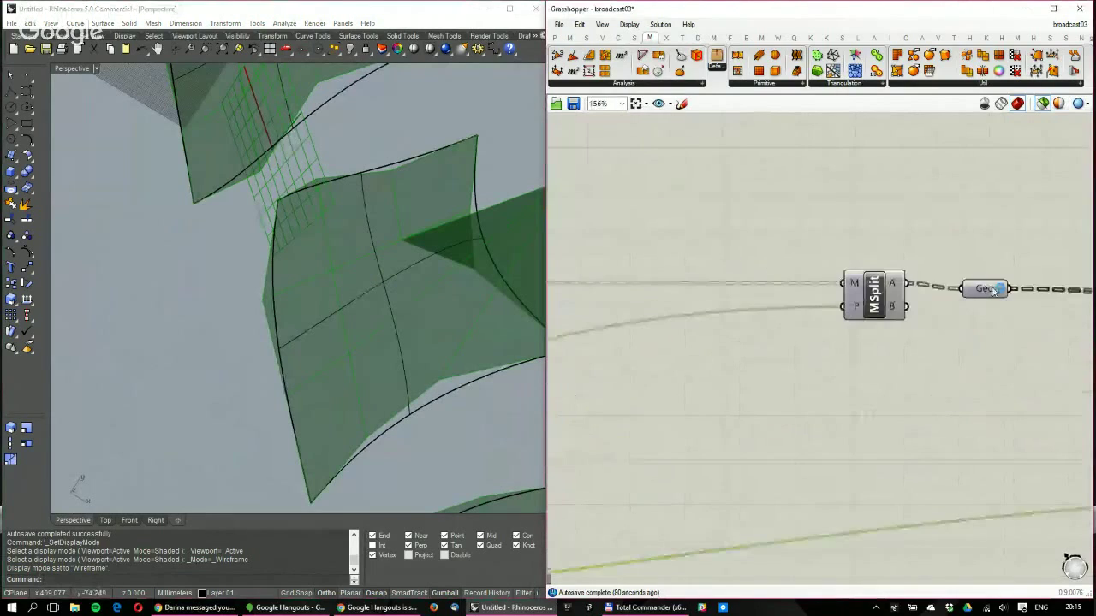
click(993, 289)
right_drag(441, 263, 421, 317)
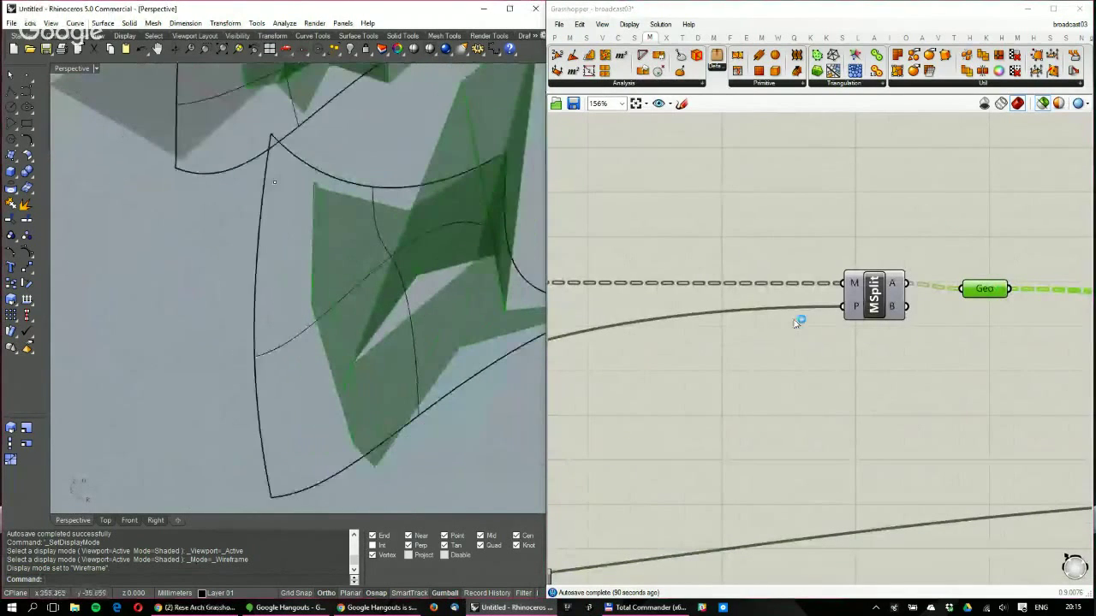
scroll(856, 296, up, 3)
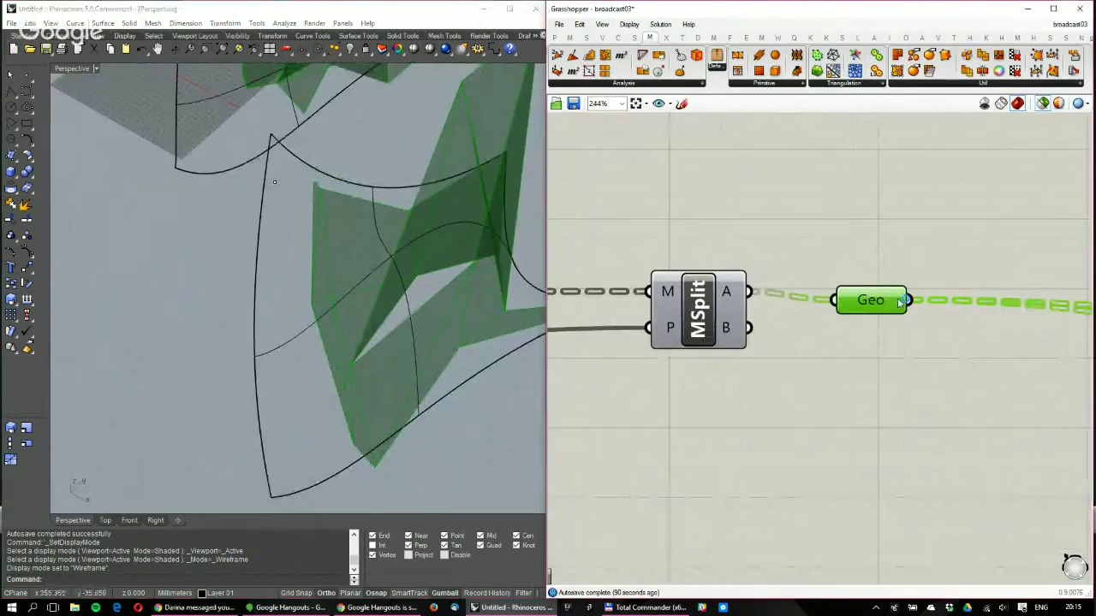
click(899, 240)
right_drag(899, 240, 813, 275)
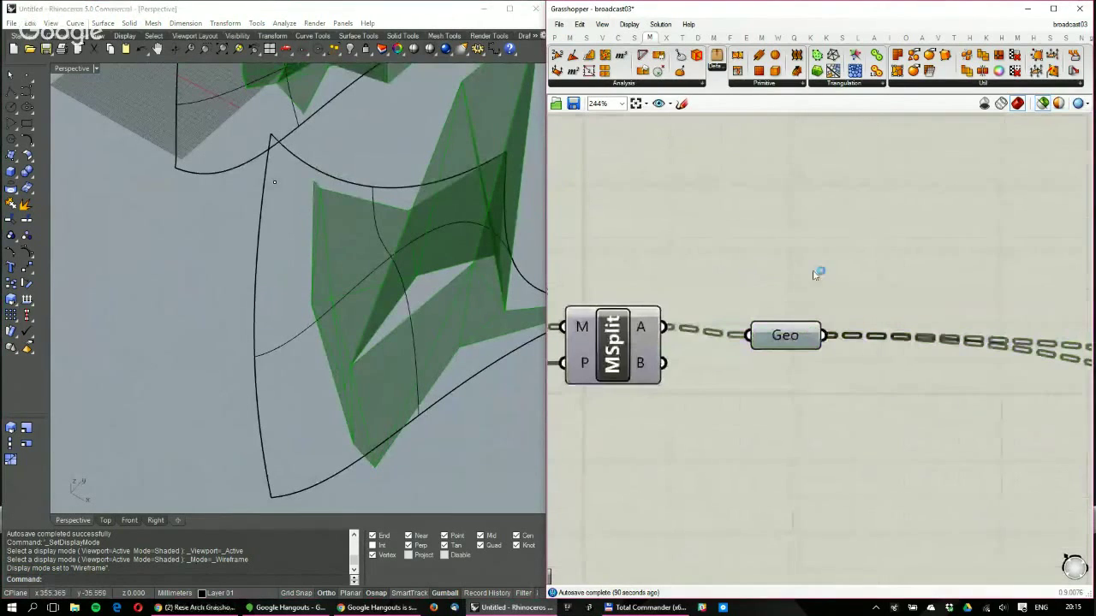
click(812, 337)
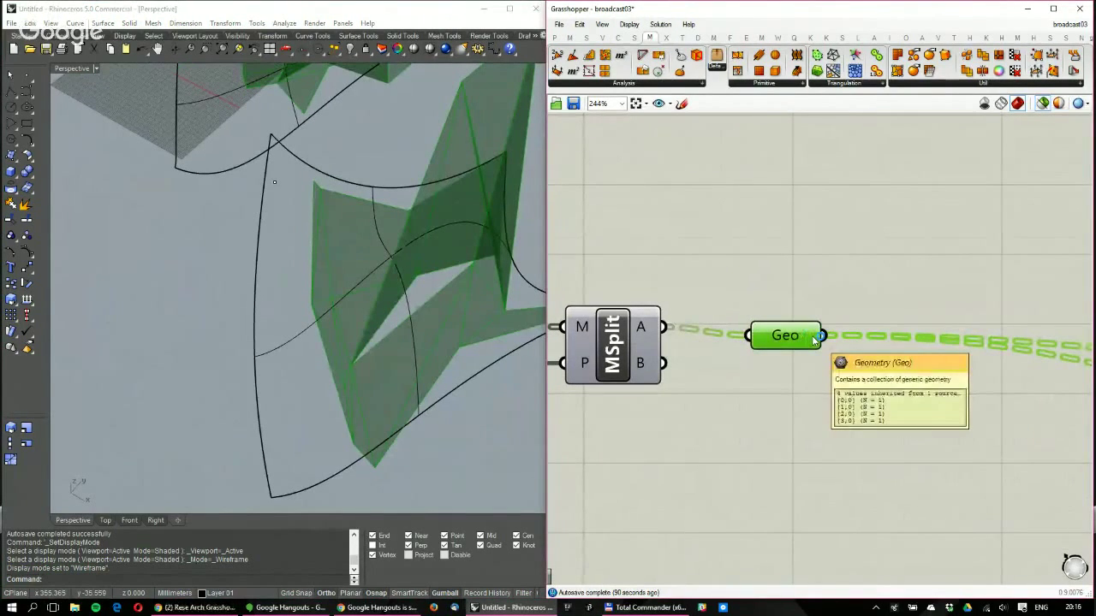
scroll(818, 340, down, 4)
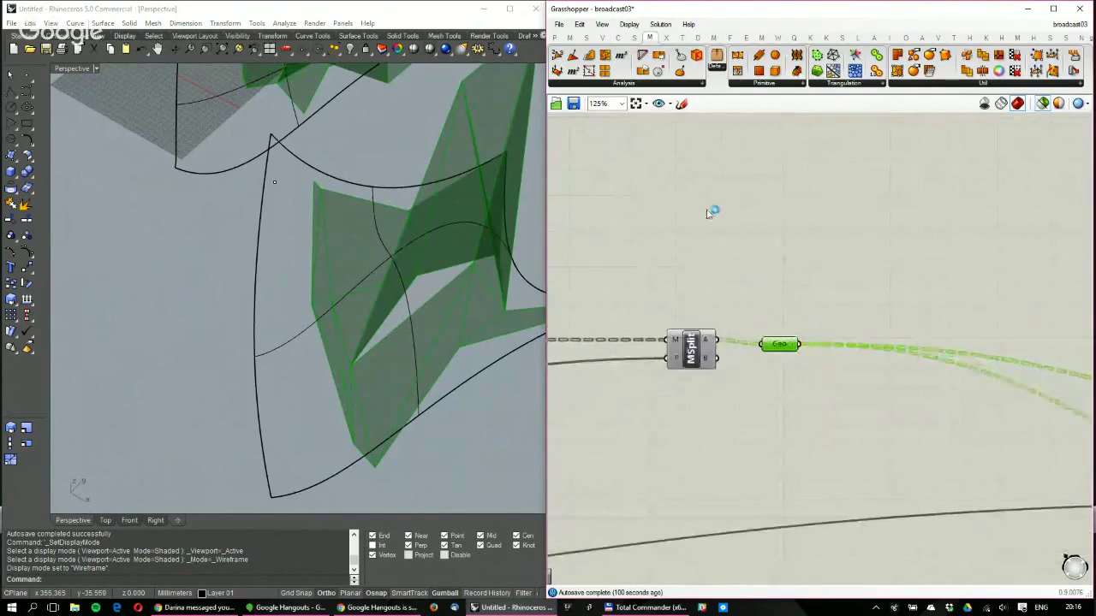
Add a Mesh Explode component fed by the A output of MSplit, and move the Geometry container farther along the wire
right_drag(789, 265, 759, 248)
click(606, 56)
click(807, 266)
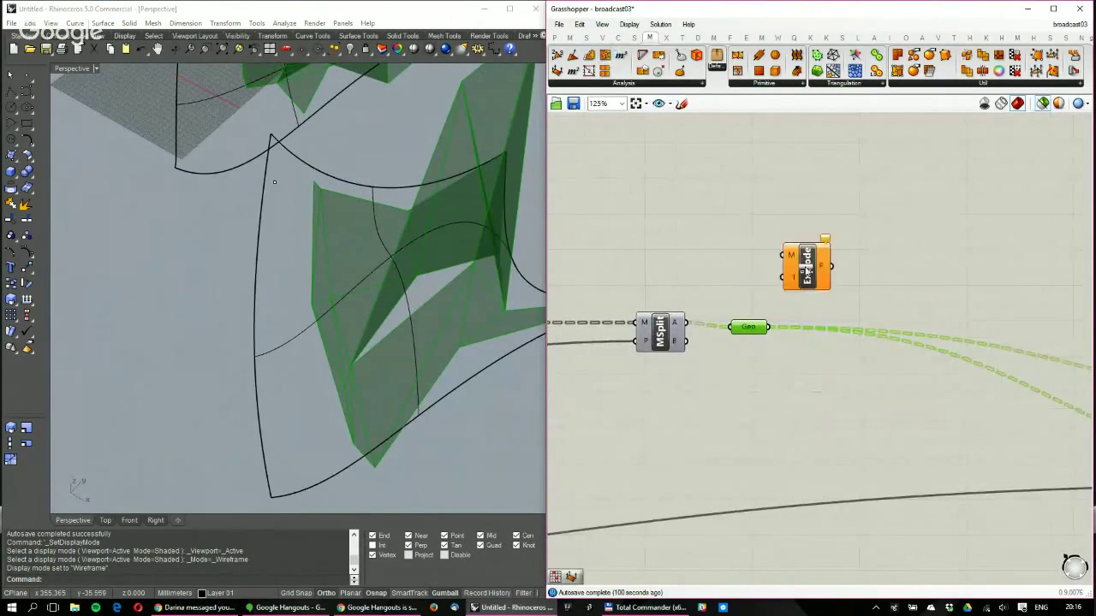
drag(769, 327, 727, 168)
click(845, 288)
drag(746, 325, 889, 330)
drag(724, 162, 726, 178)
right_drag(664, 196, 692, 248)
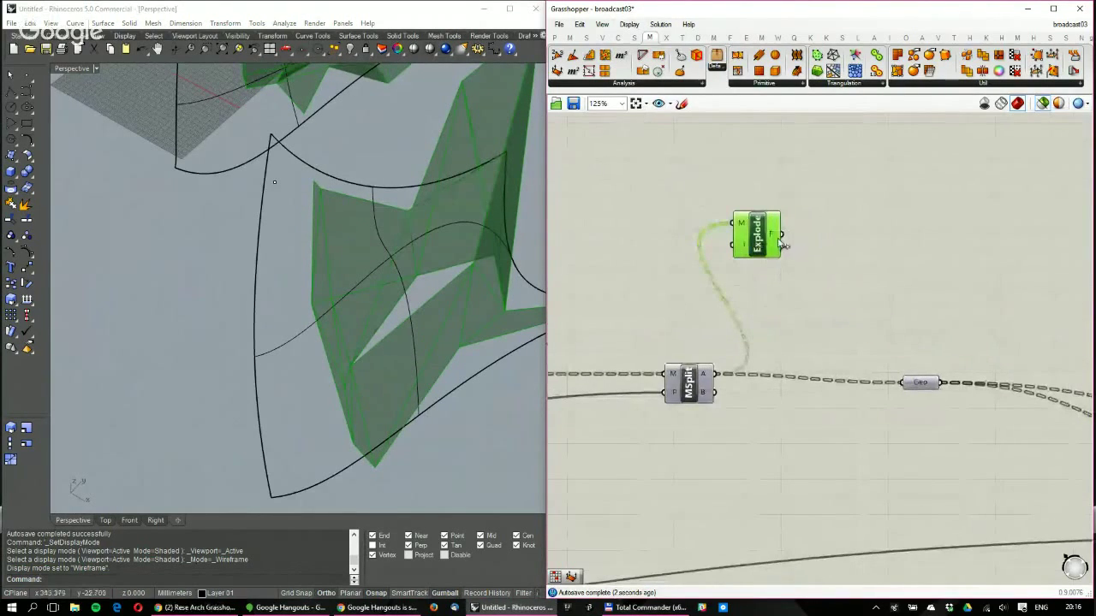
Simplify the data tree of the Explode component's Faces output and check its branches
mouse_move(773, 237)
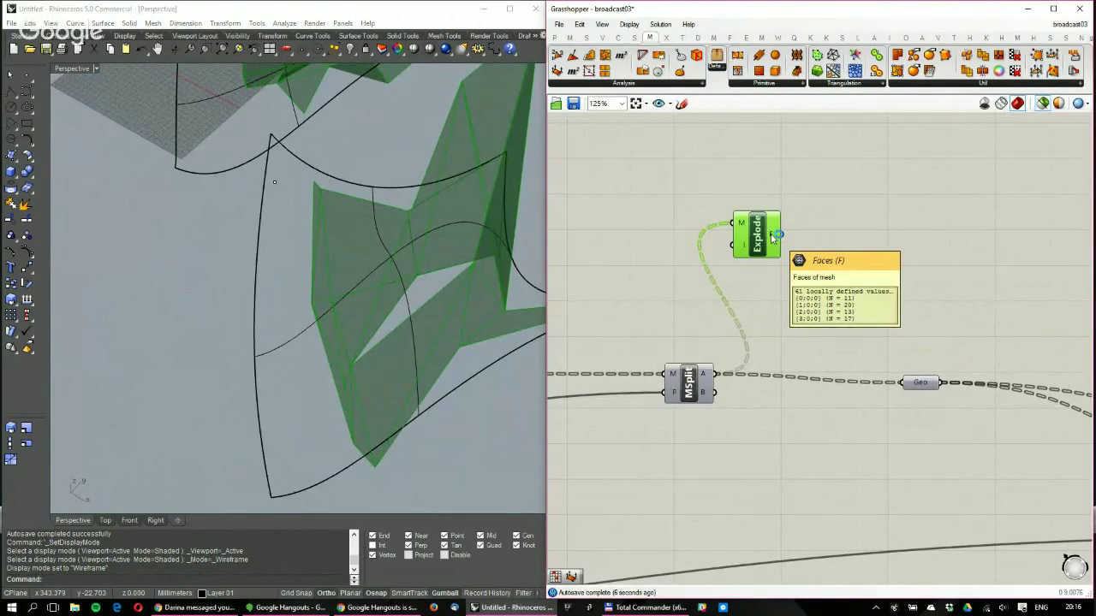
right_click(773, 237)
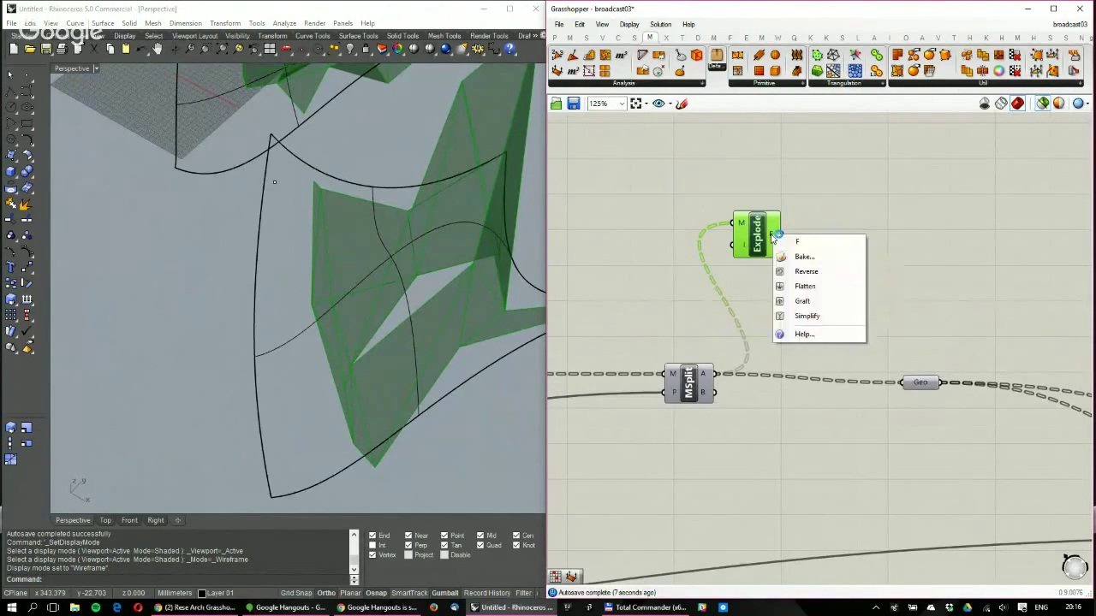
click(807, 317)
mouse_move(770, 238)
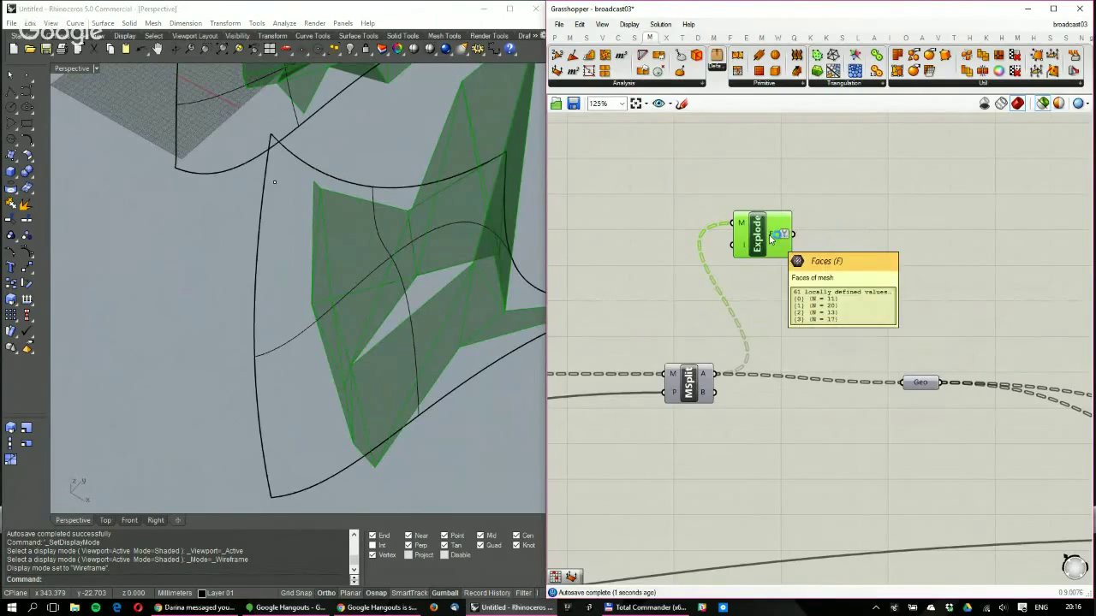
Inspect the exploded mesh faces from several angles and shift the Explode component to make room after it
right_drag(524, 206, 467, 221)
scroll(467, 221, down, 6)
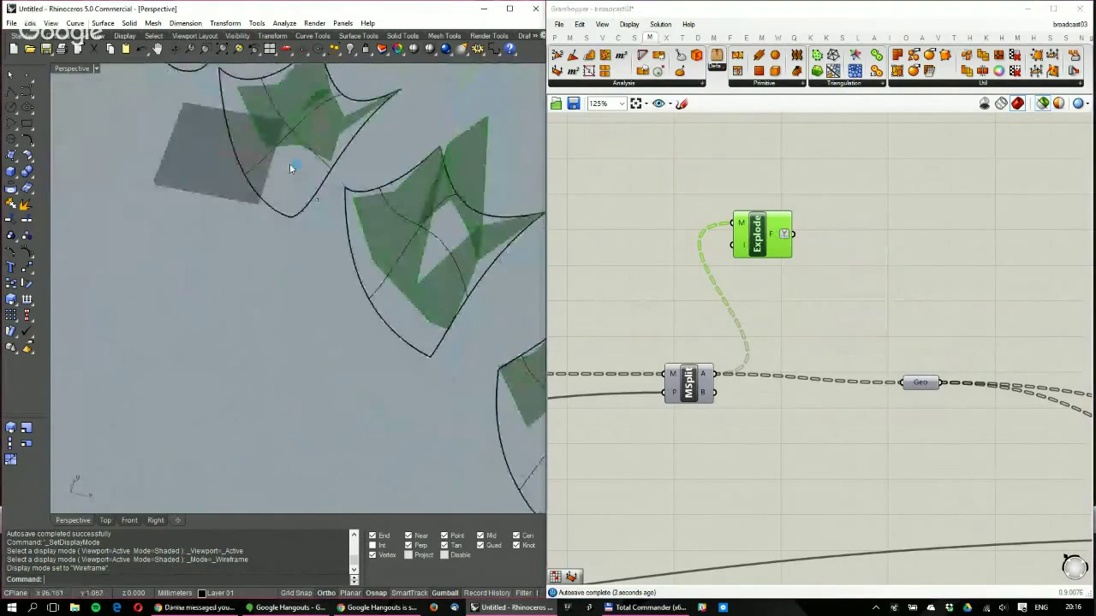
right_drag(291, 166, 257, 216)
right_drag(192, 279, 259, 254)
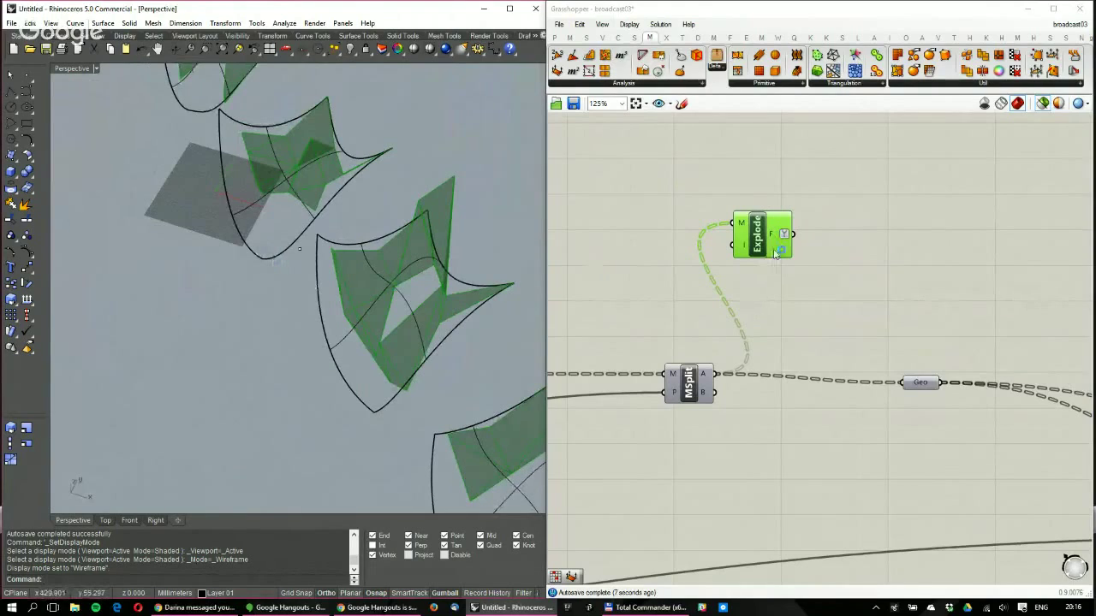
scroll(762, 291, up, 1)
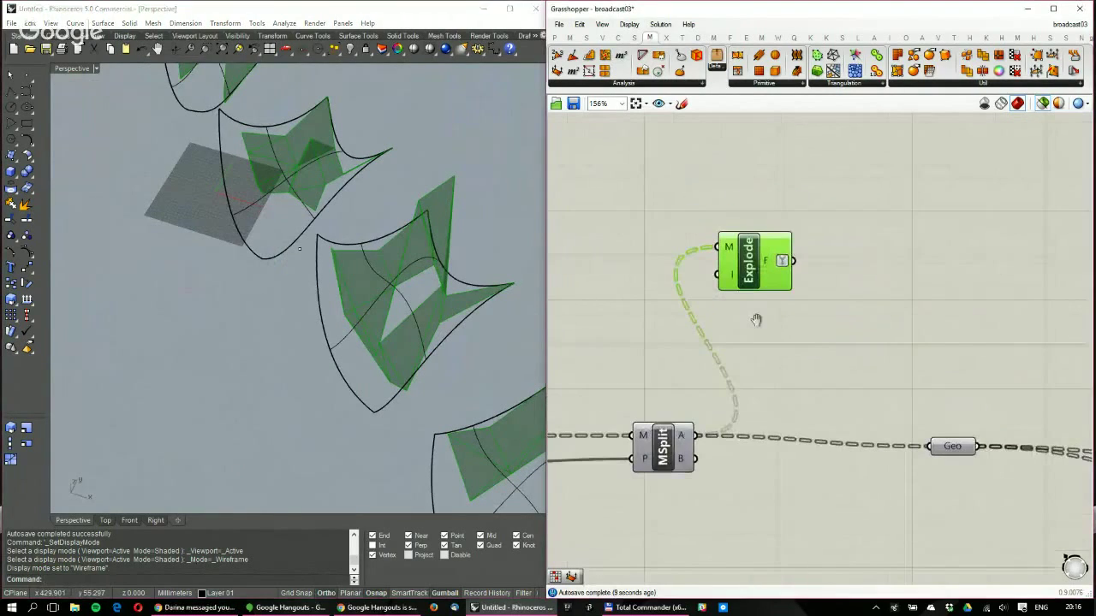
drag(750, 266, 719, 276)
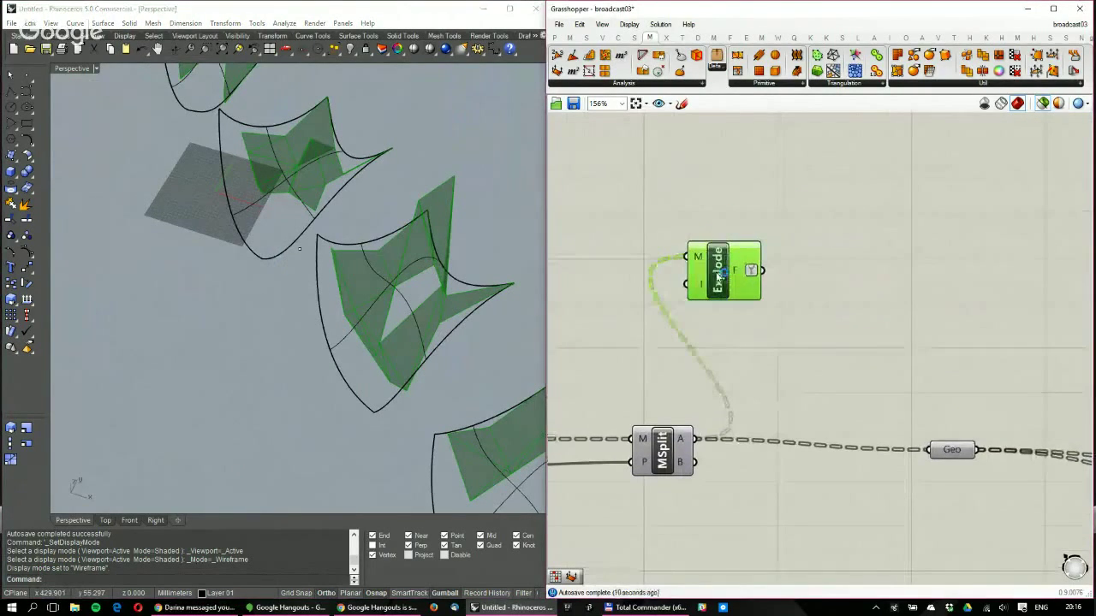
double_click(781, 191)
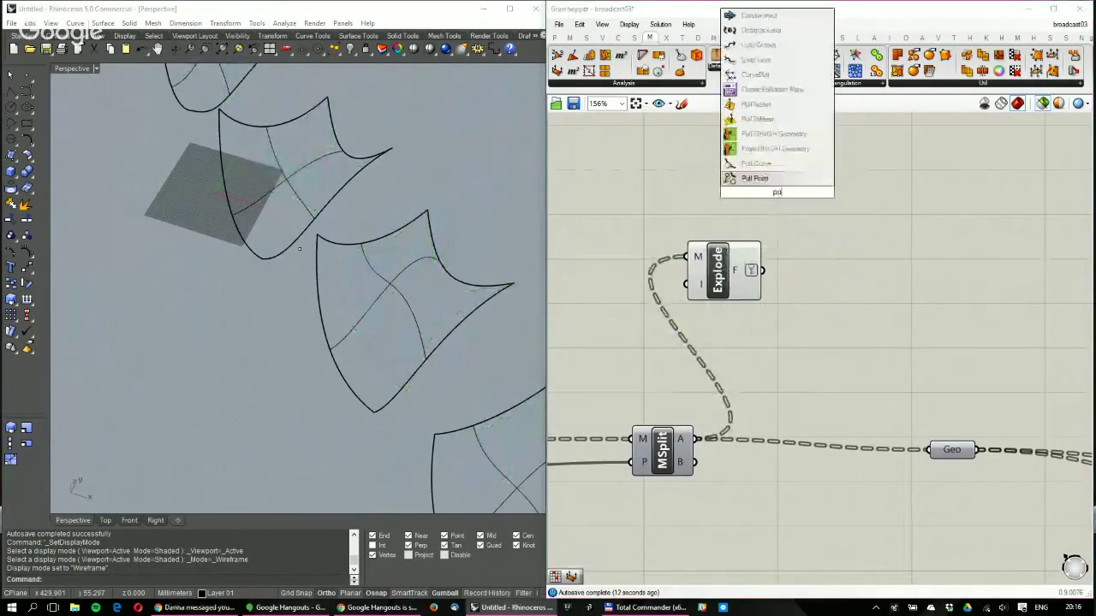
mouse_move(734, 271)
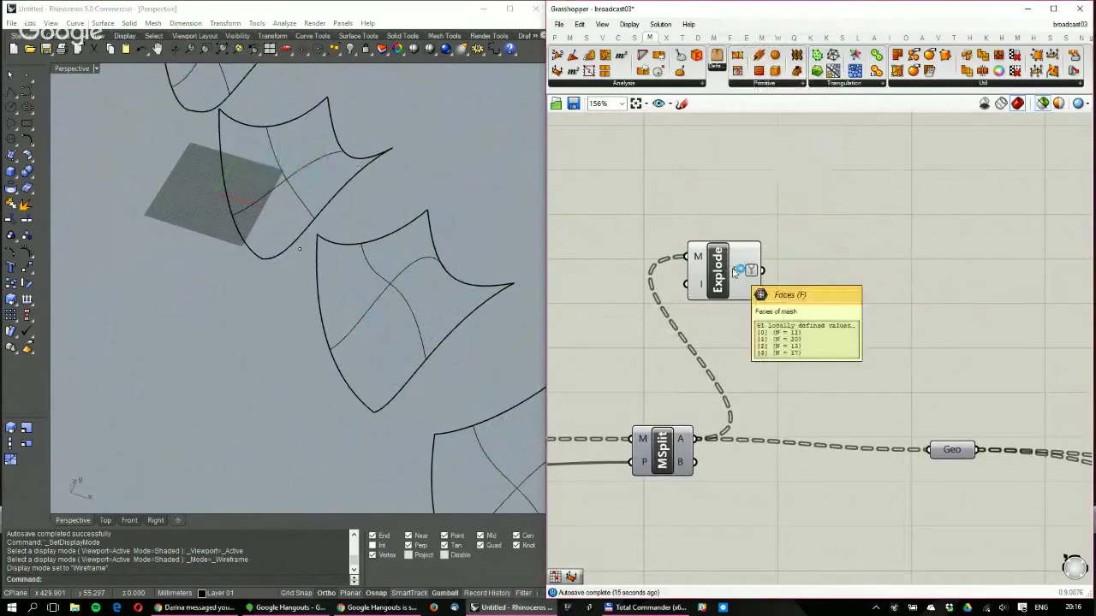
click(588, 83)
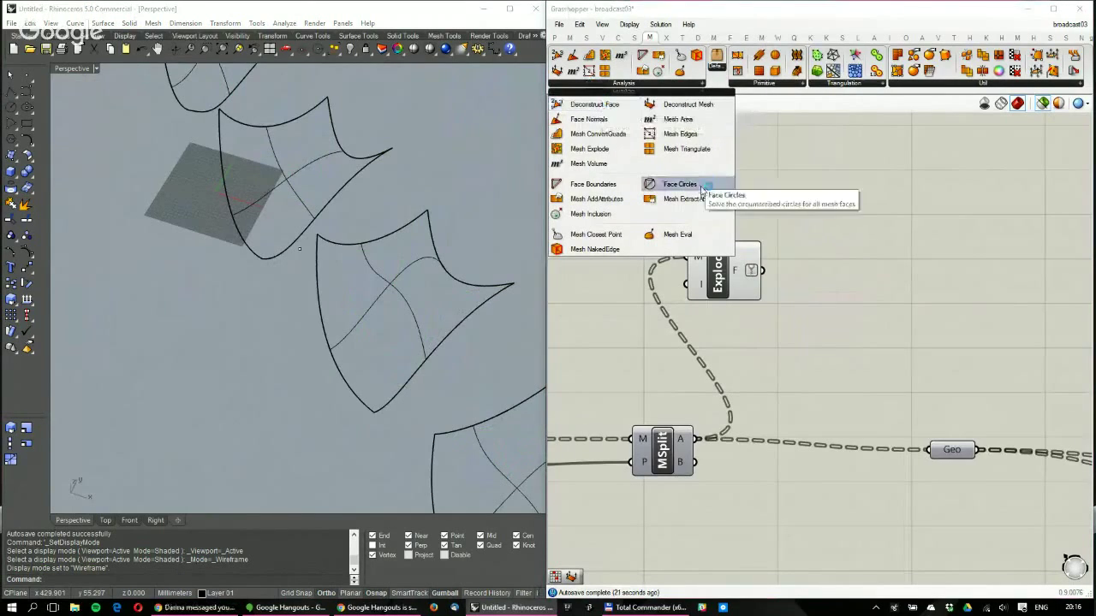
drag(661, 184, 792, 188)
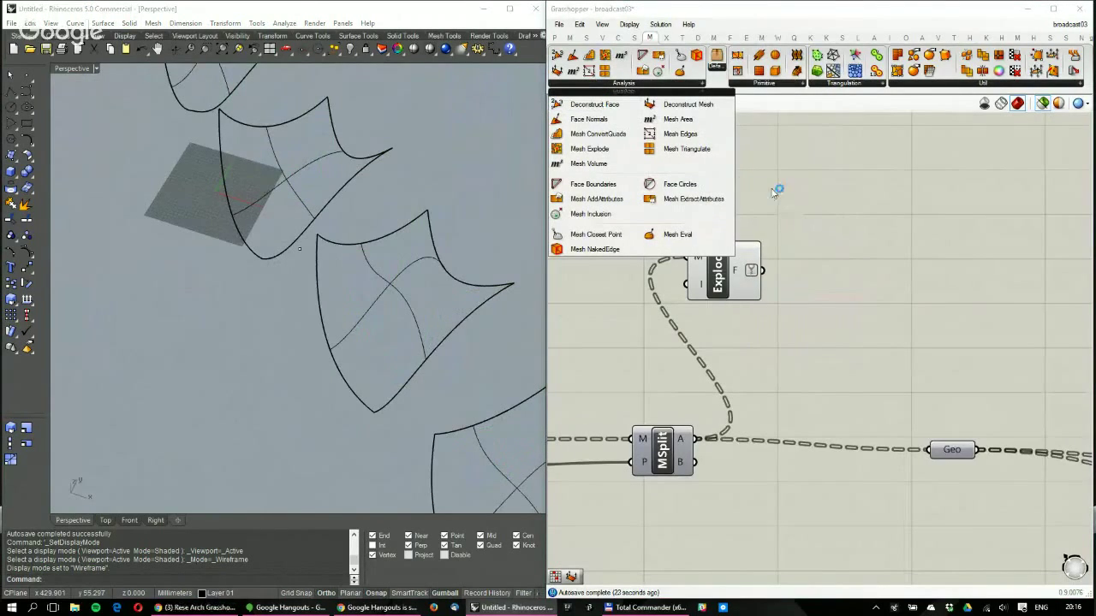
Add a Deconstruct Mesh component after Explode and connect the Faces output to its mesh input
double_click(805, 204)
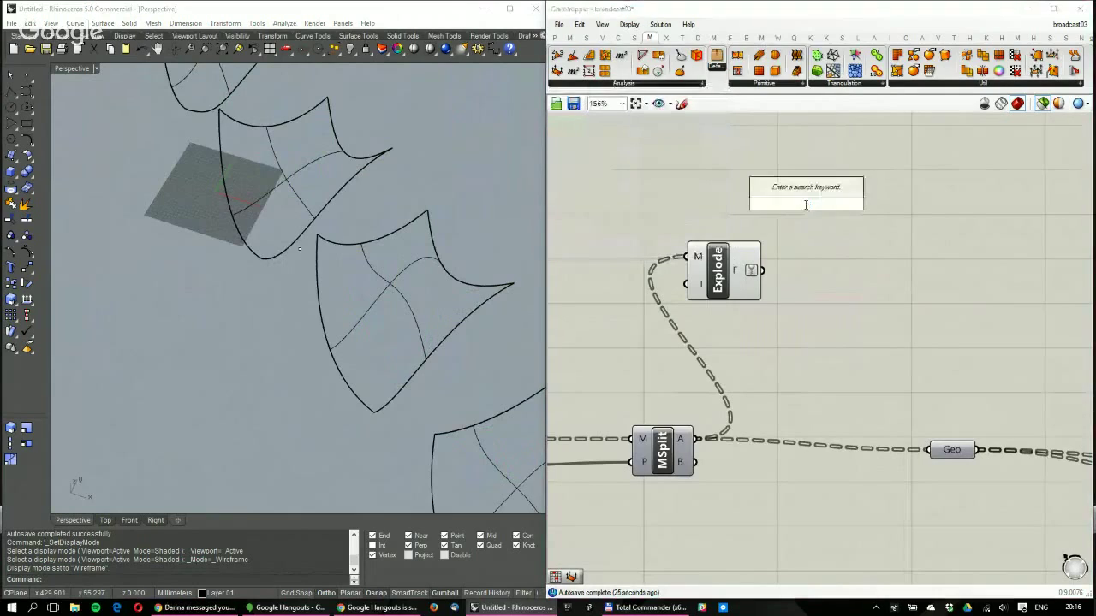
text(deconsturct)
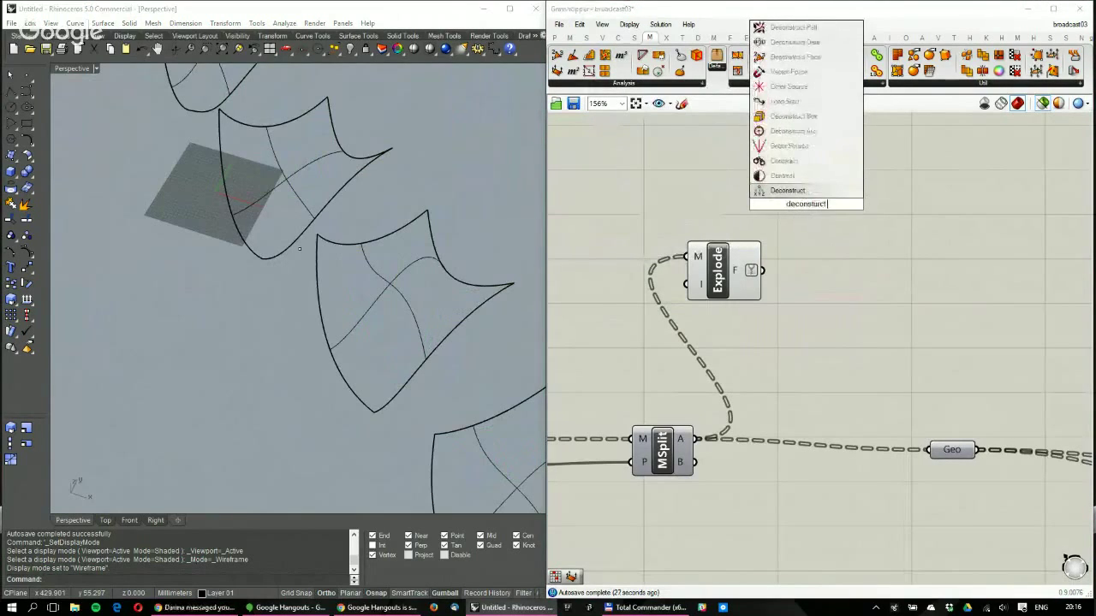
text( mesh)
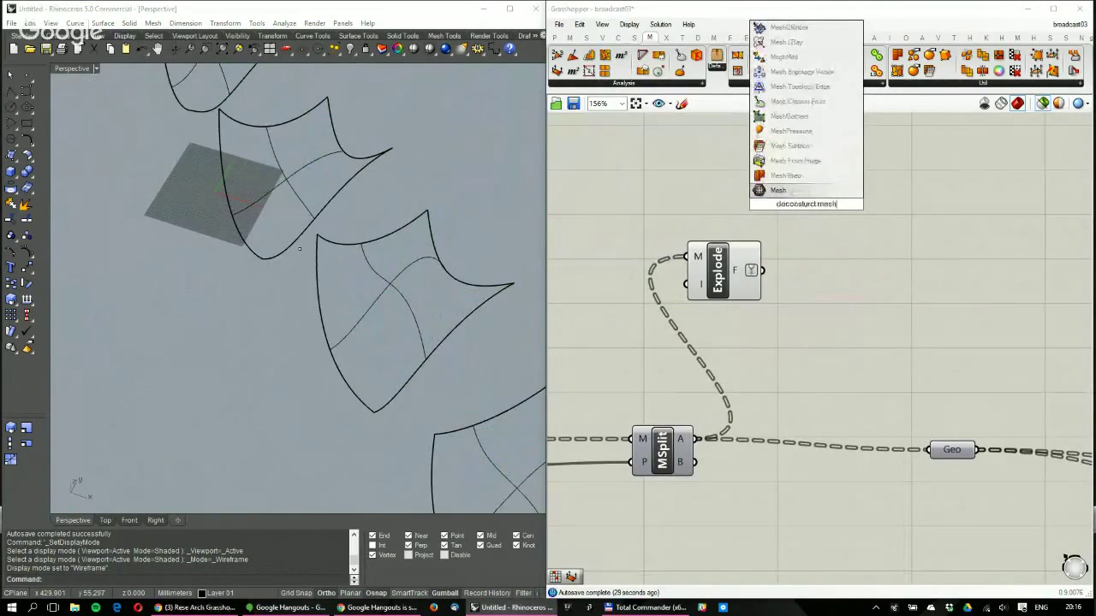
key(ctrl+a)
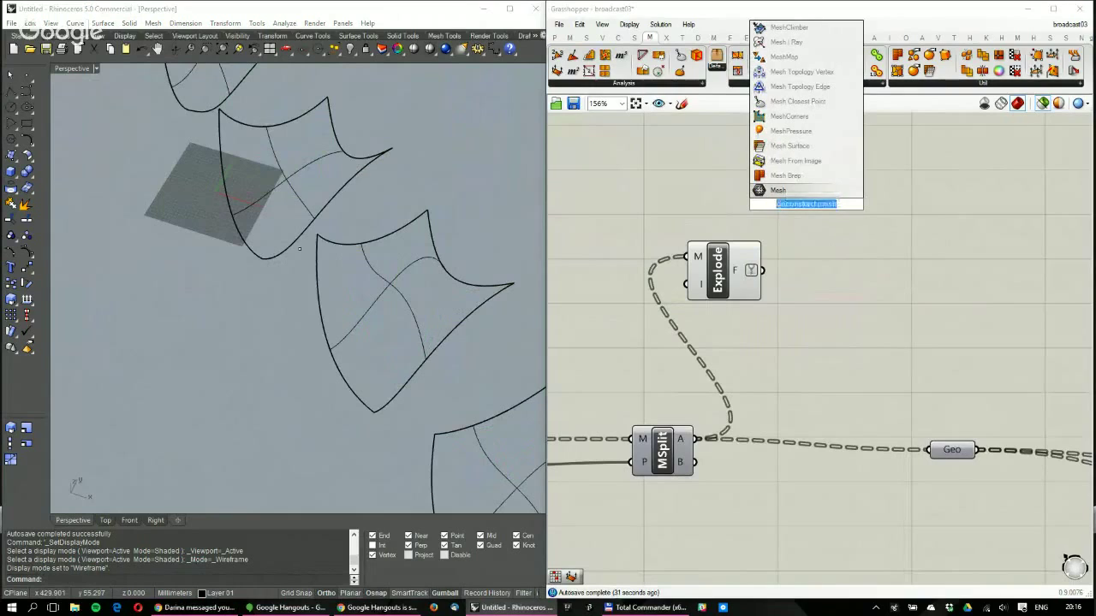
text(deconstruct me)
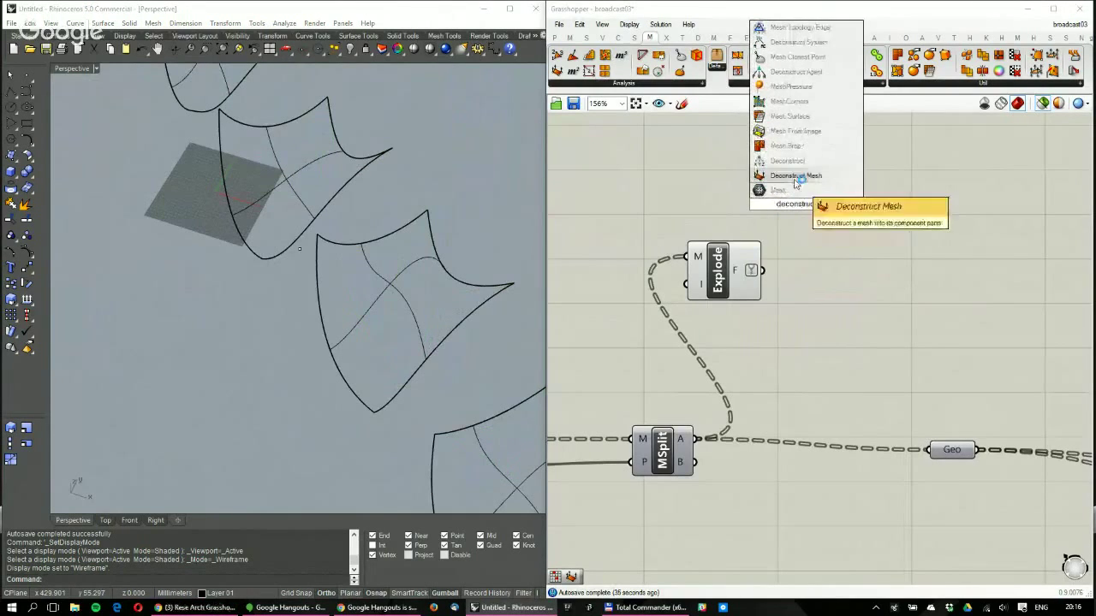
click(788, 175)
drag(762, 271, 776, 205)
drag(813, 283, 804, 274)
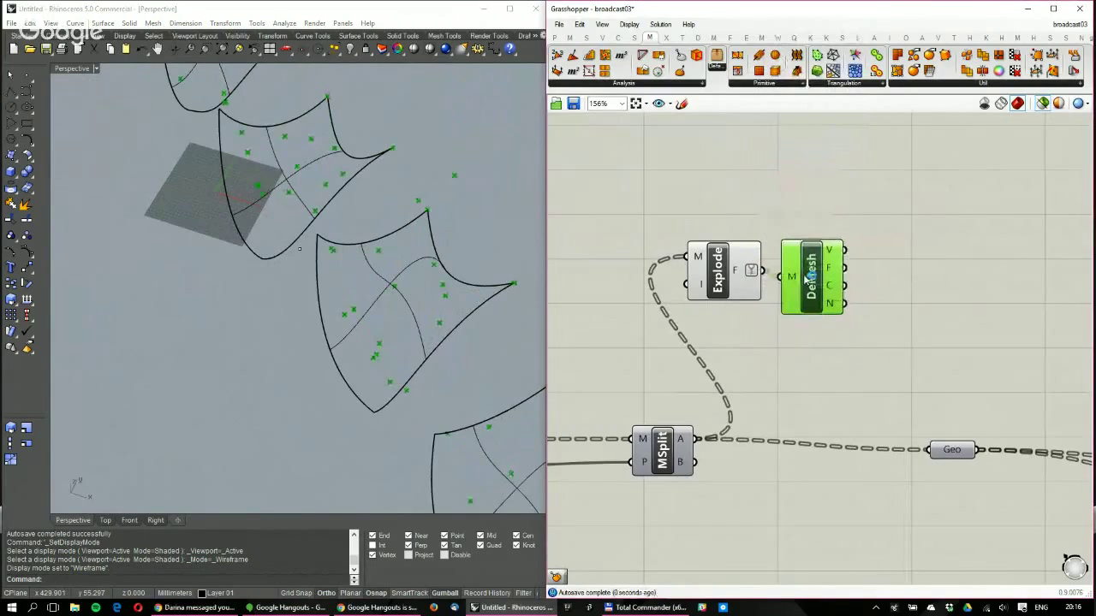
Add a Pull Point component, feeding its P input from the Deconstruct Mesh vertices and its G input from the upstream geometry
mouse_move(829, 244)
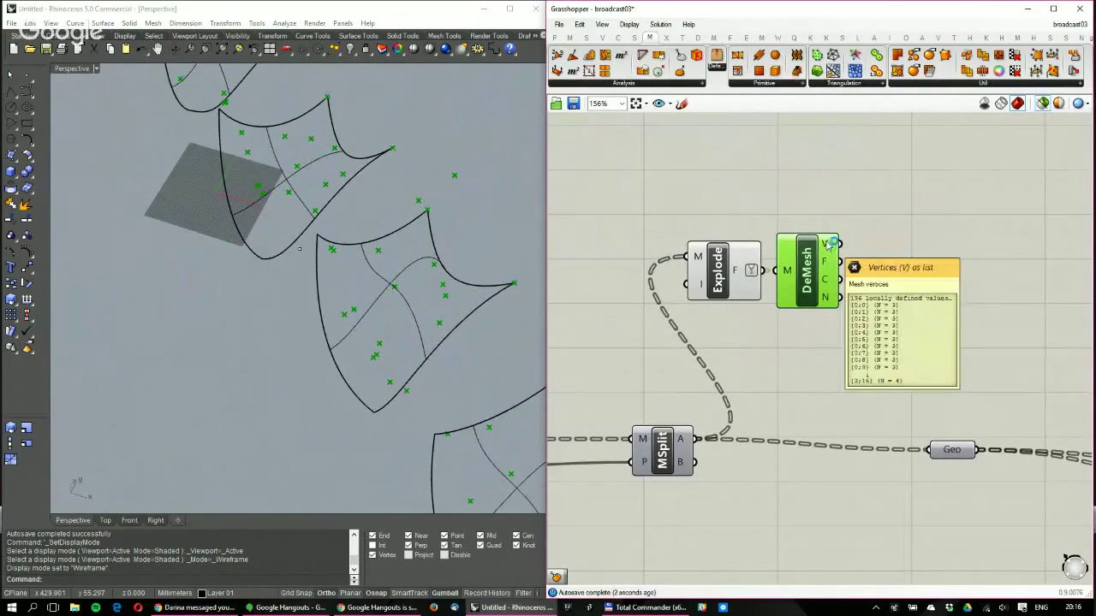
double_click(892, 272)
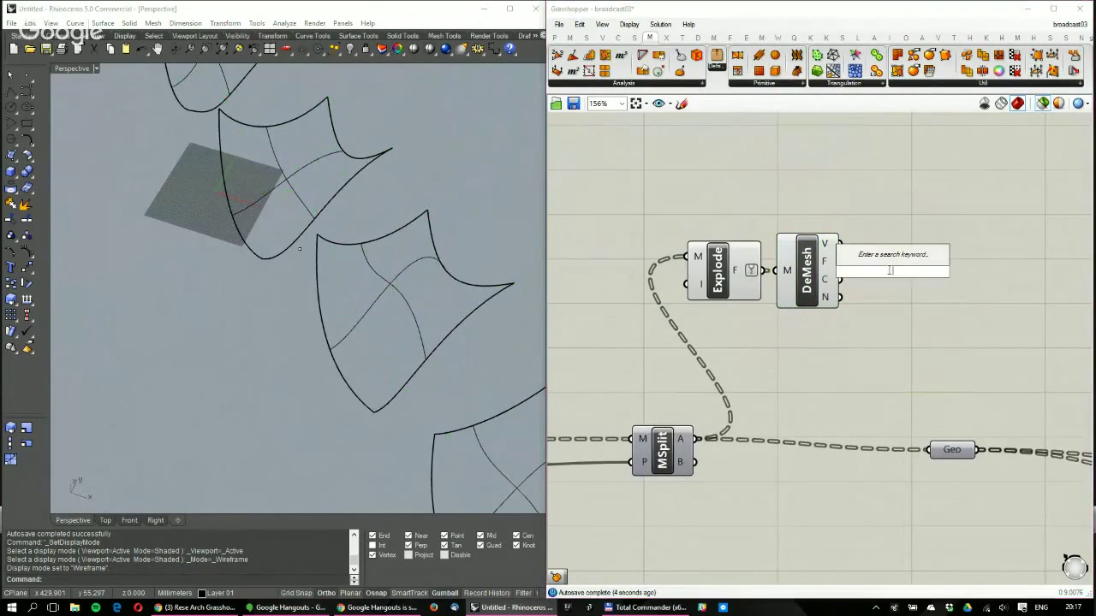
text(pull)
click(870, 243)
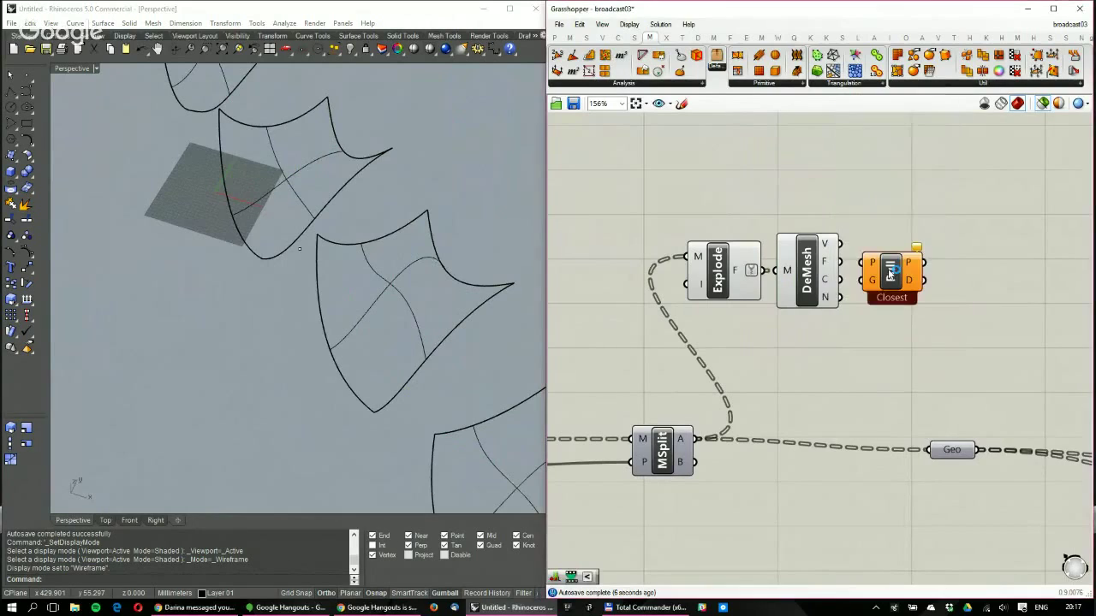
scroll(887, 272, down, 6)
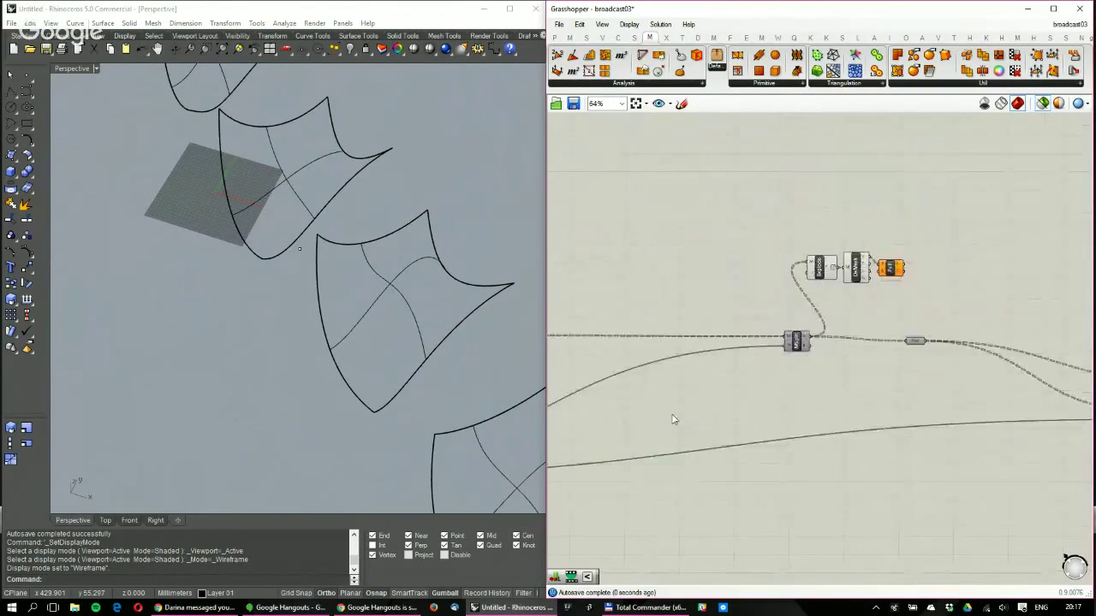
scroll(610, 417, up, 1)
drag(610, 417, 949, 319)
scroll(1026, 283, up, 5)
right_drag(972, 295, 869, 264)
scroll(870, 263, up, 1)
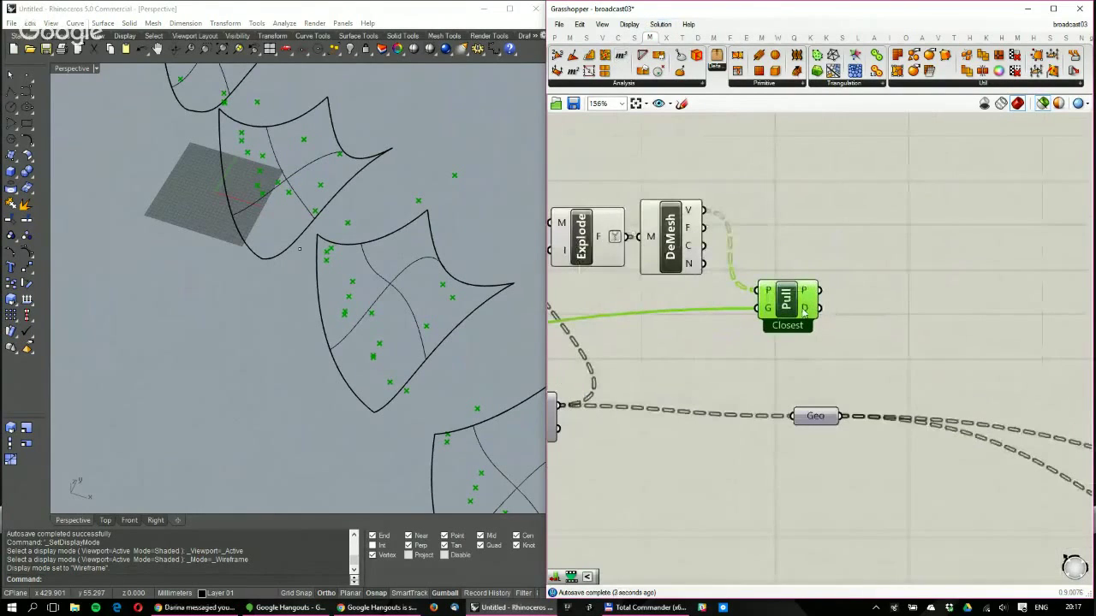
Read the Pull component's distance output in a temporary, enlarged panel and delete that panel
click(555, 37)
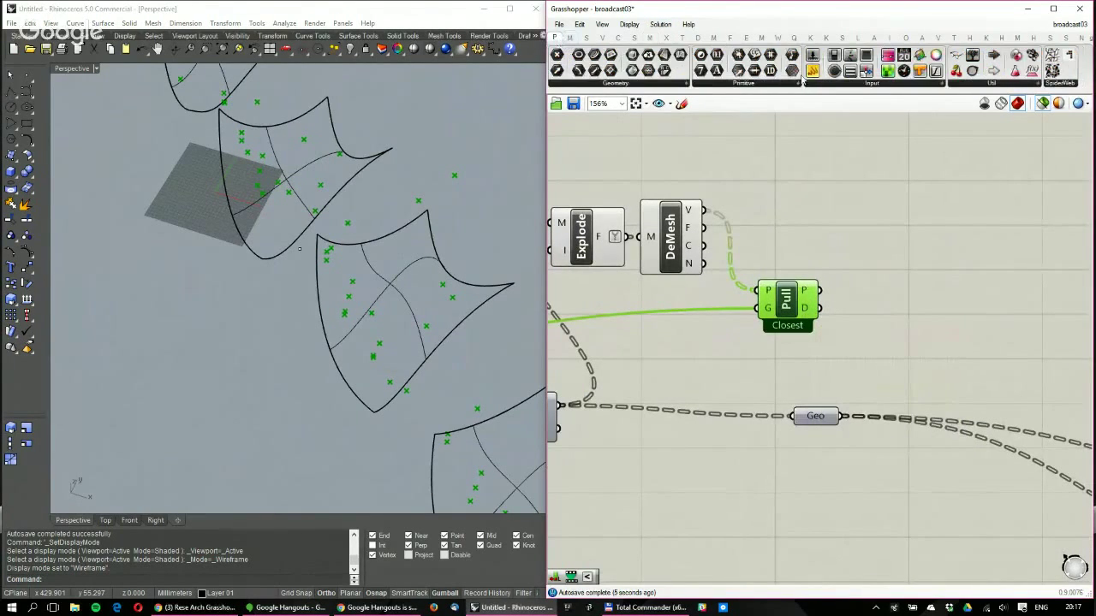
drag(813, 70, 909, 259)
drag(820, 307, 852, 268)
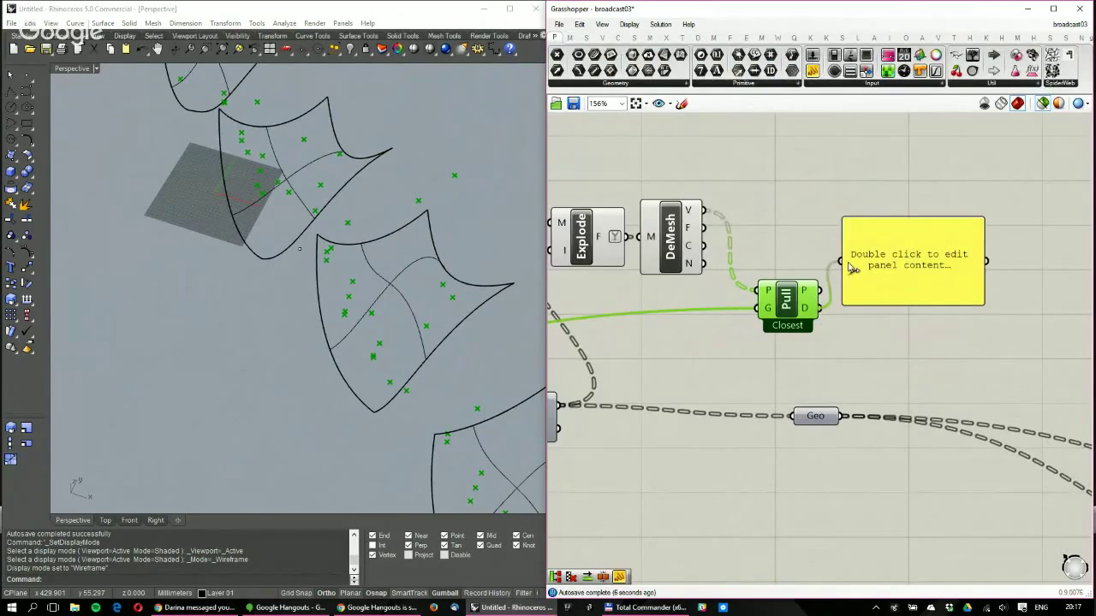
right_drag(852, 268, 731, 242)
drag(862, 280, 1016, 516)
click(943, 288)
drag(1011, 207, 1016, 505)
click(924, 367)
key(Delete)
Add a Smaller Than component beyond Pull, nudge Pull slightly and check the branches of its distance output
double_click(770, 250)
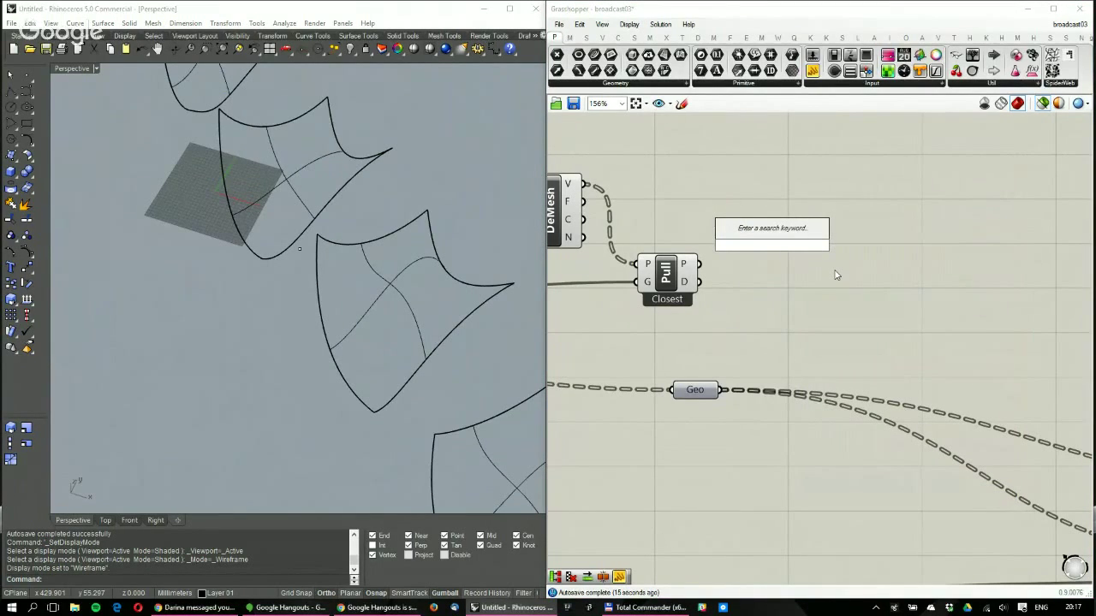
text(distance)
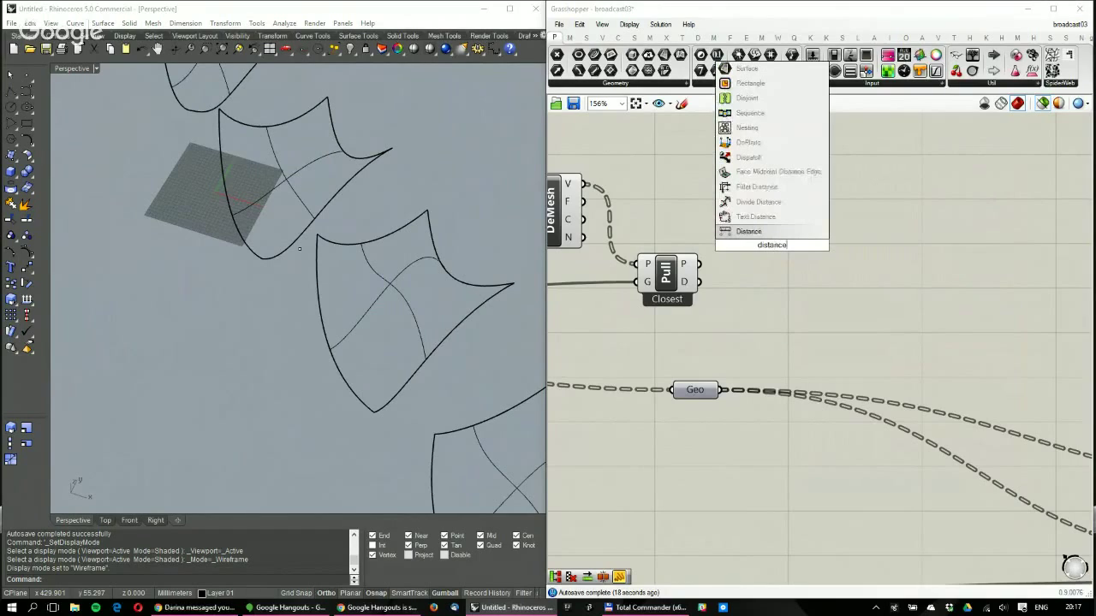
key(ctrl+a)
key(BackSpace)
text(<)
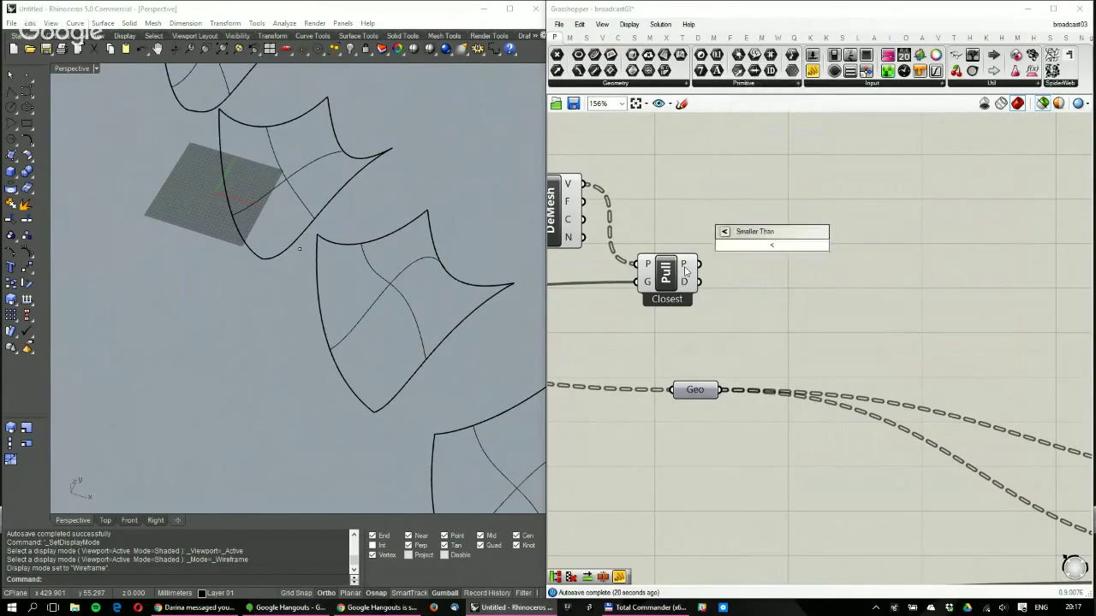
key(Return)
drag(758, 257, 787, 323)
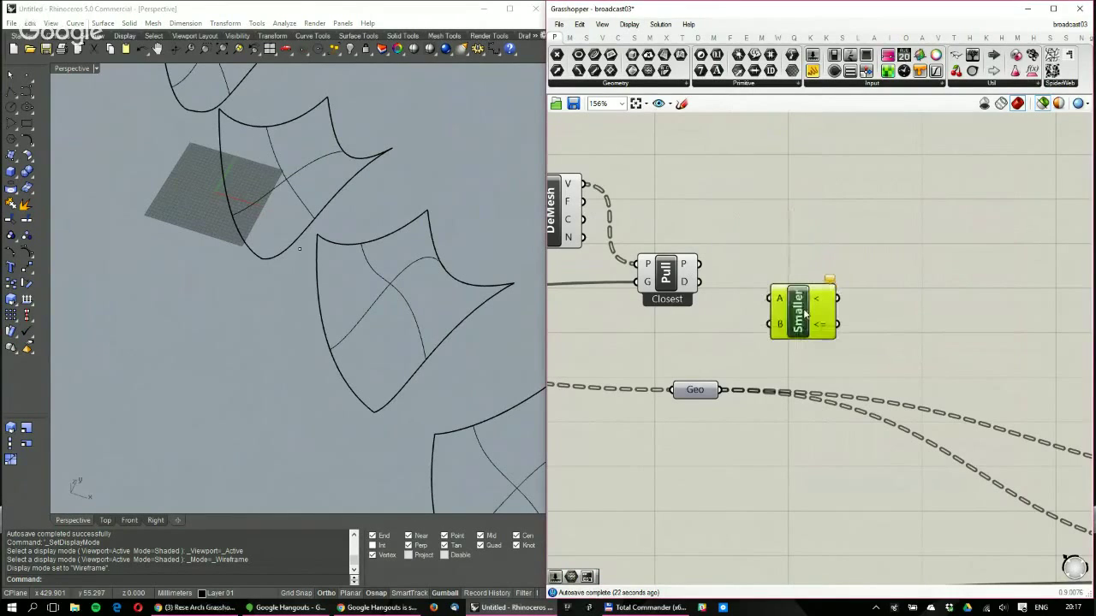
drag(666, 272, 670, 267)
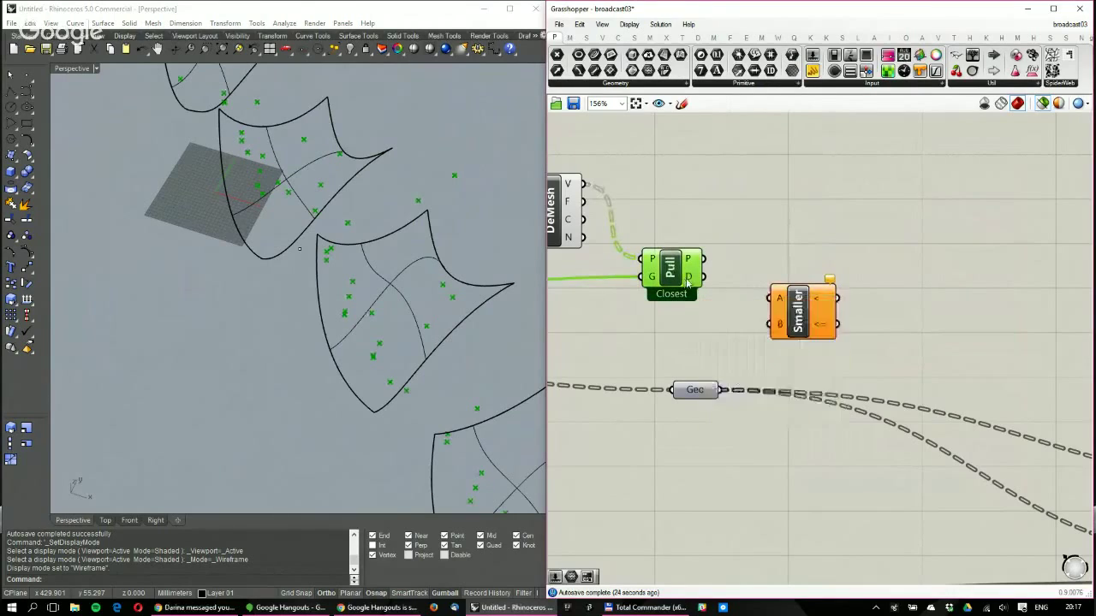
mouse_move(687, 282)
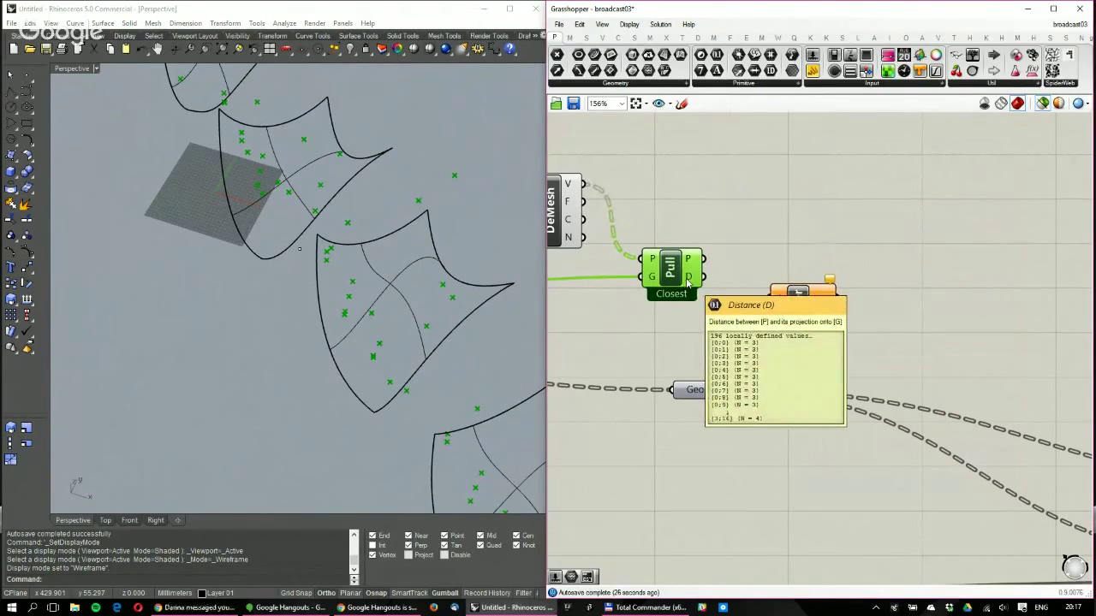
Shift Smaller Than to make room and add a Mass Addition component fed by Pull's D output
drag(800, 313, 852, 310)
double_click(725, 312)
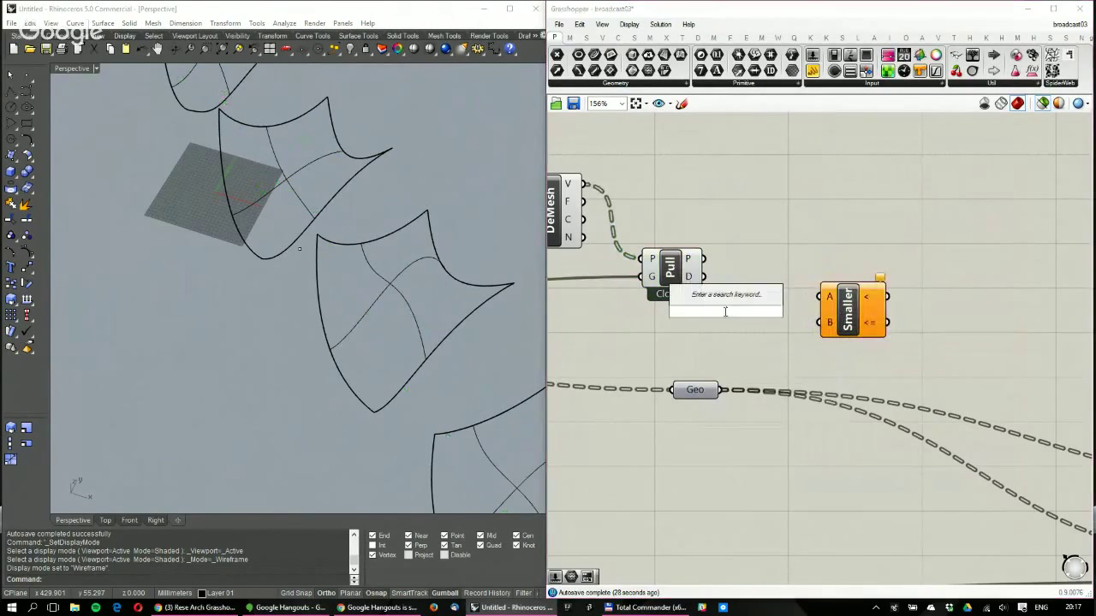
text(mes)
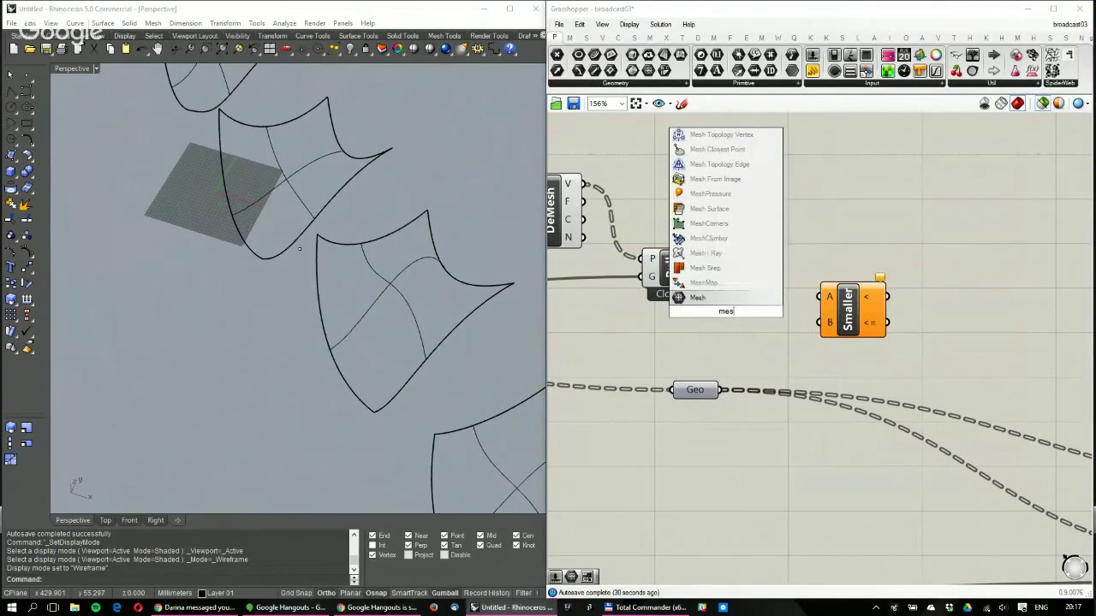
key(BackSpace)
key(BackSpace)
text(ass)
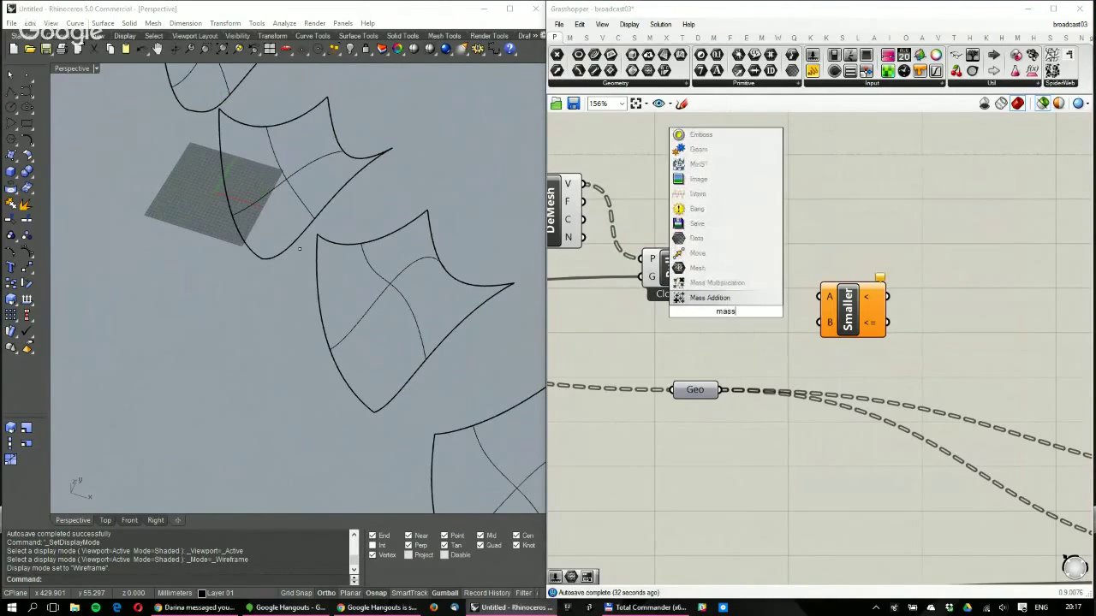
key(Return)
drag(704, 276, 717, 317)
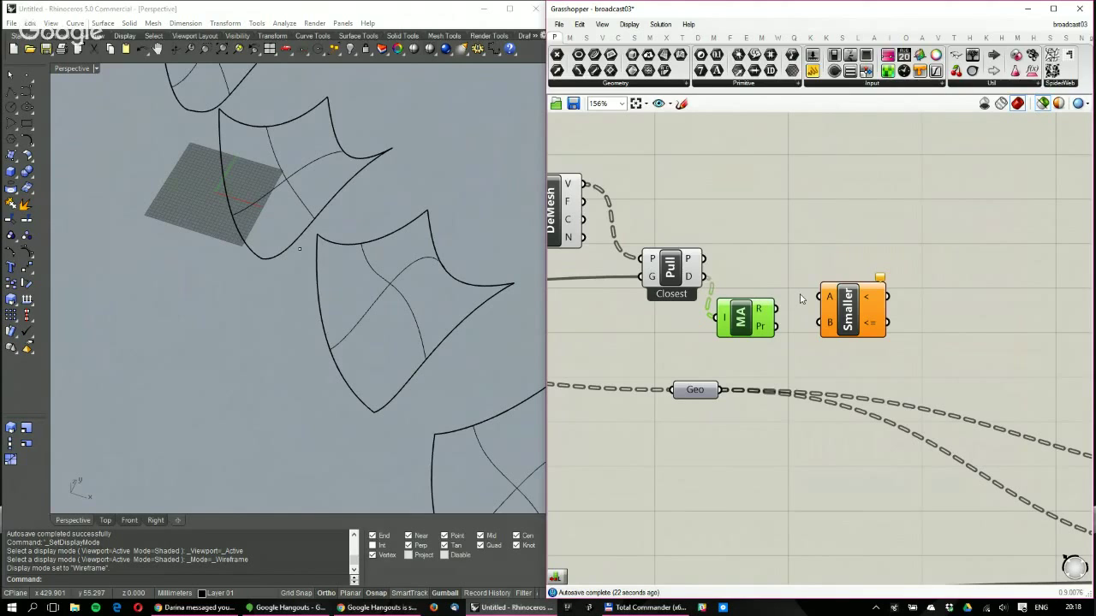
Move the Geometry container away below and connect the Mass Addition result to the A input of Smaller Than
drag(700, 396, 742, 532)
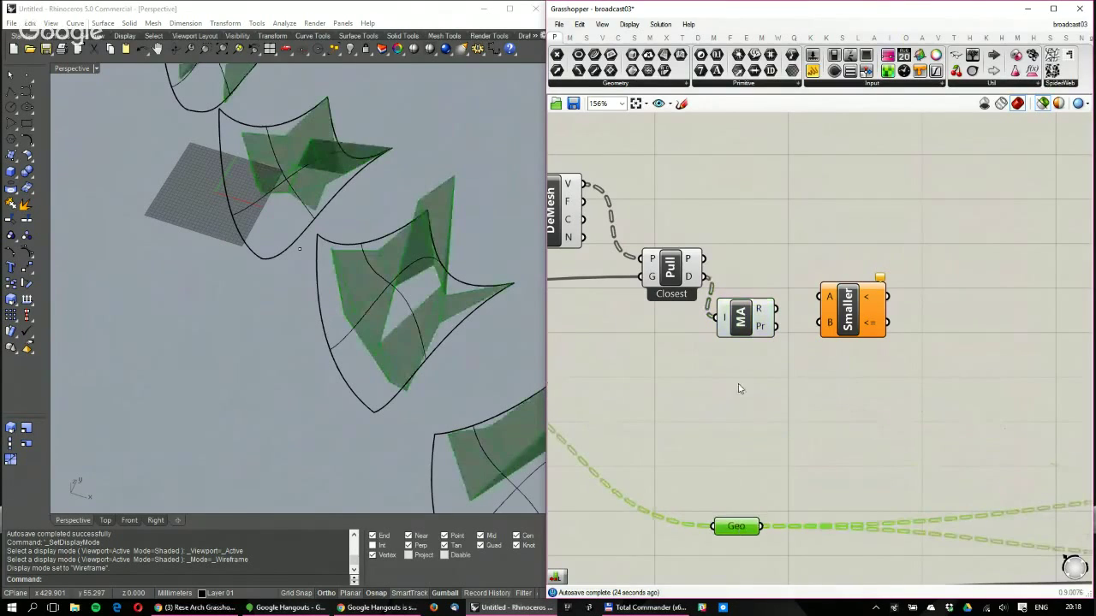
right_drag(463, 326, 427, 328)
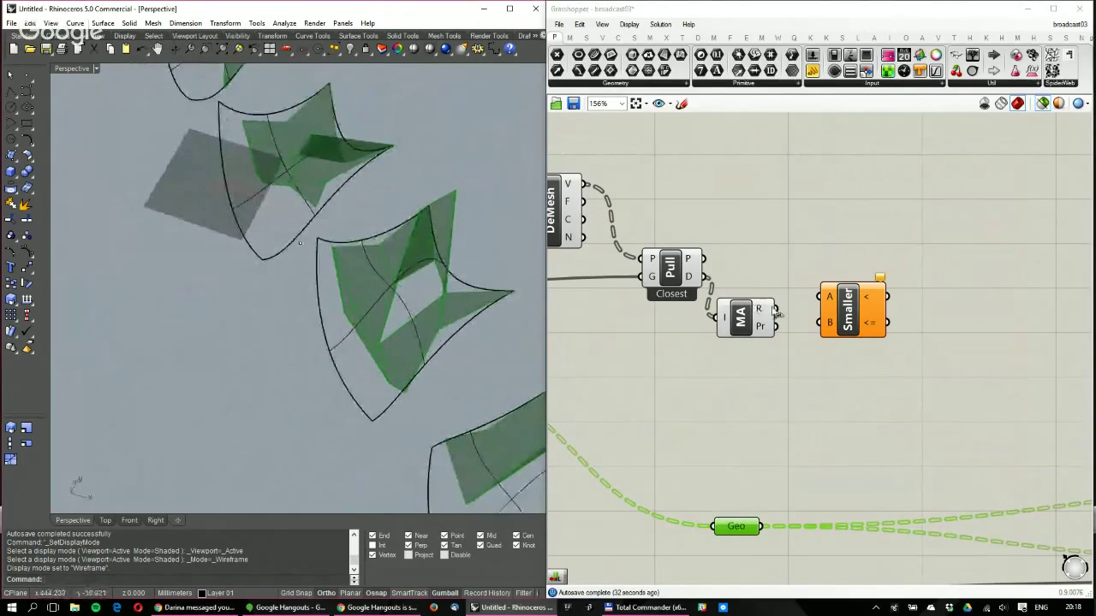
drag(851, 309, 863, 353)
double_click(758, 389)
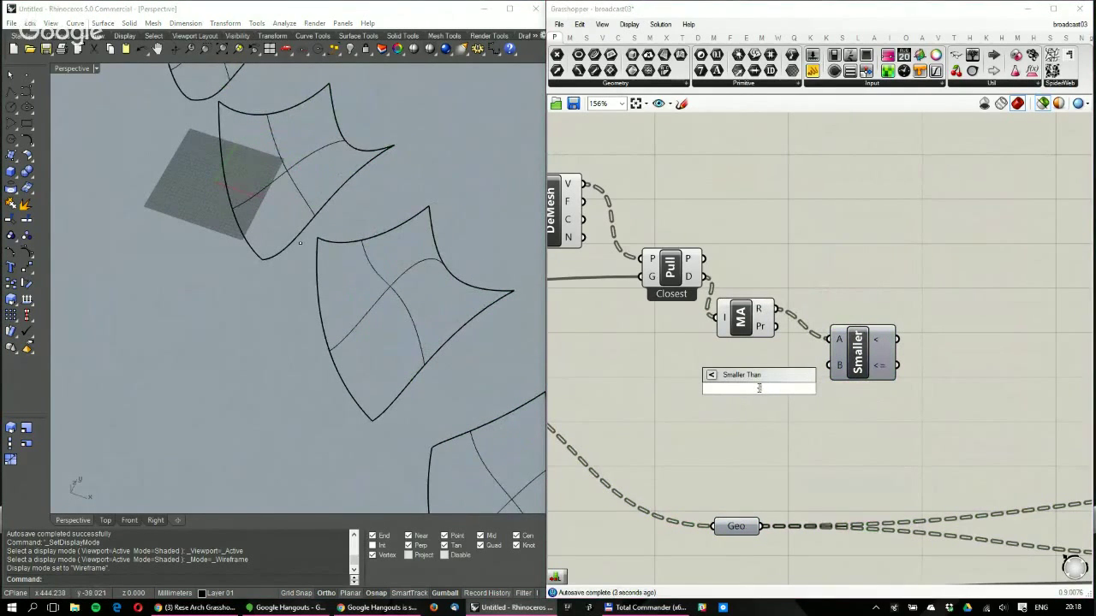
key(Return)
click(763, 407)
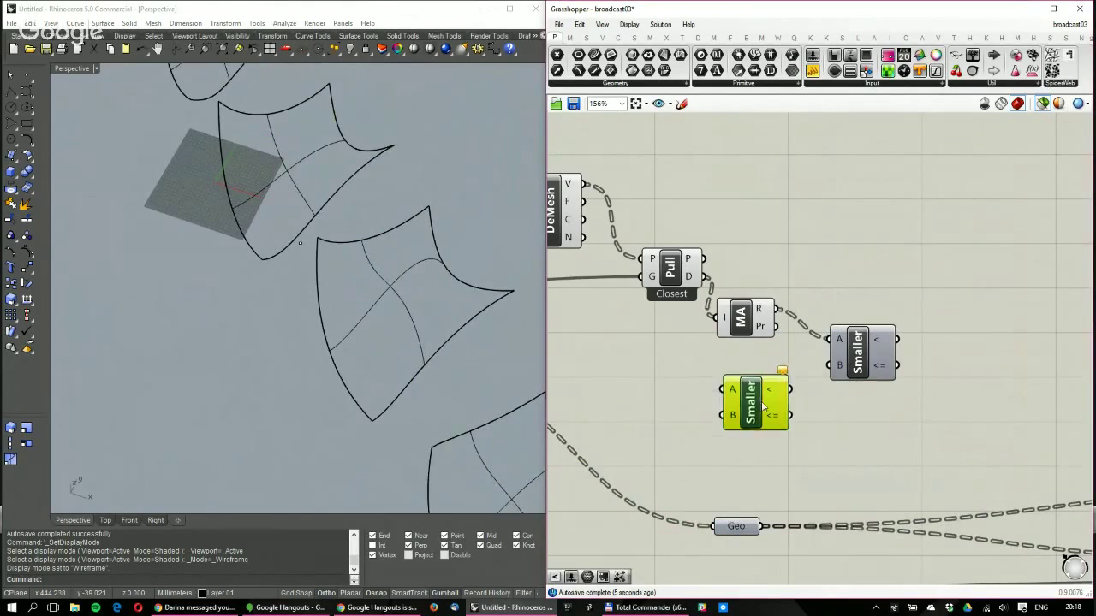
key(Delete)
Add a number slider set to 1.1, connect it to the B input of Smaller Than and place it under Mass Addition
double_click(761, 399)
text(11)
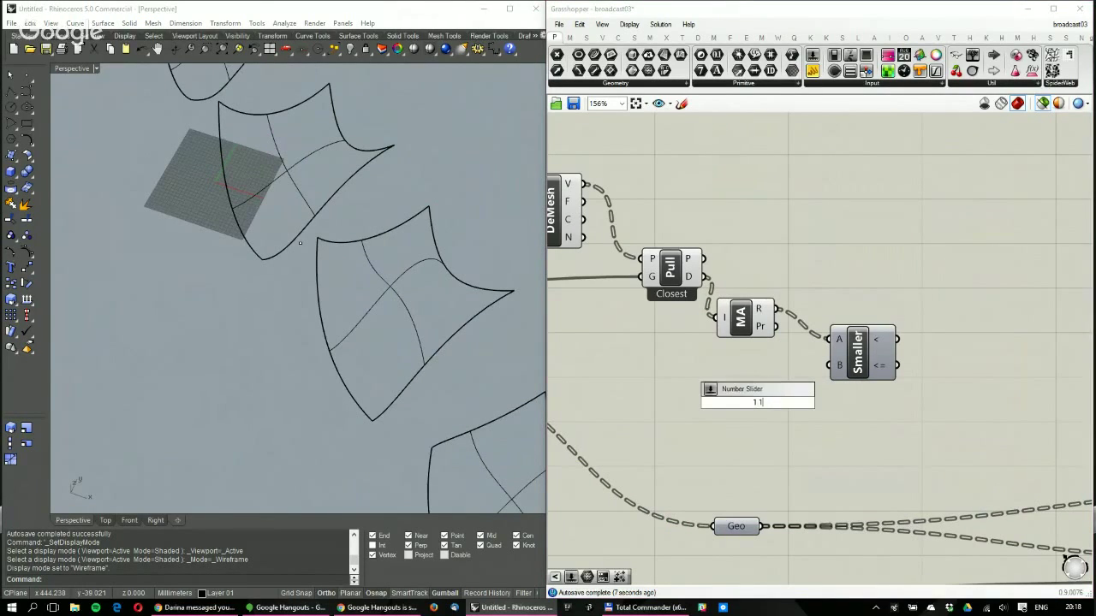
key(Return)
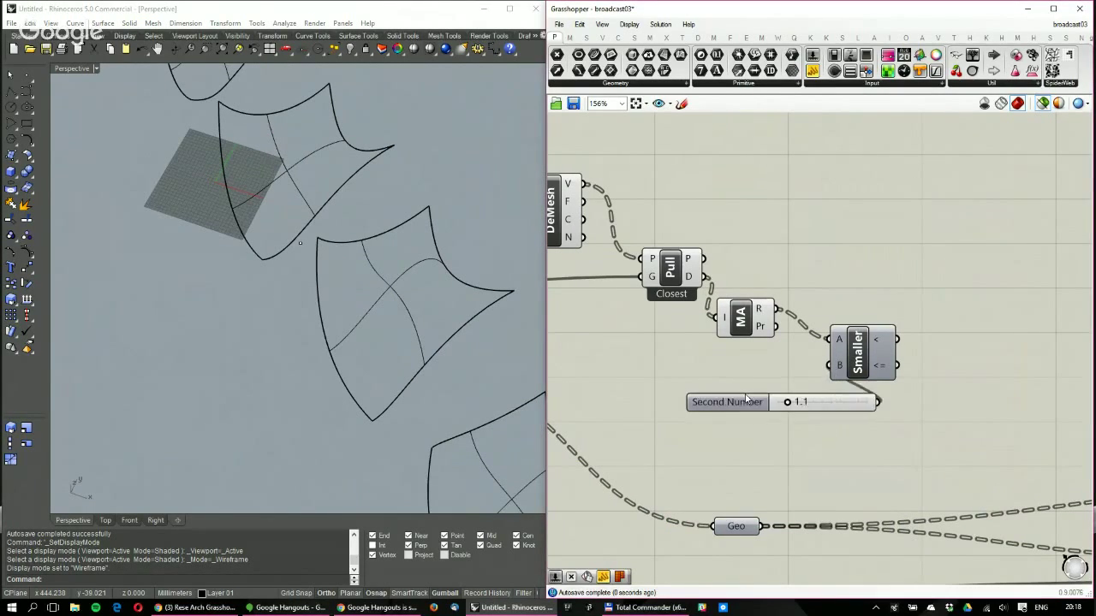
drag(727, 399, 646, 399)
Review the True/False values of the Smaller Than output across all branches in a temporary panel, and delete the panel
right_drag(928, 317, 869, 331)
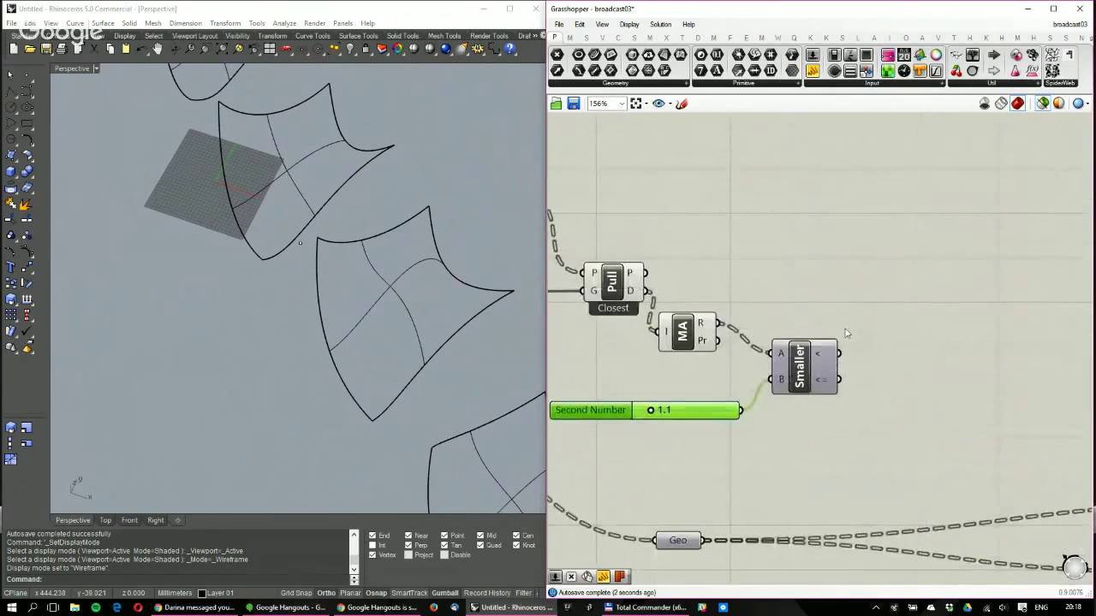
drag(790, 77, 951, 190)
drag(839, 353, 880, 190)
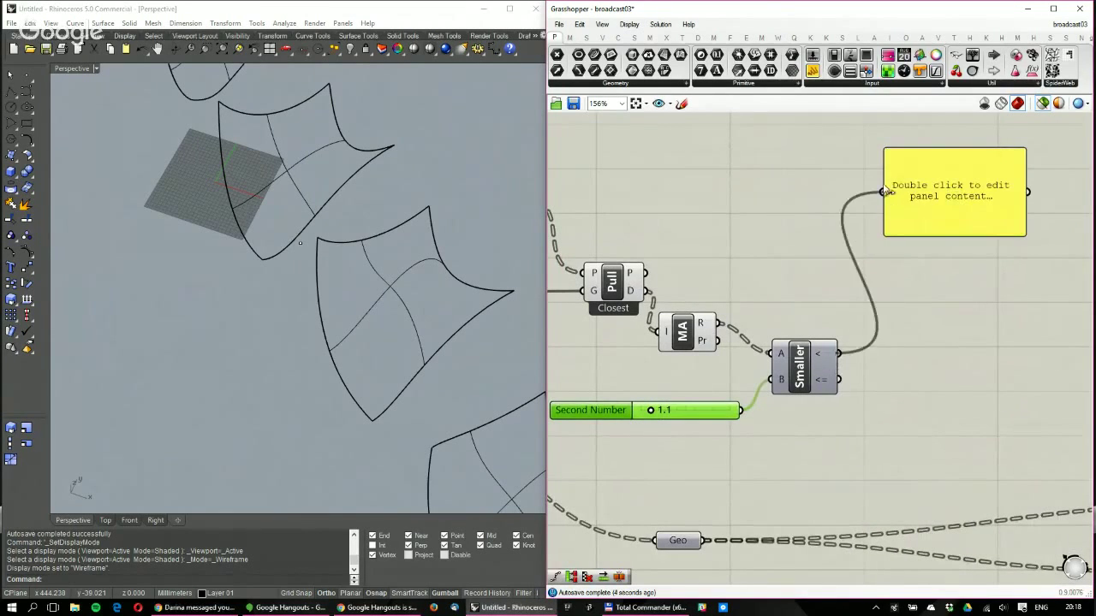
right_drag(916, 220, 753, 295)
drag(783, 306, 783, 507)
scroll(847, 233, down, 1)
scroll(845, 236, up, 1)
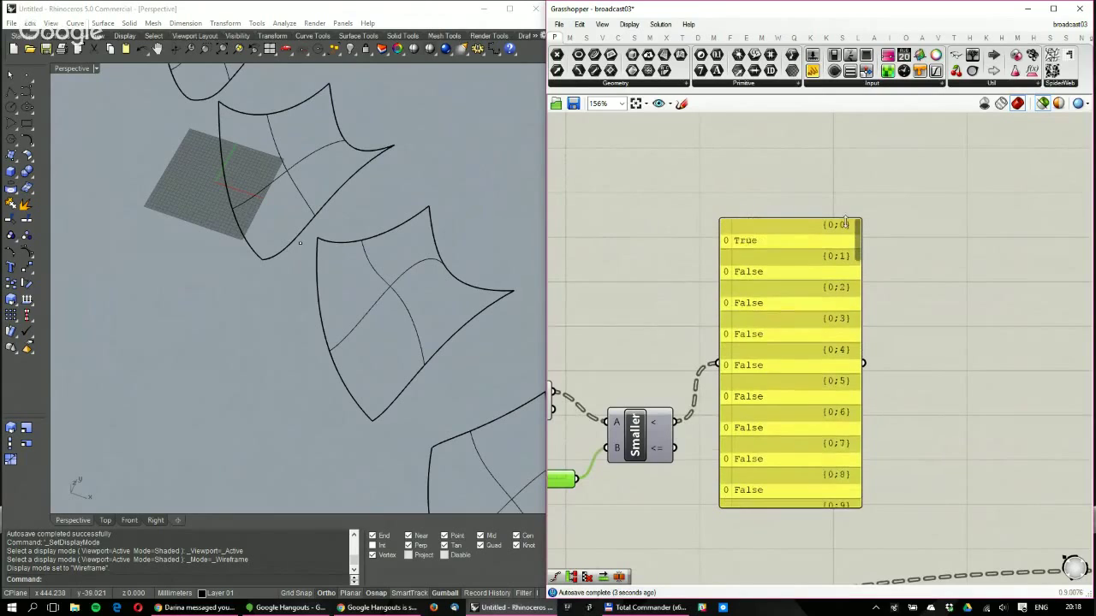
scroll(843, 238, down, 12)
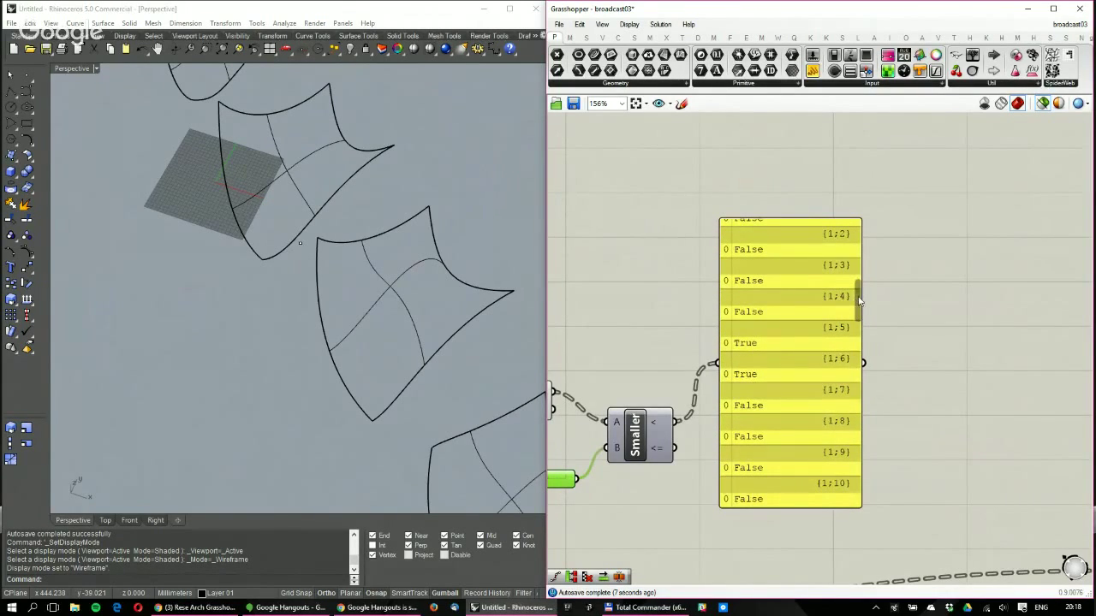
drag(857, 302, 835, 500)
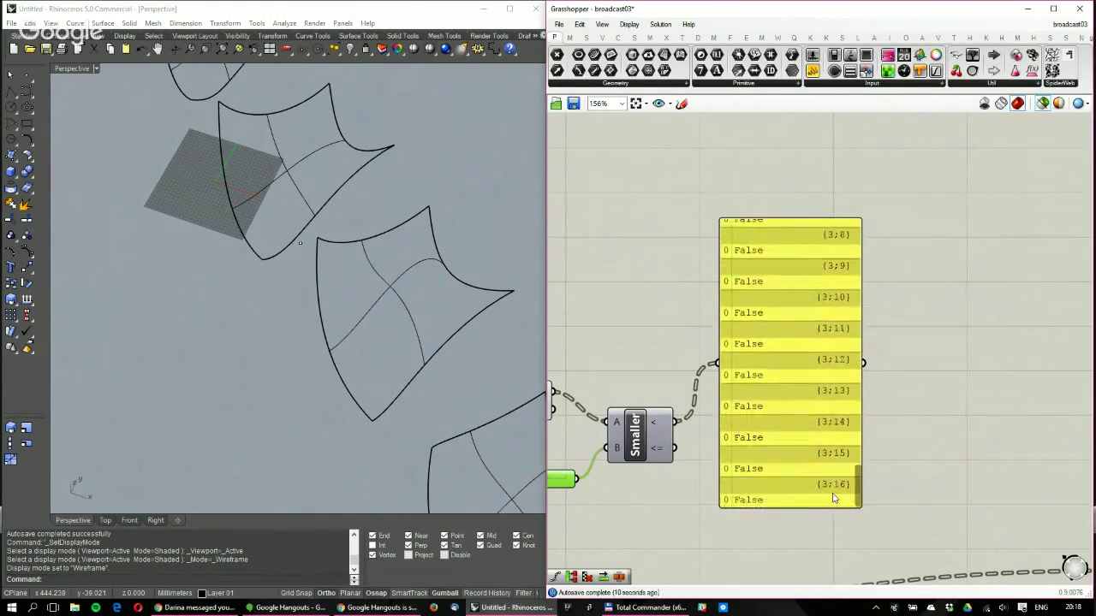
drag(776, 376, 801, 375)
key(Delete)
Add a Cull Pattern component and place it after the Smaller Than component
right_drag(722, 282, 932, 256)
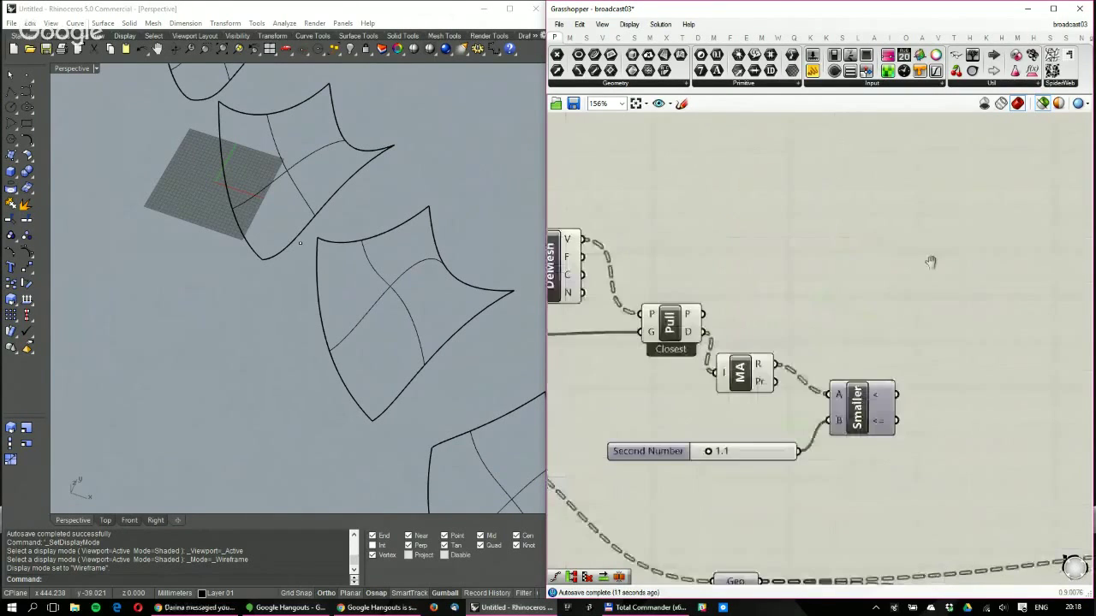
scroll(897, 368, down, 2)
right_drag(883, 416, 930, 421)
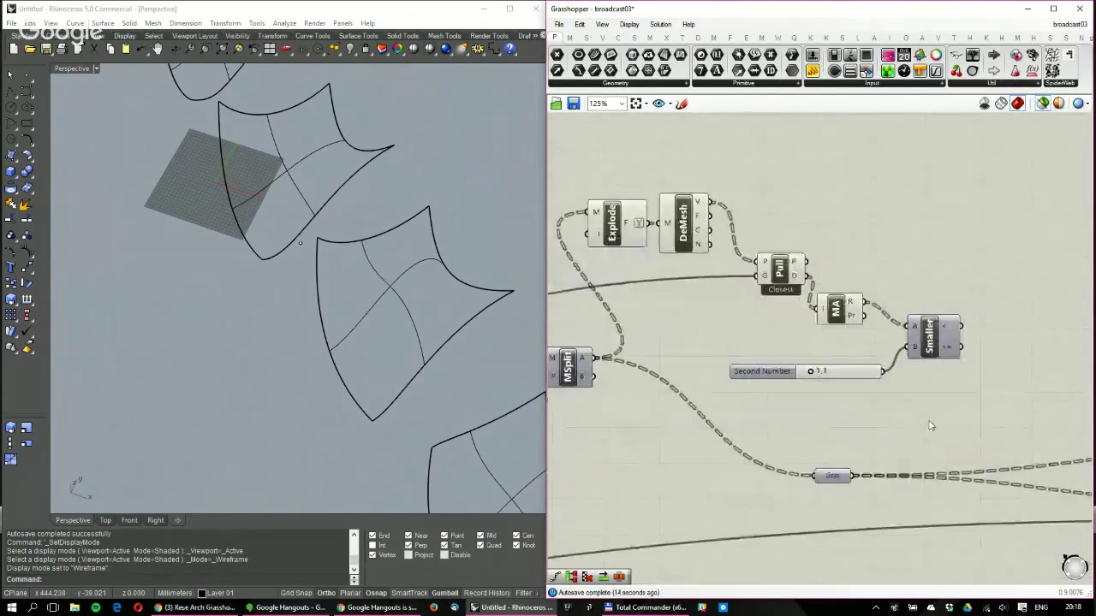
double_click(930, 419)
text(cull)
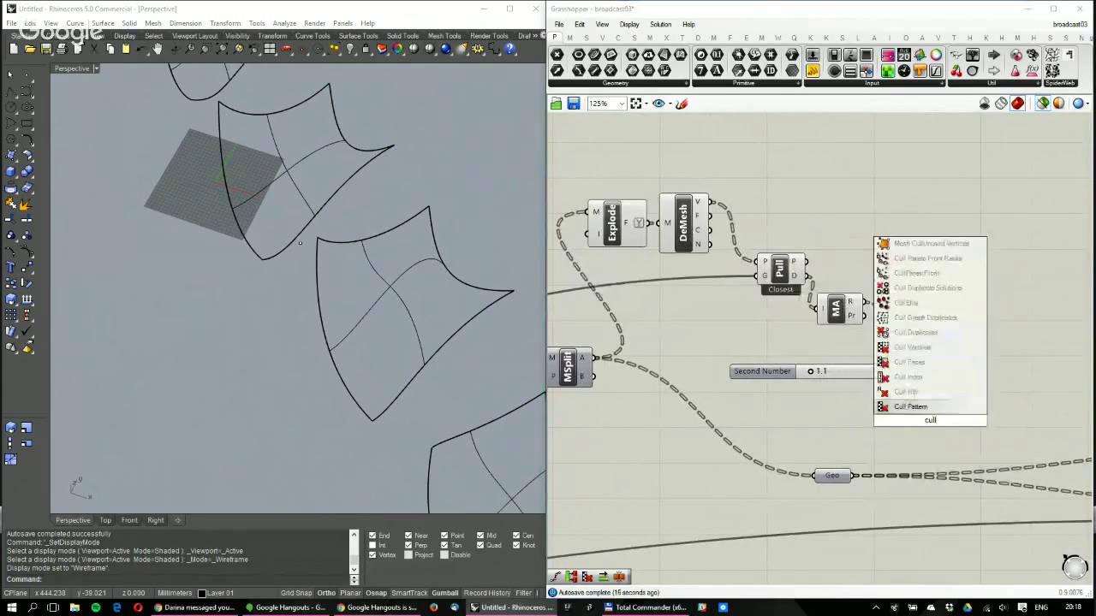
key(Return)
drag(930, 419, 996, 283)
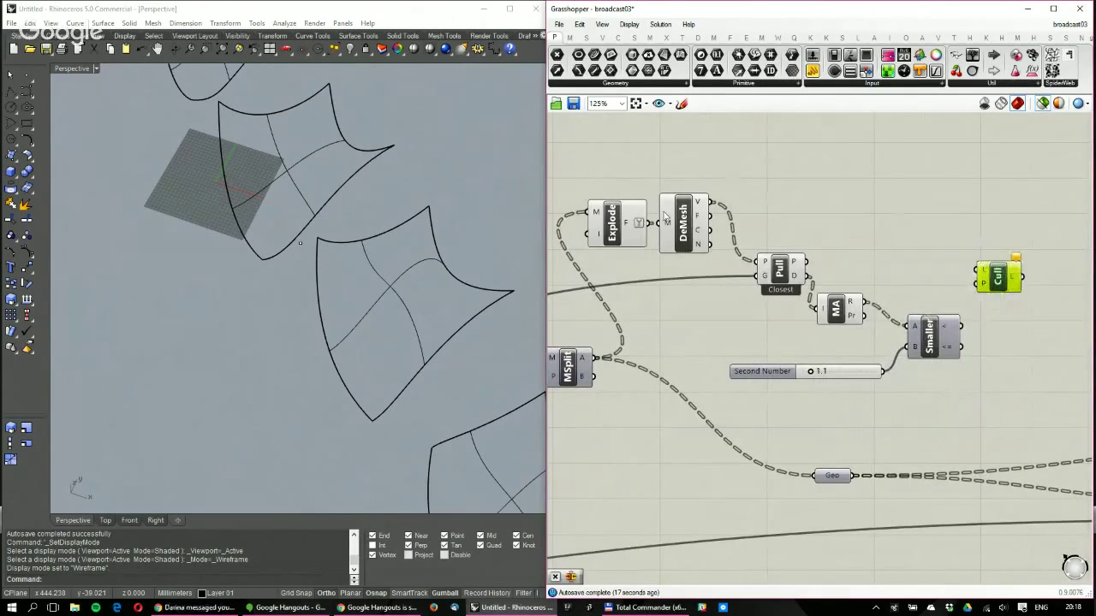
Move the Explode component above Deconstruct Mesh and compare the branches of its Faces output with those of Smaller Than
drag(641, 227, 650, 166)
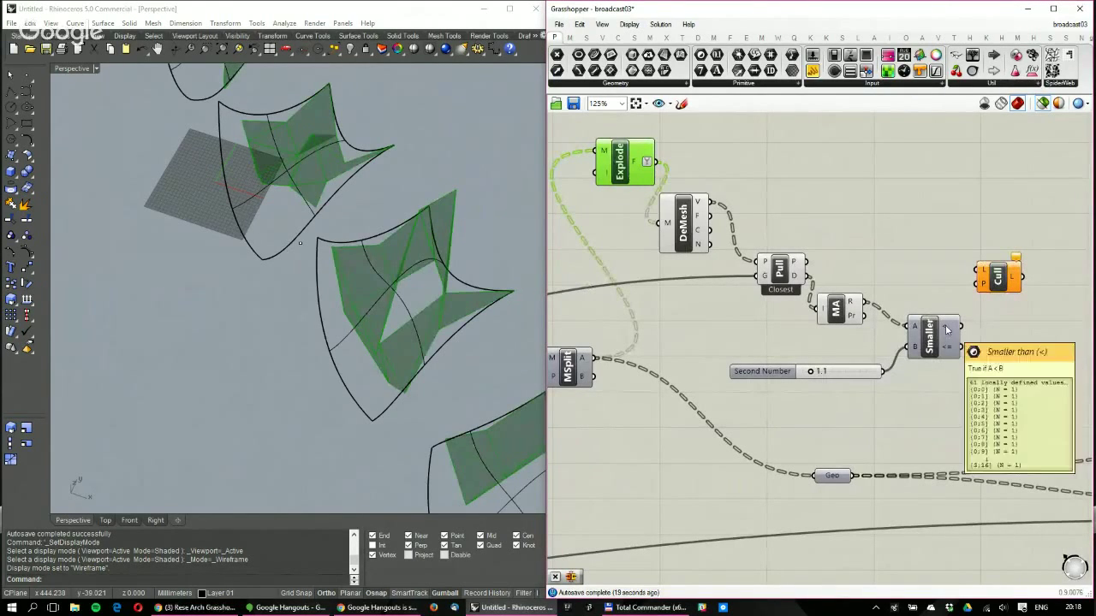
mouse_move(634, 168)
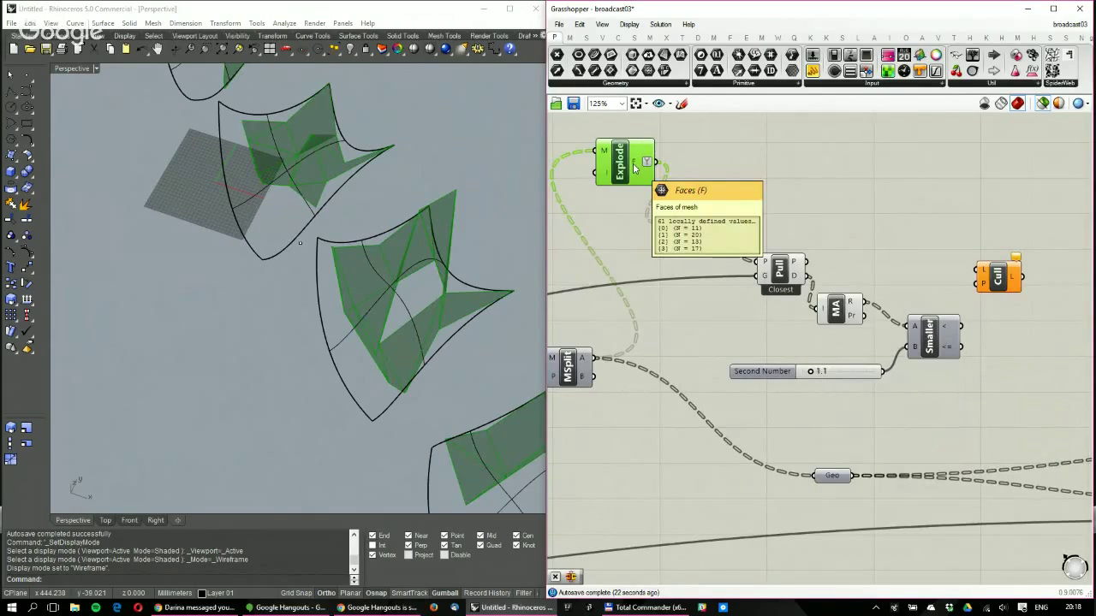
mouse_move(941, 329)
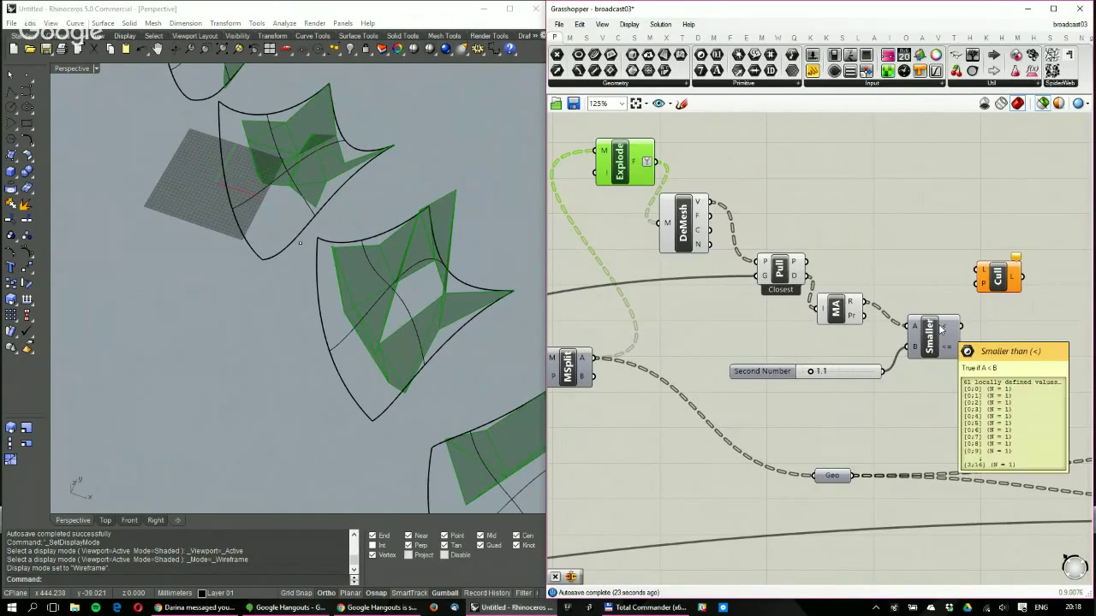
Add a Gate Not component after Smaller Than, feed it the < output, and move Cull Pattern up for clearance
right_drag(985, 310, 872, 329)
drag(887, 294, 932, 258)
click(876, 335)
double_click(877, 336)
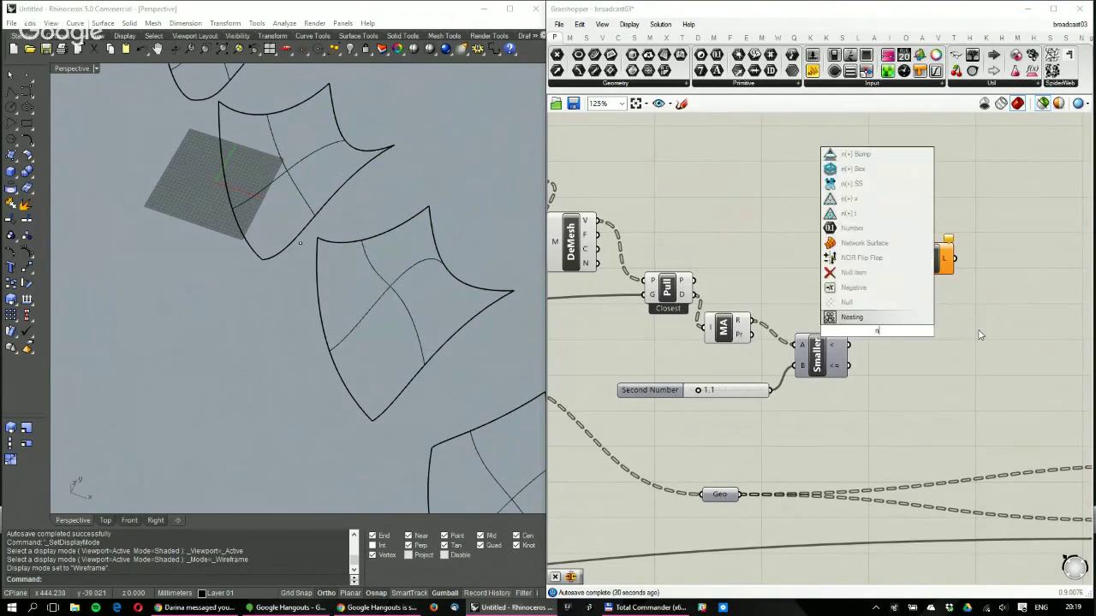
text(not)
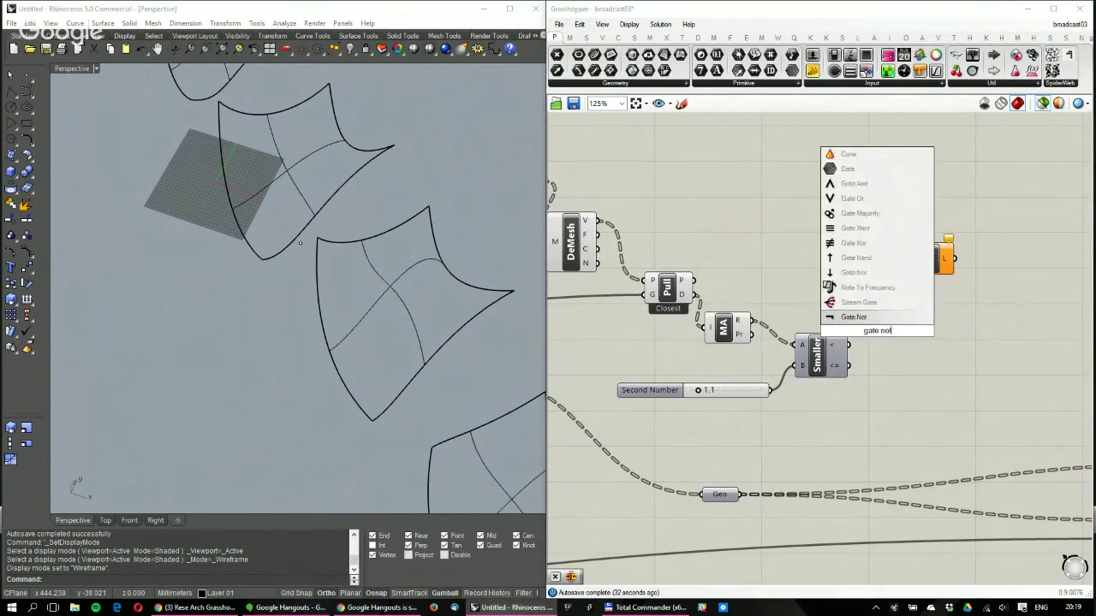
key(Return)
drag(847, 345, 905, 323)
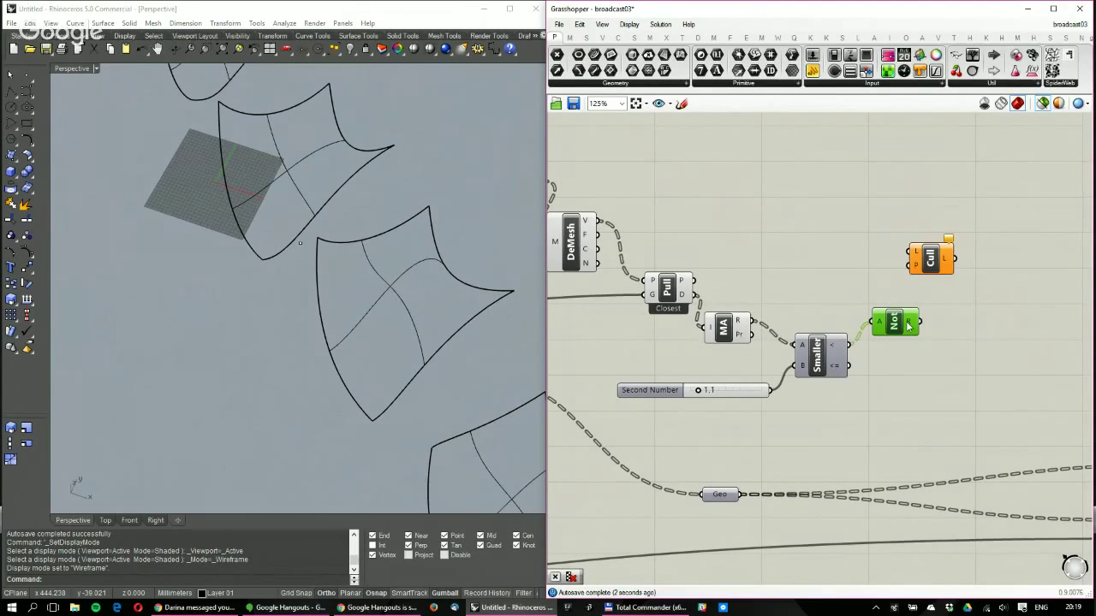
mouse_move(908, 326)
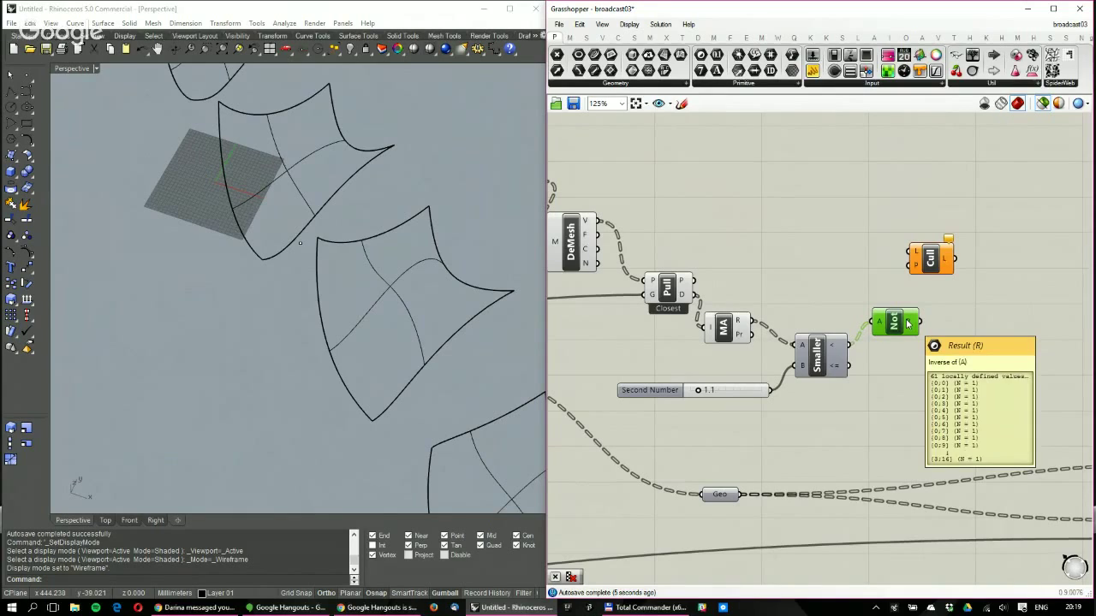
Move the Explode component slightly higher above Deconstruct Mesh and check the branches of the Gate Not result
scroll(783, 240, down, 3)
click(679, 214)
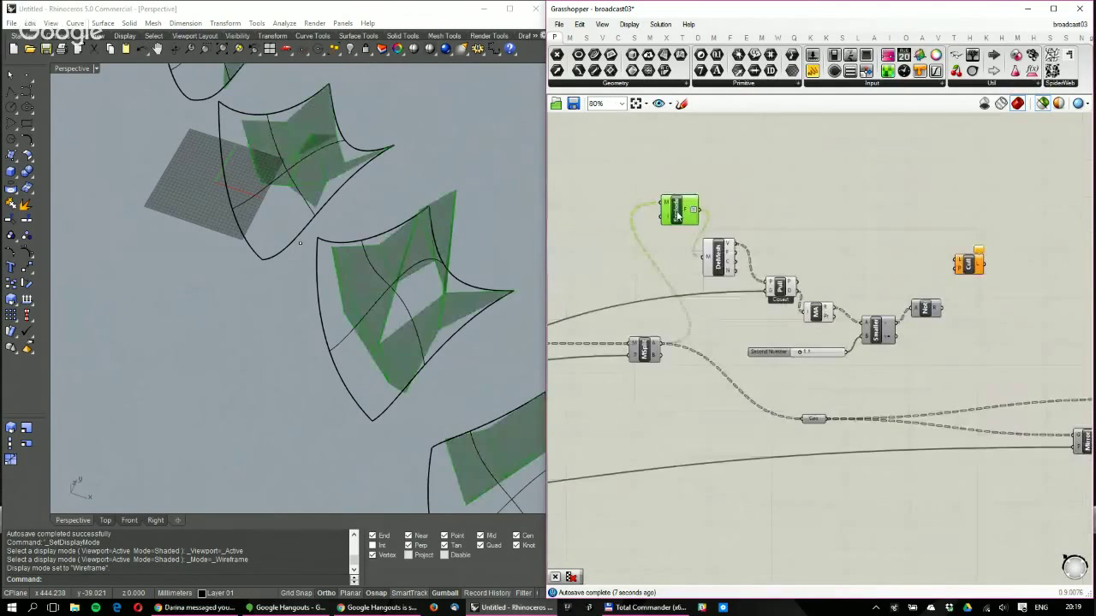
drag(679, 214, 679, 204)
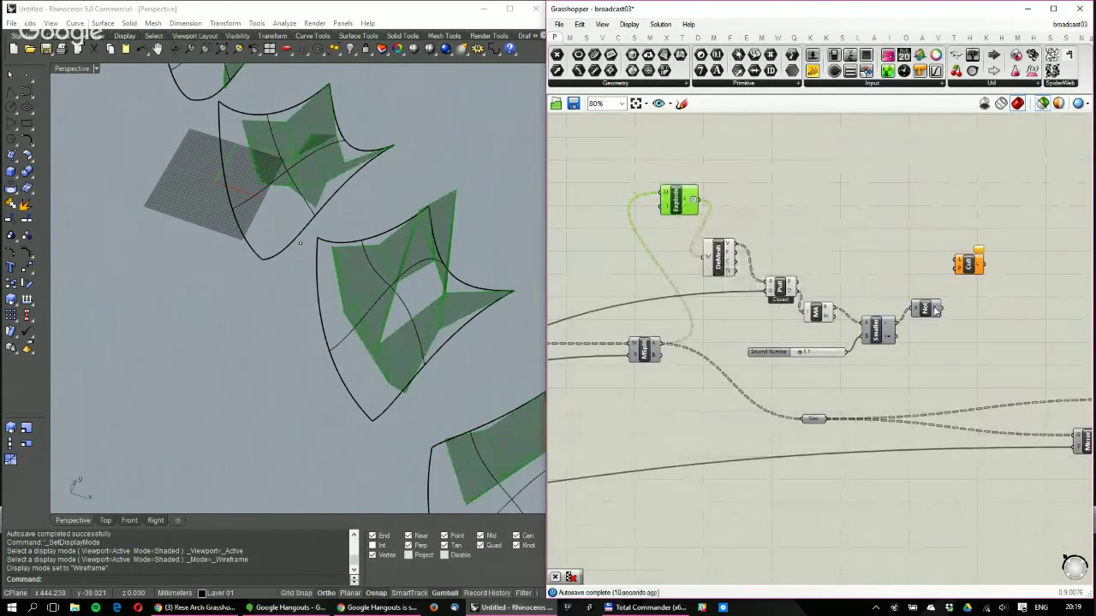
mouse_move(936, 311)
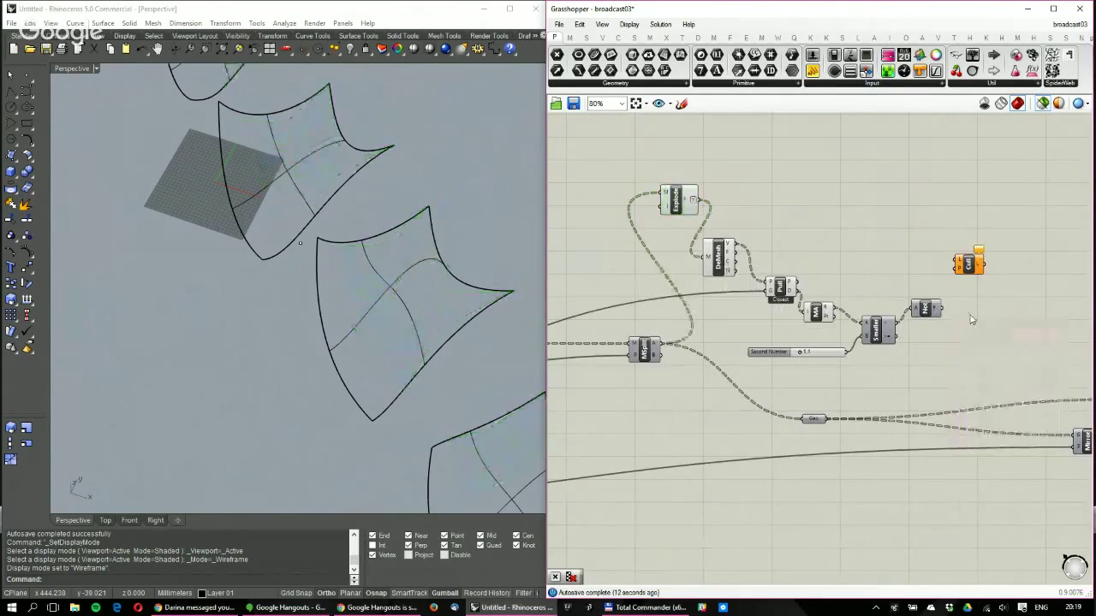
Add an Unflatten Tree component, with the Gate Not result as its tree and the Explode Faces output as its guide
double_click(970, 313)
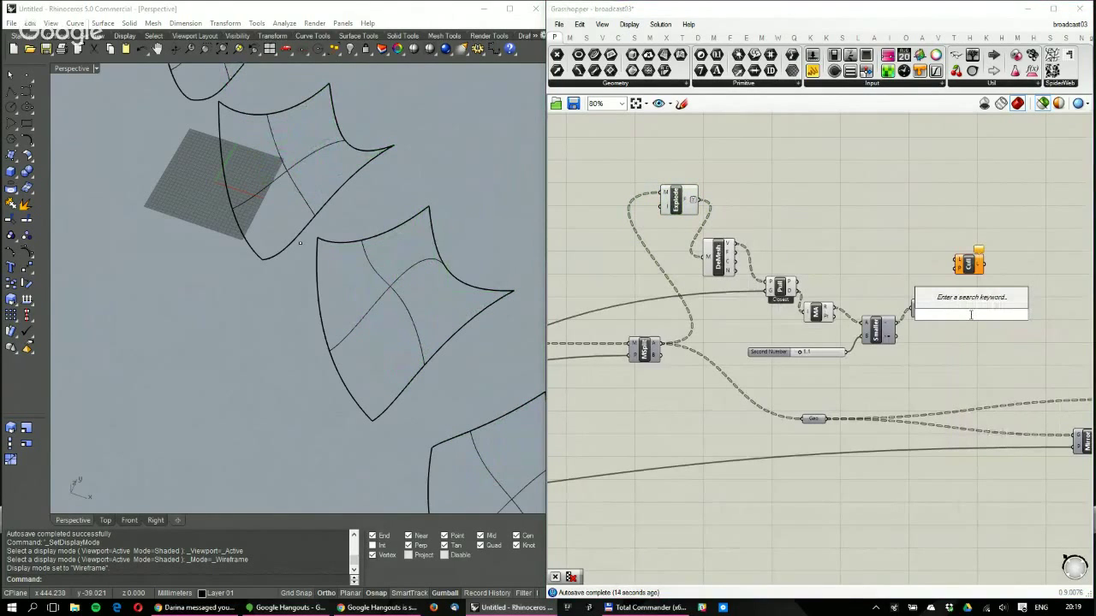
scroll(929, 308, up, 4)
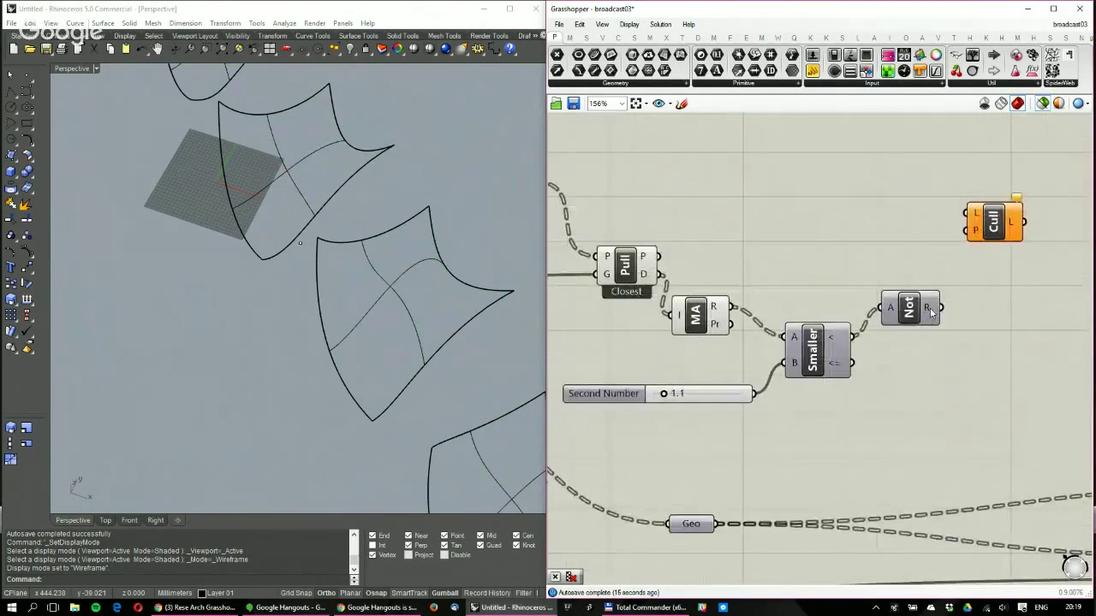
mouse_move(929, 313)
double_click(955, 337)
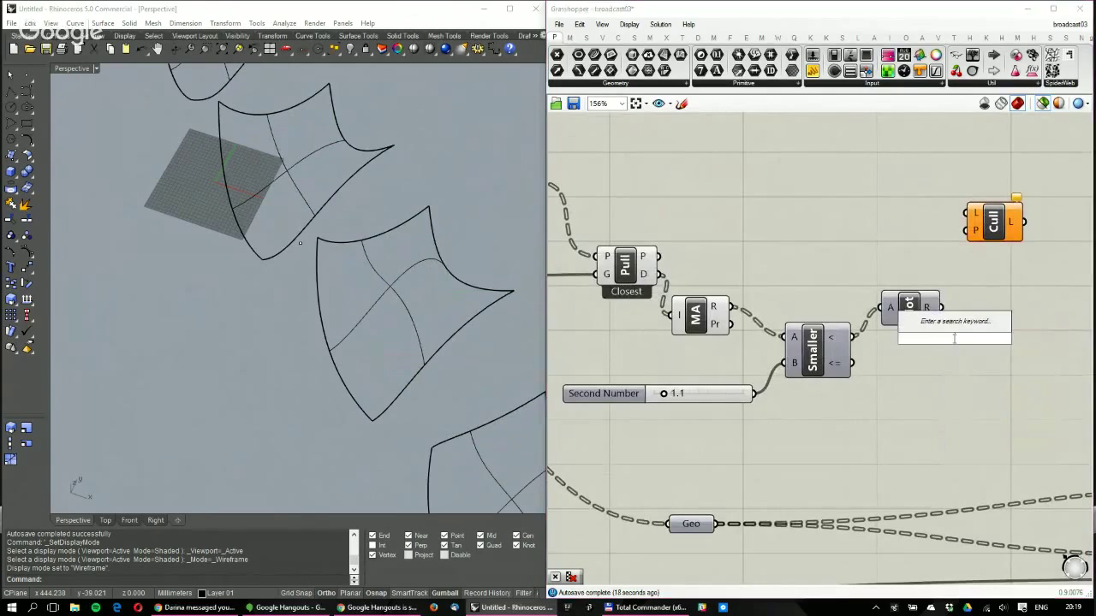
text(unf)
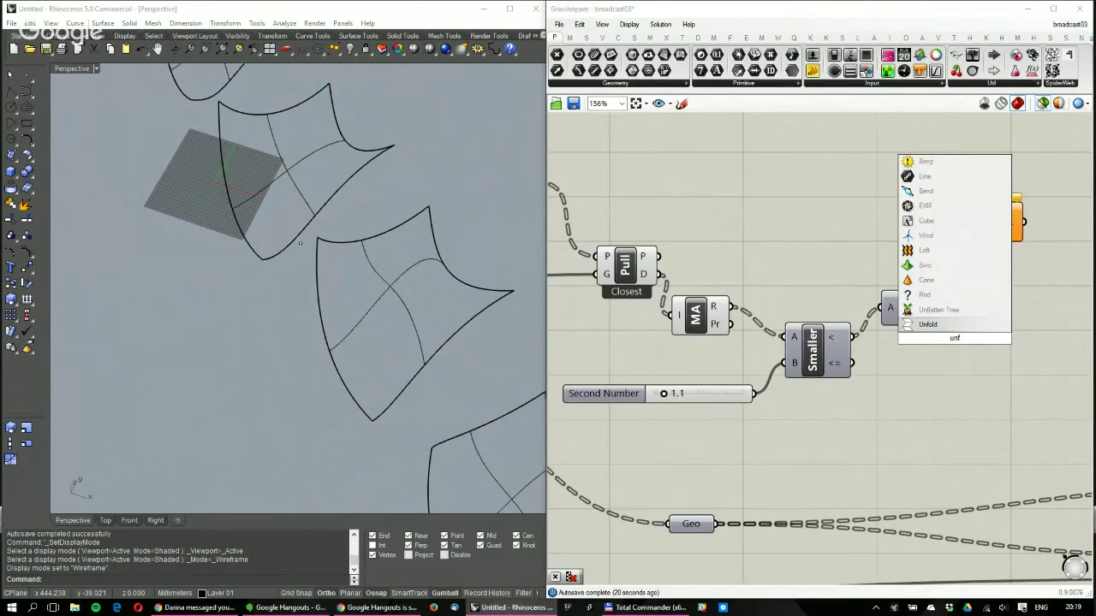
text(lat)
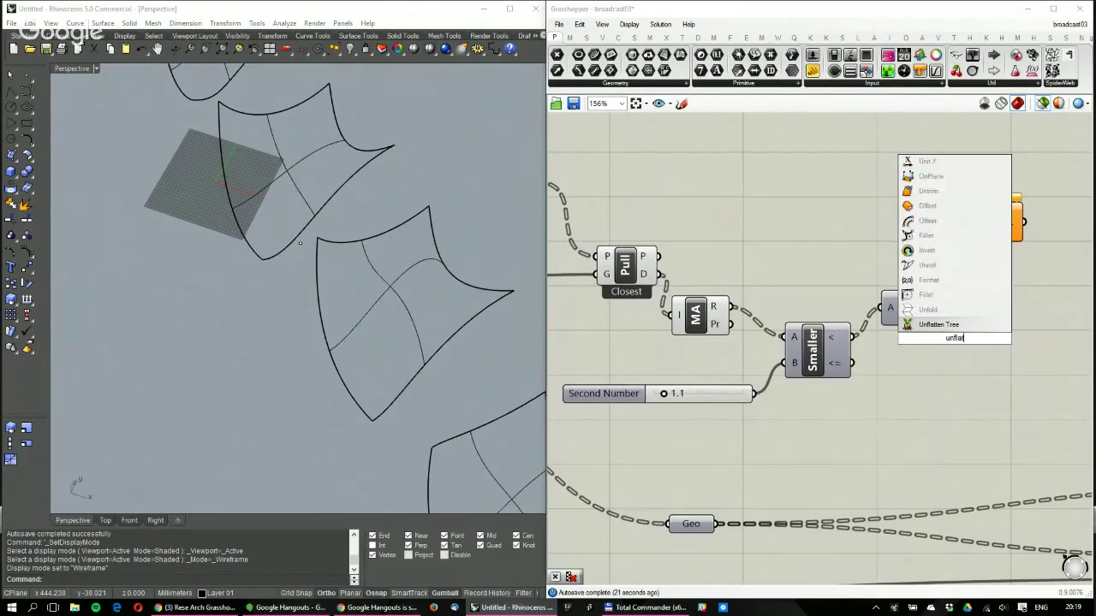
key(Return)
scroll(974, 349, down, 3)
drag(722, 212, 982, 340)
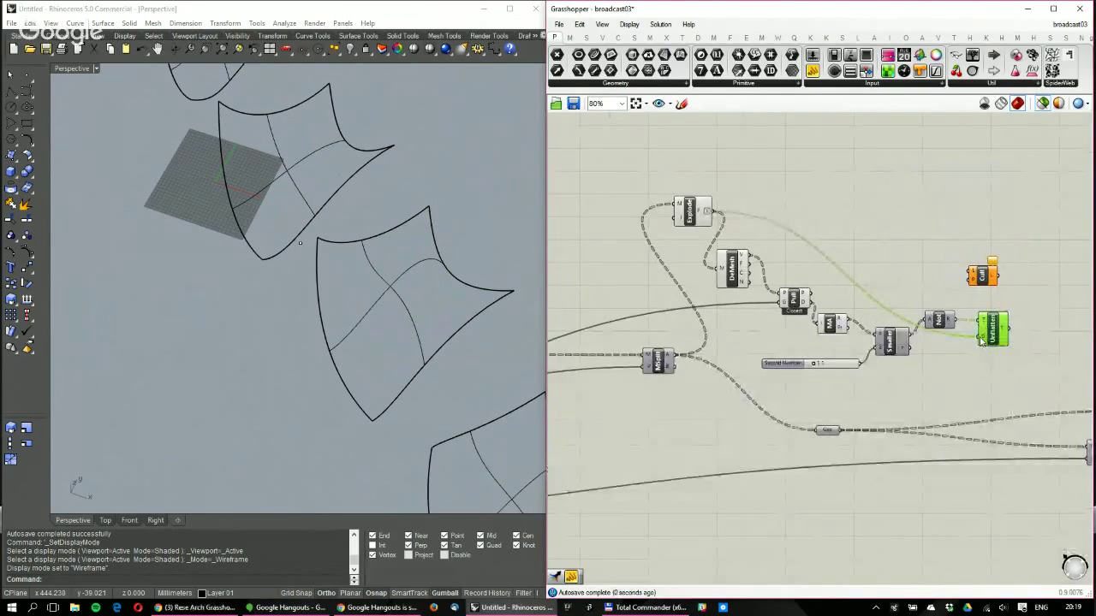
Compare the branch structure of the Unflatten Tree output with that of the Gate Not result
scroll(982, 339, up, 2)
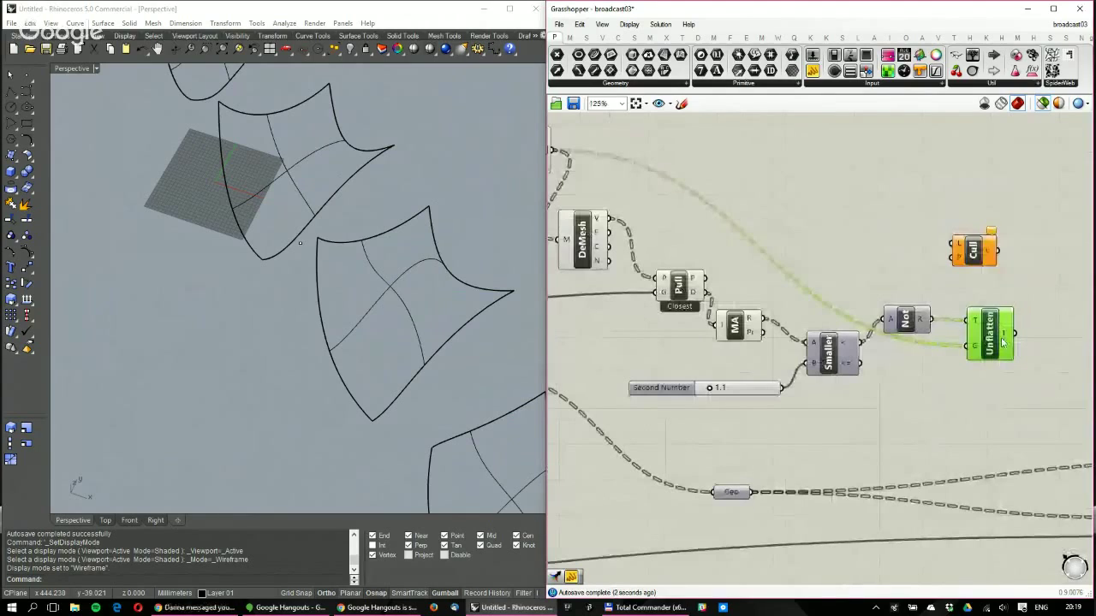
mouse_move(1003, 339)
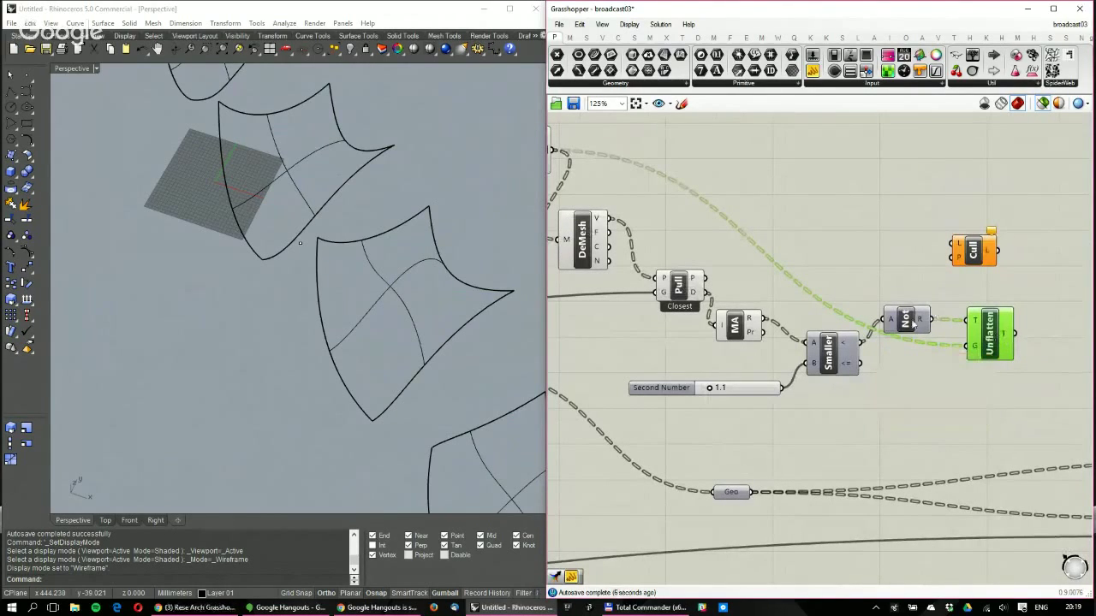
mouse_move(919, 321)
scroll(875, 273, down, 1)
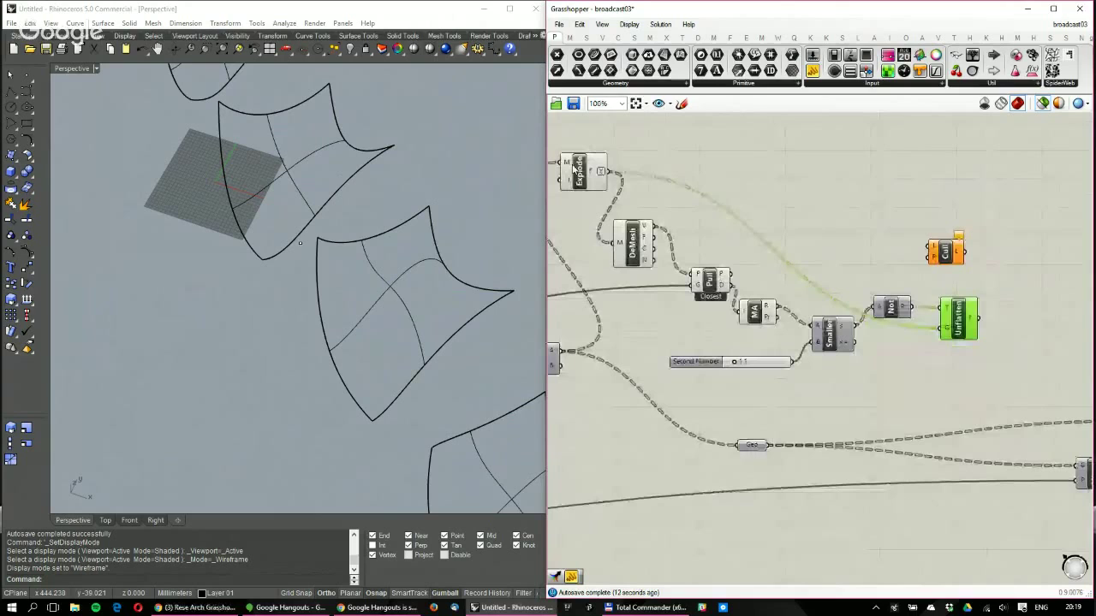
Connect the Explode Faces to Cull Pattern's L input and the unflattened tree to its P input, and position Cull beyond Unflatten
click(574, 169)
click(634, 151)
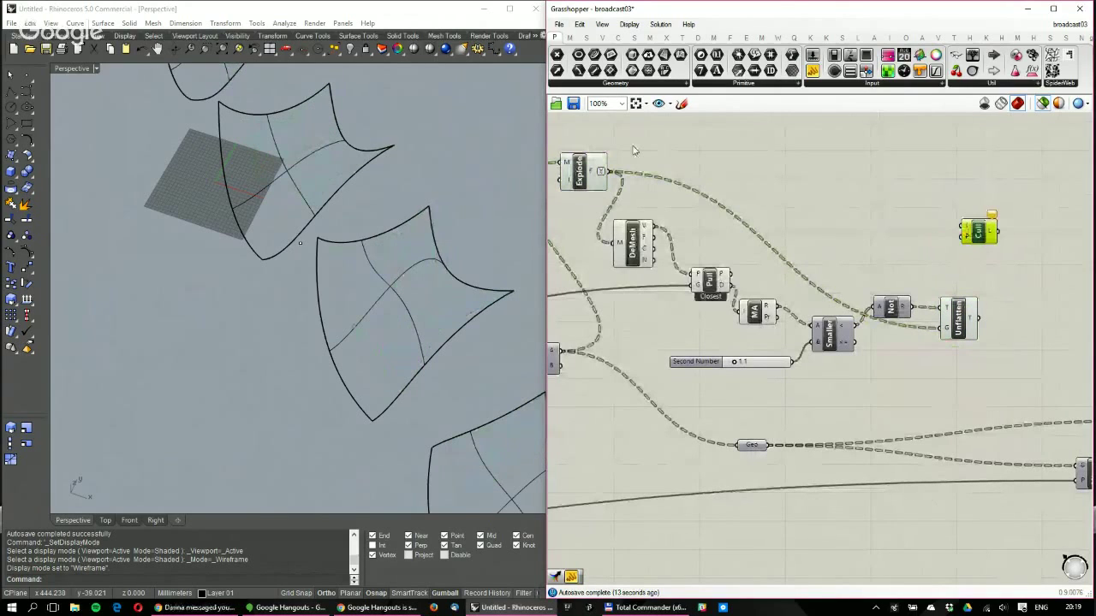
click(979, 231)
right_drag(437, 244, 474, 239)
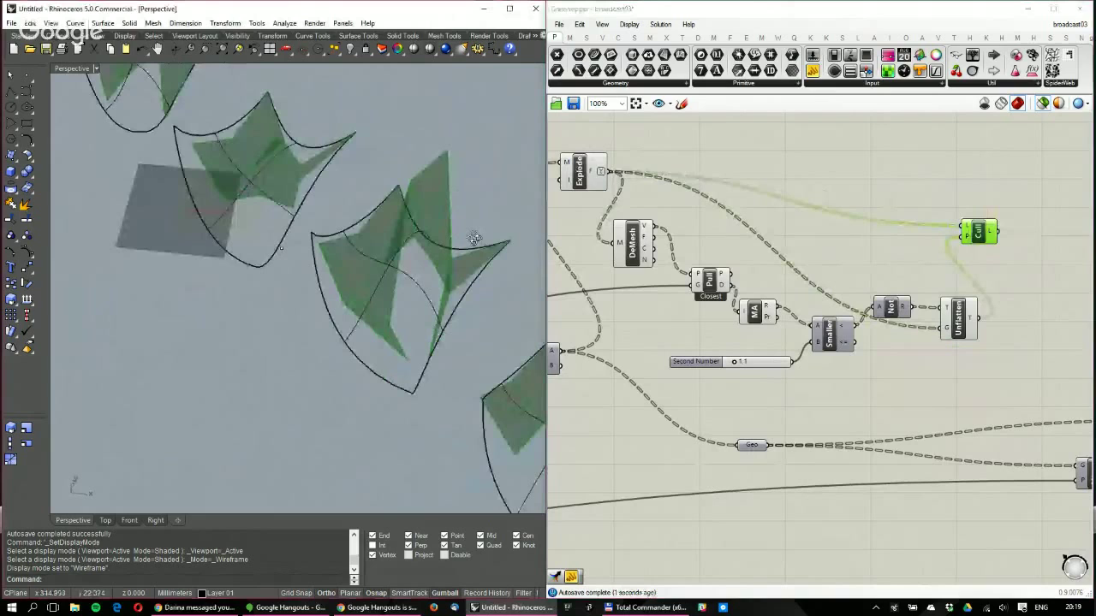
right_drag(475, 239, 296, 268)
drag(990, 230, 1010, 225)
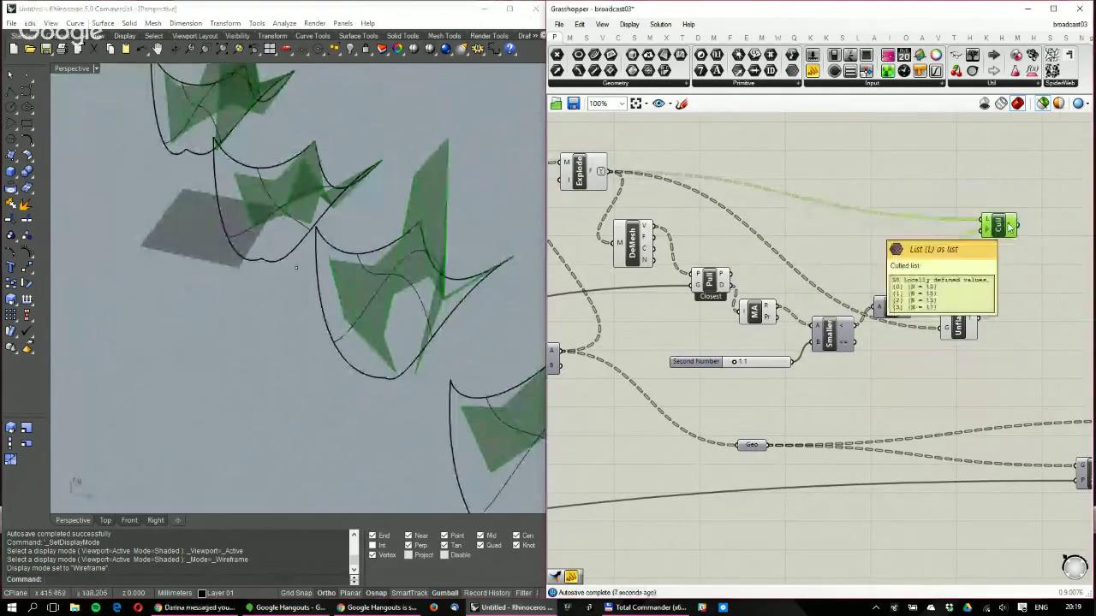
Move the Geo parameter close to Mesh Join and connect the culled list to it
right_drag(1010, 225, 928, 225)
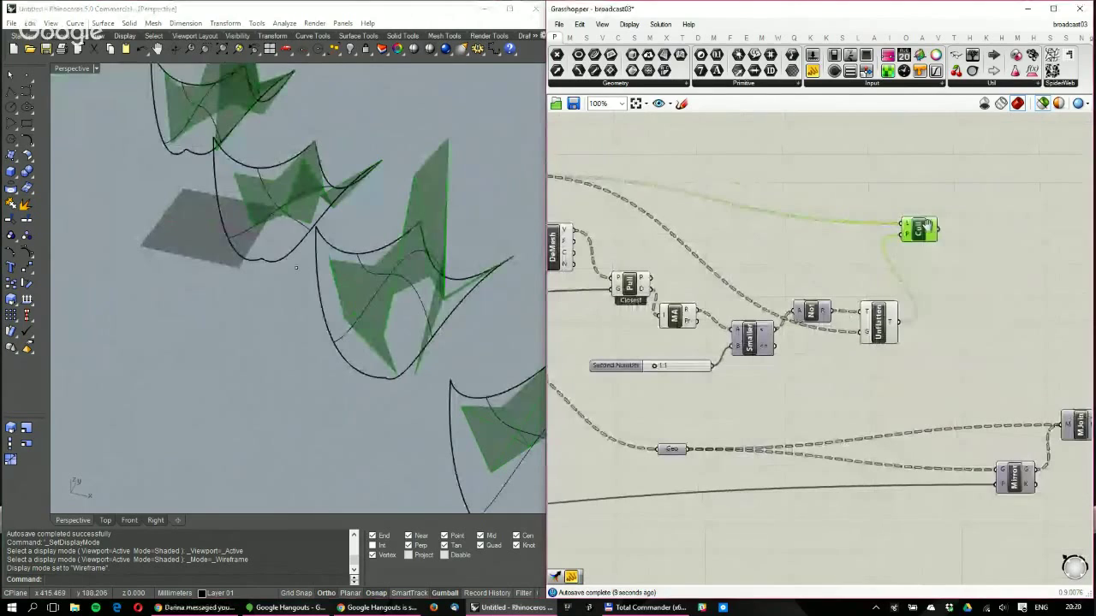
mouse_move(931, 233)
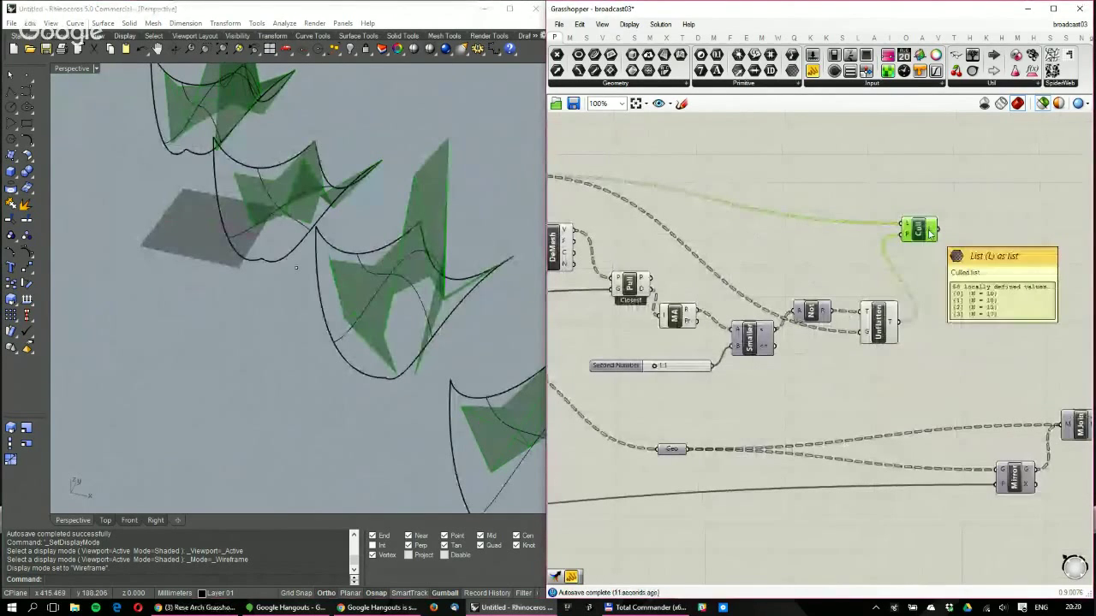
right_drag(931, 234, 871, 234)
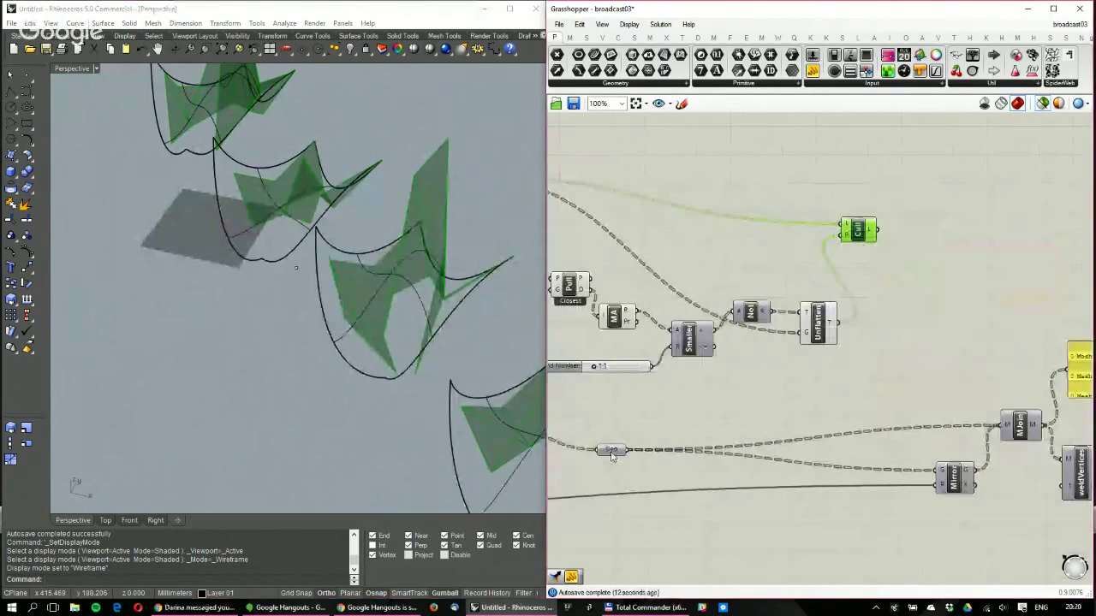
drag(611, 453, 905, 411)
drag(878, 230, 903, 409)
Examine the geometry from the Mirror, Mesh Join, UnifyNormals and Catmull-Clark components in the Perspective viewport
right_drag(970, 484, 842, 467)
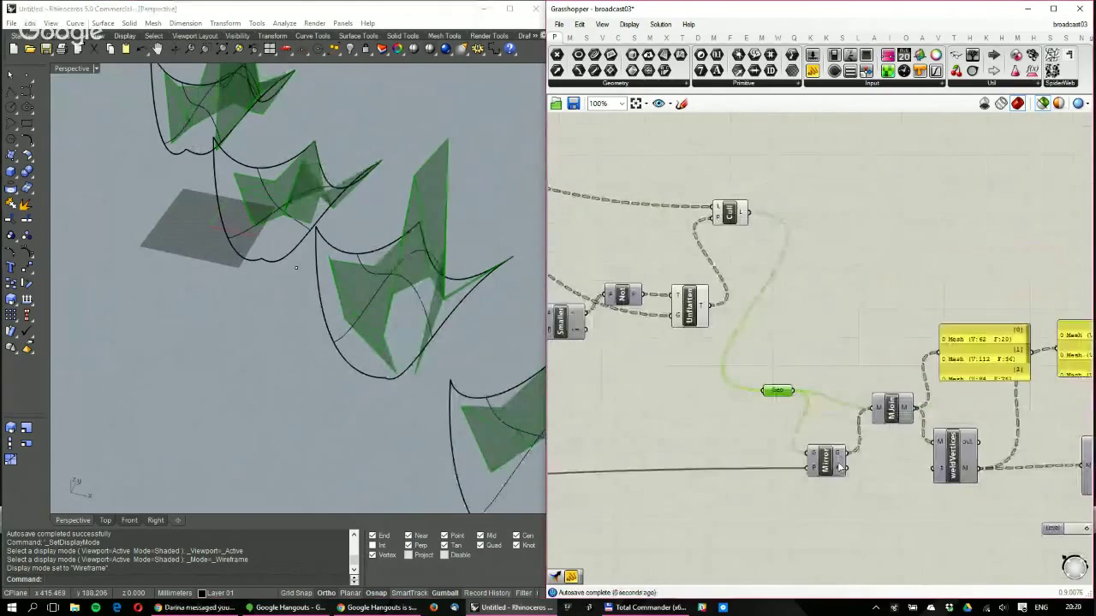
click(834, 465)
right_drag(396, 236, 446, 325)
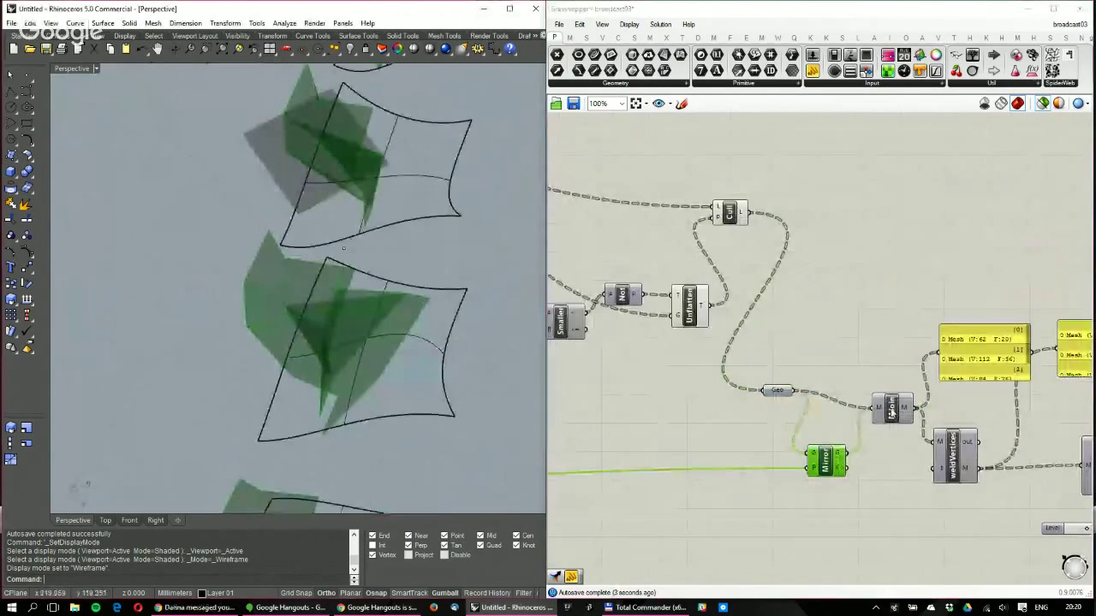
click(891, 413)
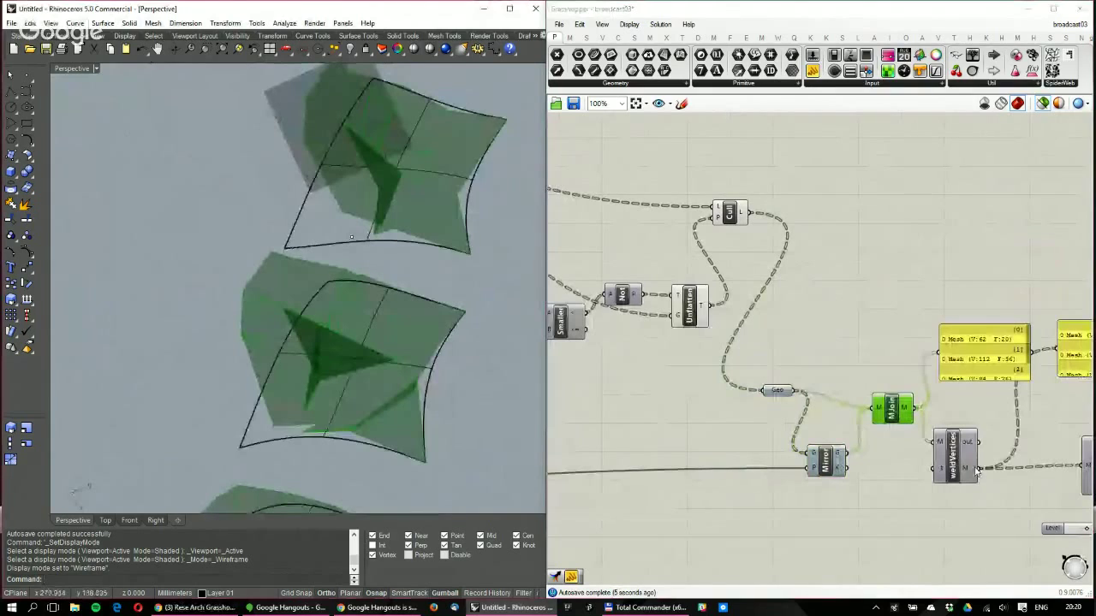
right_drag(977, 470, 748, 432)
click(874, 437)
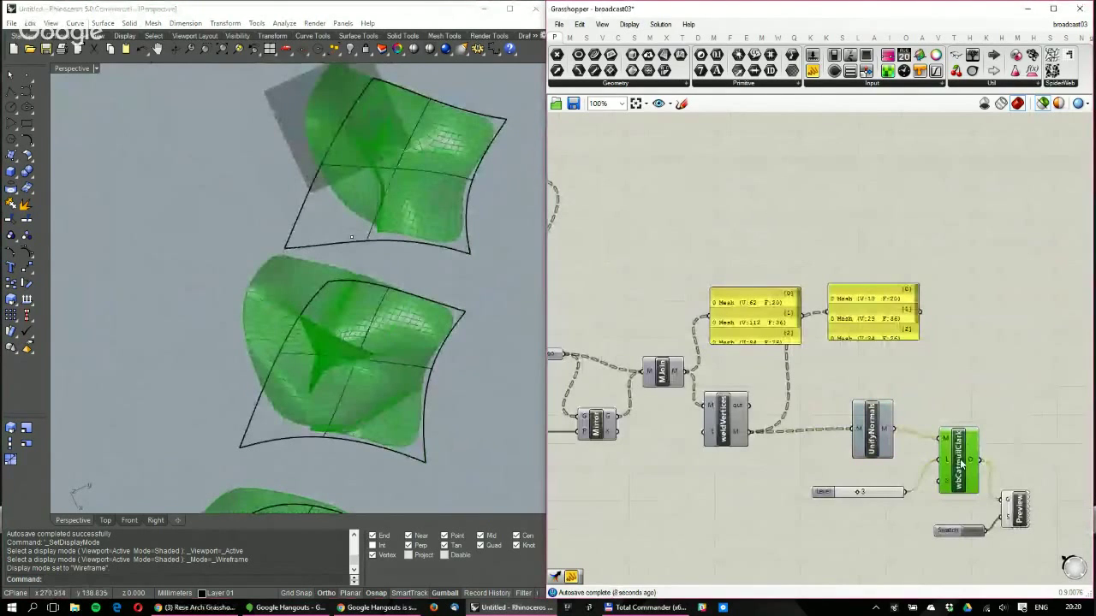
right_drag(321, 317, 460, 190)
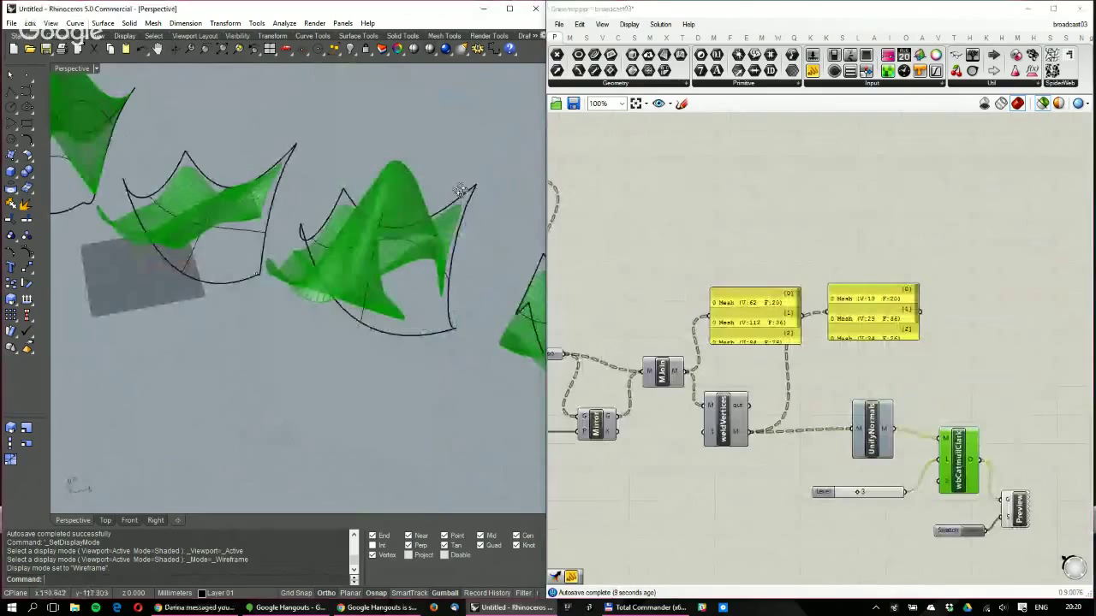
right_drag(460, 190, 965, 499)
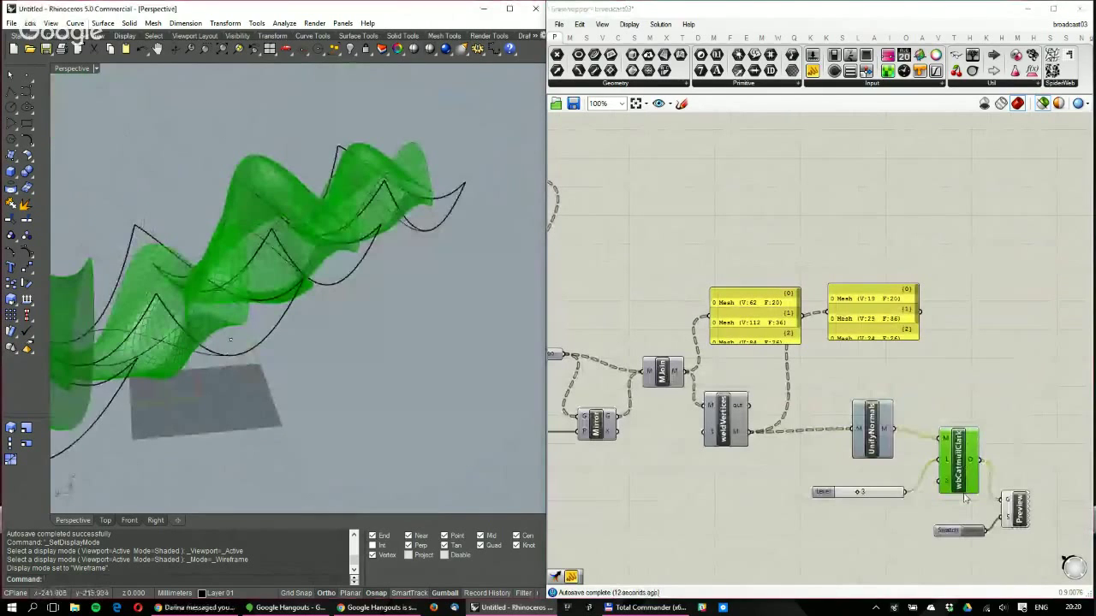
Save the broadcast03 definition and inspect the shaded preview meshes from close up in the Perspective viewport
click(1018, 511)
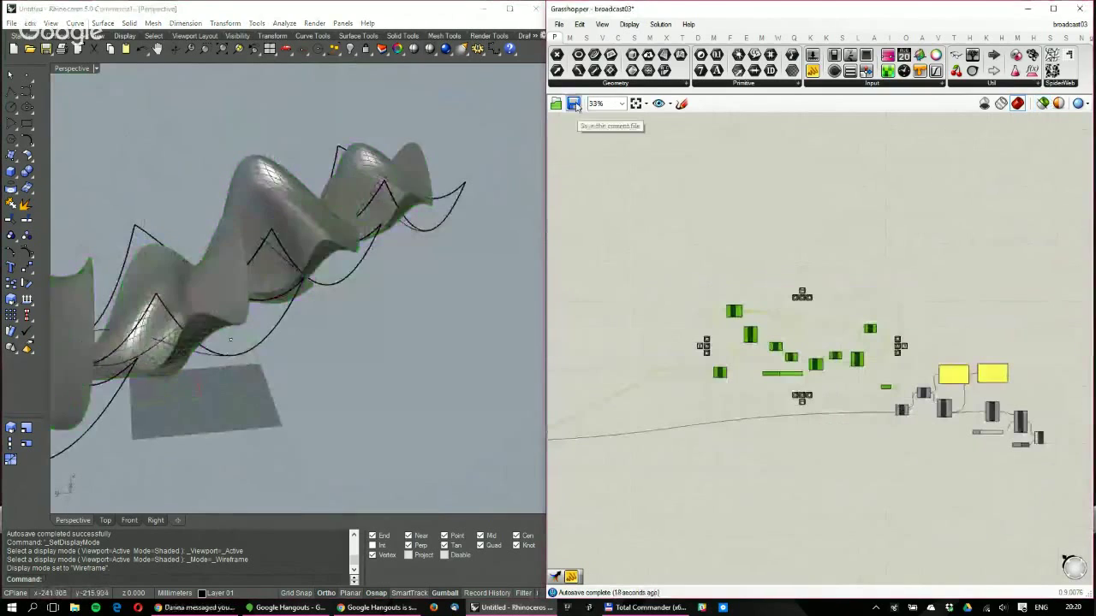
click(574, 104)
right_drag(342, 282, 209, 222)
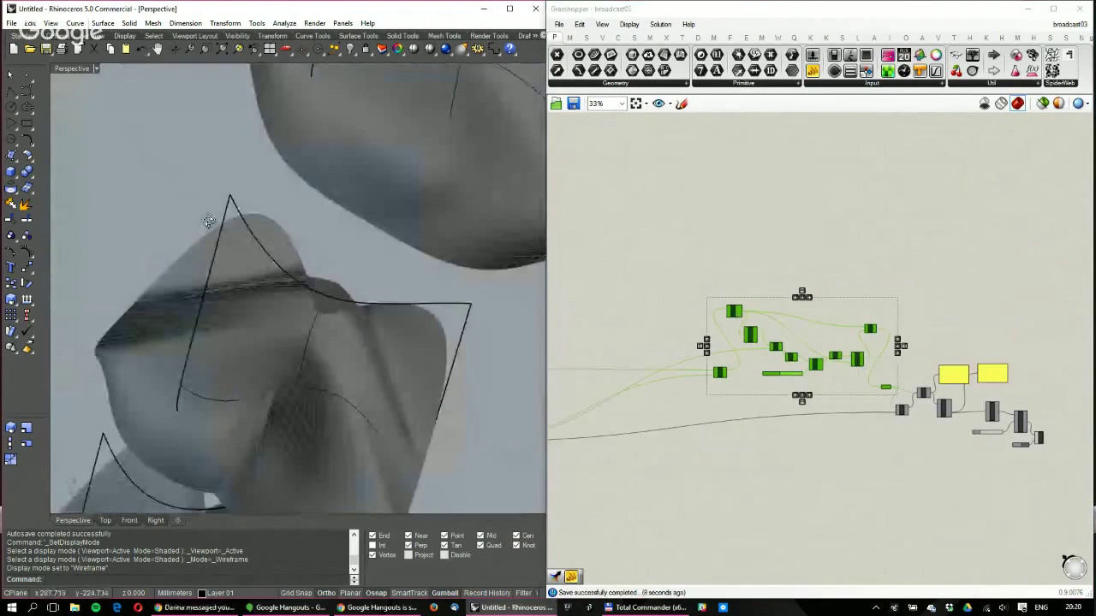
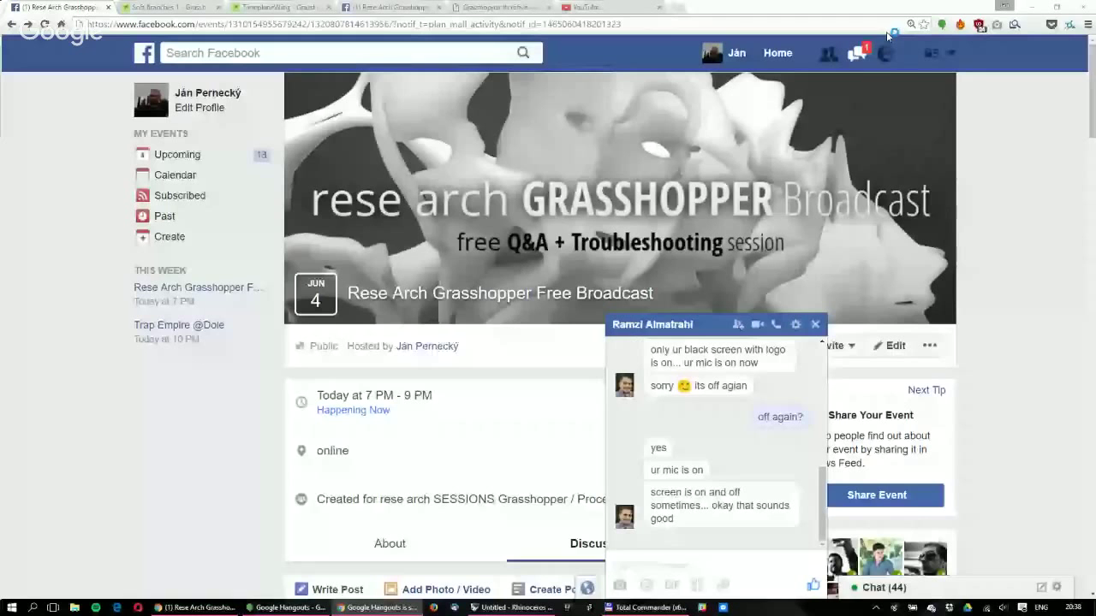
Switch from the browser back to Grasshopper and select the second Rotate 3D component, fed by the Y vector, to inspect its sphere
click(1032, 8)
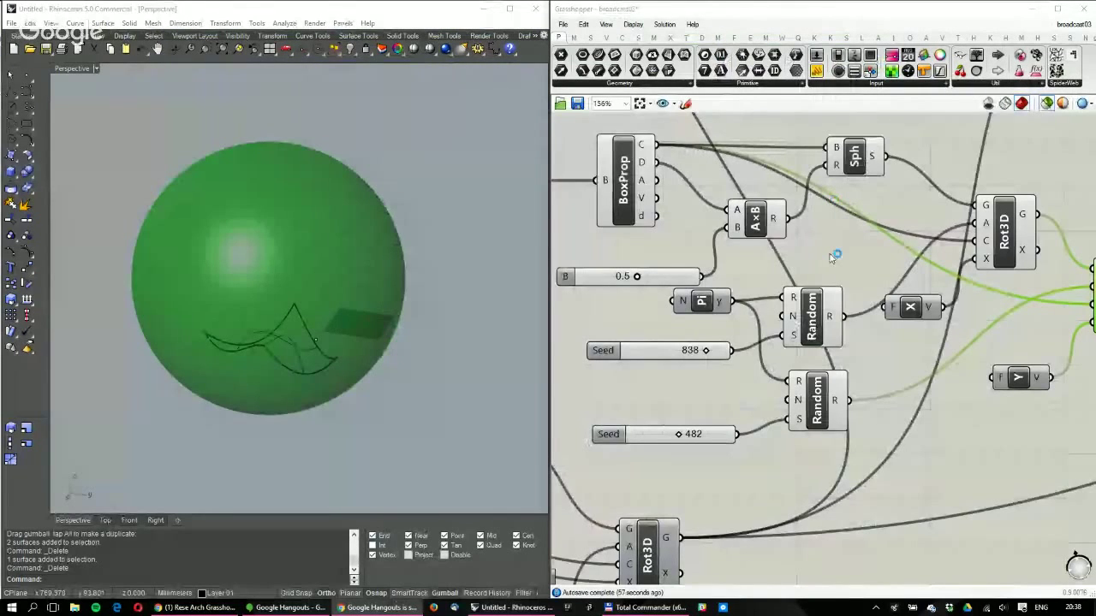
right_drag(976, 355, 940, 349)
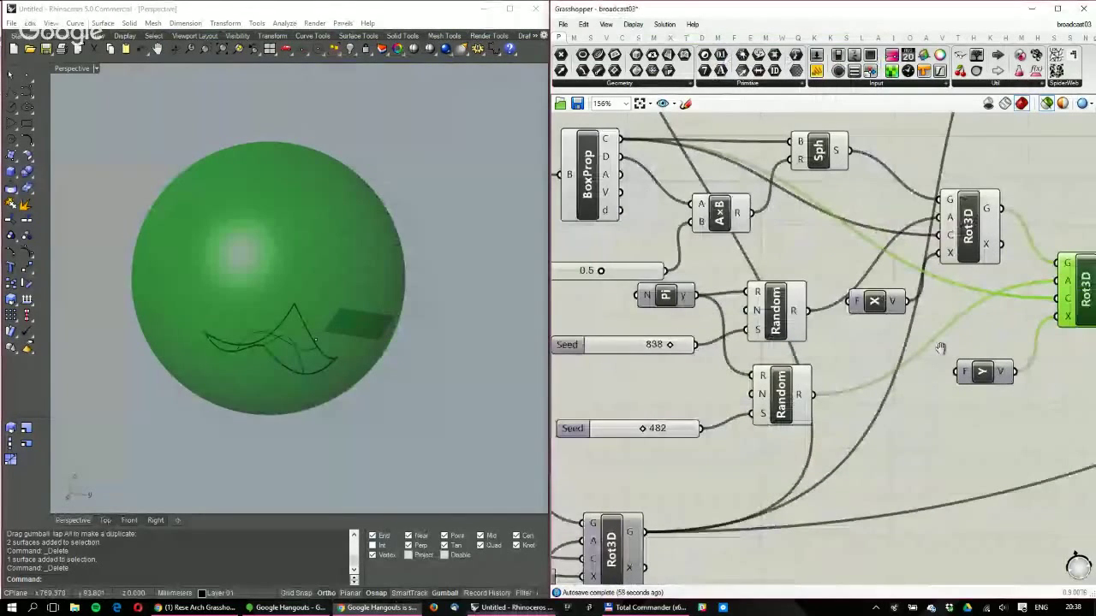
scroll(730, 303, down, 3)
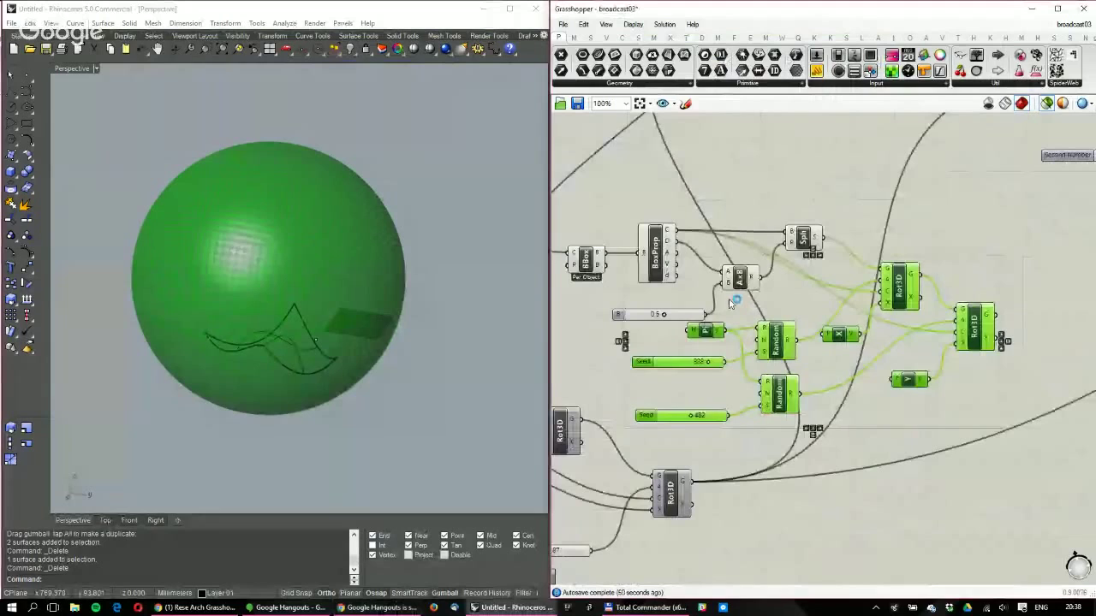
click(985, 319)
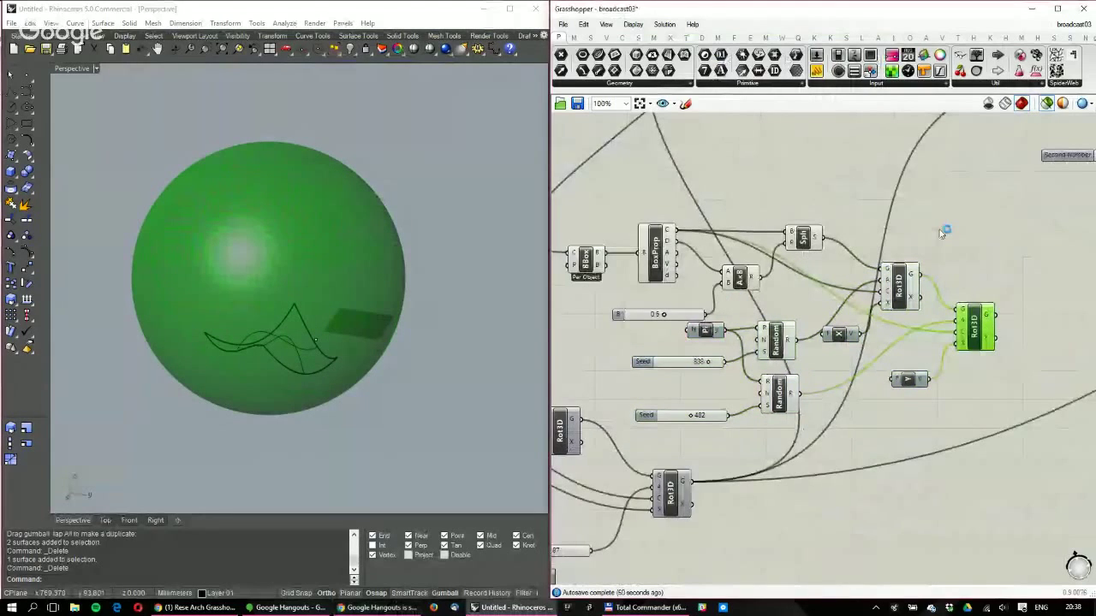
Add an Evaluate Surface component beyond the second Rotate 3D component
right_drag(941, 233, 855, 226)
right_click(909, 305)
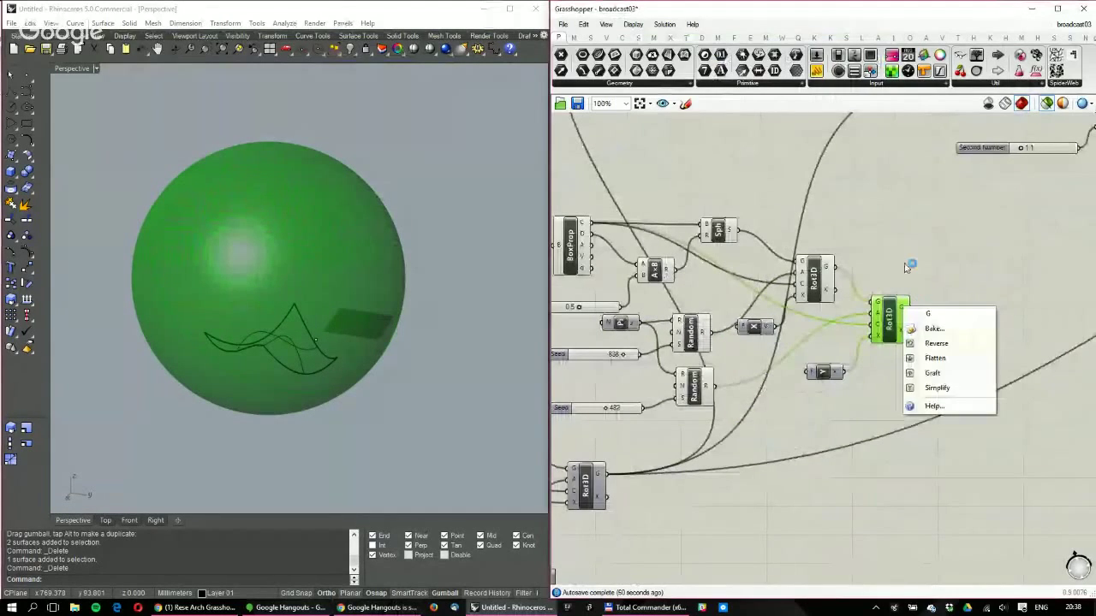
double_click(964, 285)
text(evau)
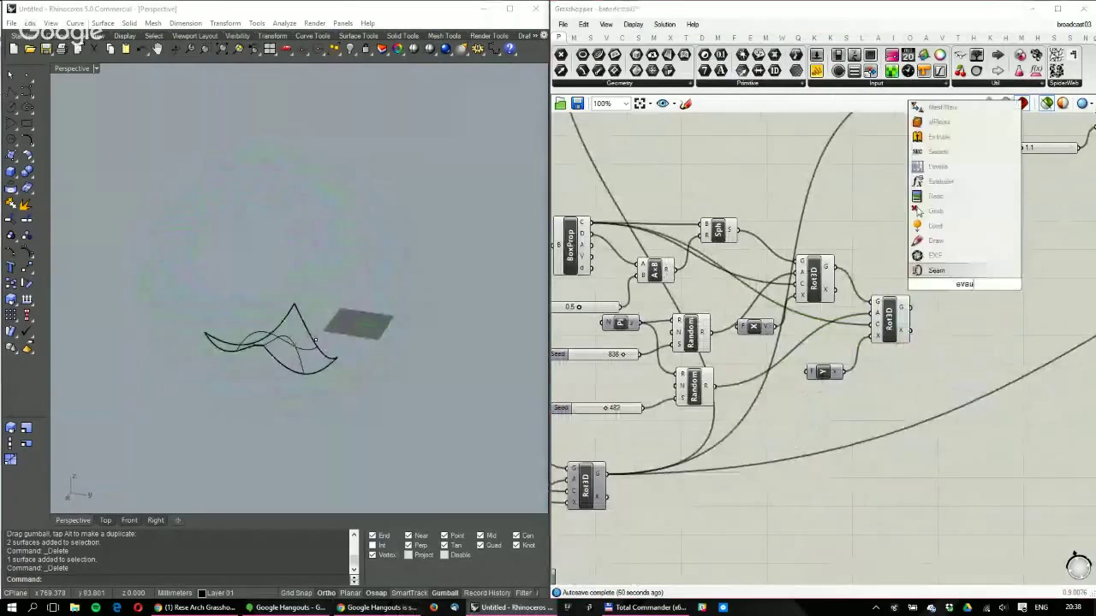
text(le)
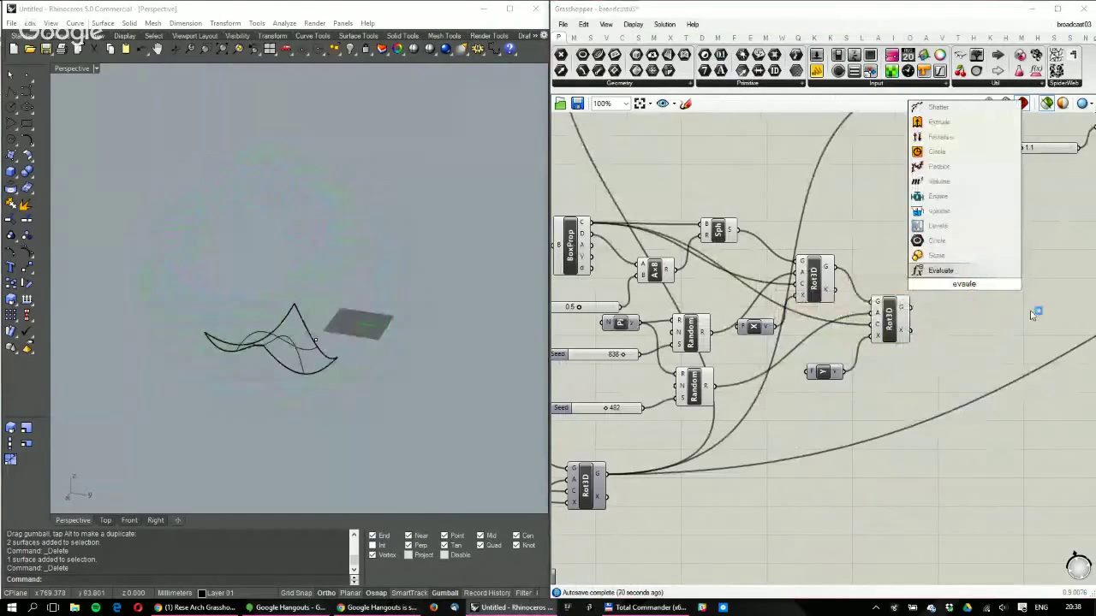
key(BackSpace)
key(BackSpace)
key(BackSpace)
text(luate)
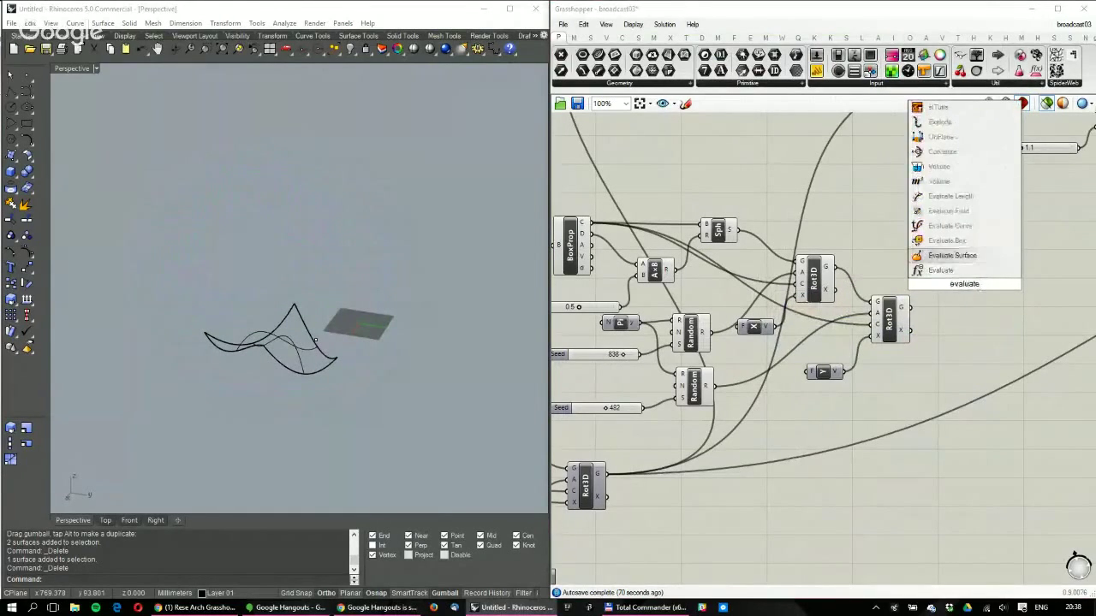
key(Return)
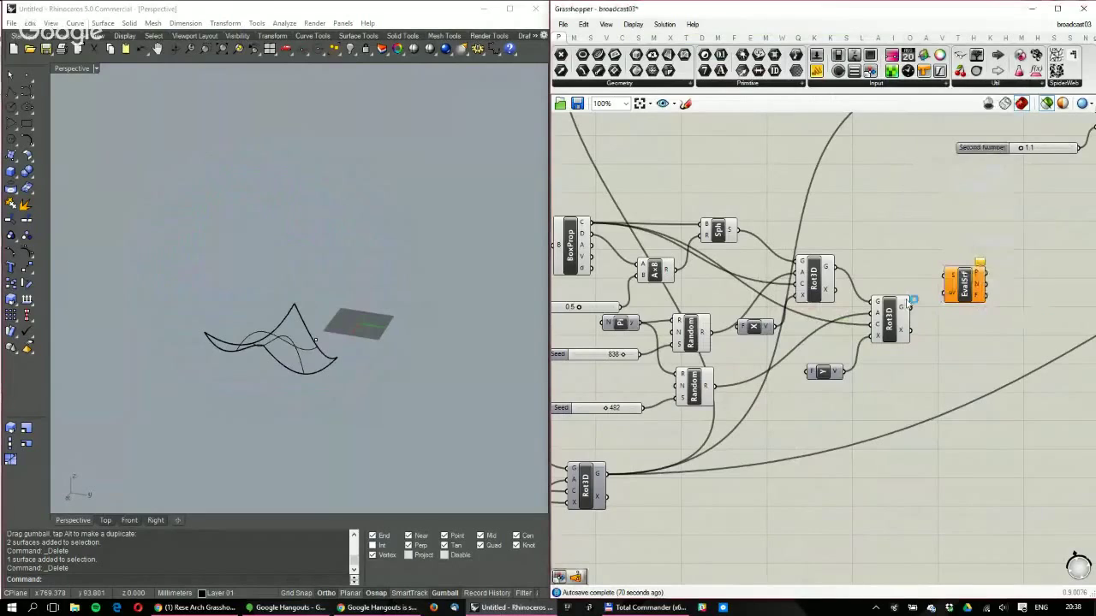
Connect the second Rotate 3D's geometry to Evaluate Surface's surface input and reparameterize that input
drag(914, 300, 998, 369)
right_click(951, 299)
click(1013, 451)
Move the lower plane-rotation components down and reposition the random sphere components to free up space on the canvas
right_drag(811, 423, 831, 398)
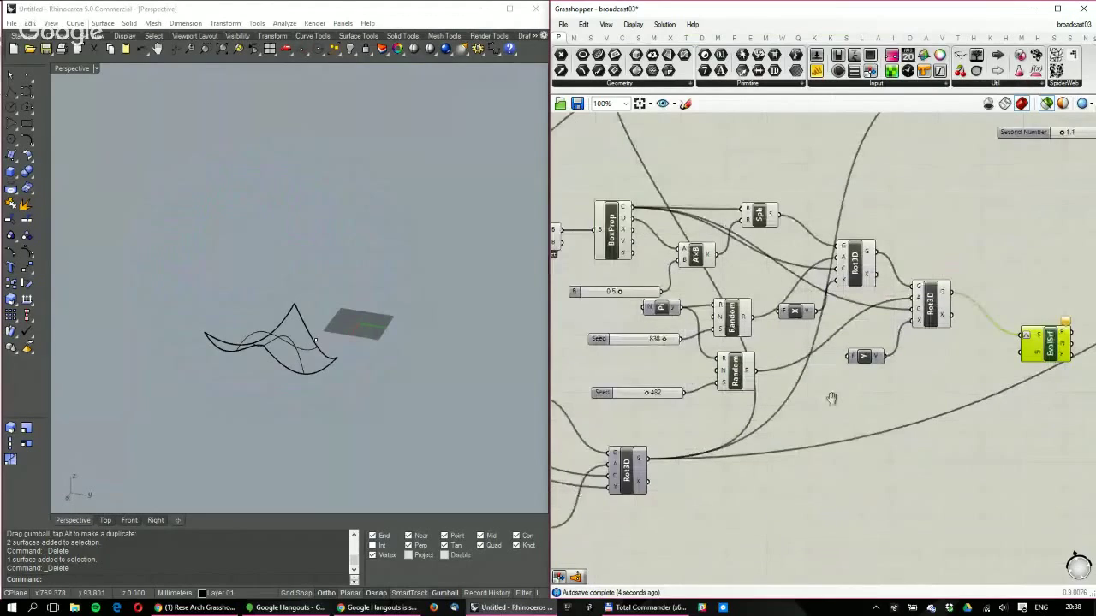
scroll(832, 398, down, 3)
drag(1010, 414, 666, 268)
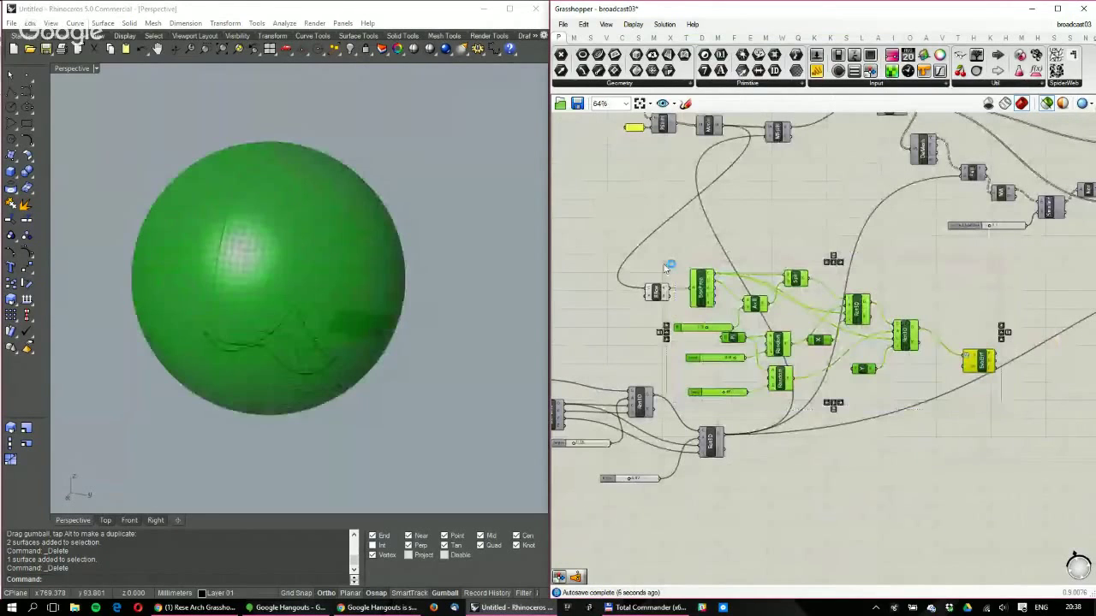
scroll(700, 291, down, 1)
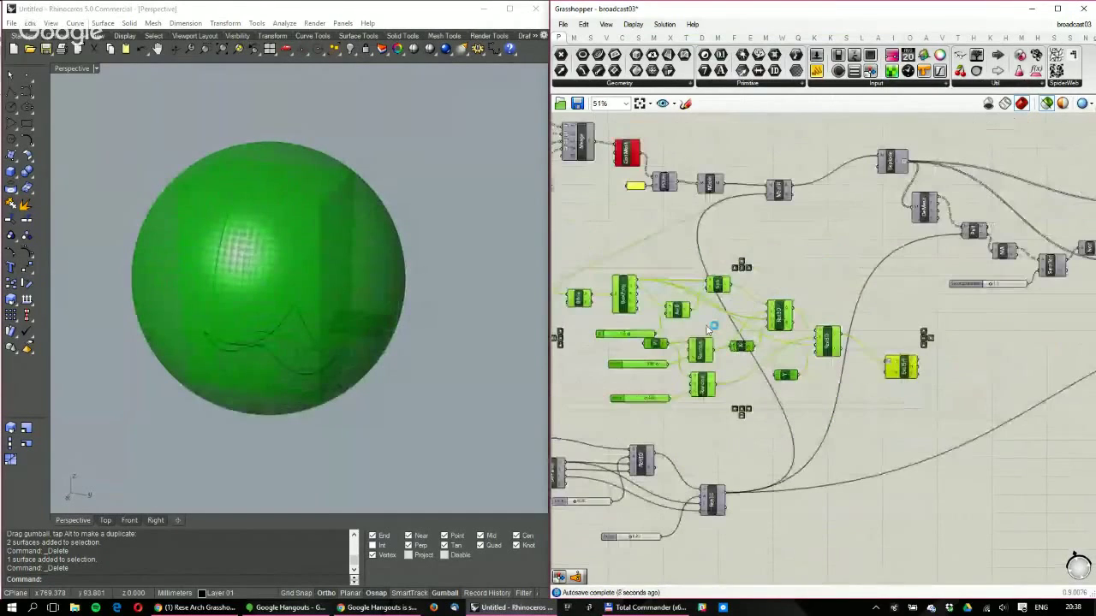
scroll(709, 328, down, 2)
drag(782, 440, 660, 385)
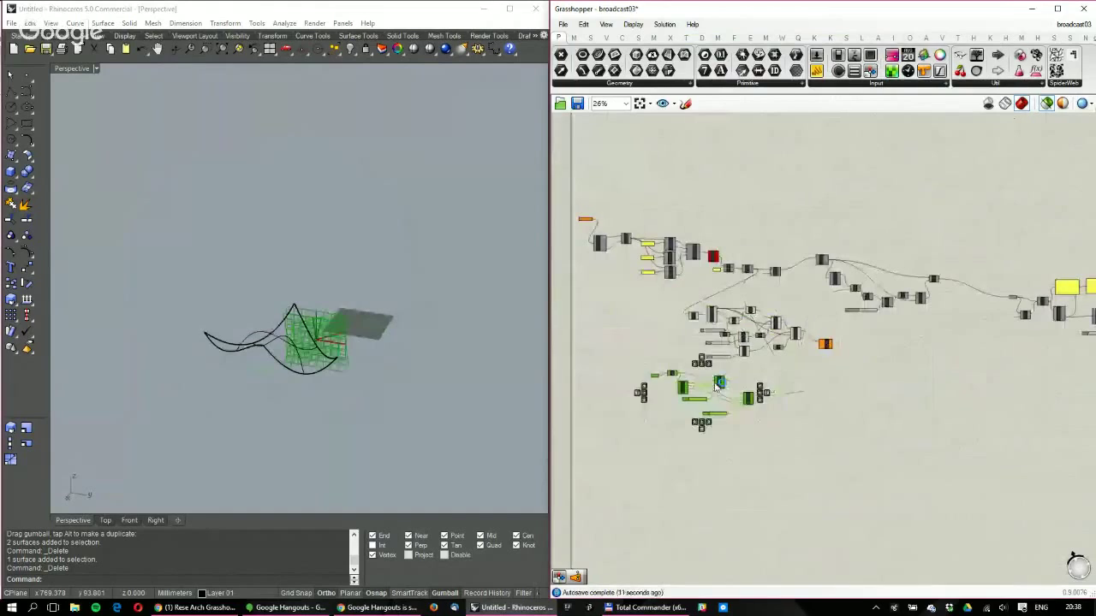
drag(727, 392, 728, 460)
drag(668, 301, 827, 385)
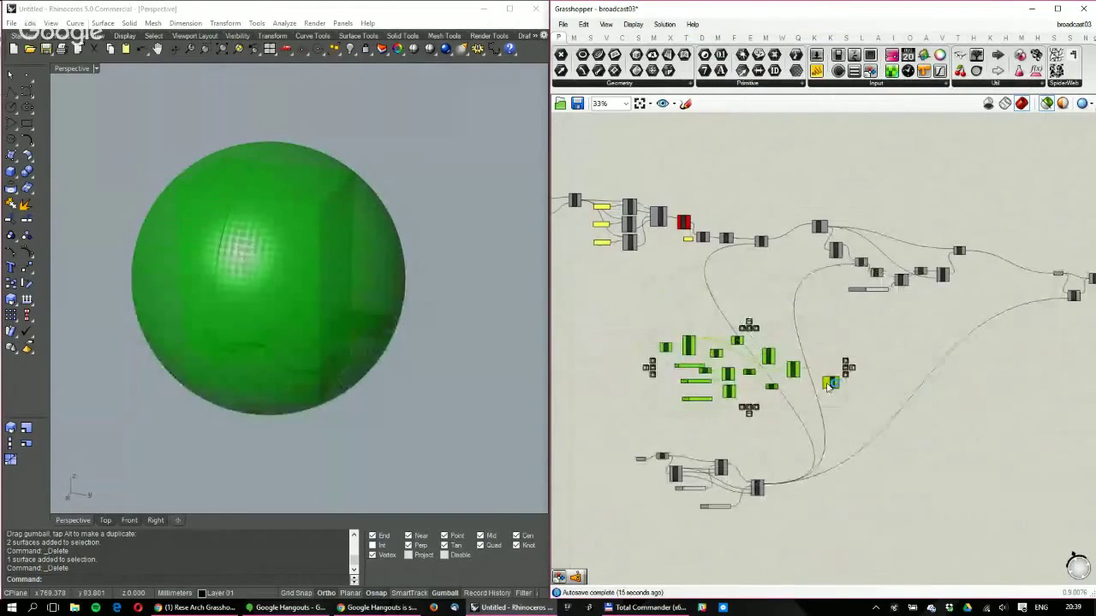
Shift Evaluate Surface down a little and add a Random component below the second Rotate 3D
scroll(829, 379, up, 2)
right_drag(810, 370, 866, 361)
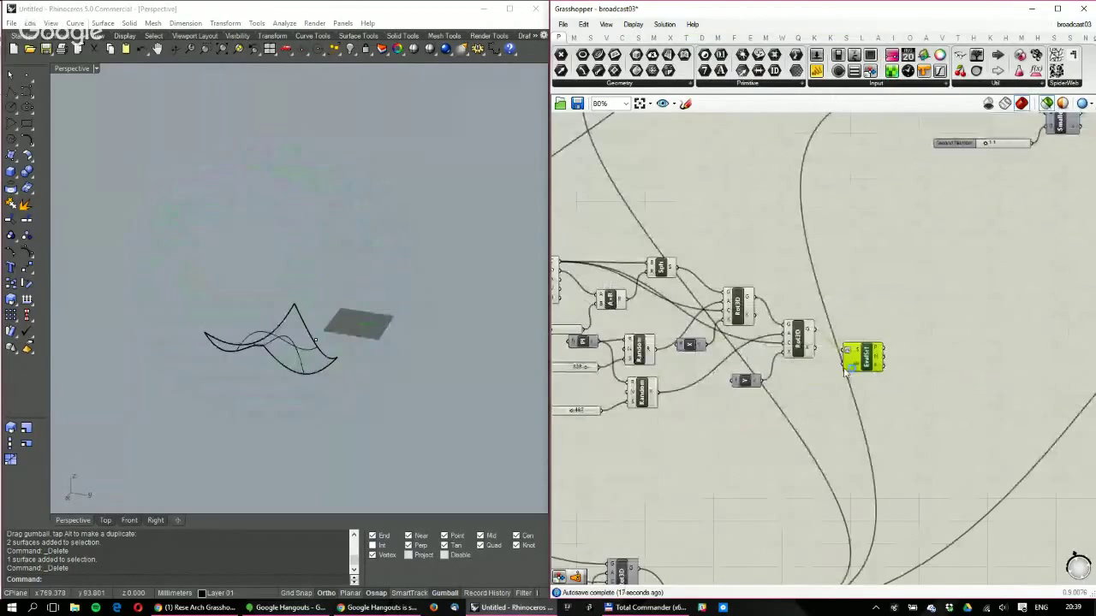
drag(865, 368, 864, 399)
click(817, 424)
double_click(817, 423)
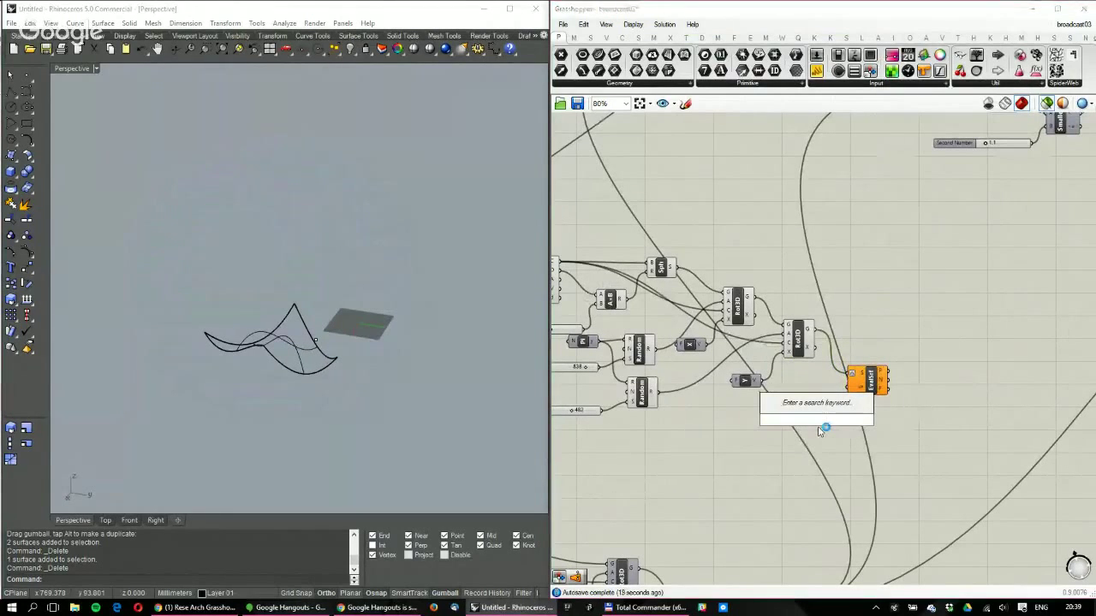
text(rando)
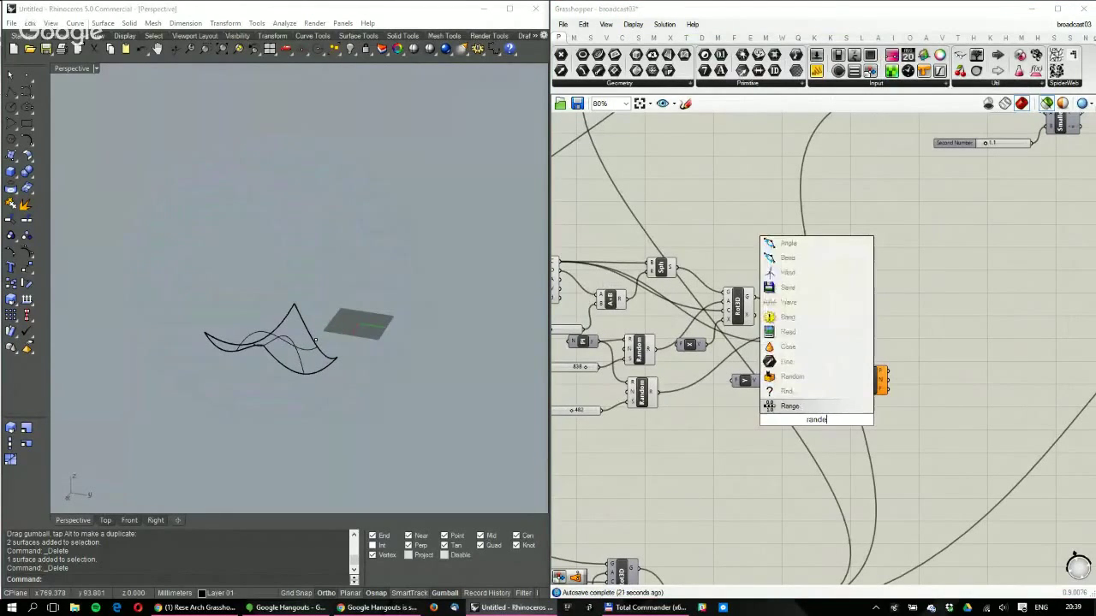
text(im)
key(Return)
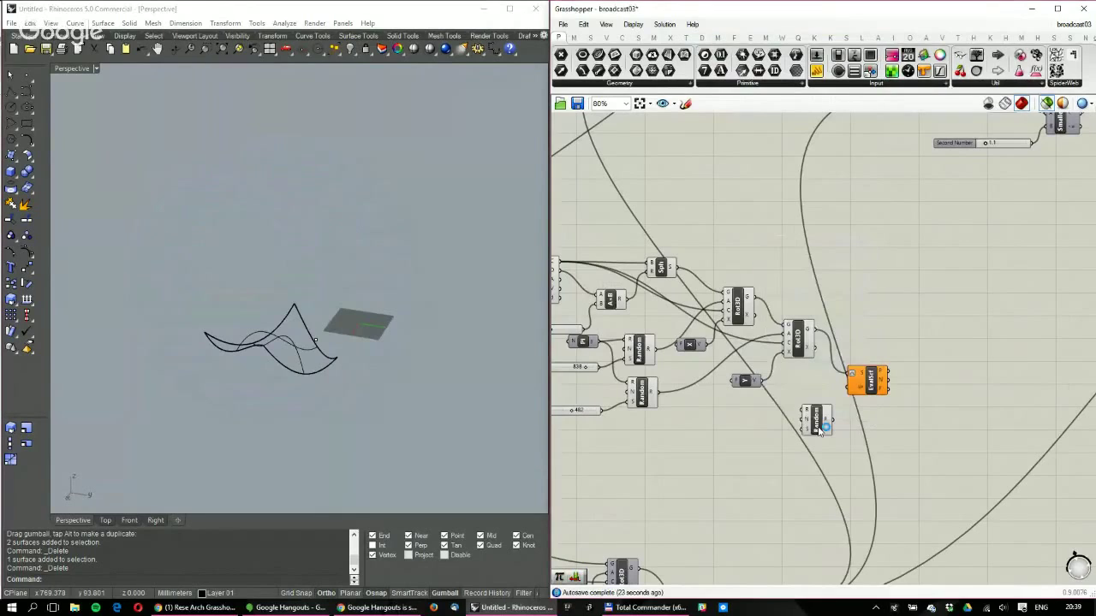
Space Evaluate Surface and the new Random component farther apart, and delete the duplicate Random
scroll(820, 430, up, 3)
drag(909, 335, 991, 329)
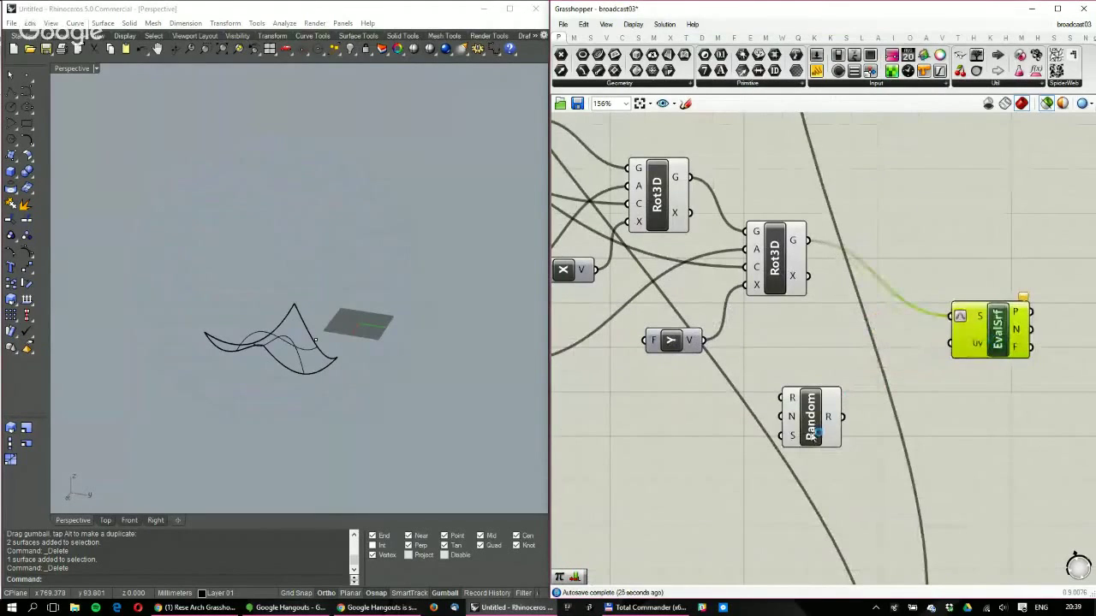
drag(805, 418, 824, 394)
right_drag(822, 470, 874, 451)
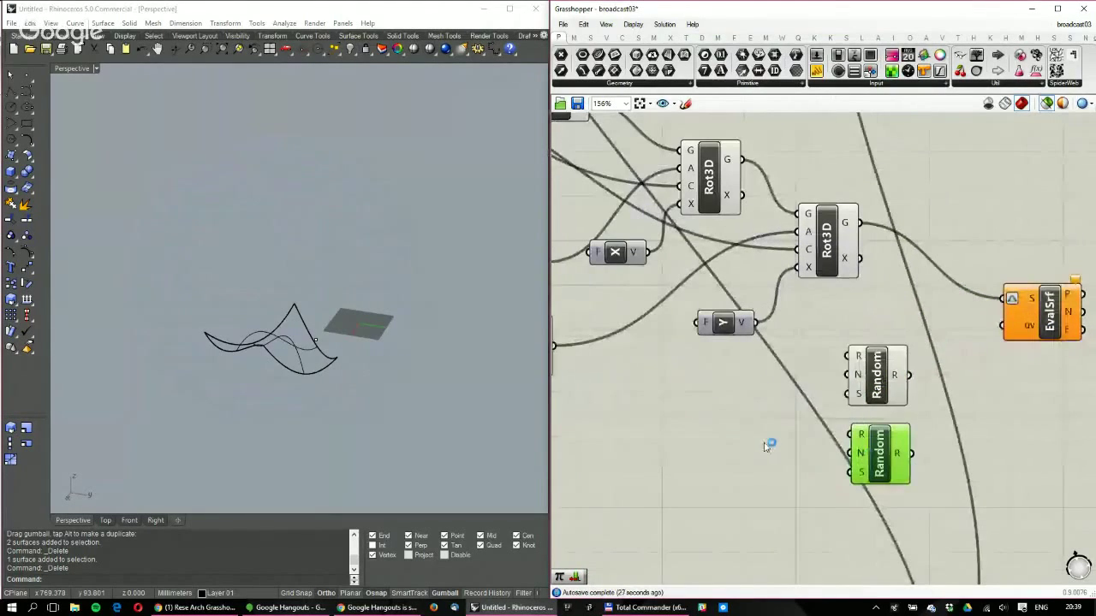
key(Delete)
Create a panel containing 2, connect it to the new Random's N input, and shrink the panel beside it
scroll(882, 456, up, 2)
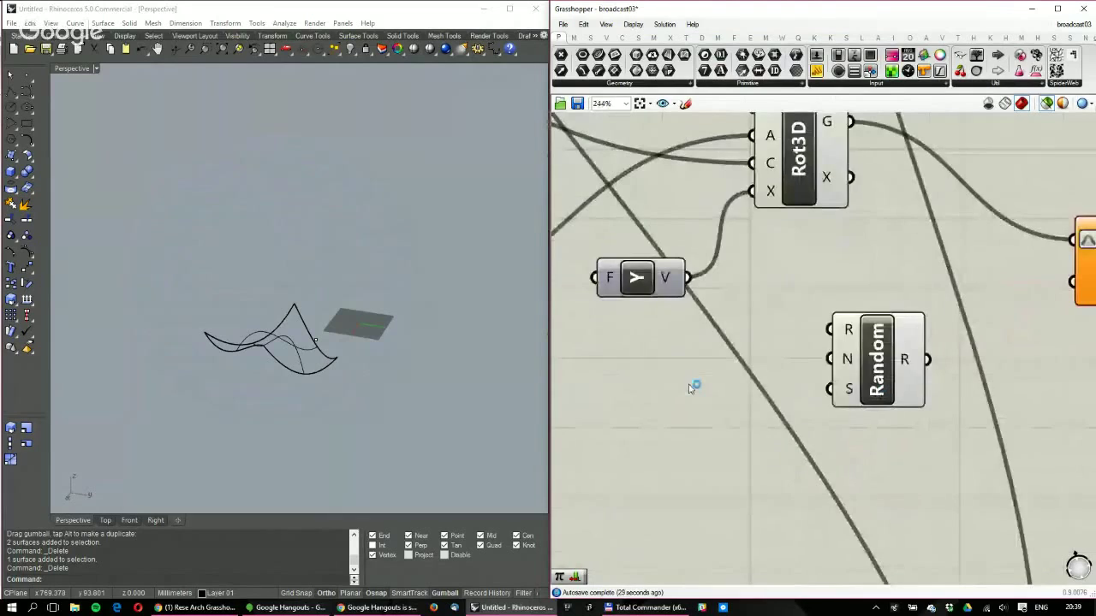
scroll(691, 384, up, 1)
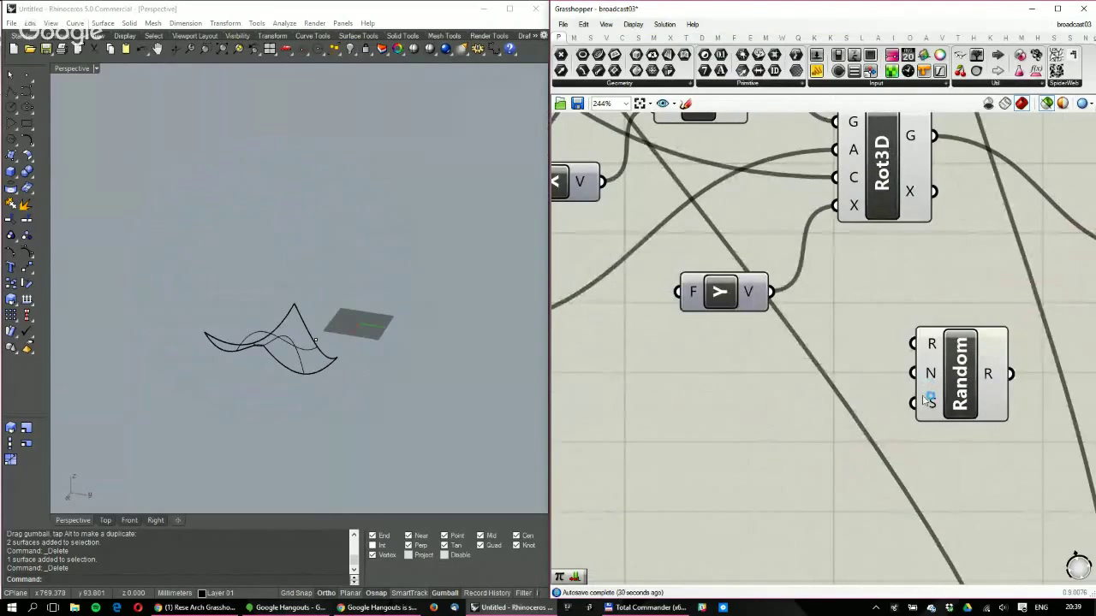
right_drag(927, 400, 840, 389)
double_click(747, 396)
text(2)
key(Return)
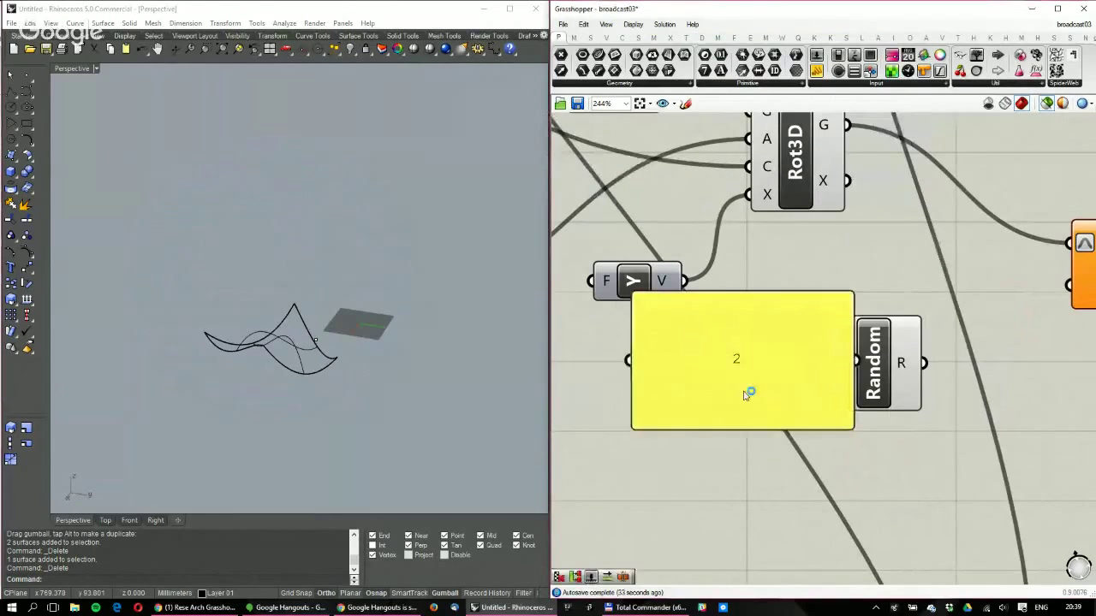
drag(747, 407, 827, 363)
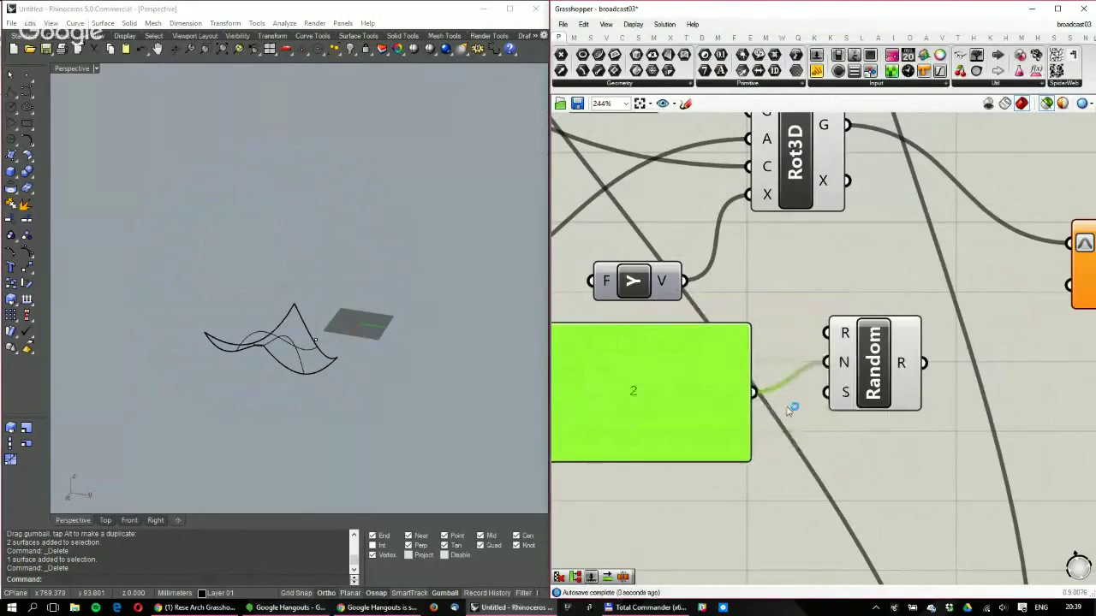
right_drag(787, 407, 879, 399)
drag(842, 454, 823, 375)
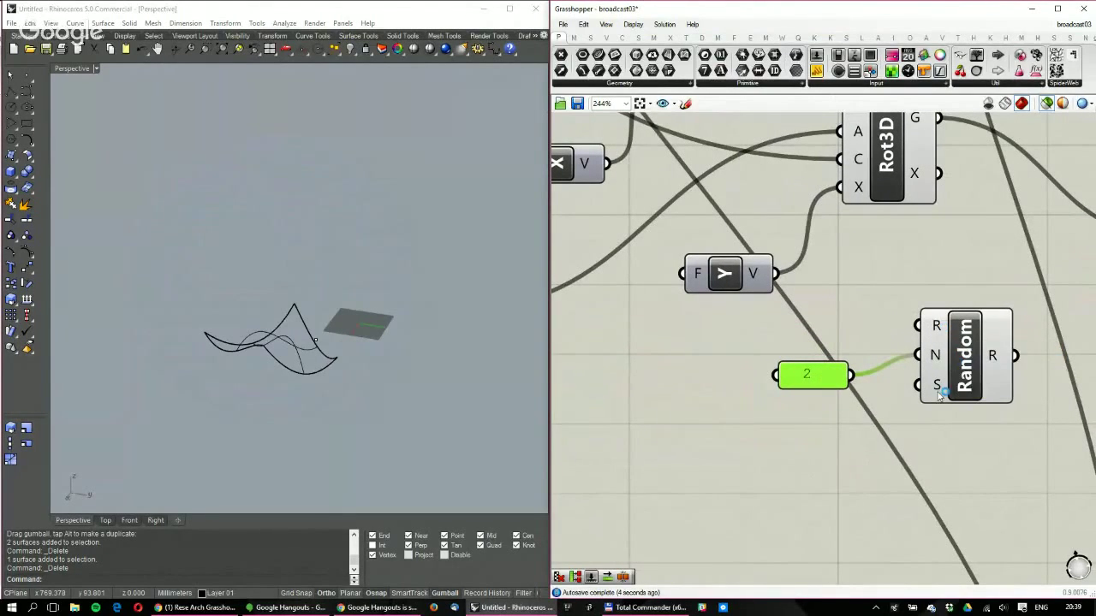
Add a number slider with the value 10000 and connect it to the new Random's seed input
click(763, 453)
double_click(763, 451)
text(10)
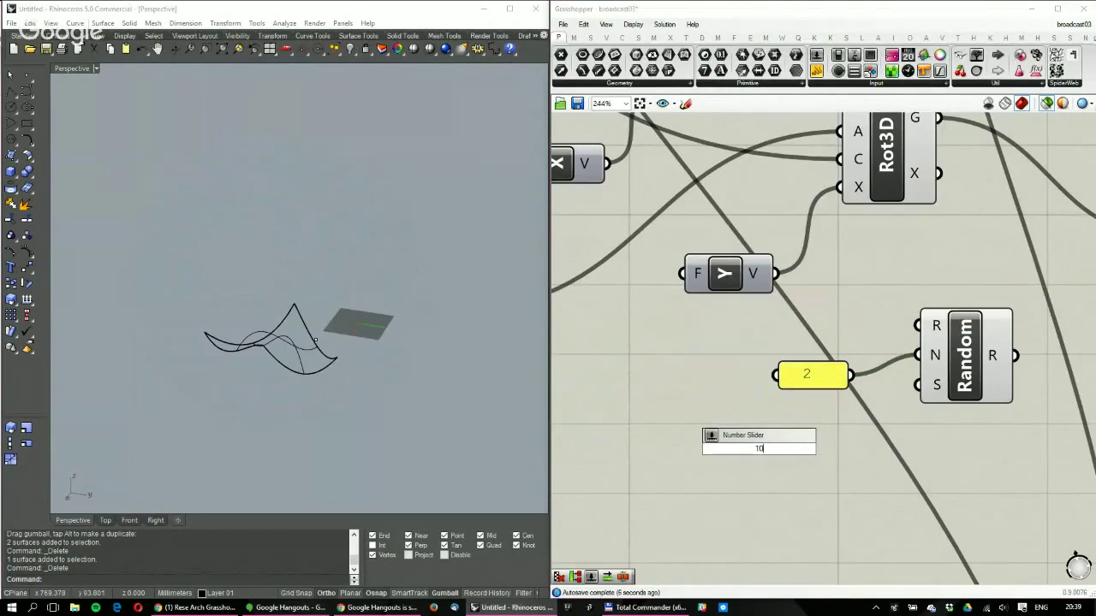
text(000)
key(Return)
drag(873, 447, 917, 384)
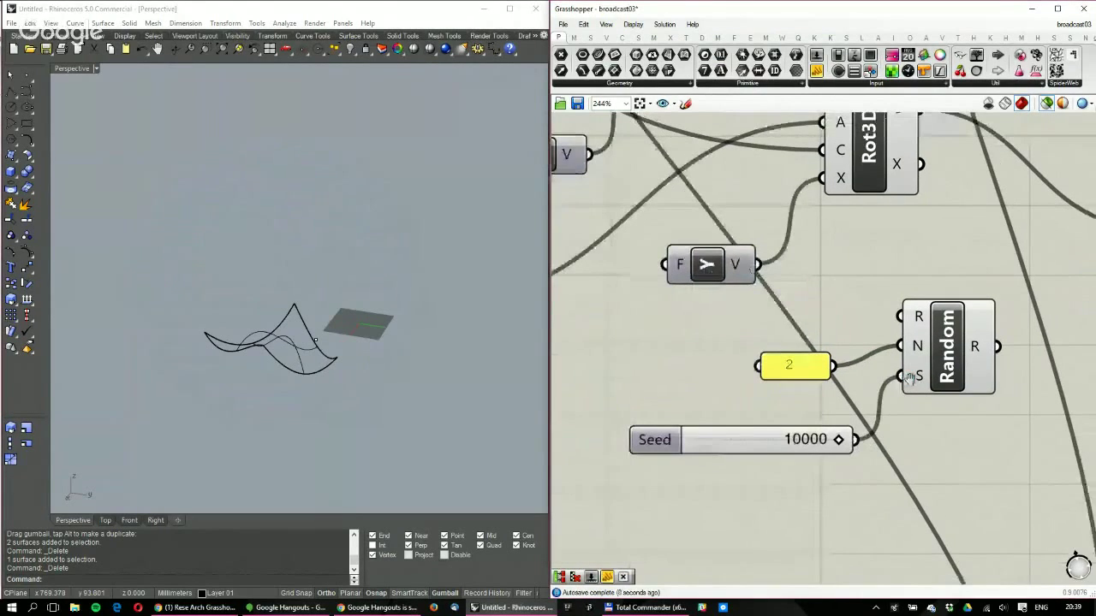
Add a List Item component fed by the new Random's output and give it a second output, +1
scroll(910, 380, down, 3)
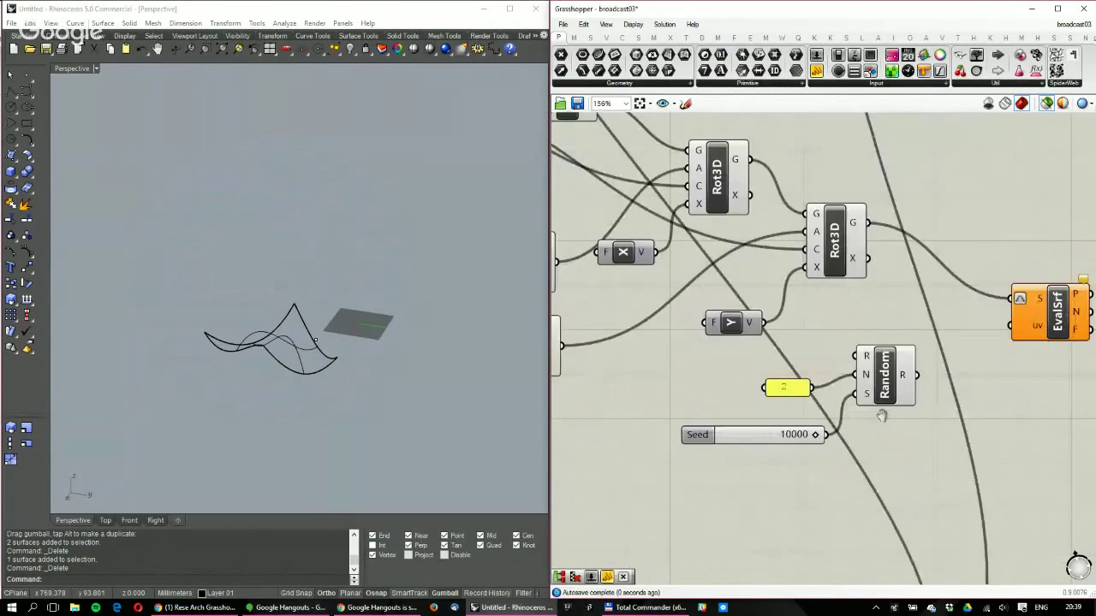
scroll(882, 417, up, 2)
double_click(895, 387)
text(item)
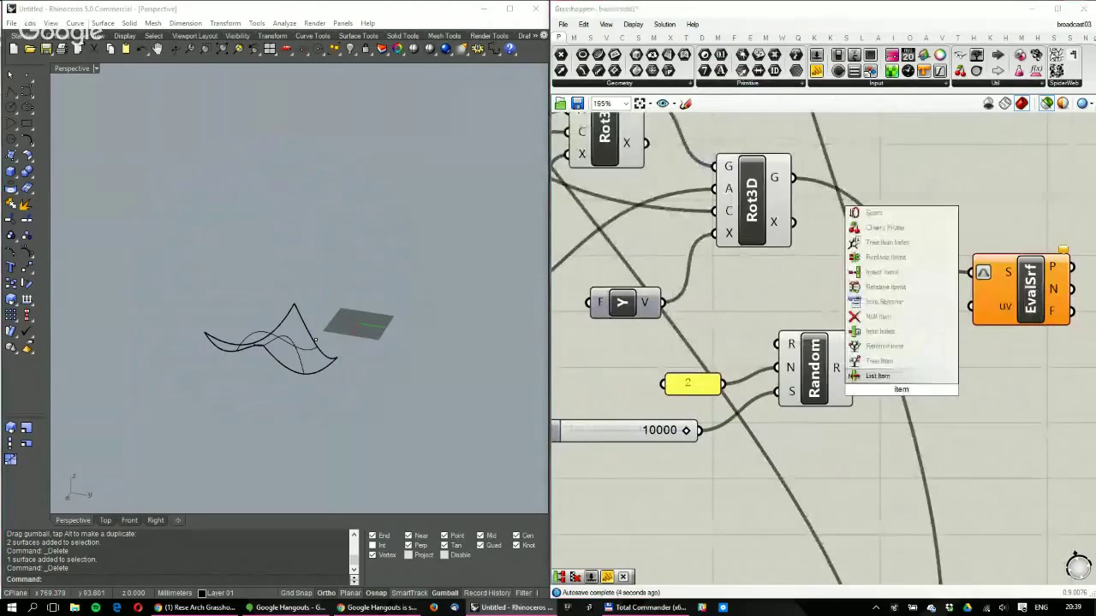
key(Return)
right_drag(880, 368, 895, 368)
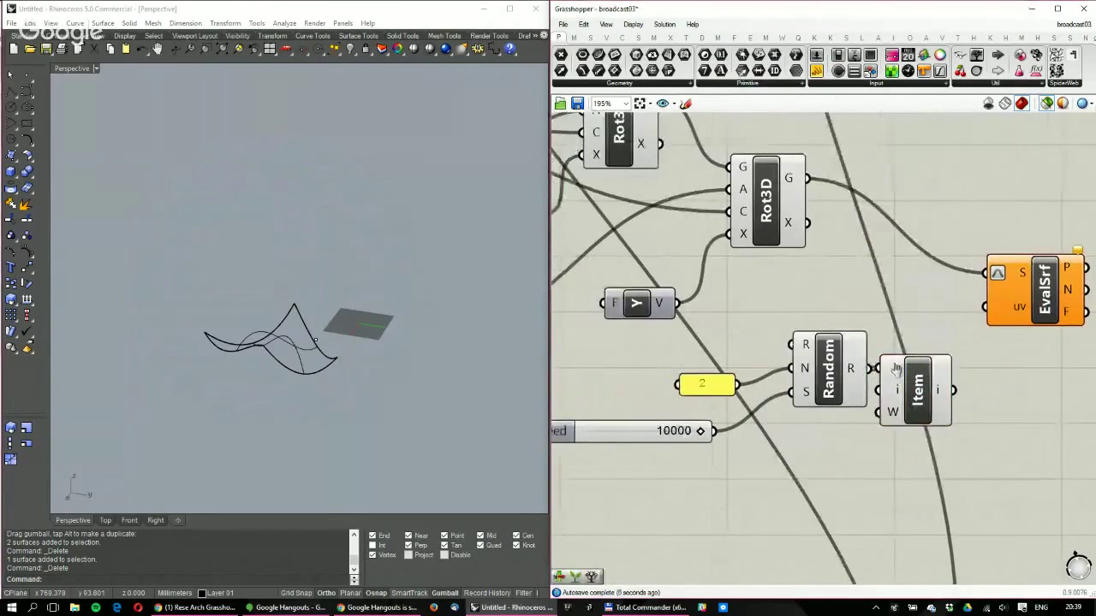
click(915, 394)
scroll(912, 414, up, 5)
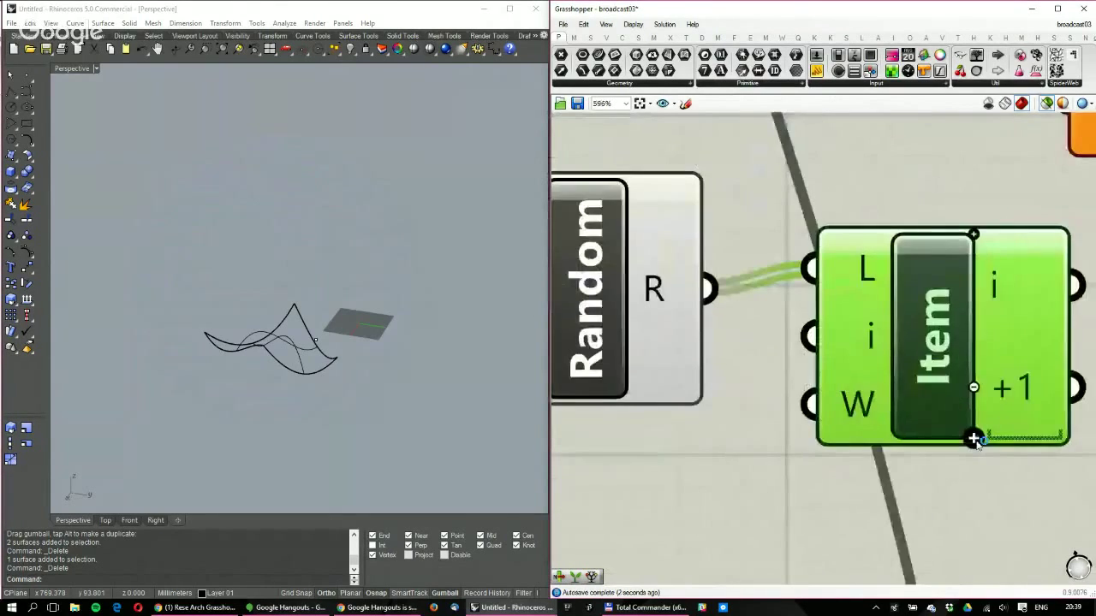
scroll(976, 441, down, 4)
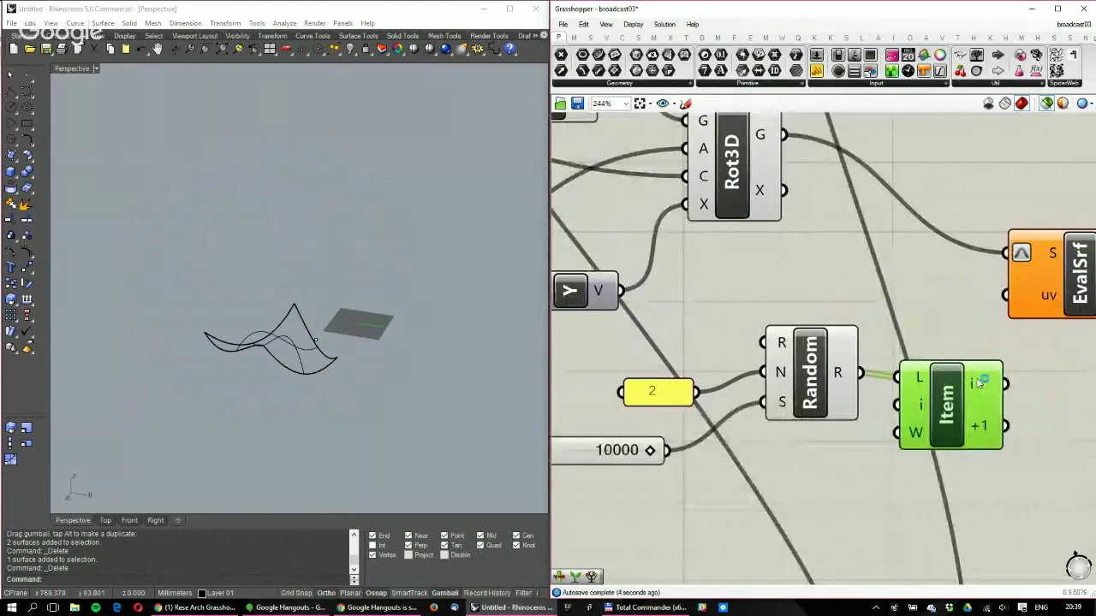
Add a Construct Point component below Evaluate Surface and feed its X and Y from List Item's i and +1 outputs
right_drag(979, 385, 771, 383)
drag(865, 285, 961, 270)
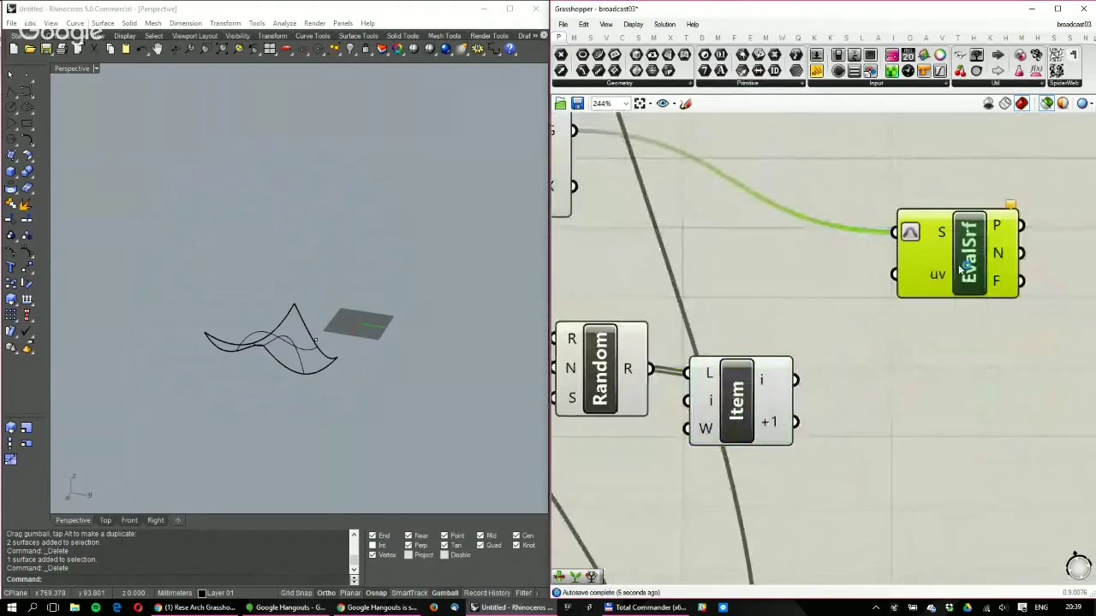
double_click(890, 351)
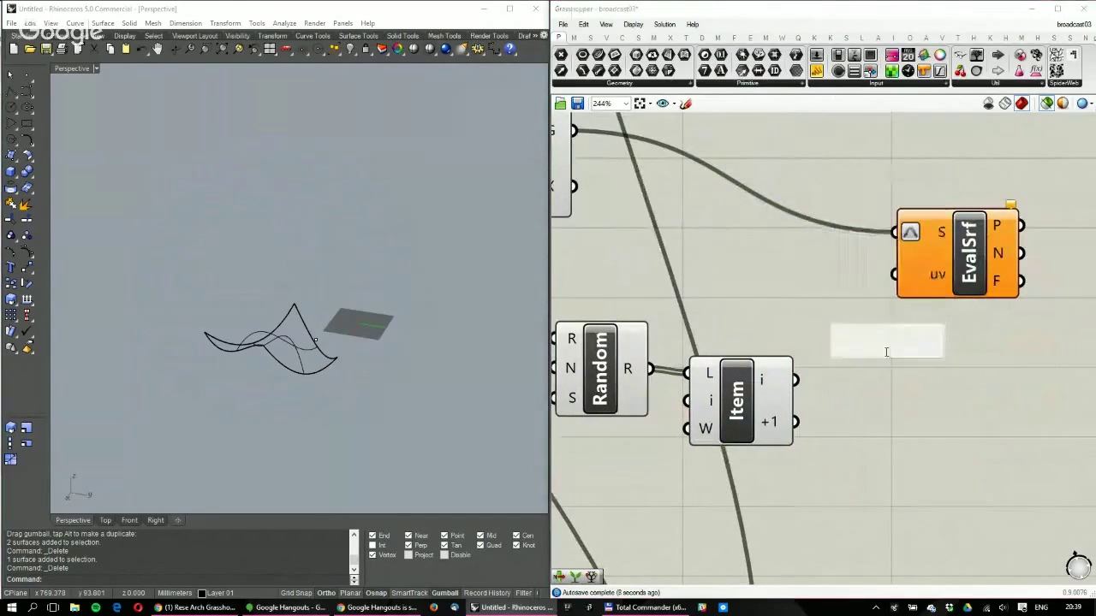
text(cont)
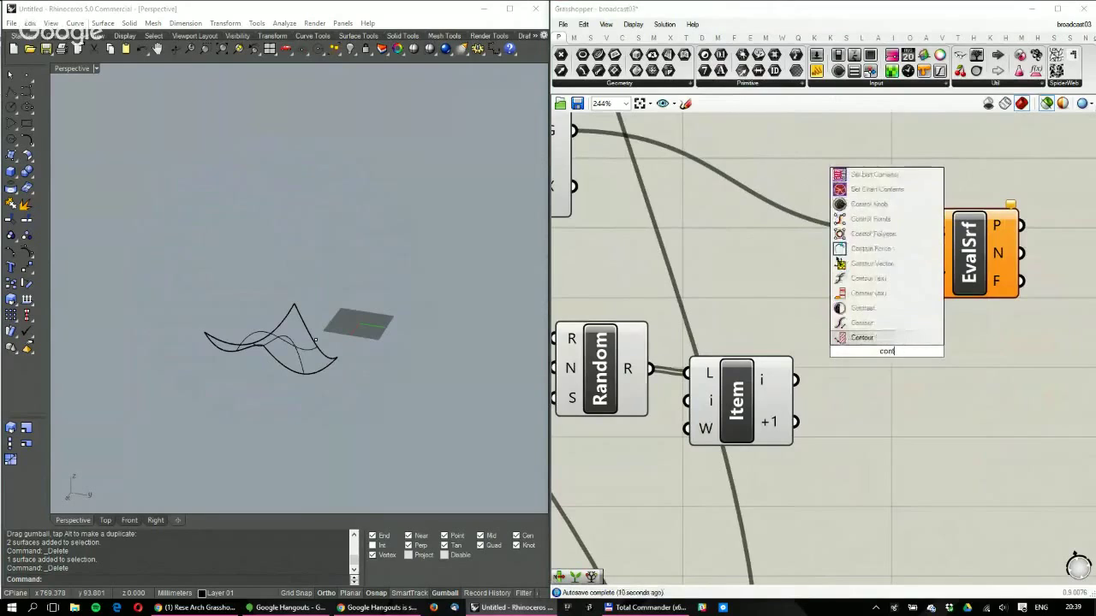
key(BackSpace)
text(struc)
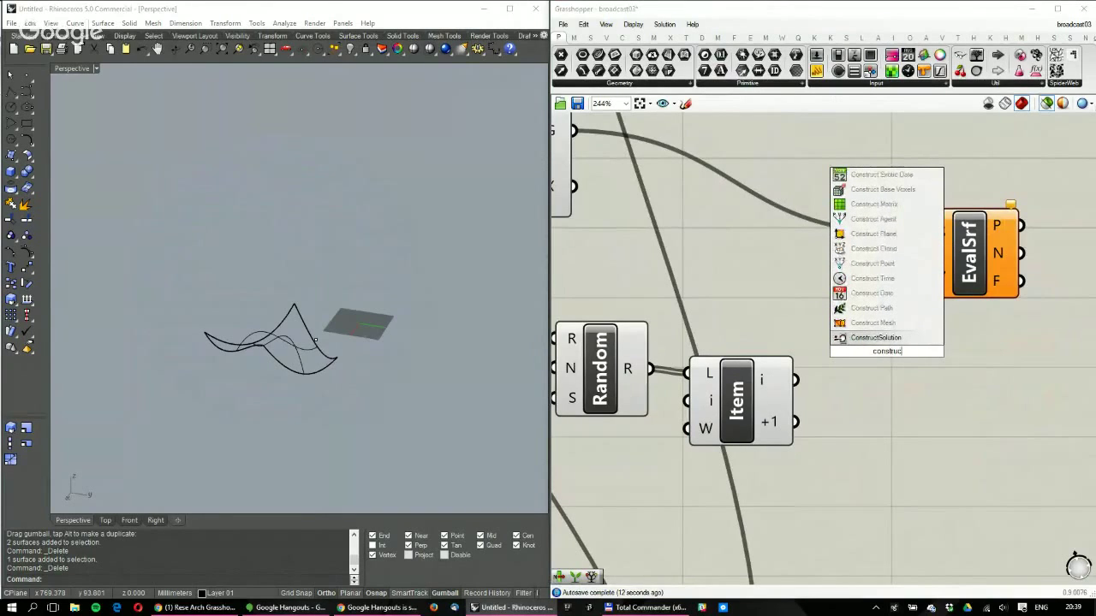
text(t poin)
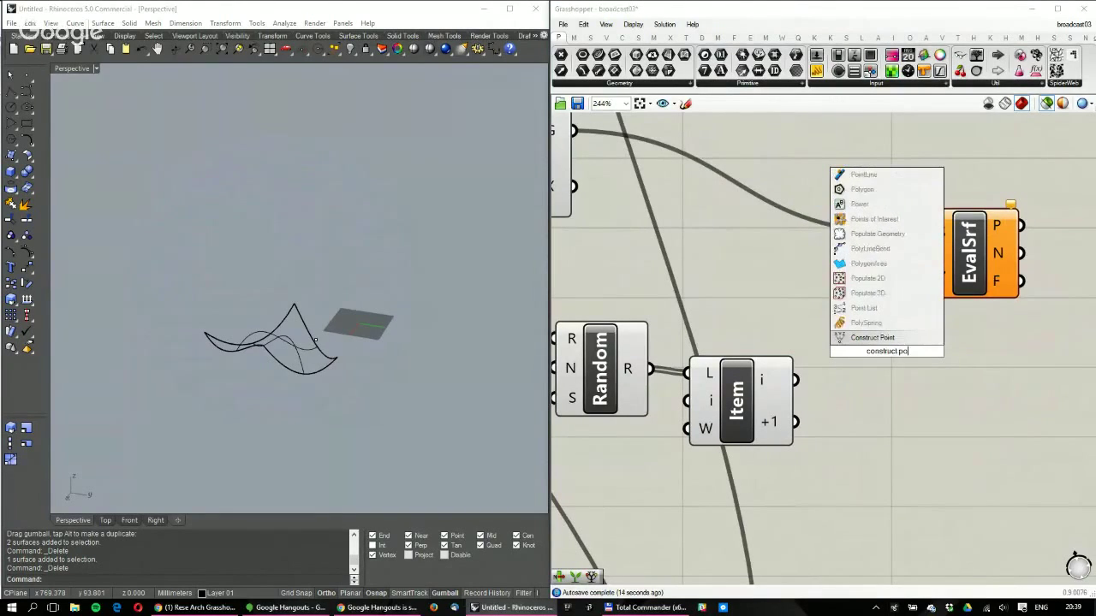
click(870, 340)
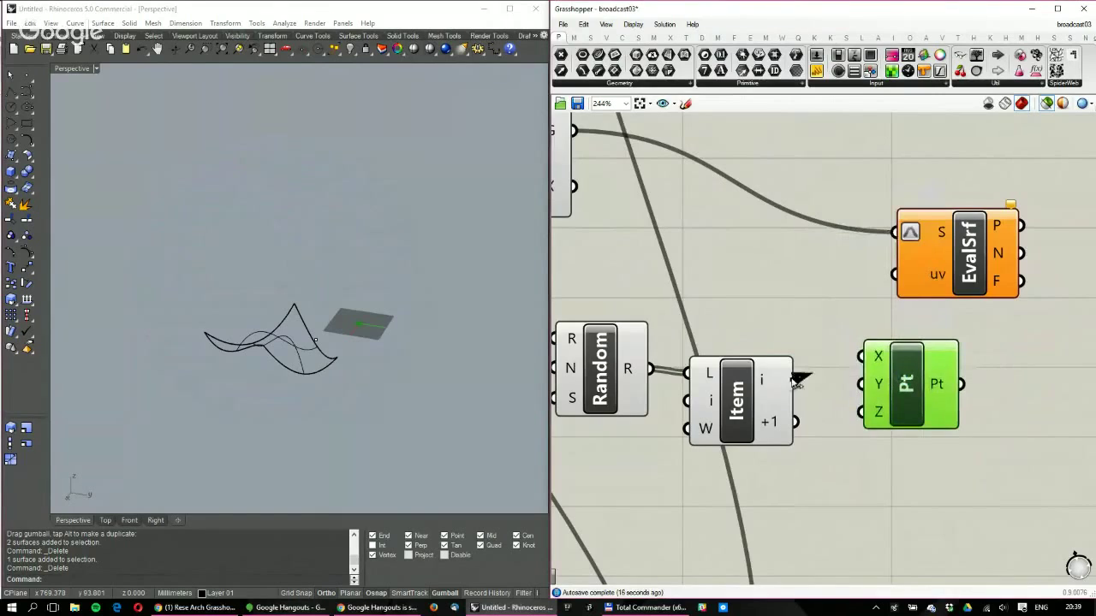
drag(796, 380, 860, 357)
drag(795, 421, 863, 385)
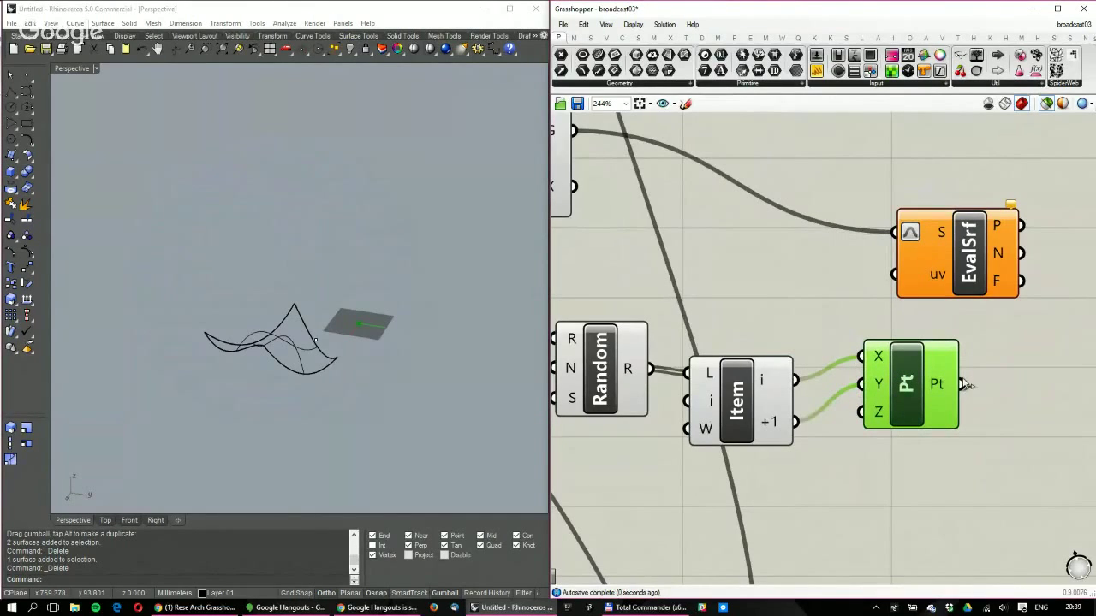
Connect Construct Point's Pt output to Evaluate Surface's uv input and check the resulting frame in the viewport
drag(963, 384, 983, 269)
mouse_move(407, 323)
right_down()
mouse_move(369, 274)
mouse_move(376, 302)
mouse_move(420, 320)
mouse_move(392, 337)
right_up()
scroll(377, 303, up, 6)
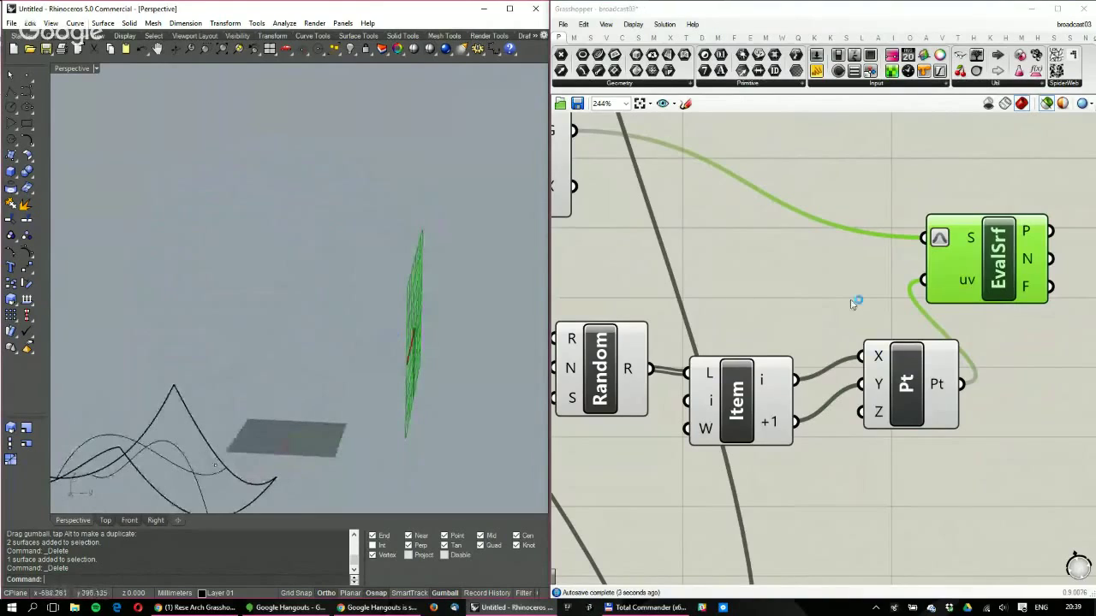
scroll(854, 304, down, 3)
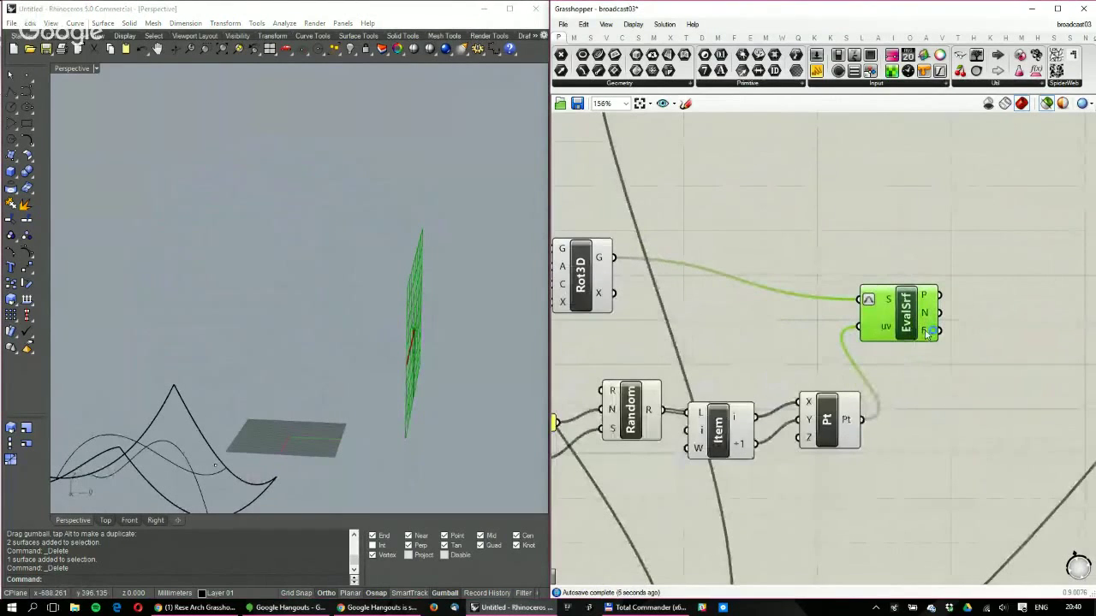
mouse_move(926, 335)
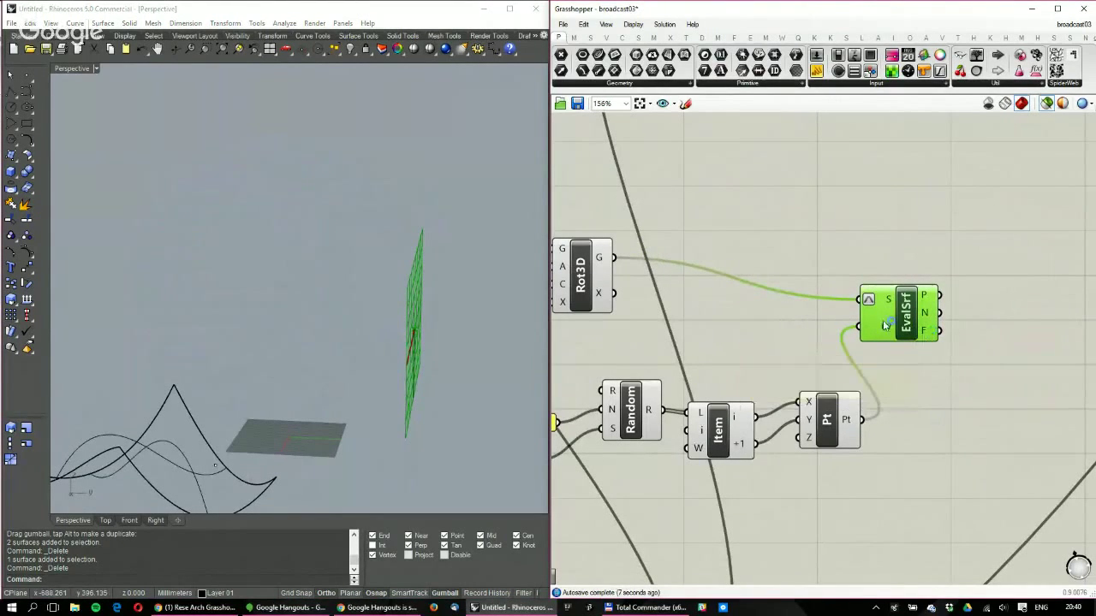
Tidy the layout by aligning Evaluate Surface with the second Rotate 3D and raising Random, List Item, Construct Point and the panel
drag(906, 319, 915, 280)
right_drag(783, 302, 809, 302)
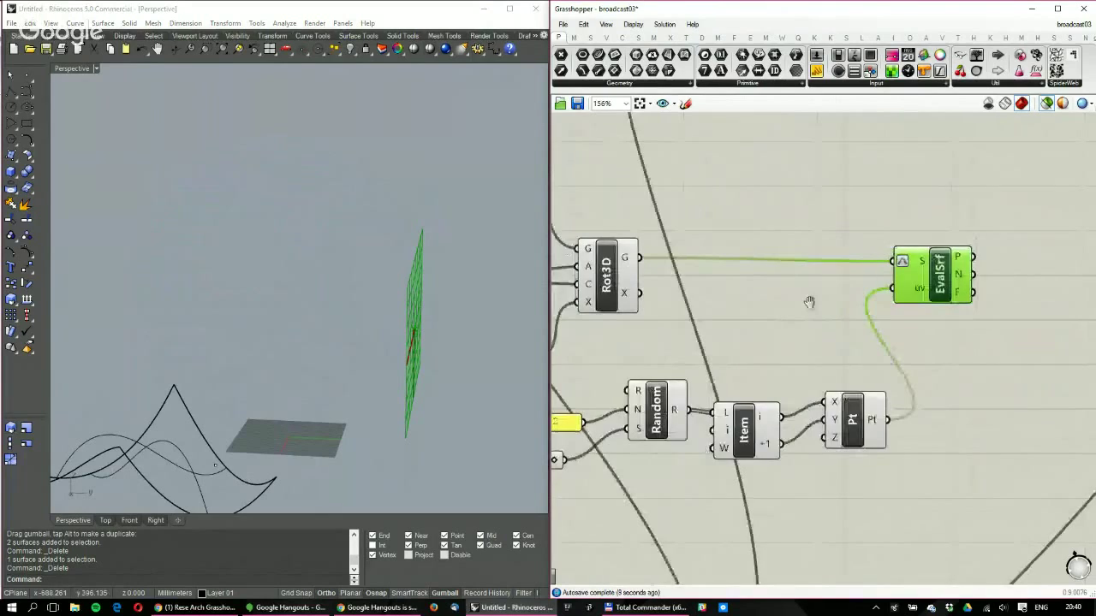
scroll(809, 302, down, 2)
click(895, 399)
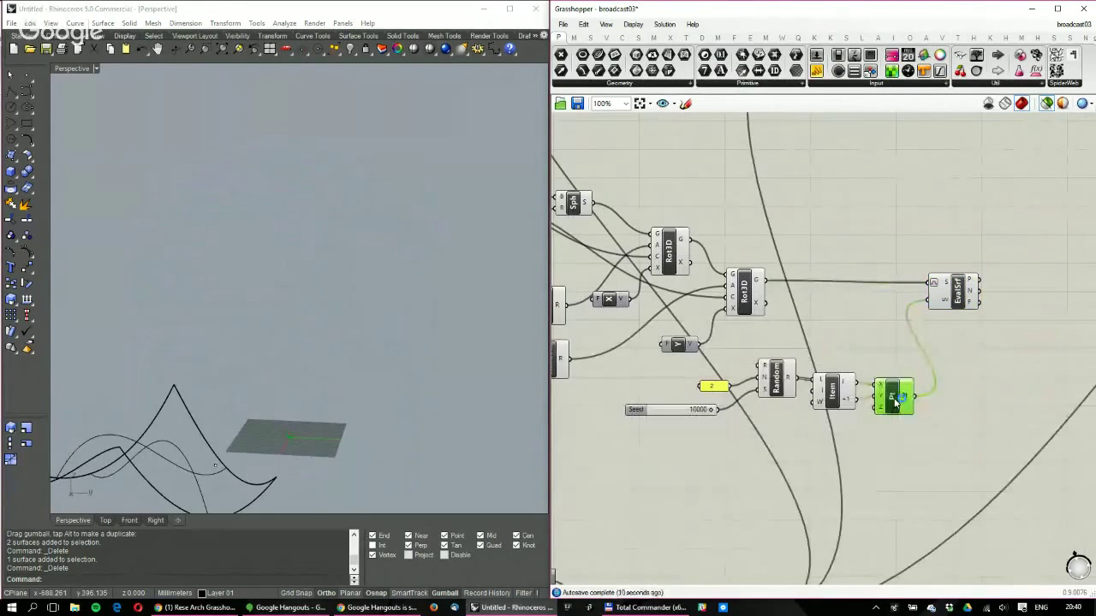
drag(914, 435, 777, 346)
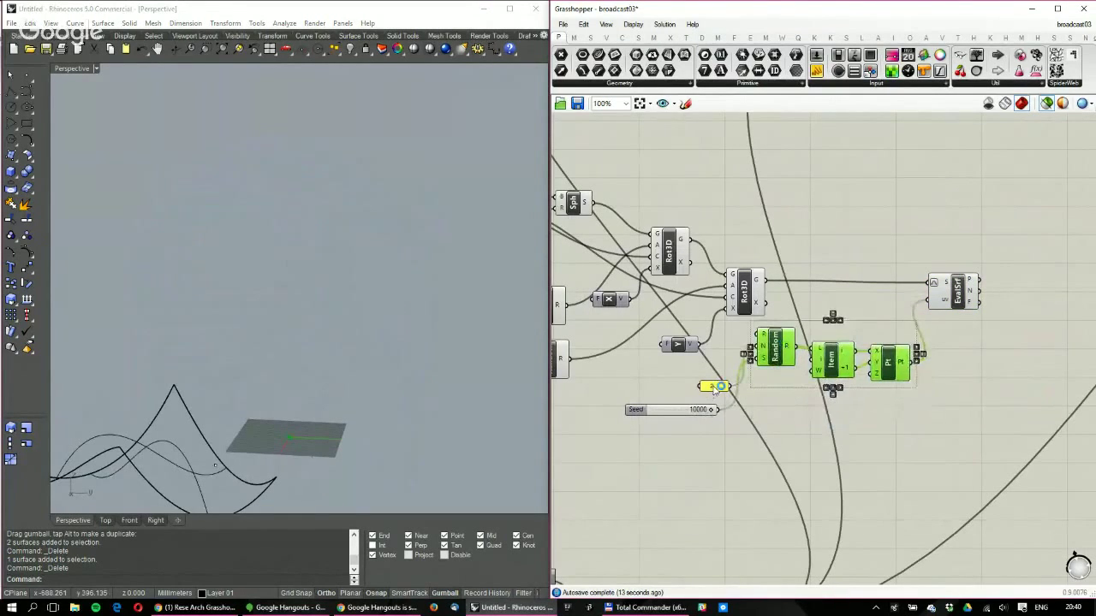
drag(712, 386, 707, 379)
Add a Pull Point component in the free space above Evaluate Surface
right_drag(787, 293, 785, 337)
scroll(786, 337, down, 2)
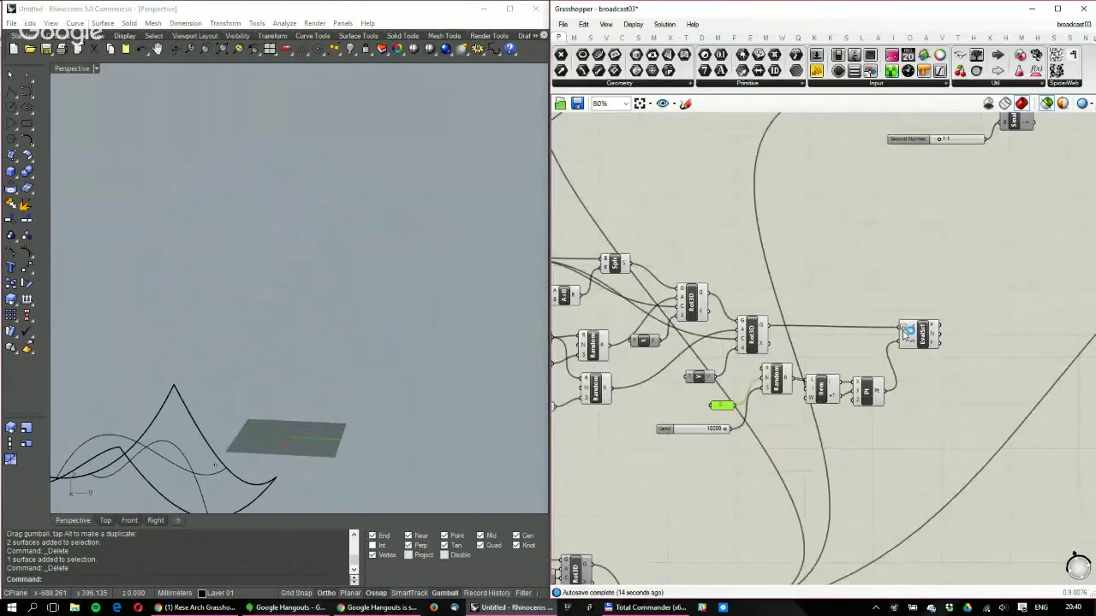
click(917, 330)
right_drag(770, 264, 807, 306)
scroll(874, 315, down, 2)
double_click(873, 315)
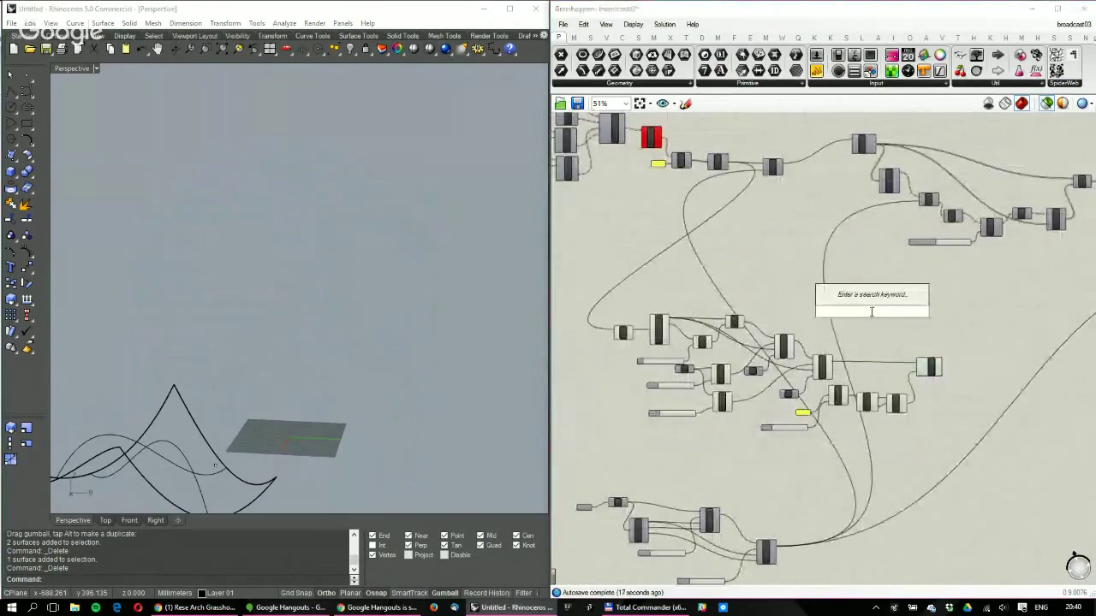
text(pull)
key(Return)
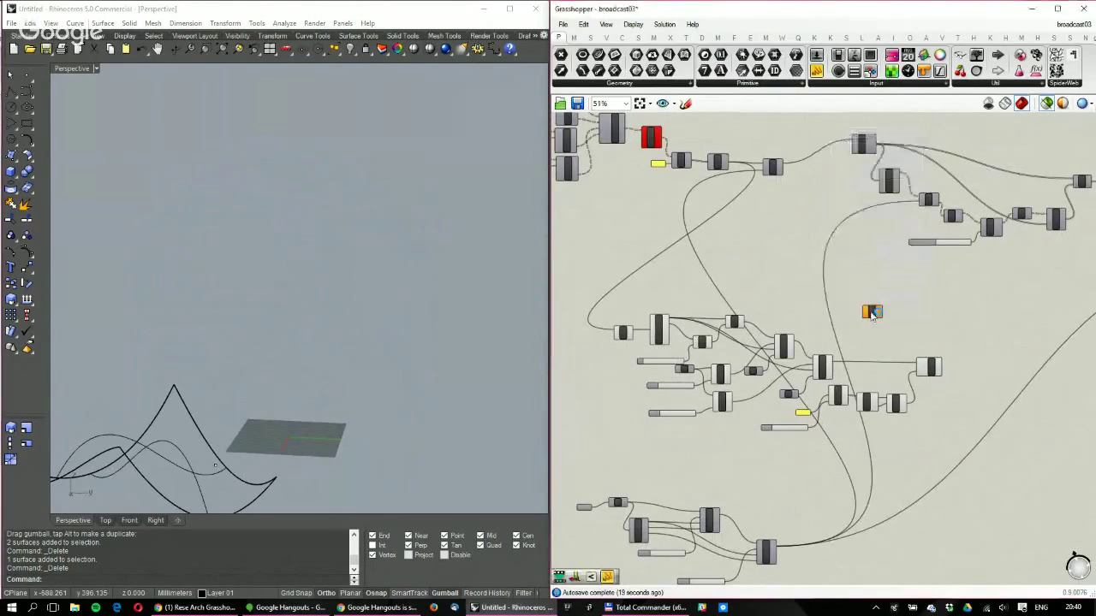
Move Pull Point above Evaluate Surface, feed its P from Evaluate Surface's P output and its G from Mesh Join's output
scroll(895, 336, up, 2)
drag(863, 304, 986, 330)
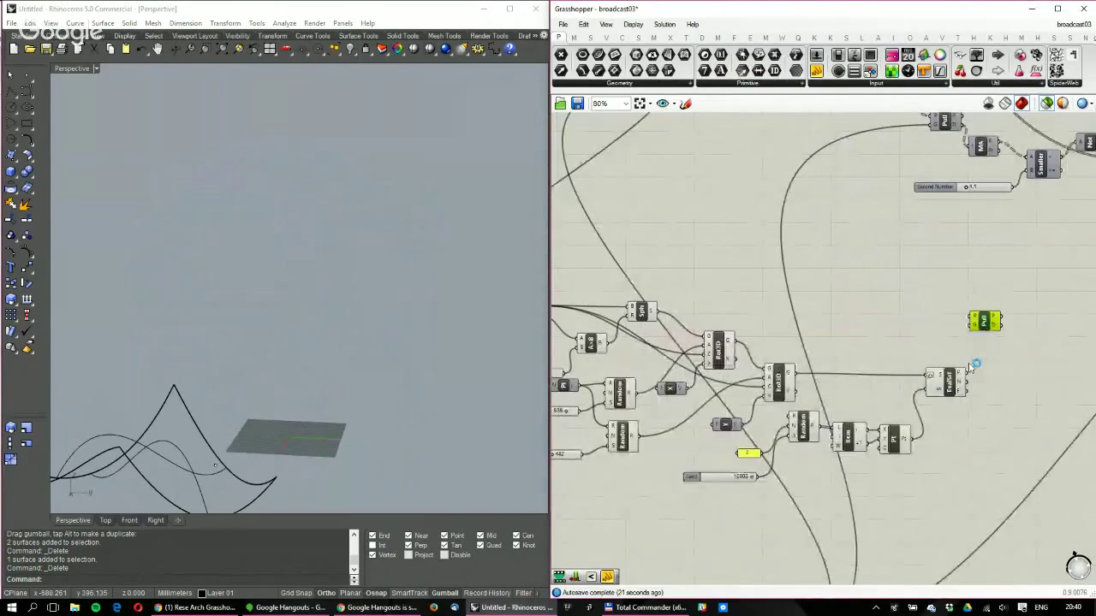
drag(969, 371, 939, 315)
right_drag(936, 315, 996, 433)
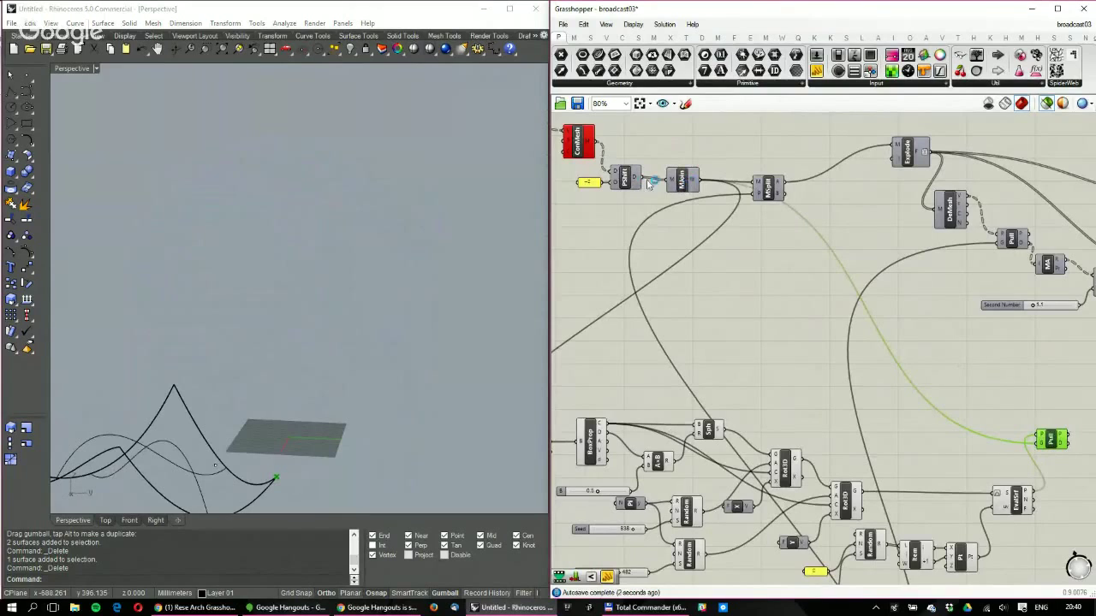
Highlight Mesh Join together with Pull Point and examine where the pulled point lies on the joined mesh
click(688, 182)
right_drag(255, 319, 332, 244)
scroll(258, 306, down, 4)
scroll(377, 341, up, 9)
right_drag(383, 331, 318, 330)
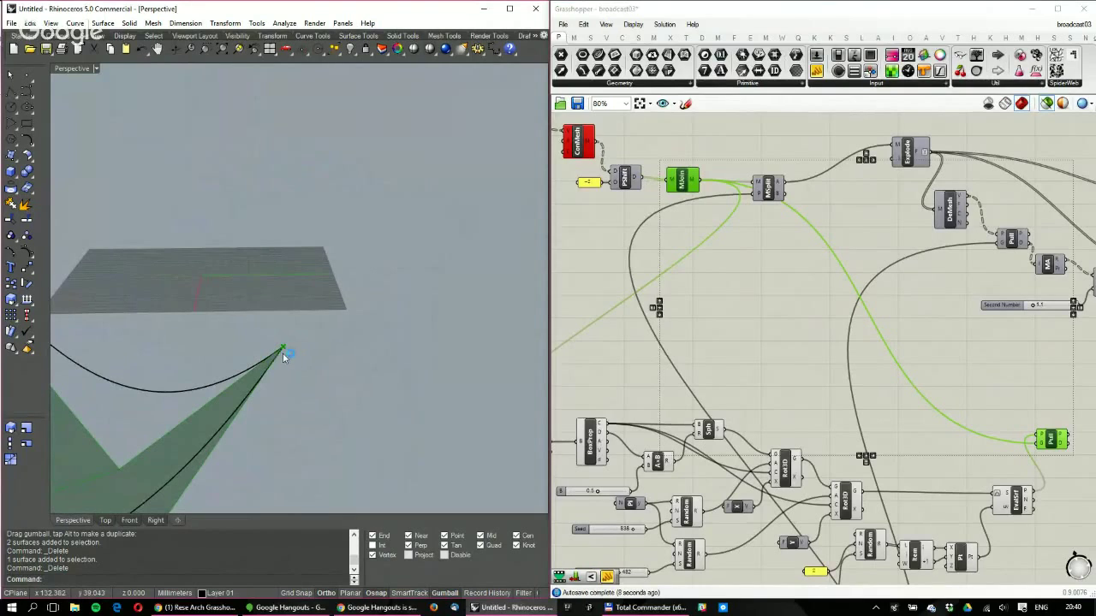
scroll(285, 348, down, 4)
scroll(285, 346, up, 3)
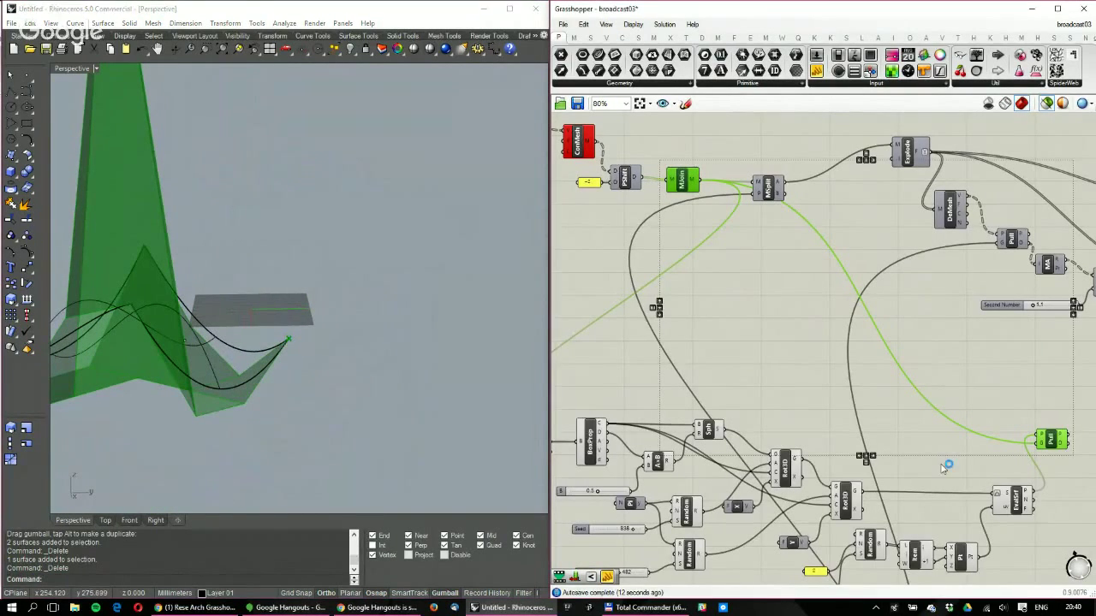
Try several seed values for the random surface point, such as 8214 and 7825, and leave the seed at 8369
right_drag(947, 471, 953, 354)
scroll(776, 476, up, 3)
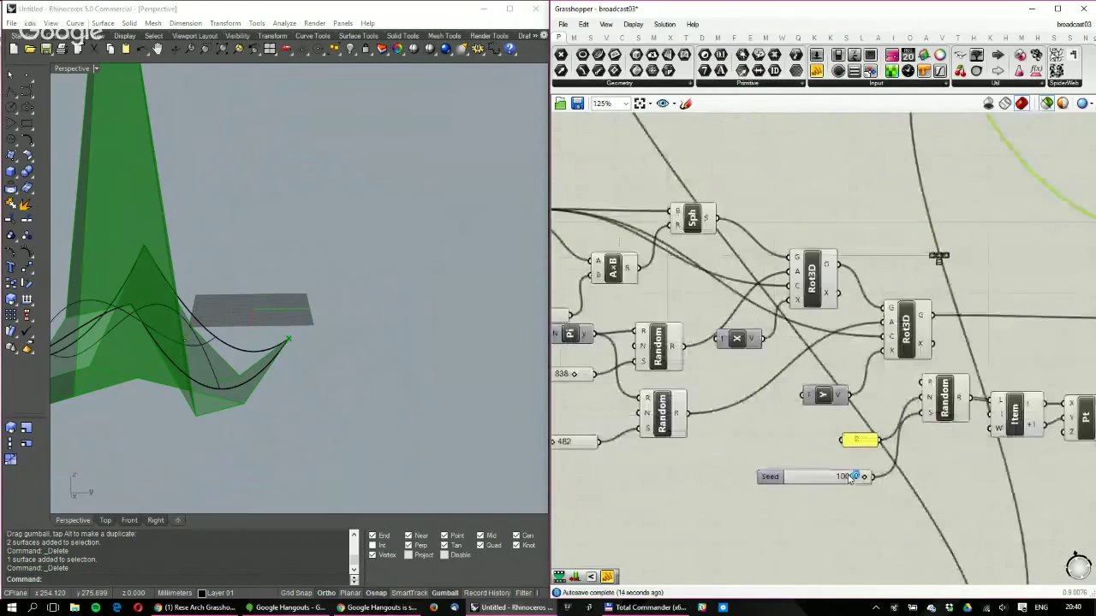
drag(863, 480, 850, 480)
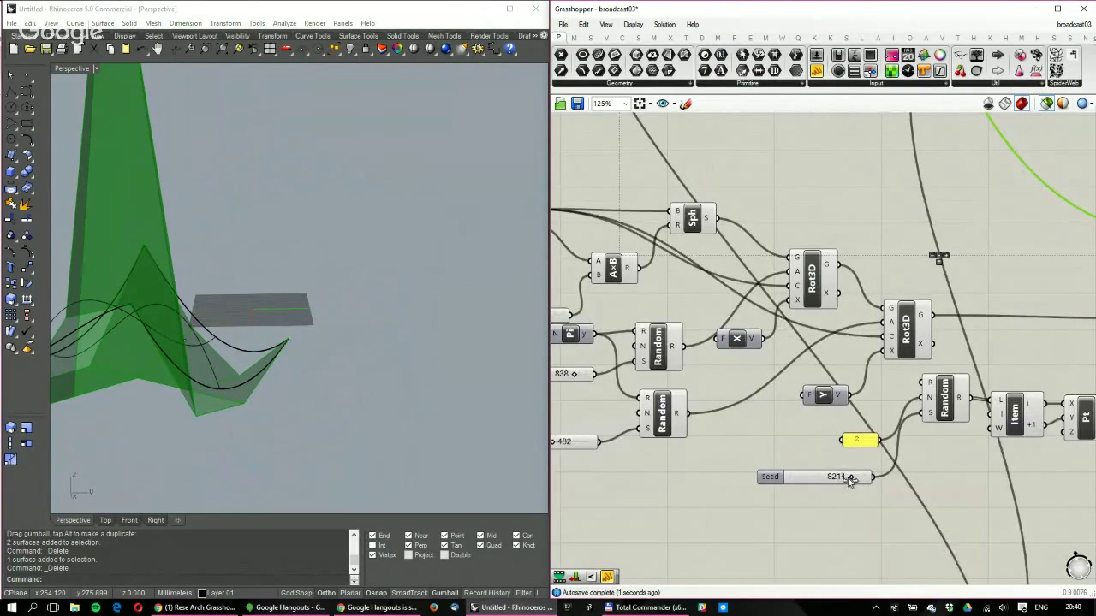
right_drag(528, 371, 392, 311)
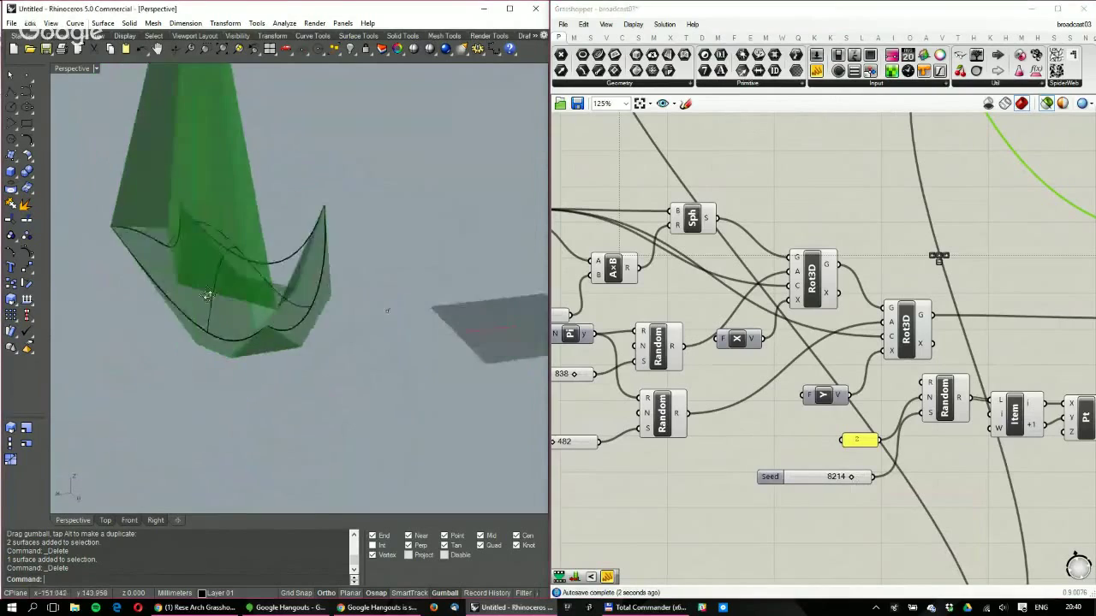
scroll(342, 325, down, 5)
right_drag(304, 327, 459, 325)
scroll(460, 325, up, 5)
drag(851, 478, 845, 478)
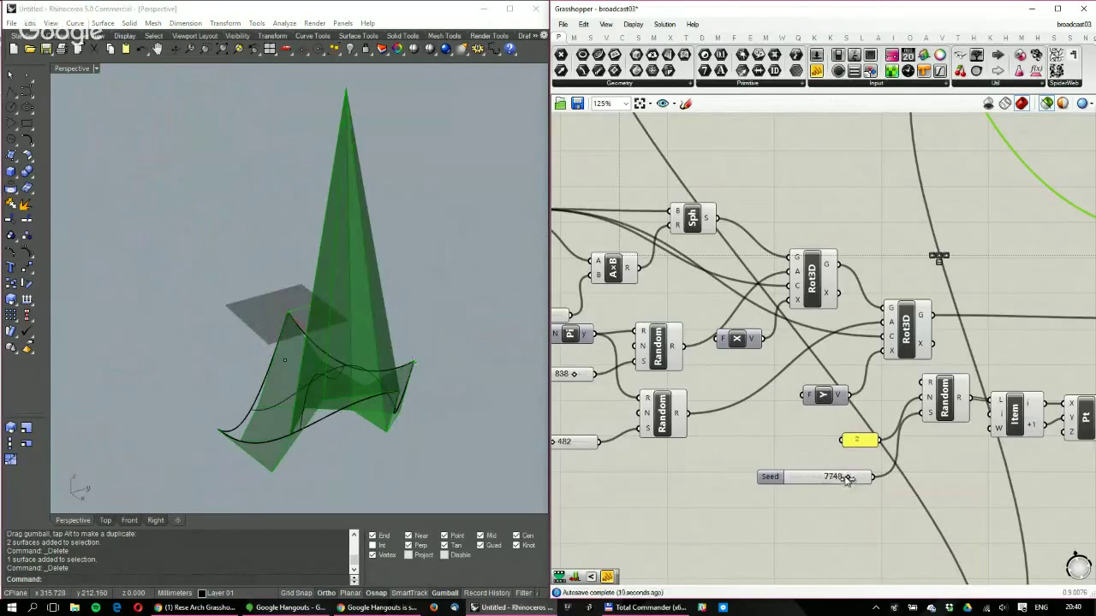
right_drag(341, 247, 358, 260)
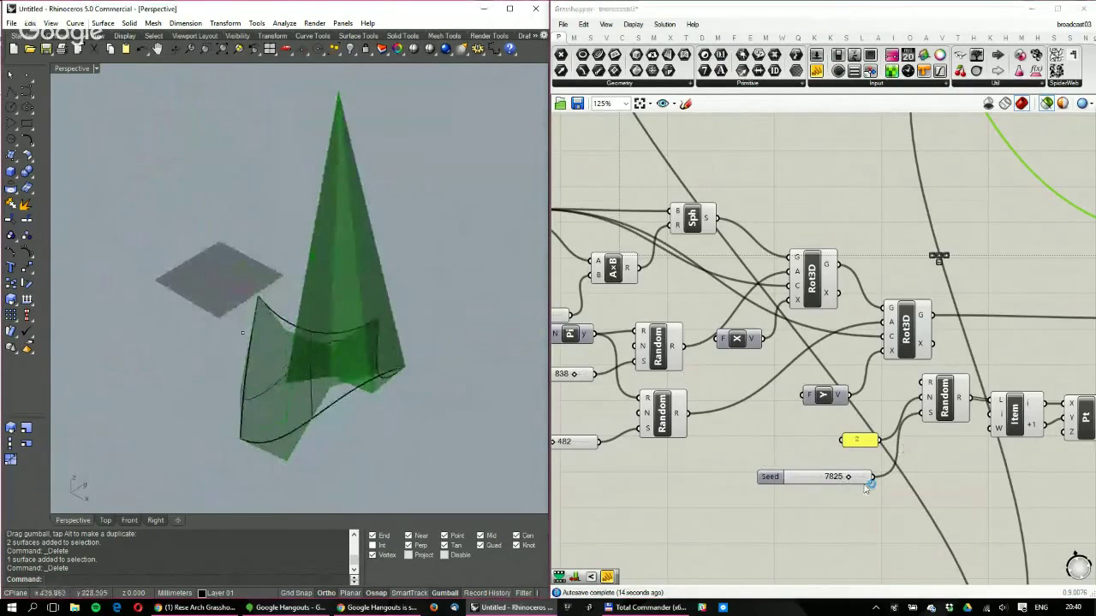
drag(854, 481, 852, 481)
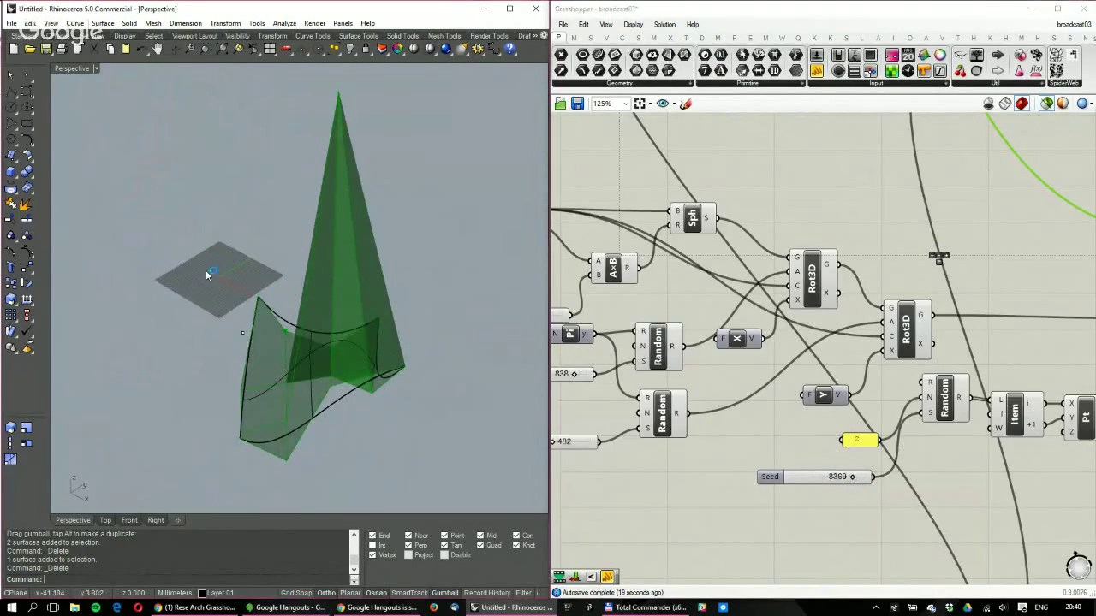
Examine the pulled point's position on the joined mesh from other angles
right_drag(206, 269, 367, 232)
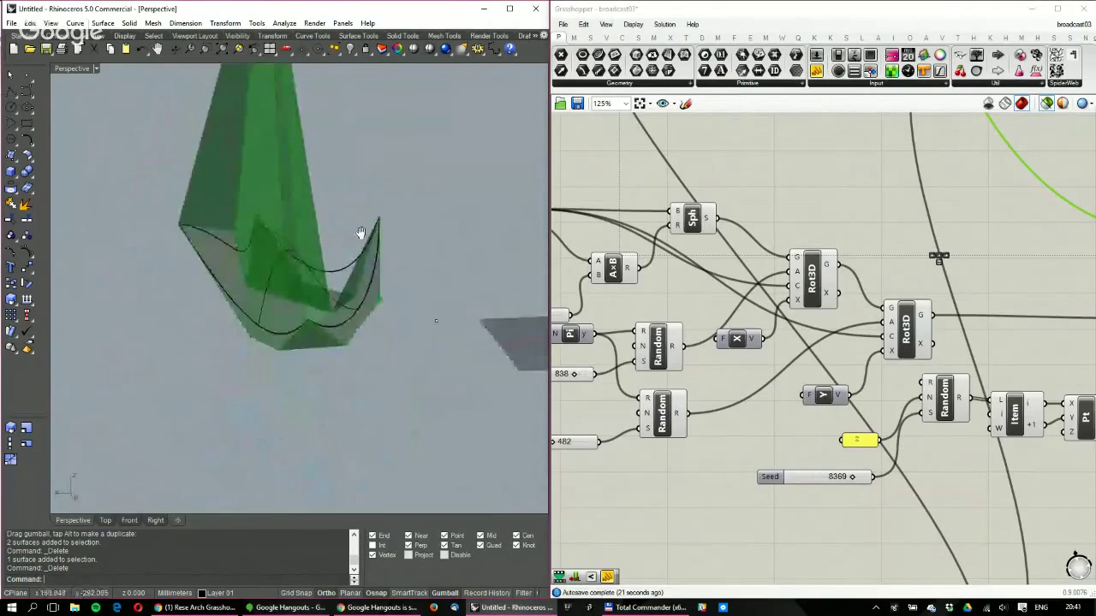
scroll(374, 271, up, 3)
click(203, 608)
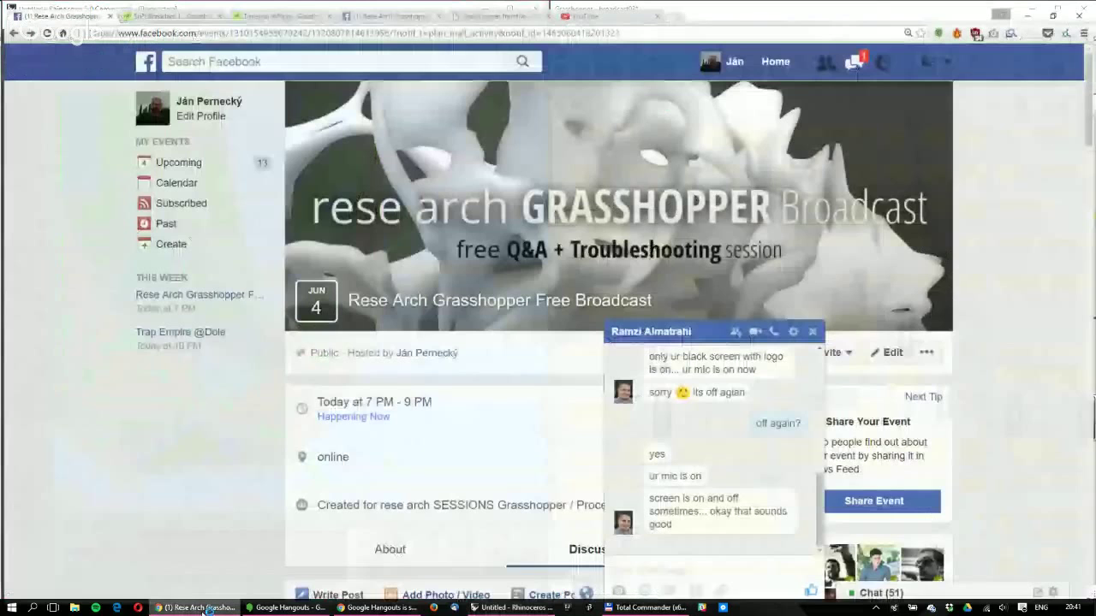
click(203, 608)
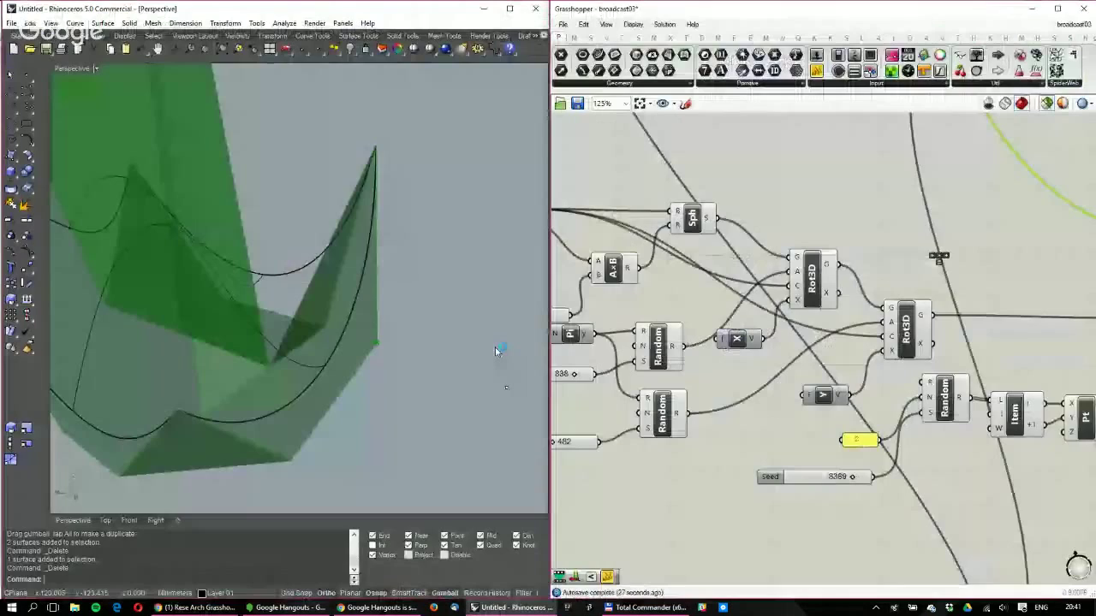
right_drag(495, 351, 396, 329)
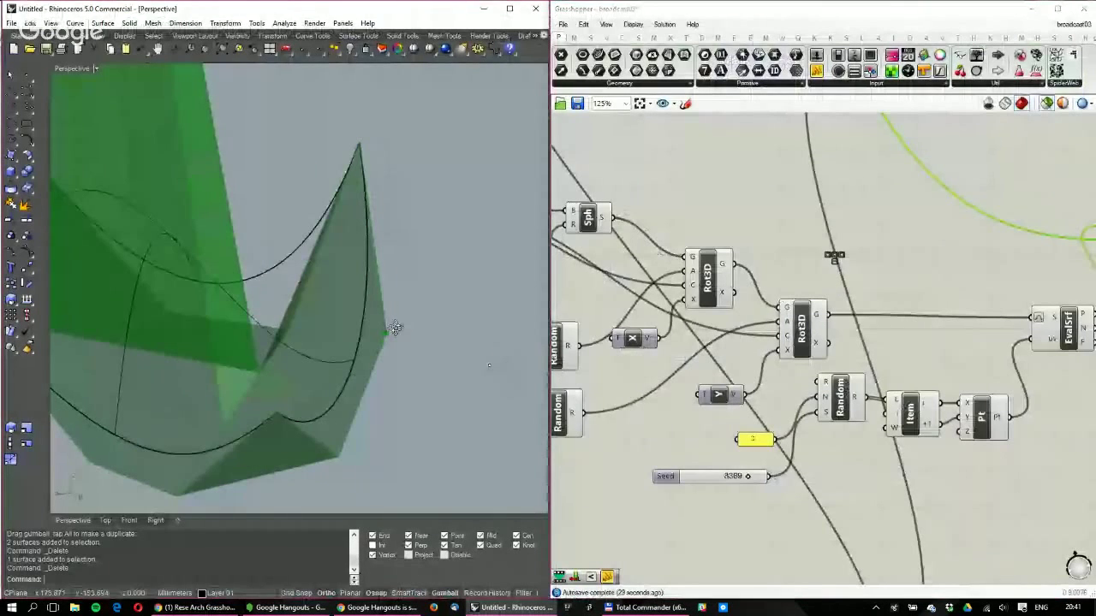
scroll(395, 328, down, 7)
Add a Plane Origin component, feeding its B from Evaluate Surface's F output and its O from Pull Point's P output
right_drag(1069, 318, 917, 331)
right_drag(968, 282, 884, 304)
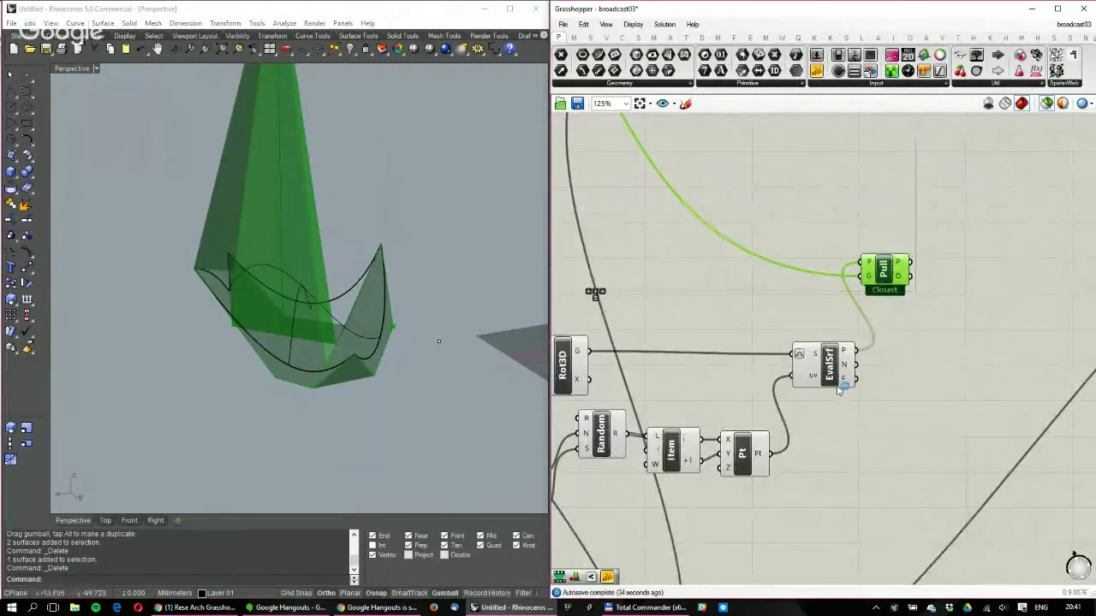
click(954, 379)
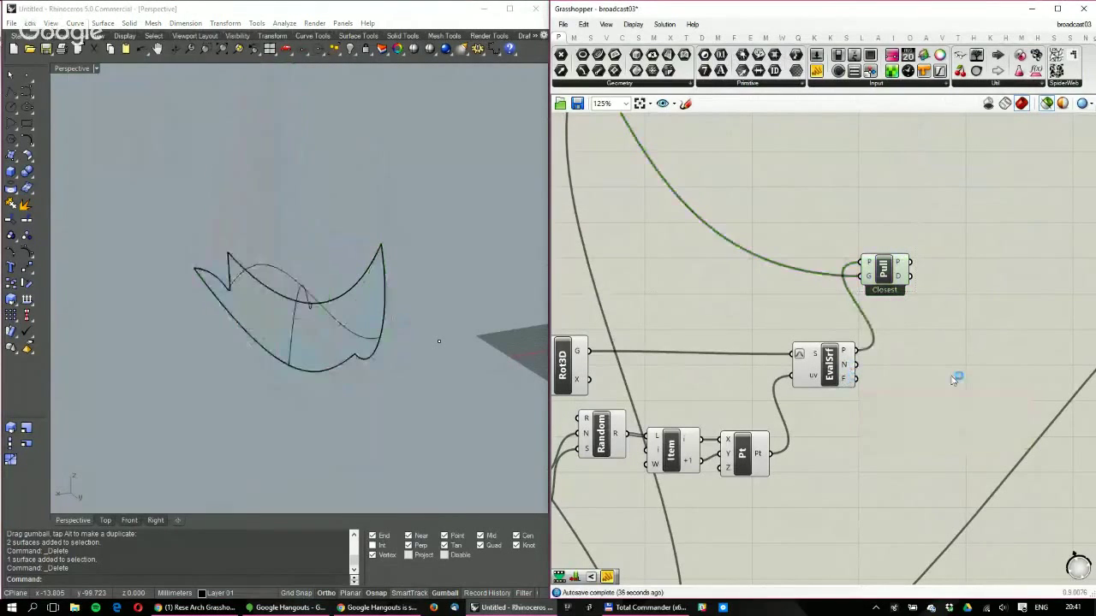
double_click(955, 380)
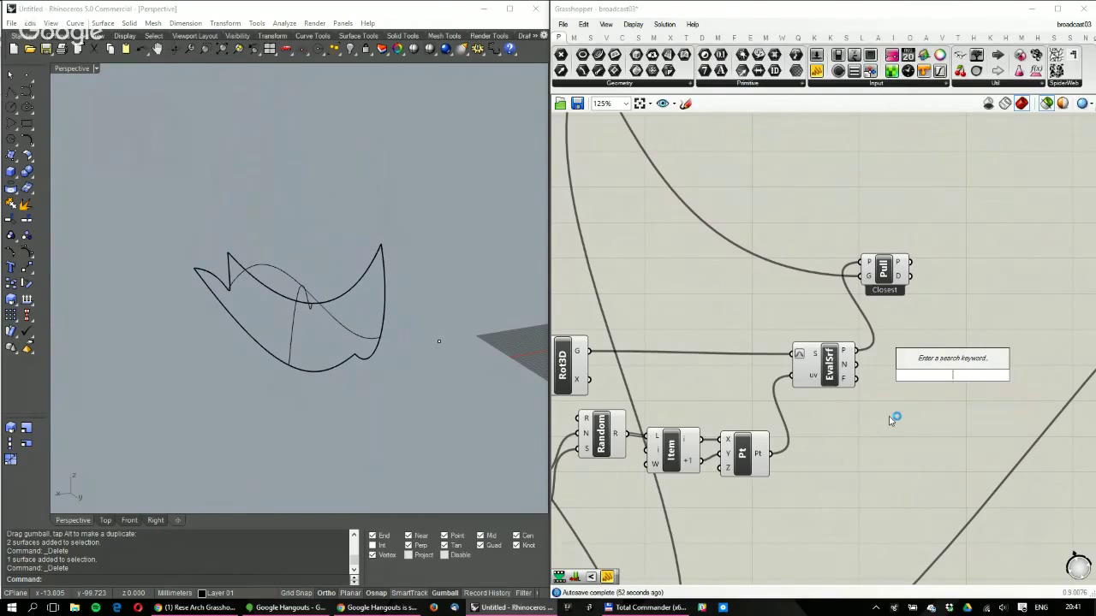
text(plane origin)
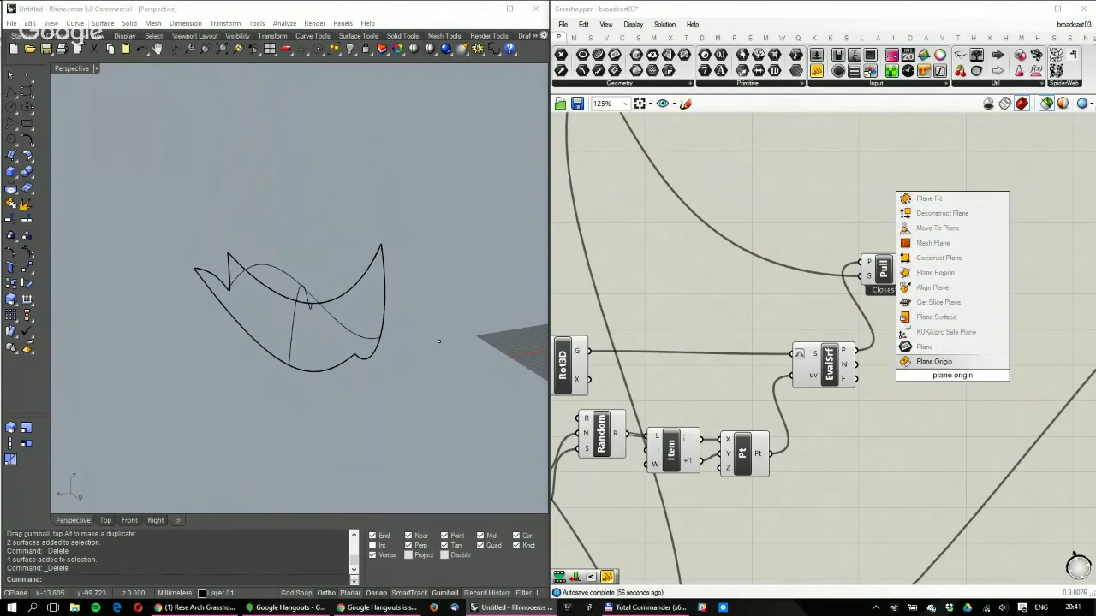
key(Return)
drag(856, 378, 934, 364)
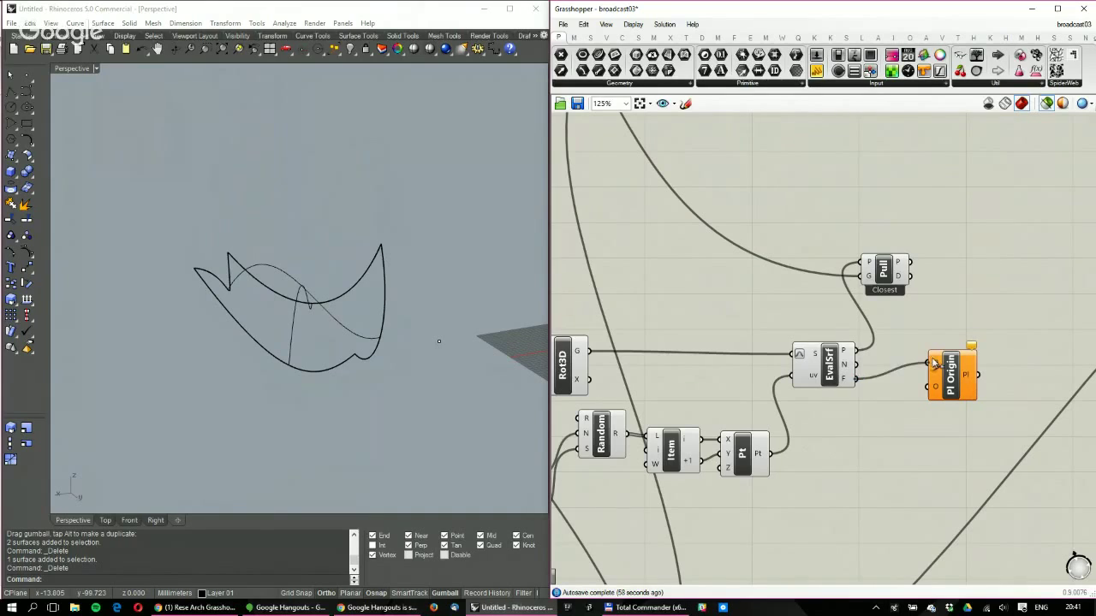
drag(910, 275, 925, 390)
click(966, 380)
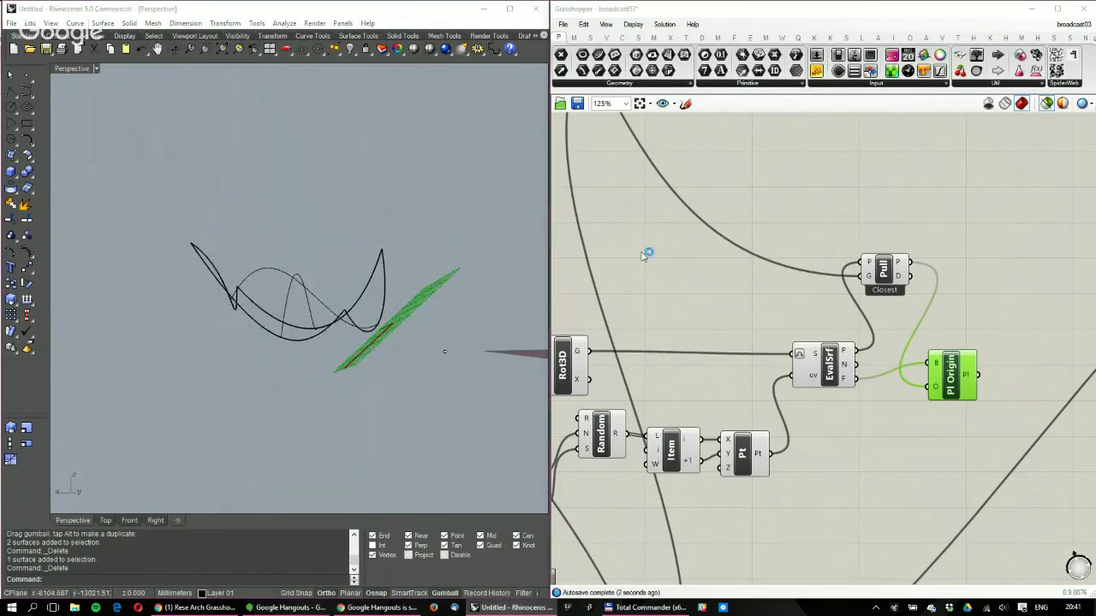
Highlight Mesh Join together with Plane Origin and examine how the relocated plane meets the joined mesh
scroll(751, 328, down, 5)
scroll(768, 267, up, 3)
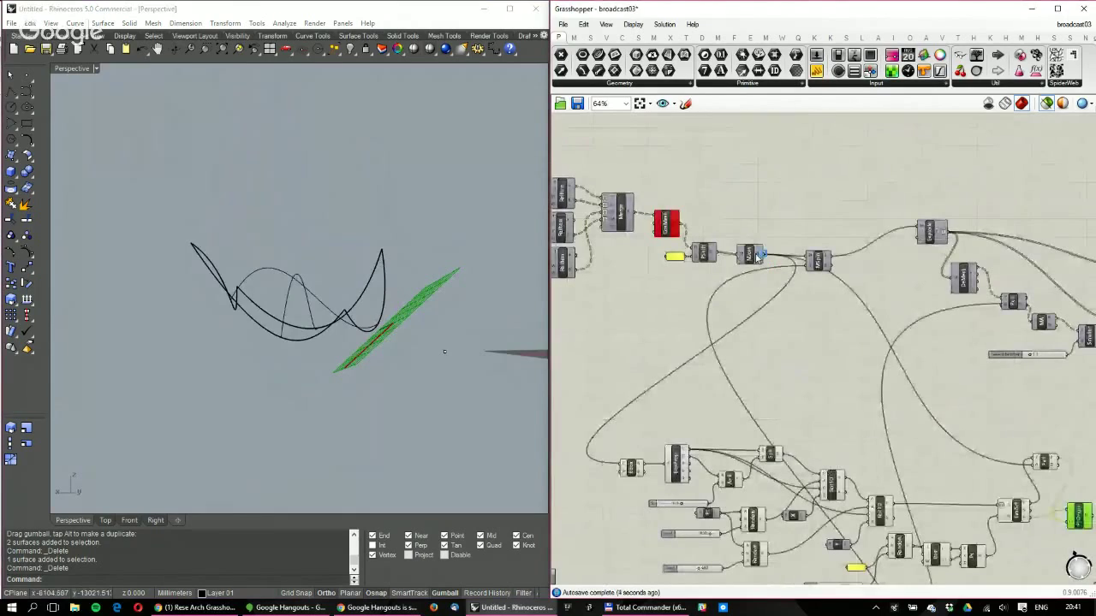
click(752, 255)
right_drag(466, 273, 382, 352)
scroll(414, 347, up, 2)
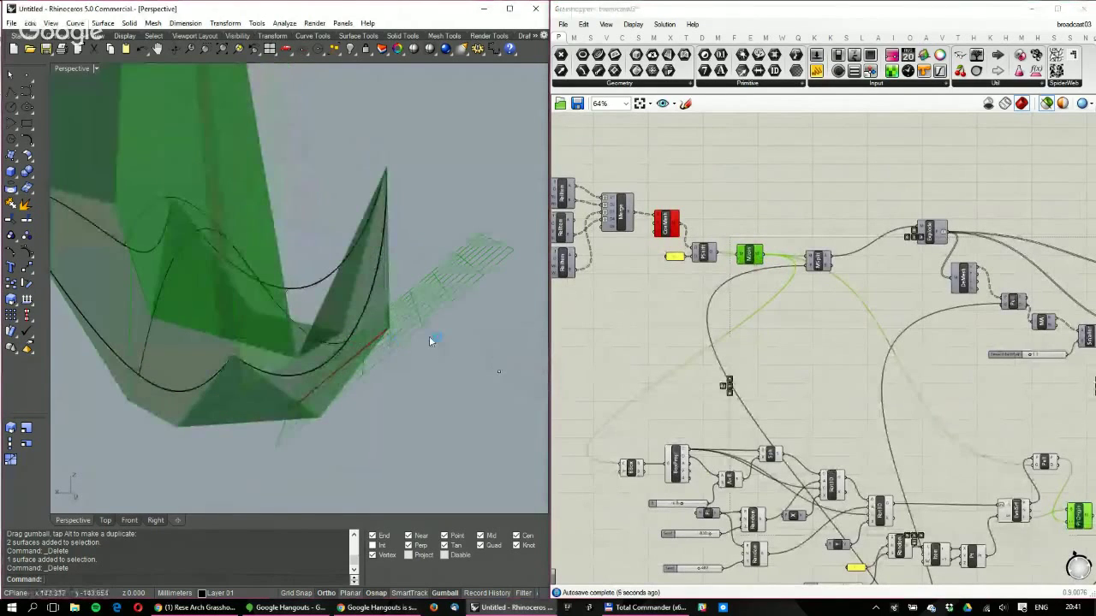
scroll(414, 345, down, 4)
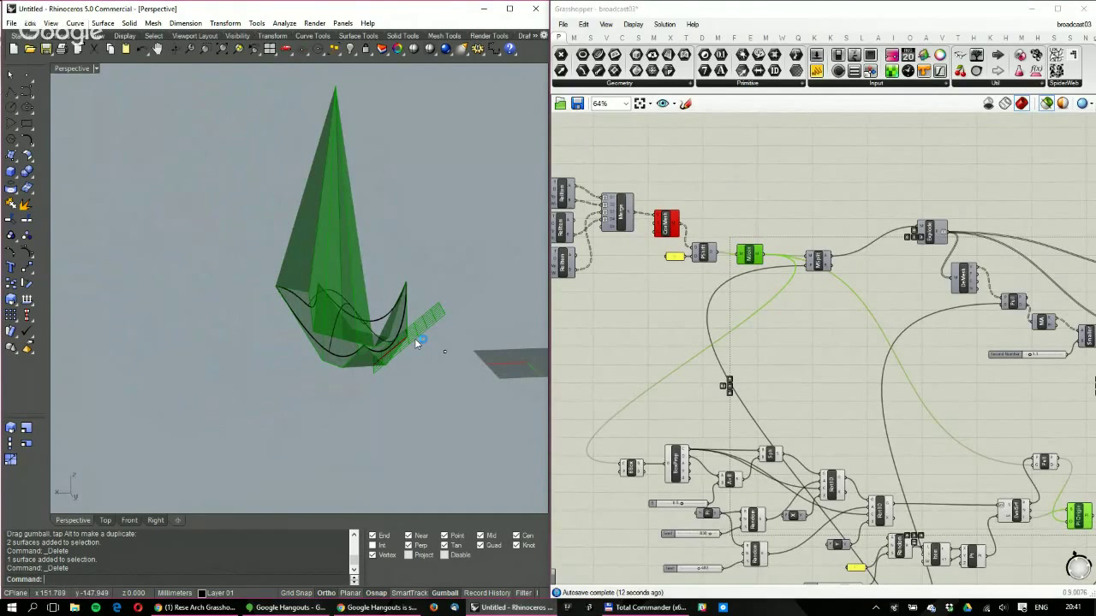
scroll(384, 367, up, 3)
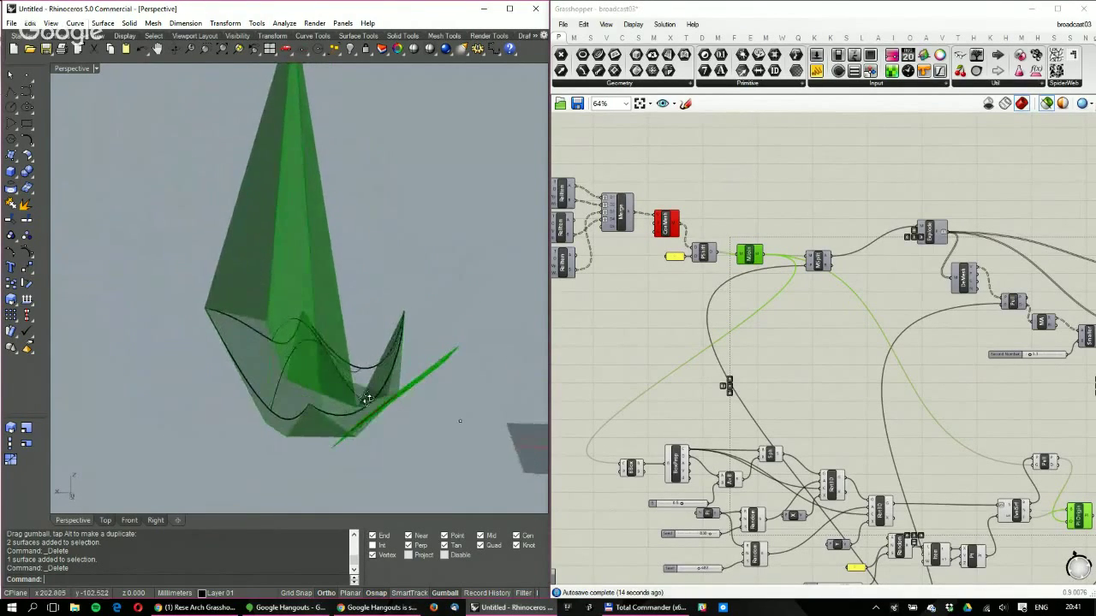
scroll(394, 399, up, 3)
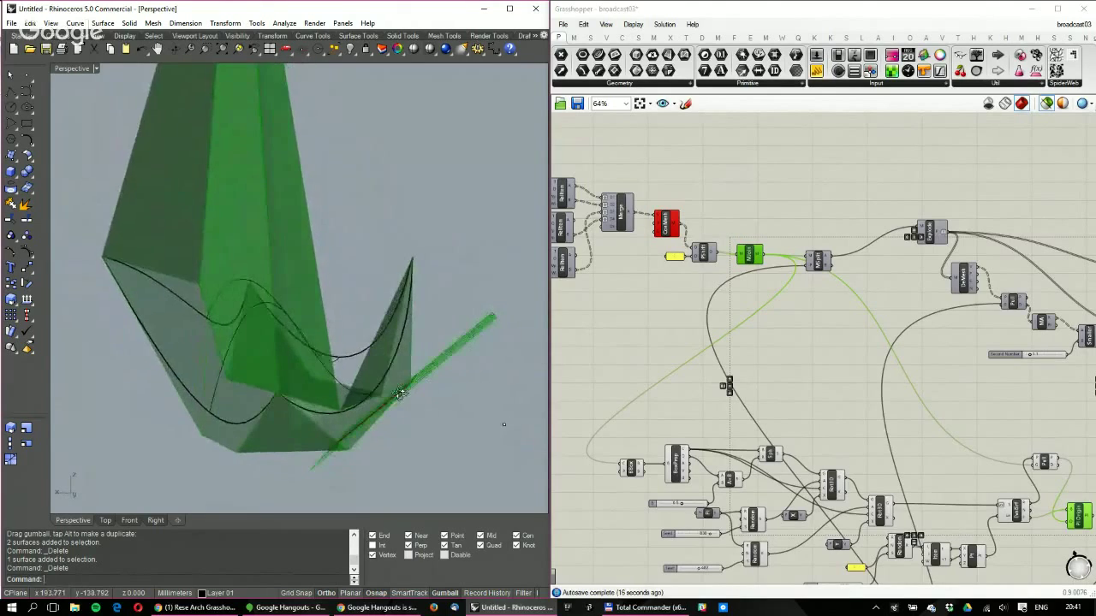
scroll(402, 394, up, 3)
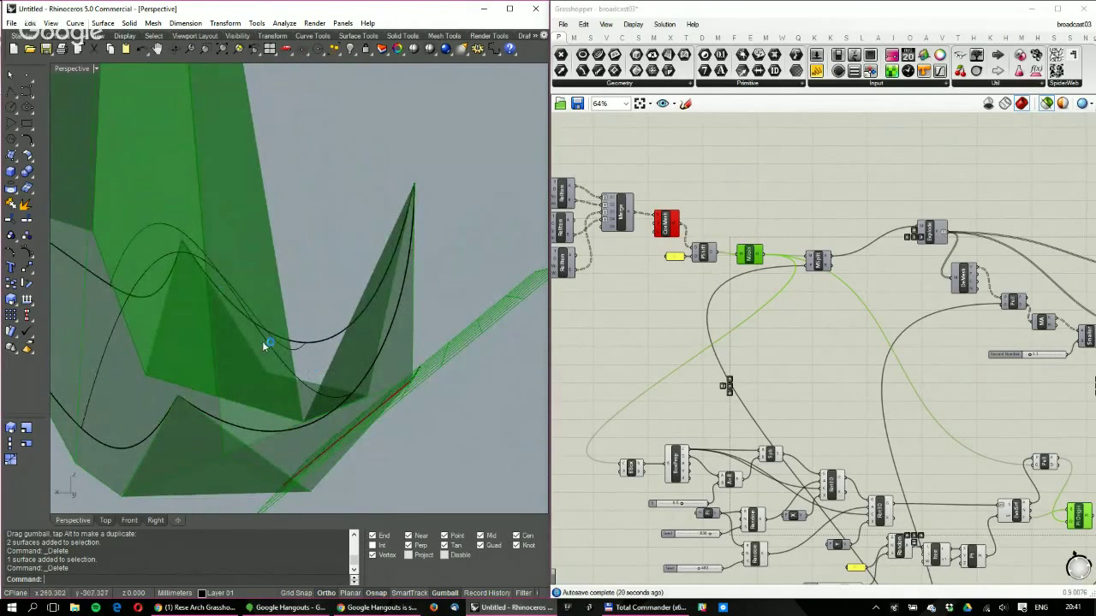
Examine the relocated plane against the joined mesh and check the outputs of Plane Origin and Pull Point
scroll(262, 341, down, 6)
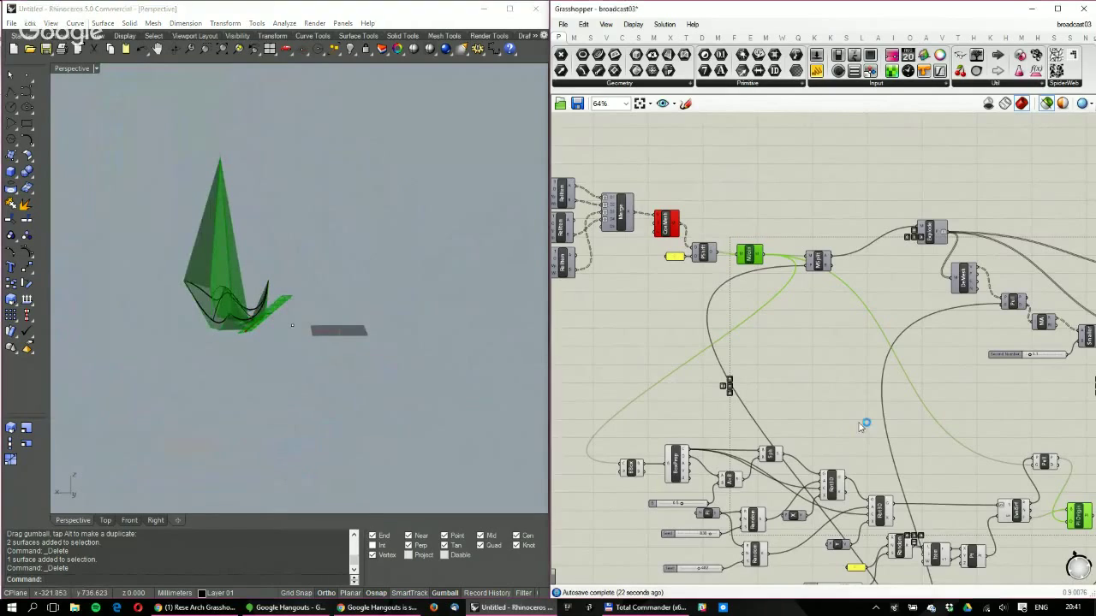
right_drag(860, 423, 813, 421)
scroll(973, 432, up, 3)
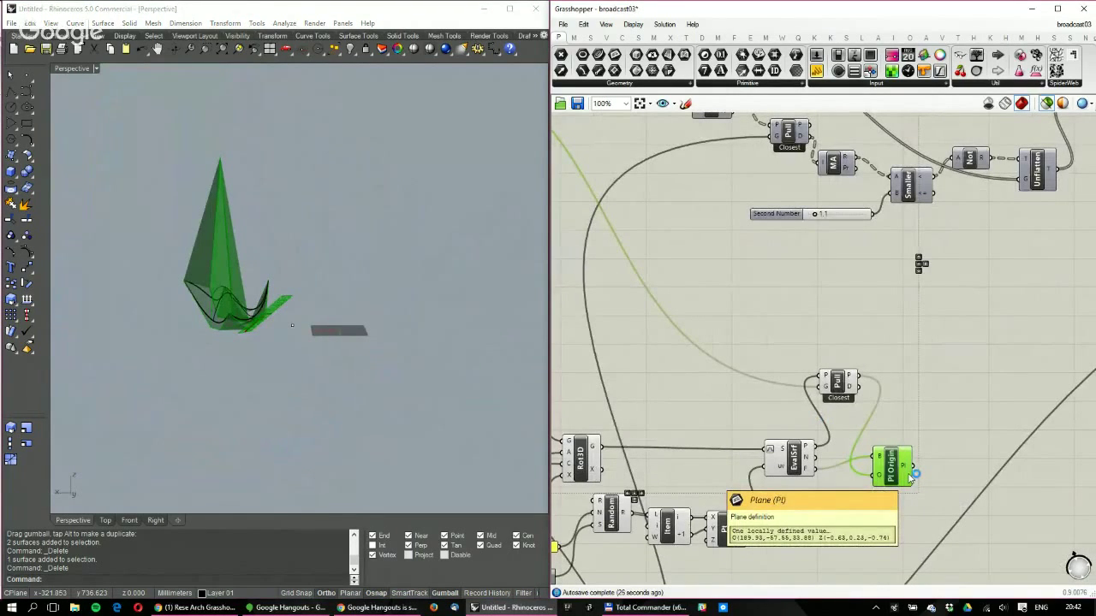
right_drag(324, 314, 278, 323)
scroll(275, 320, up, 6)
right_drag(844, 412, 861, 395)
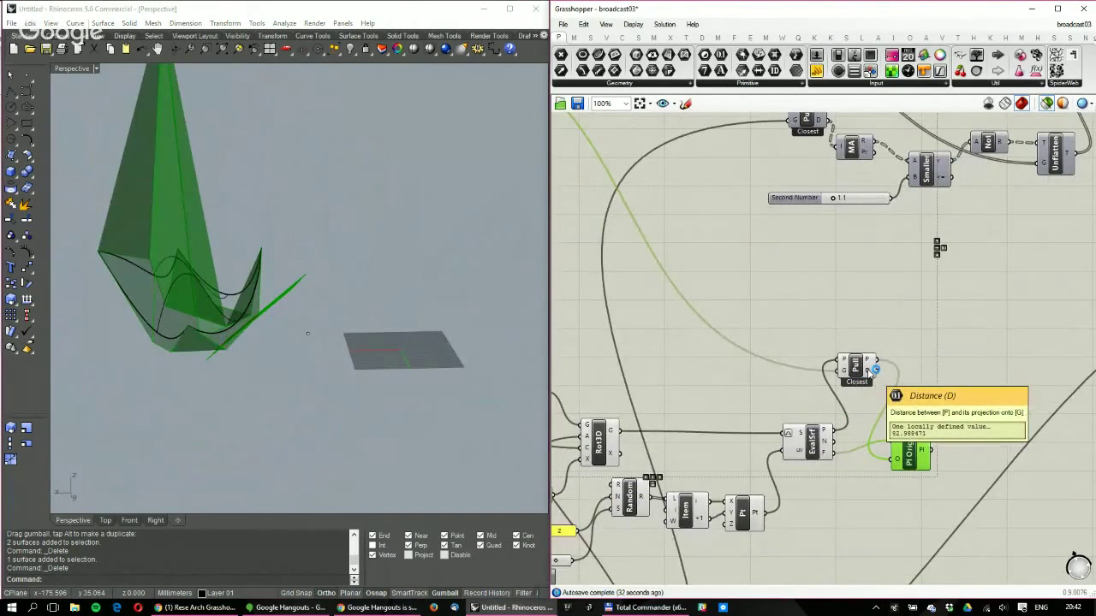
scroll(869, 370, down, 2)
right_drag(679, 333, 818, 369)
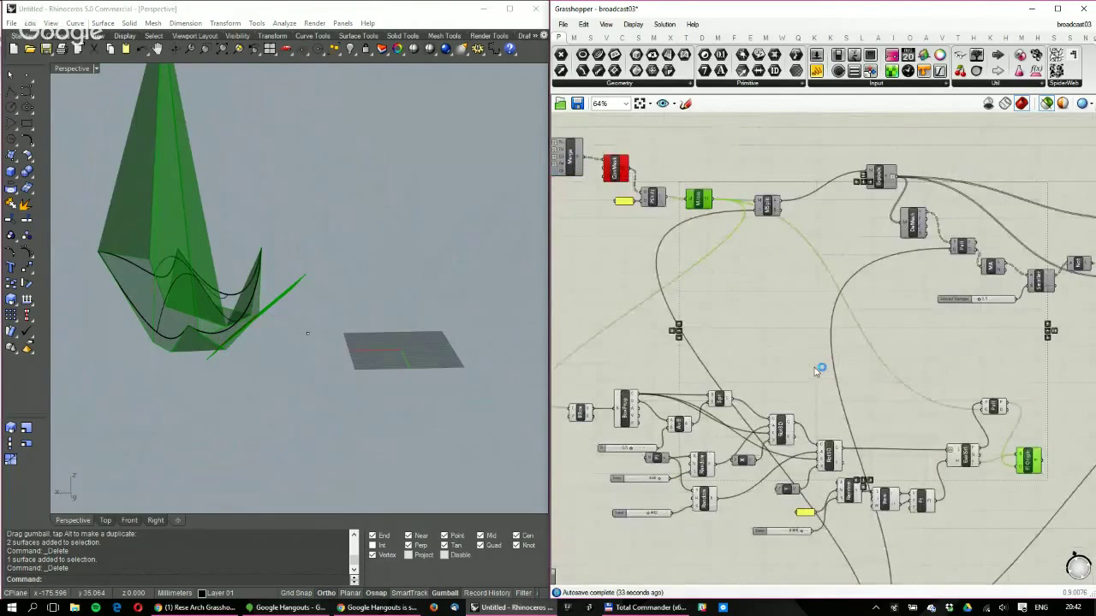
Copy the box diagonal's multiplication and its number slider to beyond Plane Origin, and set the copied slider to 0.1
scroll(642, 308, up, 2)
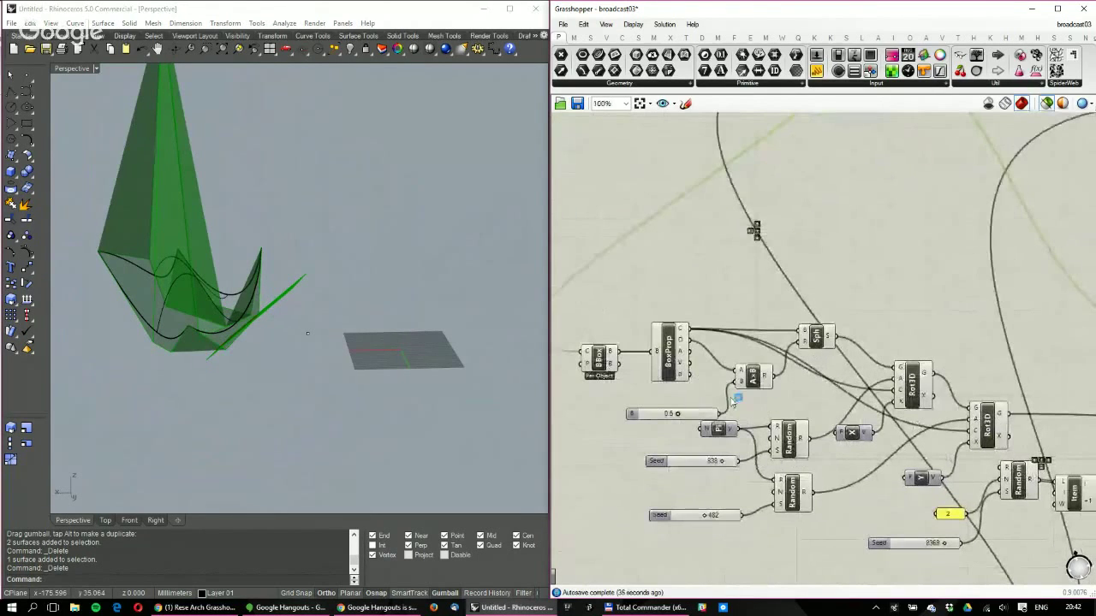
mouse_move(685, 344)
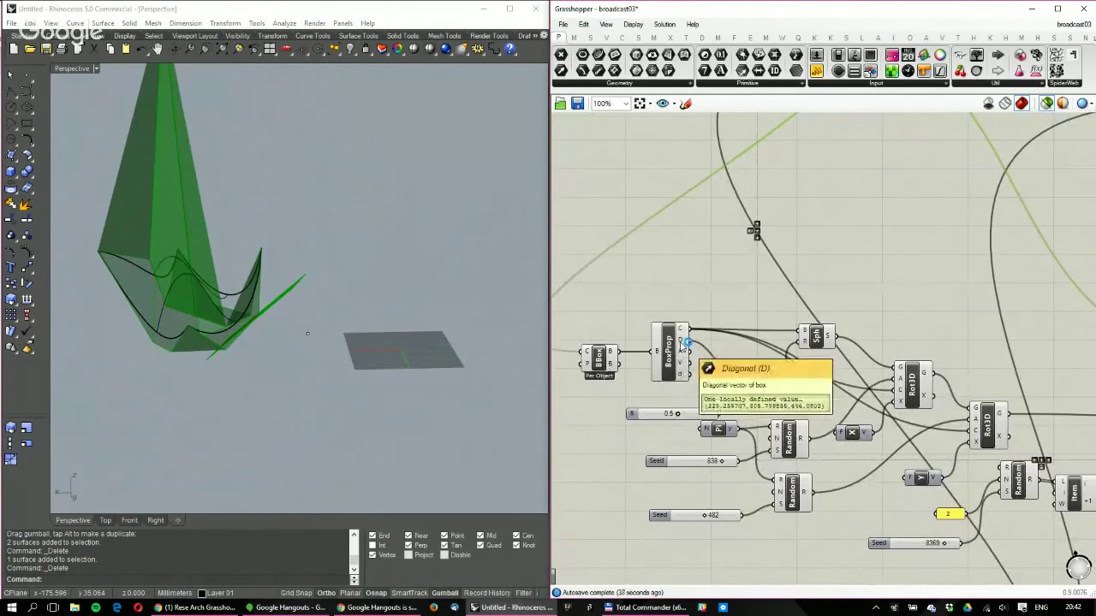
drag(685, 344, 739, 372)
click(637, 417)
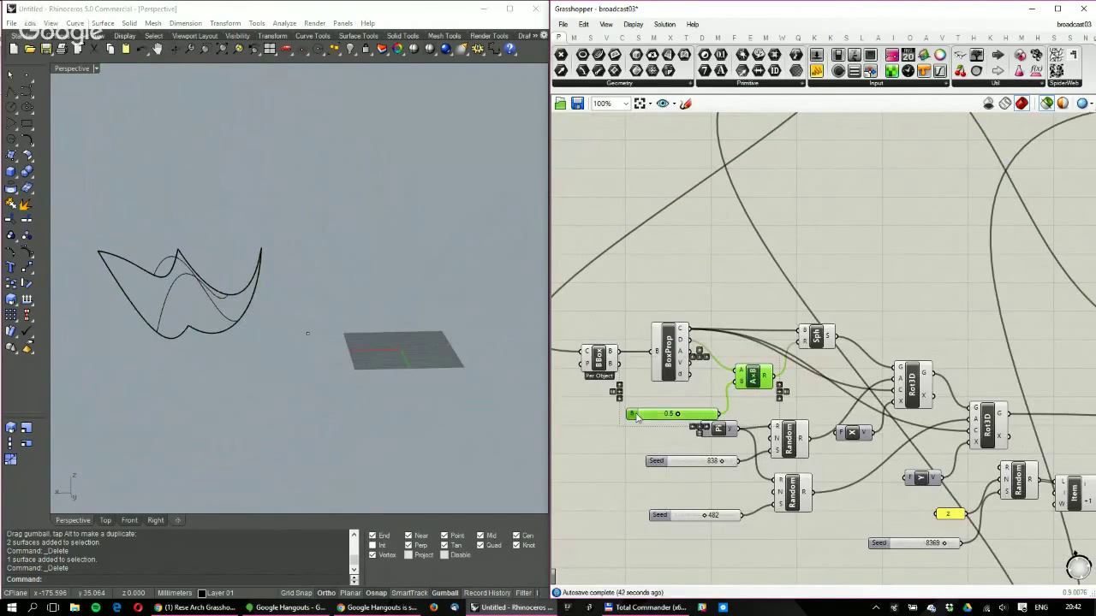
drag(753, 377, 861, 294)
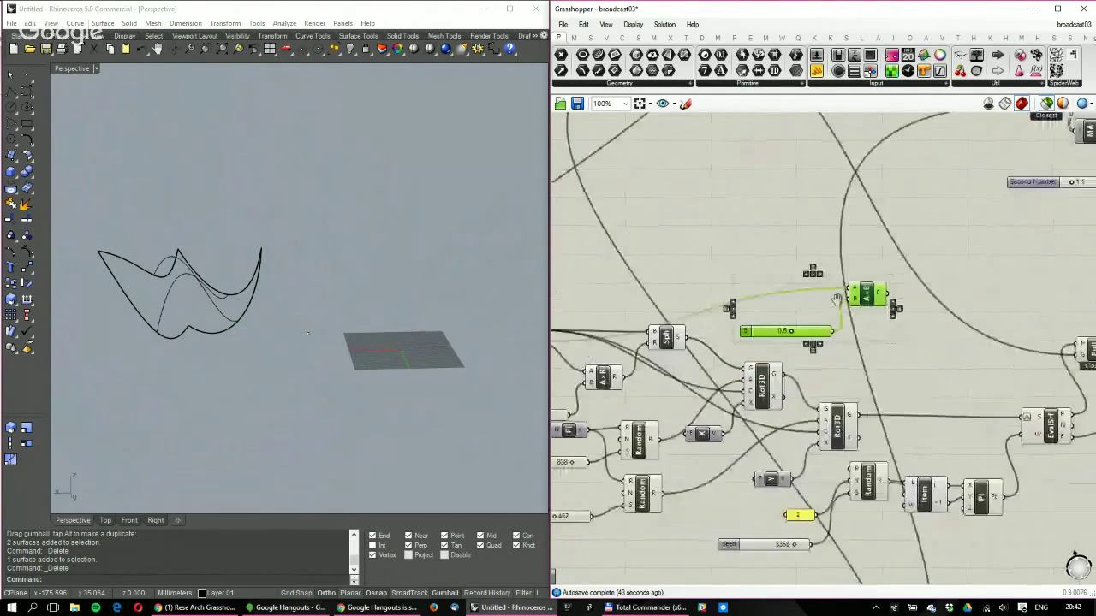
scroll(861, 294, down, 2)
scroll(950, 349, up, 4)
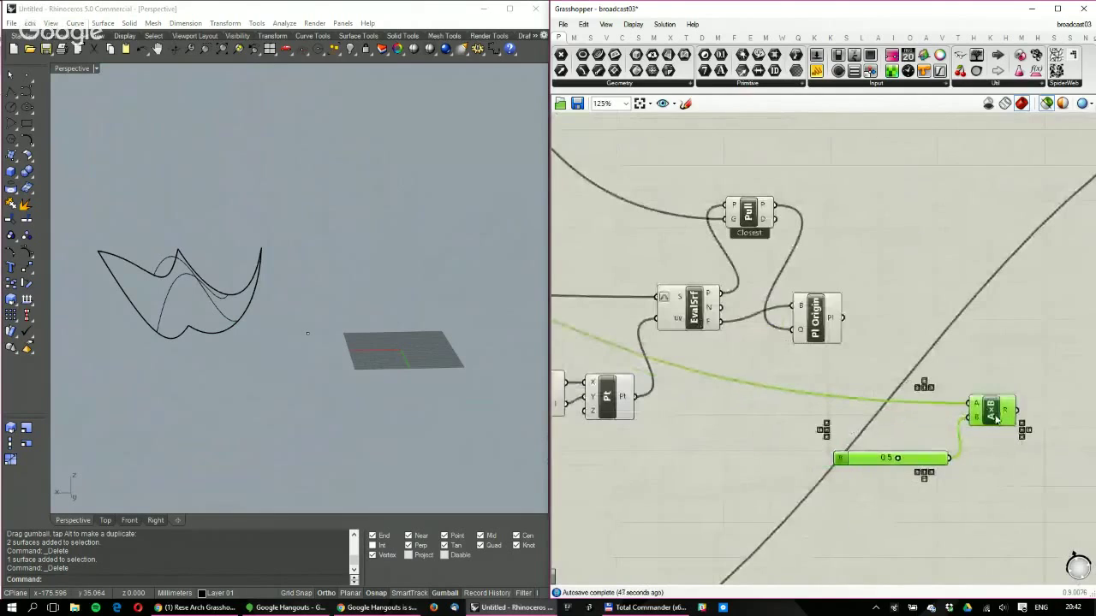
click(898, 341)
scroll(942, 418, up, 3)
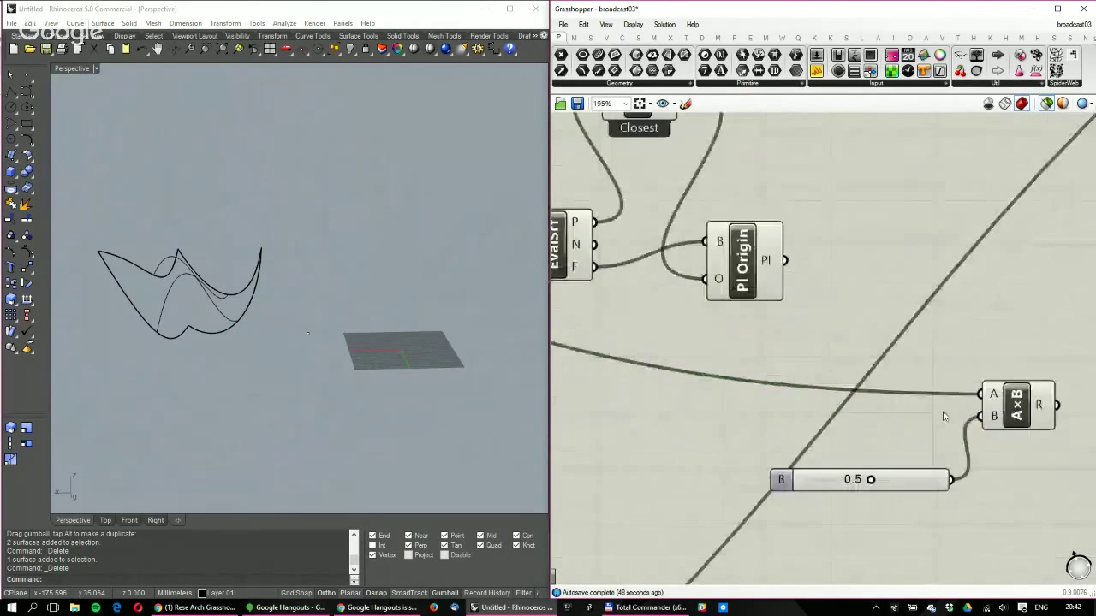
drag(871, 480, 819, 485)
Add a Reverse vector component near the copied multiplication and feed it from Evaluate Surface's N output
scroll(787, 323, down, 3)
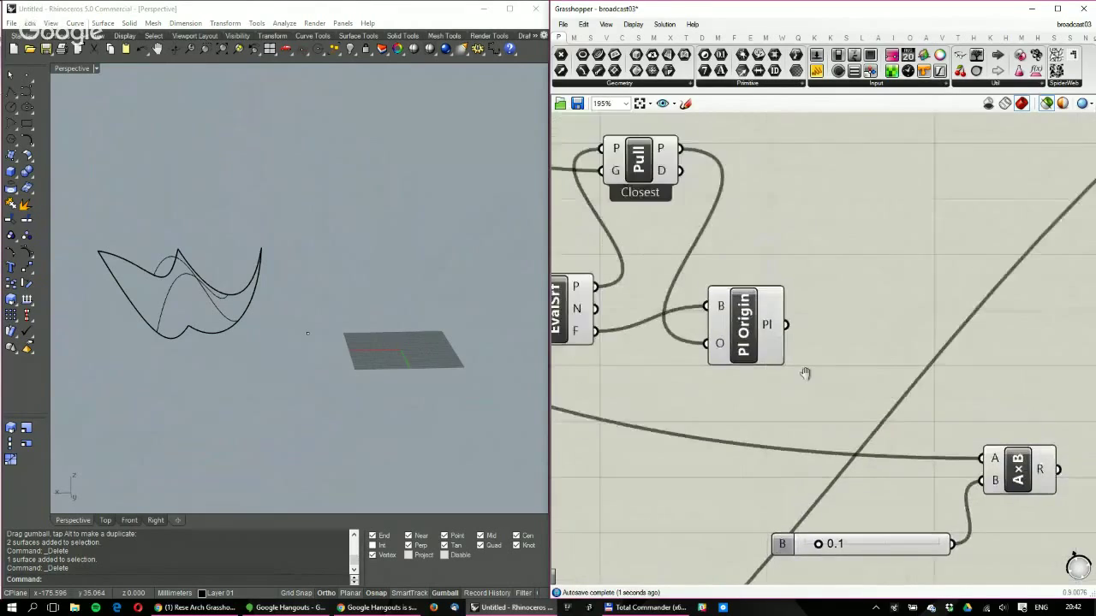
drag(805, 368, 878, 376)
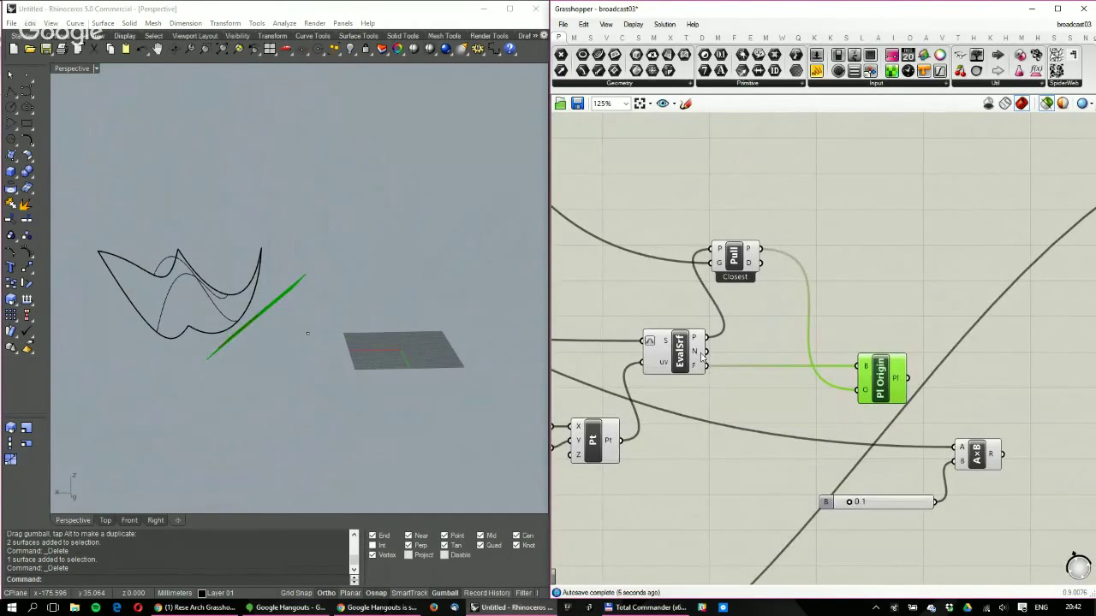
mouse_move(696, 355)
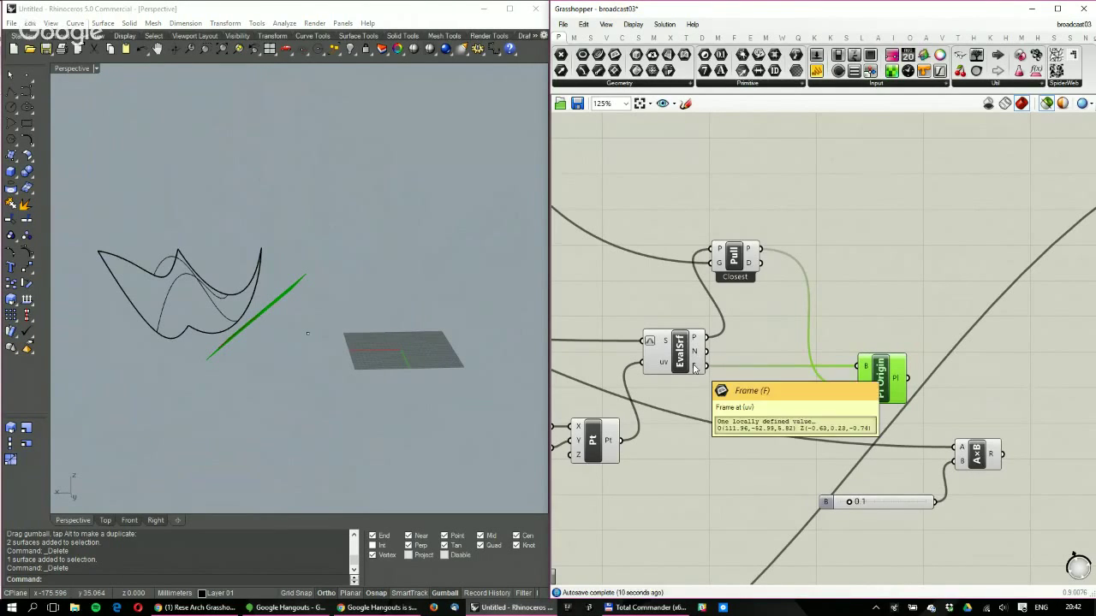
double_click(757, 340)
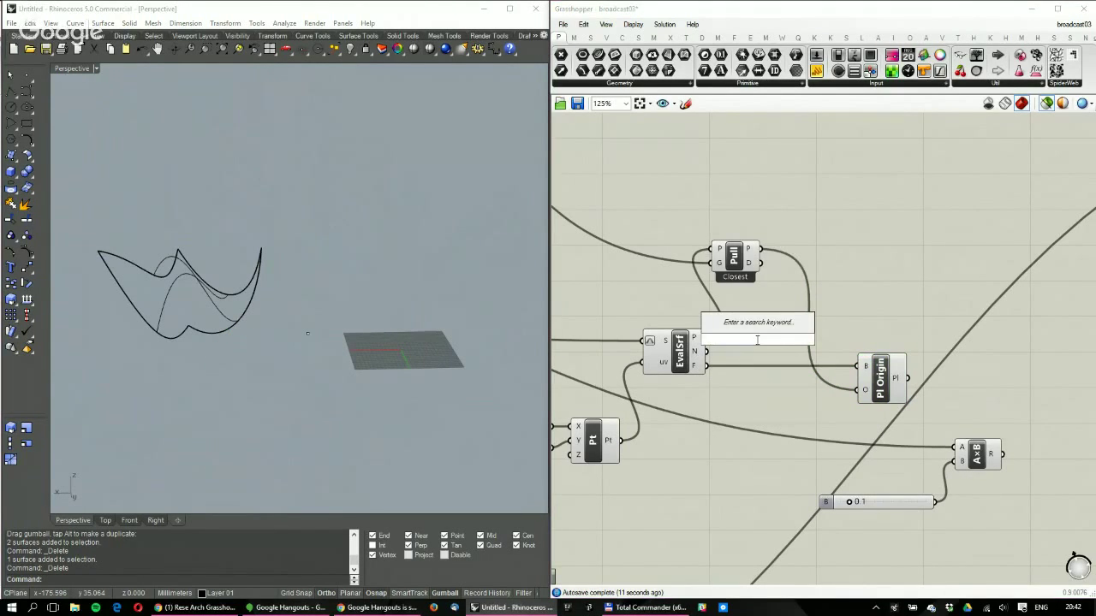
text(reverse)
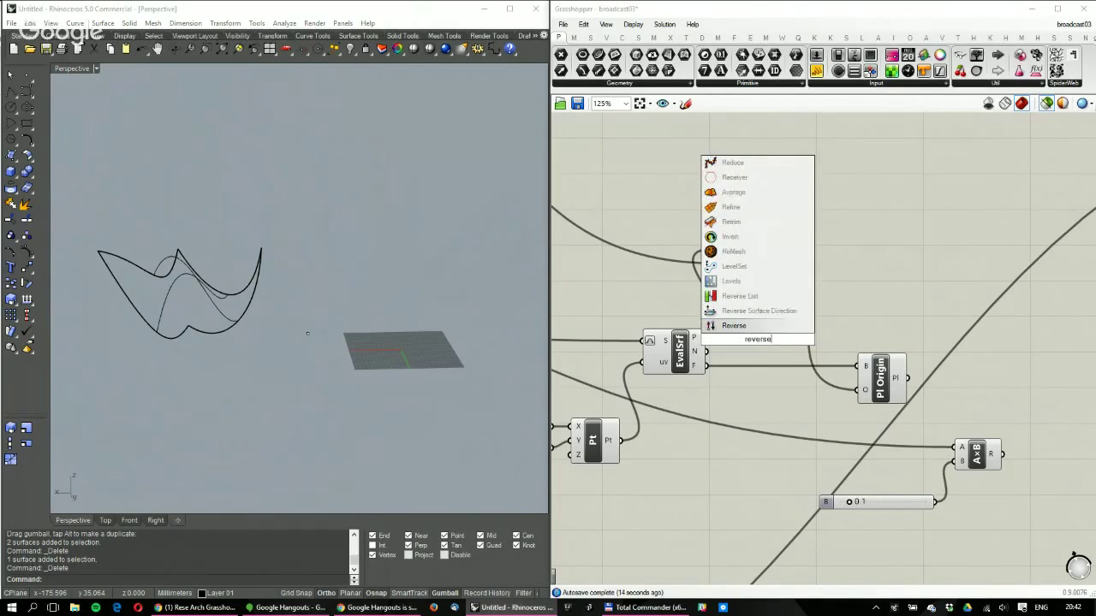
click(734, 326)
drag(706, 351, 972, 429)
Add an Amplitude component, feeding its V from Reverse and its A from the copied multiplication's result
double_click(1003, 386)
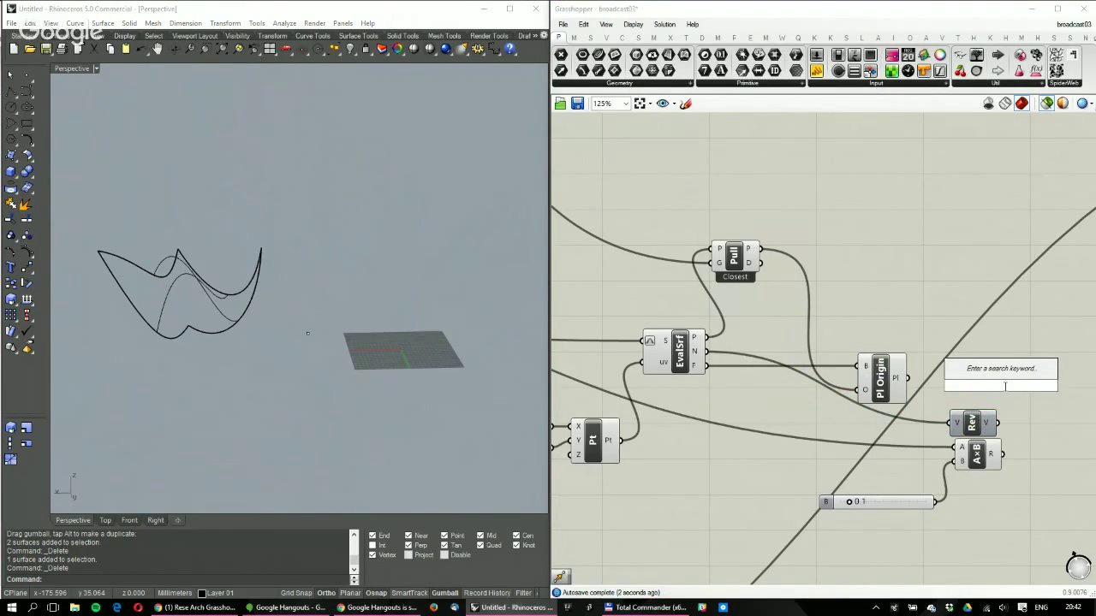
text(amplitude)
key(Return)
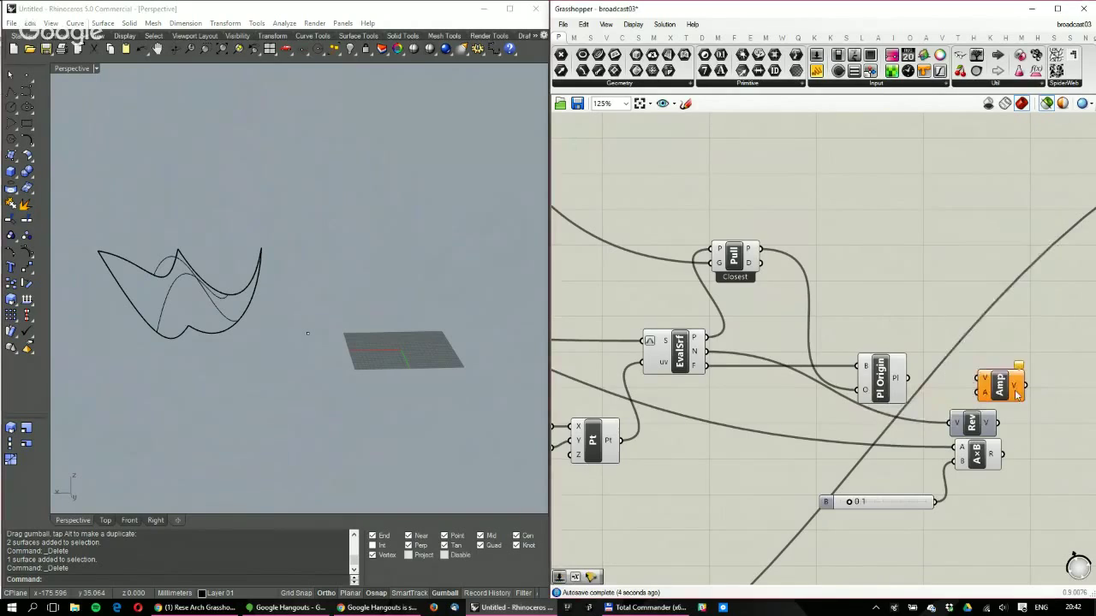
right_drag(999, 384, 822, 347)
drag(822, 346, 866, 402)
click(805, 381)
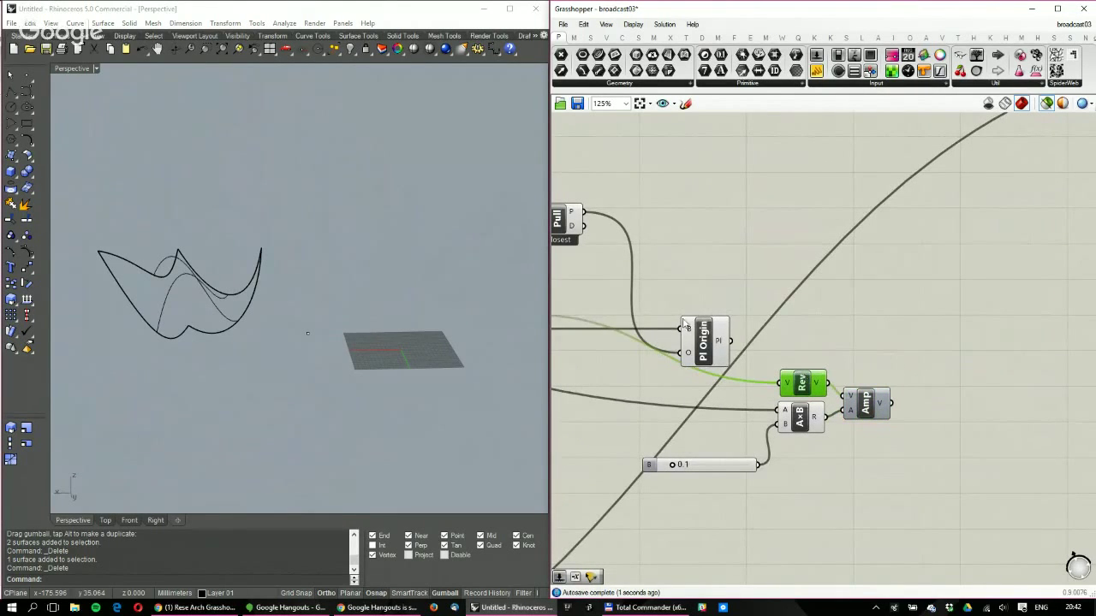
Add a Move component with Plane Origin's plane as geometry and Amplitude's vector as the translation
drag(685, 324, 898, 344)
double_click(922, 357)
text(move)
key(Return)
drag(891, 403, 901, 361)
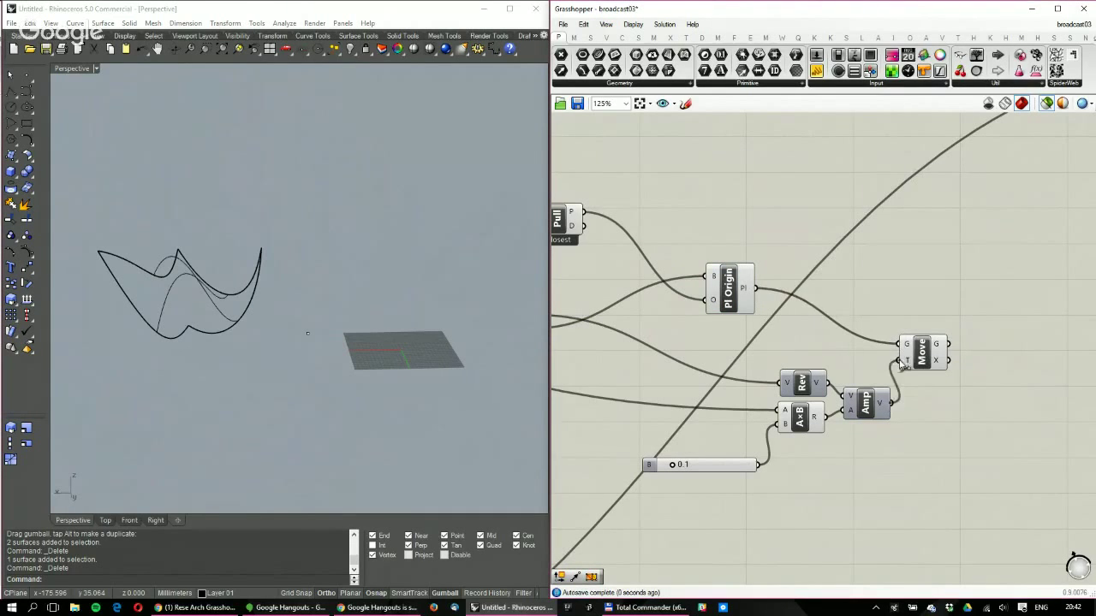
Highlight the moved plane together with Mesh Join and examine how deeply it cuts into the mesh
click(921, 353)
right_drag(921, 353, 938, 353)
scroll(813, 294, down, 4)
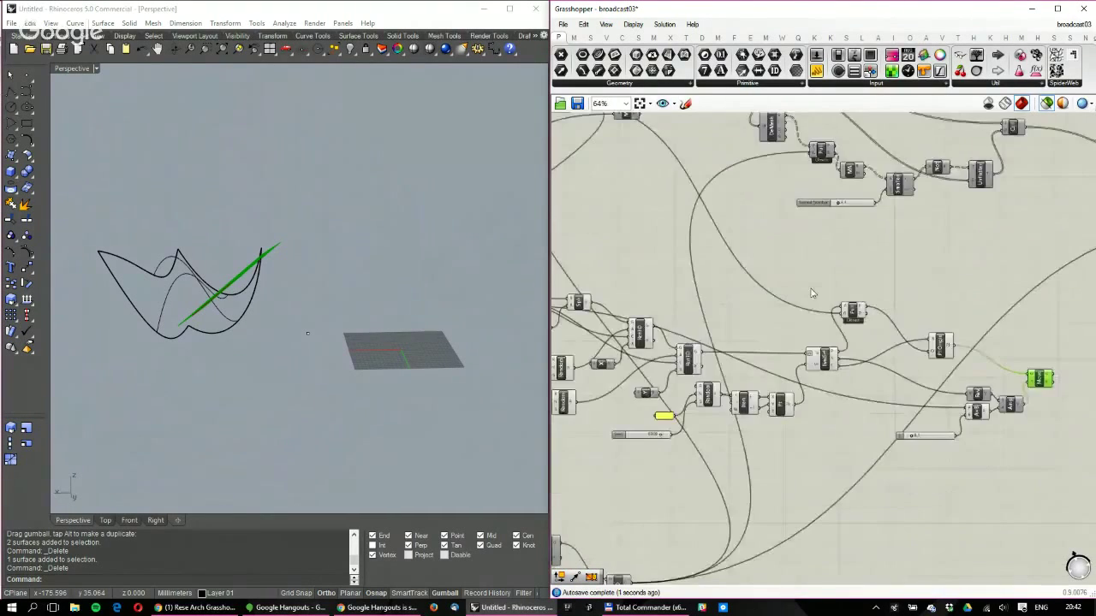
right_drag(812, 294, 1052, 401)
click(796, 209)
right_drag(215, 245, 300, 278)
scroll(251, 261, up, 3)
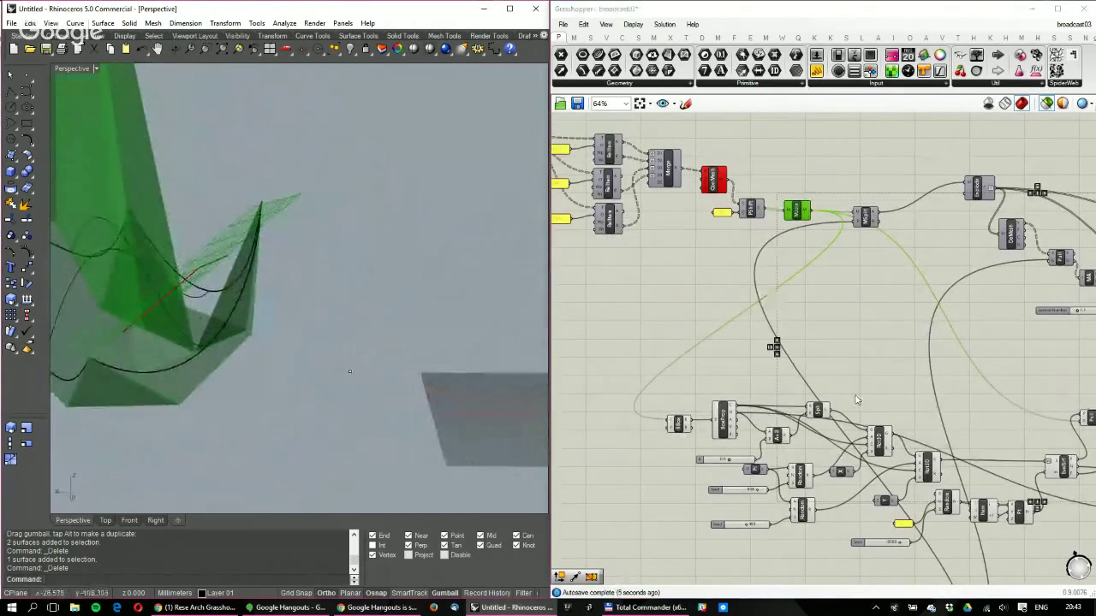
Replace the copied multiplication's B slider with a new number slider of 0.05 and delete the old one
right_drag(856, 399, 773, 393)
scroll(773, 393, up, 5)
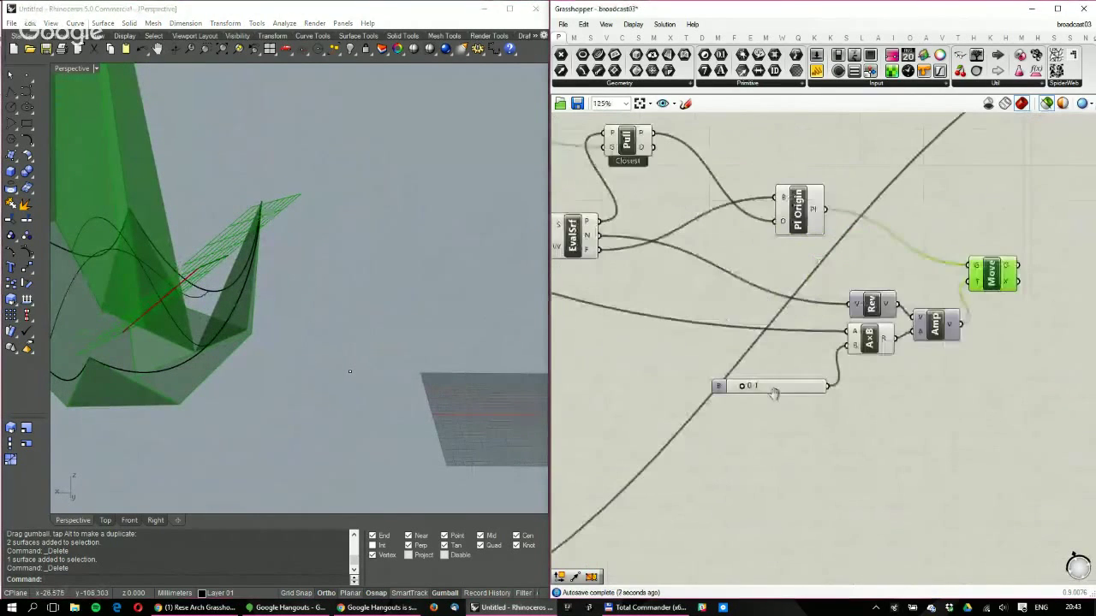
click(771, 423)
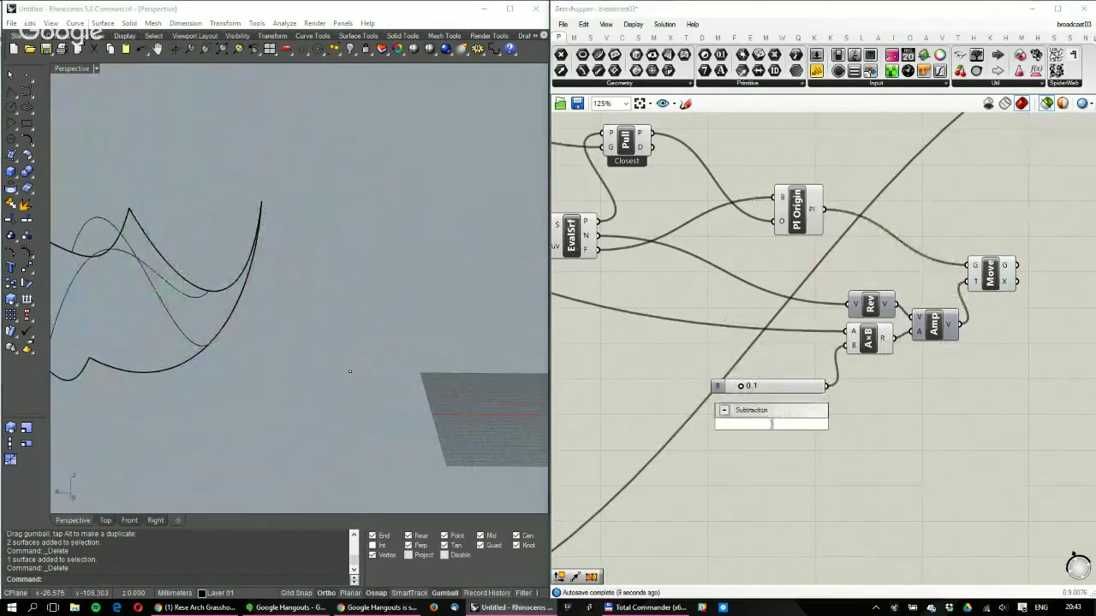
text(0.05)
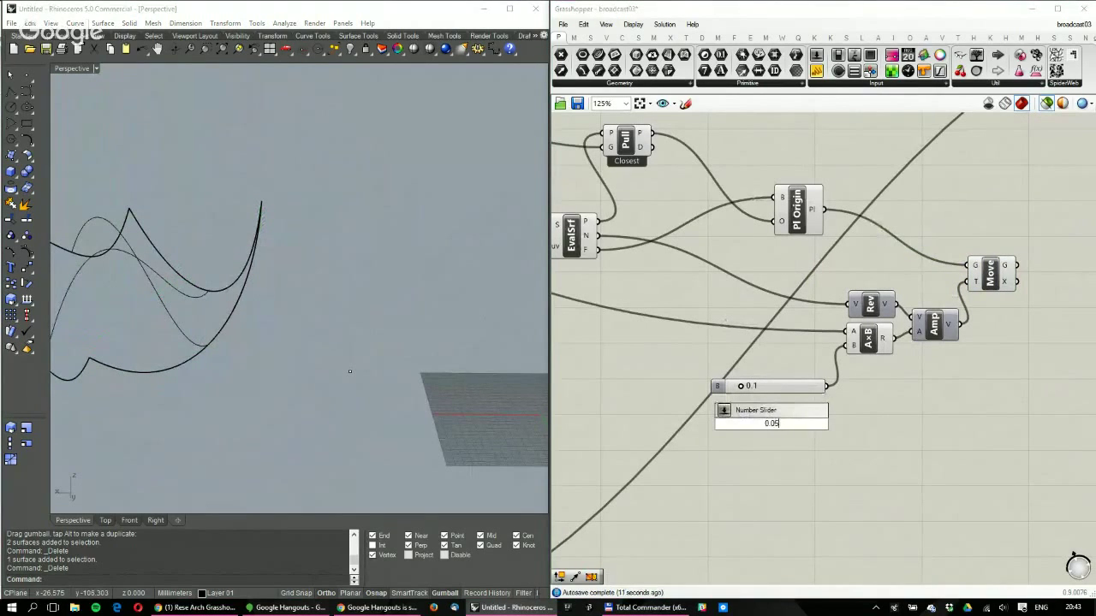
key(Return)
drag(831, 423, 852, 345)
click(754, 387)
key(Delete)
Examine the plane's reduced inward offset with Move and Mesh Join highlighted, viewing the mesh from farther away
click(991, 275)
scroll(809, 280, down, 2)
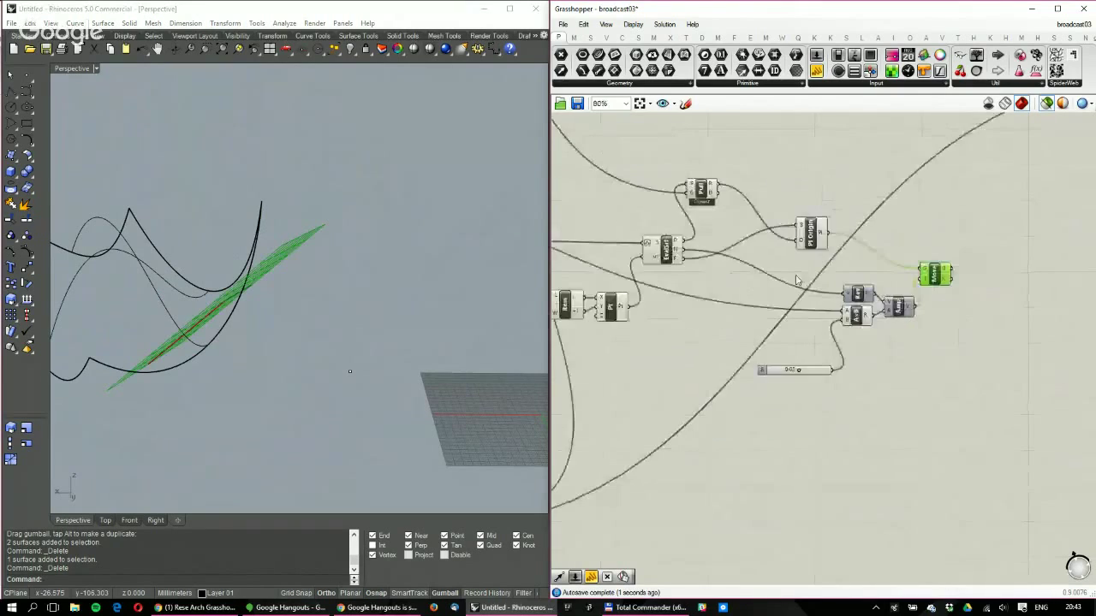
right_drag(695, 193, 864, 325)
scroll(813, 349, down, 2)
scroll(615, 179, up, 3)
right_drag(615, 179, 696, 202)
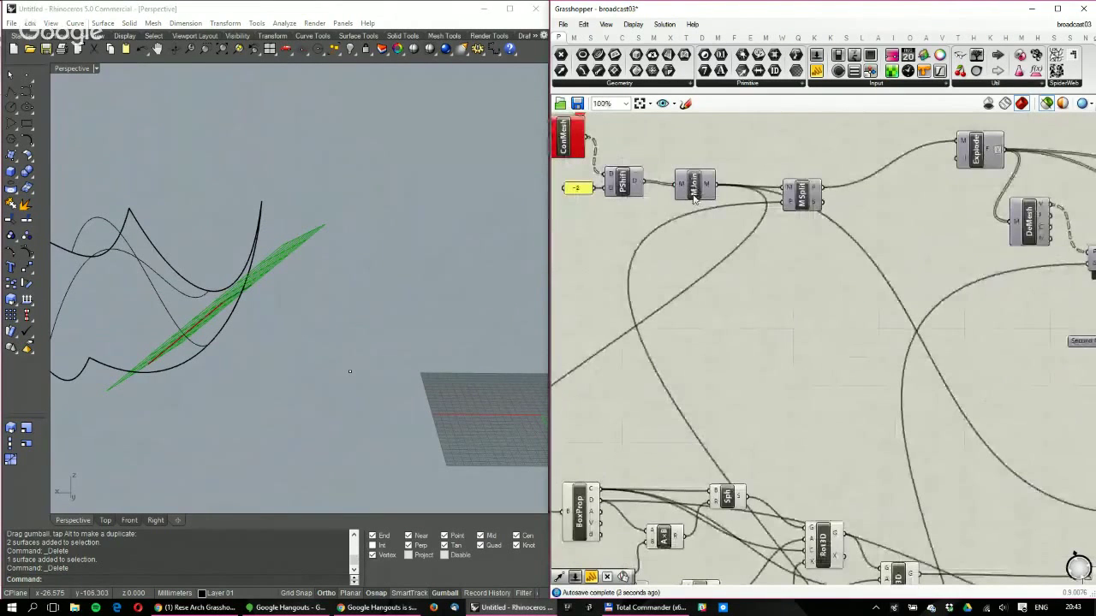
click(696, 199)
mouse_move(273, 290)
right_down()
mouse_move(298, 263)
mouse_move(275, 234)
mouse_move(280, 296)
right_up()
scroll(280, 296, down, 4)
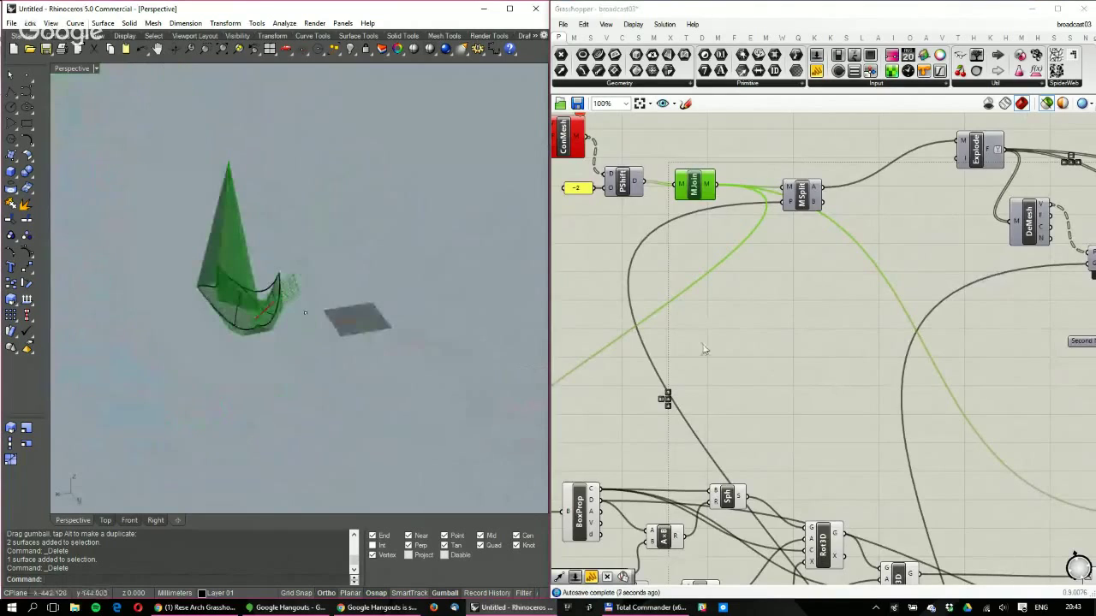
Select Mesh Split and all components downstream of it and move them farther along the canvas, beyond the new Move component
right_drag(846, 336, 648, 362)
scroll(651, 363, down, 2)
right_drag(879, 395, 675, 394)
right_drag(802, 396, 773, 305)
scroll(773, 305, down, 3)
right_drag(859, 319, 801, 317)
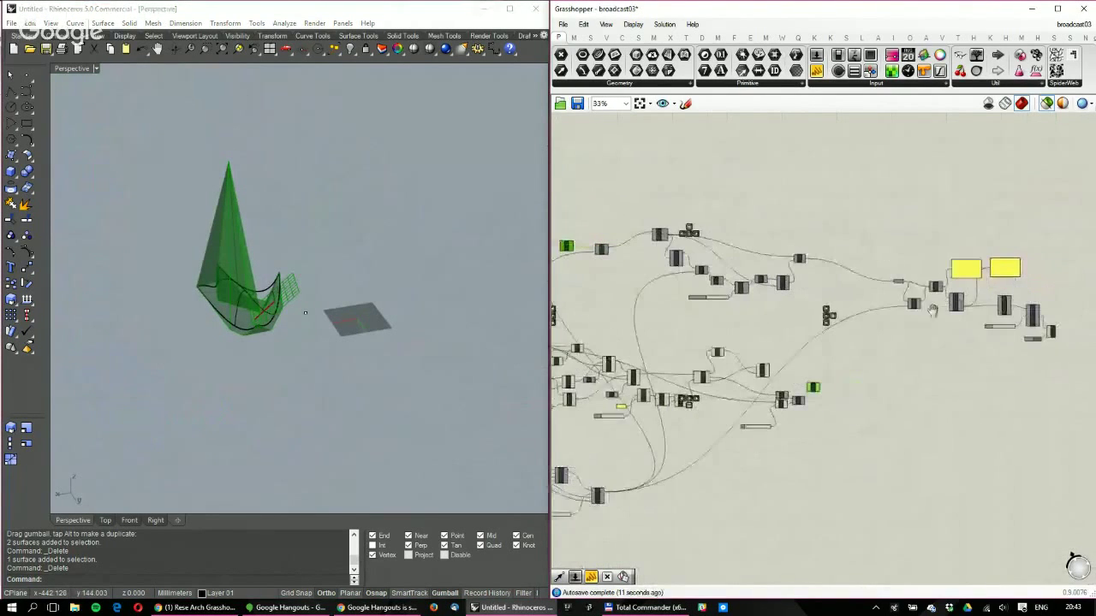
drag(1057, 355, 859, 224)
drag(798, 186, 617, 325)
right_drag(591, 244, 715, 245)
scroll(719, 246, up, 4)
shift+click(677, 257)
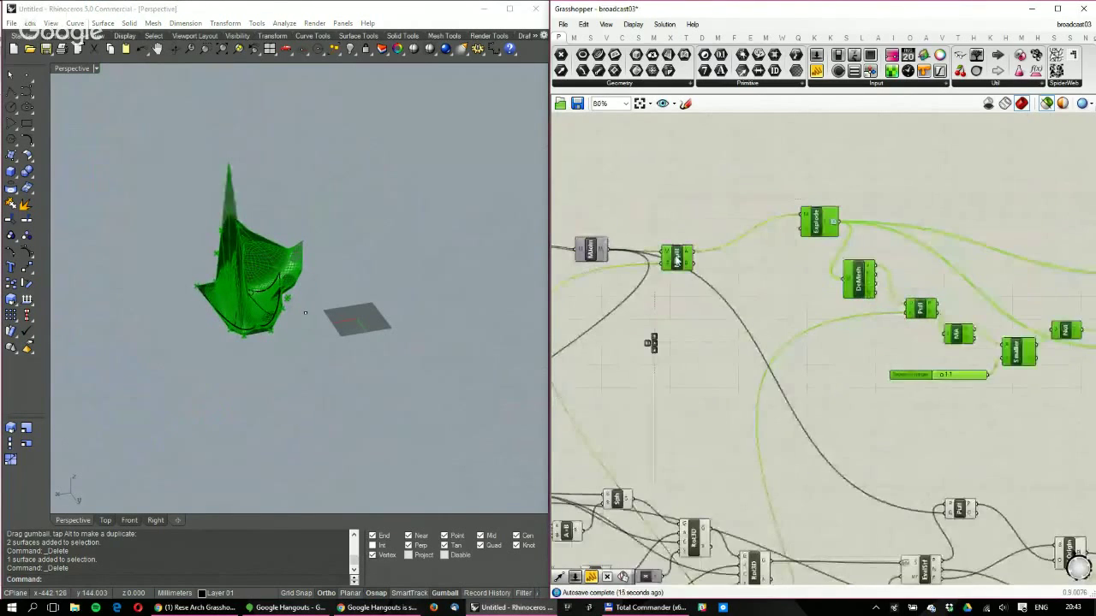
scroll(677, 257, down, 4)
drag(682, 258, 1055, 292)
Transfer all outgoing wires of the old rotated-plane setup to the output of the new Move component
right_drag(954, 343, 855, 293)
scroll(796, 311, up, 4)
right_drag(787, 318, 747, 371)
scroll(747, 371, down, 1)
click(719, 407)
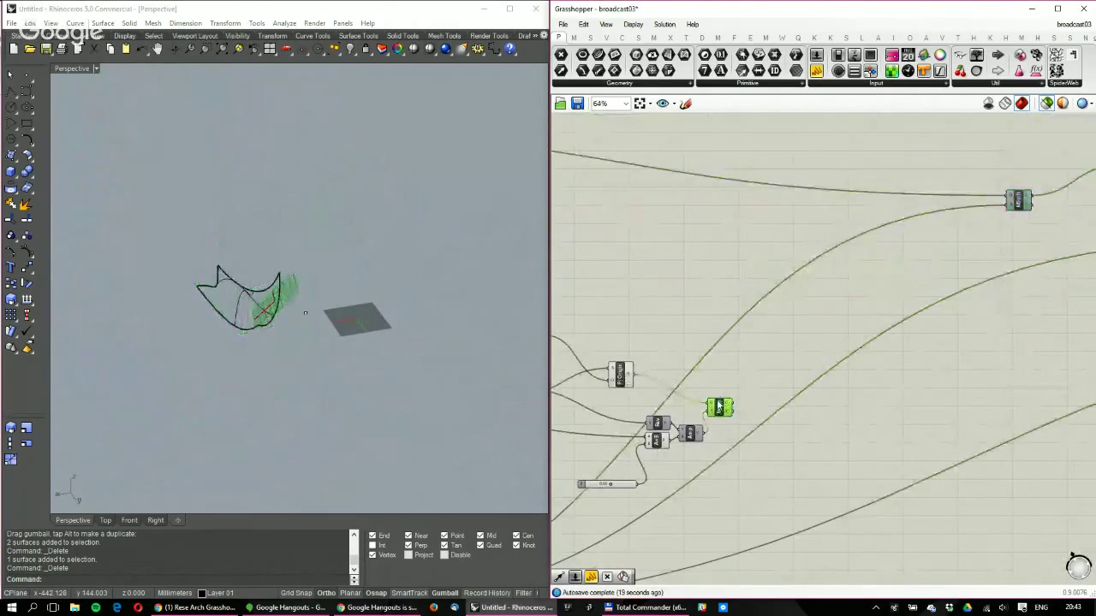
right_drag(719, 408, 689, 439)
scroll(805, 360, down, 2)
right_drag(805, 360, 859, 295)
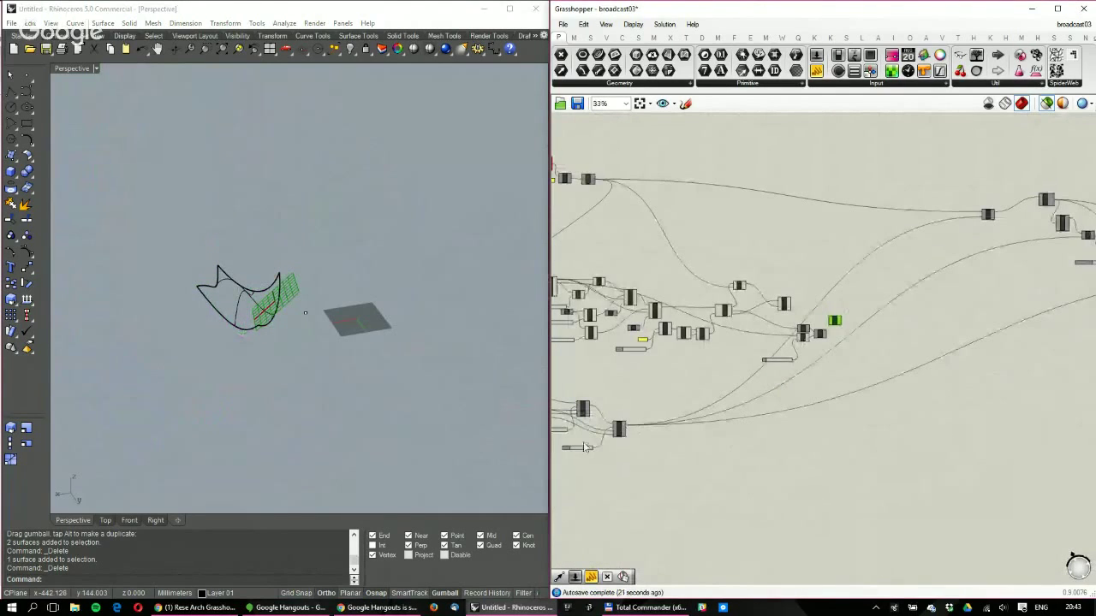
ctrl+shift+drag(623, 430, 833, 328)
Delete the disconnected old plane setup, including its sliders and rotation components
right_drag(629, 452, 804, 439)
drag(831, 479, 646, 369)
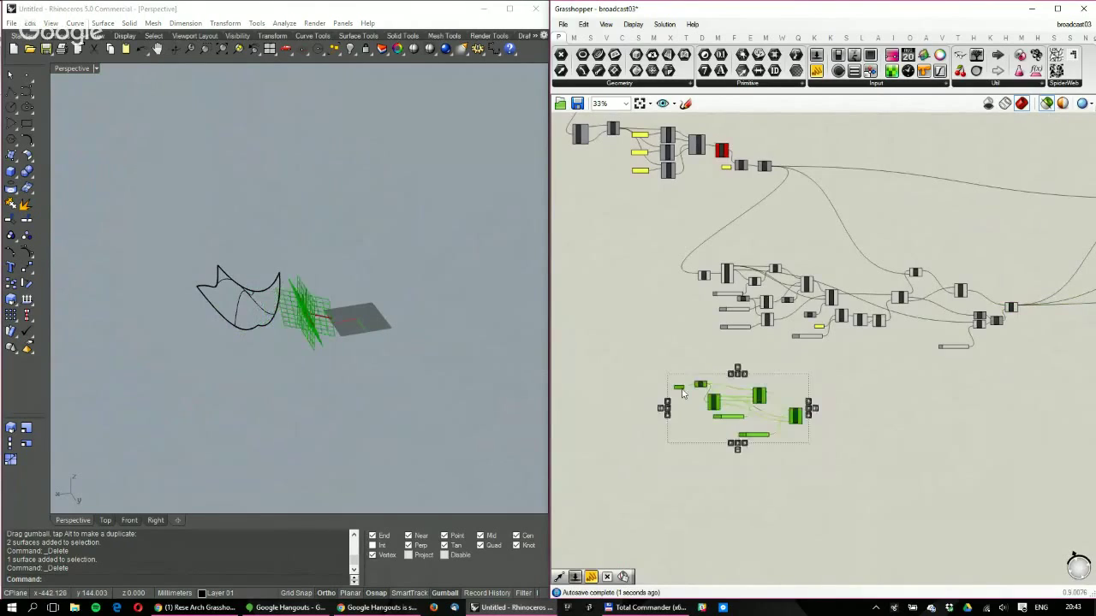
key(Delete)
Examine the Mesh Split, Catmull-Clark and unified-normals meshes produced with the new cutting plane
right_drag(1075, 282, 760, 388)
scroll(854, 318, up, 3)
click(840, 293)
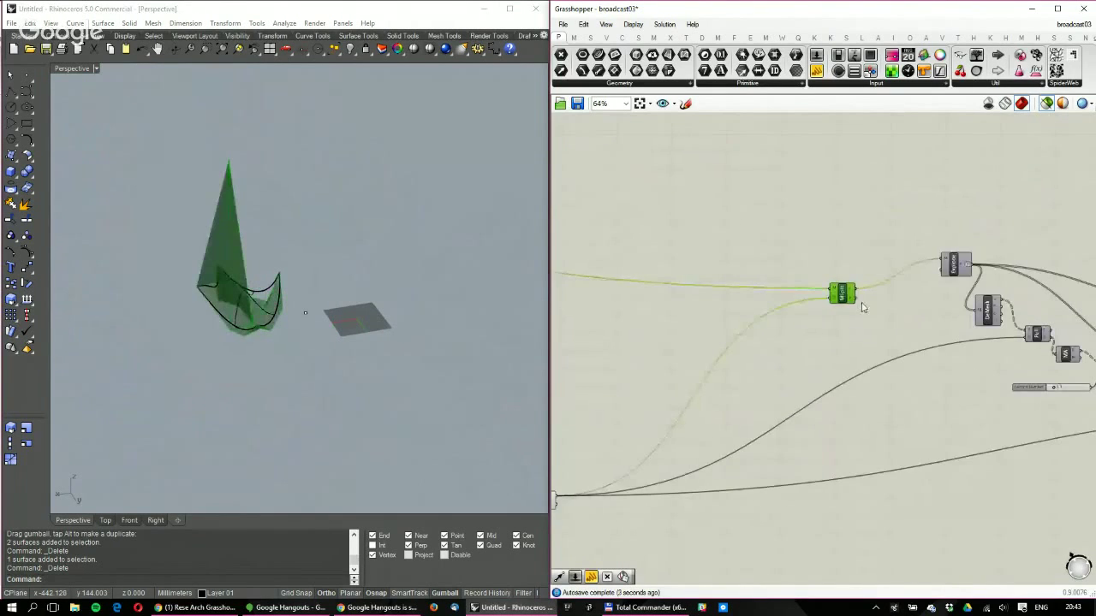
right_drag(1060, 352, 718, 320)
right_drag(873, 326, 634, 307)
click(939, 356)
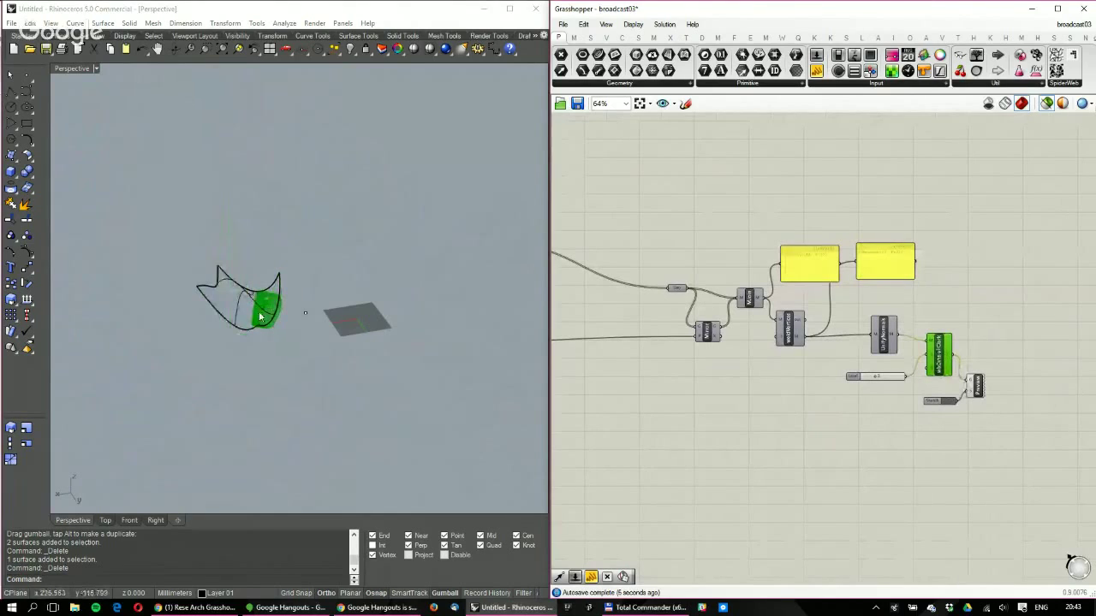
click(884, 336)
right_drag(800, 337, 911, 367)
scroll(997, 392, down, 3)
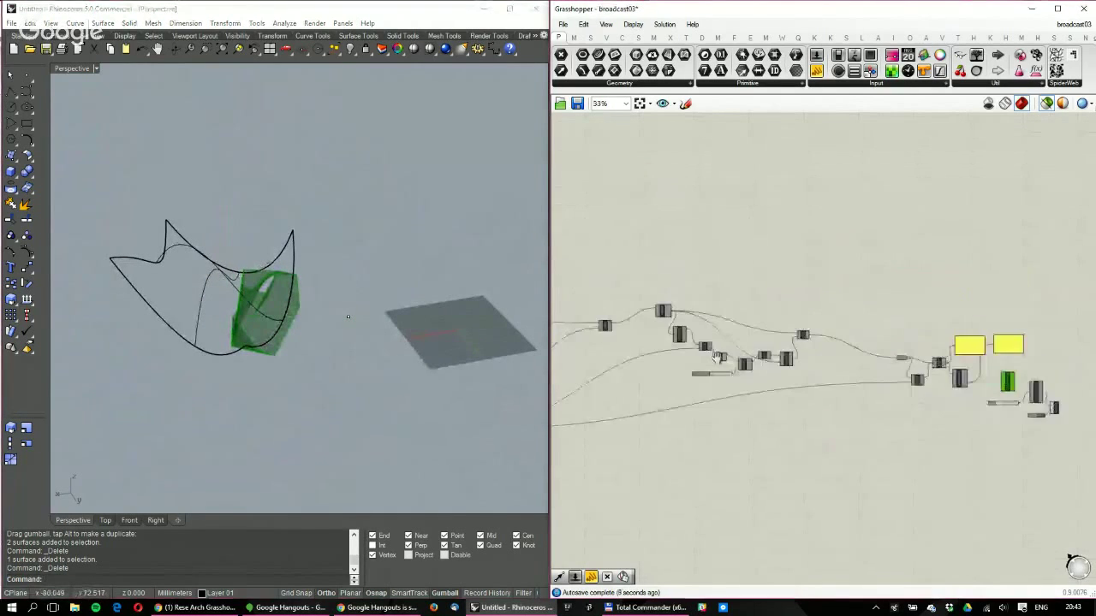
Compare the Mesh Split and Explode results, and feed Explode's mesh input from Mesh Split's B output instead of A
scroll(583, 354, up, 3)
click(625, 300)
right_drag(330, 276, 364, 294)
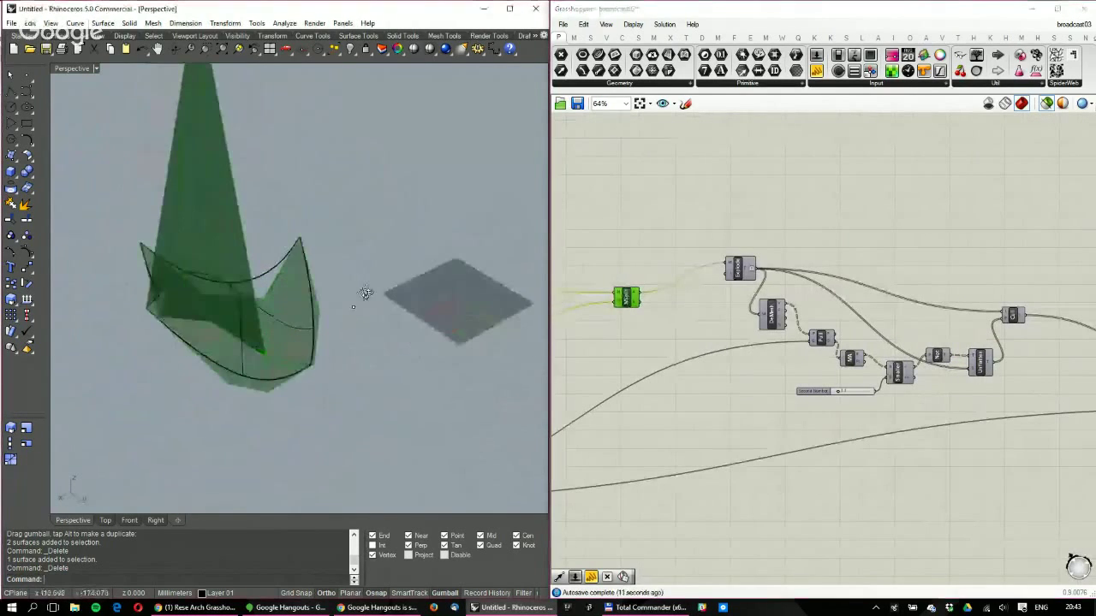
click(740, 268)
right_drag(521, 279, 282, 291)
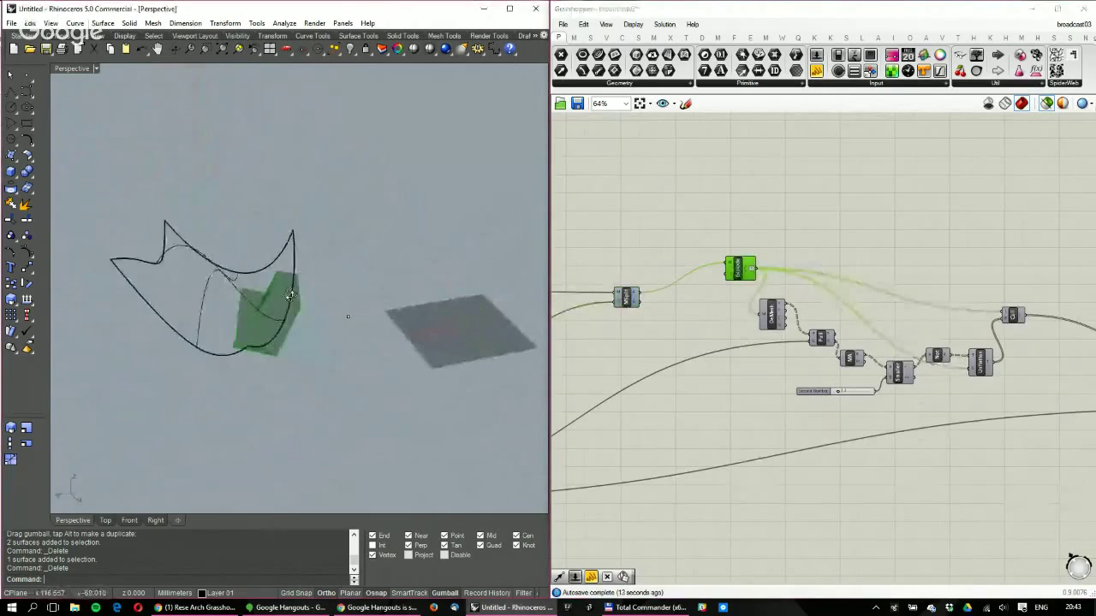
scroll(266, 293, up, 4)
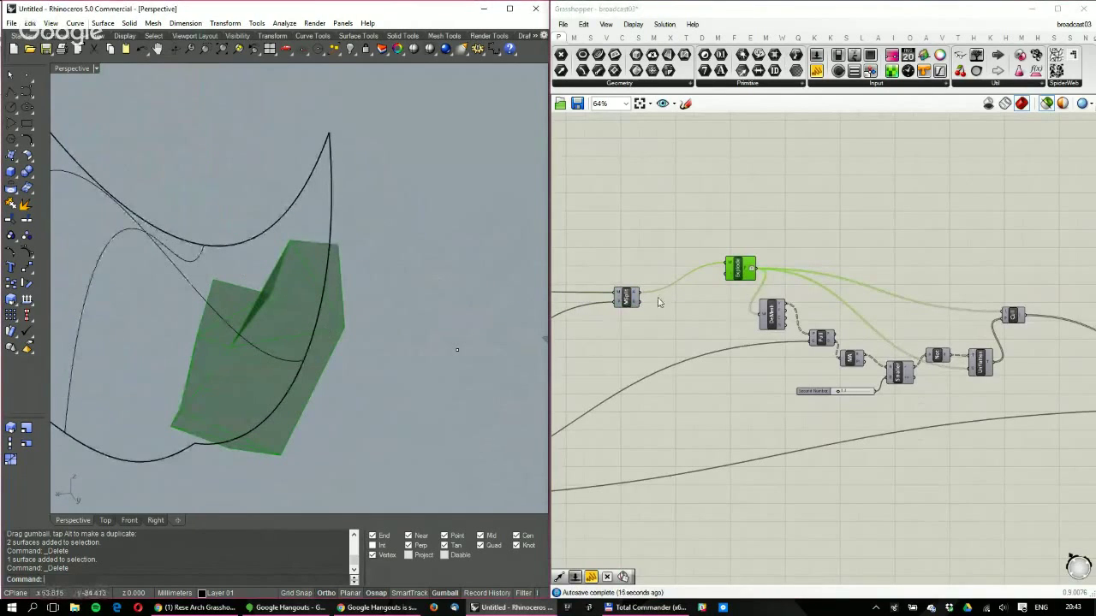
scroll(672, 286, up, 2)
drag(622, 310, 750, 249)
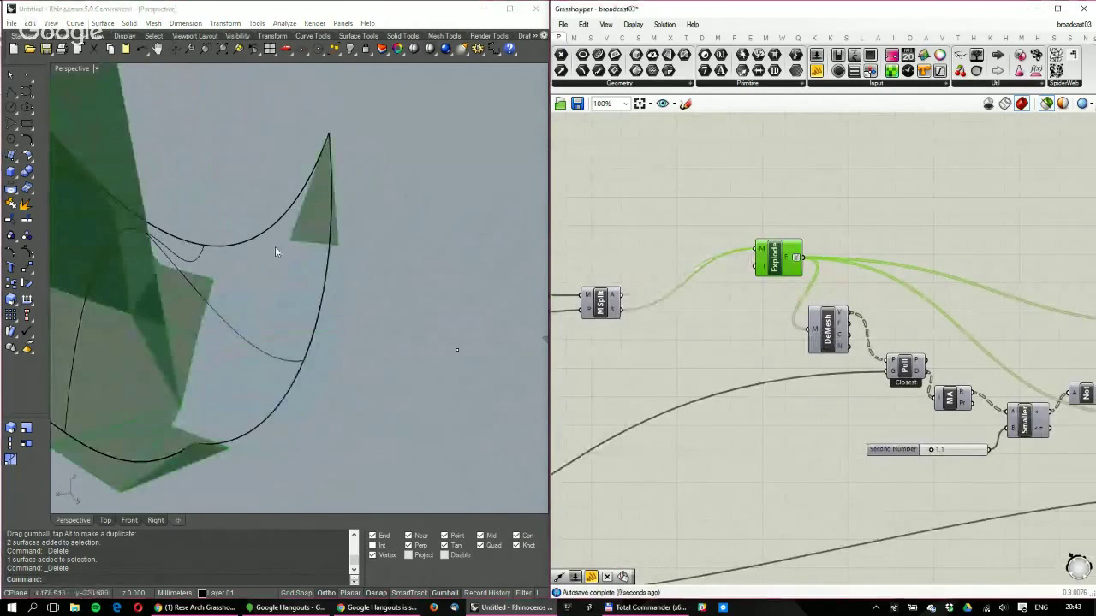
Examine the exploded pieces and the Catmull-Clark mesh produced from Mesh Split's B output
right_drag(277, 249, 367, 282)
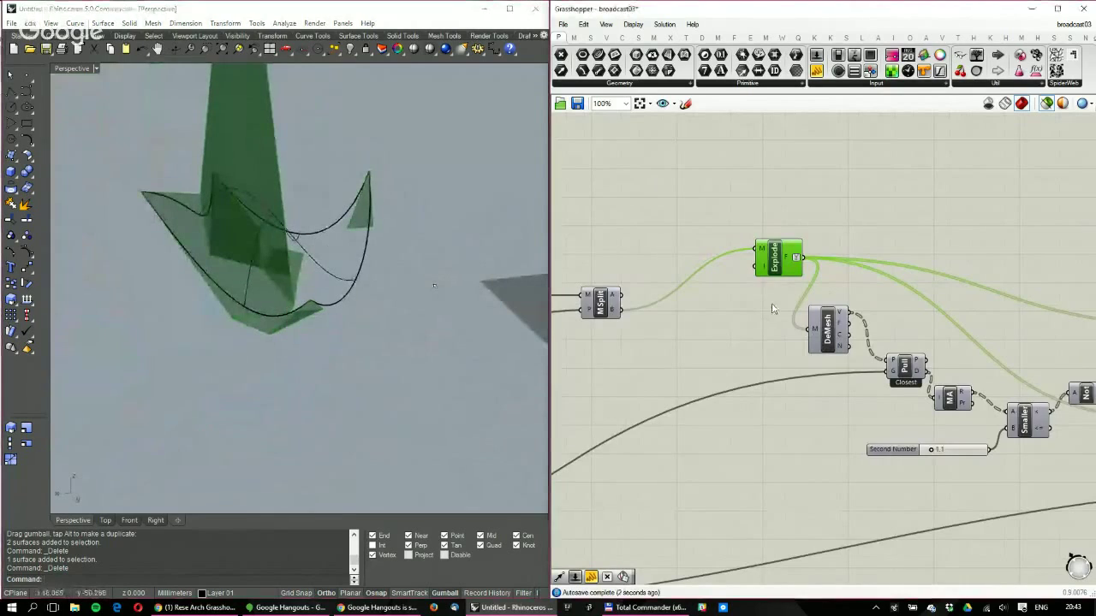
scroll(755, 318, down, 3)
right_drag(756, 318, 661, 301)
scroll(939, 350, up, 2)
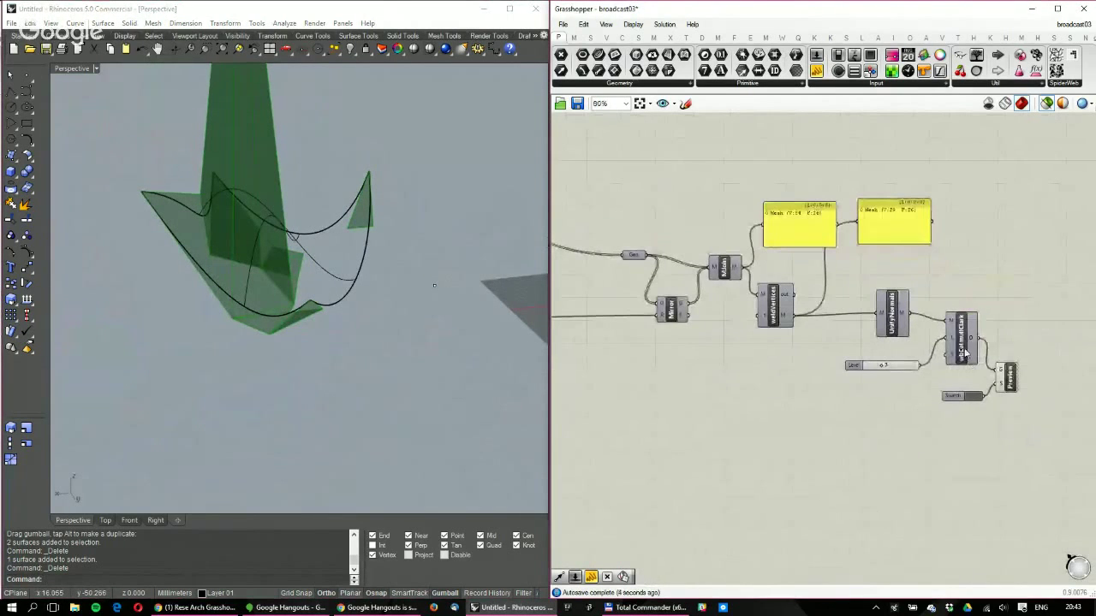
click(961, 352)
right_drag(420, 284, 376, 284)
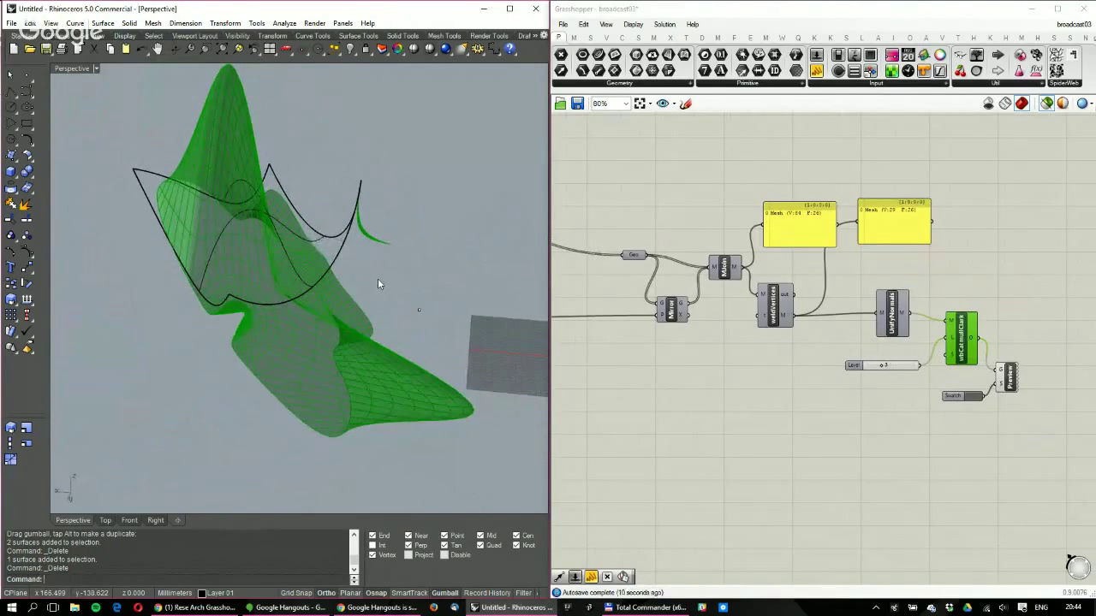
scroll(726, 323, down, 5)
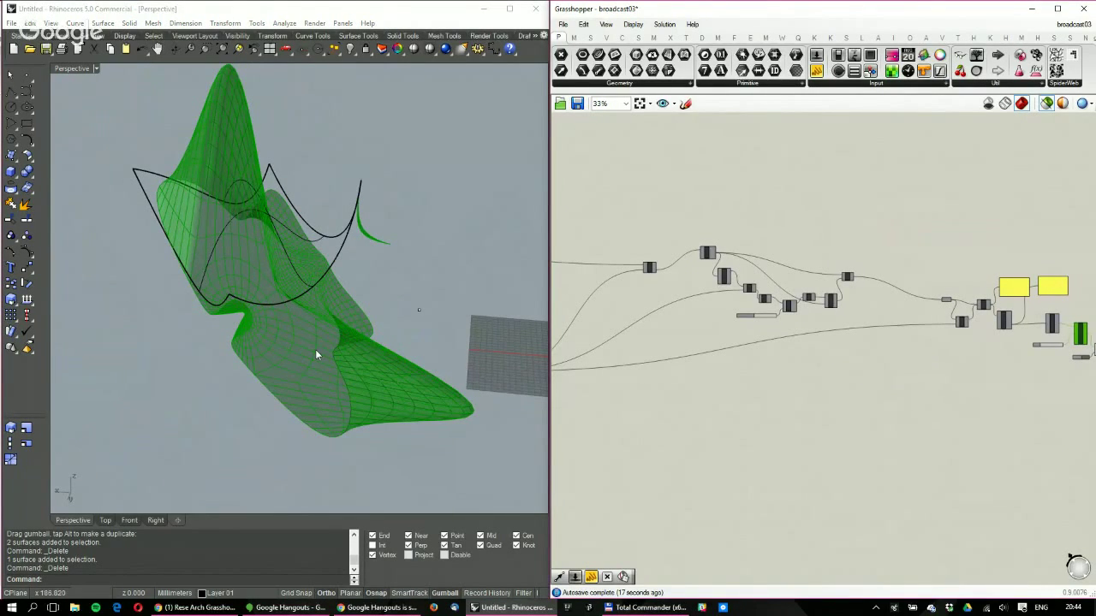
right_drag(315, 350, 299, 318)
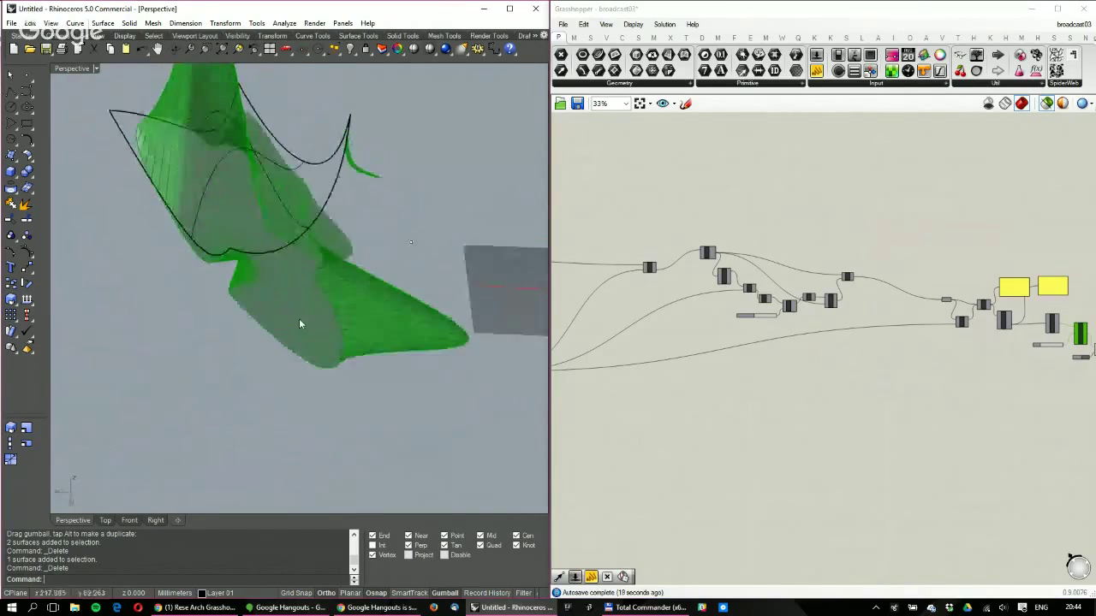
Move the Mesh Split and Explode components back along the canvas, closer to the Move component that supplies the plane
right_drag(724, 337, 880, 326)
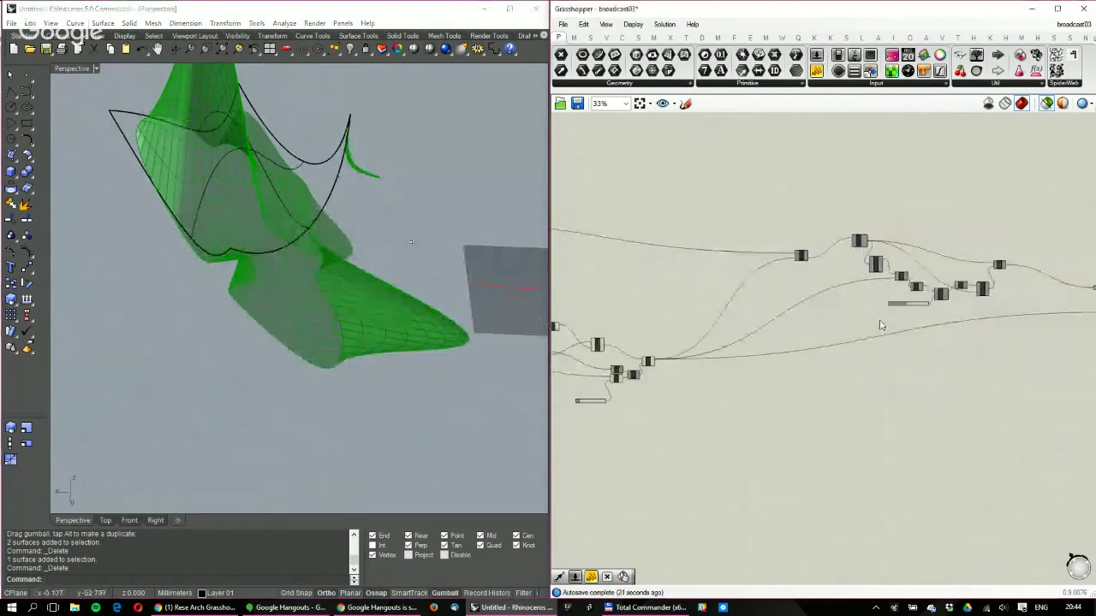
scroll(716, 374, up, 1)
right_drag(716, 373, 739, 356)
scroll(780, 342, up, 4)
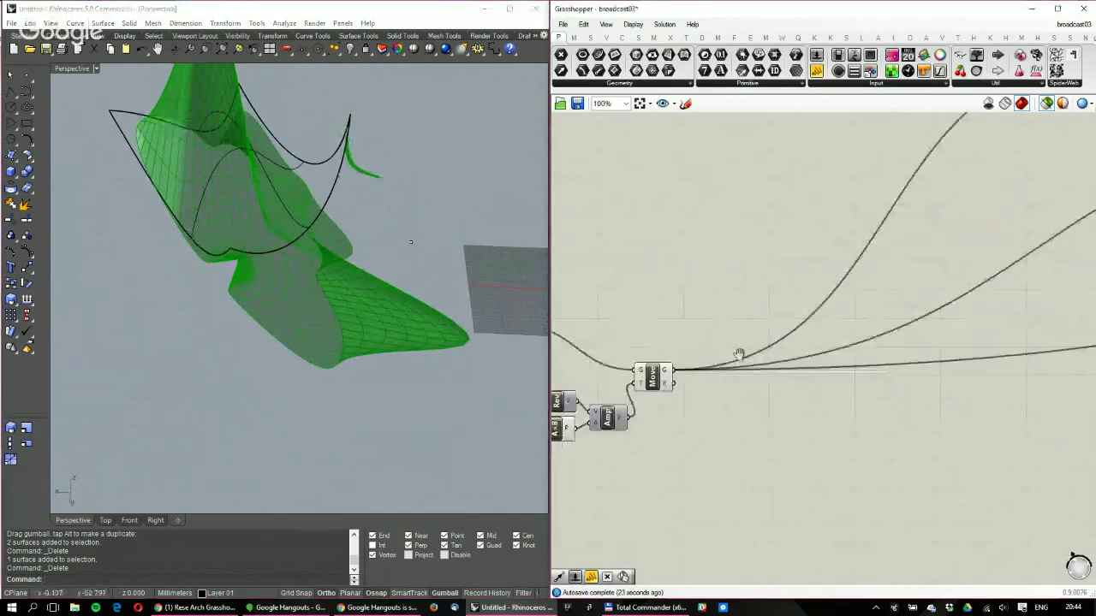
scroll(739, 355, down, 1)
right_drag(959, 111, 841, 204)
drag(841, 204, 657, 191)
drag(993, 178, 818, 203)
Inspect the exploded mesh and the moved cutting plane in the viewport, and bring Explode nearer to Mesh Split
right_drag(796, 213, 830, 248)
right_drag(51, 243, 251, 300)
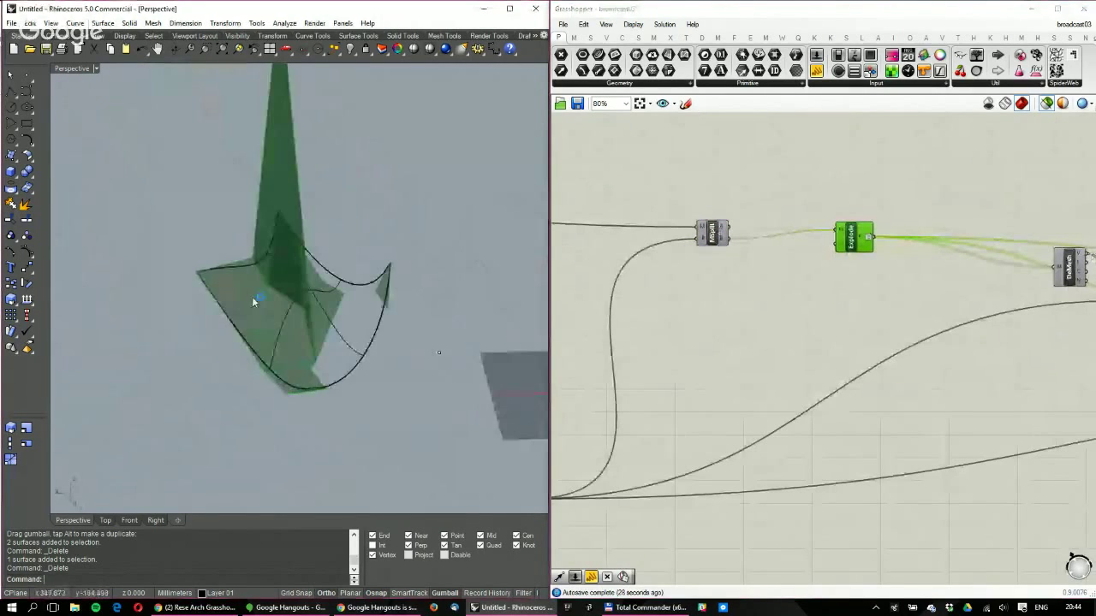
right_drag(863, 267, 832, 268)
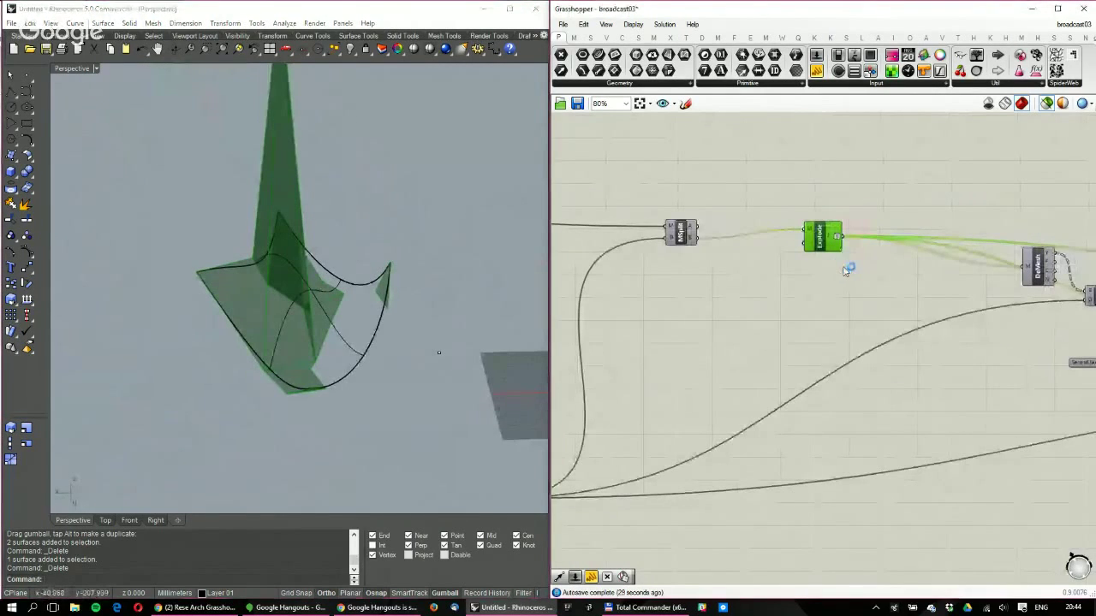
right_drag(688, 318, 859, 196)
click(672, 390)
scroll(919, 279, up, 2)
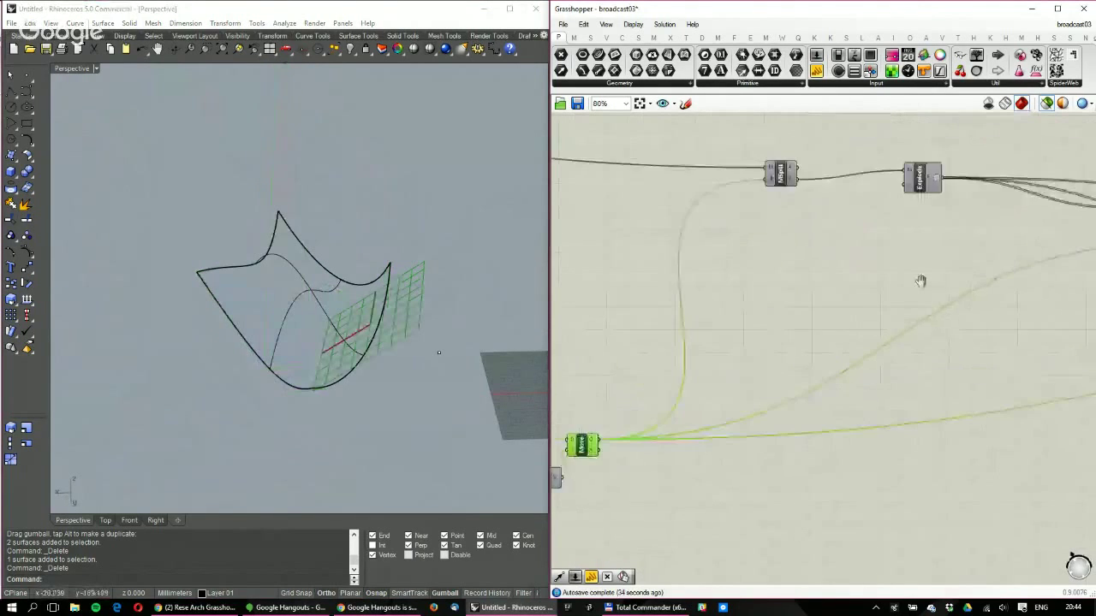
drag(756, 218, 685, 209)
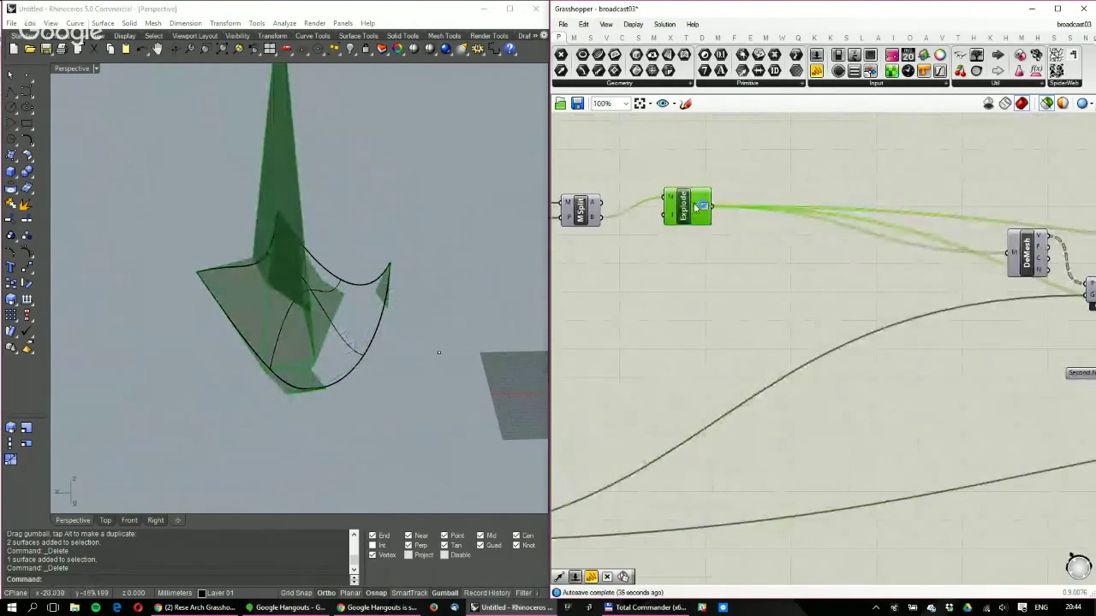
mouse_move(700, 205)
Switch to the Facebook event page, open the latest event-post notification to read the tangents question, and close the chat window
click(206, 608)
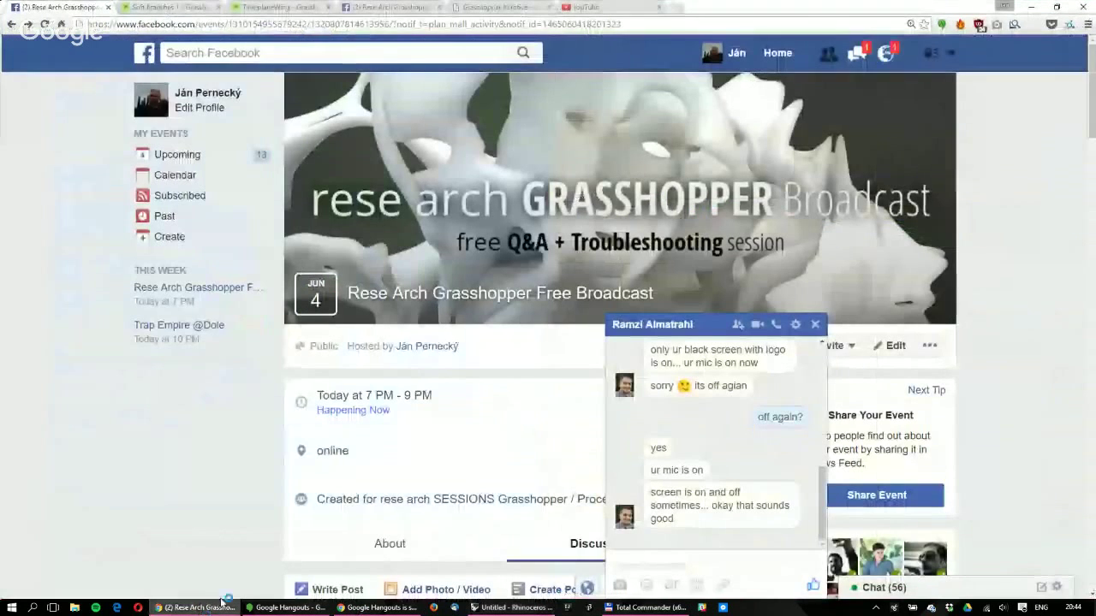
click(888, 57)
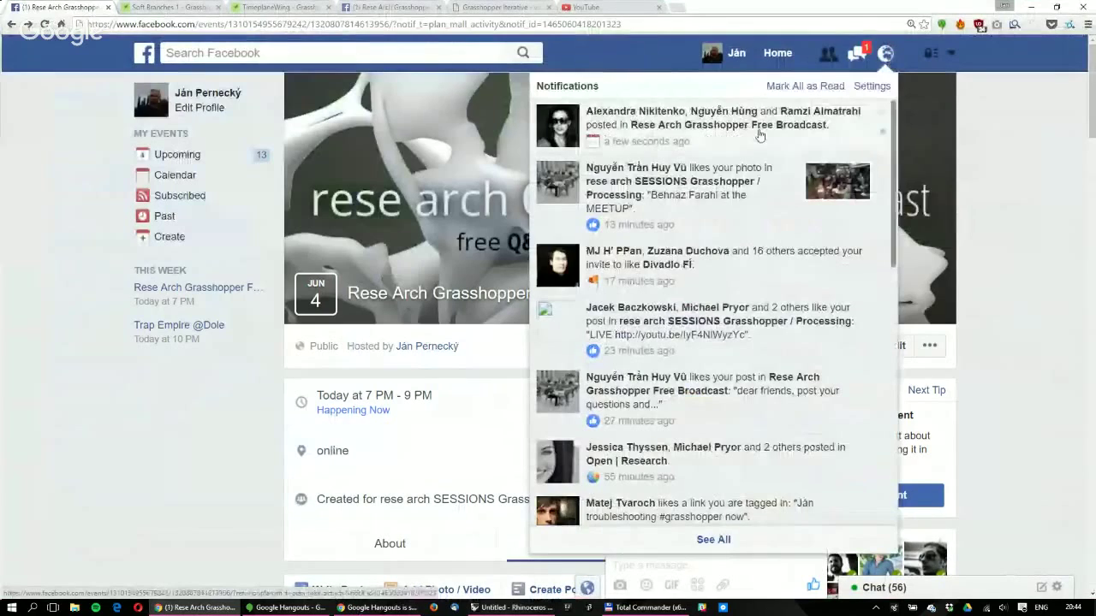
click(760, 134)
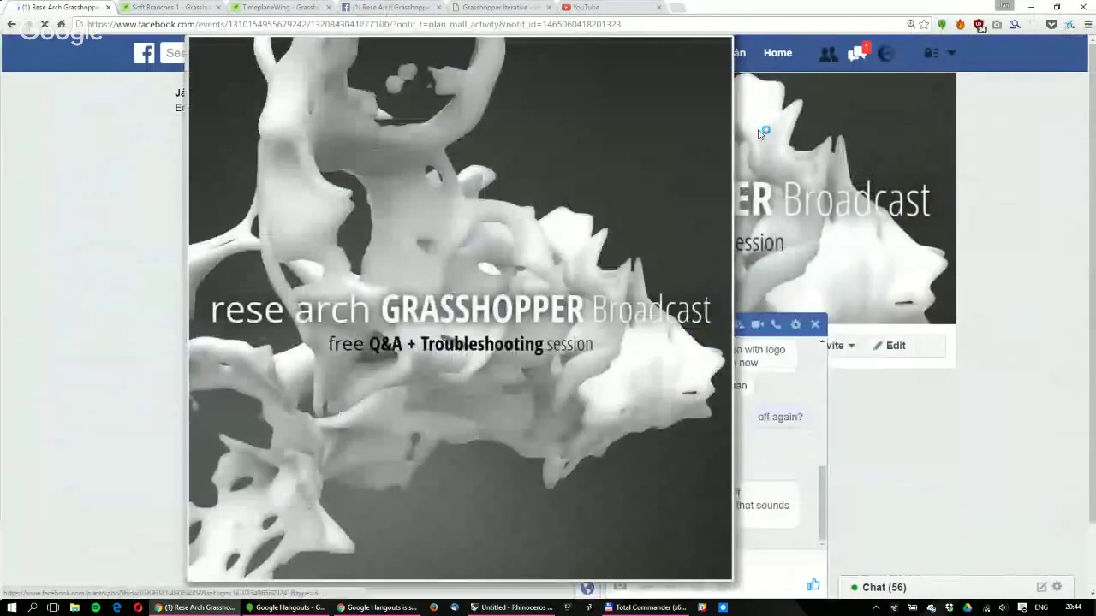
scroll(761, 134, down, 3)
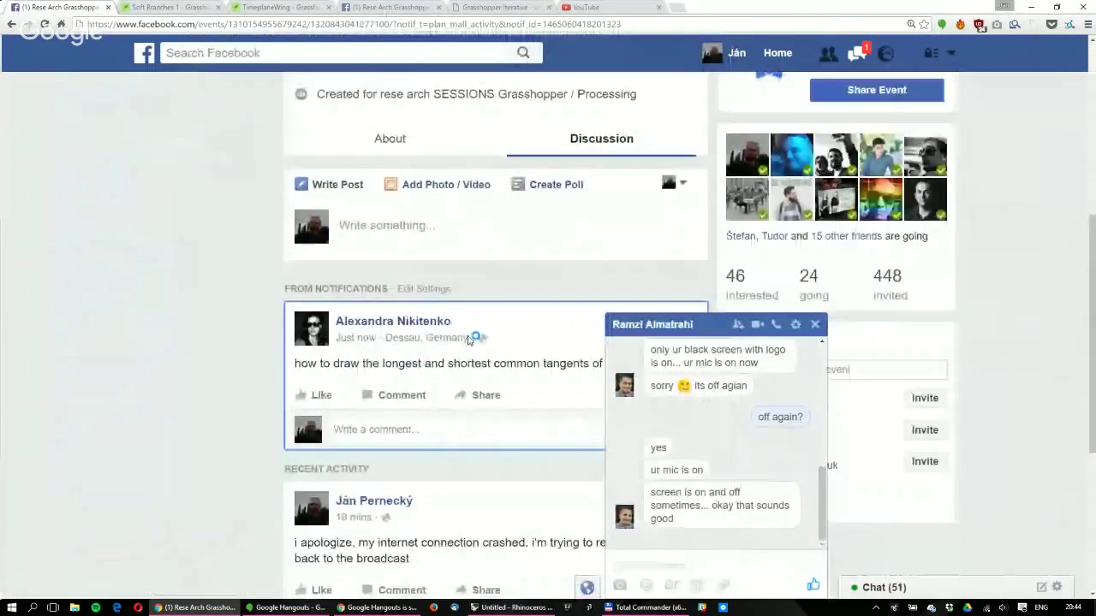
scroll(470, 344, down, 1)
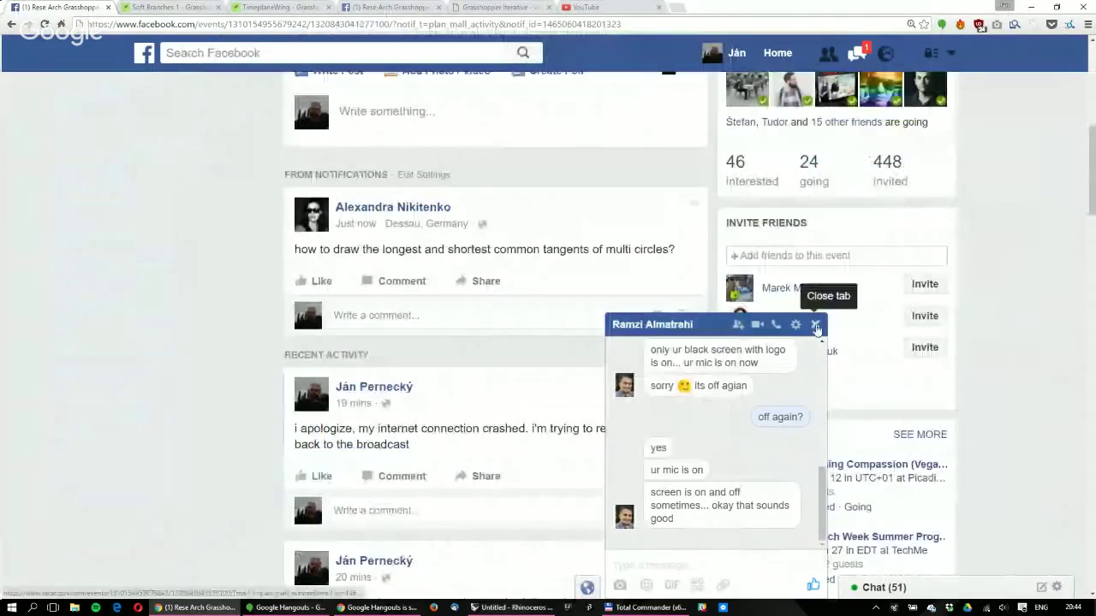
click(815, 324)
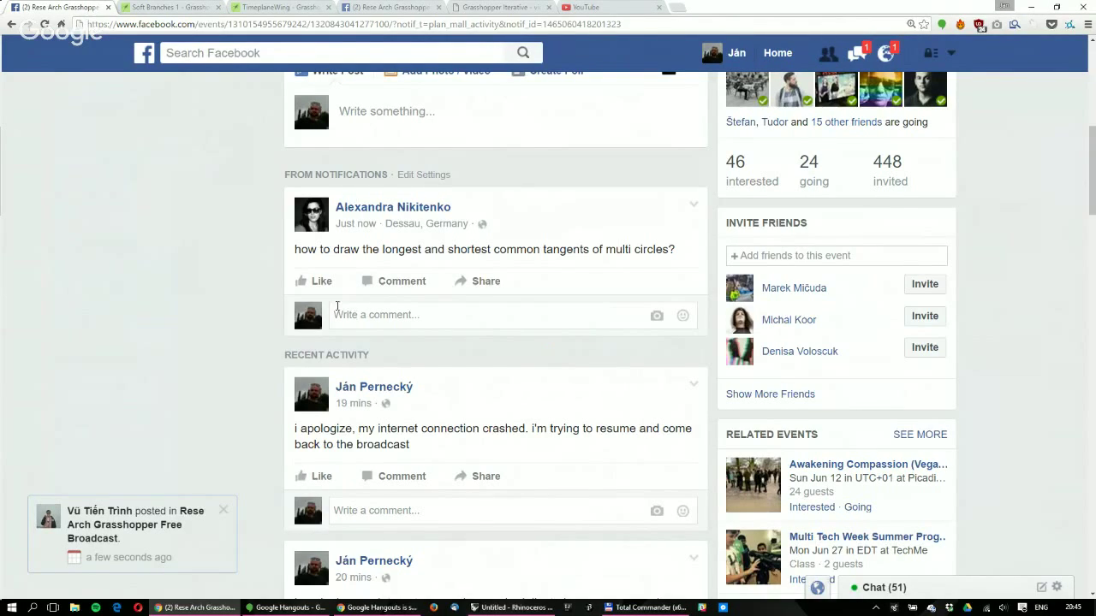
Open the new post notification to read the CFD simulation question, and return to Rhino and Grasshopper
click(156, 512)
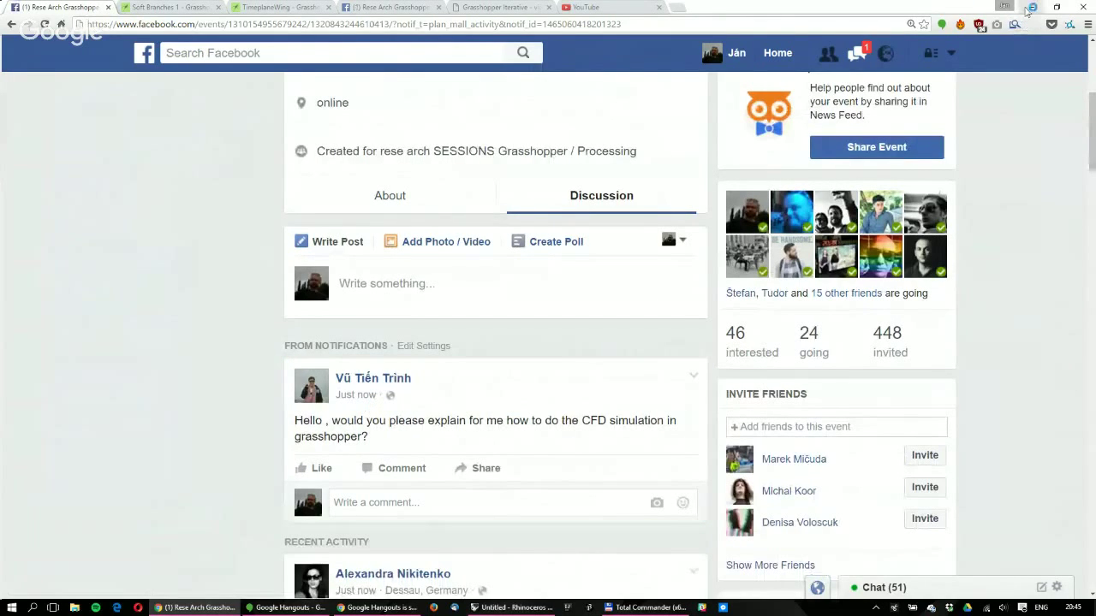
click(1030, 9)
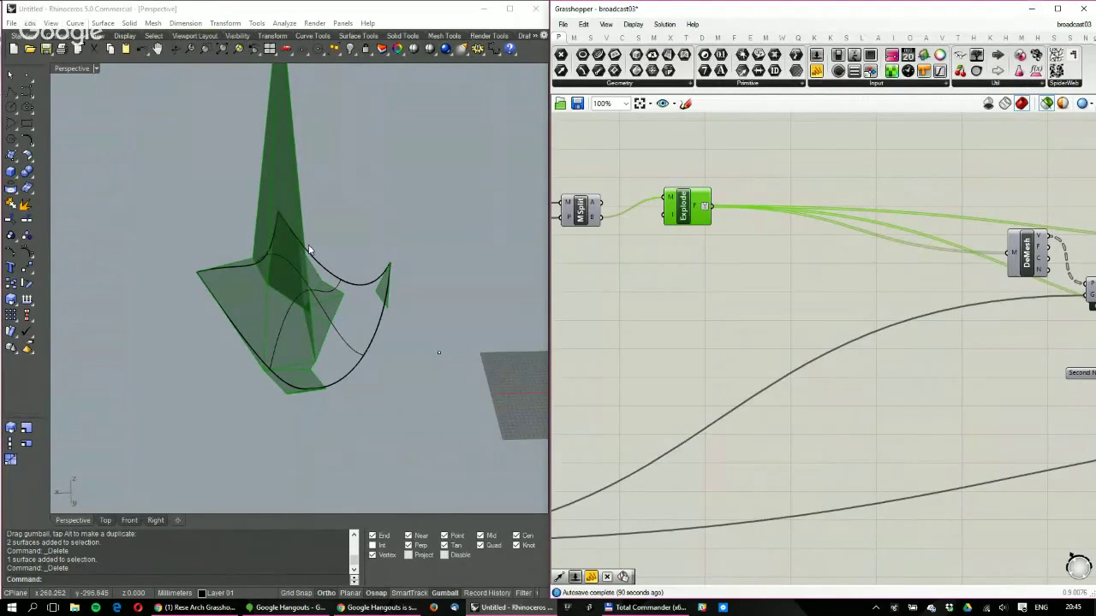
click(182, 611)
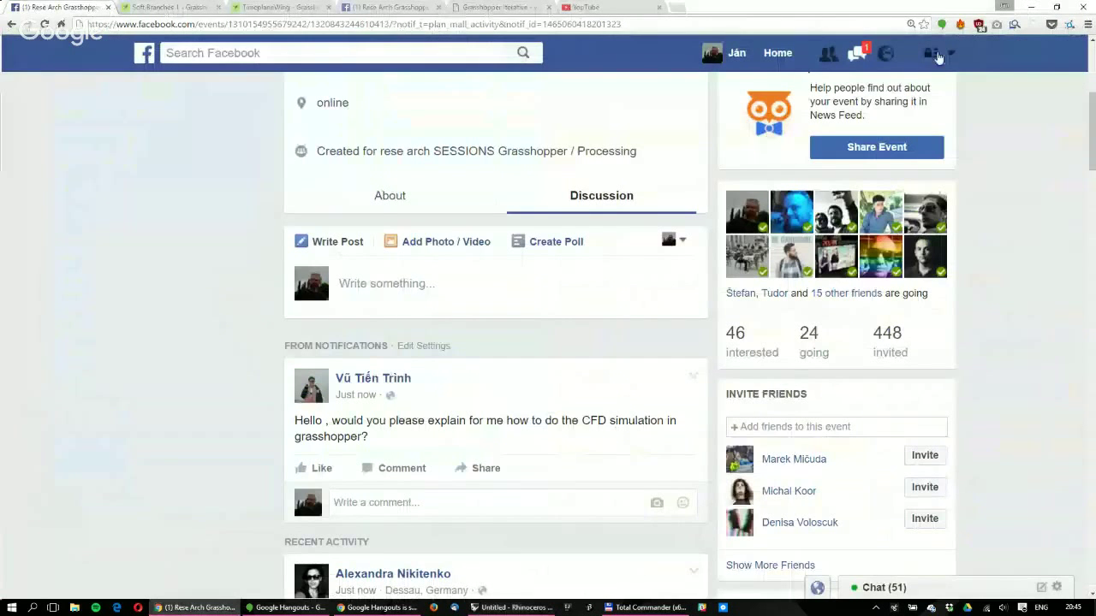
click(1031, 8)
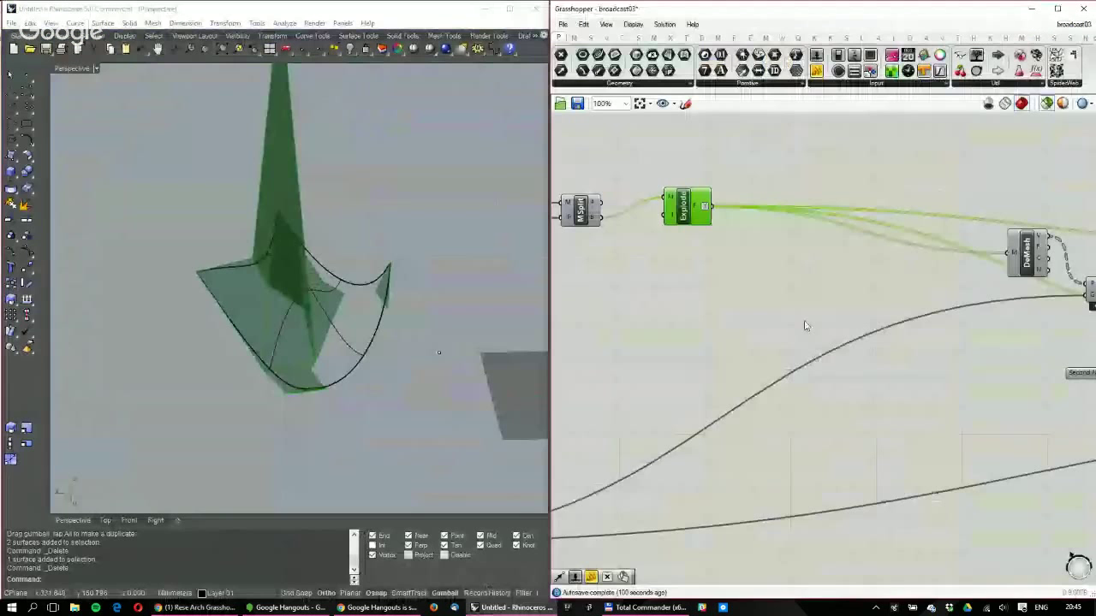
Place Explode directly beside Mesh Split and check its output pieces in the viewport
scroll(805, 325, down, 3)
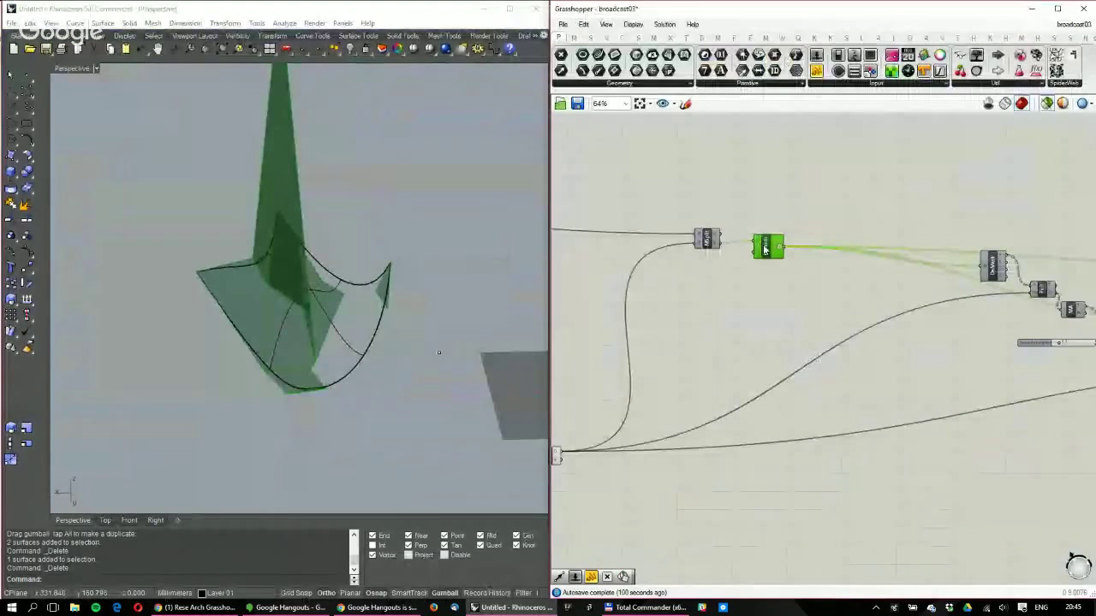
drag(765, 249, 755, 251)
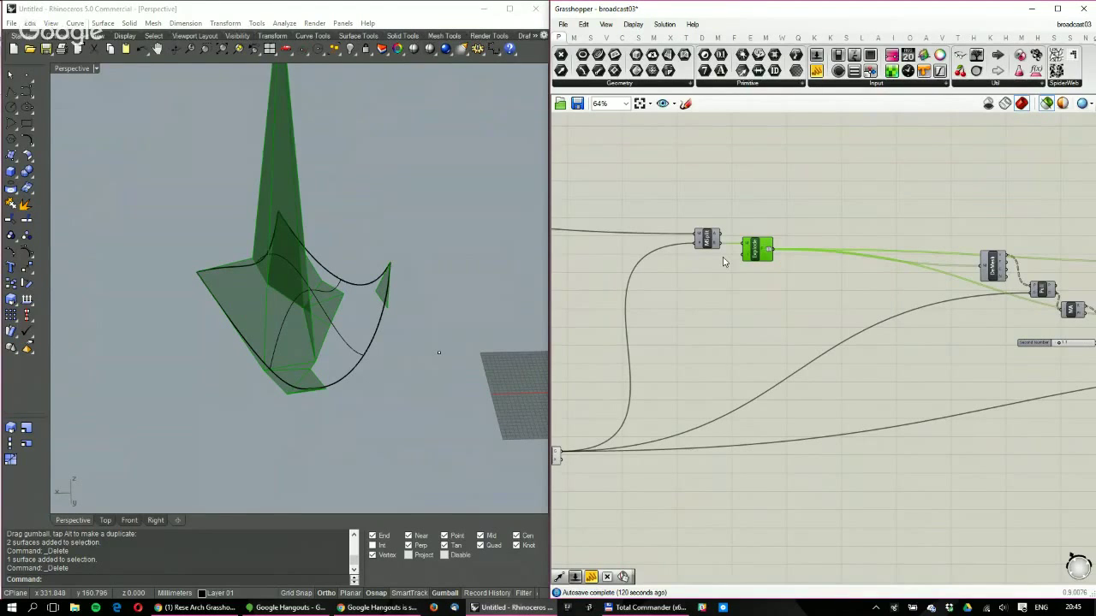
right_drag(723, 261, 643, 272)
scroll(840, 311, down, 2)
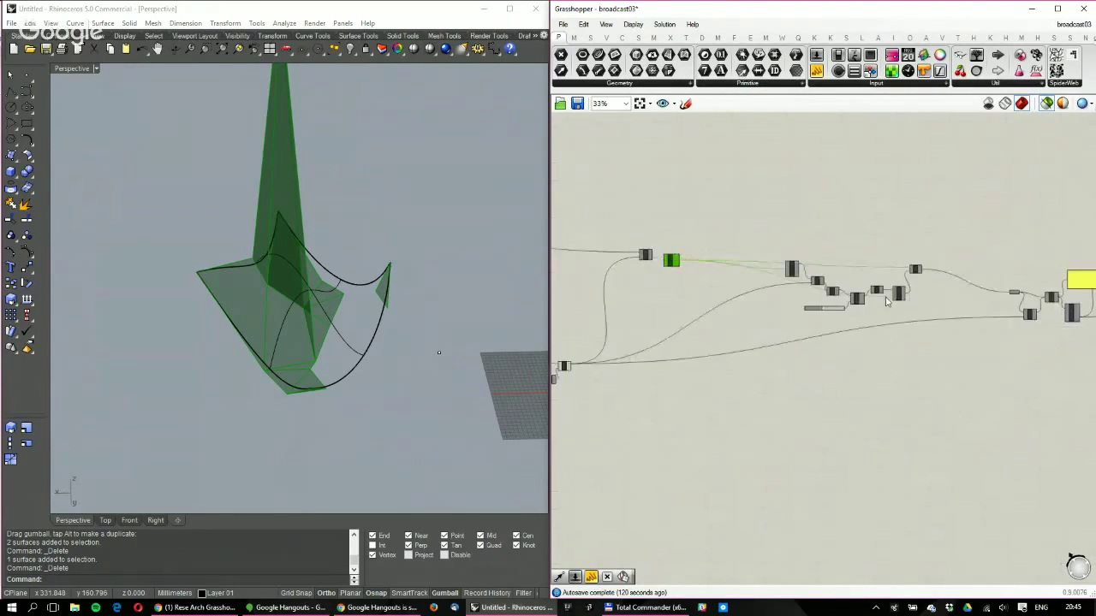
right_drag(565, 244, 777, 263)
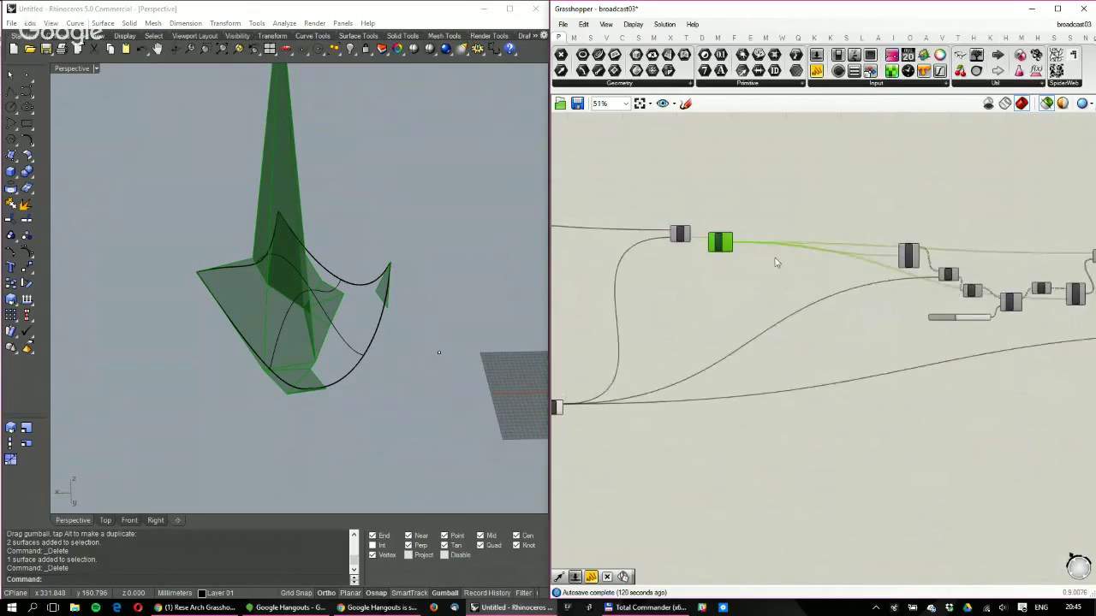
scroll(751, 246, up, 3)
shift+right_drag(271, 232, 324, 290)
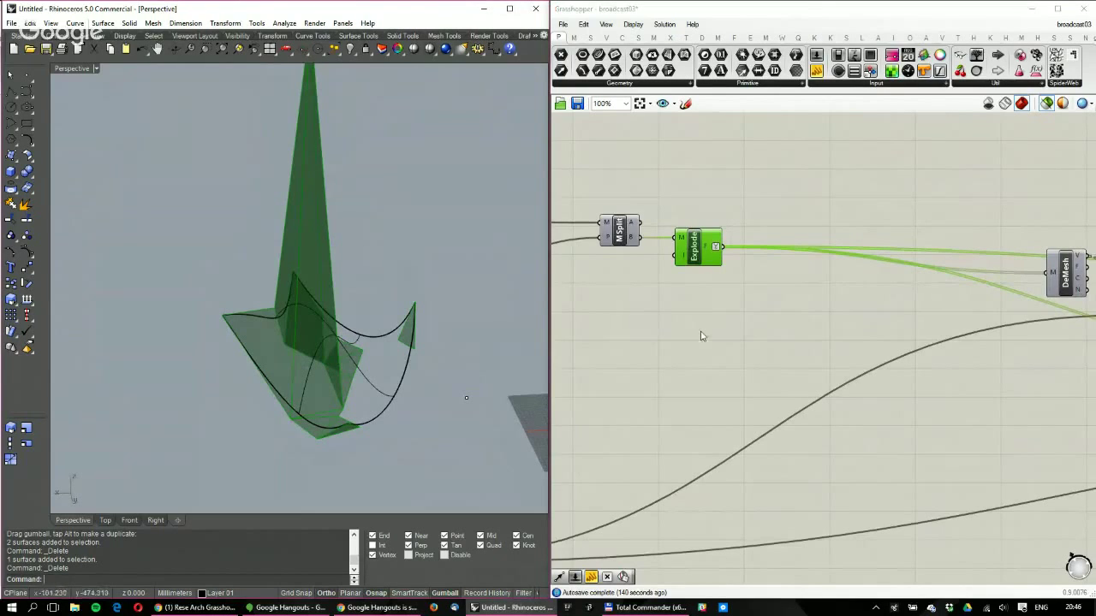
right_drag(709, 309, 852, 290)
scroll(844, 295, down, 3)
scroll(861, 266, up, 3)
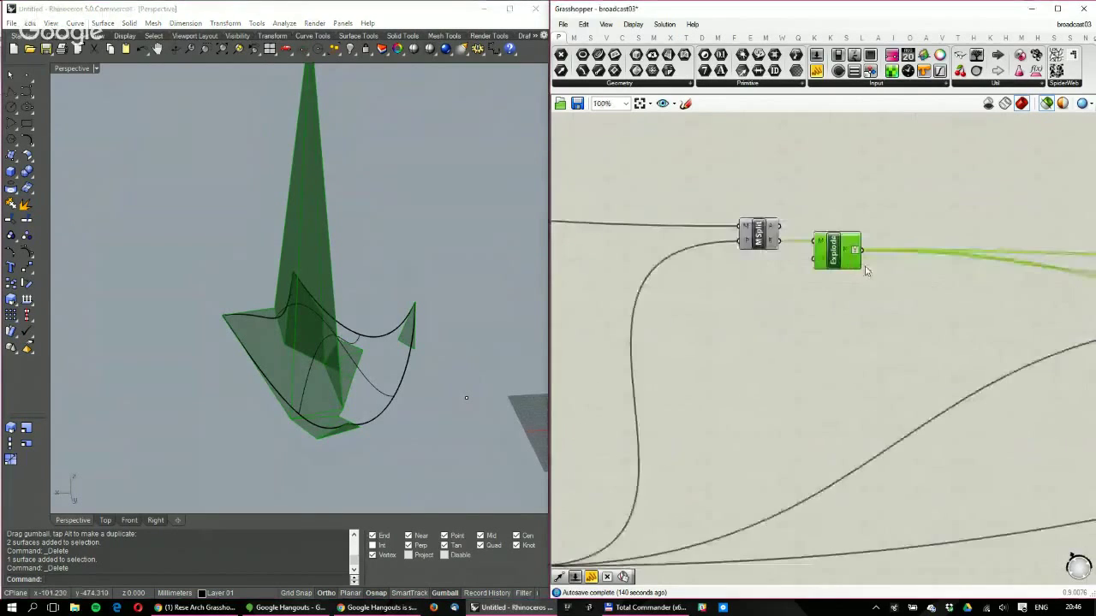
scroll(865, 271, up, 1)
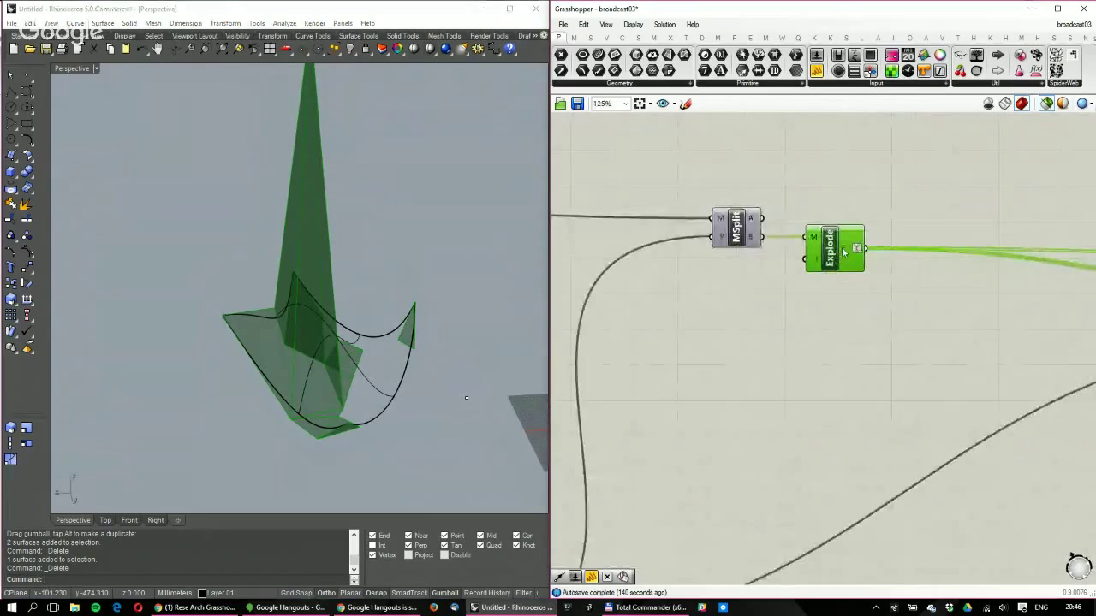
mouse_move(843, 250)
Move the DeMesh component back along the canvas to sit beside and slightly below Explode
scroll(906, 295, down, 3)
right_drag(916, 302, 743, 276)
scroll(913, 276, up, 3)
drag(940, 262, 882, 259)
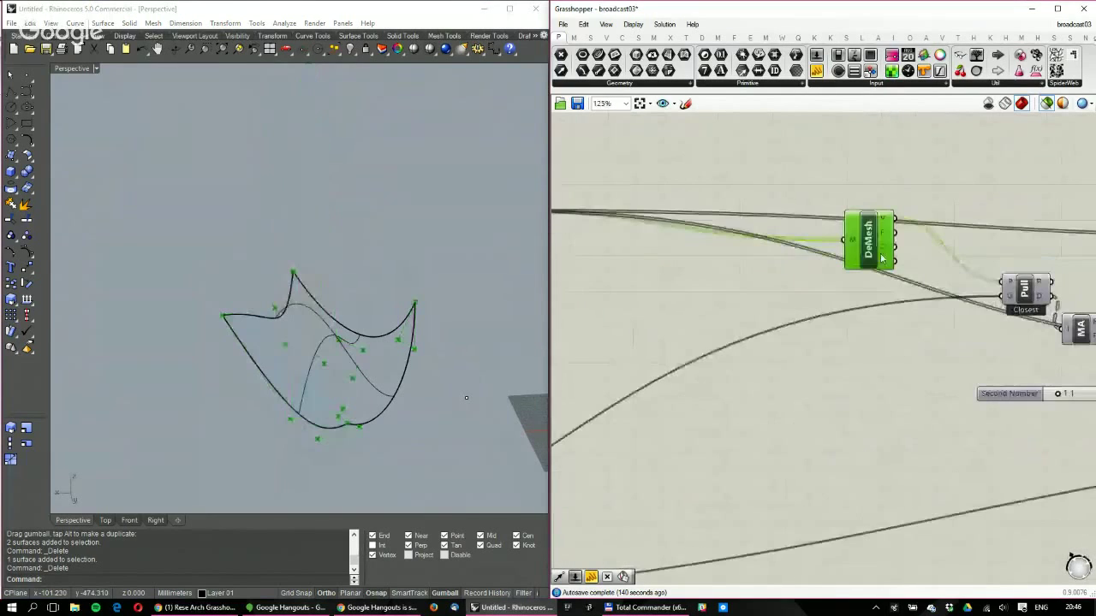
right_drag(843, 260, 1076, 276)
drag(1083, 274, 788, 267)
right_drag(909, 299, 766, 294)
scroll(765, 294, down, 2)
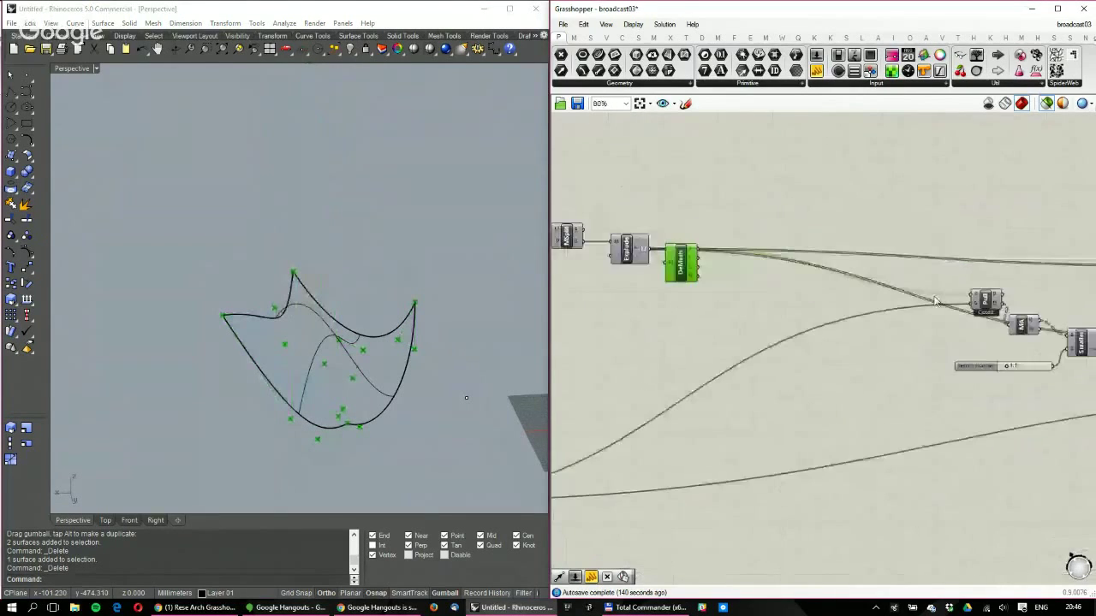
scroll(937, 305, up, 2)
right_drag(573, 255, 760, 277)
drag(723, 265, 717, 293)
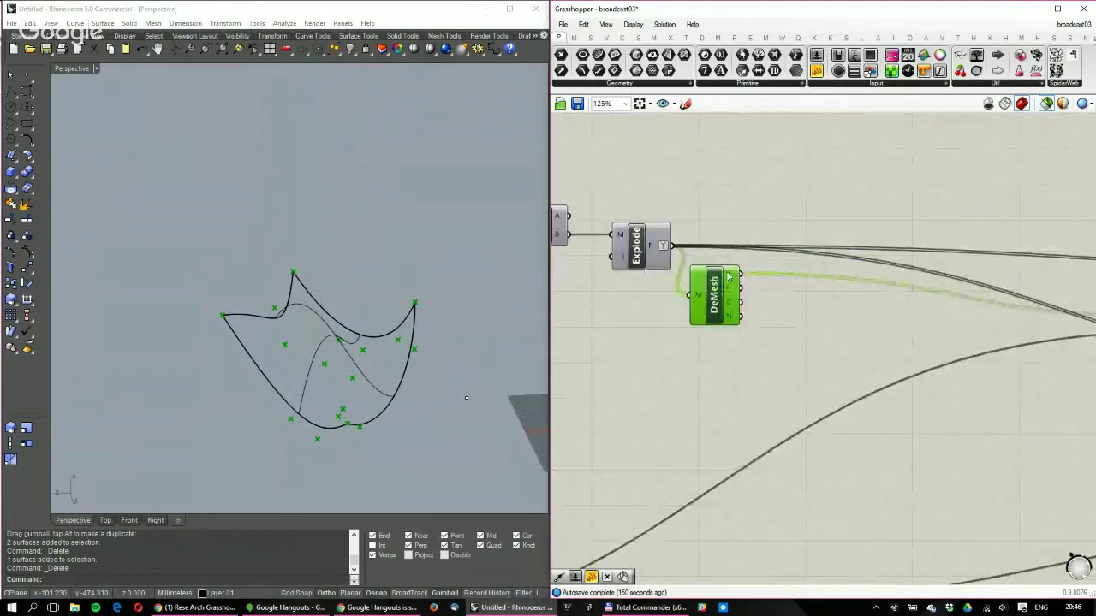
Add an Average component beside DeMesh and feed it the DeMesh vertices
mouse_move(727, 277)
double_click(742, 315)
text(average)
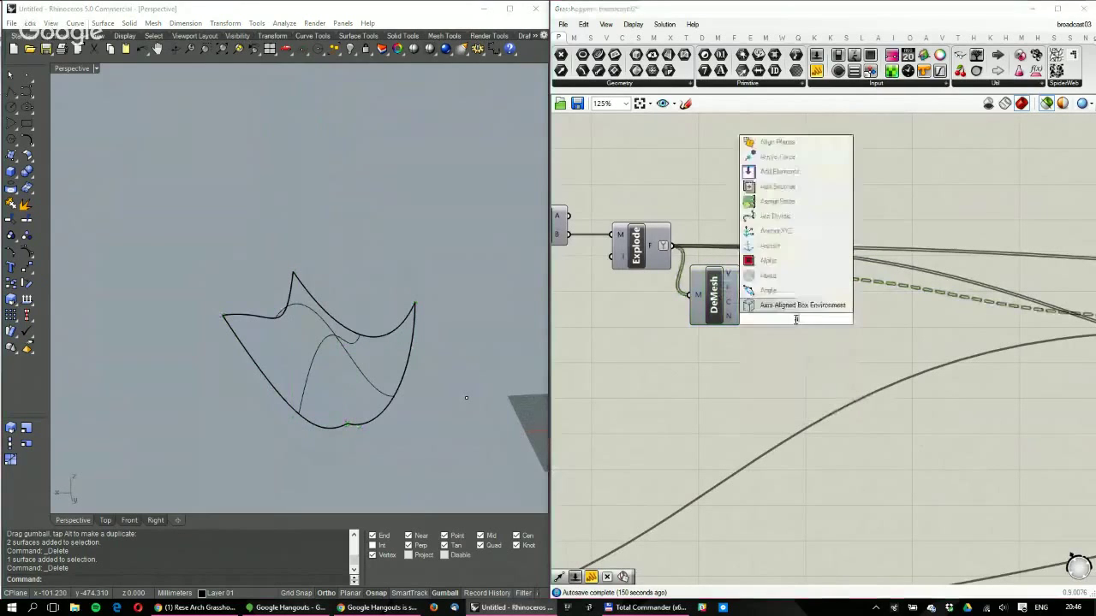
click(770, 305)
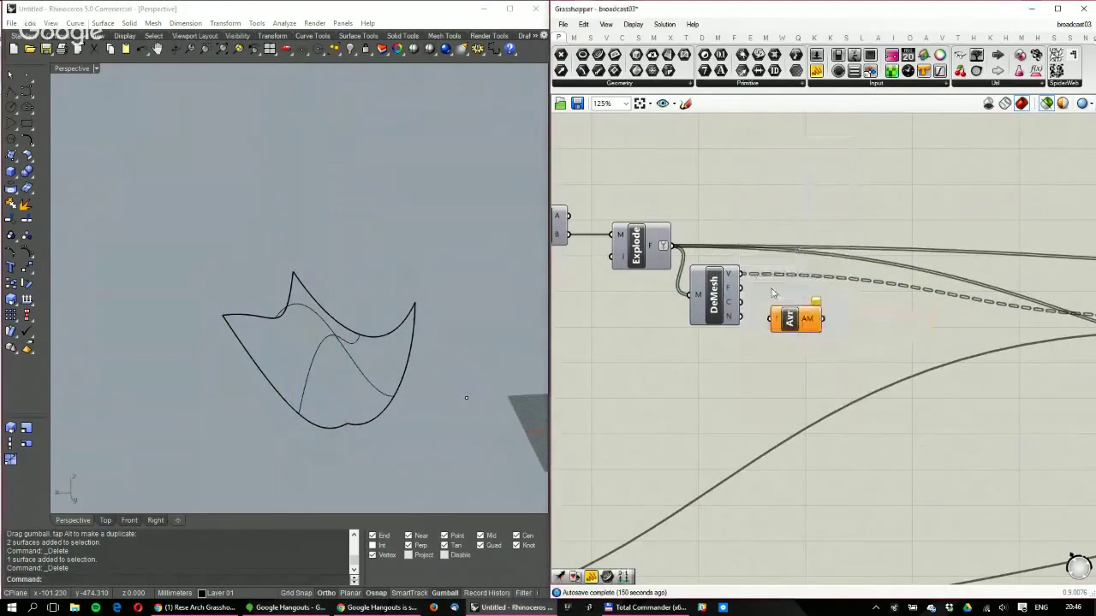
drag(741, 274, 773, 318)
click(789, 319)
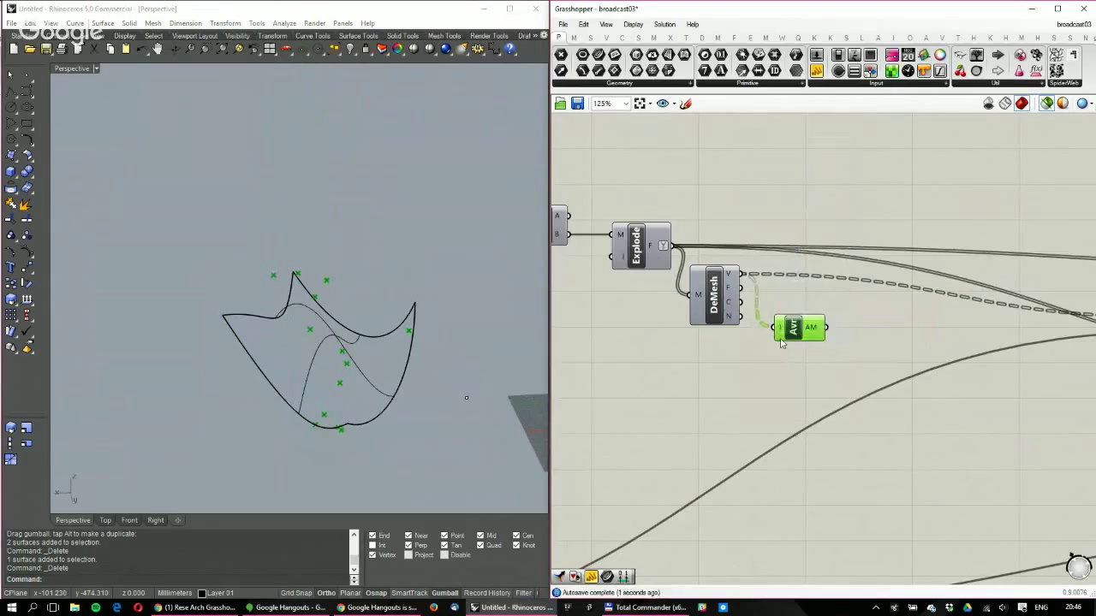
Add a Pull Point component near the Move component and feed the moved plane into its geometry input
right_drag(796, 331, 830, 368)
scroll(835, 368, down, 3)
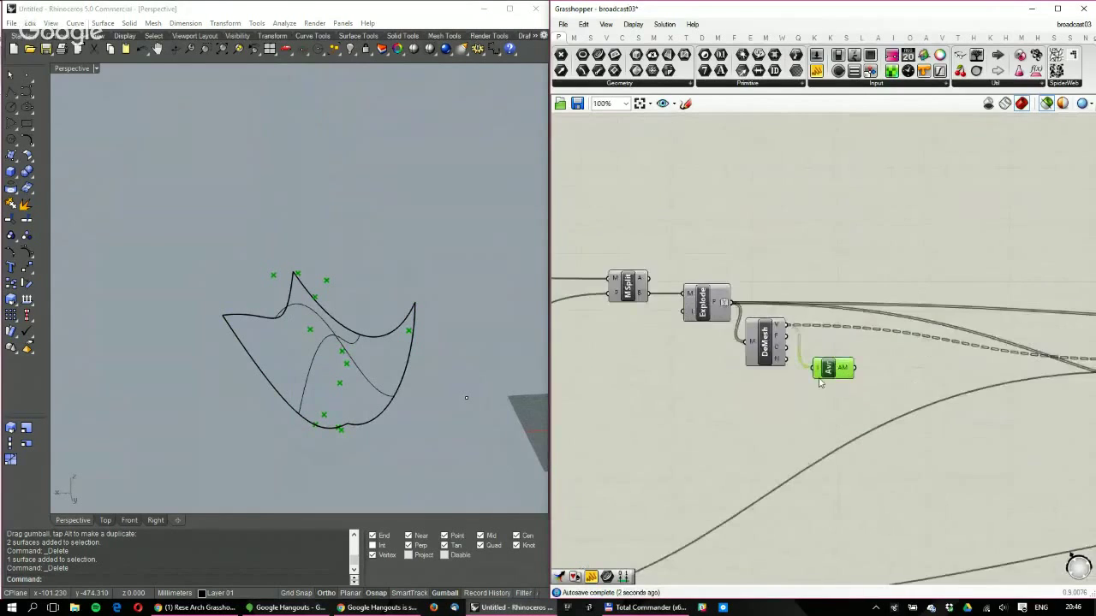
right_drag(869, 353, 945, 300)
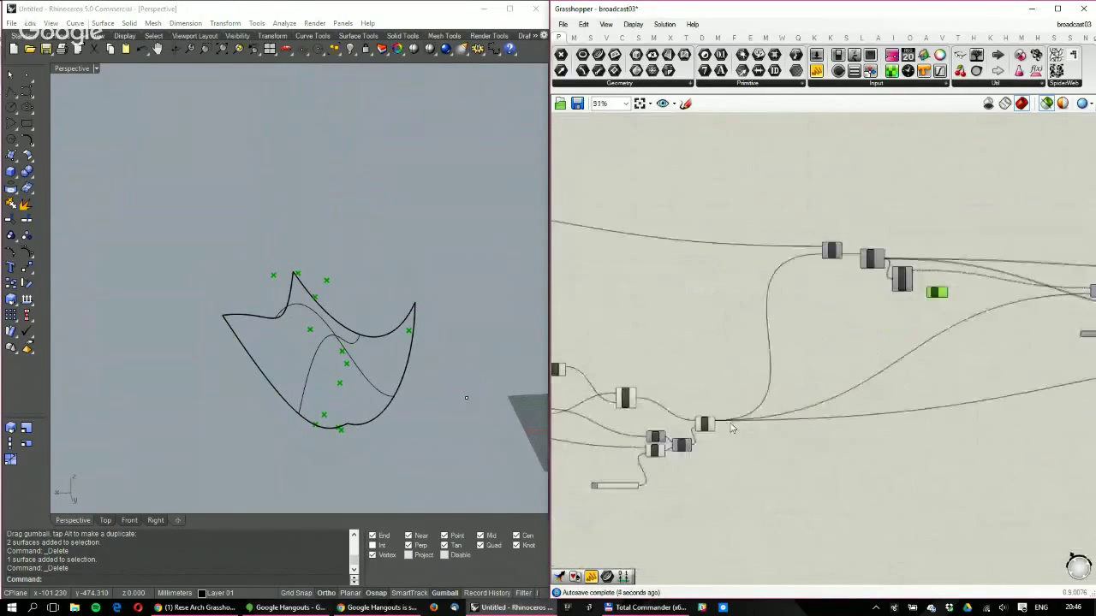
scroll(770, 446, up, 1)
click(688, 420)
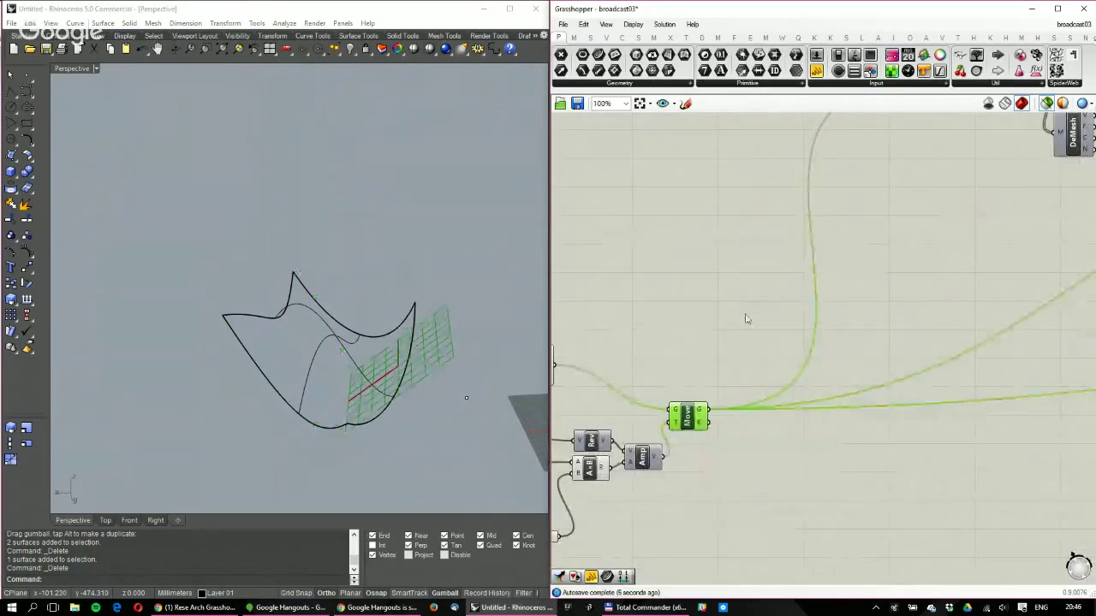
click(746, 317)
double_click(746, 318)
text(pull)
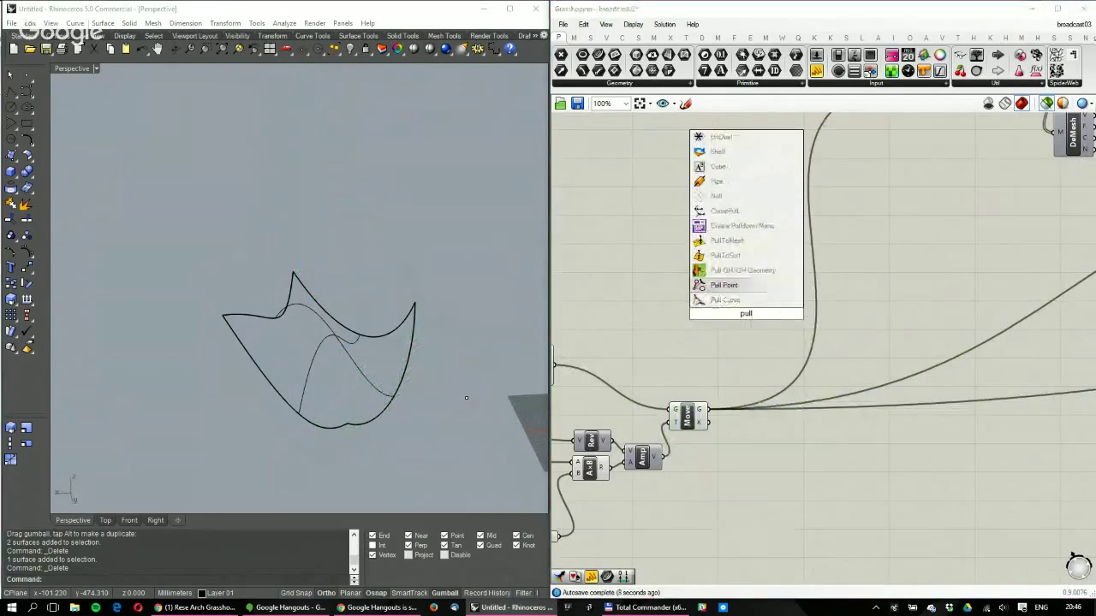
key(Return)
drag(709, 410, 724, 331)
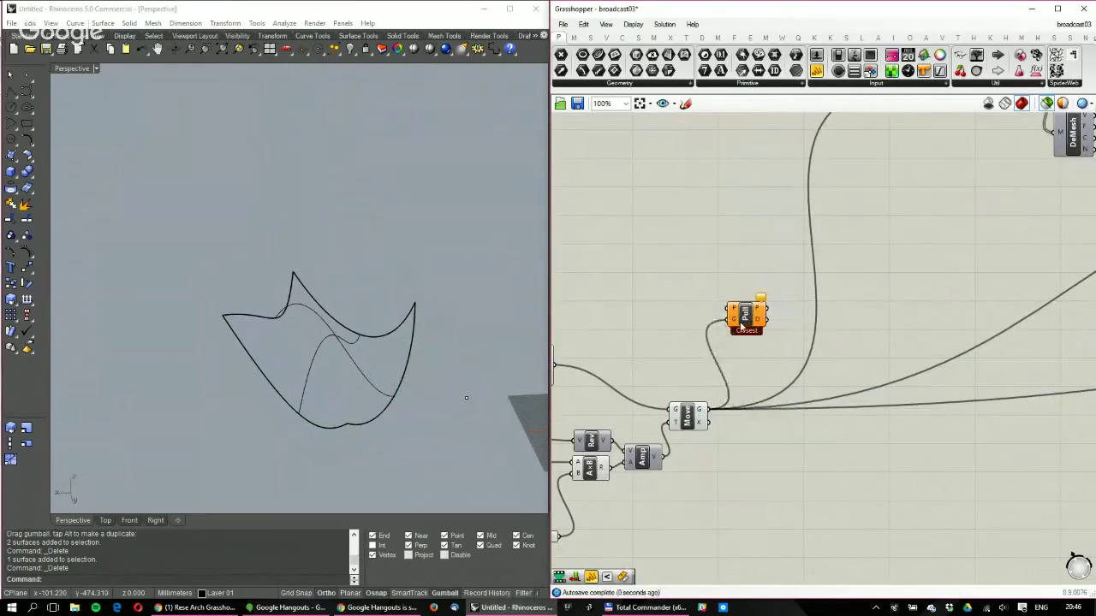
Place Pull Point beside Average and feed the averaged points into its point input
right_drag(724, 331, 661, 398)
scroll(837, 334, up, 3)
click(838, 334)
drag(839, 334, 967, 265)
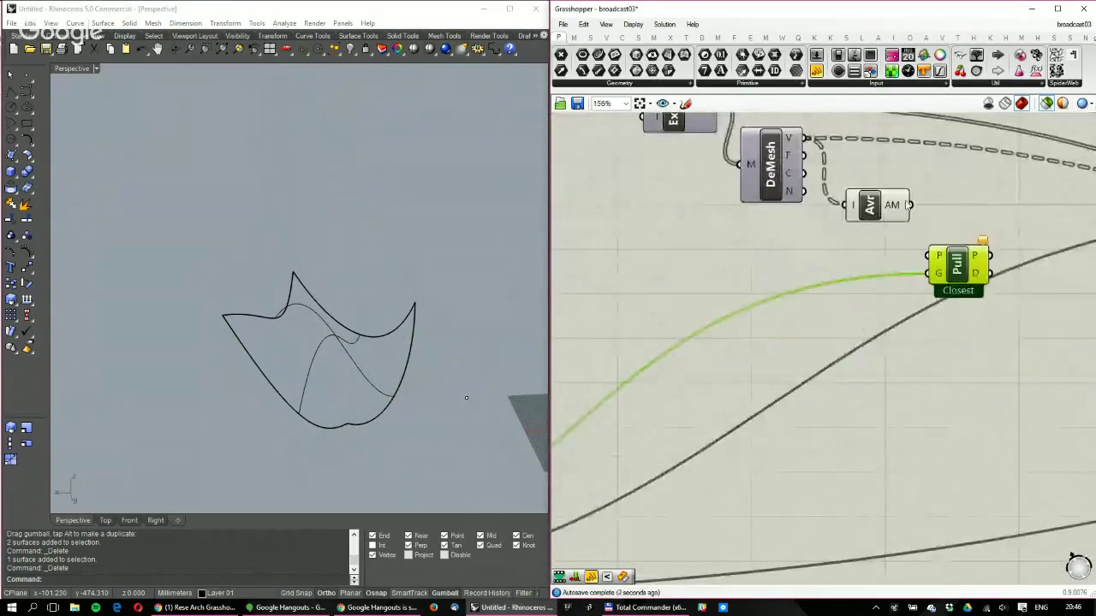
drag(911, 205, 958, 304)
right_drag(967, 342, 829, 301)
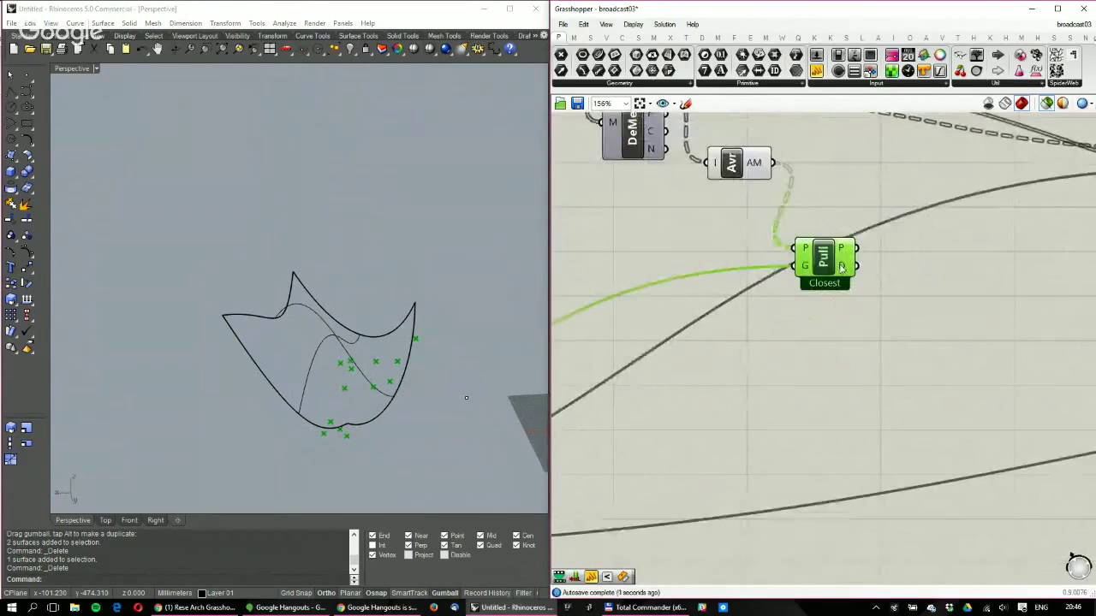
Add a Smaller Than component and connect Pull Point's distance output to its A input
mouse_move(841, 268)
double_click(917, 396)
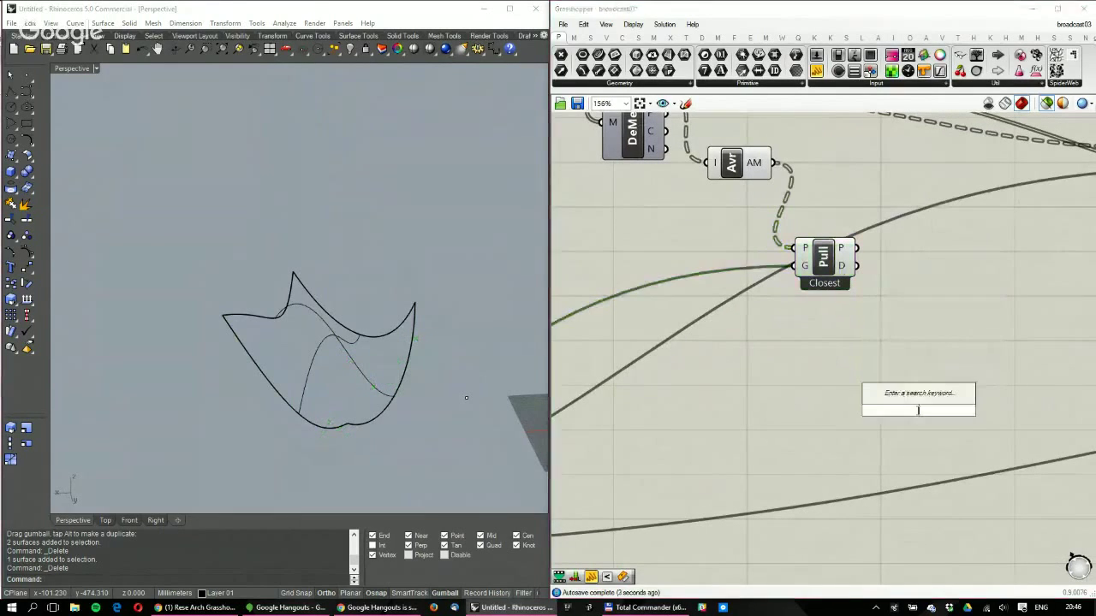
text(smaller)
key(Return)
drag(855, 266, 884, 397)
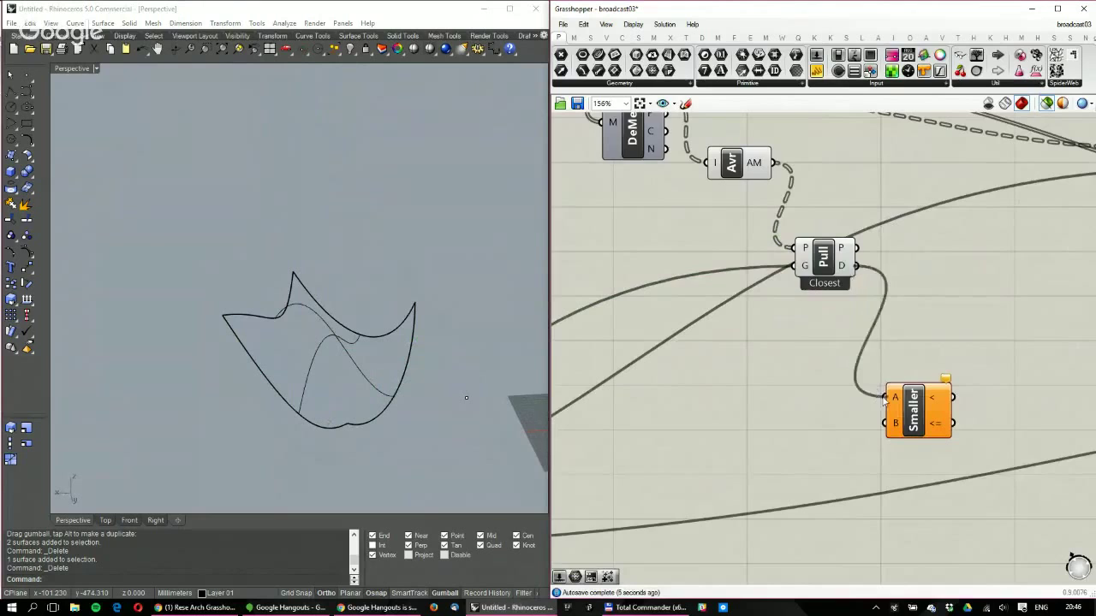
Duplicate the A×B multiplication together with its 0.05 slider, placing the copy below the original
scroll(882, 377, down, 3)
right_drag(876, 359, 1019, 300)
right_drag(596, 461, 813, 365)
scroll(733, 373, up, 1)
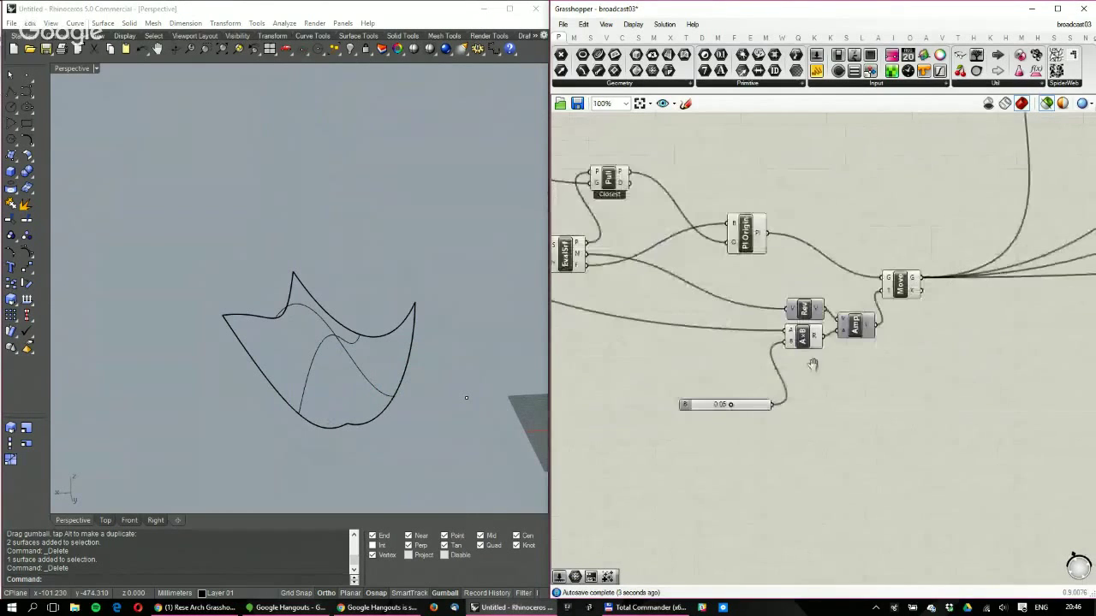
drag(814, 434, 687, 327)
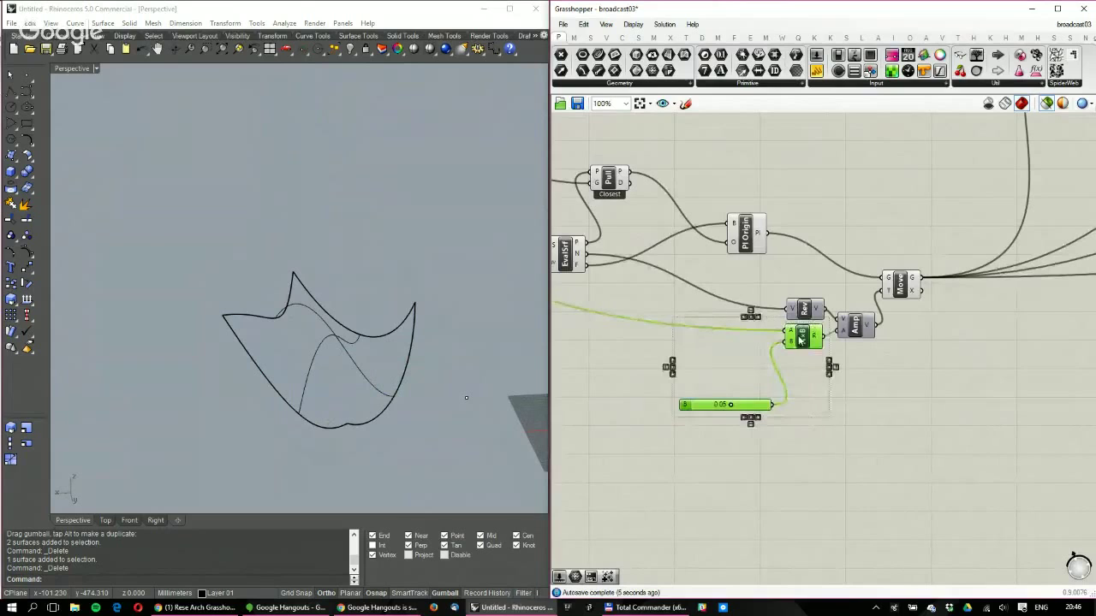
alt+drag(810, 476, 809, 476)
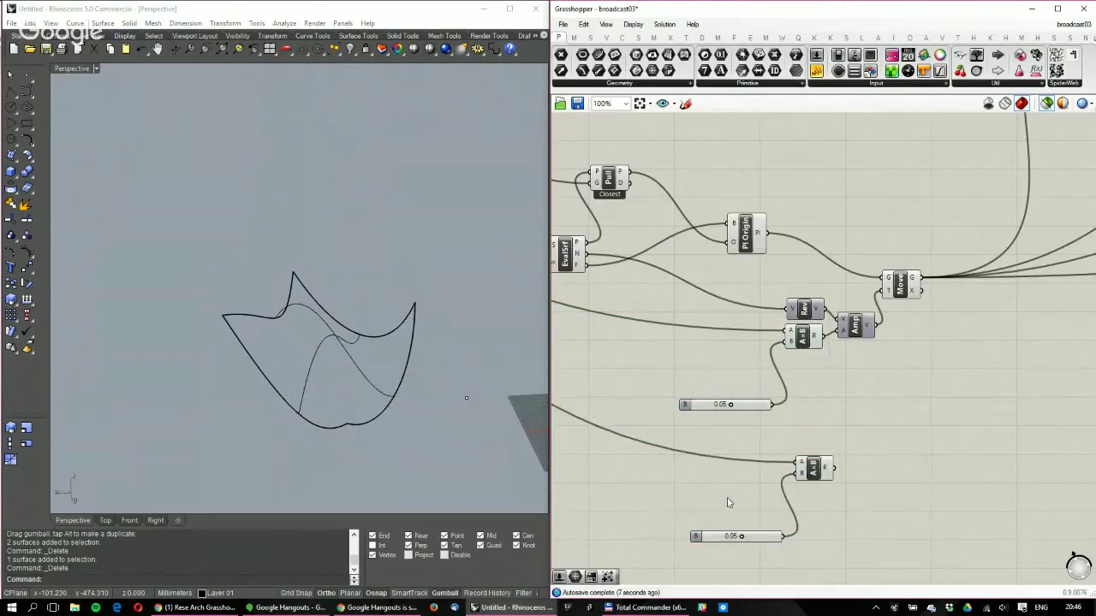
scroll(716, 535, up, 3)
drag(760, 548, 825, 549)
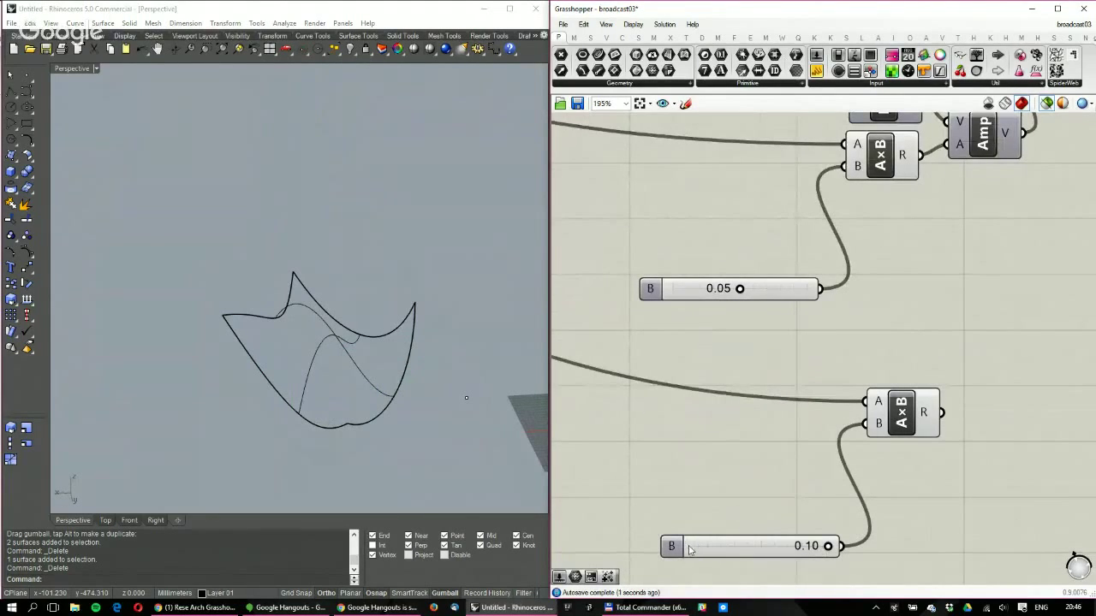
drag(690, 552, 665, 540)
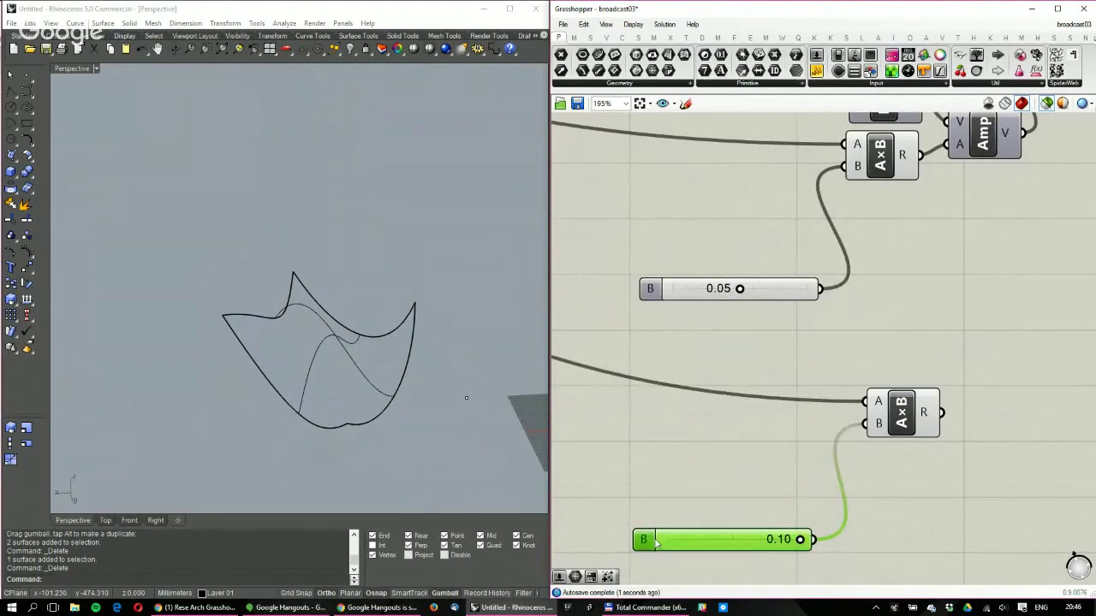
Replace the duplicated multiplication's slider with a new 0.15 number slider on its B input
double_click(676, 495)
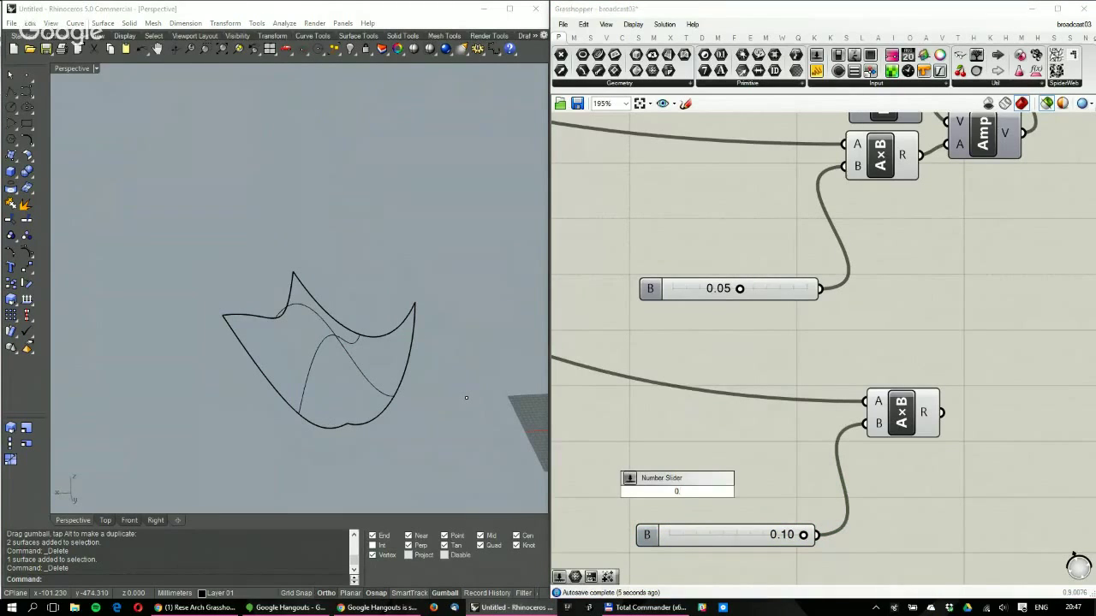
key(Return)
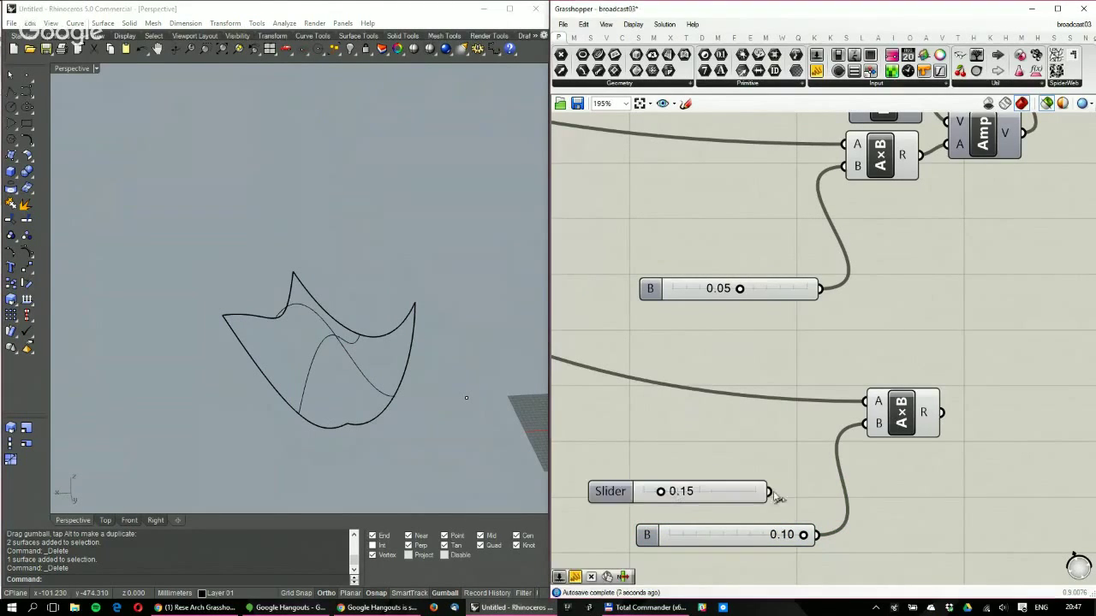
drag(769, 492, 867, 423)
click(761, 533)
Move the duplicated multiplication and its slider beside Smaller Than and connect the product to that component's B input
scroll(761, 530, down, 7)
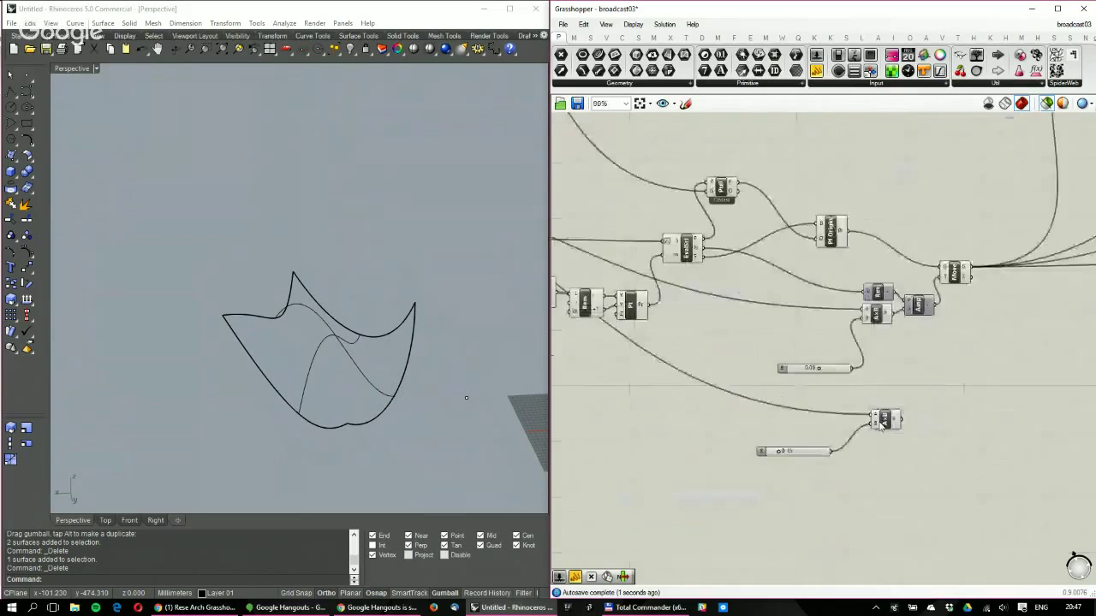
shift+click(760, 426)
drag(763, 428, 1033, 349)
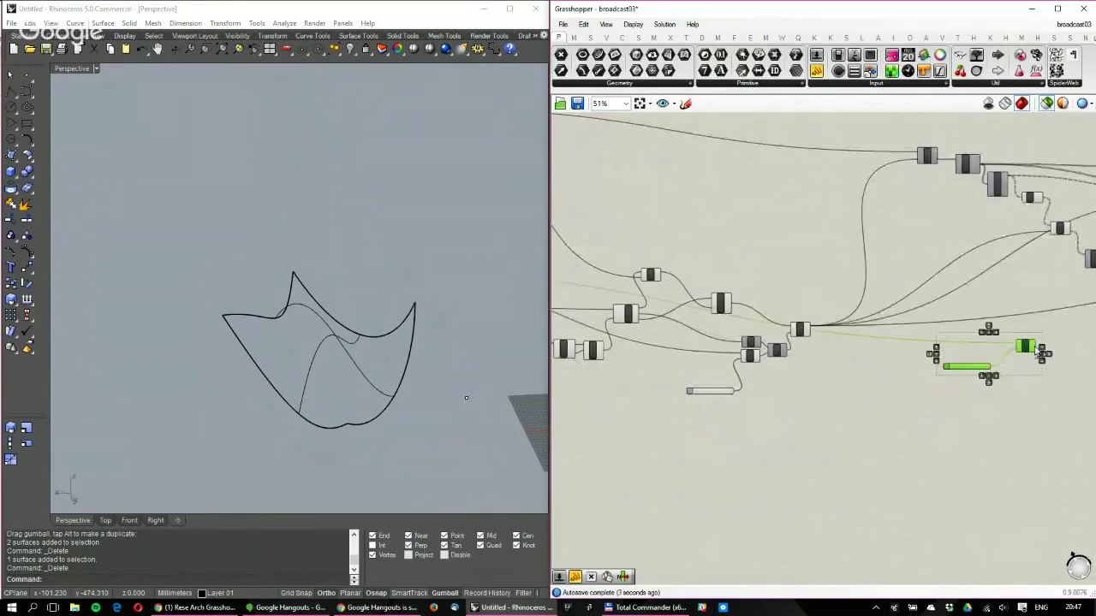
right_drag(1062, 350, 808, 364)
scroll(825, 349, up, 4)
drag(715, 372, 769, 226)
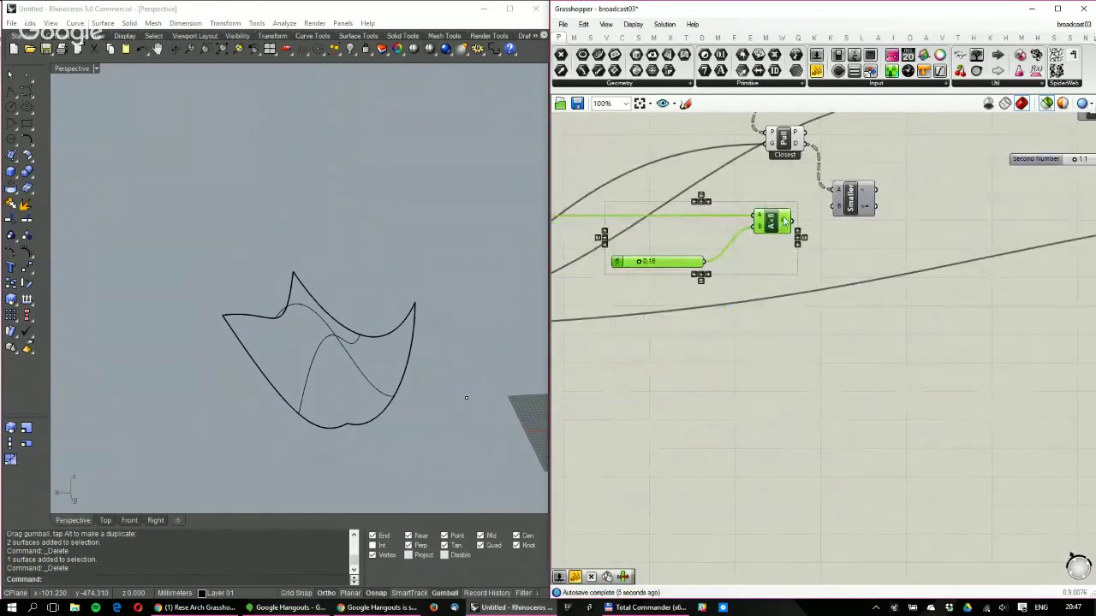
right_drag(858, 232, 815, 293)
scroll(815, 293, up, 3)
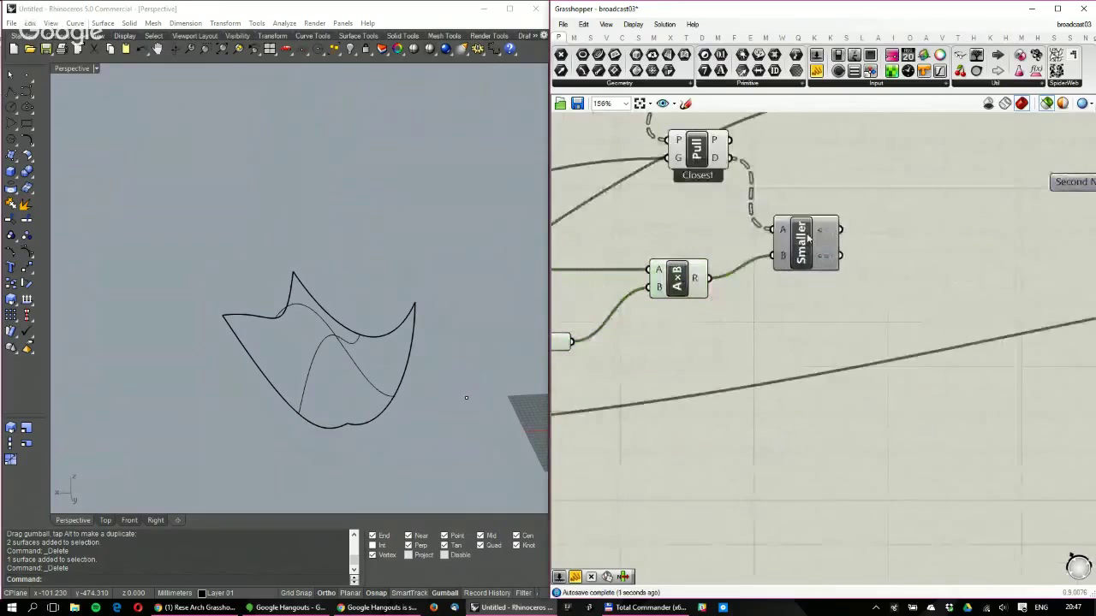
mouse_move(796, 247)
mouse_down()
mouse_move(796, 257)
mouse_move(813, 252)
mouse_up()
Add a Cull Pattern component with the DeMesh vertices as list and the Smaller Than result as pattern
right_drag(855, 244, 786, 320)
scroll(786, 319, down, 2)
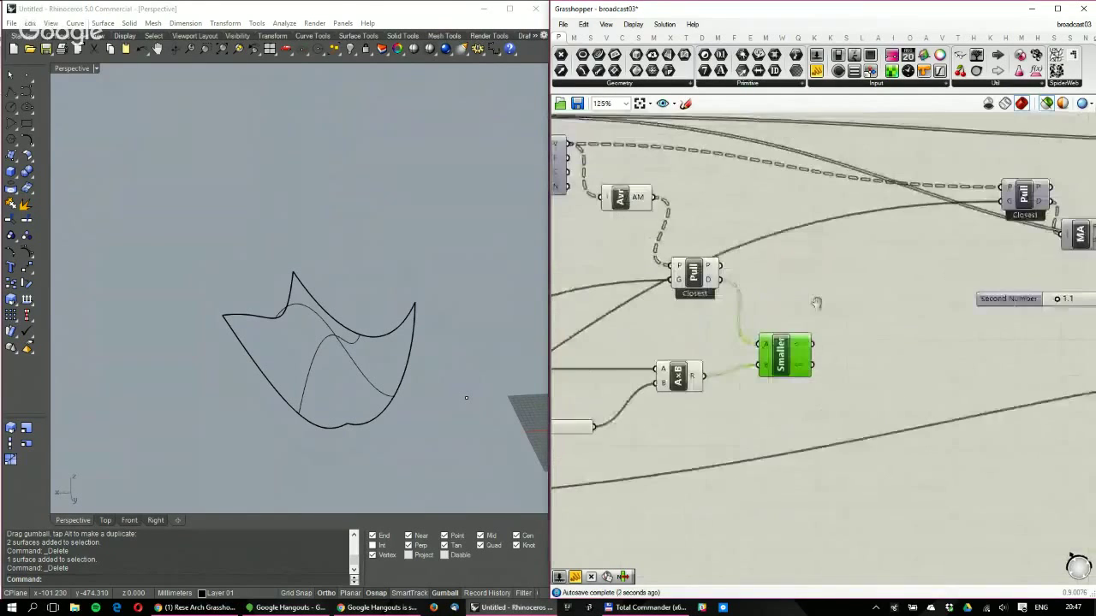
double_click(860, 296)
text(cull)
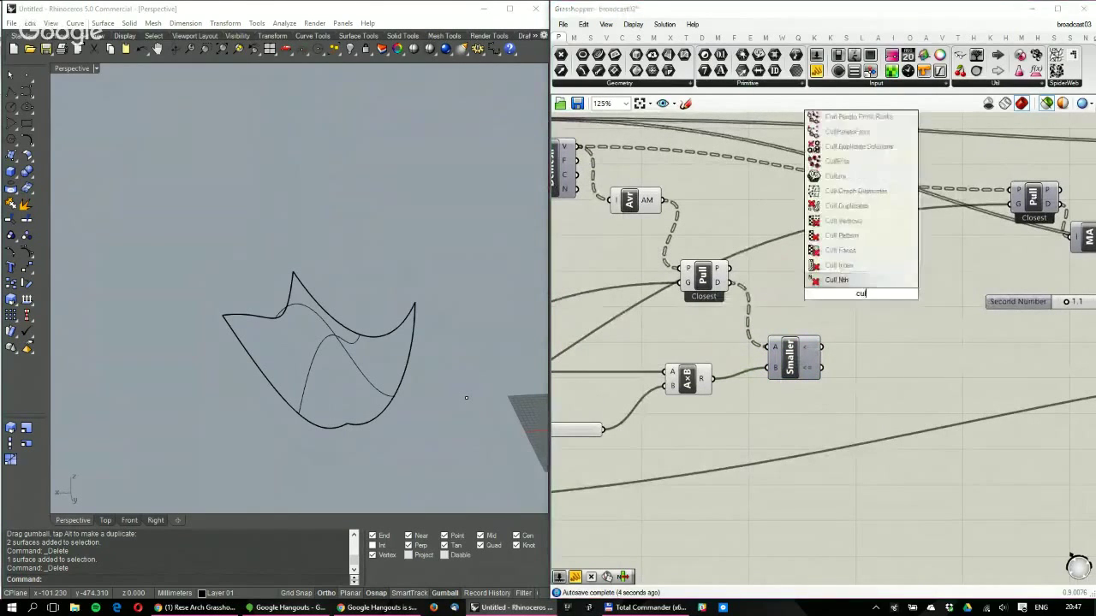
key(Return)
drag(573, 147, 844, 289)
drag(861, 295, 895, 269)
drag(822, 347, 870, 273)
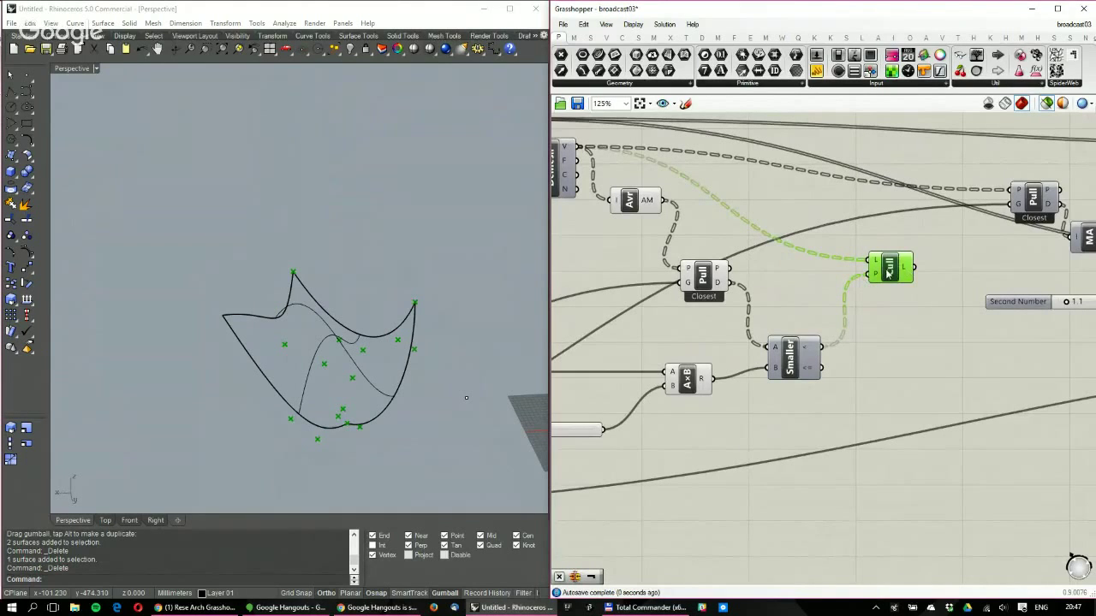
Replace the Cull list input with the exploded mesh faces
right_drag(853, 251, 963, 263)
right_drag(894, 255, 962, 318)
drag(686, 193, 1048, 337)
Compare the data structure of the Smaller Than output with that of the Explode faces output
right_drag(1004, 381, 943, 353)
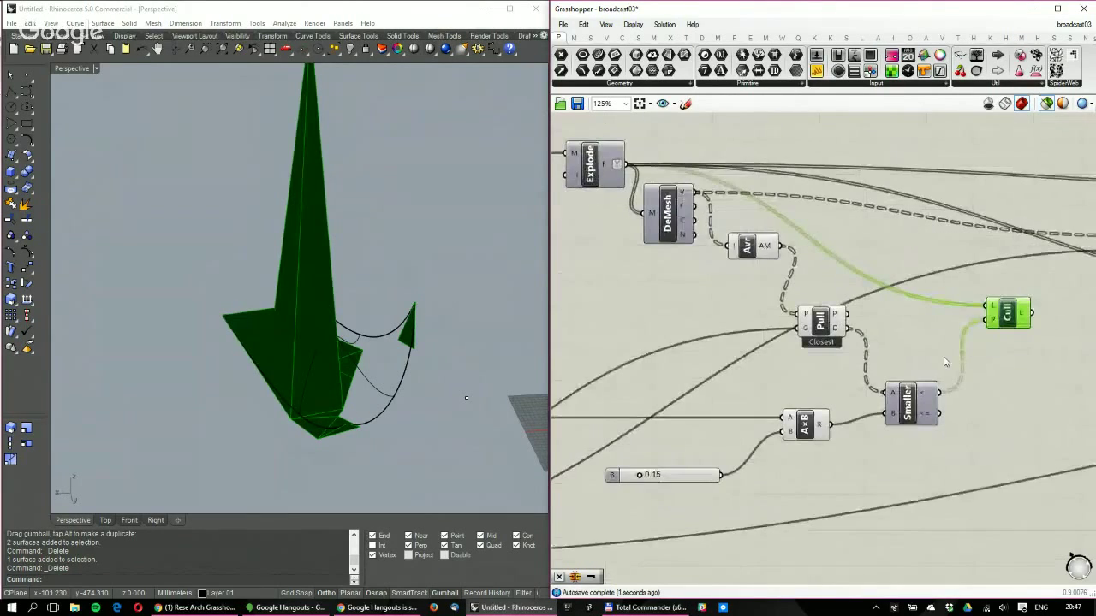
scroll(943, 353, up, 1)
click(919, 402)
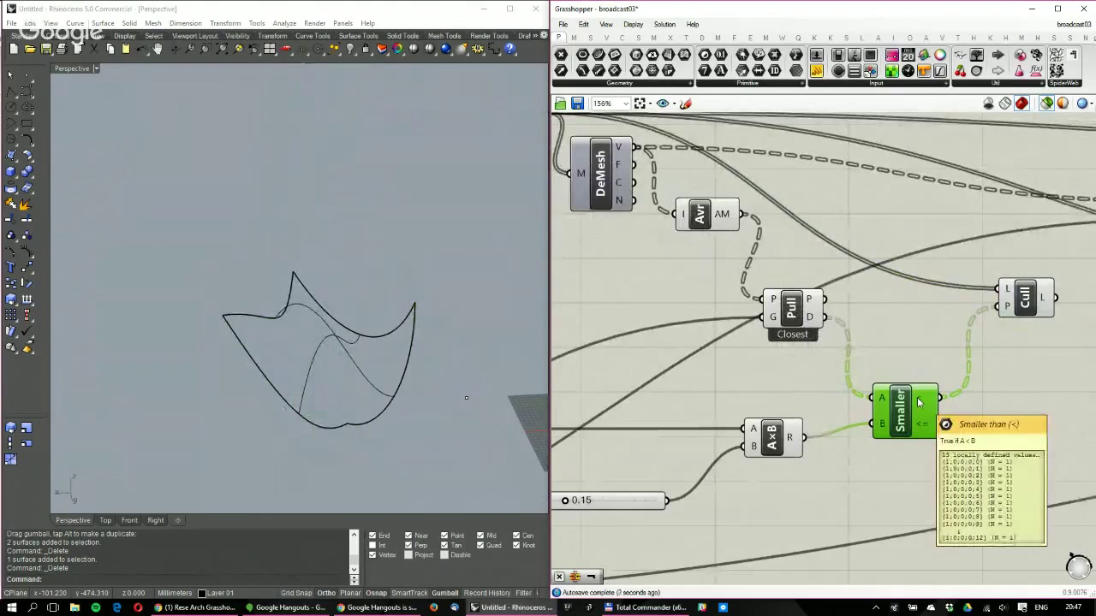
right_drag(918, 402, 817, 360)
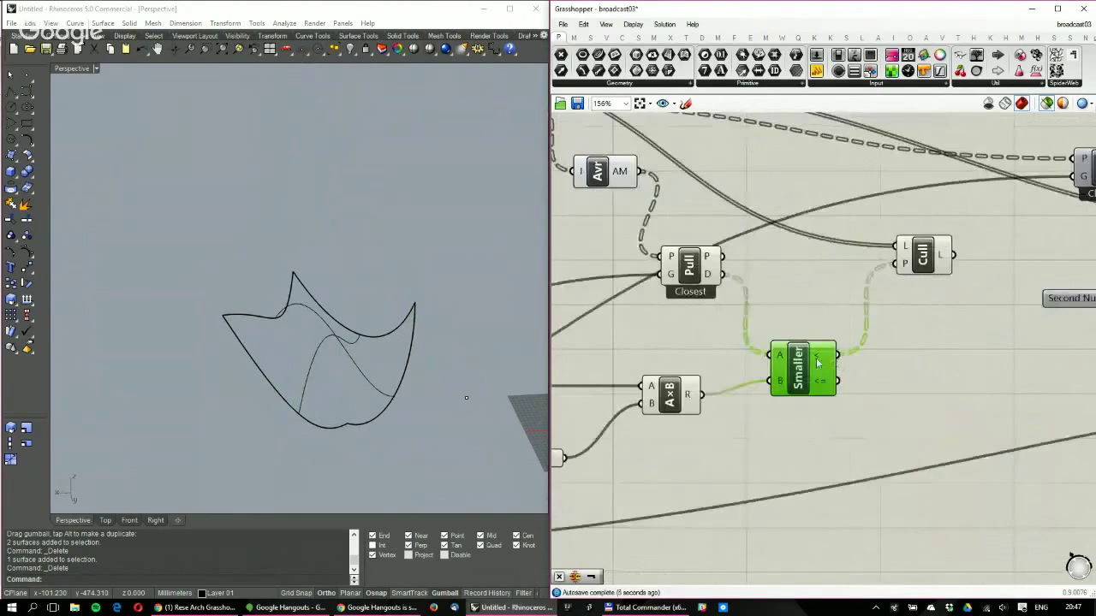
double_click(915, 372)
click(827, 280)
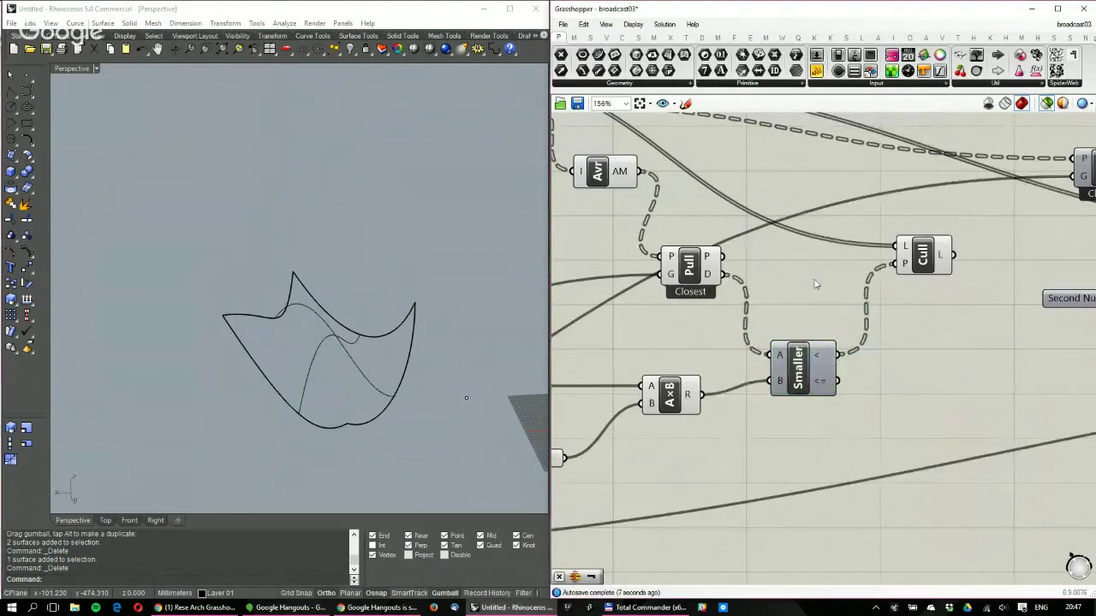
right_drag(798, 285, 898, 352)
scroll(899, 359, down, 2)
right_drag(656, 218, 762, 257)
scroll(762, 257, up, 3)
mouse_move(762, 258)
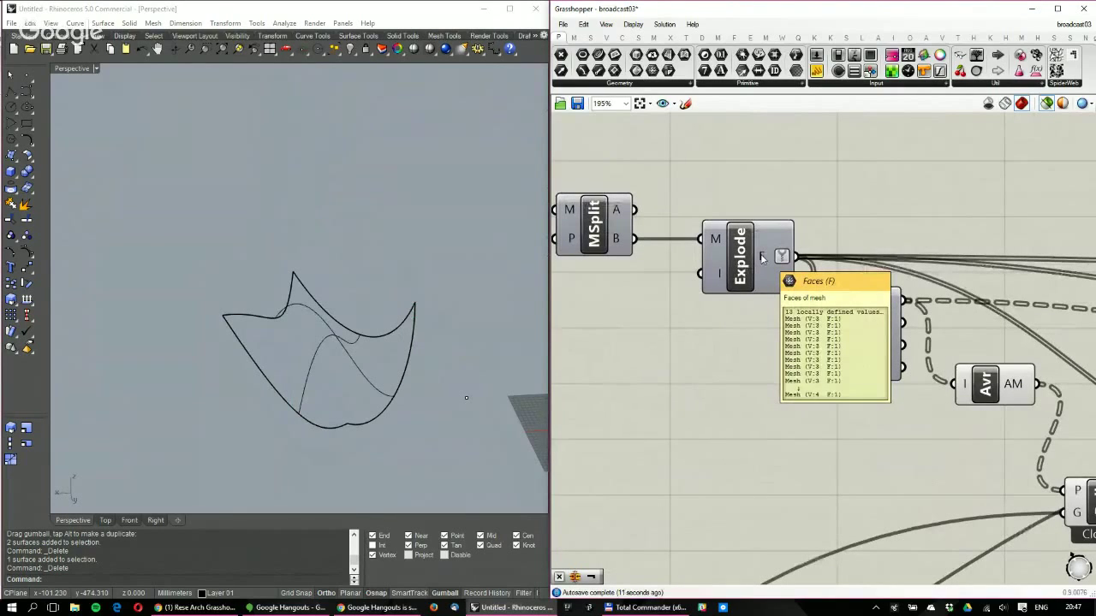
scroll(764, 259, down, 3)
right_drag(1019, 372, 848, 315)
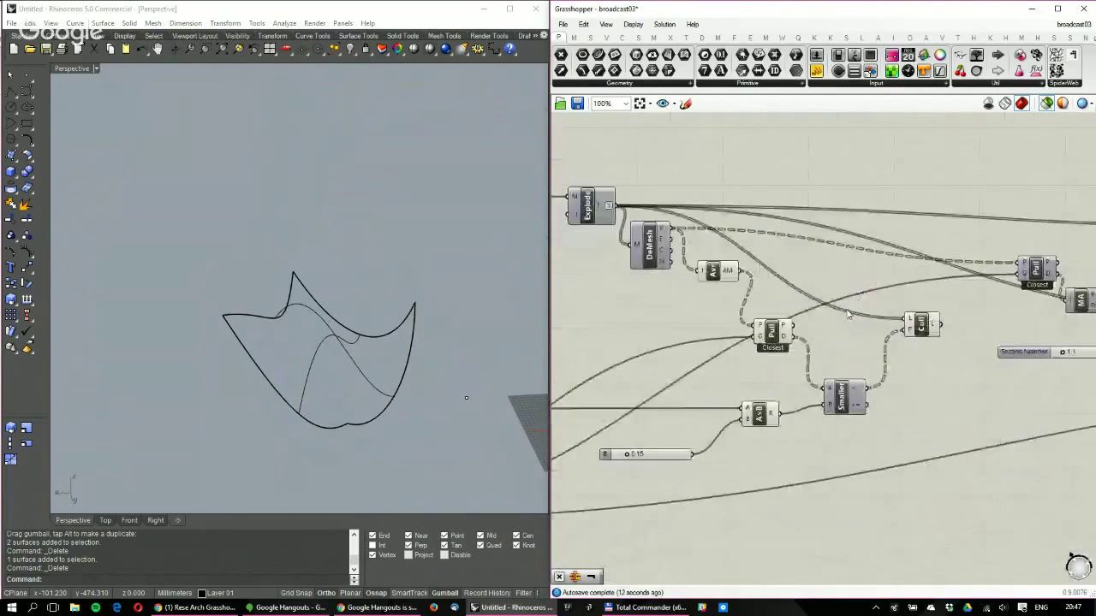
Flatten the Cull component's pattern input and check the culled mesh faces in the Rhino viewport
right_click(909, 330)
click(947, 407)
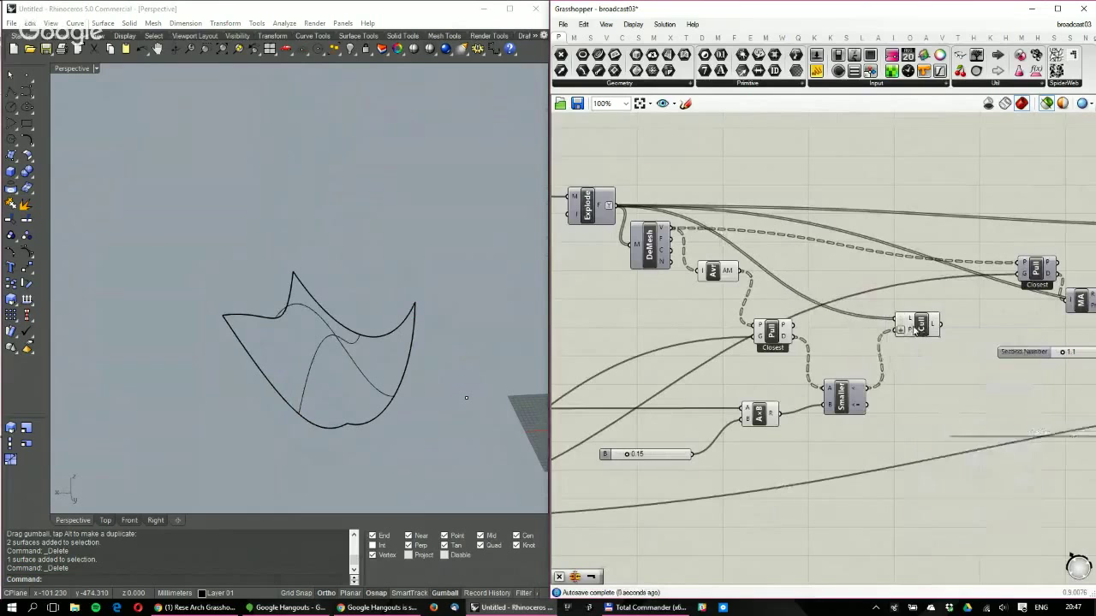
click(922, 325)
mouse_move(932, 329)
right_drag(291, 274, 374, 313)
scroll(374, 352, down, 5)
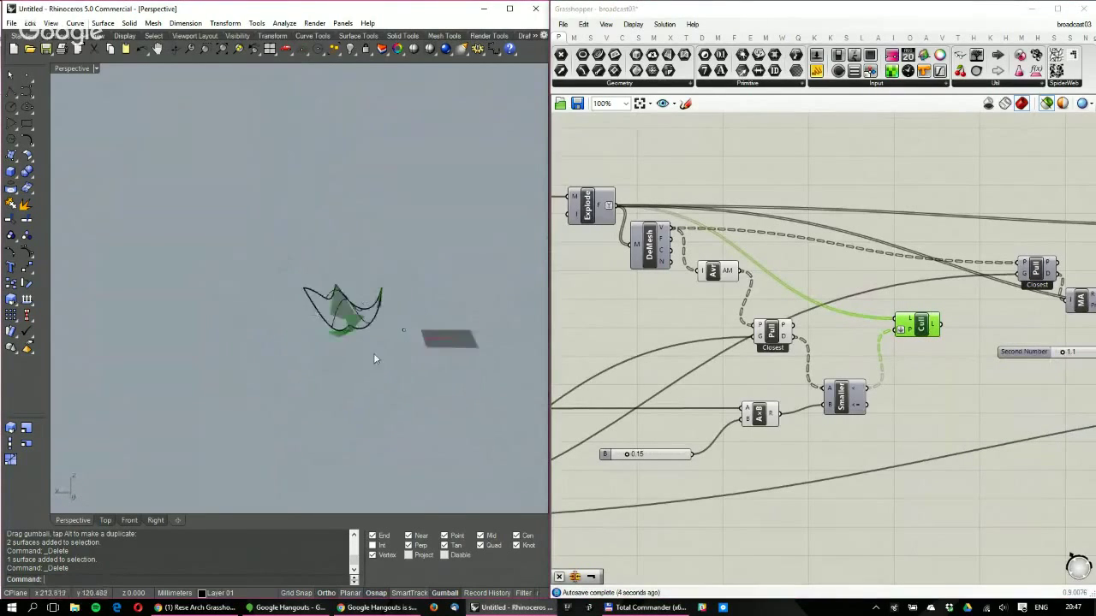
Set the slider of the Smaller Than threshold multiplication to 0.30
right_drag(683, 366, 775, 345)
scroll(698, 435, up, 1)
drag(725, 434, 740, 438)
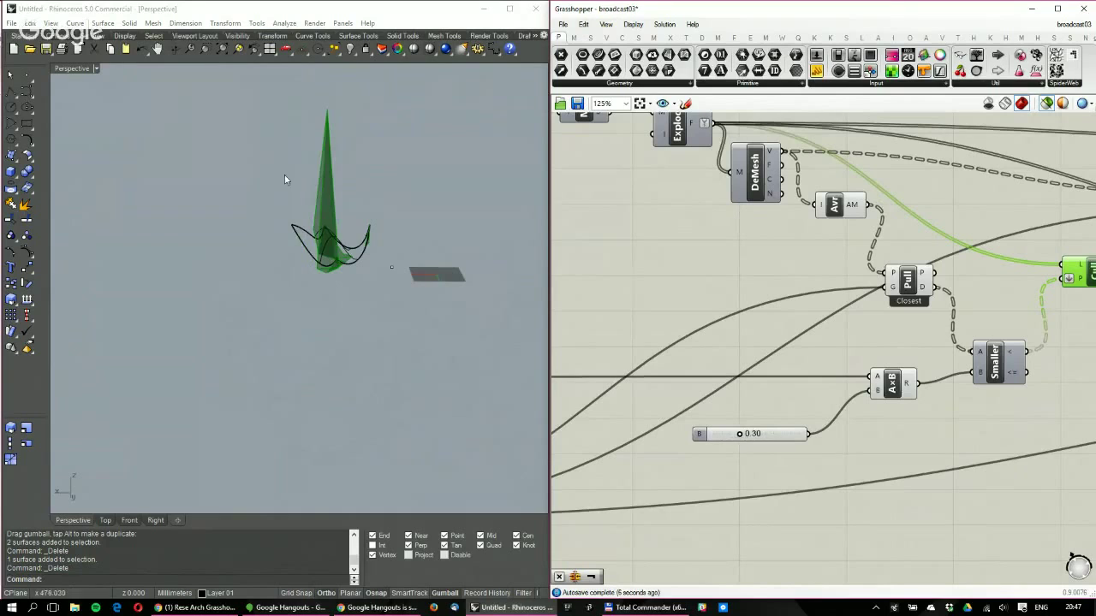
Duplicate the Deconstruct Mesh component beside the new Cull component and feed the culled faces into its mesh input
right_drag(359, 257, 325, 240)
scroll(303, 200, up, 5)
scroll(318, 238, down, 3)
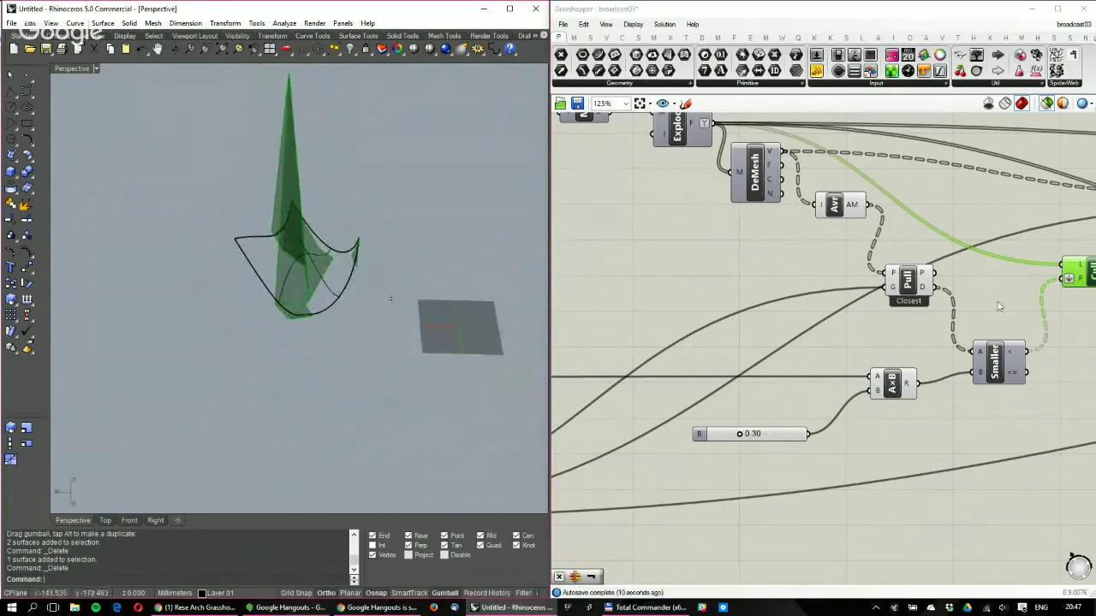
right_drag(985, 298, 673, 359)
drag(811, 331, 709, 263)
right_drag(709, 262, 727, 264)
scroll(796, 299, down, 1)
scroll(868, 334, down, 1)
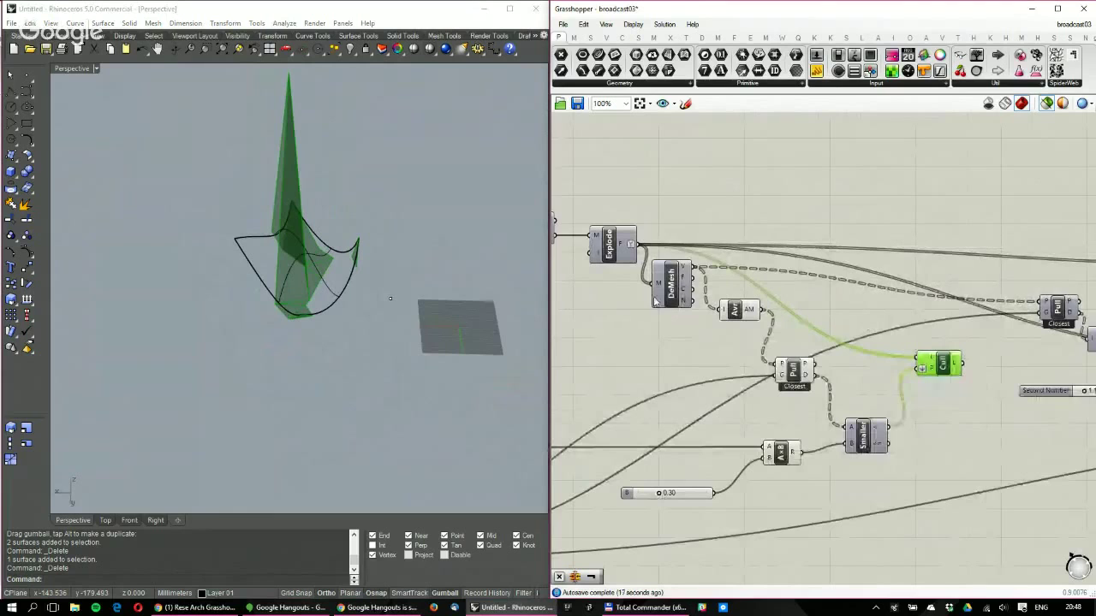
scroll(816, 380, up, 1)
alt+drag(629, 268, 988, 273)
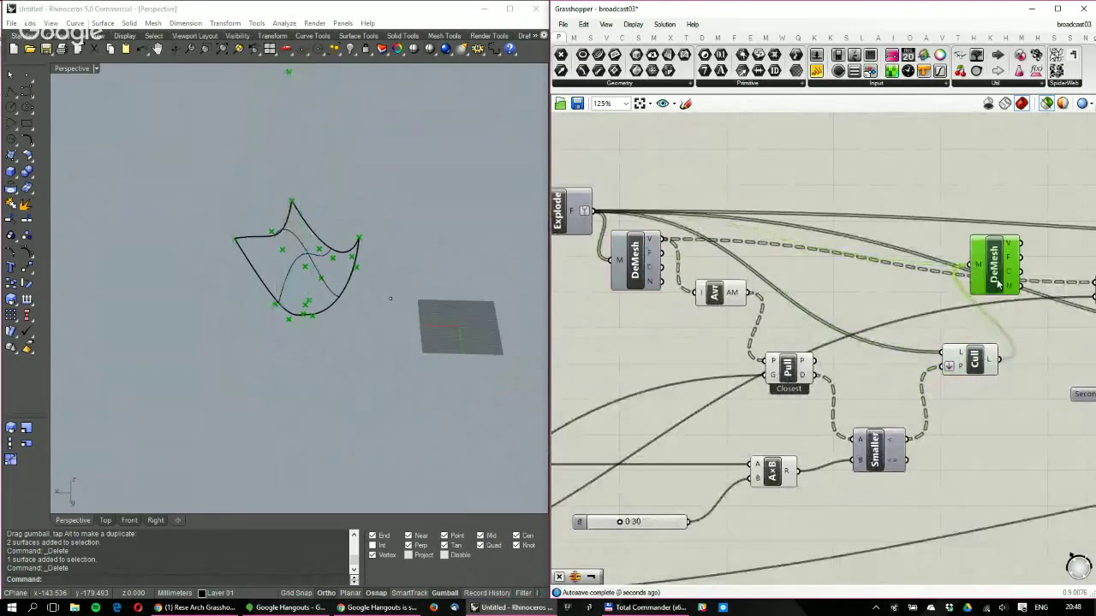
Replace the point input of the second Pull Point component with the vertices from the copied Deconstruct Mesh
right_drag(990, 355, 830, 400)
drag(939, 330, 846, 292)
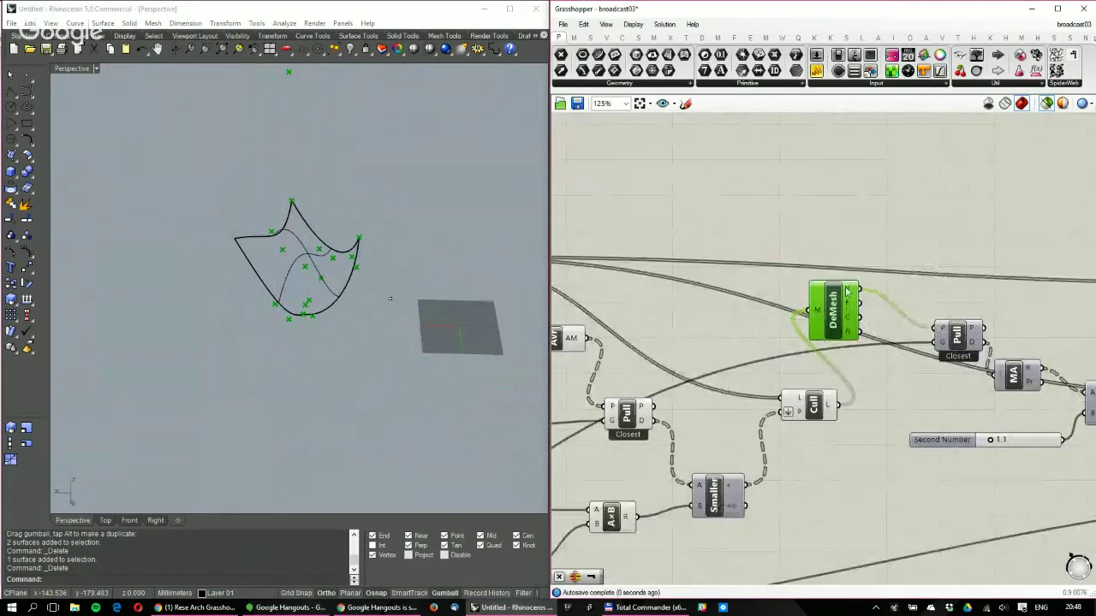
mouse_move(846, 292)
right_drag(846, 292, 983, 288)
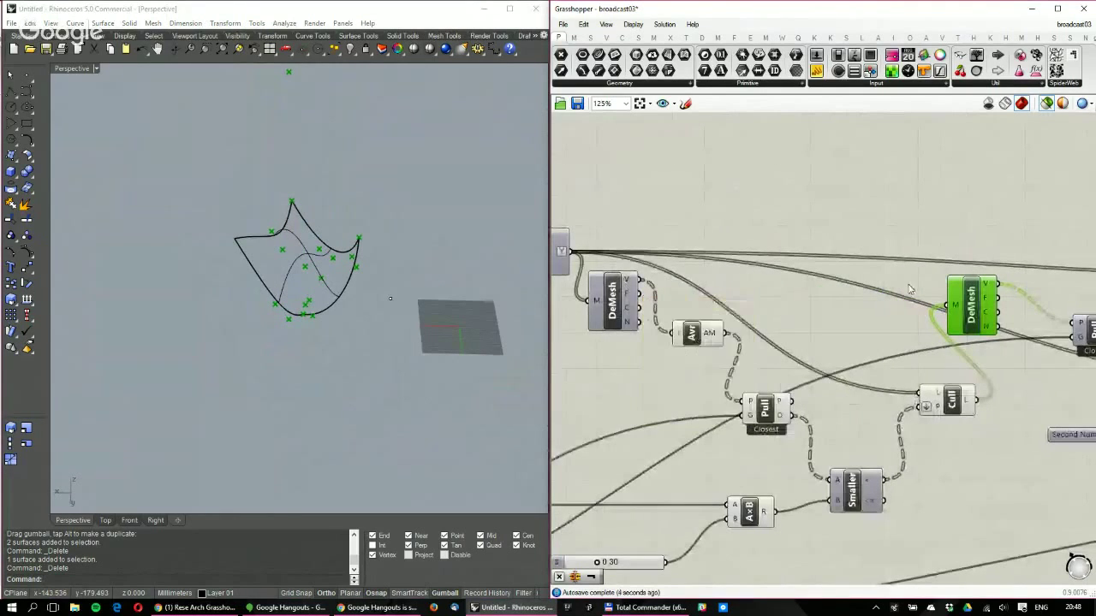
right_drag(910, 290, 898, 293)
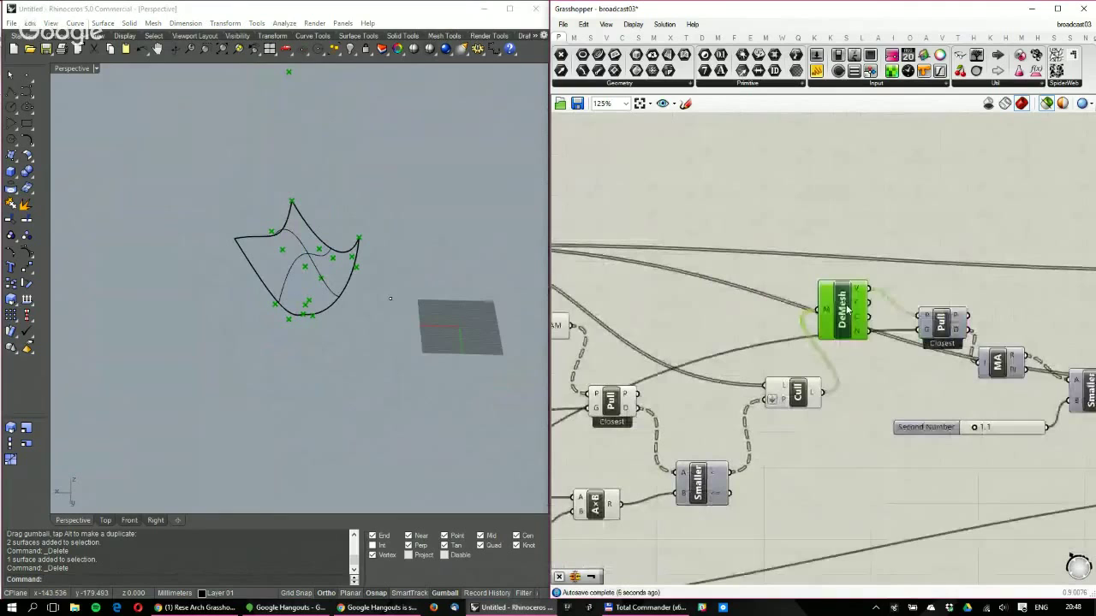
drag(848, 310, 851, 310)
Inspect the second Pull Point and the downstream Not and Unflatten components that feed the final Cull pattern
right_drag(931, 315, 861, 303)
click(864, 308)
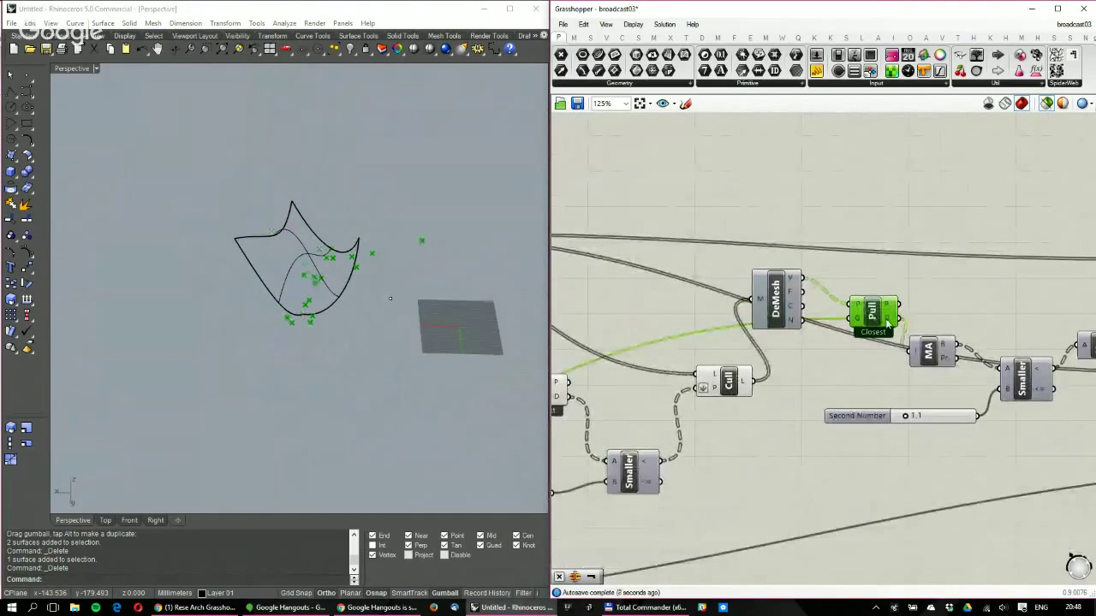
scroll(949, 367, down, 5)
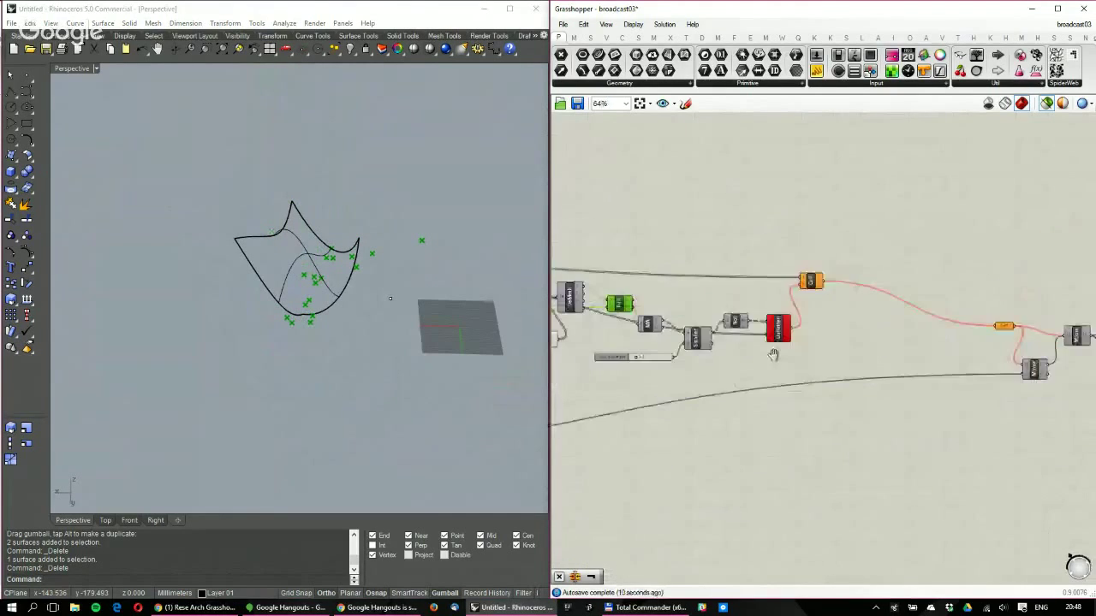
scroll(794, 340, up, 4)
click(781, 336)
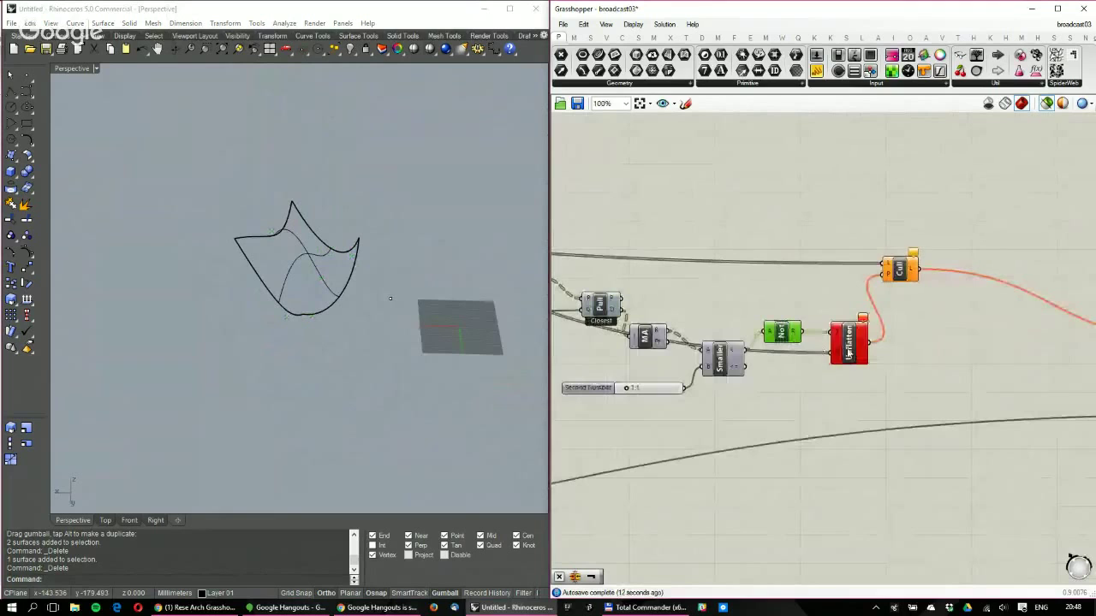
Connect the first Cull component's list output to the guide input of the Unflatten component
click(850, 352)
scroll(728, 338, down, 1)
right_drag(702, 329, 852, 357)
right_drag(608, 312, 673, 270)
drag(747, 339, 1017, 331)
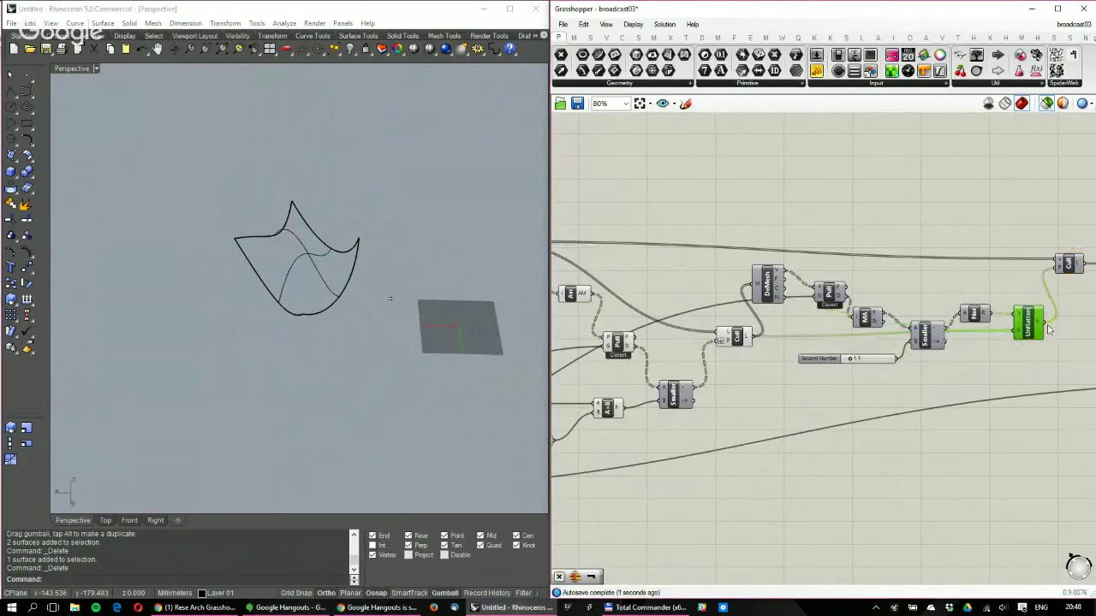
Preview the subdivided mesh and set the B slider feeding the A×B multiplication to 0.20
right_drag(1032, 319, 582, 276)
click(884, 315)
right_drag(291, 257, 377, 325)
scroll(753, 320, down, 5)
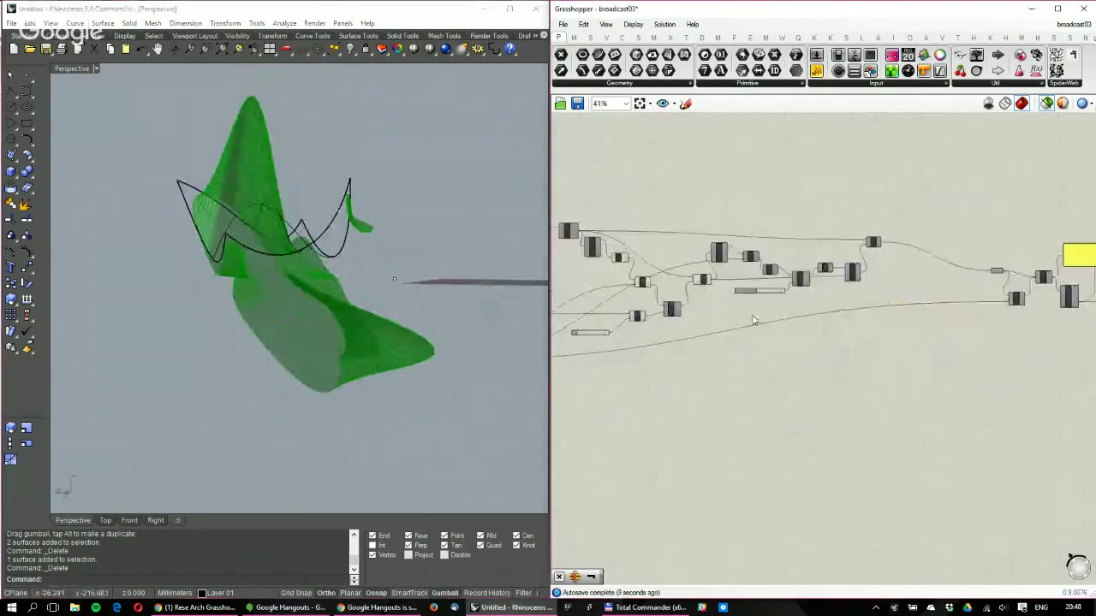
scroll(754, 320, up, 5)
scroll(741, 370, up, 3)
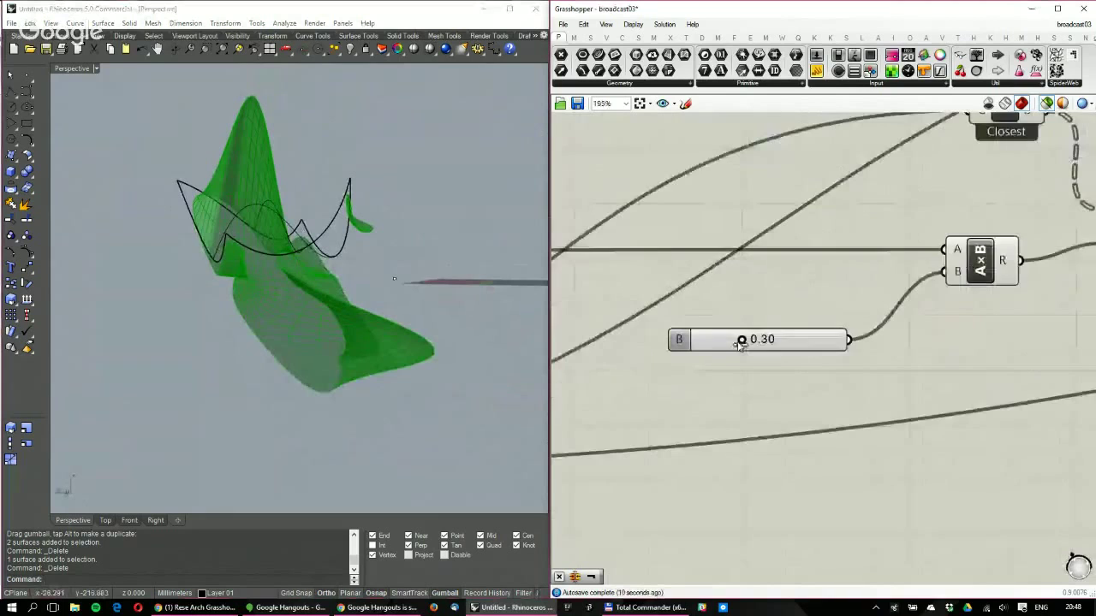
drag(741, 344, 727, 346)
right_drag(836, 352, 765, 382)
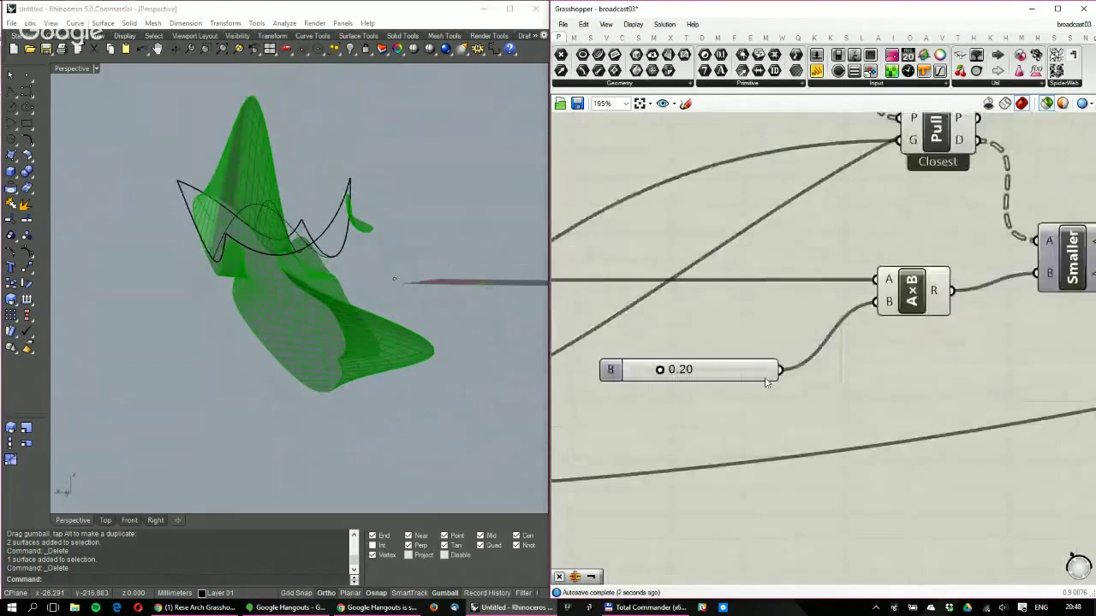
Examine the Unflatten component and the mesh pieces kept by the final Cull component, viewing them from another angle
scroll(765, 382, down, 3)
right_drag(1062, 377, 497, 463)
scroll(750, 330, down, 1)
click(749, 327)
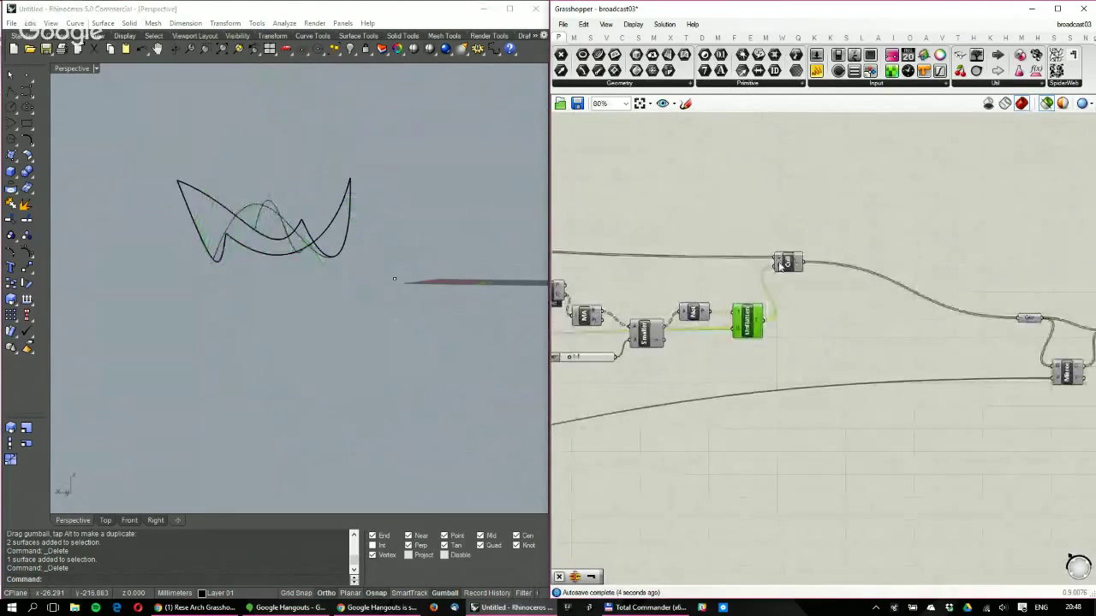
click(788, 263)
right_drag(409, 227, 419, 296)
right_drag(794, 291, 968, 323)
scroll(968, 323, down, 1)
scroll(799, 344, up, 1)
right_drag(800, 344, 852, 345)
scroll(1011, 349, up, 1)
right_drag(1024, 352, 1002, 353)
scroll(1002, 352, down, 1)
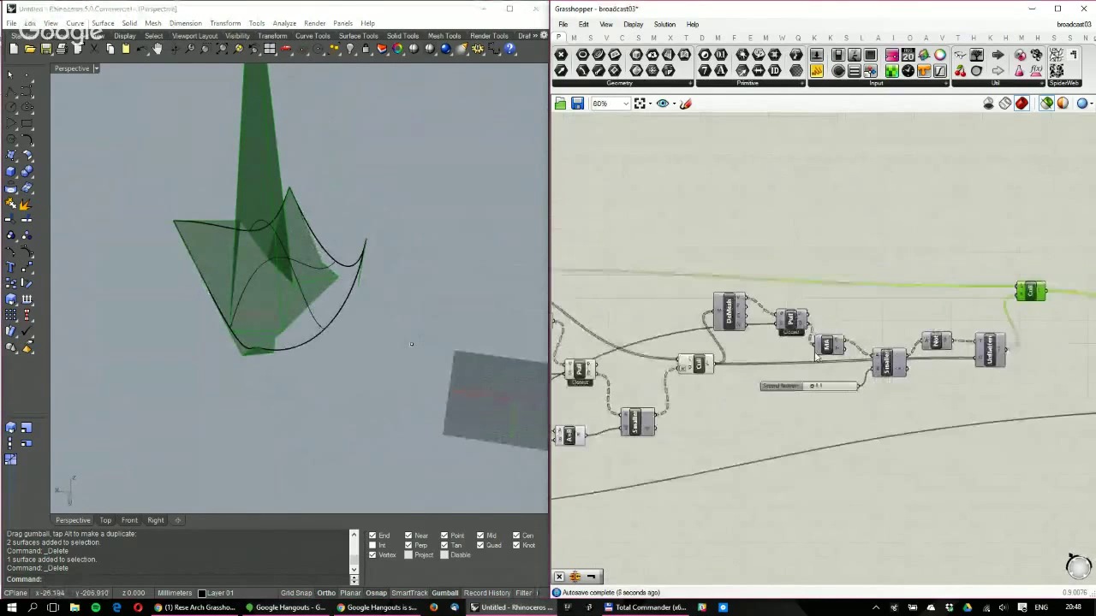
Rewire the final Cull component's list input to take the first Cull component's list output, and preview the culled meshes
scroll(993, 351, down, 2)
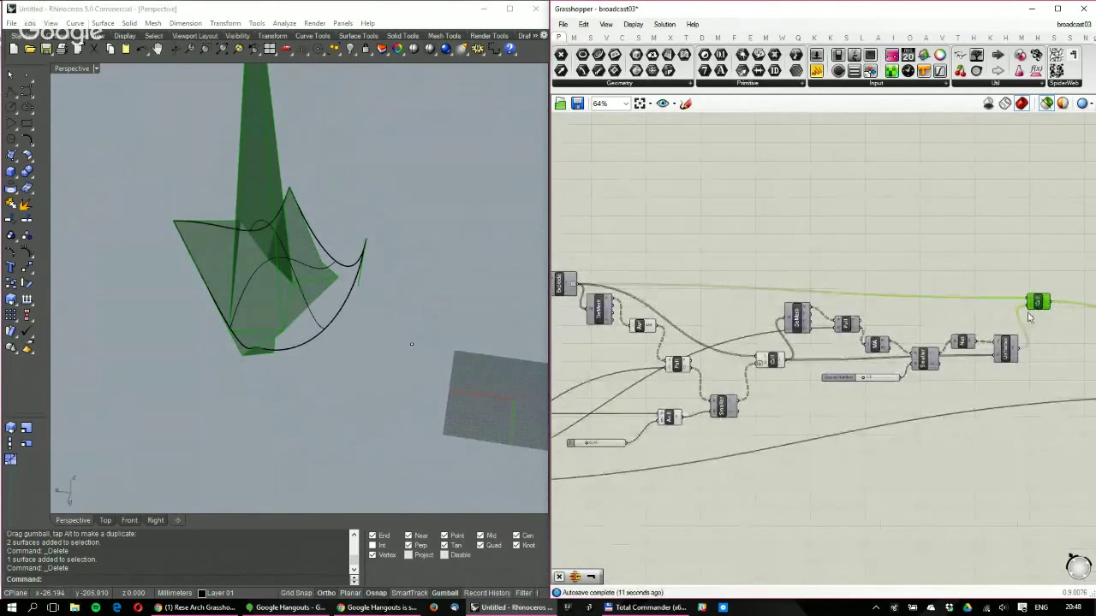
click(772, 361)
drag(785, 361, 1041, 307)
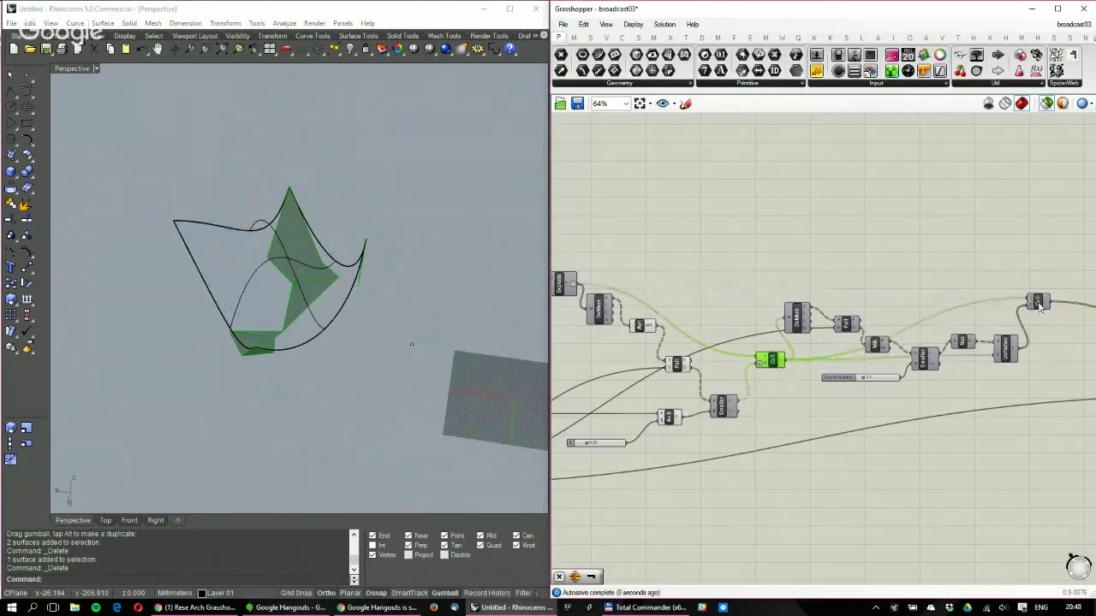
click(1038, 301)
Follow the definition downstream and examine the subdivided mesh produced by the Catmull-Clark component
right_drag(1057, 363, 820, 326)
scroll(1062, 398, down, 2)
right_drag(1062, 398, 1088, 329)
scroll(680, 350, up, 2)
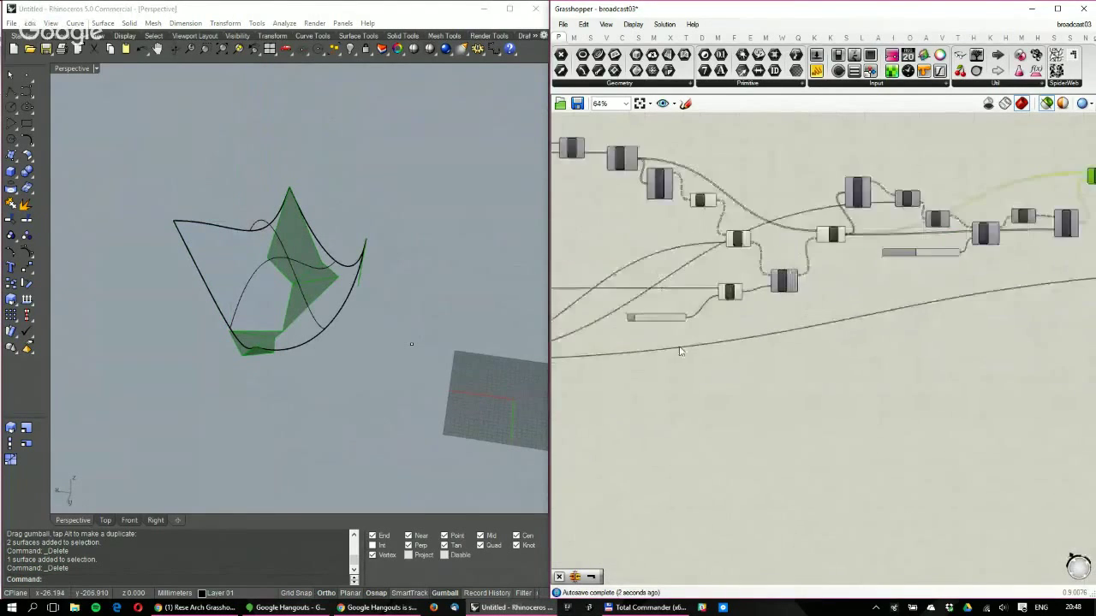
right_drag(677, 339, 671, 350)
scroll(1019, 364, down, 2)
right_drag(1019, 364, 664, 328)
scroll(997, 298, up, 3)
click(996, 287)
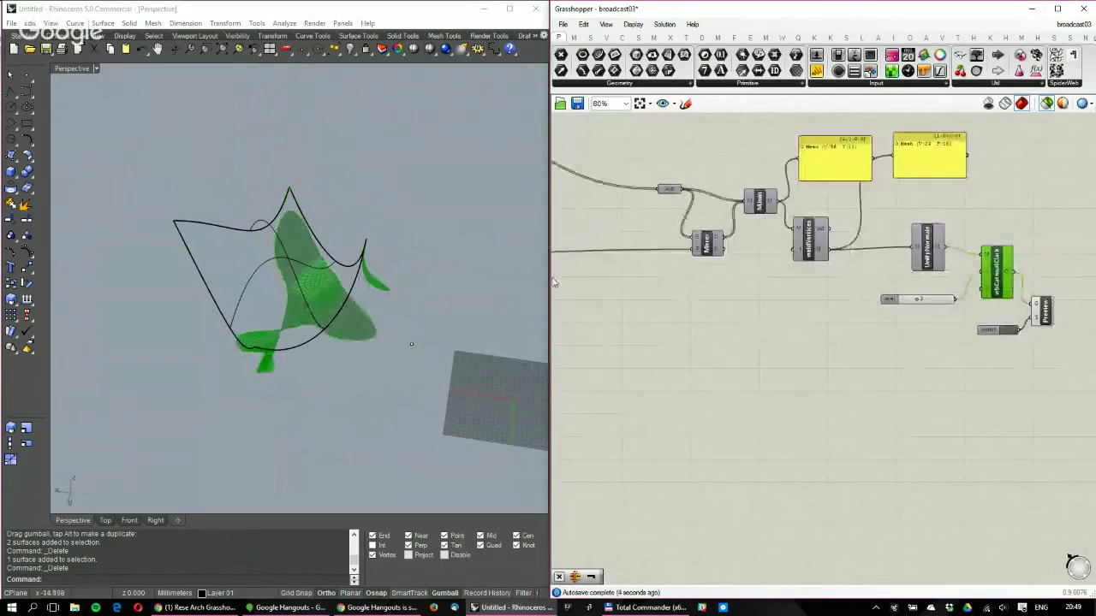
Move the Geo parameter away from the mesh join and shift the Mirror component slightly, previewing each one's geometry
right_drag(678, 277, 1070, 376)
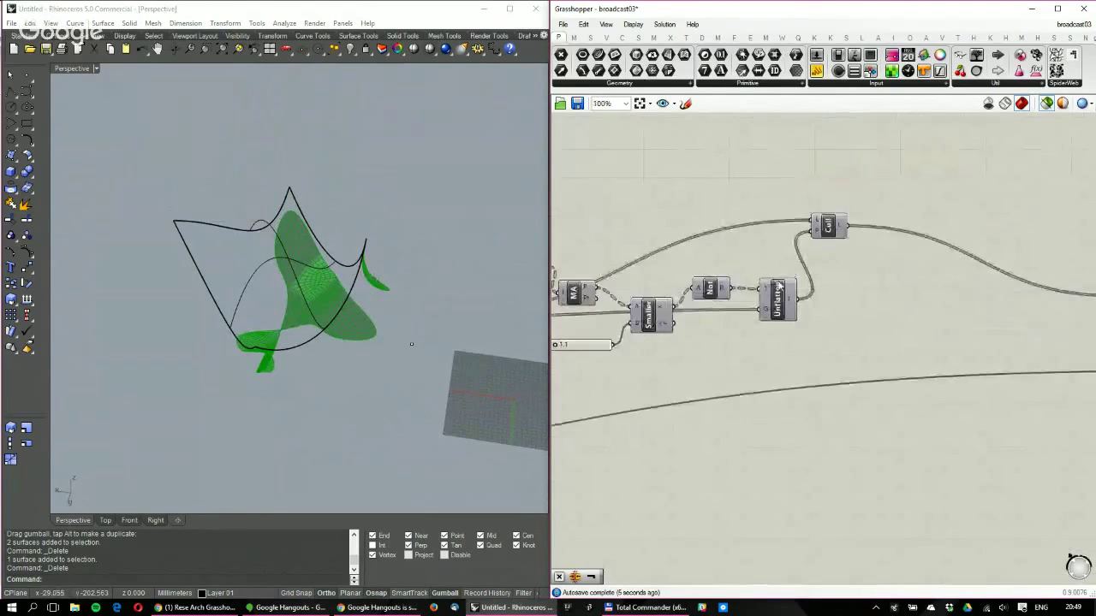
scroll(831, 305, down, 2)
scroll(1042, 312, up, 3)
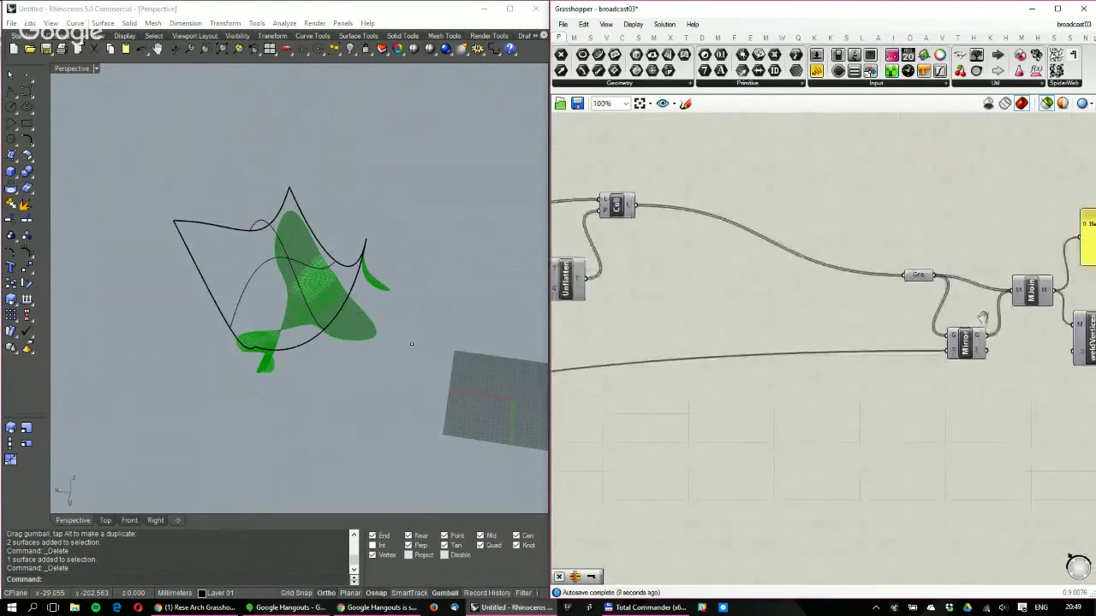
drag(912, 277, 835, 267)
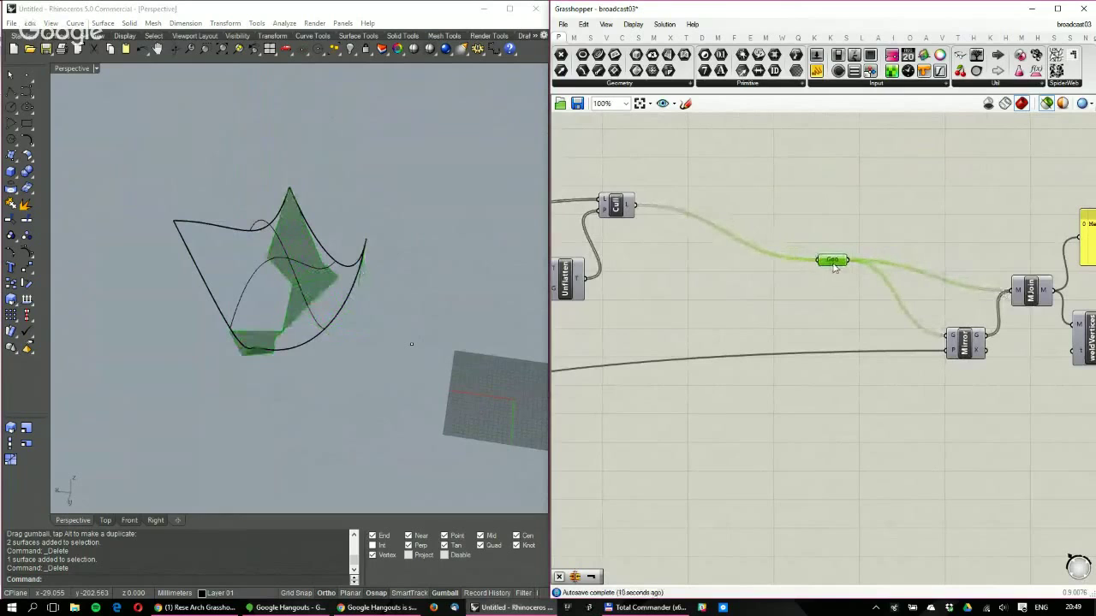
drag(978, 348, 972, 368)
Connect the mesh split output to the MJoin input, replacing the direct wire from the Geo parameter and keeping the Mirror wire
scroll(942, 343, down, 2)
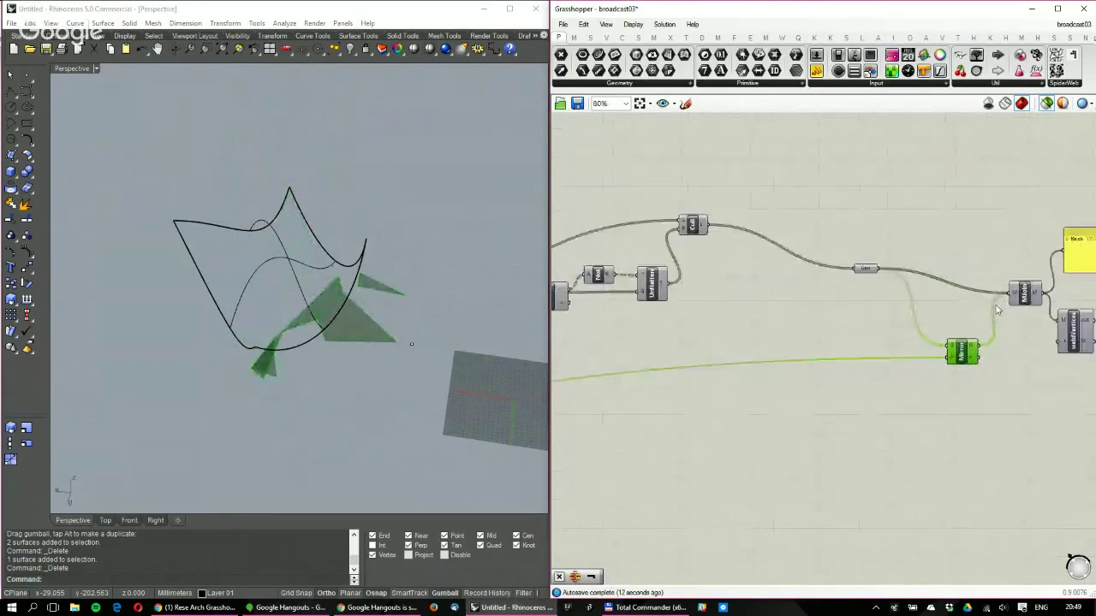
scroll(935, 337, down, 3)
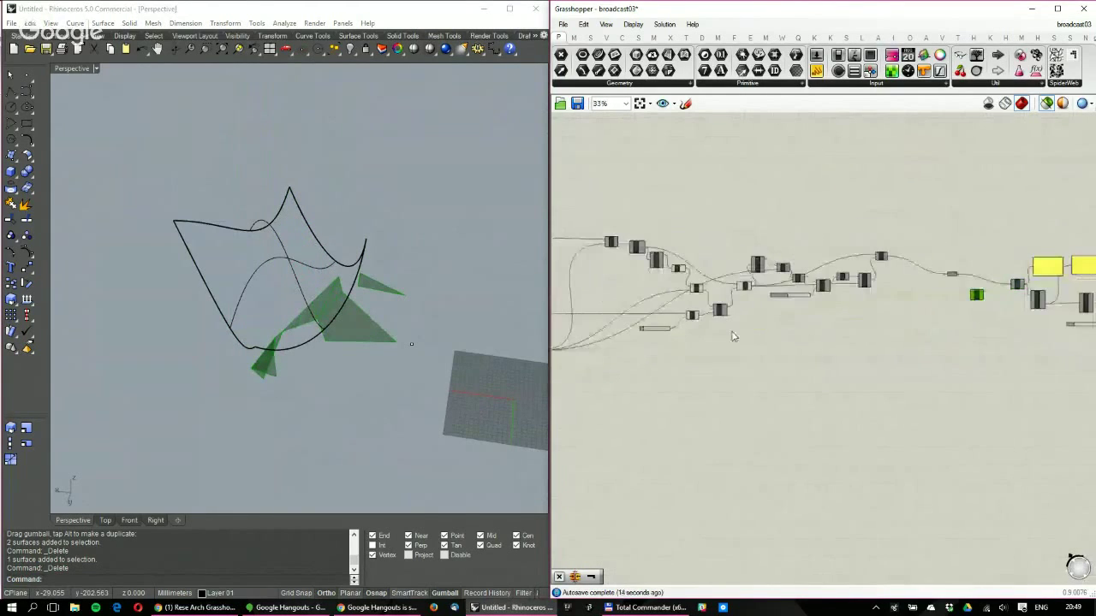
scroll(669, 281, up, 3)
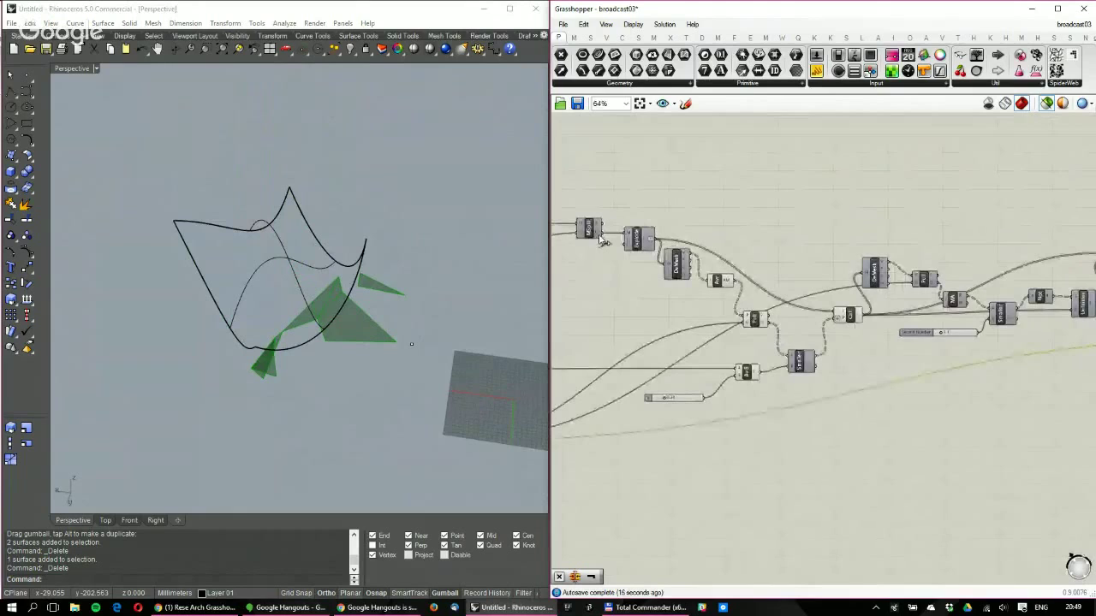
scroll(897, 355, down, 2)
scroll(897, 355, up, 3)
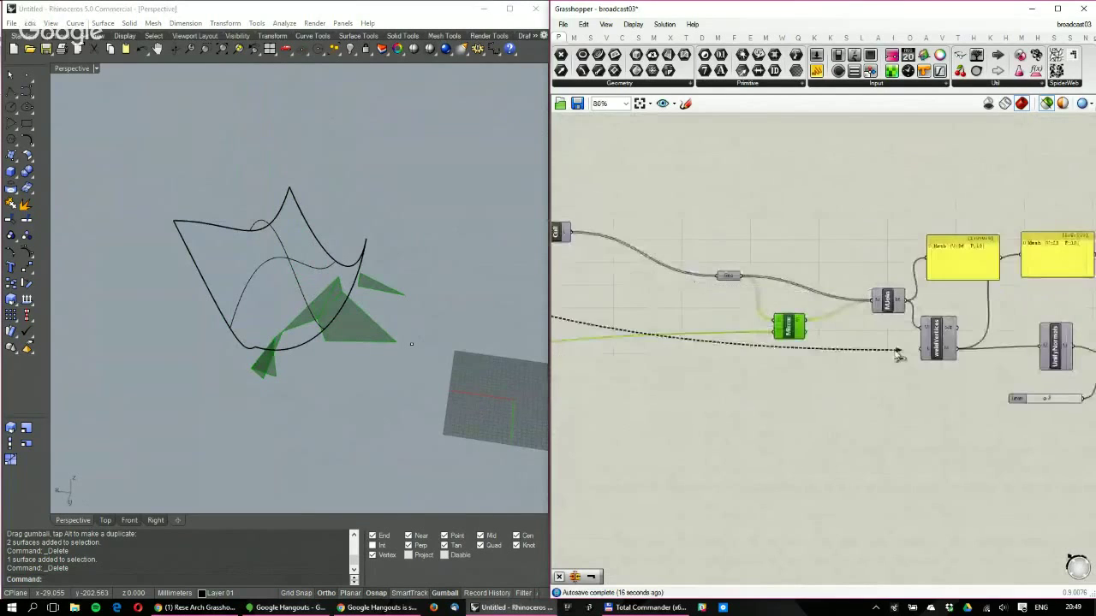
scroll(898, 354, up, 1)
drag(897, 355, 871, 291)
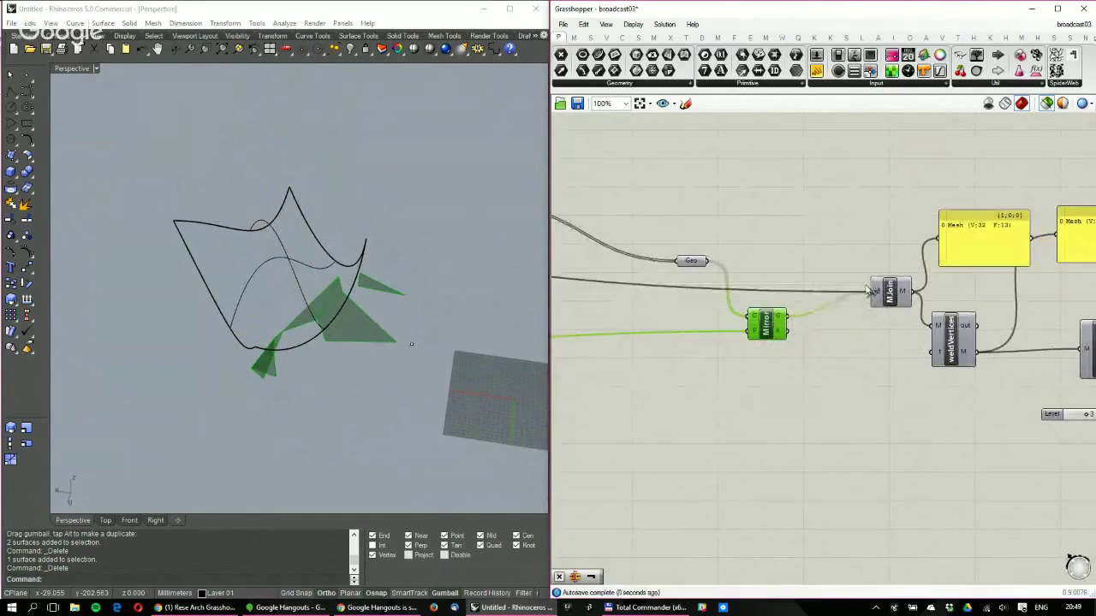
Flatten the M input of the MJoin component so all incoming meshes are joined together
scroll(848, 308, down, 1)
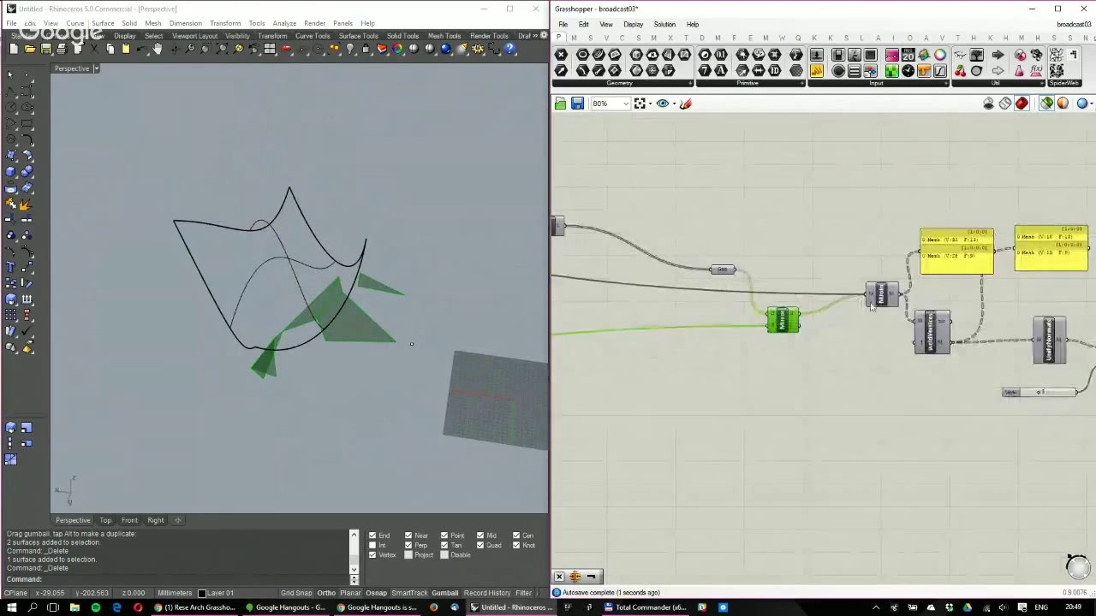
scroll(870, 309, up, 1)
right_click(867, 291)
click(920, 394)
scroll(869, 324, up, 1)
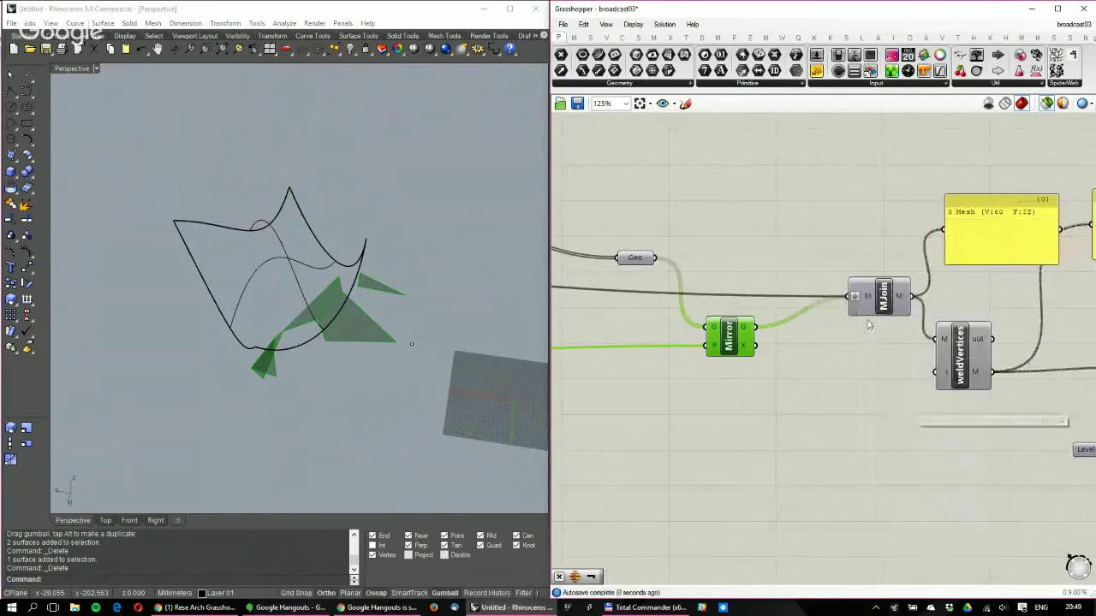
Examine the joined mesh from several angles, comparing the outputs of the mesh split, Mirror, MJoin and Catmull-Clark components
click(873, 304)
right_drag(492, 282, 376, 326)
scroll(343, 262, up, 7)
scroll(321, 237, down, 13)
scroll(364, 360, up, 3)
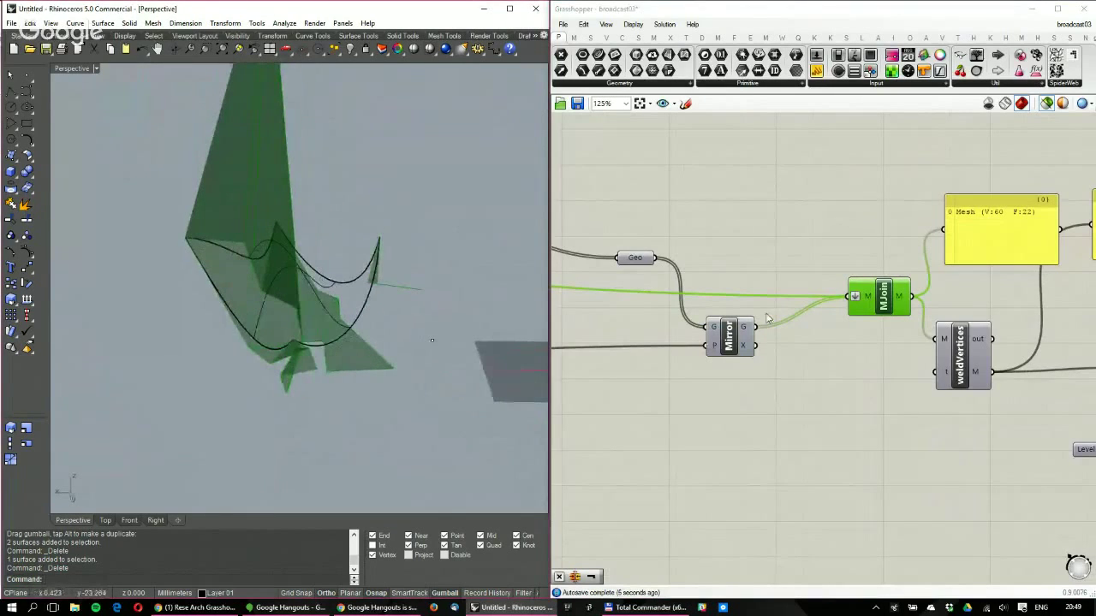
scroll(821, 329, down, 4)
right_drag(821, 330, 685, 248)
scroll(685, 244, up, 2)
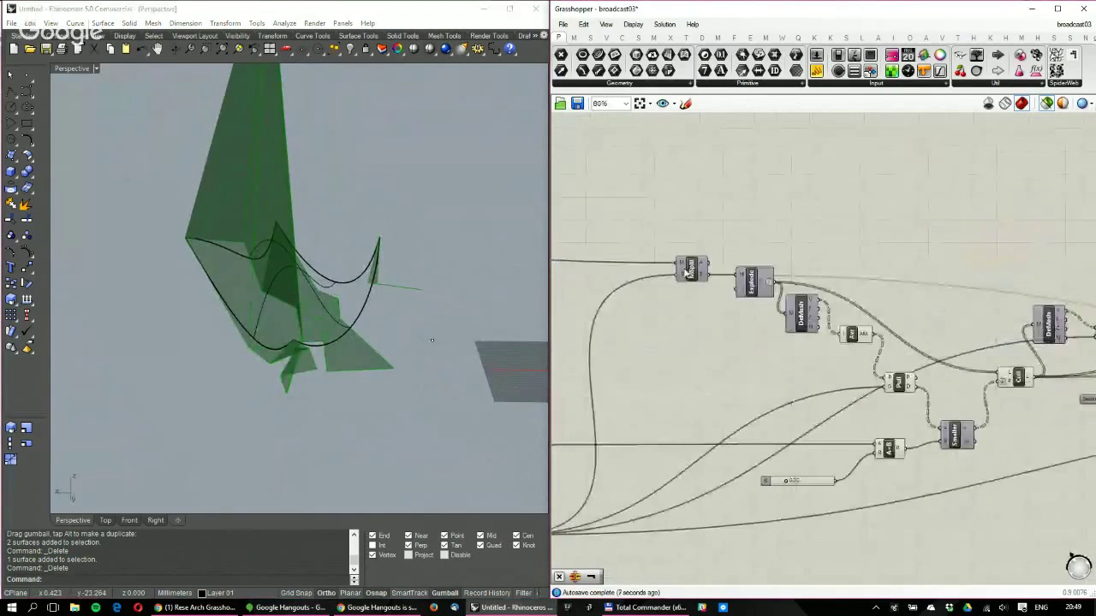
click(687, 237)
right_drag(875, 307, 638, 300)
scroll(843, 311, down, 2)
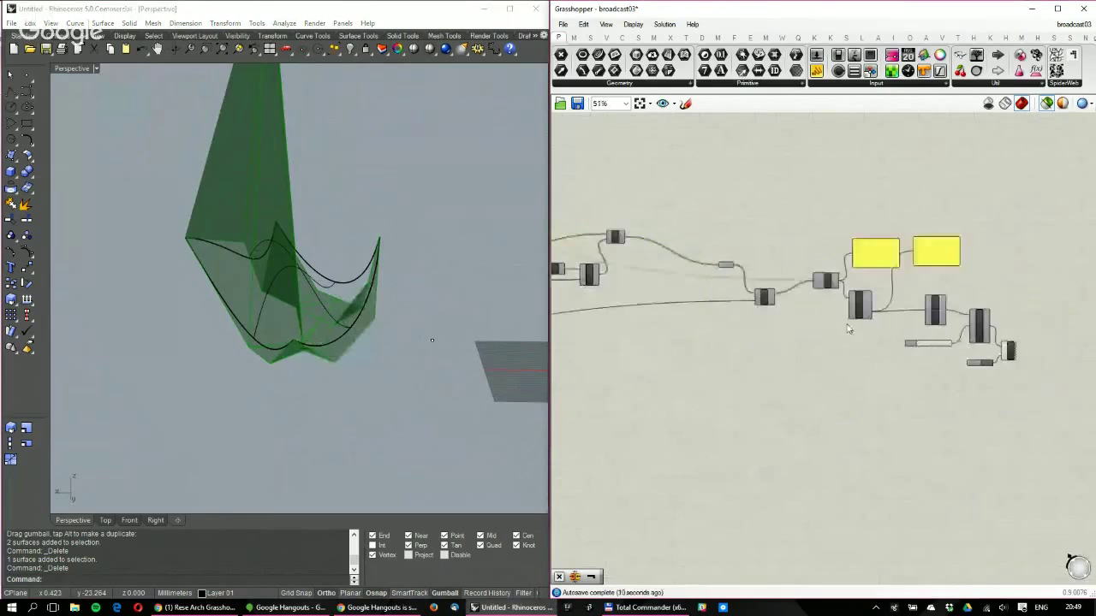
scroll(842, 311, up, 3)
click(694, 287)
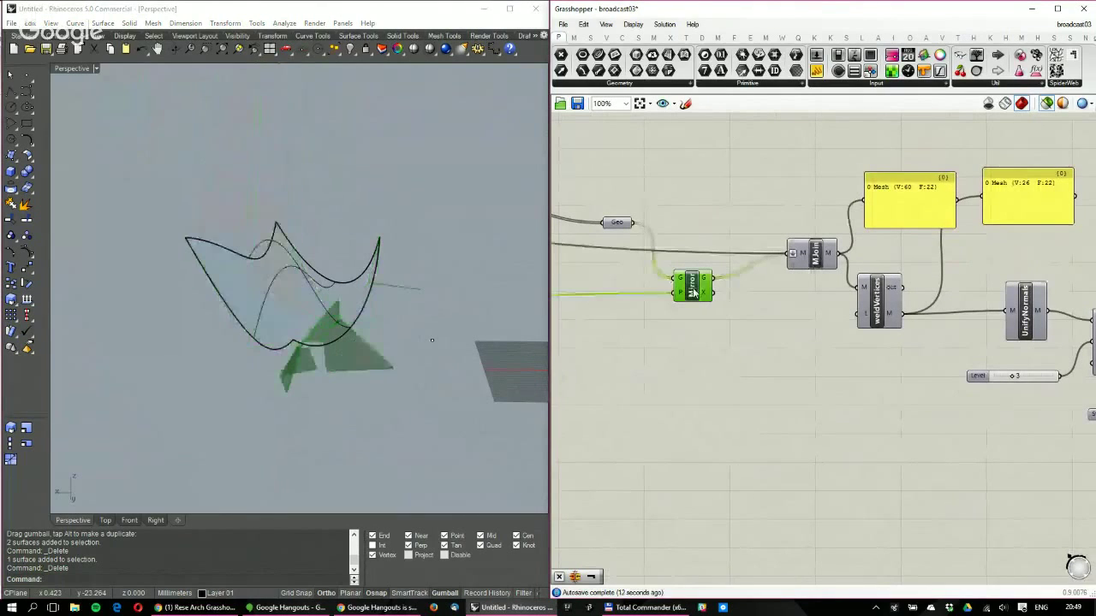
click(812, 262)
right_drag(900, 307, 796, 296)
click(1008, 330)
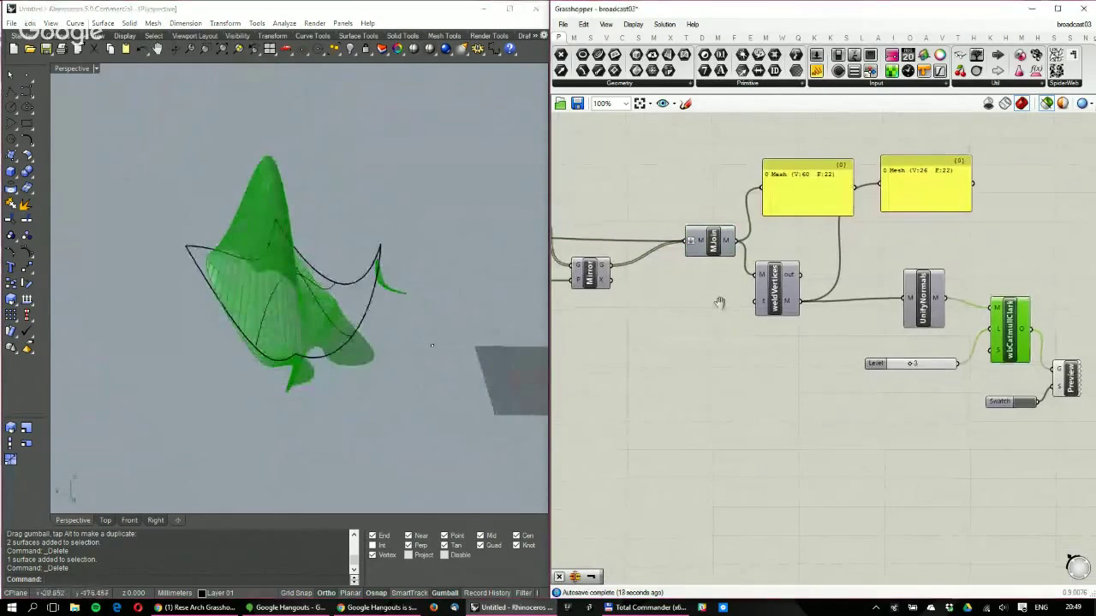
Set the B slider feeding the A×B multiplication to 0.31 and view the resulting subdivided mesh from another angle
scroll(693, 354, down, 4)
mouse_move(692, 355)
right_down()
mouse_move(930, 334)
mouse_move(689, 361)
right_up()
scroll(703, 331, up, 8)
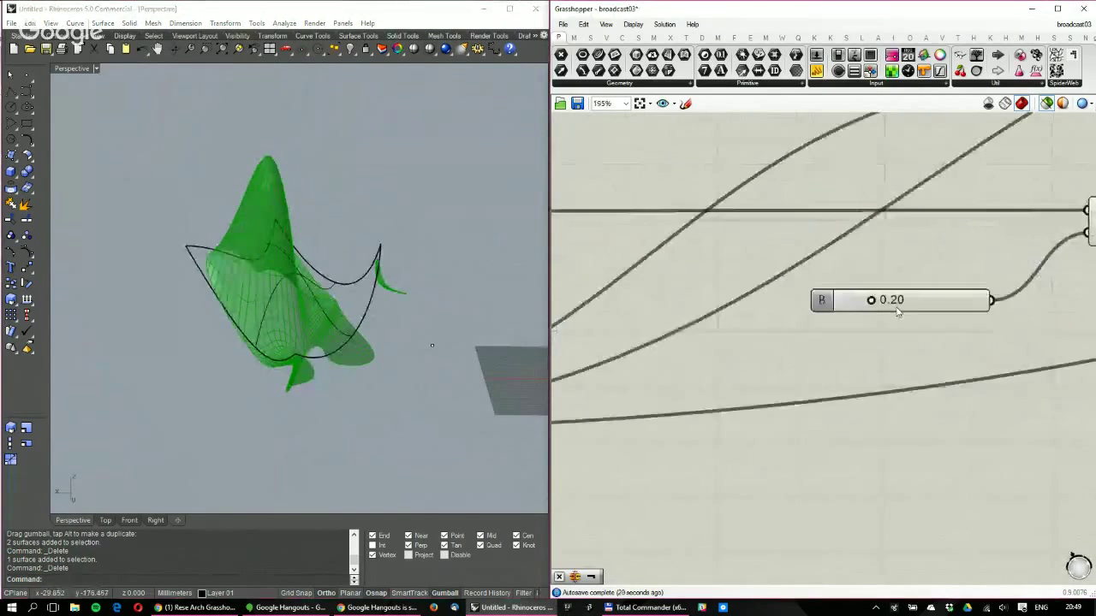
mouse_move(877, 298)
mouse_down()
mouse_move(814, 297)
mouse_move(971, 299)
mouse_move(829, 300)
mouse_move(883, 299)
mouse_up()
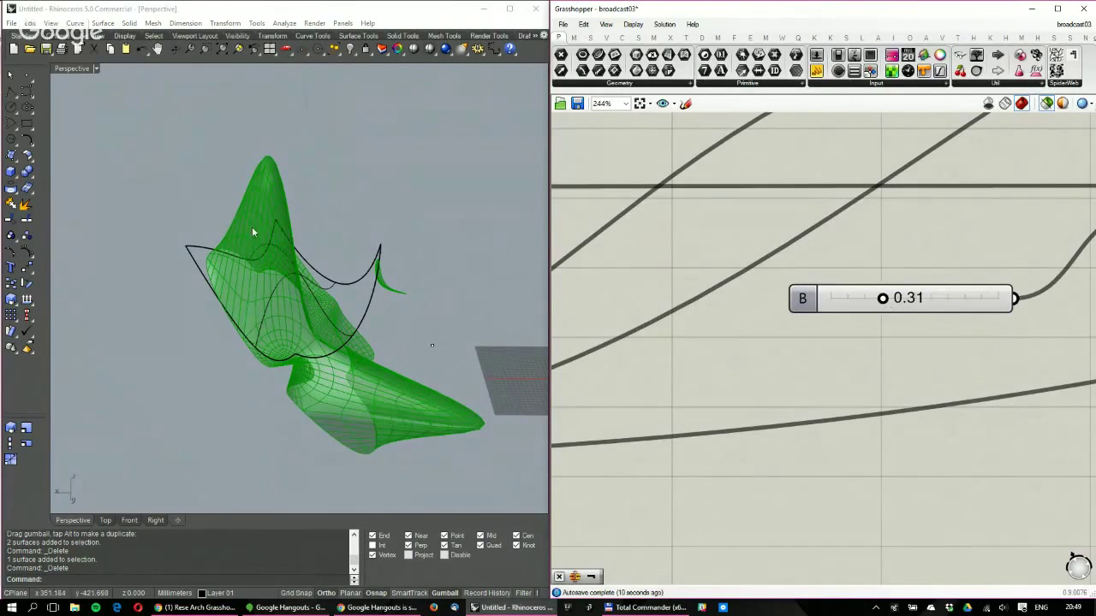
right_drag(252, 231, 302, 229)
scroll(265, 232, down, 5)
scroll(782, 355, down, 5)
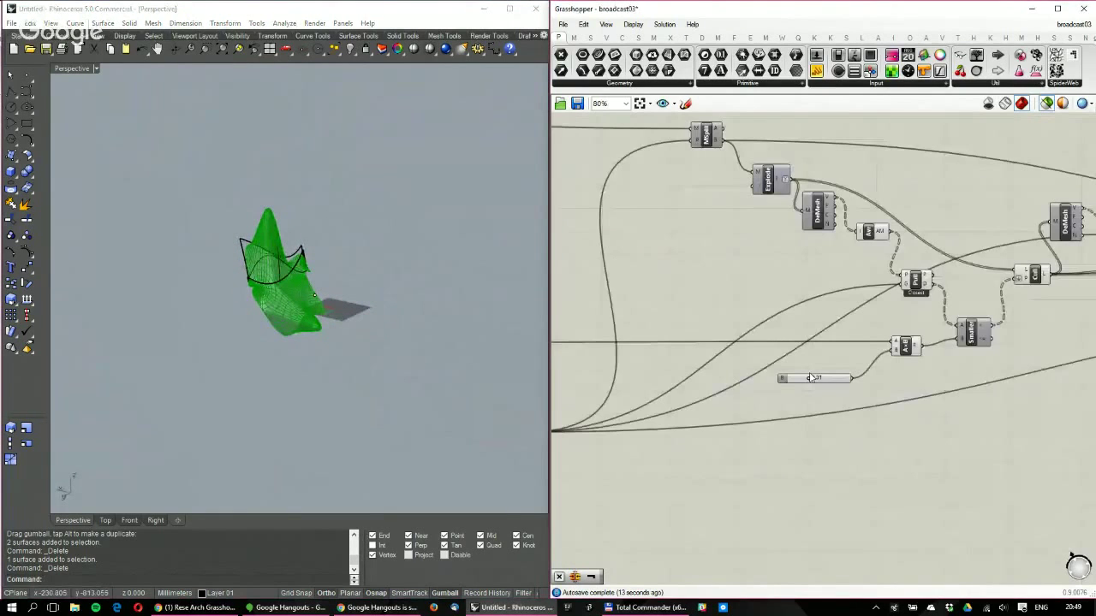
Move the initial group of components away from the rest of the definition to free up space, and save the file
scroll(810, 377, down, 4)
scroll(962, 367, up, 3)
scroll(959, 366, down, 1)
scroll(984, 366, up, 4)
right_drag(771, 329, 893, 393)
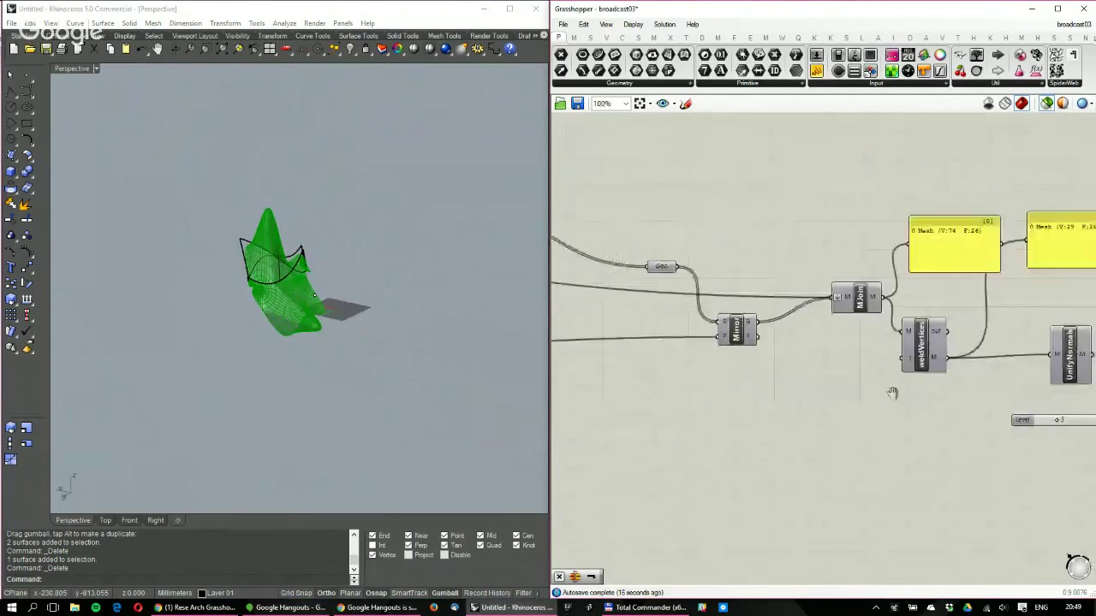
scroll(892, 393, down, 7)
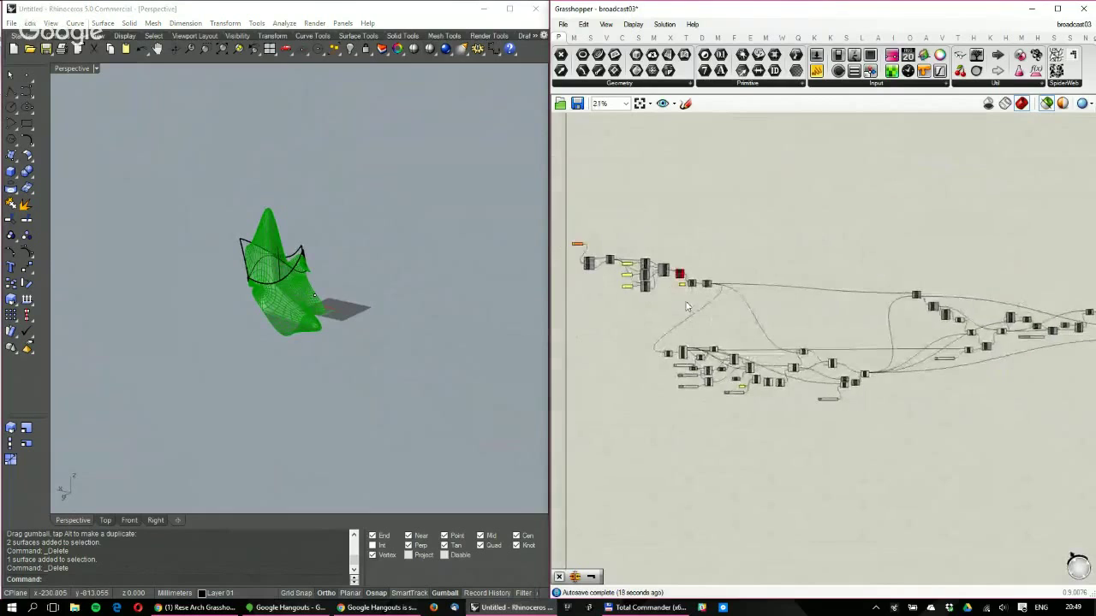
scroll(689, 312, up, 1)
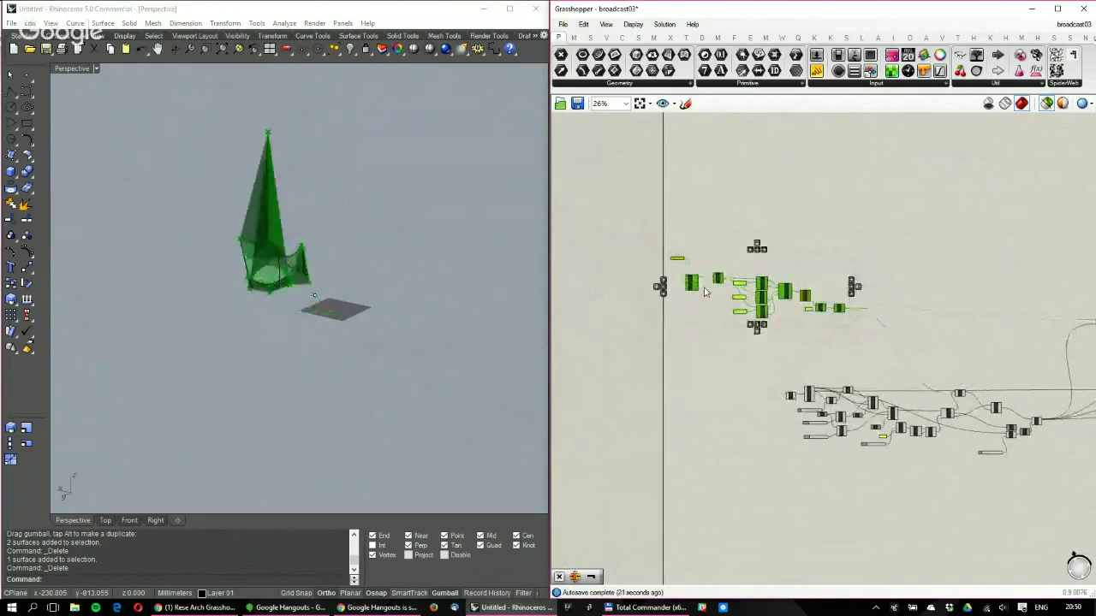
click(578, 103)
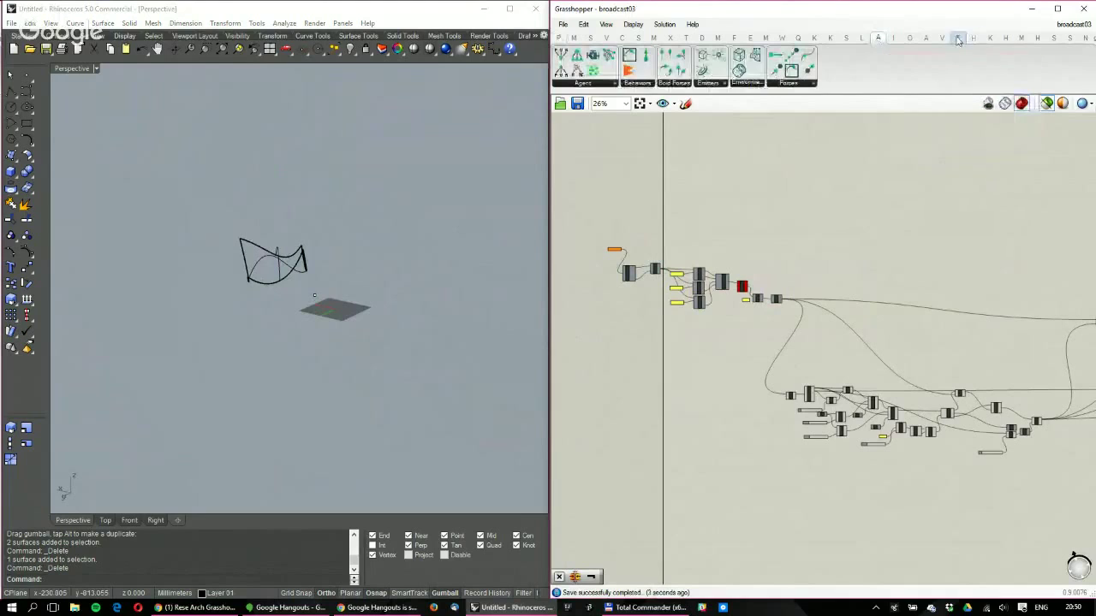
Place the two classic loop components, start and end, in the empty space above the definition's initial wires
click(926, 38)
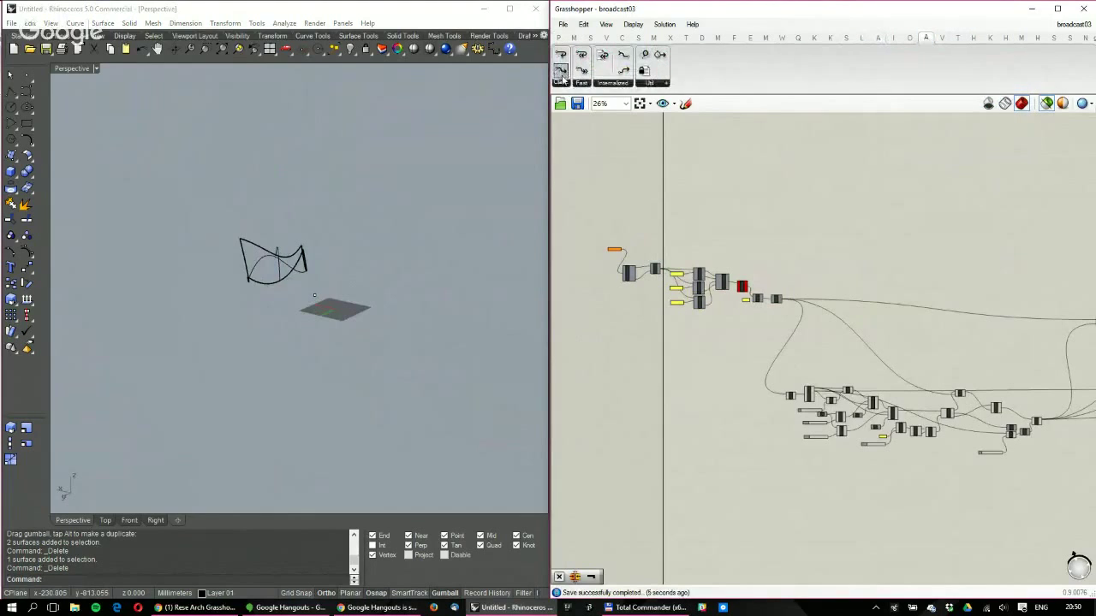
drag(561, 78, 798, 249)
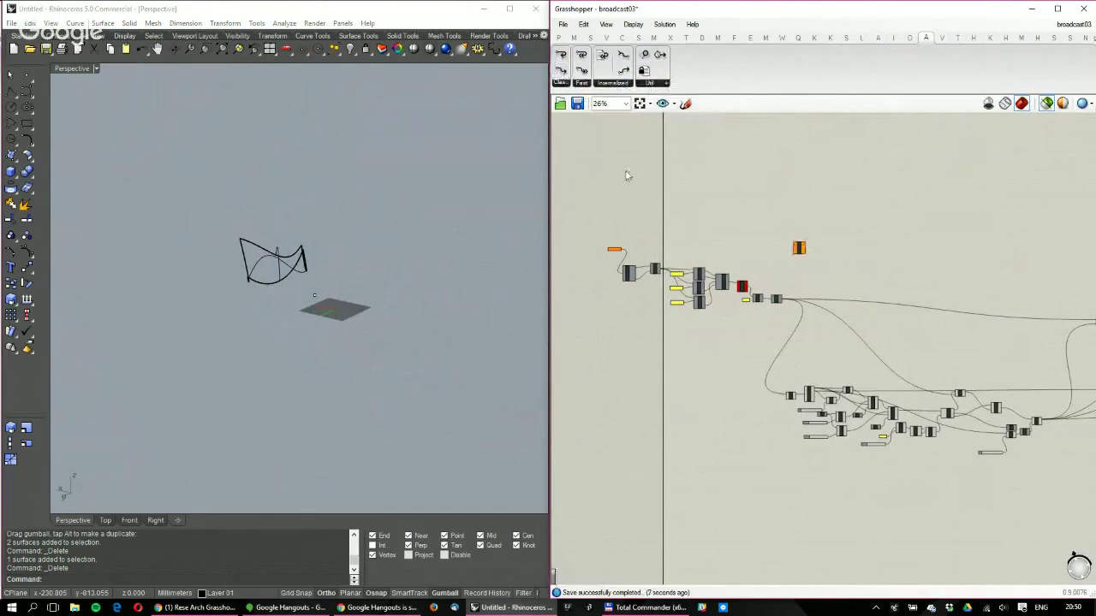
scroll(822, 273, up, 5)
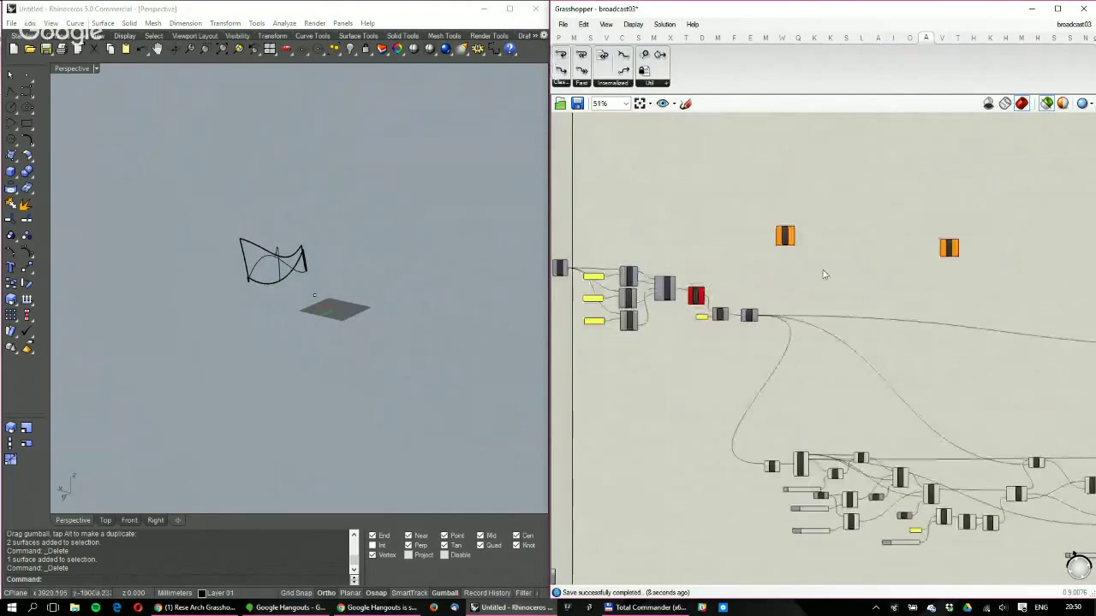
Transfer all wires from the initial MJoin output to Loop Start's D0 output, and connect MJoin to the D0 input of Loop Start
right_drag(783, 335, 750, 237)
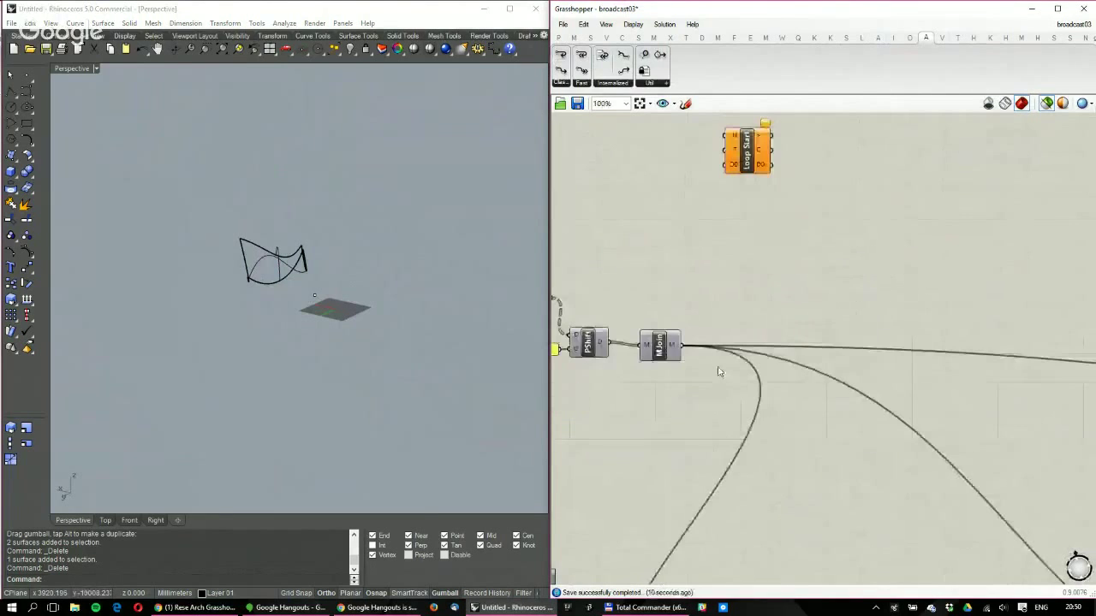
scroll(719, 372, down, 2)
right_drag(719, 371, 749, 329)
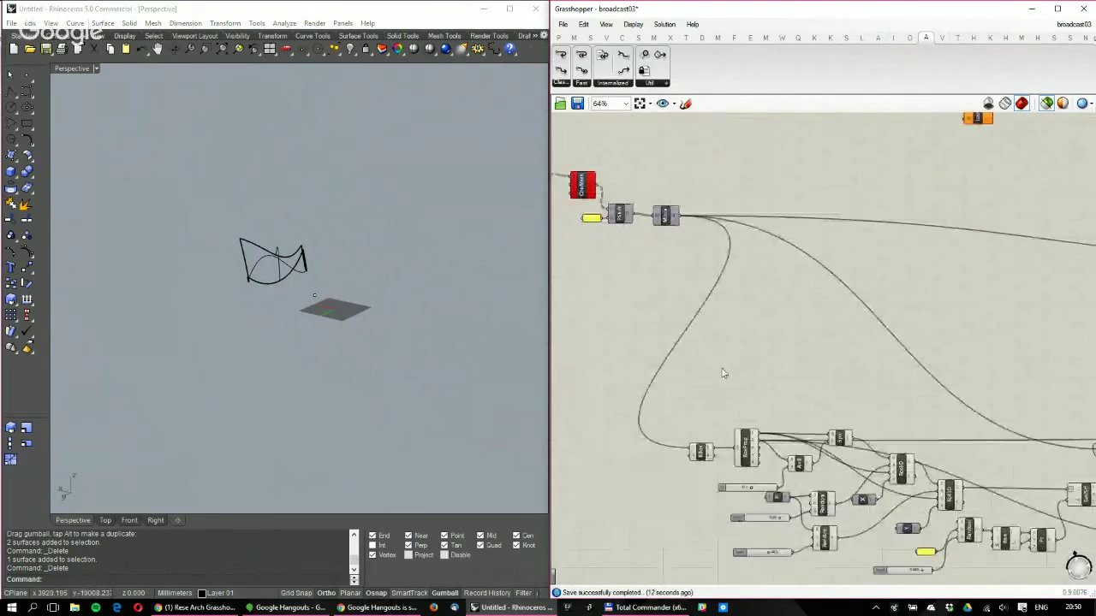
right_drag(697, 263, 716, 371)
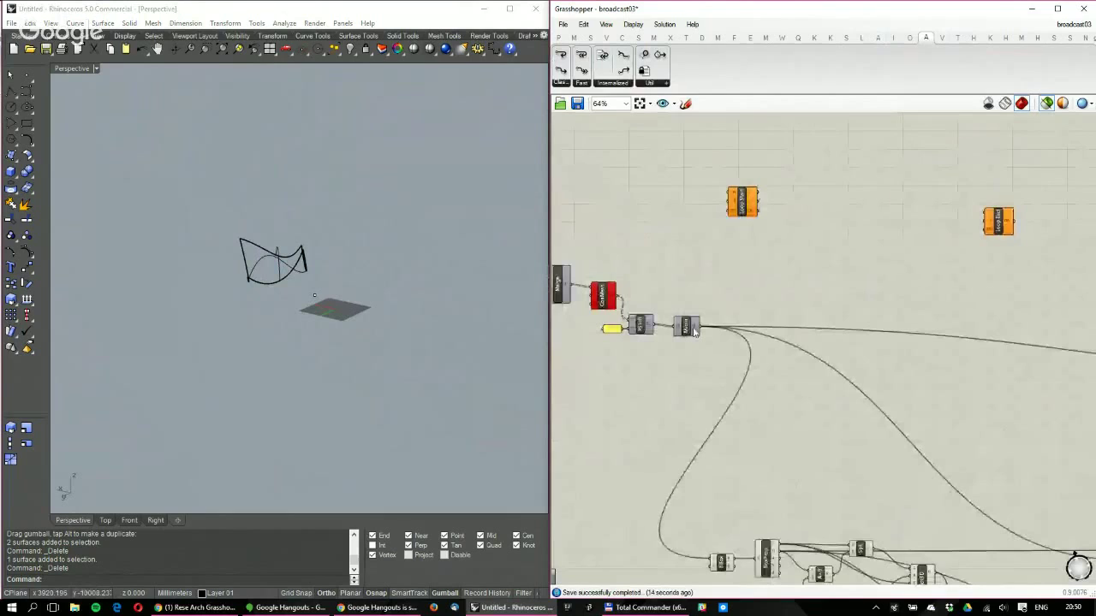
scroll(704, 334, up, 1)
ctrl+shift+drag(704, 328, 773, 181)
drag(702, 327, 738, 183)
right_drag(884, 233, 752, 282)
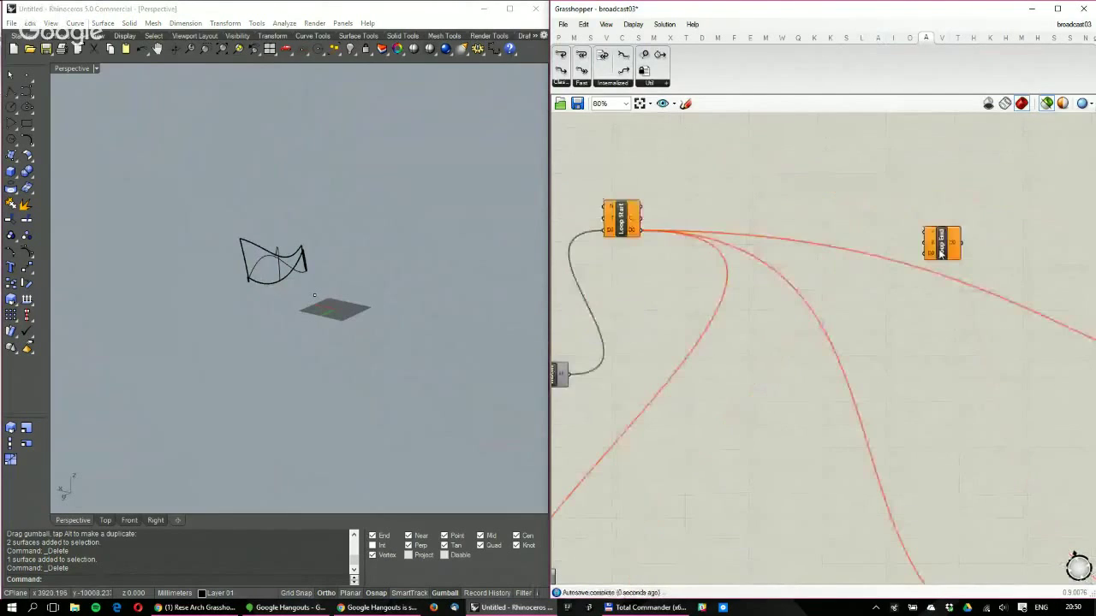
Bring Loop End closer to Loop Start and wire Loop Start's loop output (>) to Loop End's matching loop input
drag(921, 246, 835, 224)
drag(638, 207, 847, 200)
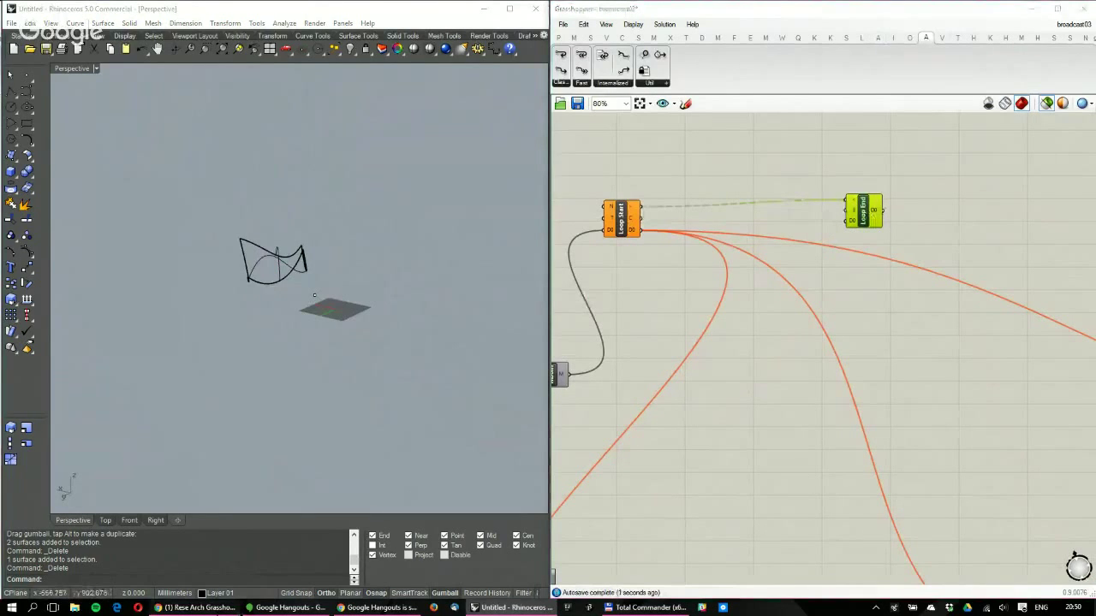
Switch to the browser, look over the Grasshopper Iterative course page, and return to the Grasshopper definition
key(alt+Tab)
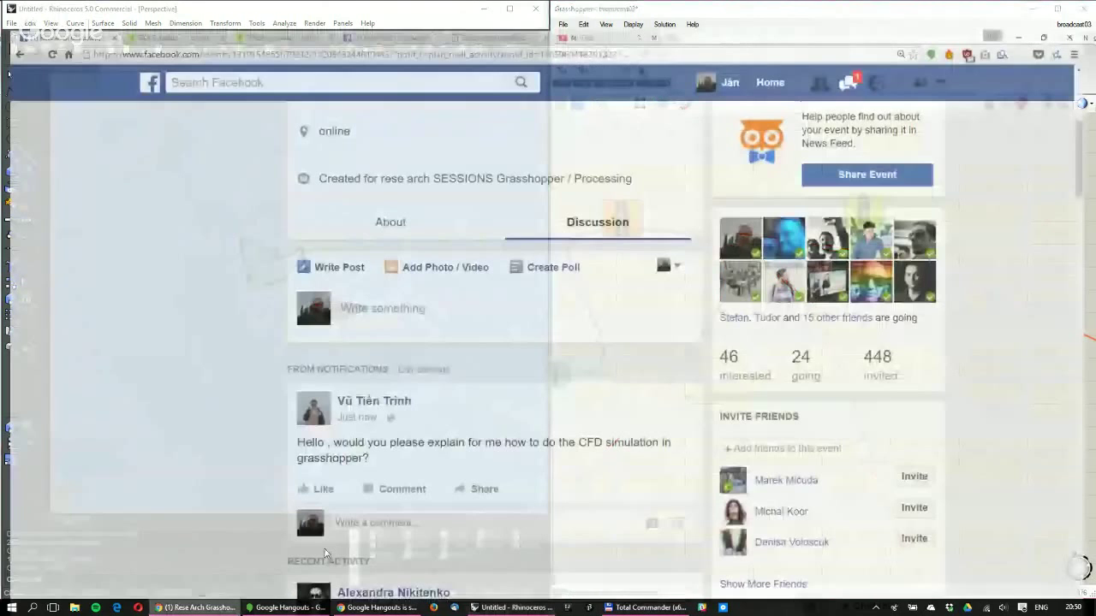
key(ctrl+Tab)
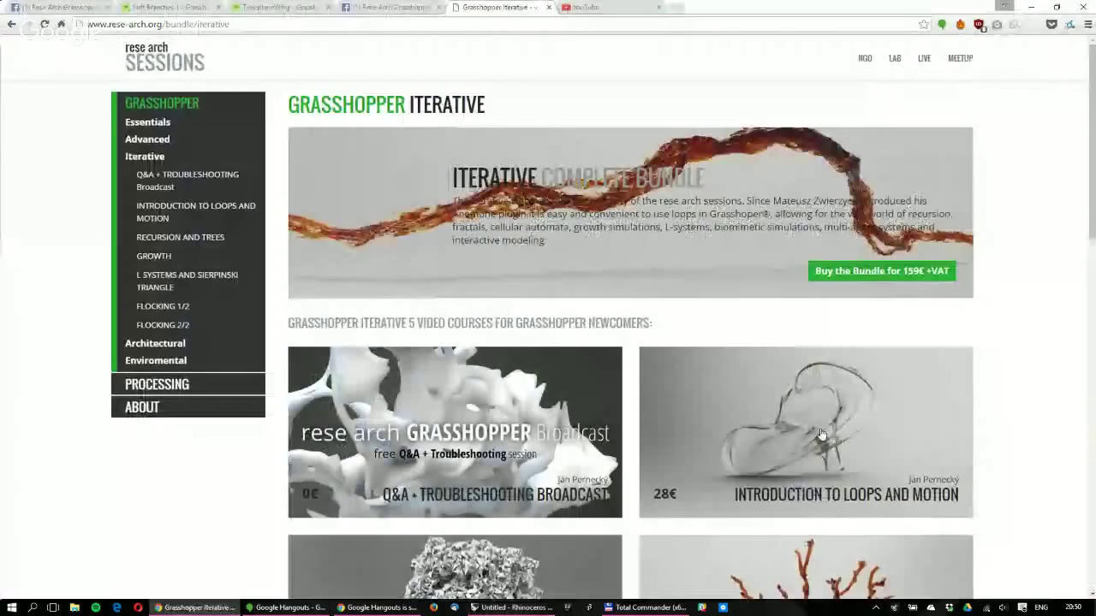
scroll(805, 343, down, 2)
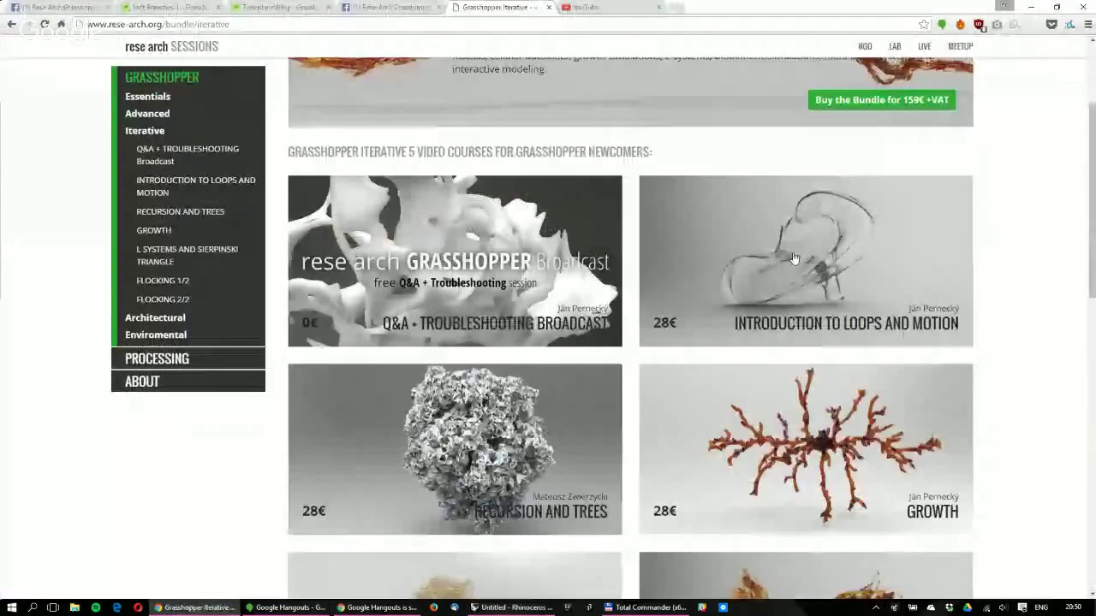
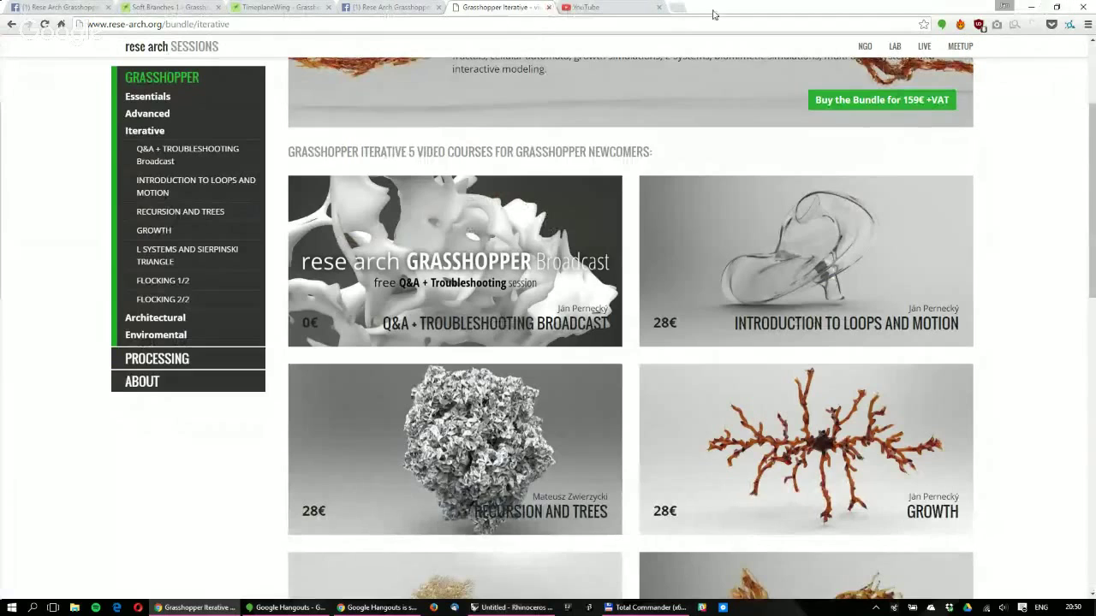
click(1034, 8)
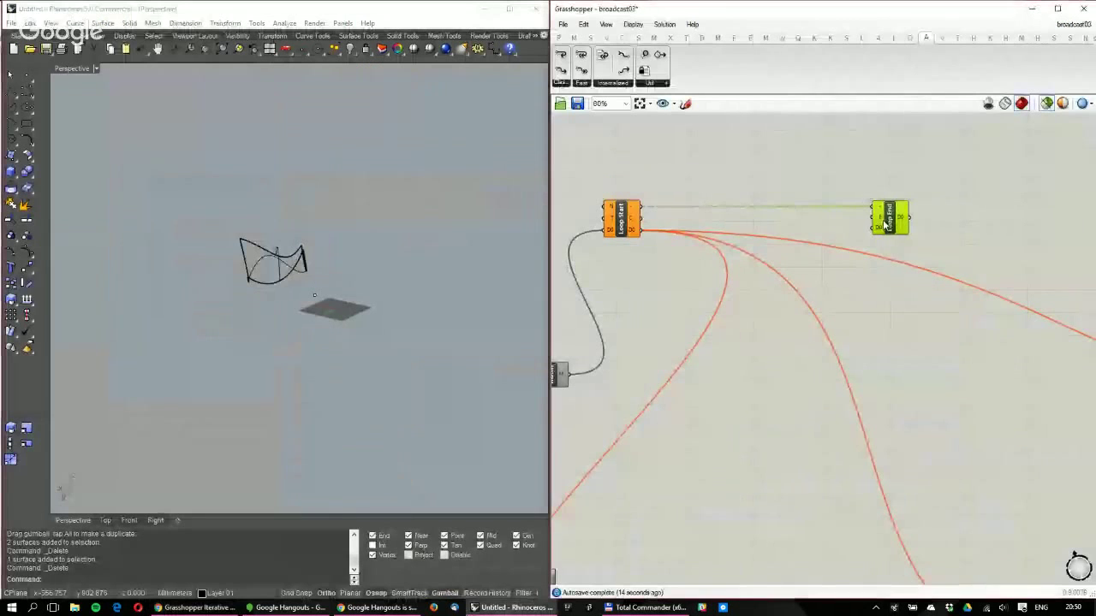
Move the Loop End component along the definition to its far end, above the final mesh components
scroll(887, 247, down, 2)
scroll(887, 248, up, 1)
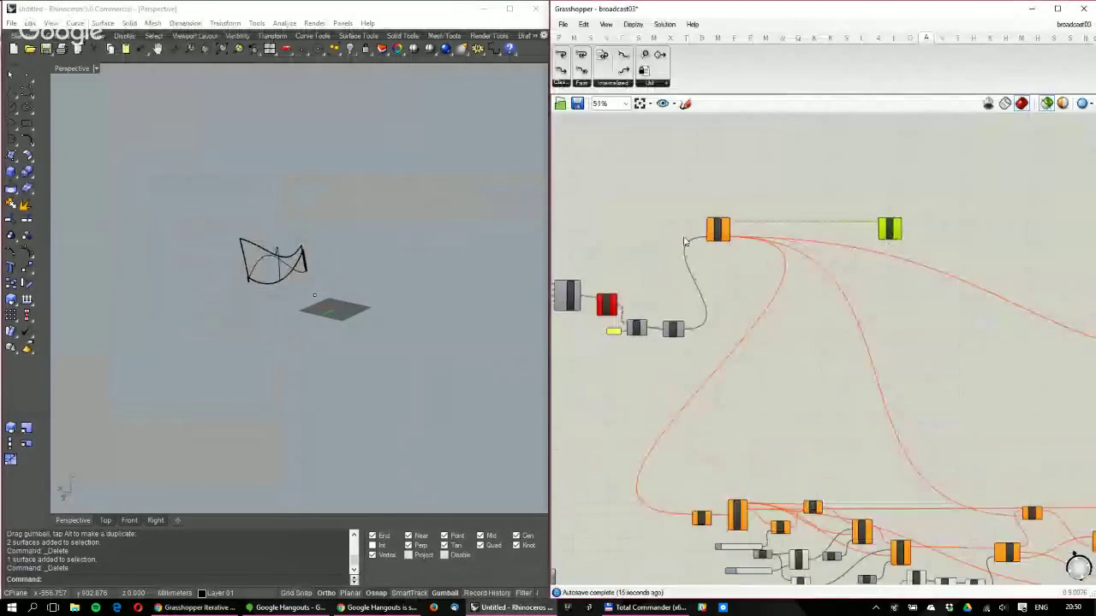
scroll(733, 241, up, 3)
scroll(734, 242, down, 4)
right_drag(881, 298, 758, 261)
drag(742, 201, 989, 225)
right_drag(1013, 229, 724, 232)
drag(697, 224, 994, 239)
right_drag(1041, 278, 754, 245)
drag(700, 205, 1029, 221)
right_drag(1084, 234, 752, 186)
Feed the mesh result at the end of the definition into Loop End's D0 input, and wire Loop End's D0 output to the component that follows
scroll(757, 329, up, 4)
right_drag(755, 331, 821, 350)
drag(818, 352, 924, 178)
scroll(754, 358, down, 3)
scroll(731, 165, up, 4)
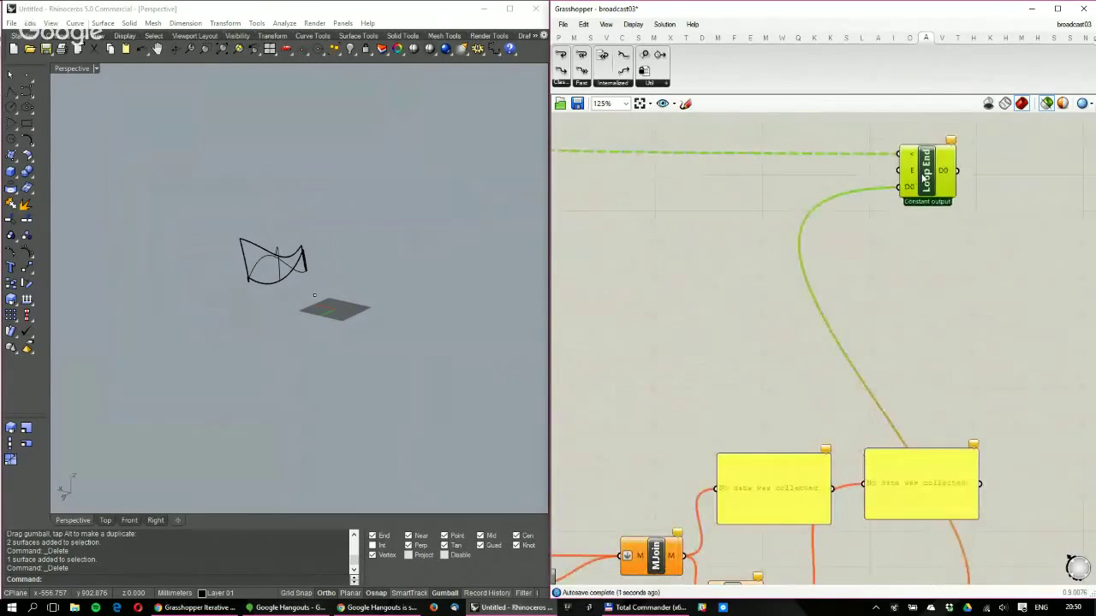
scroll(922, 178, down, 4)
scroll(937, 171, up, 3)
right_drag(937, 232, 857, 165)
drag(853, 126, 887, 523)
scroll(839, 356, down, 5)
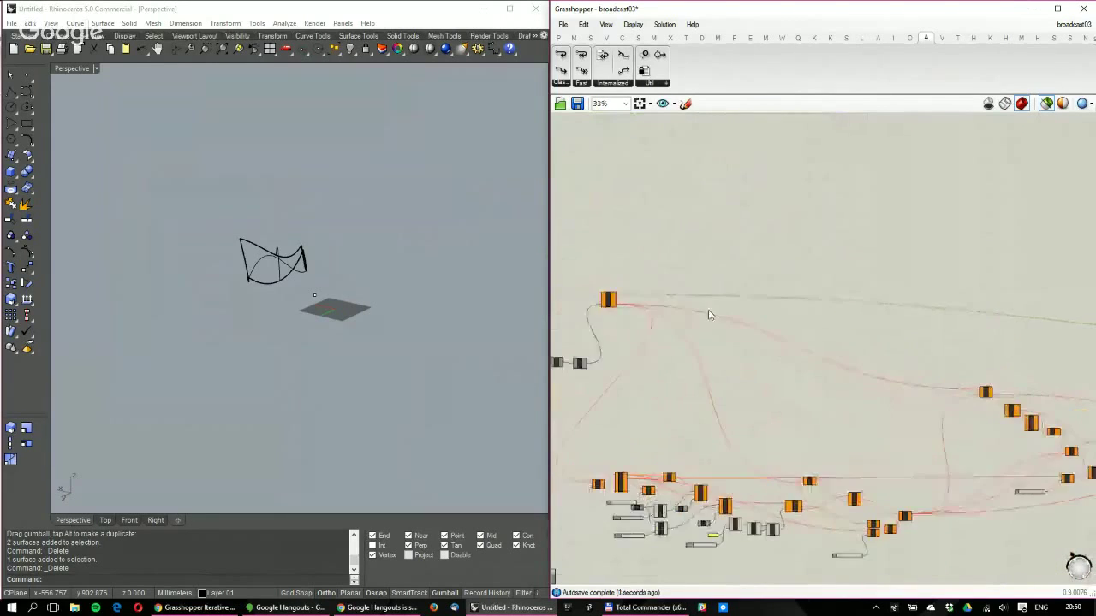
Examine the Random components with their seed sliders and how they relate to the Loop Start component
right_drag(709, 315, 855, 329)
scroll(800, 359, up, 4)
right_drag(773, 449, 783, 337)
scroll(782, 337, down, 1)
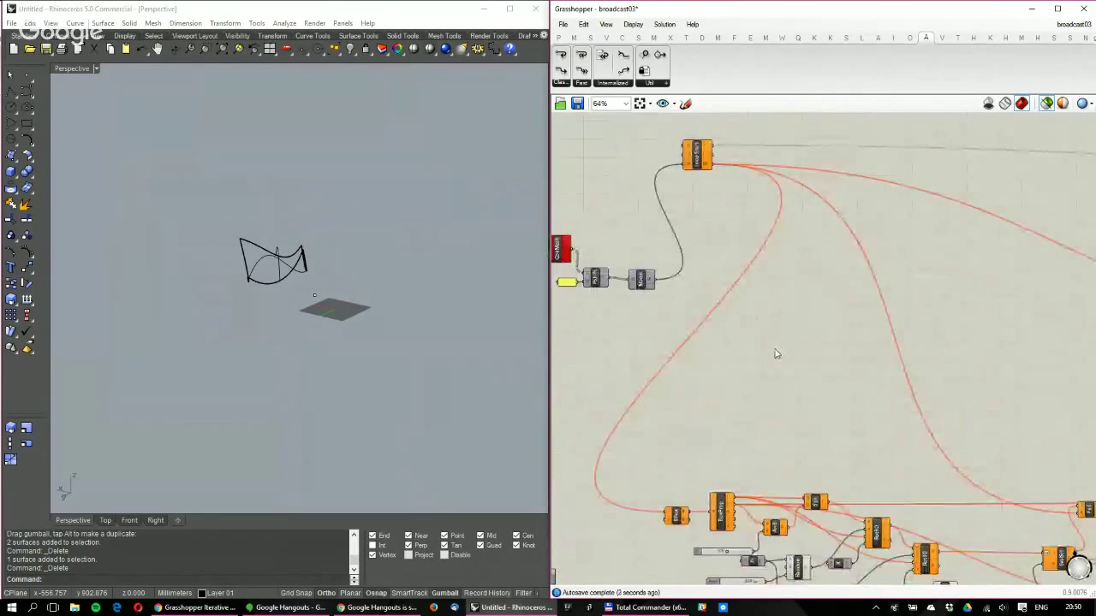
scroll(780, 351, up, 4)
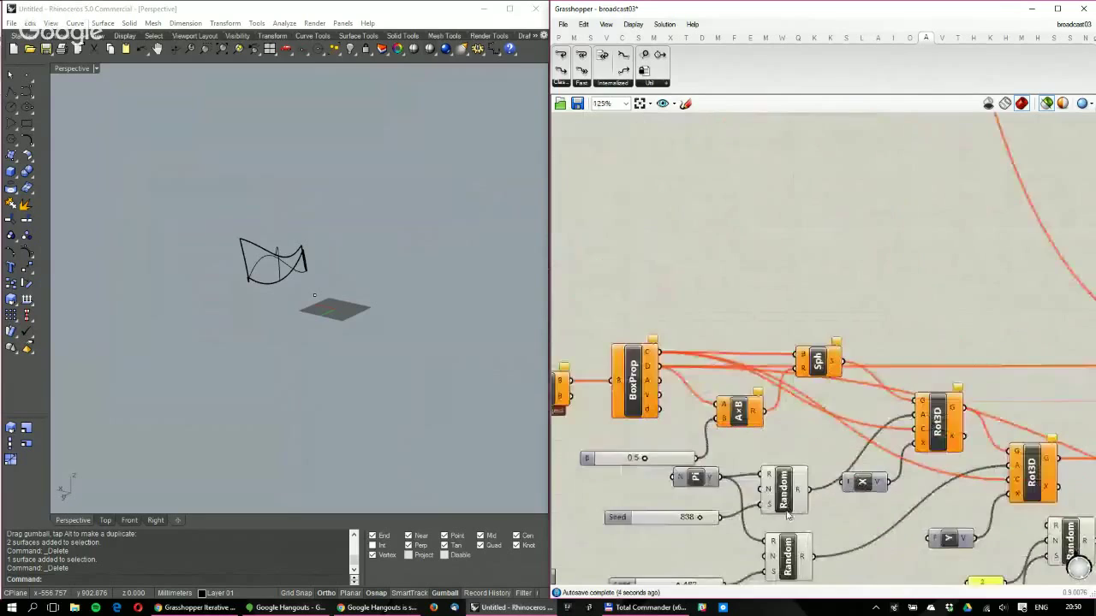
right_drag(788, 513, 814, 402)
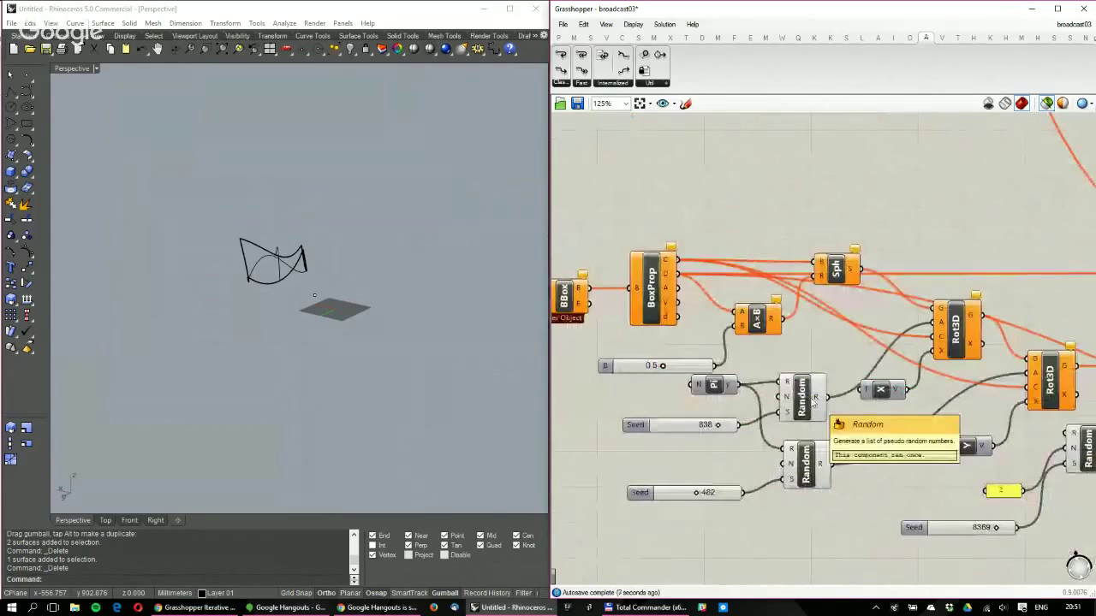
right_drag(725, 365, 831, 345)
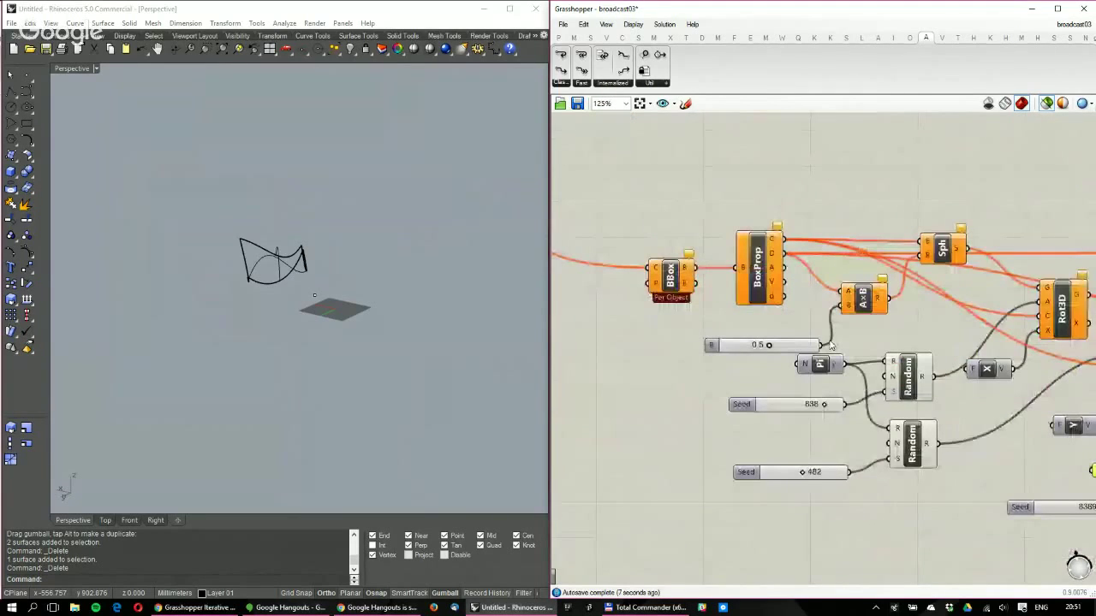
scroll(831, 345, down, 2)
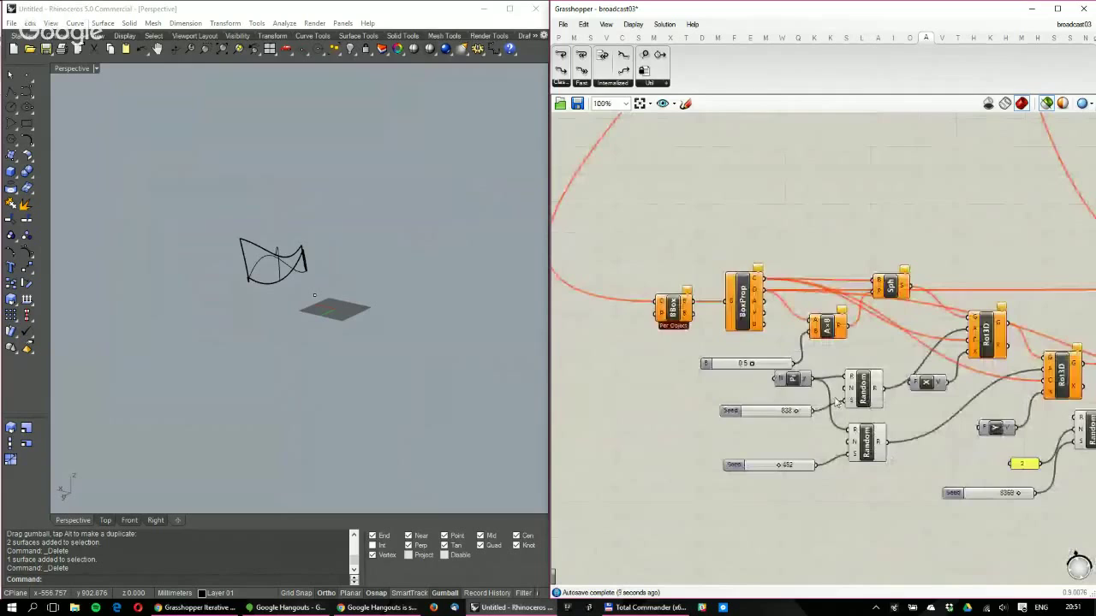
scroll(838, 402, down, 1)
right_drag(728, 116, 734, 336)
drag(758, 121, 767, 232)
right_drag(766, 233, 805, 342)
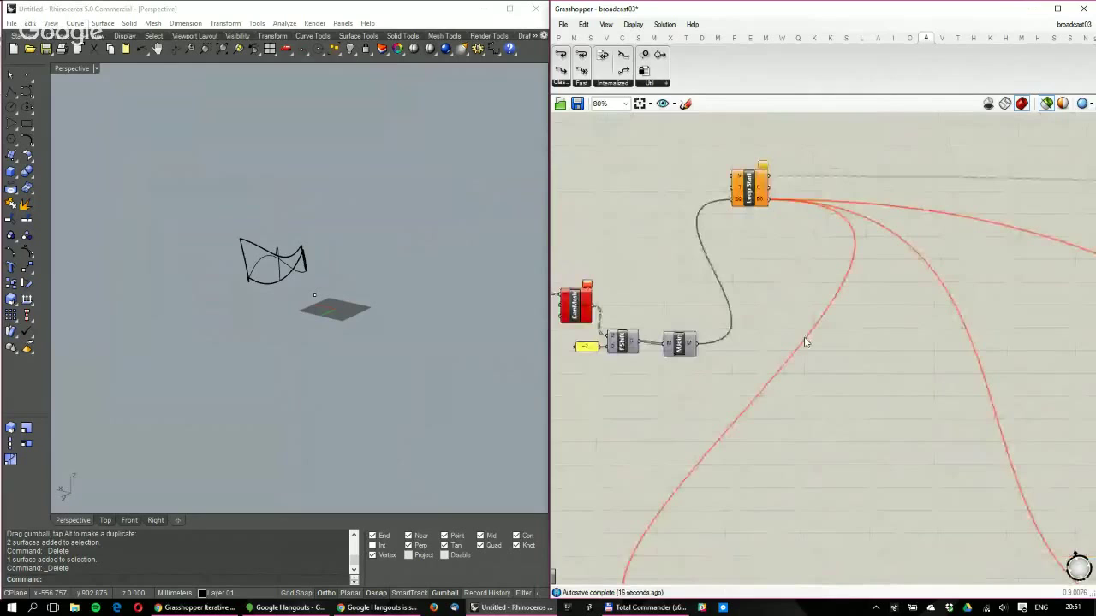
Insert a Multiplication component between the 838 seed slider and the first Random's seed input, with the slider feeding B
right_drag(833, 530, 808, 361)
scroll(807, 361, up, 3)
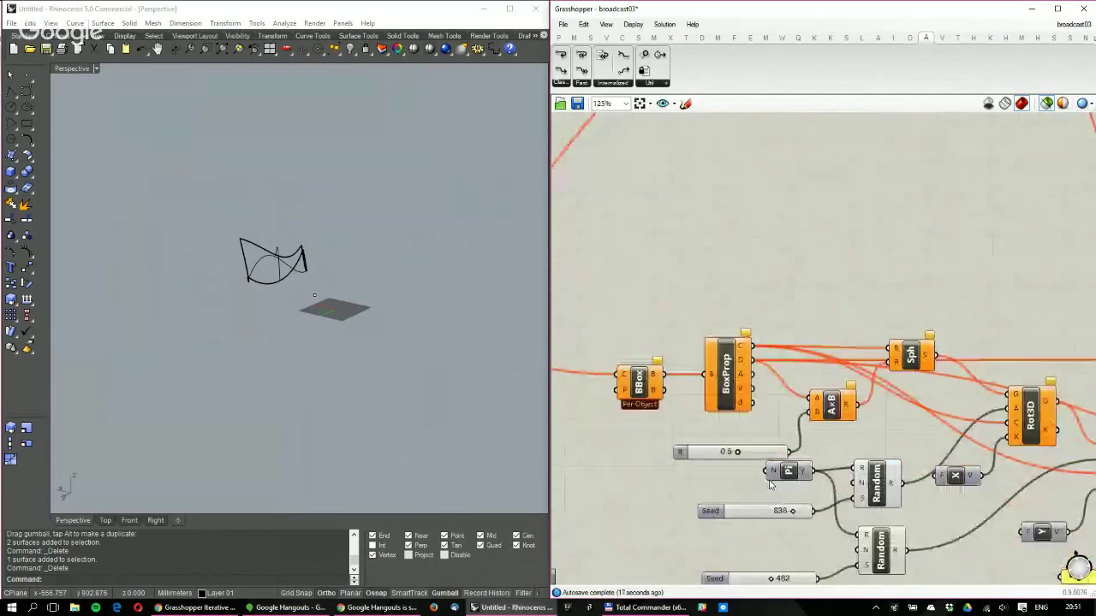
double_click(690, 499)
drag(754, 511, 588, 525)
text(mult)
key(Return)
drag(690, 522, 673, 505)
drag(691, 500, 803, 517)
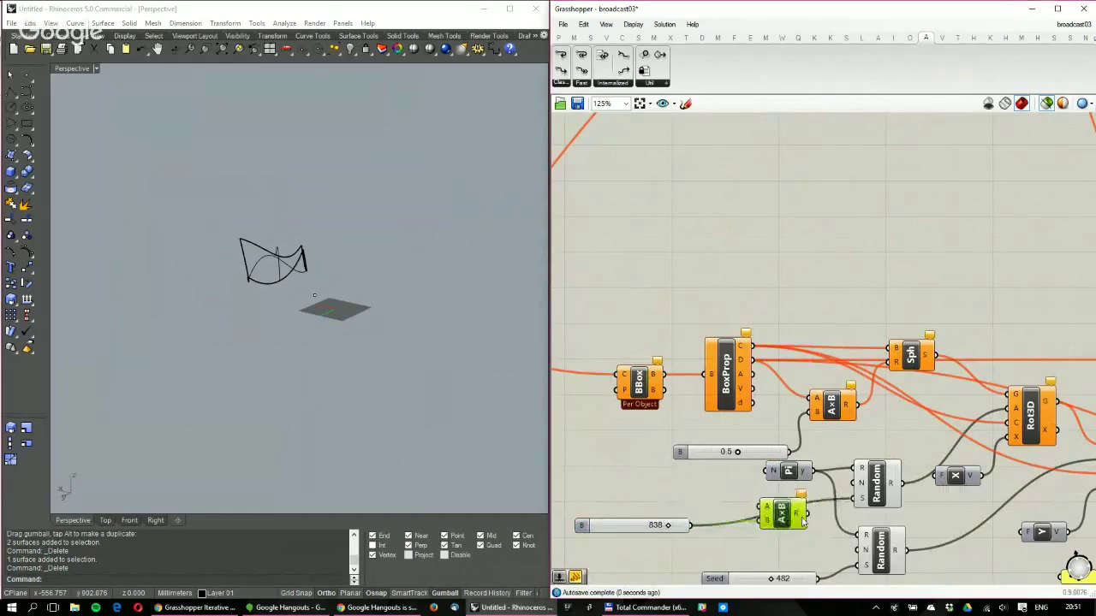
Connect Loop Start's counter output C to the A input of the new multiplication
right_drag(857, 508, 857, 532)
scroll(762, 220, down, 4)
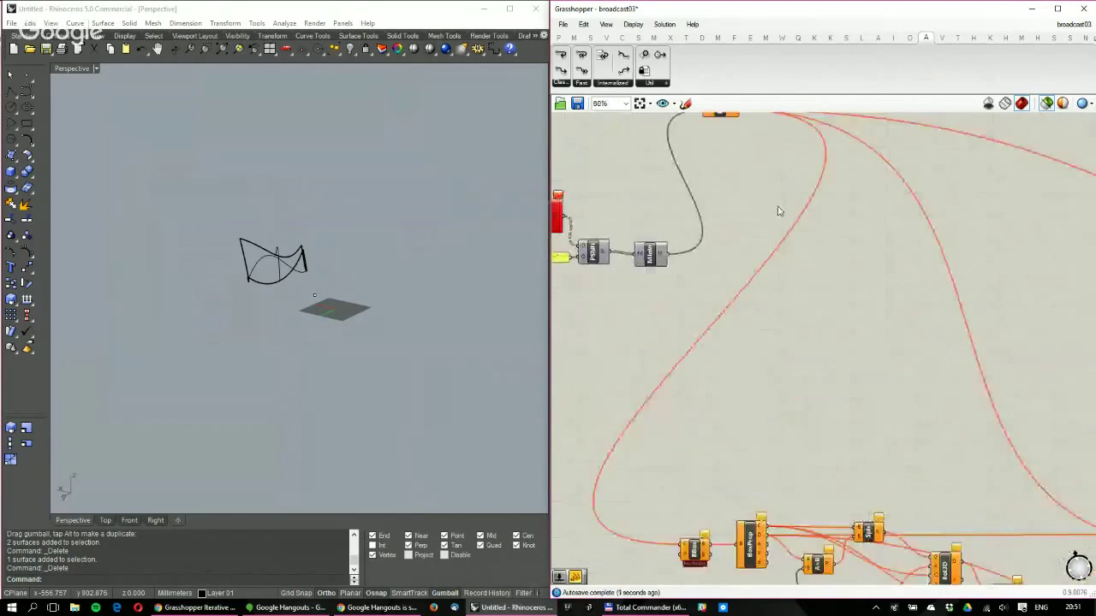
right_drag(762, 220, 758, 151)
drag(758, 151, 676, 529)
scroll(786, 450, up, 4)
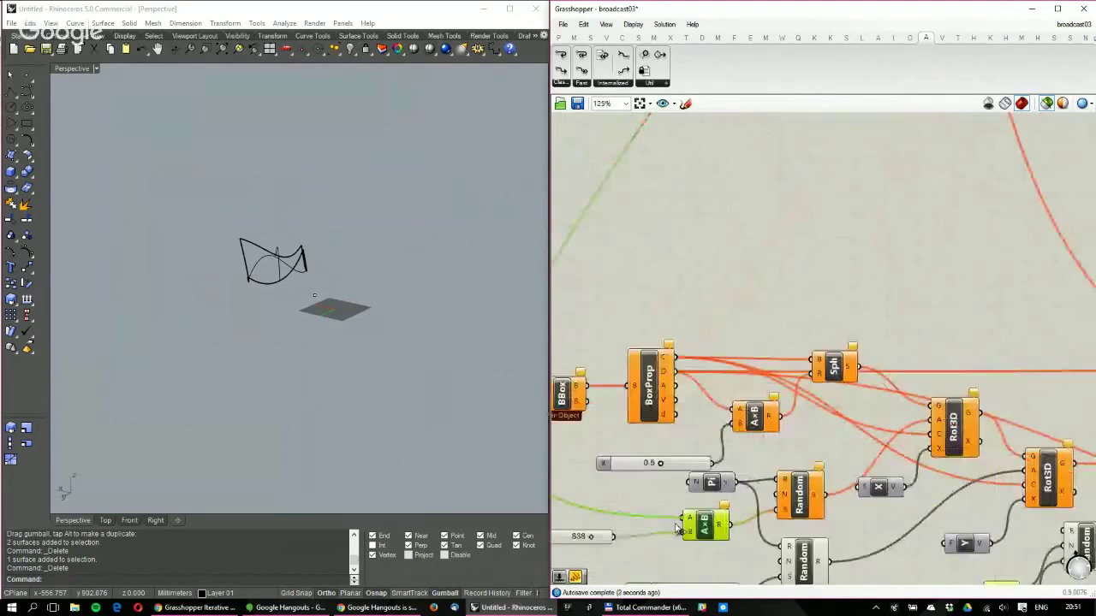
Duplicate the counter multiplication and wire the copy between the 482 seed slider and the second Random's seed input
right_drag(676, 528, 767, 341)
drag(725, 402, 675, 435)
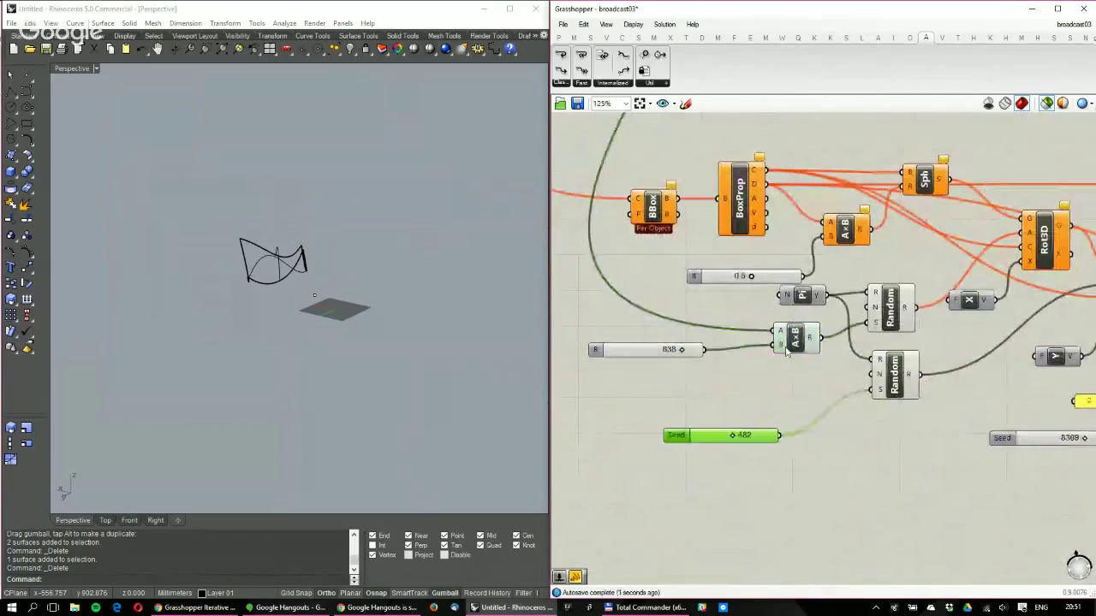
alt+drag(794, 343, 800, 418)
Place another copy of the counter multiplication between the 8369 seed slider and the third Random, and tidy the neighbouring panel's position
right_drag(875, 394, 744, 407)
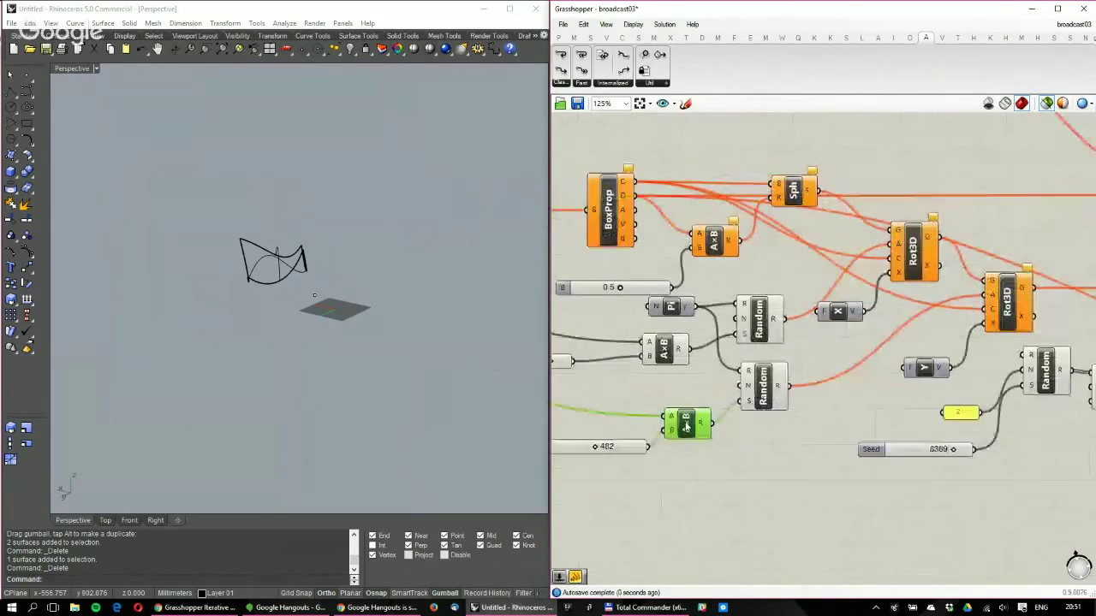
click(879, 454)
drag(880, 454, 856, 474)
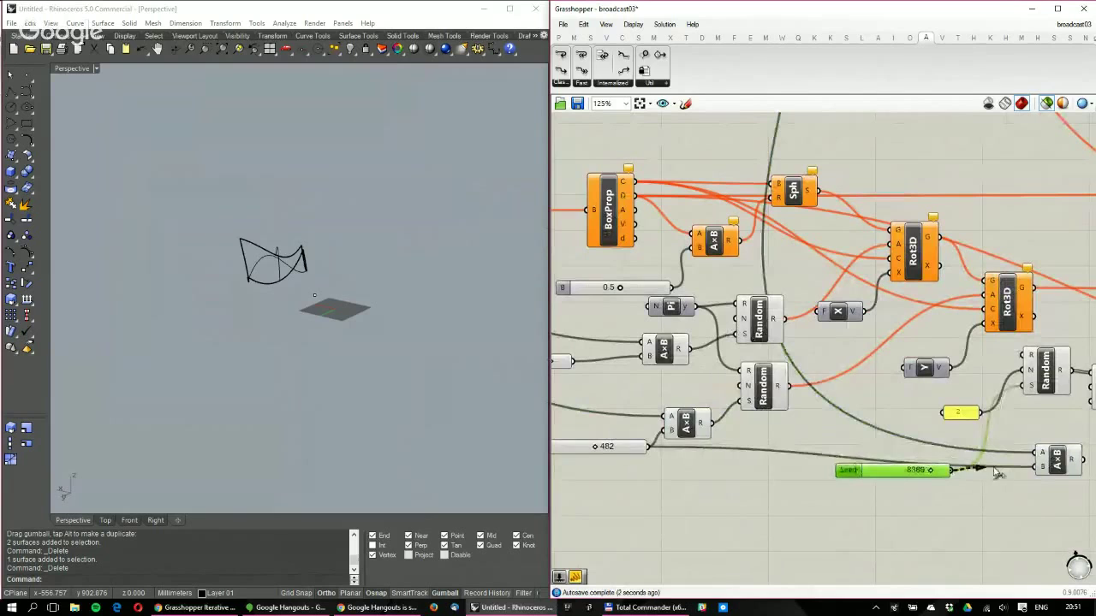
drag(1058, 462, 1023, 386)
drag(957, 417, 972, 392)
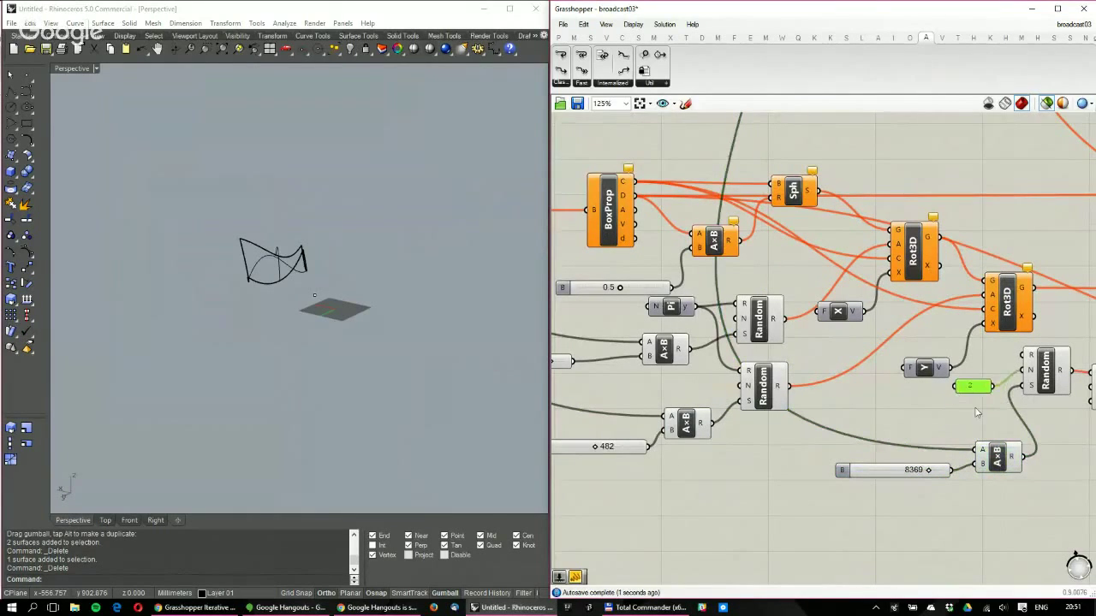
Add a number slider with the value 5 beside the Loop Start component
scroll(778, 418, down, 2)
right_drag(982, 448, 797, 443)
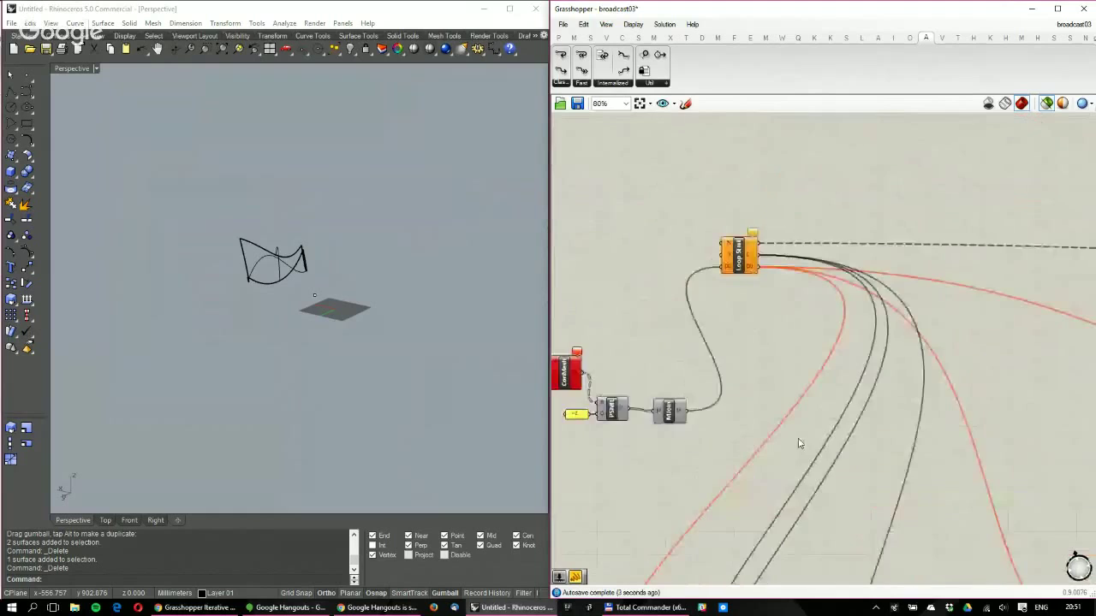
scroll(711, 253, up, 3)
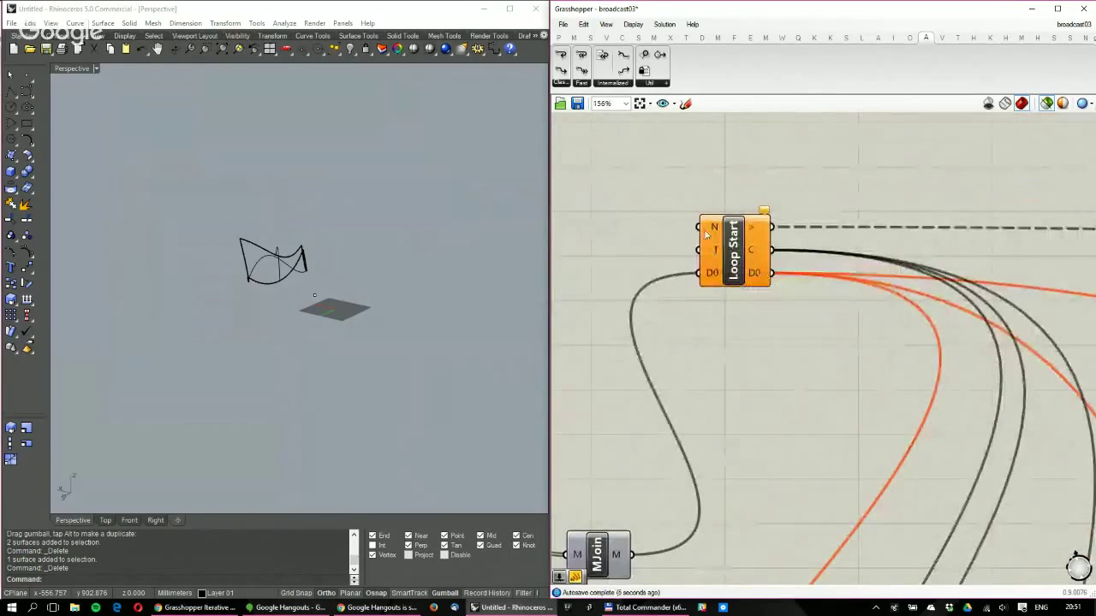
double_click(611, 193)
key(Return)
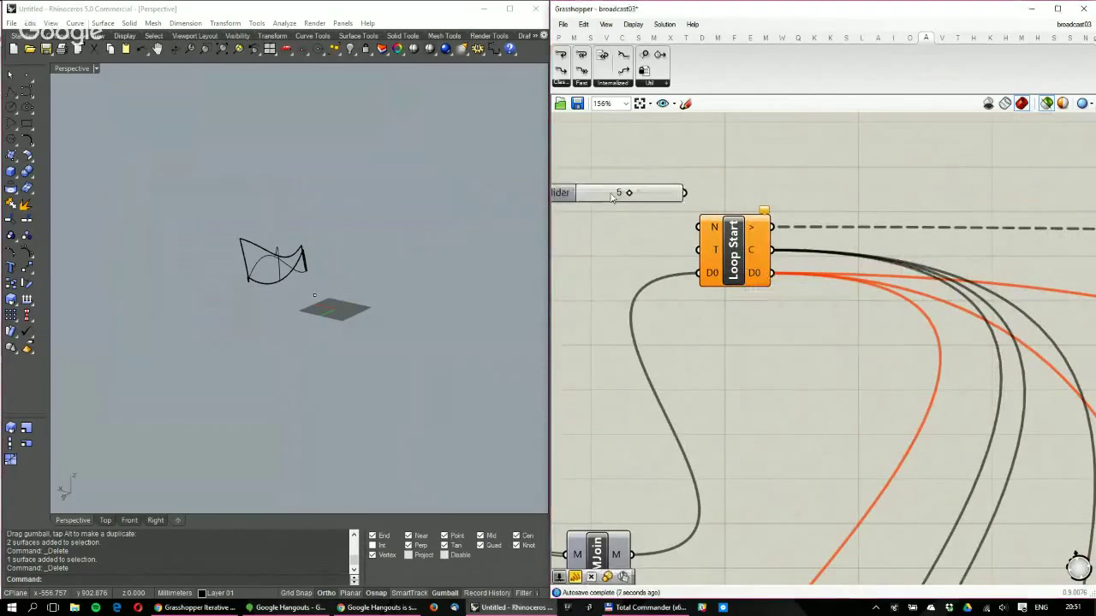
Save the file and connect the repositioned slider to Loop Start's N input
right_drag(717, 206, 787, 215)
scroll(787, 215, down, 5)
scroll(758, 294, up, 1)
scroll(775, 220, up, 3)
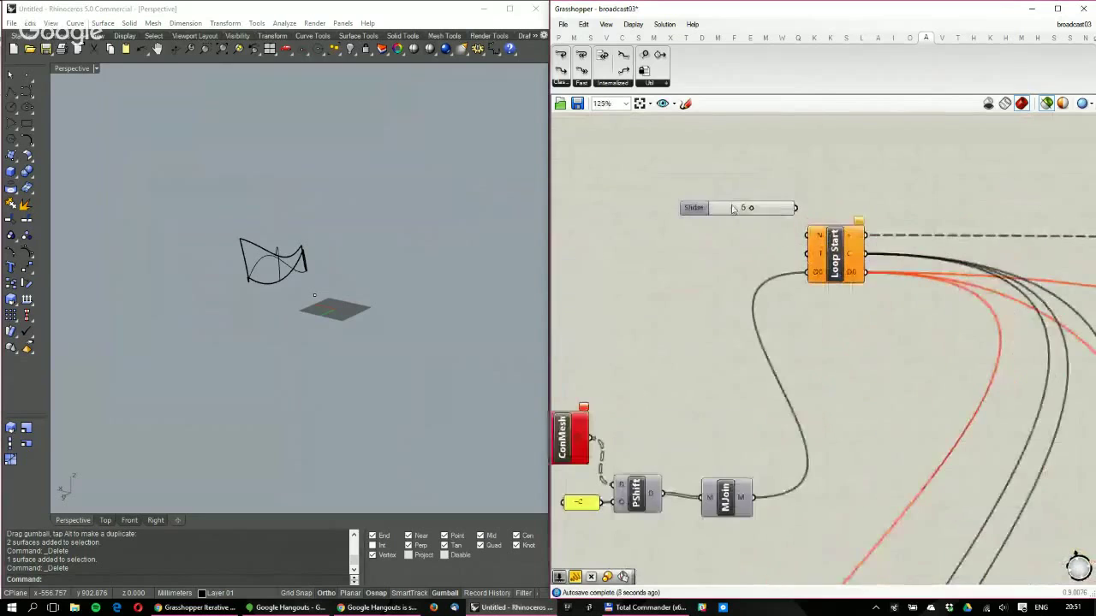
drag(695, 209, 664, 214)
click(578, 104)
drag(763, 213, 806, 234)
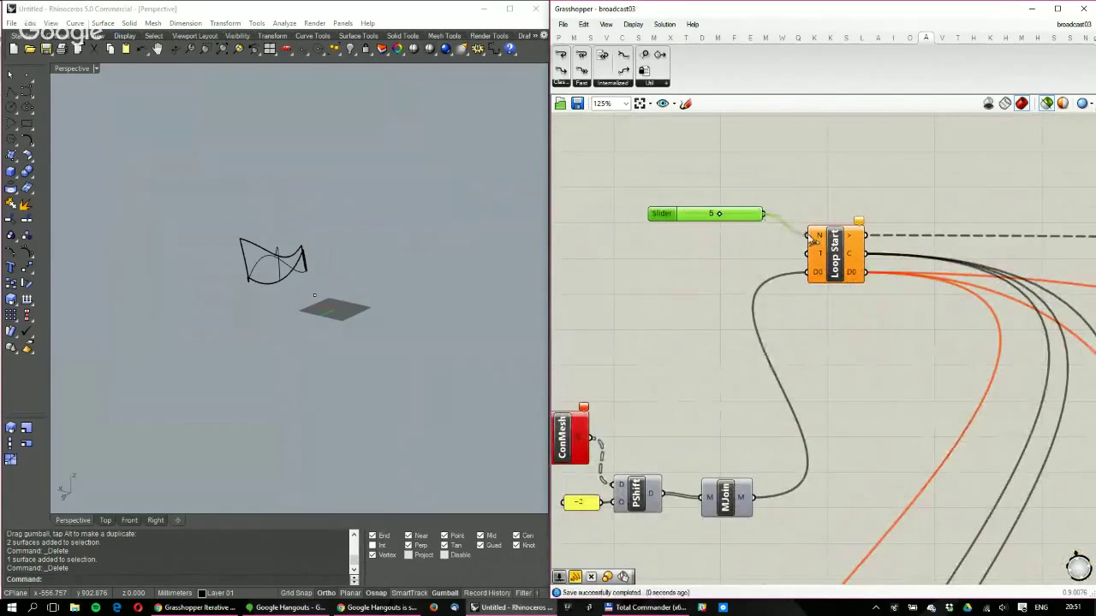
Turn off the option that limits geometry previews to selected components
scroll(873, 257, down, 4)
right_drag(940, 304, 832, 276)
click(1047, 104)
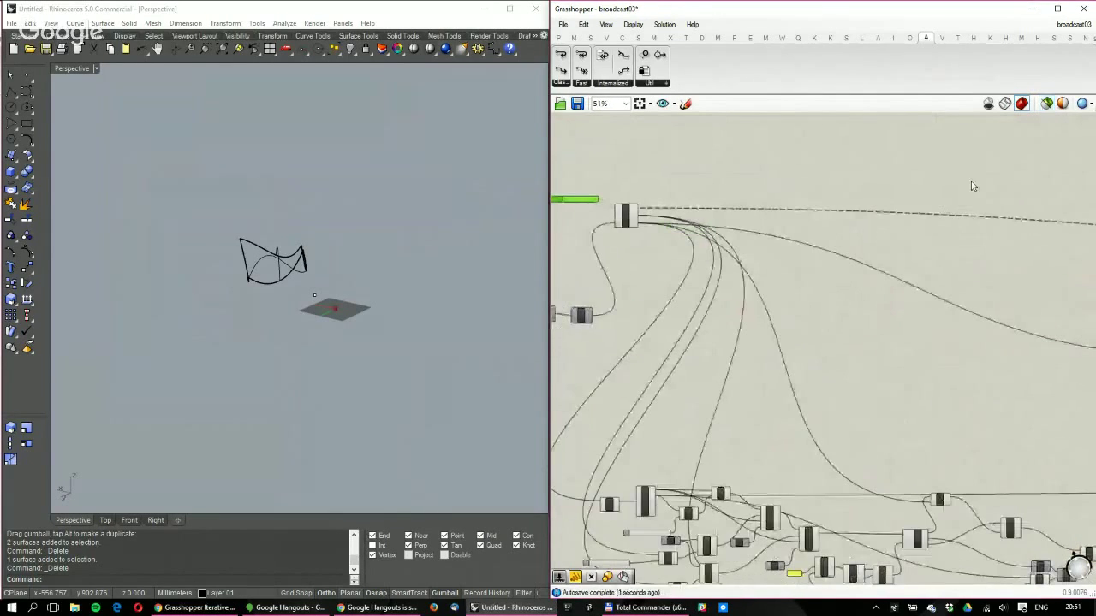
Locate the failing Unflatten component after Not and move it slightly lower beside the Smaller and Not components
scroll(793, 270, down, 4)
right_drag(951, 288, 814, 279)
right_drag(988, 294, 777, 280)
scroll(902, 296, up, 4)
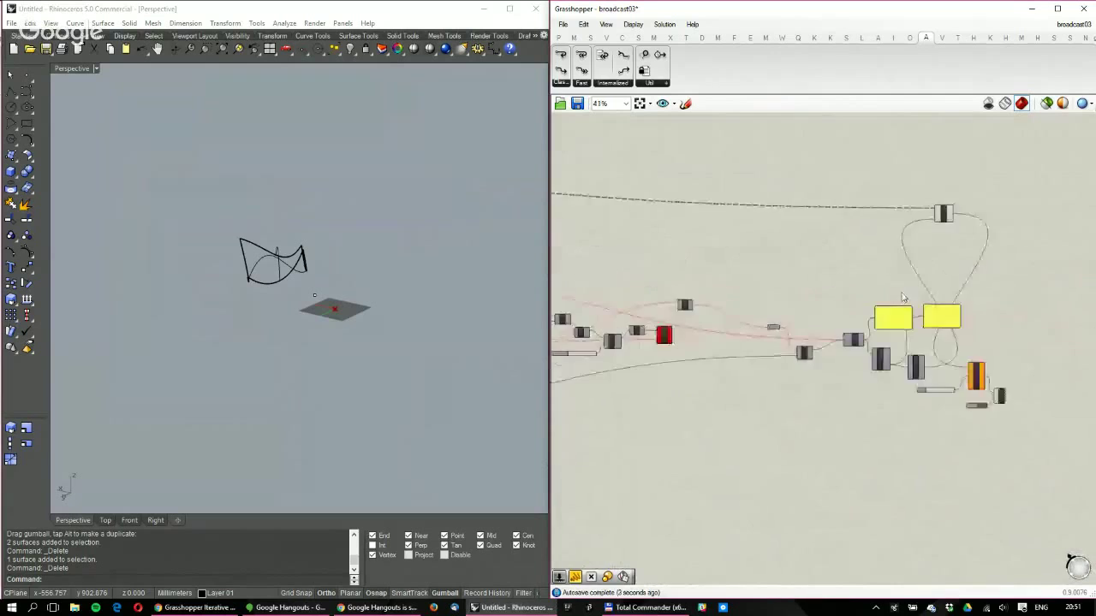
right_drag(571, 347, 708, 305)
scroll(708, 306, up, 4)
click(826, 300)
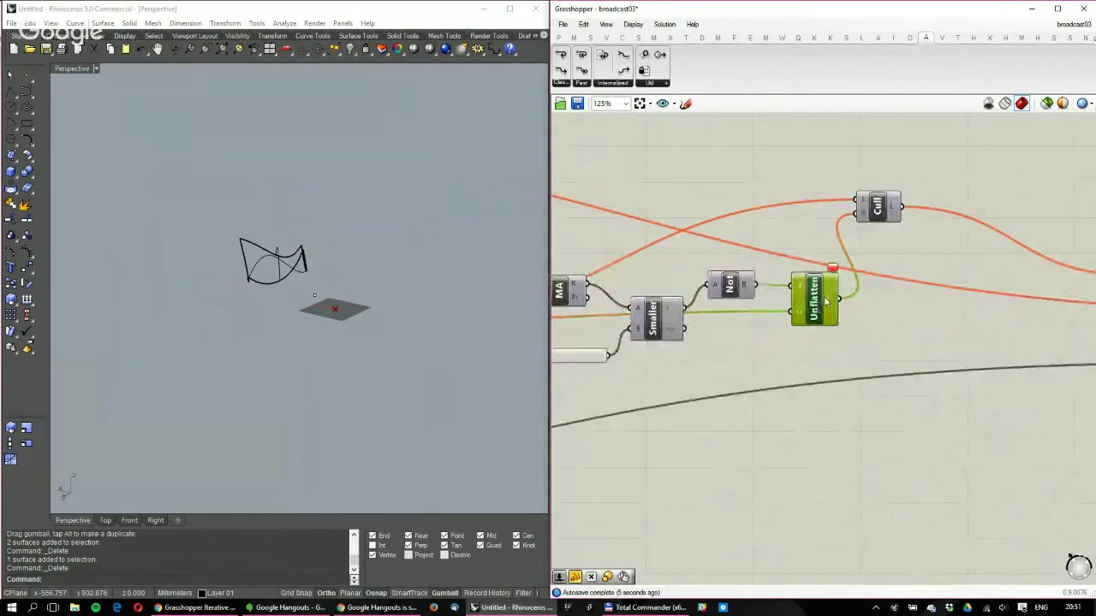
scroll(800, 305, down, 2)
right_drag(800, 305, 882, 317)
drag(883, 318, 888, 342)
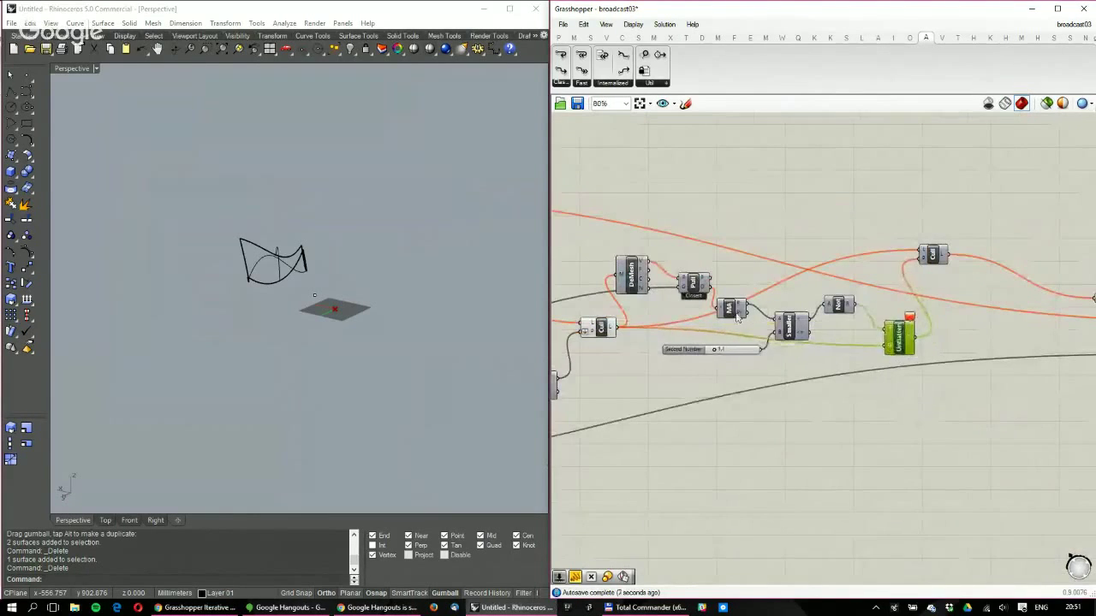
Set the Repeat slider feeding Loop Start's N input to 0
scroll(654, 289, up, 1)
scroll(699, 281, down, 4)
right_drag(699, 280, 1066, 322)
right_drag(567, 188, 800, 300)
scroll(629, 278, up, 4)
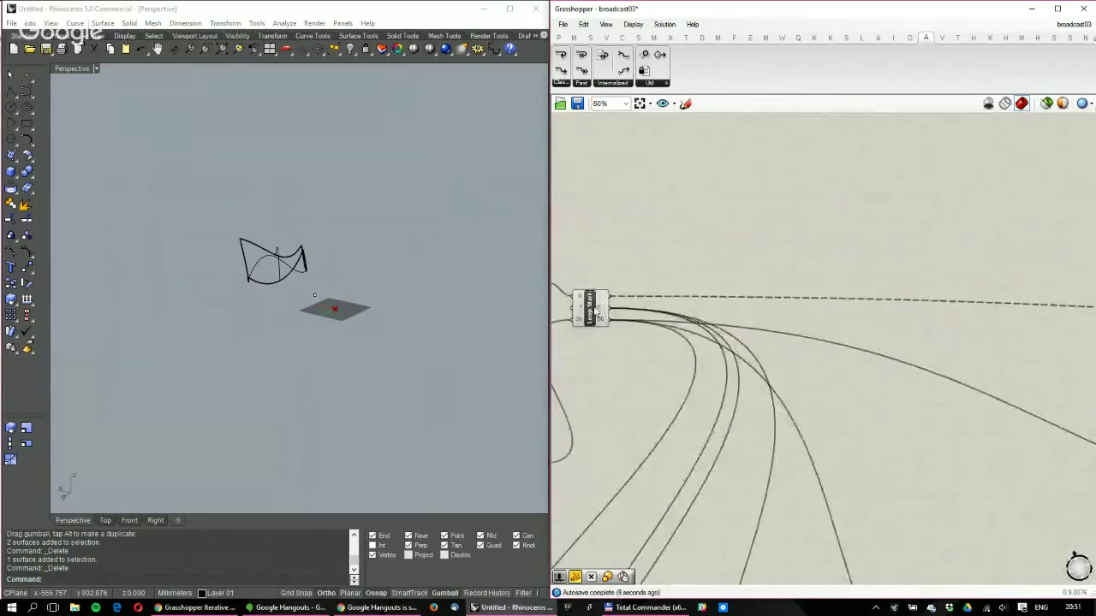
click(597, 313)
right_drag(770, 368, 748, 325)
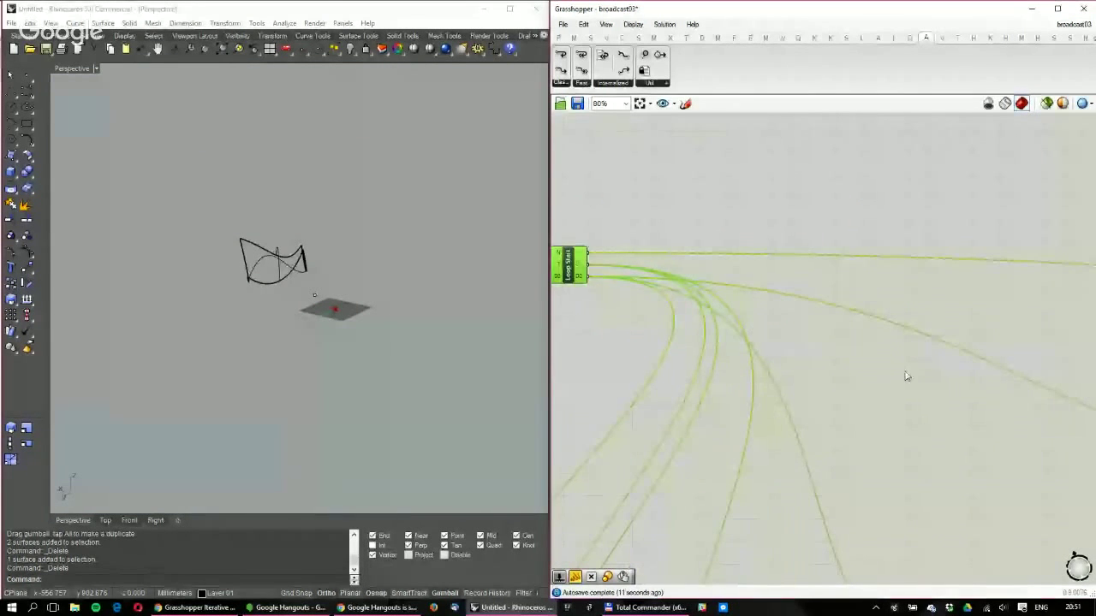
scroll(907, 377, down, 3)
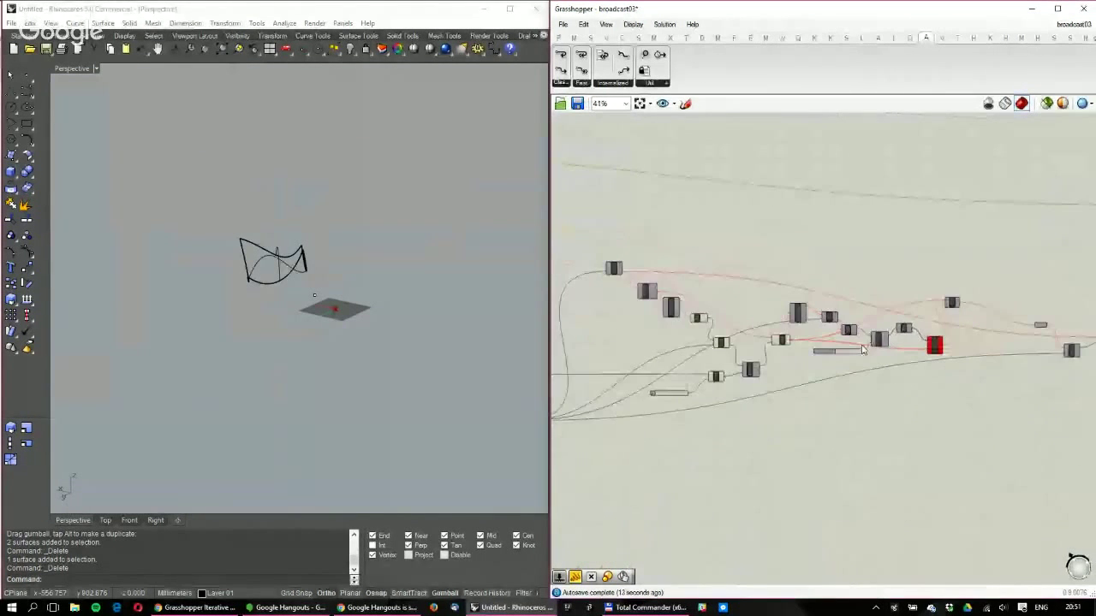
scroll(863, 350, up, 4)
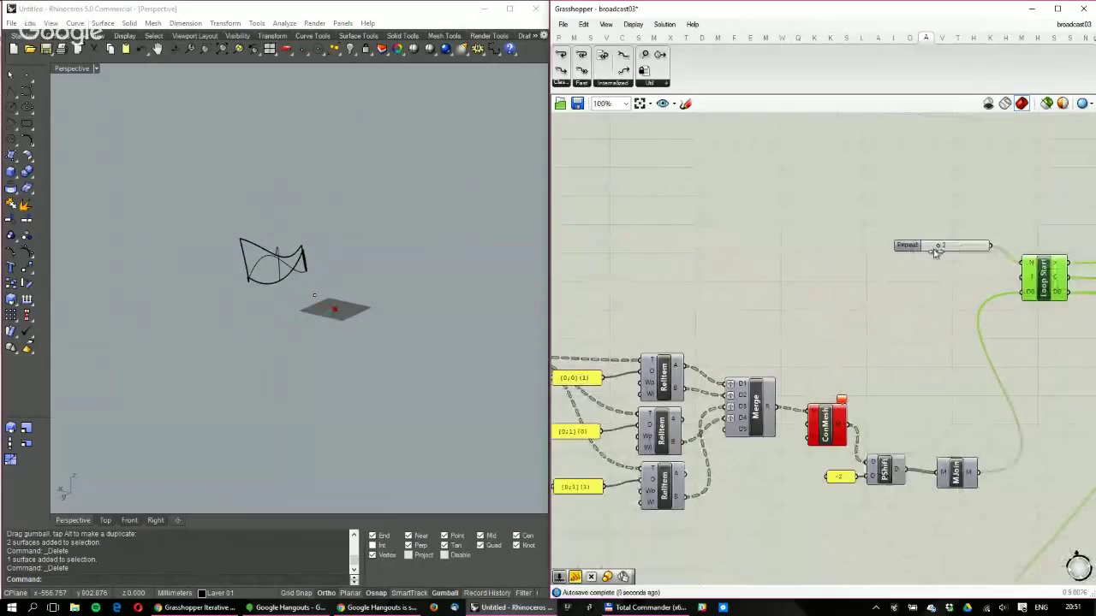
drag(938, 248, 928, 248)
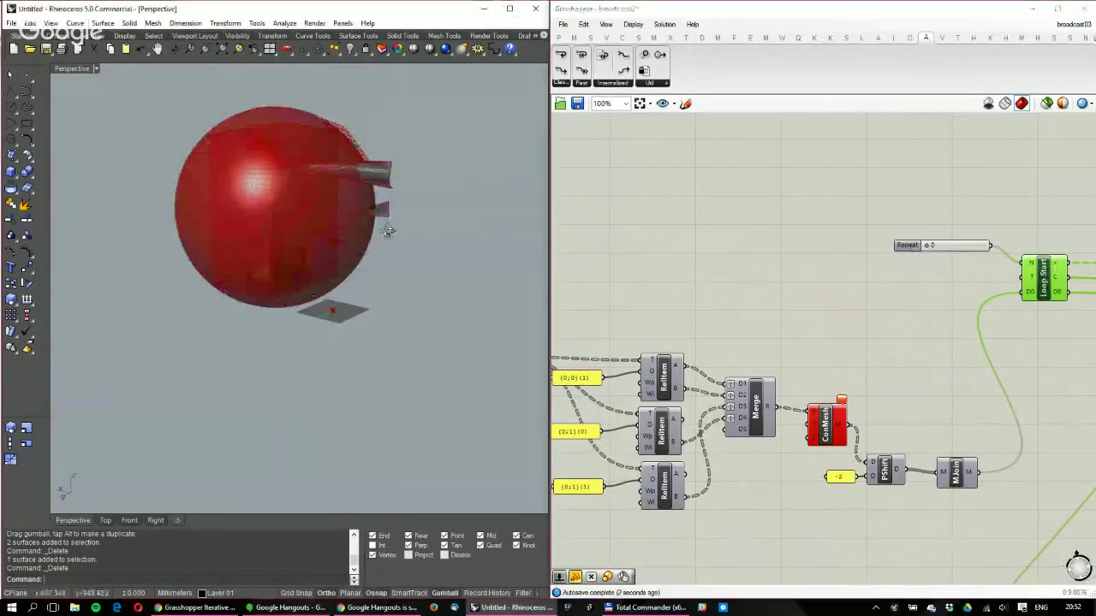
Hide the preview of the whole component group below Loop Start that generates the mirror planes, then inspect the remaining geometry
scroll(925, 374, down, 4)
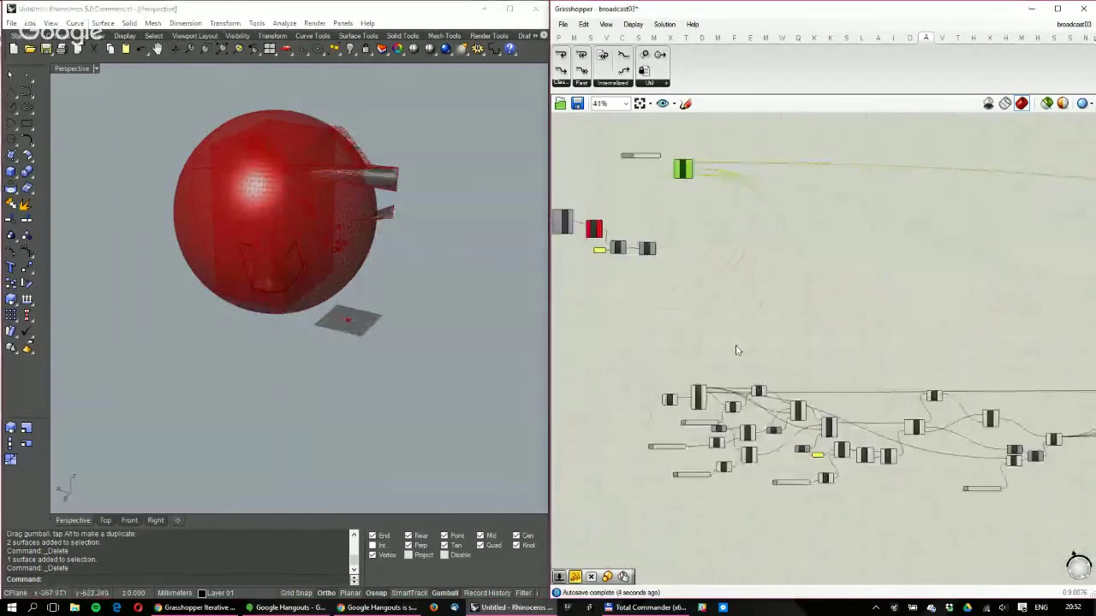
scroll(736, 349, down, 3)
drag(759, 354, 1028, 465)
key(ctrl+q)
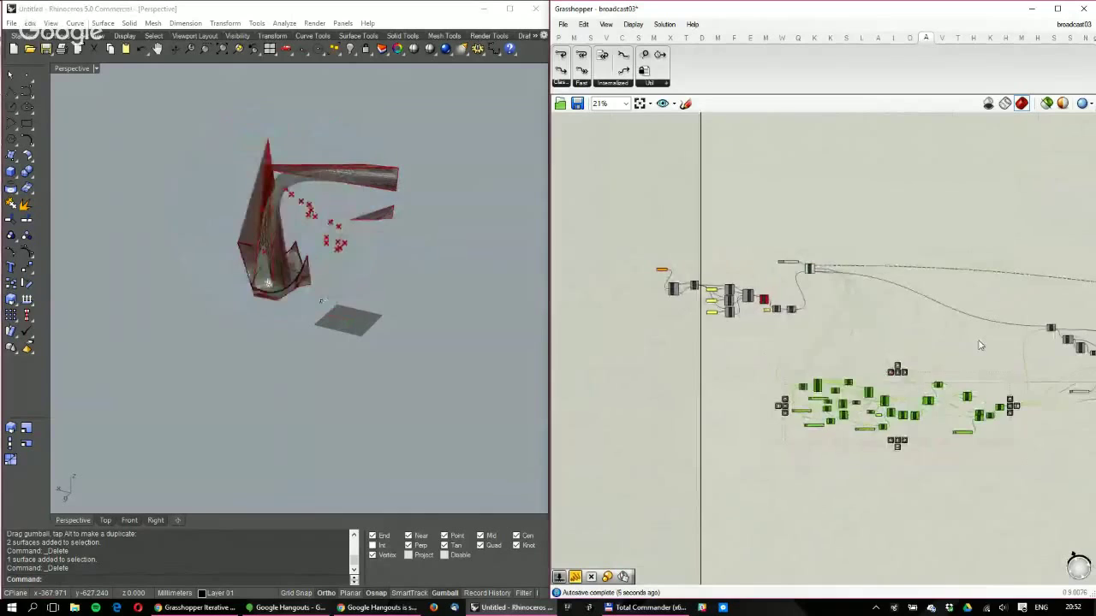
right_drag(980, 345, 818, 346)
right_drag(347, 231, 310, 211)
scroll(319, 185, up, 6)
scroll(241, 166, up, 5)
scroll(299, 183, down, 7)
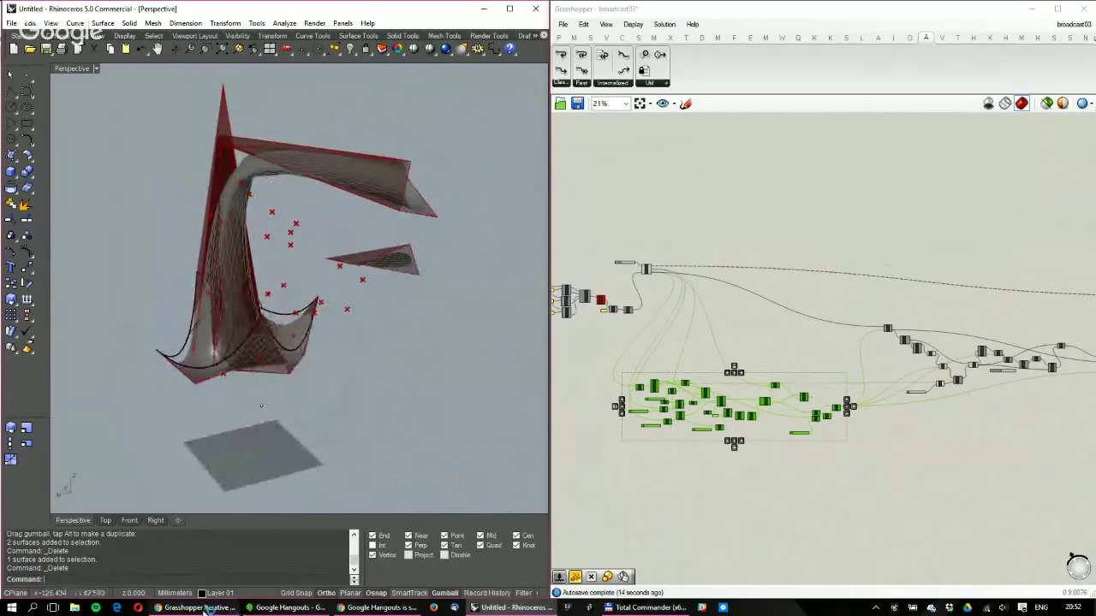
click(199, 607)
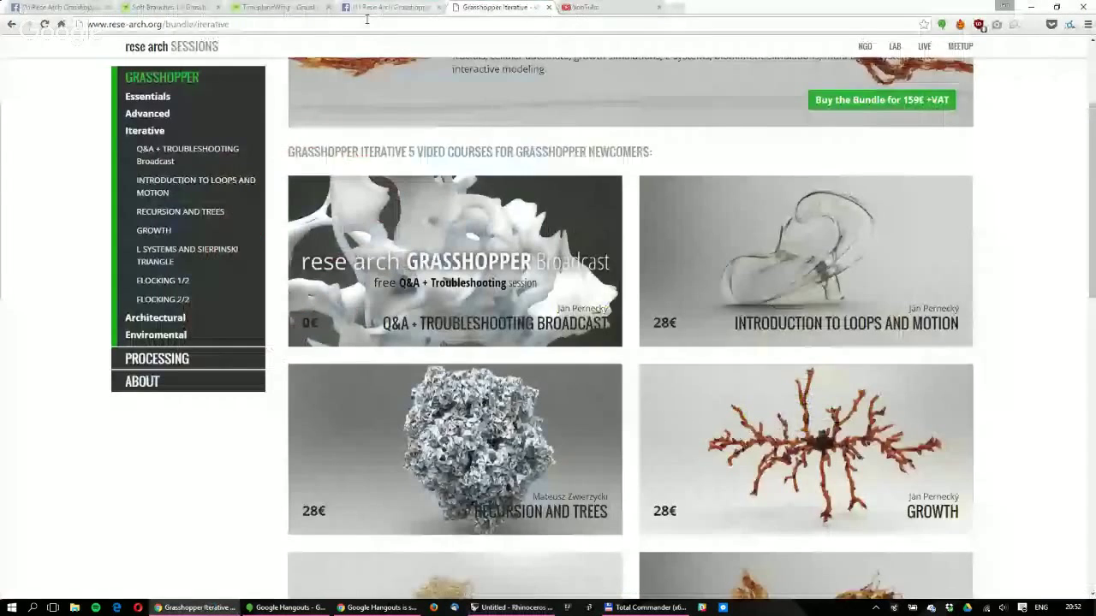
click(369, 8)
click(196, 608)
Select the last component of the definition and examine its highlighted mesh in the Rhino viewport
right_drag(182, 411, 302, 416)
right_drag(976, 387, 956, 387)
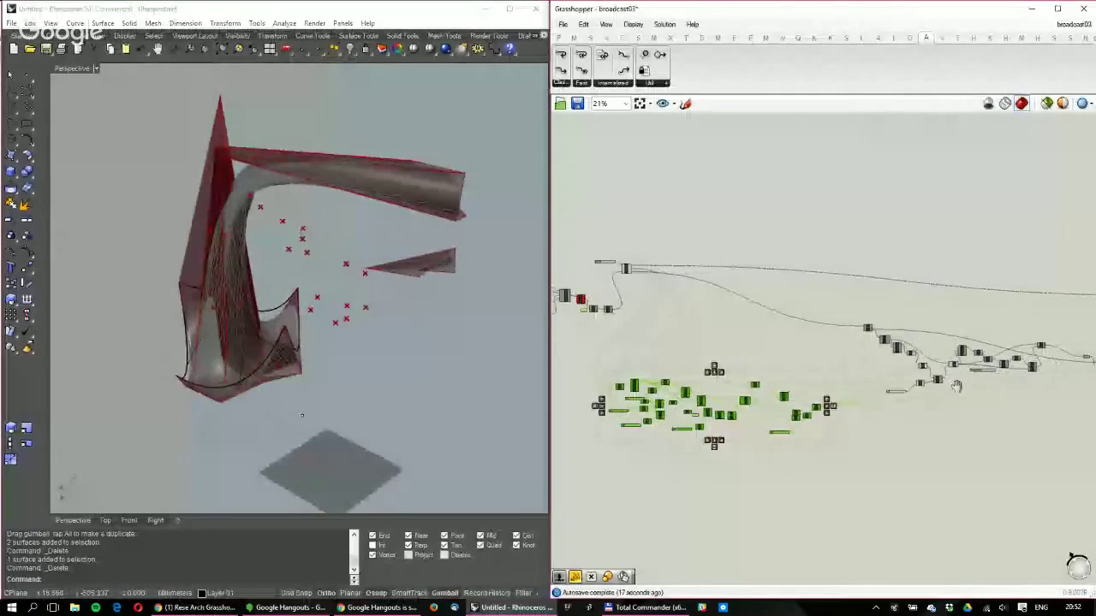
scroll(957, 387, up, 5)
click(894, 388)
right_drag(329, 367, 377, 359)
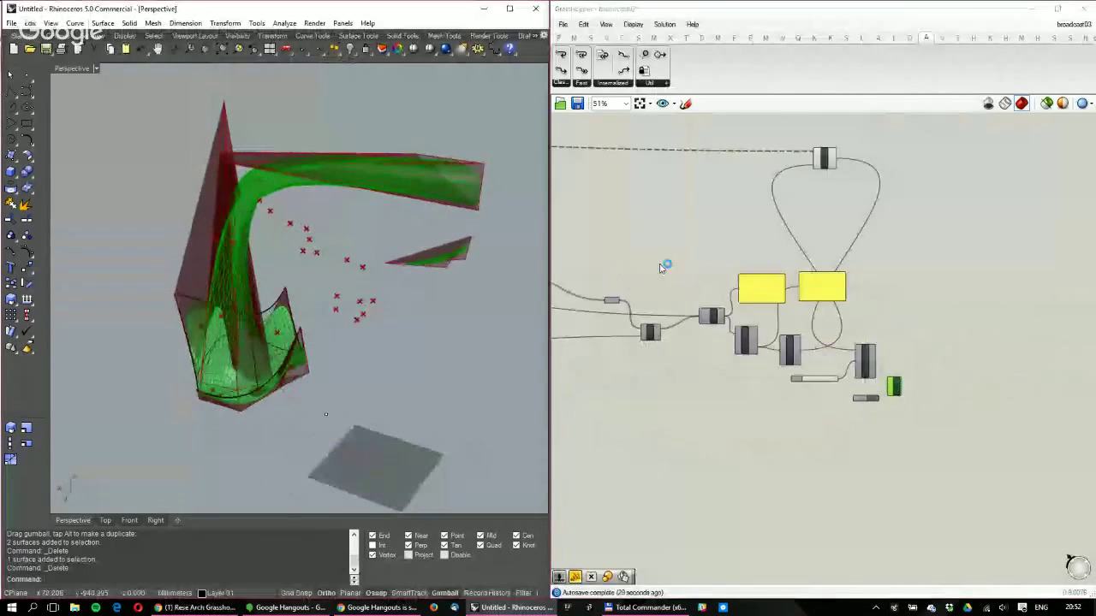
Hide the preview of the starting mesh components that feed Loop Start
right_drag(660, 264, 899, 276)
scroll(784, 312, down, 4)
right_drag(740, 271, 883, 306)
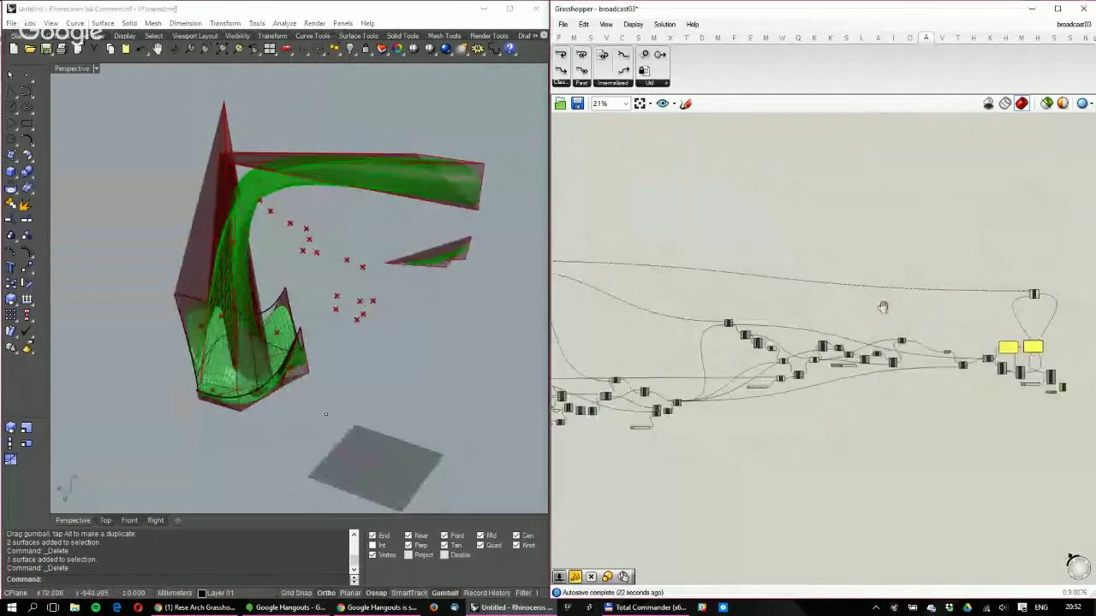
scroll(883, 306, down, 3)
drag(990, 289, 685, 279)
middle_click(734, 257)
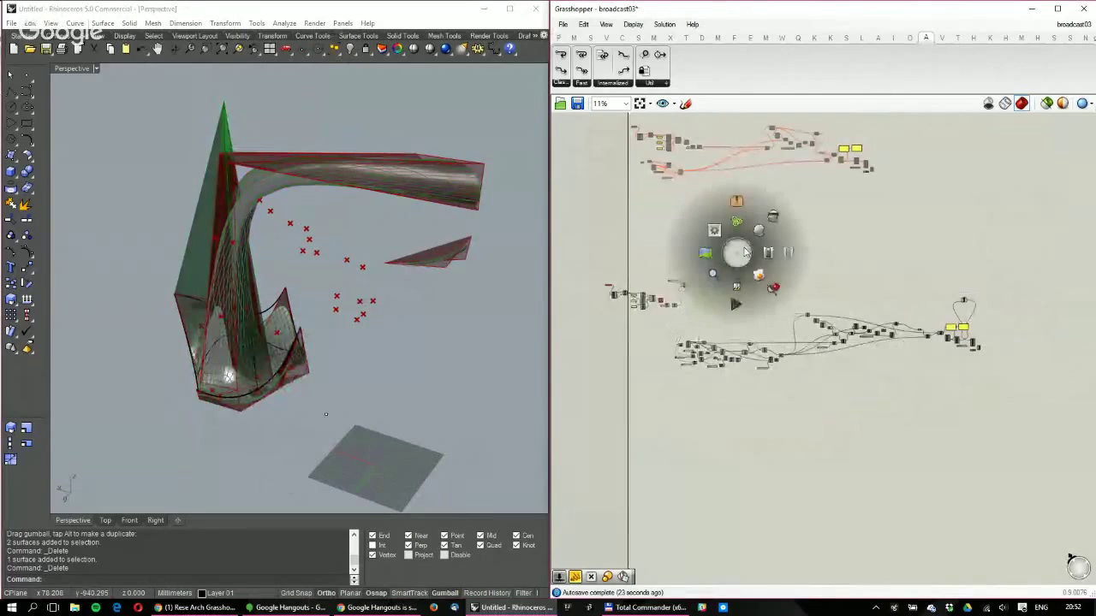
click(730, 253)
Hide the preview of the component group from MSplit to the final Cull
scroll(765, 352, up, 2)
drag(991, 452, 798, 259)
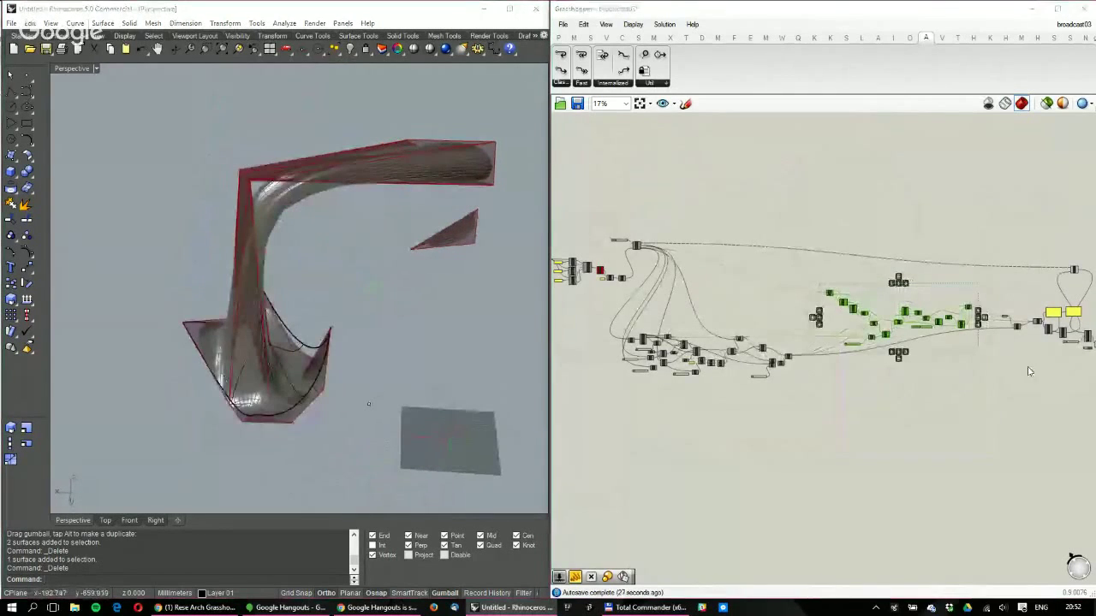
scroll(862, 331, up, 2)
scroll(862, 331, up, 1)
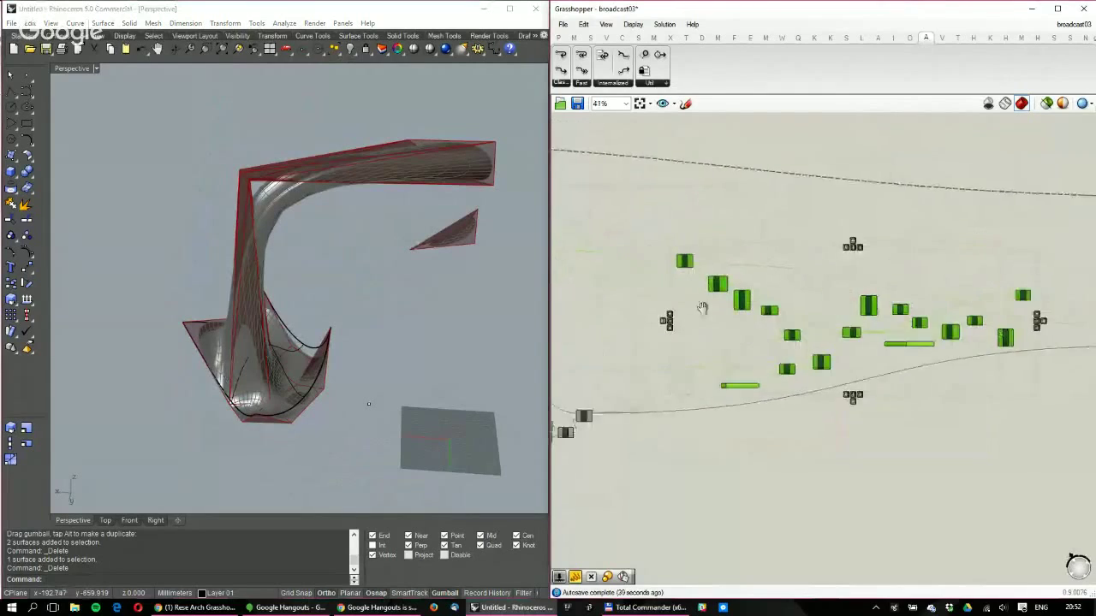
scroll(900, 334, down, 3)
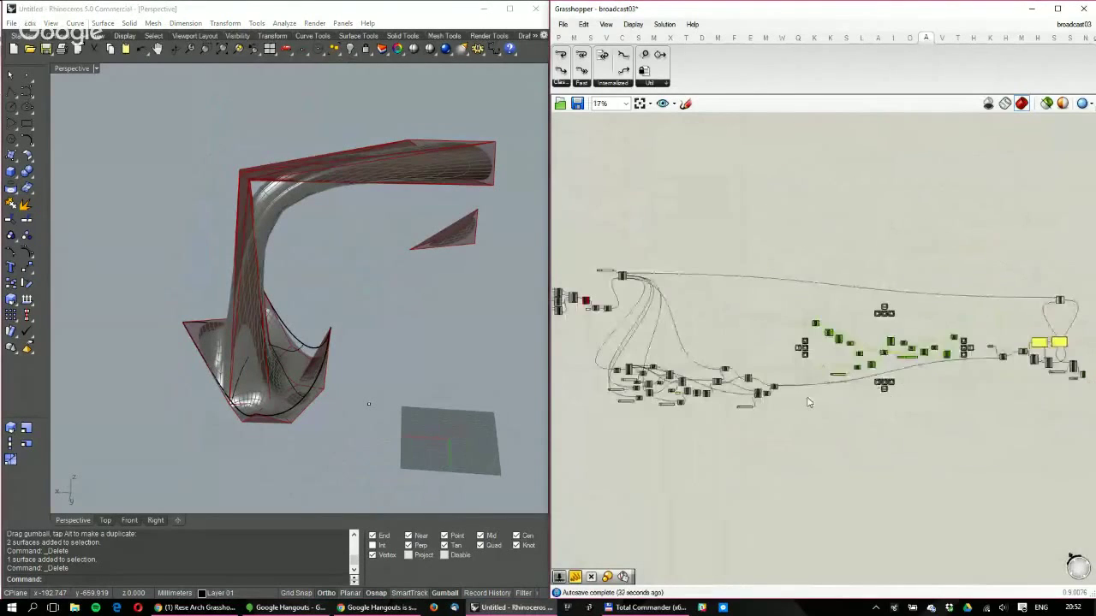
Hide the preview of the loop's end component above the yellow panels
scroll(991, 377, up, 2)
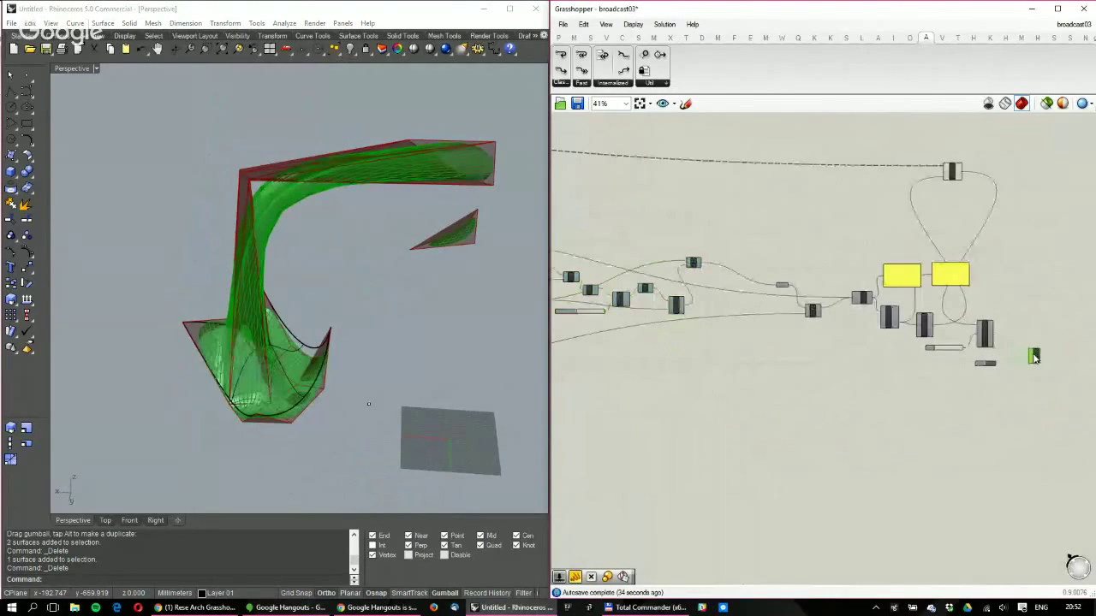
click(952, 171)
middle_click(950, 172)
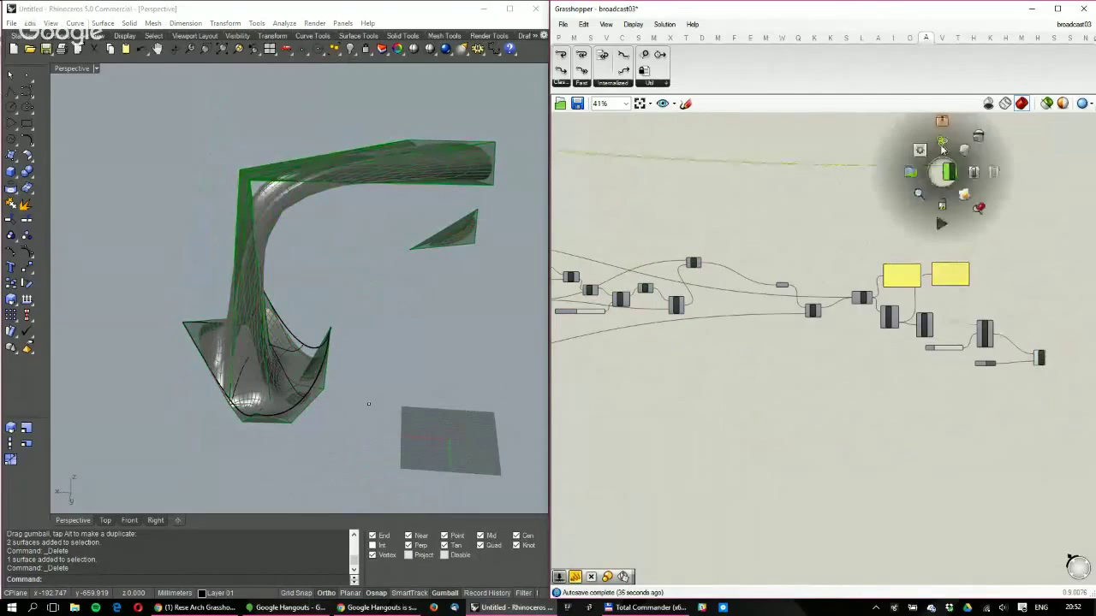
click(966, 144)
Set the Repeat slider to 1 and examine the resulting mesh from other angles
scroll(808, 208, down, 2)
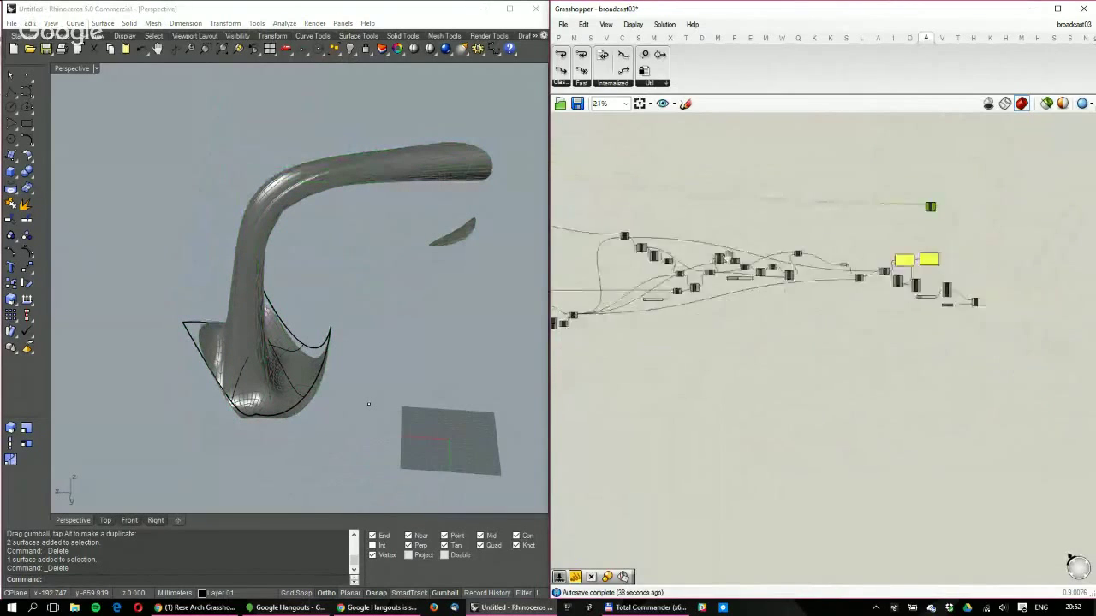
scroll(835, 288, up, 4)
scroll(834, 289, up, 2)
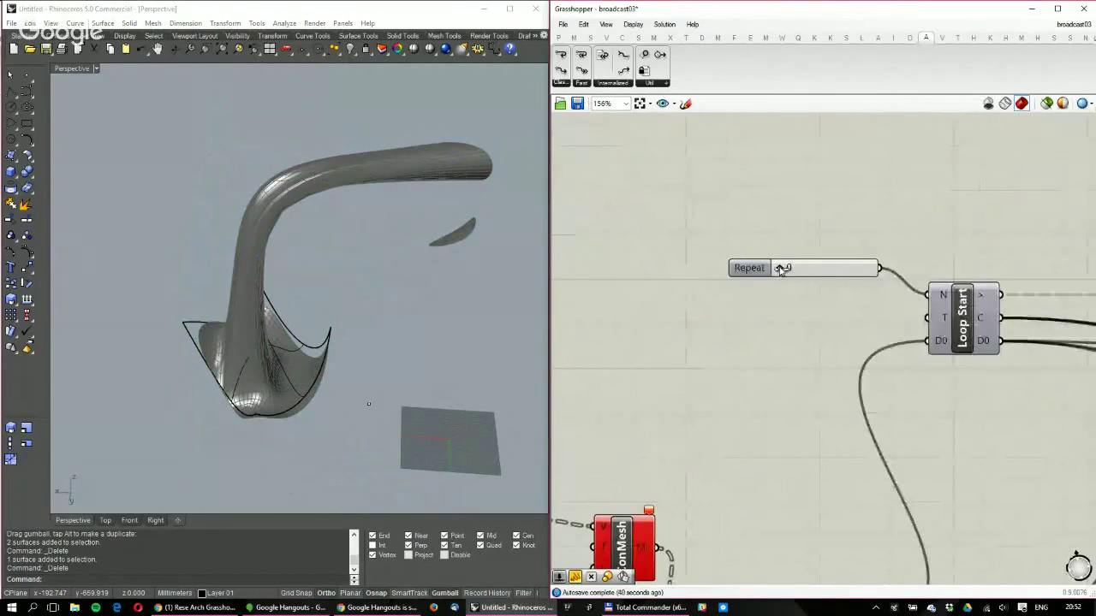
drag(780, 269, 785, 269)
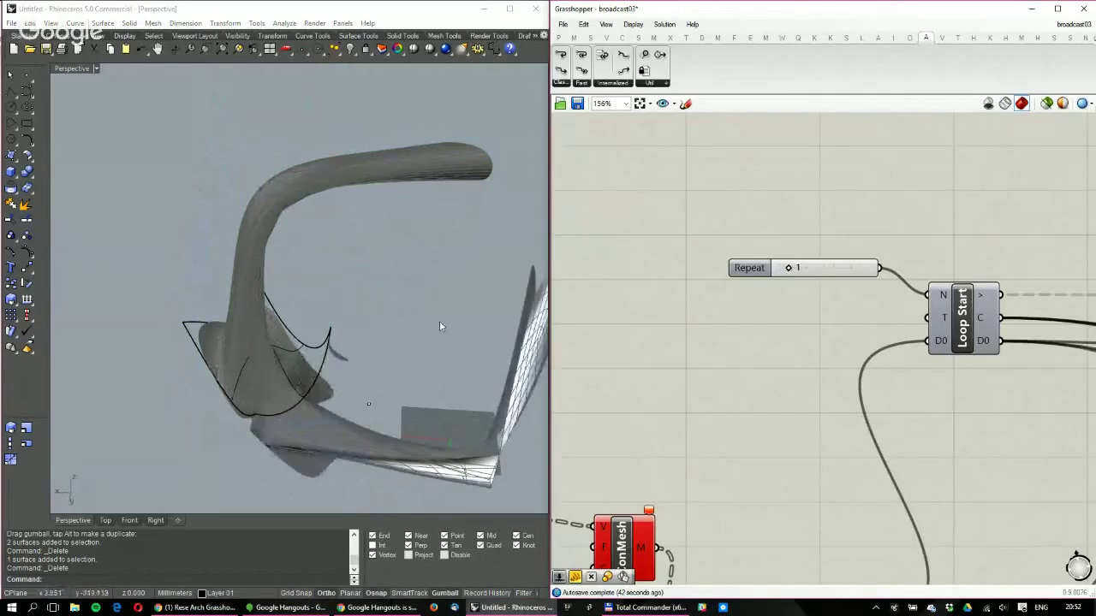
scroll(440, 321, down, 3)
scroll(299, 342, up, 3)
right_drag(299, 342, 421, 361)
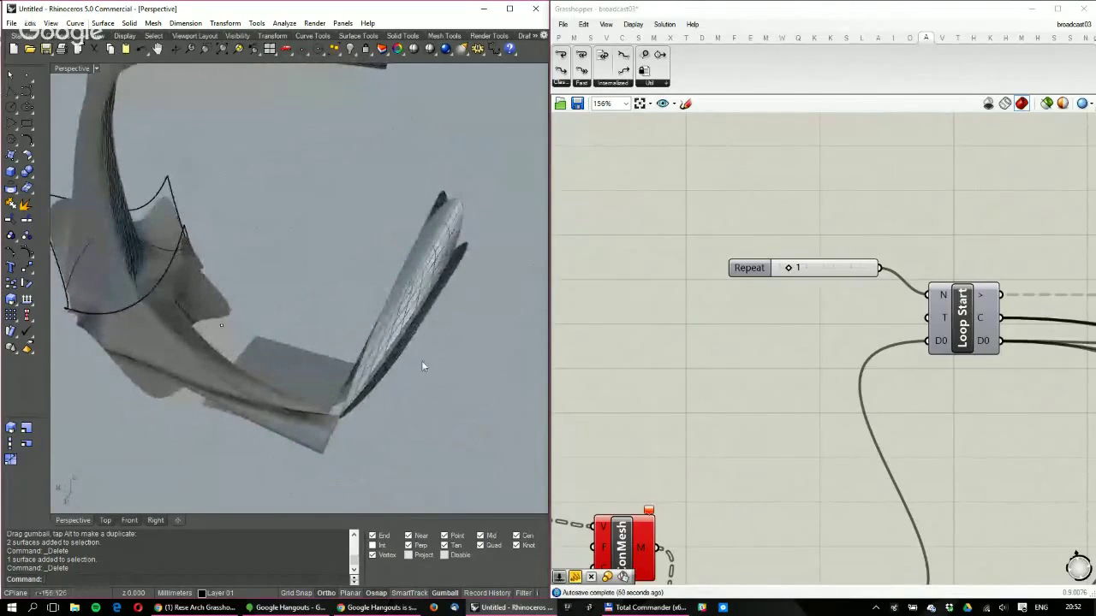
Set the Repeat slider to 2 and check the geometry in the Rhino viewport
scroll(795, 291, up, 3)
drag(794, 291, 797, 288)
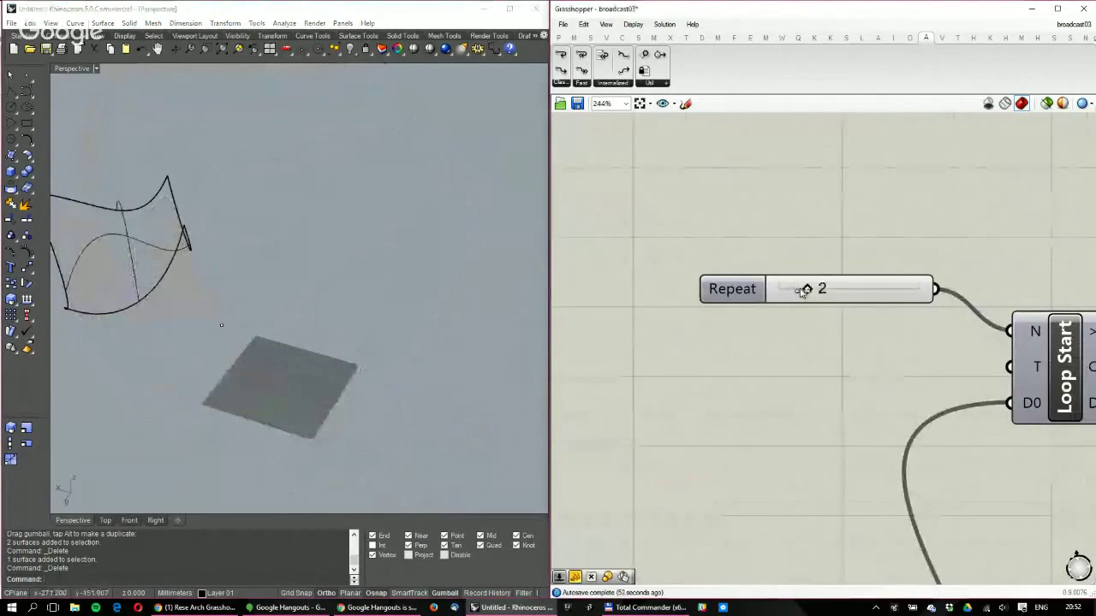
right_drag(373, 275, 379, 272)
scroll(379, 272, down, 3)
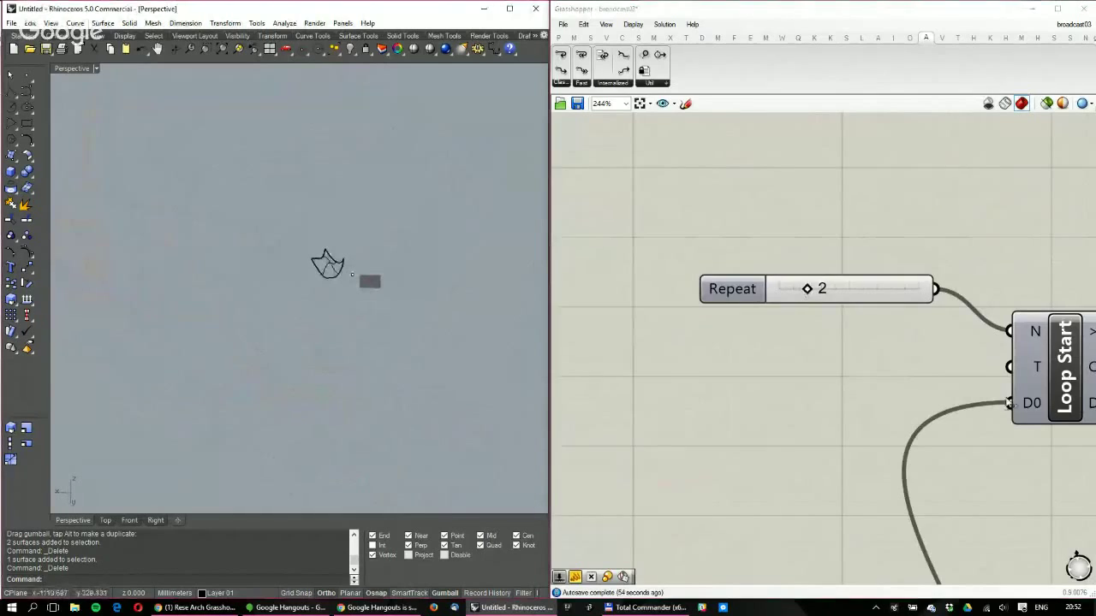
scroll(823, 328, down, 3)
scroll(823, 328, up, 3)
scroll(823, 328, down, 4)
Check MSplit, then limit geometry previews to selected components with Loop Start selected to display its mesh
right_drag(823, 328, 645, 254)
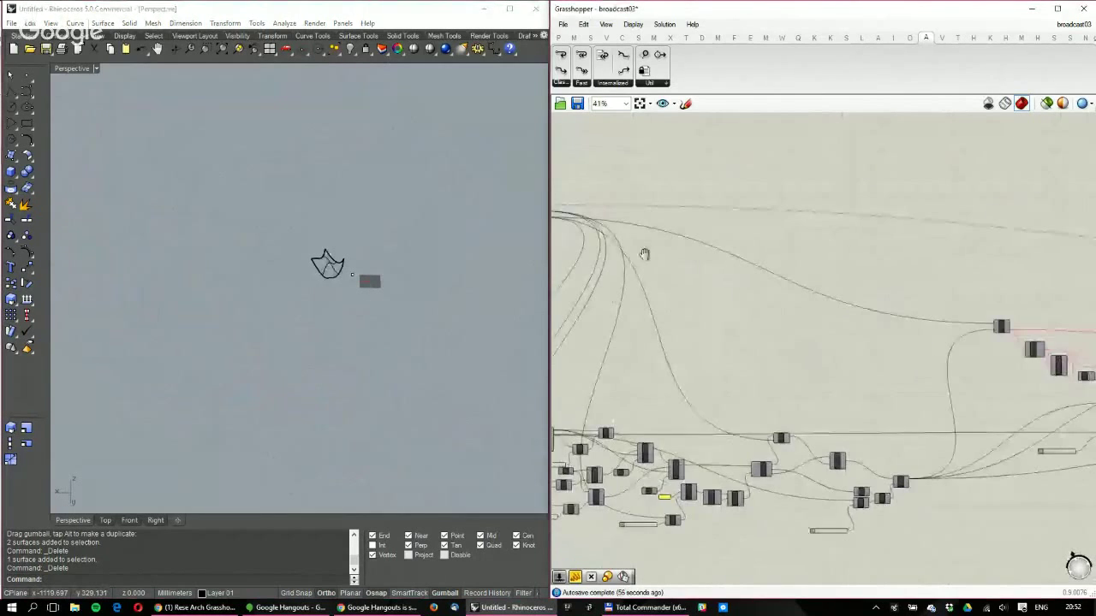
scroll(776, 248, up, 5)
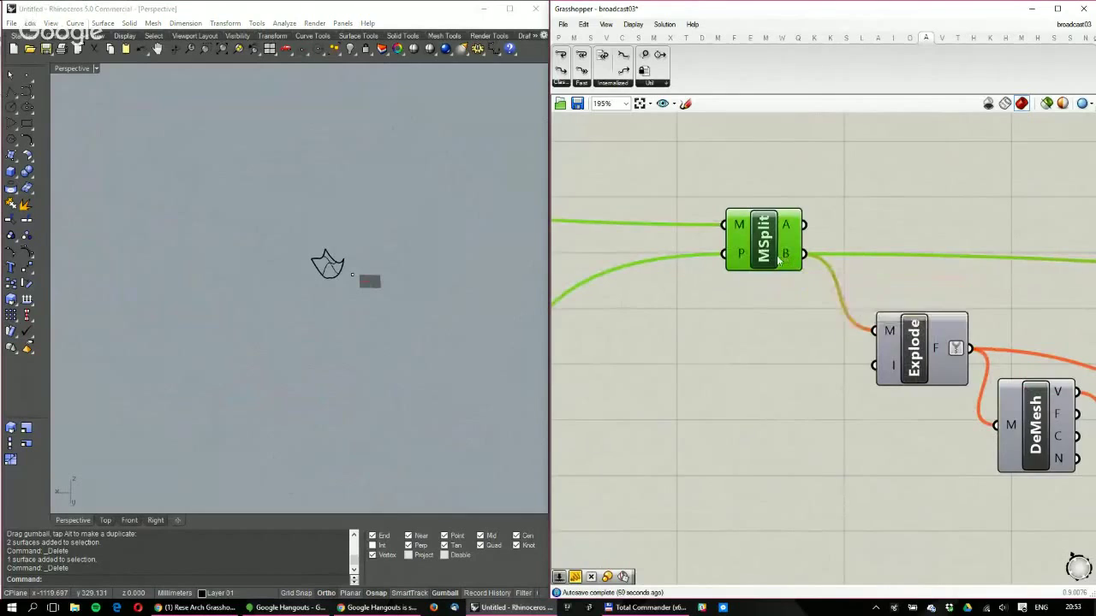
scroll(779, 260, down, 5)
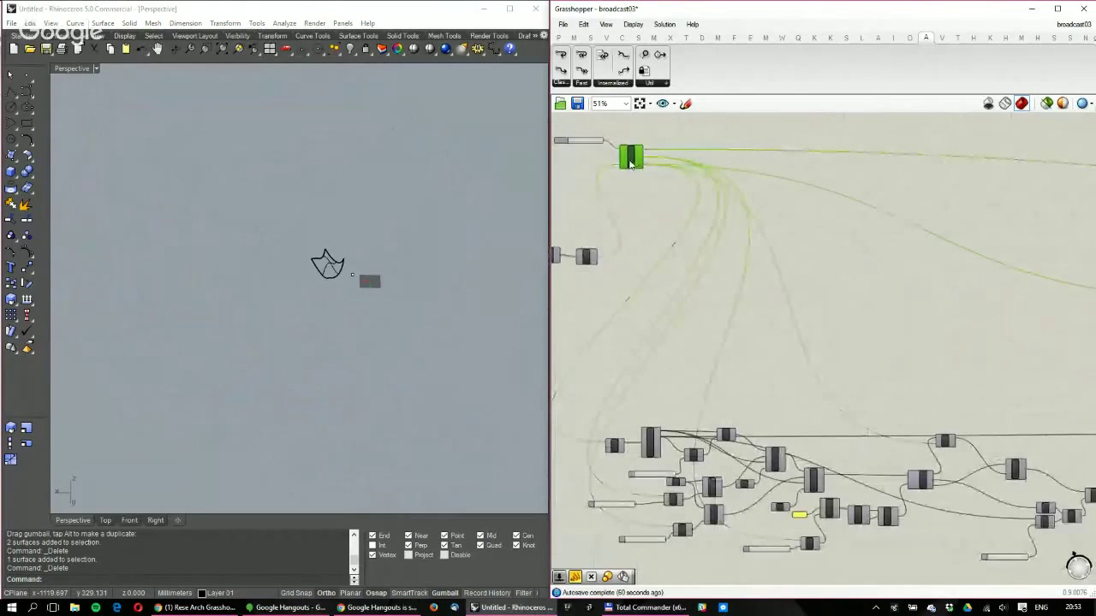
click(1046, 103)
scroll(368, 260, up, 6)
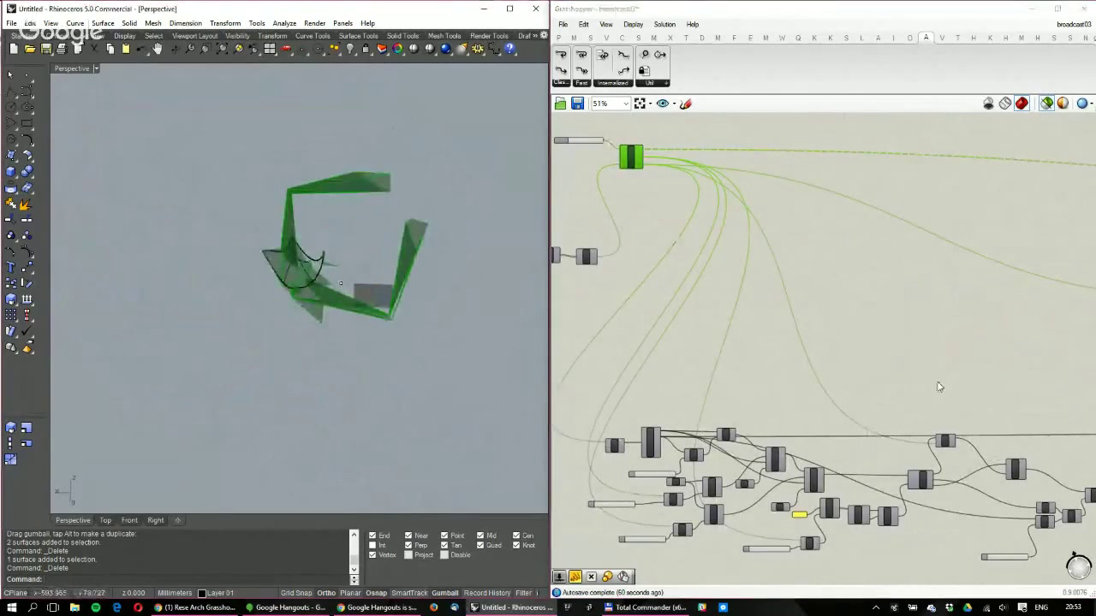
Examine the Move component's plane against the loop mesh, and check MSplit's Above and Below outputs
scroll(825, 386, up, 5)
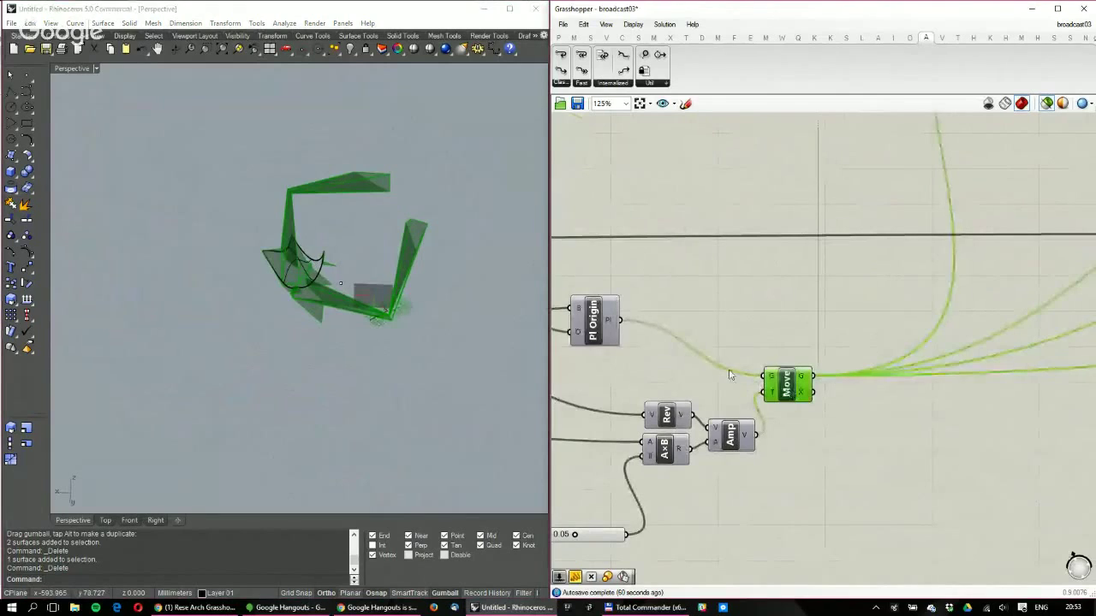
scroll(376, 317, up, 8)
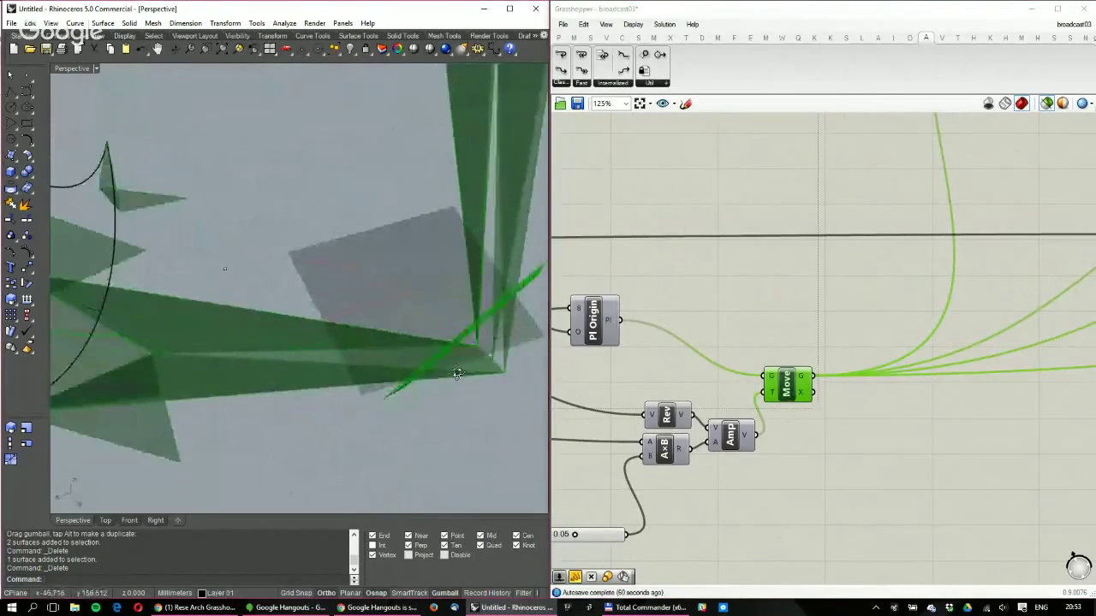
scroll(666, 256, down, 3)
scroll(794, 216, up, 4)
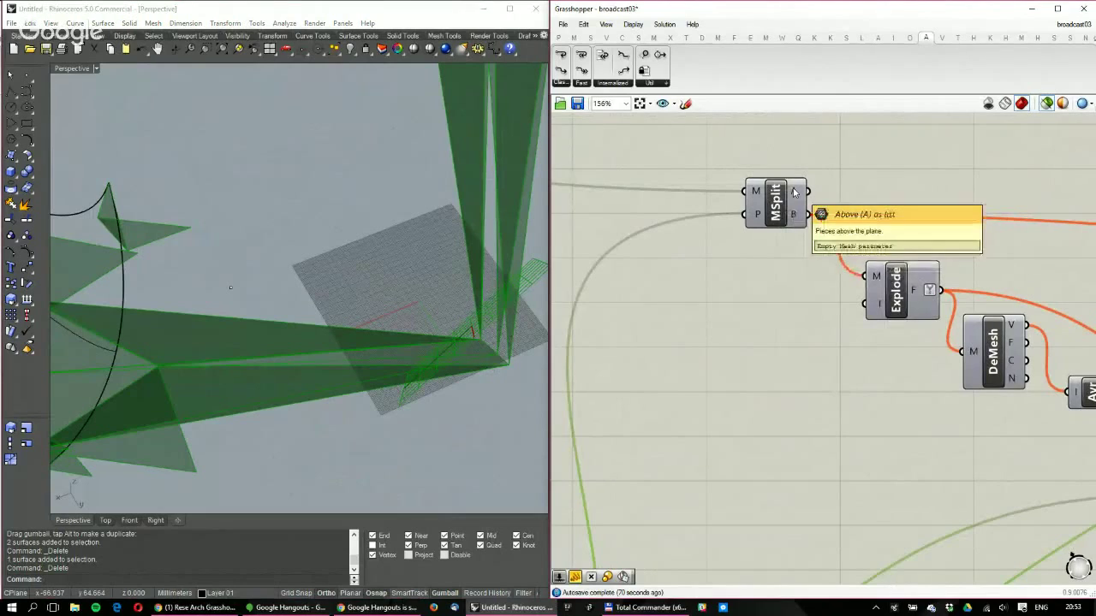
click(776, 208)
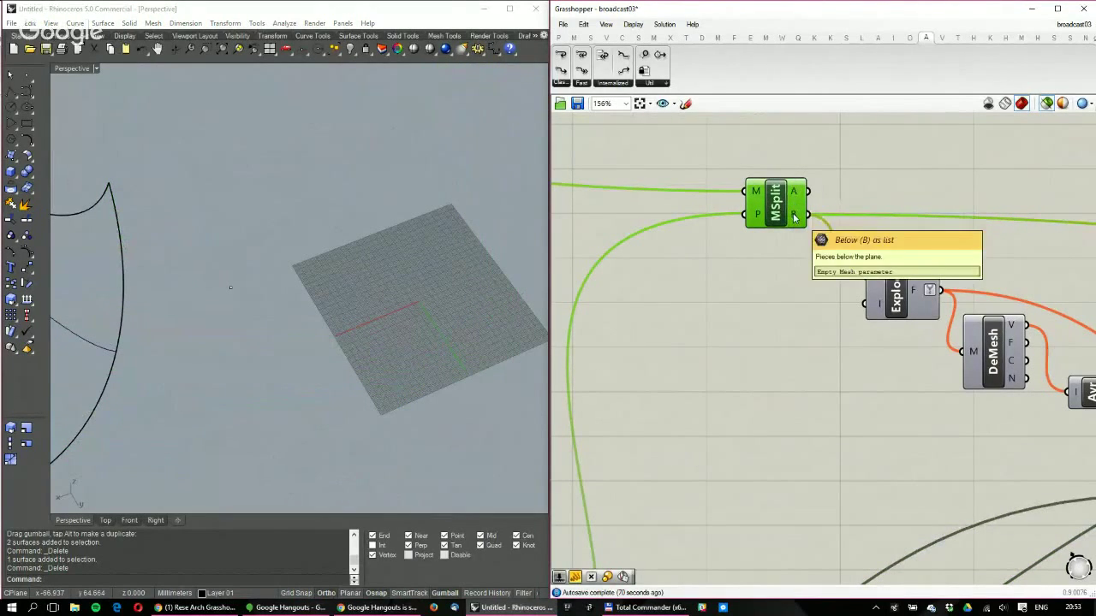
Recheck MSplit's Above and Below outputs and save the definition
right_drag(775, 214, 775, 277)
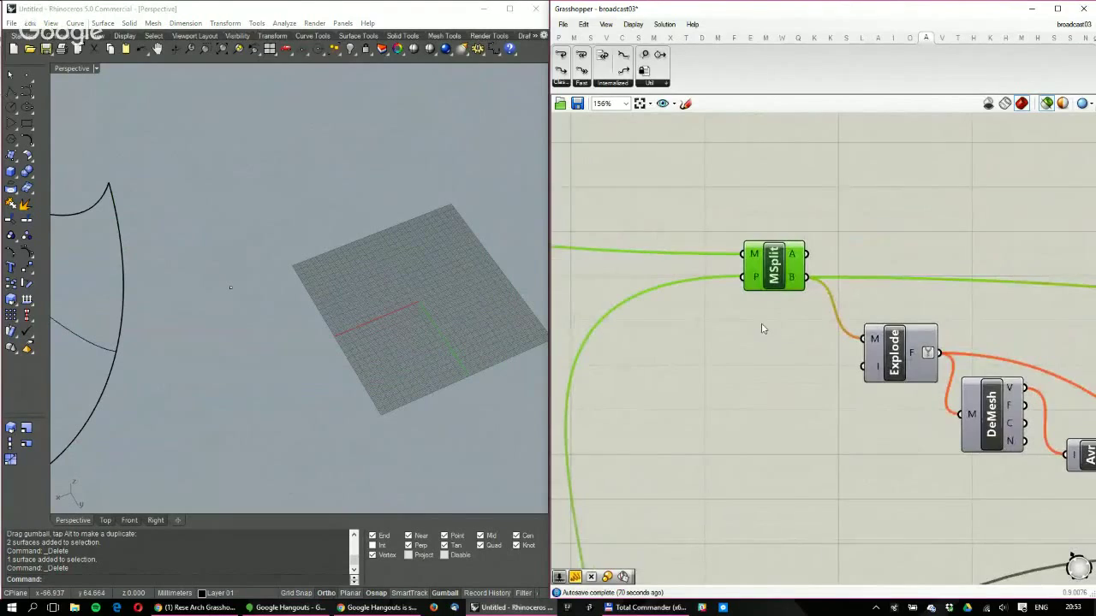
scroll(766, 328, up, 3)
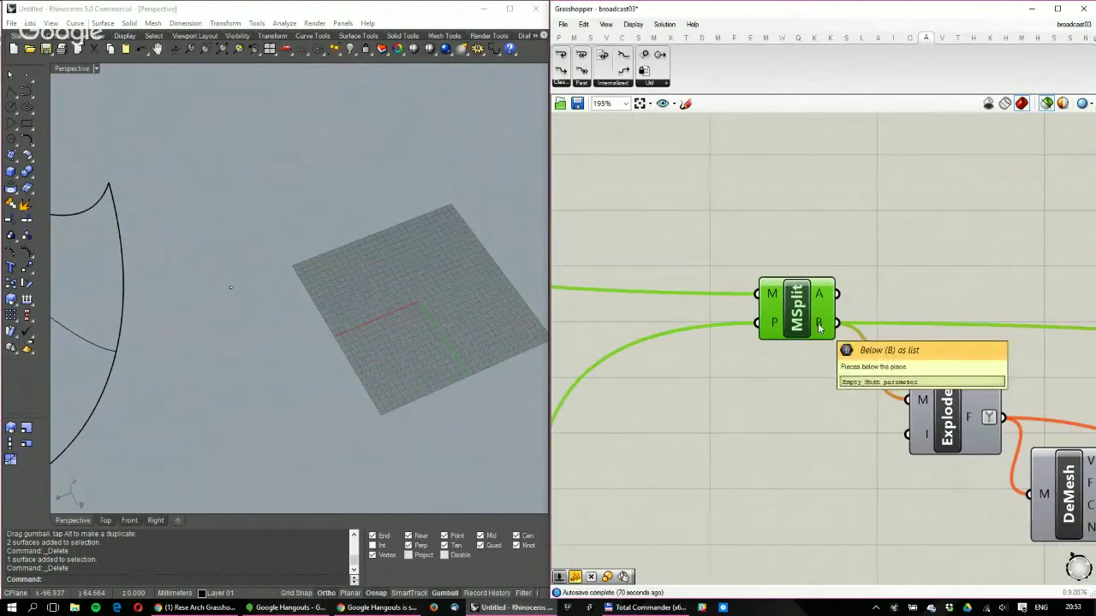
scroll(818, 328, down, 1)
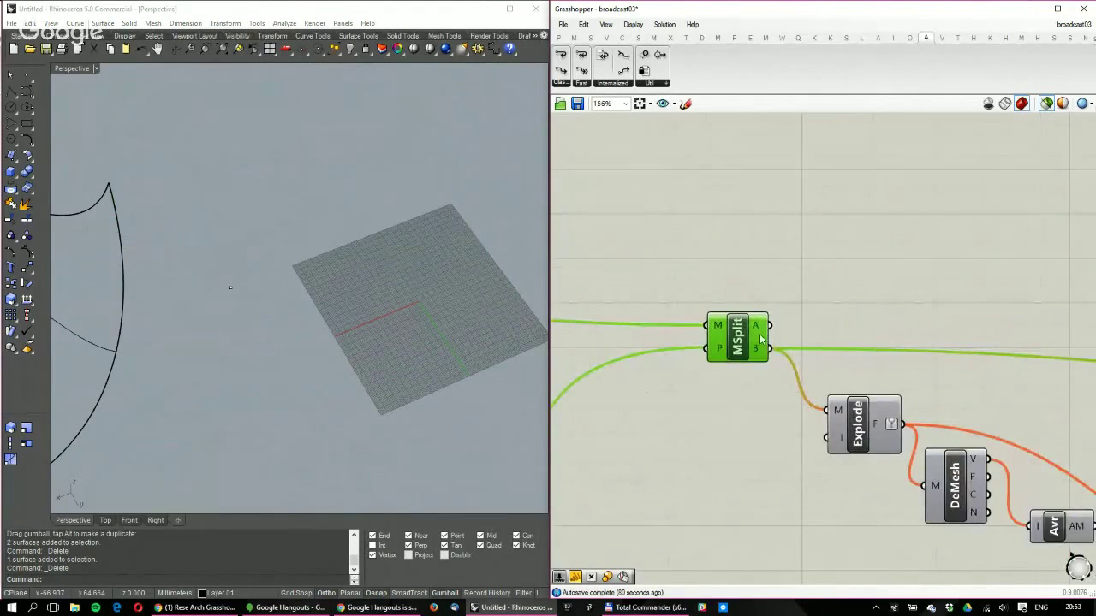
click(577, 103)
scroll(773, 370, up, 1)
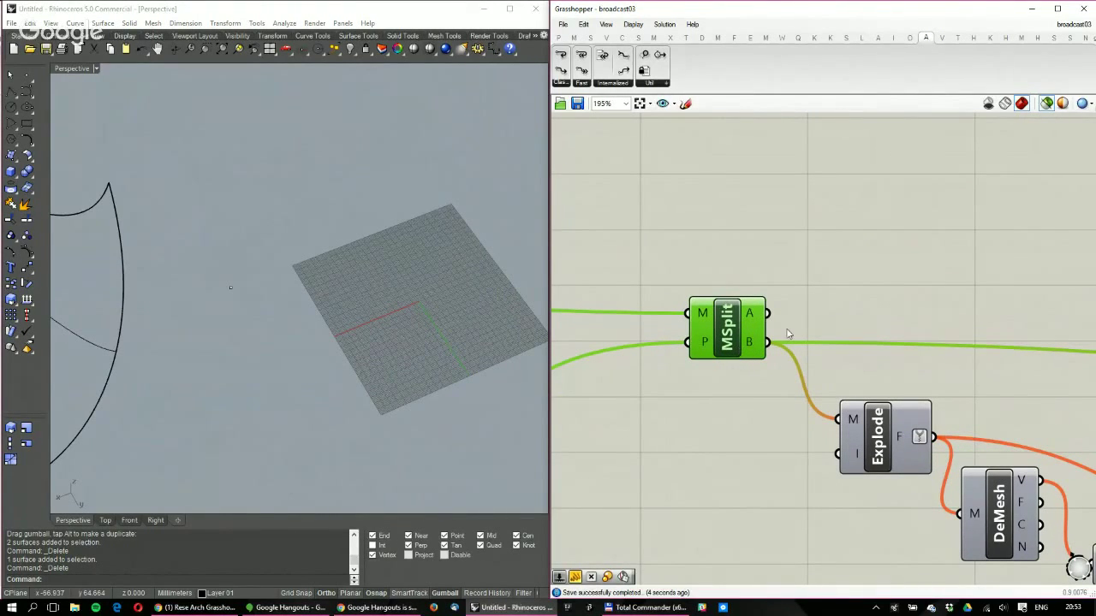
Add a List Length component above MSplit
mouse_move(750, 317)
double_click(783, 258)
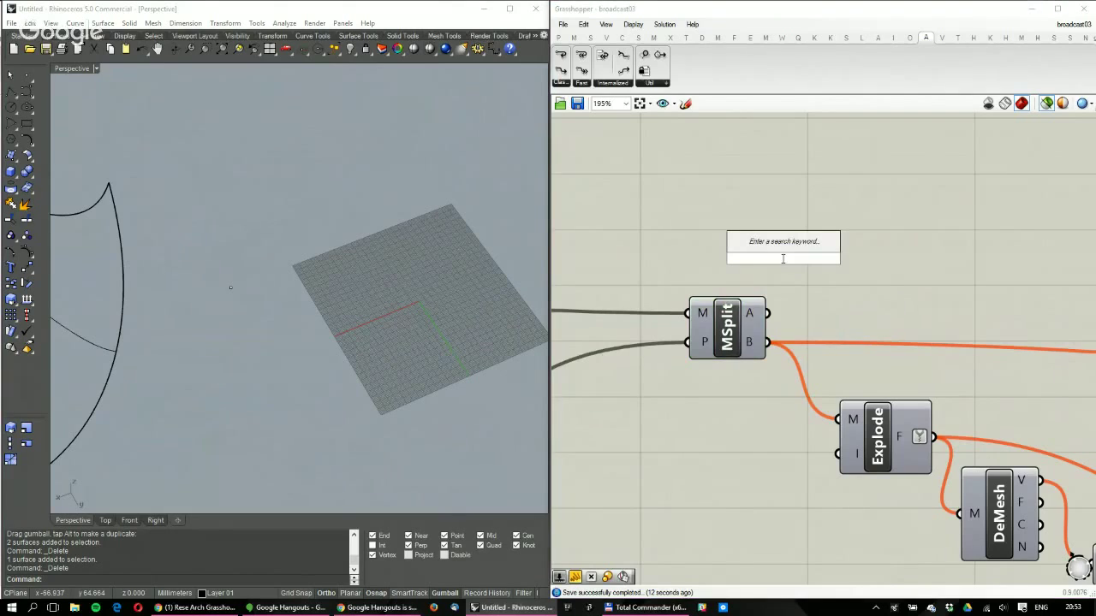
text(length)
key(Up)
key(Up)
key(Up)
key(Up)
key(Up)
key(Up)
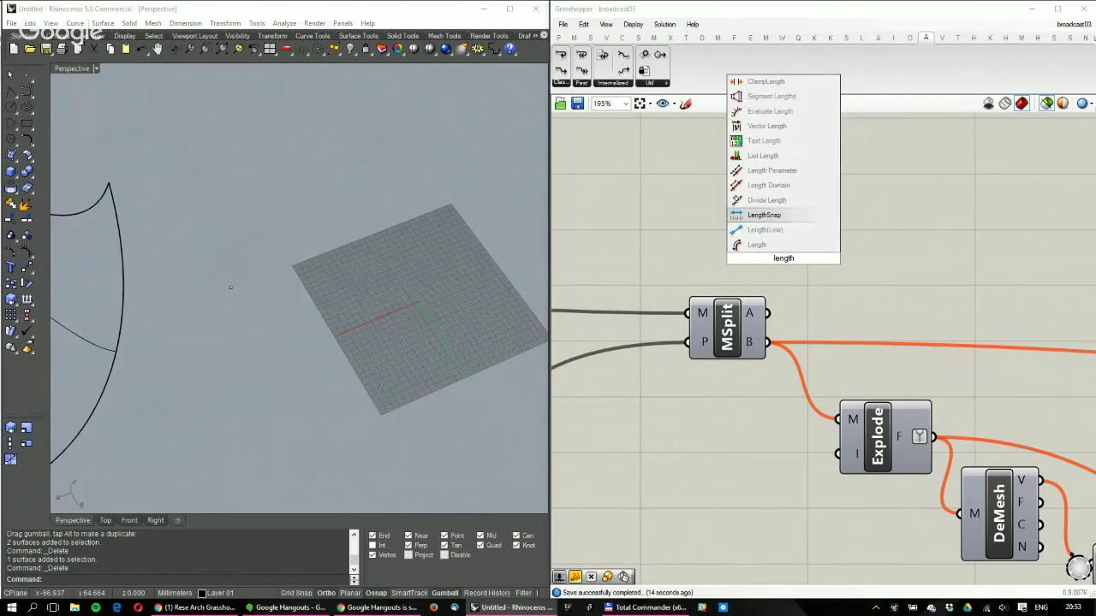
key(Return)
double_click(716, 197)
text(empty)
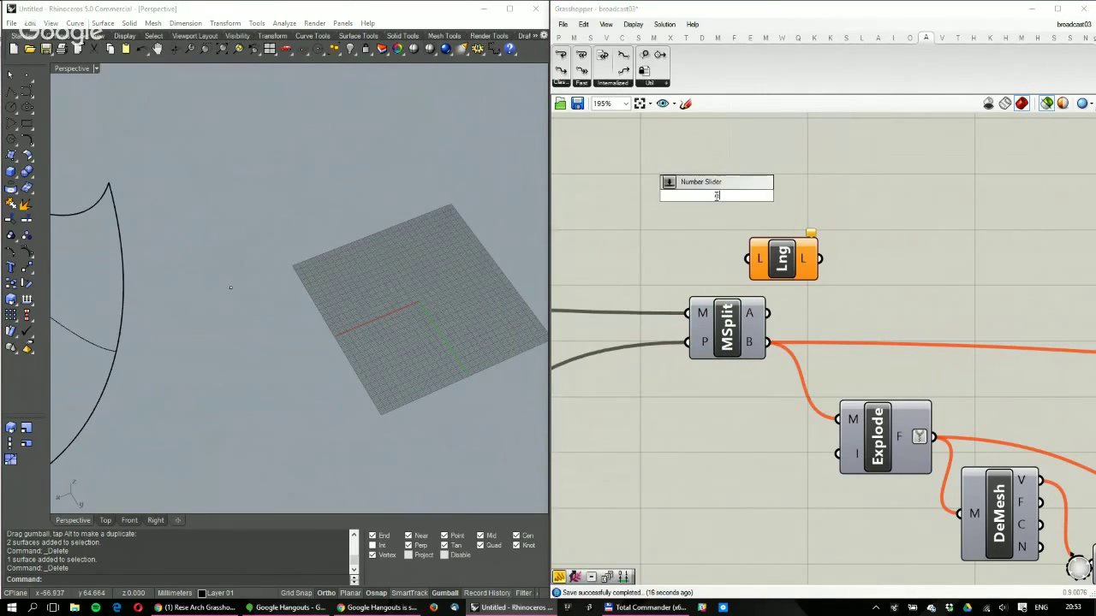
key(BackSpace)
key(BackSpace)
key(BackSpace)
key(BackSpace)
key(BackSpace)
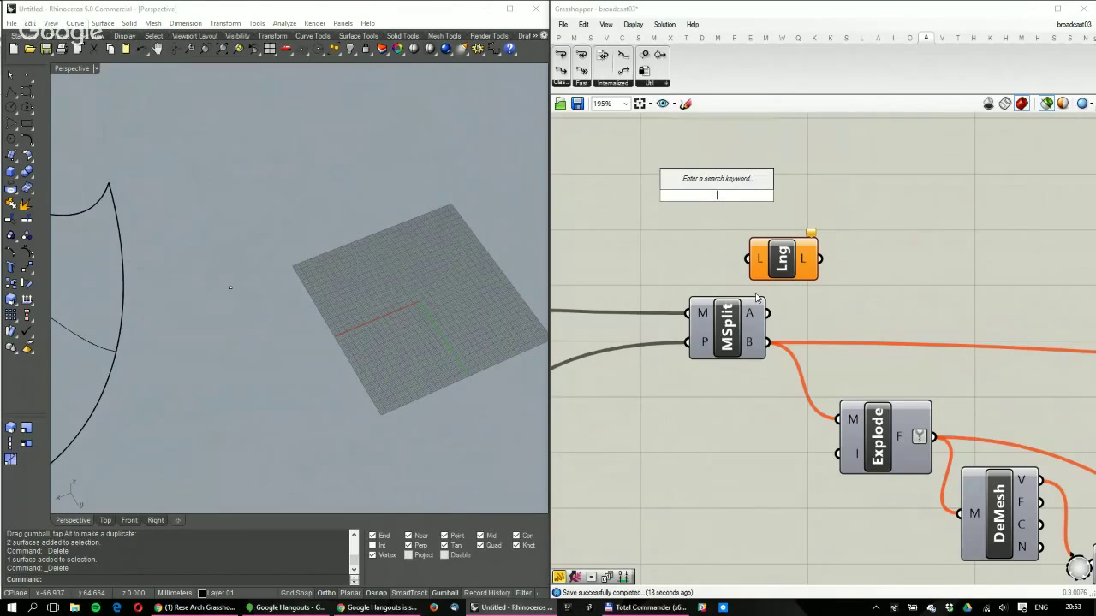
Feed MSplit's Below output into List Length and compare the resulting length with a new Equals component
drag(771, 341, 913, 226)
double_click(962, 207)
text(=)
key(Return)
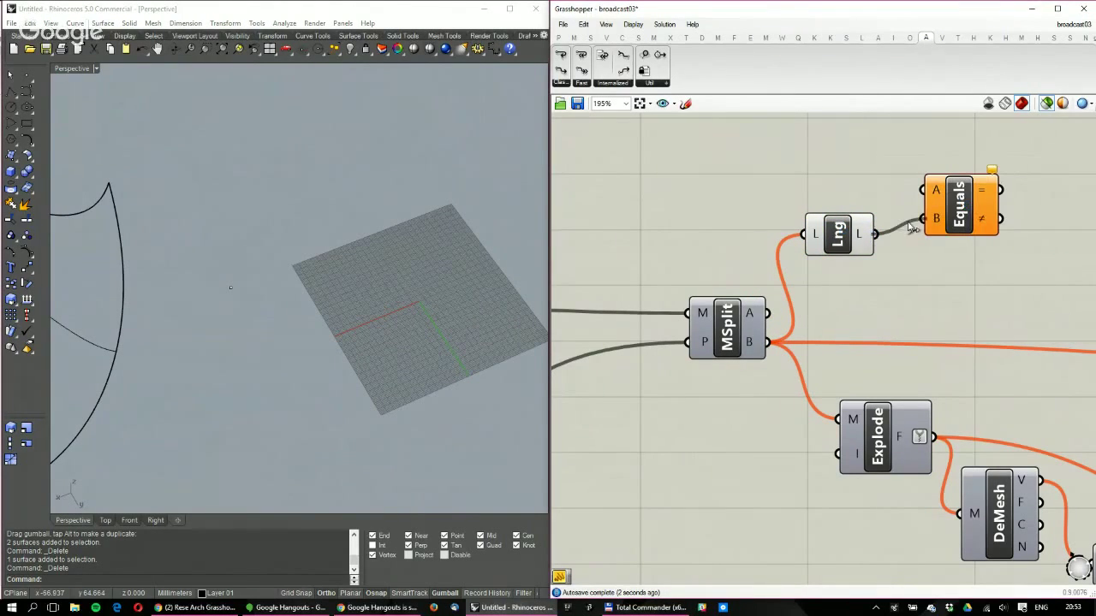
Add a panel containing 0 and connect it to the A input of Equals, placing it above List Length
double_click(828, 159)
text(//)
key(Return)
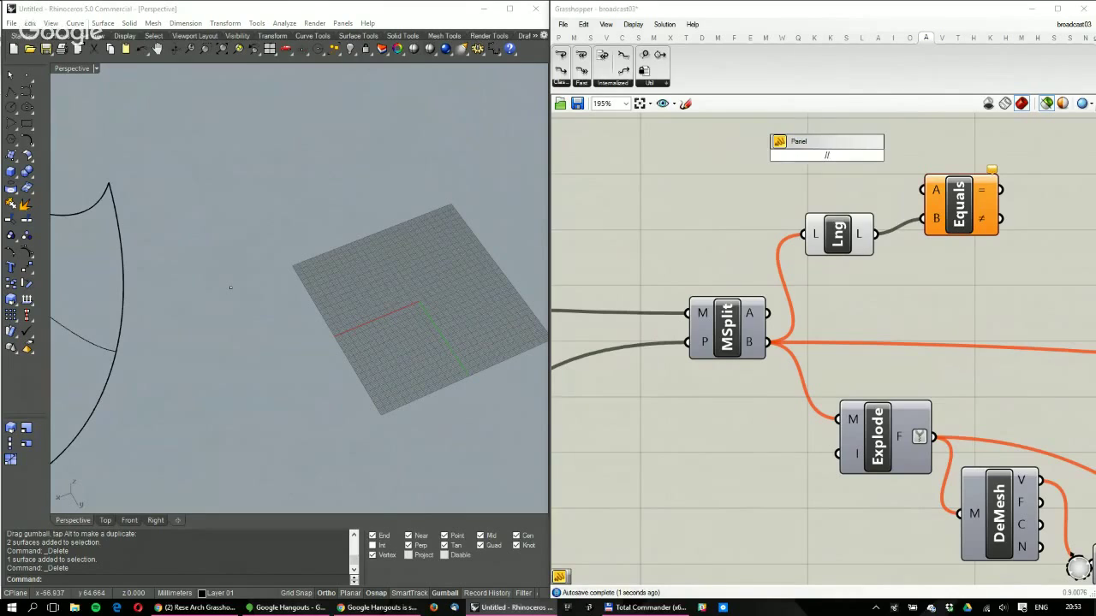
text(0)
key(Return)
right_drag(901, 167, 857, 277)
mouse_move(866, 316)
mouse_down()
mouse_move(808, 257)
mouse_move(878, 300)
mouse_up()
drag(749, 235, 799, 281)
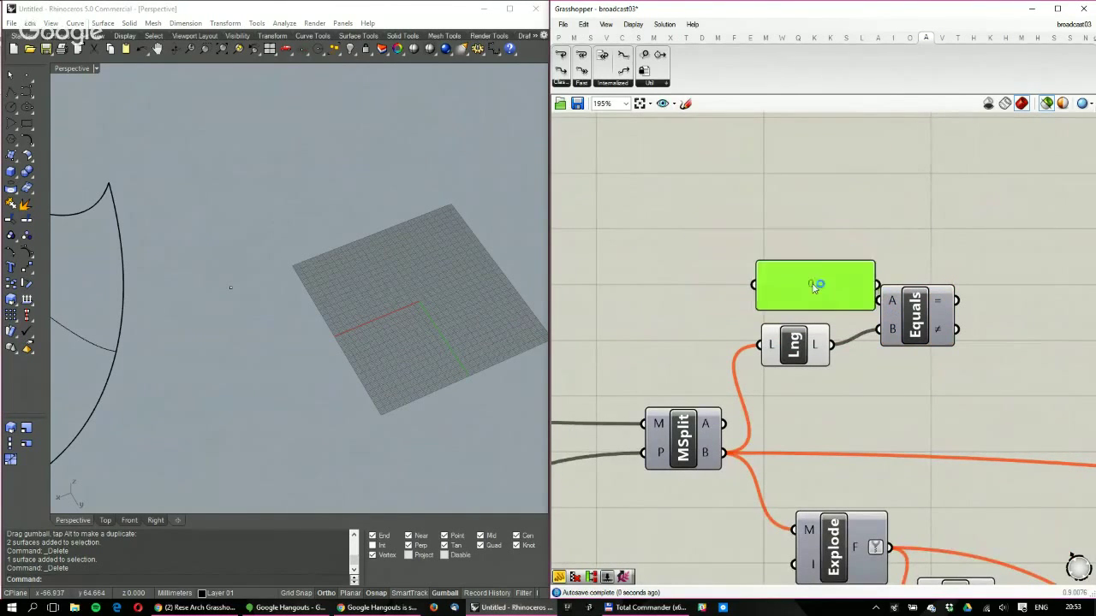
Check the Equals result in a temporary panel and remove that panel
click(559, 37)
drag(924, 70, 1034, 229)
drag(956, 300, 941, 210)
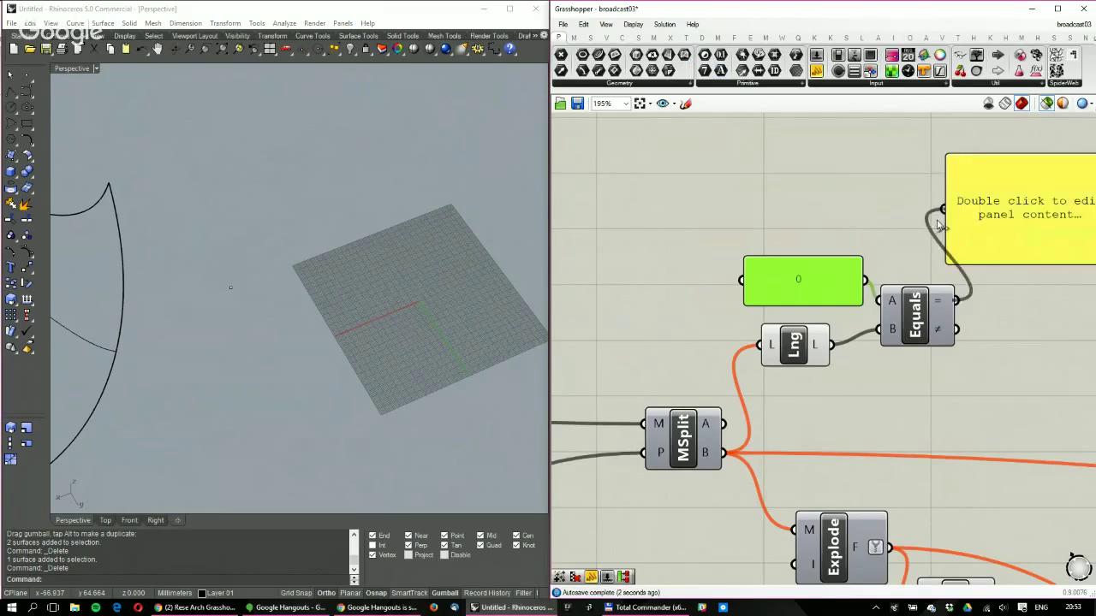
right_drag(939, 224, 835, 253)
drag(856, 248, 913, 291)
scroll(786, 370, down, 2)
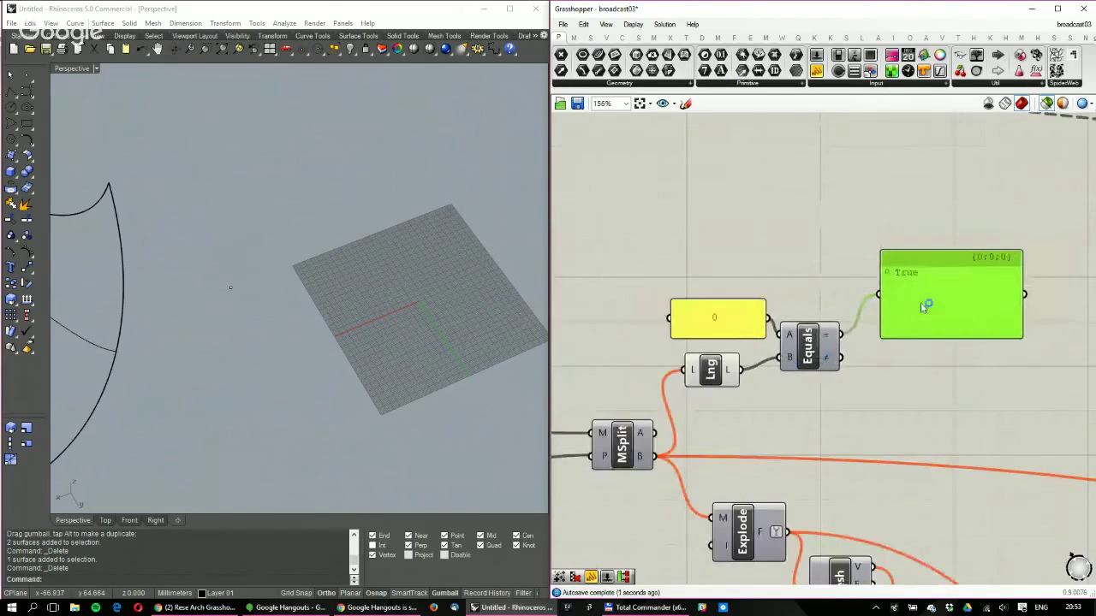
key(Delete)
Add a Pick'n'Choose component and connect the Equals result to its pattern input
double_click(803, 193)
text(pick)
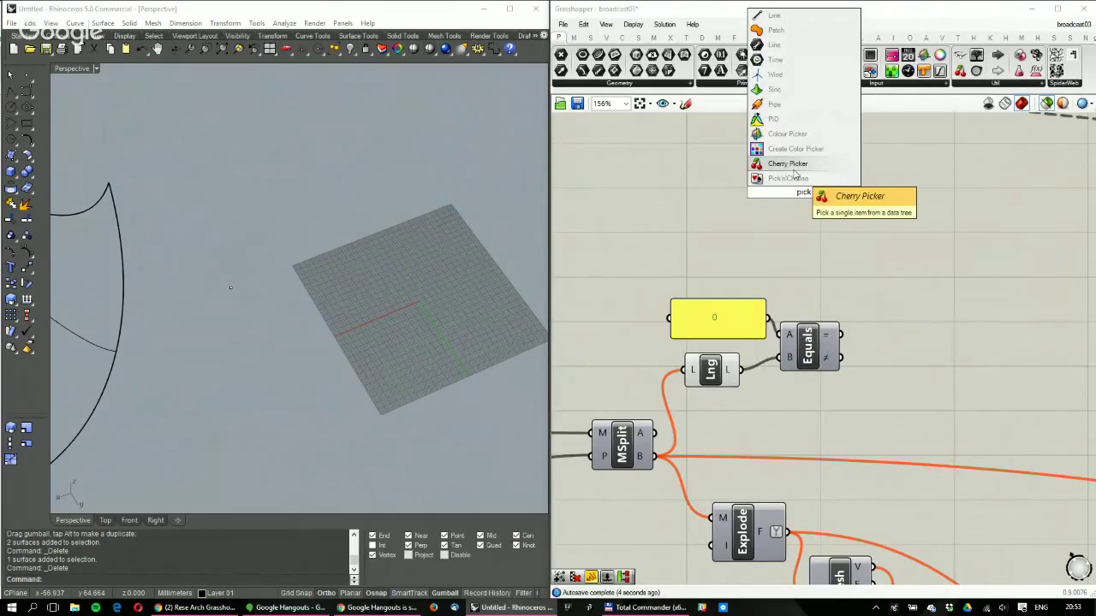
drag(788, 178, 936, 246)
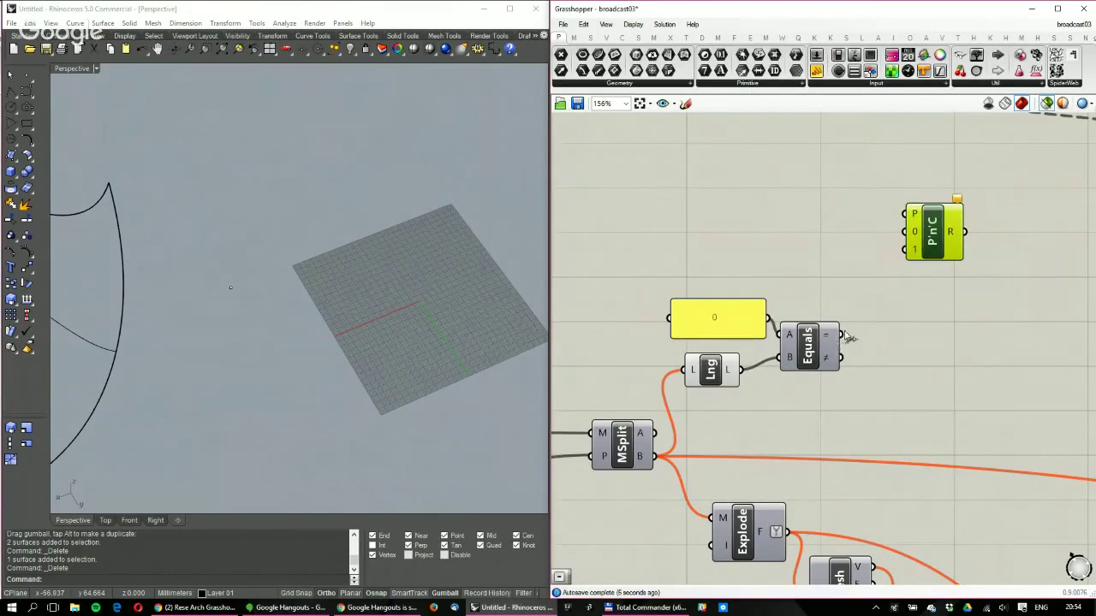
drag(842, 334, 921, 217)
right_drag(914, 259, 906, 287)
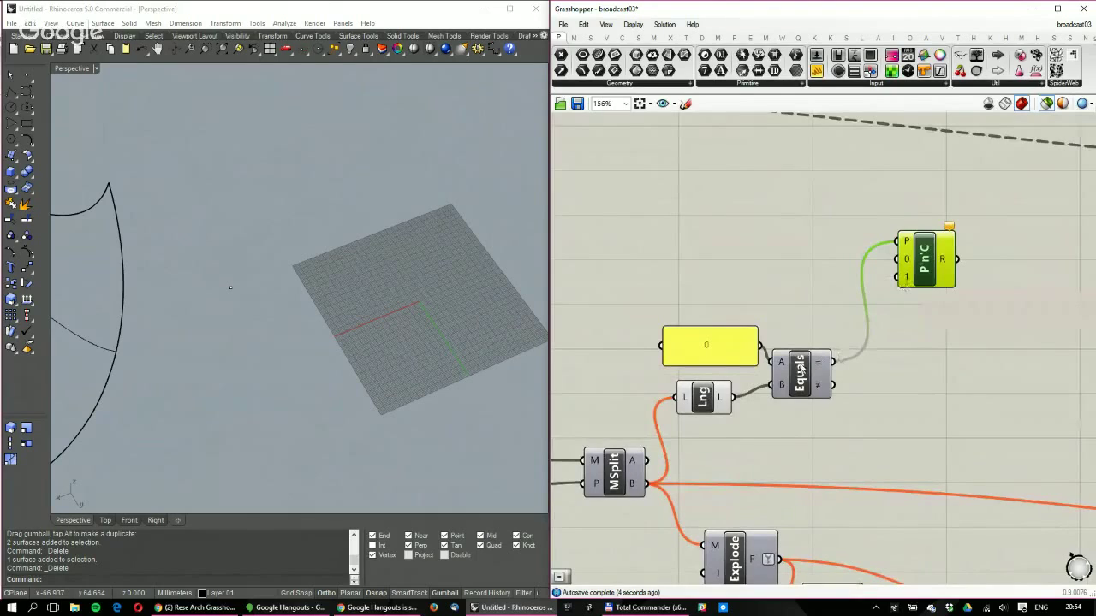
Connect Loop Start's D0 mesh output to input 1 of Pick'n'Choose
scroll(900, 287, down, 2)
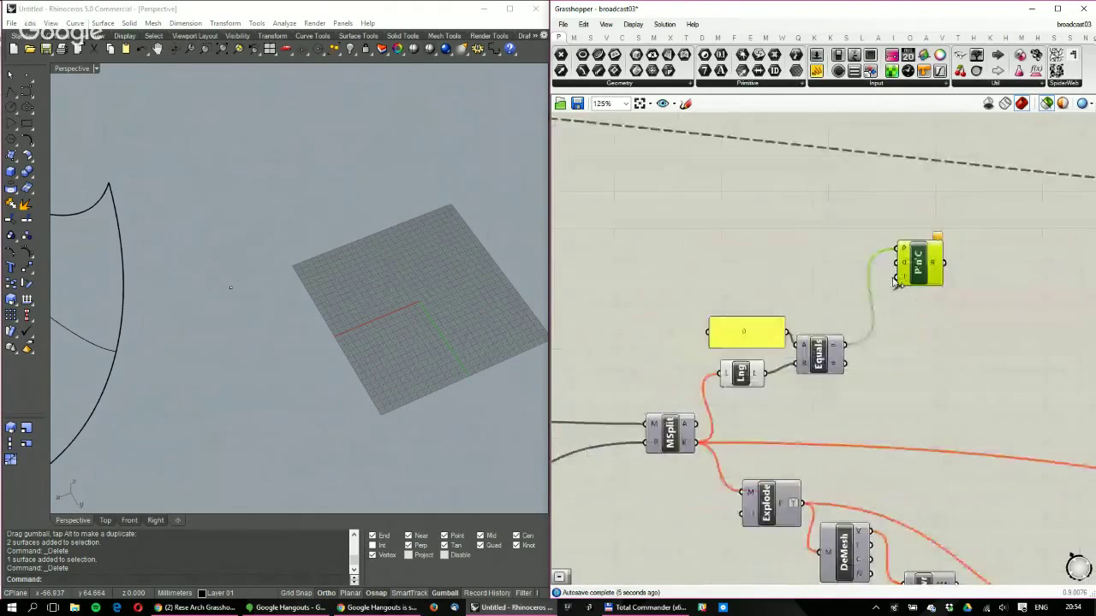
scroll(896, 282, down, 8)
right_drag(644, 231, 848, 249)
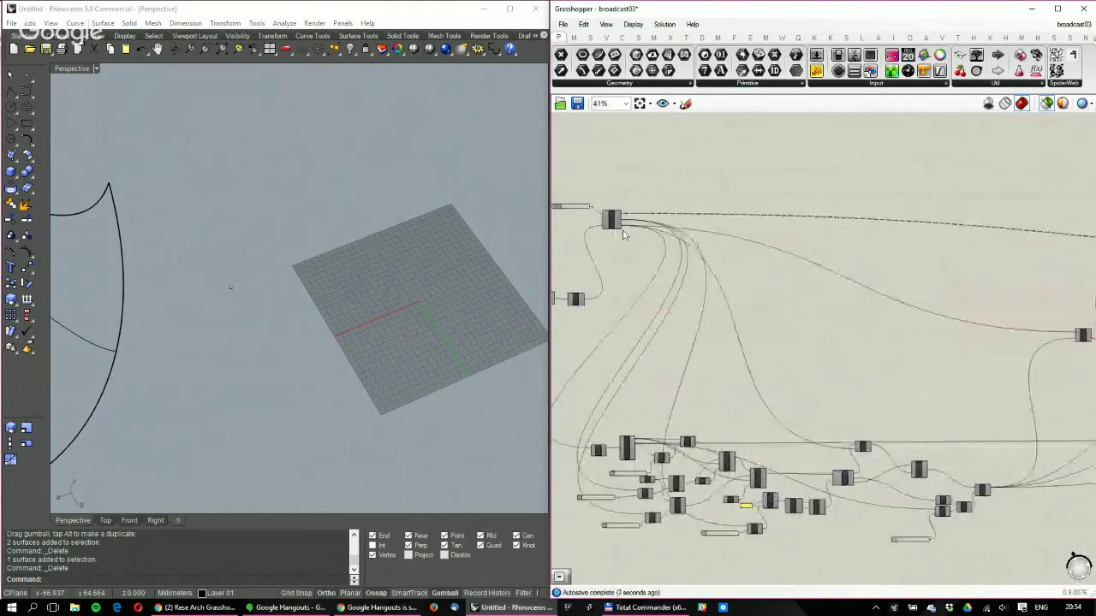
right_drag(624, 235, 604, 234)
scroll(1095, 316, up, 5)
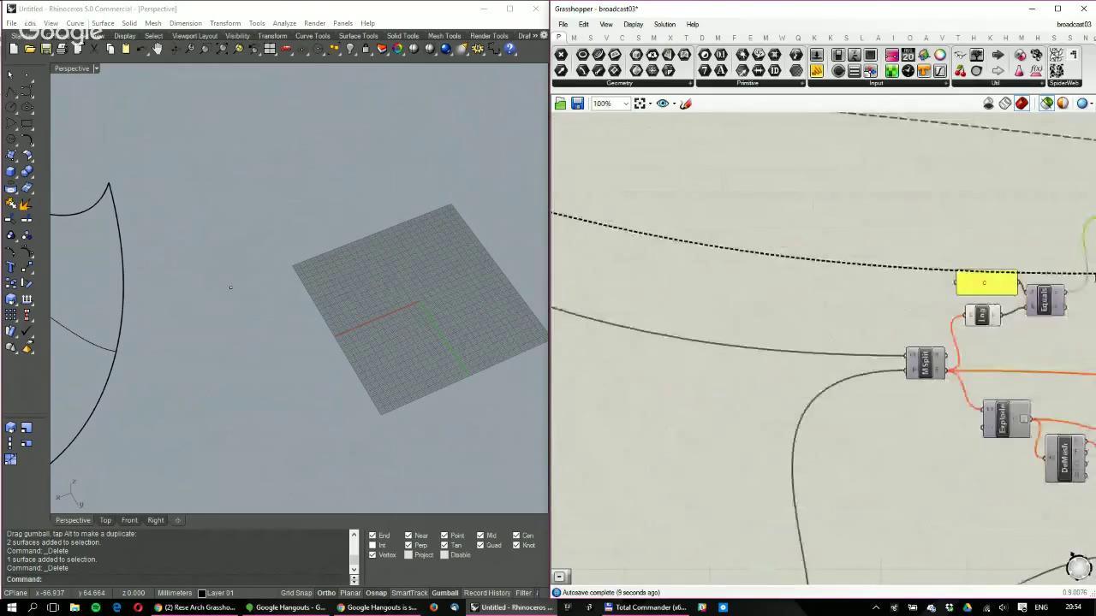
drag(1095, 274, 1026, 224)
right_drag(1032, 266, 802, 291)
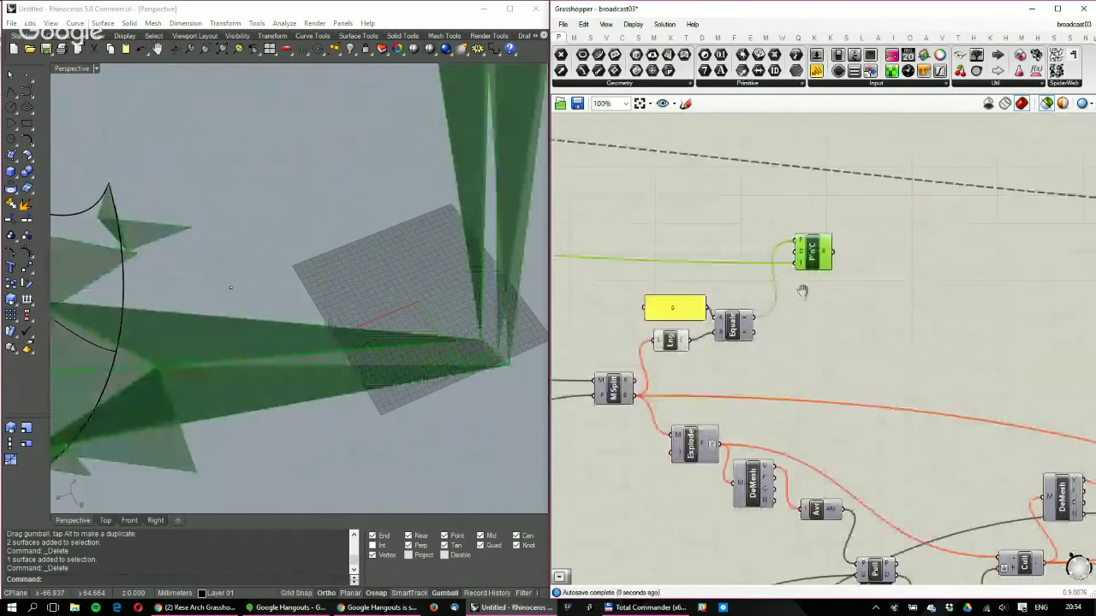
Connect the UnifyNormals mesh to input 0 of Pick'n'Choose and route its result into Loop End's data input
scroll(680, 327, down, 2)
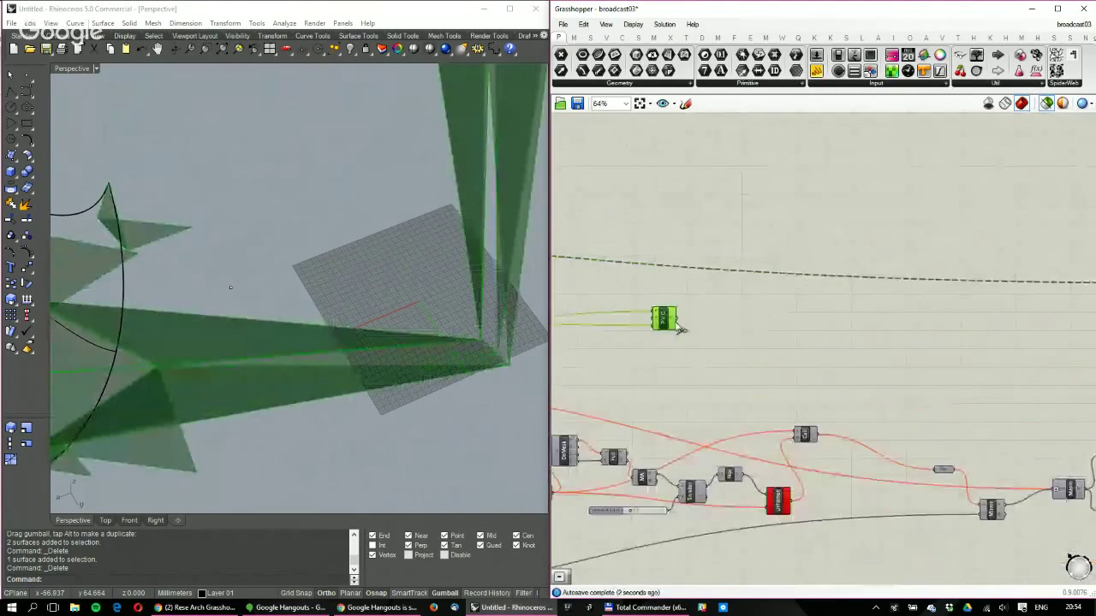
right_drag(681, 326, 876, 350)
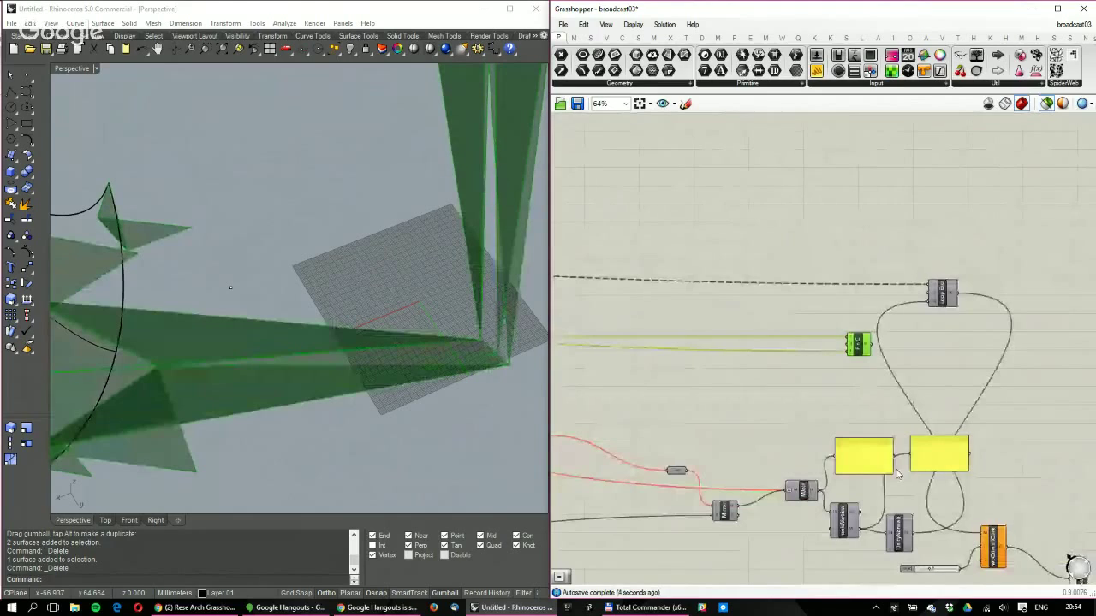
scroll(903, 514, up, 1)
drag(912, 536, 831, 310)
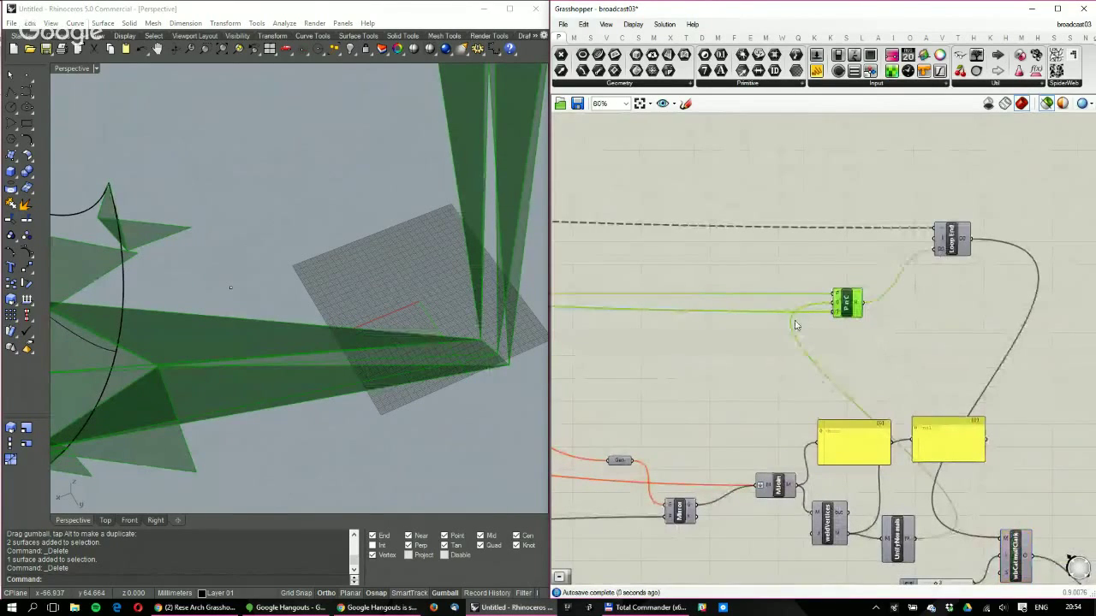
right_drag(798, 322, 931, 340)
scroll(868, 319, down, 4)
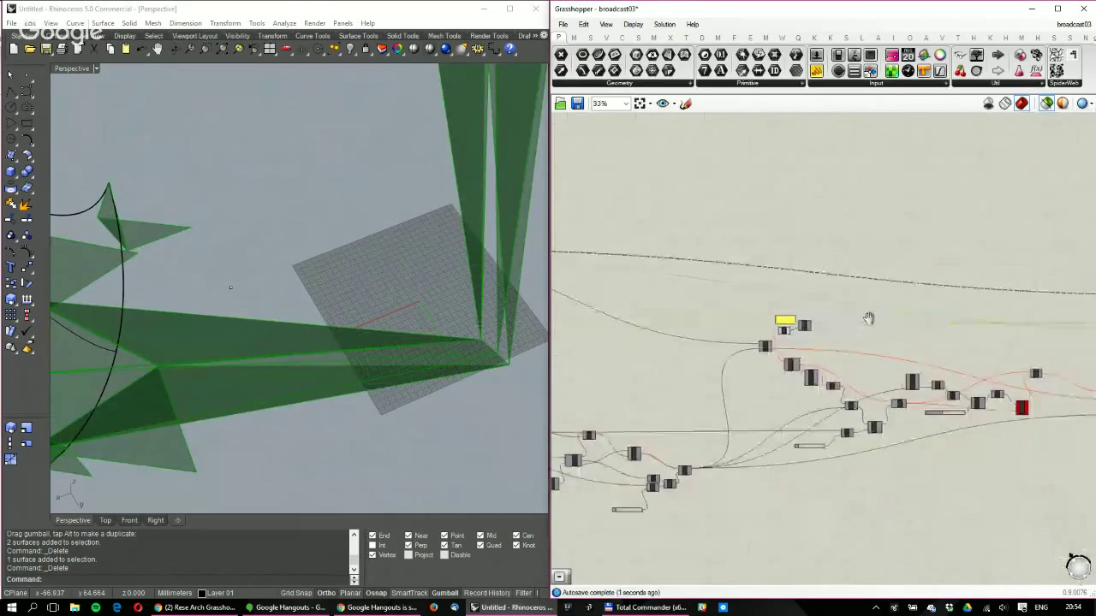
right_drag(868, 319, 591, 306)
drag(913, 313, 906, 302)
Set the Repeat slider to 8 with the whole mesh in view in the Rhino viewport
right_drag(764, 332, 919, 368)
scroll(919, 367, down, 1)
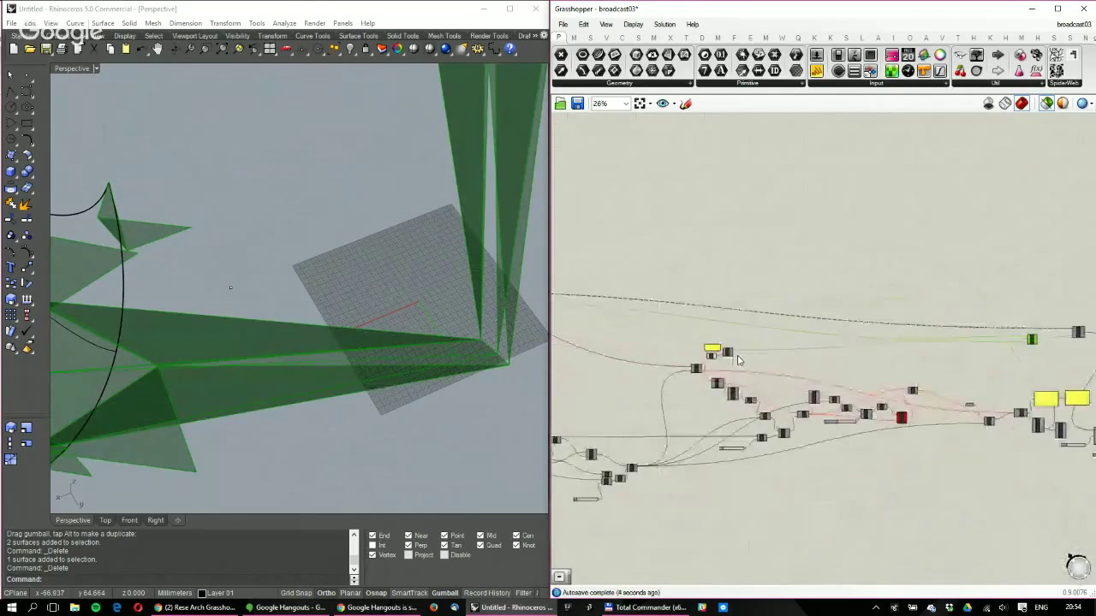
scroll(739, 359, up, 6)
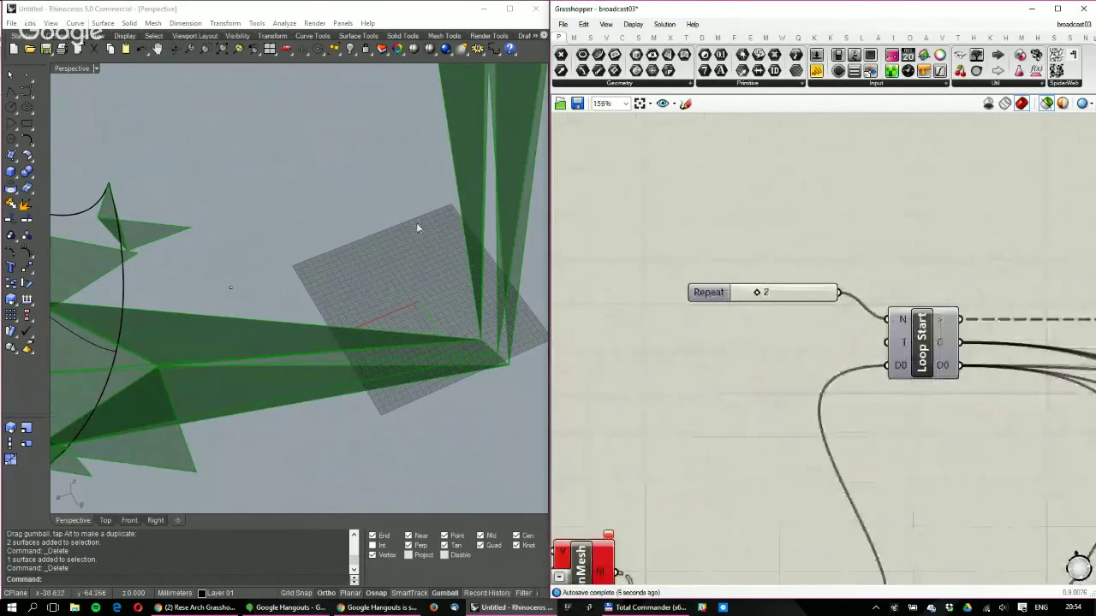
scroll(418, 228, down, 6)
shift+right_drag(346, 206, 311, 331)
click(761, 295)
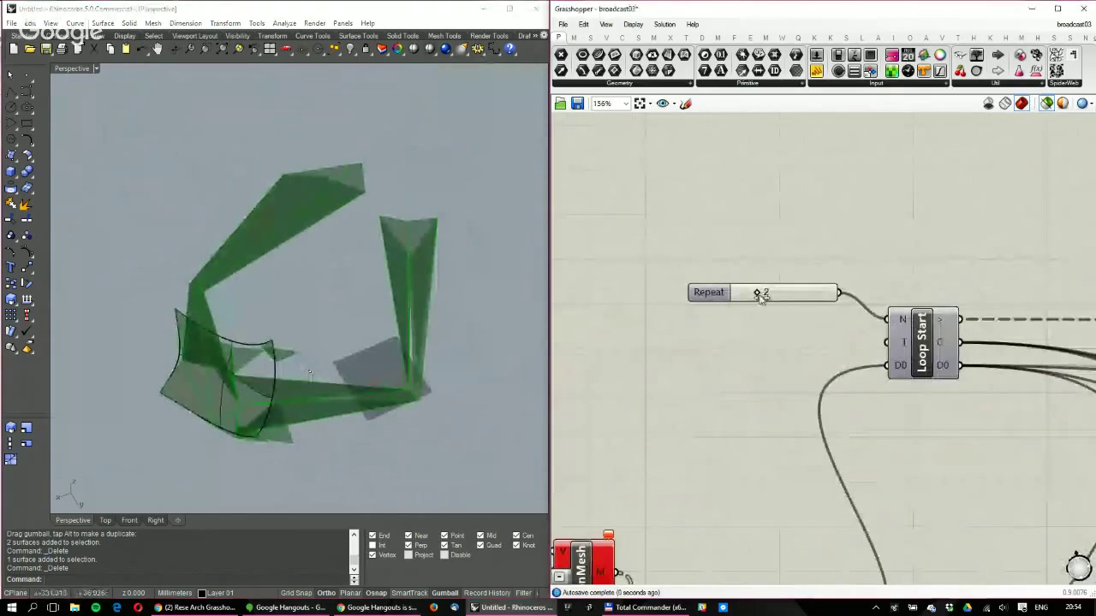
drag(760, 296, 816, 294)
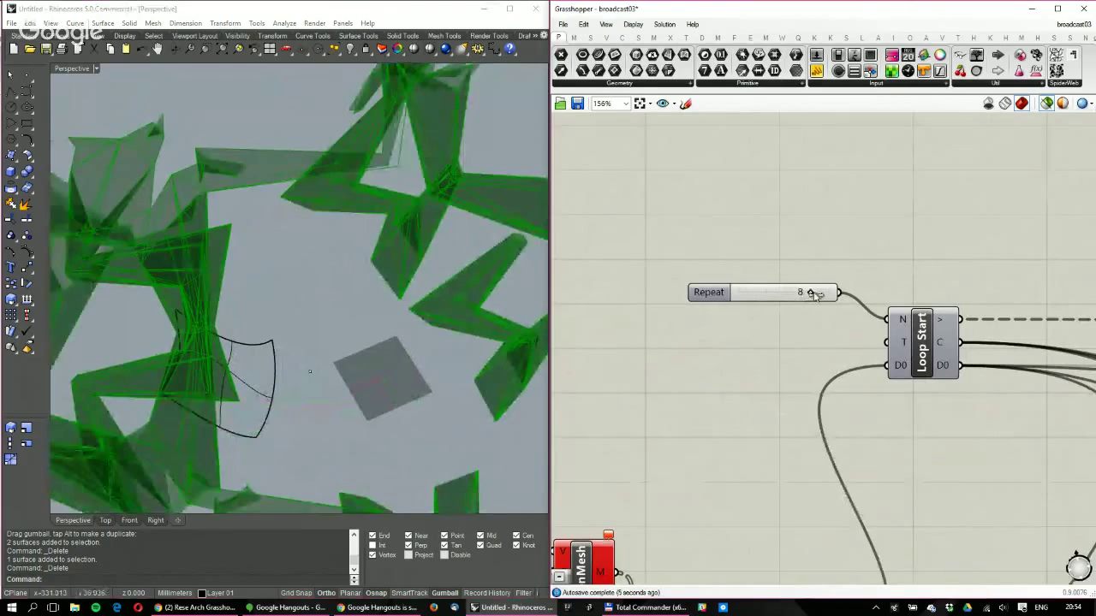
Turn off the selected-only preview so all component geometry is drawn in the Rhino viewport
scroll(286, 202, down, 5)
scroll(286, 202, down, 3)
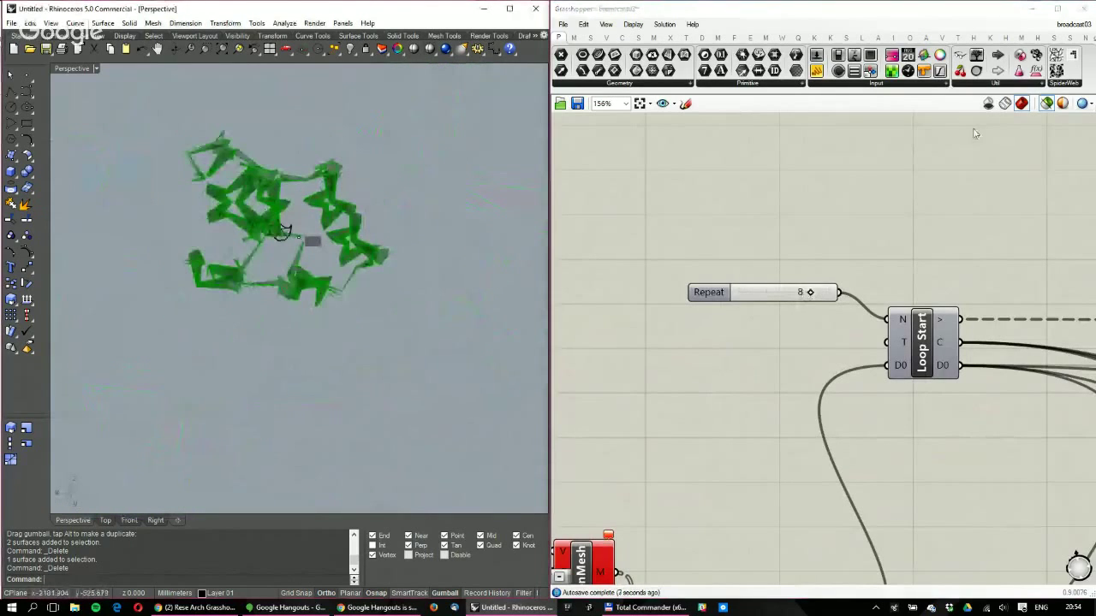
click(1036, 132)
click(1047, 104)
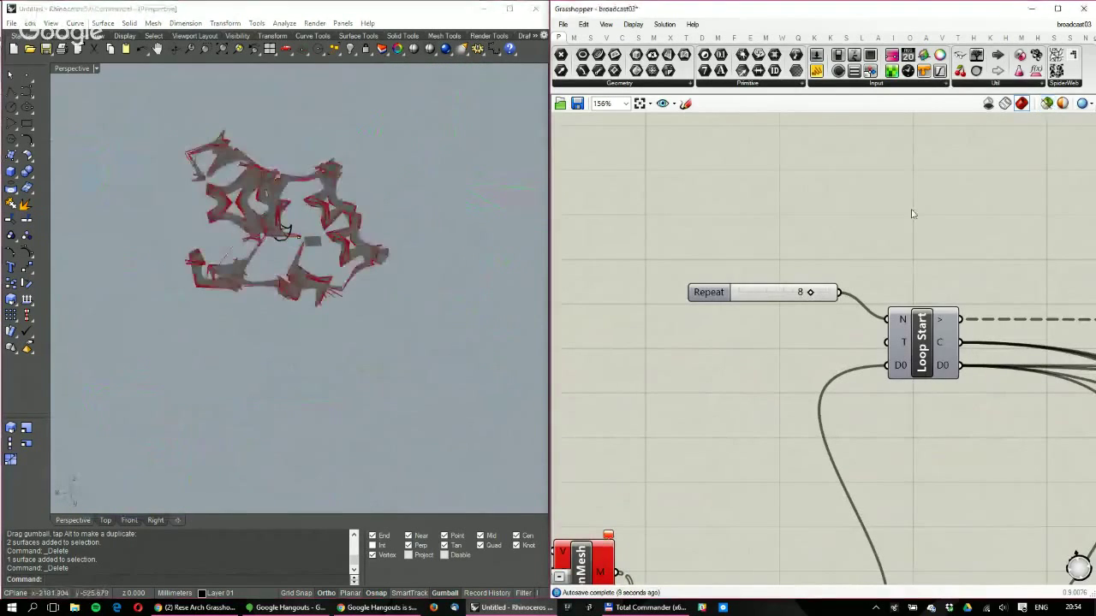
Hide the mesh edges in the geometry preview and inspect the generated mesh up close
right_drag(294, 226, 249, 203)
scroll(313, 206, up, 6)
scroll(312, 203, down, 3)
scroll(249, 203, up, 4)
click(639, 29)
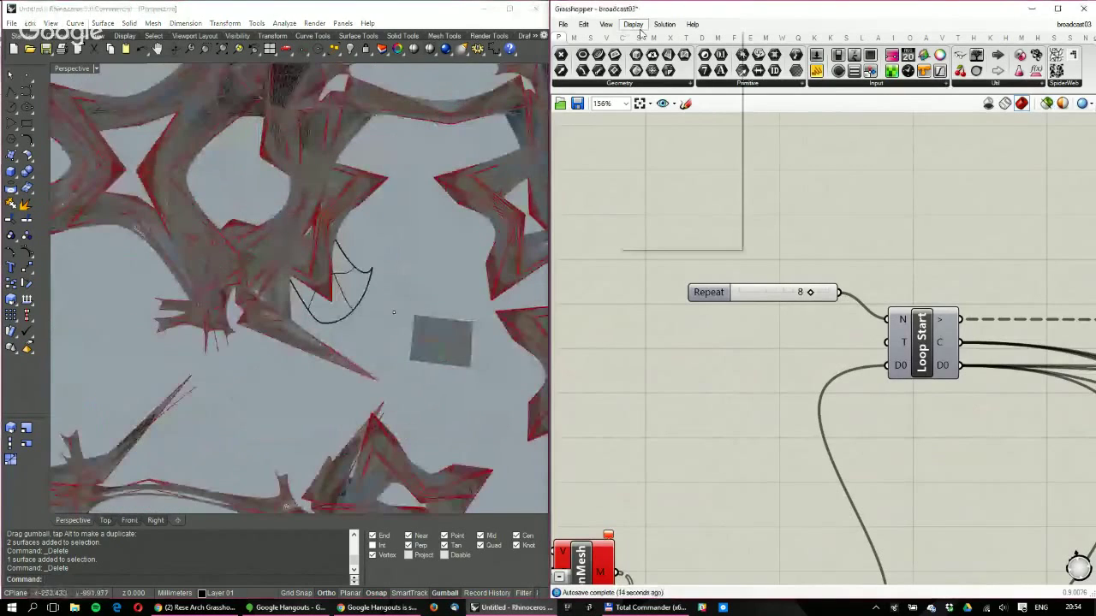
right_drag(353, 164, 697, 274)
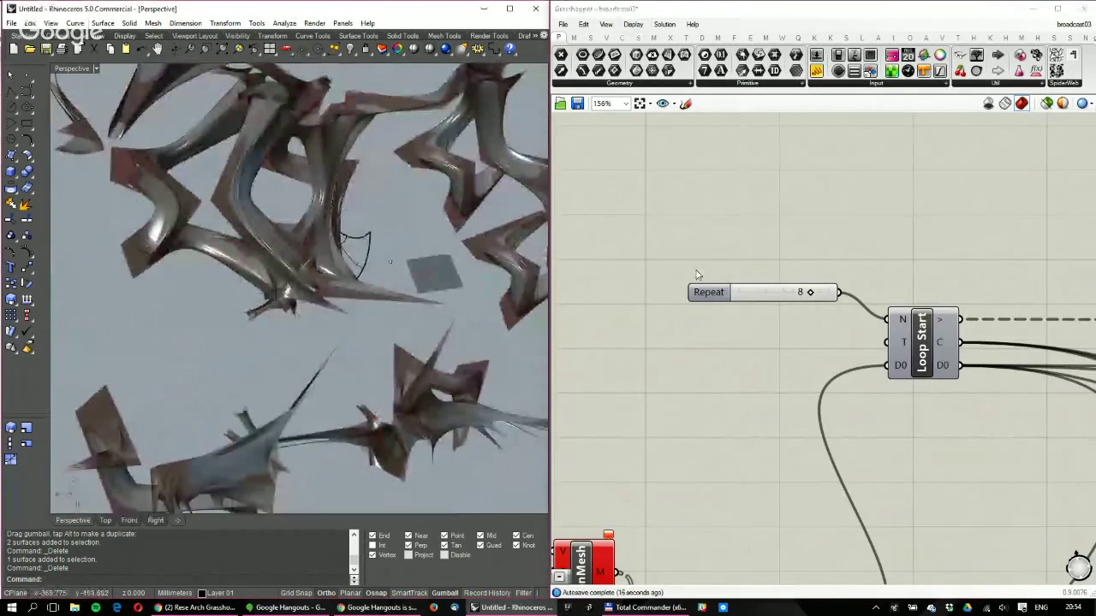
Turn off the geometry preview of Pick'n'Choose and Loop End, and inspect the smoothed mesh from another angle
scroll(697, 274, down, 9)
right_drag(1010, 304, 766, 315)
scroll(961, 317, up, 2)
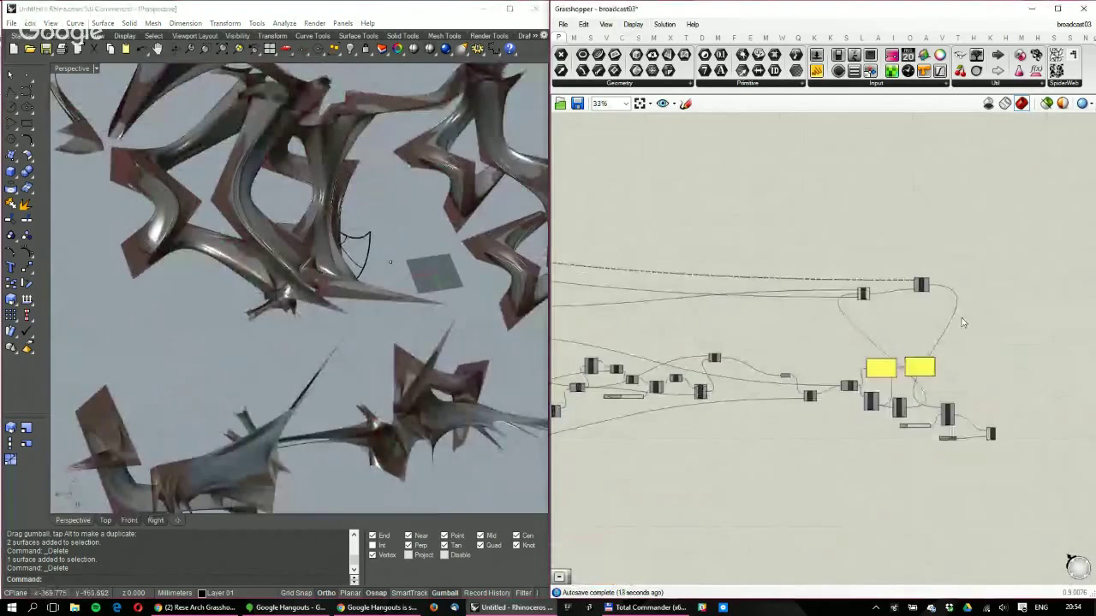
scroll(869, 312, up, 3)
drag(888, 313, 823, 218)
right_drag(369, 240, 420, 205)
scroll(359, 232, down, 6)
scroll(366, 225, up, 7)
Set the number slider feeding the B input of the A×B multiplication component to 0.19
right_drag(999, 401, 1004, 270)
scroll(1004, 270, up, 2)
scroll(985, 282, down, 7)
right_drag(797, 299, 1053, 299)
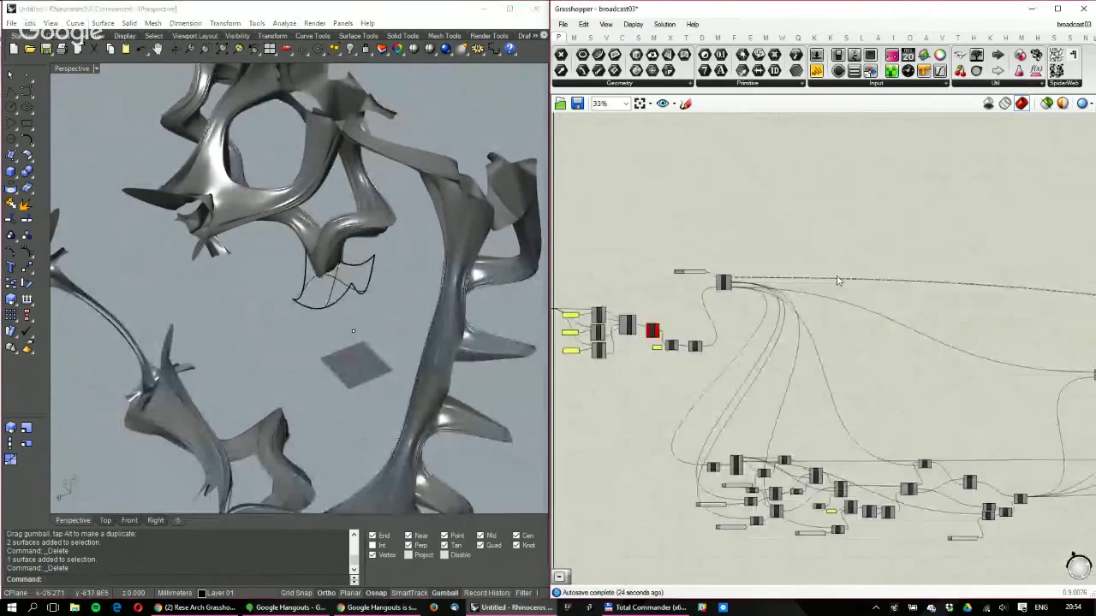
scroll(839, 462, up, 3)
right_drag(874, 479, 827, 419)
scroll(826, 418, up, 2)
scroll(888, 362, up, 2)
scroll(785, 362, down, 3)
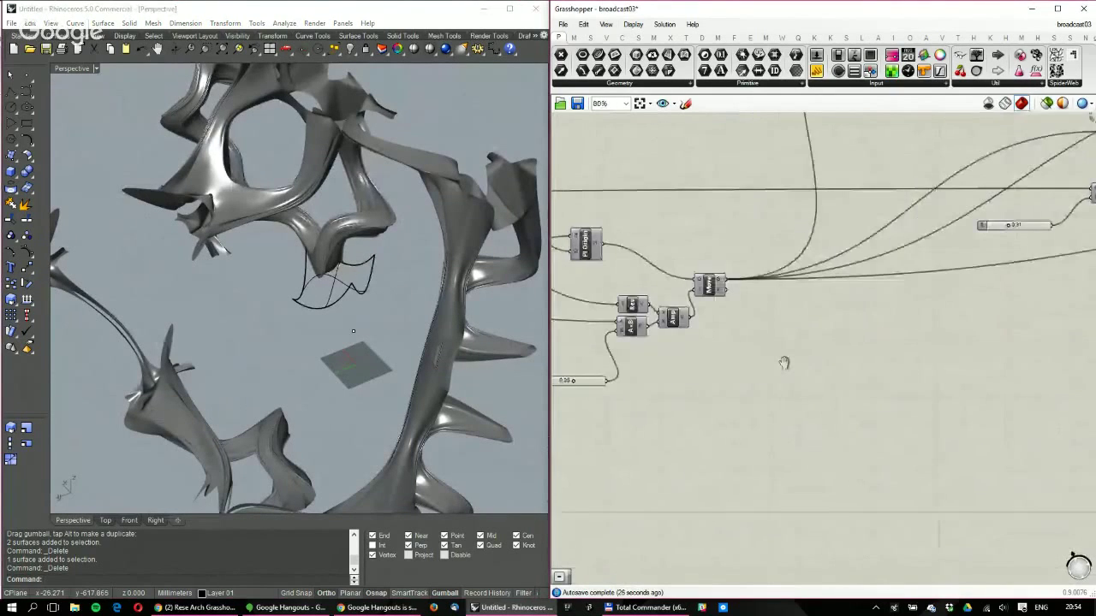
scroll(814, 294, up, 3)
scroll(817, 291, up, 1)
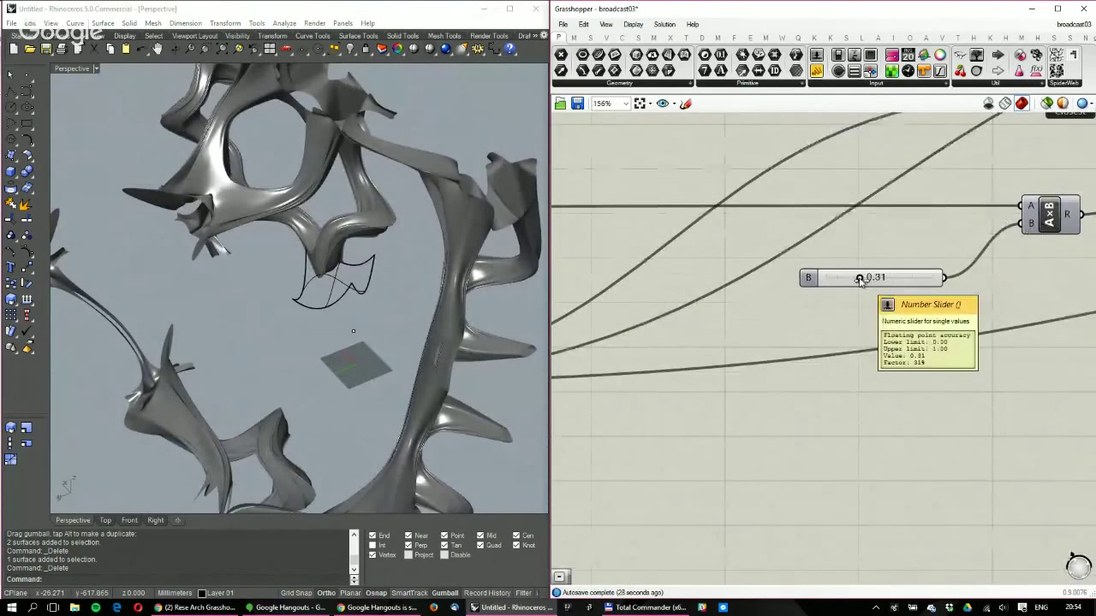
drag(860, 281, 849, 283)
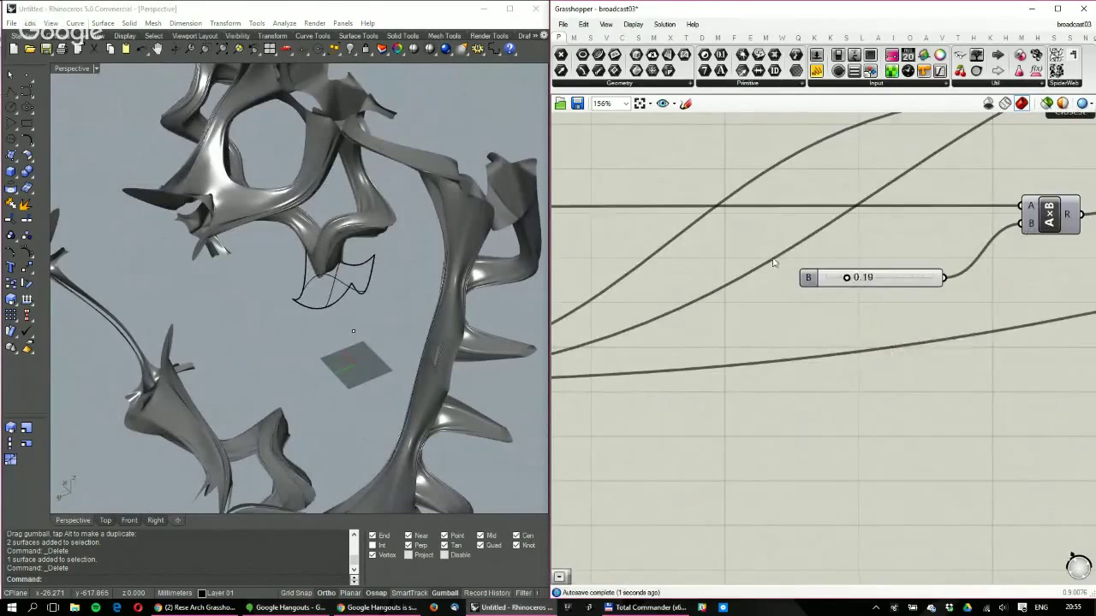
Raise the upper limit of the Repeat slider feeding Loop Start and set its value to 52
scroll(771, 257, down, 6)
scroll(803, 352, up, 6)
drag(752, 317, 692, 284)
double_click(692, 284)
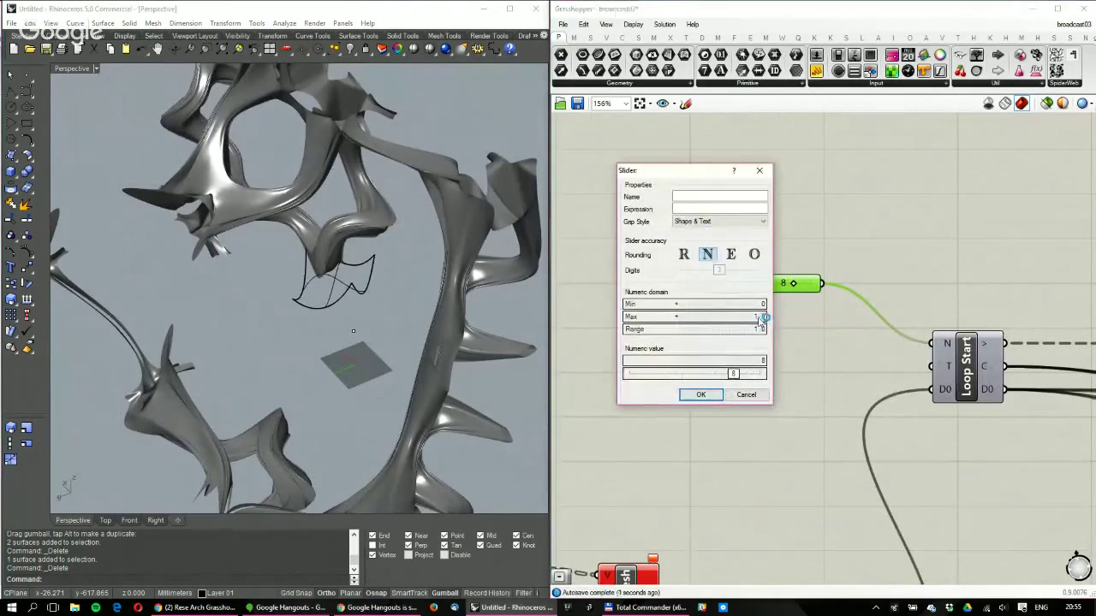
drag(750, 318, 778, 288)
click(700, 395)
click(966, 367)
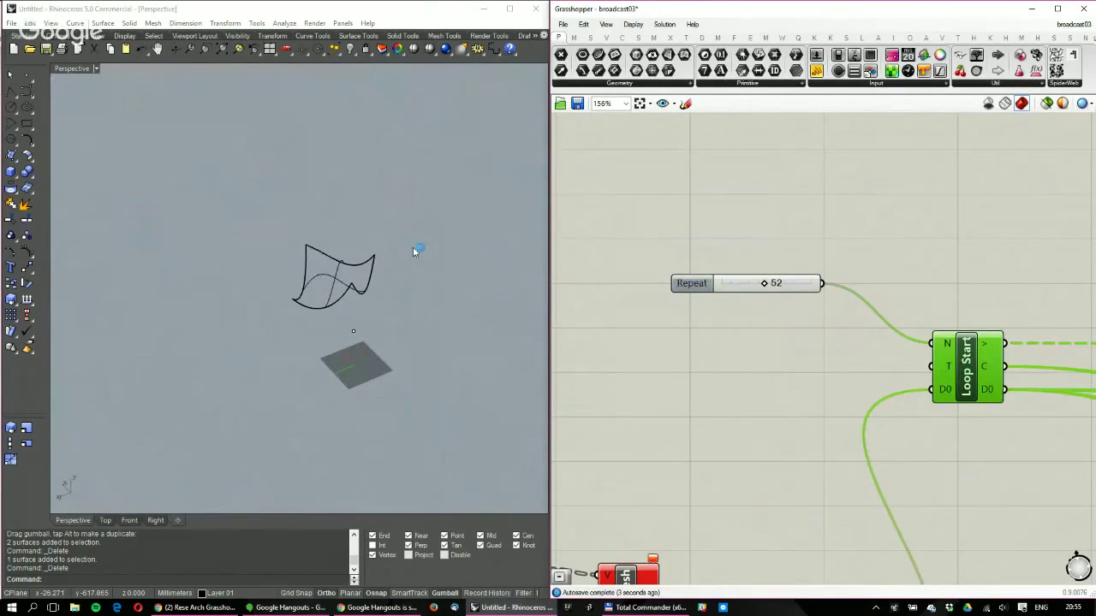
View the growing mesh from farther out in Rhino and set the Repeat slider to 1
scroll(412, 249, down, 10)
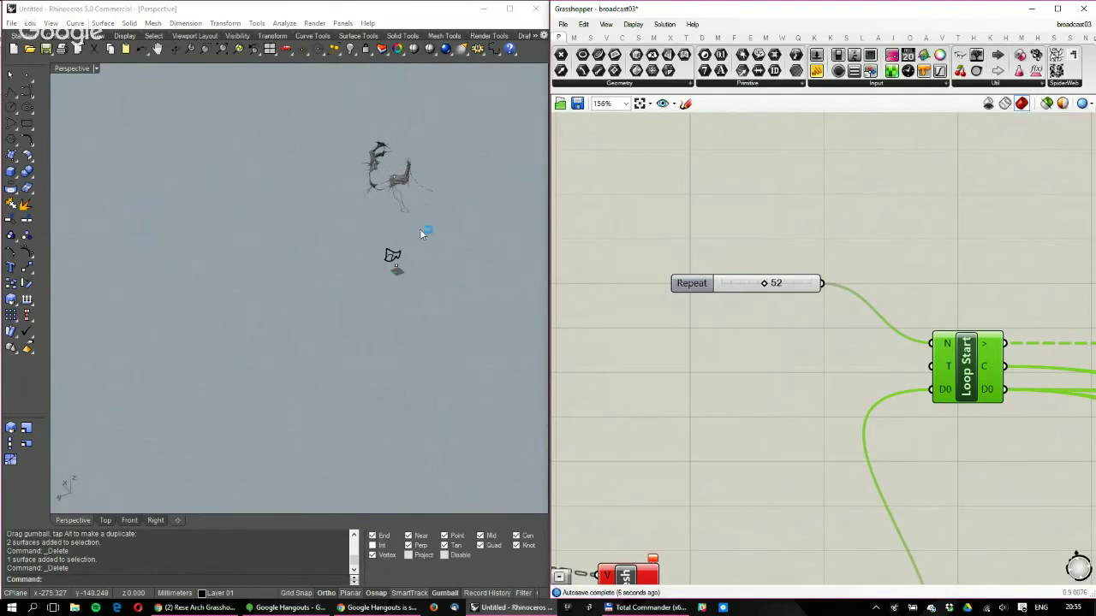
scroll(405, 201, up, 5)
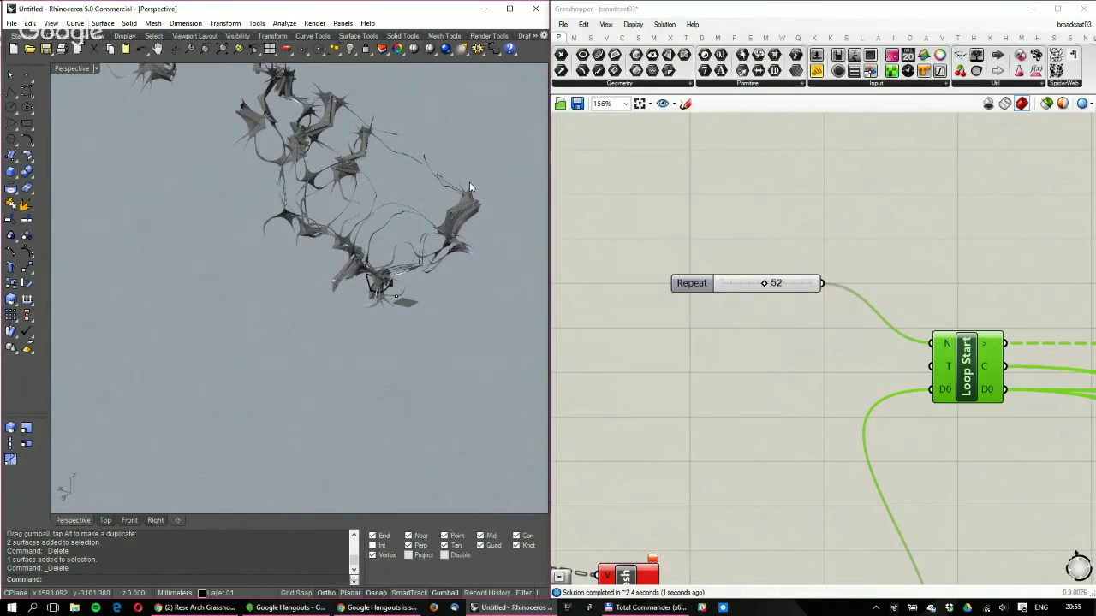
click(765, 286)
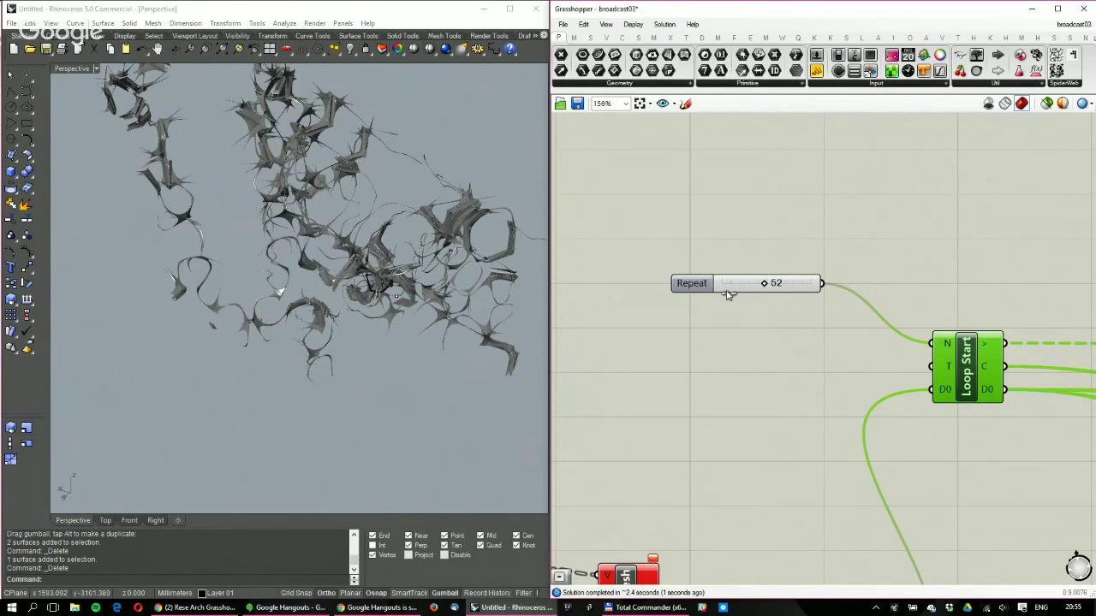
click(727, 294)
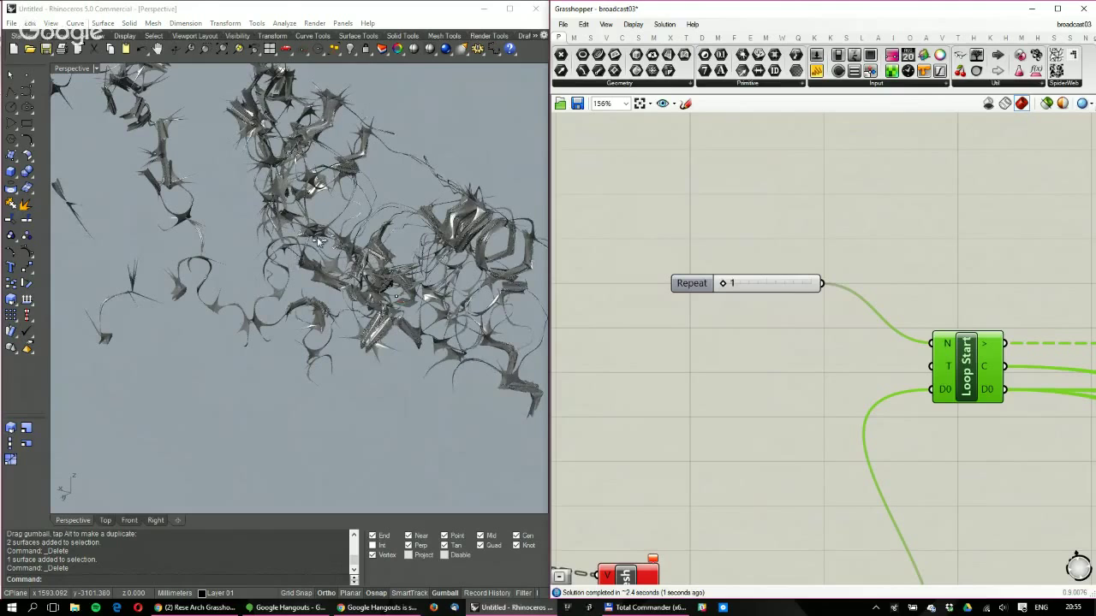
Inspect the branching mesh in the Rhino perspective viewport from several angles, both up close and as a whole
click(329, 477)
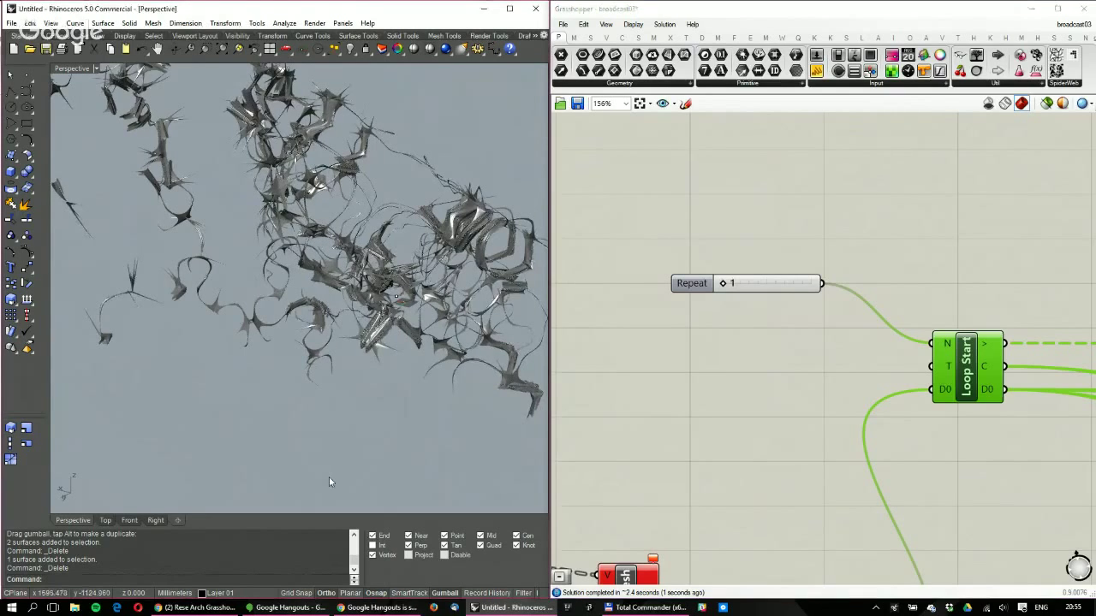
right_drag(329, 477, 416, 301)
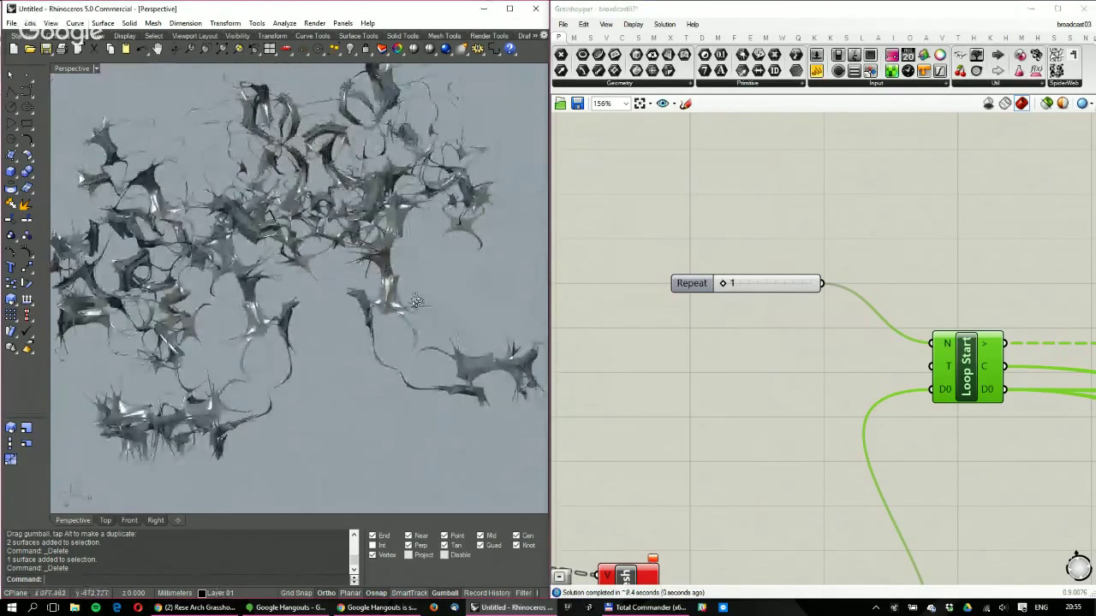
scroll(257, 309, up, 5)
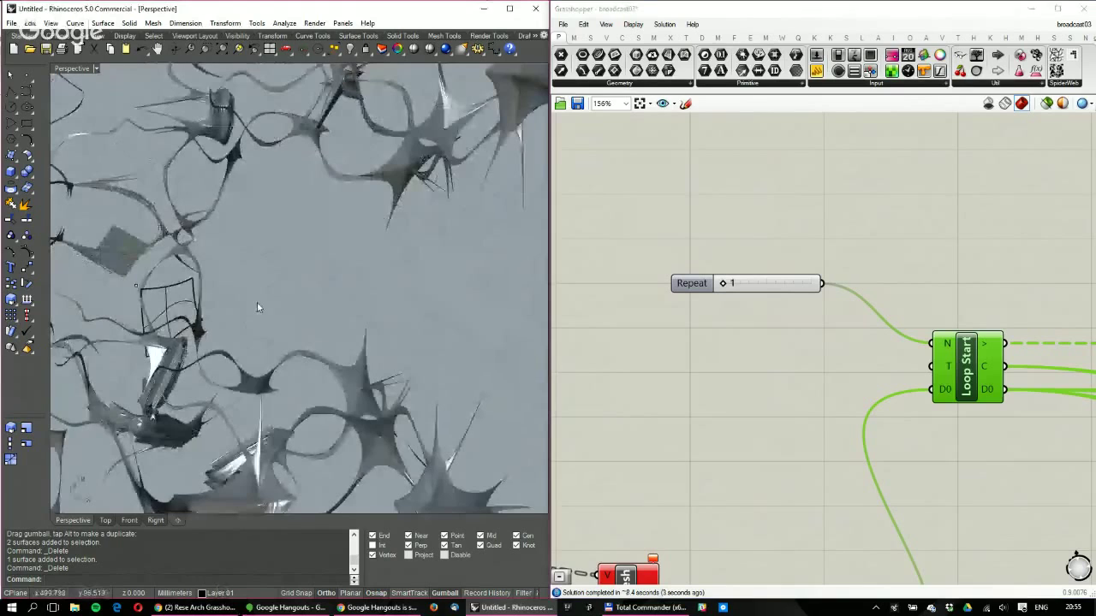
right_drag(257, 305, 313, 285)
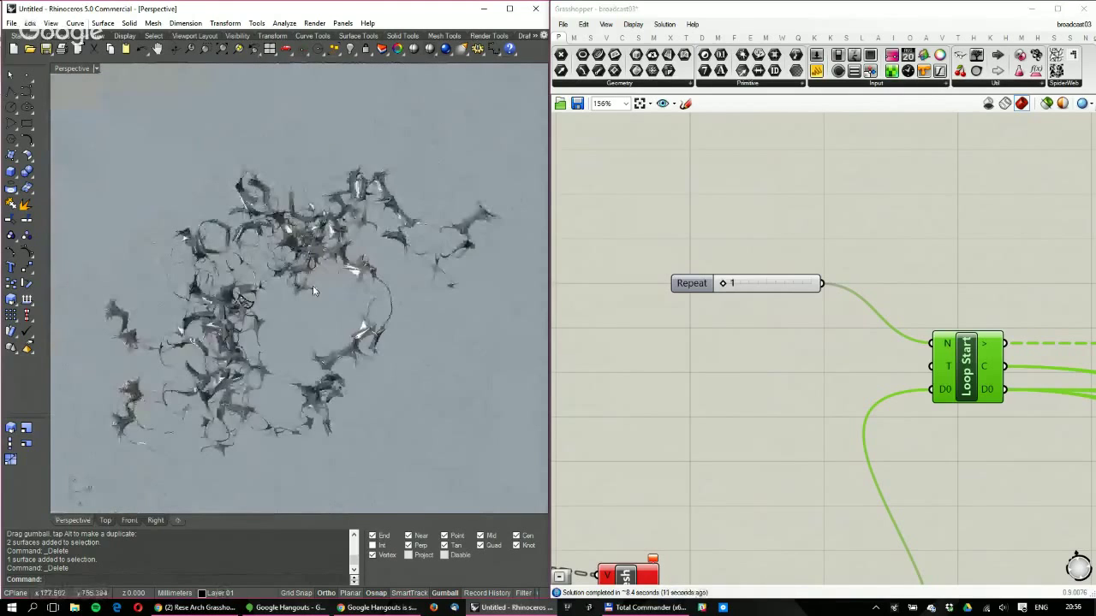
scroll(313, 285, up, 5)
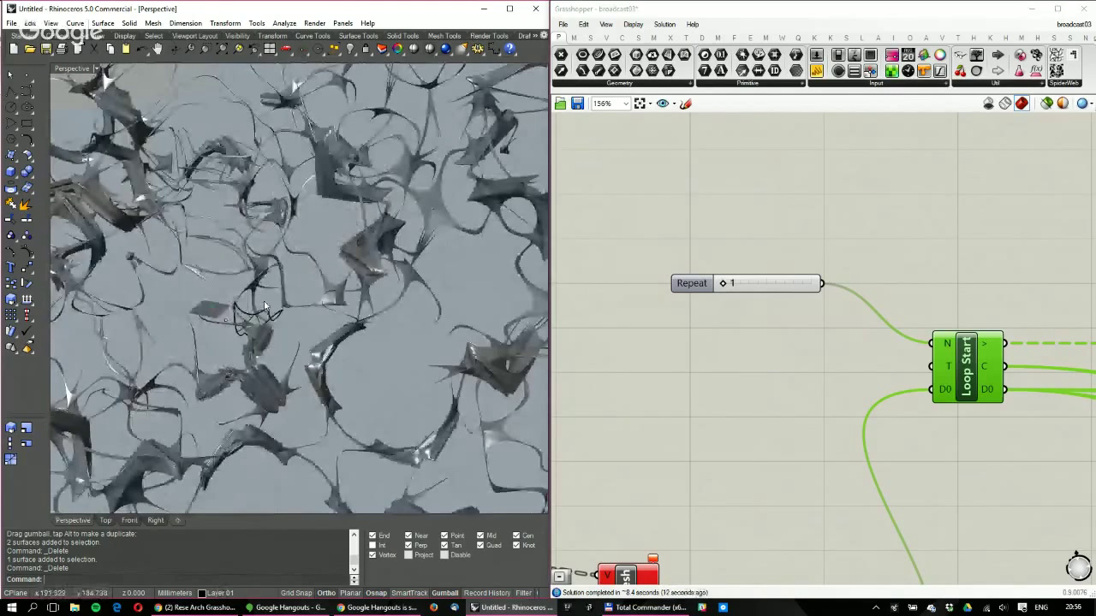
right_drag(264, 307, 282, 347)
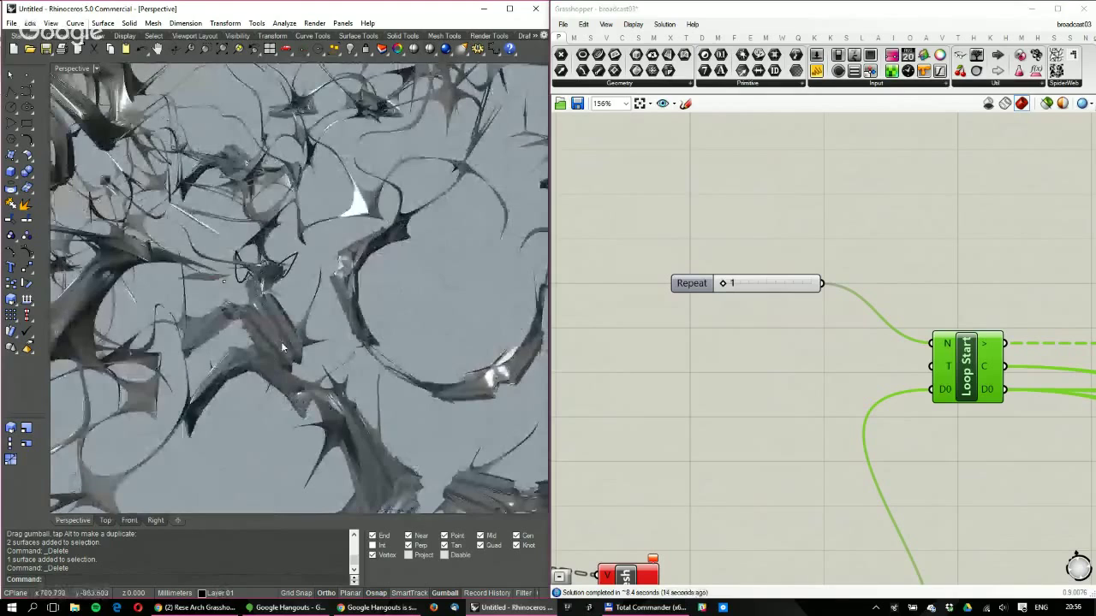
scroll(299, 317, up, 5)
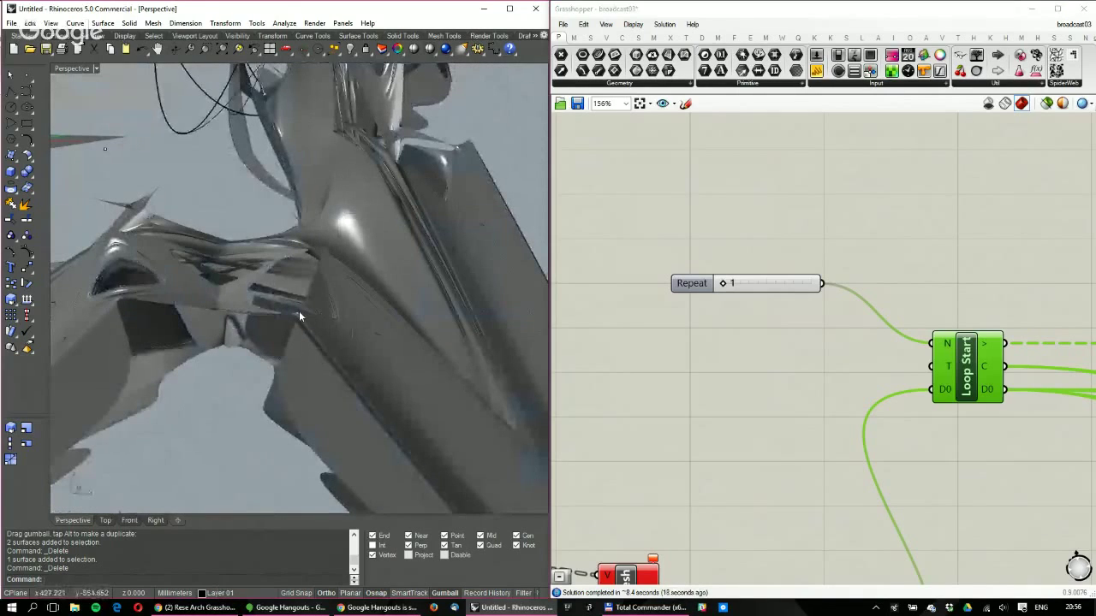
scroll(299, 317, down, 1)
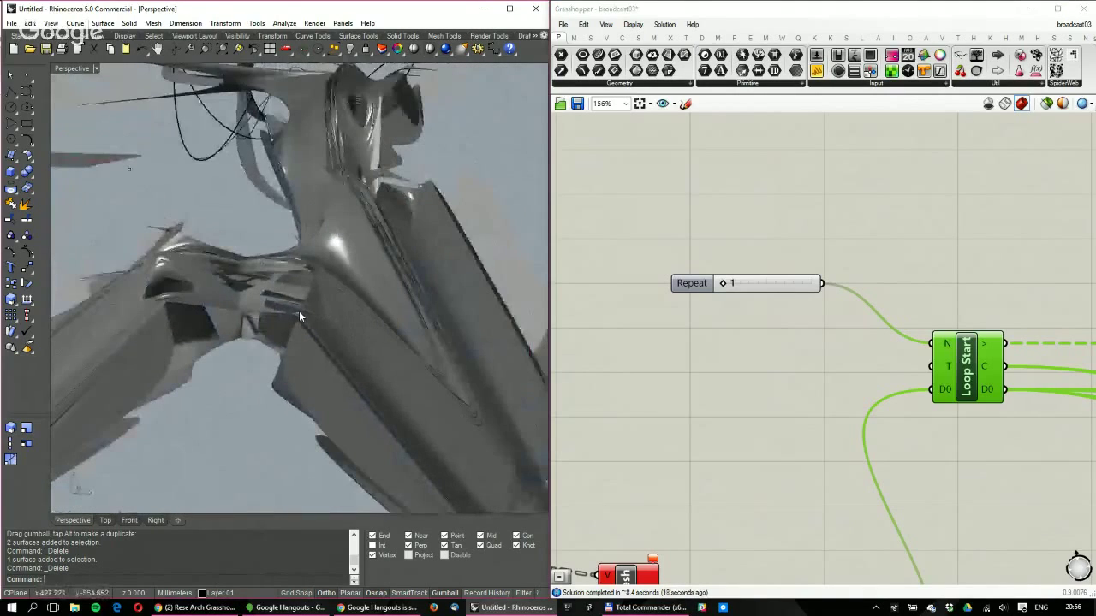
right_drag(299, 317, 276, 322)
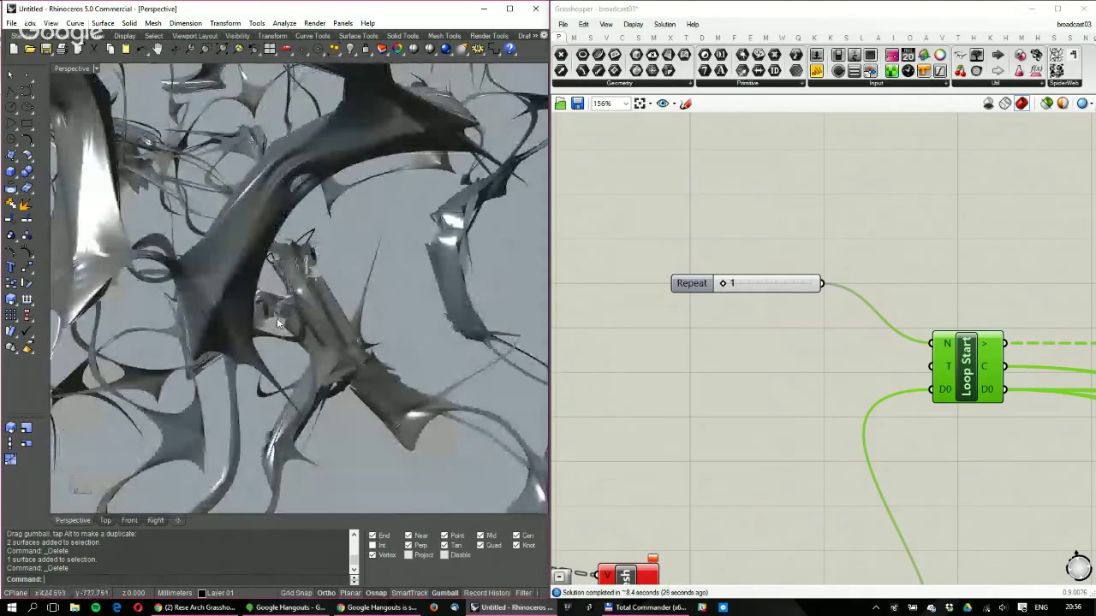
scroll(276, 318, down, 5)
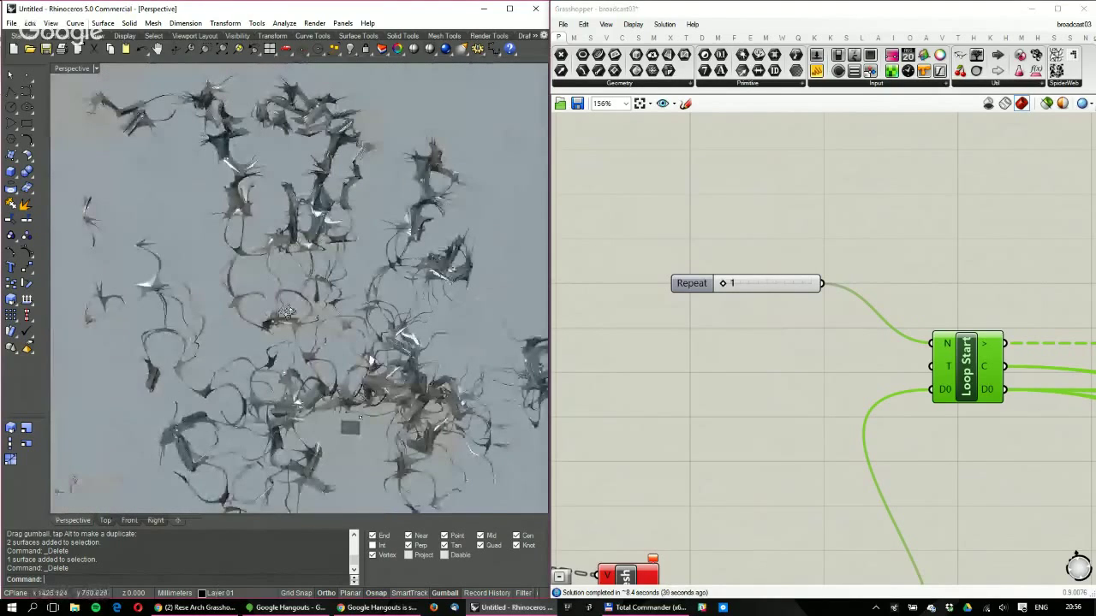
right_drag(287, 311, 379, 537)
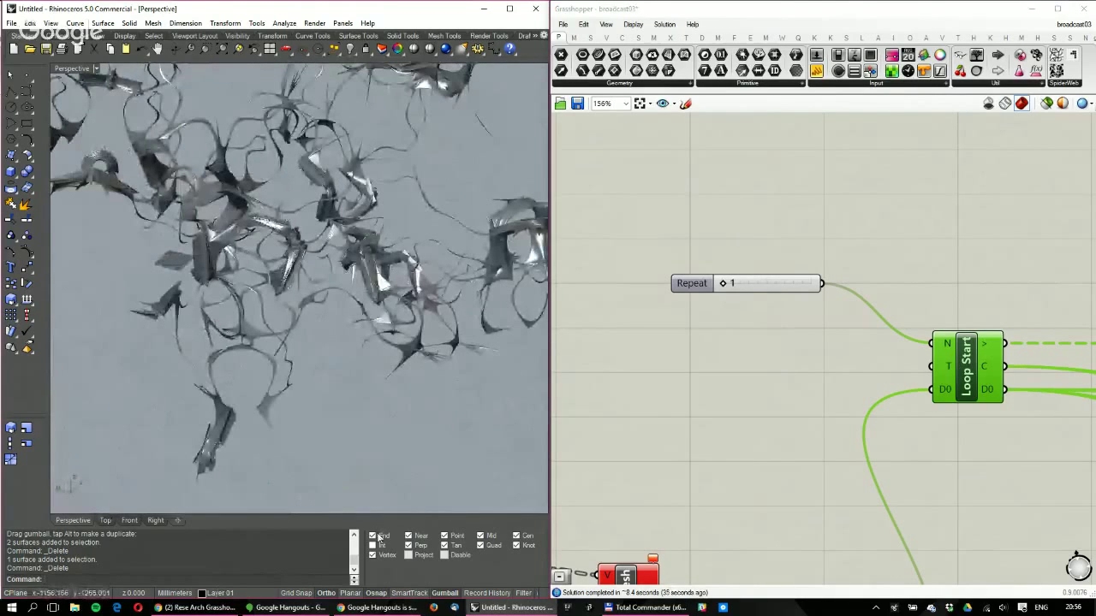
Switch to Total Commander and open the render folder of the LIVE workshop inside MEETUP_2016
key(alt+Tab)
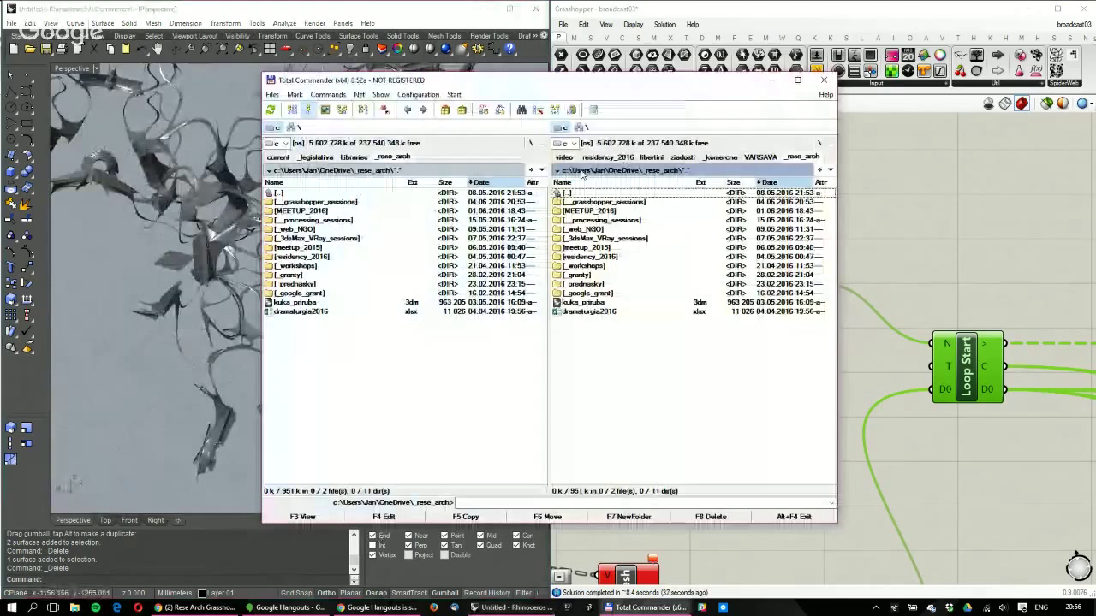
double_click(589, 211)
drag(263, 72, 133, 48)
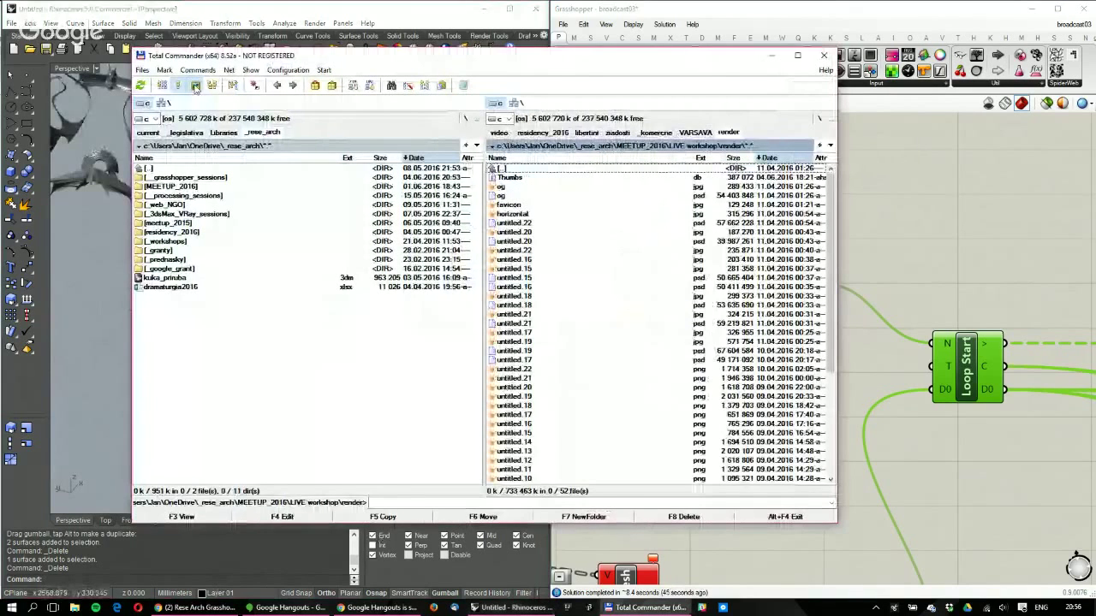
View the rendered images in XnView, starting from favicon and going through to untitled.16.jpg, and close the viewer
double_click(509, 205)
key(Return)
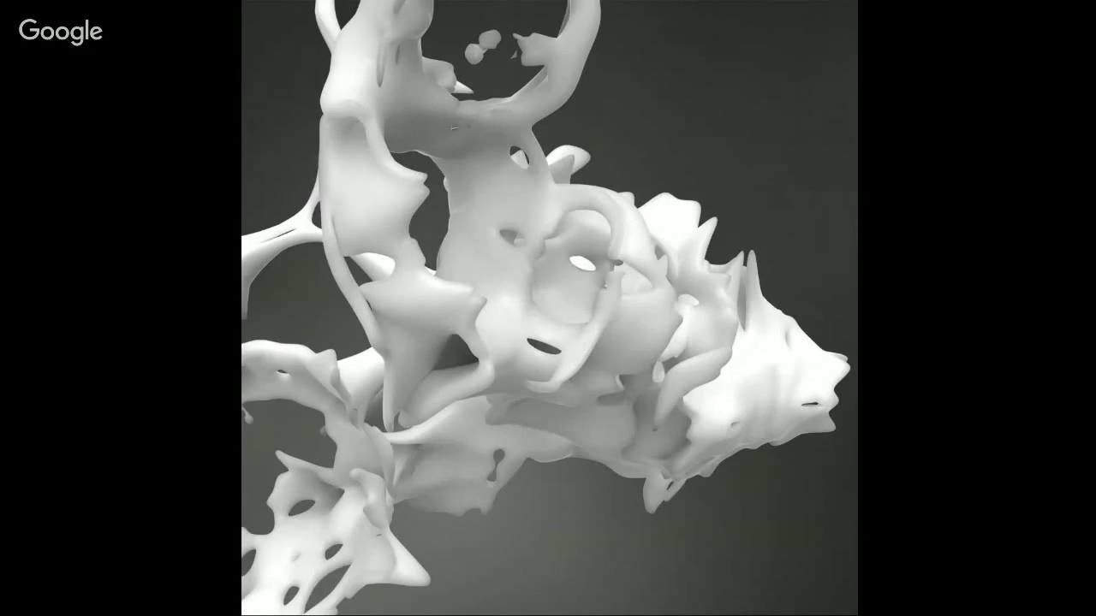
scroll(627, 363, down, 1)
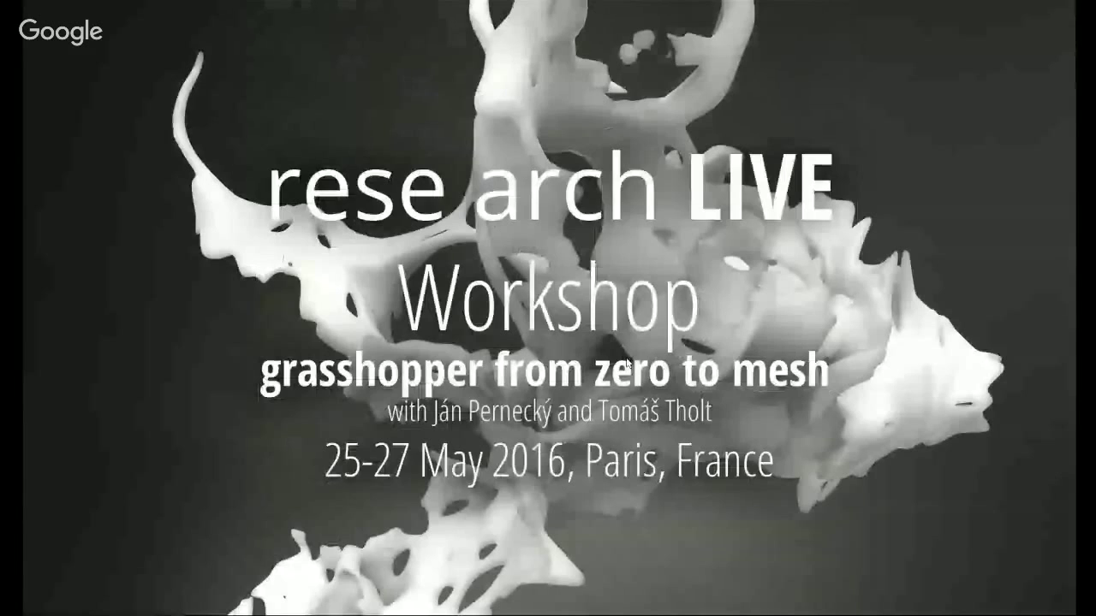
click(710, 396)
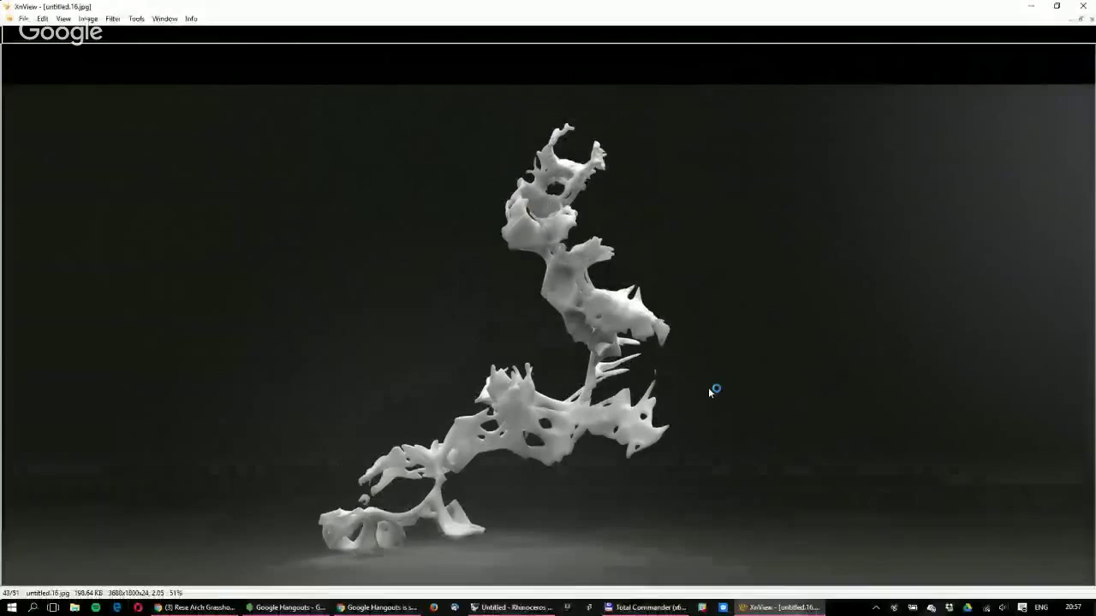
key(Escape)
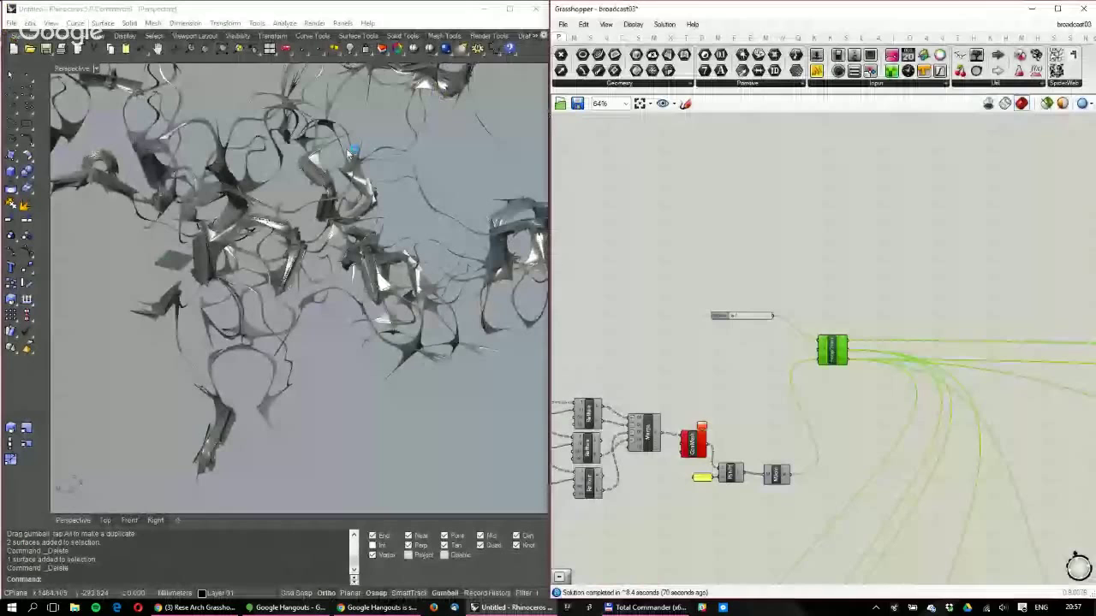
Save the broadcast03 Grasshopper definition with the whole mesh in view in the Rhino viewport
scroll(364, 180, down, 5)
scroll(372, 195, down, 3)
right_drag(767, 214, 617, 189)
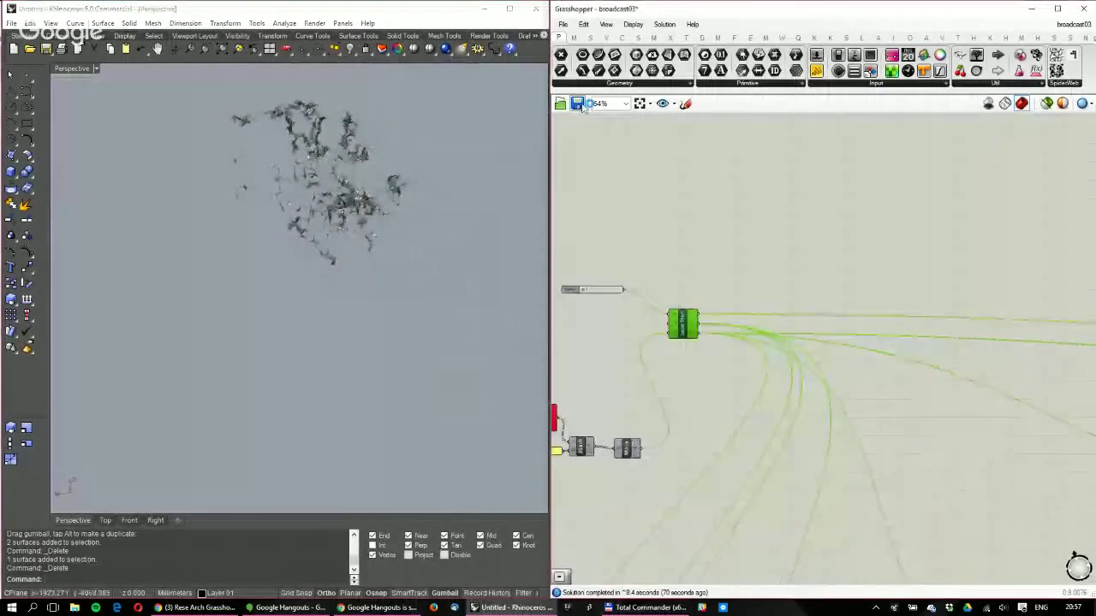
click(580, 106)
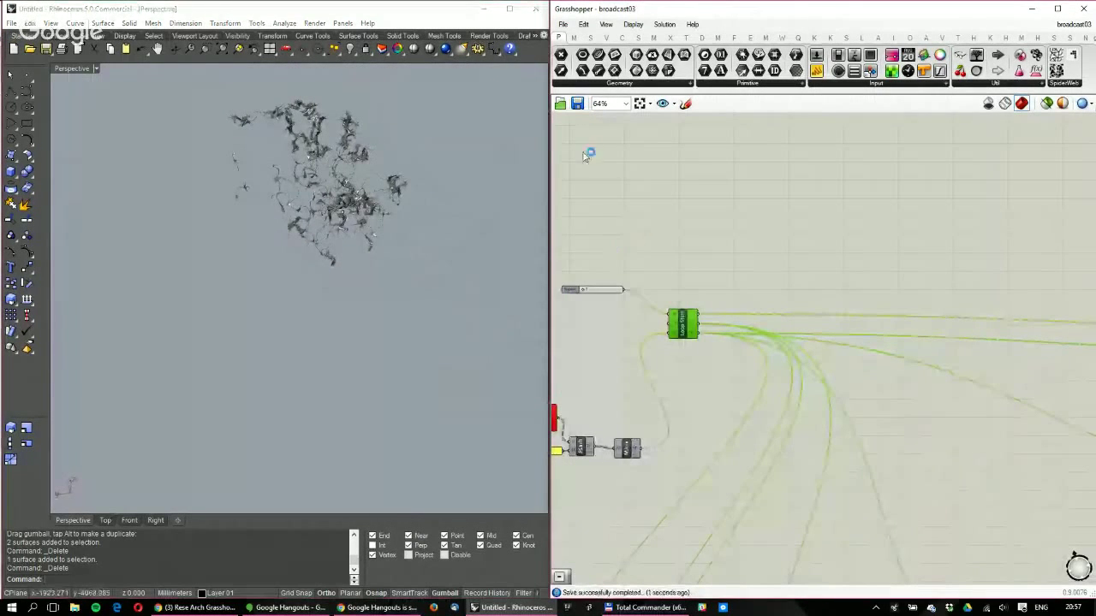
Switch to the browser and check Facebook for the unread message and the new posts in the Rese Arch Grasshopper Free Broadcast event
click(203, 609)
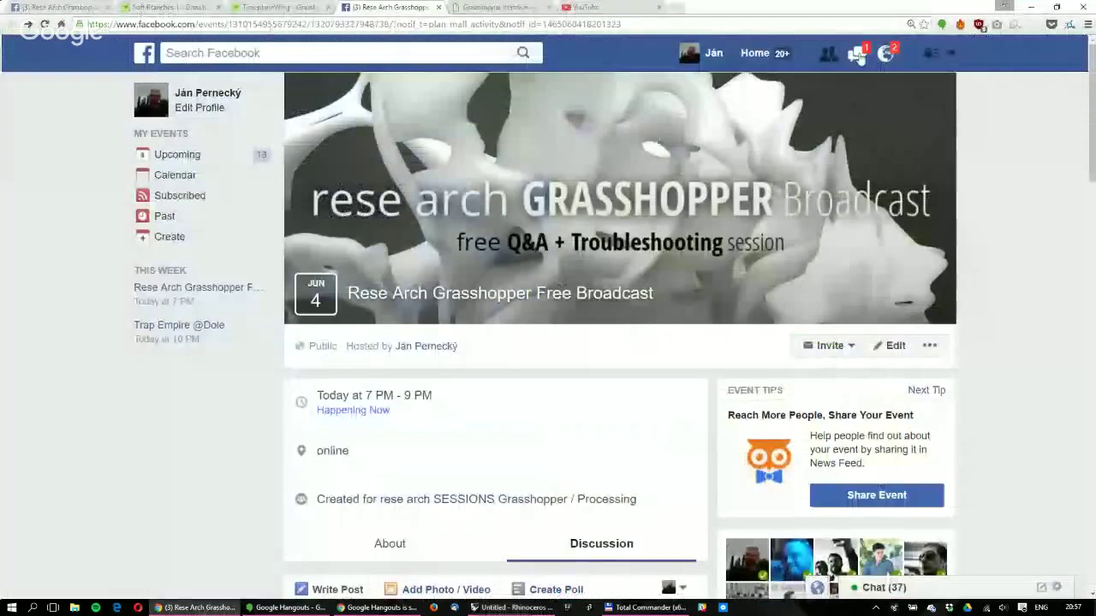
click(857, 53)
click(683, 139)
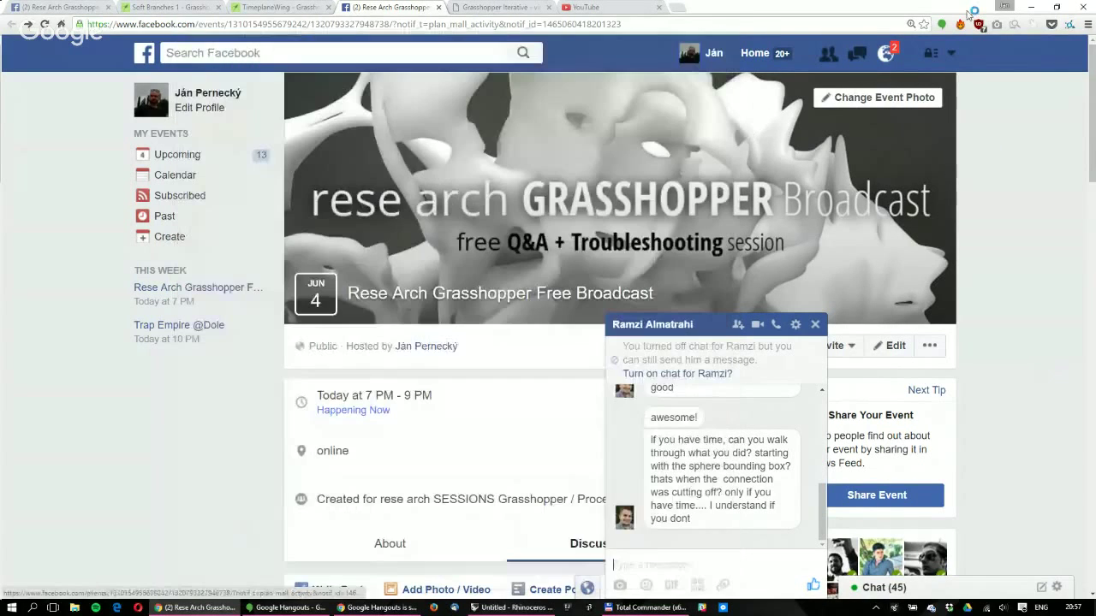
click(885, 53)
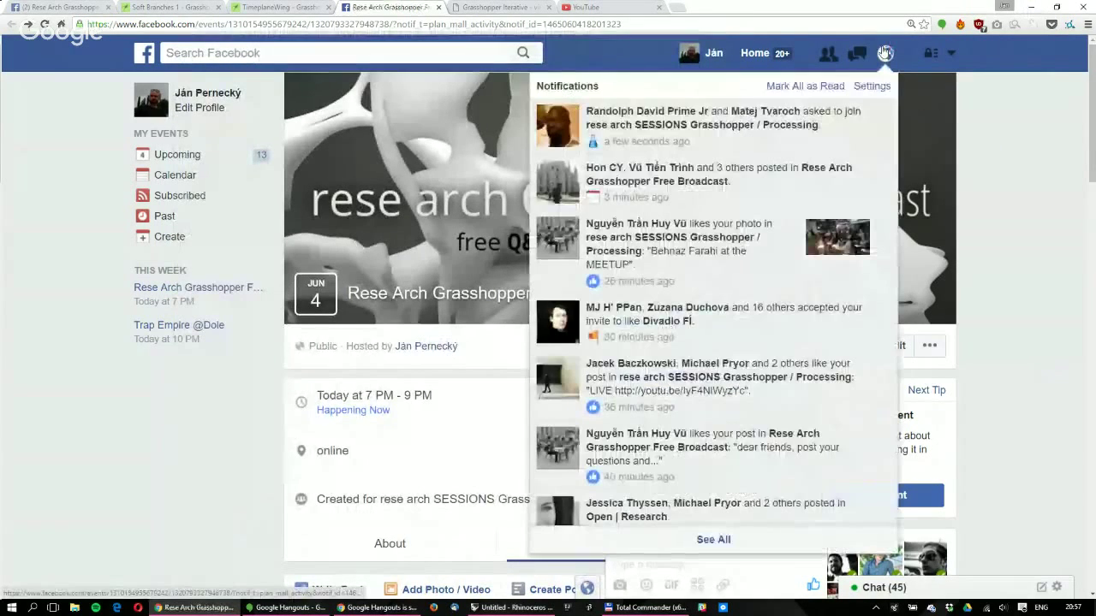
click(685, 176)
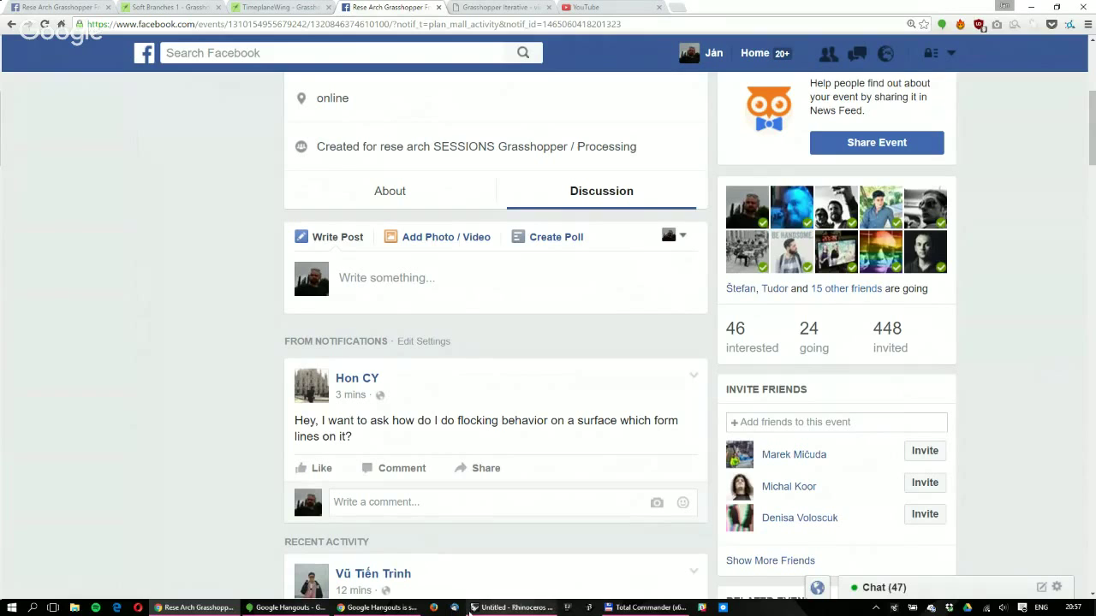
Switch back to Rhino and examine the whole mesh from another angle
click(495, 611)
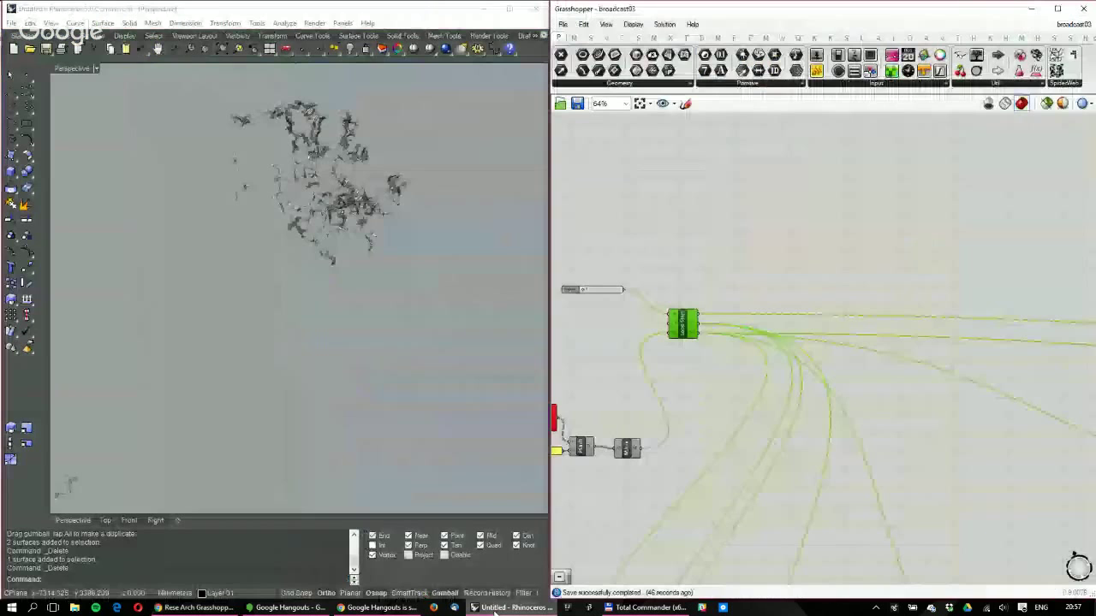
right_drag(344, 187, 378, 193)
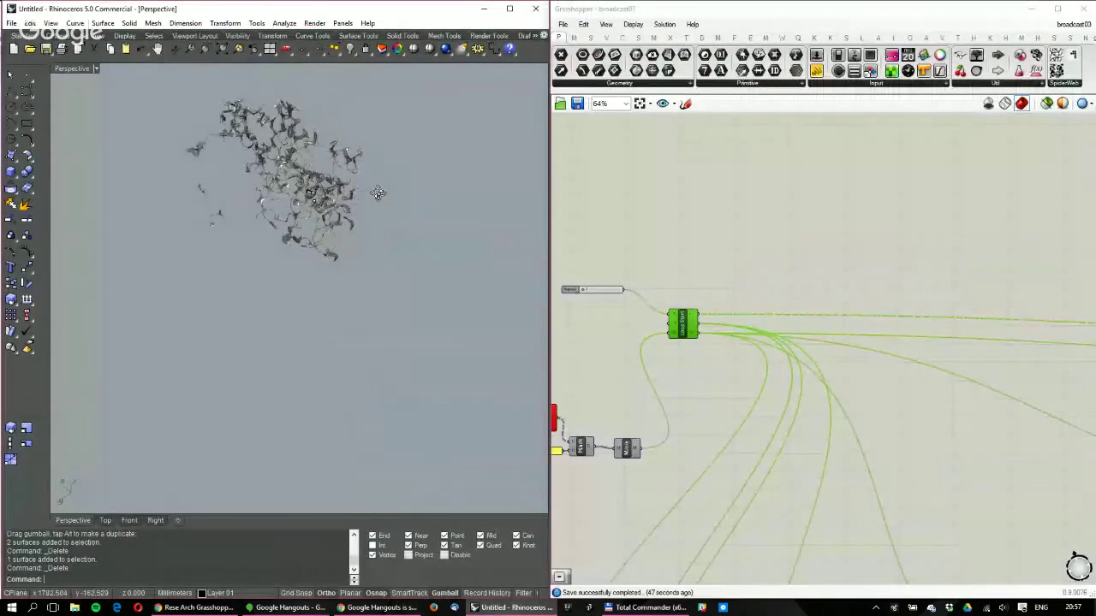
Move the group of input components that feed Loop Start up, closer to the level of the Loop Start component
scroll(377, 192, up, 5)
scroll(575, 340, down, 3)
right_drag(711, 344, 883, 422)
drag(903, 442, 601, 330)
drag(899, 412, 874, 362)
click(926, 372)
Limit the preview to selected components and display the Sph component's sphere around the mesh
right_drag(1002, 364, 762, 309)
scroll(775, 332, up, 4)
scroll(777, 334, down, 4)
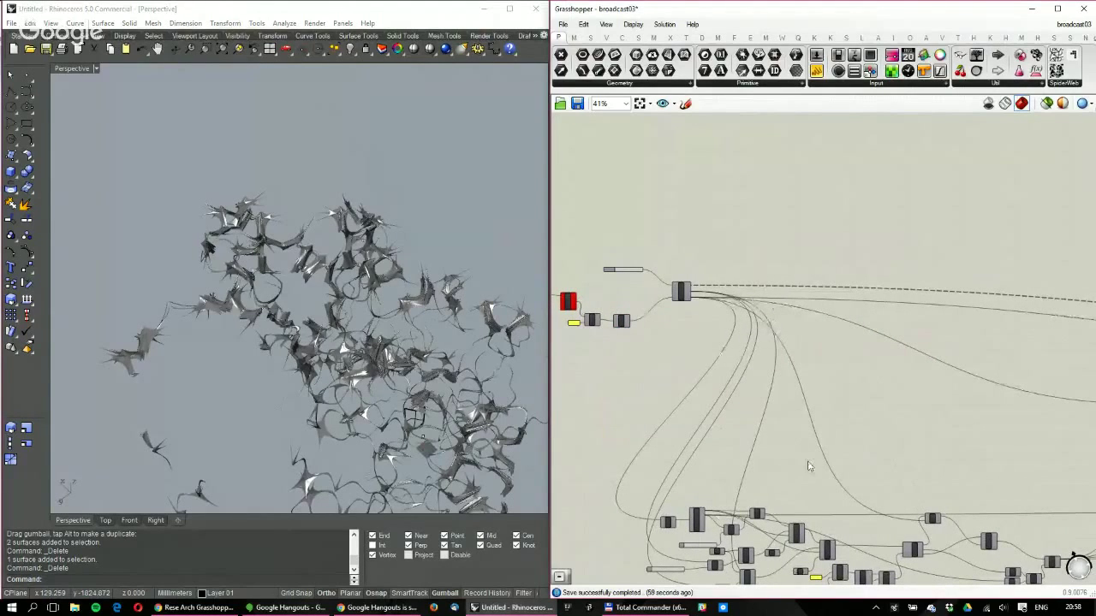
right_drag(803, 449, 795, 336)
scroll(779, 411, up, 2)
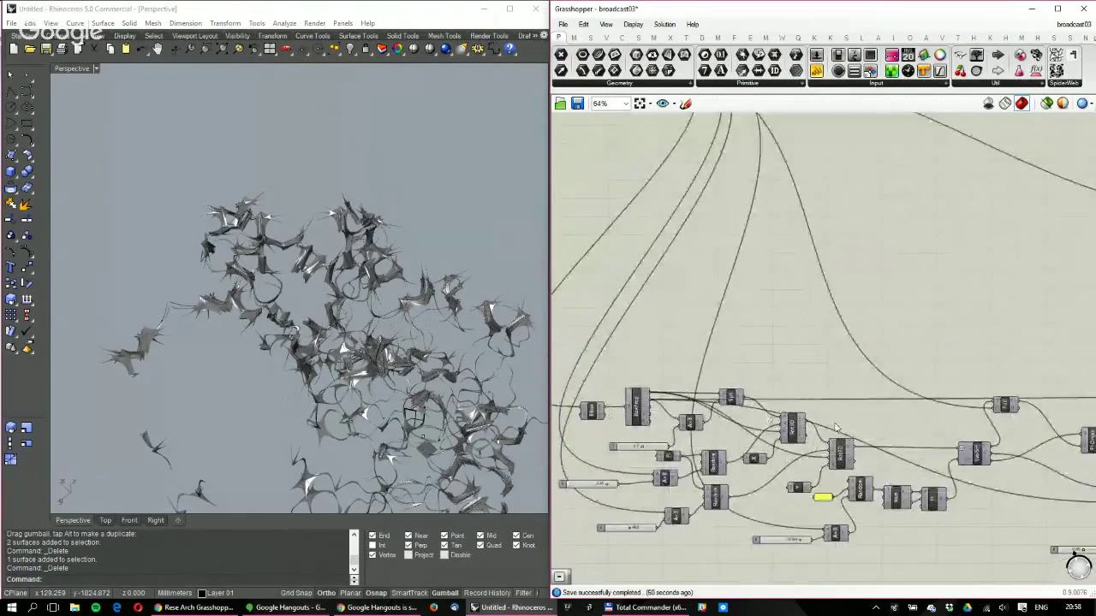
scroll(707, 387, up, 2)
scroll(633, 383, up, 4)
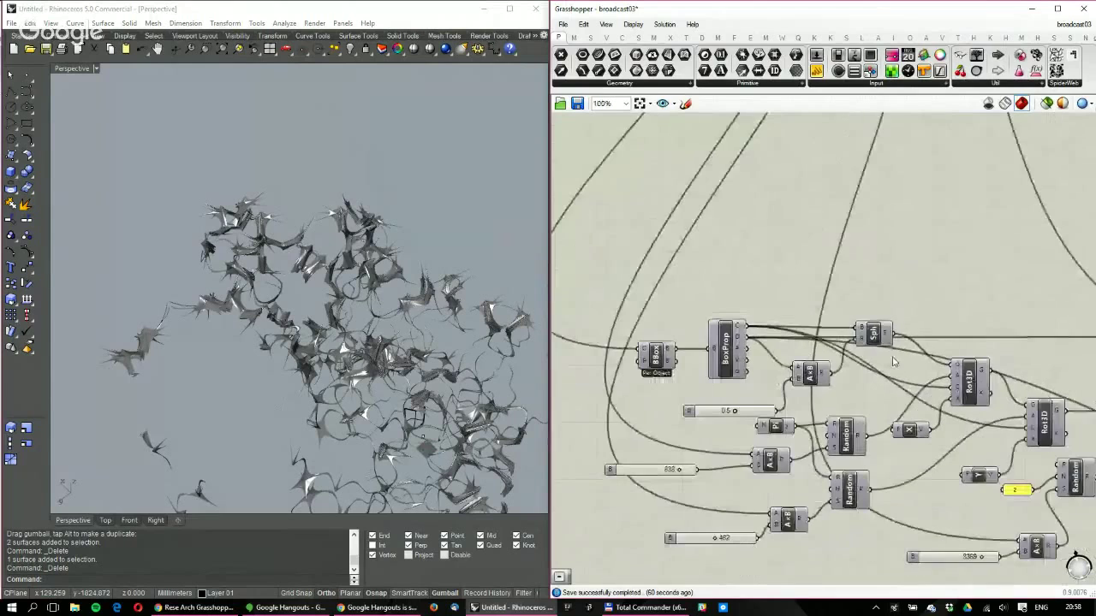
click(873, 335)
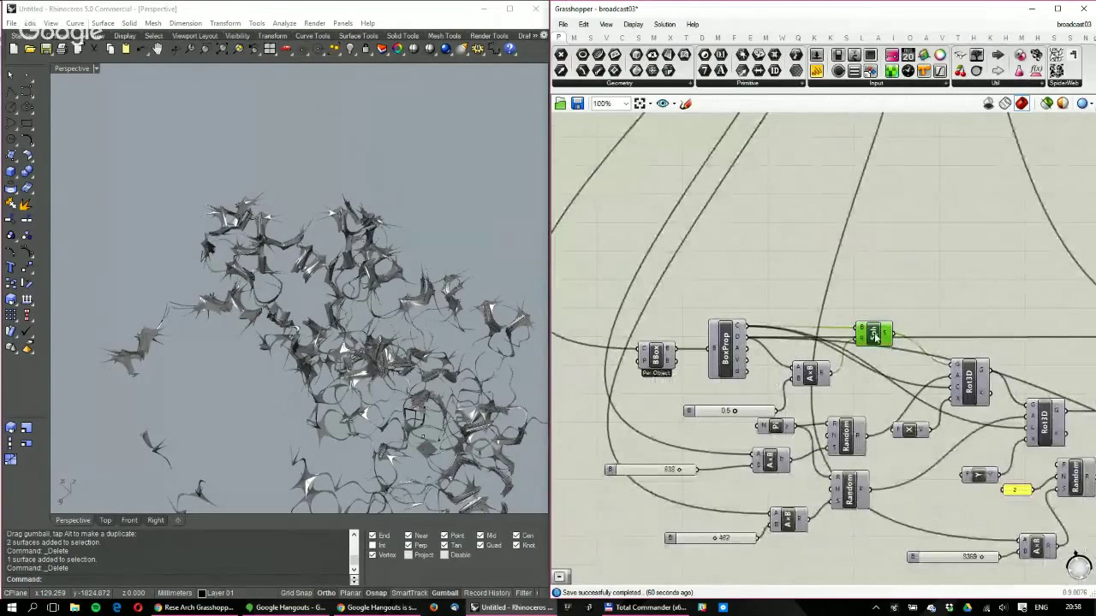
click(1046, 103)
scroll(321, 248, down, 3)
mouse_move(334, 291)
right_down()
mouse_move(335, 325)
mouse_move(362, 219)
right_up()
right_drag(296, 198, 318, 225)
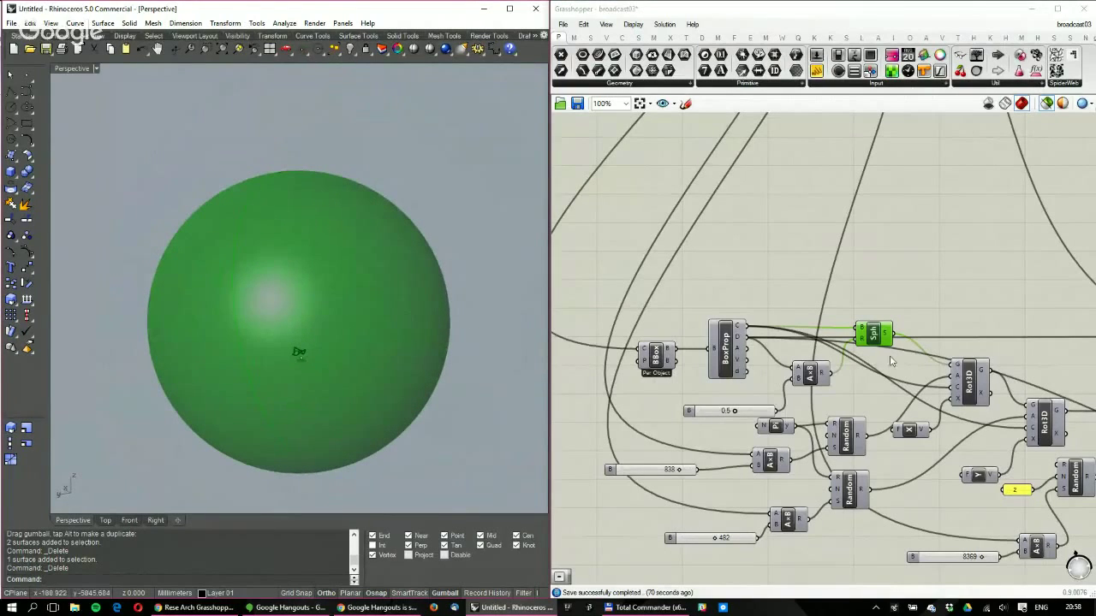
Preview the EvalSrf component and examine the frame it evaluates on the rotated sphere
right_drag(892, 360, 789, 293)
right_drag(967, 316, 738, 357)
click(906, 394)
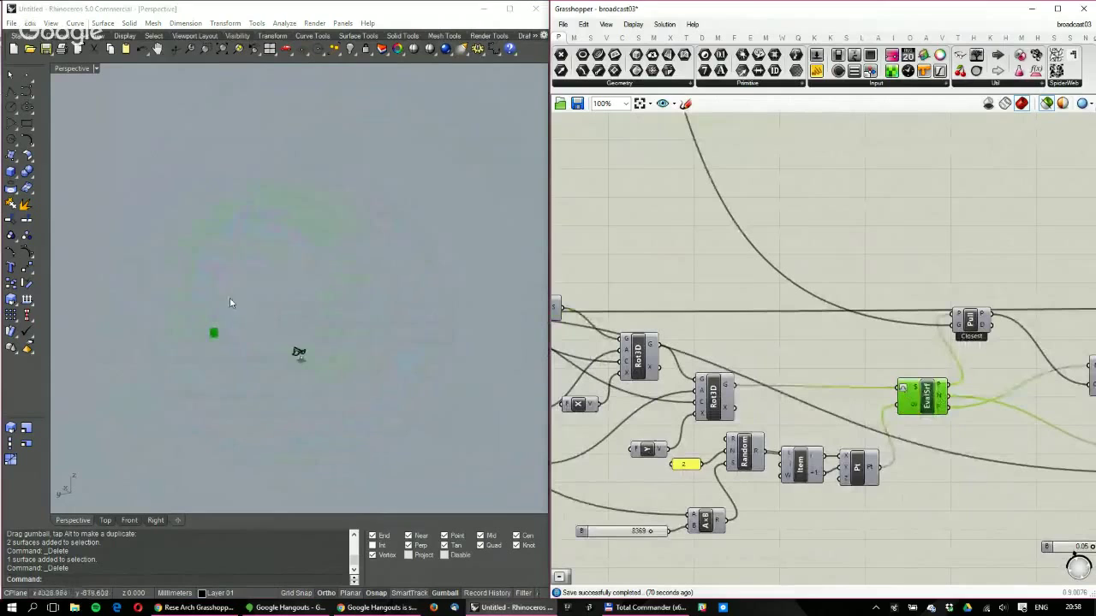
click(266, 356)
scroll(266, 356, up, 5)
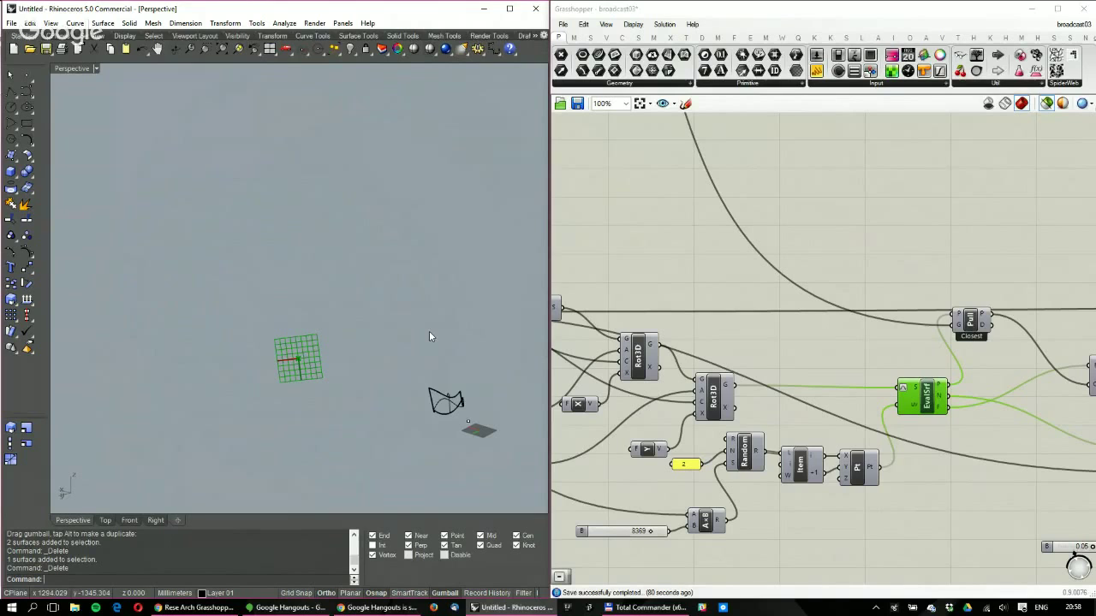
Preview the two Rot3D components in turn and examine the rotated sphere as a whole
right_drag(739, 384, 793, 373)
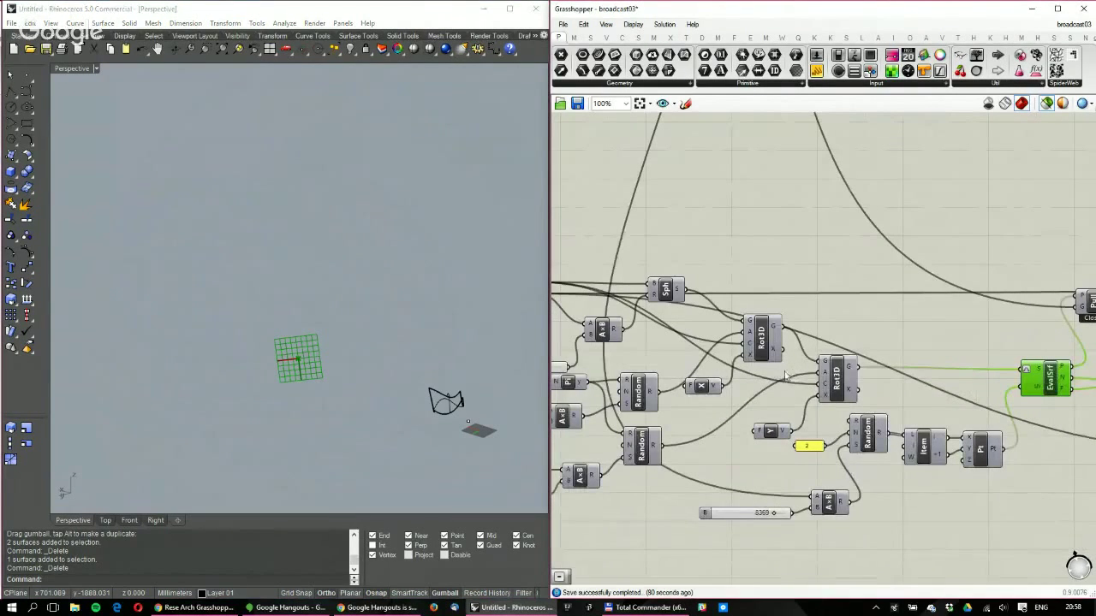
click(758, 338)
click(837, 381)
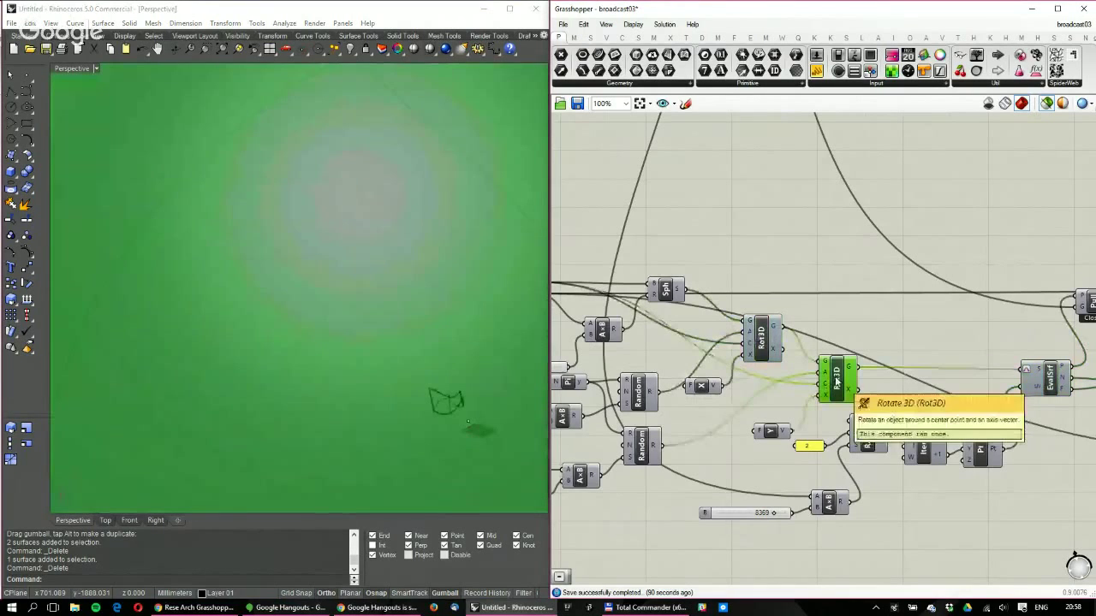
scroll(426, 264, down, 3)
scroll(336, 297, up, 3)
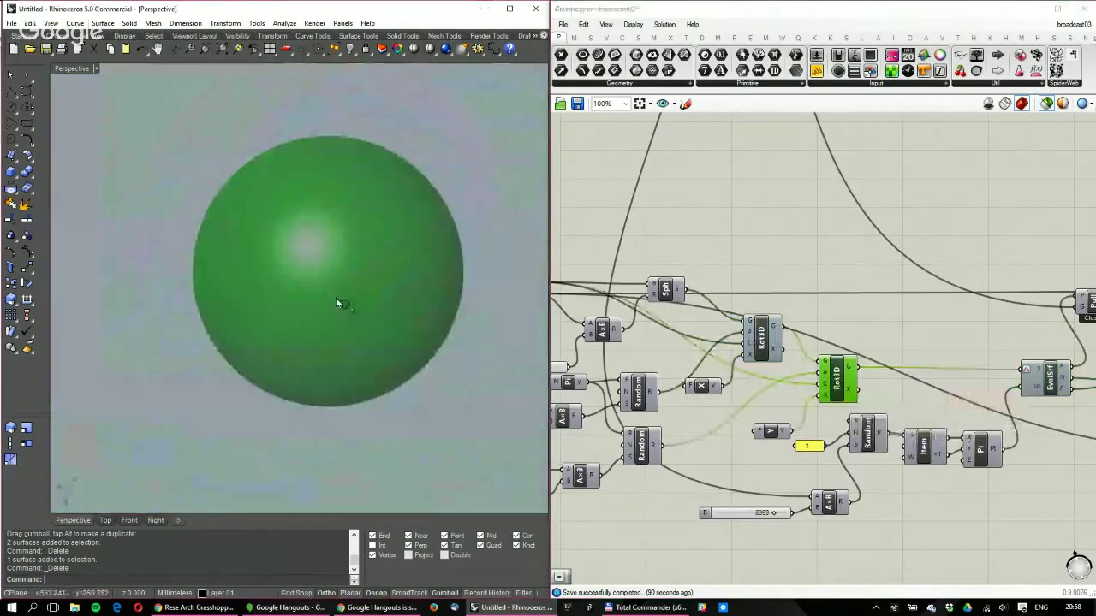
Preview the EvalSrf frame together with the Loop Start mesh and examine how they lie relative to each other
click(1049, 377)
scroll(269, 368, up, 5)
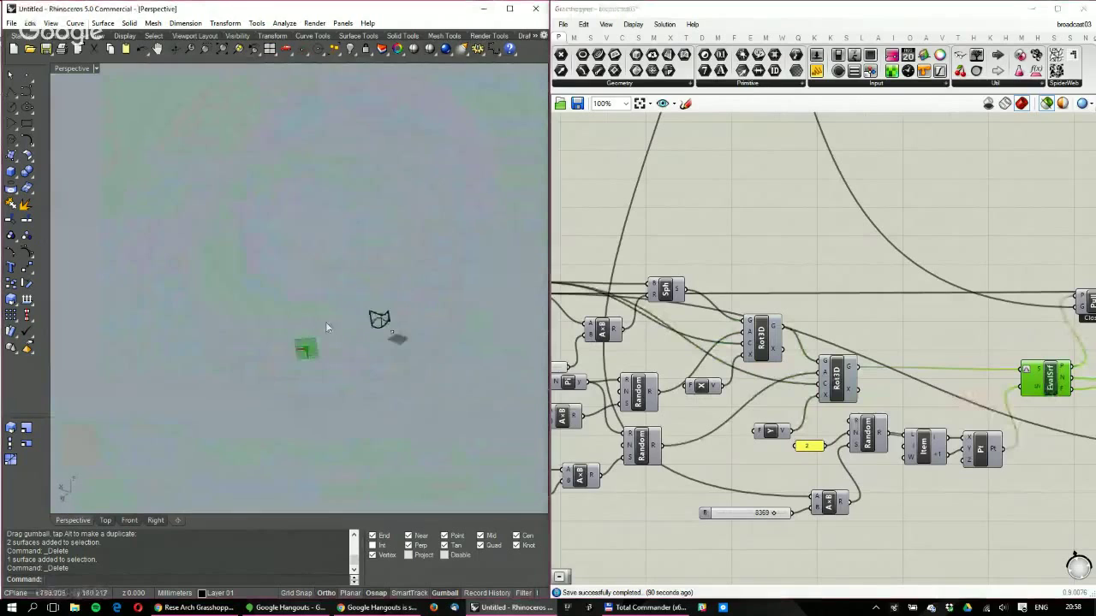
right_drag(863, 300, 878, 381)
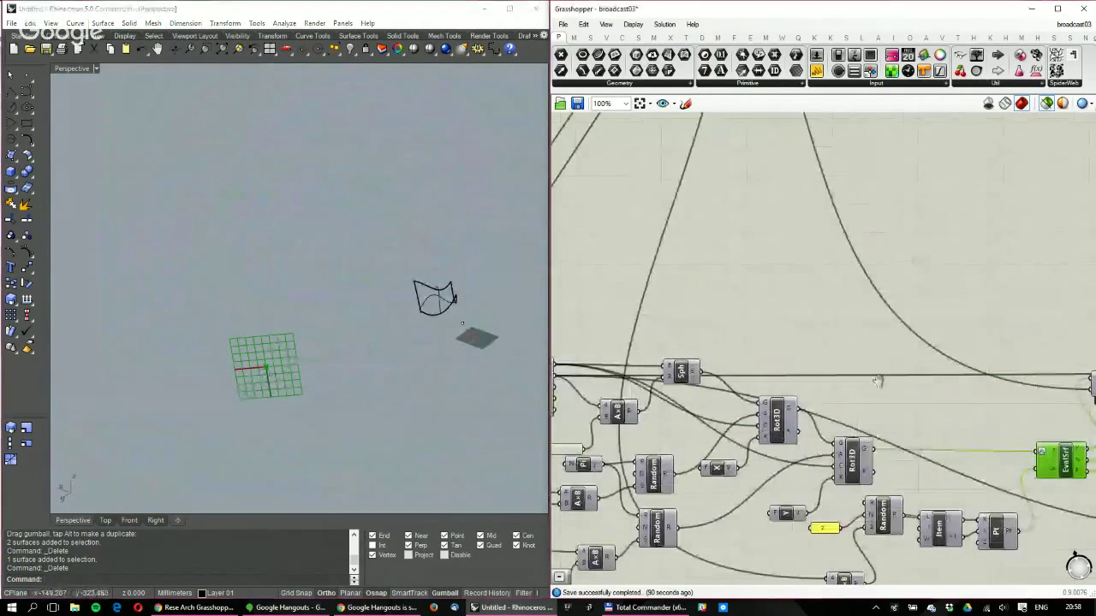
scroll(878, 381, down, 3)
click(722, 229)
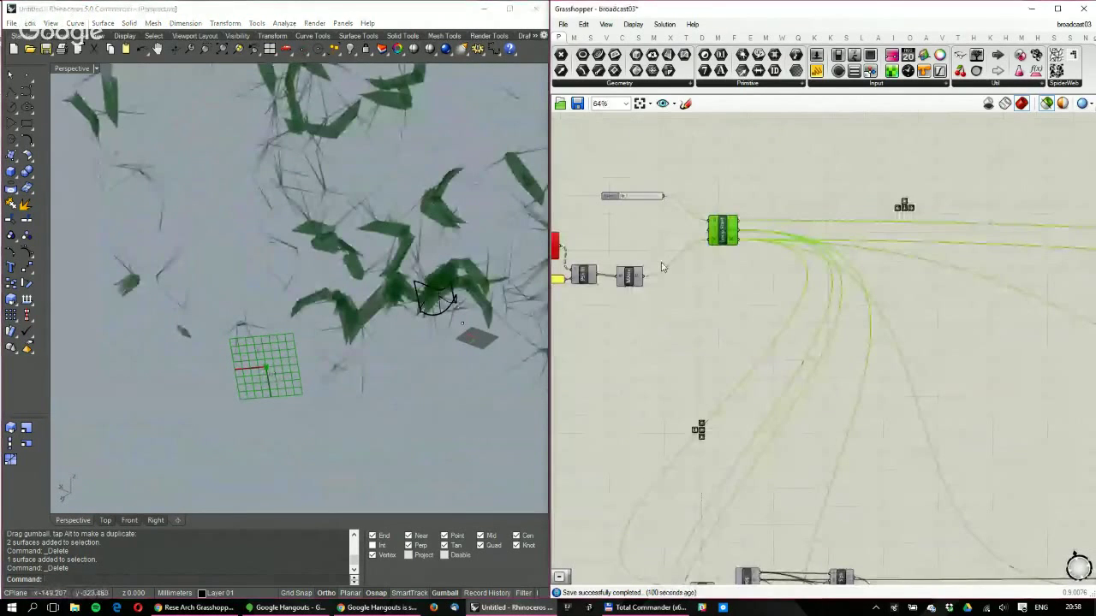
right_drag(368, 317, 292, 285)
scroll(289, 278, down, 5)
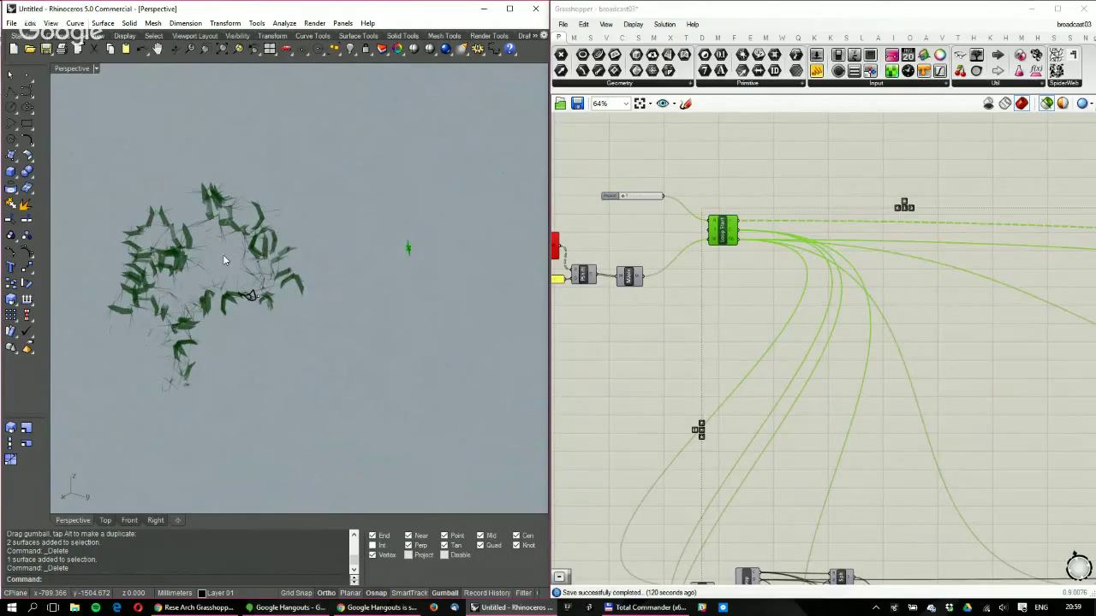
scroll(307, 250, up, 5)
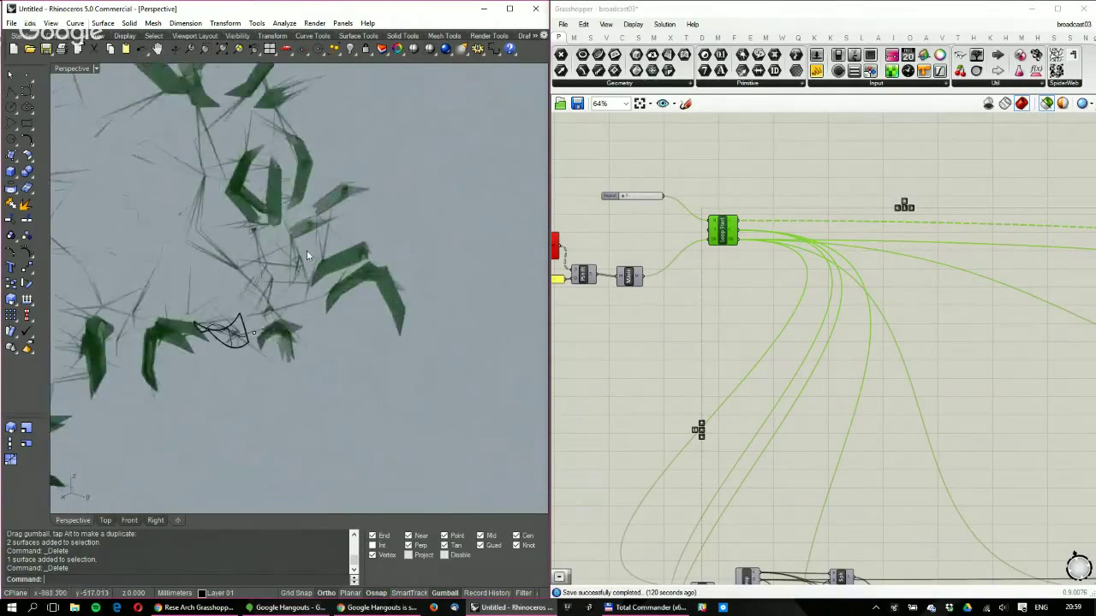
right_drag(363, 280, 308, 258)
scroll(360, 265, down, 5)
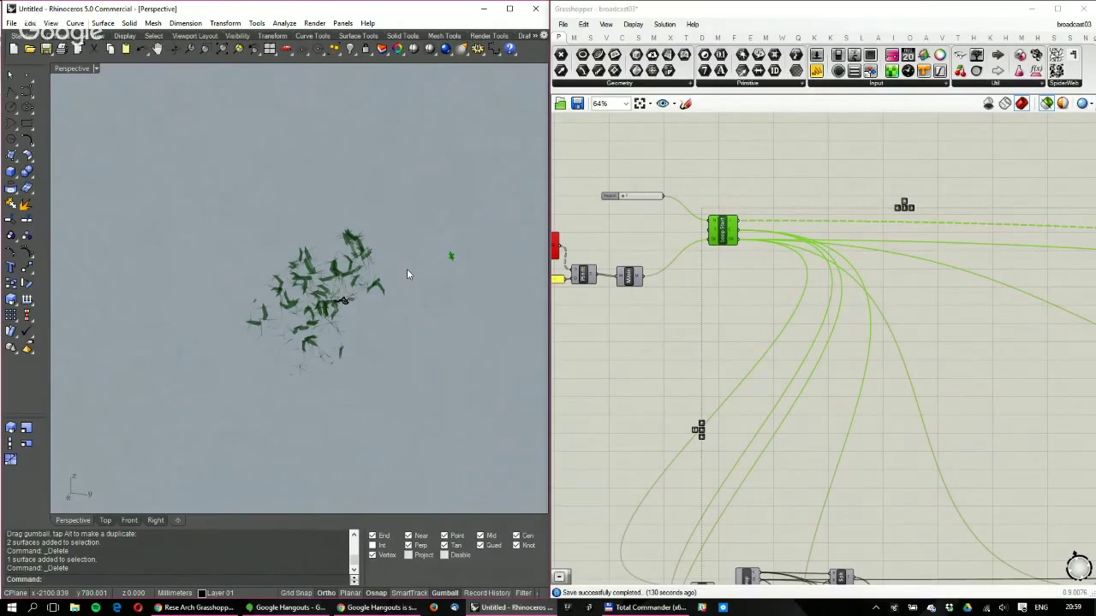
Preview the Pull point and the Pl Origin plane in turn and check where each one sits
right_drag(762, 379, 815, 318)
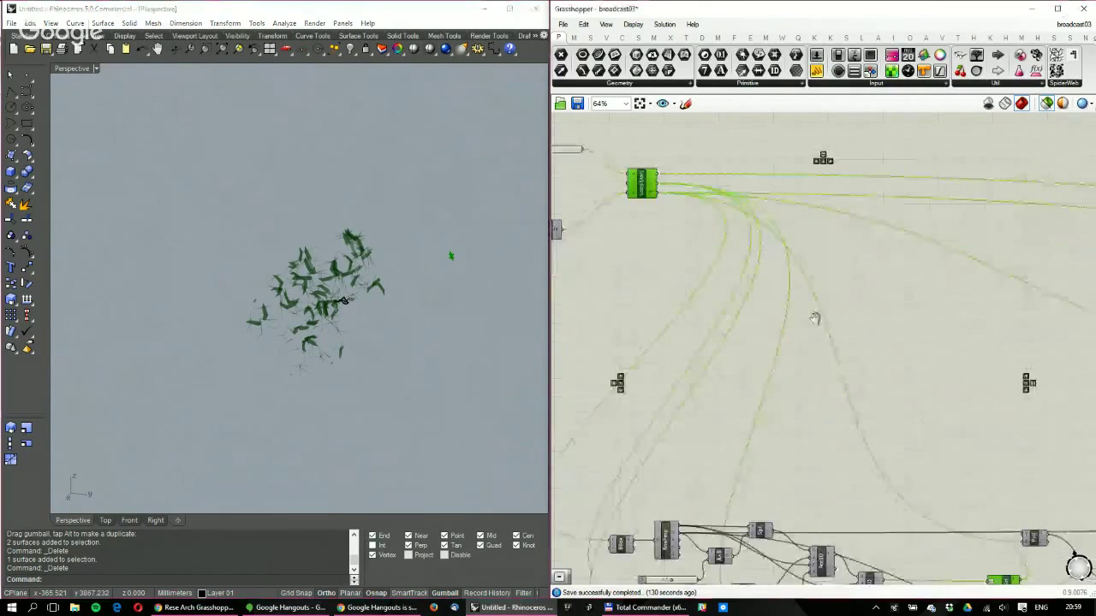
scroll(814, 319, down, 3)
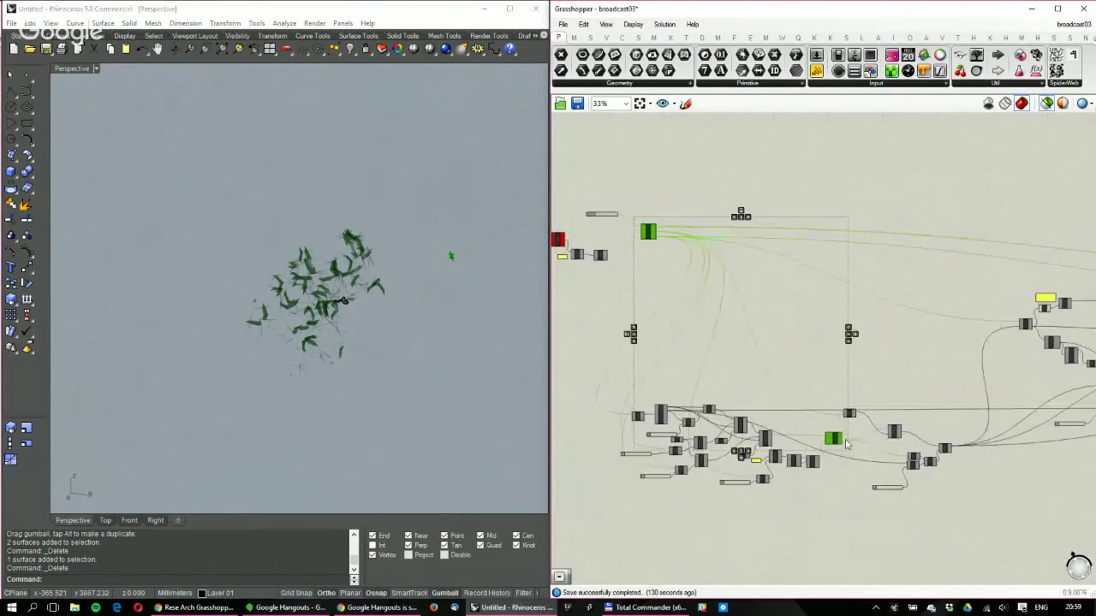
scroll(846, 442, up, 6)
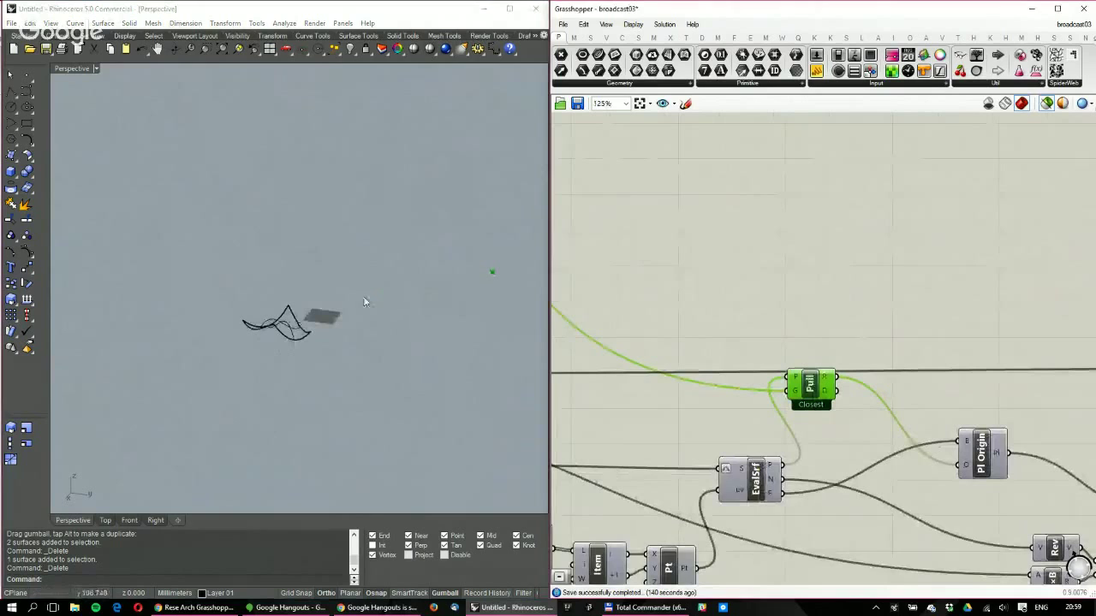
right_drag(901, 389, 720, 325)
scroll(721, 325, down, 2)
scroll(771, 363, up, 1)
click(770, 365)
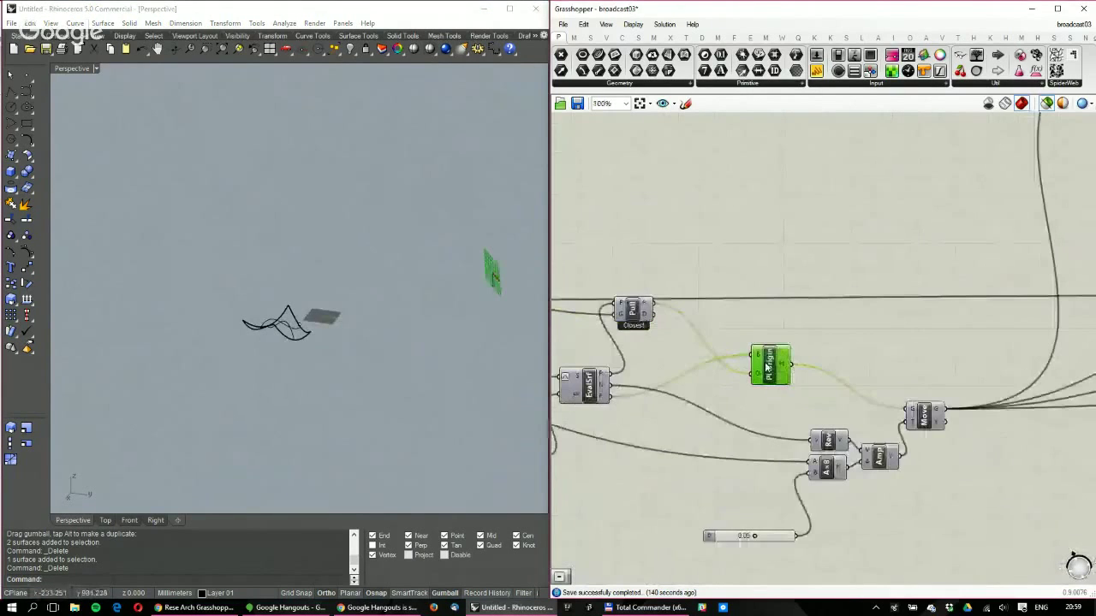
shift+right_drag(488, 263, 416, 249)
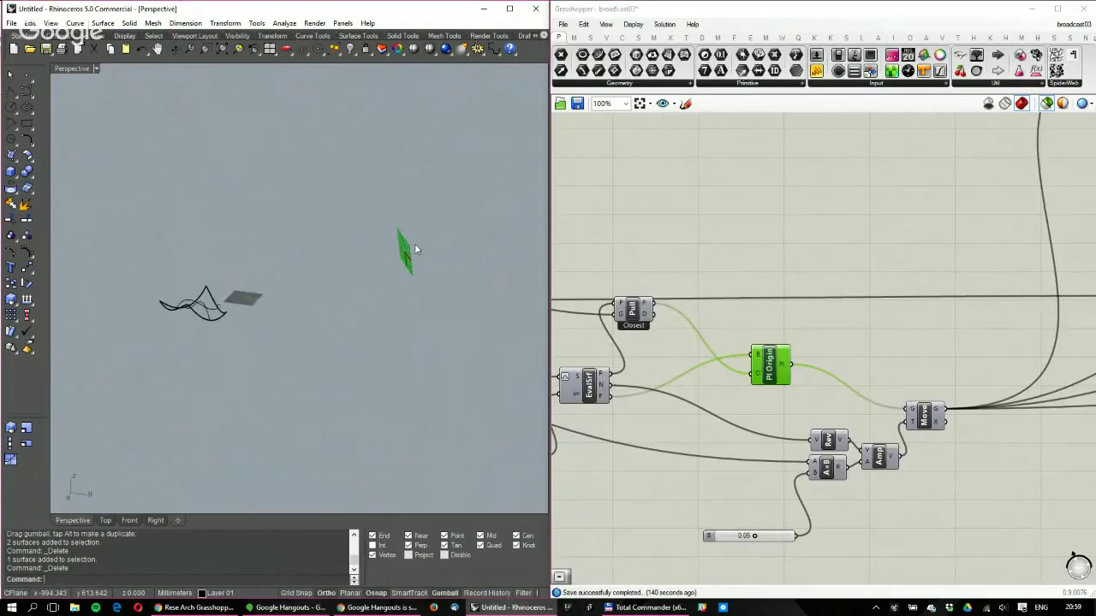
Preview the Move component's plane and set the slider that scales its move distance to 0.03
click(932, 419)
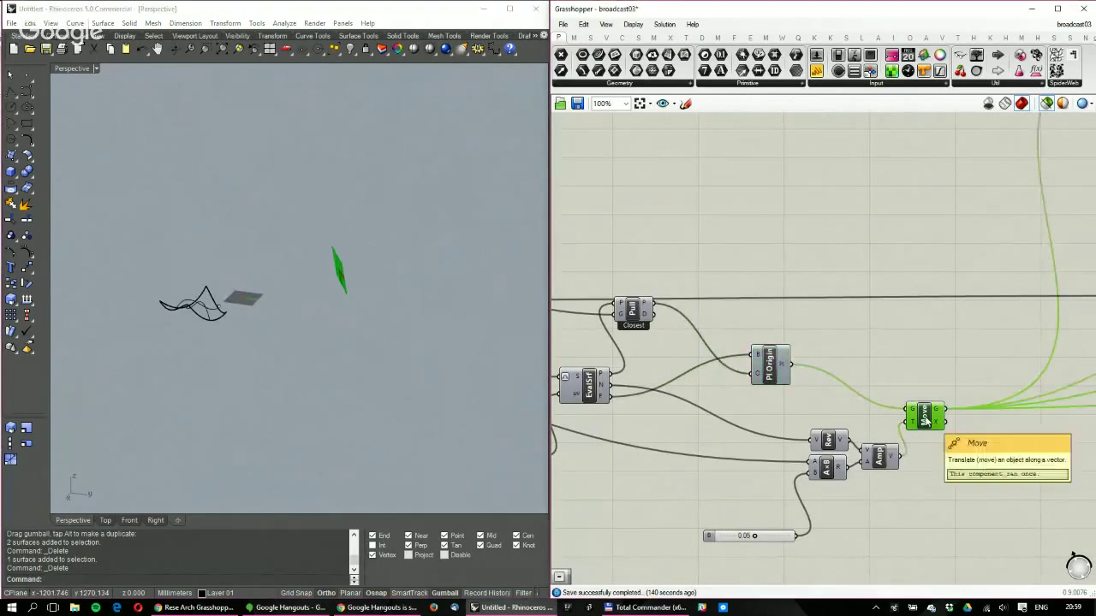
right_drag(789, 471, 831, 423)
scroll(784, 486, up, 5)
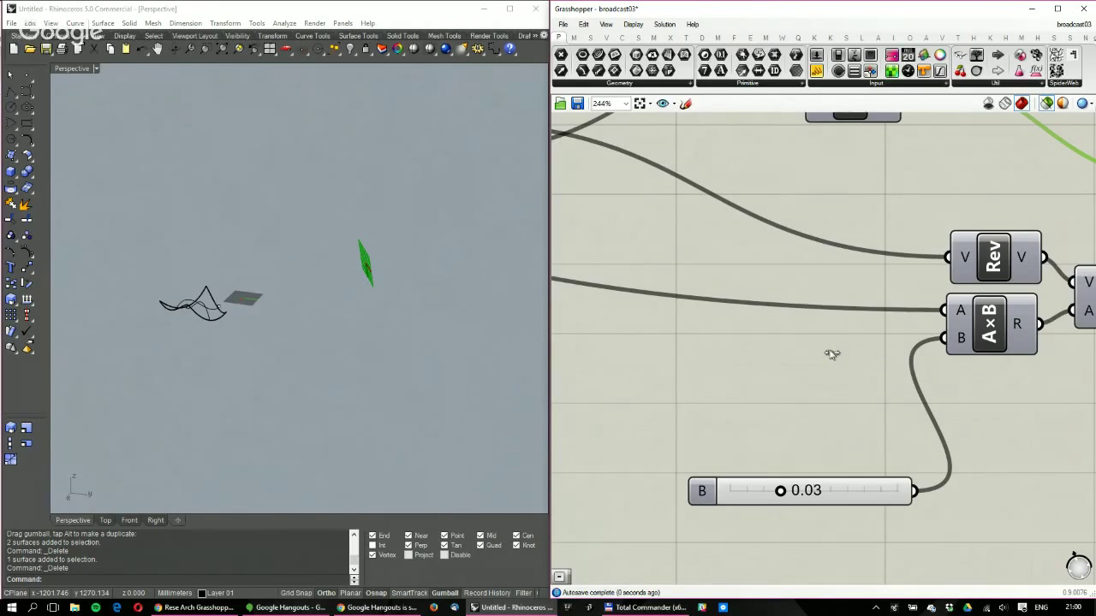
scroll(828, 348, down, 4)
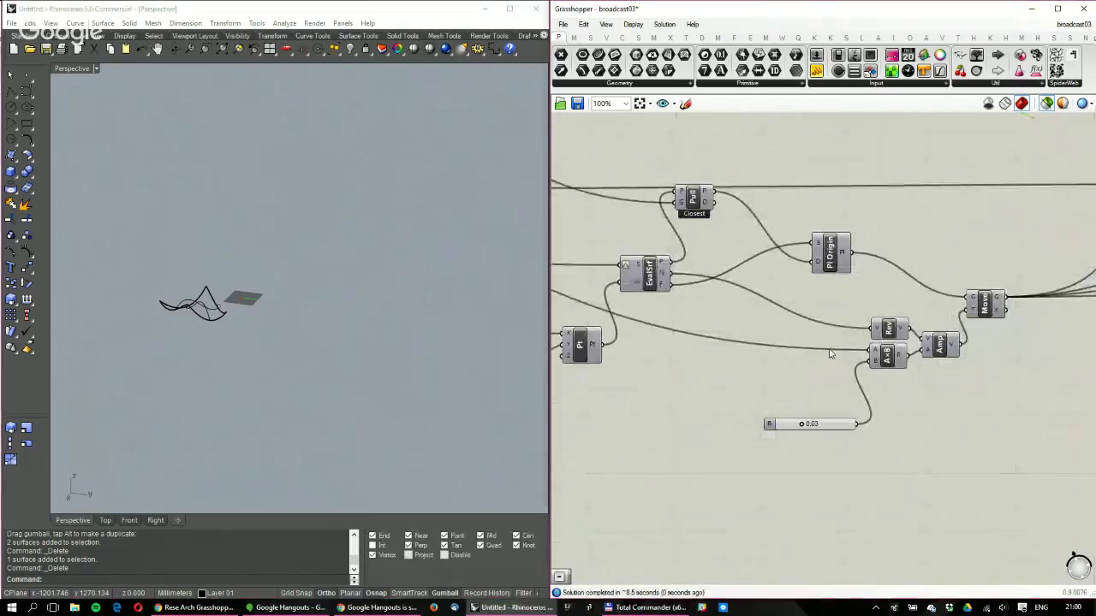
Preview the Move component's plane again with the new offset
right_drag(926, 344, 768, 410)
scroll(768, 410, down, 1)
right_drag(830, 349, 750, 372)
scroll(750, 372, up, 2)
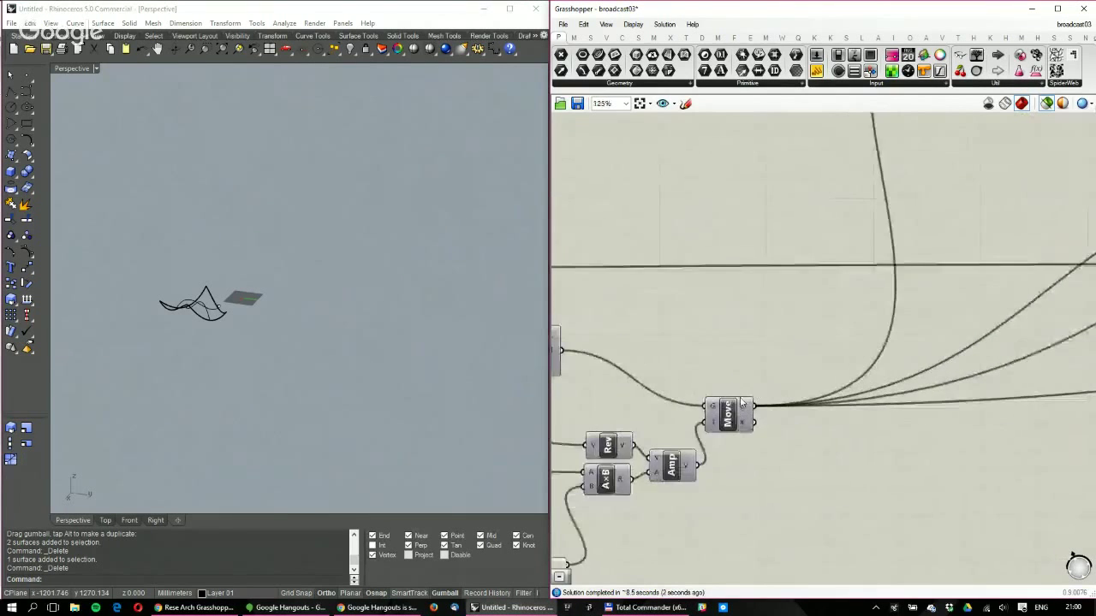
click(730, 417)
Follow the moved plane's wire to the MSplit component and preview the split mesh
scroll(809, 329, down, 1)
right_drag(844, 275, 774, 372)
scroll(774, 371, down, 1)
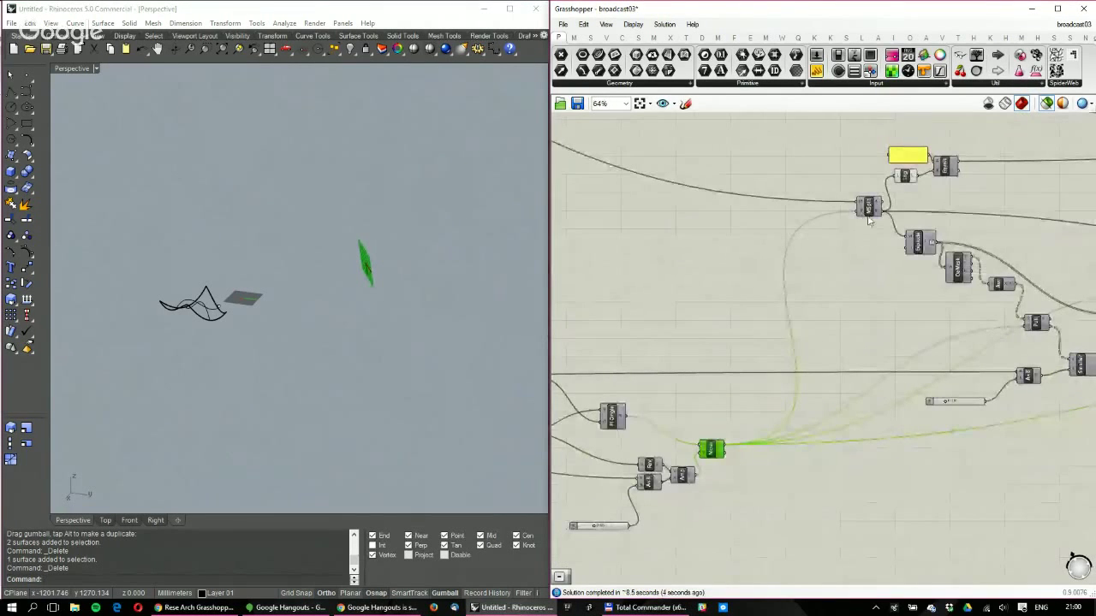
scroll(865, 219, up, 1)
click(866, 209)
right_drag(866, 212, 758, 258)
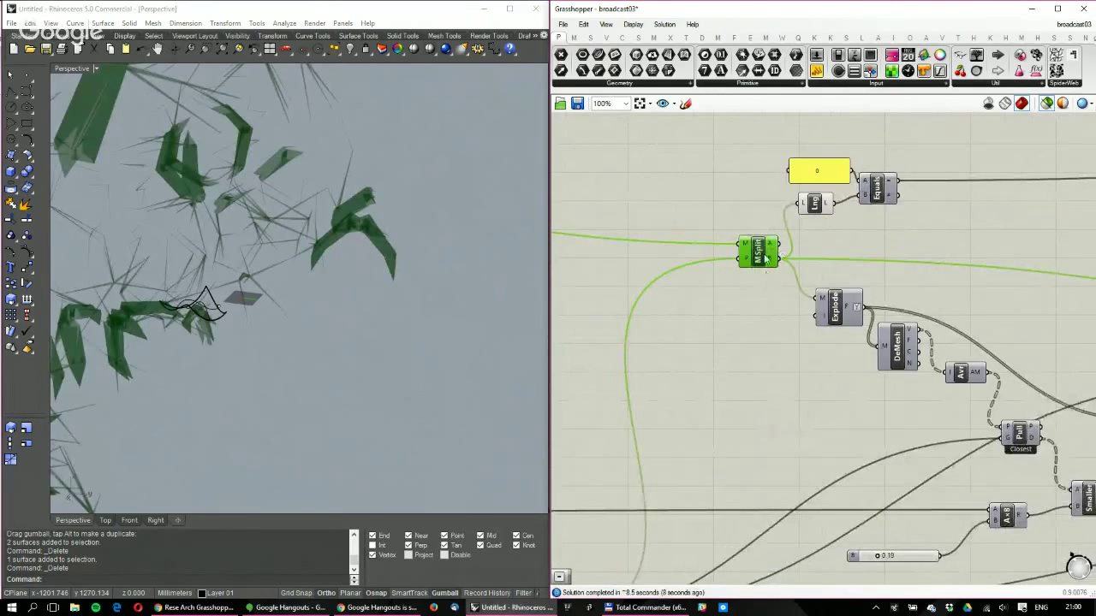
mouse_move(773, 266)
Select the 0 panel, Lng and Equals components and trace their result to the P'n'C component
right_drag(848, 257, 782, 271)
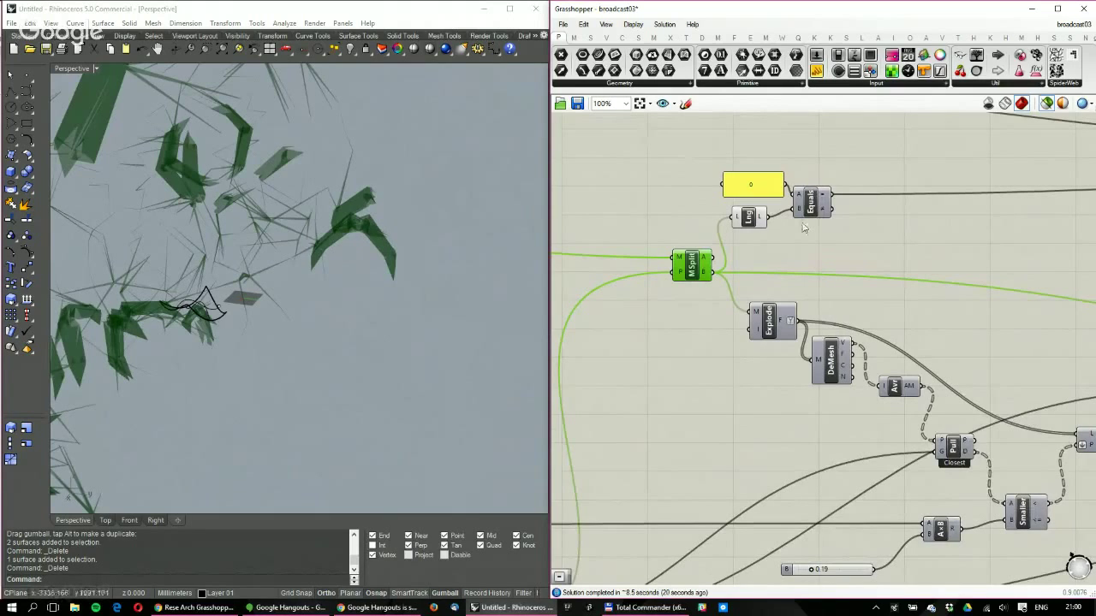
right_drag(803, 227, 734, 253)
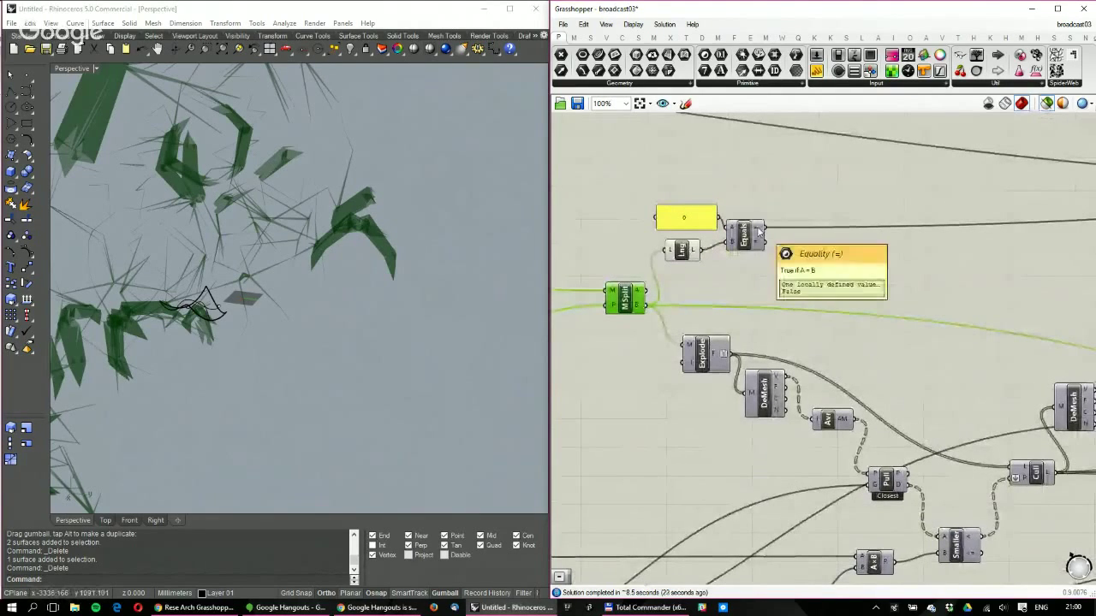
drag(797, 274, 683, 214)
scroll(769, 248, down, 4)
right_drag(982, 245, 867, 260)
scroll(868, 259, up, 4)
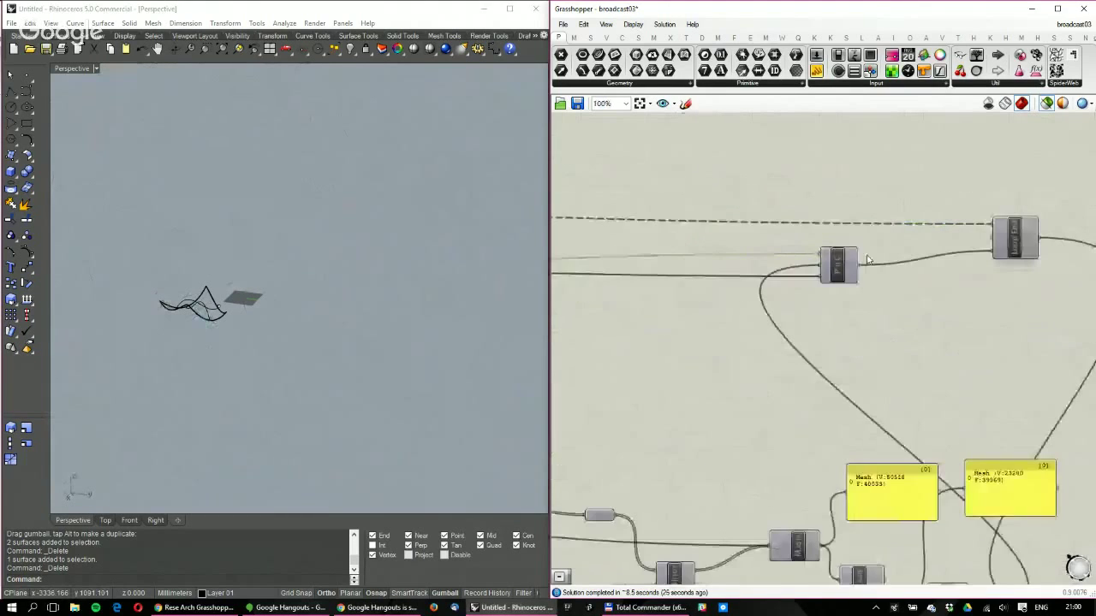
Trace the connections between MSplit, the Equals check and the P'n'C inputs to review how the loop handles an empty split
scroll(867, 259, down, 4)
right_drag(729, 257, 974, 271)
scroll(655, 296, up, 1)
right_drag(655, 296, 886, 307)
scroll(782, 357, up, 4)
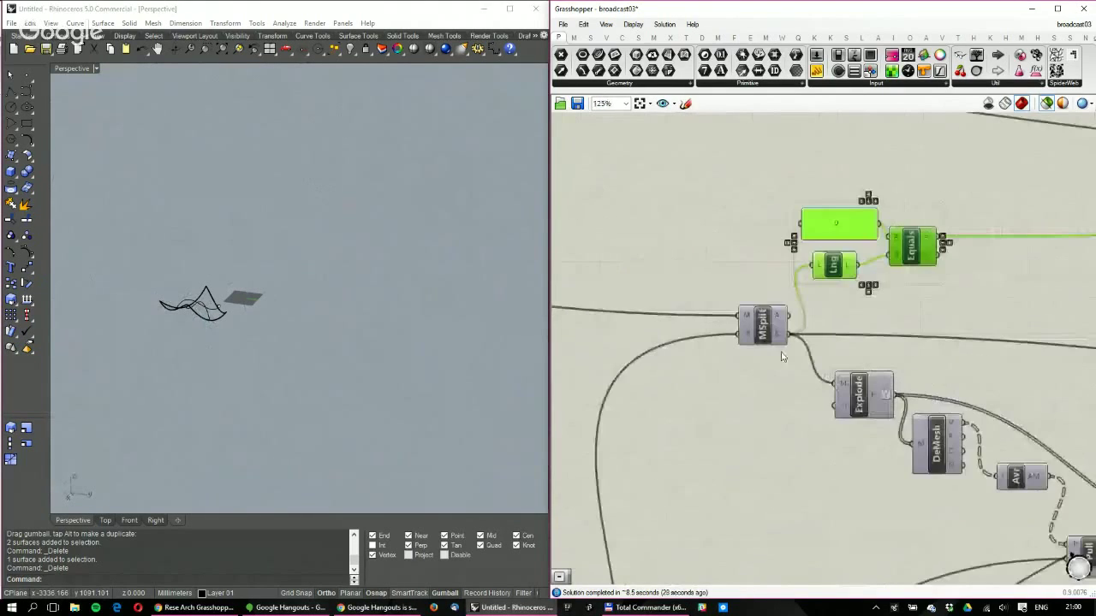
scroll(781, 357, down, 4)
right_drag(1080, 269, 830, 310)
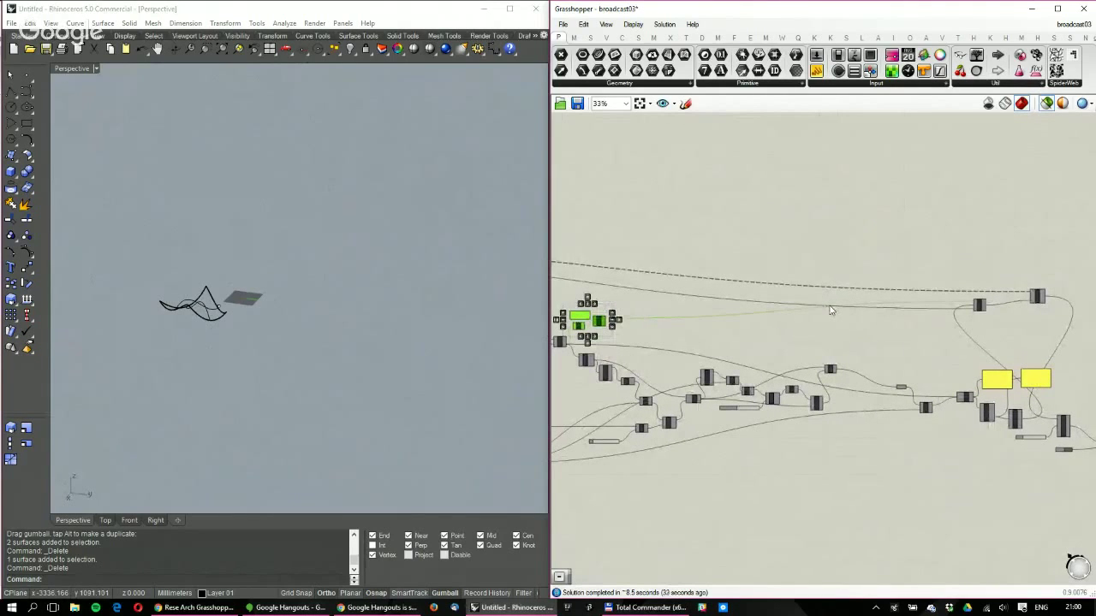
scroll(932, 311, up, 5)
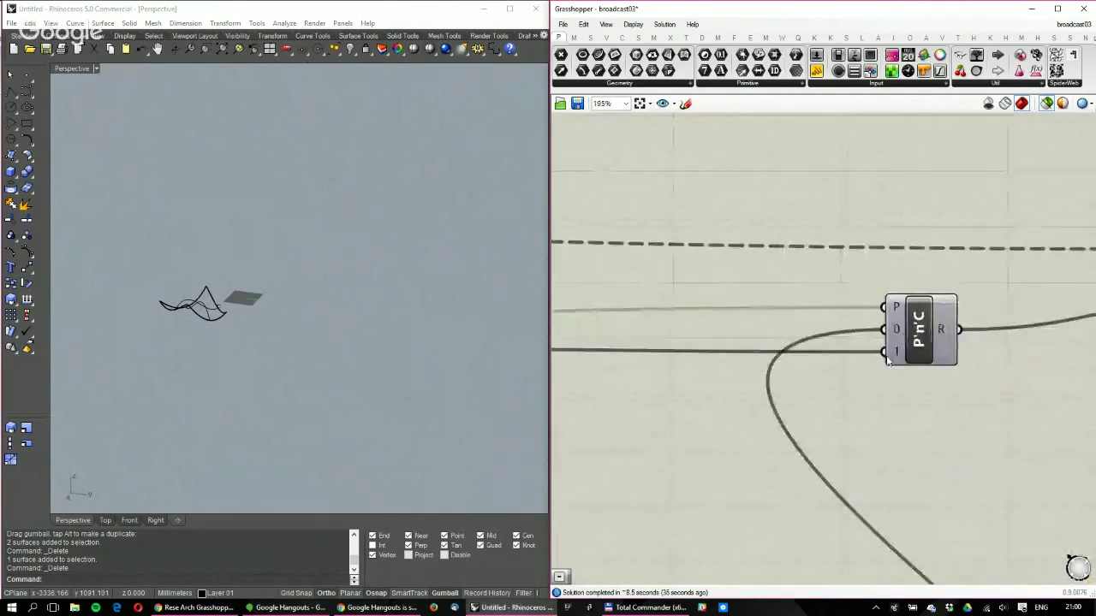
scroll(888, 360, down, 6)
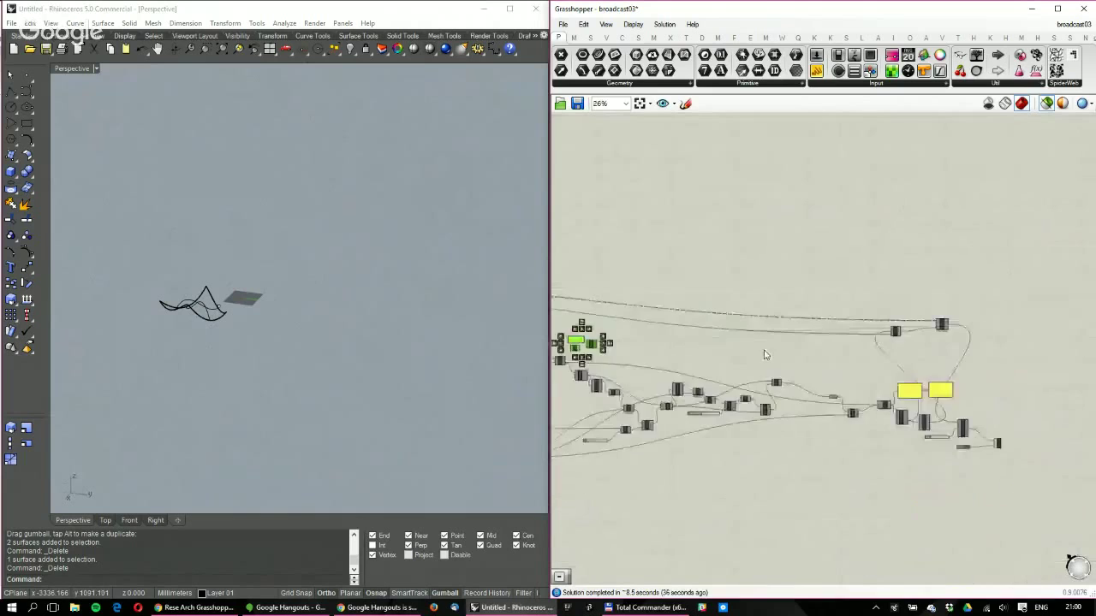
scroll(765, 355, up, 5)
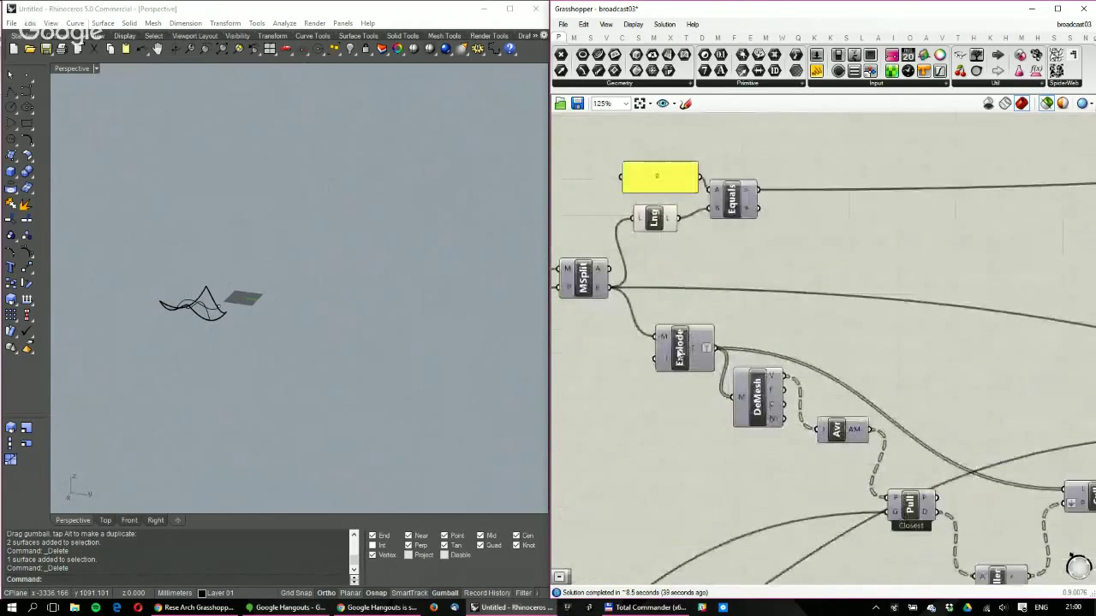
Preview the exploded mesh faces, their DeMesh vertices and the averaged centre points from the Avr component
click(681, 348)
click(366, 262)
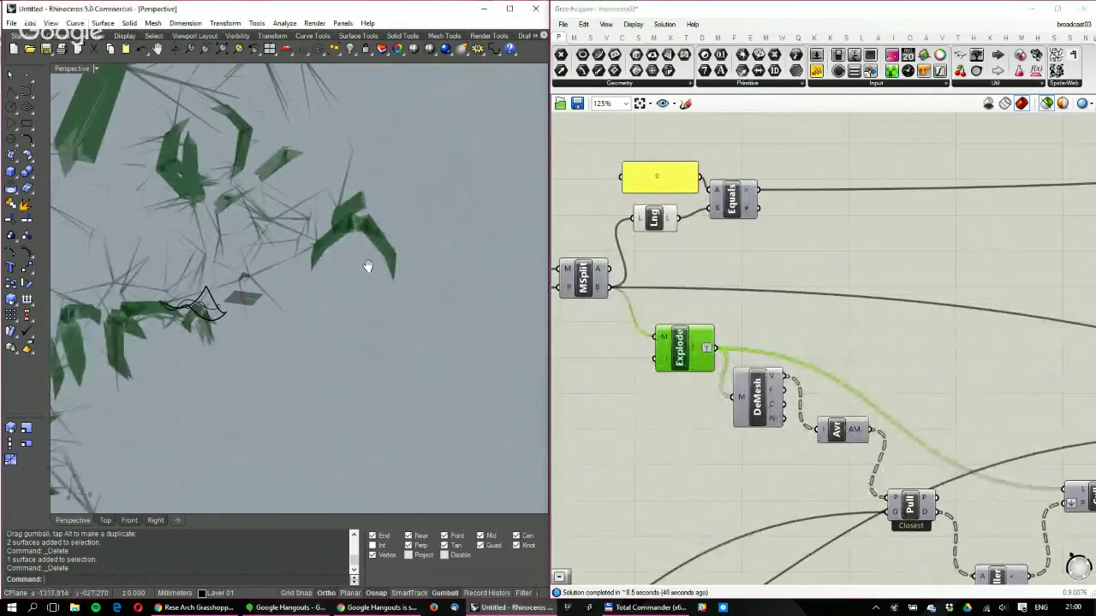
right_drag(757, 415, 747, 353)
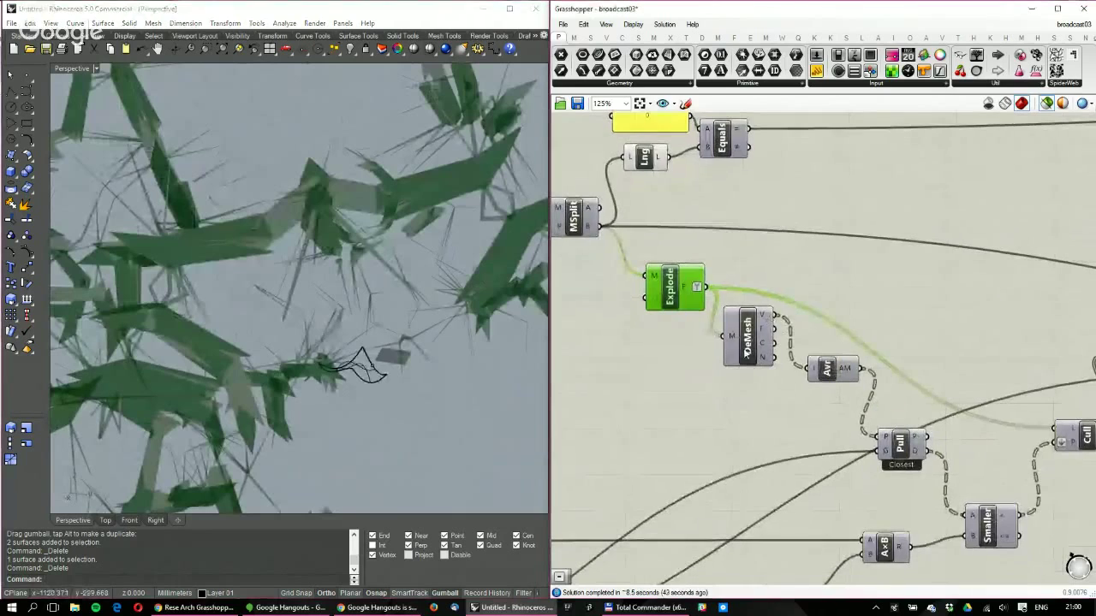
click(746, 352)
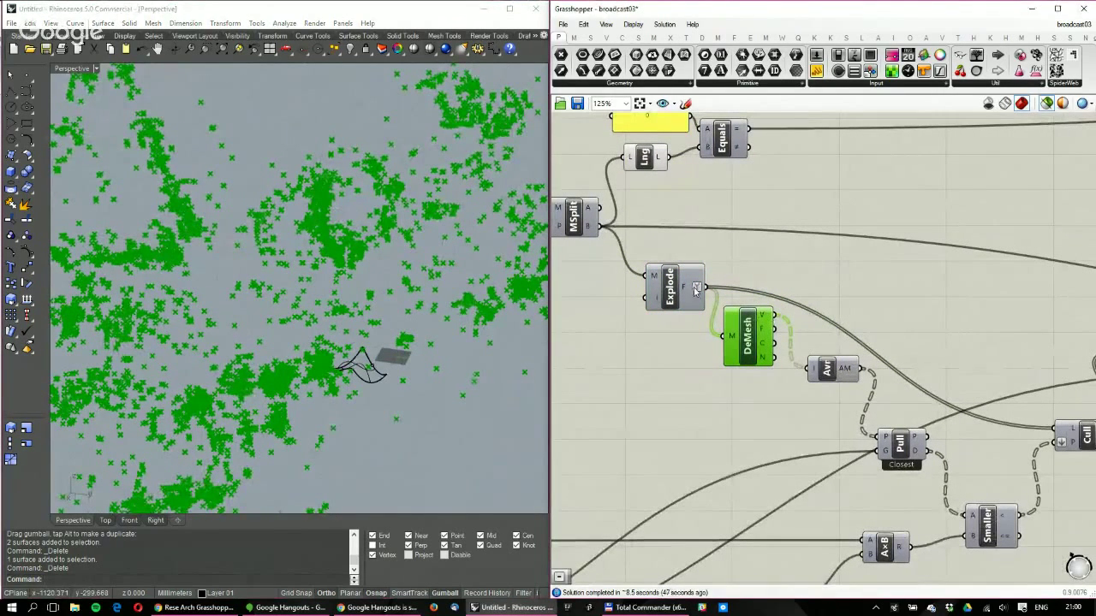
mouse_move(767, 318)
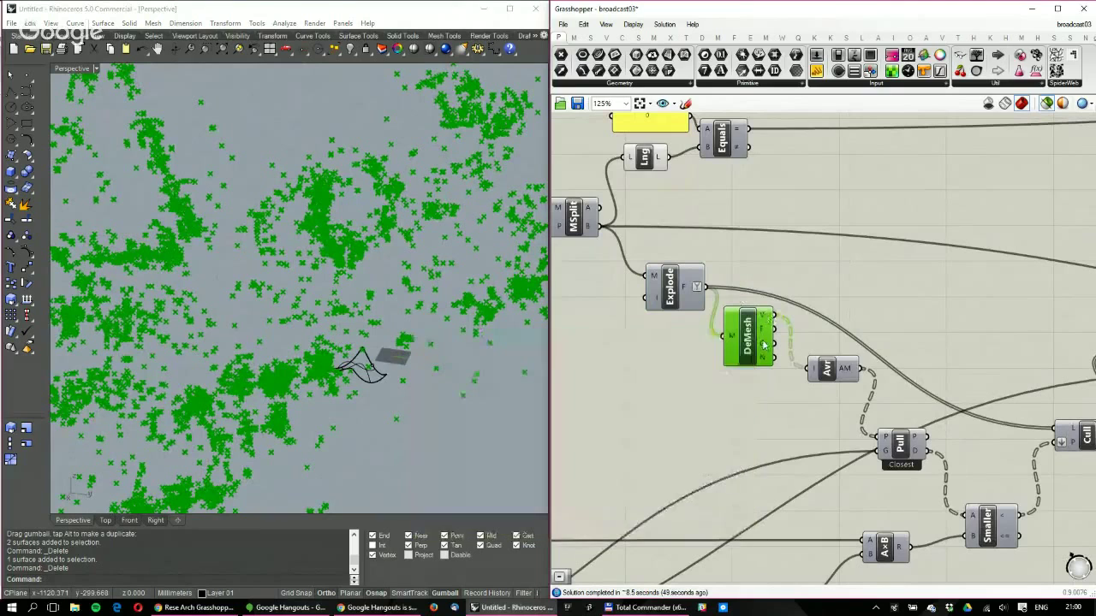
mouse_move(764, 345)
click(831, 373)
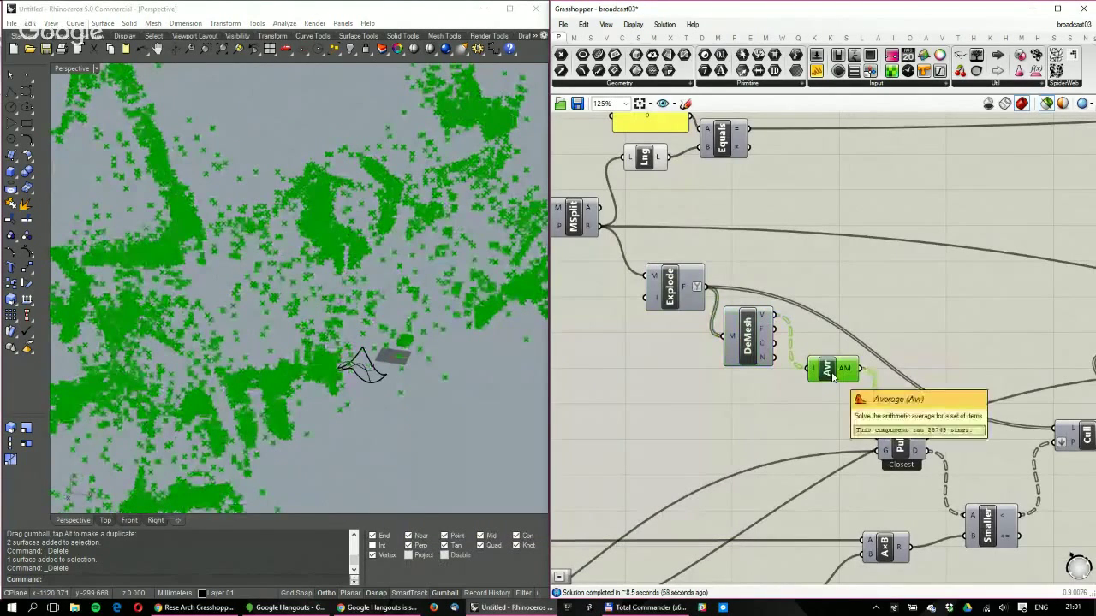
Preview the first Pull component's points and trace its geometry input back to the Move component
scroll(830, 376, down, 3)
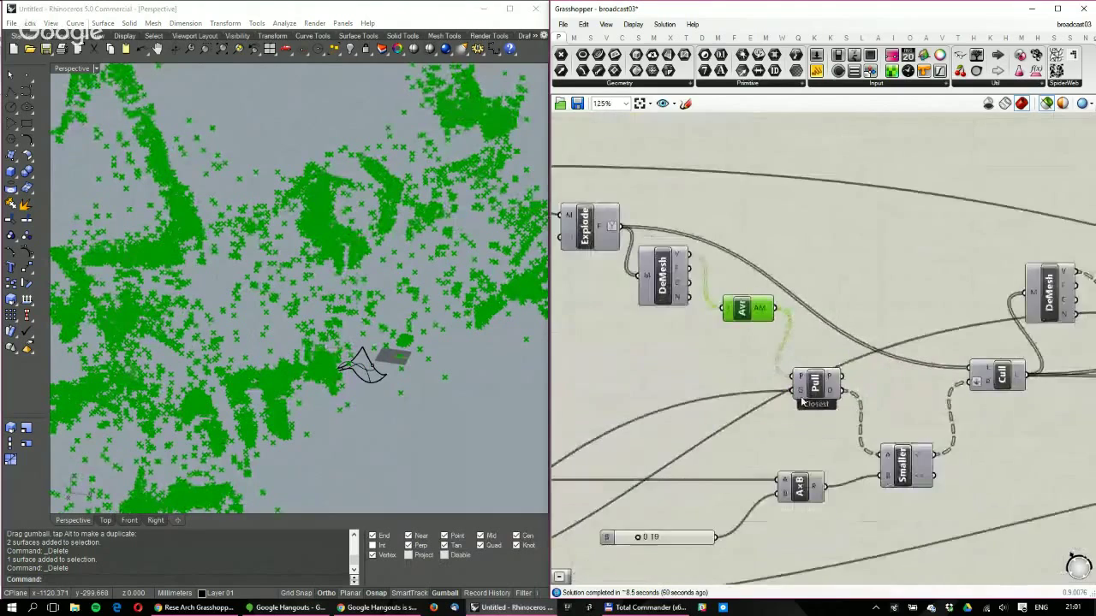
scroll(912, 360, up, 2)
right_drag(925, 340, 1036, 298)
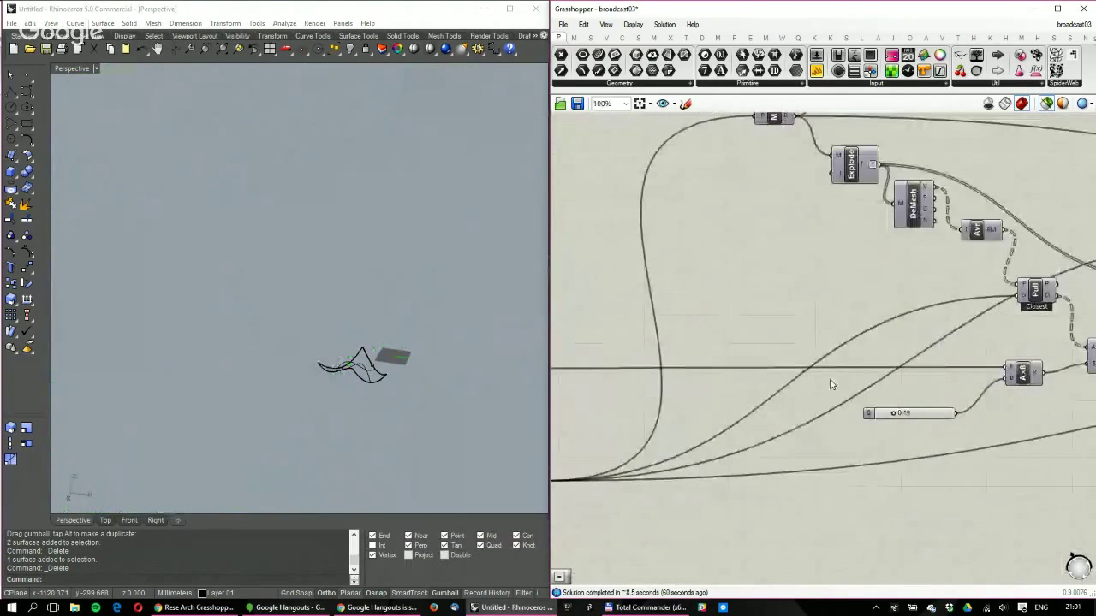
click(1036, 298)
scroll(697, 397, up, 3)
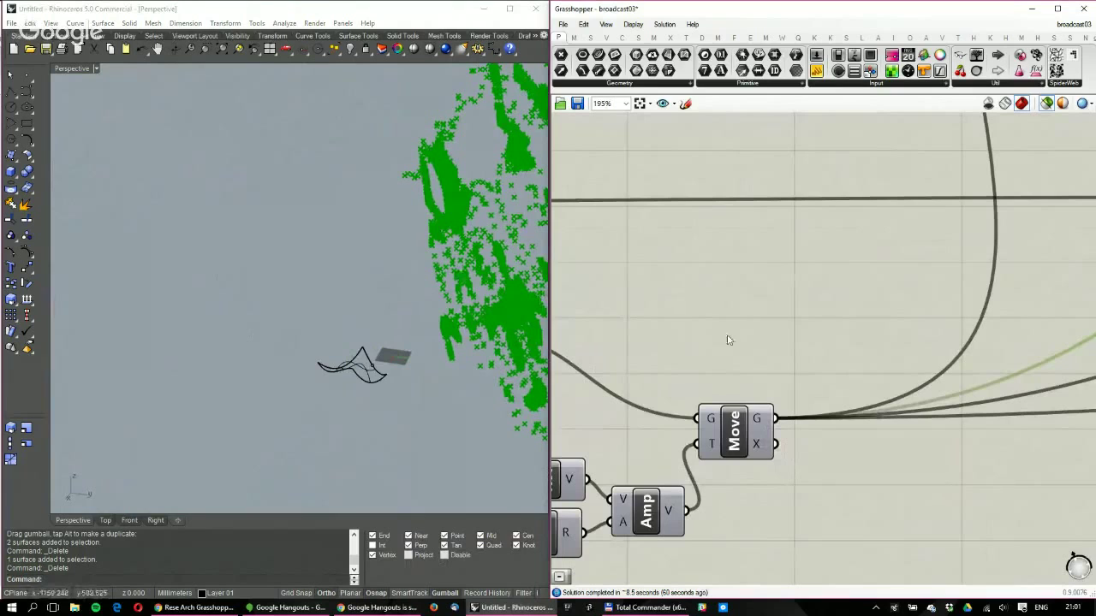
right_drag(469, 257, 440, 261)
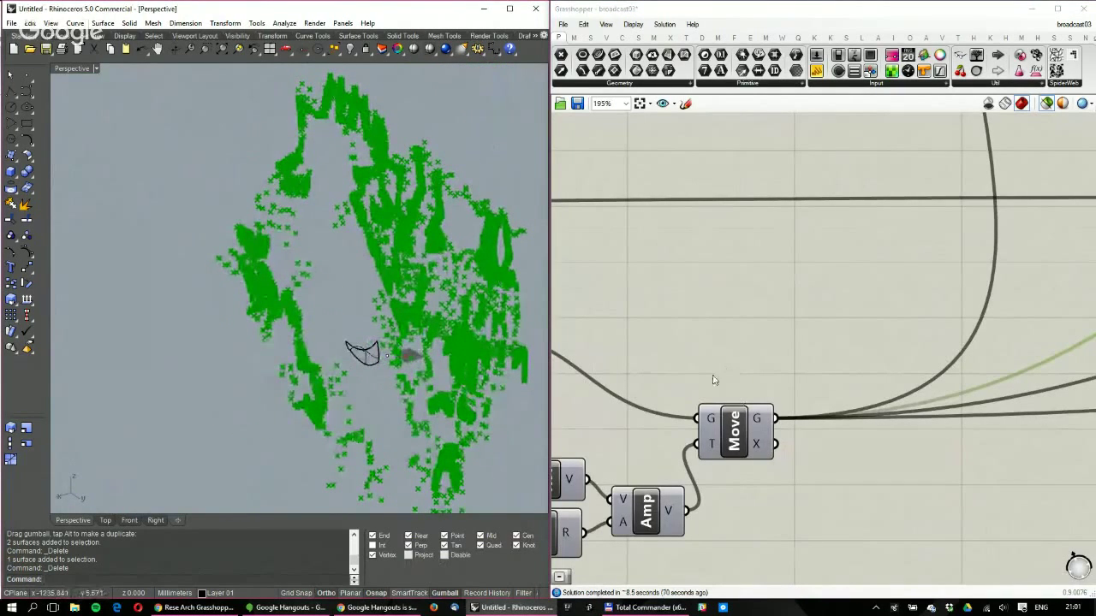
scroll(704, 373, down, 3)
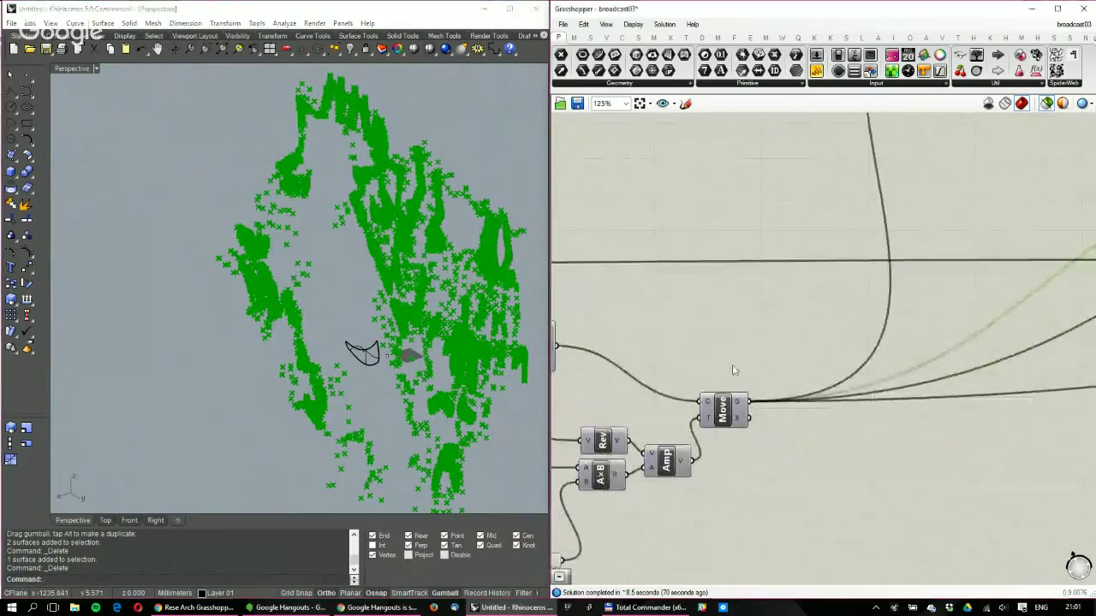
right_drag(747, 352, 801, 379)
right_drag(937, 453, 842, 440)
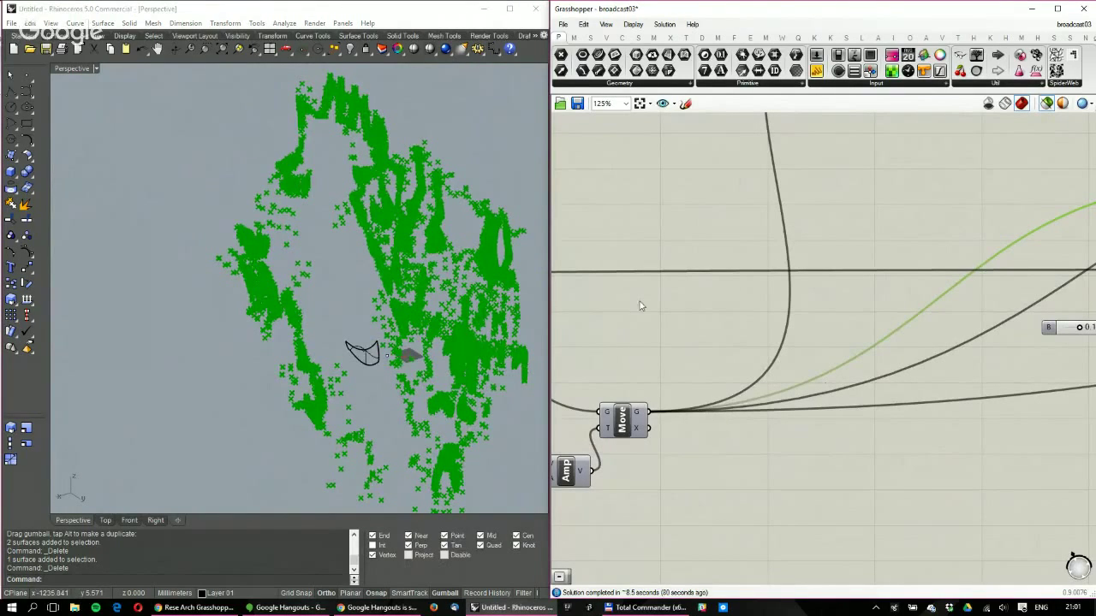
Add a Deconstruct Plane component fed by the moved plane and connect its origin output to the first Pull component's geometry input
double_click(666, 337)
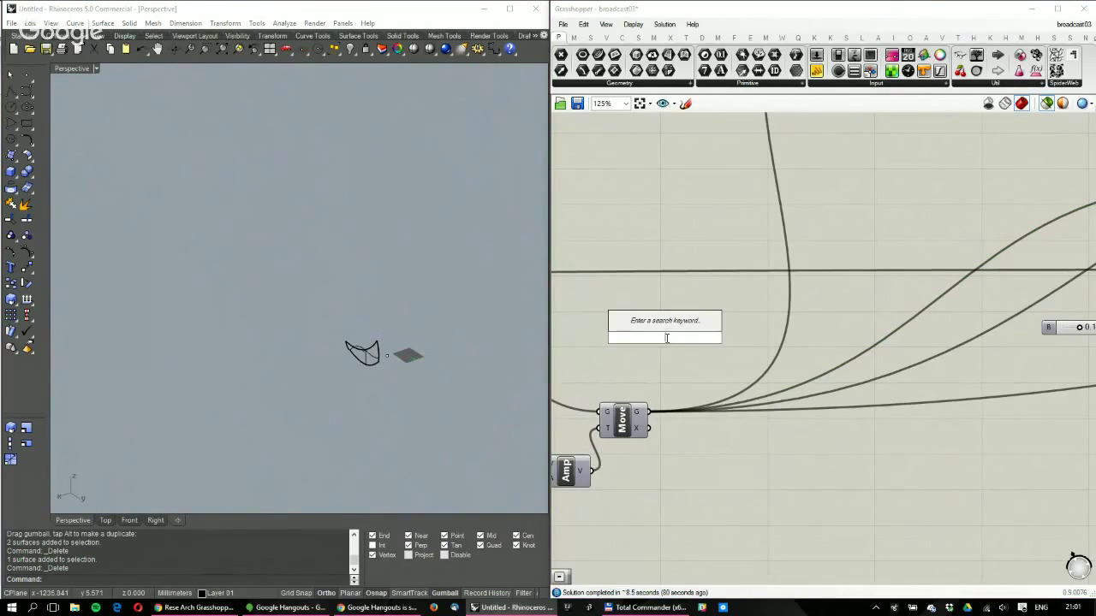
text(decon)
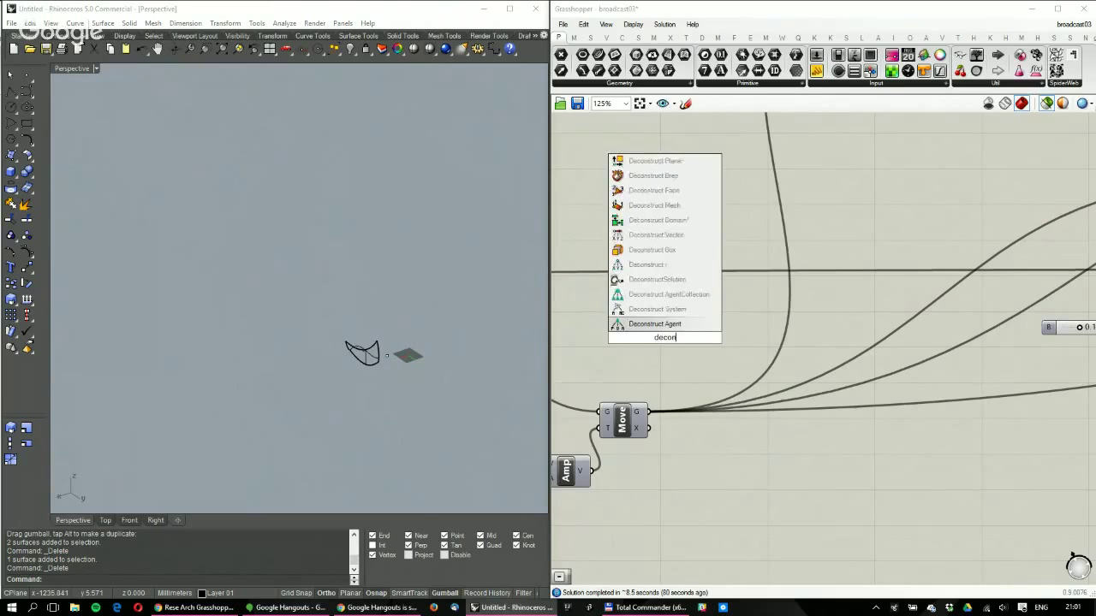
text(struct plane)
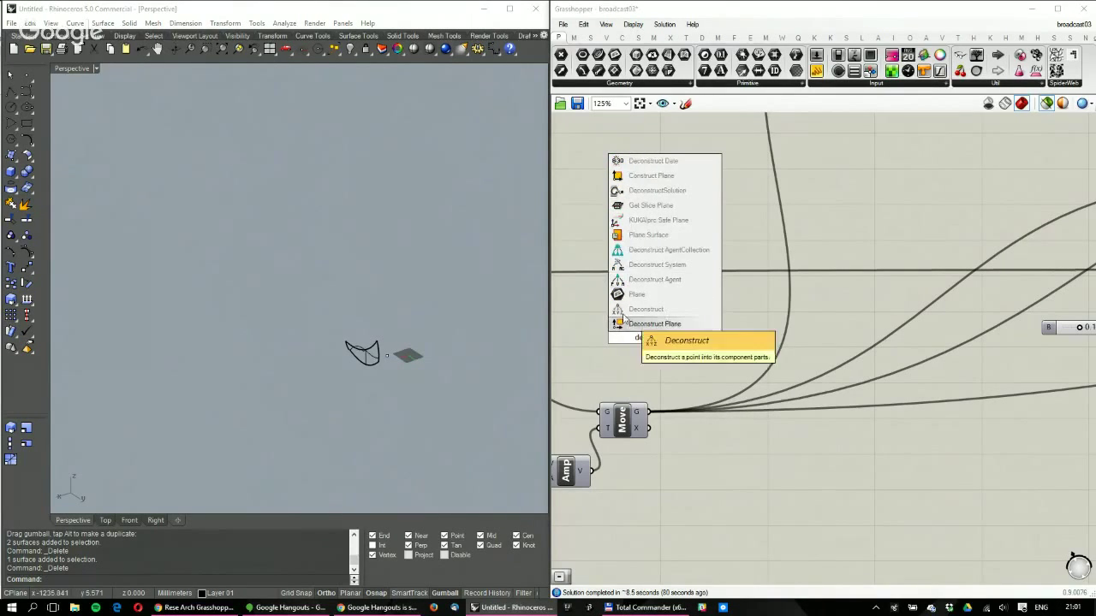
key(Return)
drag(660, 339, 916, 187)
right_drag(915, 187, 609, 378)
scroll(609, 377, down, 1)
drag(770, 387, 870, 378)
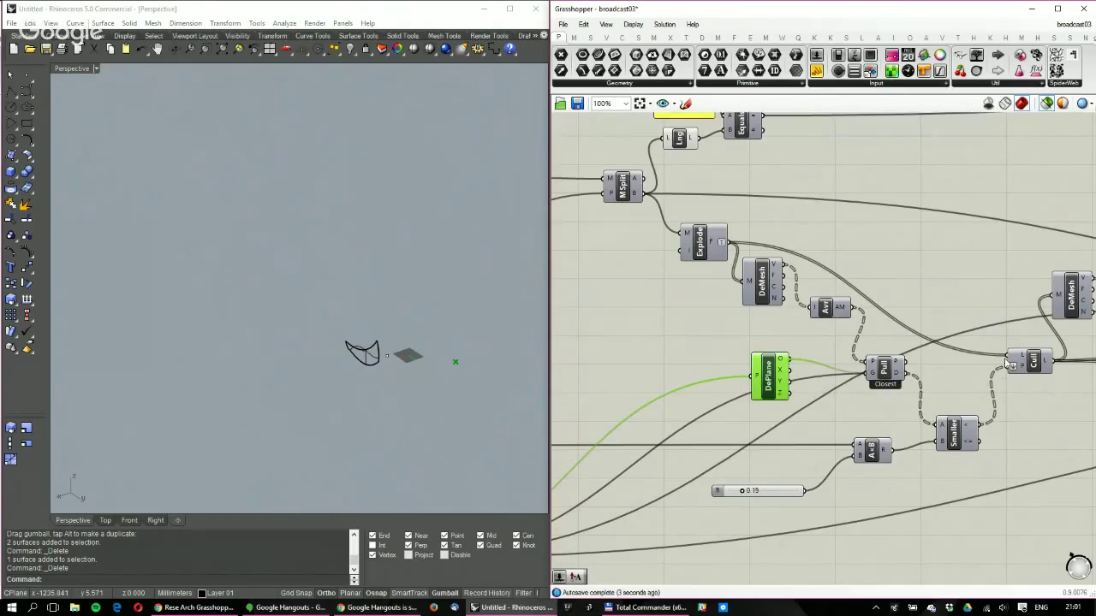
right_drag(995, 395, 926, 393)
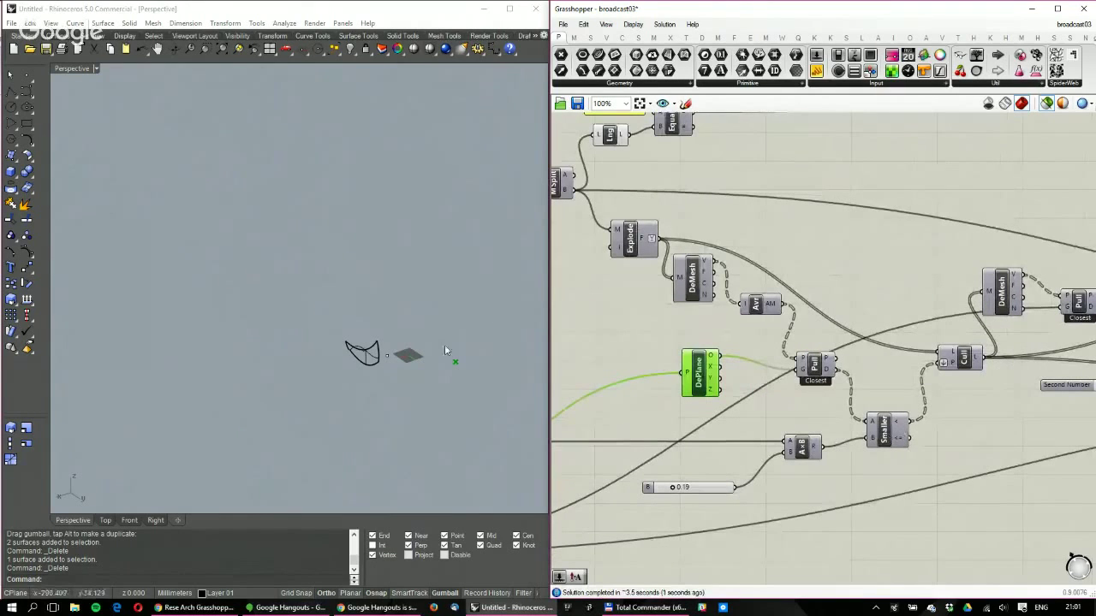
Preview the mesh faces kept by the first Cull component and inspect them in the Perspective viewport
click(963, 361)
right_drag(1026, 329, 904, 344)
right_drag(422, 243, 490, 279)
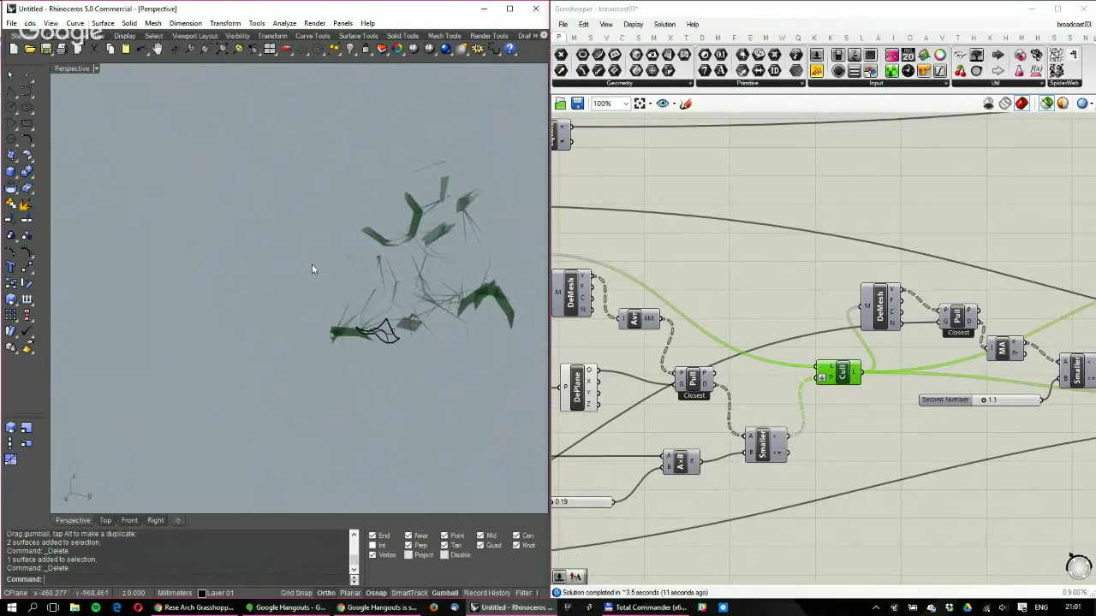
right_drag(888, 323, 789, 315)
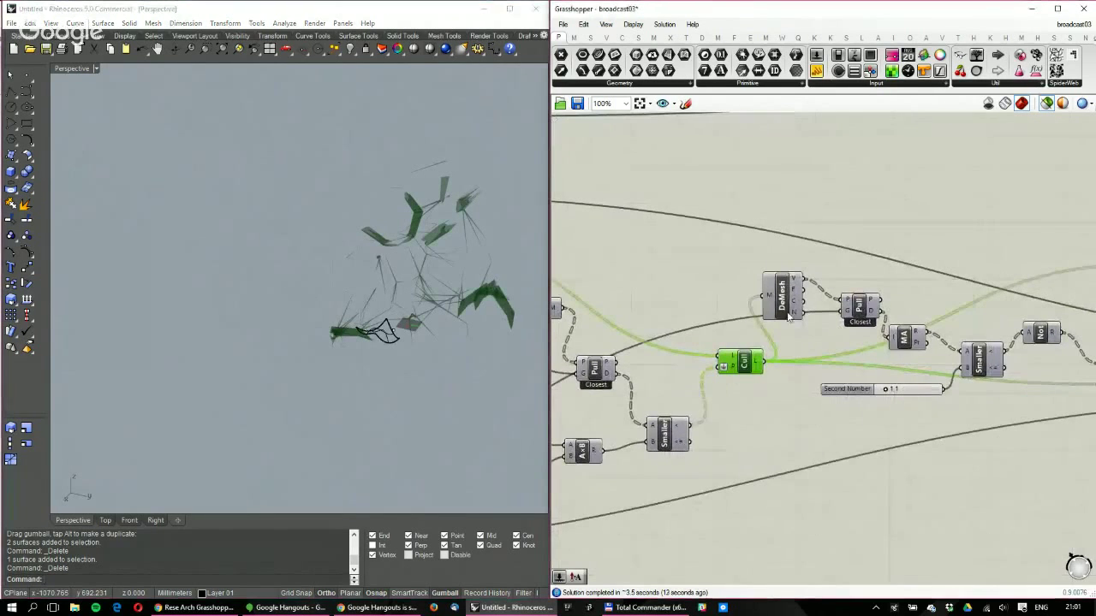
Reposition the second Pull component beside its DeMesh component and preview its pulled points
drag(861, 313, 862, 332)
scroll(809, 342, down, 3)
right_drag(809, 347, 908, 314)
scroll(990, 323, up, 1)
scroll(907, 314, up, 4)
drag(877, 295, 856, 295)
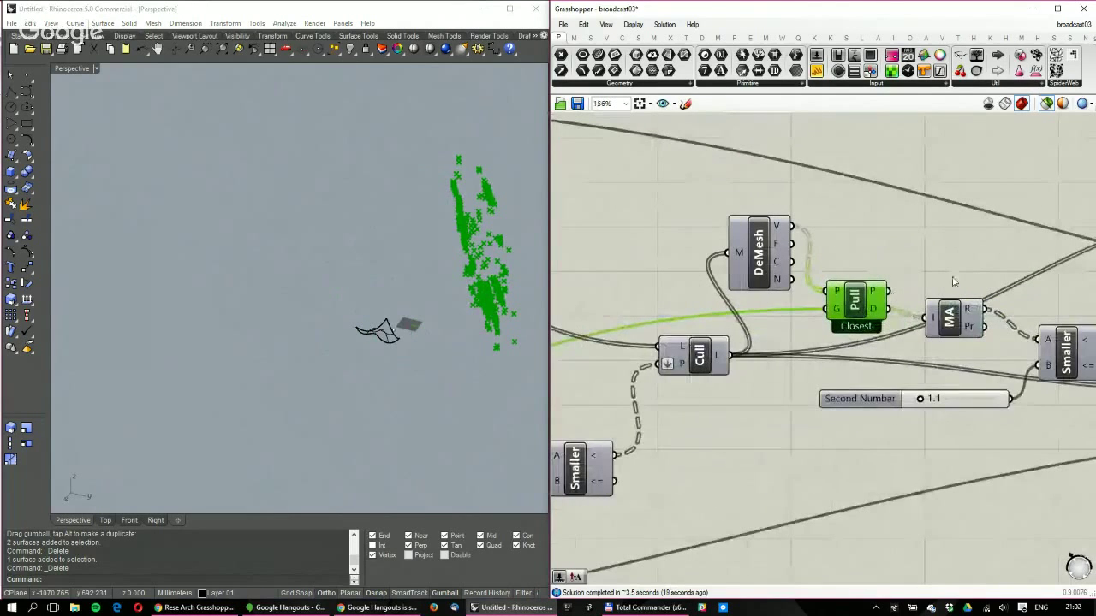
Select the MA component and trace the wires feeding it from the second Pull component
right_drag(957, 320, 848, 310)
drag(848, 310, 885, 304)
right_drag(752, 298, 833, 289)
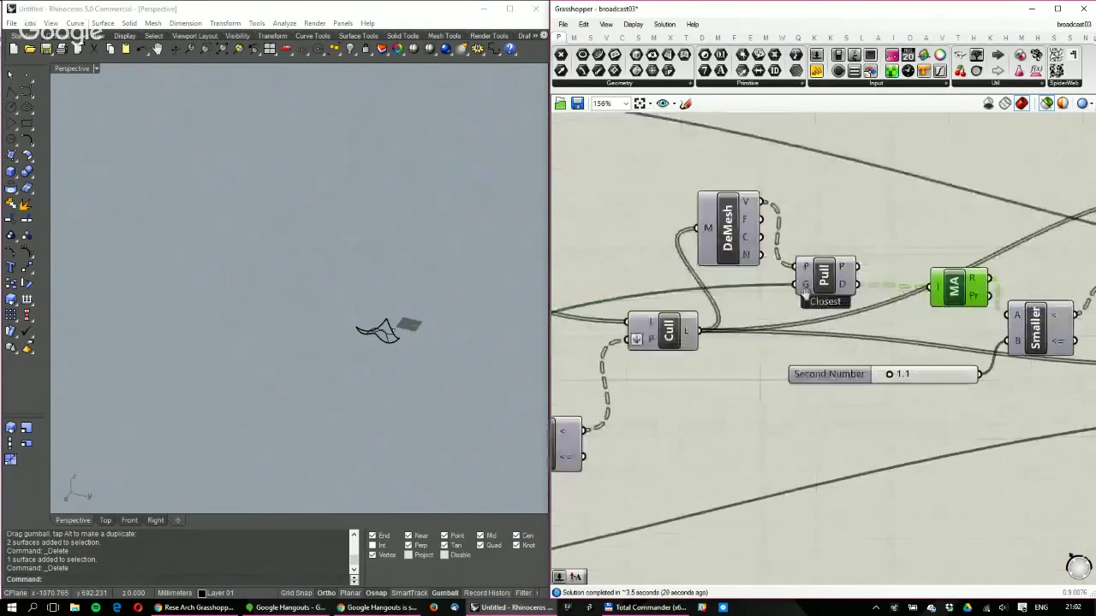
scroll(833, 289, down, 4)
right_drag(698, 303, 885, 315)
scroll(937, 334, up, 3)
scroll(903, 317, up, 1)
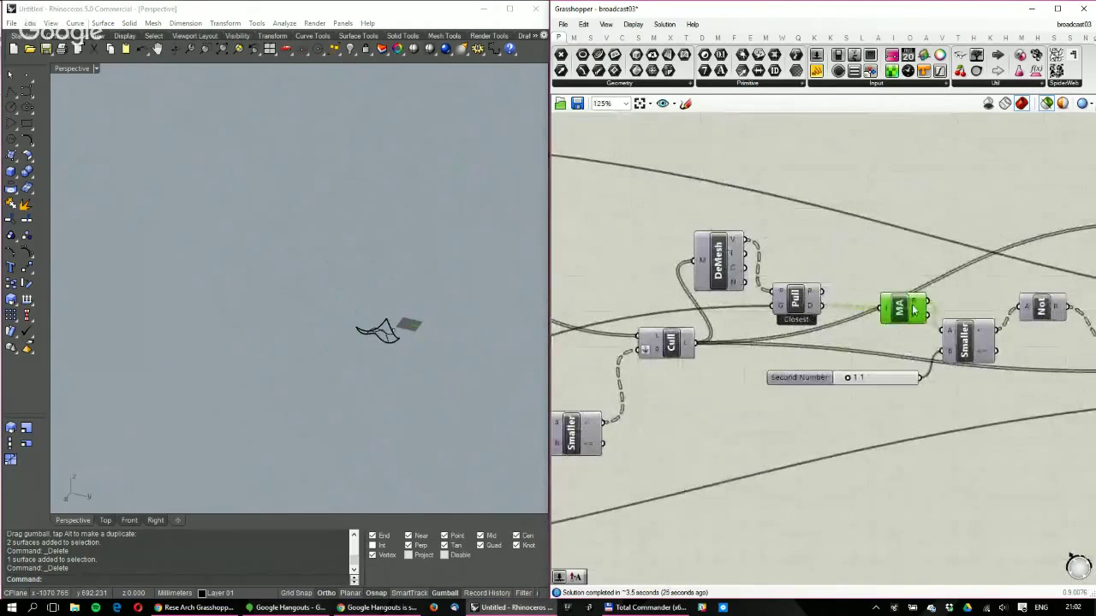
drag(885, 316, 857, 322)
Review how the averaged distances from MA are compared with the Second Number slider in the Smaller component
right_drag(1039, 342, 923, 351)
scroll(944, 351, down, 1)
mouse_move(822, 359)
right_down()
mouse_move(900, 339)
mouse_move(878, 355)
mouse_move(827, 343)
mouse_move(843, 352)
right_up()
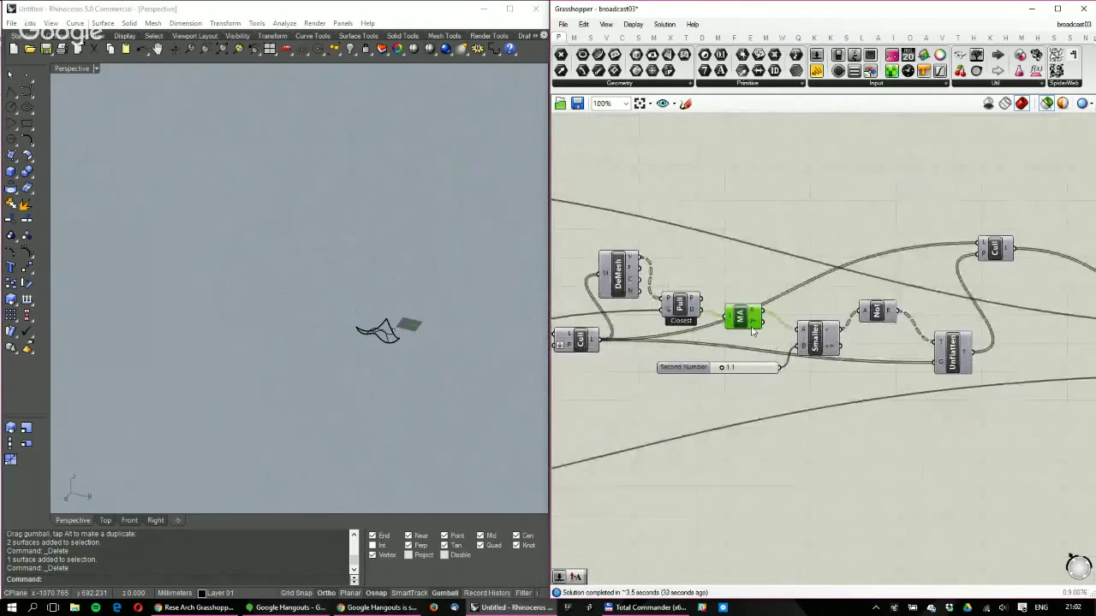
scroll(747, 336, up, 1)
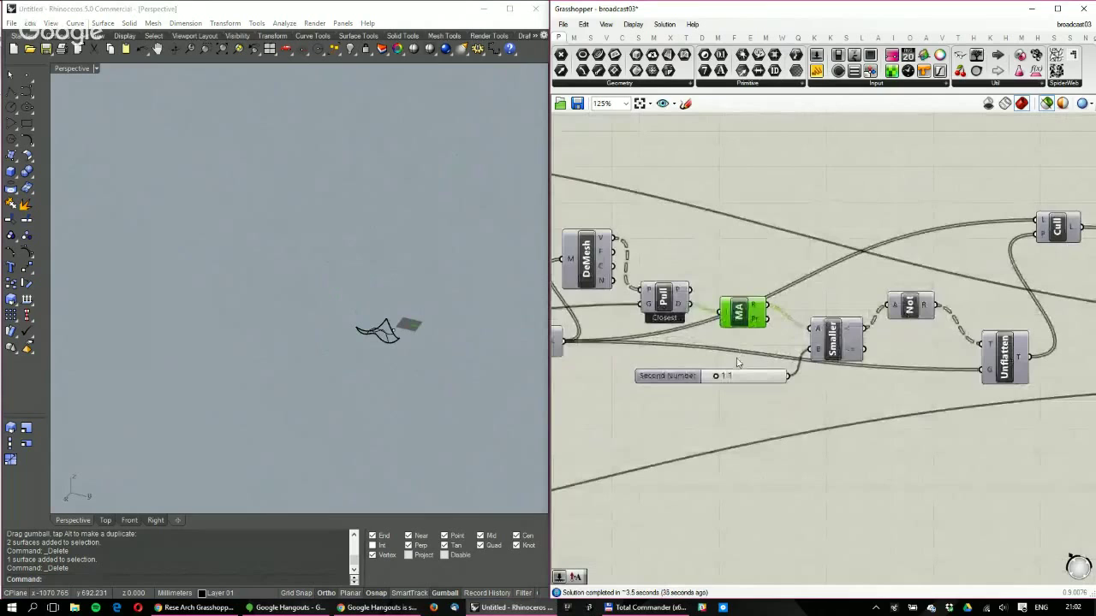
scroll(647, 327, up, 1)
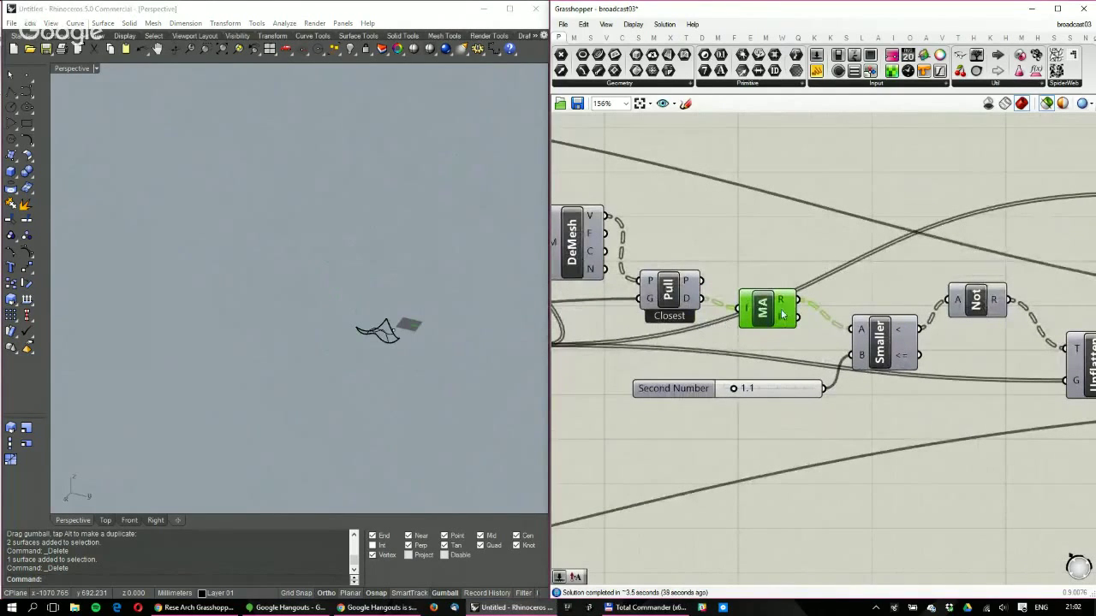
scroll(775, 320, down, 3)
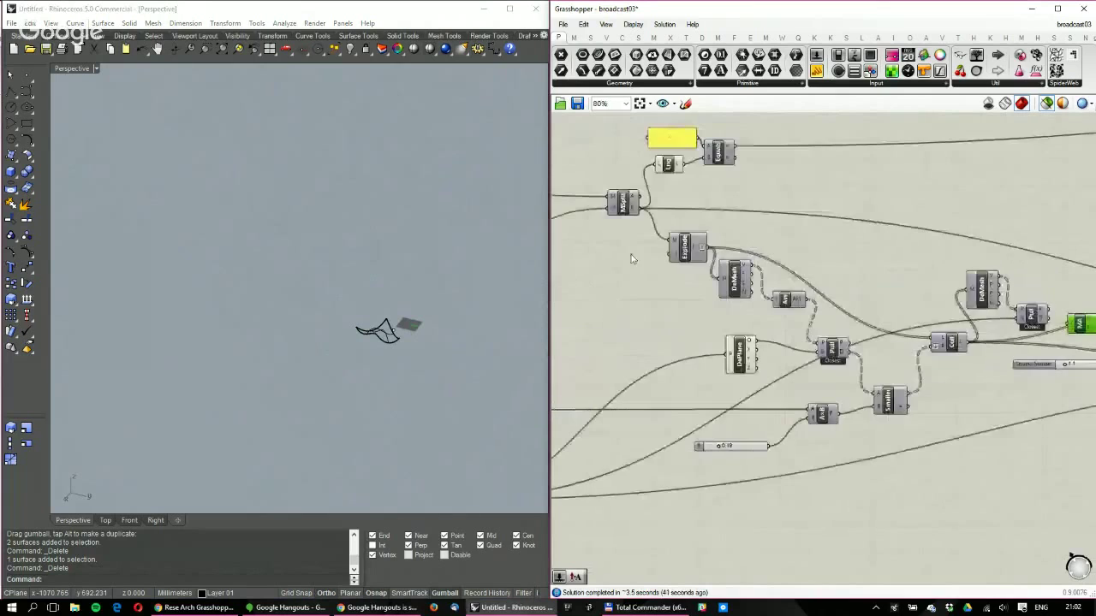
scroll(952, 309, up, 2)
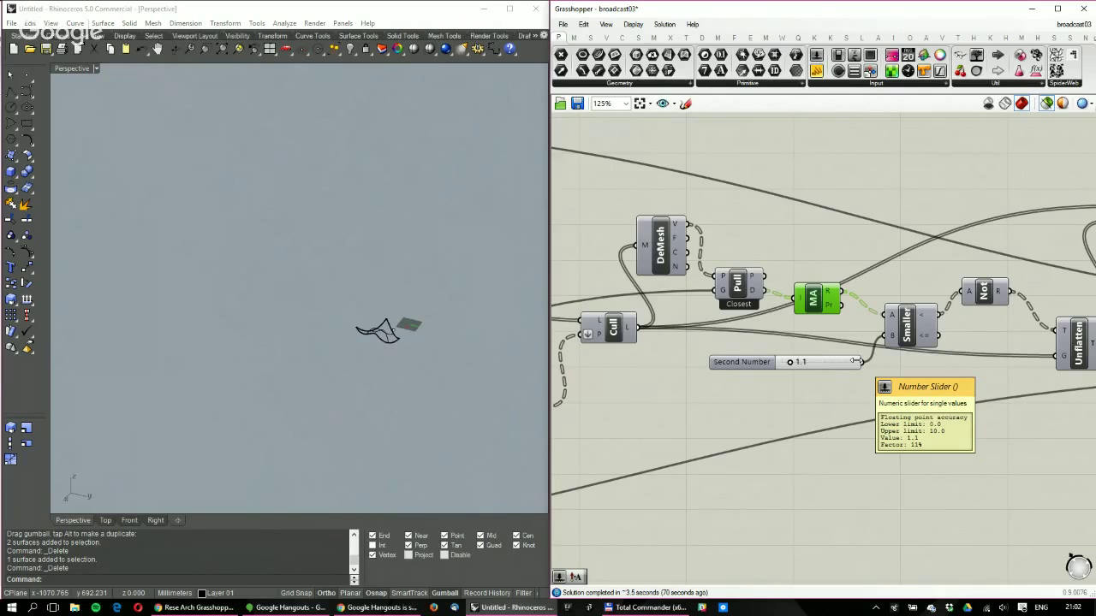
Follow the Unflatten component's pattern into the last Cull component and preview the remaining faces
right_drag(854, 361, 767, 366)
click(981, 340)
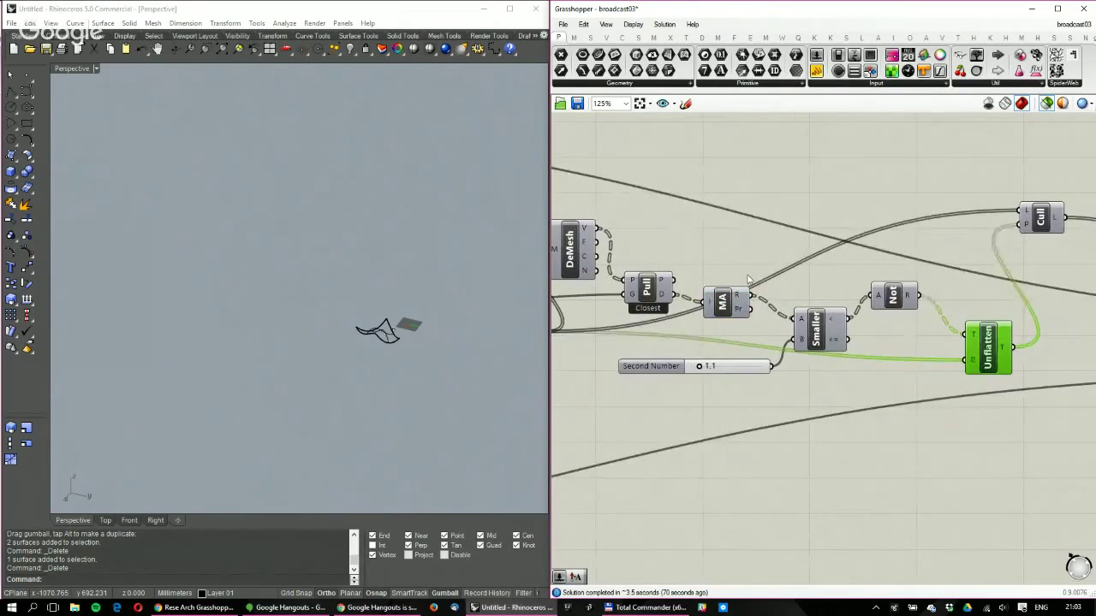
right_drag(792, 296, 828, 334)
scroll(843, 306, down, 3)
scroll(913, 331, up, 2)
right_drag(915, 331, 831, 352)
click(882, 291)
right_drag(989, 321, 792, 342)
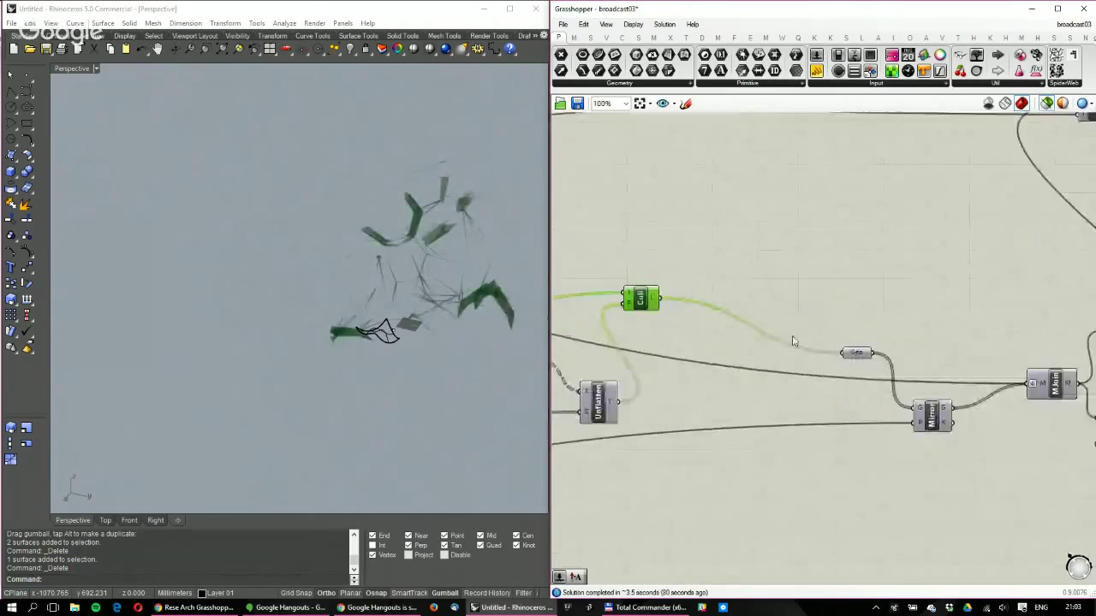
Preview the Geo parameter, then the Mirror and MJoin results together, and inspect the joined mesh in the Perspective viewport
scroll(877, 367, up, 1)
click(856, 349)
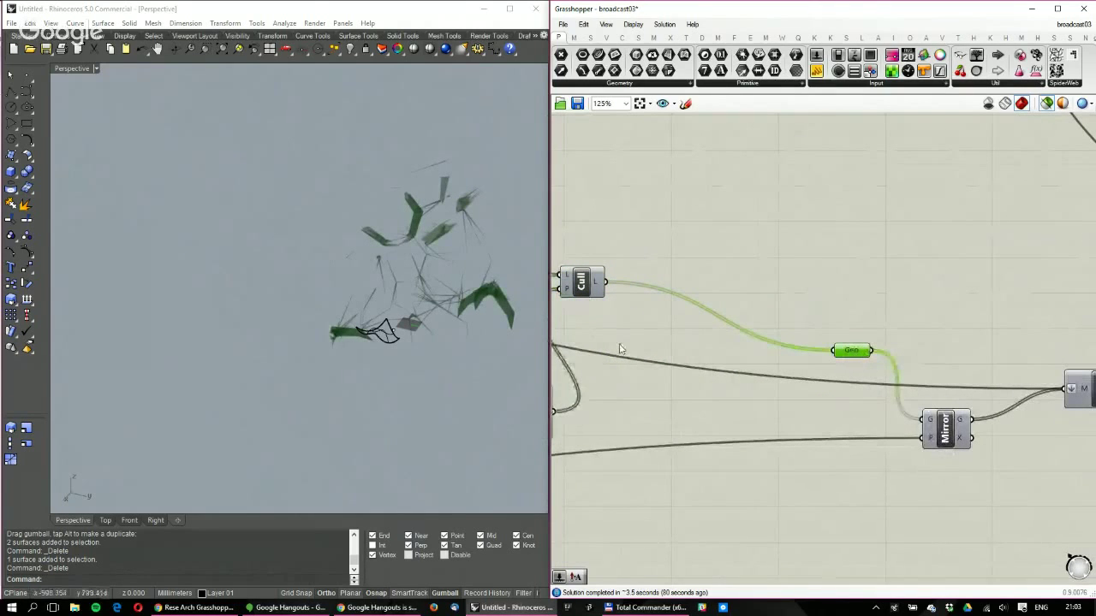
click(945, 432)
right_drag(995, 372, 815, 340)
shift+click(917, 364)
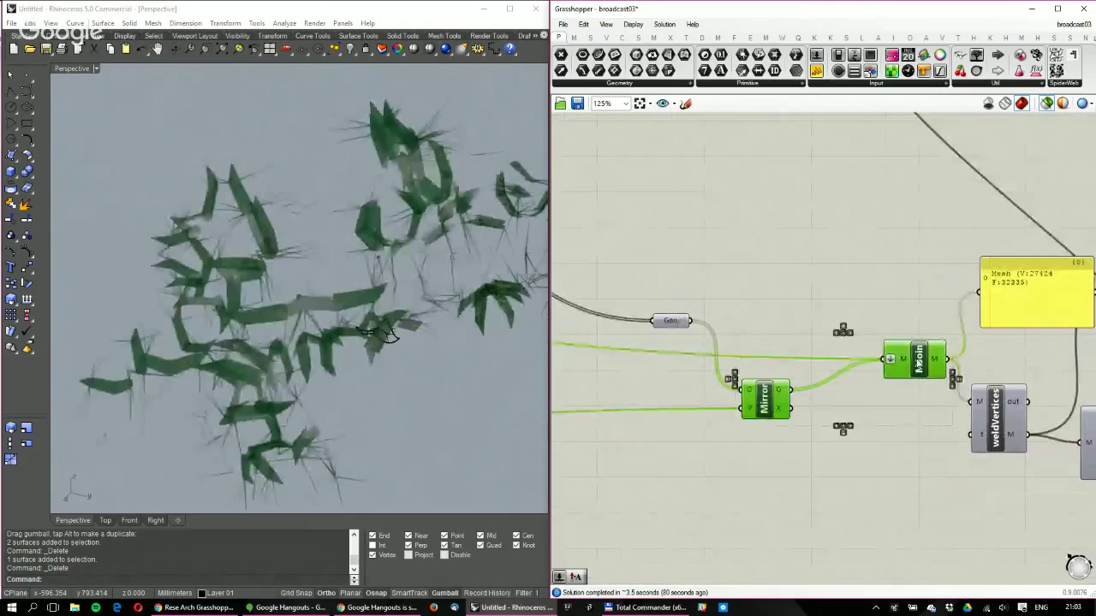
scroll(387, 318, down, 5)
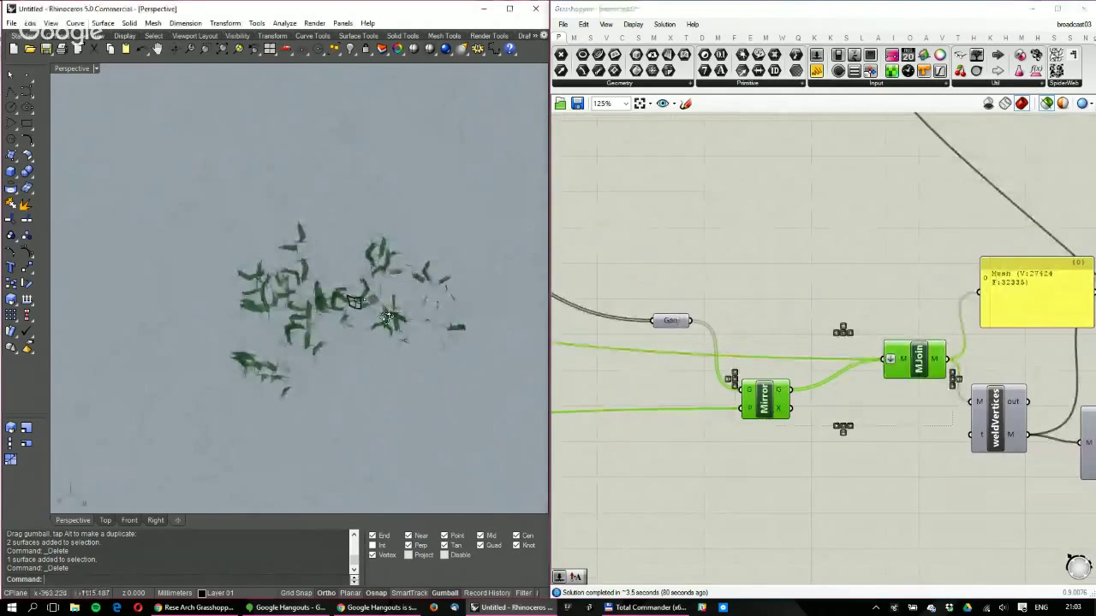
scroll(784, 394, down, 2)
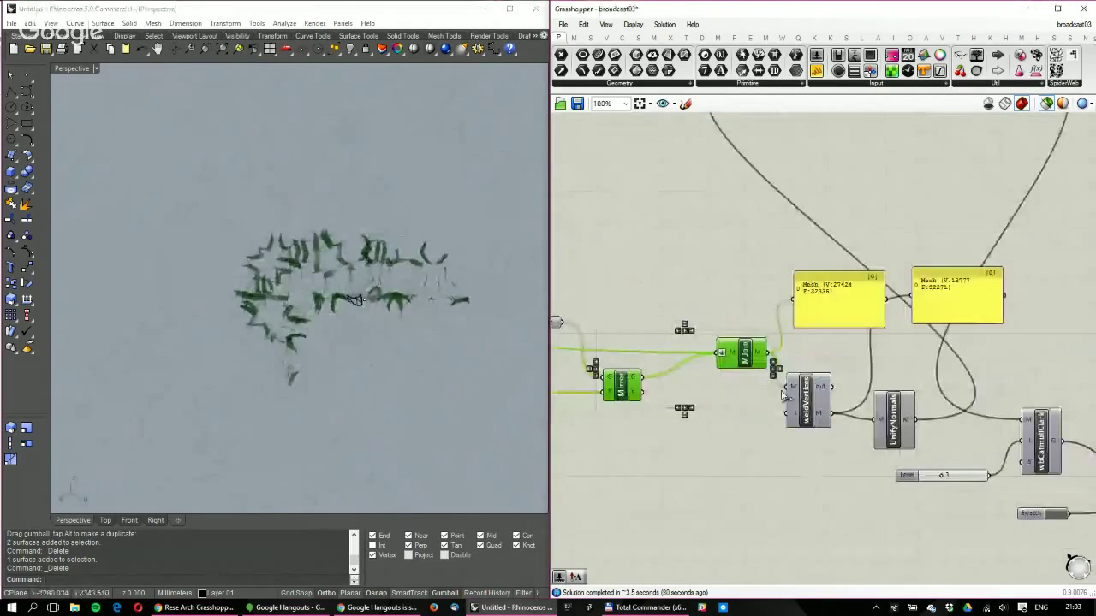
Select the UnifyNormals component and trace its mesh through P'n'C and Loop End to wbCatmullClark
scroll(783, 394, up, 1)
click(750, 424)
right_drag(870, 338, 827, 506)
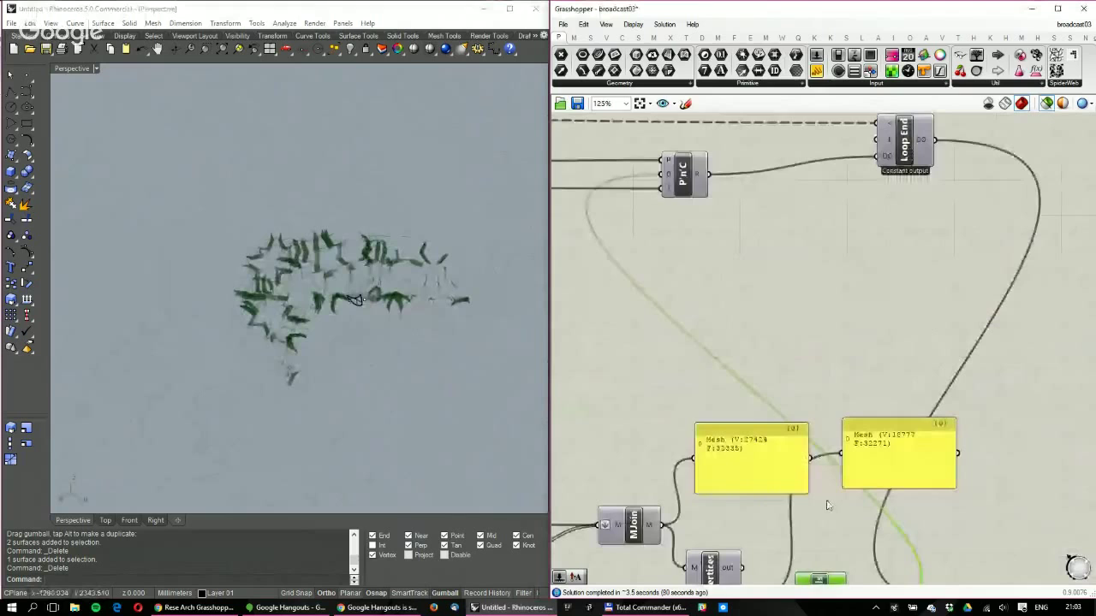
scroll(827, 505, down, 2)
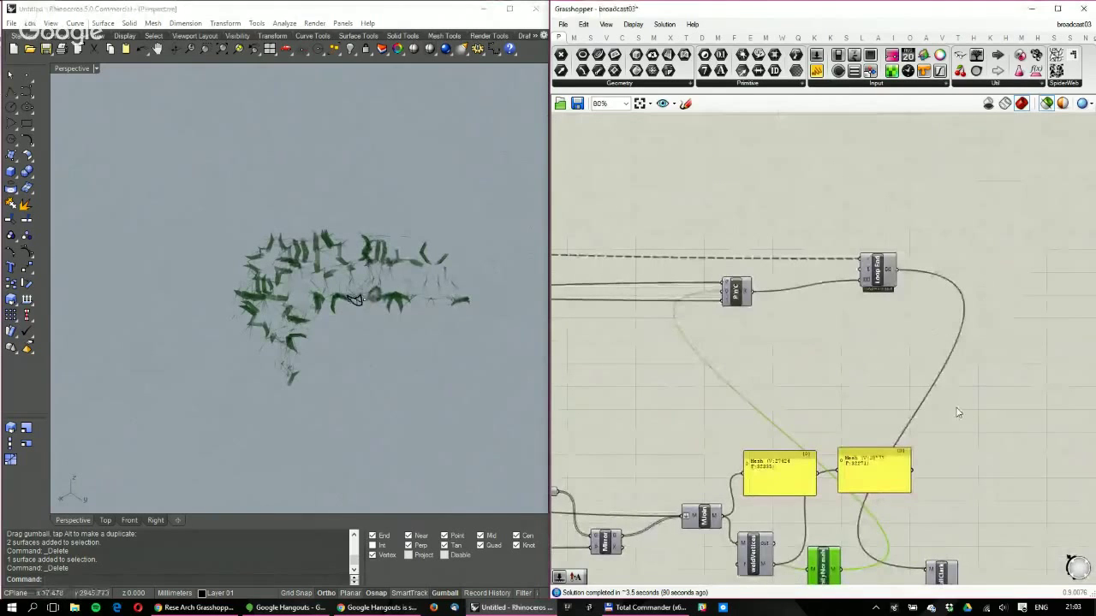
scroll(981, 508, up, 1)
scroll(981, 508, up, 2)
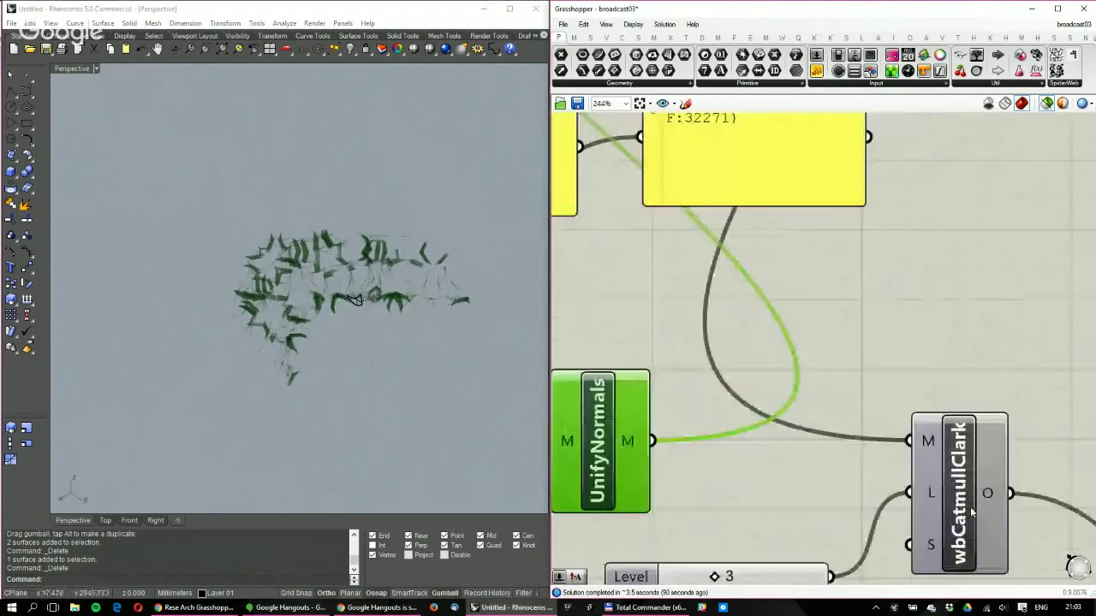
Retrigger the loop at its Loop Start component and frame the base surface in the Perspective viewport
scroll(856, 445, down, 5)
right_drag(556, 394, 696, 384)
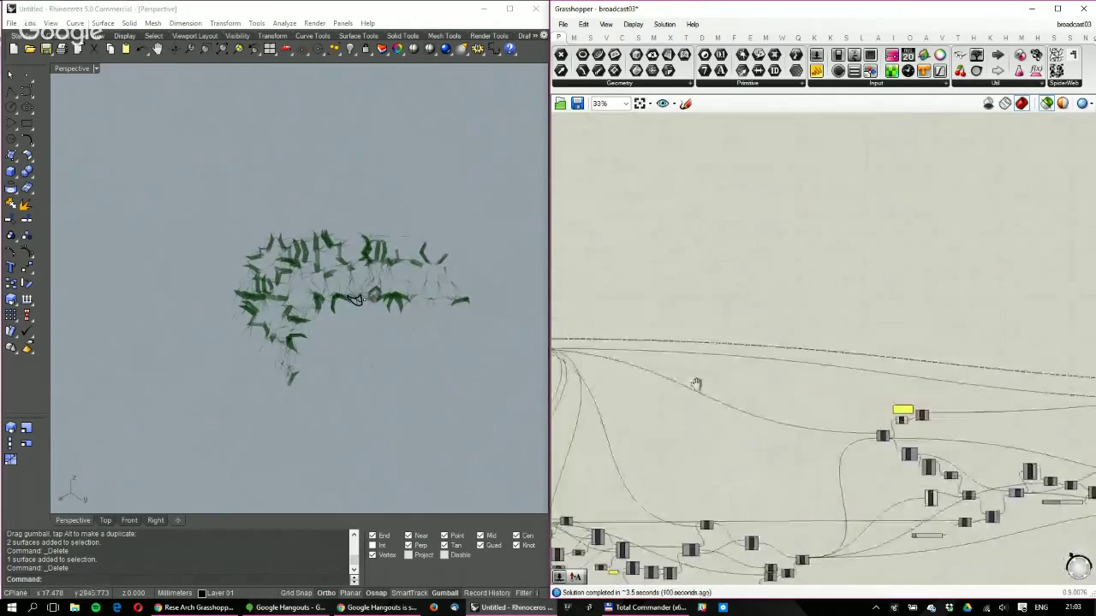
scroll(696, 383, up, 6)
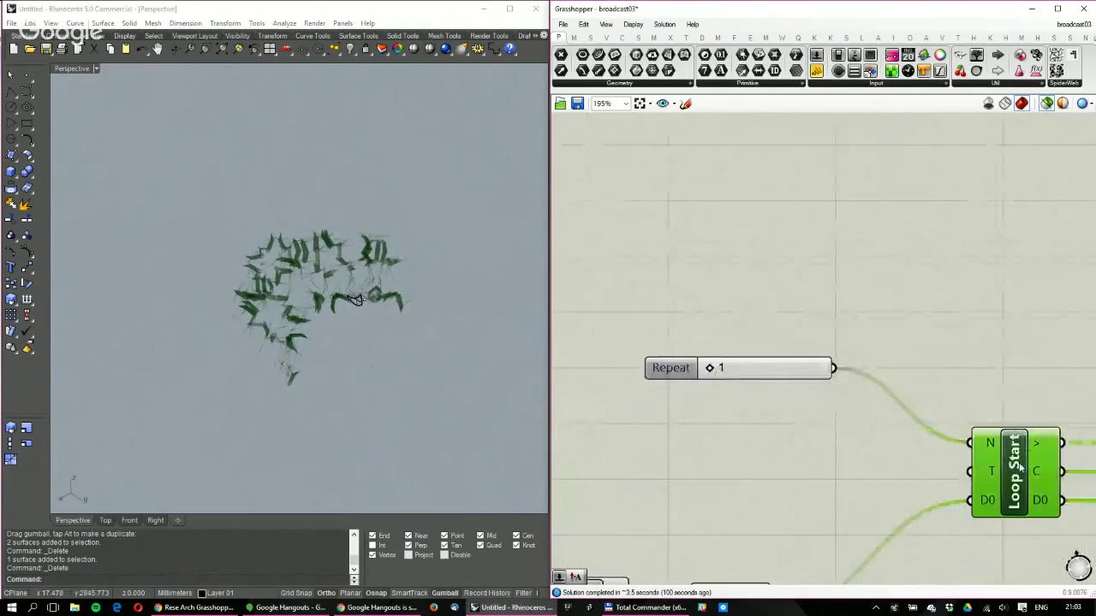
double_click(1020, 467)
ctrl+right_drag(373, 299, 353, 177)
shift+right_drag(219, 240, 305, 255)
Add an Addition component, move Loop Start's C output wires to its result, and connect C to its B input
scroll(832, 362, down, 1)
right_drag(856, 390, 568, 273)
scroll(789, 327, up, 2)
double_click(741, 172)
text(+)
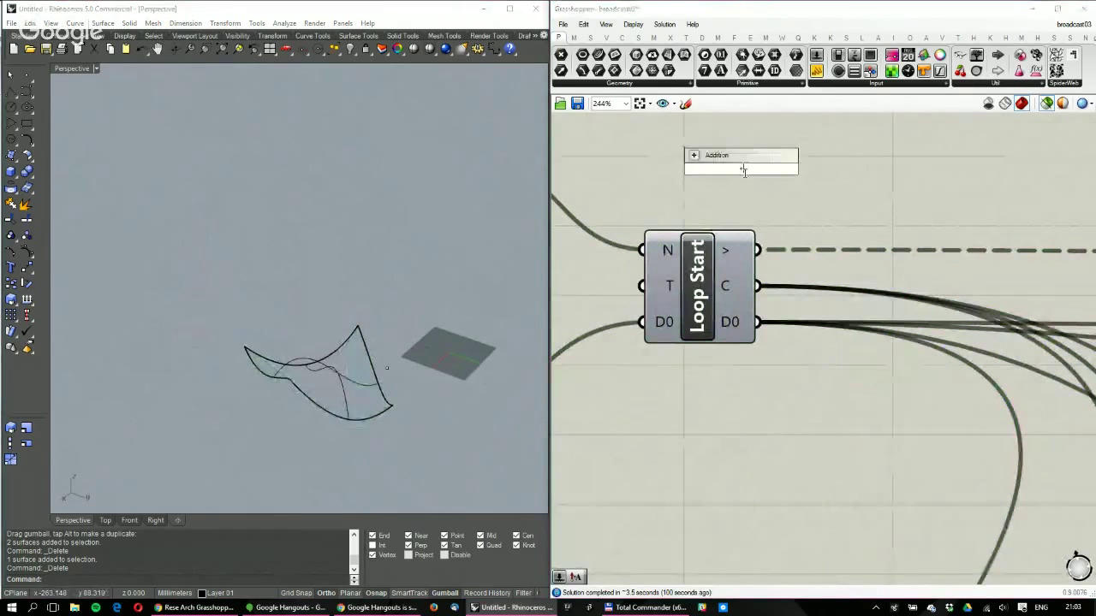
key(Return)
ctrl+shift+drag(758, 293, 820, 195)
drag(755, 288, 767, 199)
Add a number slider for the Addition component's A input and set it to 687
double_click(710, 170)
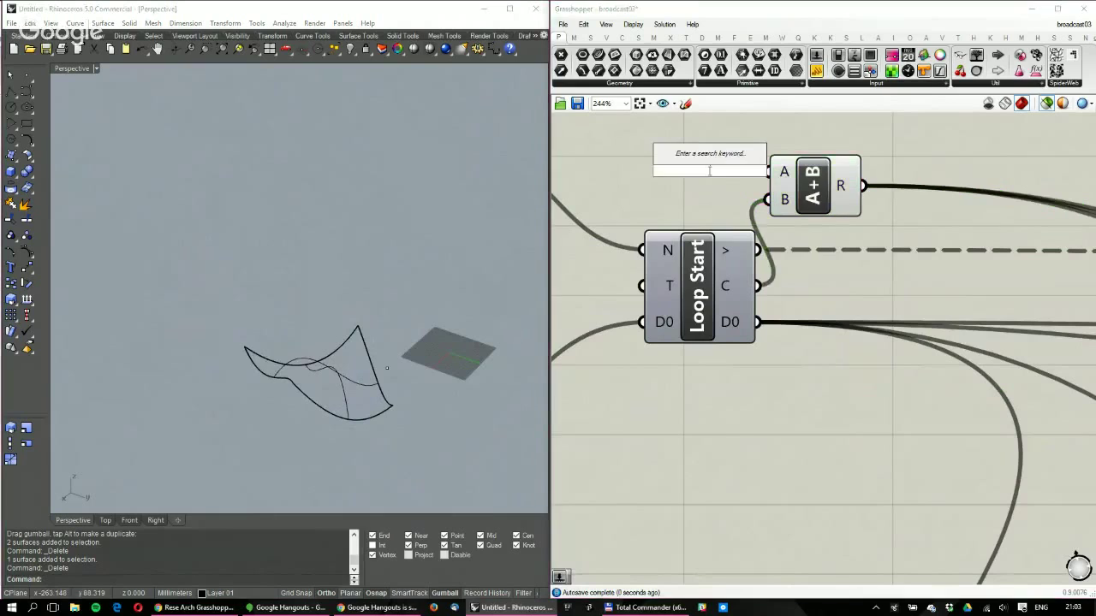
key(Return)
drag(838, 200, 969, 211)
drag(823, 179, 901, 188)
drag(632, 172, 644, 155)
drag(836, 154, 778, 152)
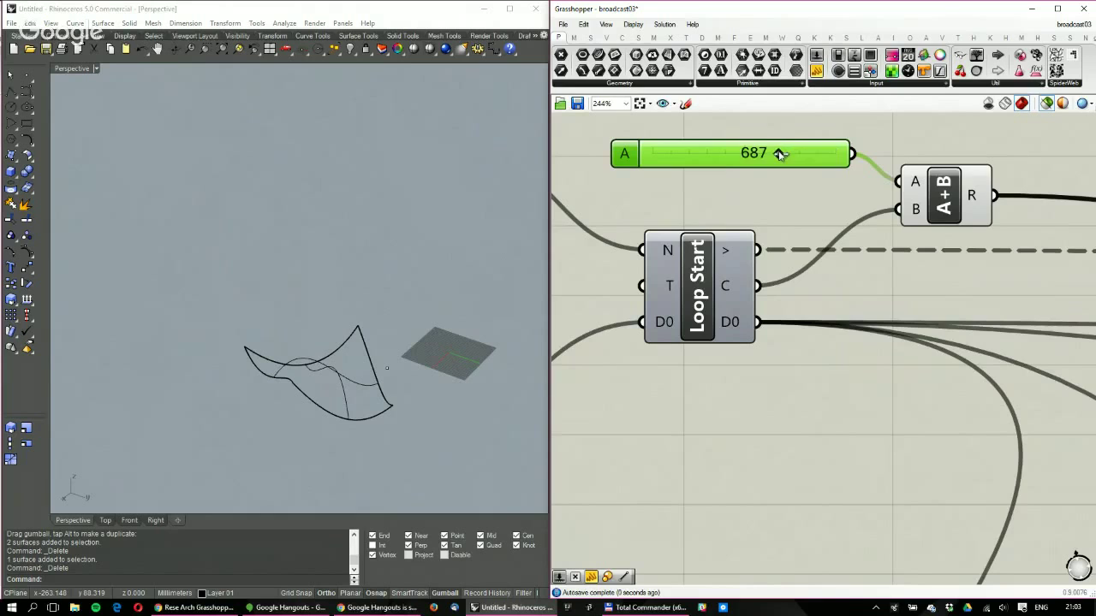
Turn off the selected-only preview and set the Repeat slider to 18
scroll(778, 152, down, 5)
click(1048, 103)
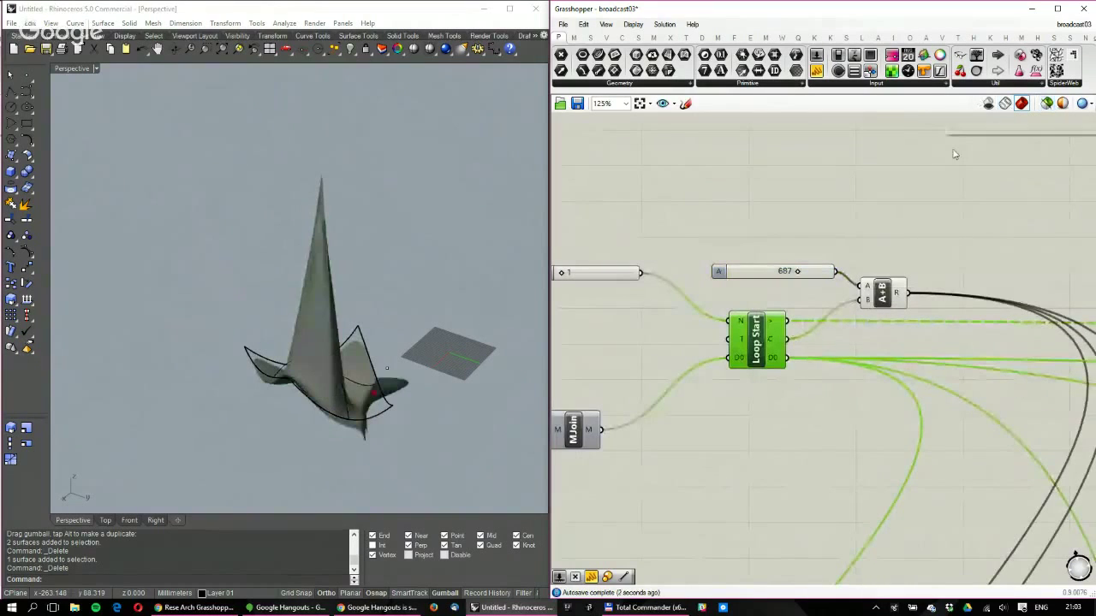
right_drag(715, 306, 870, 342)
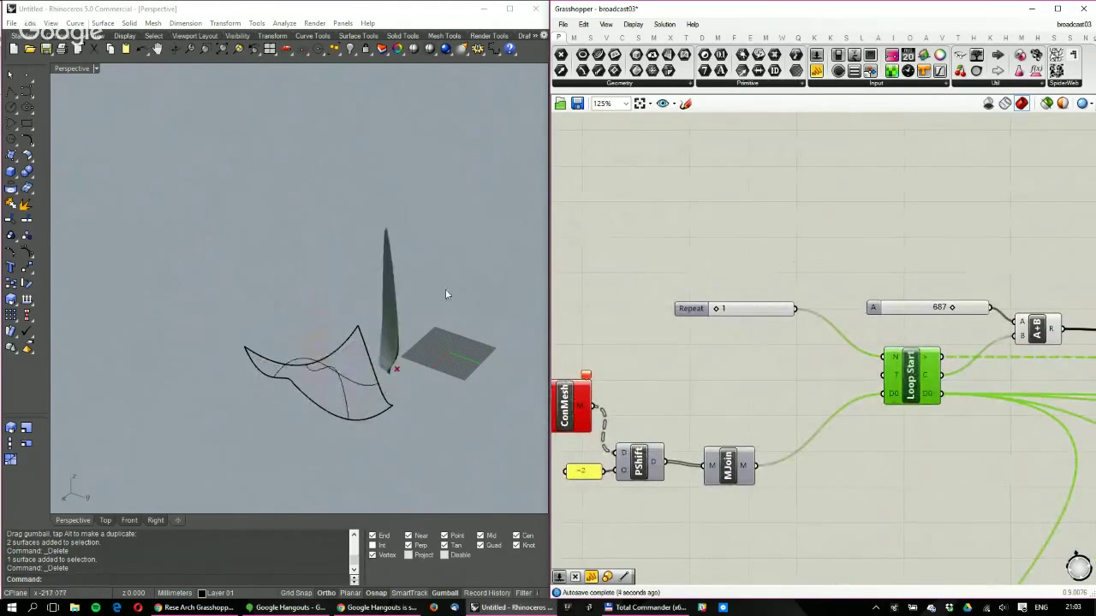
scroll(727, 311, up, 3)
drag(709, 310, 726, 307)
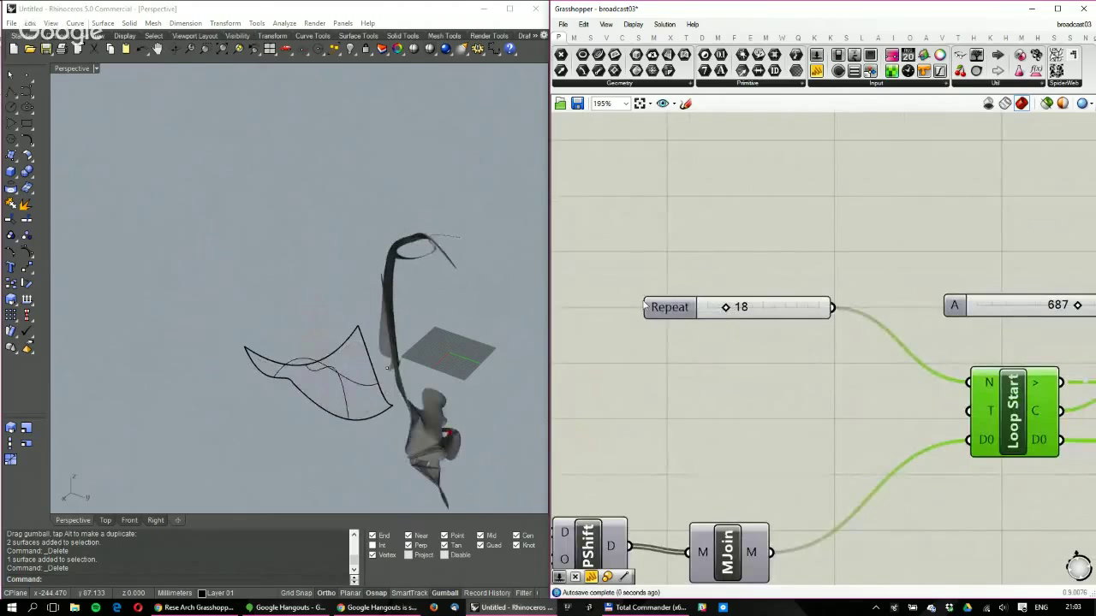
Inspect the looped mesh from another angle and set the Repeat slider to 32
right_drag(369, 254, 531, 300)
scroll(360, 347, up, 6)
scroll(387, 336, down, 6)
drag(725, 309, 740, 307)
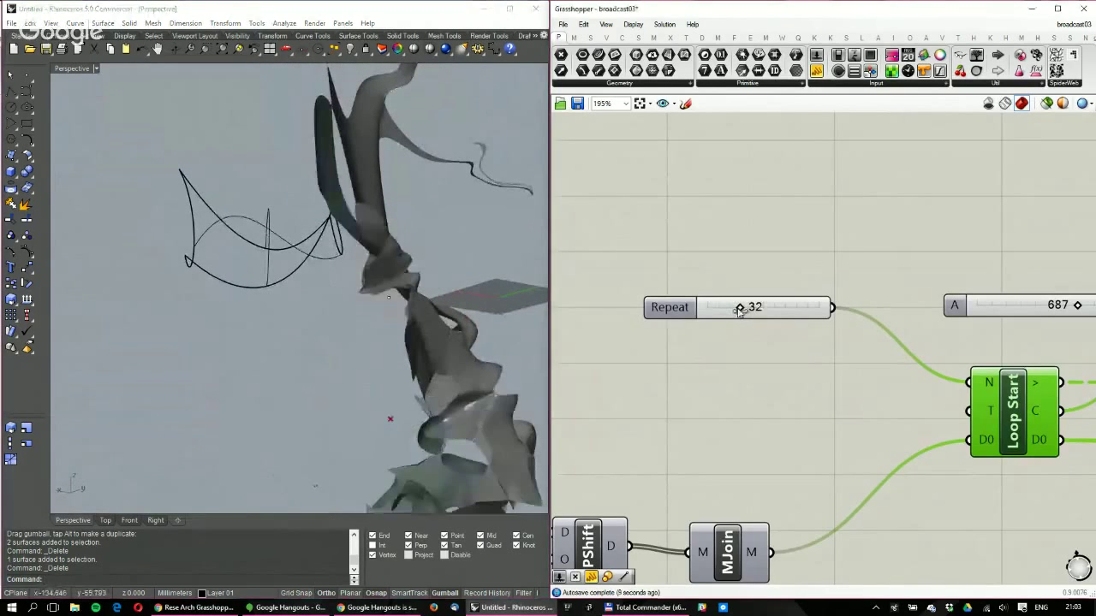
Examine the overall form and the openings of the looped mesh in the Perspective viewport
right_drag(342, 300, 311, 317)
scroll(314, 322, down, 6)
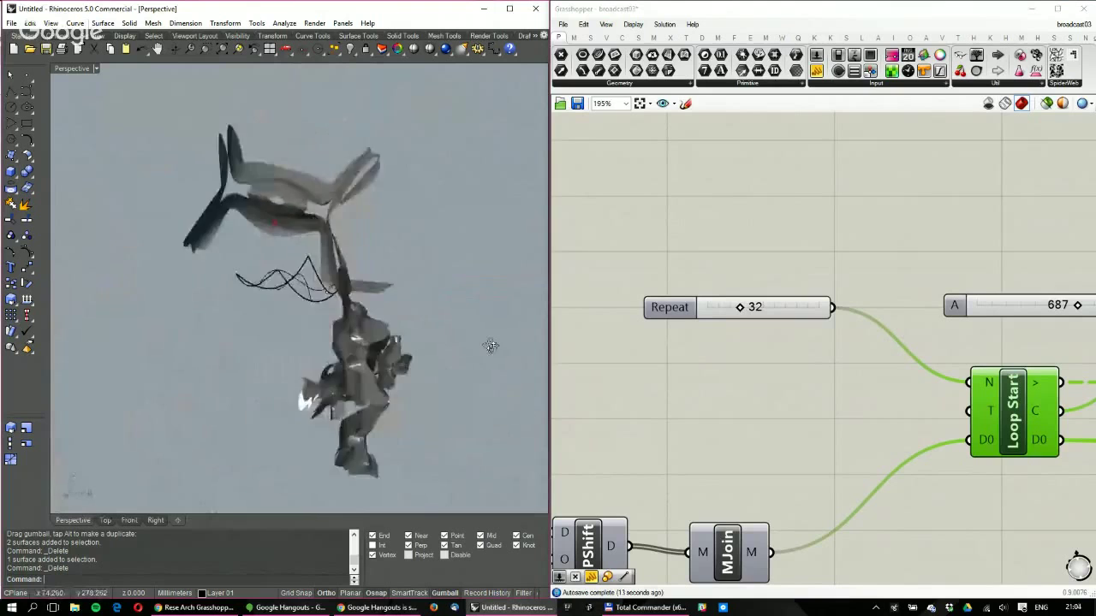
scroll(332, 236, up, 8)
right_drag(345, 200, 366, 253)
scroll(367, 252, up, 12)
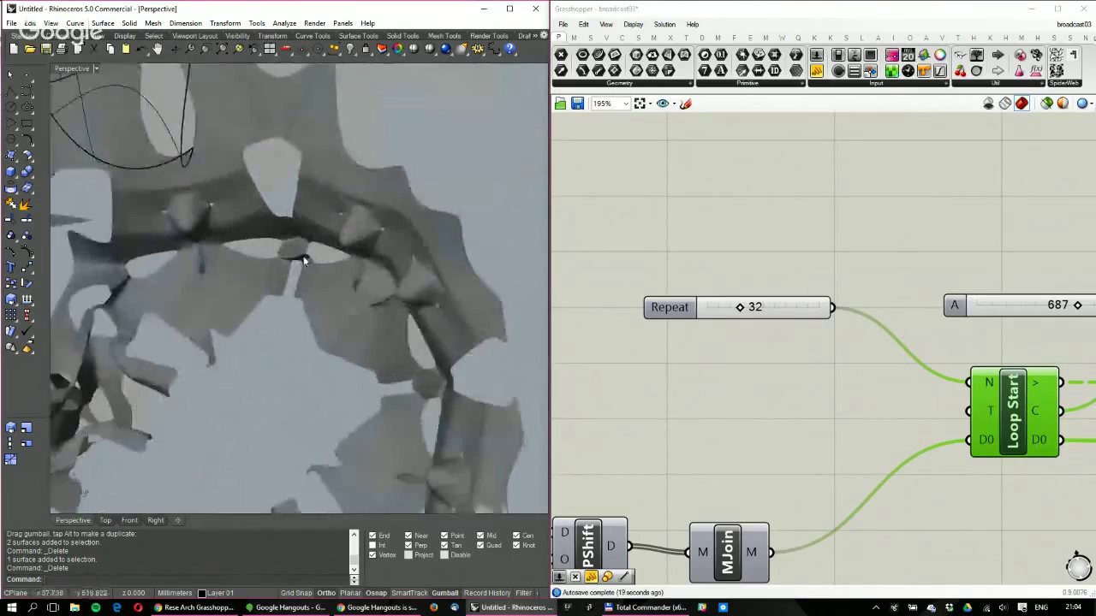
scroll(391, 232, up, 1)
scroll(394, 232, down, 12)
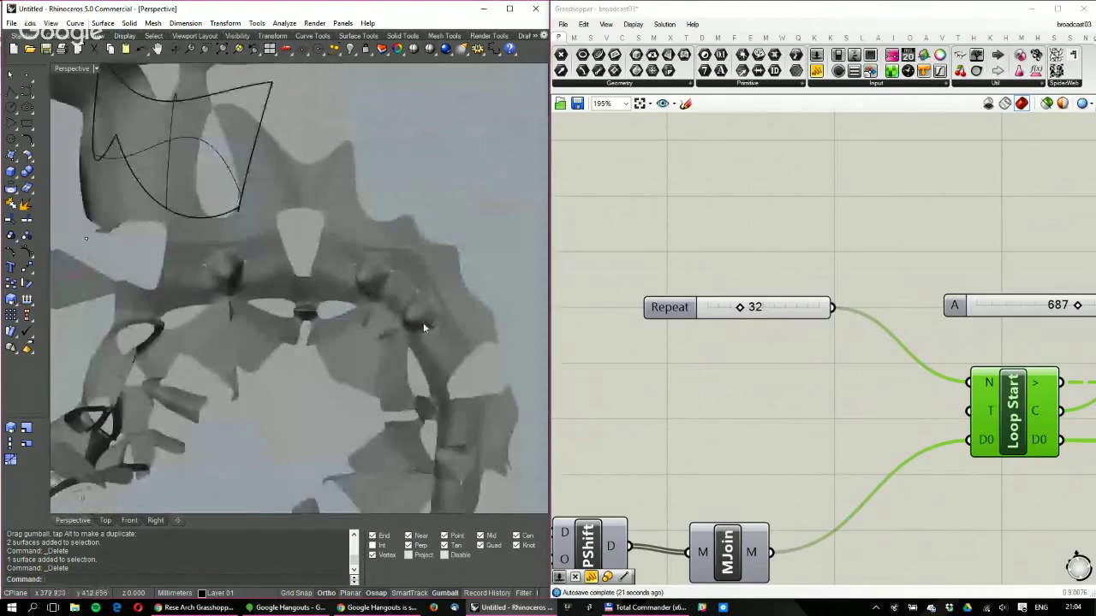
right_drag(421, 323, 256, 390)
scroll(255, 390, down, 5)
Move wbCatmullClark with its Level slider, Swatch and preview component farther from Loop End to make room between them
right_drag(894, 335, 767, 352)
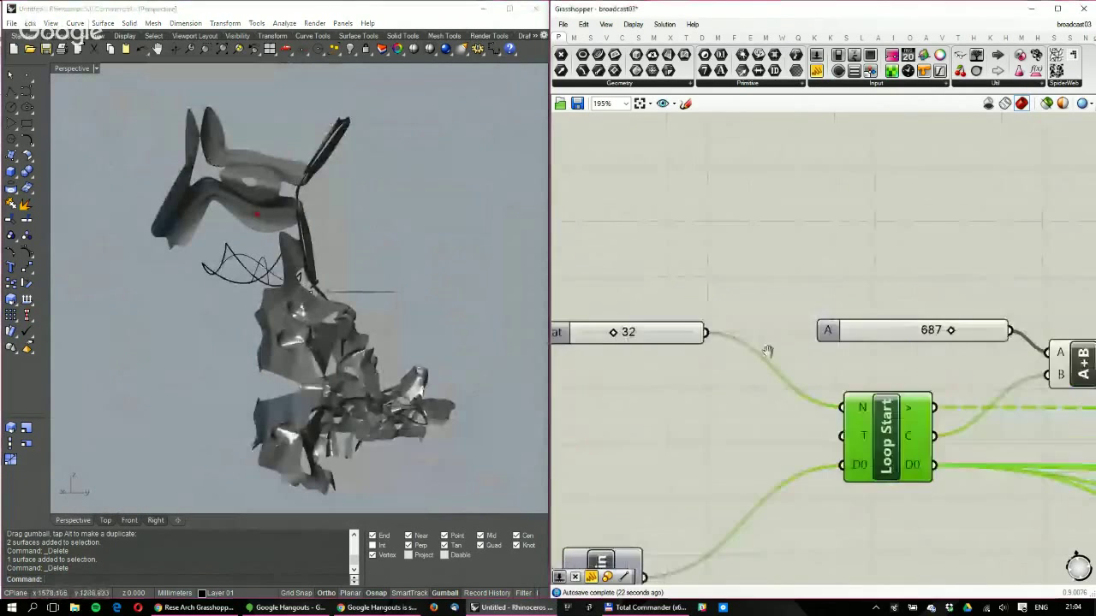
scroll(777, 357, down, 4)
right_drag(951, 371, 604, 278)
scroll(603, 278, down, 4)
right_drag(1031, 411, 734, 394)
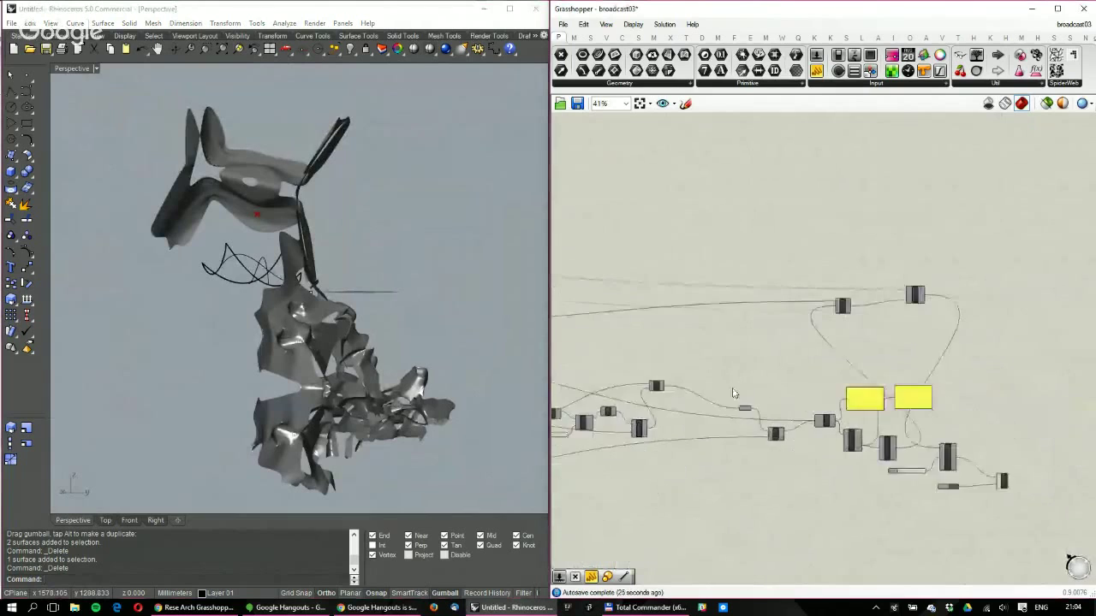
scroll(977, 445, up, 2)
right_drag(1038, 505, 722, 421)
drag(772, 468, 593, 352)
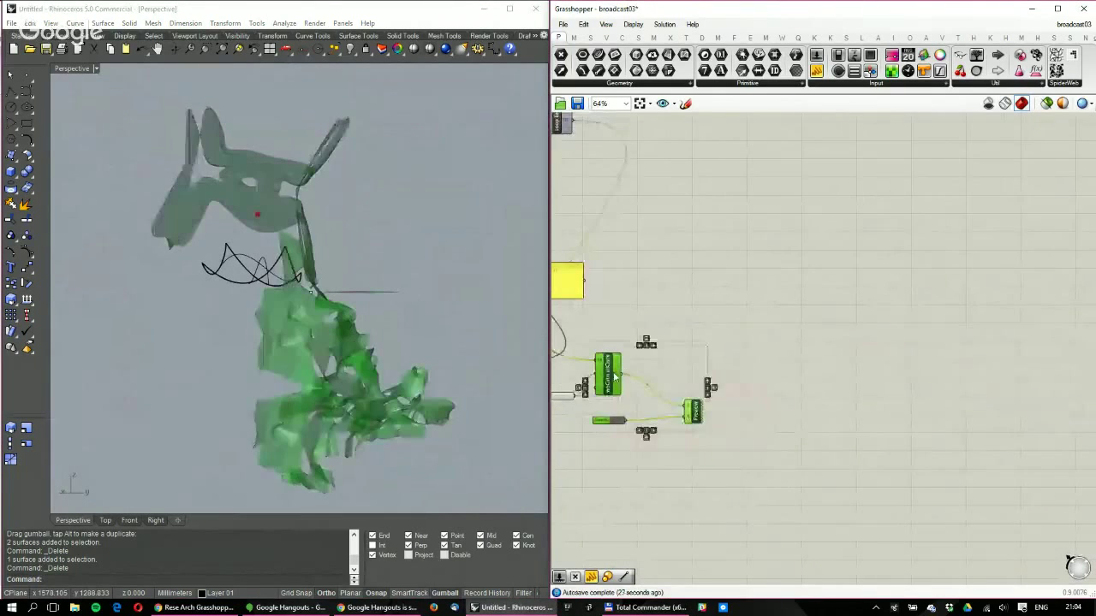
right_drag(592, 353, 754, 378)
drag(789, 429, 690, 392)
drag(921, 510, 698, 387)
drag(763, 398, 907, 244)
scroll(771, 342, up, 3)
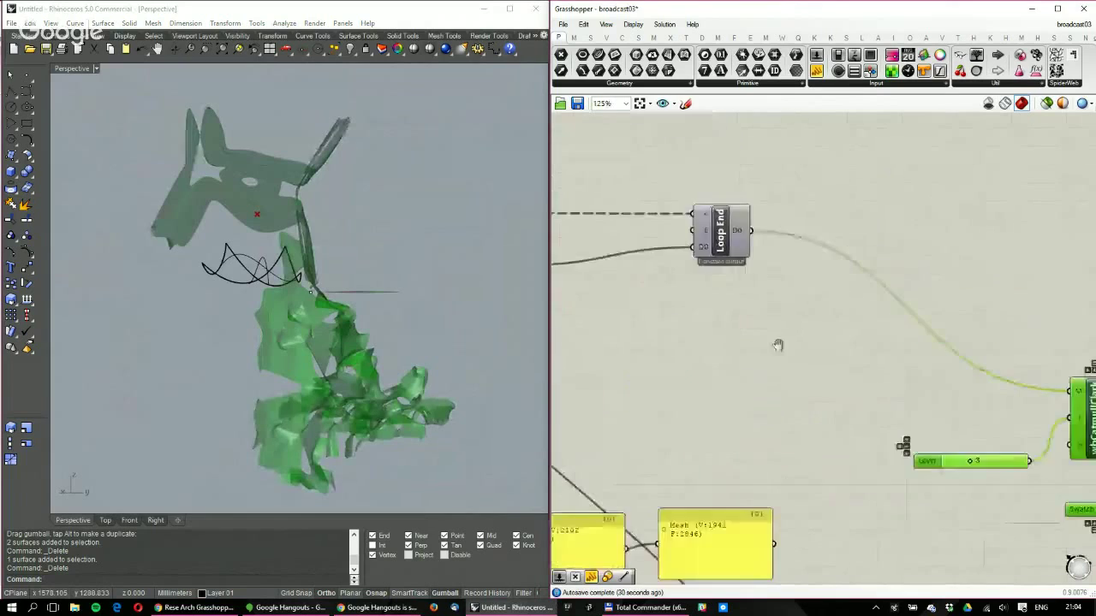
Add a Weaverbird's Mesh Thicken component and wire it between Loop End's D0 output and wbCatmullClark's M input
double_click(779, 358)
text(thi)
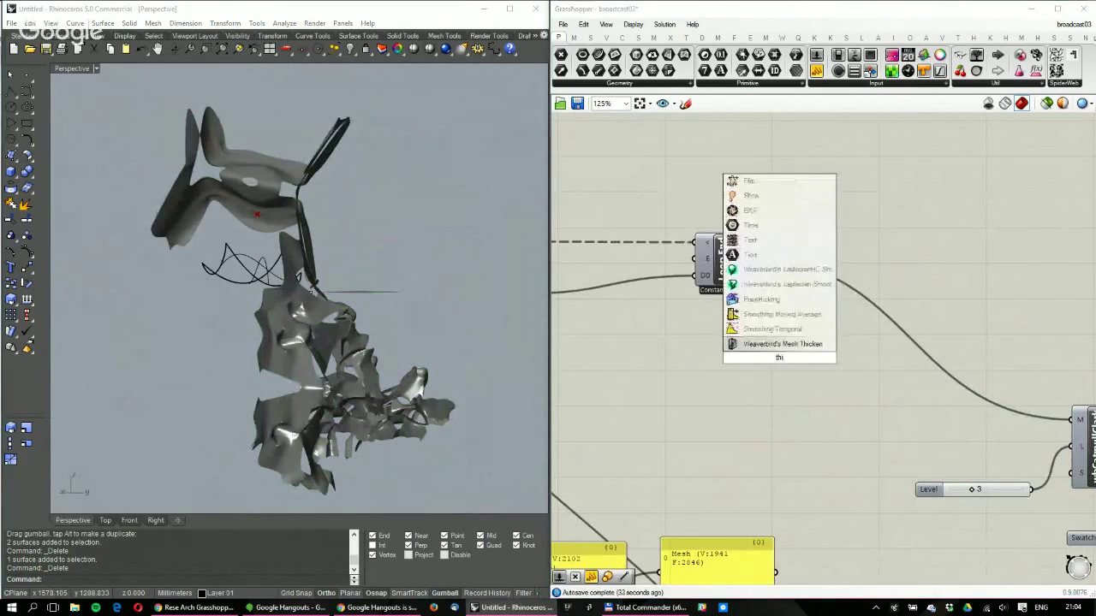
key(Return)
drag(751, 259, 754, 339)
right_drag(830, 353, 771, 351)
drag(746, 356, 1011, 419)
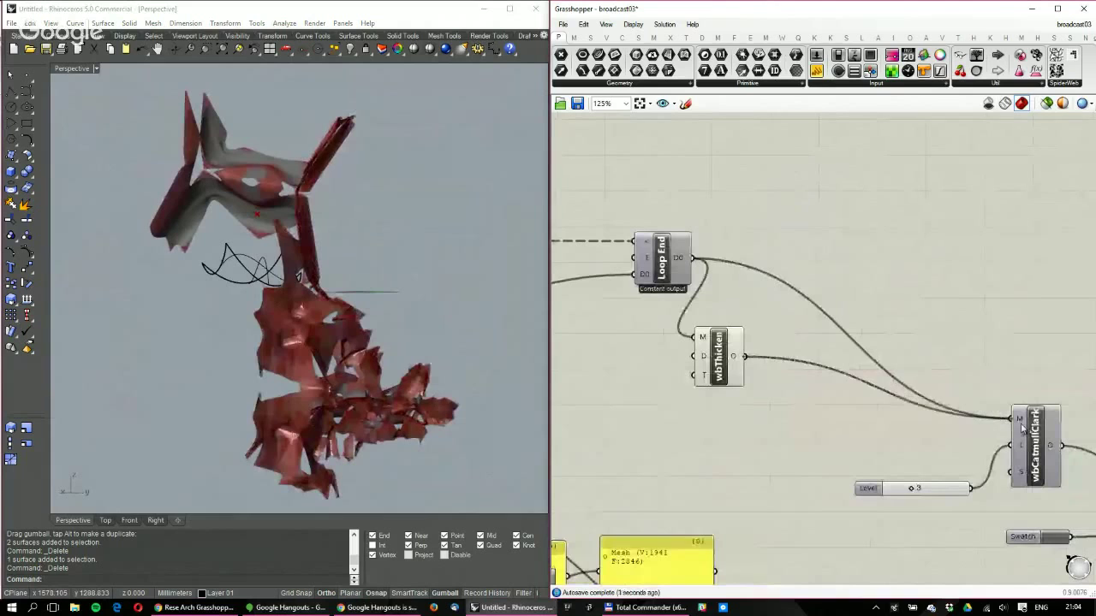
Reposition wbThicken between Loop End and wbCatmullClark and disable its preview
drag(717, 363, 808, 314)
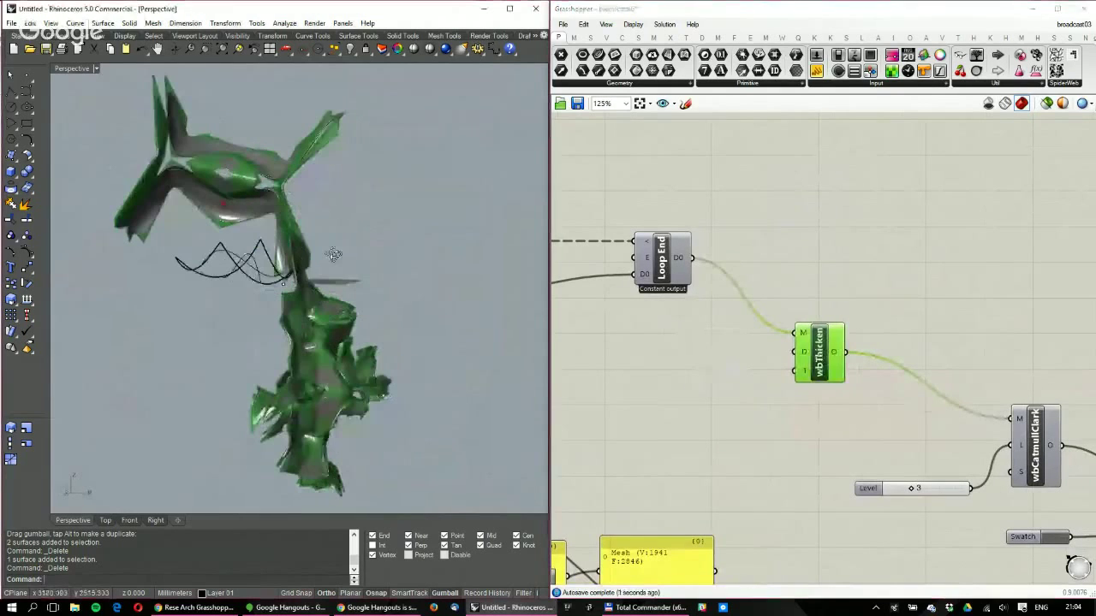
scroll(728, 334, up, 3)
middle_click(819, 225)
click(845, 249)
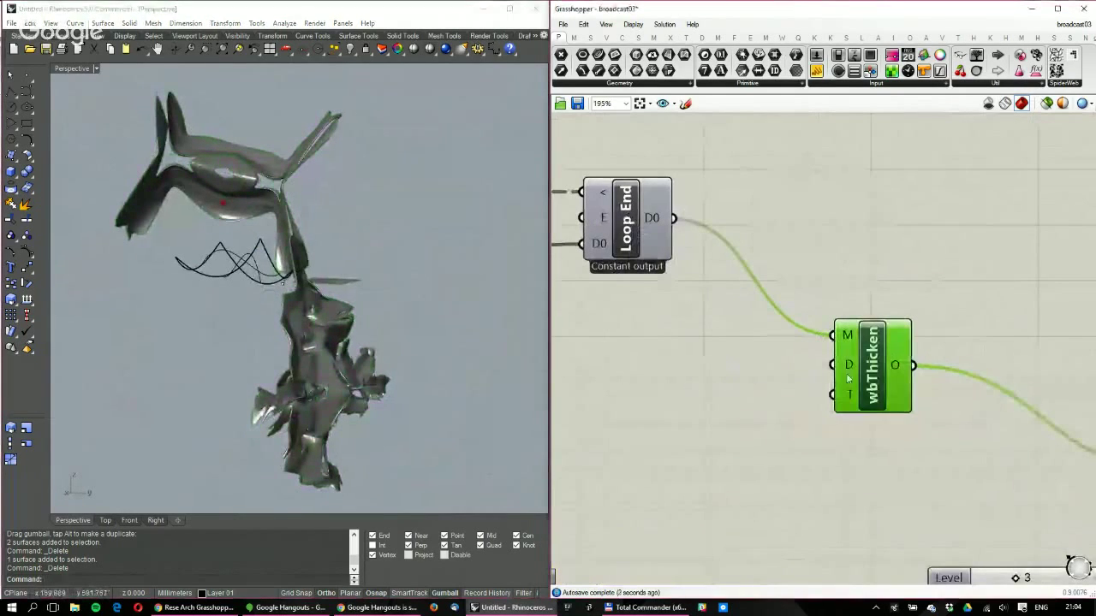
Add a number slider to wbThicken's D input and set the distance to 26
mouse_move(847, 367)
right_drag(360, 222, 264, 131)
scroll(380, 250, up, 5)
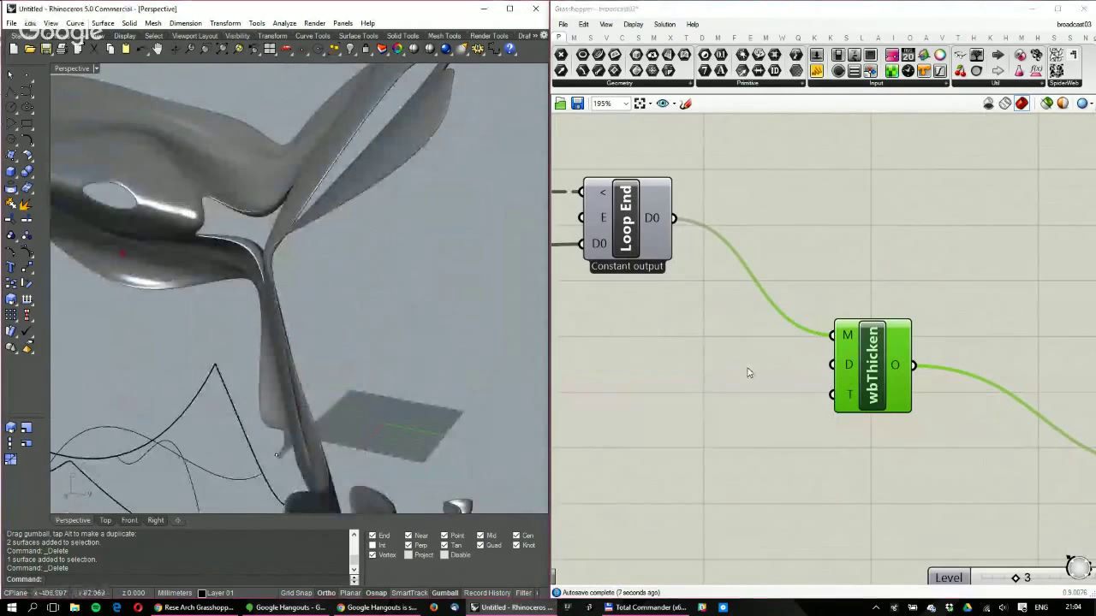
double_click(749, 372)
text(10)
key(Return)
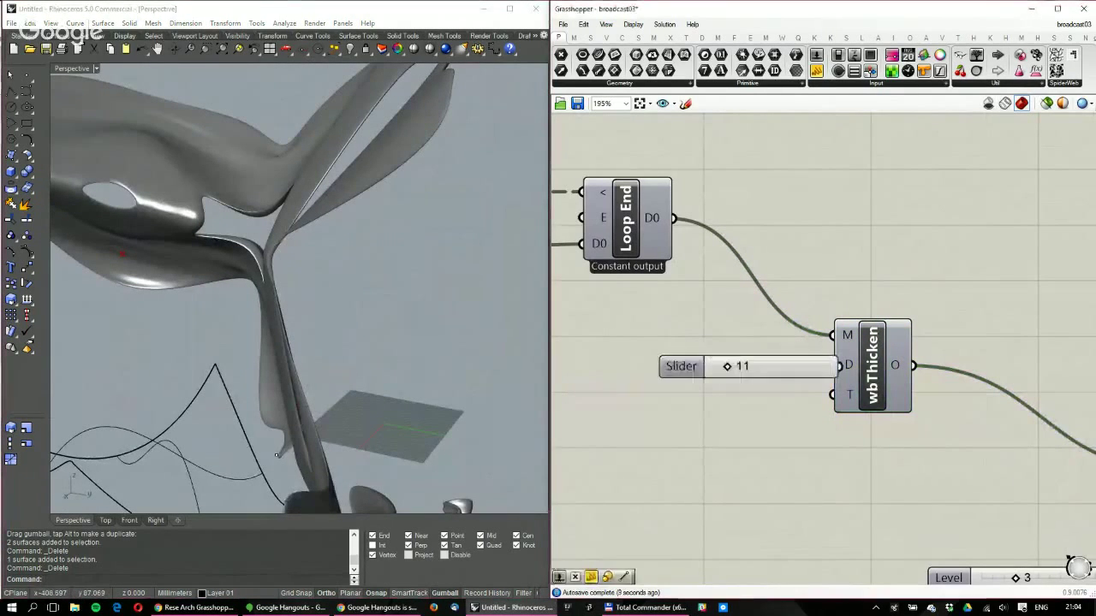
mouse_move(829, 371)
mouse_down()
mouse_move(734, 370)
mouse_move(834, 366)
mouse_up()
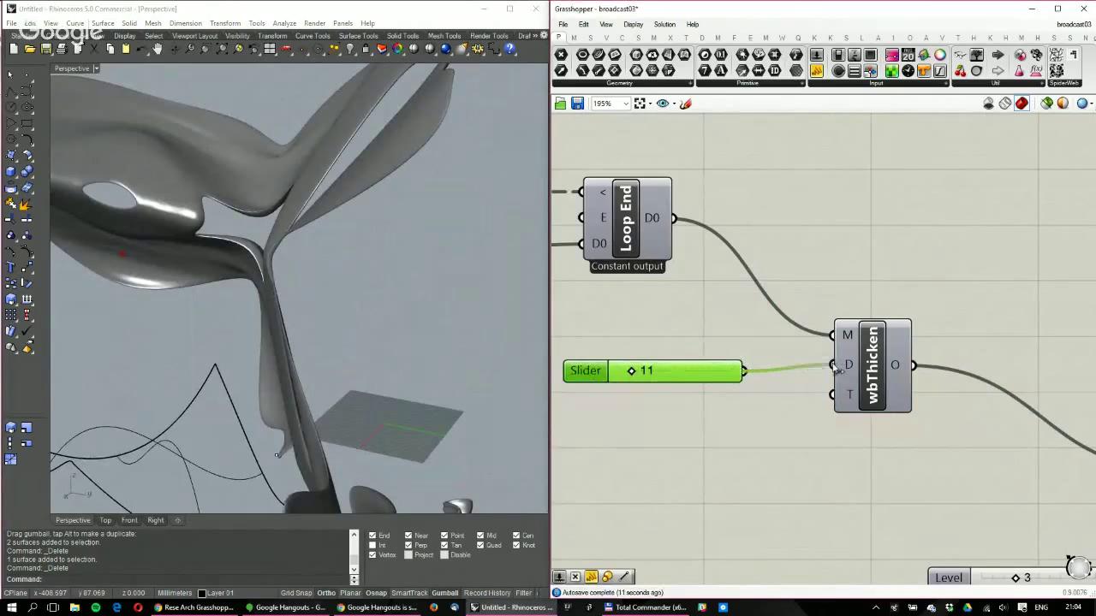
right_drag(355, 215, 674, 306)
drag(647, 372, 664, 373)
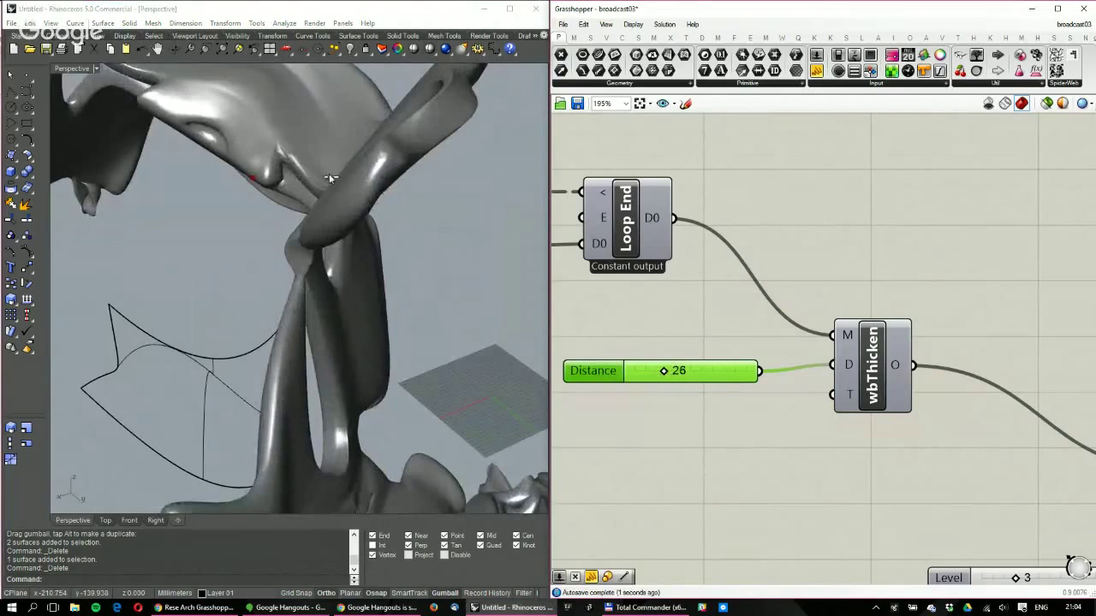
Examine the thickened, smoothed mesh in the Perspective viewport, checking its openings, creases and edges close up and from a distance
right_drag(329, 174, 243, 195)
scroll(243, 196, up, 10)
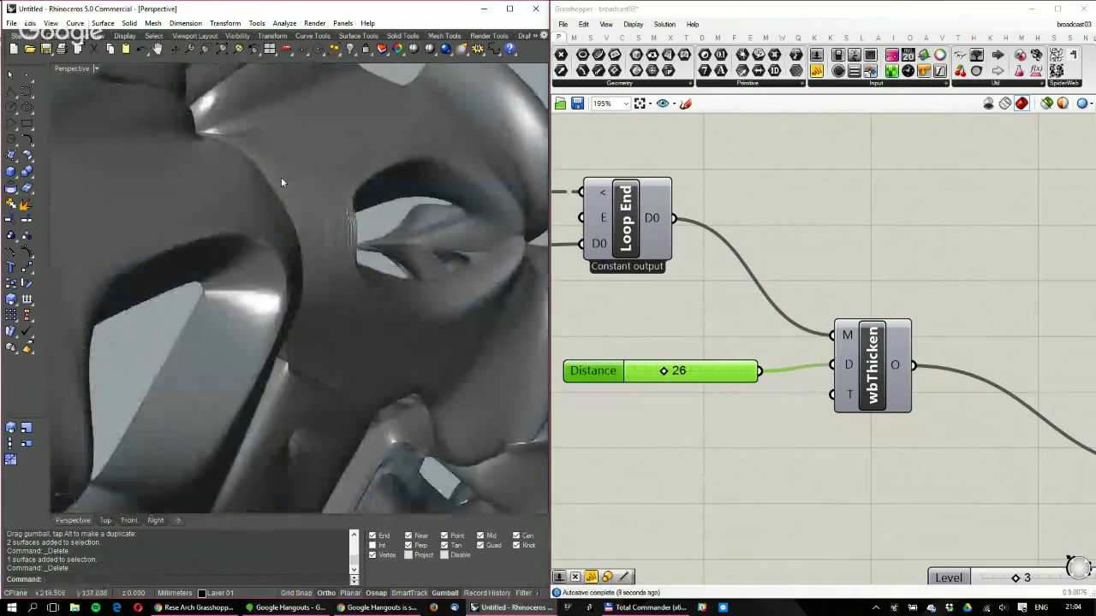
right_drag(292, 223, 313, 215)
right_drag(185, 107, 292, 285)
right_drag(319, 243, 385, 263)
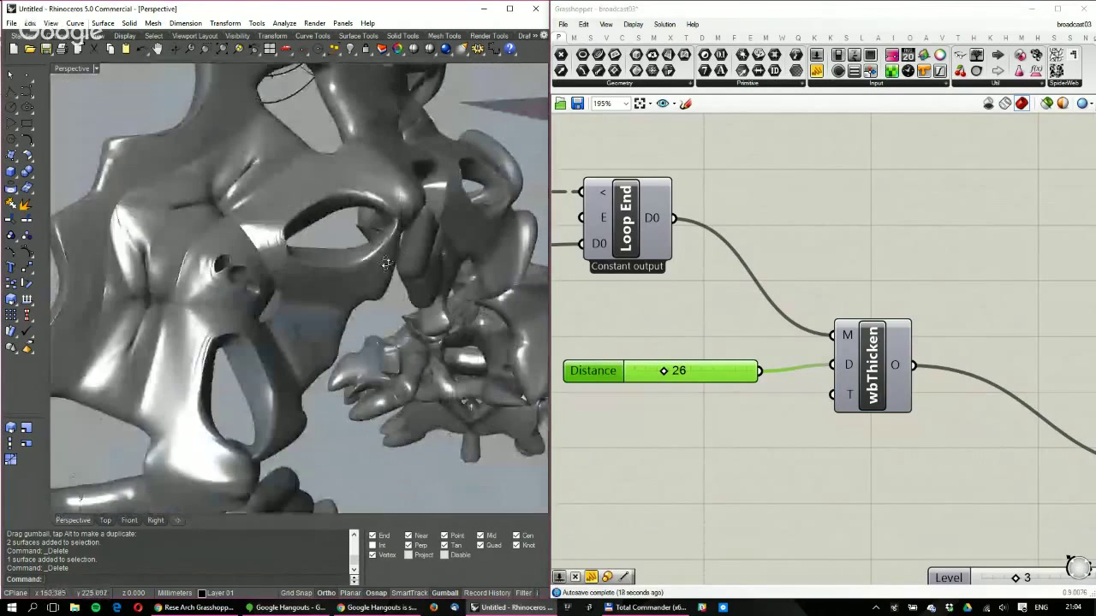
right_drag(239, 269, 324, 269)
scroll(168, 262, up, 6)
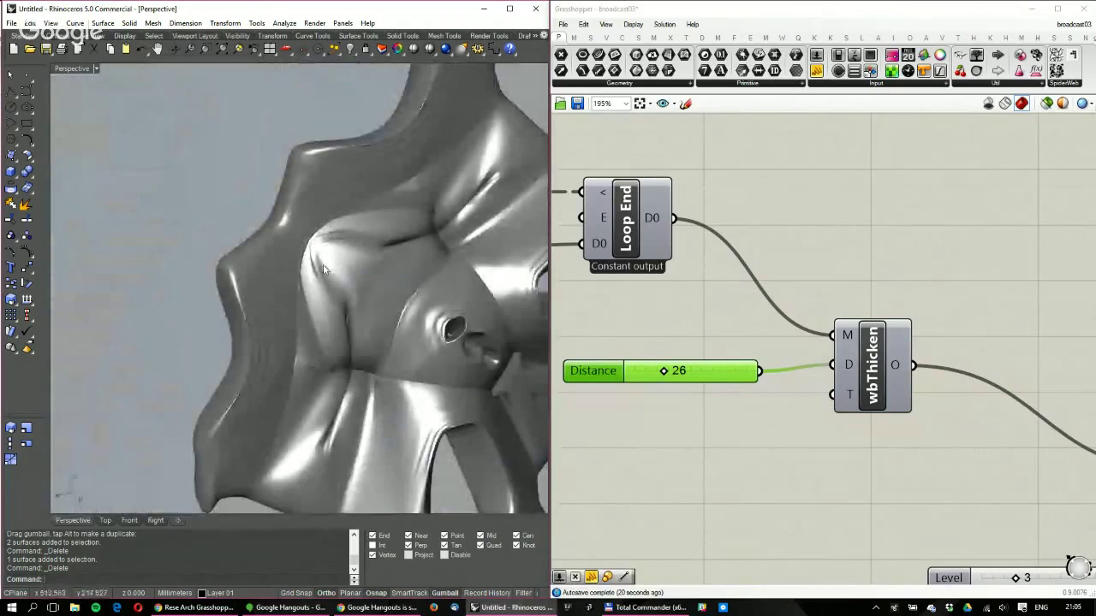
right_drag(386, 313, 343, 343)
scroll(298, 278, up, 8)
scroll(279, 313, up, 5)
scroll(313, 327, down, 3)
scroll(300, 336, down, 6)
scroll(266, 374, up, 3)
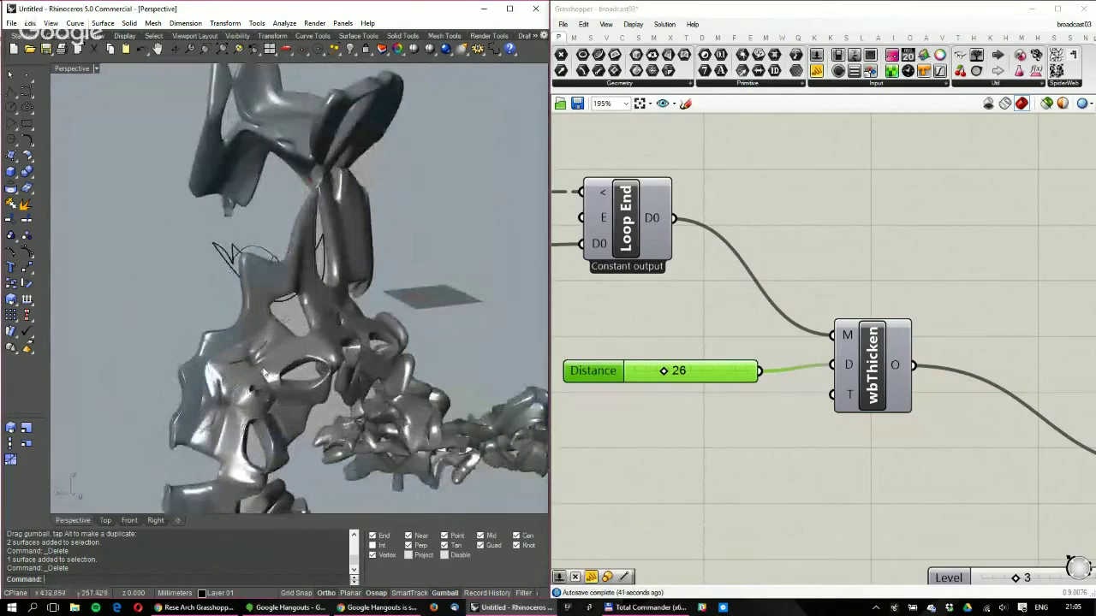
scroll(248, 366, up, 4)
scroll(270, 335, down, 5)
right_drag(269, 335, 294, 342)
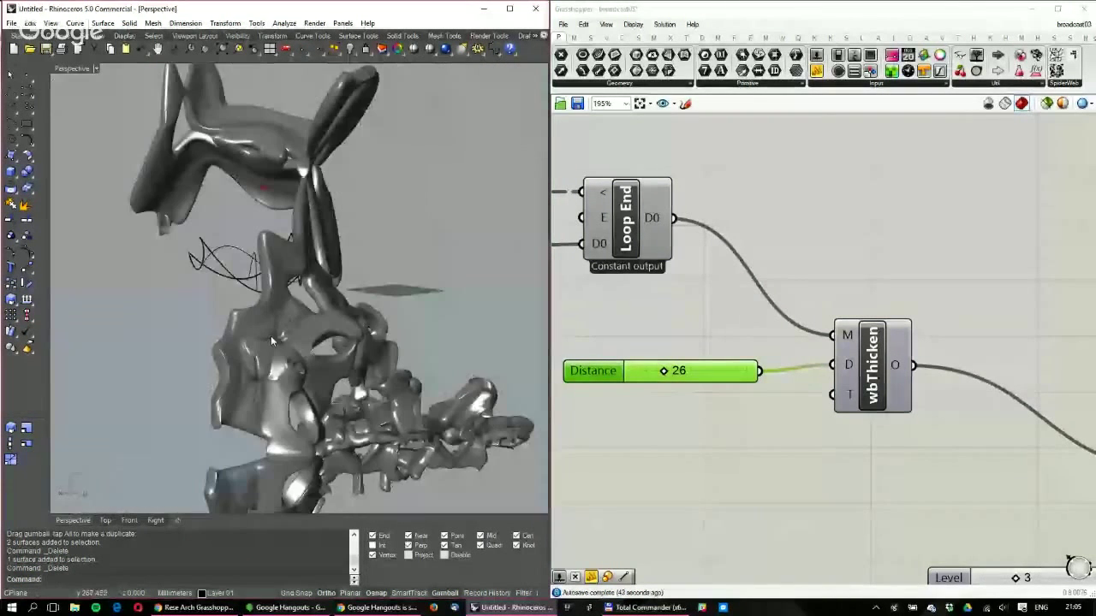
scroll(295, 342, up, 2)
scroll(273, 352, up, 2)
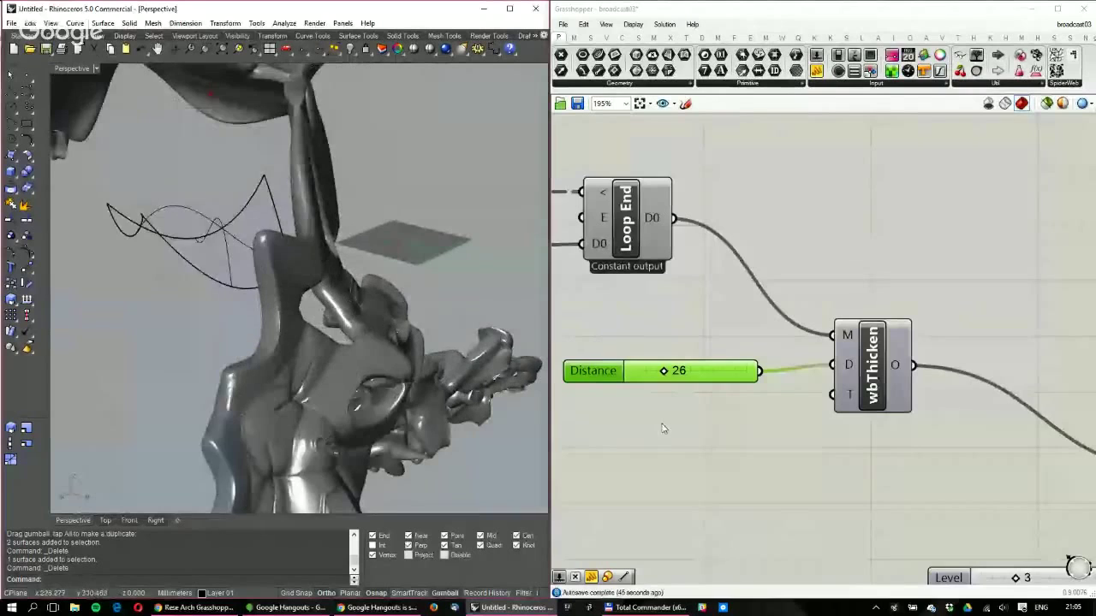
Add a number slider of 5.0 and connect it to the tolerance input of the weldVertices component
scroll(703, 392, down, 8)
scroll(702, 391, up, 9)
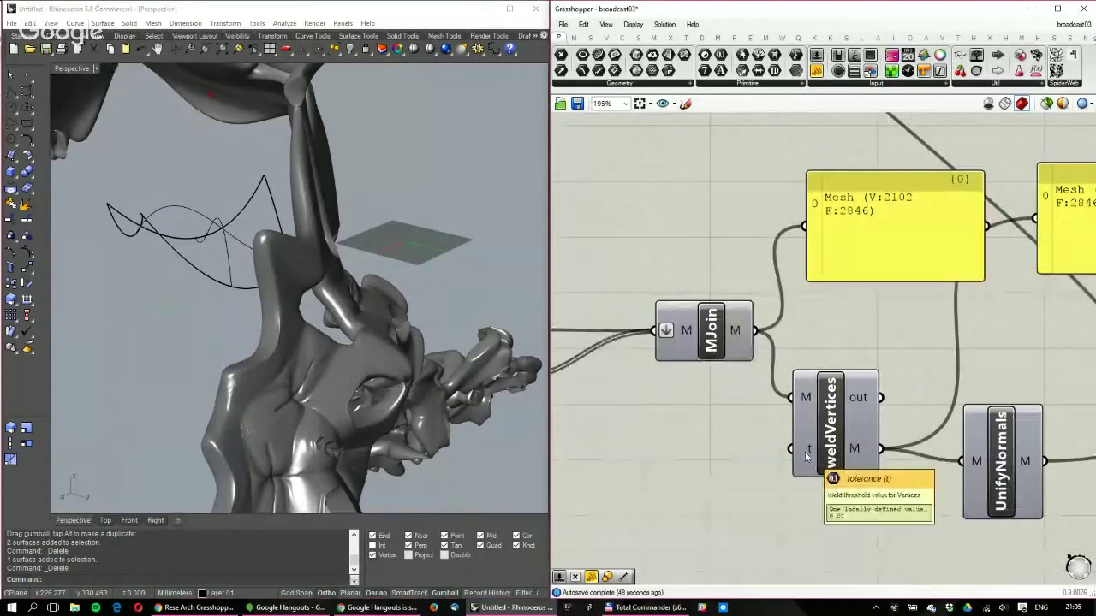
double_click(738, 451)
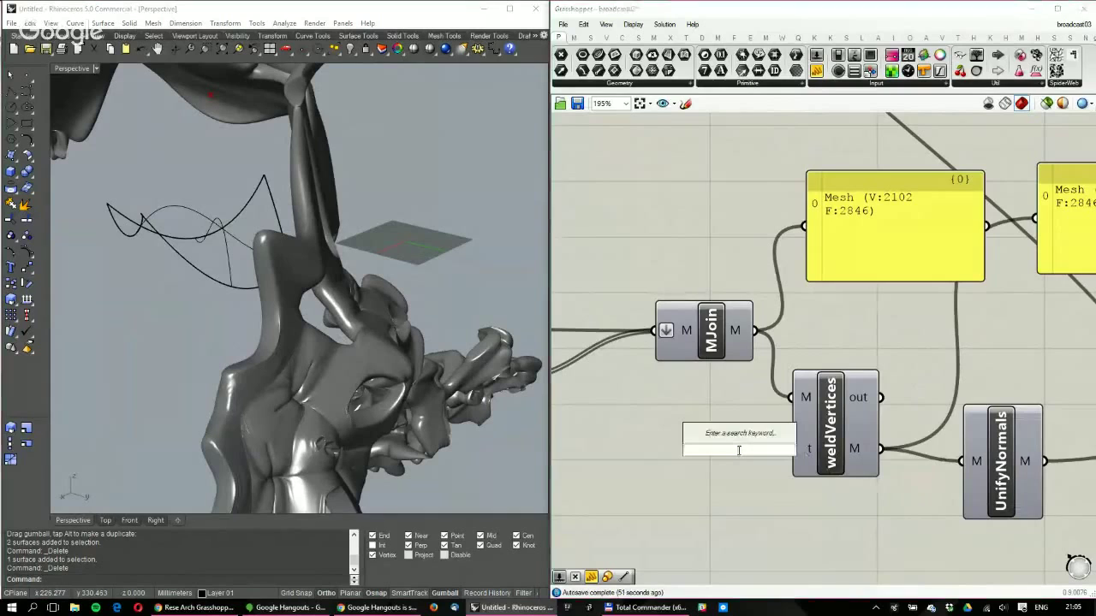
text(10)
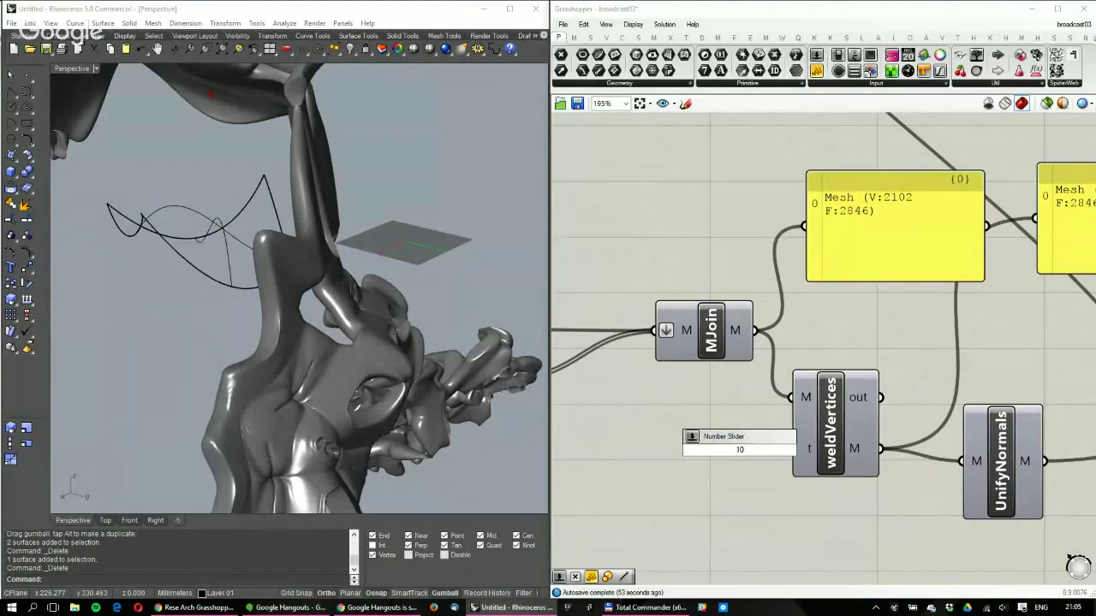
key(BackSpace)
key(BackSpace)
text(5.0)
key(Return)
drag(813, 454, 789, 448)
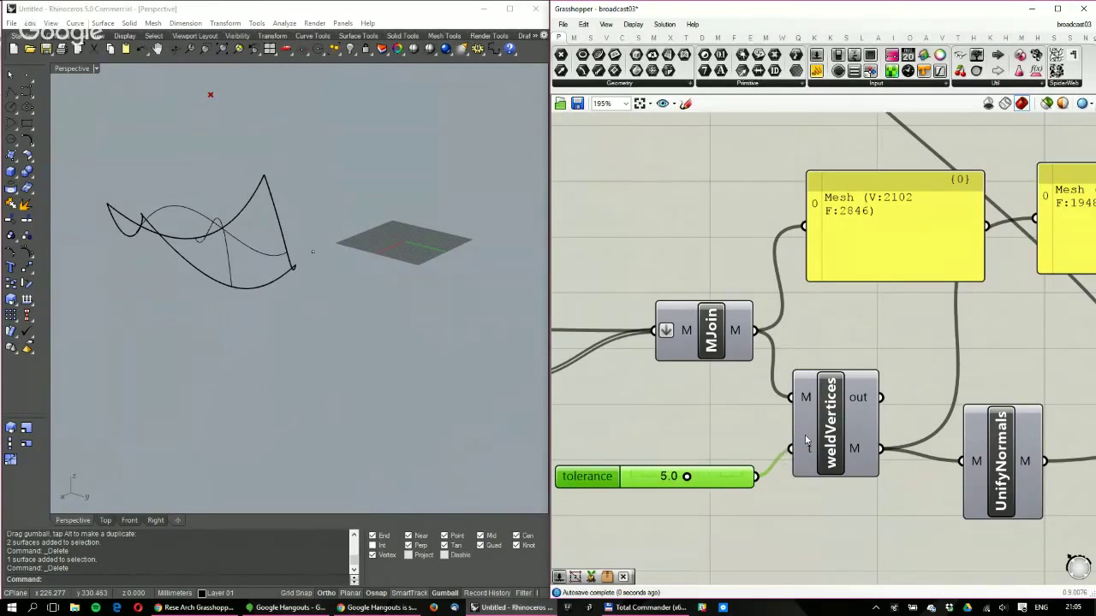
Select the weldVertices component and restrict the preview to selected objects to check the welded mesh
scroll(816, 441, down, 5)
click(816, 441)
click(1046, 104)
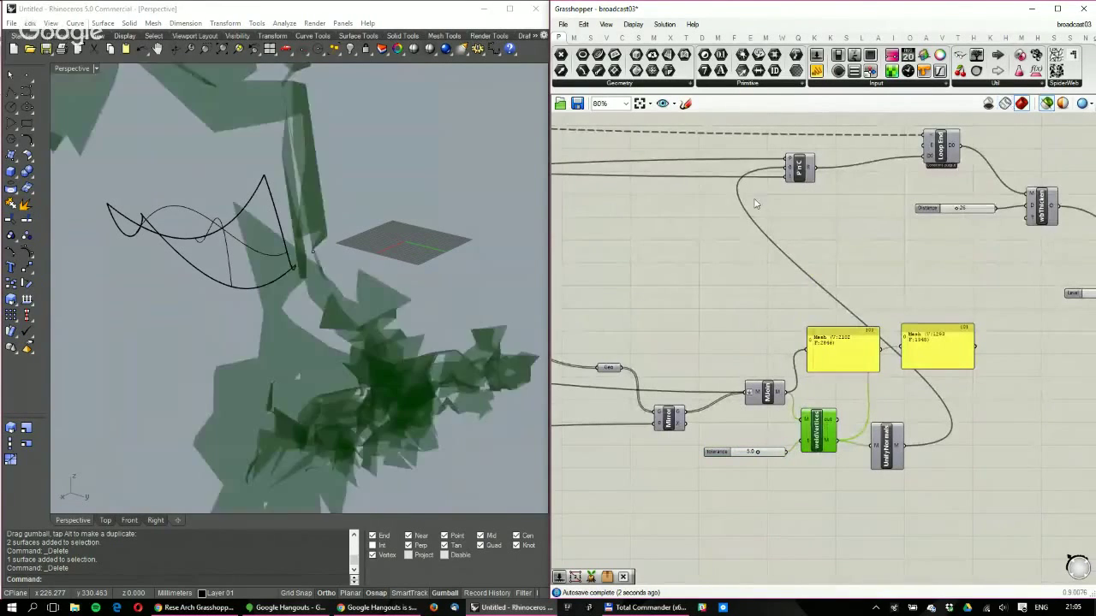
Select wbThicken to check the thickened mesh, and set the wbCatmullClark Level slider to 2
right_drag(403, 257, 499, 252)
scroll(637, 523, down, 3)
scroll(808, 356, up, 4)
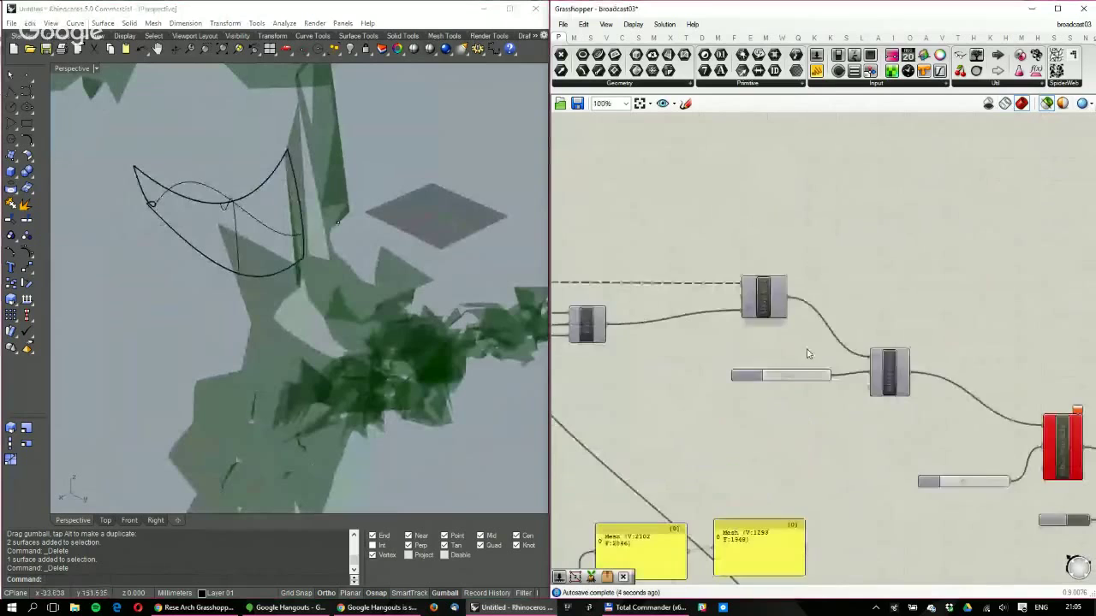
click(906, 391)
scroll(848, 385, up, 3)
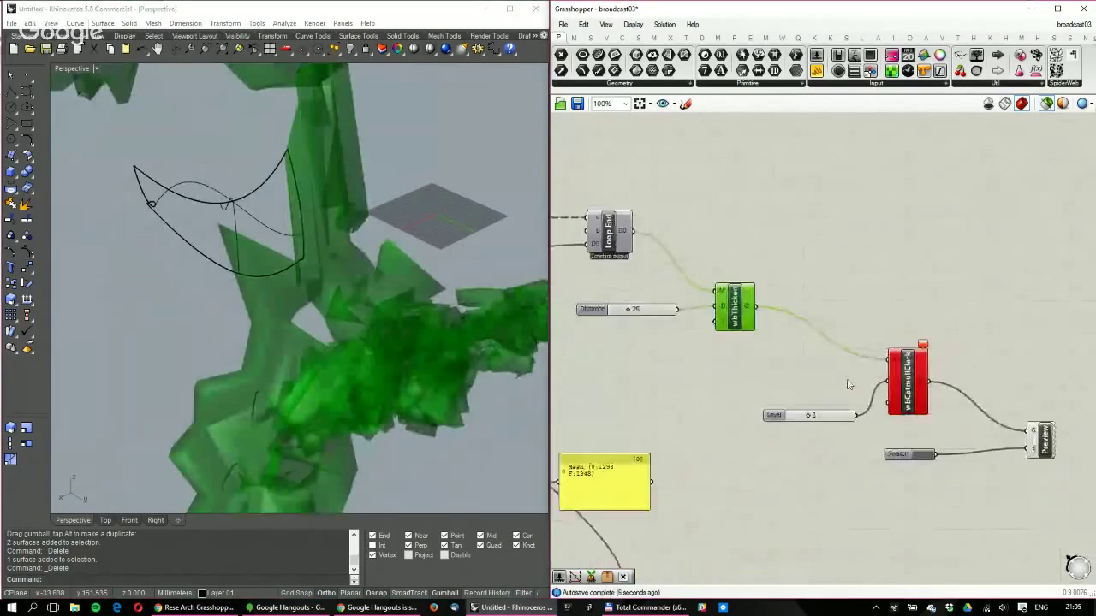
click(927, 396)
drag(775, 429, 765, 433)
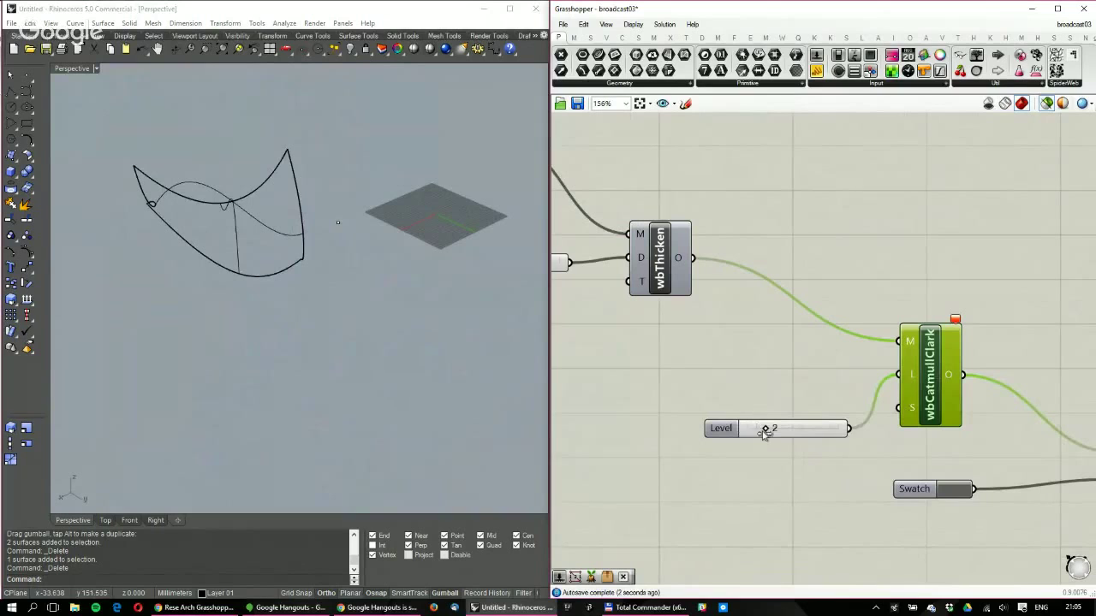
Connect wbThicken's output directly to the geometry input of the Custom Preview component and move that component closer
click(662, 265)
scroll(687, 281, down, 3)
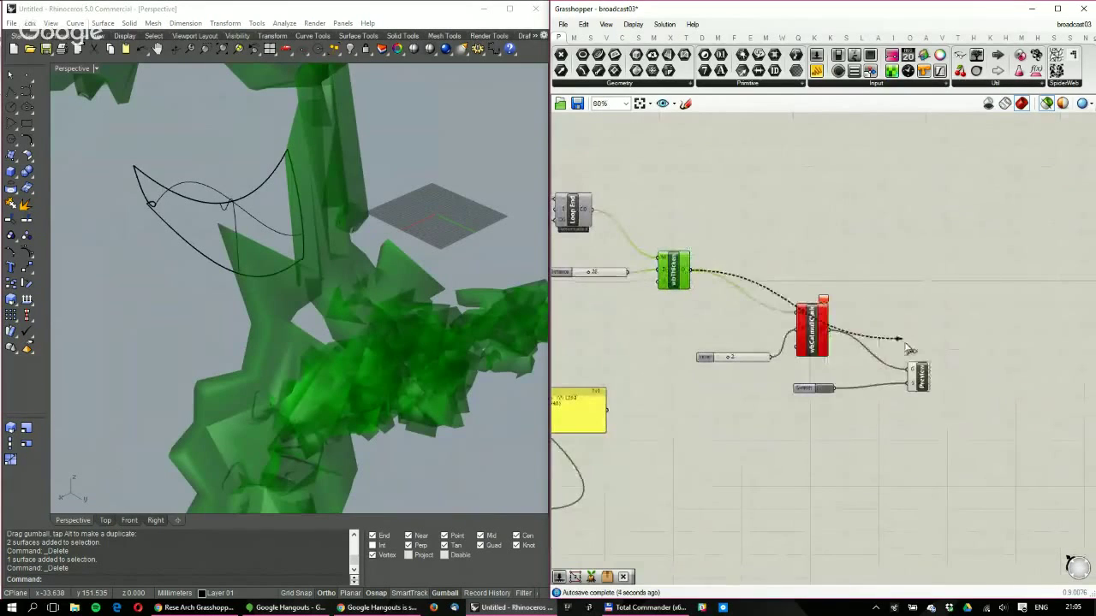
click(916, 381)
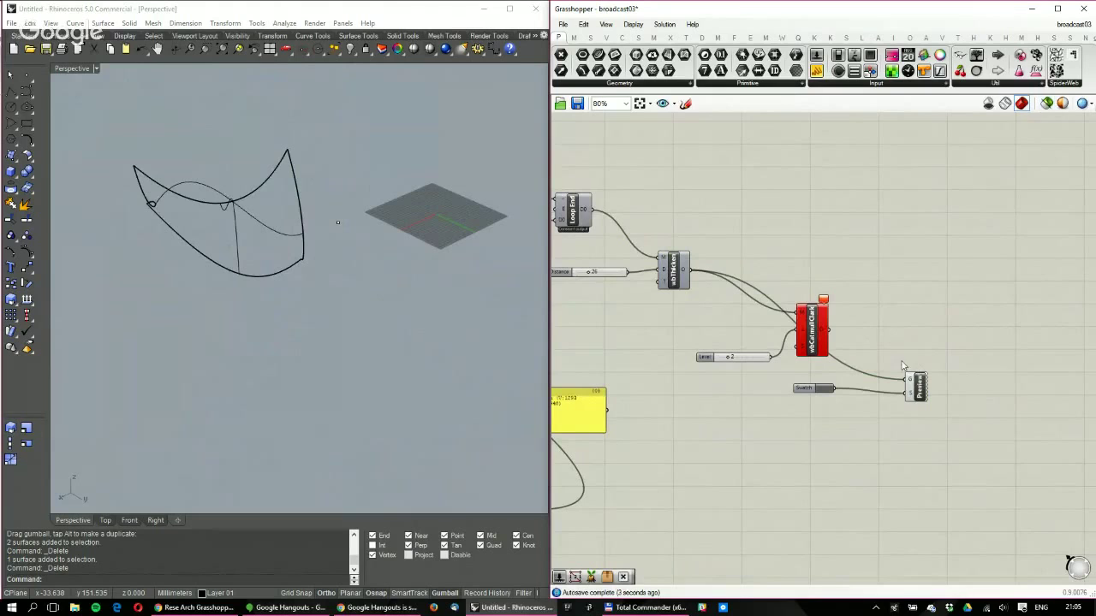
drag(911, 389, 867, 392)
Select wbThicken and restrict the preview to selected objects to view the thickened mesh
click(676, 286)
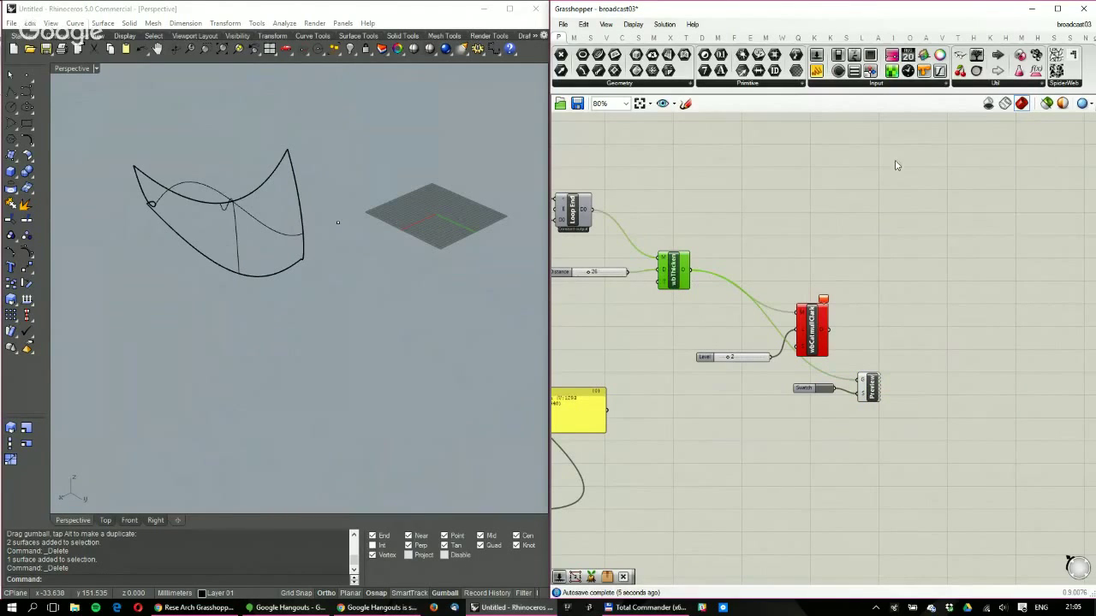
click(1046, 103)
right_drag(374, 229, 697, 289)
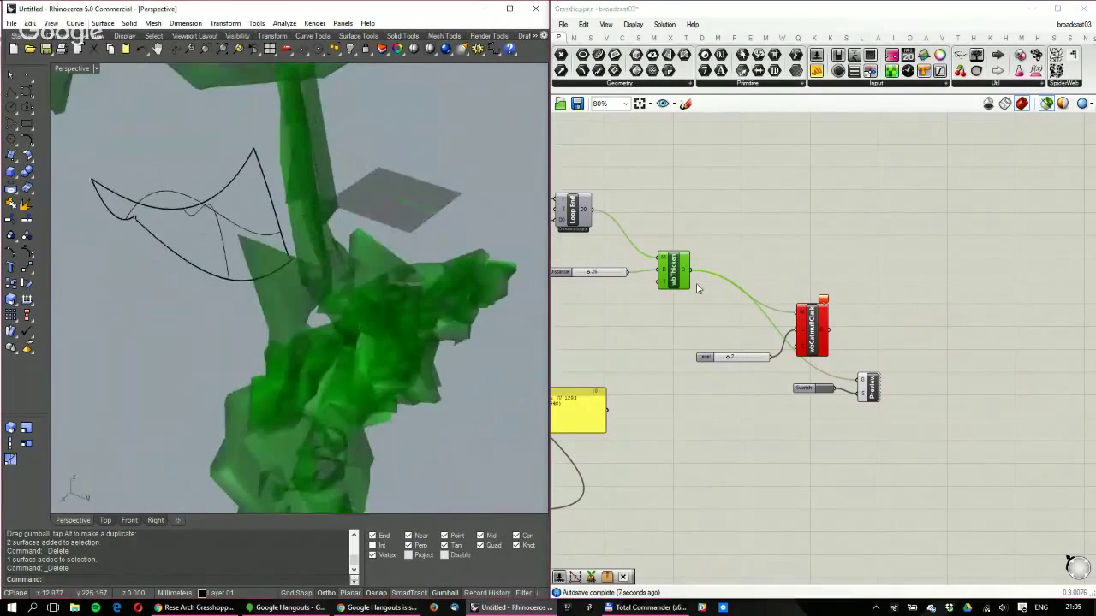
Move wbCatmullClark further up on the canvas and set the weldVertices tolerance to 1.0
drag(811, 330, 842, 240)
click(869, 389)
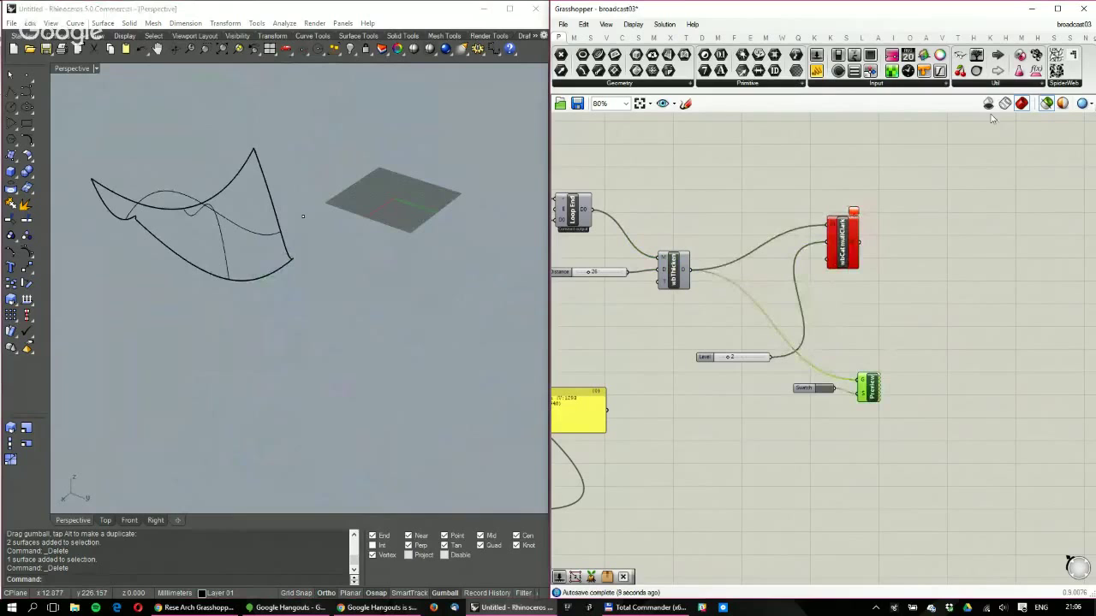
scroll(346, 246, down, 5)
scroll(368, 206, up, 5)
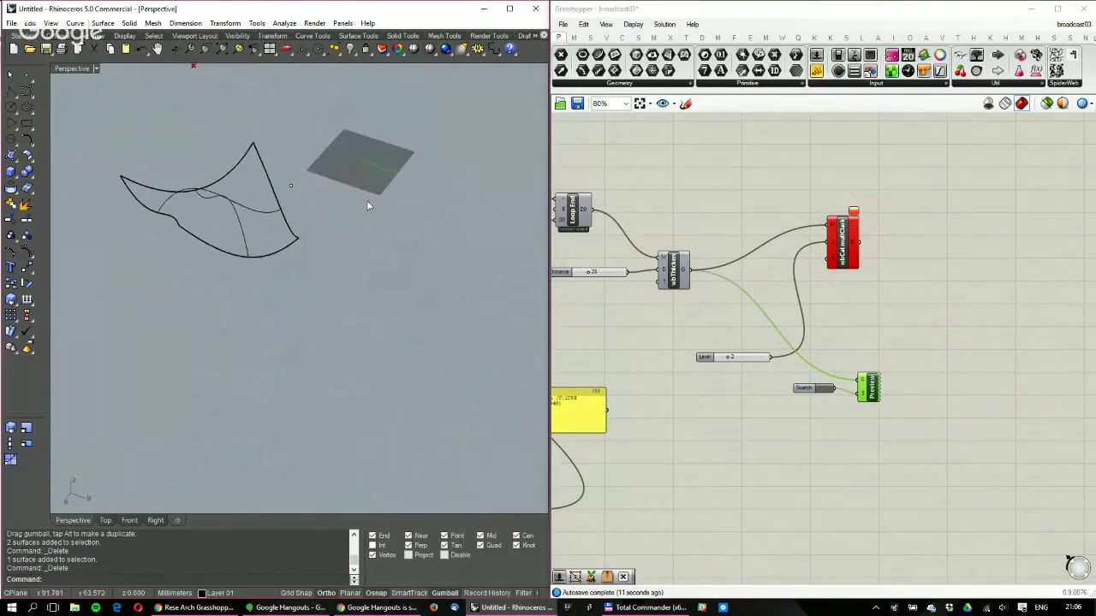
scroll(905, 349, down, 2)
scroll(893, 364, up, 5)
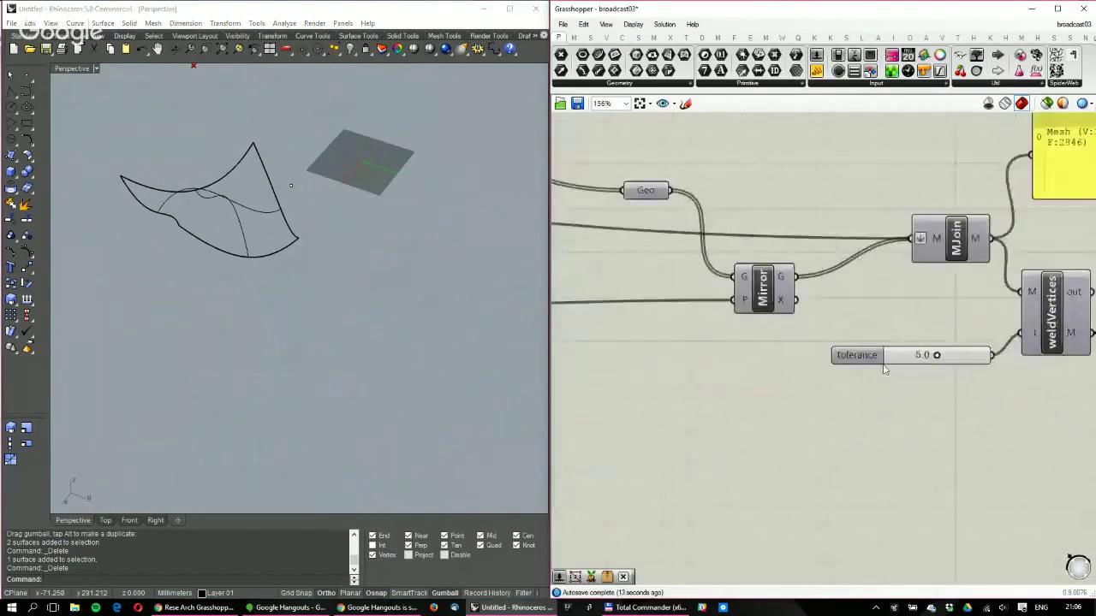
drag(893, 372, 848, 372)
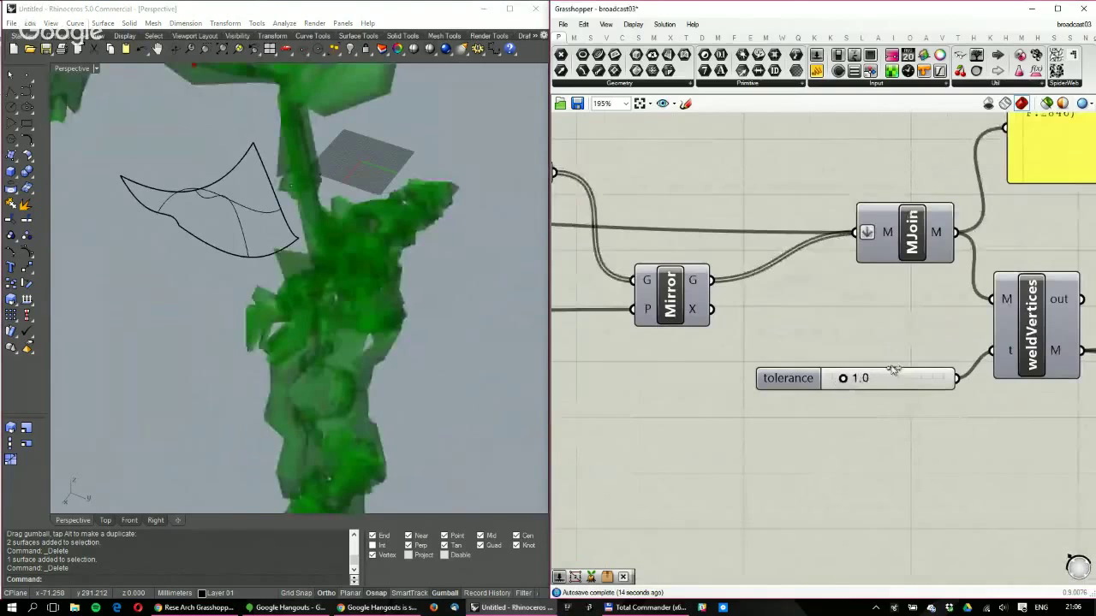
Connect the wbCatmullClark output to the geometry input of the Custom Preview component
scroll(863, 375, up, 1)
scroll(854, 385, down, 6)
scroll(1004, 267, up, 5)
right_drag(1000, 266, 685, 341)
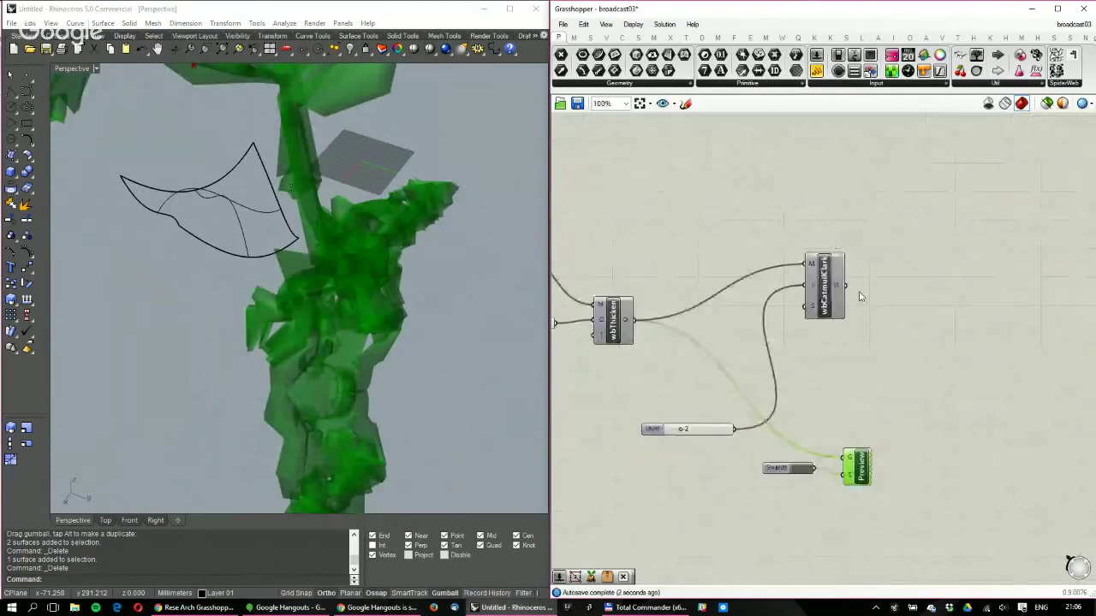
drag(846, 285, 849, 457)
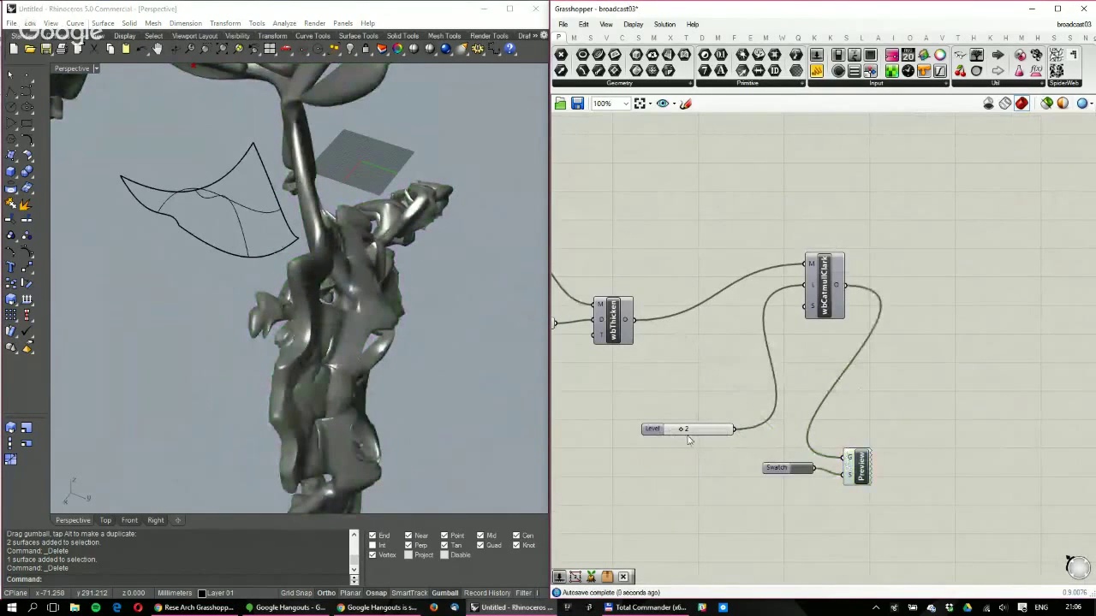
Inspect the smoothed mesh up close and set the wbCatmullClark Level slider to 3
scroll(394, 330, up, 10)
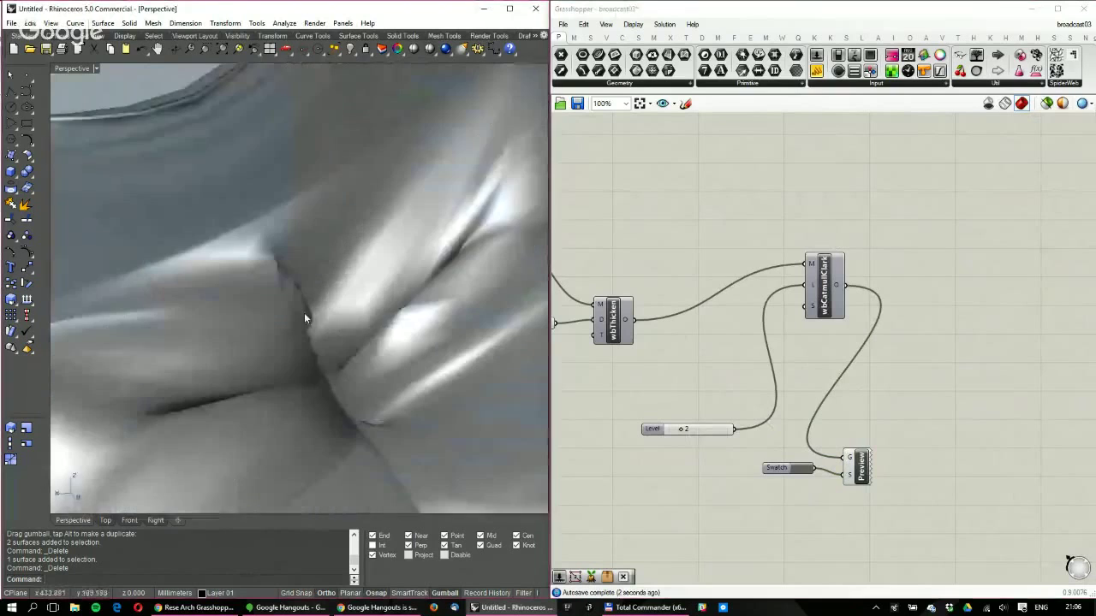
scroll(295, 307, down, 10)
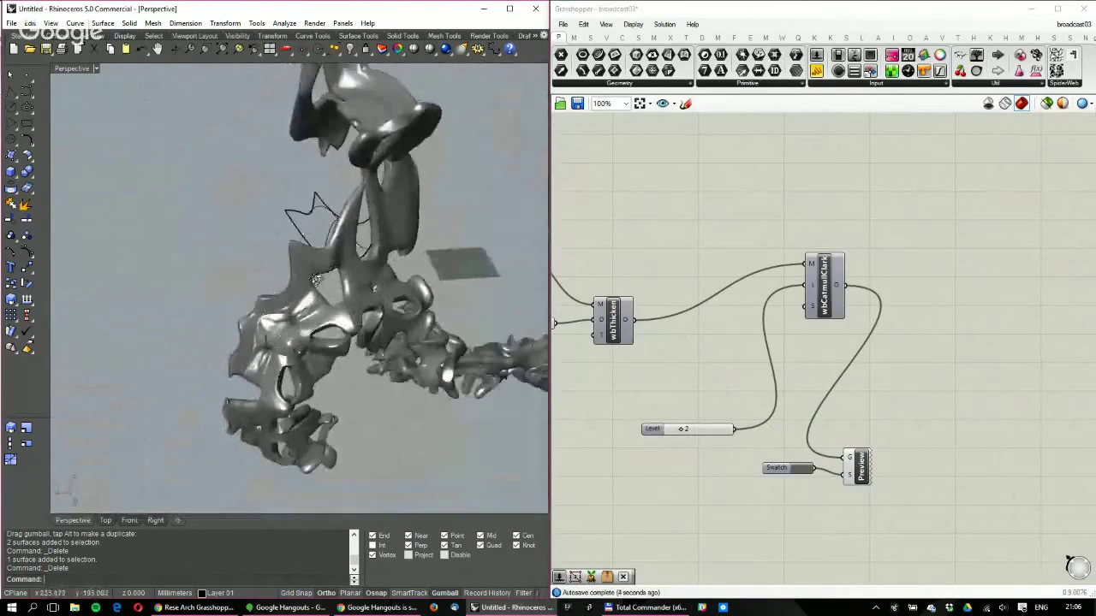
scroll(685, 430, up, 3)
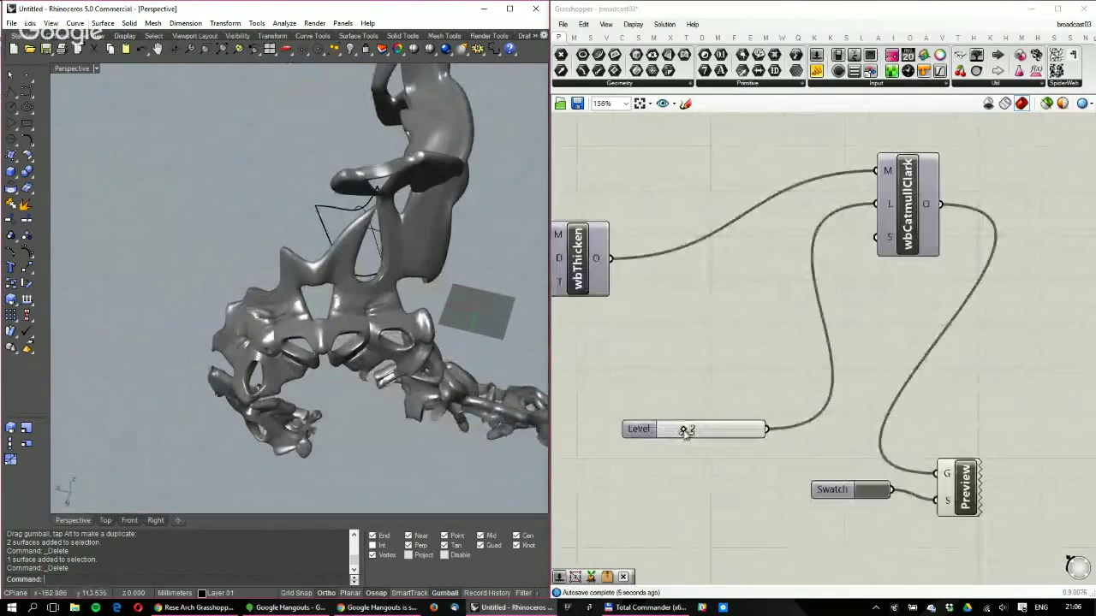
mouse_move(685, 431)
mouse_down()
mouse_move(705, 431)
mouse_move(692, 431)
mouse_up()
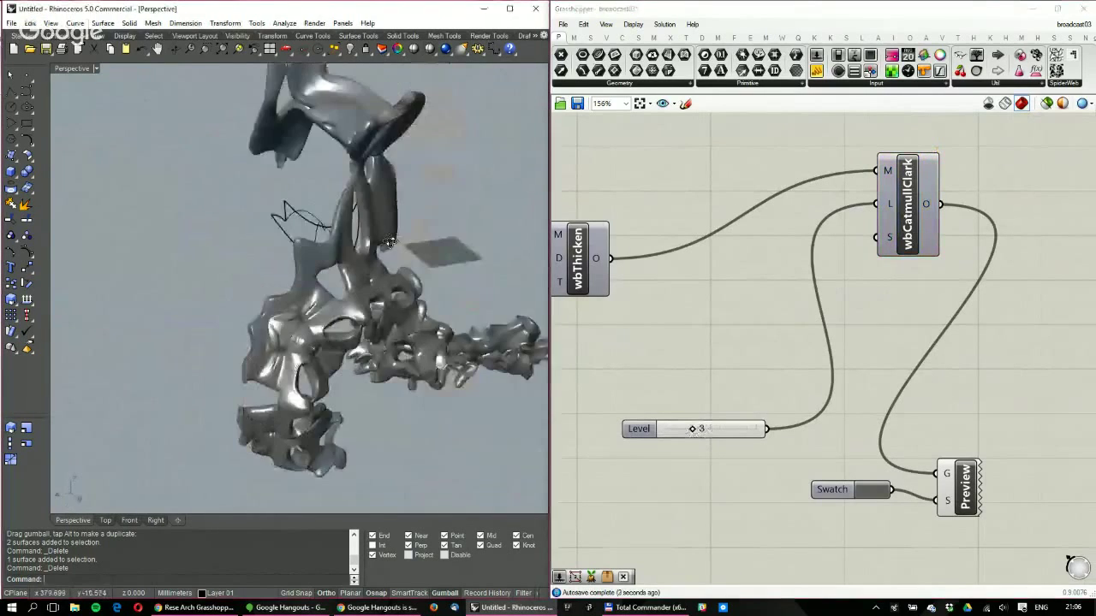
Examine the smoothed mesh in the Perspective viewport, checking its creases and openings up close and from several sides
right_drag(654, 385, 842, 337)
scroll(841, 338, down, 4)
scroll(776, 388, up, 4)
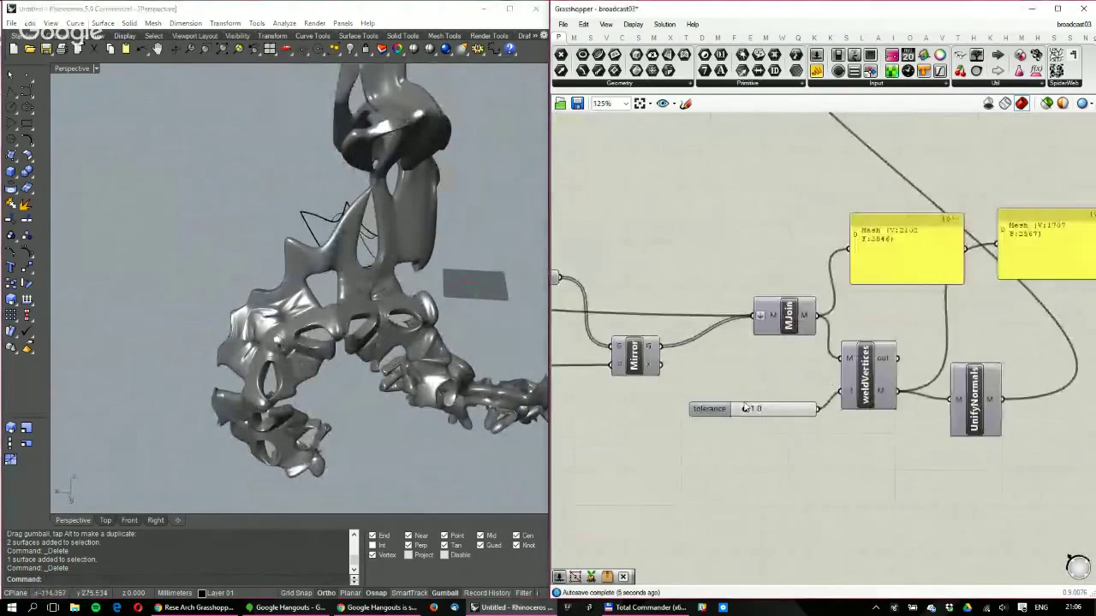
right_drag(393, 247, 410, 224)
scroll(368, 279, up, 10)
scroll(411, 225, up, 4)
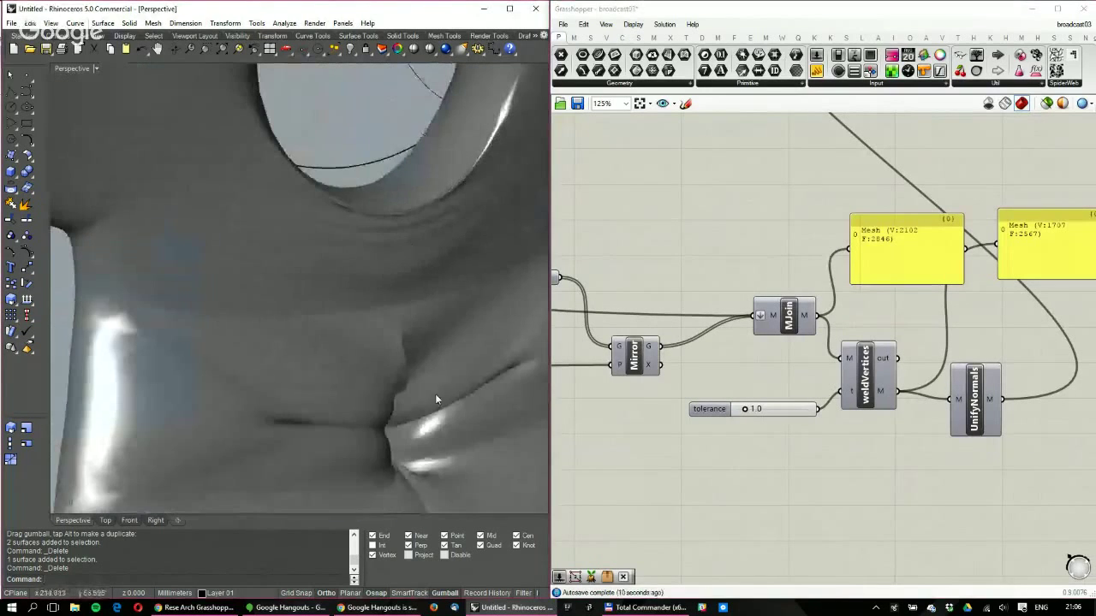
scroll(409, 388, down, 3)
scroll(399, 359, down, 3)
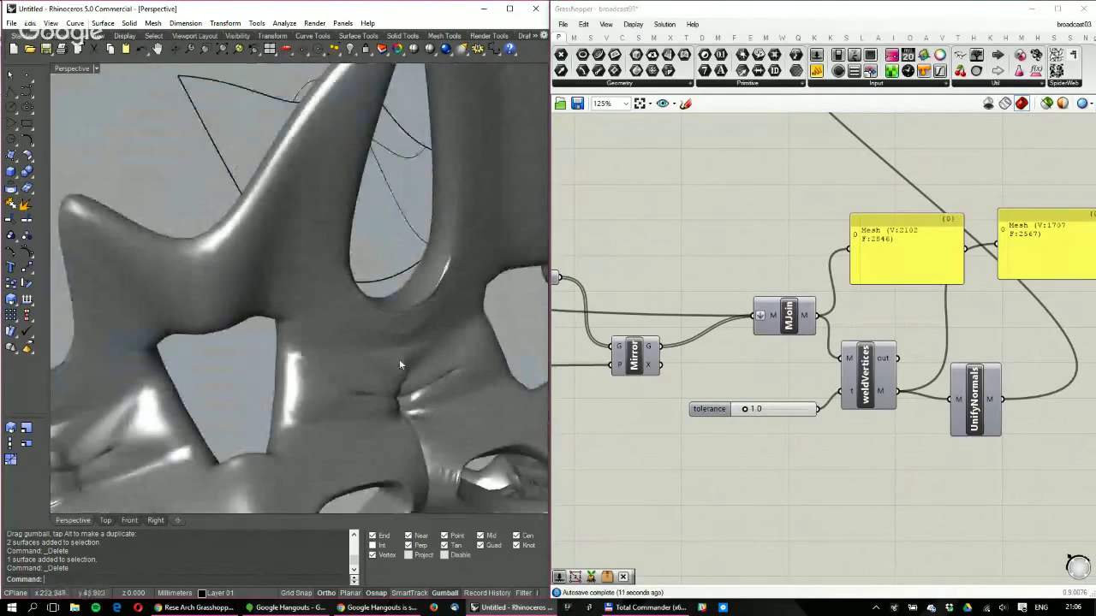
scroll(399, 359, down, 3)
right_drag(399, 359, 366, 377)
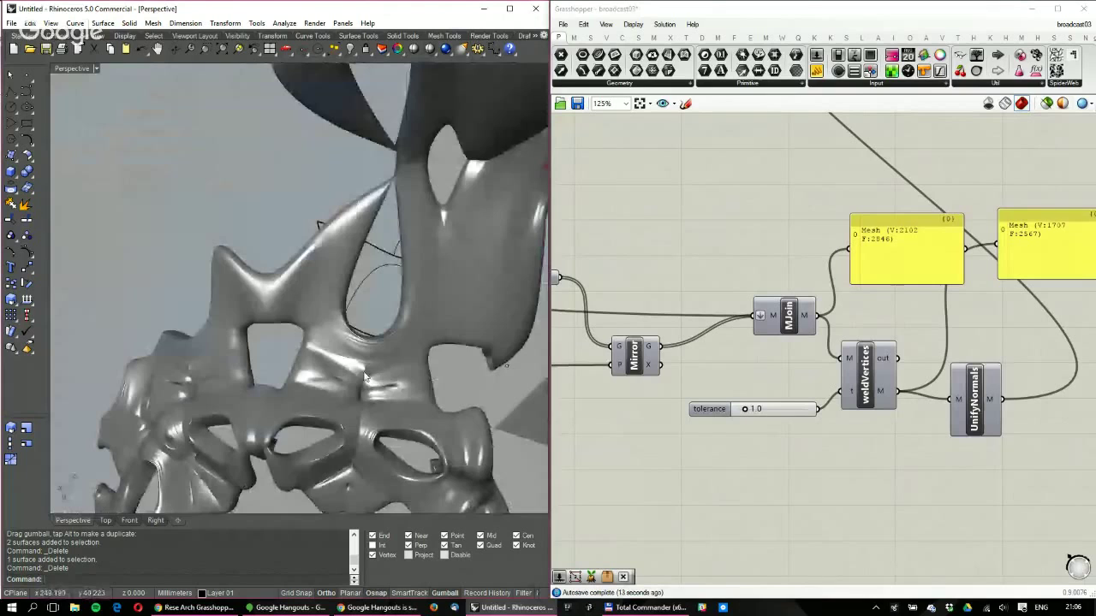
scroll(366, 378, down, 3)
right_drag(342, 337, 261, 238)
scroll(282, 274, up, 2)
Select the source surface in the Perspective viewport and turn on its control points
click(291, 291)
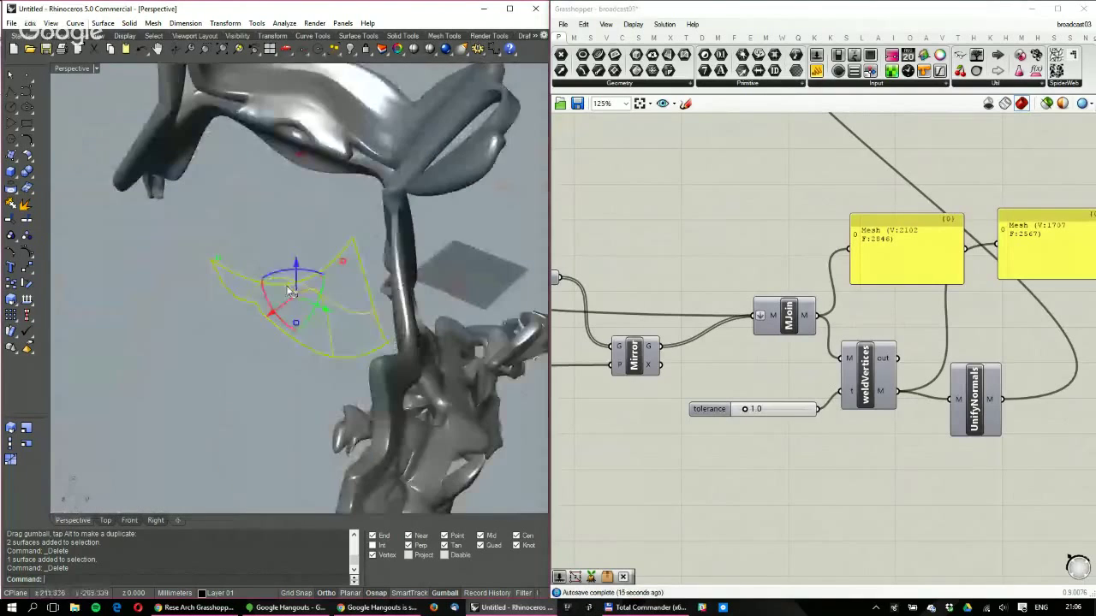
right_drag(290, 291, 264, 300)
key(Escape)
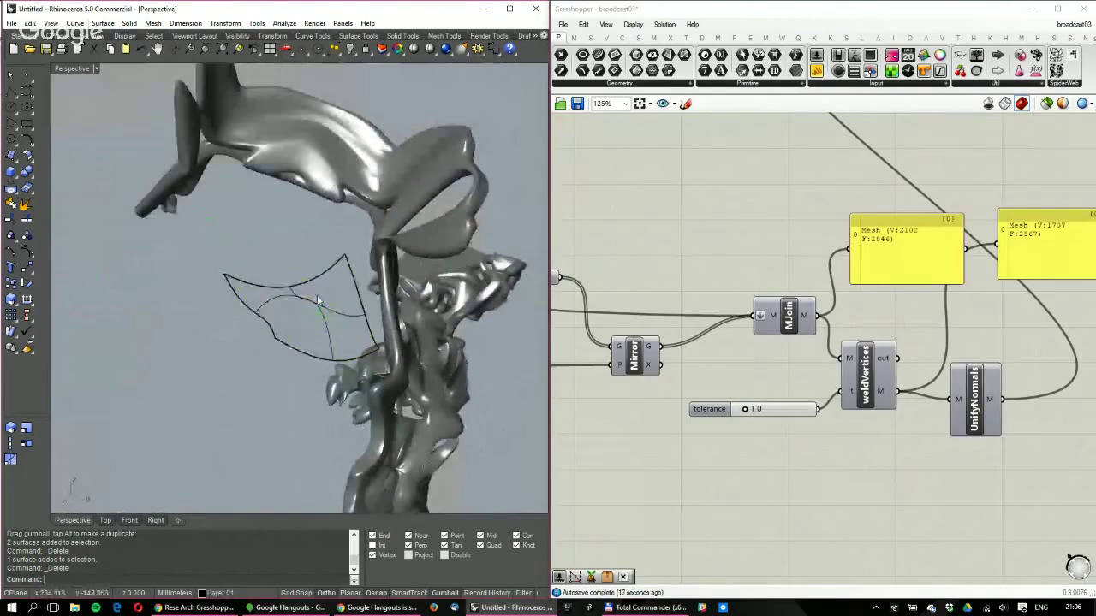
click(317, 298)
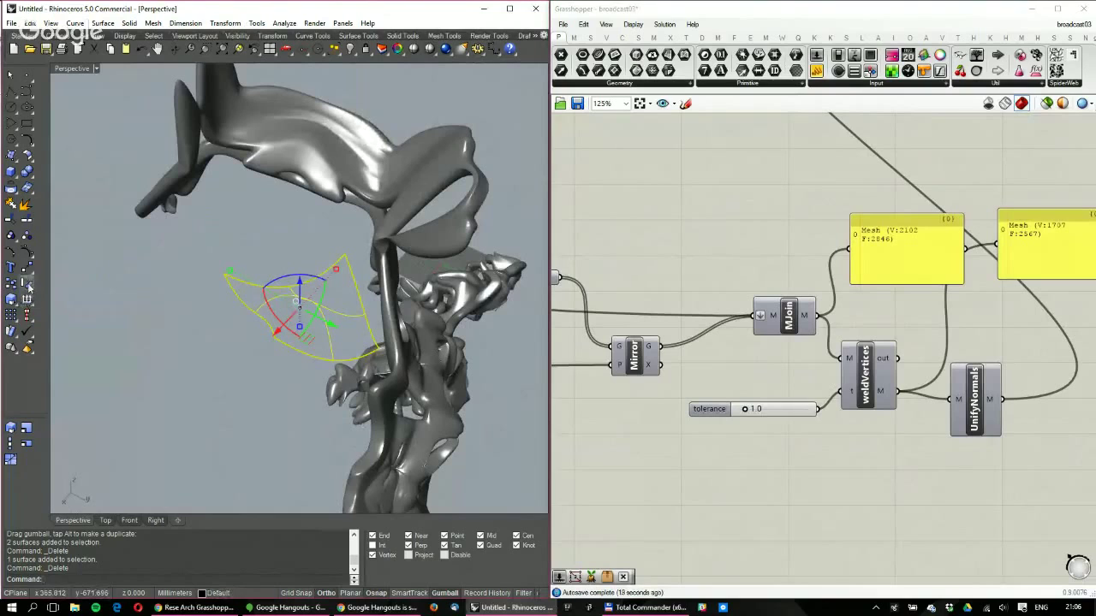
click(30, 253)
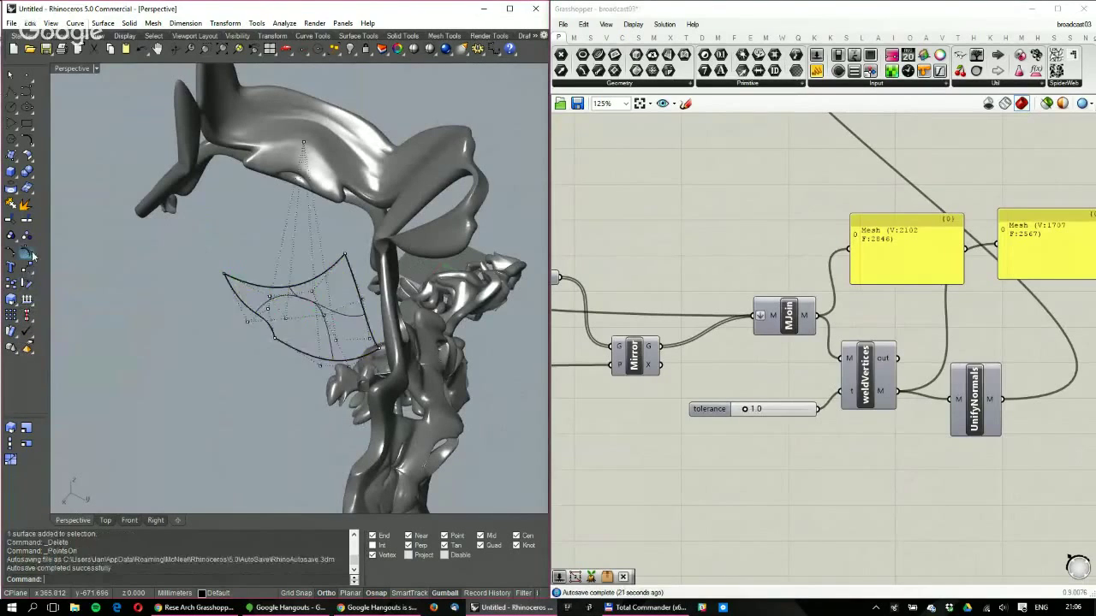
Move the source surface's highest control point down close to the surface, and turn the control points off
right_drag(256, 256, 285, 94)
click(312, 106)
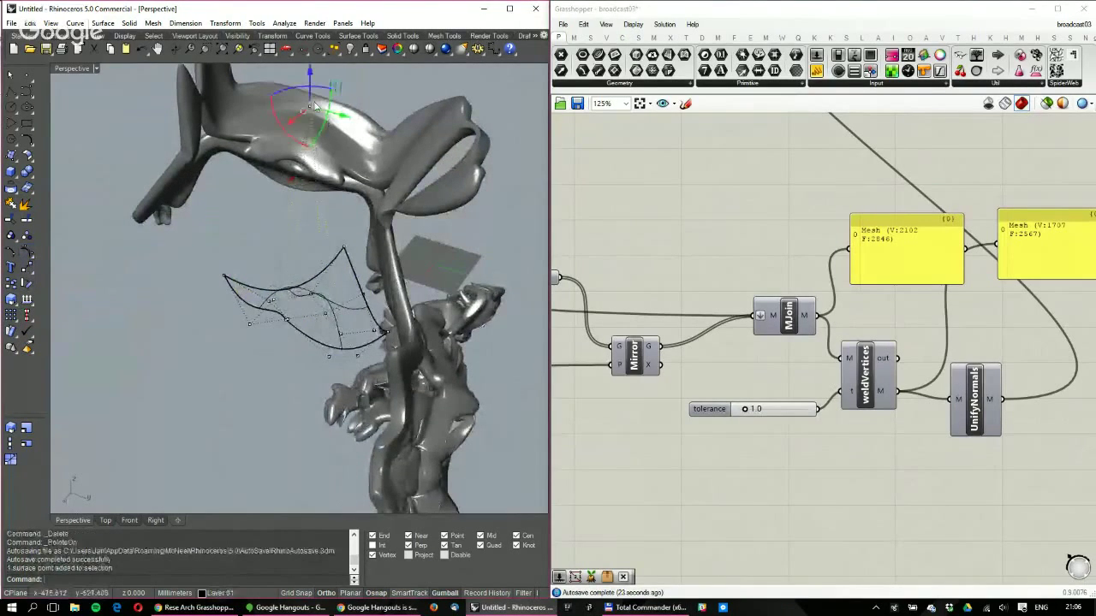
drag(315, 107, 342, 281)
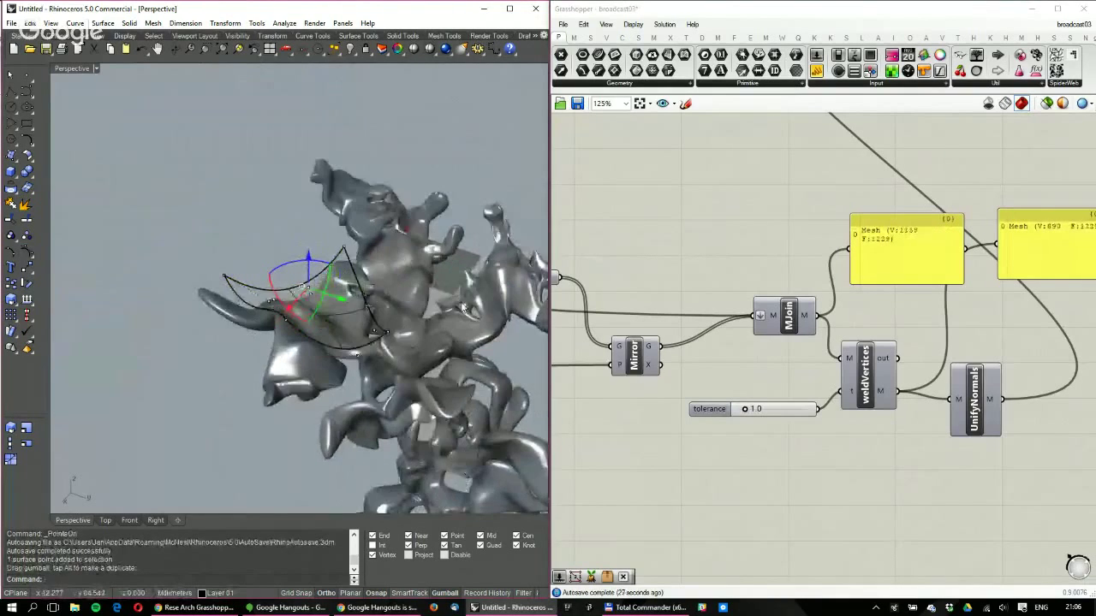
right_drag(459, 308, 380, 265)
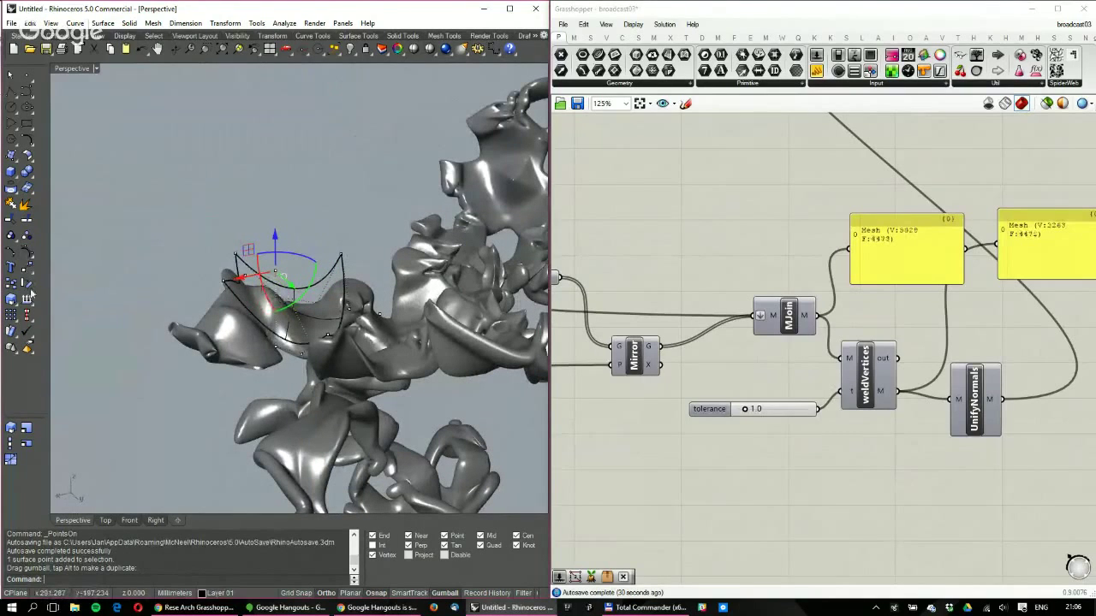
click(26, 253)
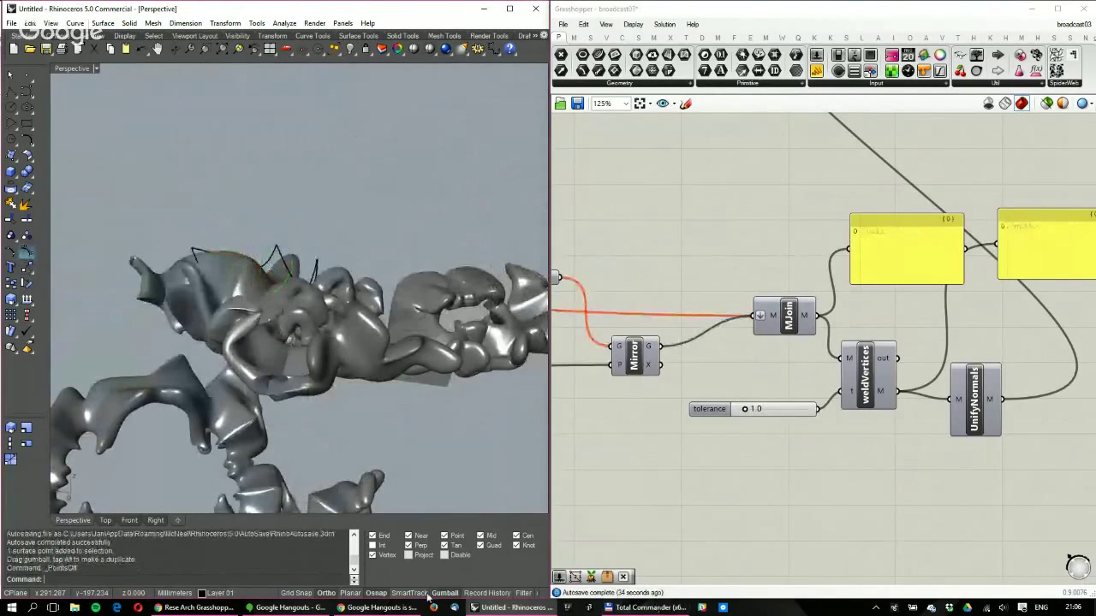
Check the broadcast and its group chat in the Google Hangouts window, and return to Rhino and Grasshopper
click(273, 608)
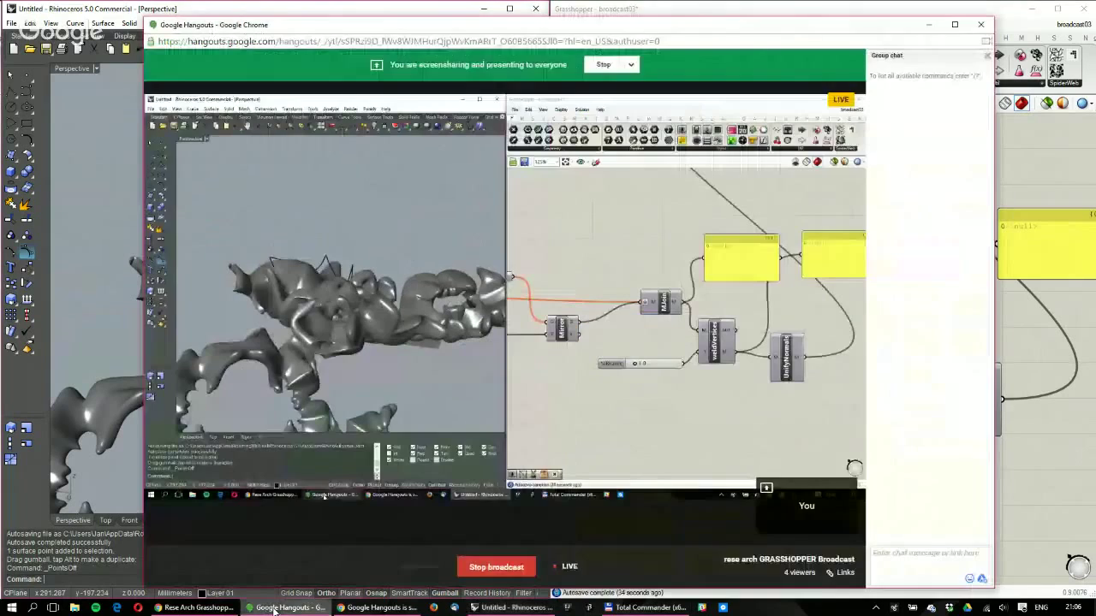
click(273, 608)
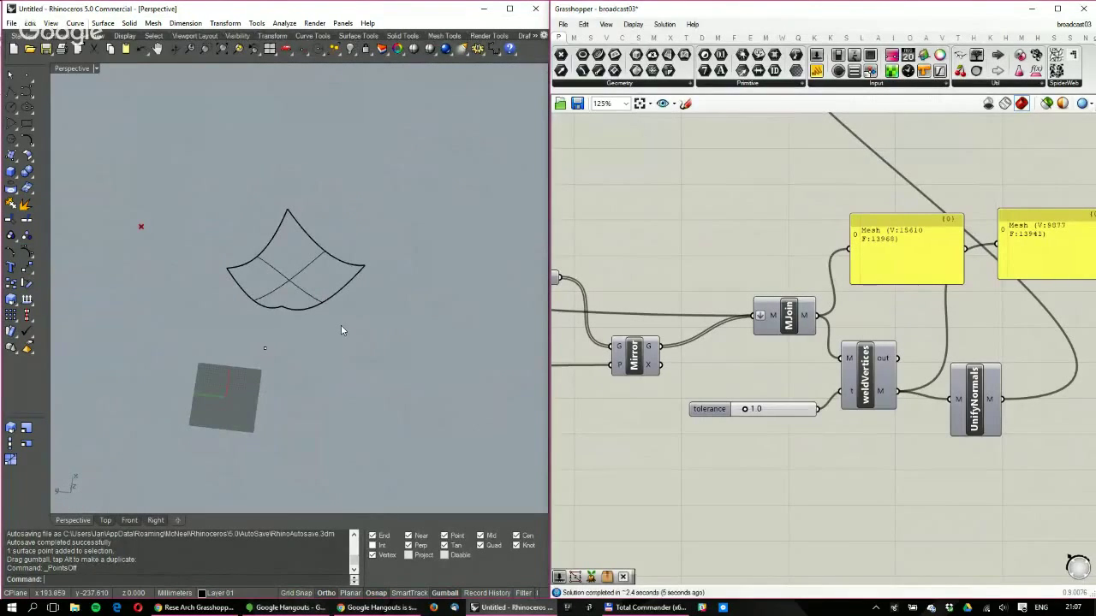
Save the broadcast03 Grasshopper definition
scroll(747, 366, down, 5)
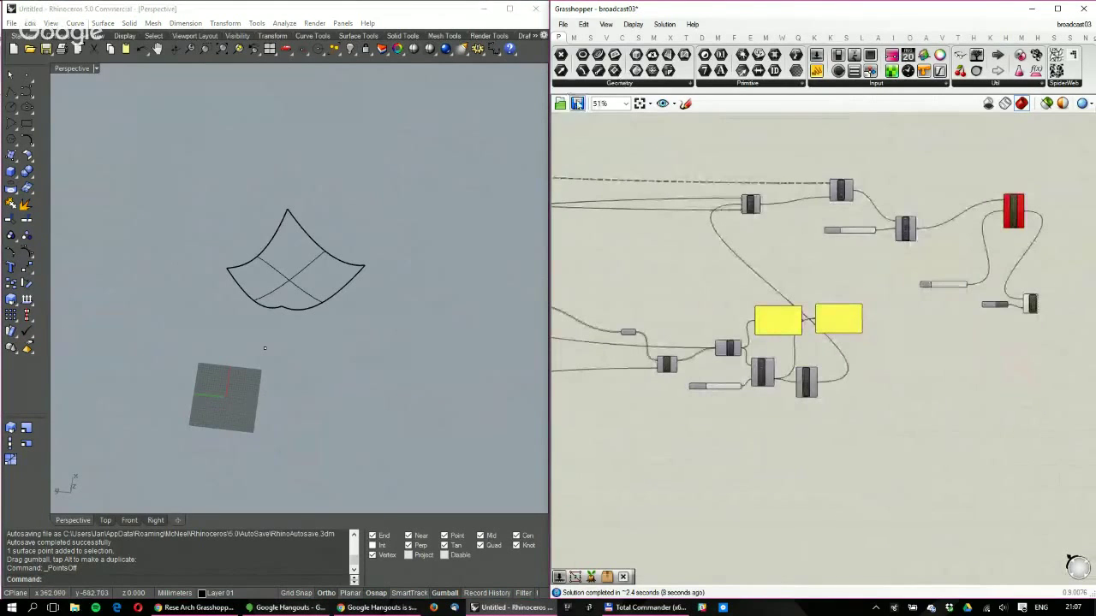
click(578, 103)
Set the Repeat slider feeding the Loop Start component to 20
right_drag(687, 225, 1080, 301)
right_drag(561, 225, 855, 292)
scroll(705, 256, up, 5)
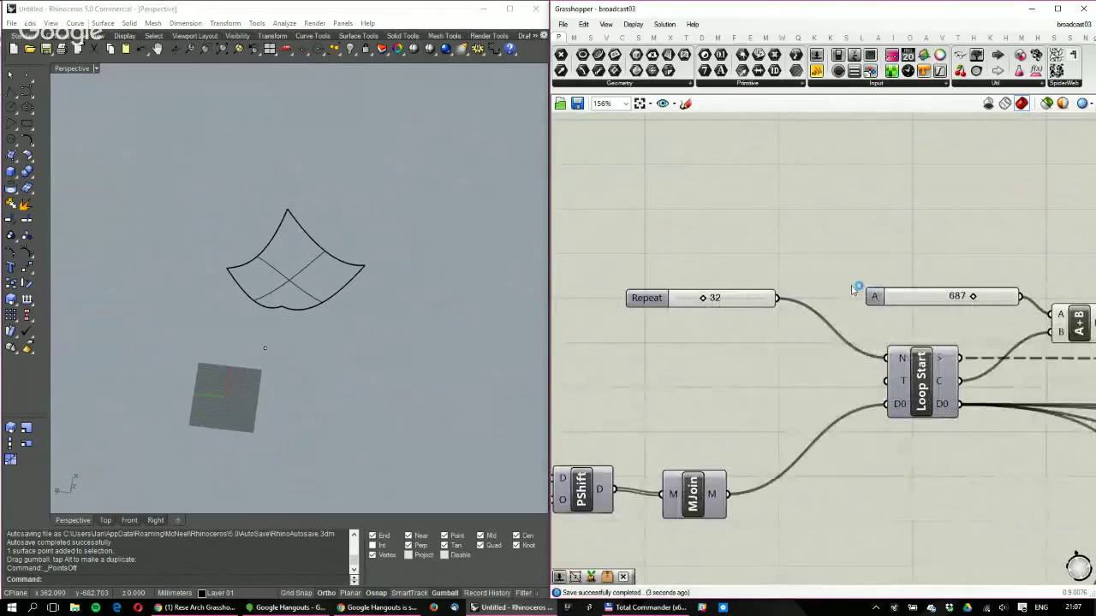
click(719, 299)
double_click(717, 299)
text(20)
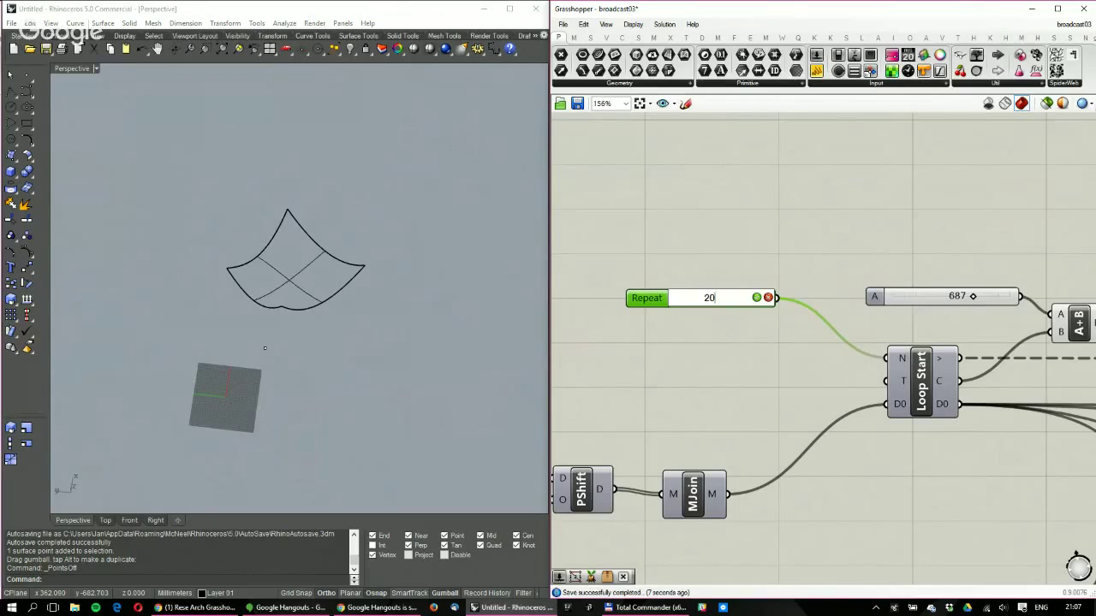
key(Return)
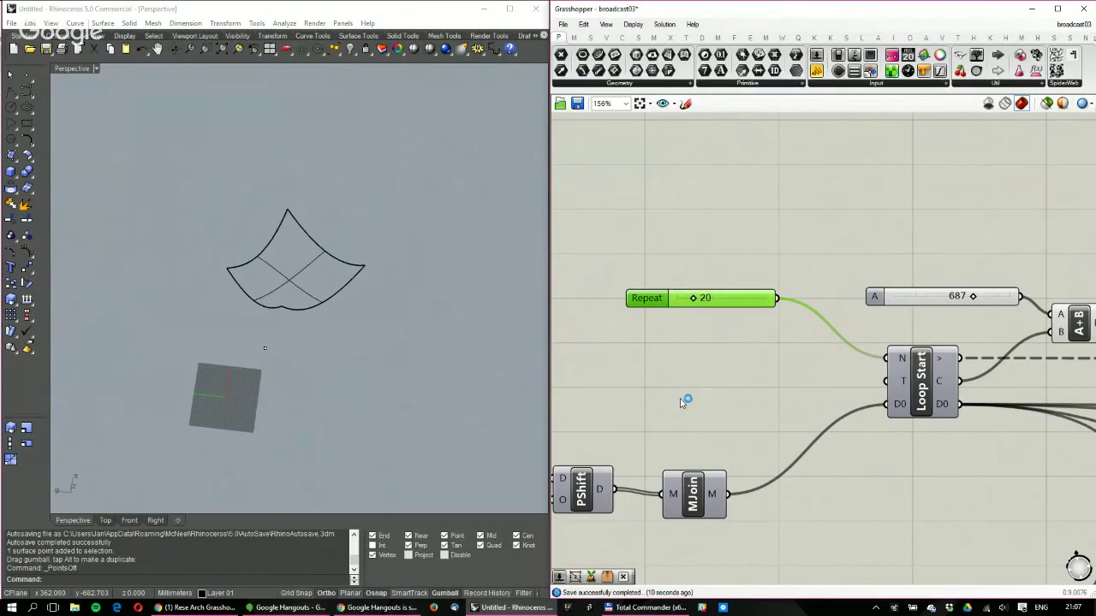
Switch to the Facebook event page in Chrome, read the newest unread message, and return to Rhino and Grasshopper
click(178, 609)
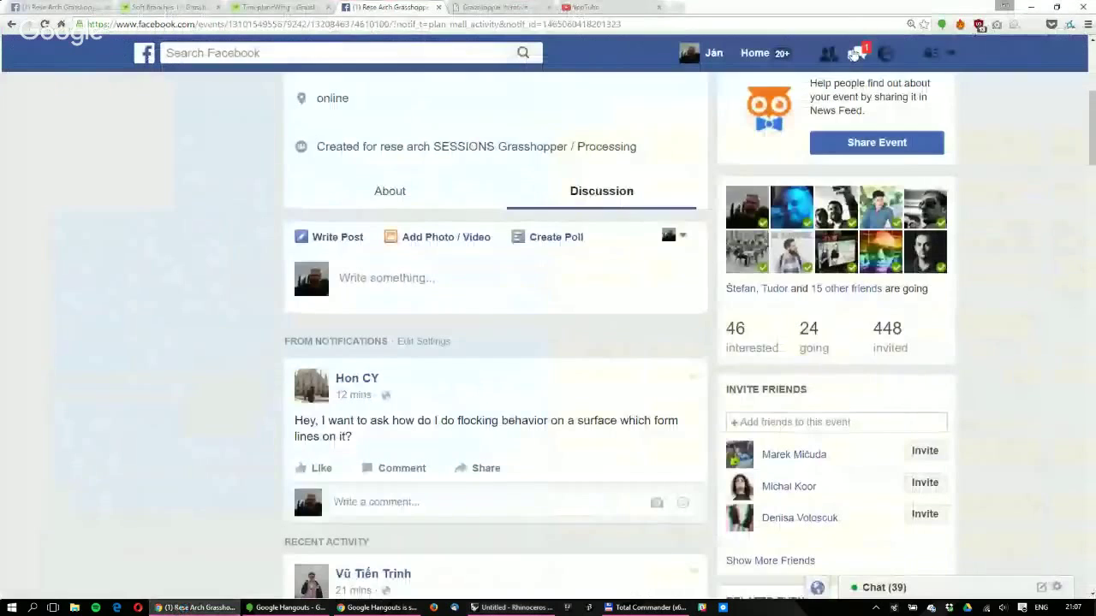
click(854, 54)
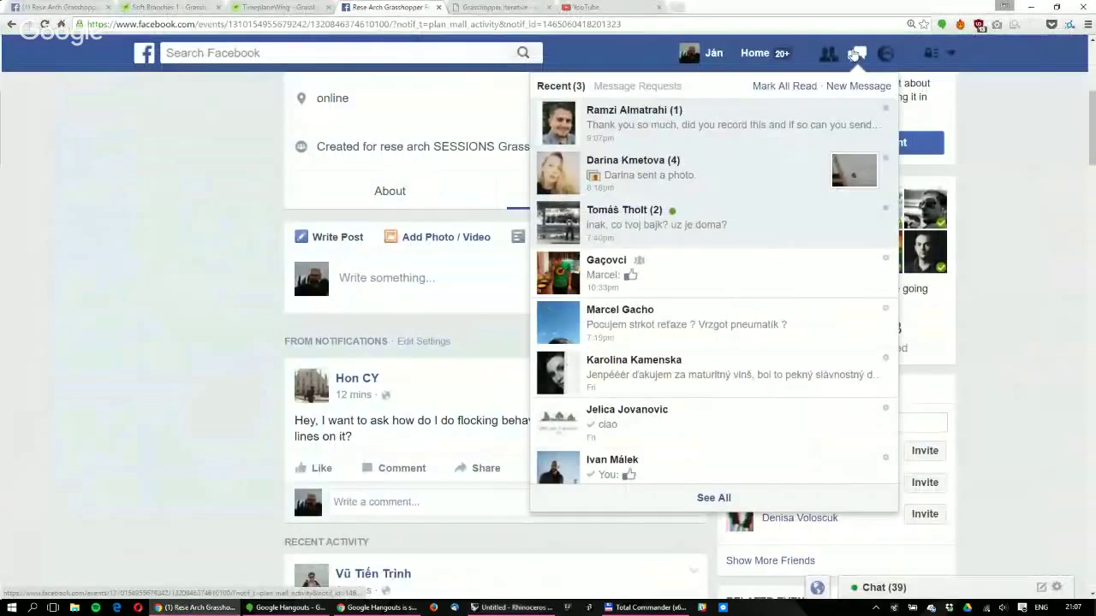
click(775, 124)
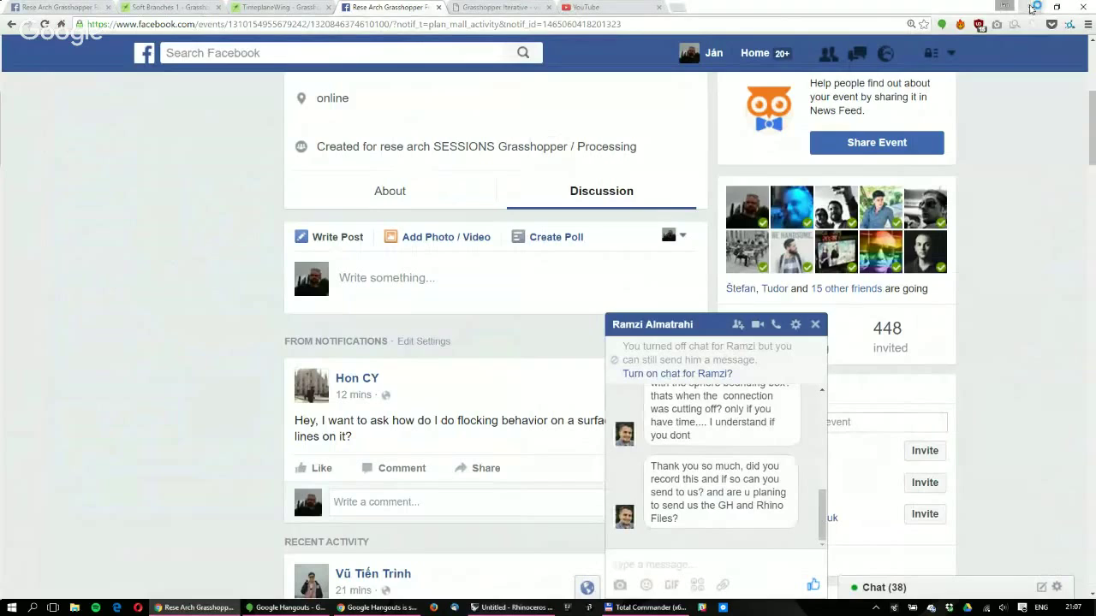
click(1032, 8)
Save the broadcast03 Grasshopper definition, and check the group chat in the Google Hangouts broadcast window
scroll(822, 286, down, 7)
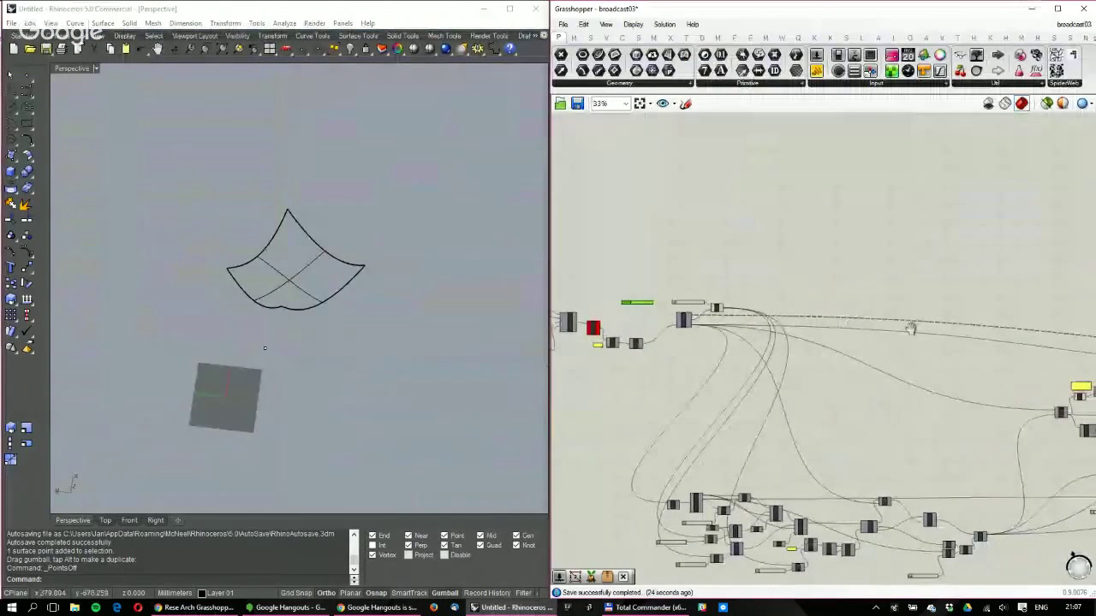
scroll(910, 329, down, 4)
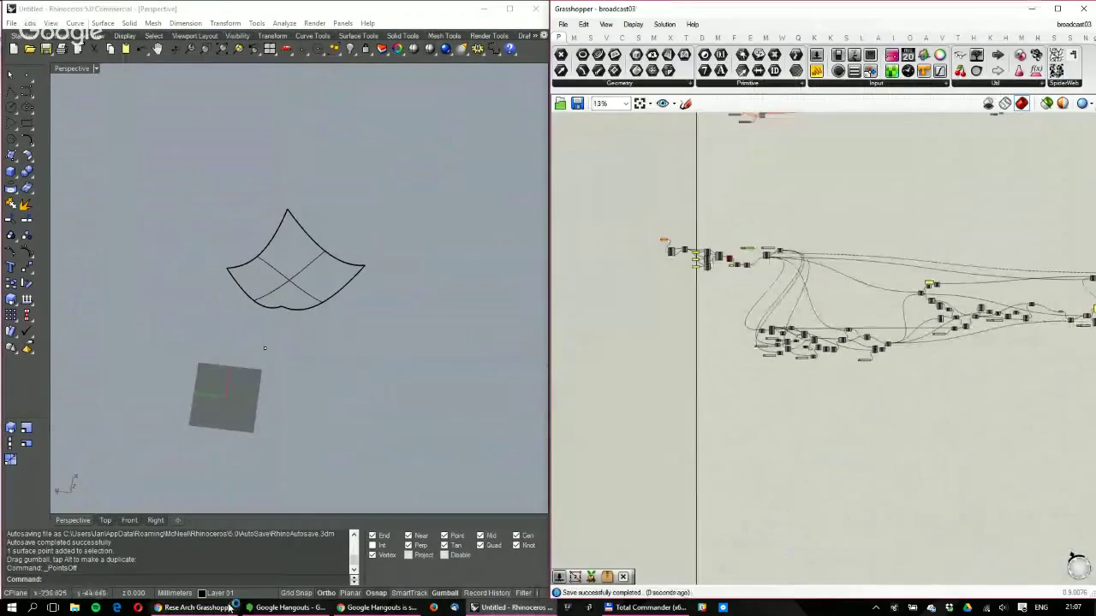
click(287, 608)
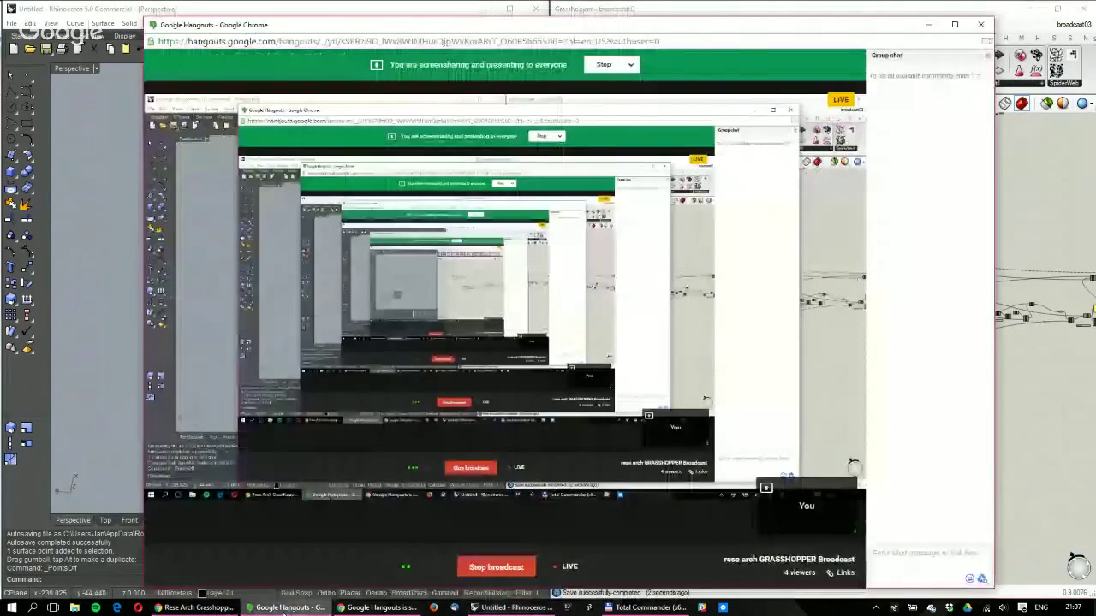
click(288, 608)
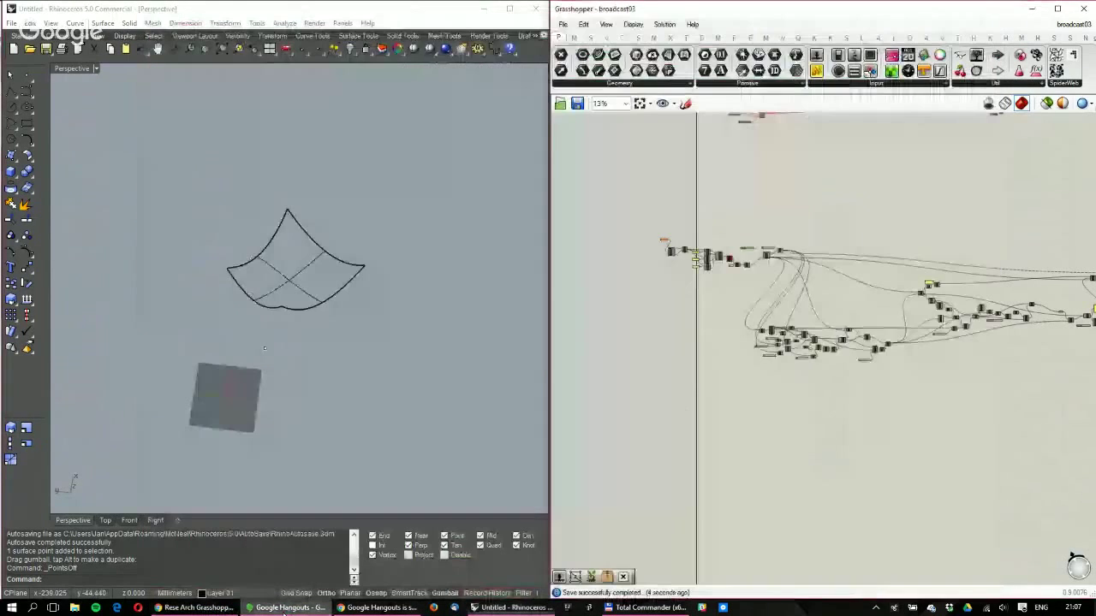
Run the mesh mirroring loop from the Loop Start component with its 20 repetitions
scroll(793, 337, up, 3)
scroll(793, 337, up, 2)
scroll(793, 336, up, 4)
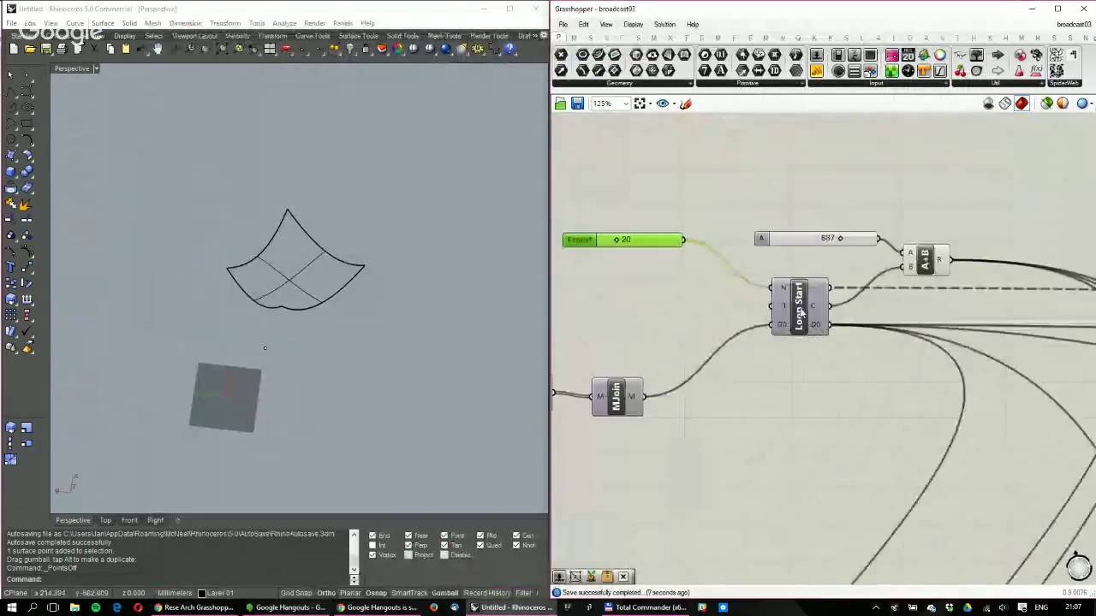
double_click(799, 310)
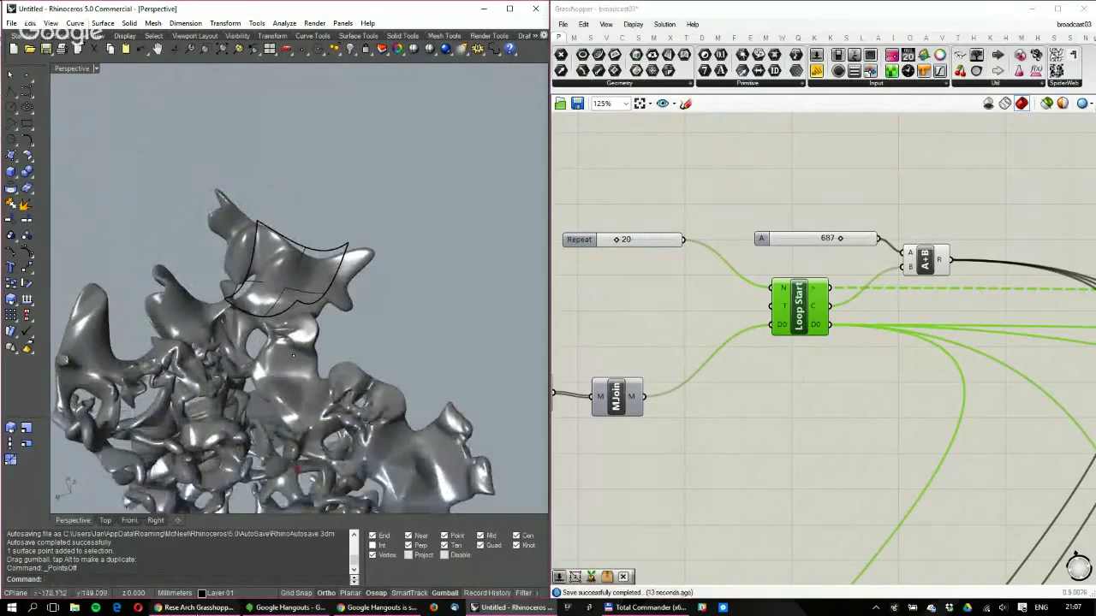
Switch to Chrome and show the Grasshopper Iterative course page on the rese arch website from its beginning
click(199, 609)
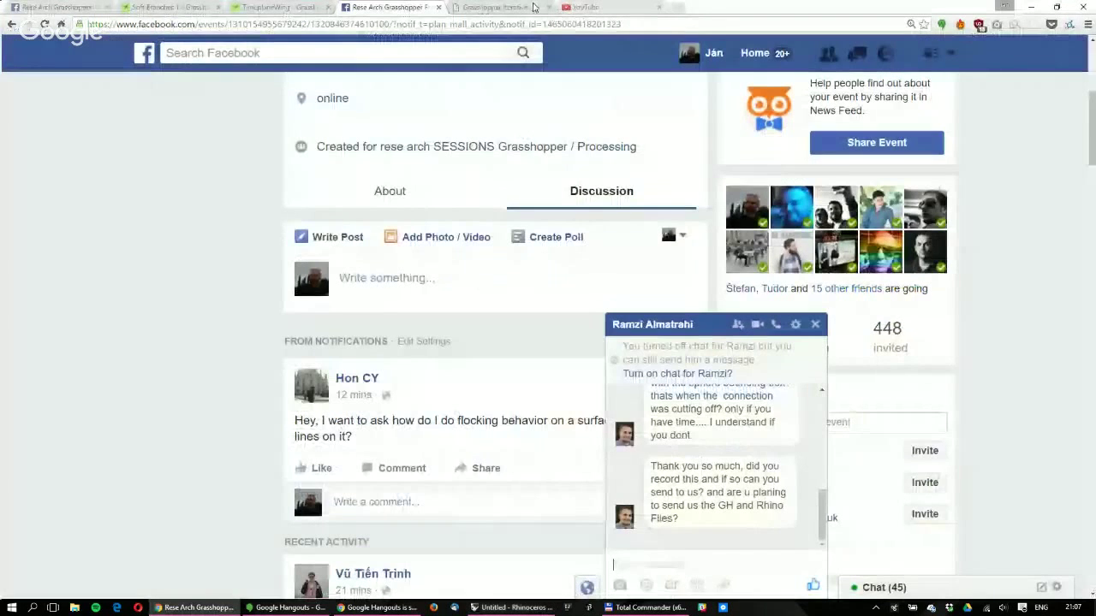
click(532, 7)
scroll(482, 249, up, 3)
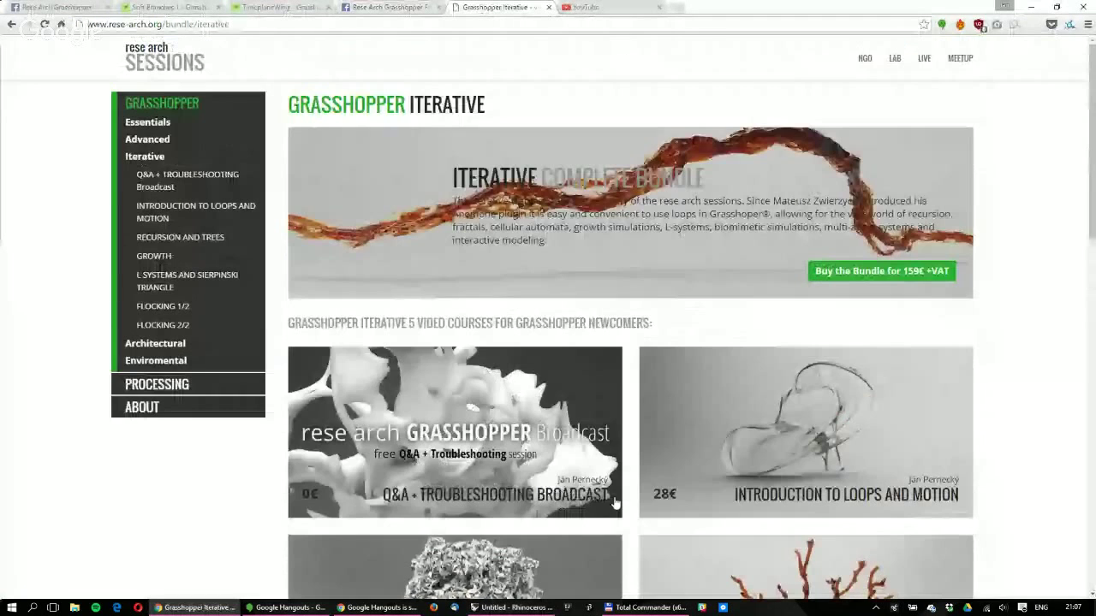